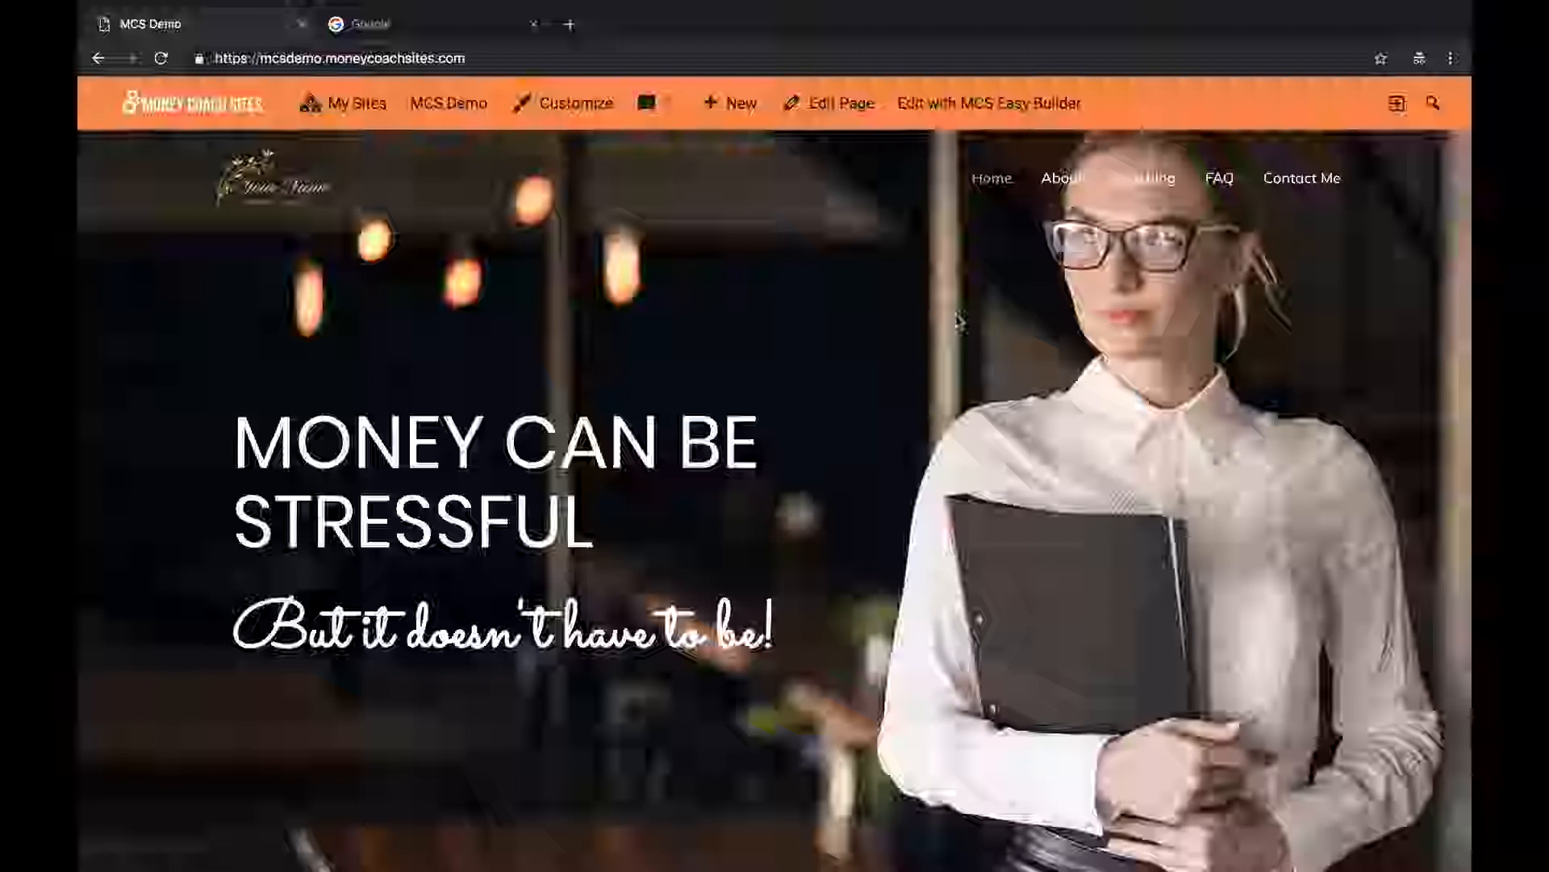
Look over the demo site's homepage from the hero banner down to the services section.
scroll(992, 512, down, 15)
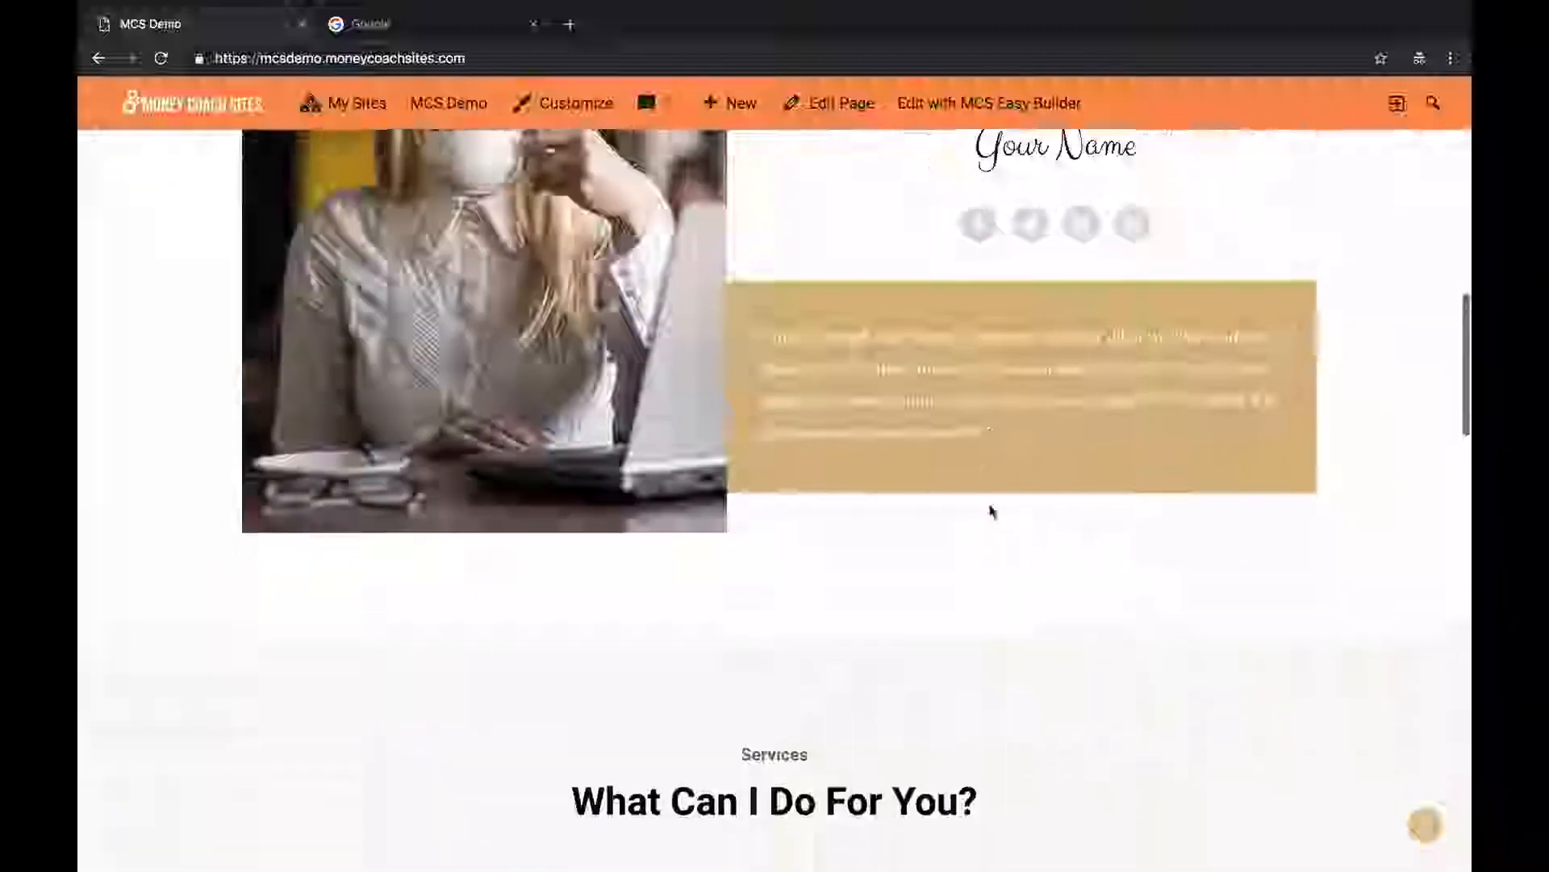
scroll(992, 511, up, 15)
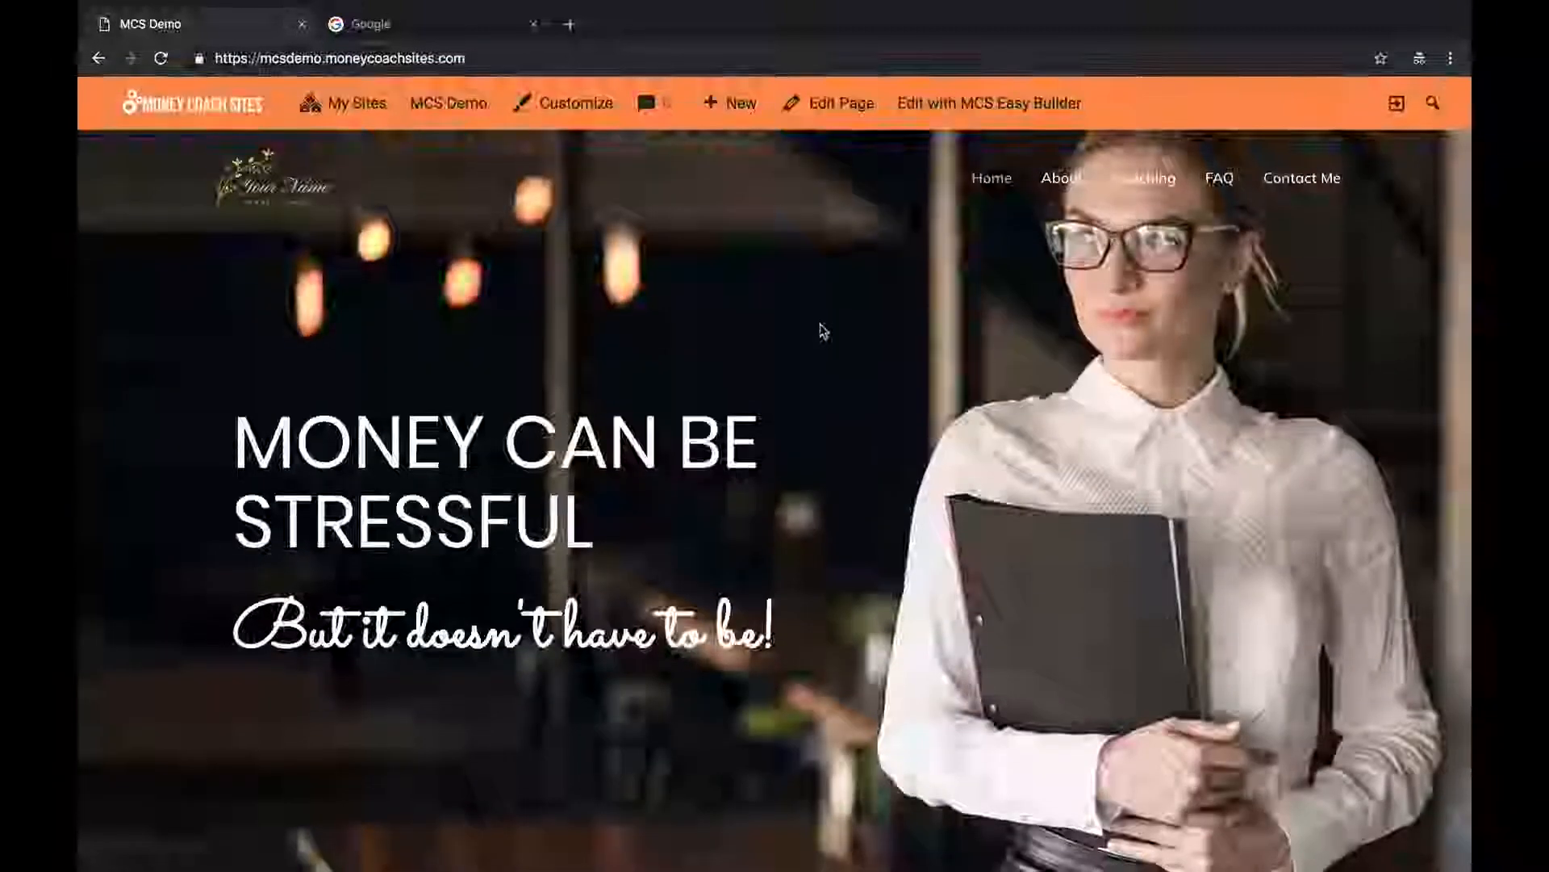
scroll(823, 331, down, 2)
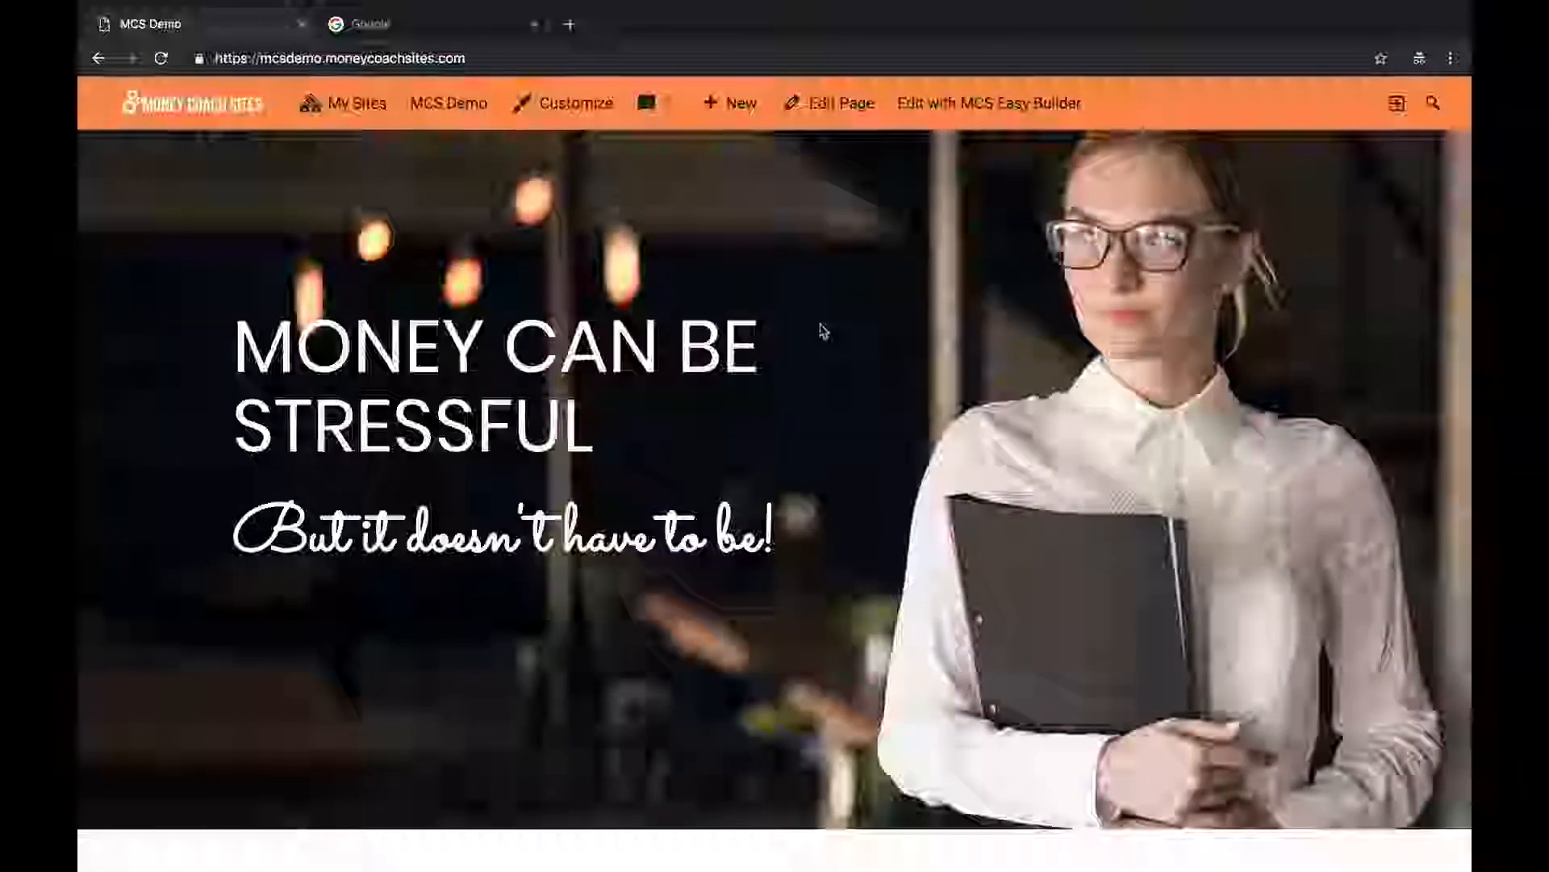
scroll(823, 331, down, 12)
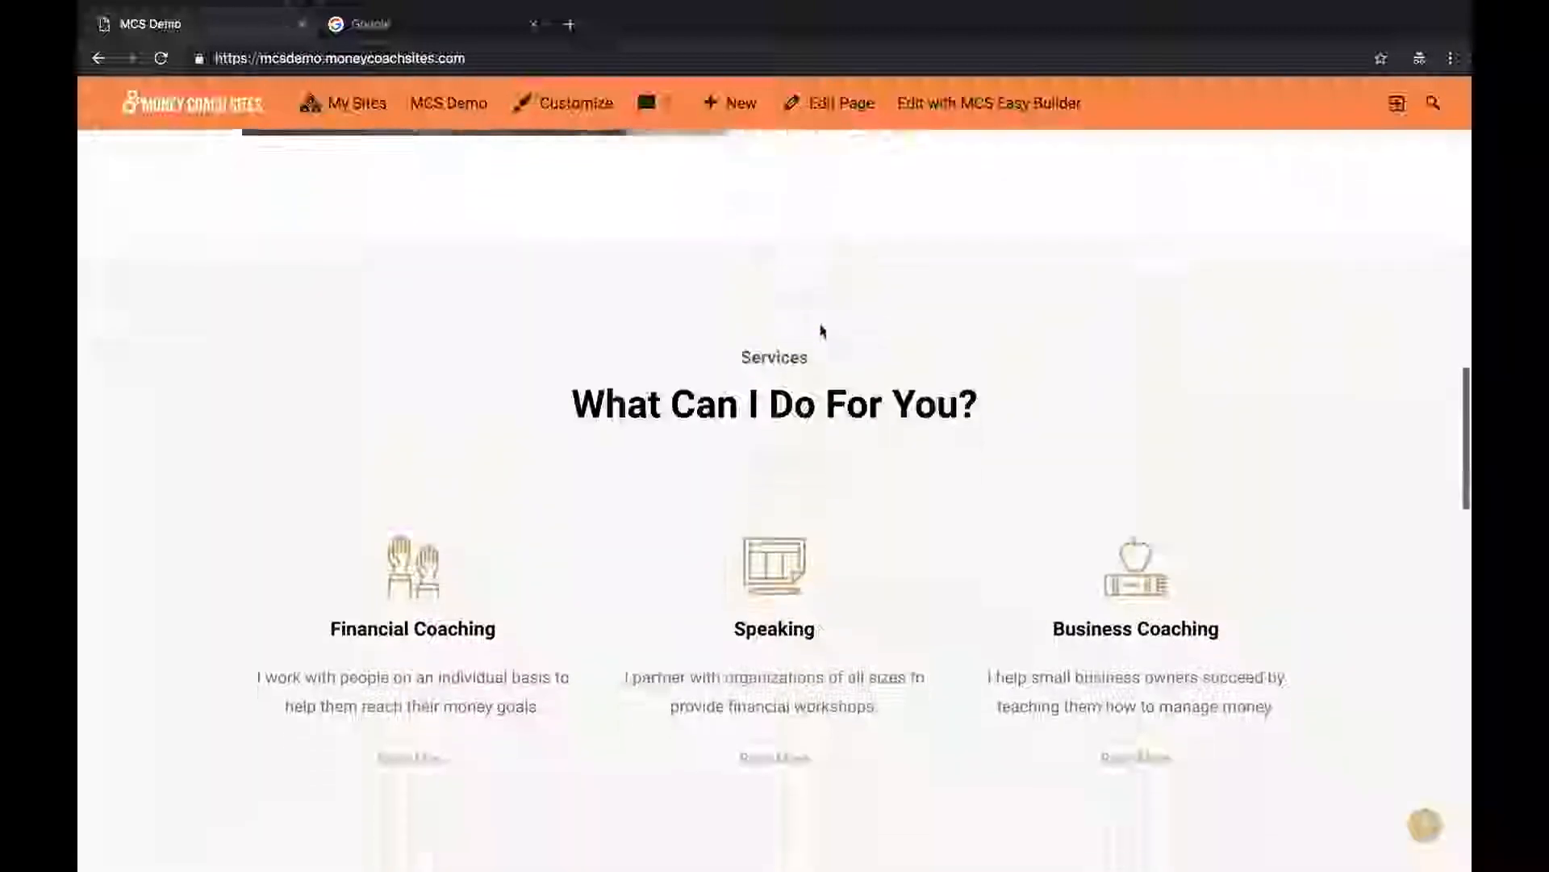
scroll(823, 330, down, 8)
scroll(823, 331, up, 20)
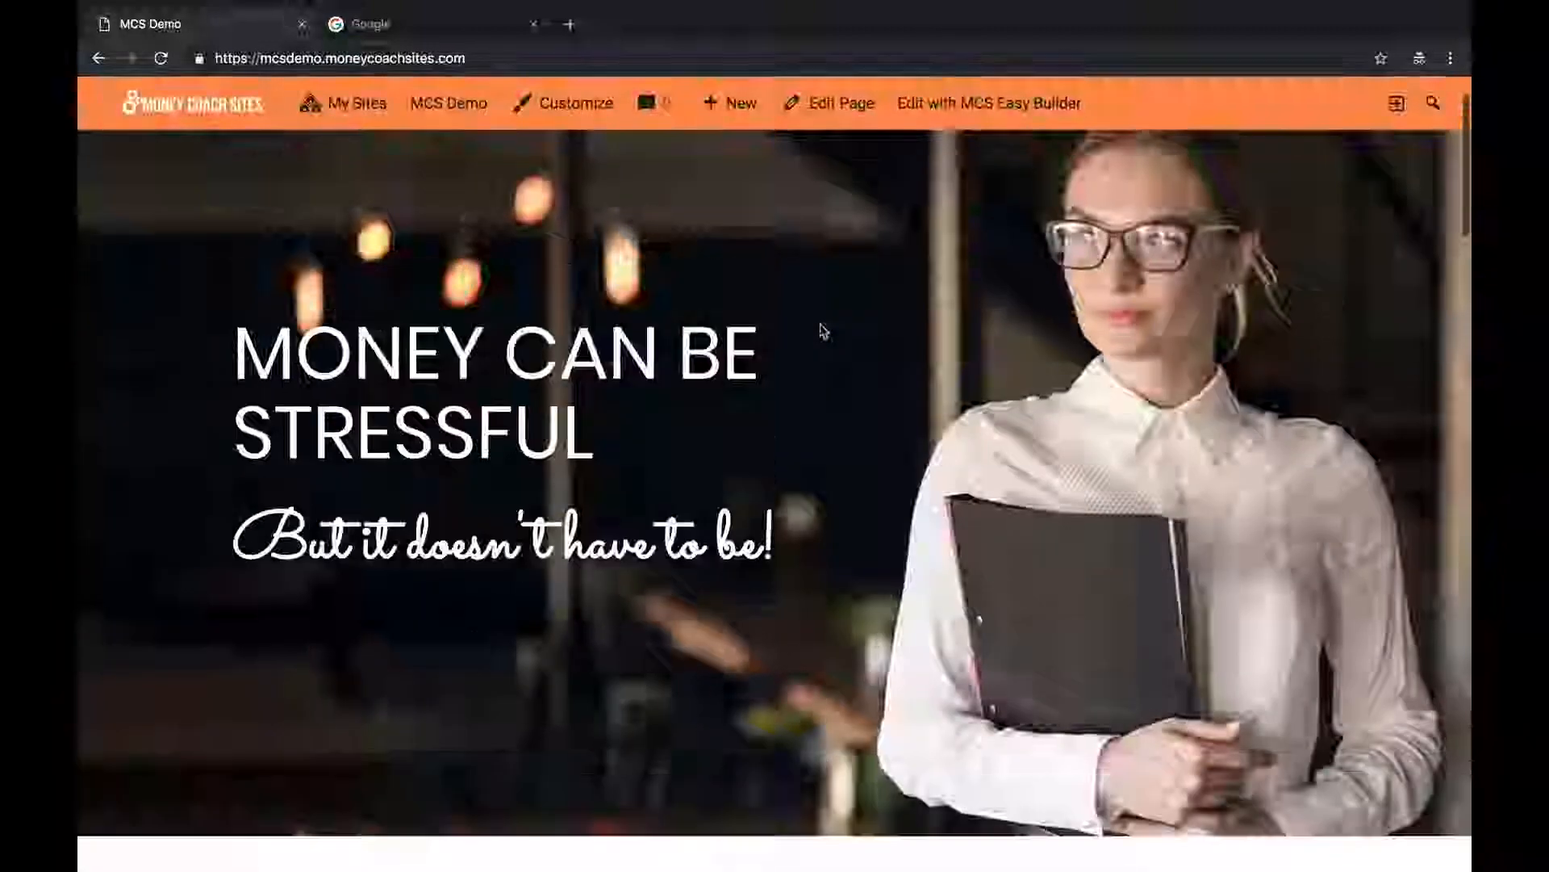
scroll(823, 331, up, 2)
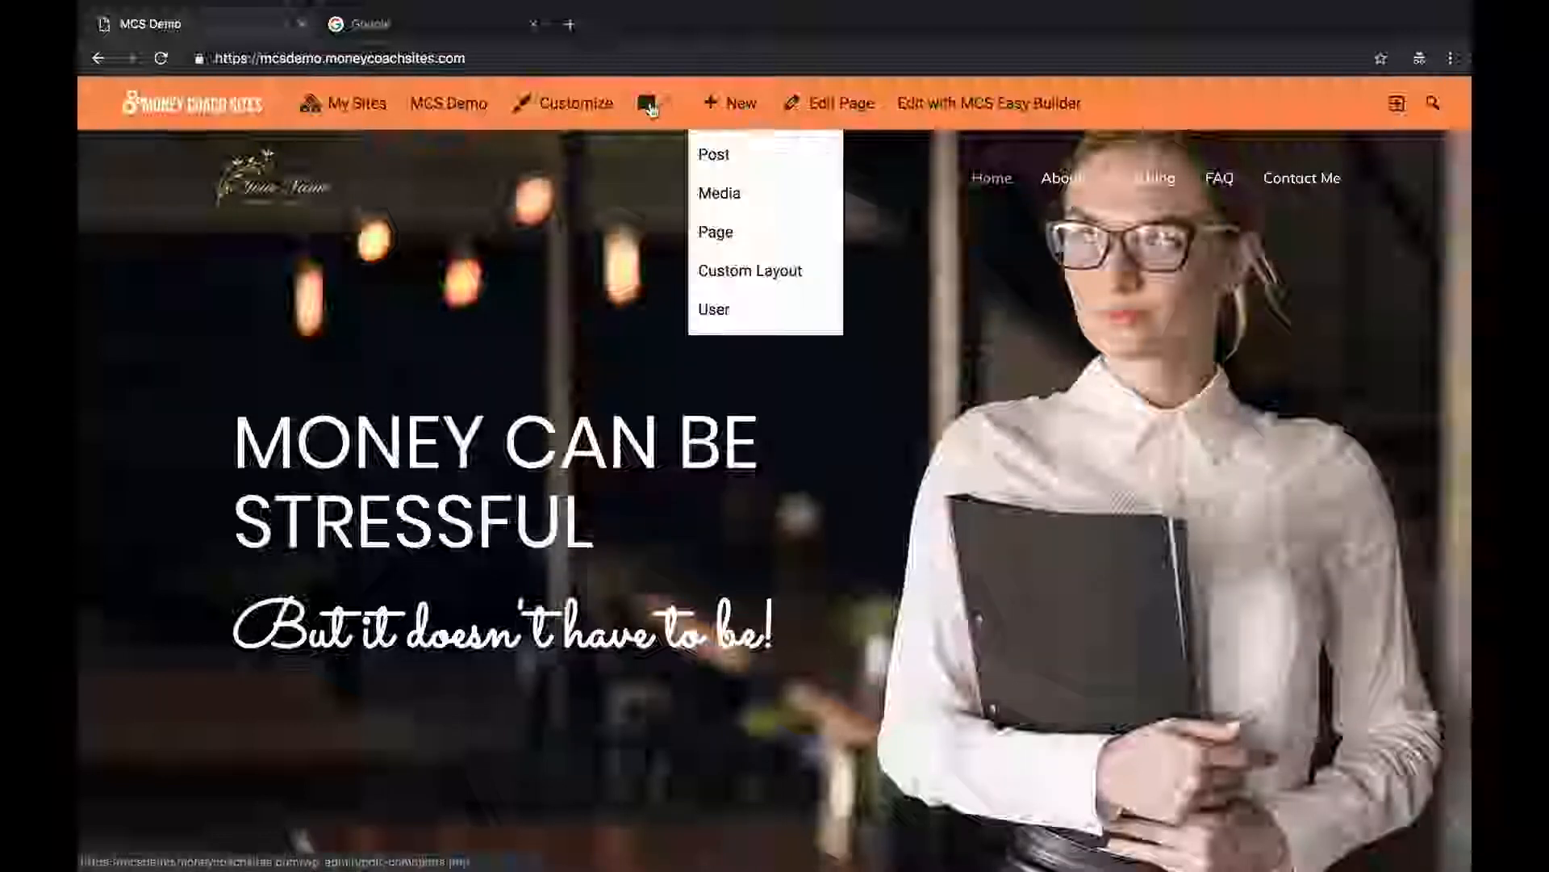
Open the MCS Demo dashboard and review its Getting Started, support, Premium Addons and account statistics sections.
mouse_move(445, 129)
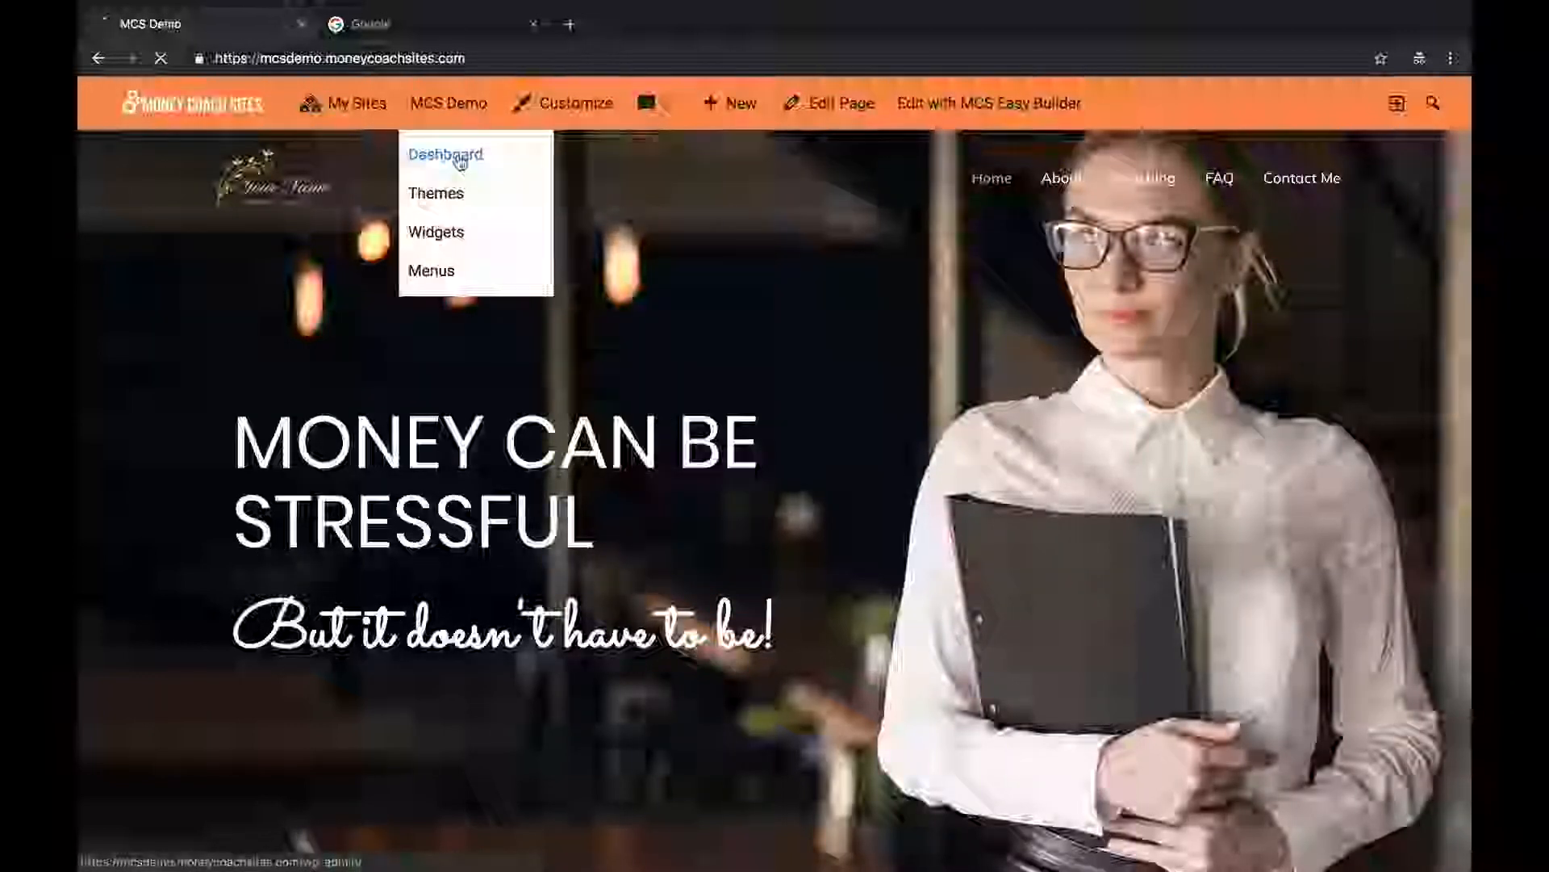
click(460, 162)
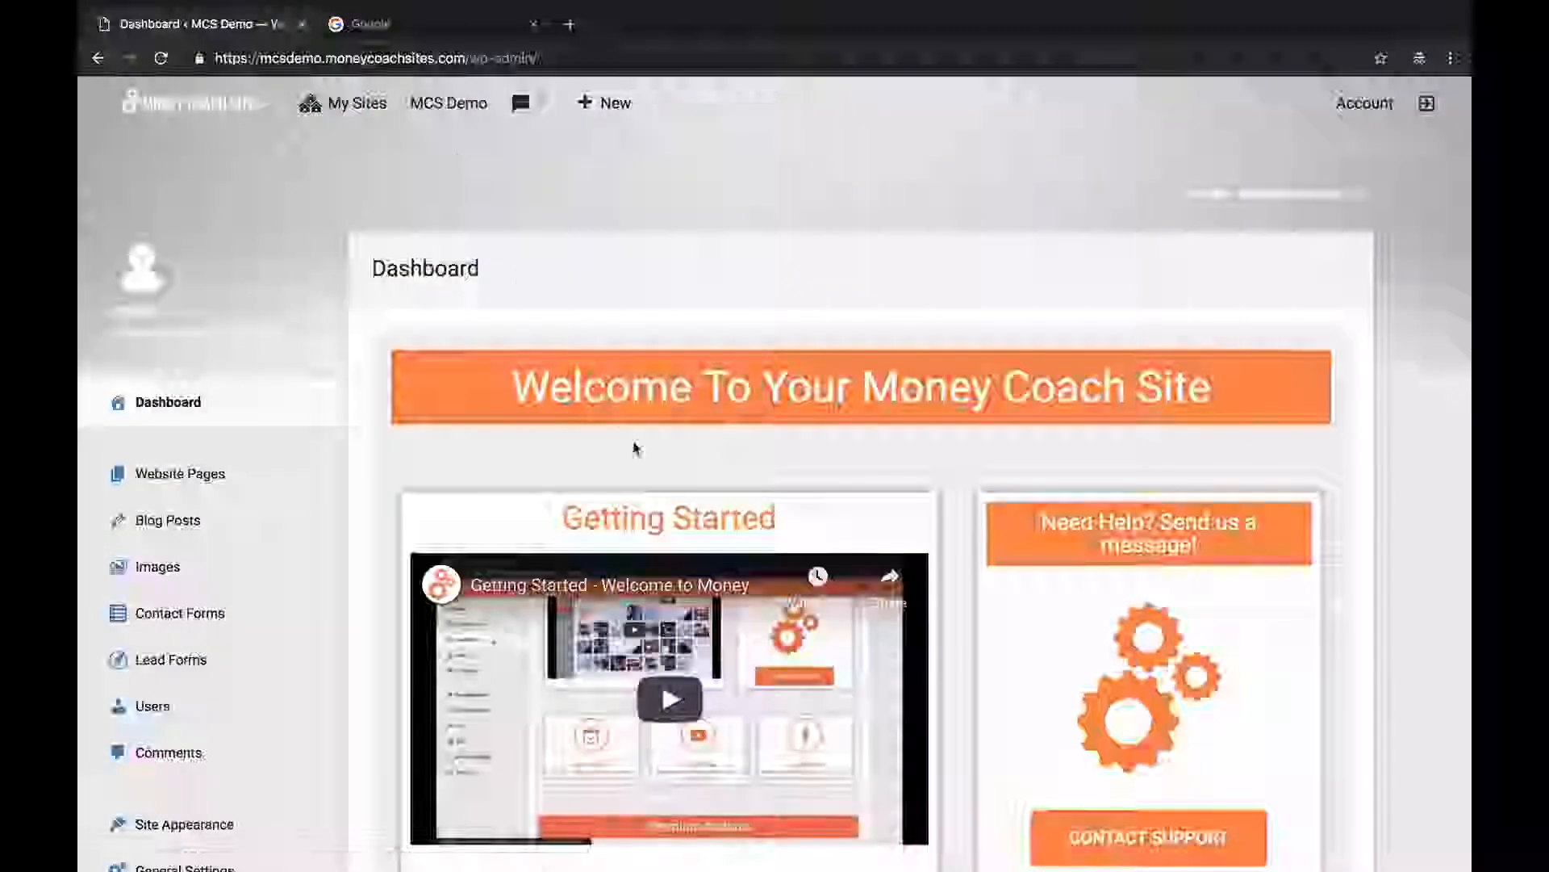
scroll(633, 443, down, 3)
scroll(637, 448, down, 5)
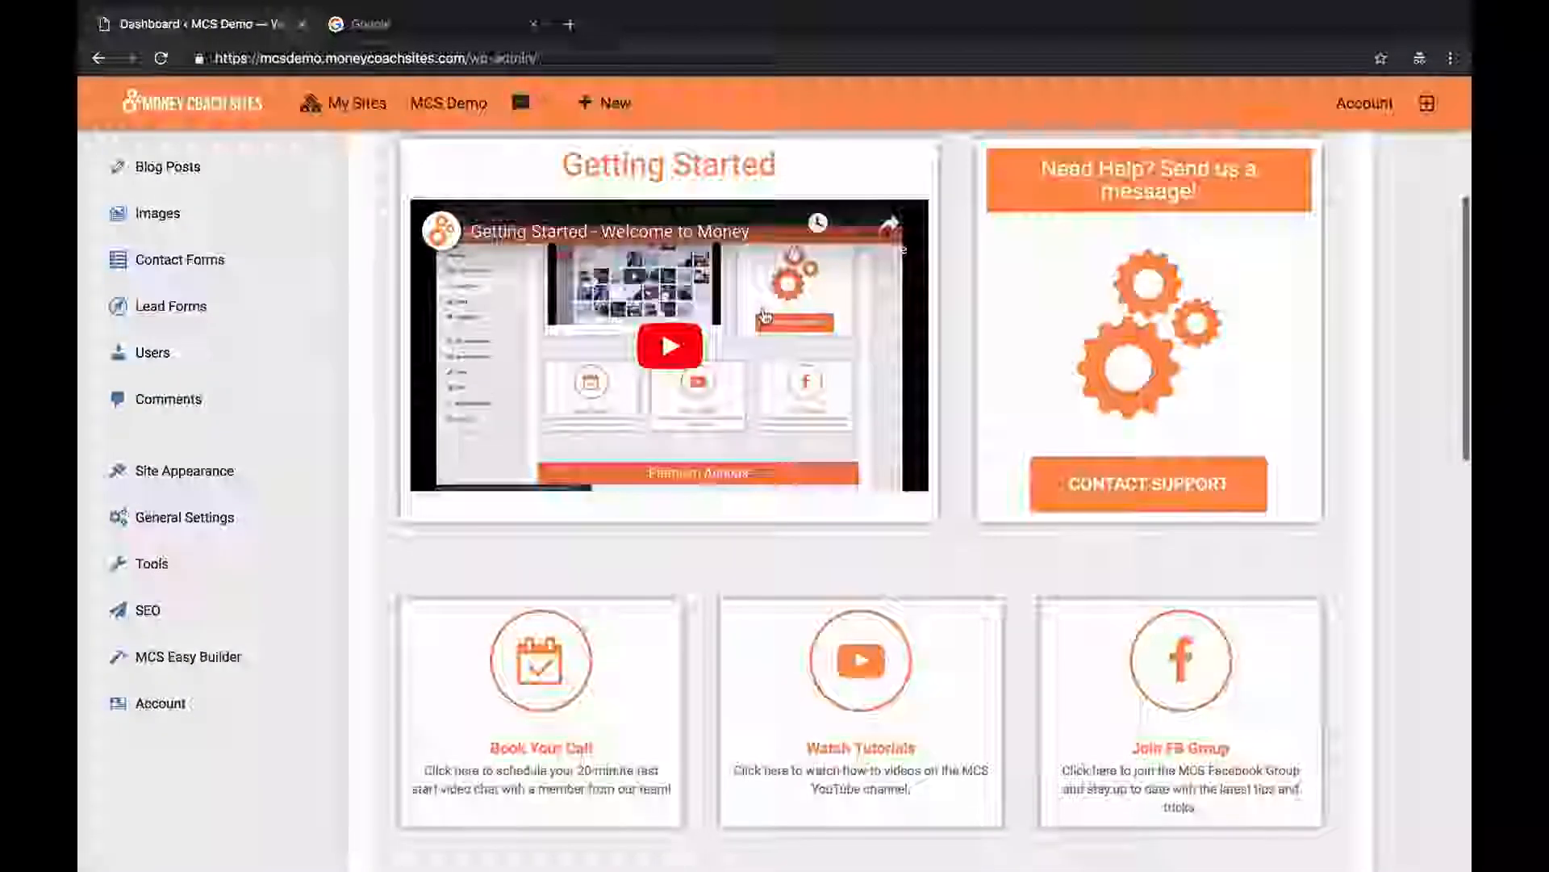
scroll(765, 317, down, 2)
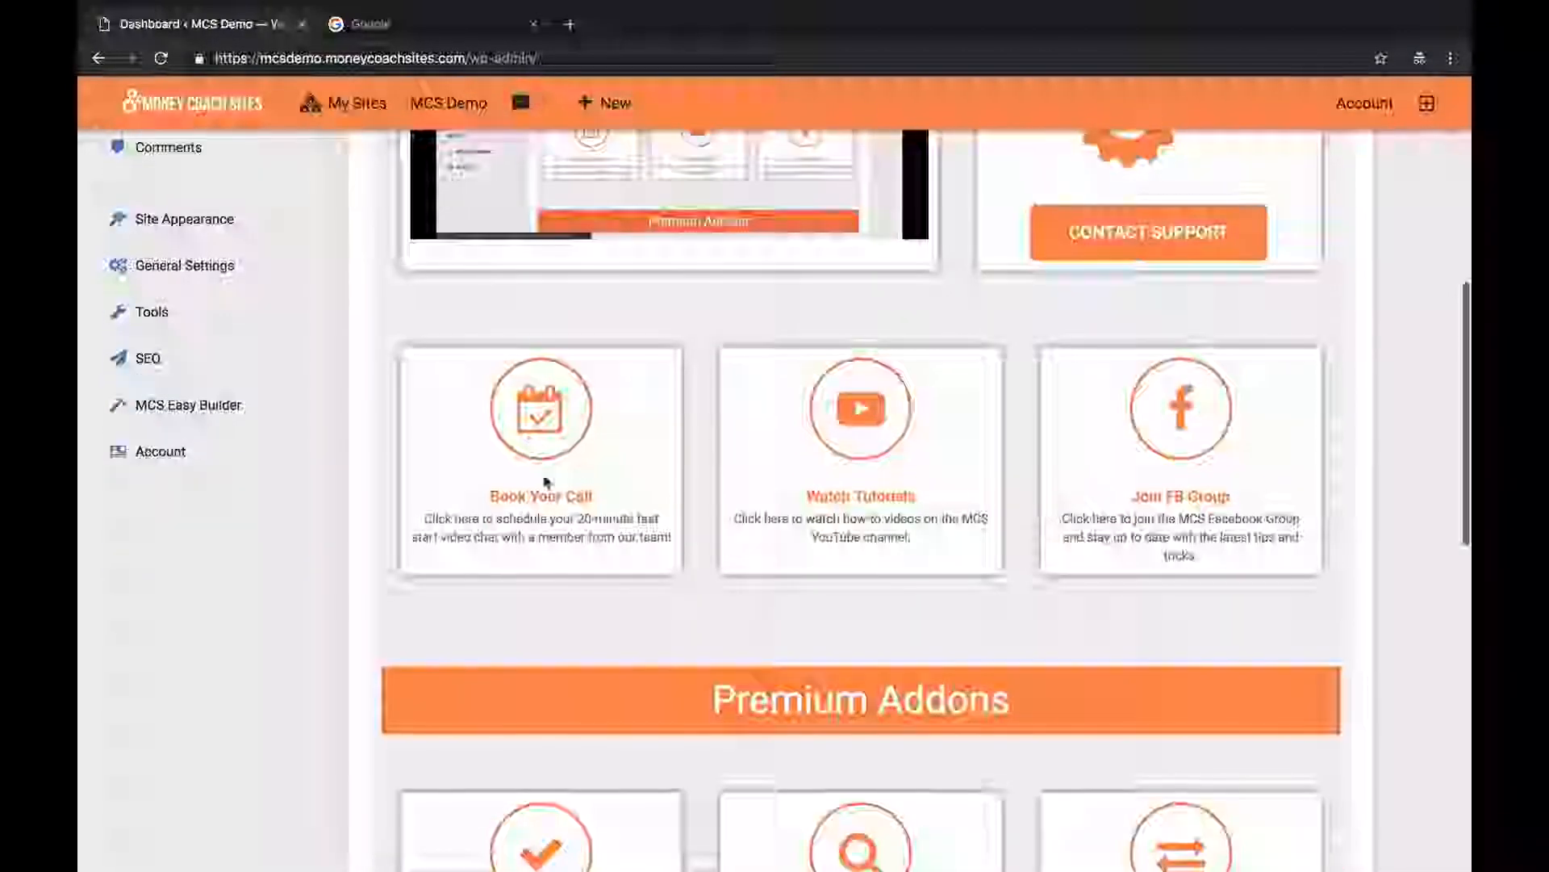
scroll(565, 523, down, 1)
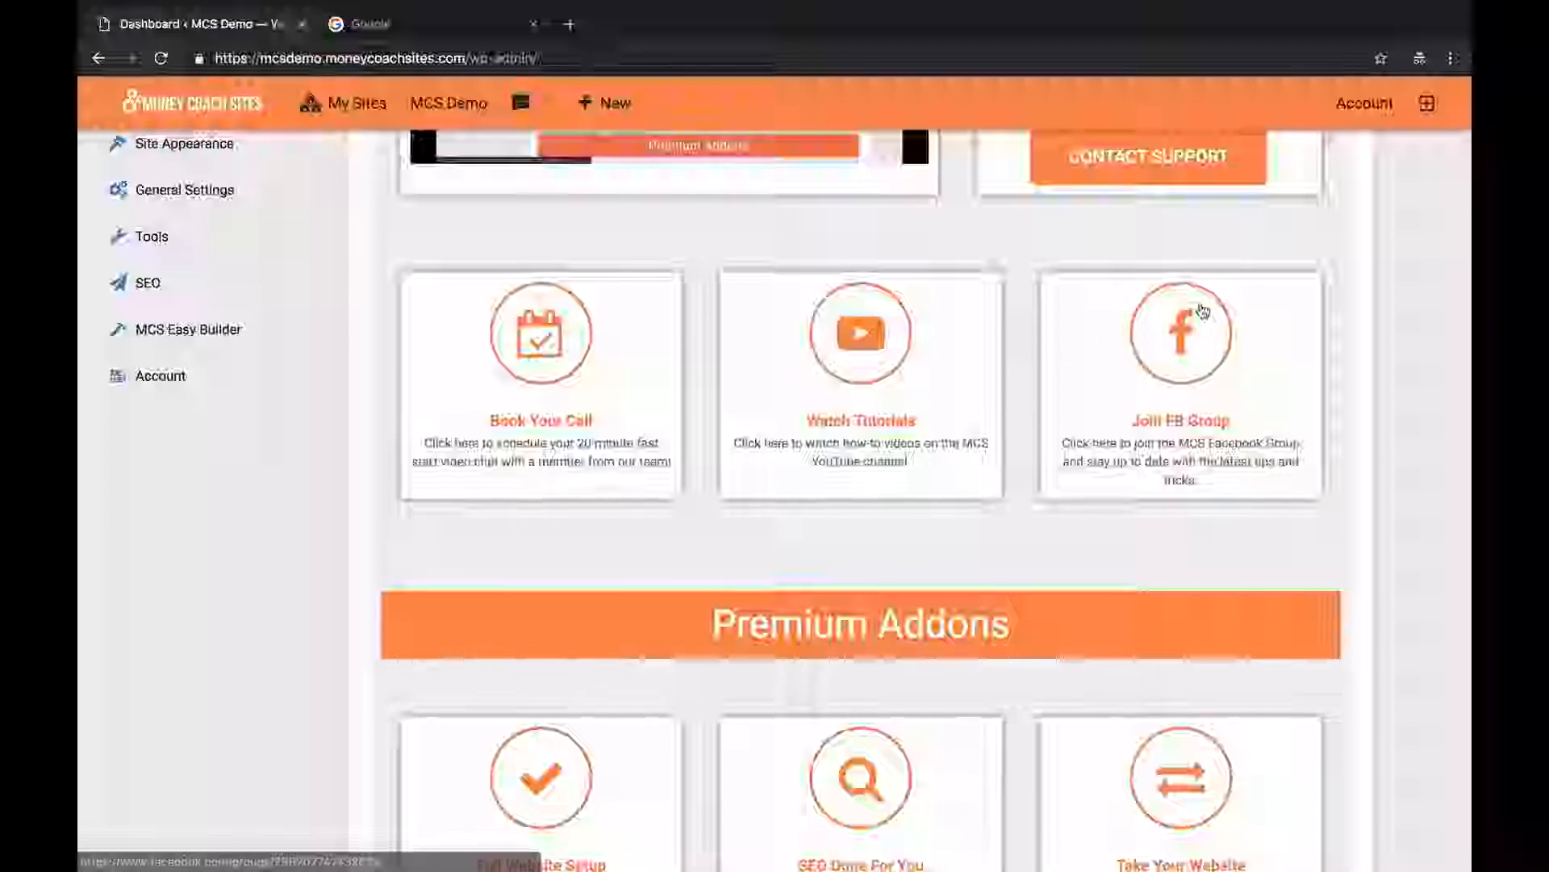
scroll(1203, 311, down, 3)
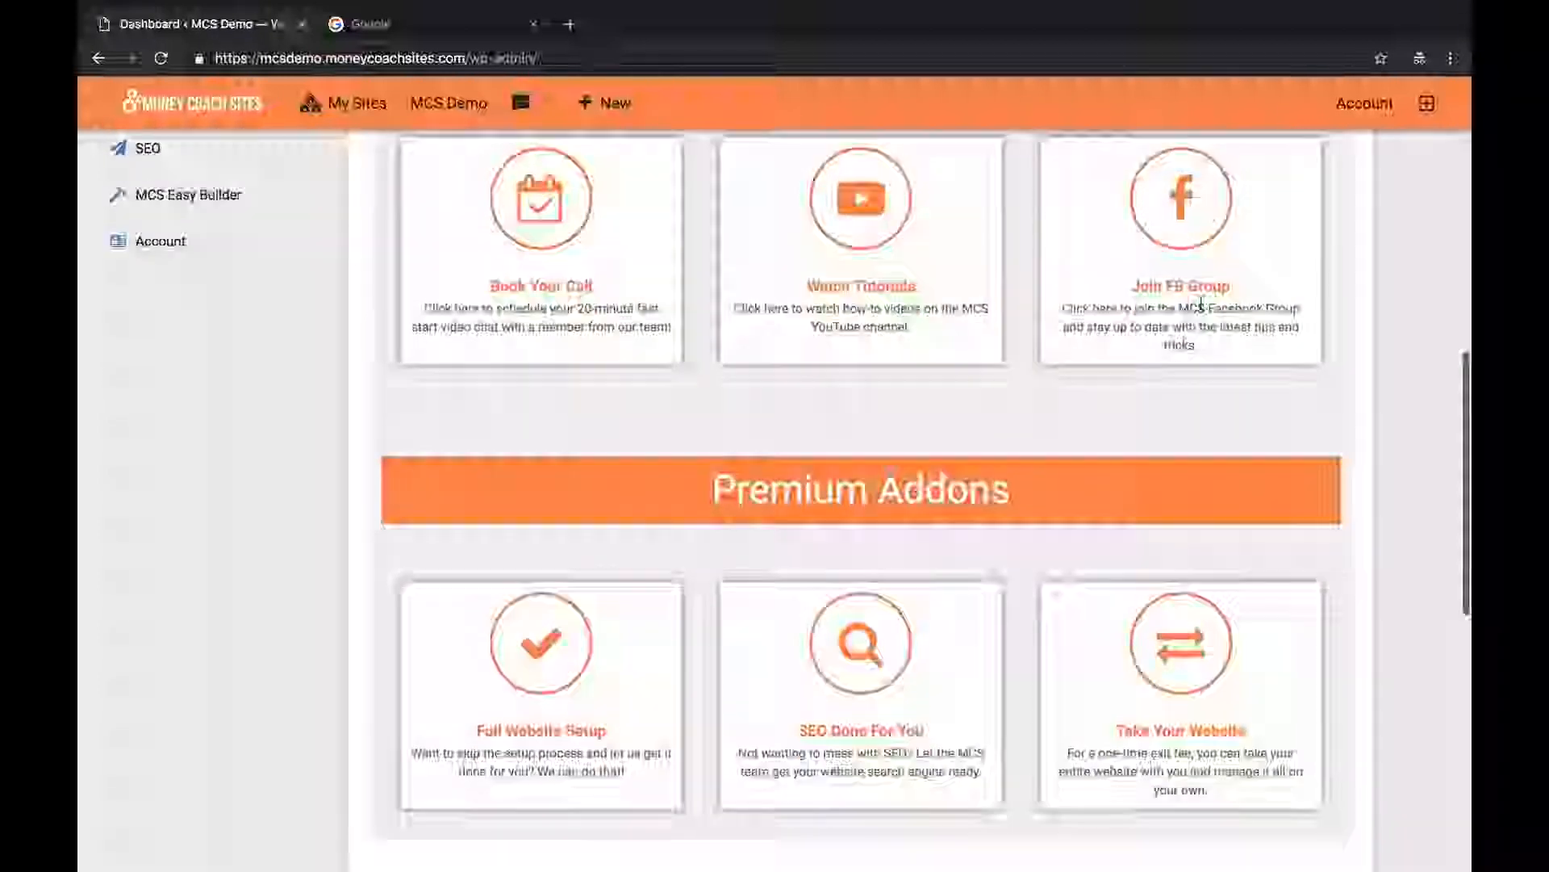
scroll(1201, 304, down, 4)
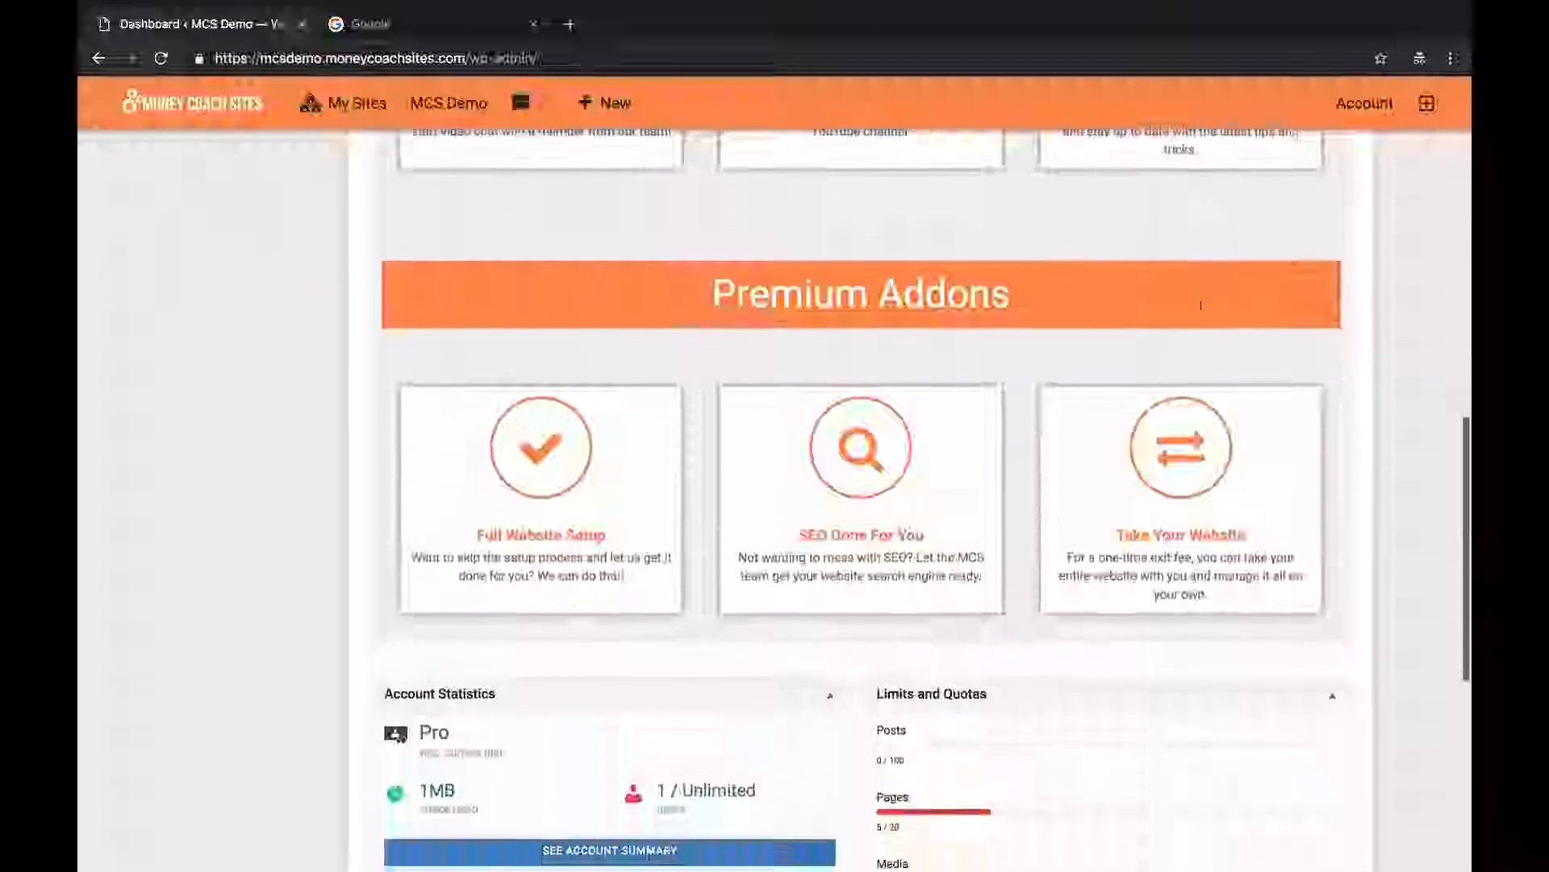
scroll(1201, 304, down, 2)
scroll(1202, 310, up, 1)
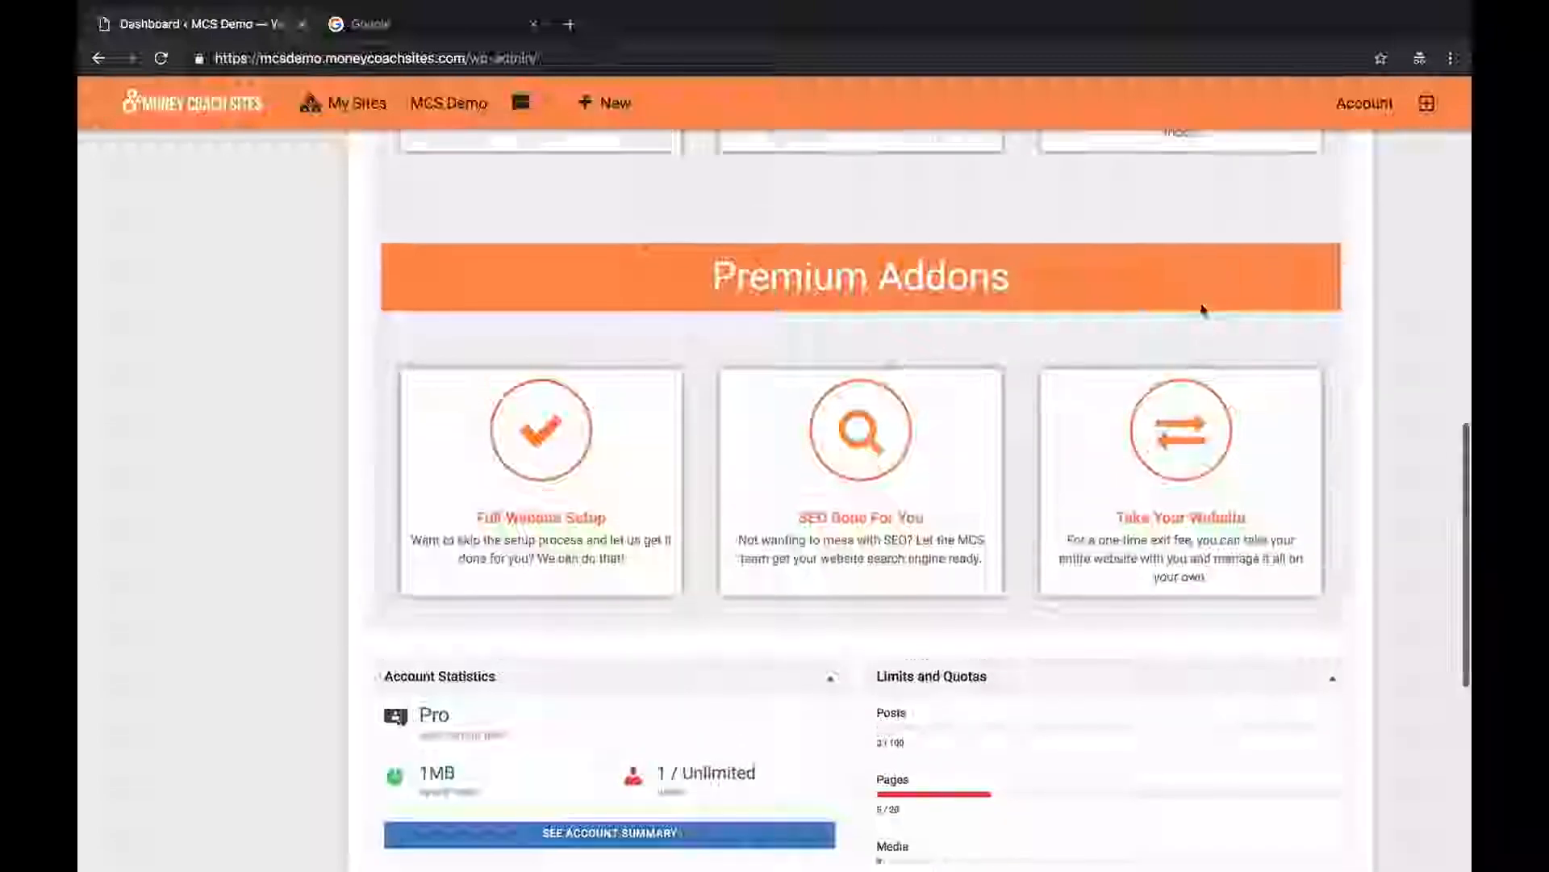
scroll(1203, 310, up, 15)
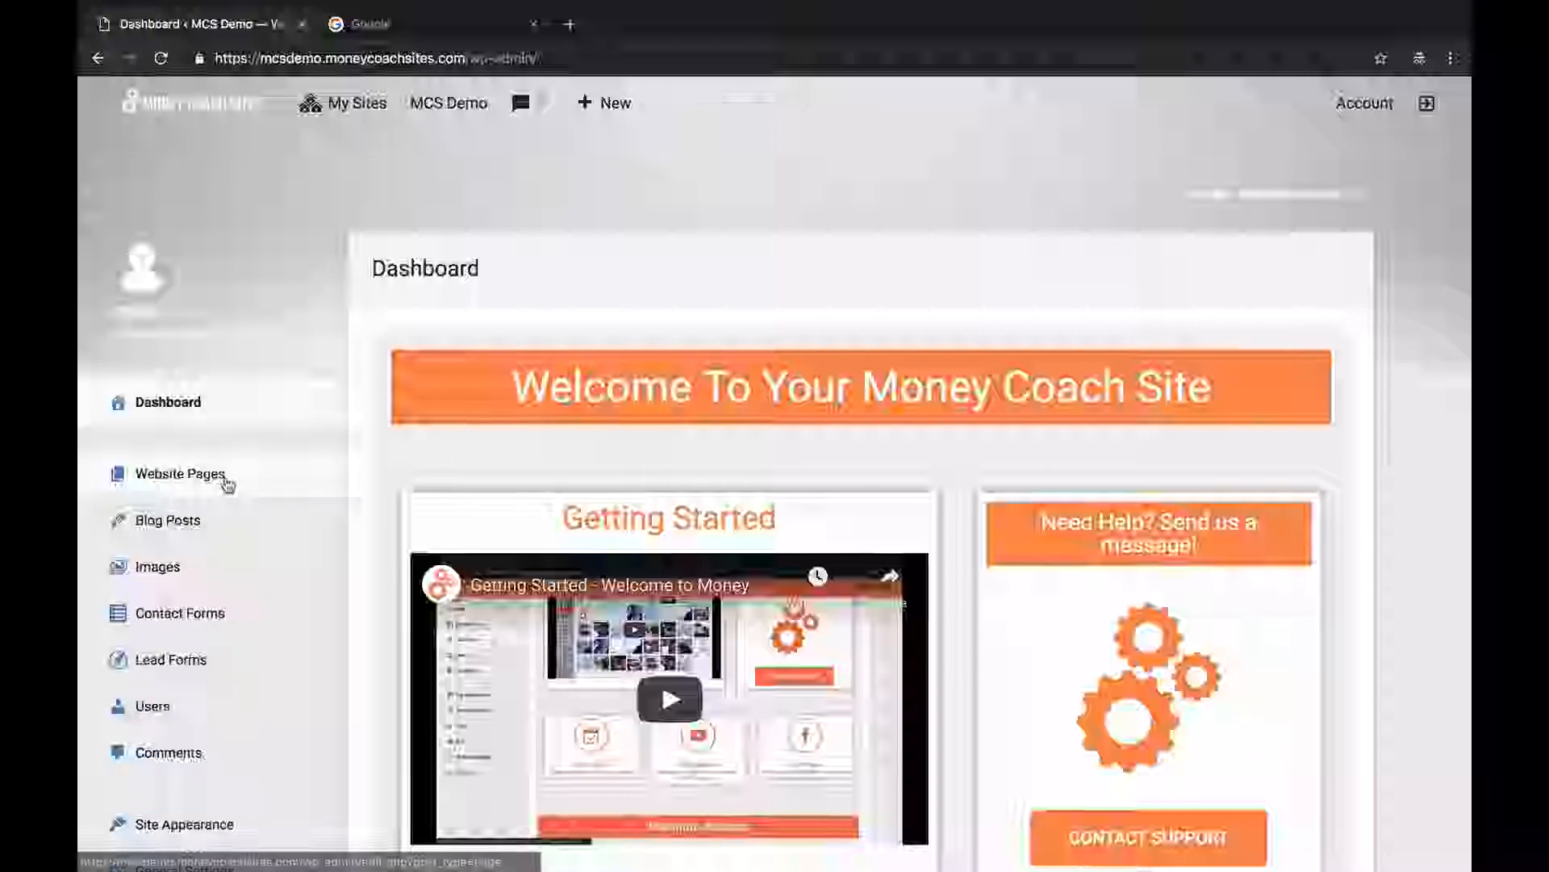
Open the Customize screen for the site's appearance and dismiss the autosave notice.
scroll(226, 481, down, 10)
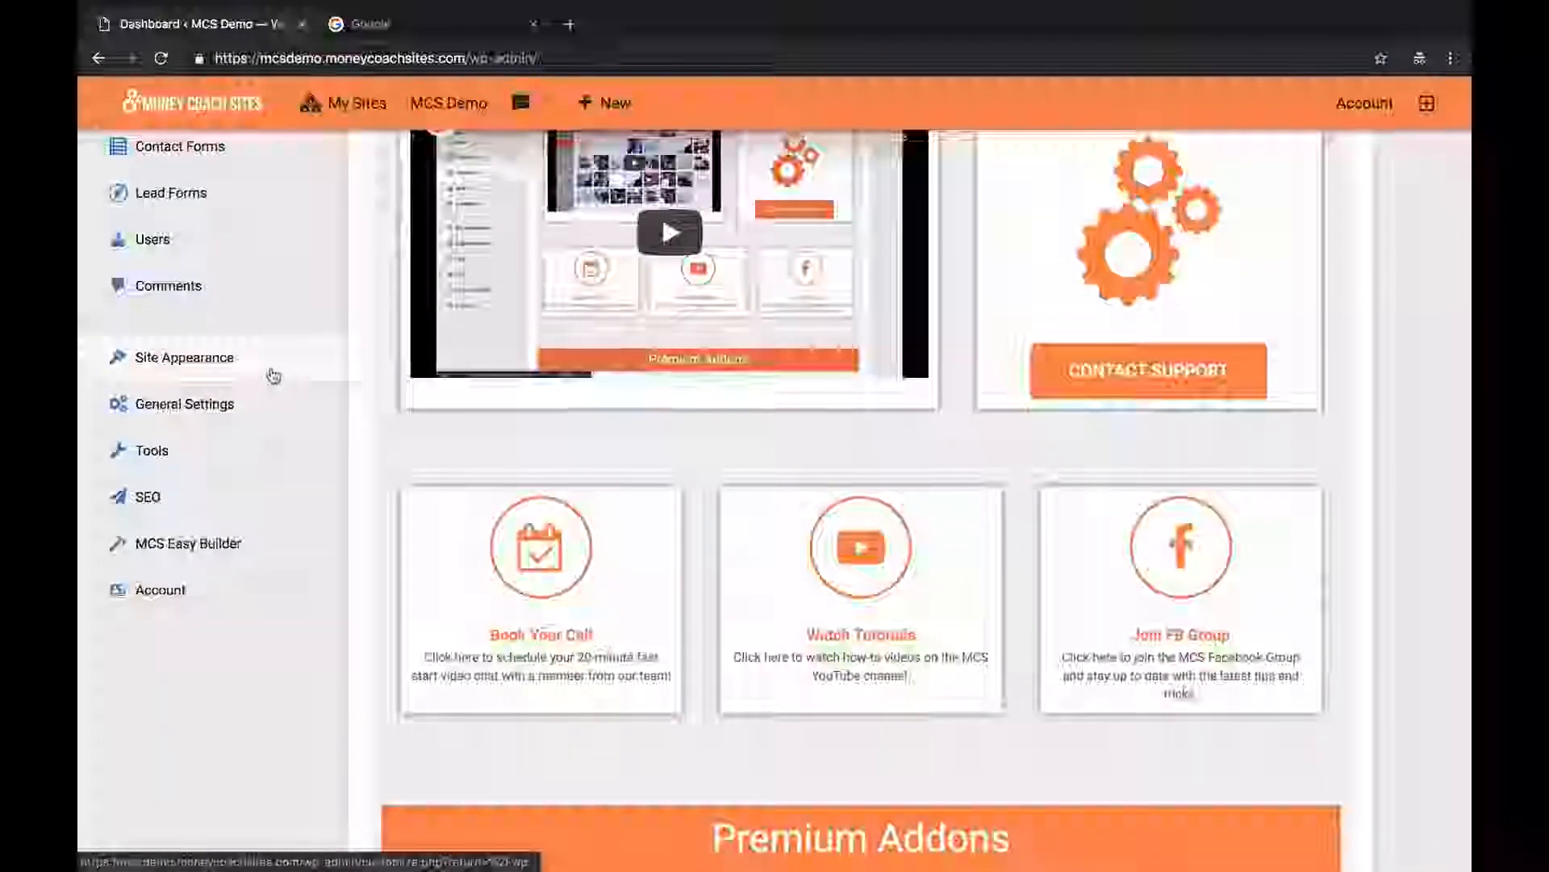
mouse_move(276, 373)
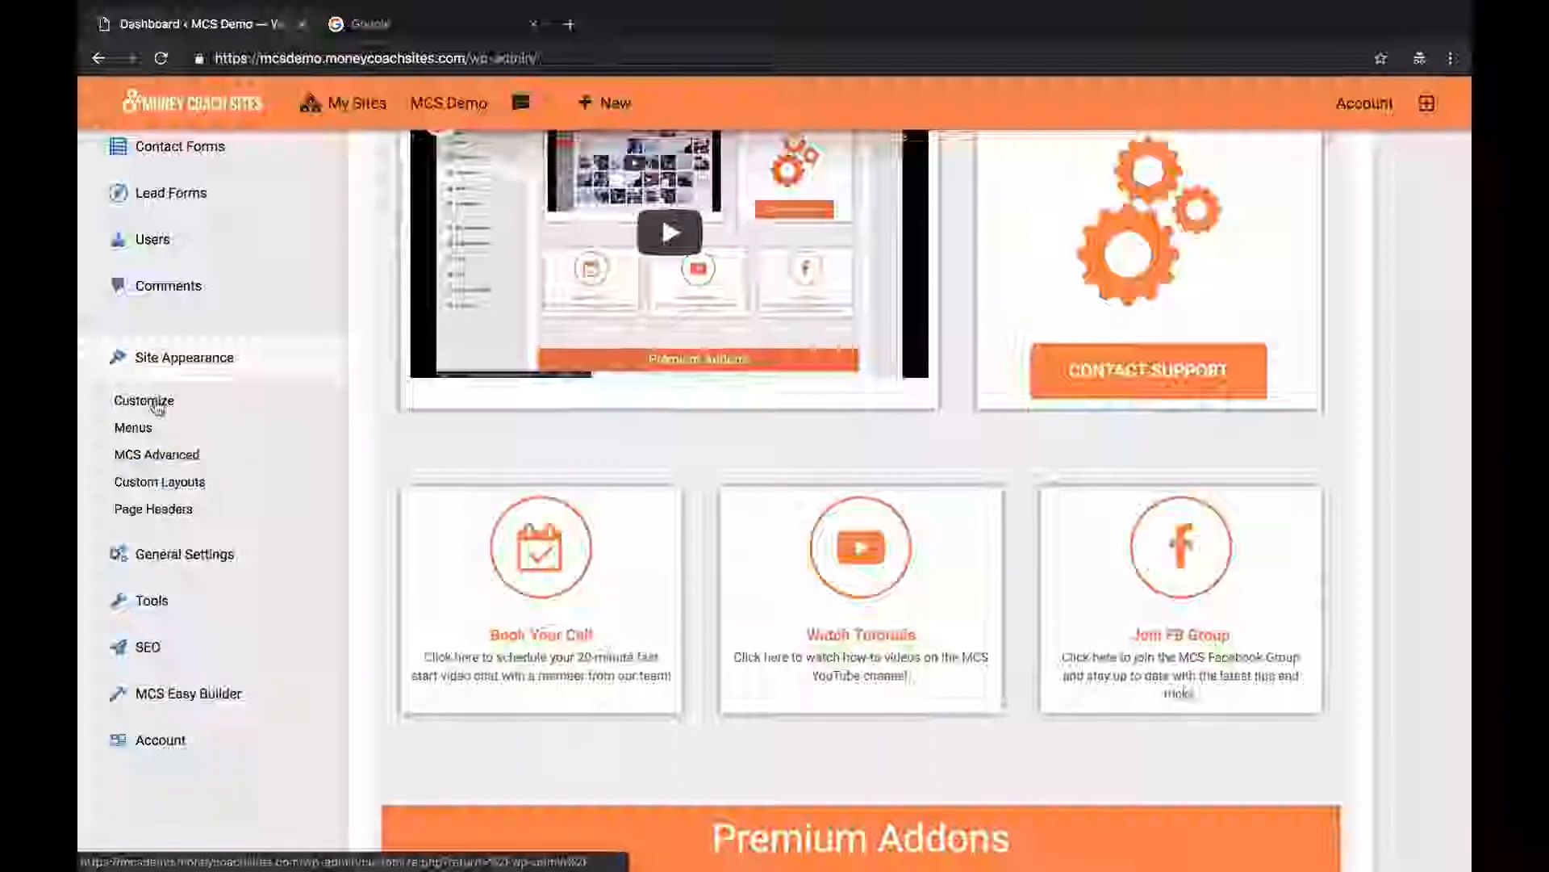
click(157, 404)
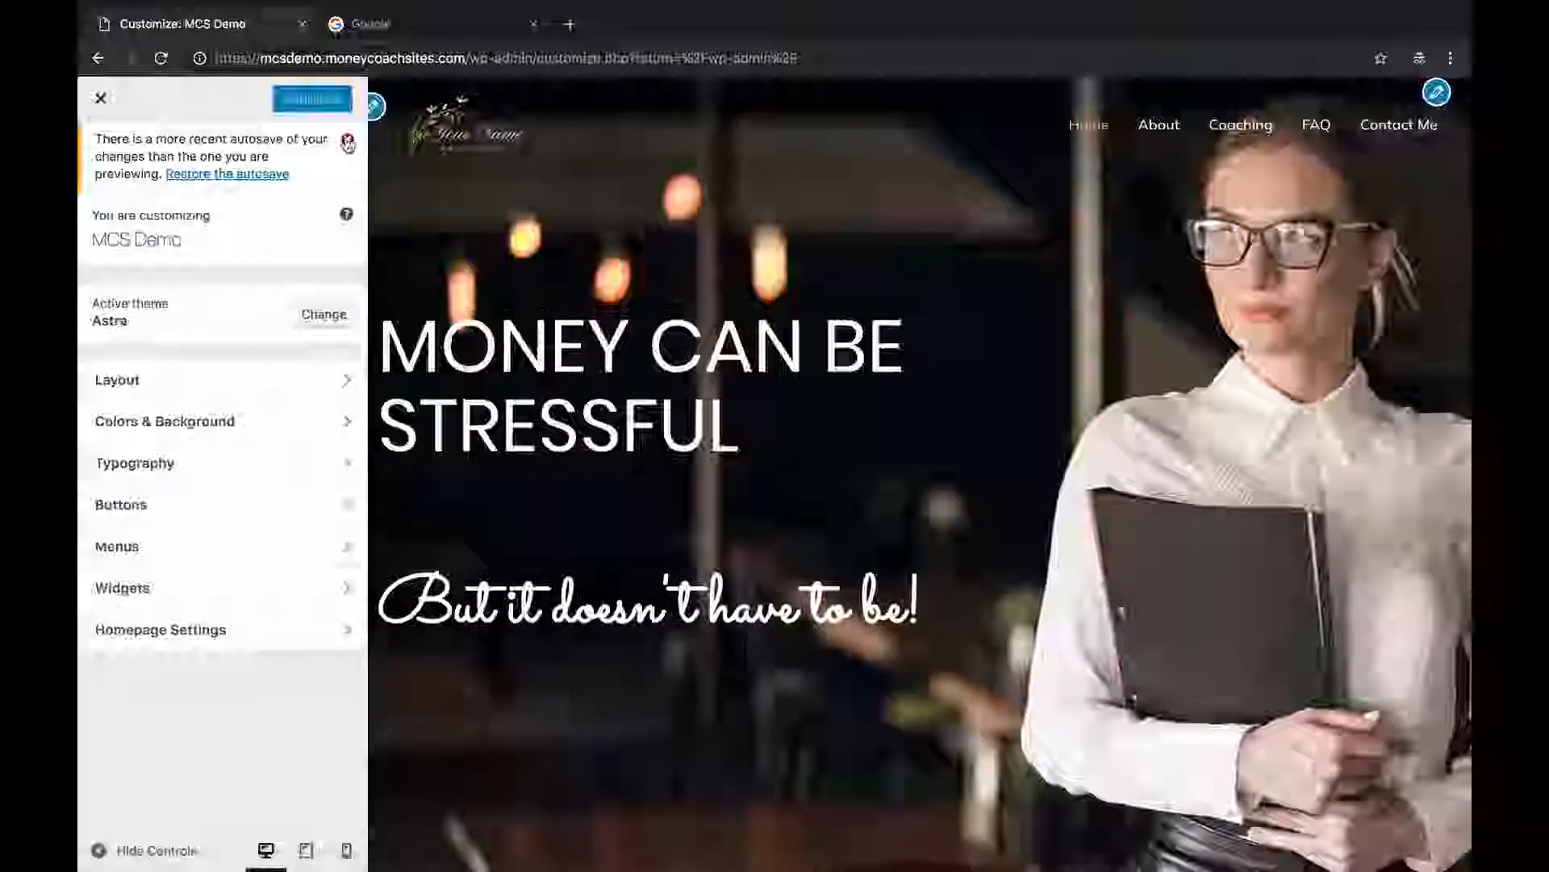
click(348, 143)
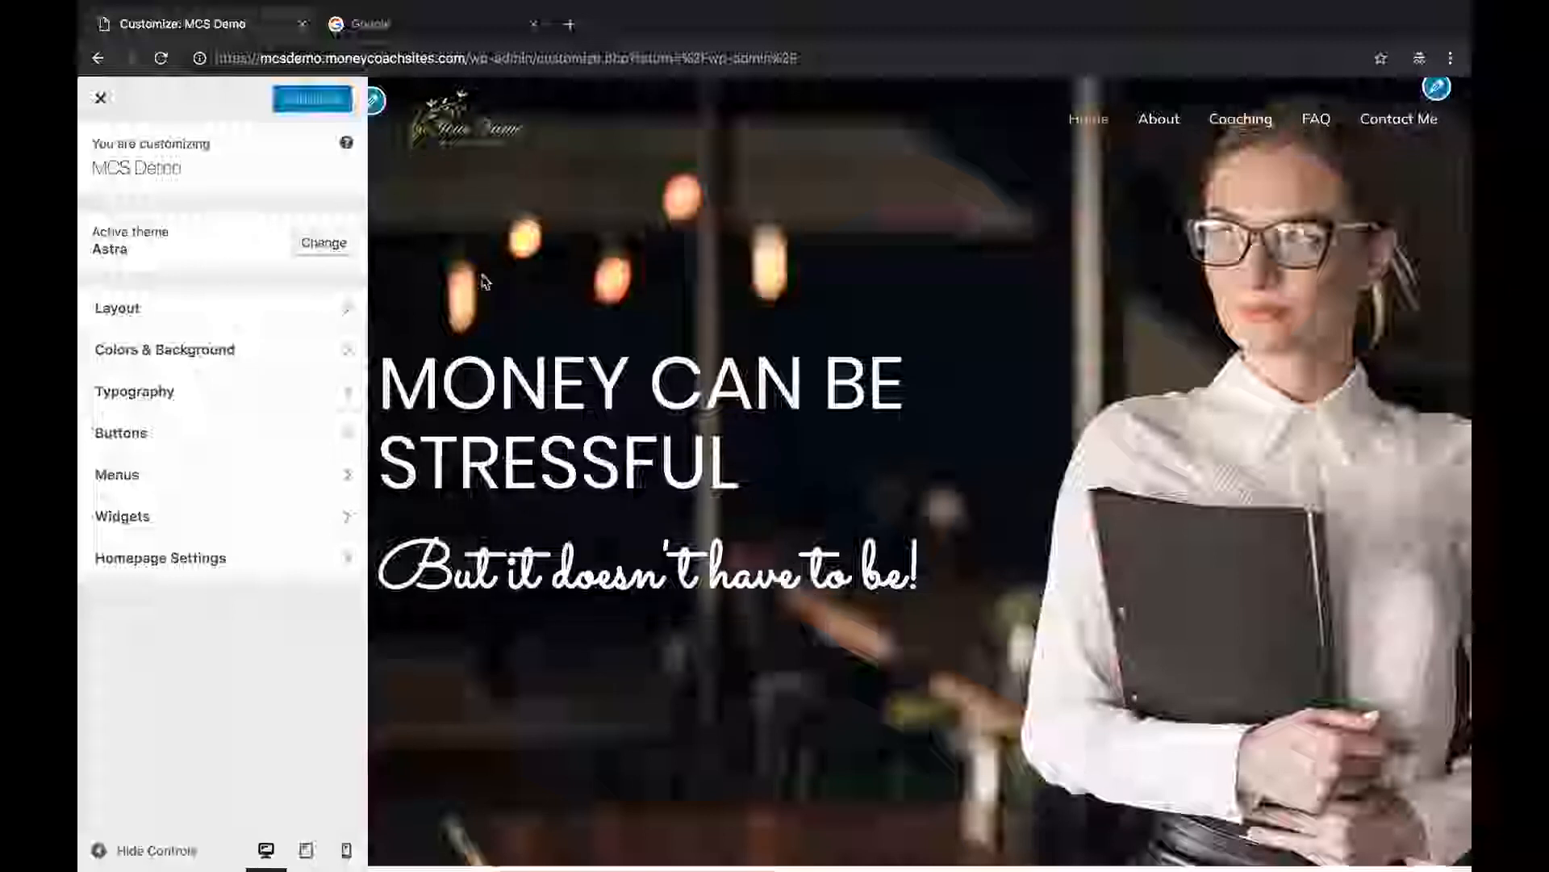
Open the Site Identity settings within the header layout options.
scroll(485, 281, down, 5)
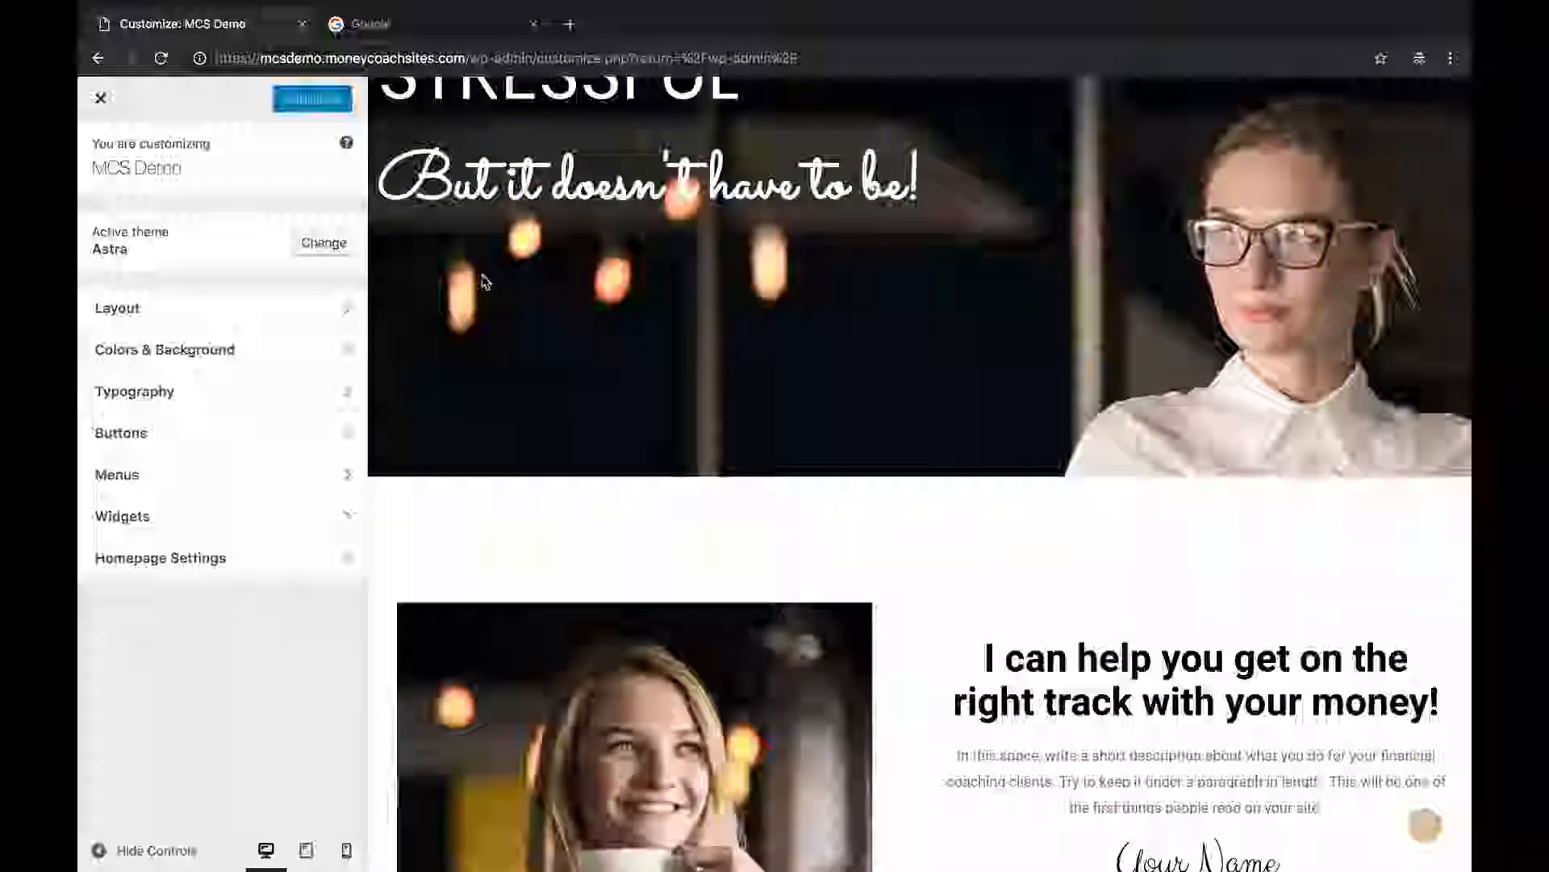
scroll(477, 280, up, 6)
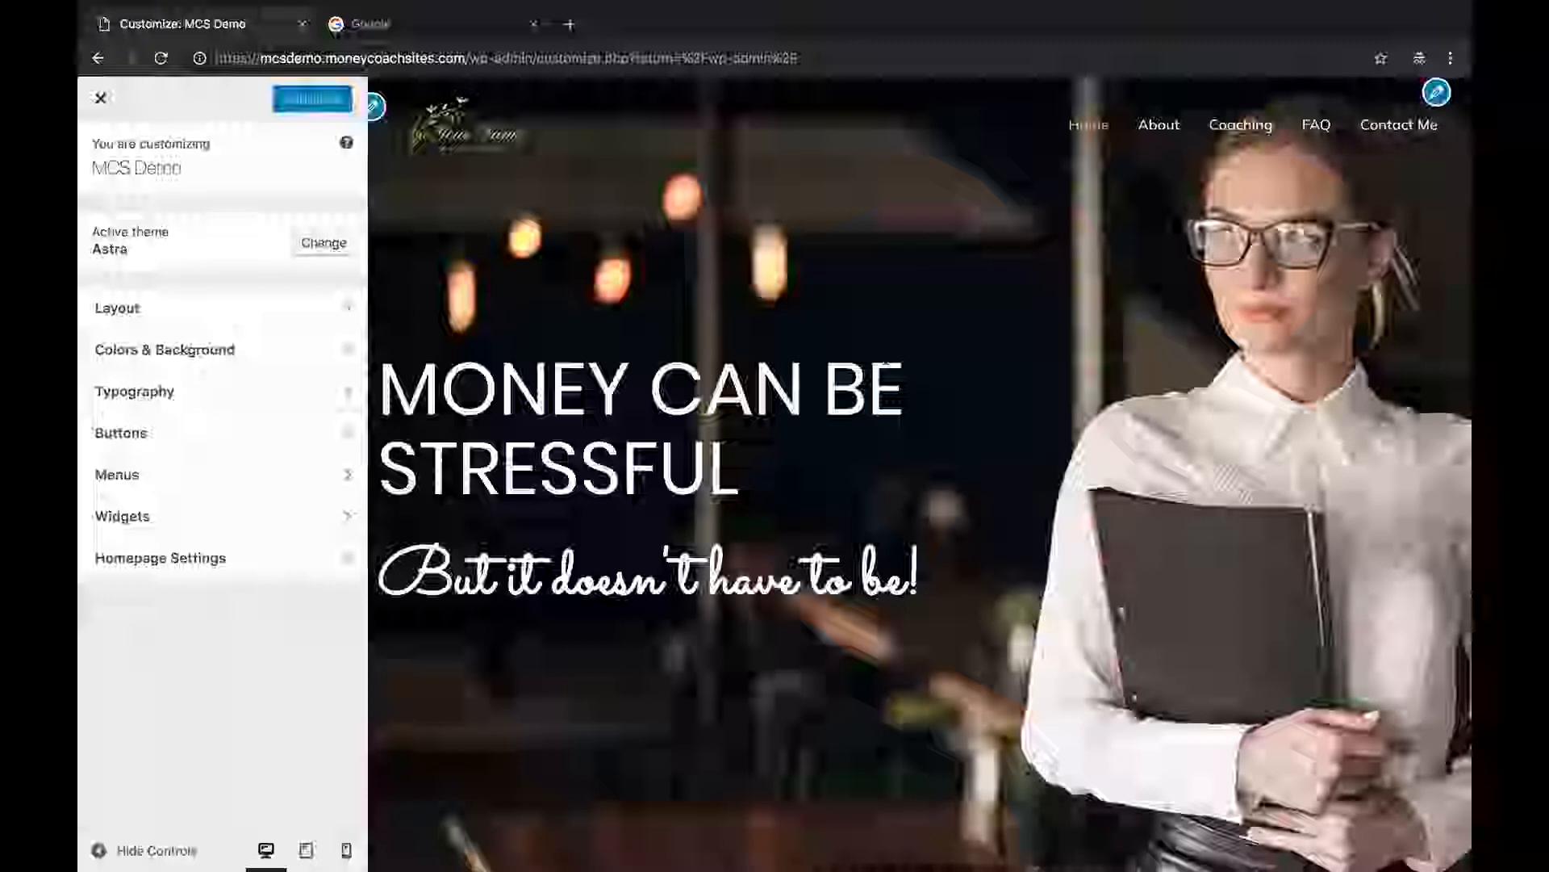
scroll(716, 300, down, 1)
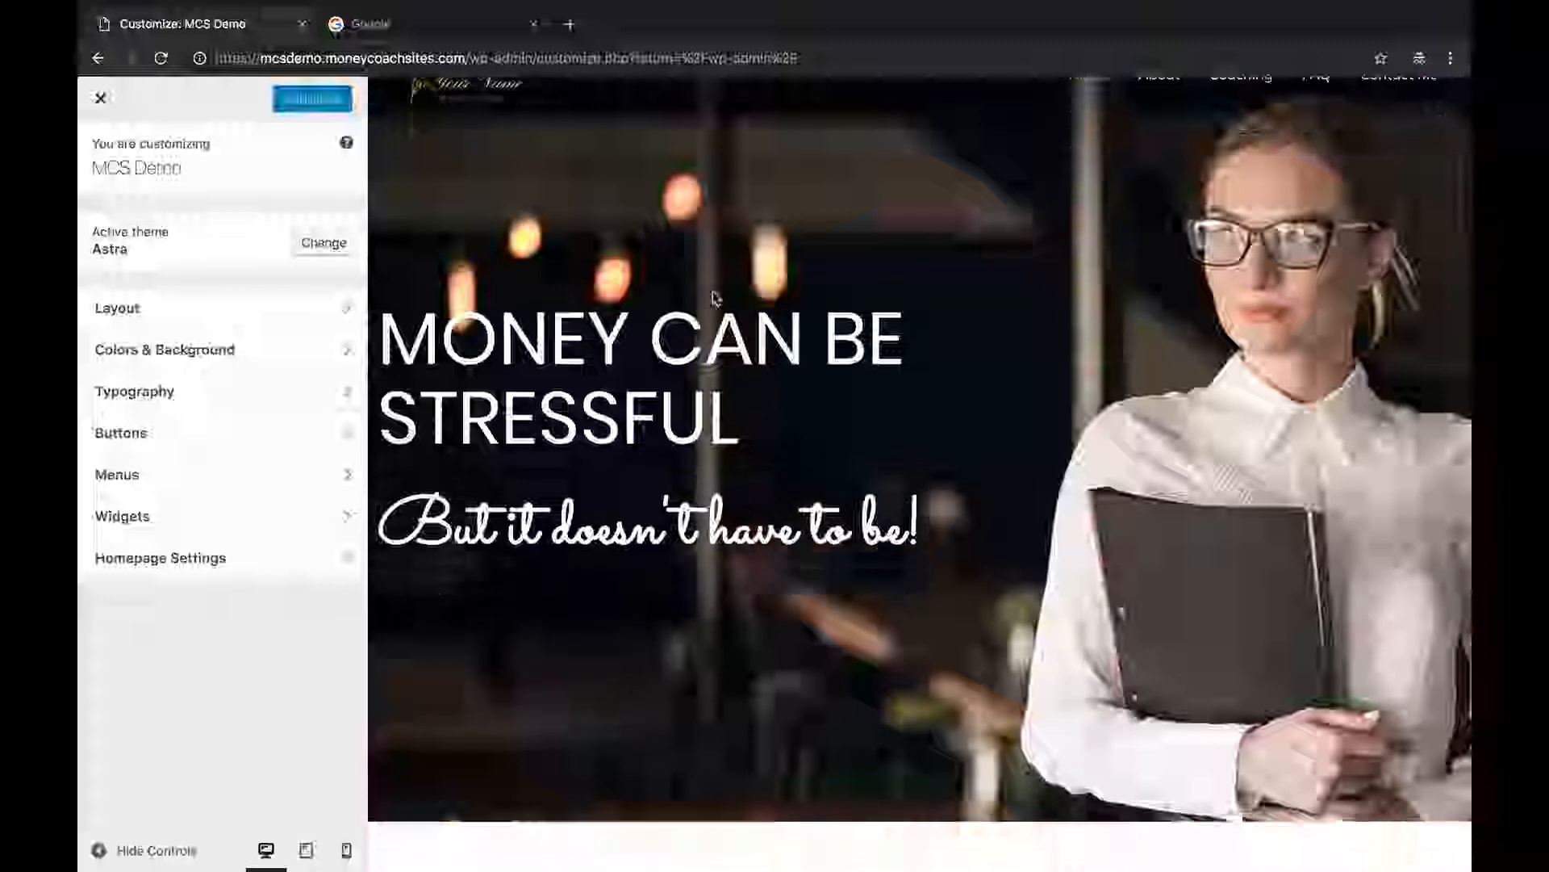
scroll(852, 202, up, 1)
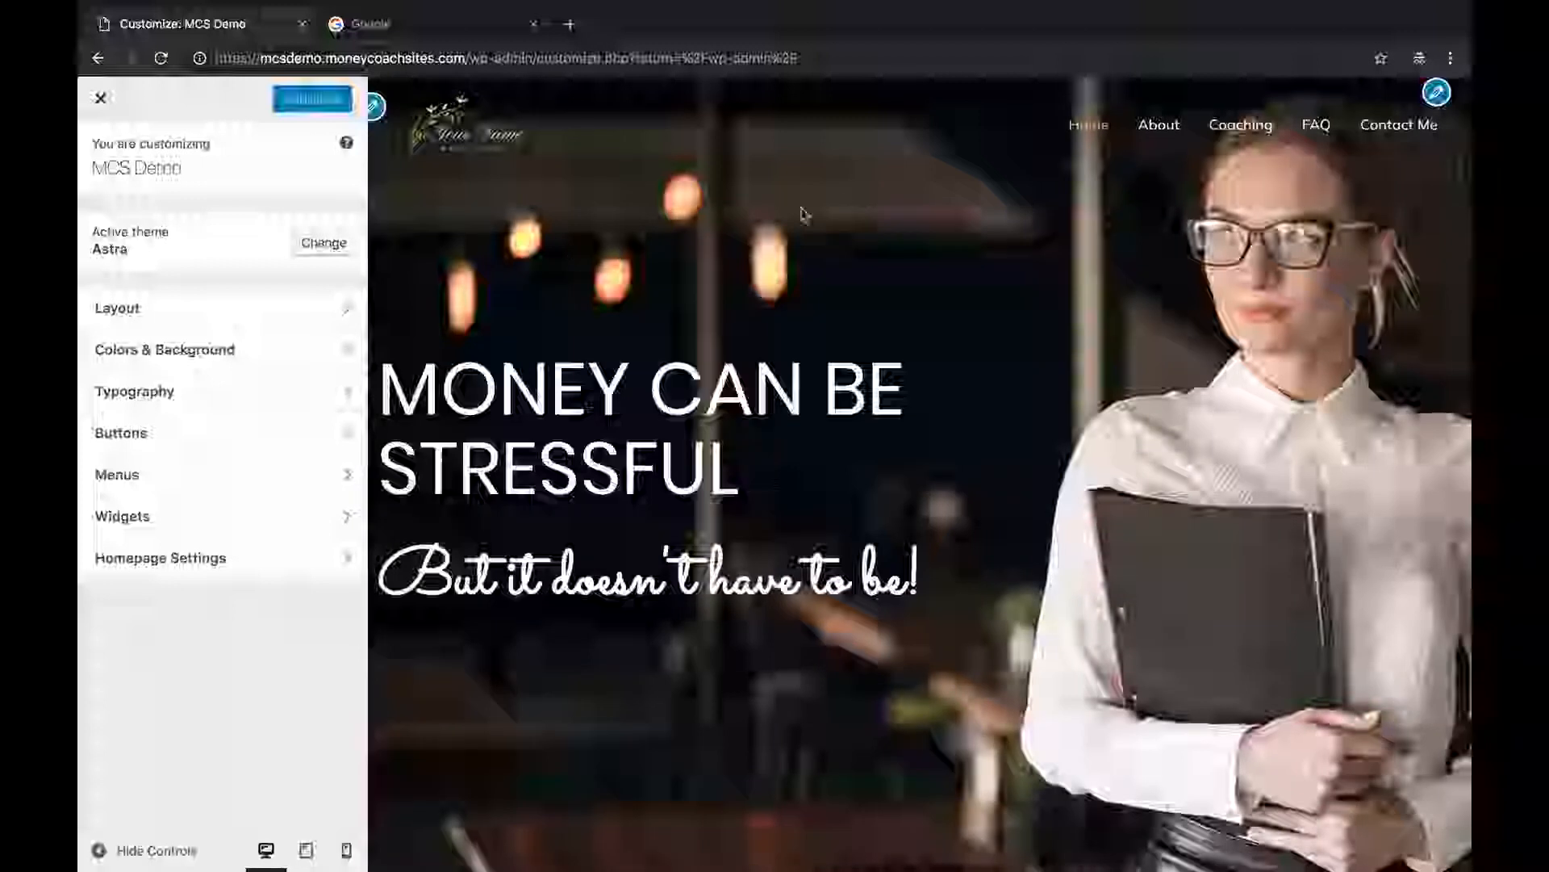
click(204, 321)
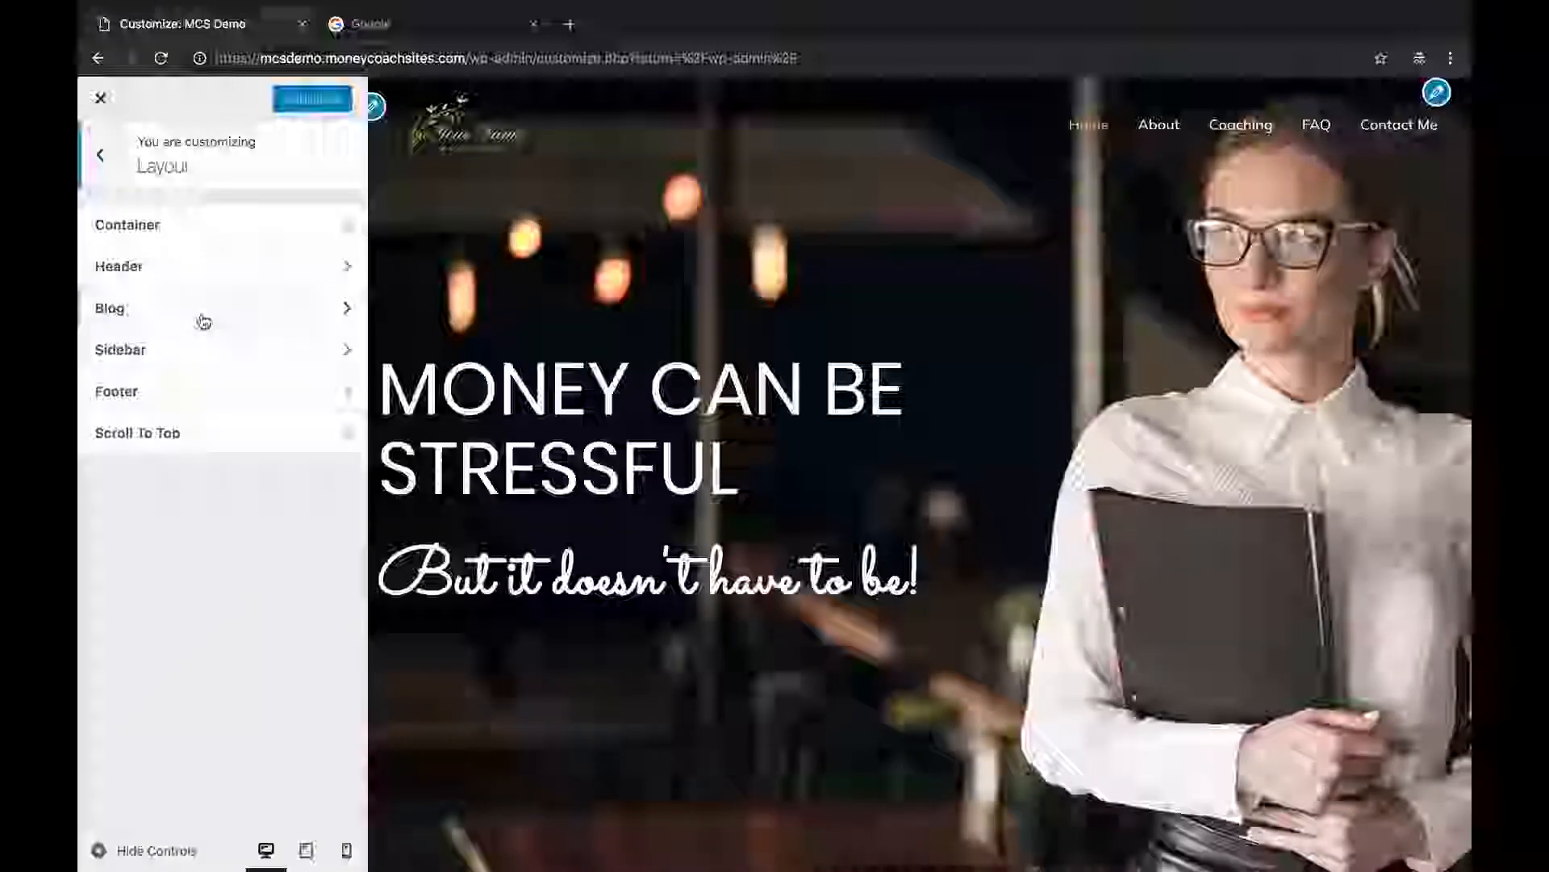
click(247, 271)
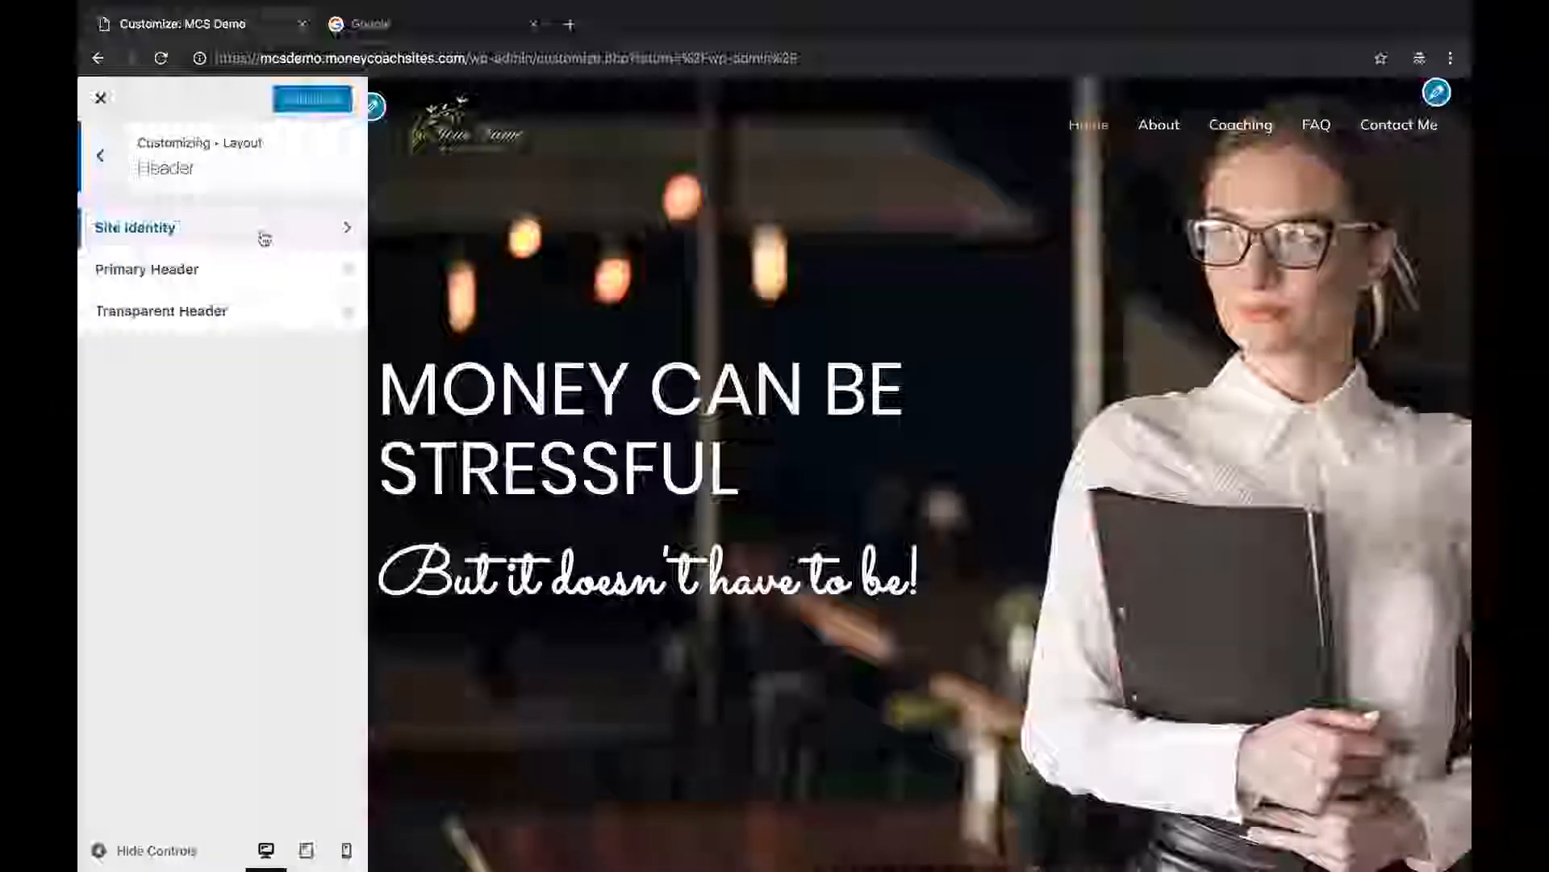
click(262, 239)
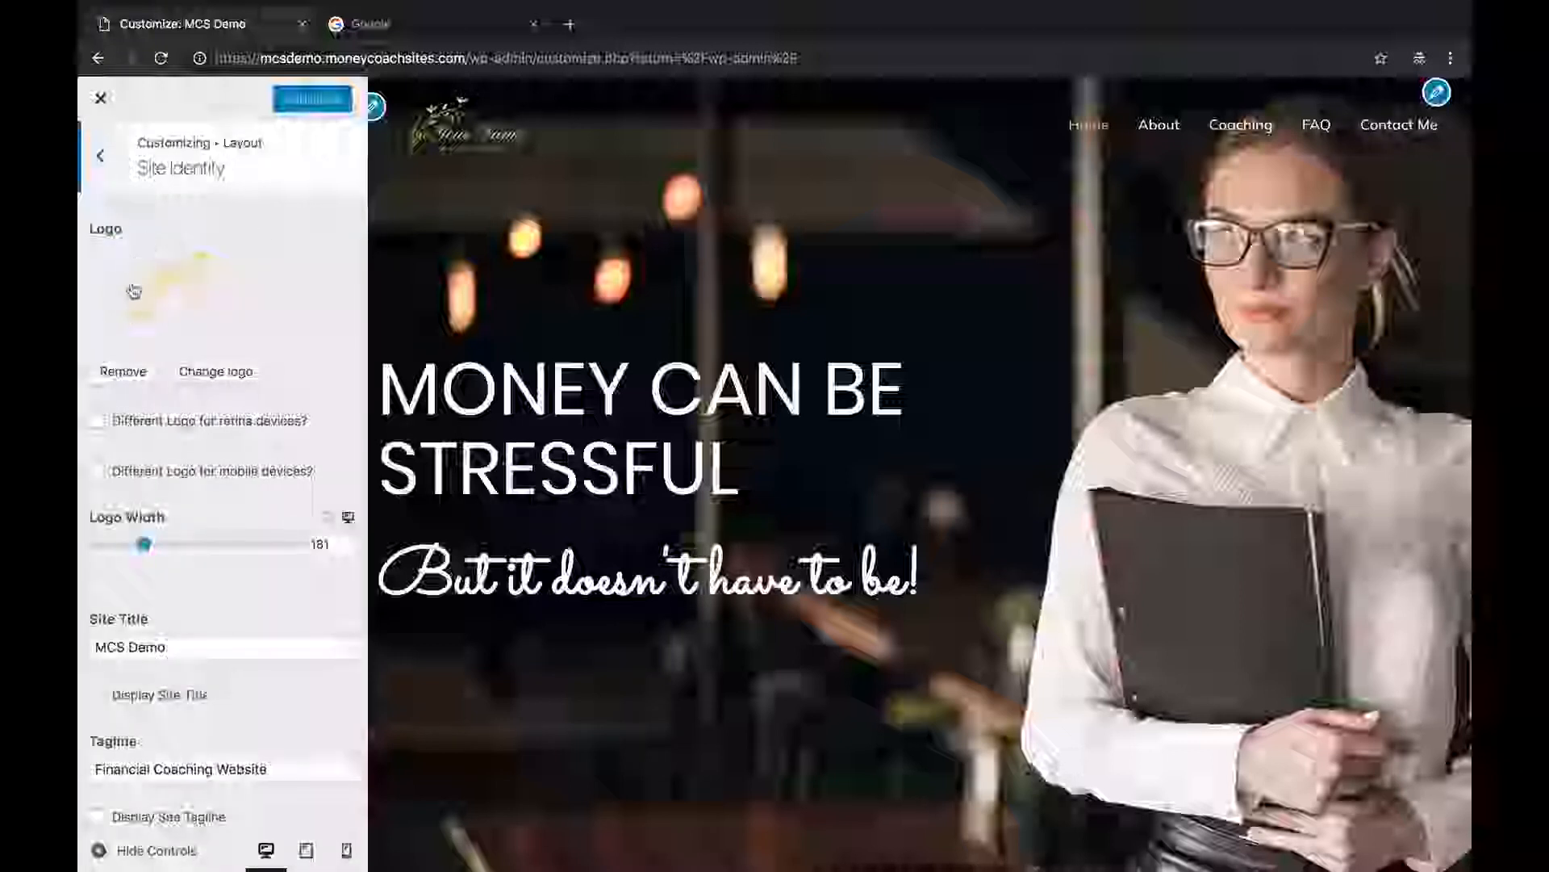
Examine the media library and file upload options for changing the logo, then close the selection without picking an image.
click(216, 371)
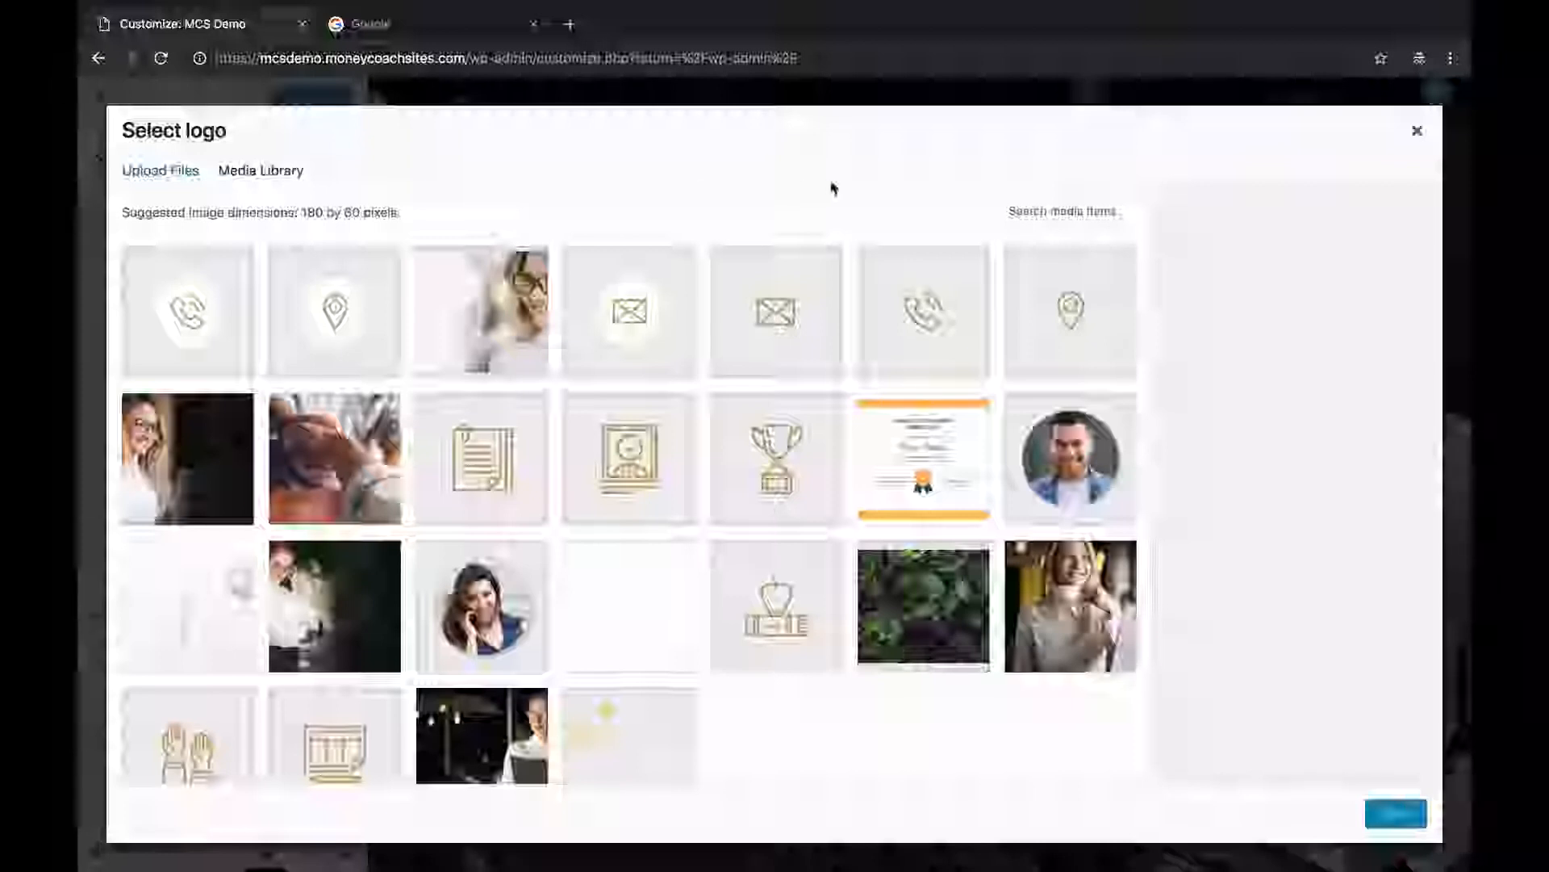
click(1416, 133)
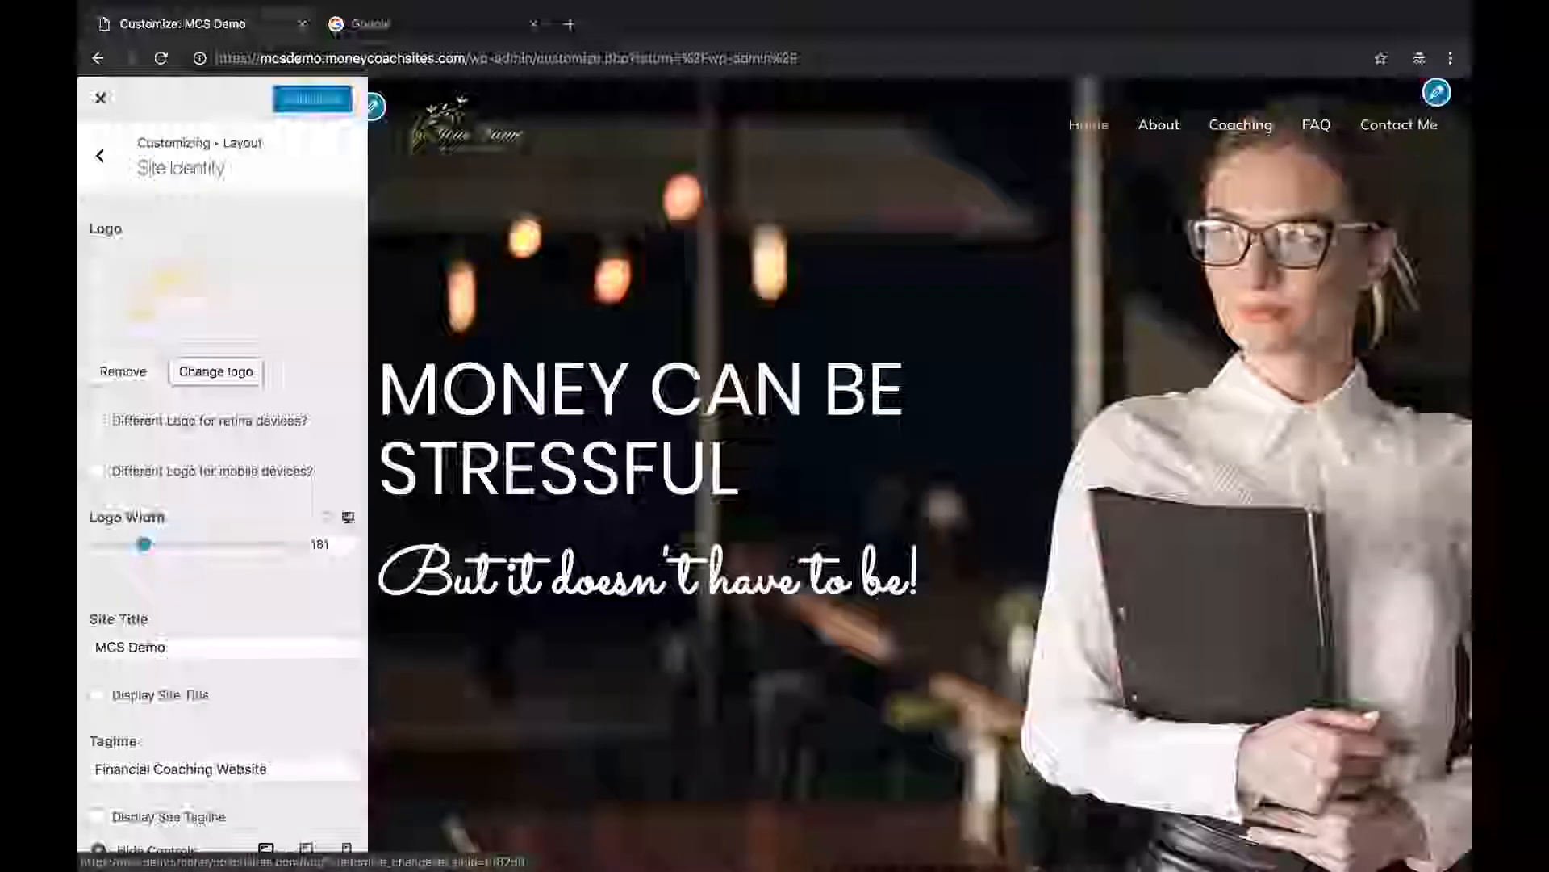
click(199, 372)
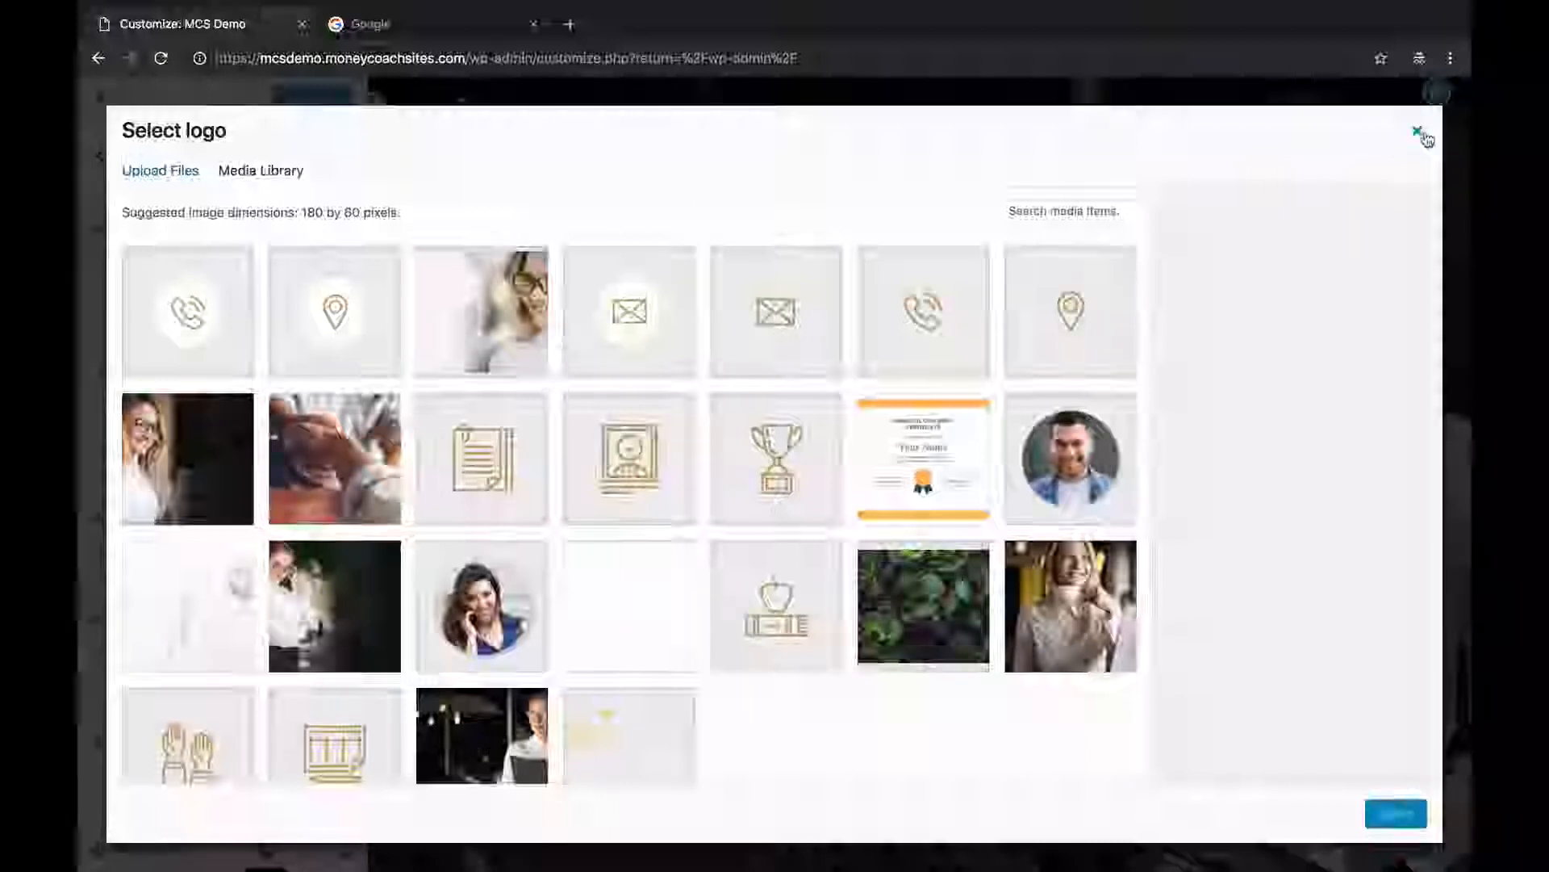
click(1417, 132)
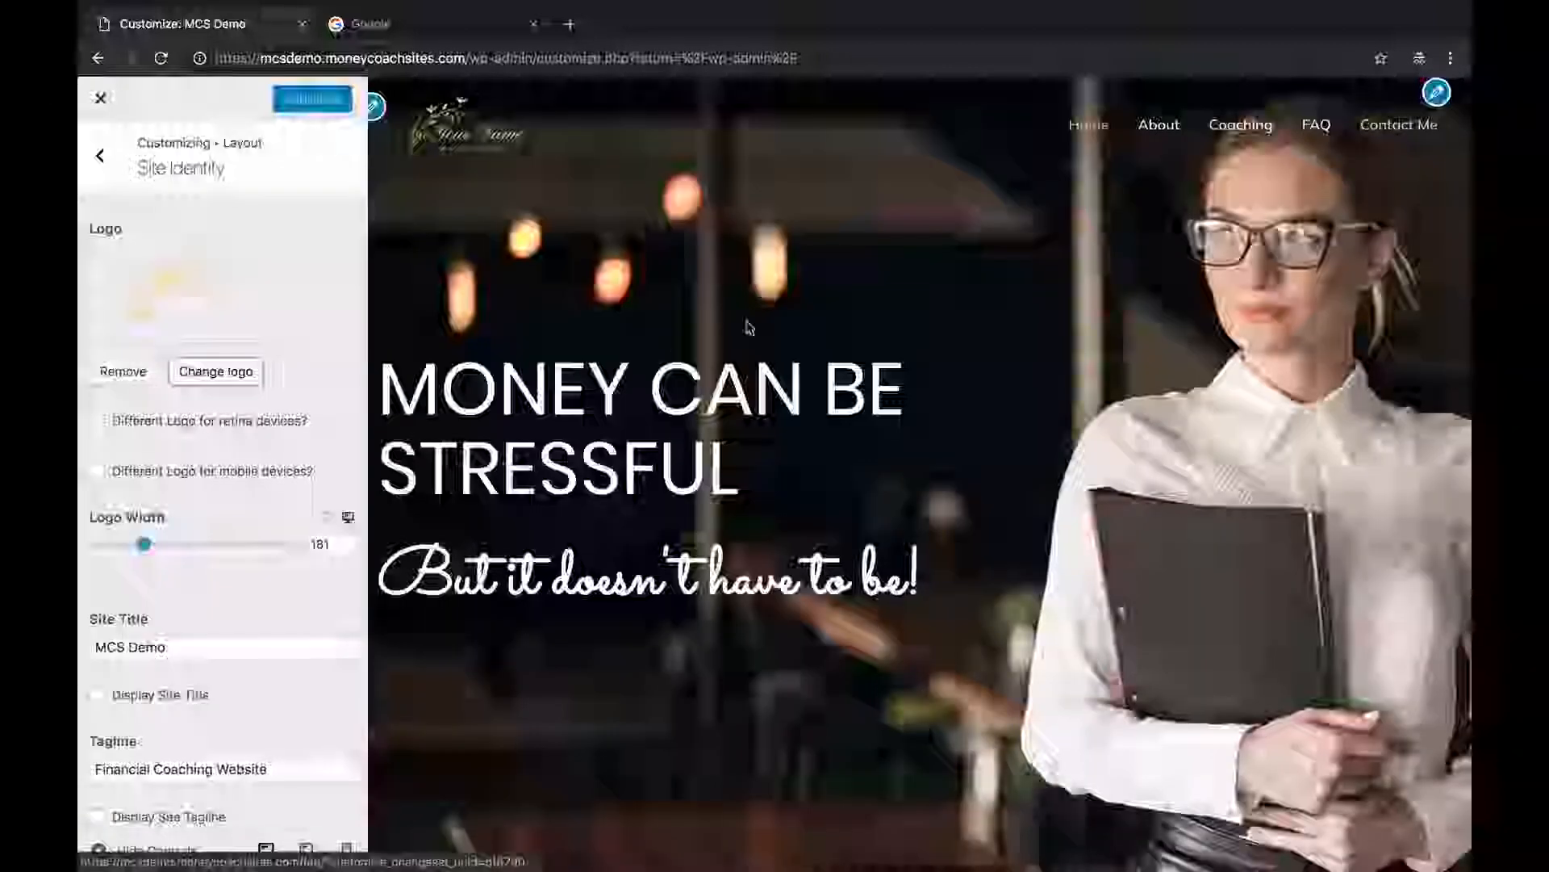
click(212, 372)
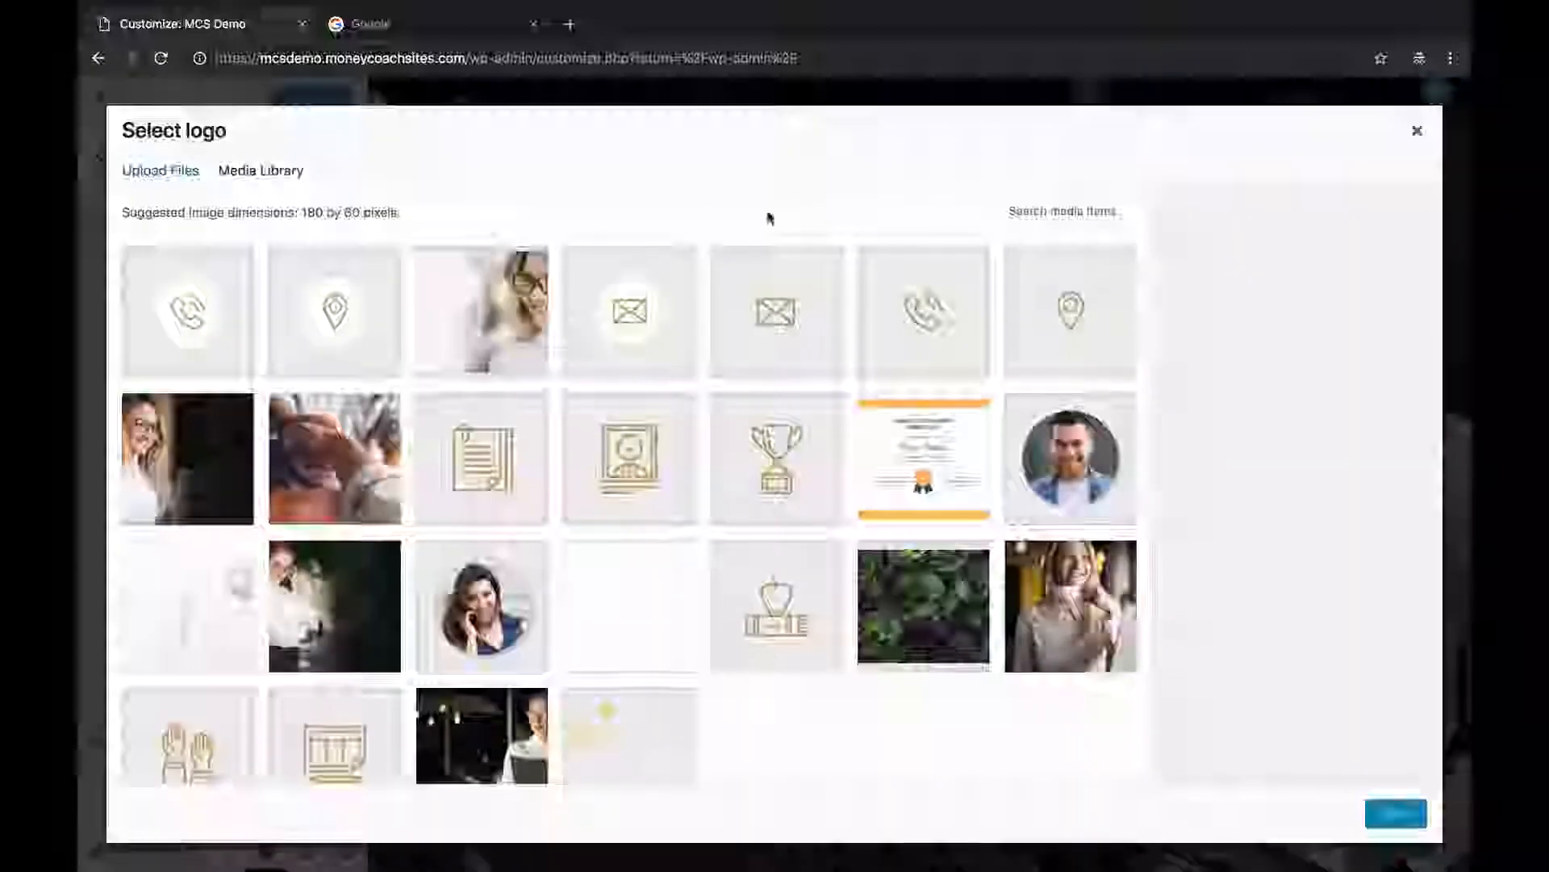
click(151, 177)
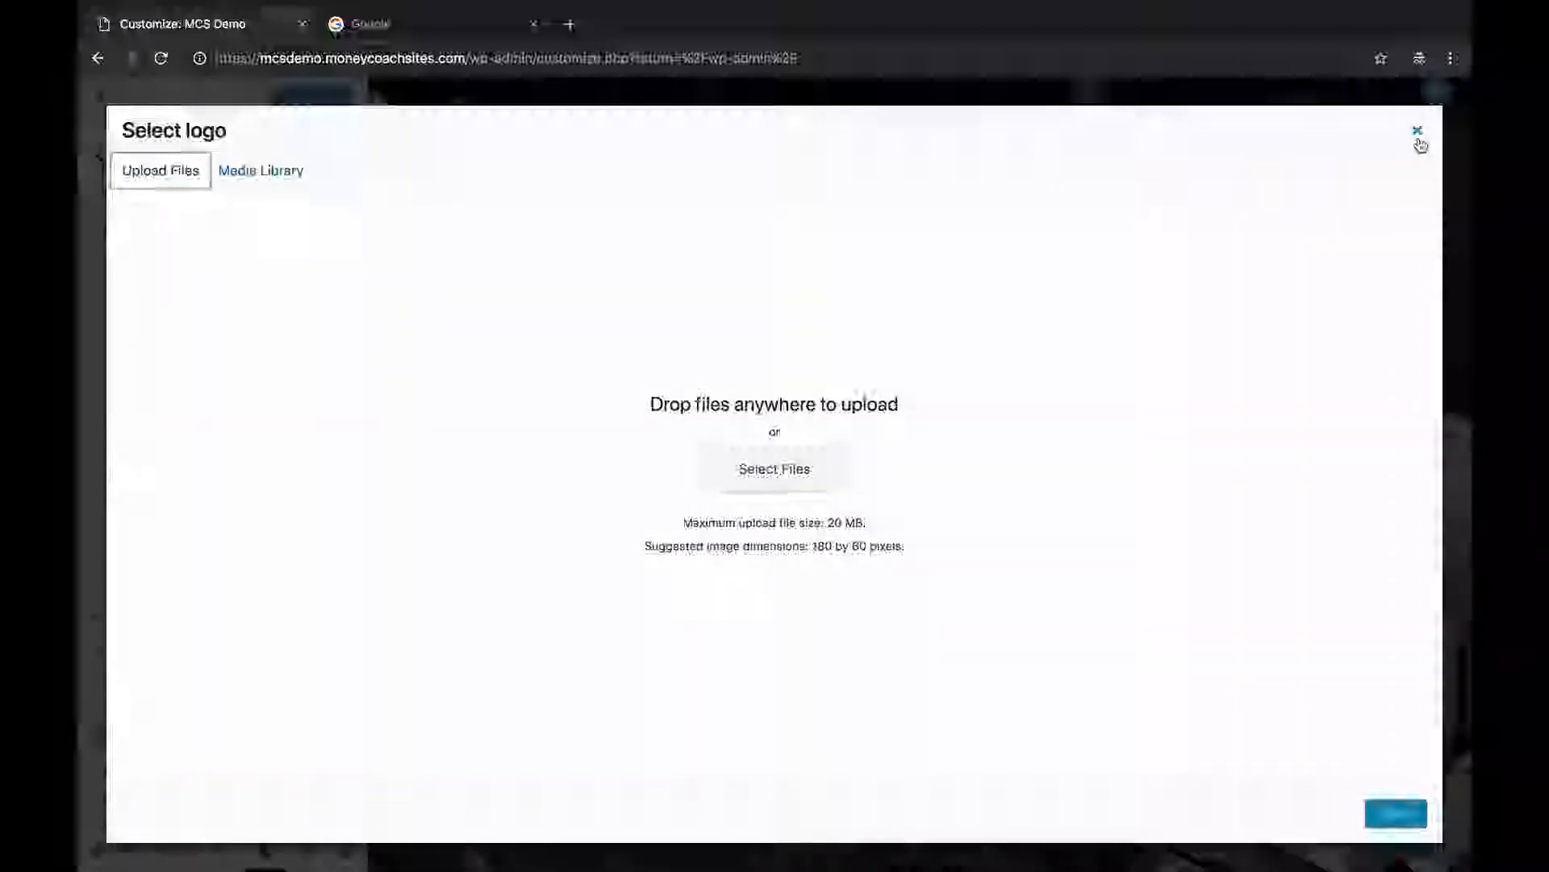
click(1418, 131)
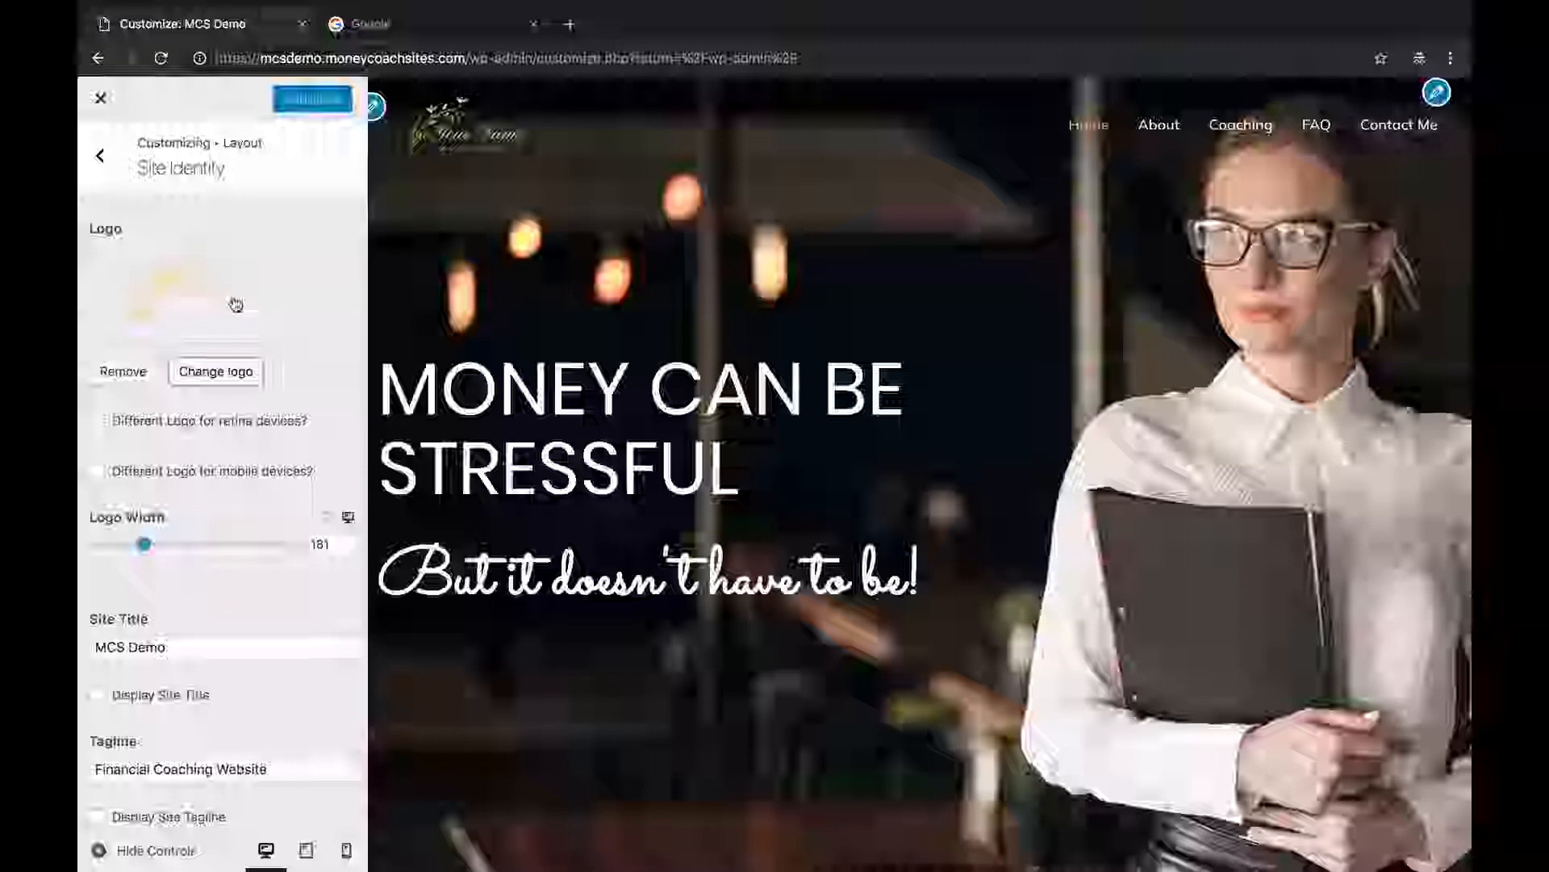
Try a smaller logo width in the header, and set the width to 180.
scroll(235, 304, down, 2)
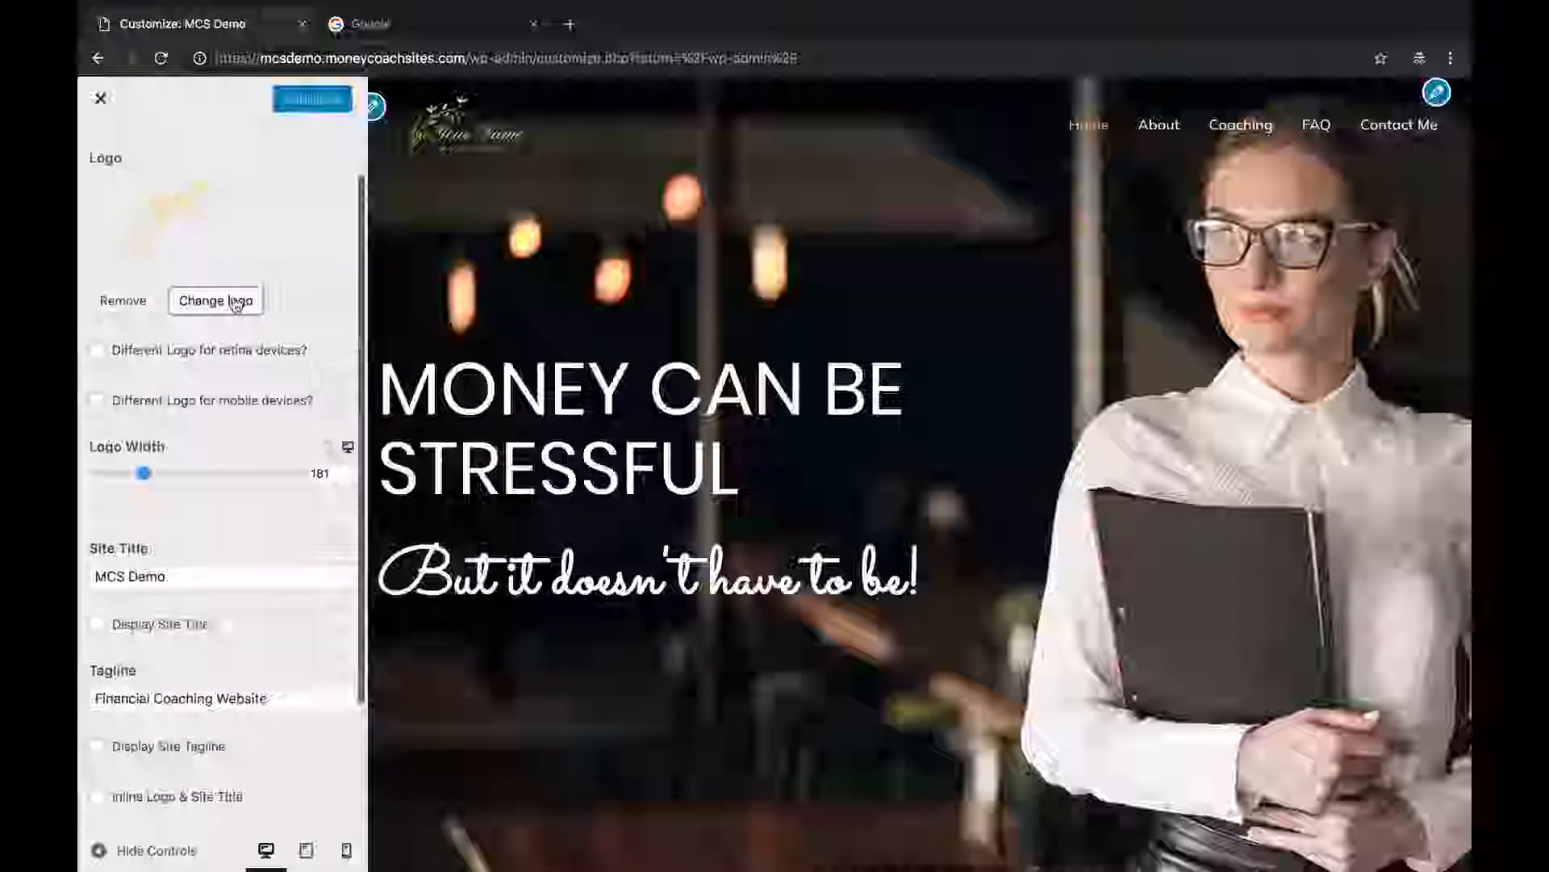
scroll(235, 304, up, 1)
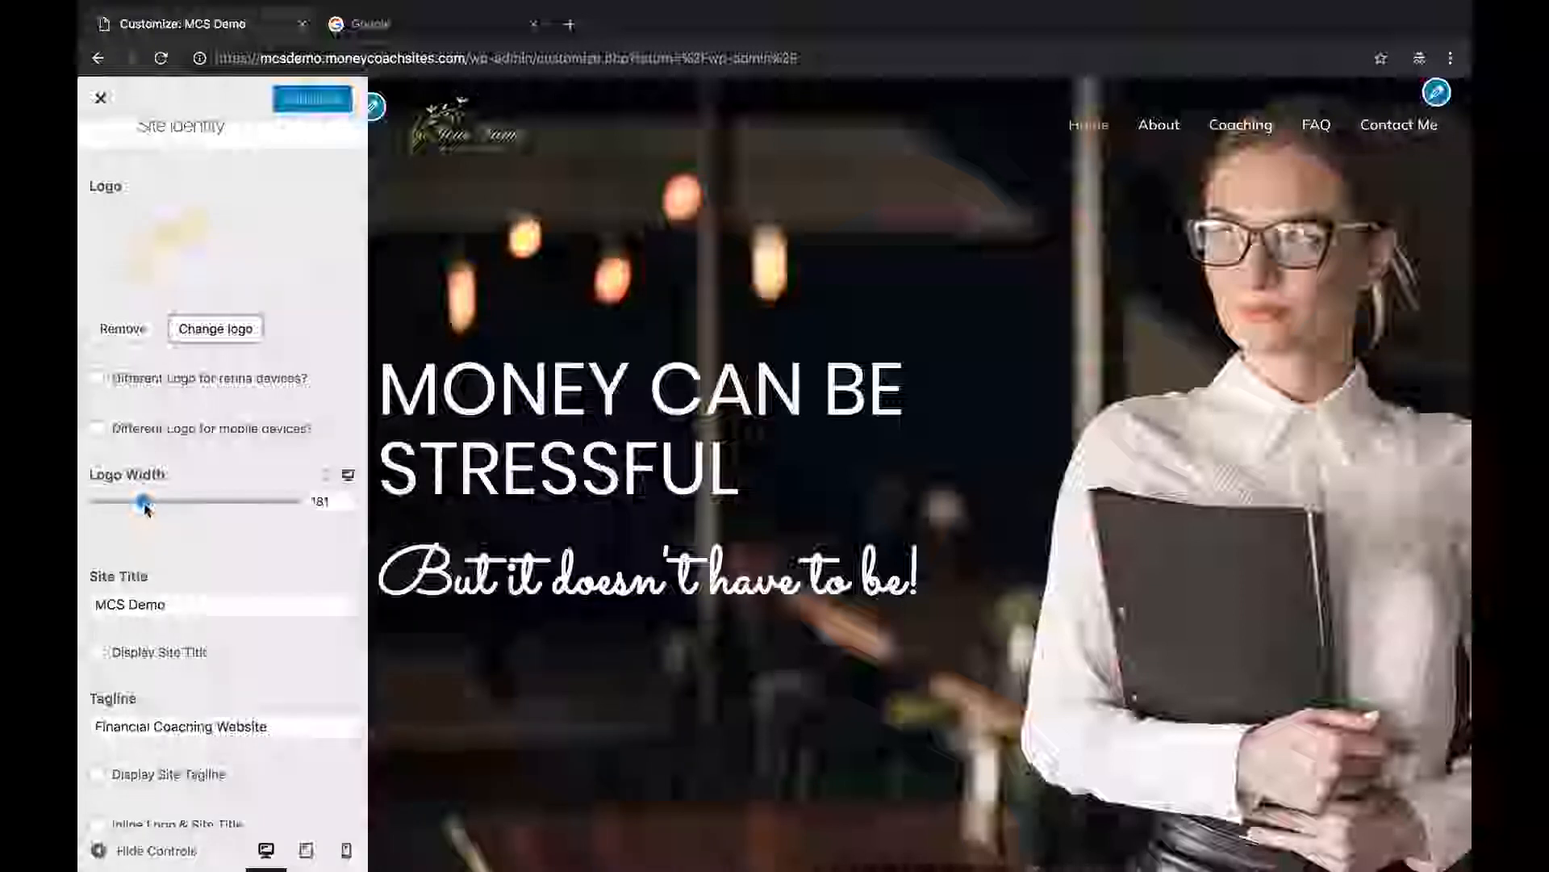
mouse_move(145, 506)
mouse_down()
mouse_move(115, 506)
mouse_move(168, 510)
mouse_move(124, 510)
mouse_up()
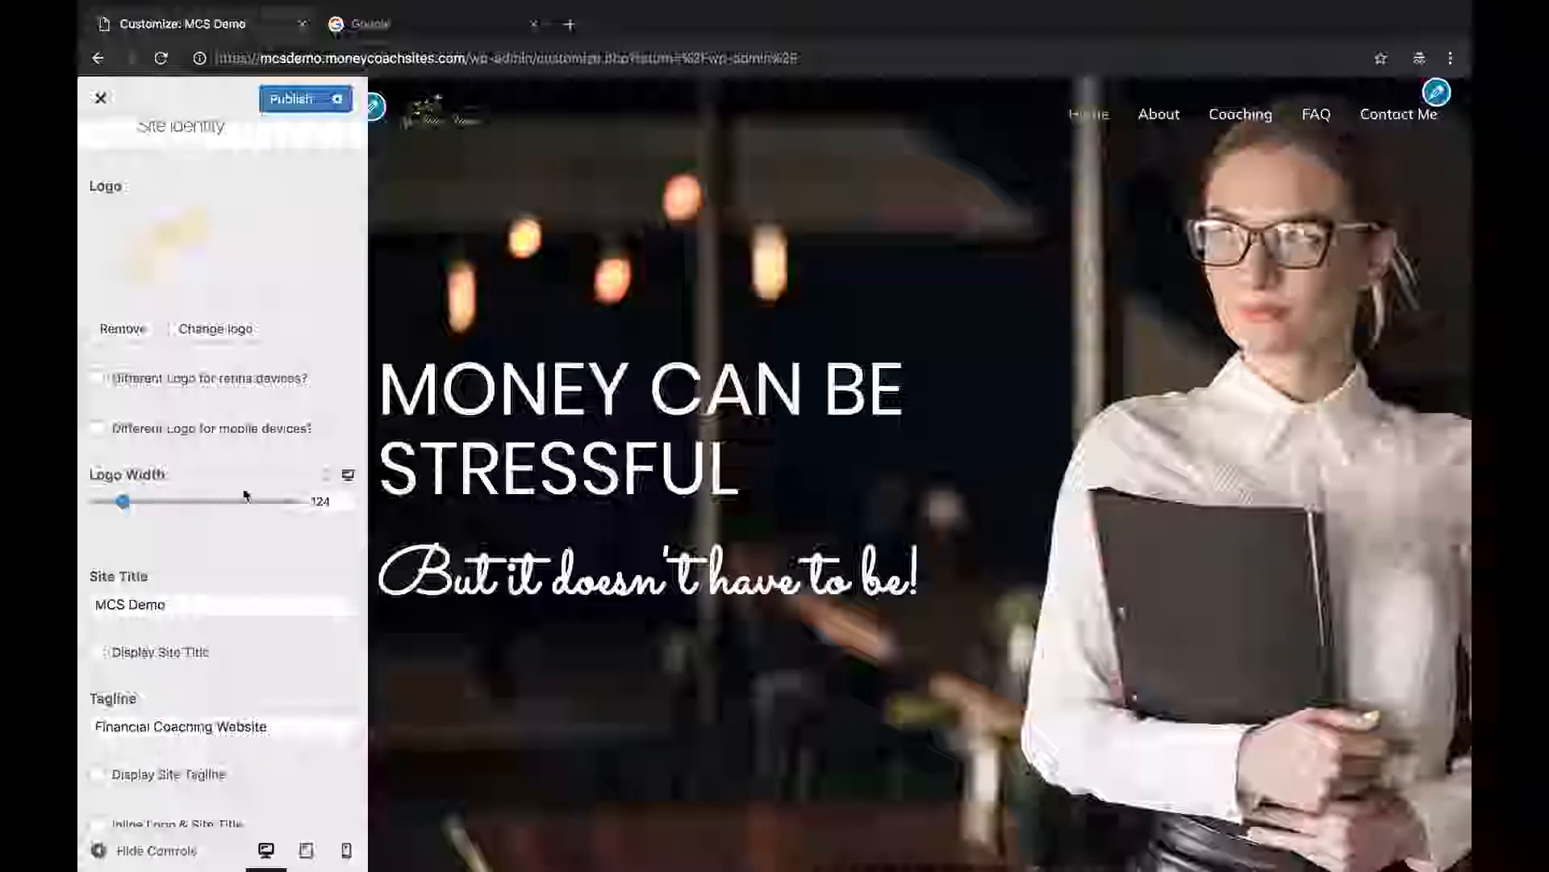
text(180)
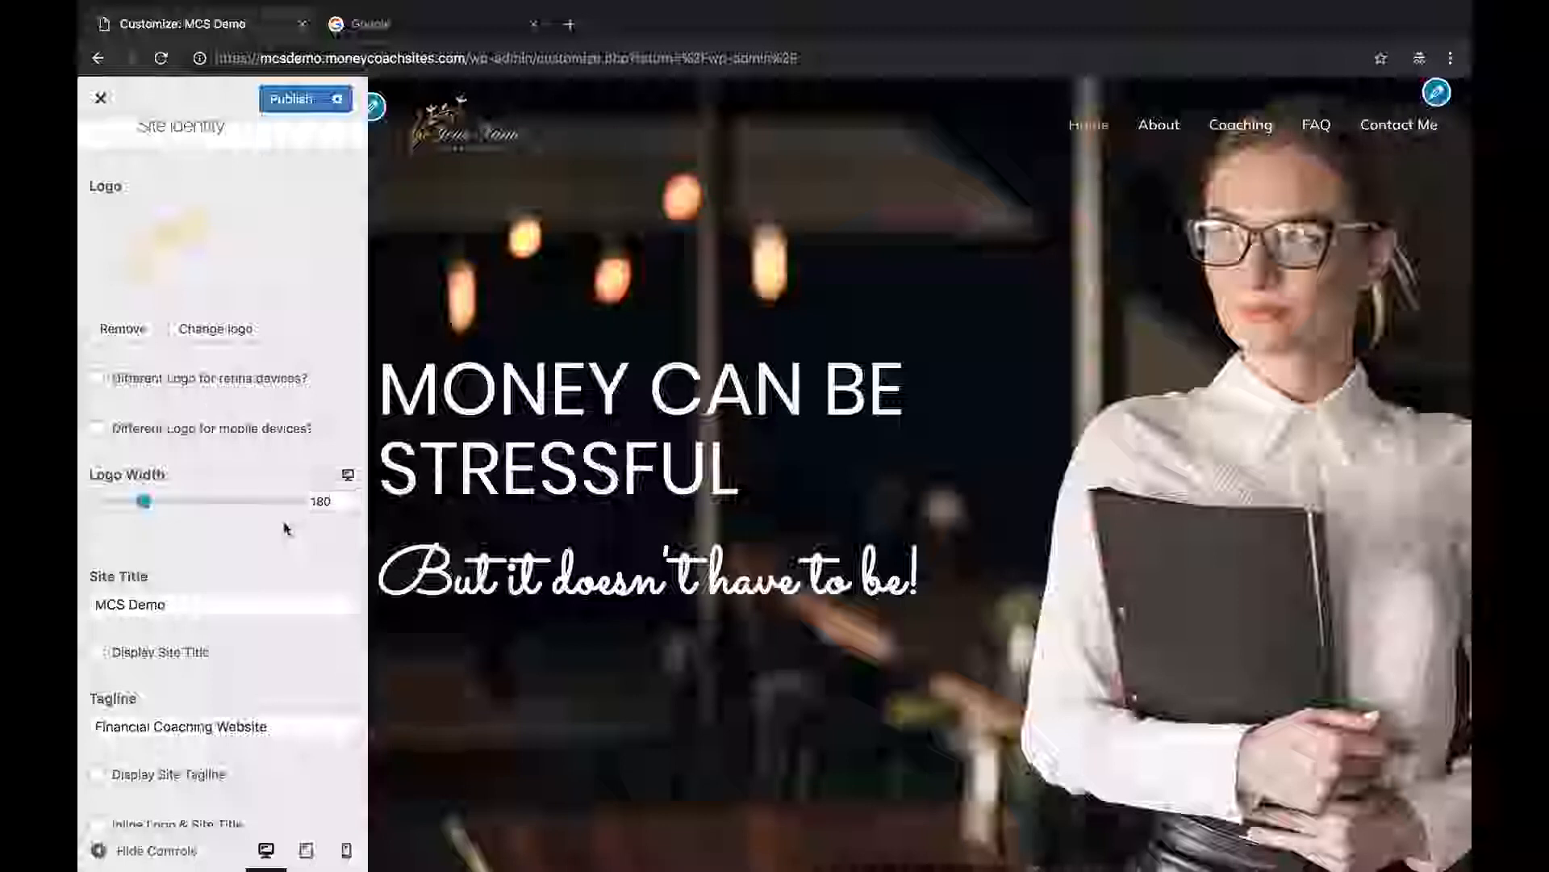
Replace the site title with "mcsdemo", and set it back to "MCS Demo".
scroll(222, 521, down, 2)
drag(222, 520, 80, 509)
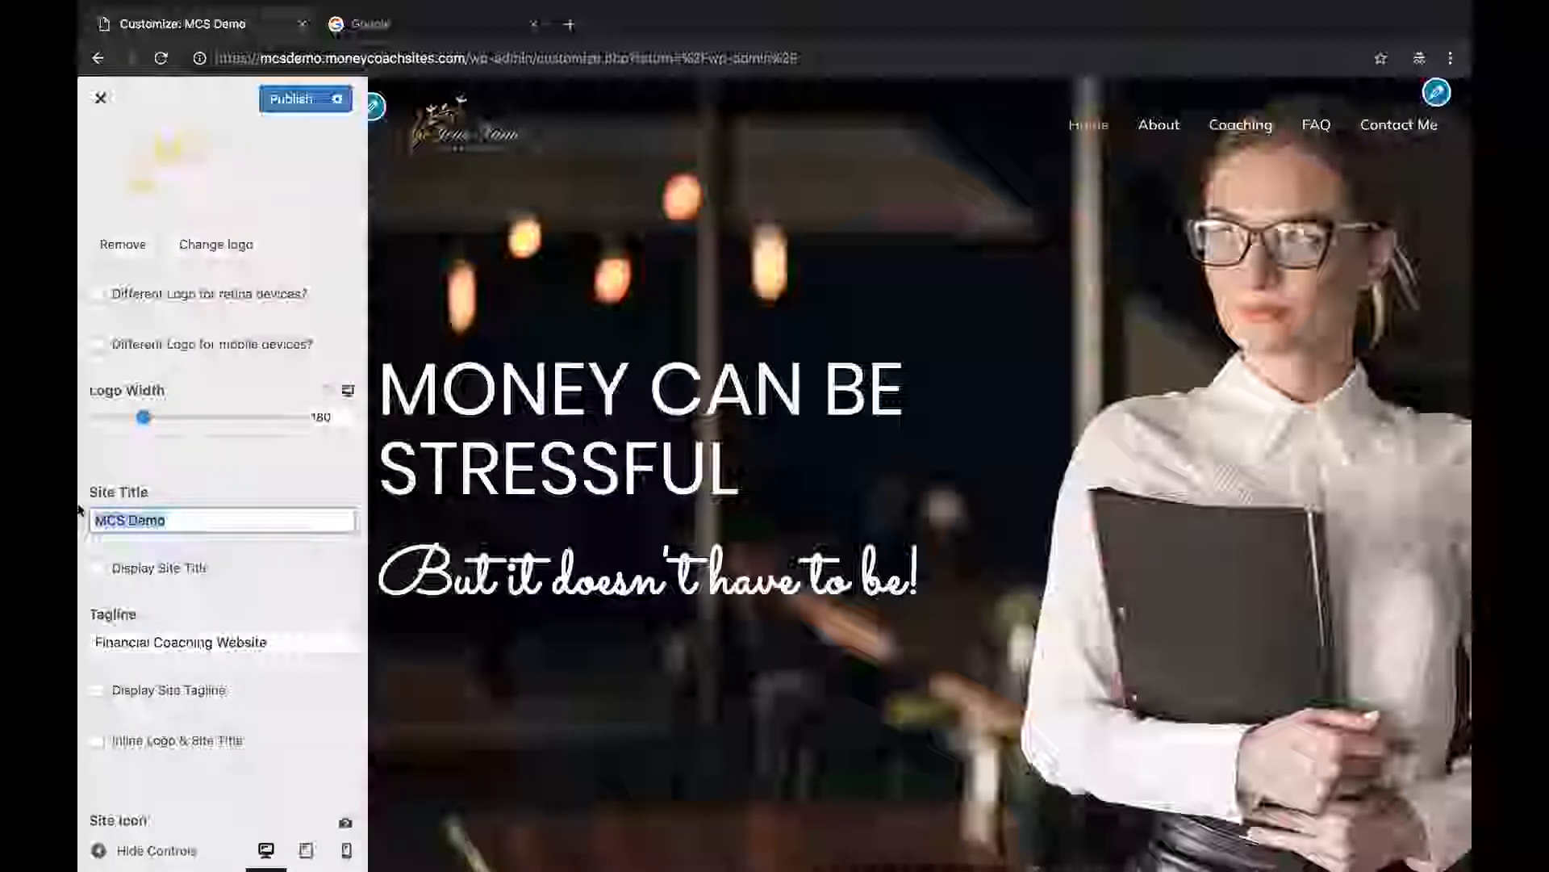
text(mcsdemo)
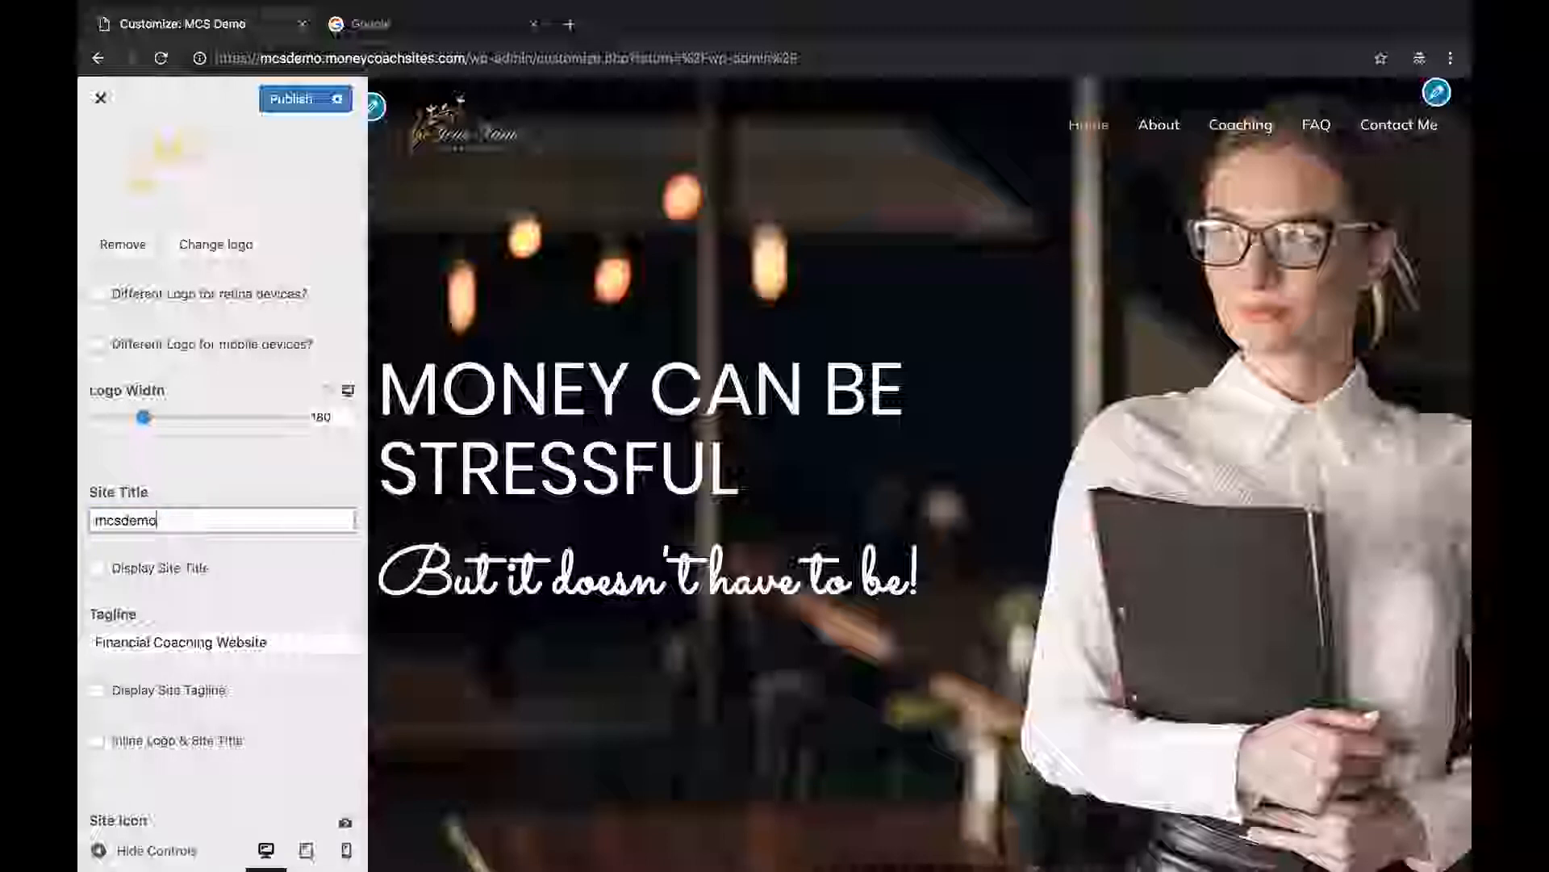
click(173, 480)
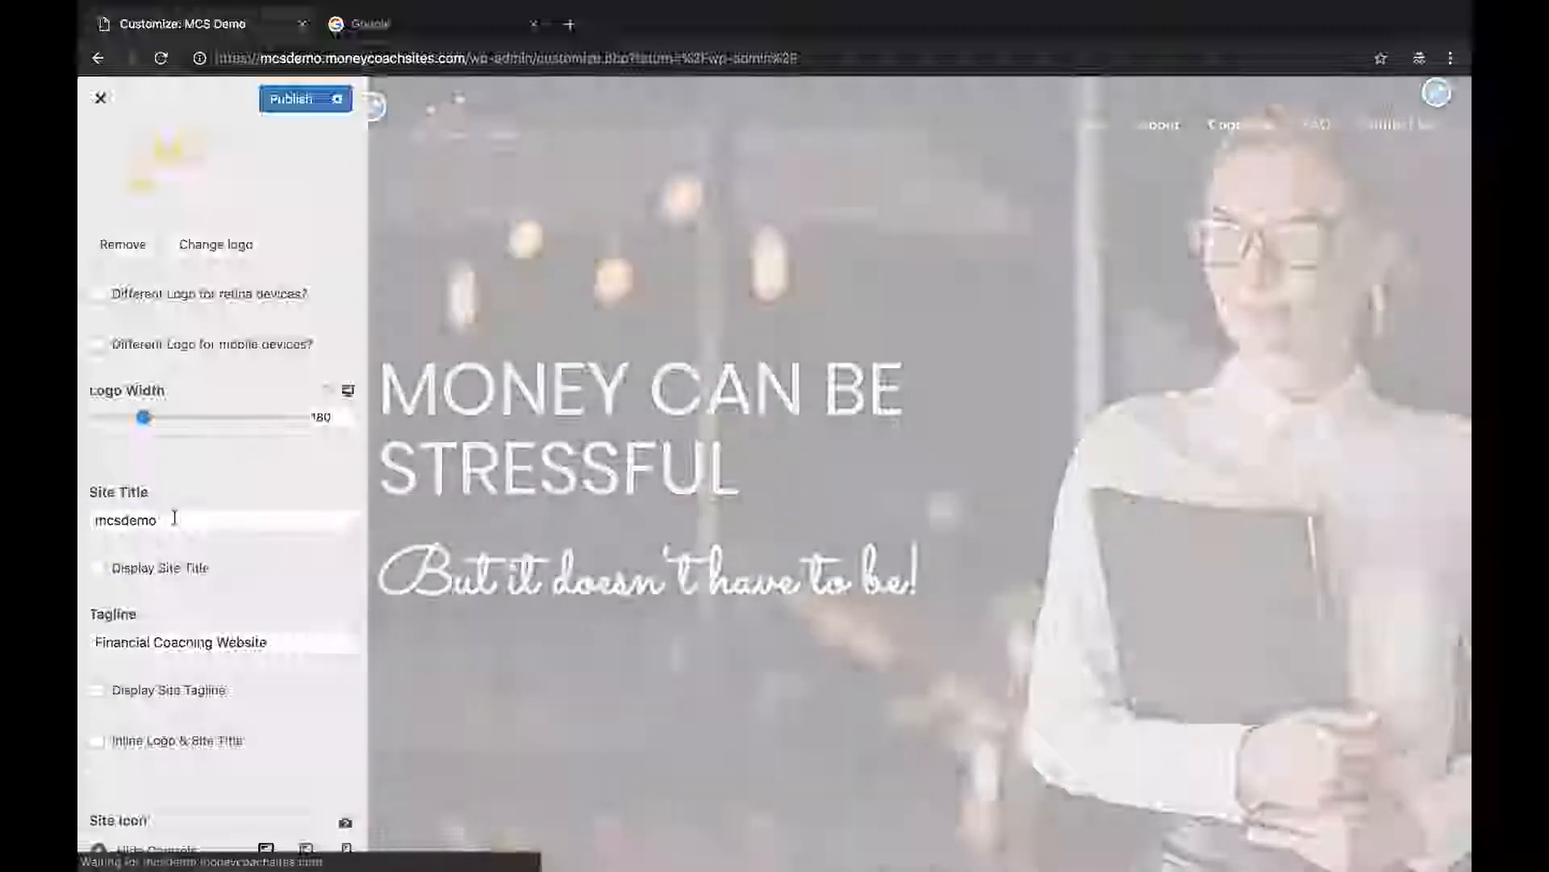
double_click(173, 518)
text(MCS )
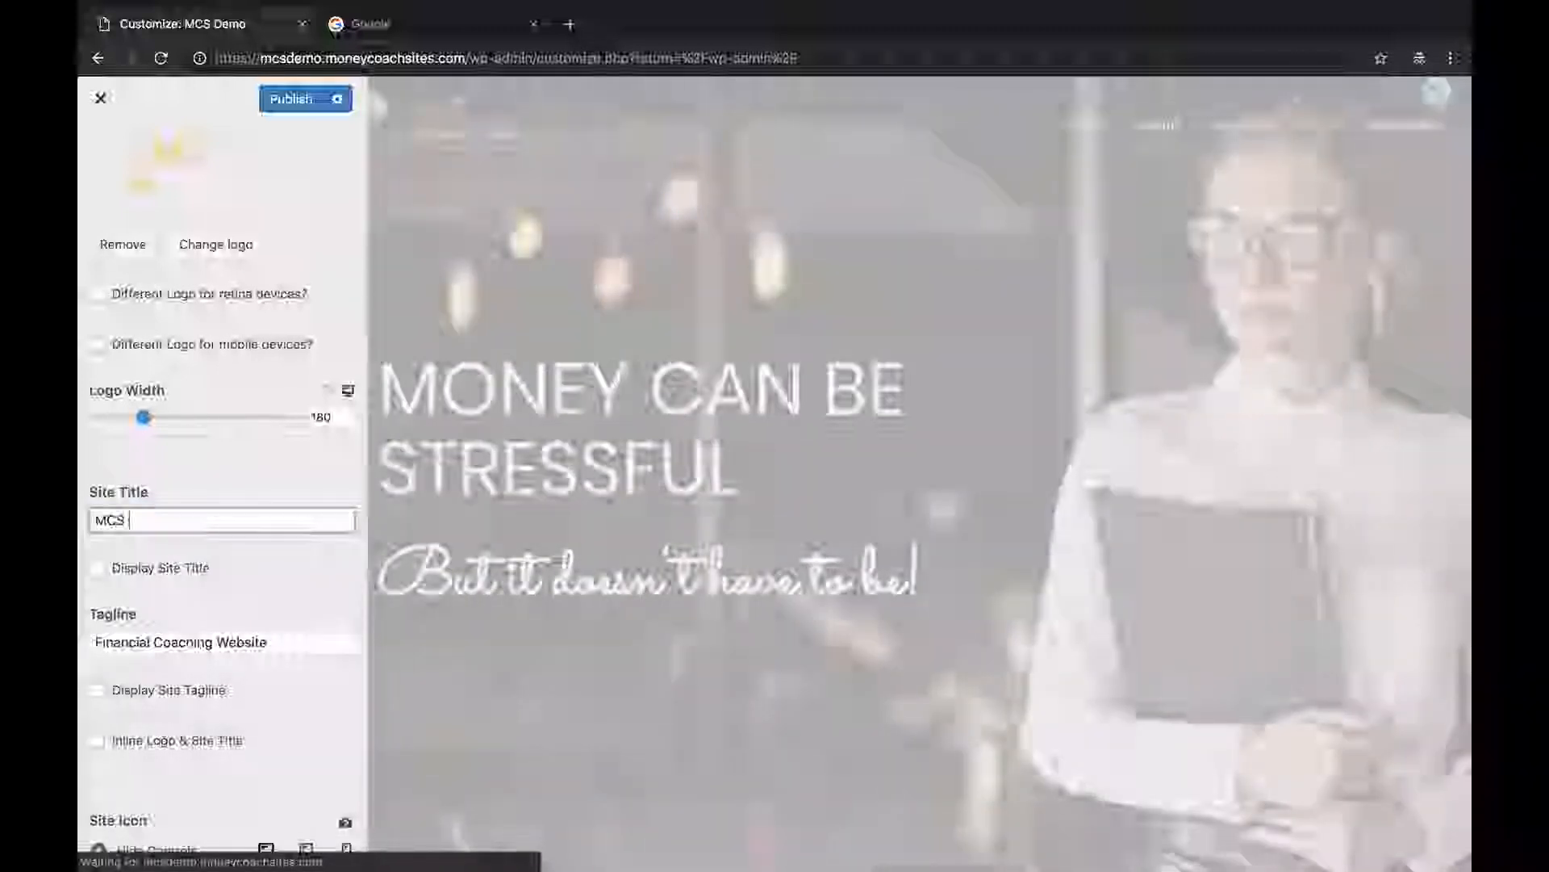
text(Demo)
click(207, 489)
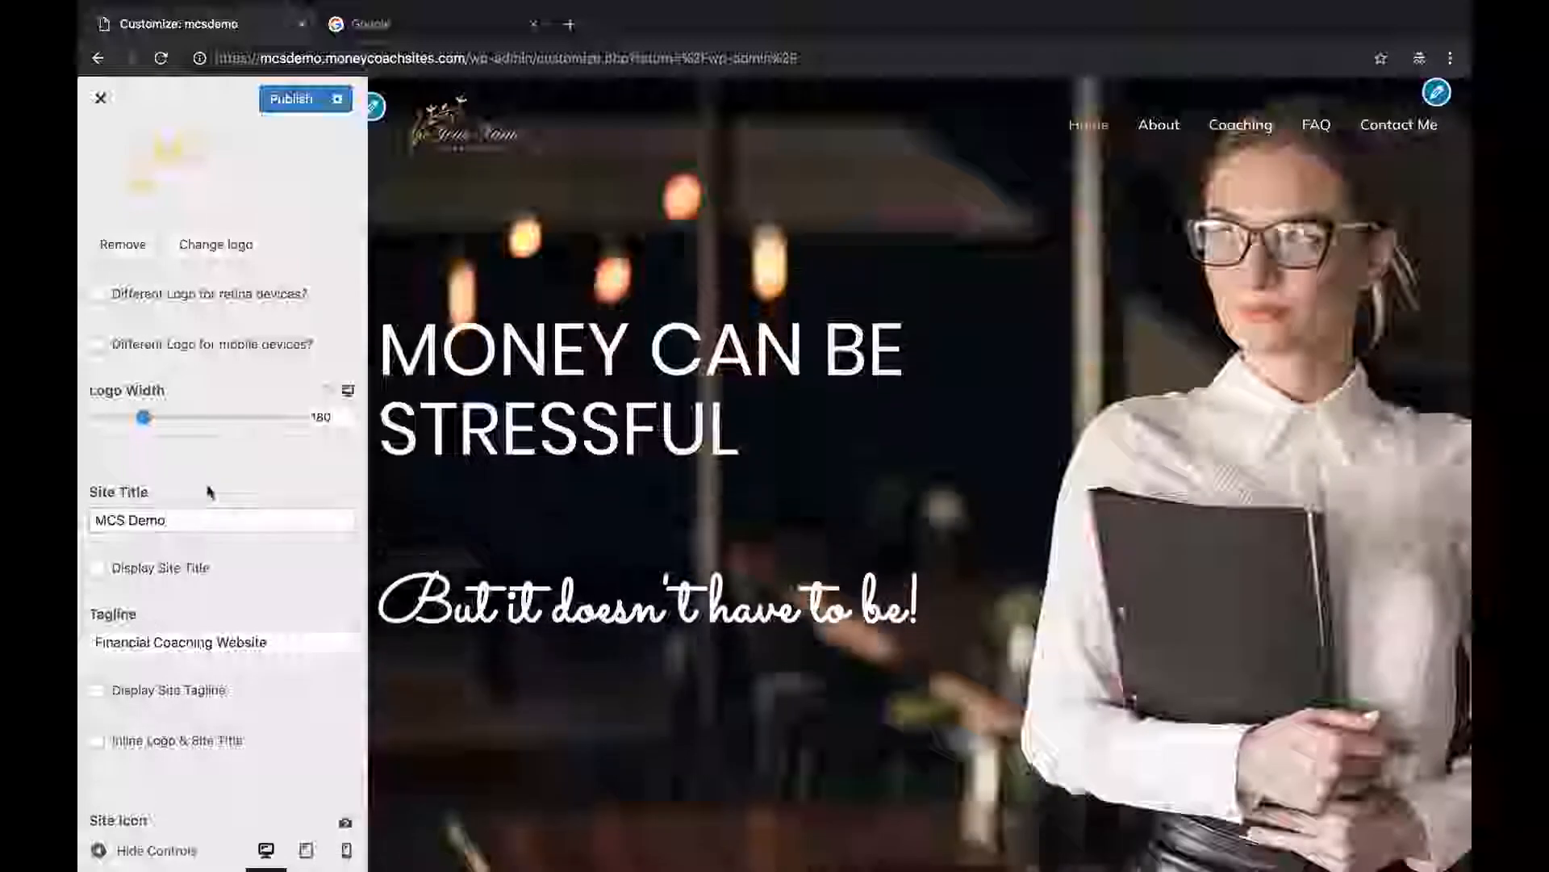
Enable Display Site Title to preview it in the header, and disable it again.
scroll(162, 419, up, 1)
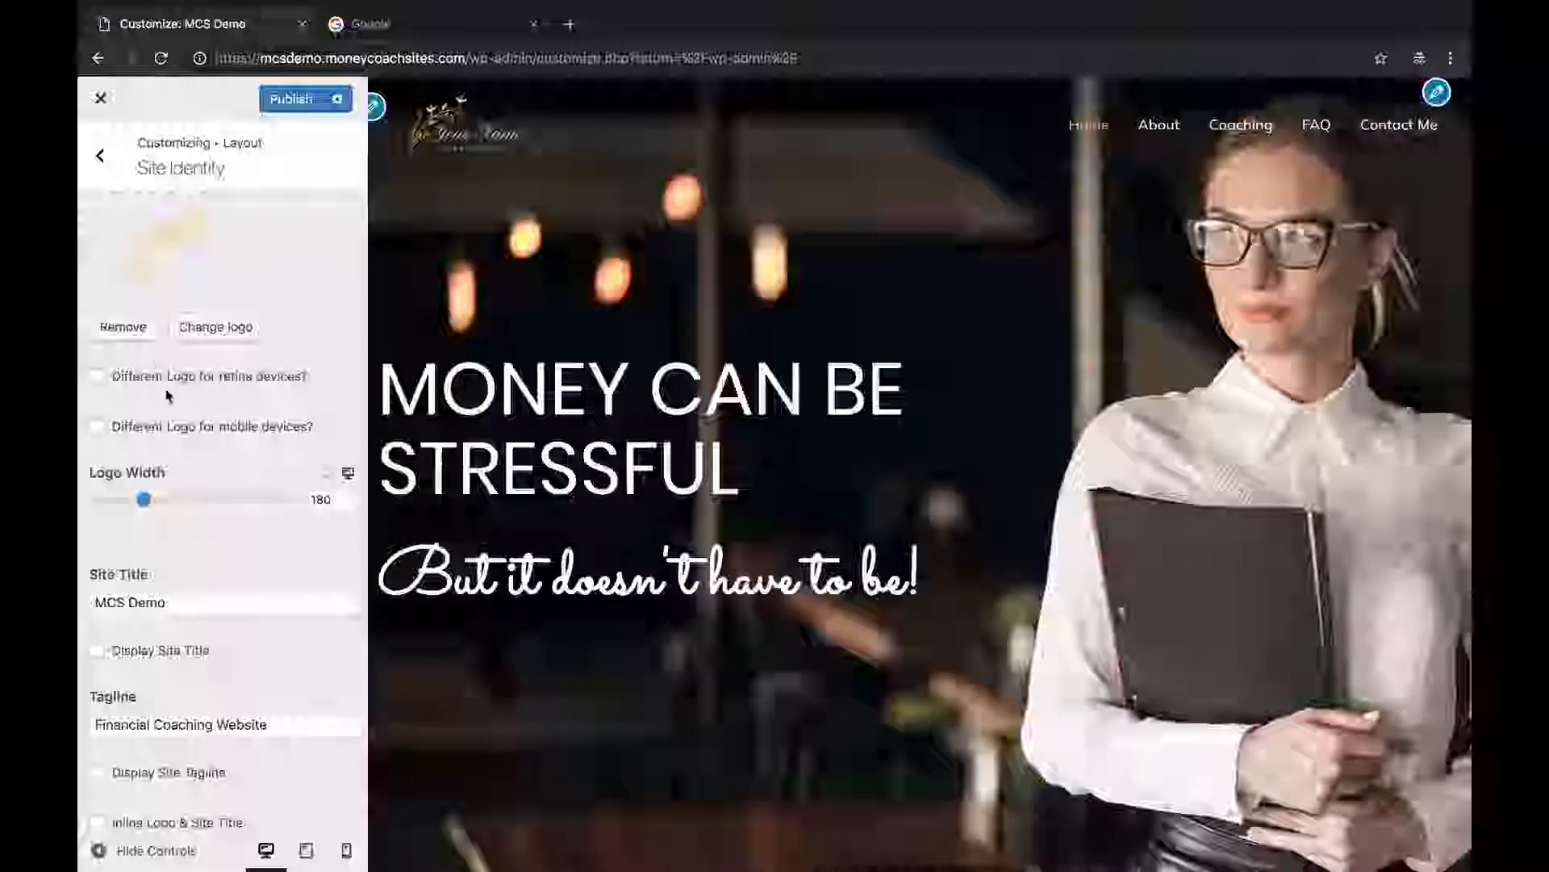
scroll(167, 397, down, 1)
scroll(167, 398, down, 1)
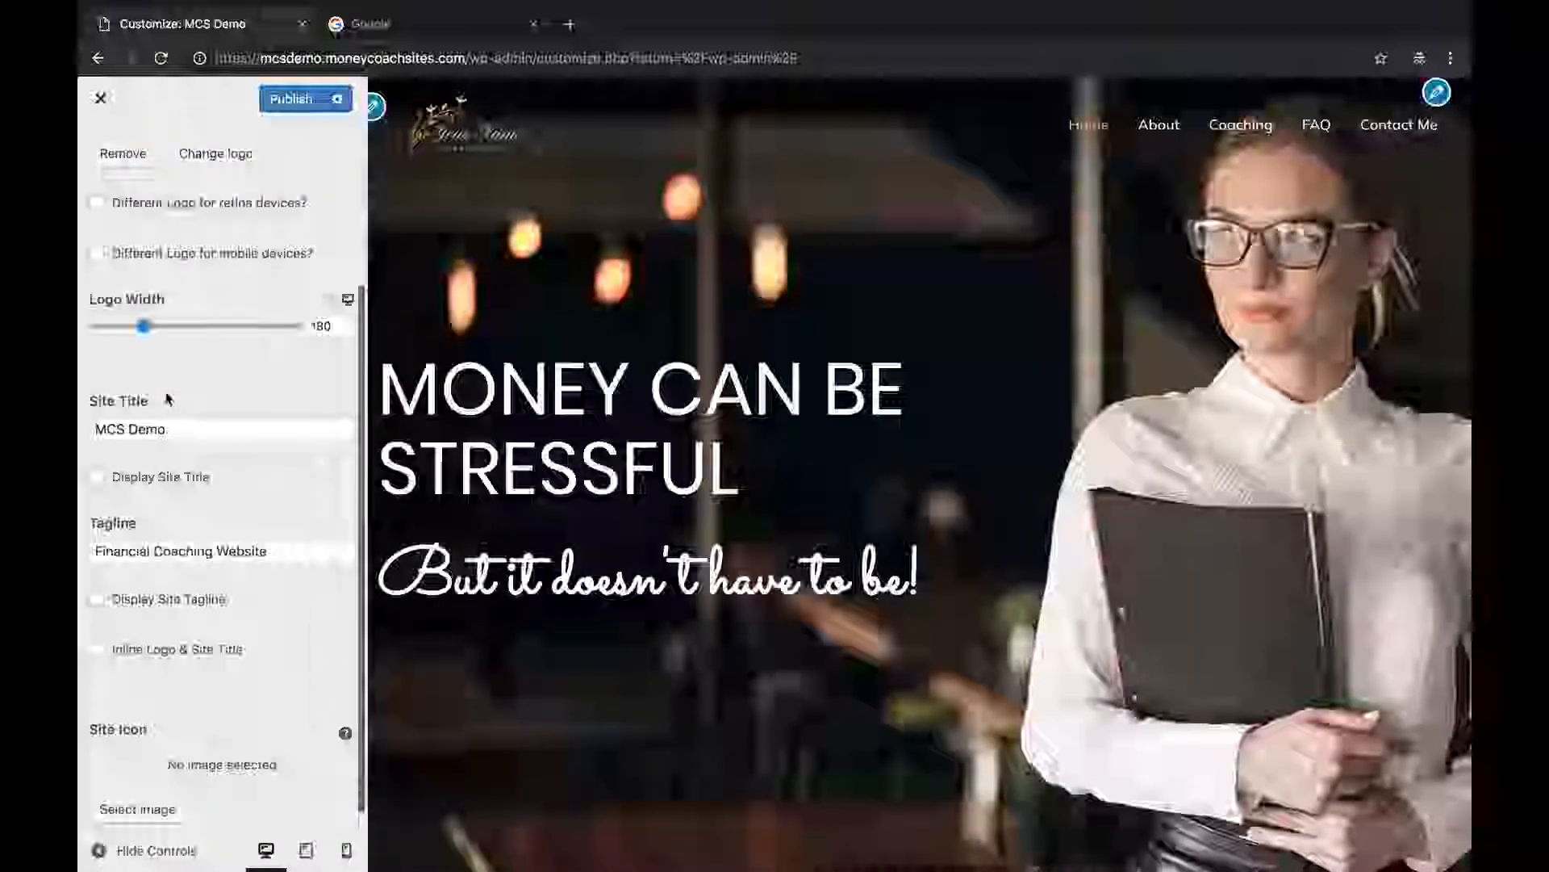
click(97, 478)
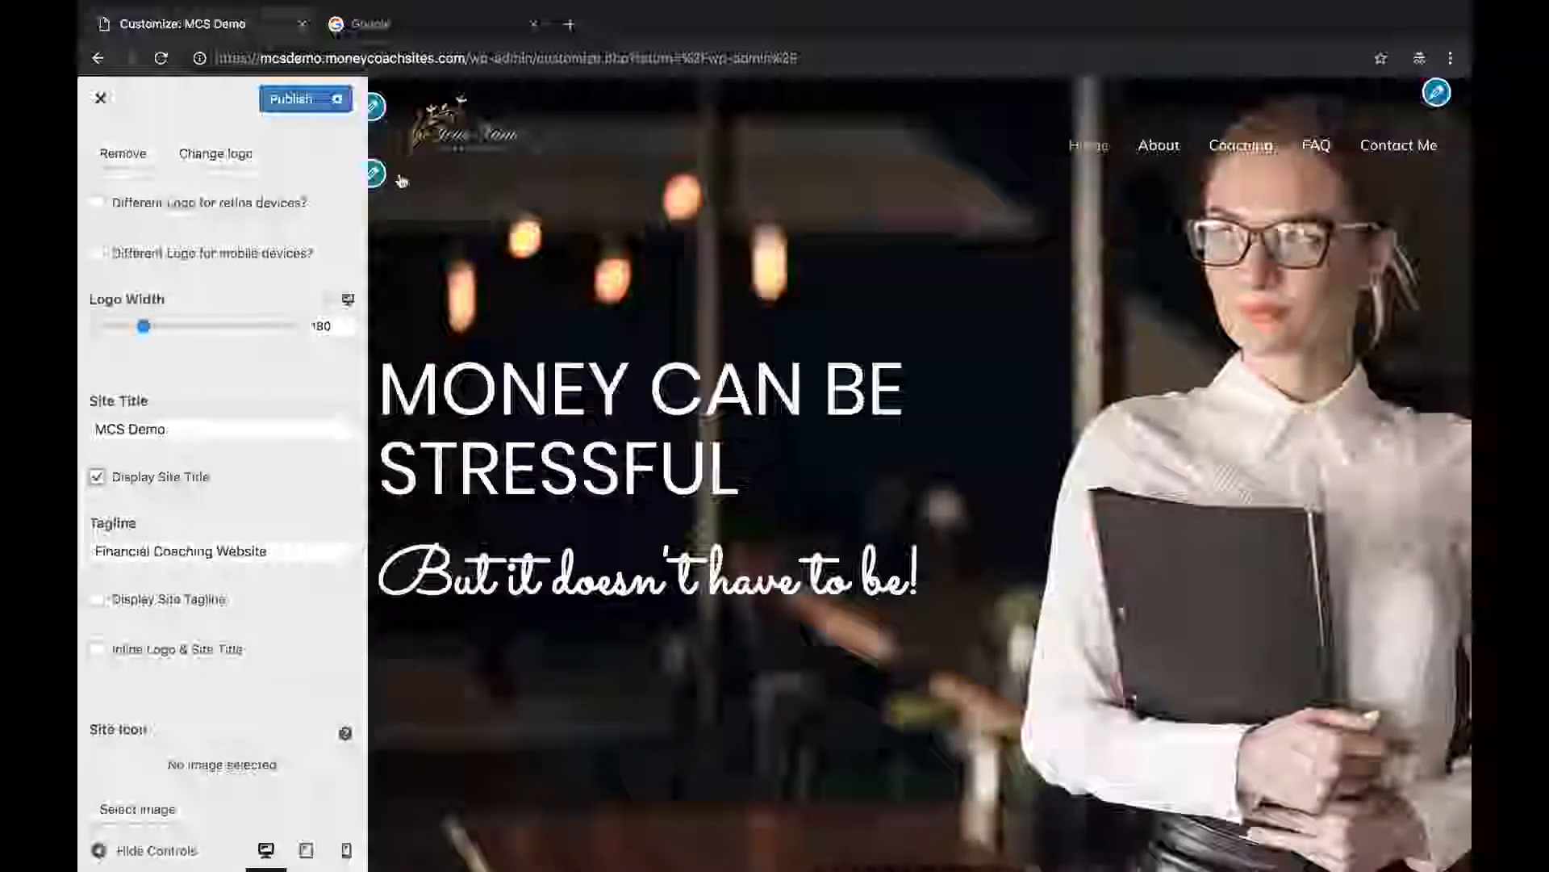
click(98, 478)
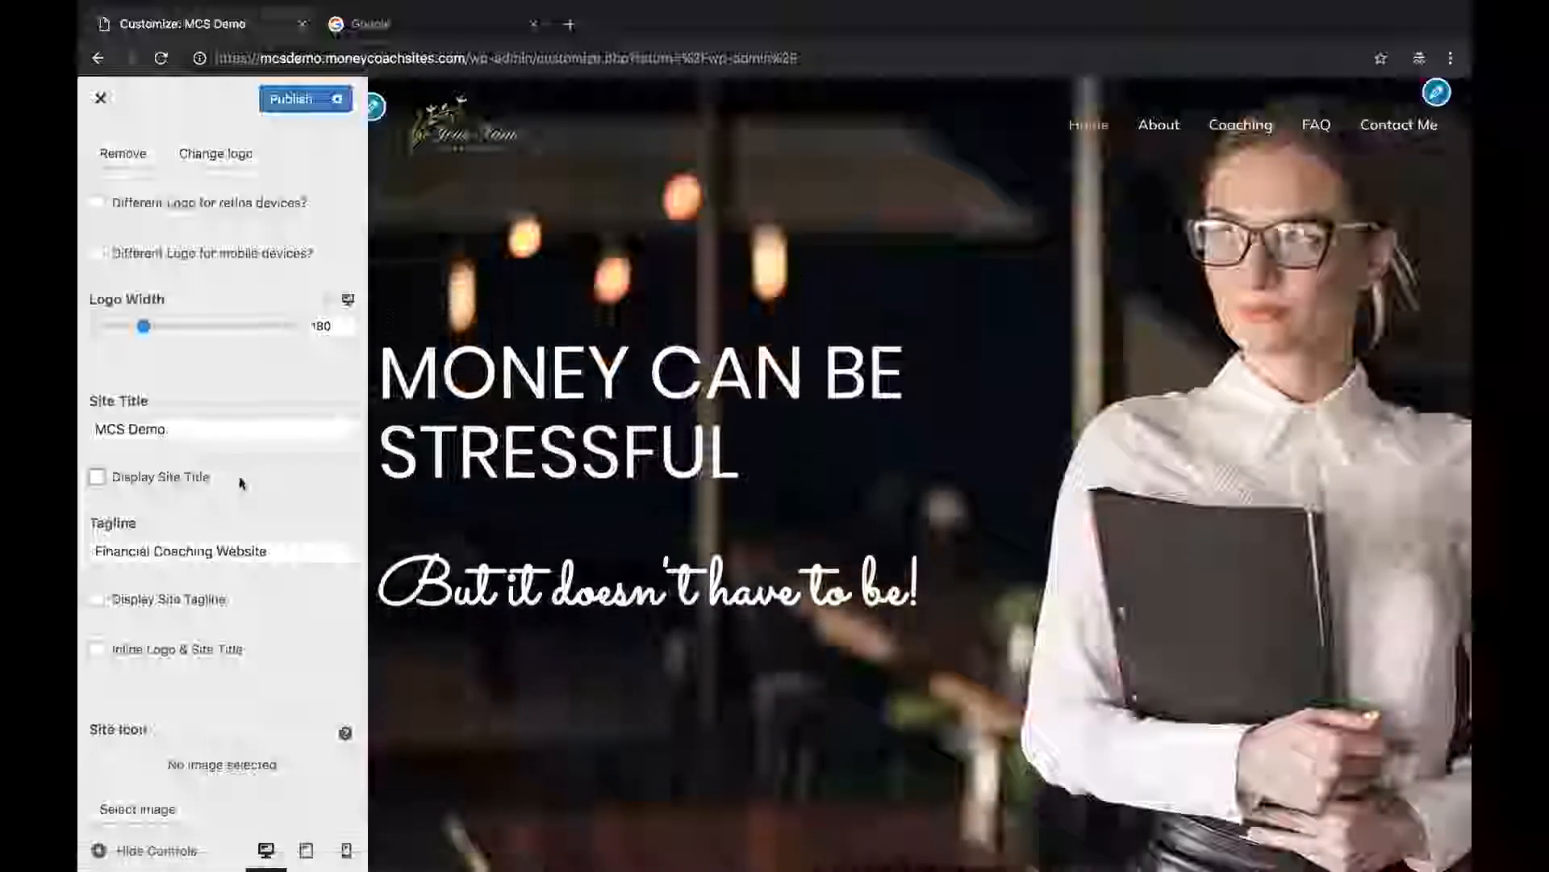
scroll(242, 485, down, 1)
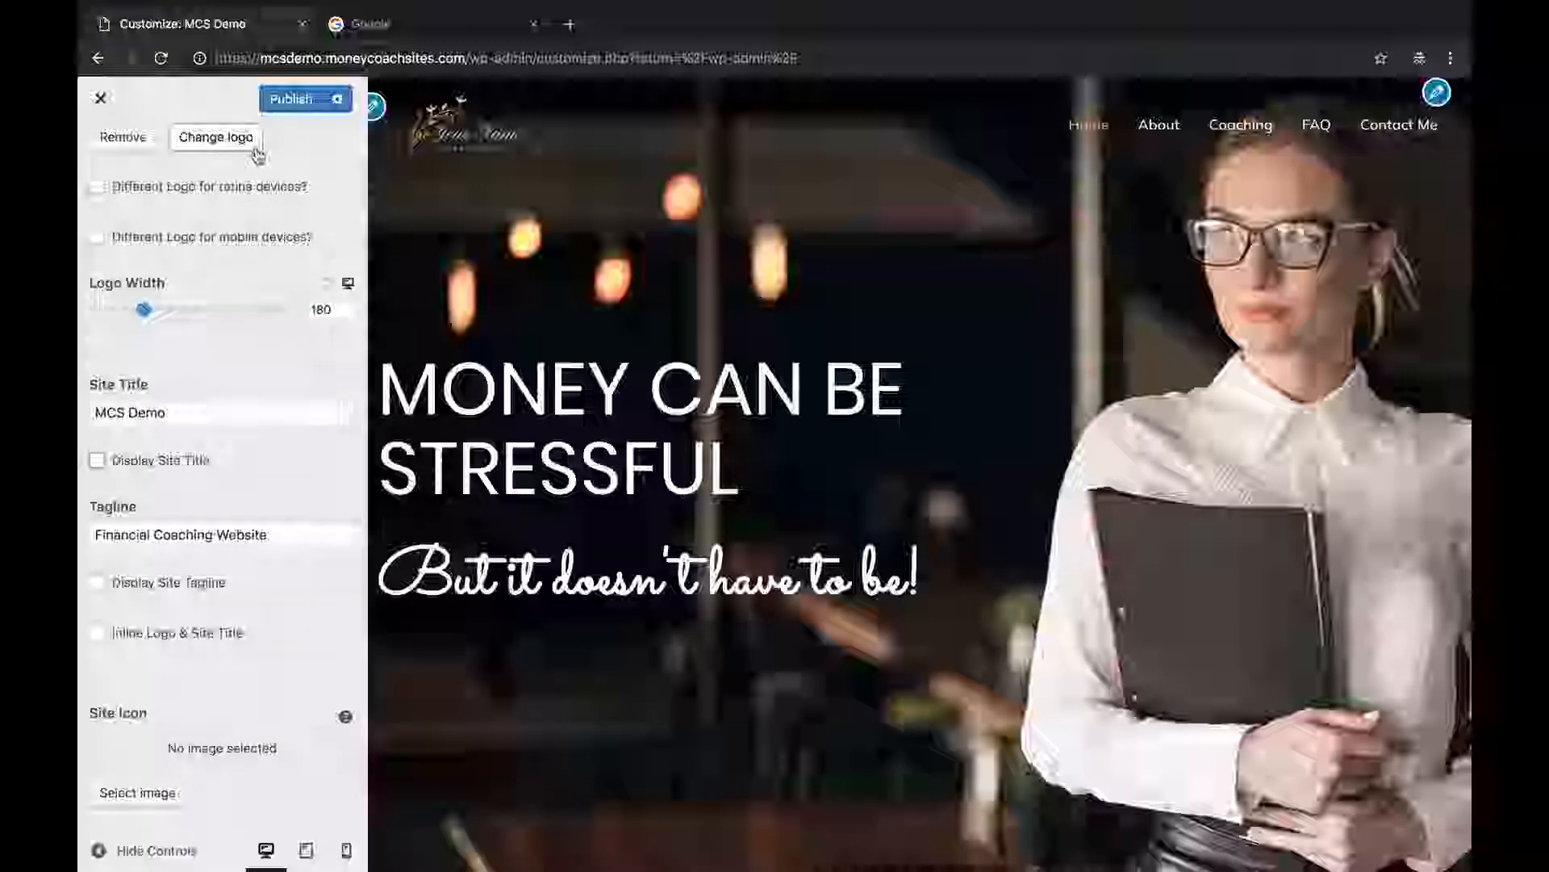
Publish the site identity changes and return to the Header options.
scroll(257, 159, up, 3)
click(292, 98)
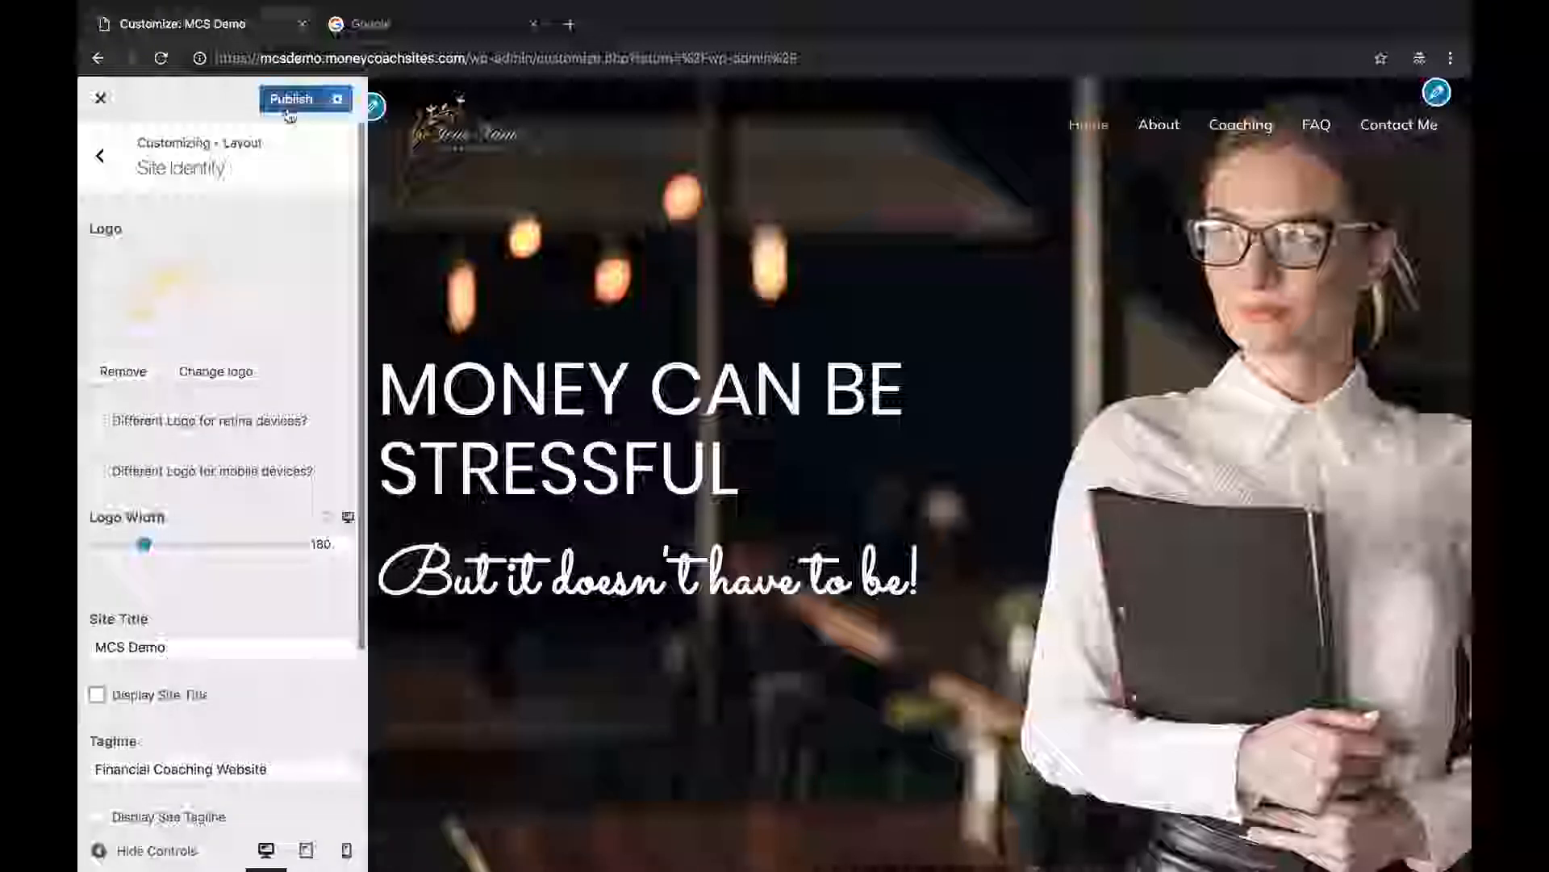
click(101, 159)
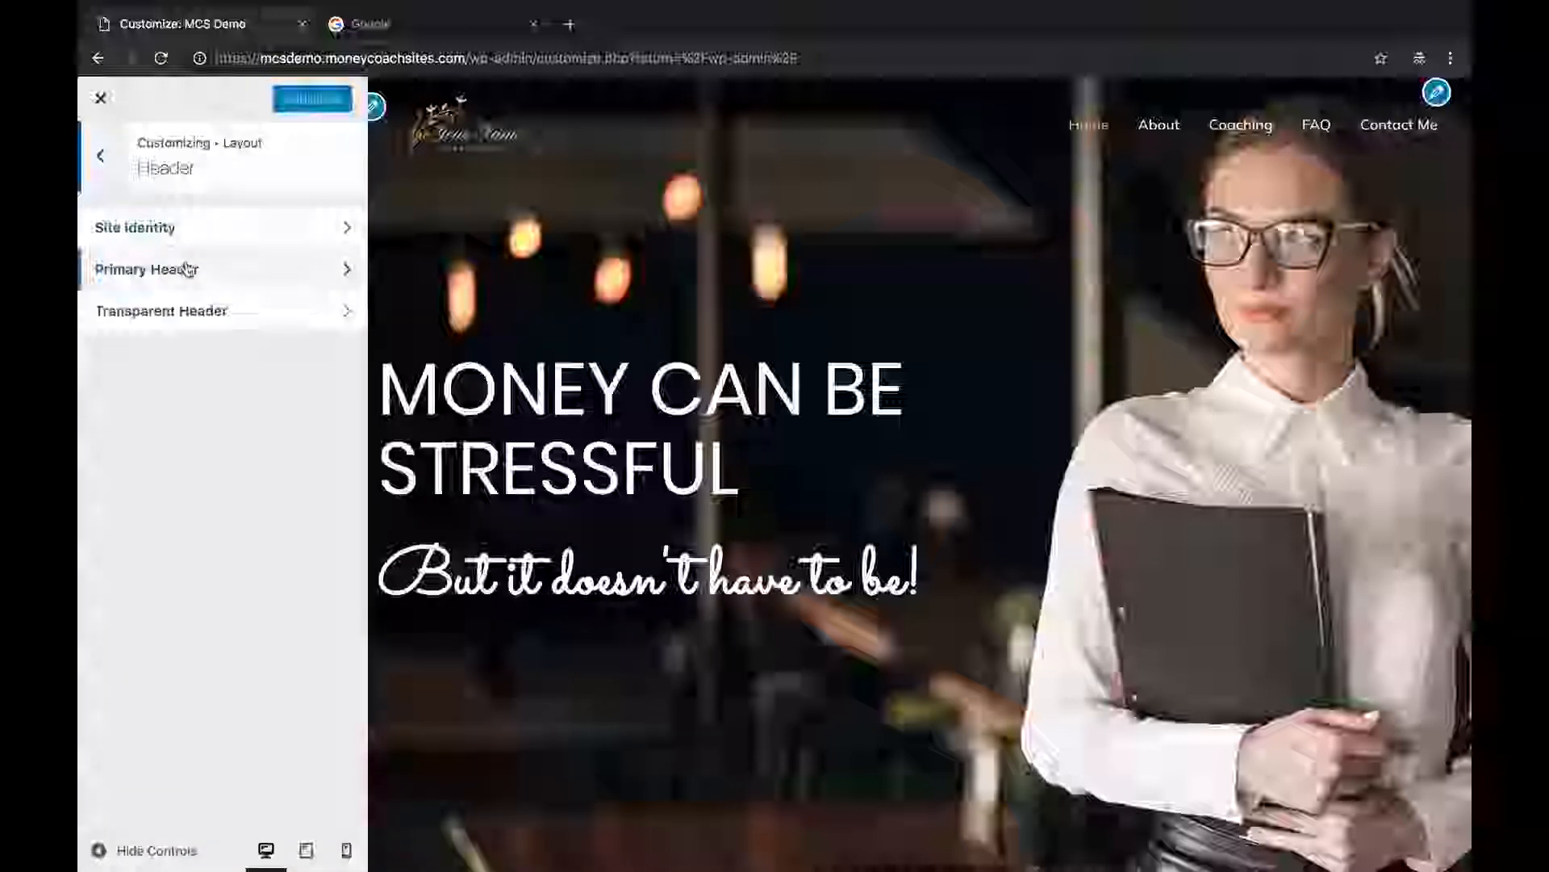
Try the Transparent Header without Enable on Complete Website, and re-enable the option before publishing.
click(225, 312)
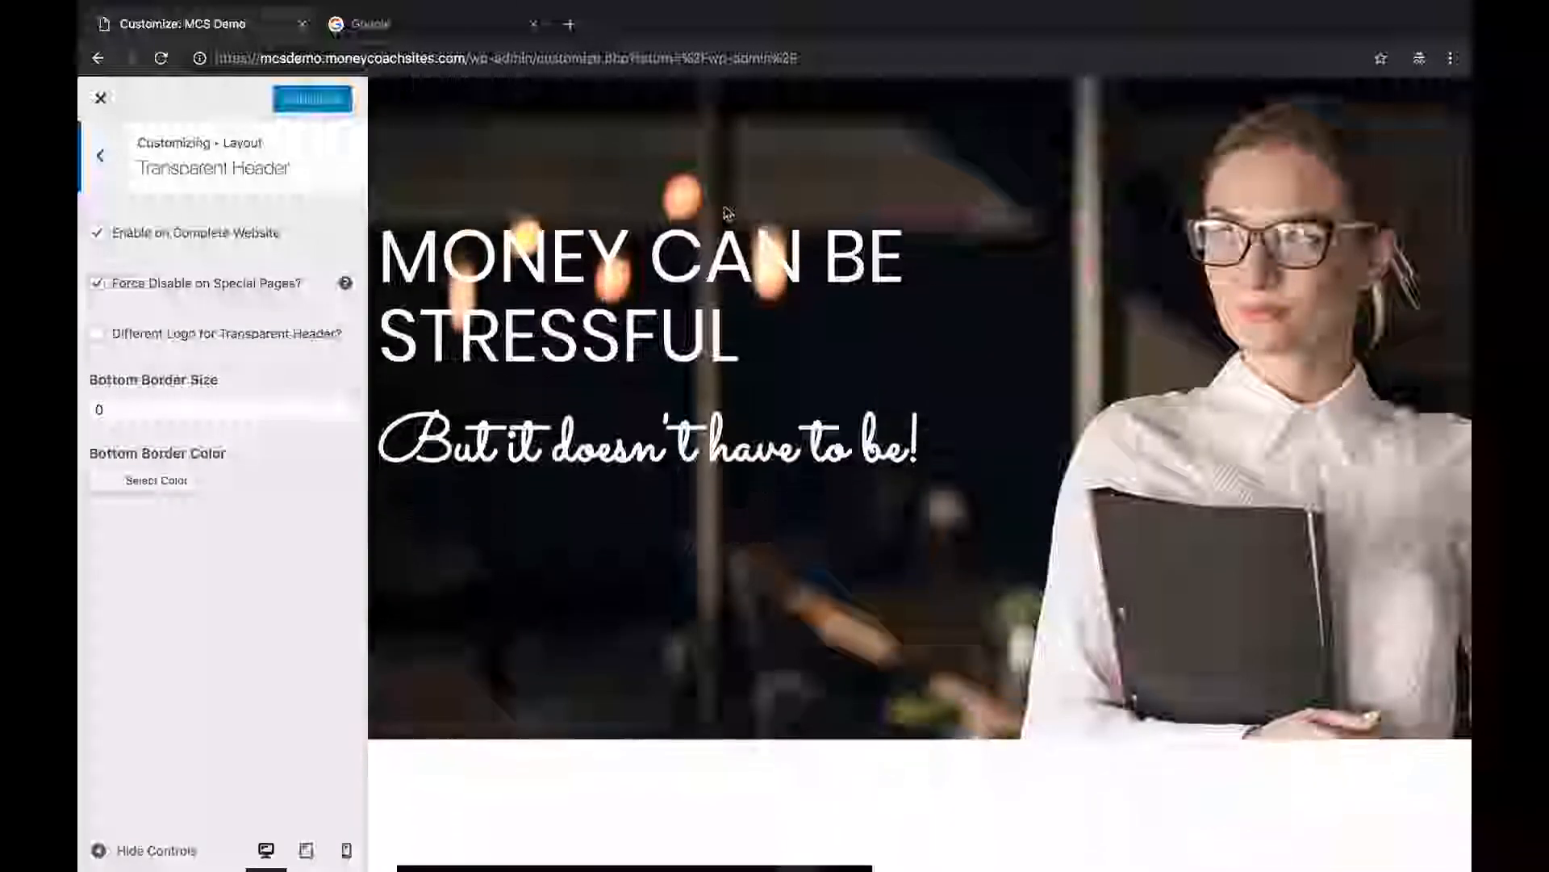
click(98, 235)
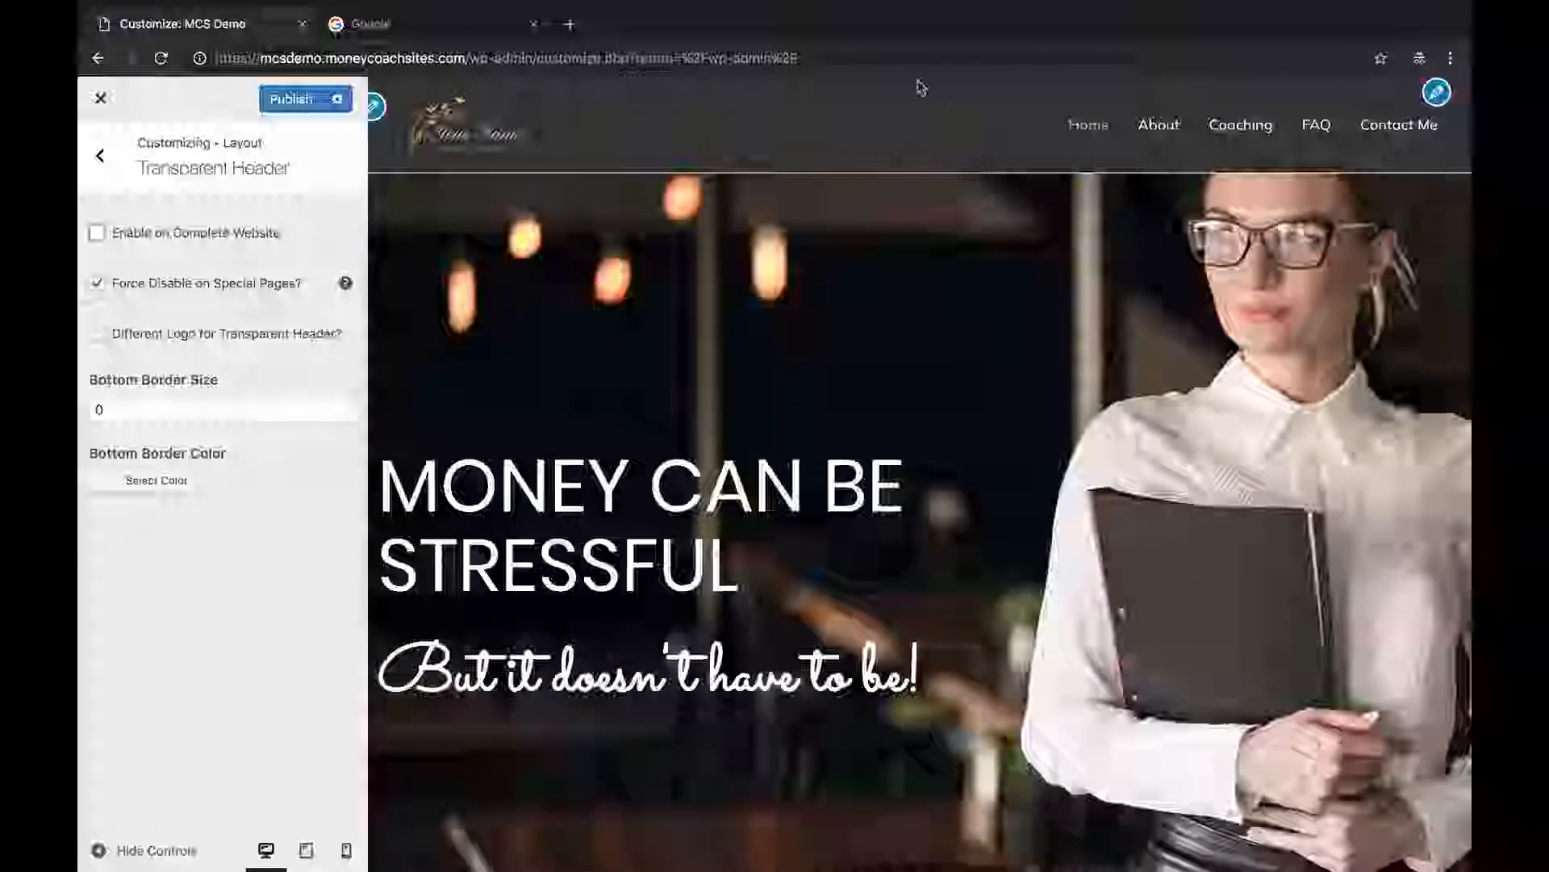
click(97, 284)
click(97, 284)
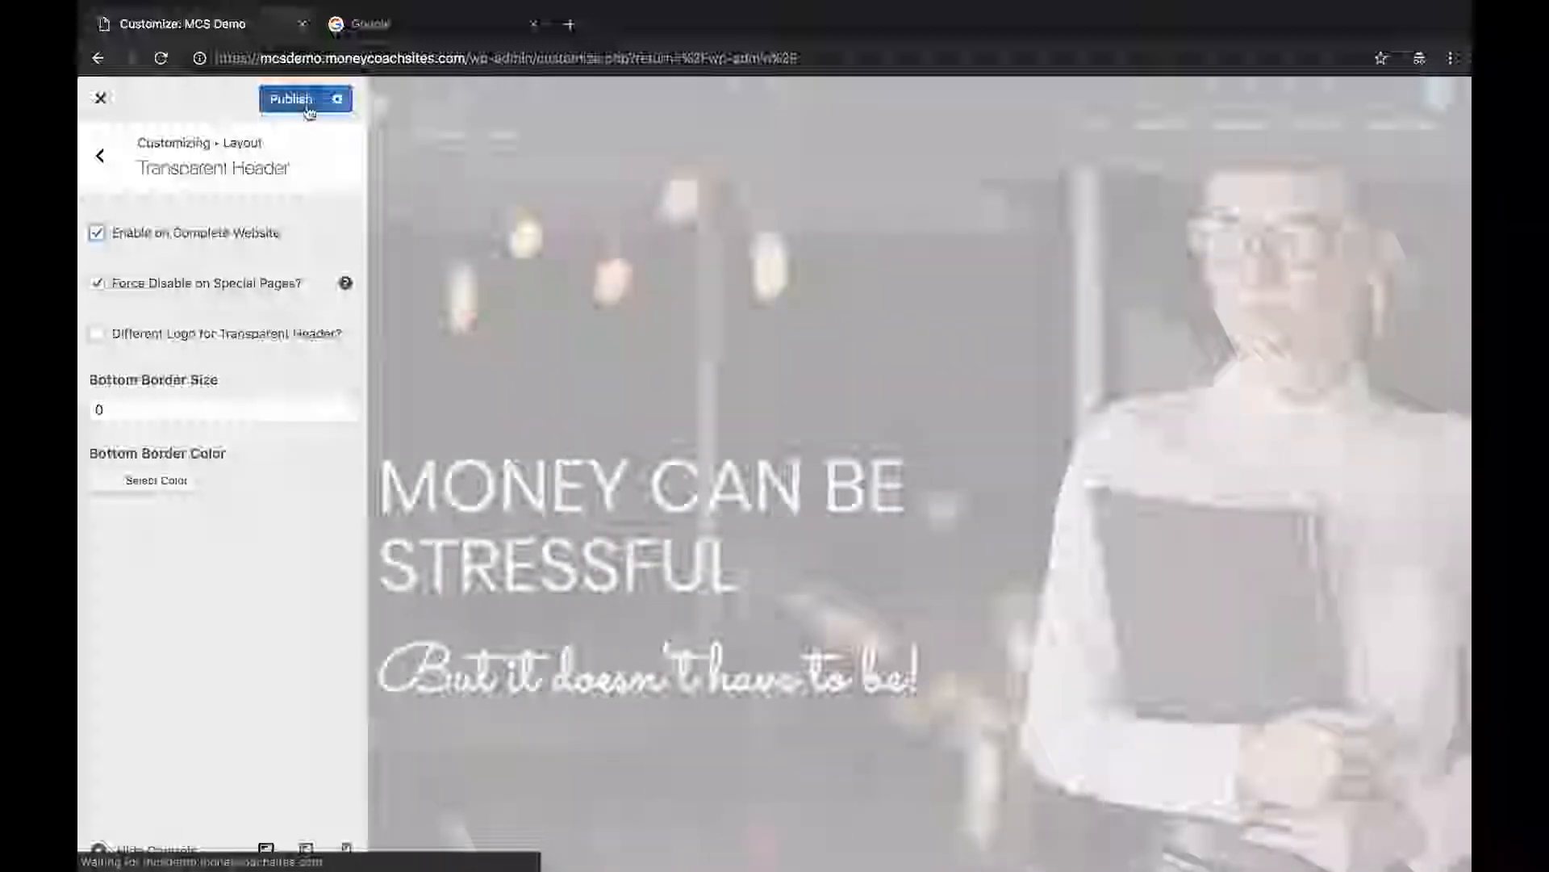
click(309, 111)
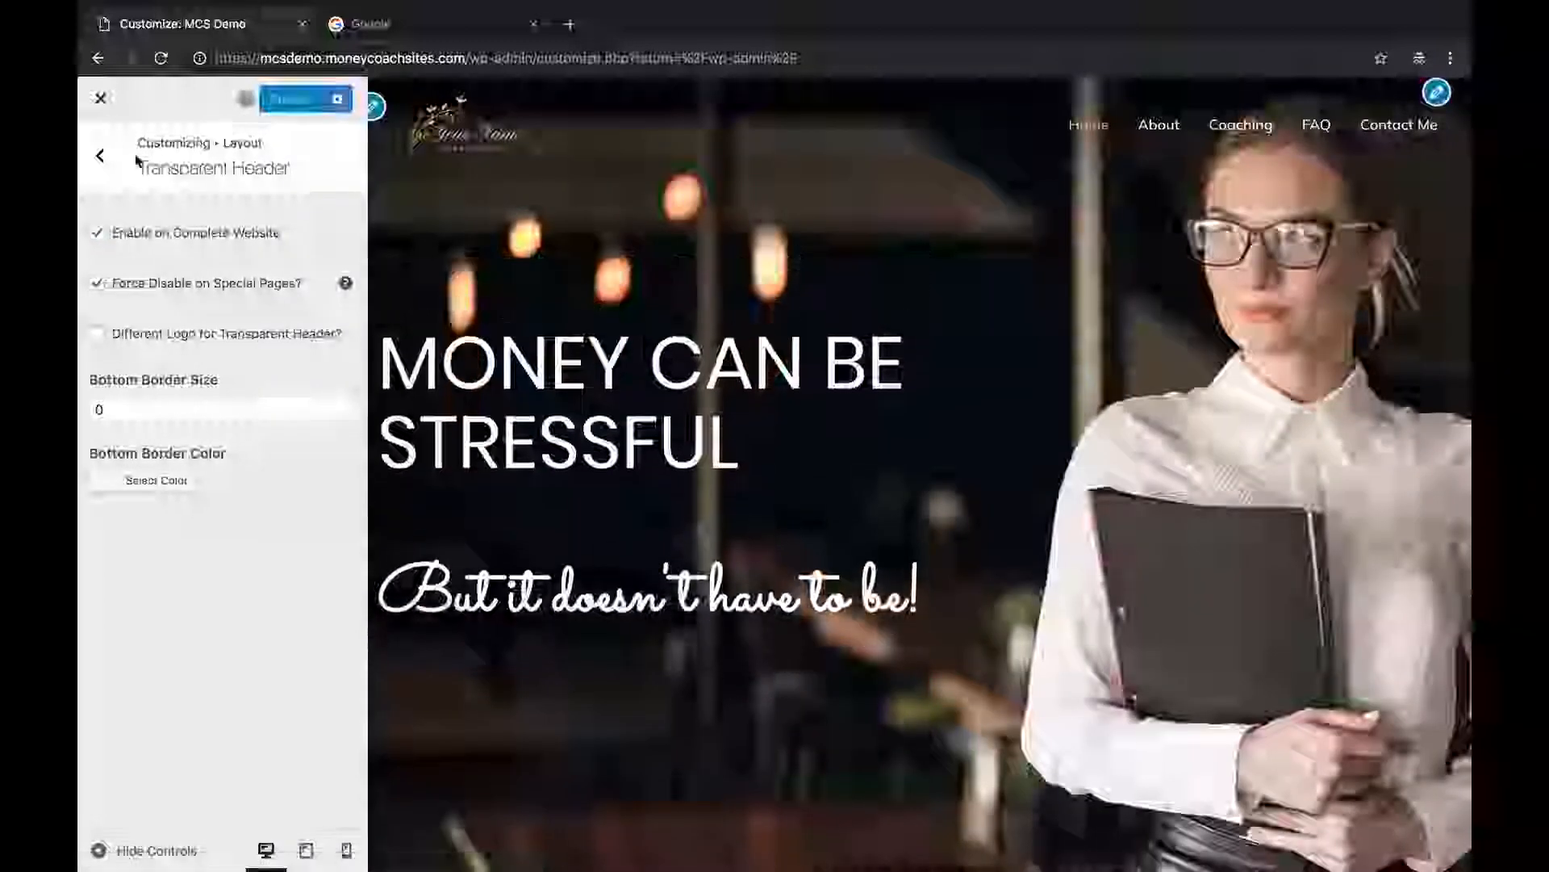
Examine the Footer Bar layout choices and the footer in the page preview, and return to the Layout options.
click(104, 157)
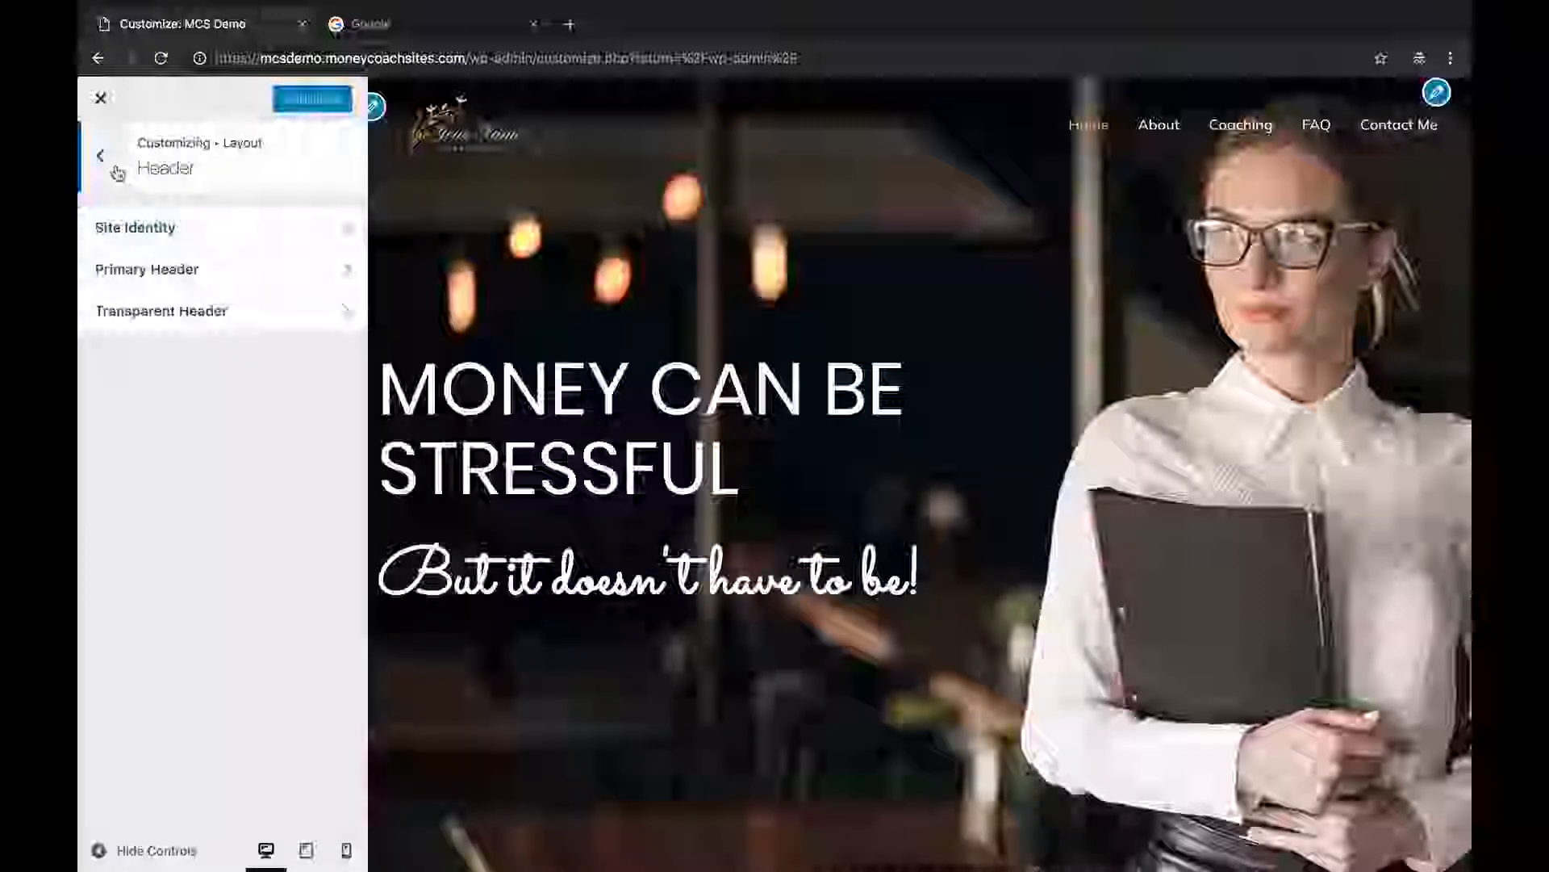
click(100, 155)
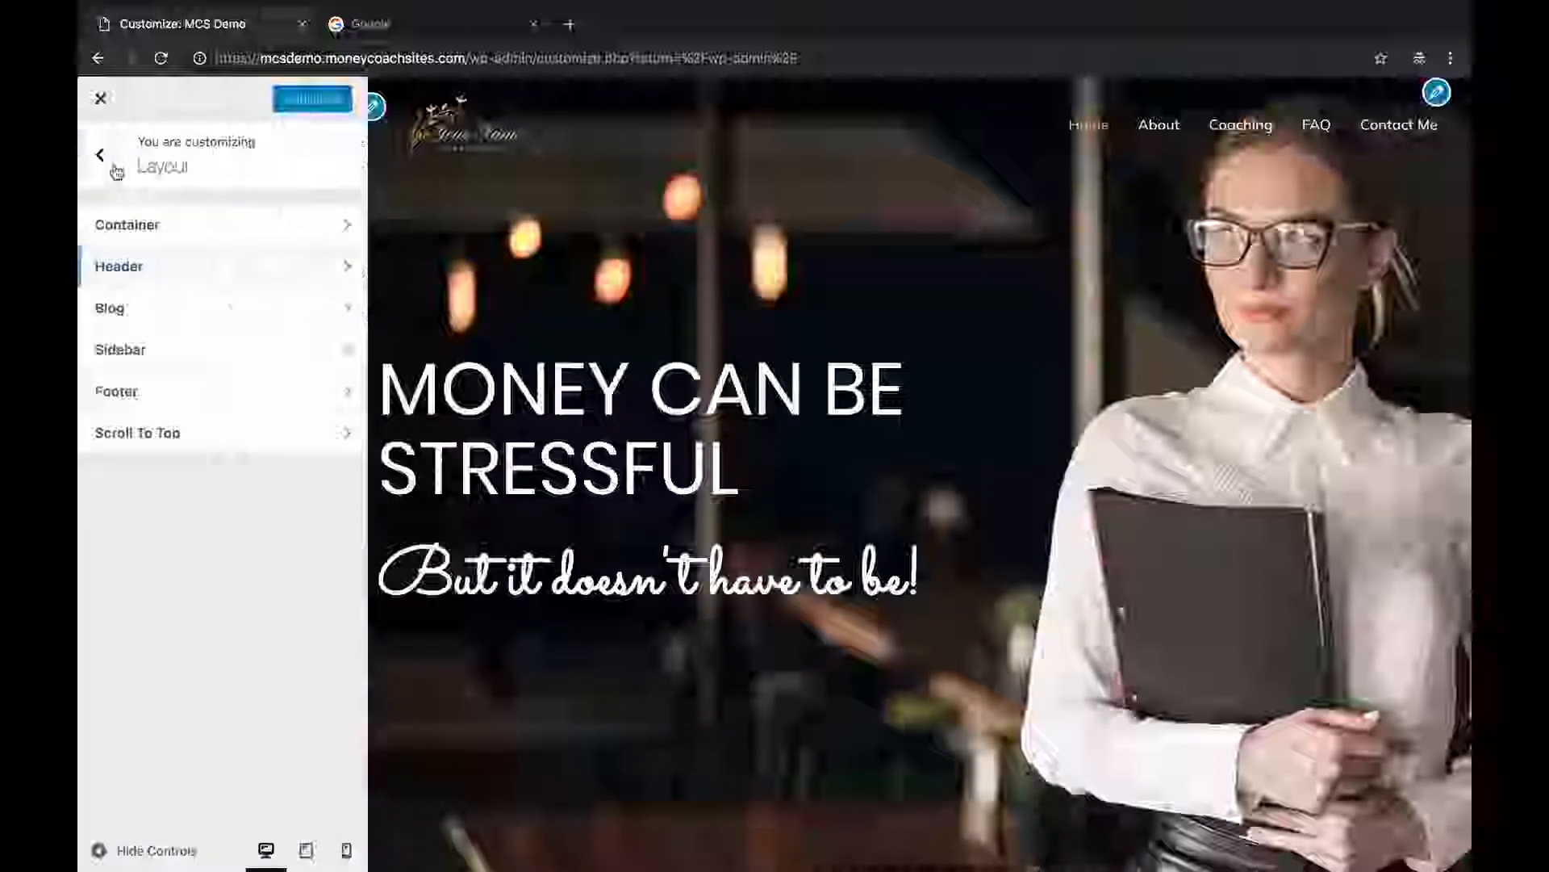
click(164, 396)
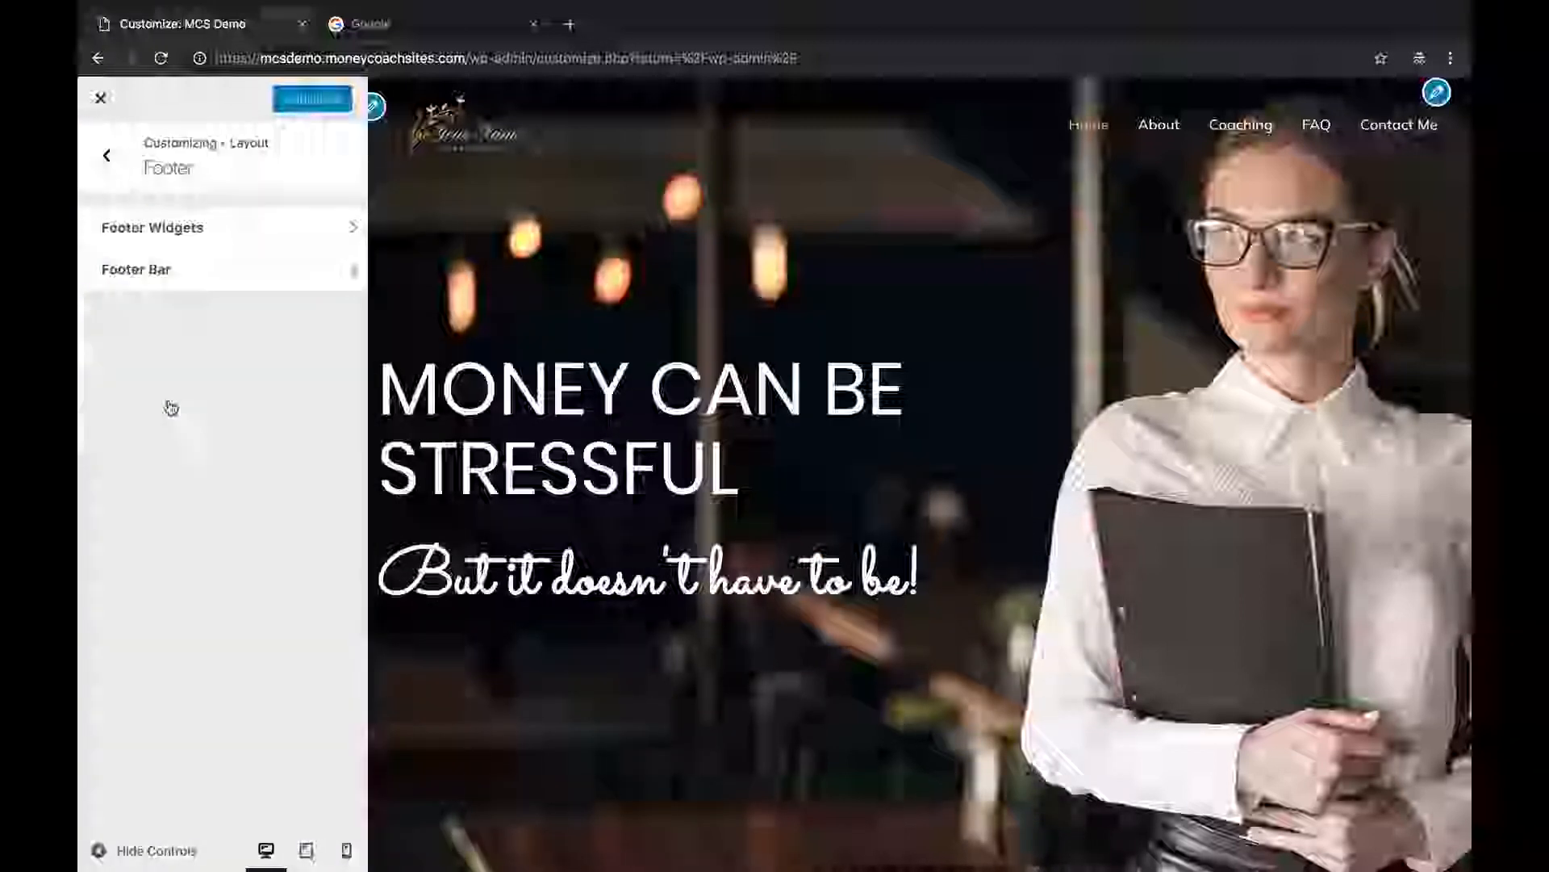
click(263, 263)
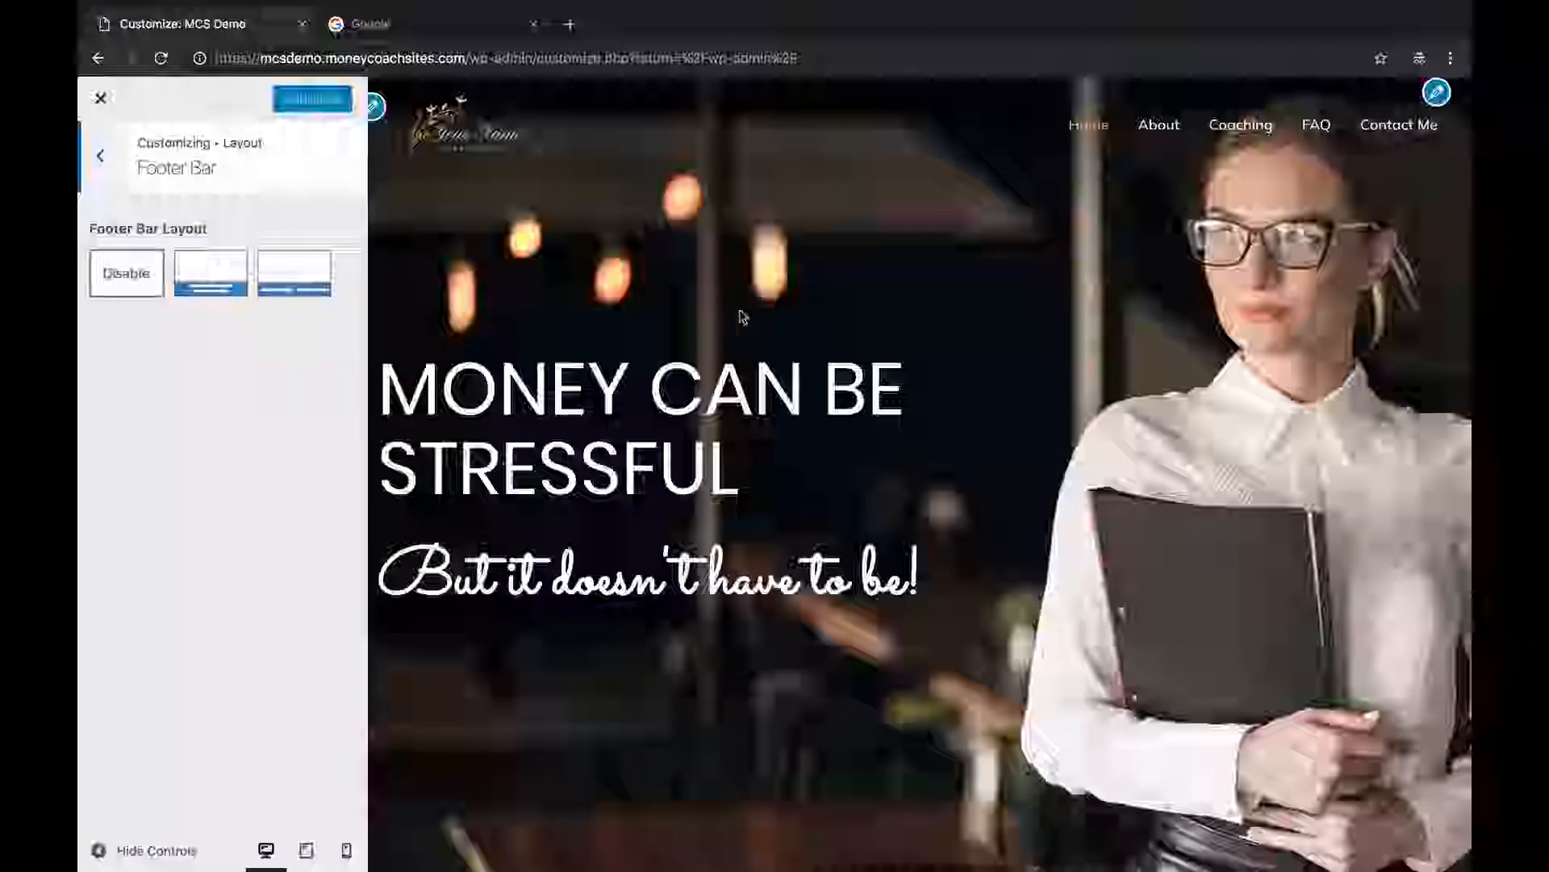
scroll(743, 316, down, 20)
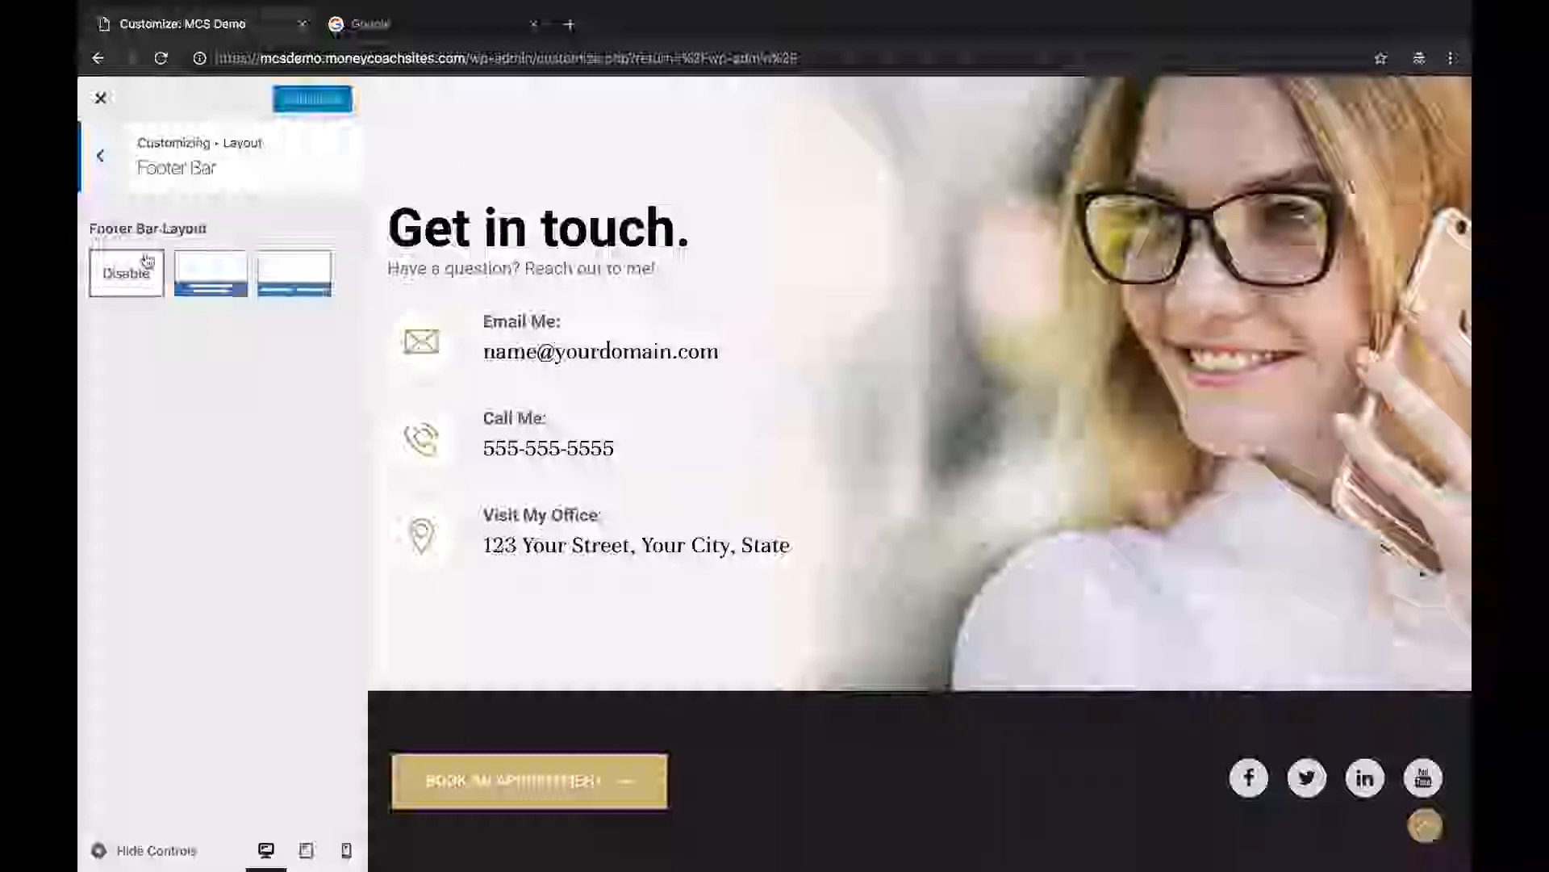
click(105, 158)
click(105, 159)
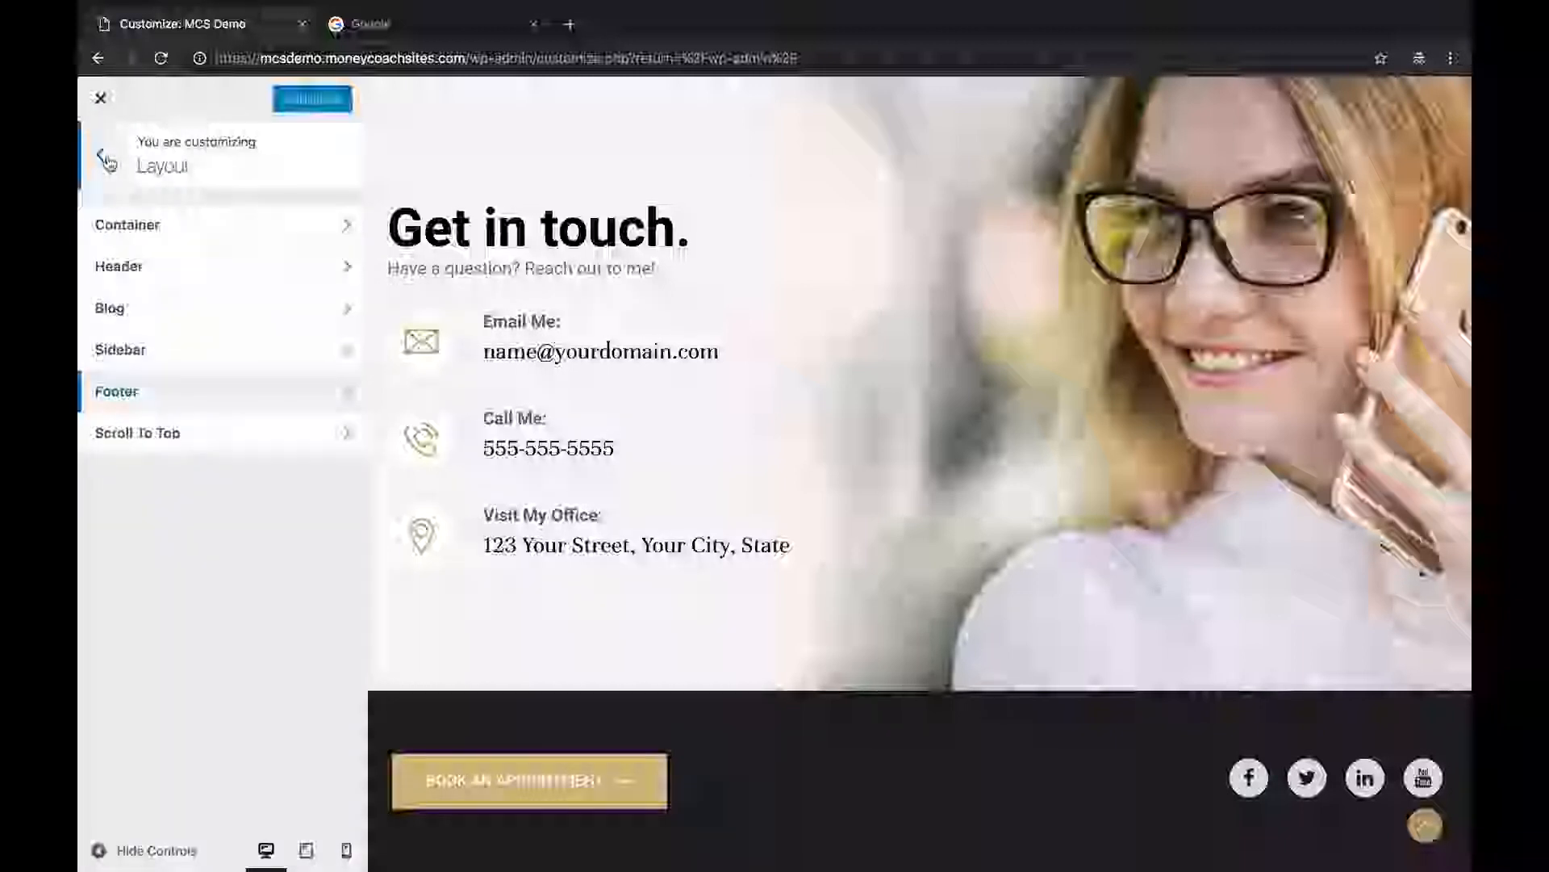
Set the Scroll To Top icon's background color to the red preset #dd3333.
click(235, 436)
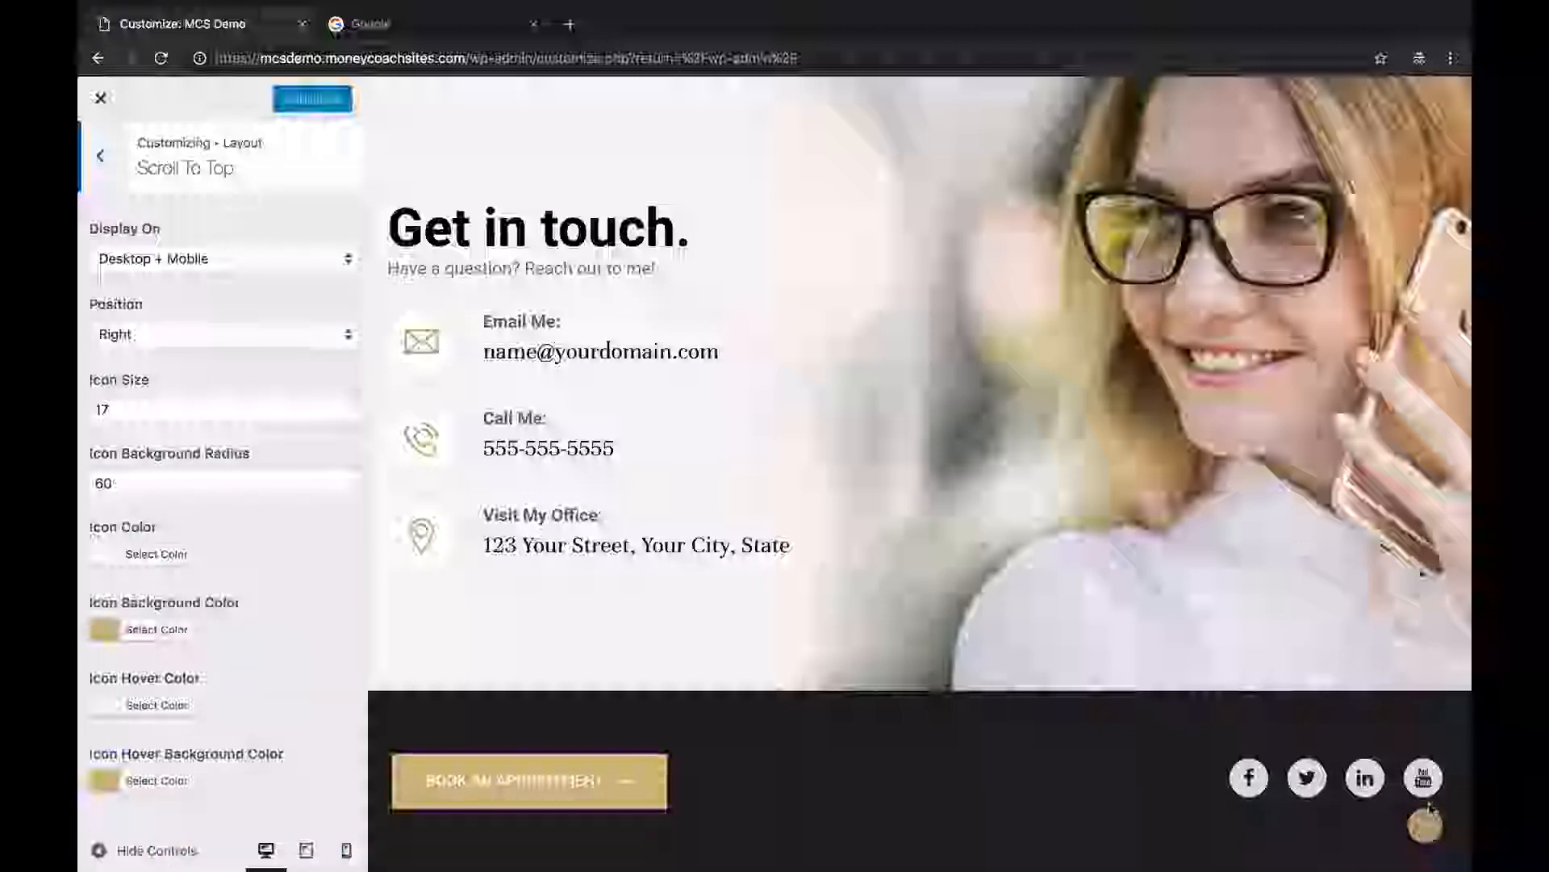
click(144, 629)
scroll(184, 646, down, 3)
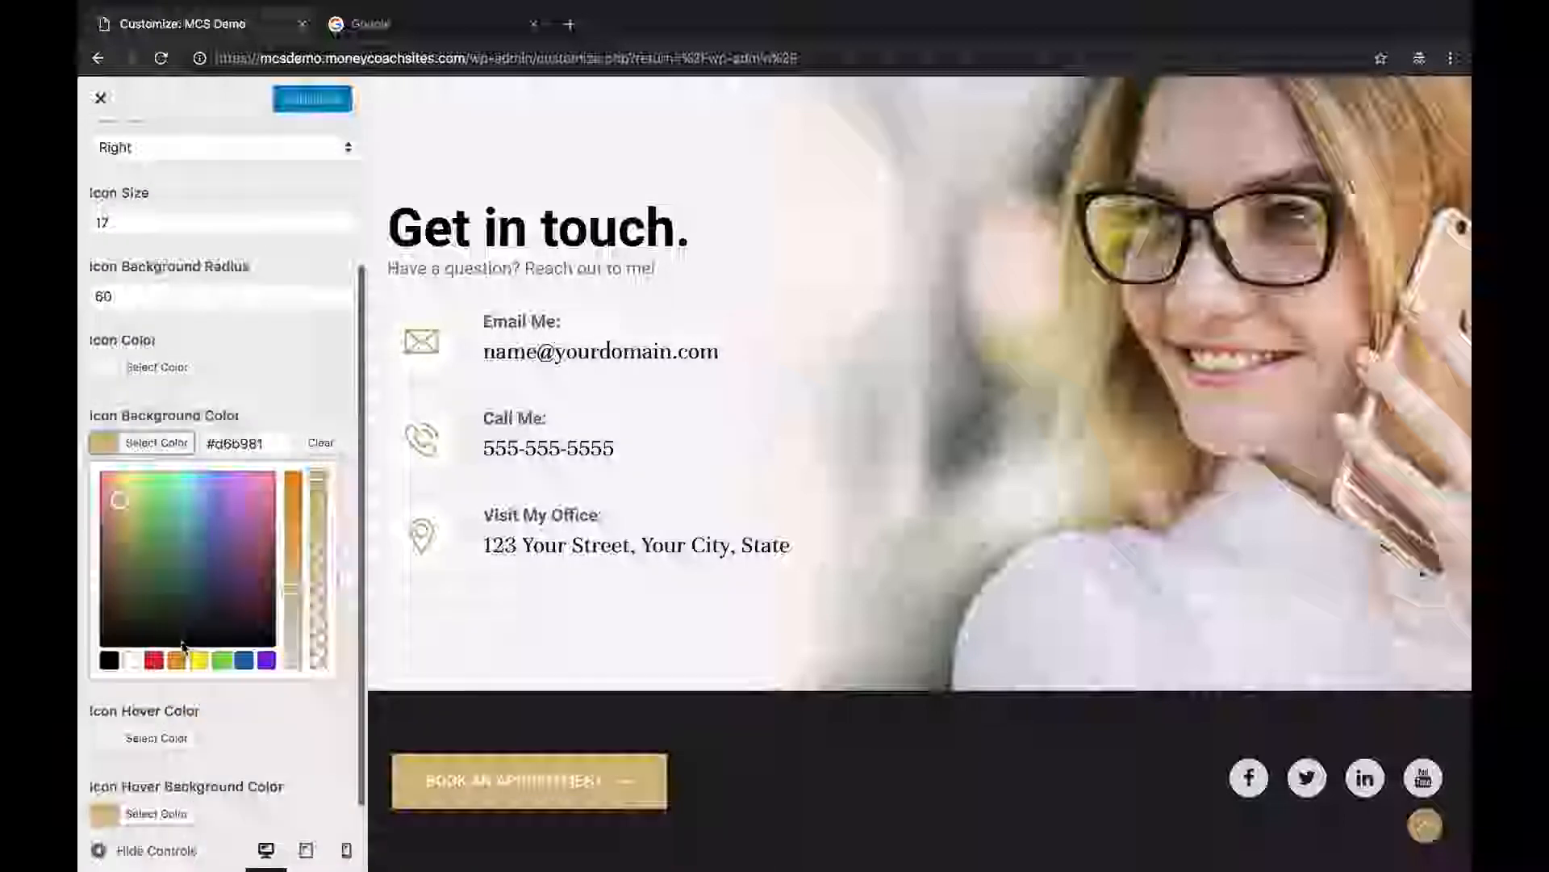
click(154, 661)
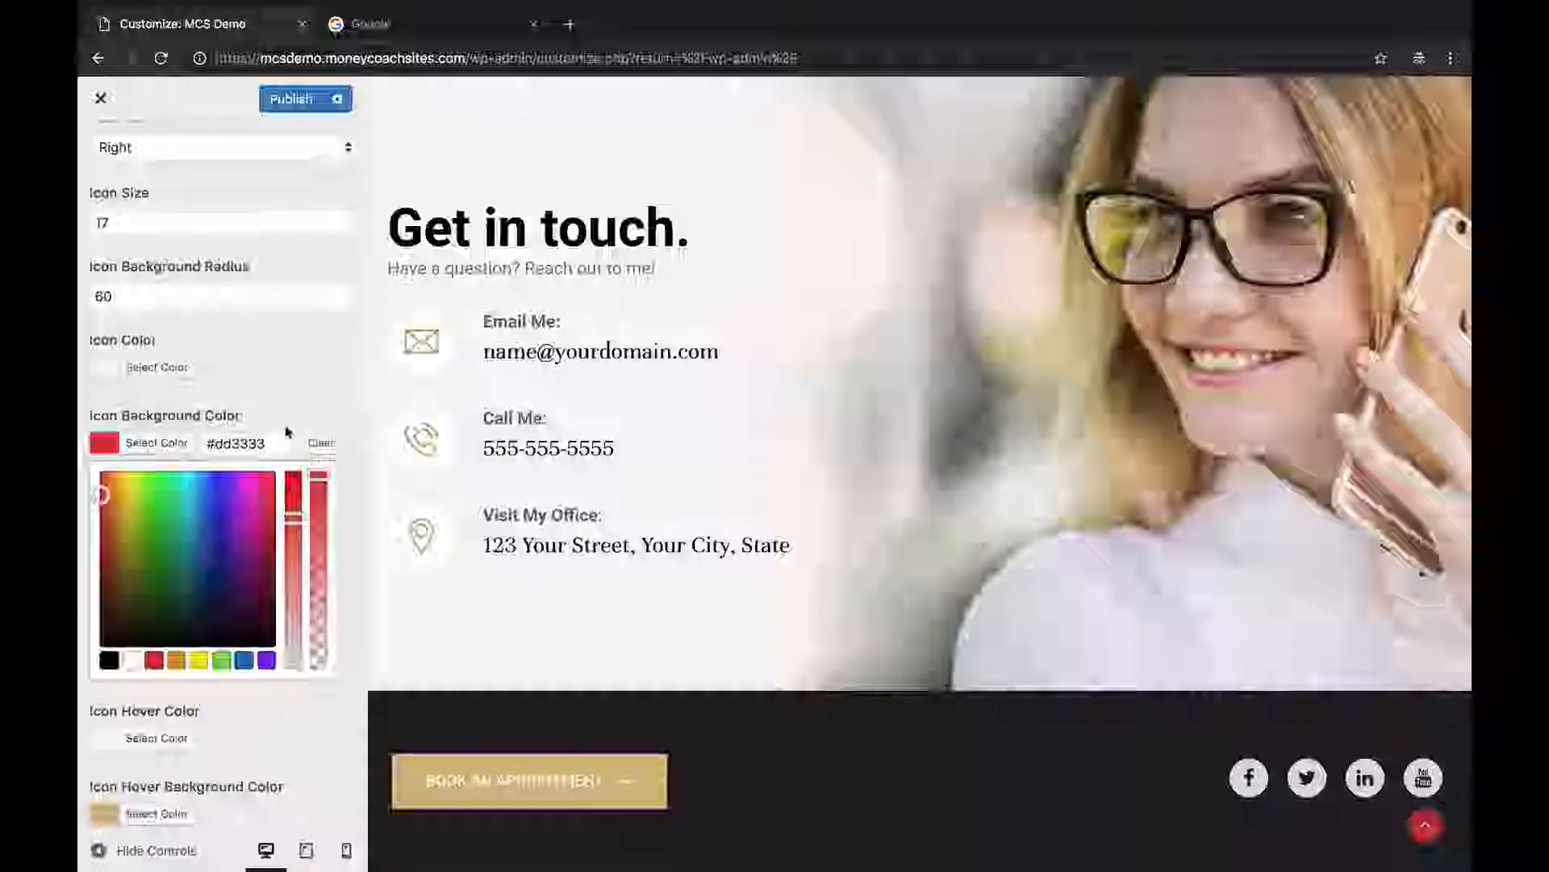
click(321, 419)
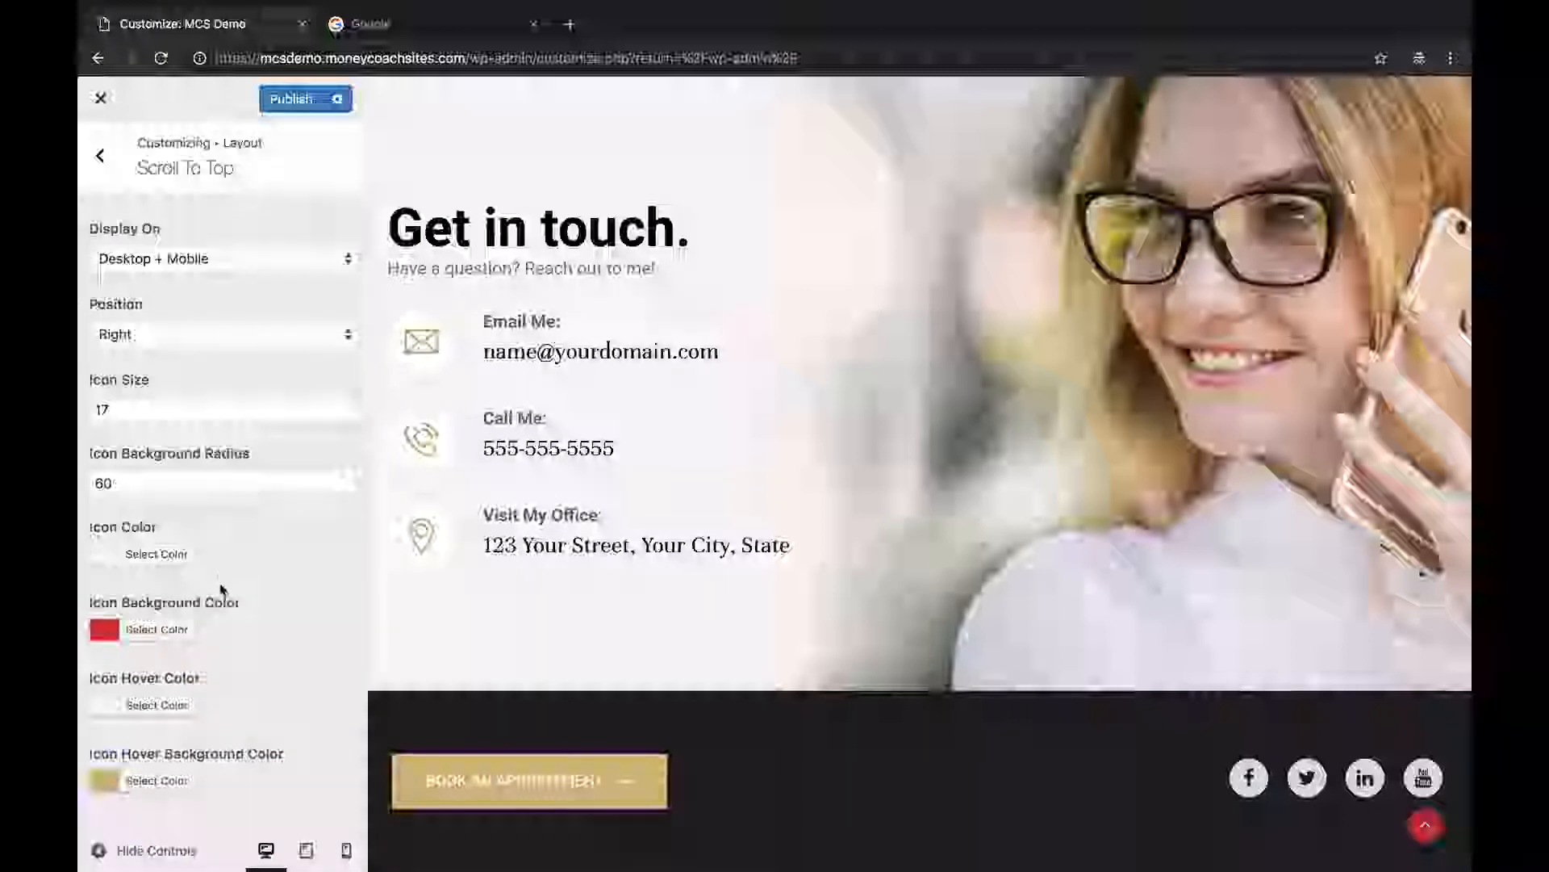
Set the Scroll To Top icon's hover background color to the red preset #dd3333.
click(156, 780)
scroll(252, 715, down, 3)
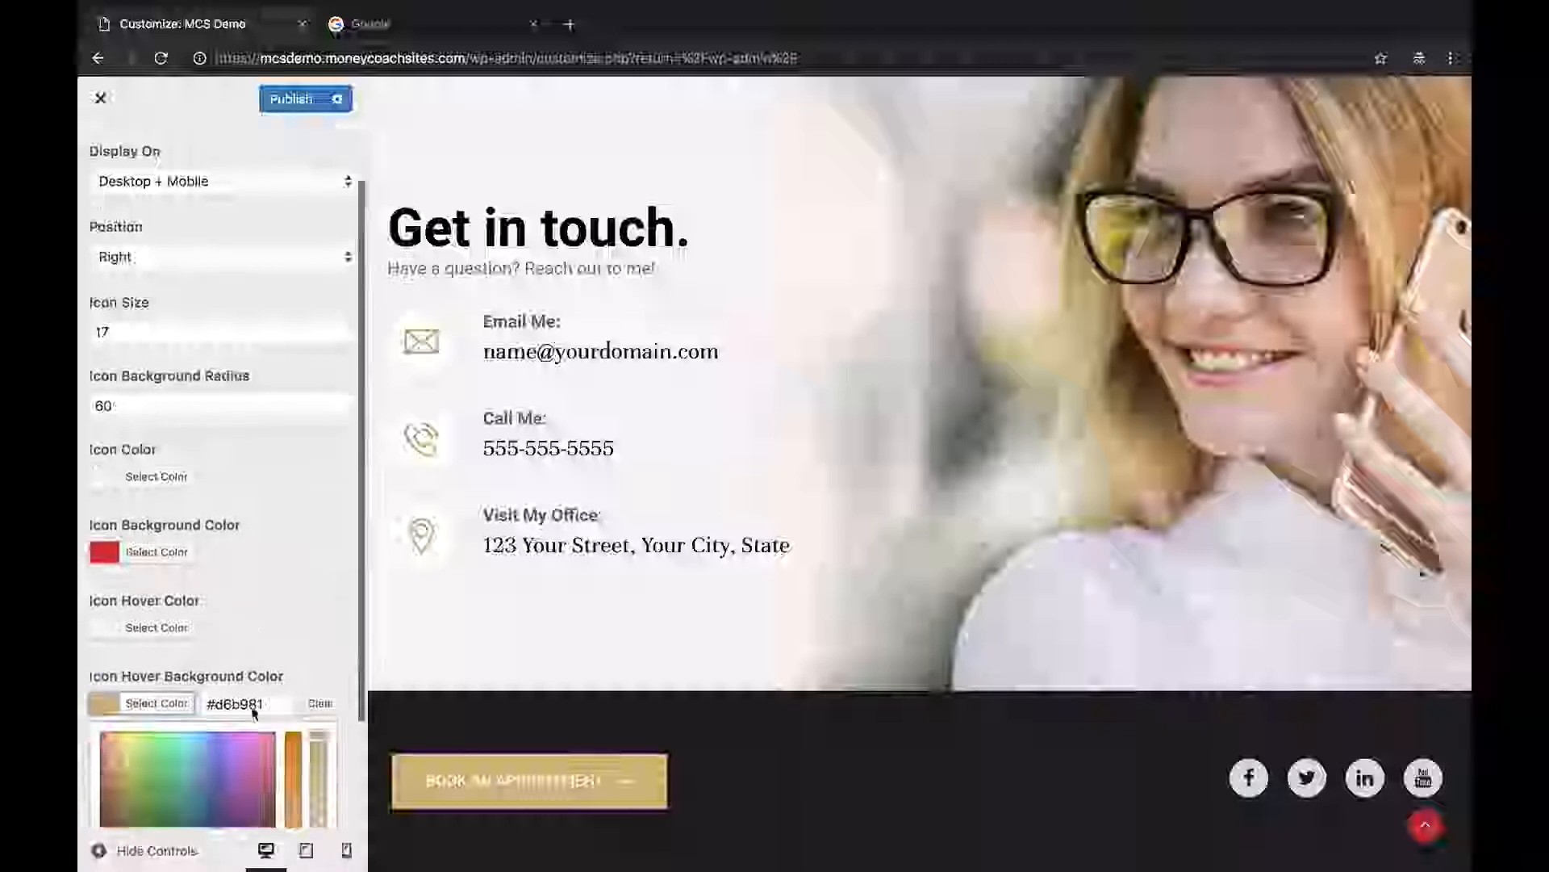
click(154, 787)
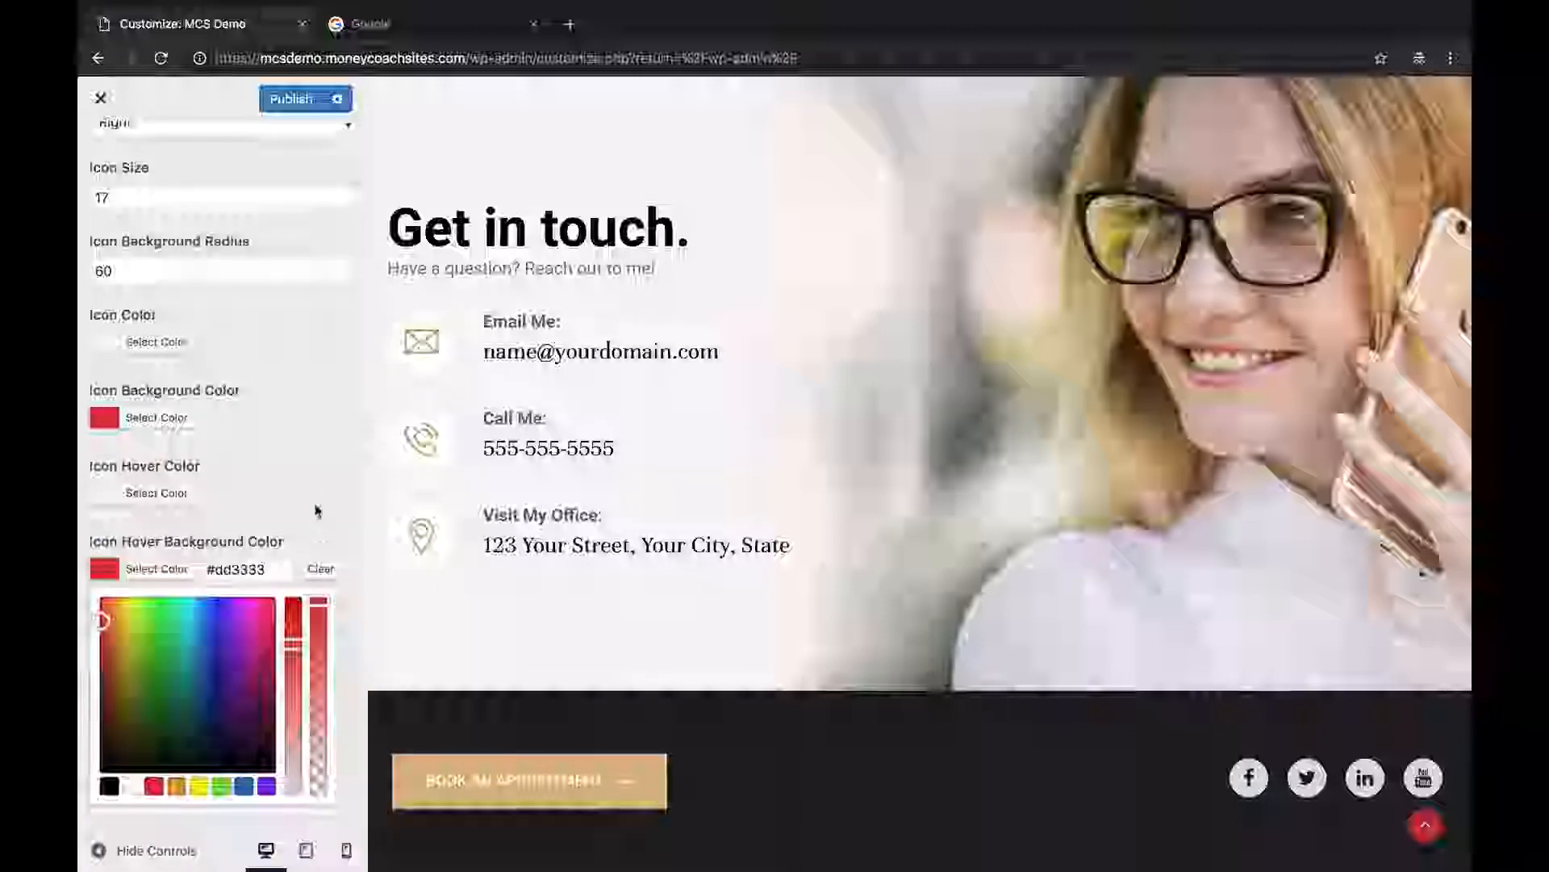
Publish the Scroll To Top color changes and return to the main customization options.
click(292, 101)
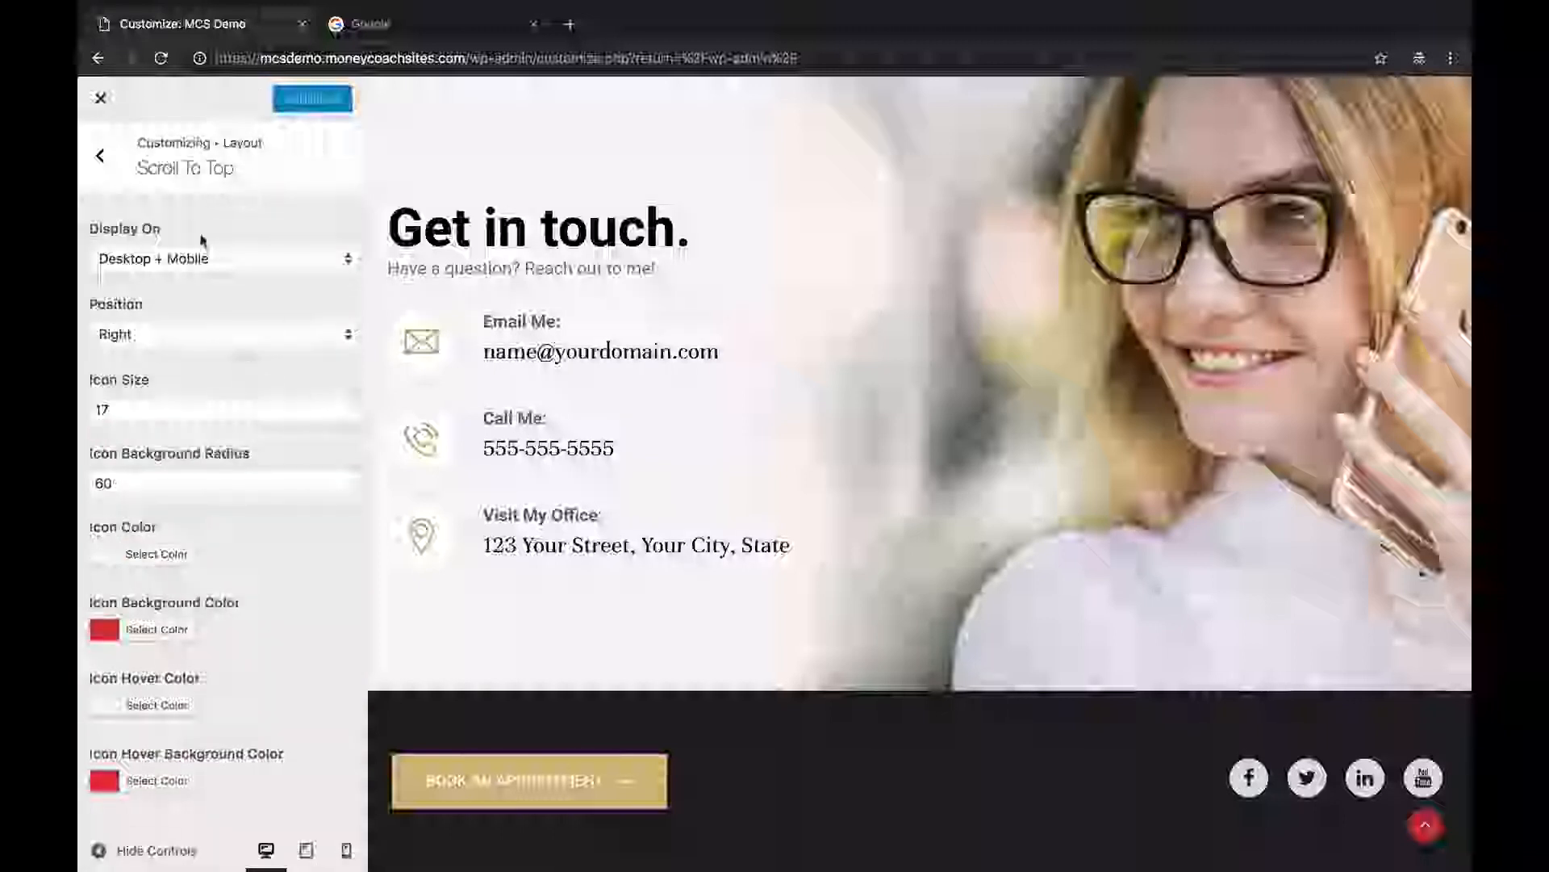
click(101, 159)
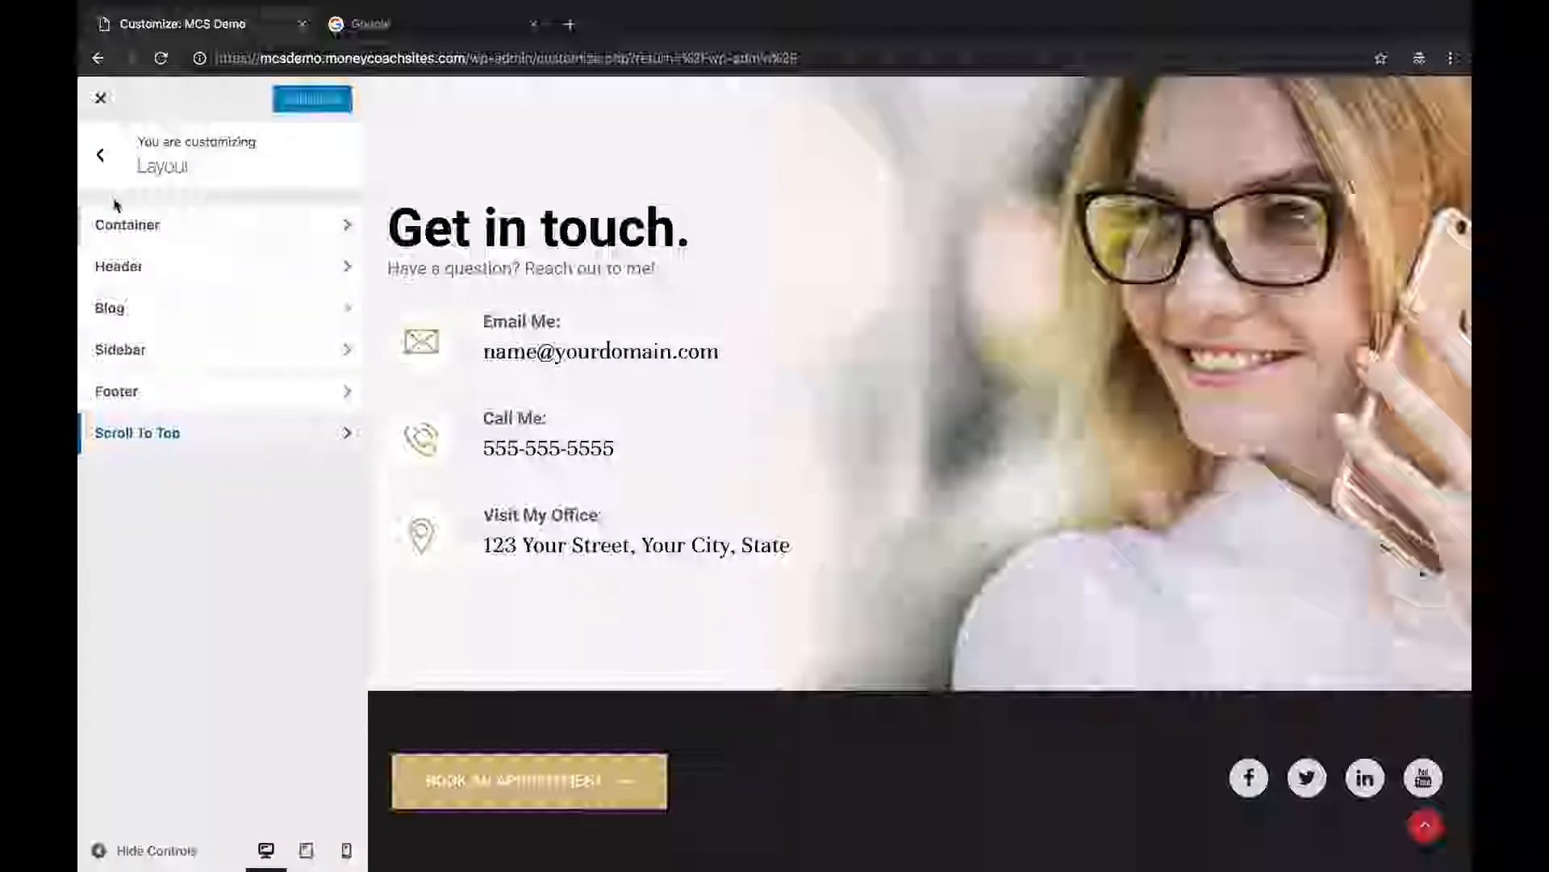
click(110, 168)
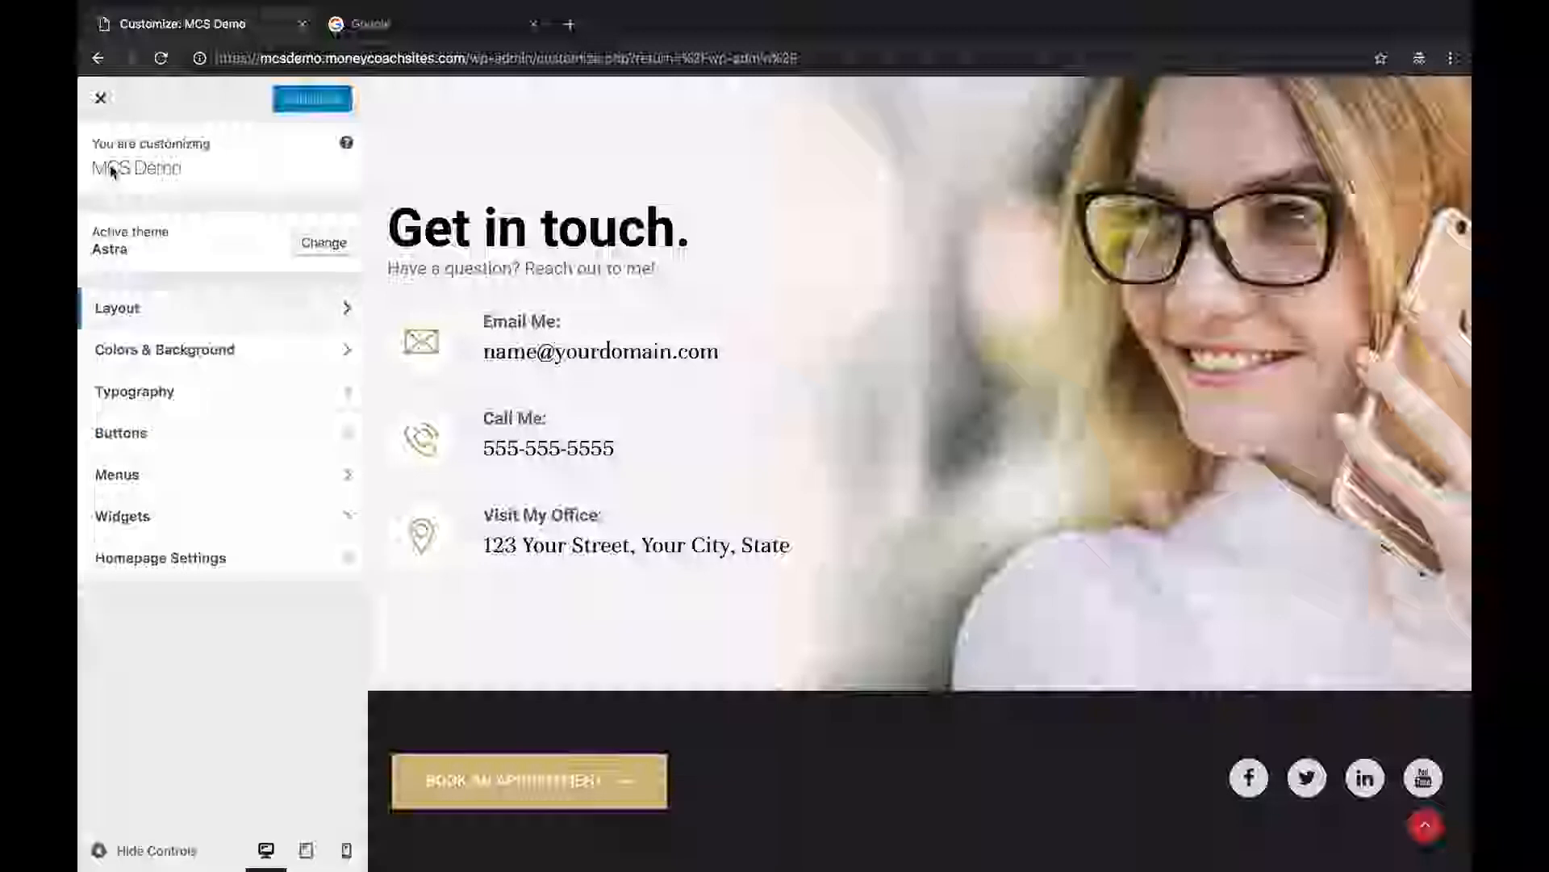
Set the Theme Color in the Base Colors of Colors & Background to the red preset.
click(196, 355)
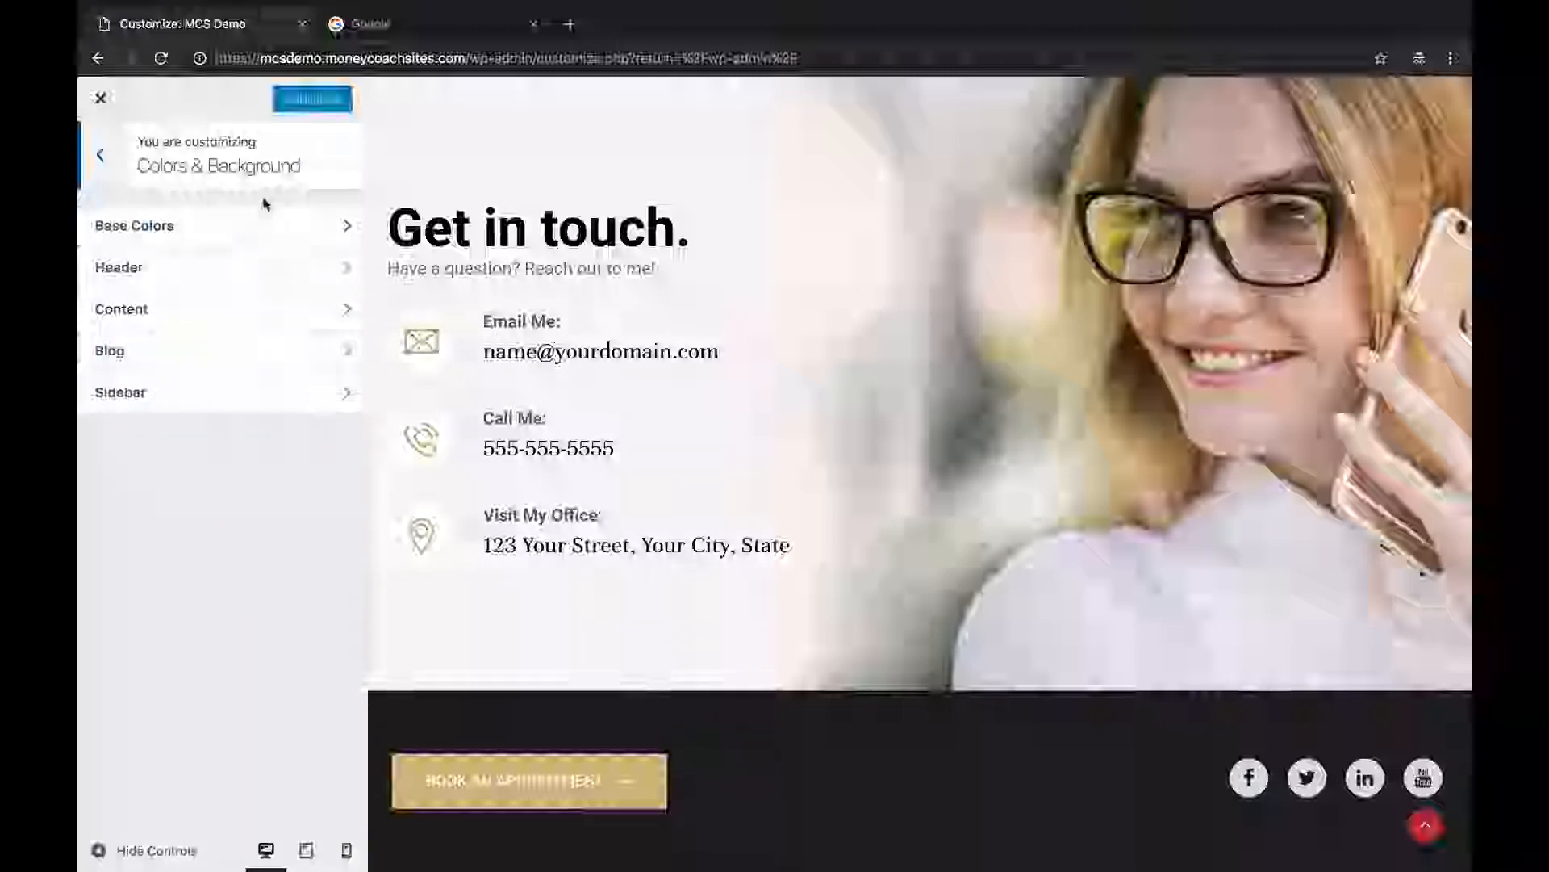
click(262, 228)
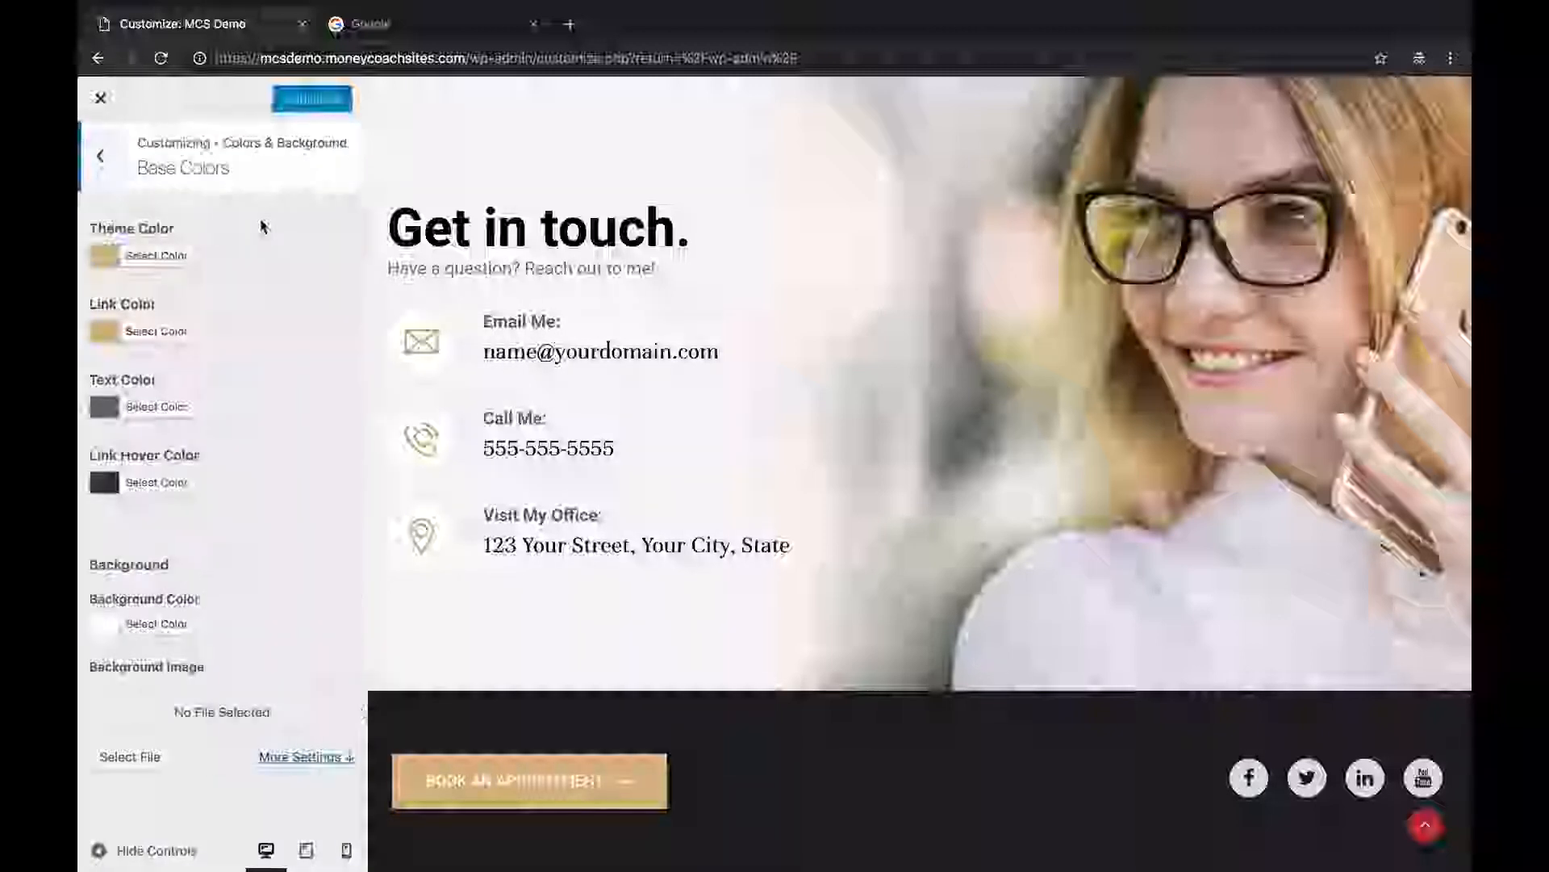
click(154, 257)
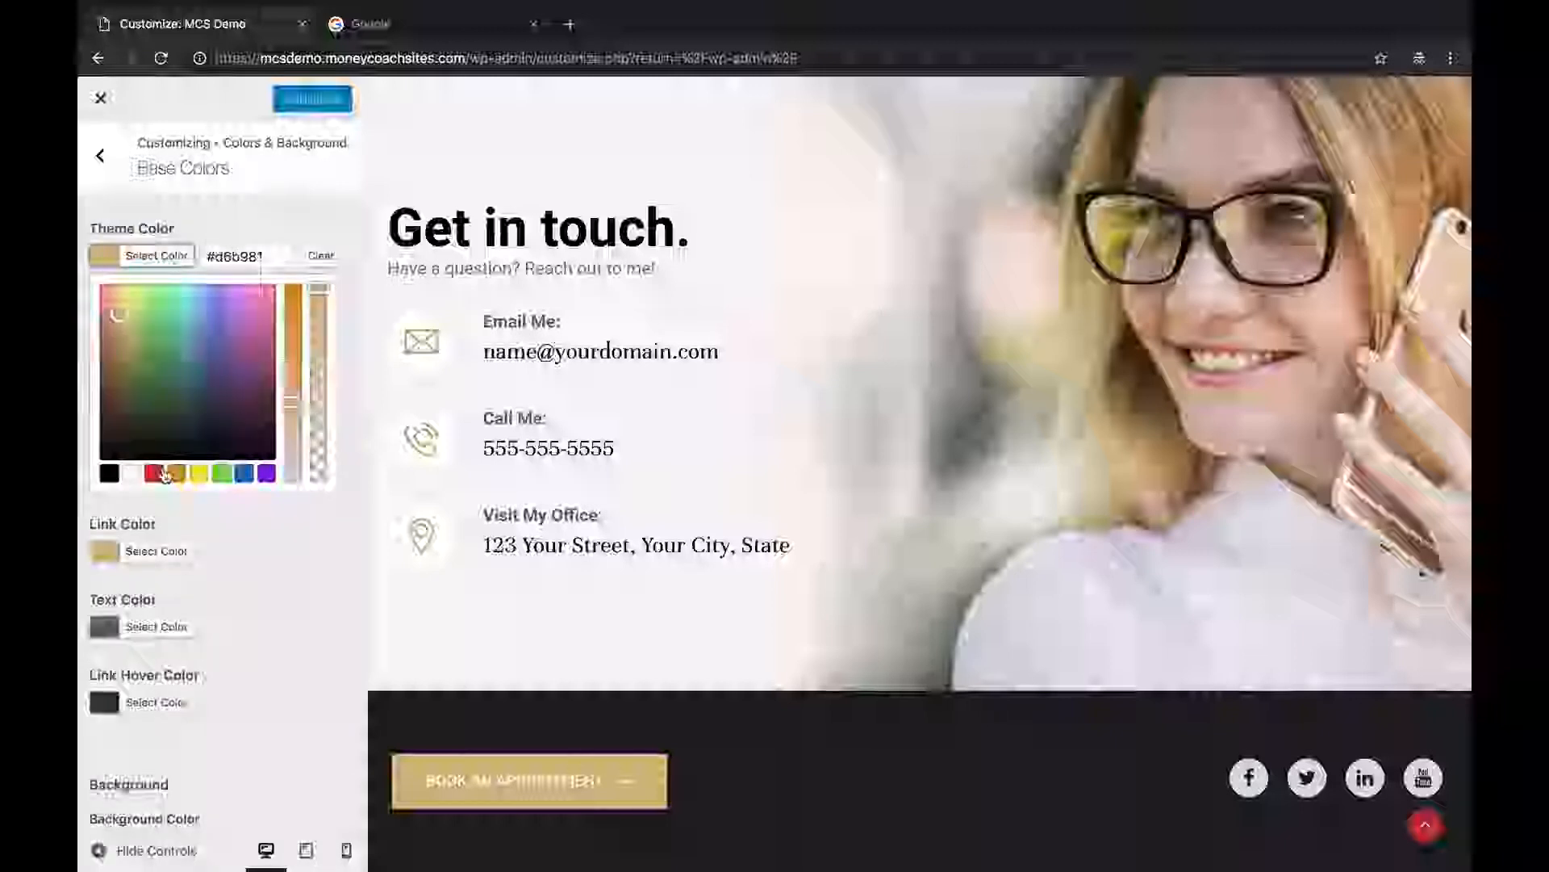
click(163, 474)
click(301, 215)
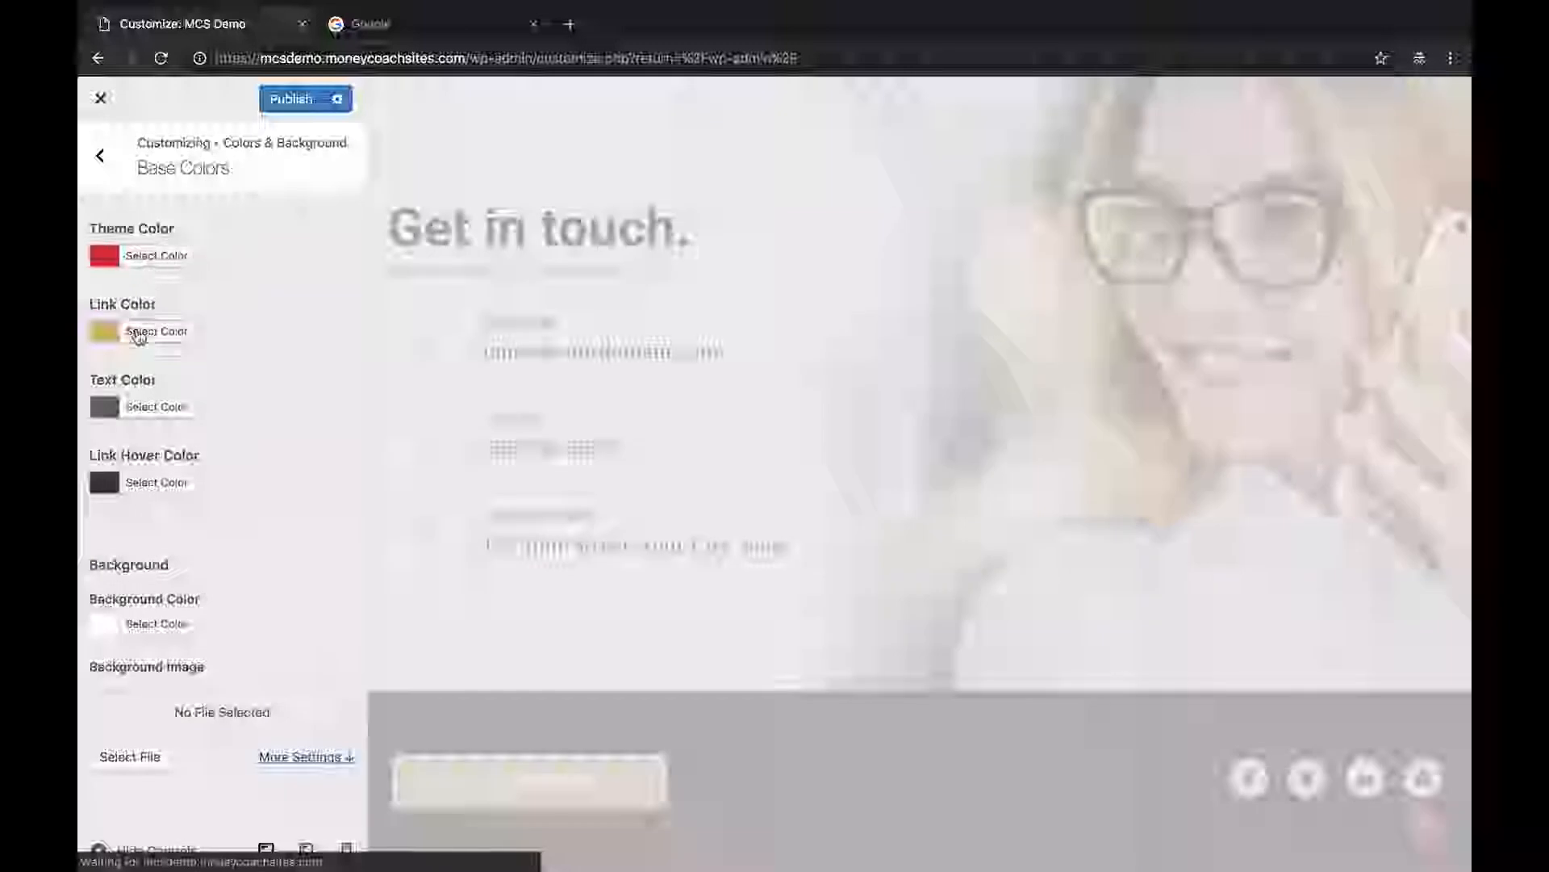
Set the base Link Color to the red preset #dd3333.
click(139, 337)
click(154, 549)
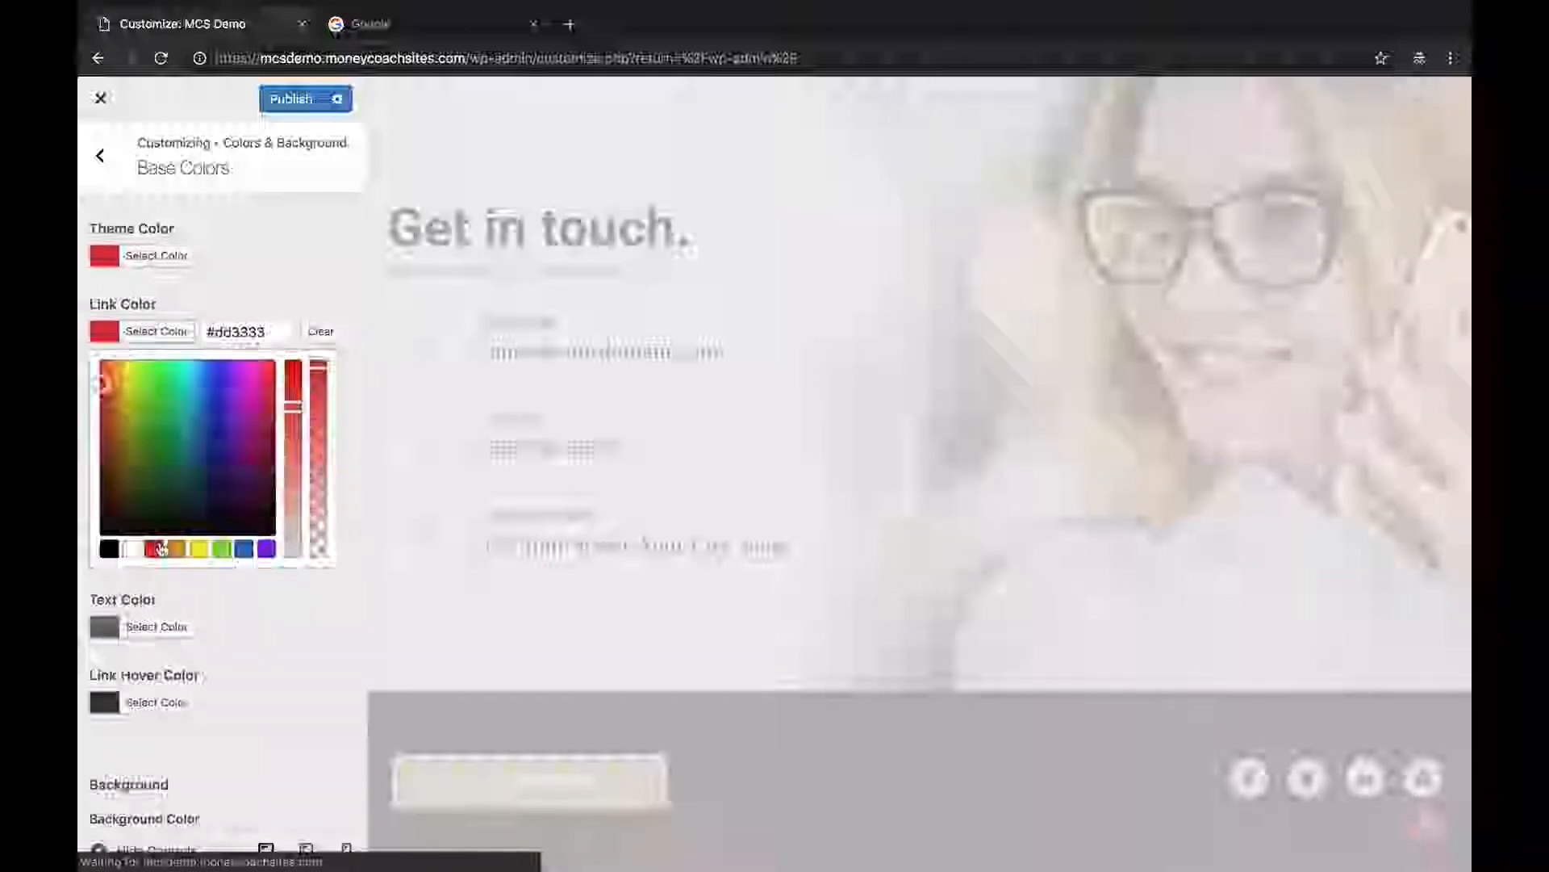
click(251, 304)
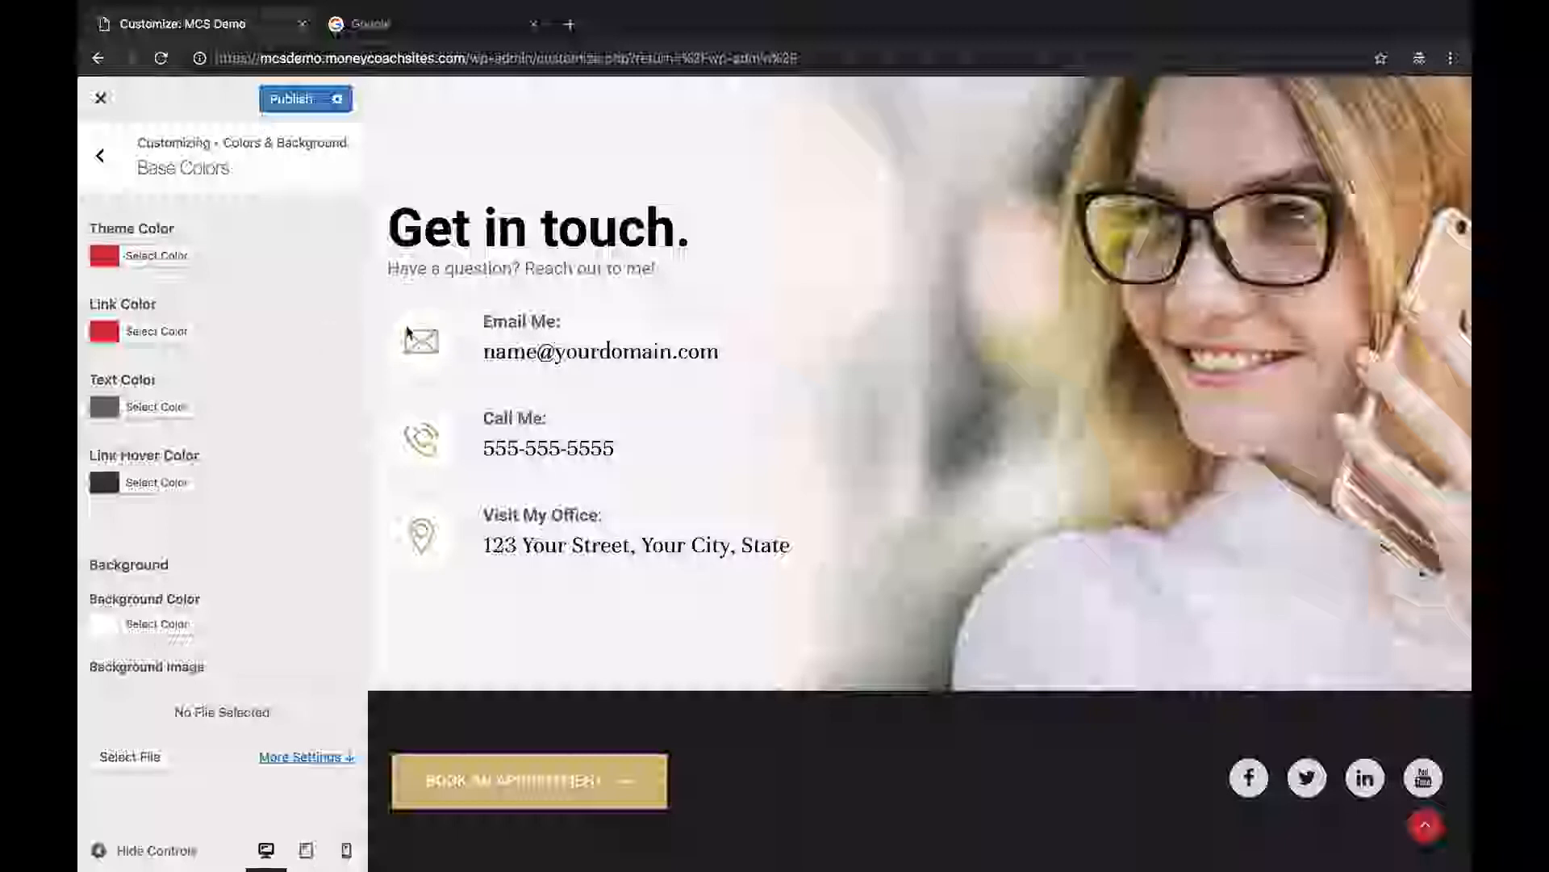
Examine the testimonial and contact sections of the page preview with the new base colors applied.
scroll(443, 360, up, 5)
scroll(443, 360, up, 1)
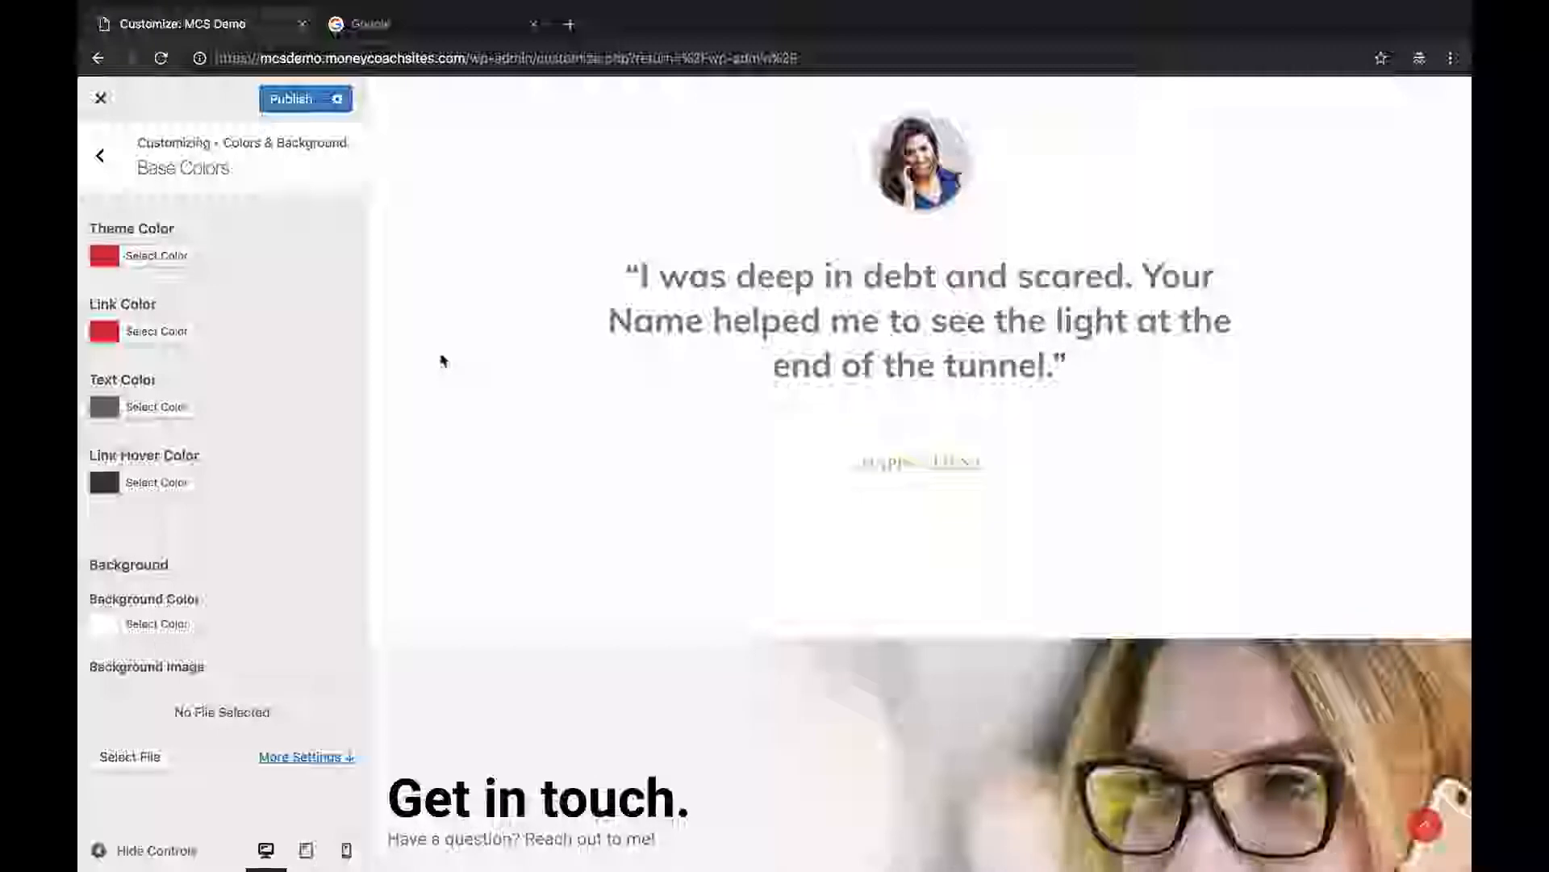
scroll(443, 360, down, 4)
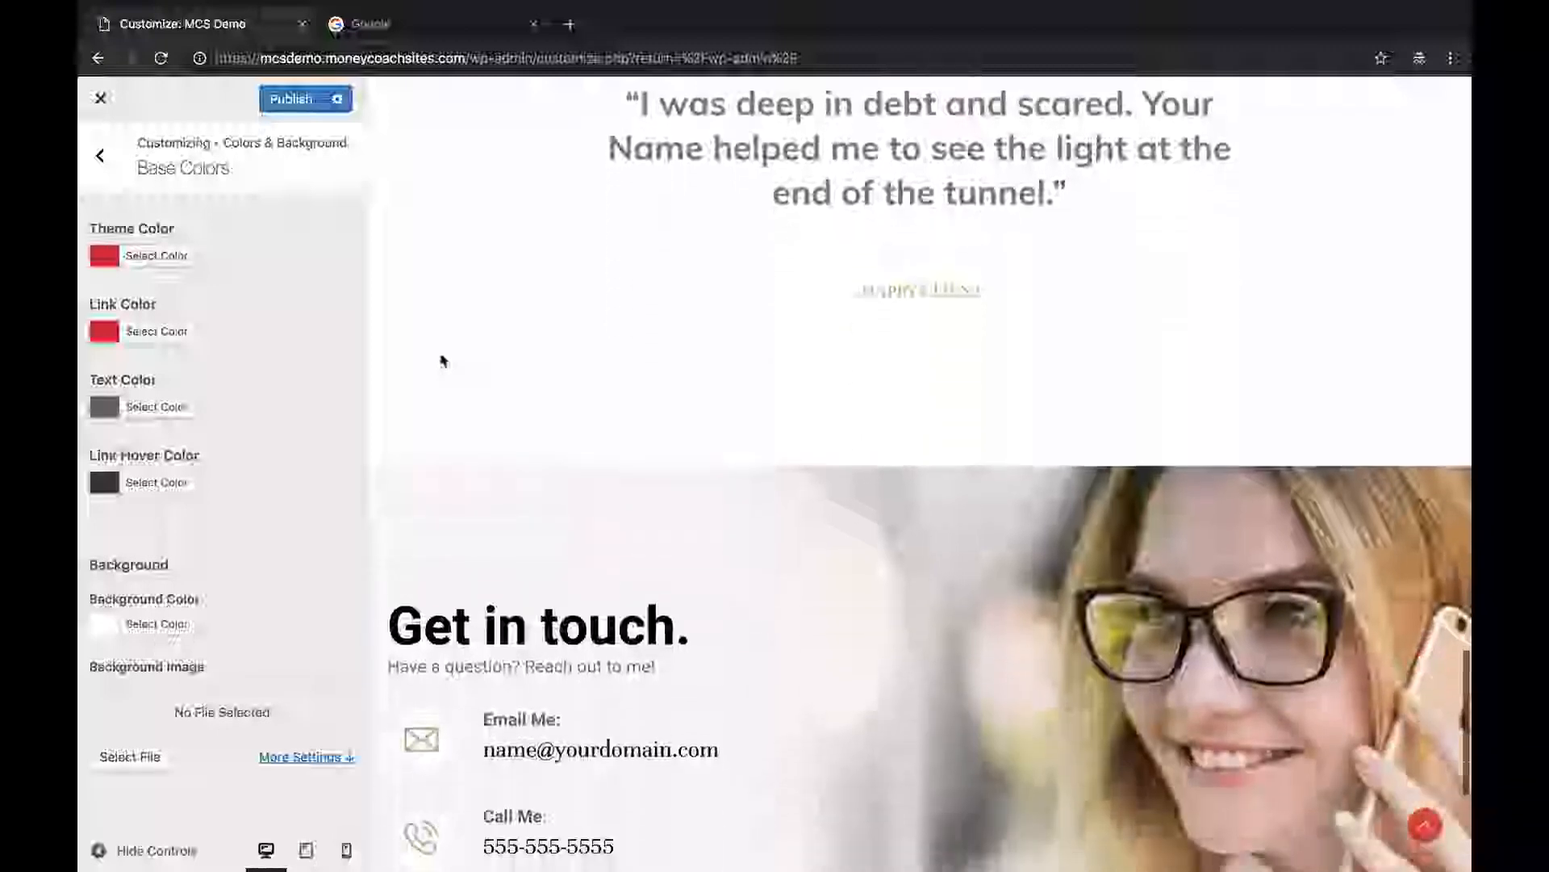
scroll(443, 360, down, 1)
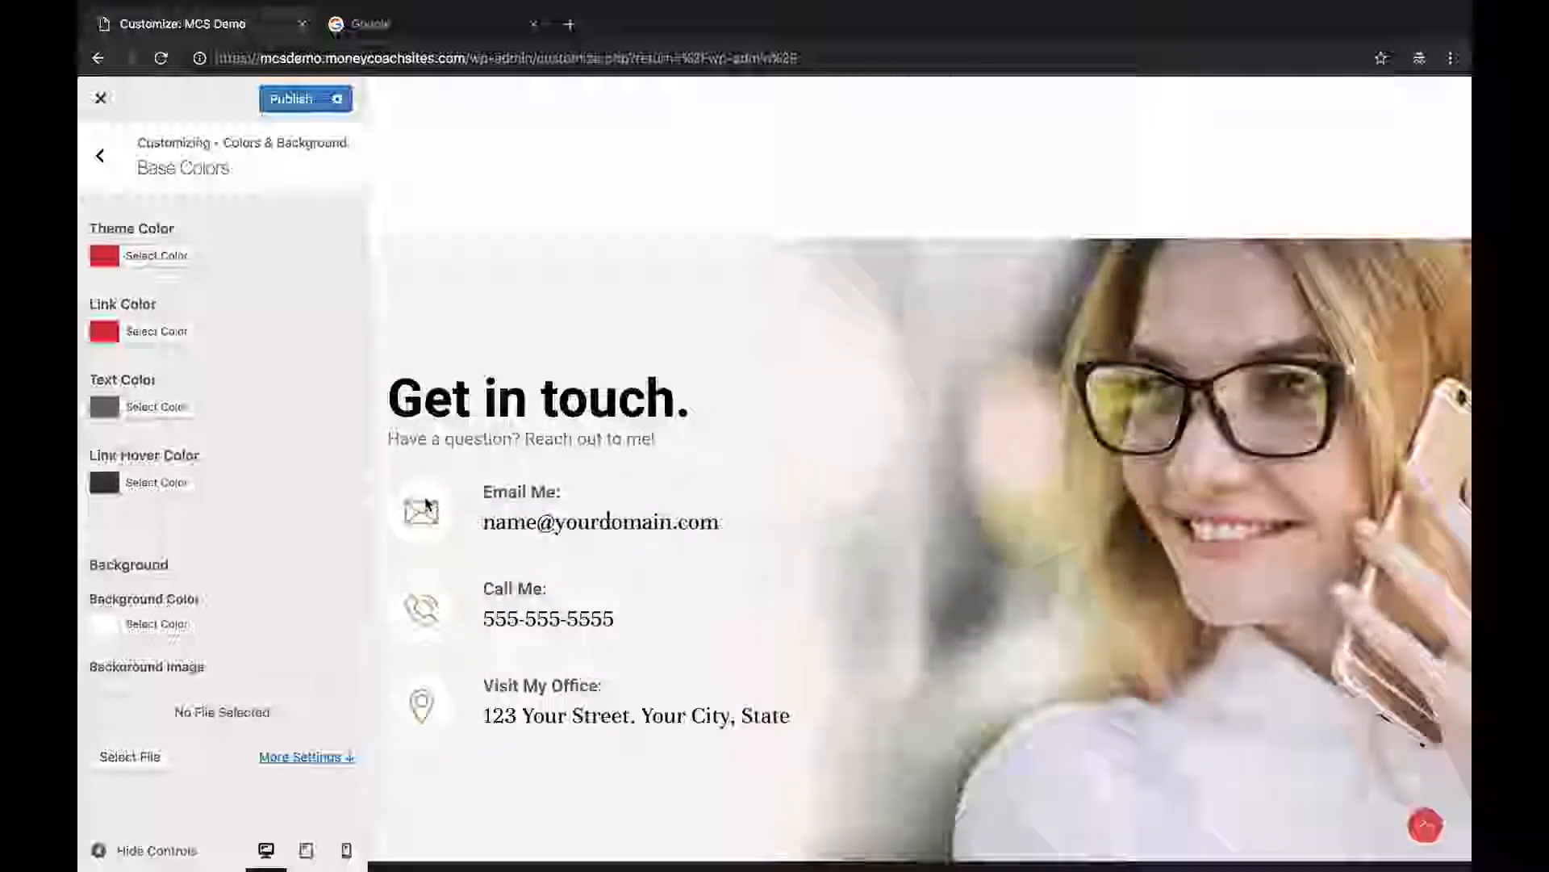
Examine the Primary Header and Transparent Header color settings, and return to the Colors & Background options.
click(102, 156)
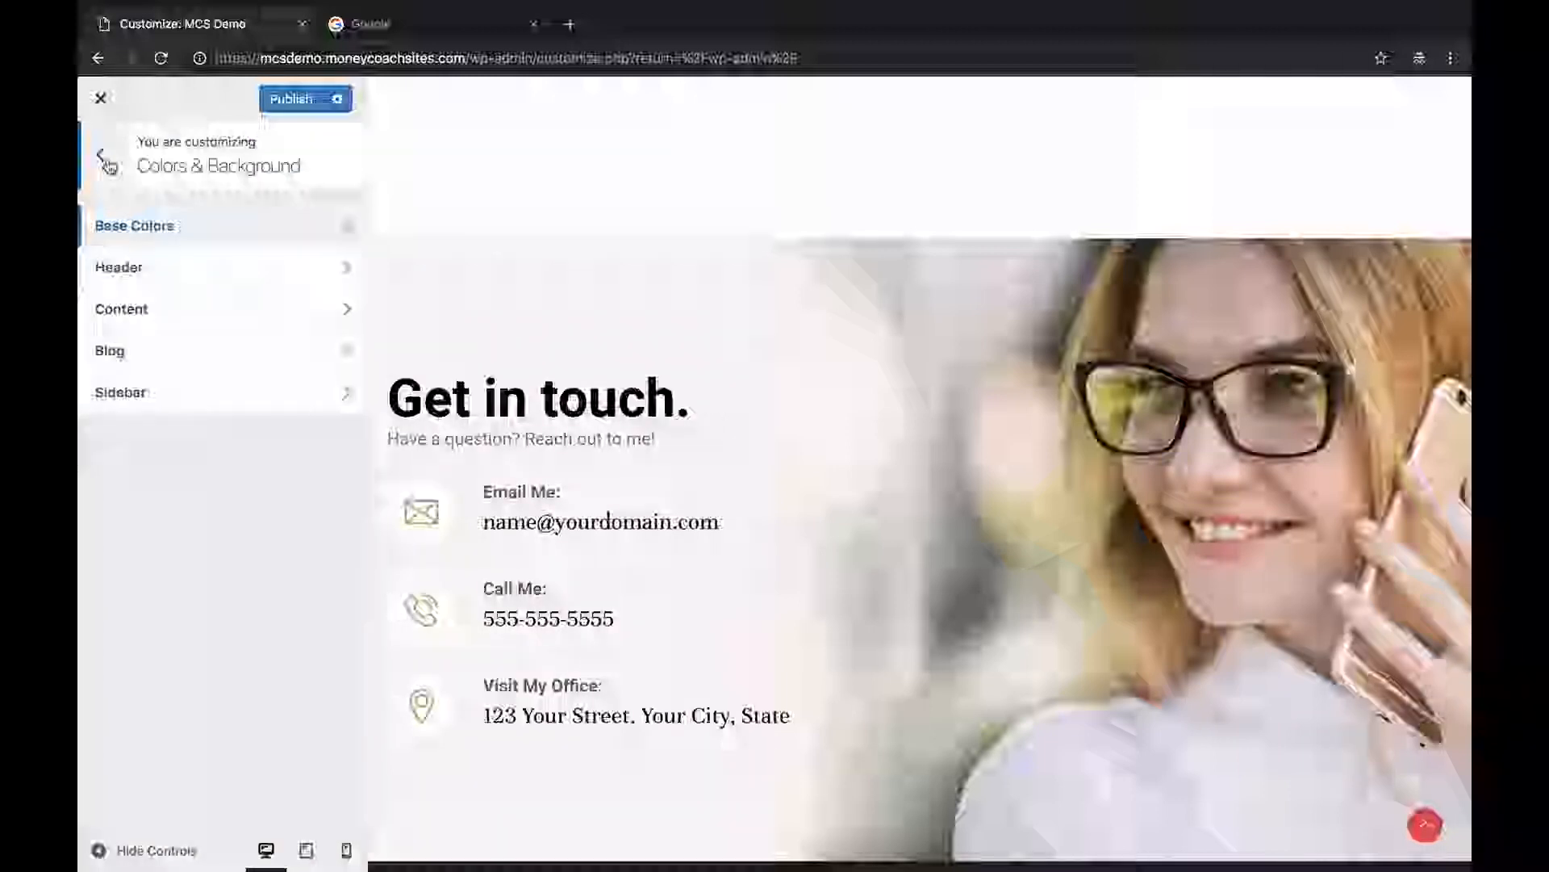
click(185, 270)
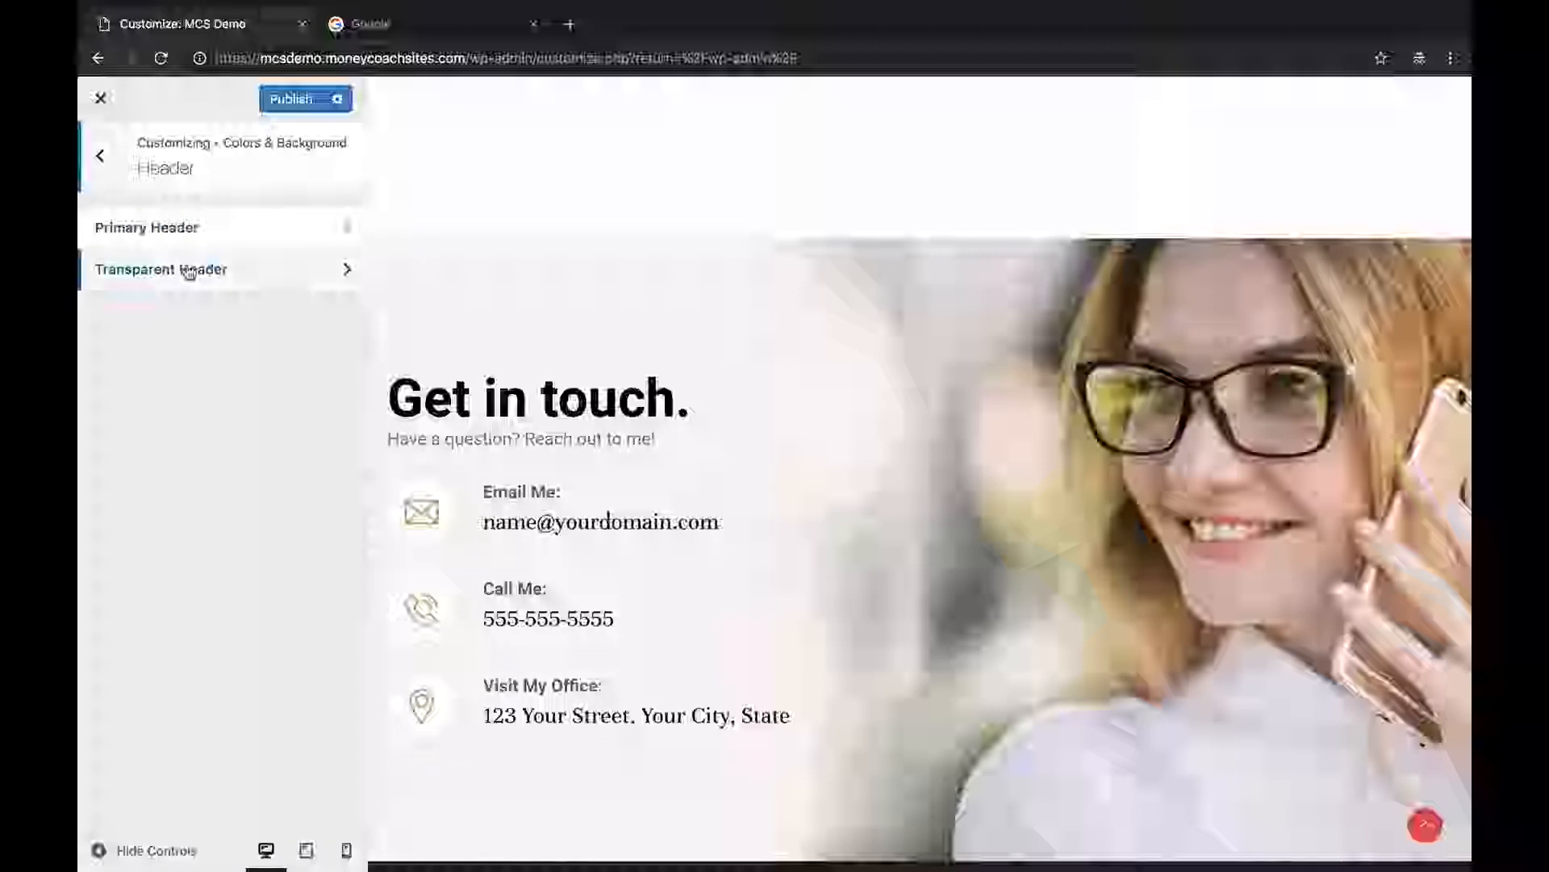
click(226, 242)
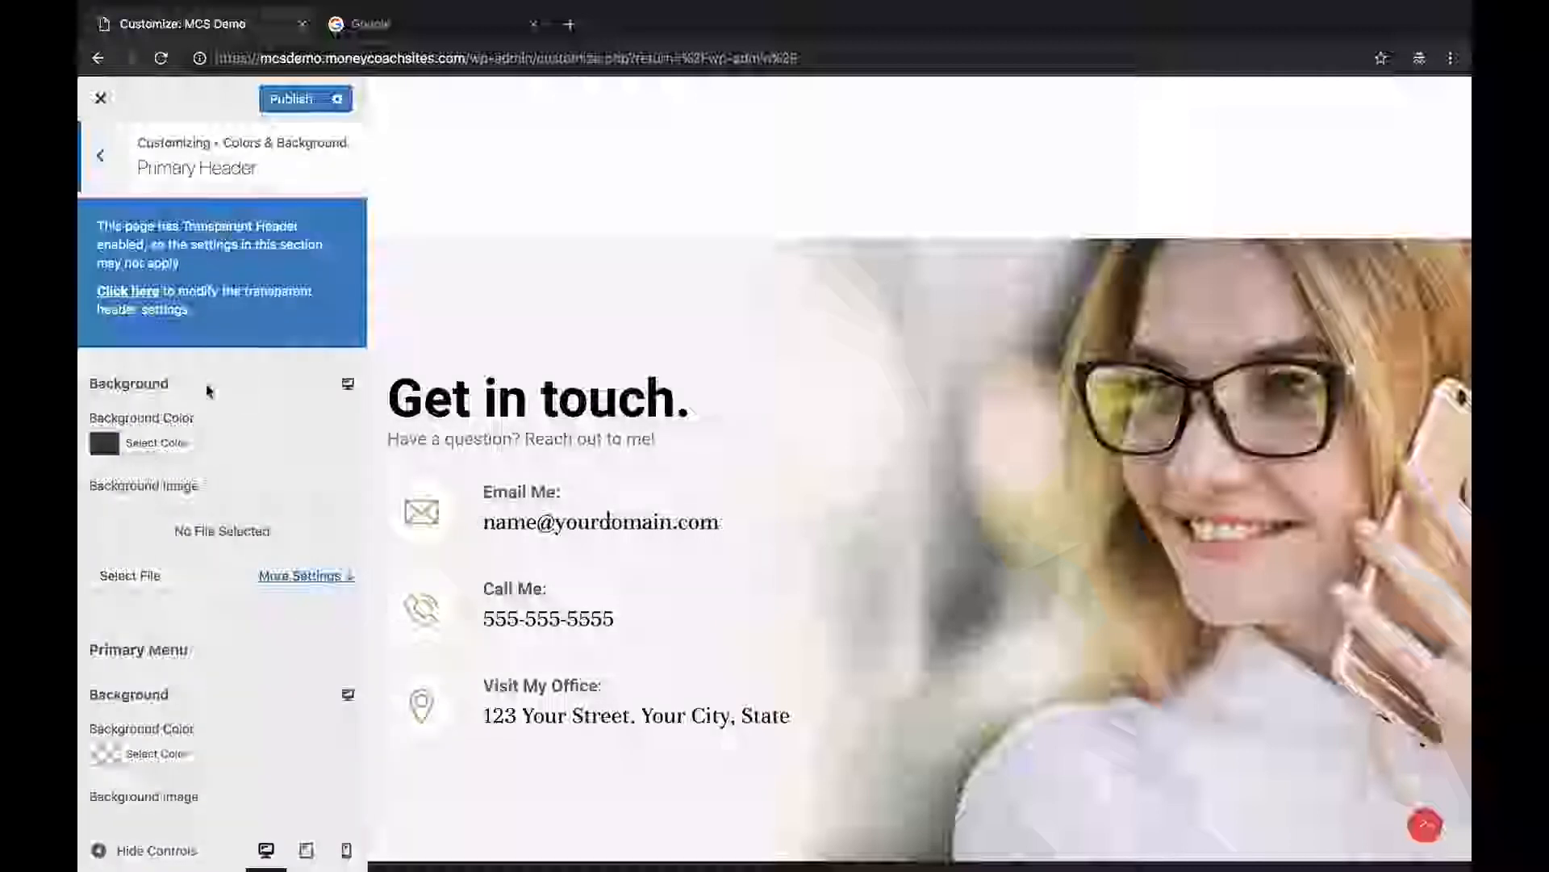
scroll(209, 391, down, 12)
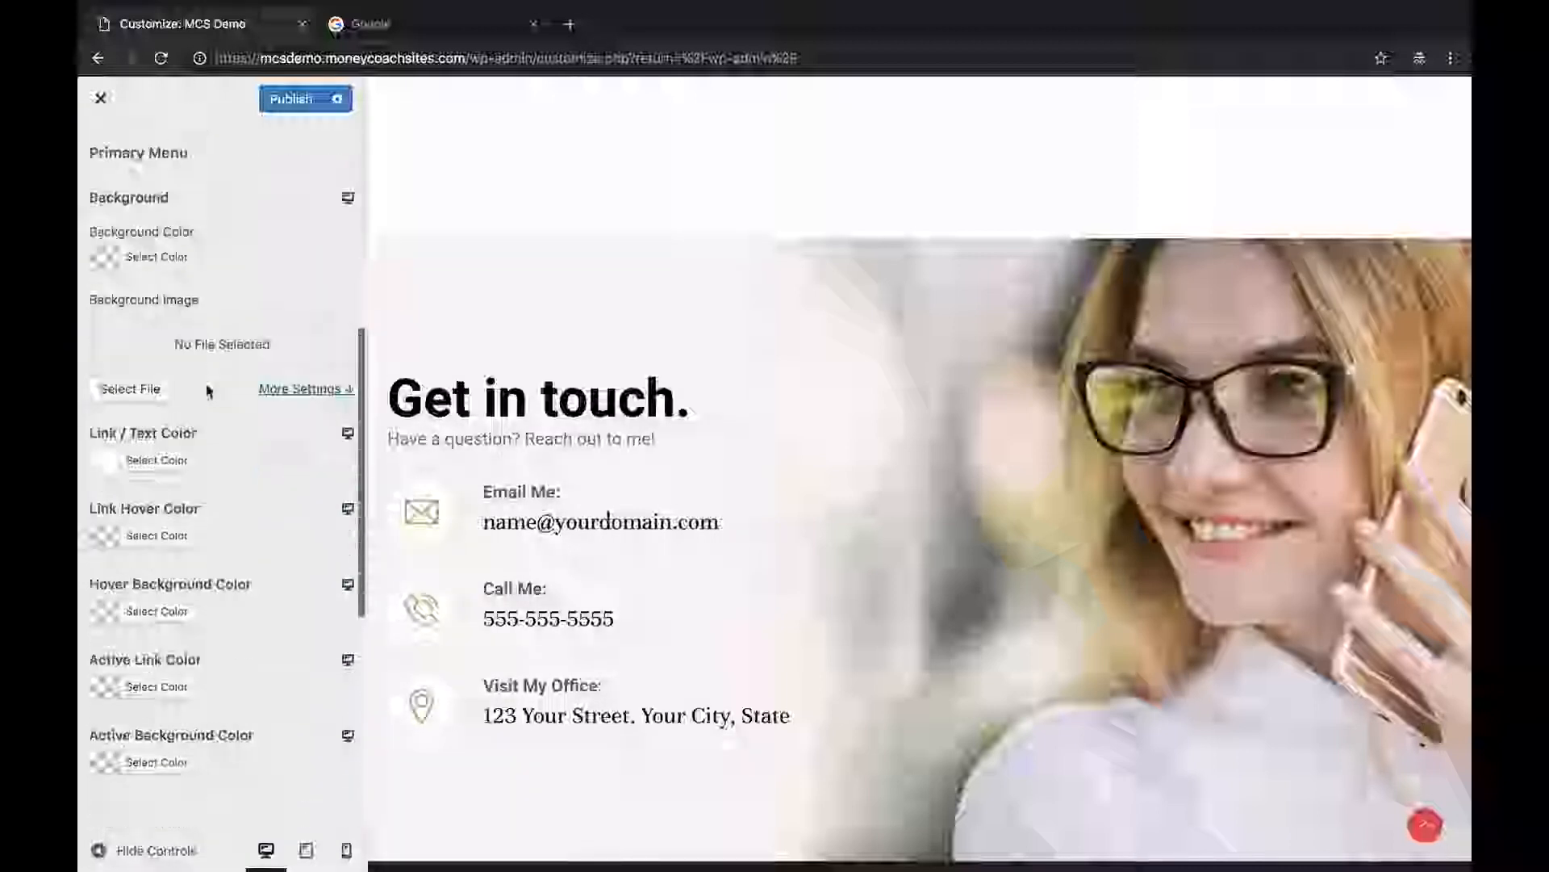
scroll(209, 391, up, 12)
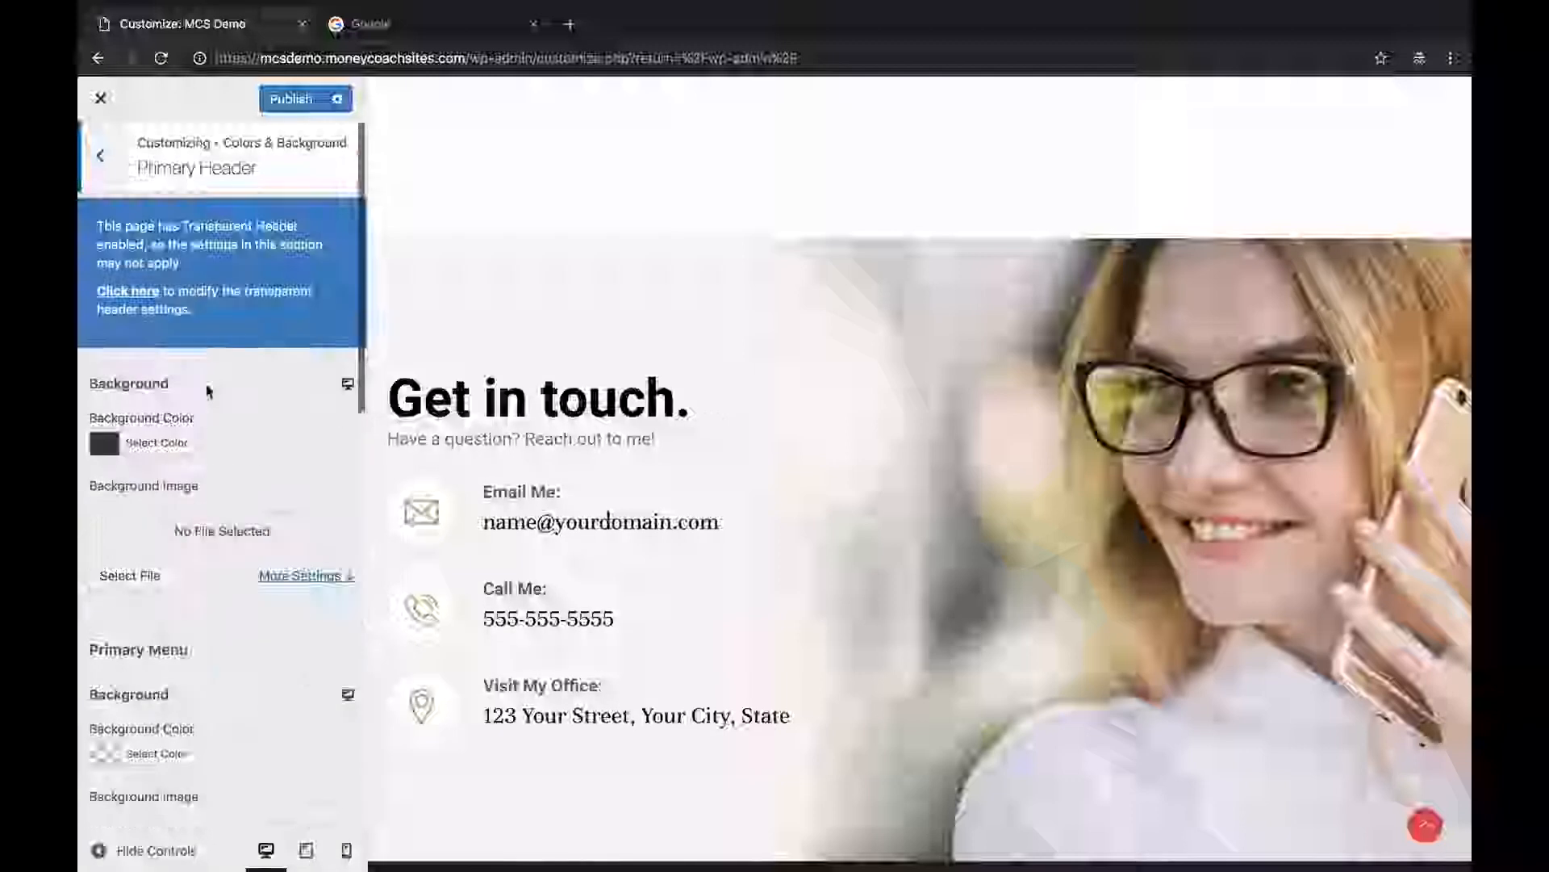
click(113, 176)
click(208, 267)
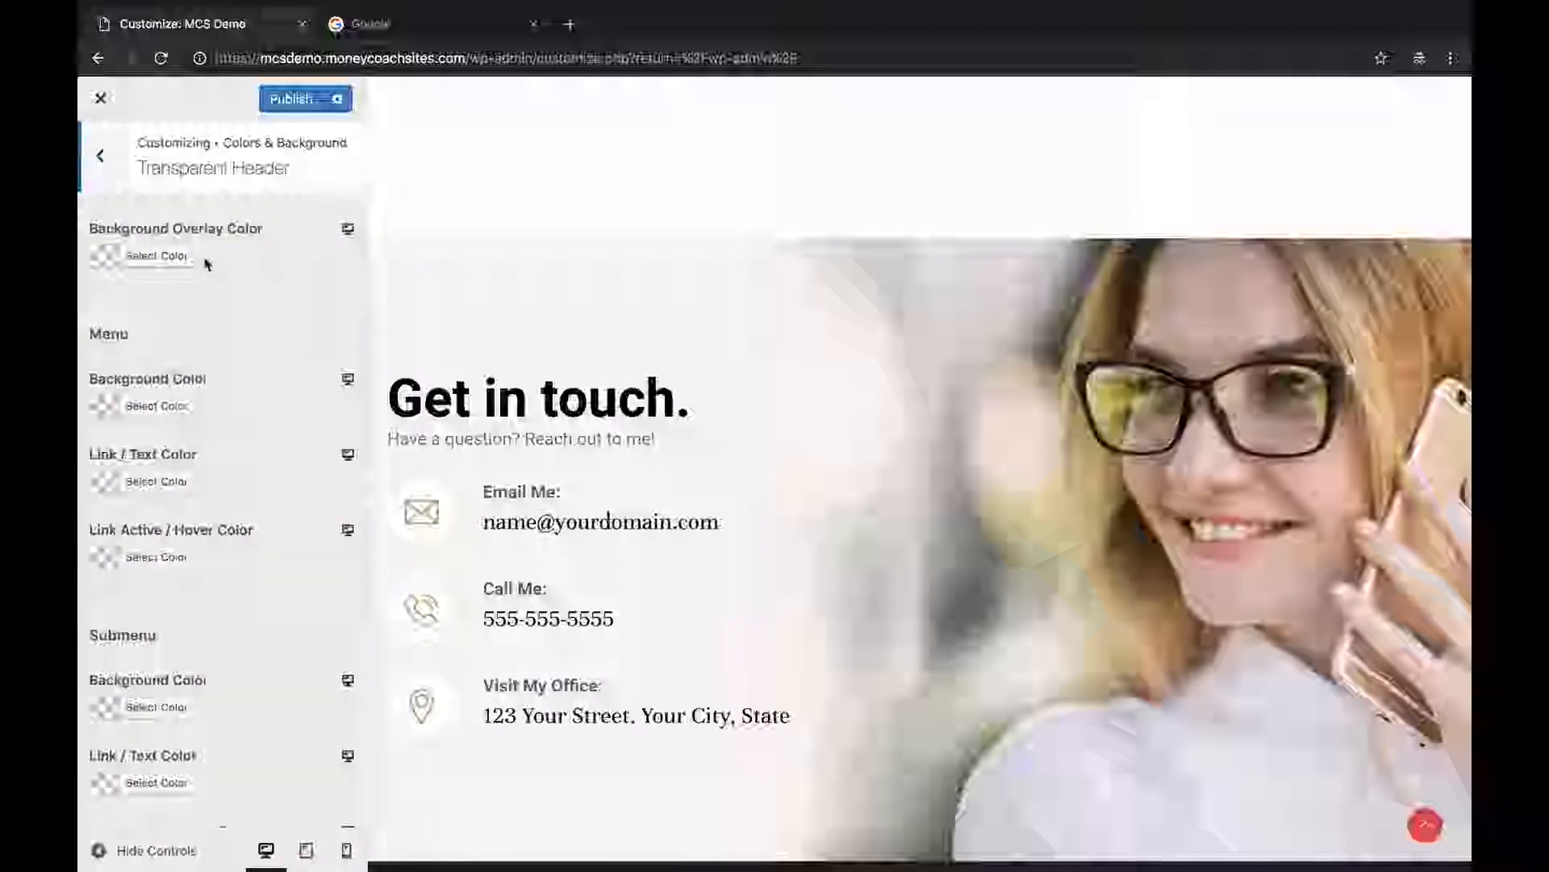
scroll(208, 264, down, 4)
scroll(183, 252, up, 4)
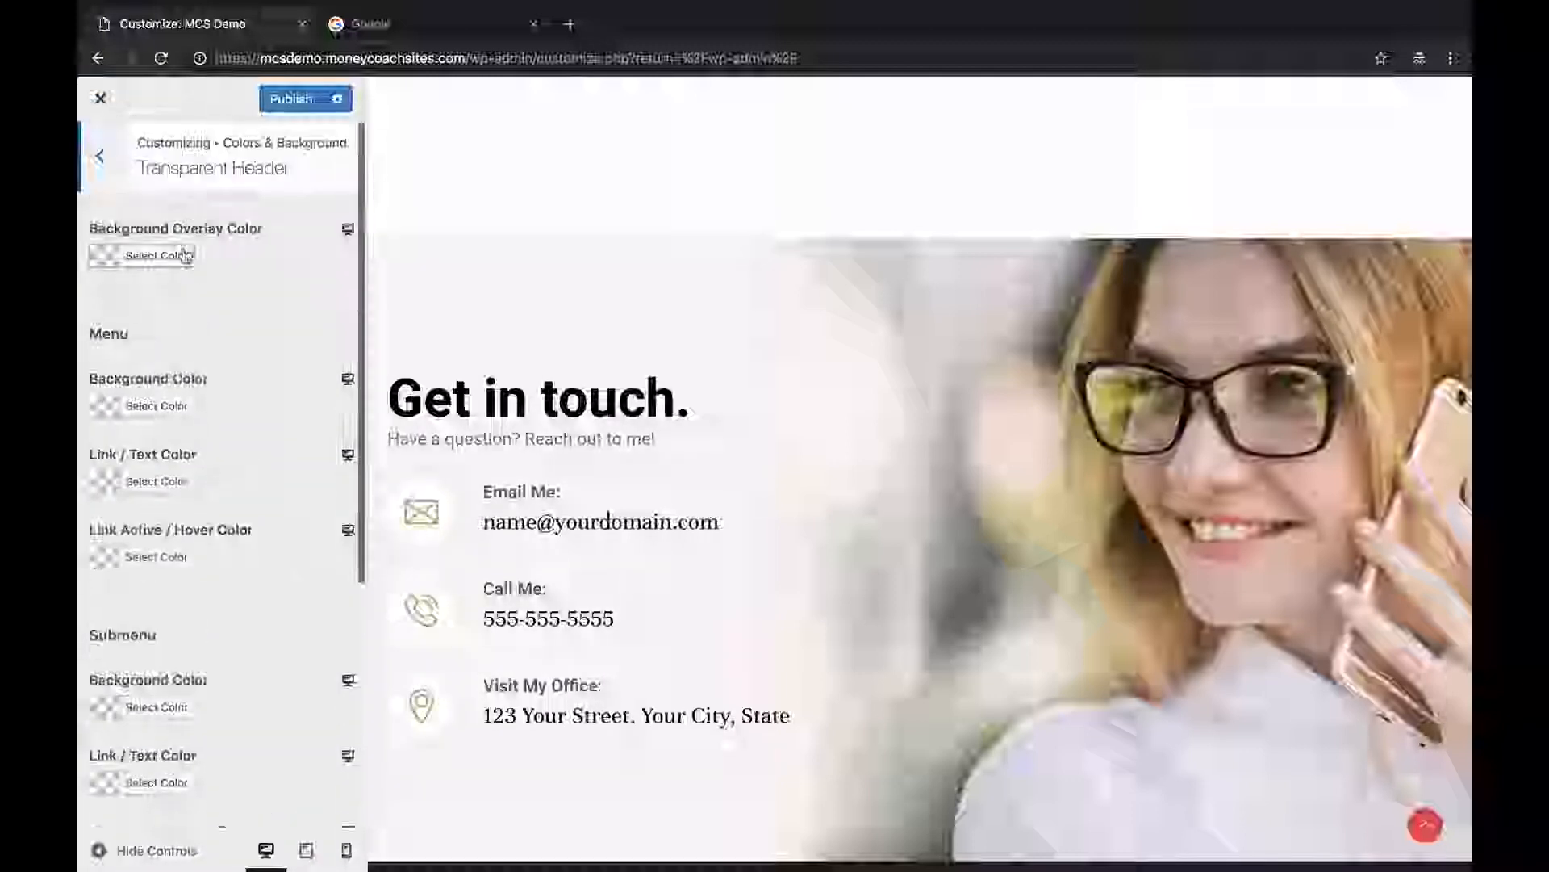
click(102, 159)
click(100, 156)
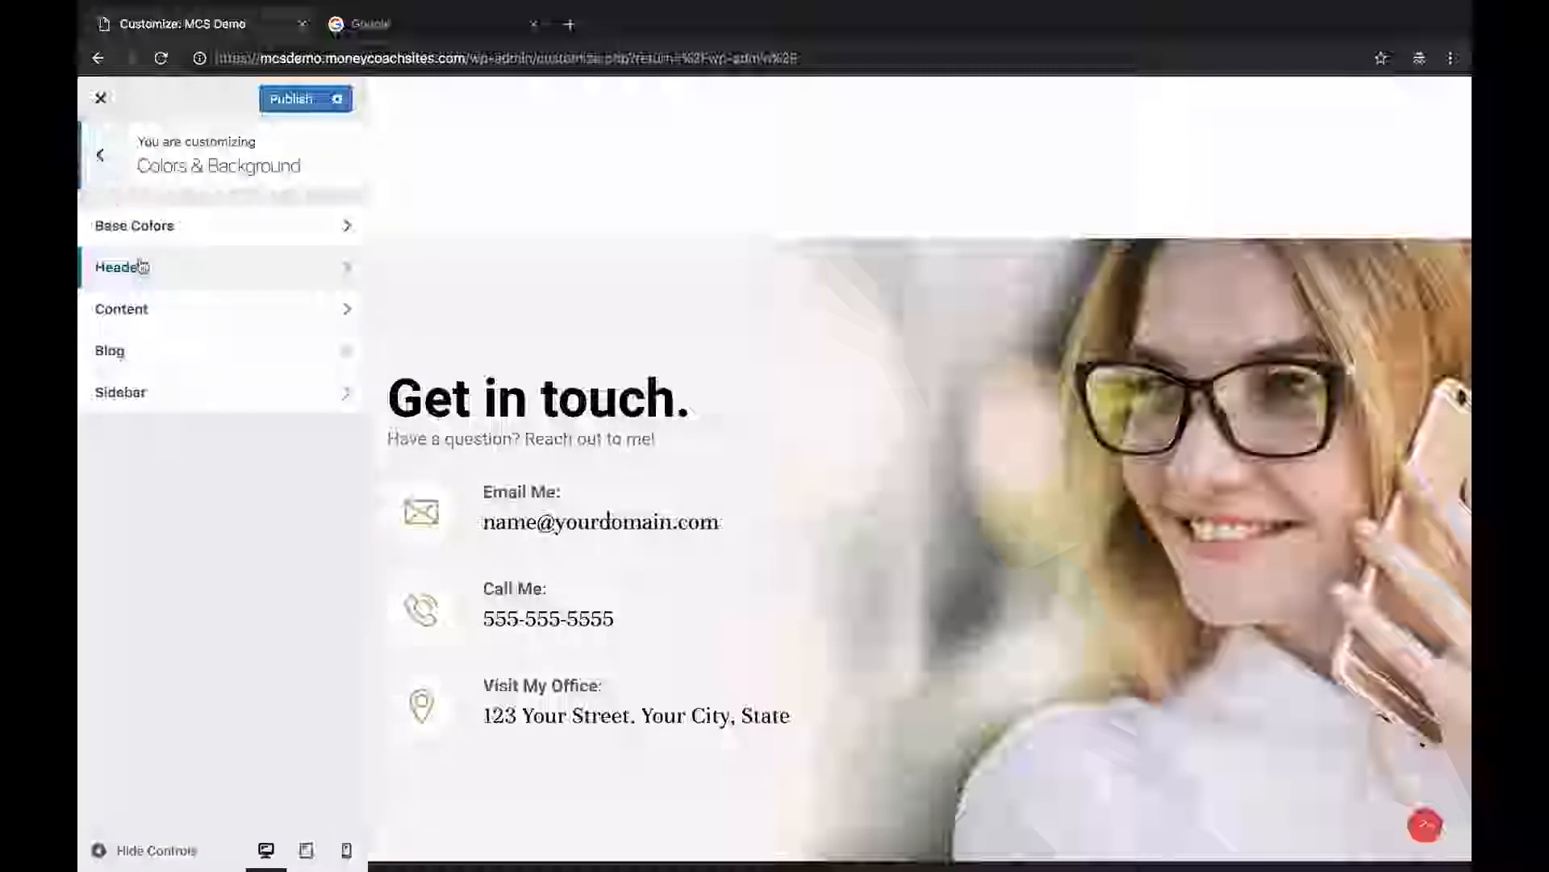
Look over the Content and Blog color options, and return to the main customization options.
click(192, 320)
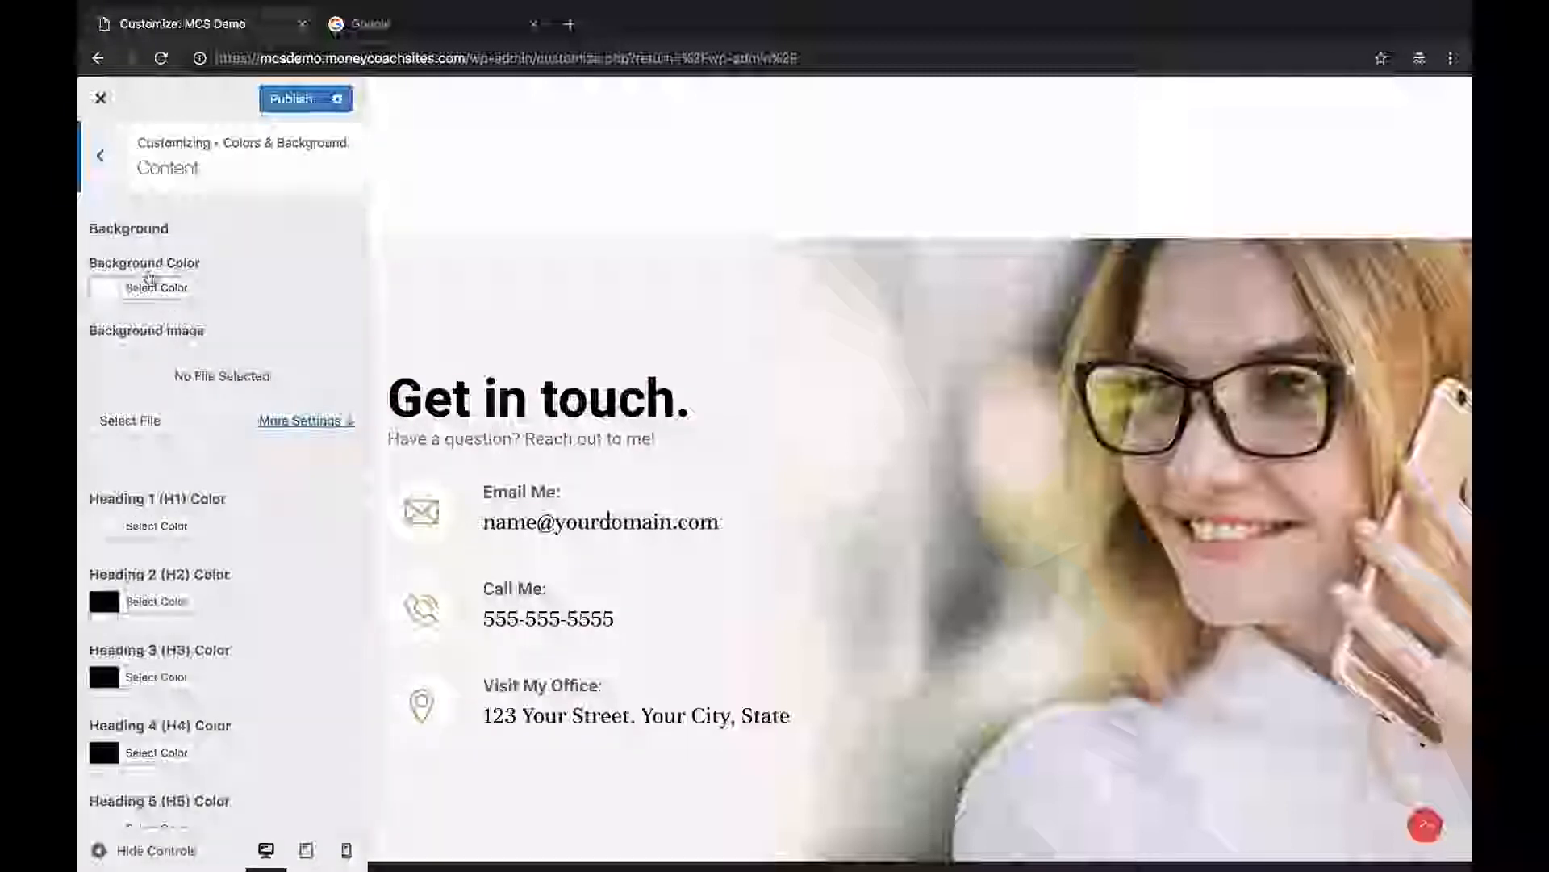
click(102, 156)
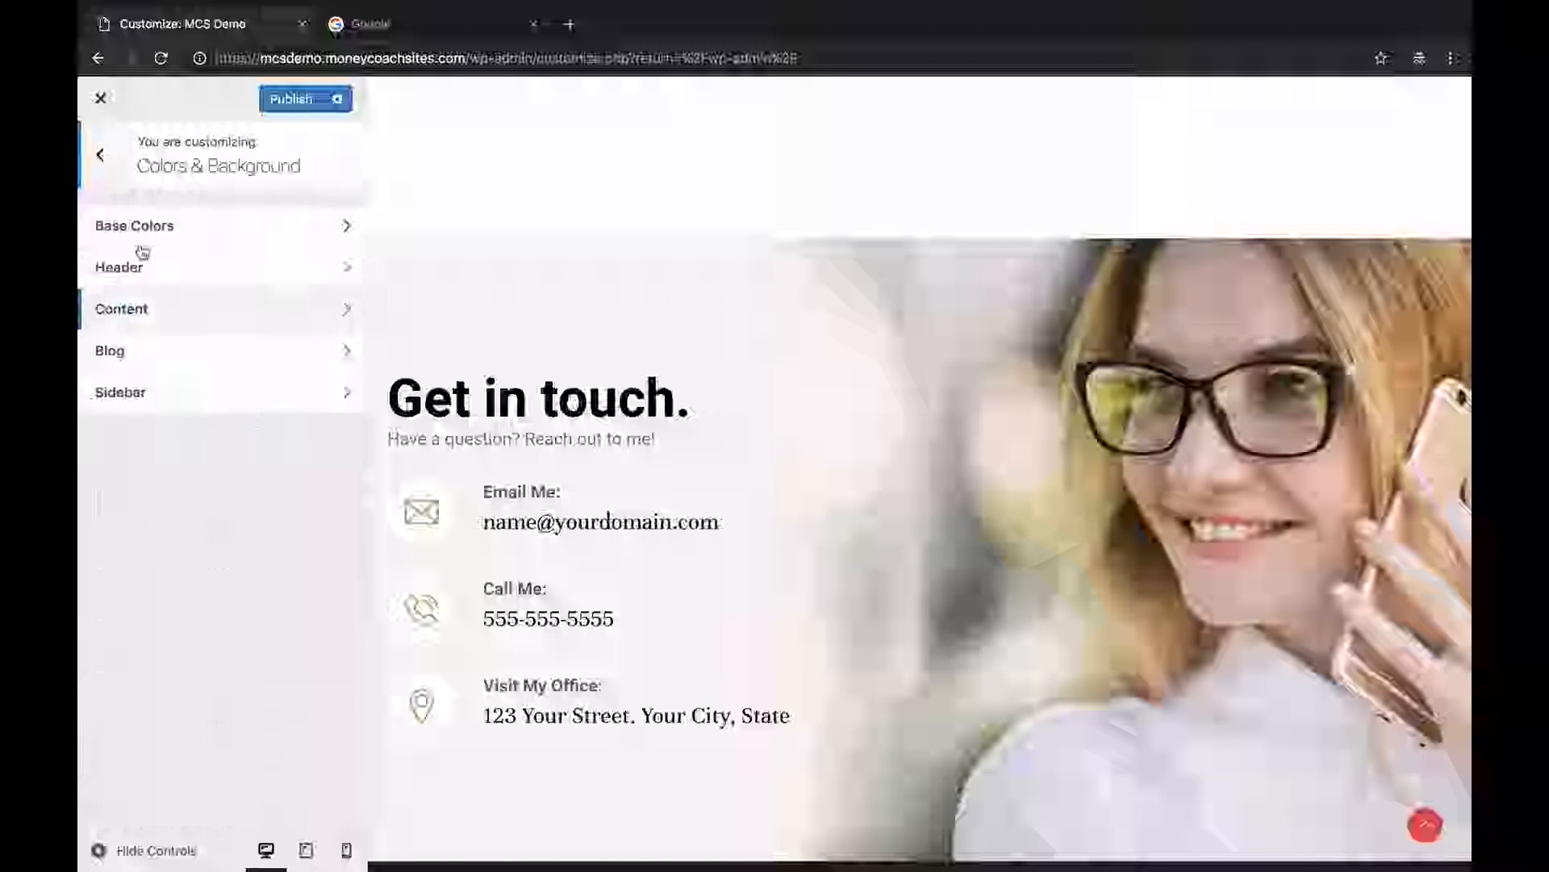
click(148, 359)
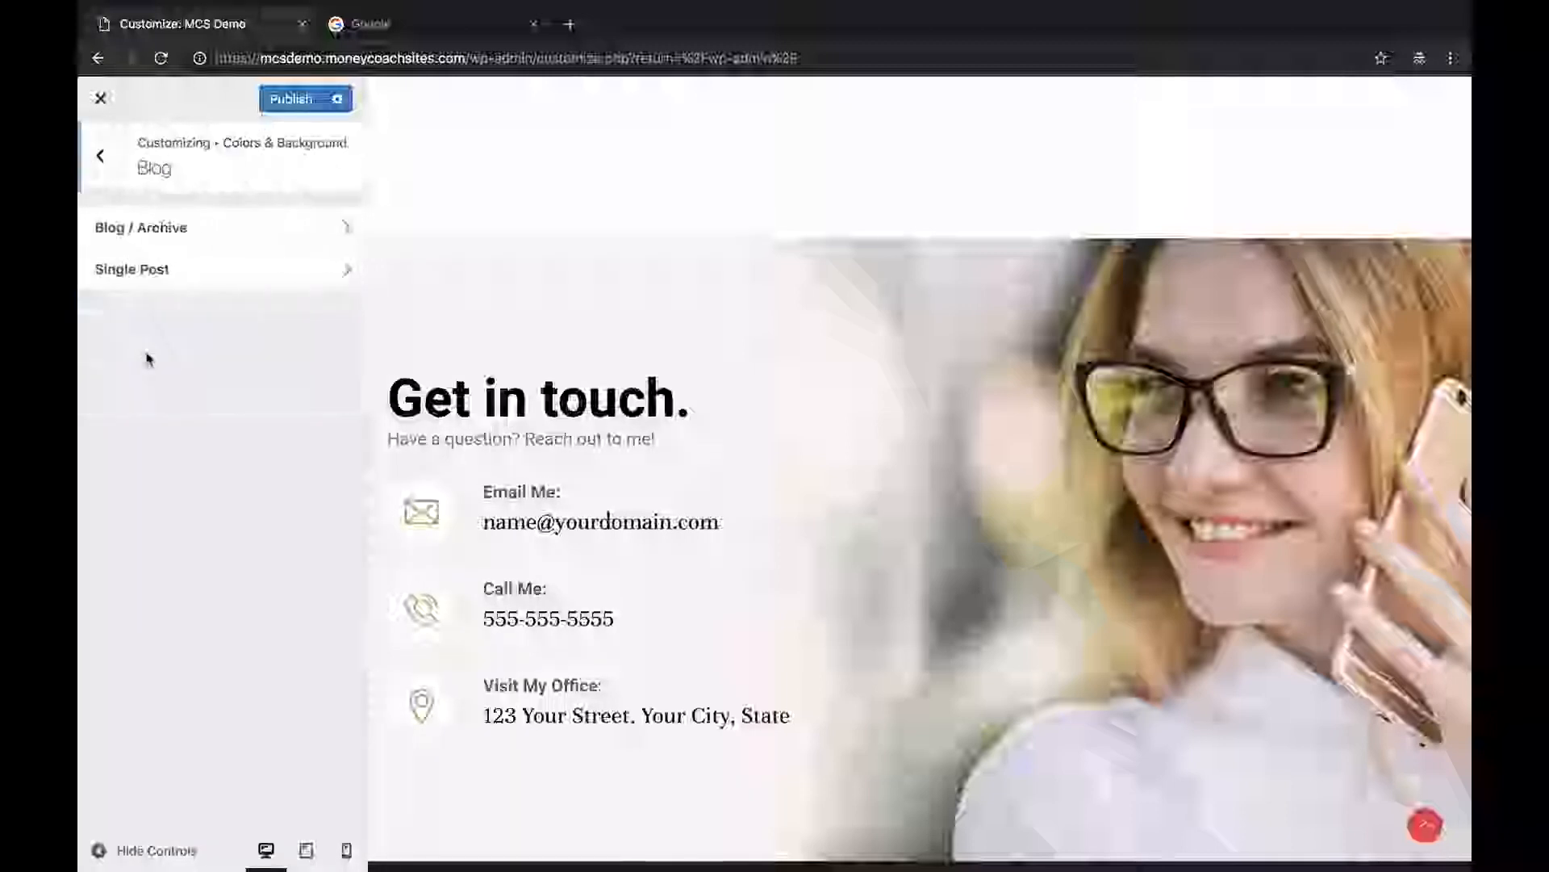
click(105, 165)
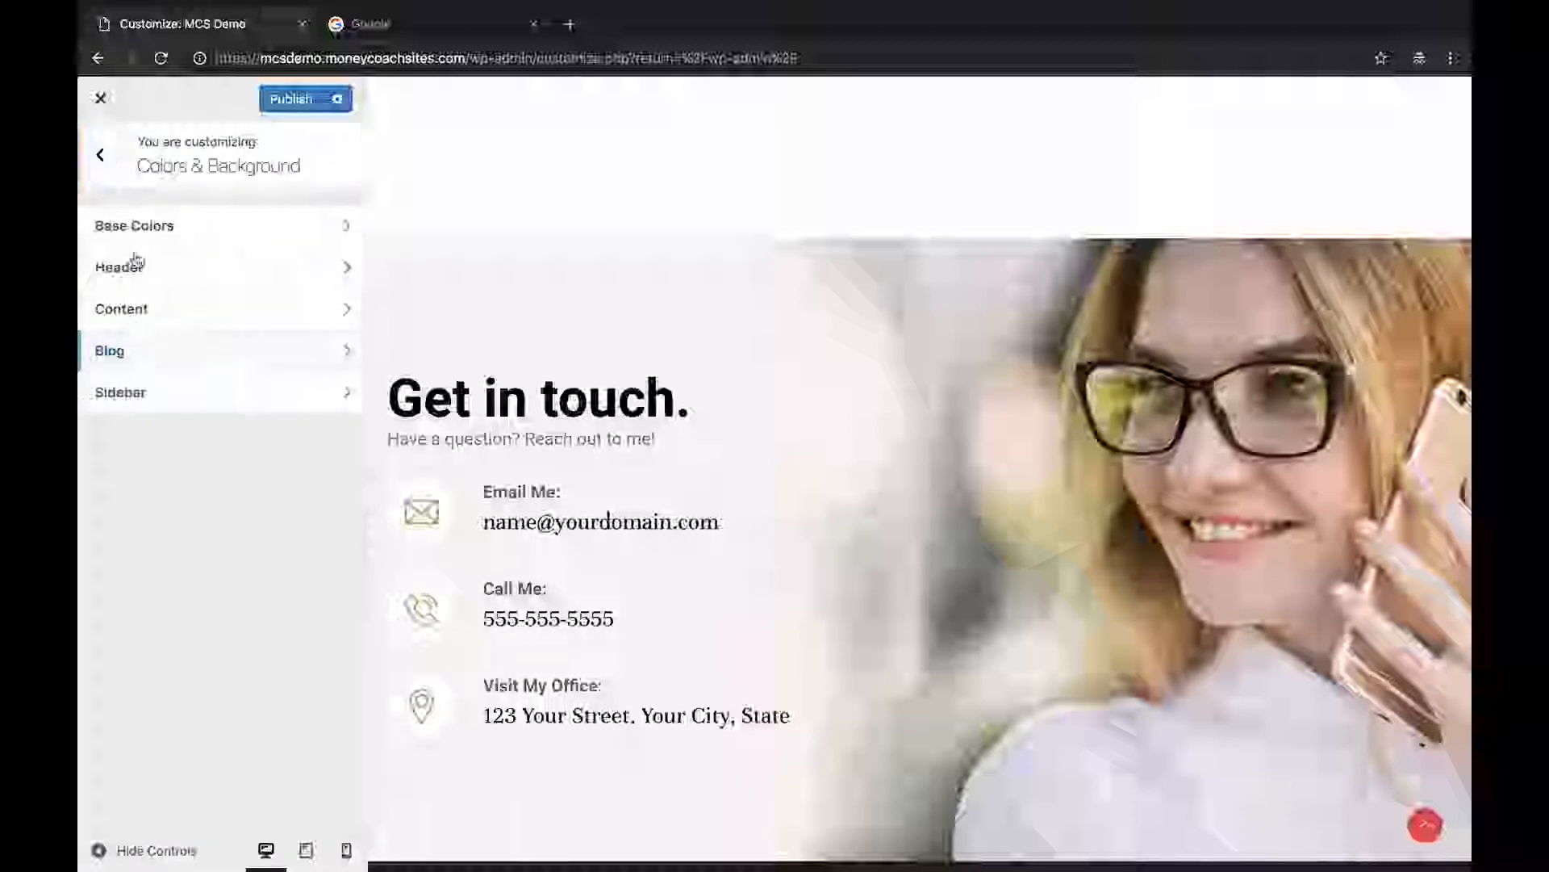
click(109, 173)
Open the Base Typography settings and browse the body font family choices without changing the font.
click(190, 390)
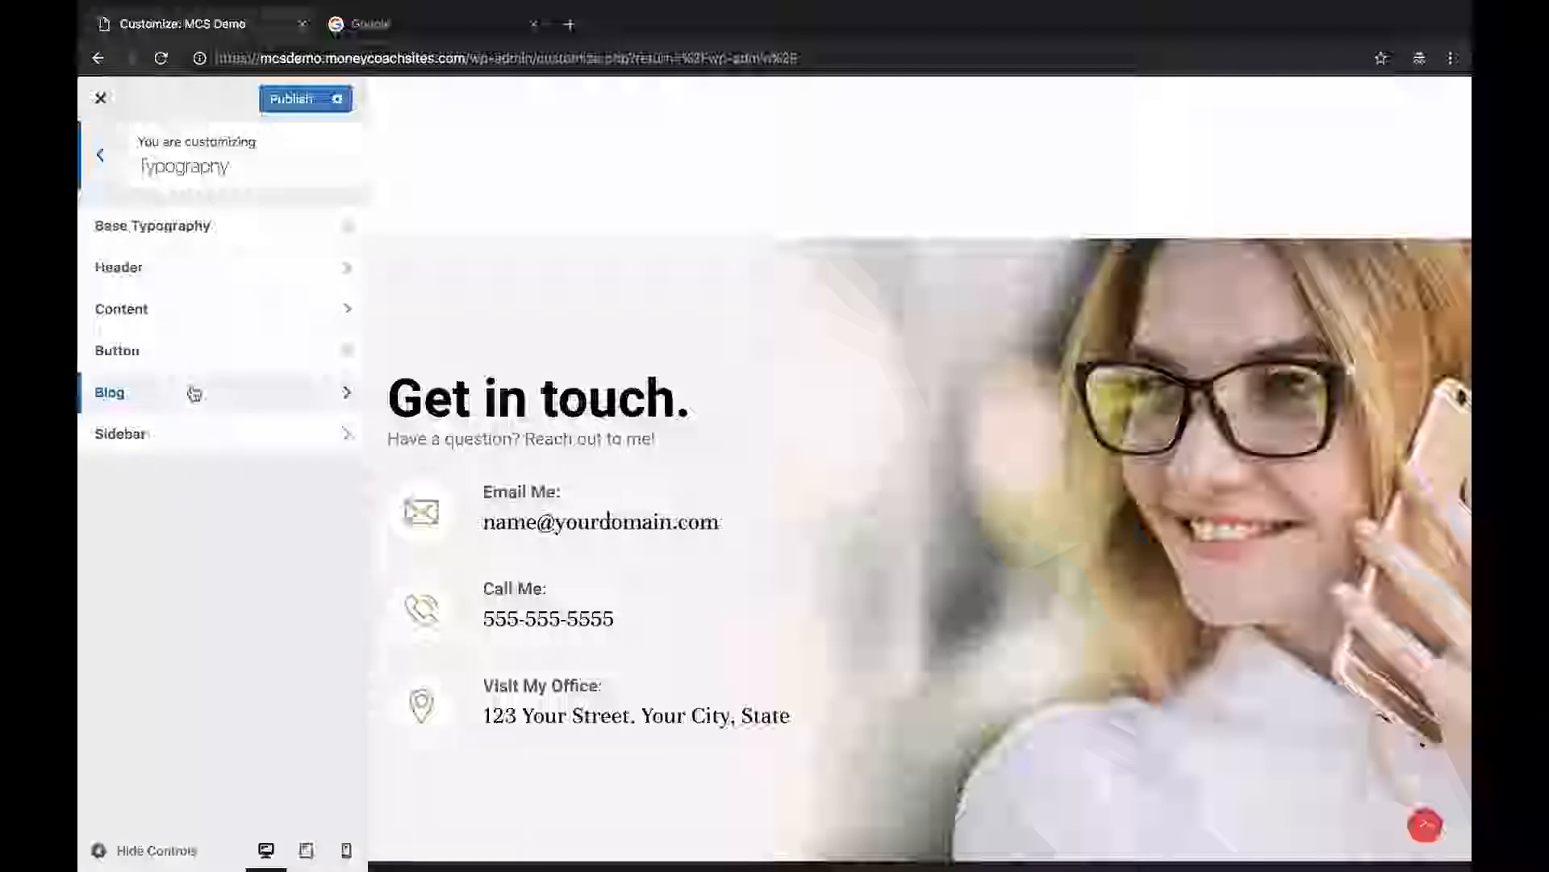
click(267, 223)
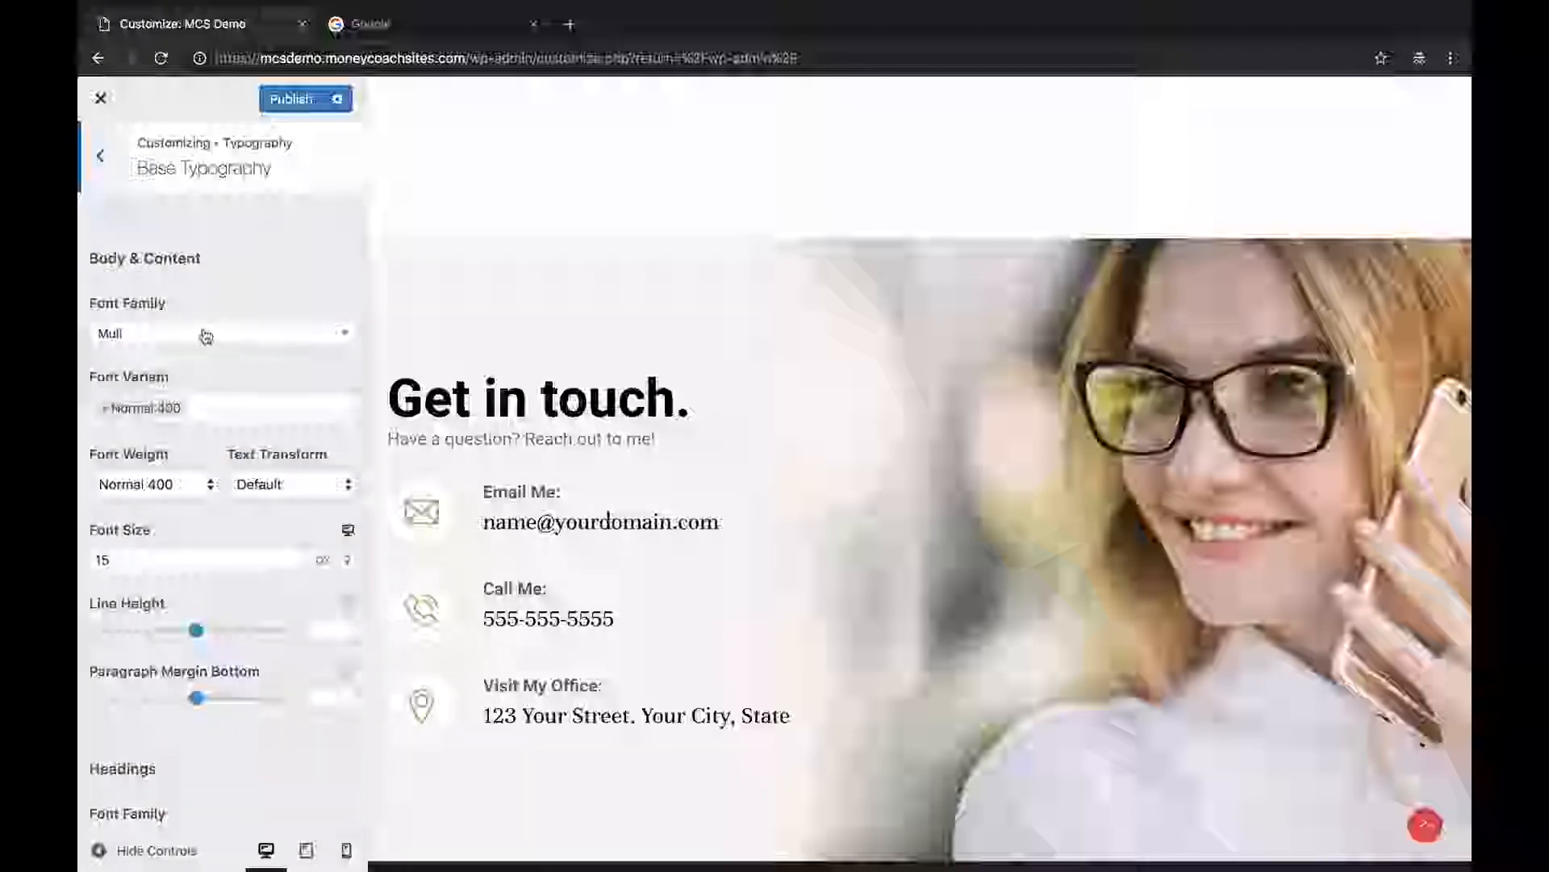
click(259, 347)
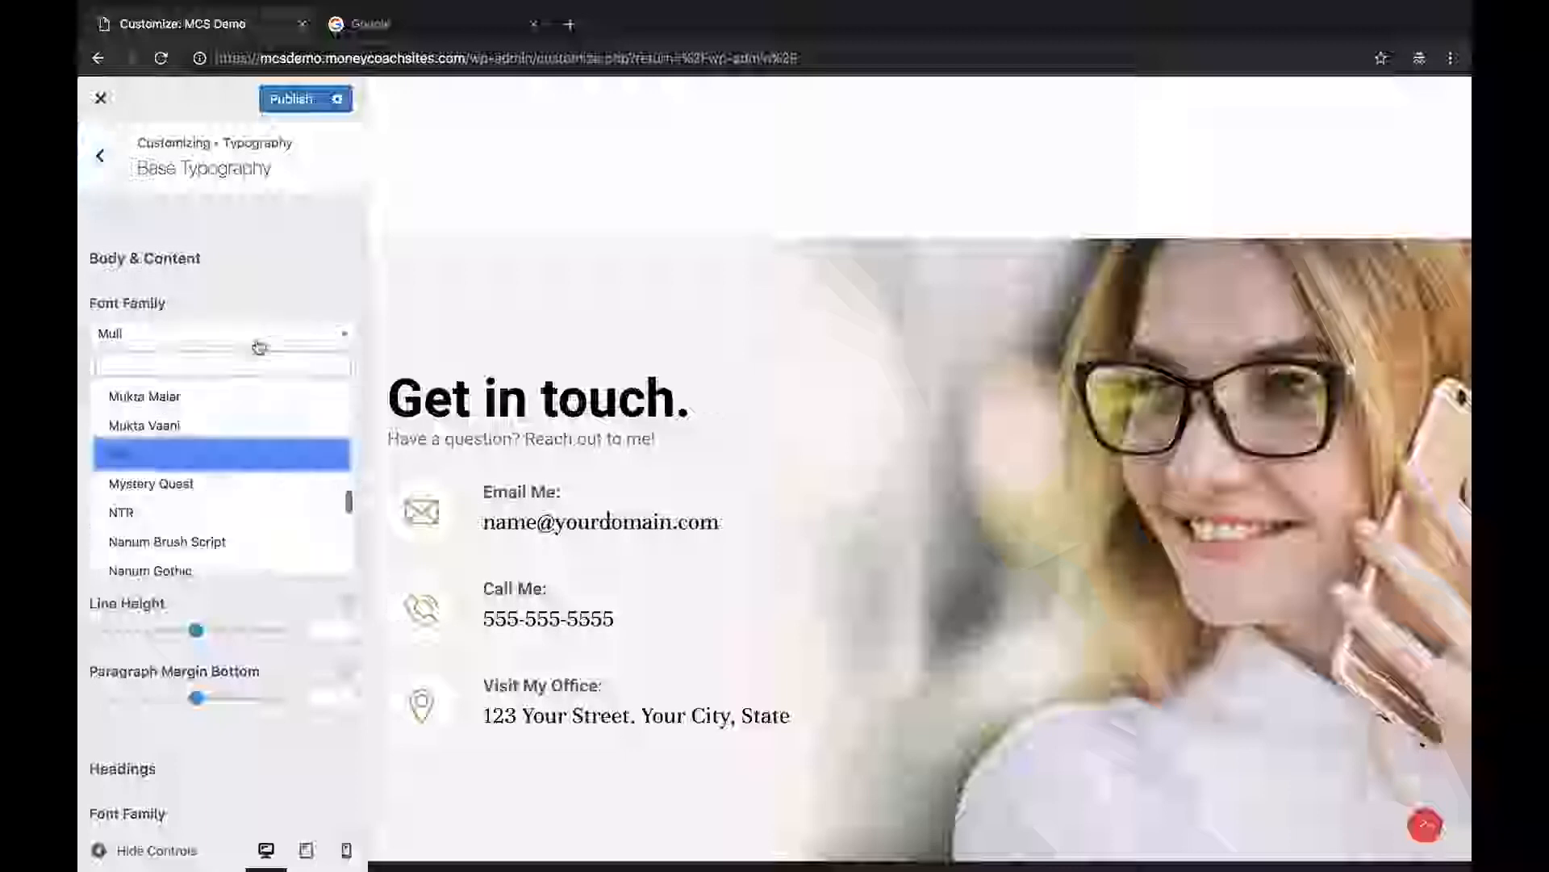
scroll(226, 440, down, 3)
scroll(226, 440, down, 1)
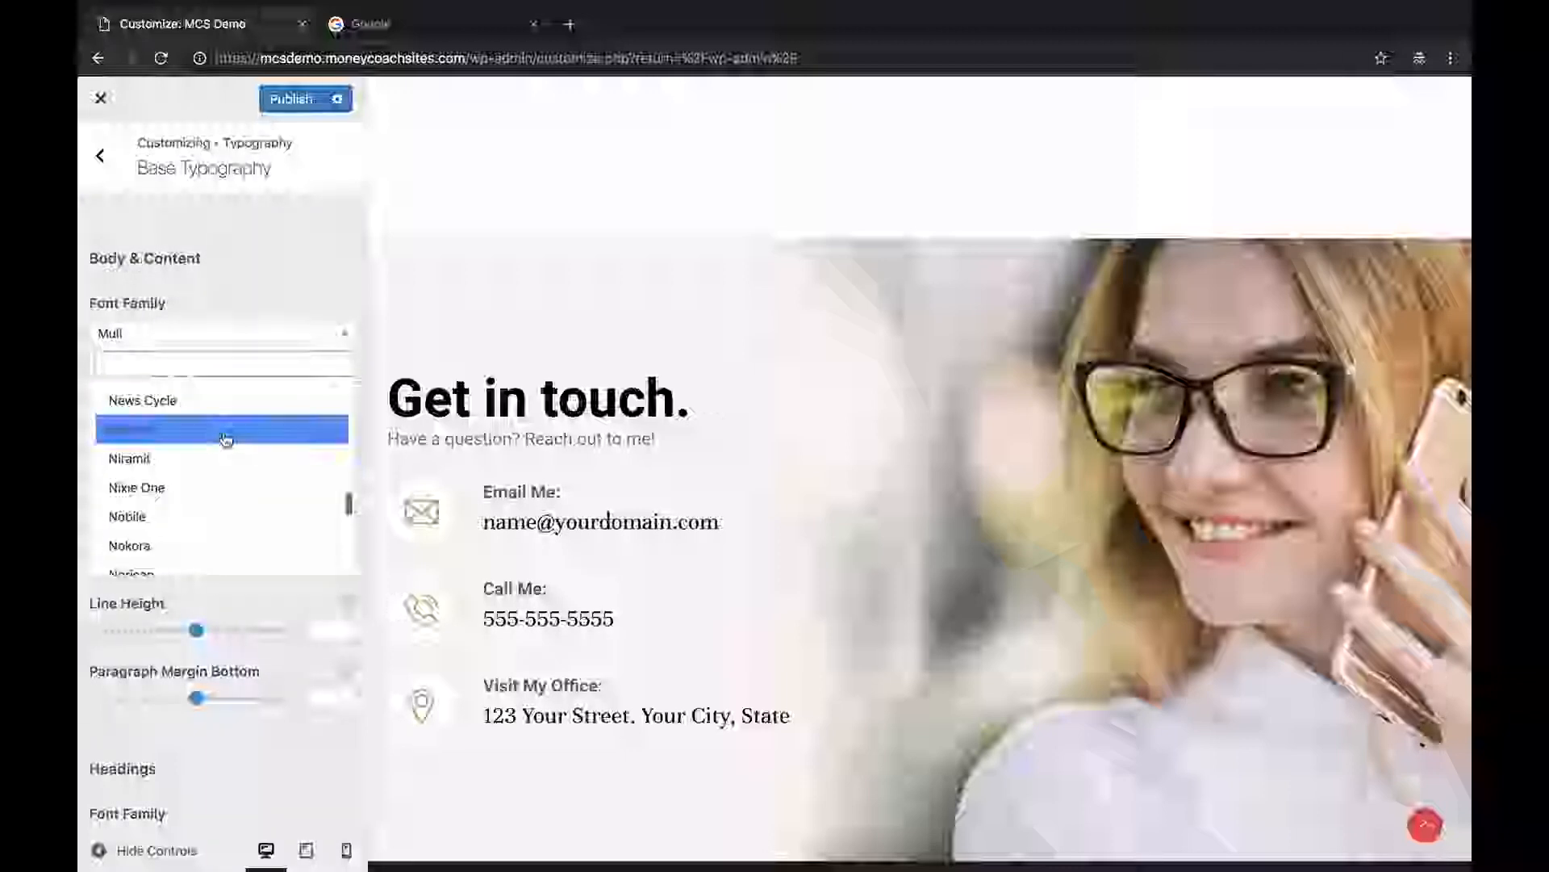
click(278, 292)
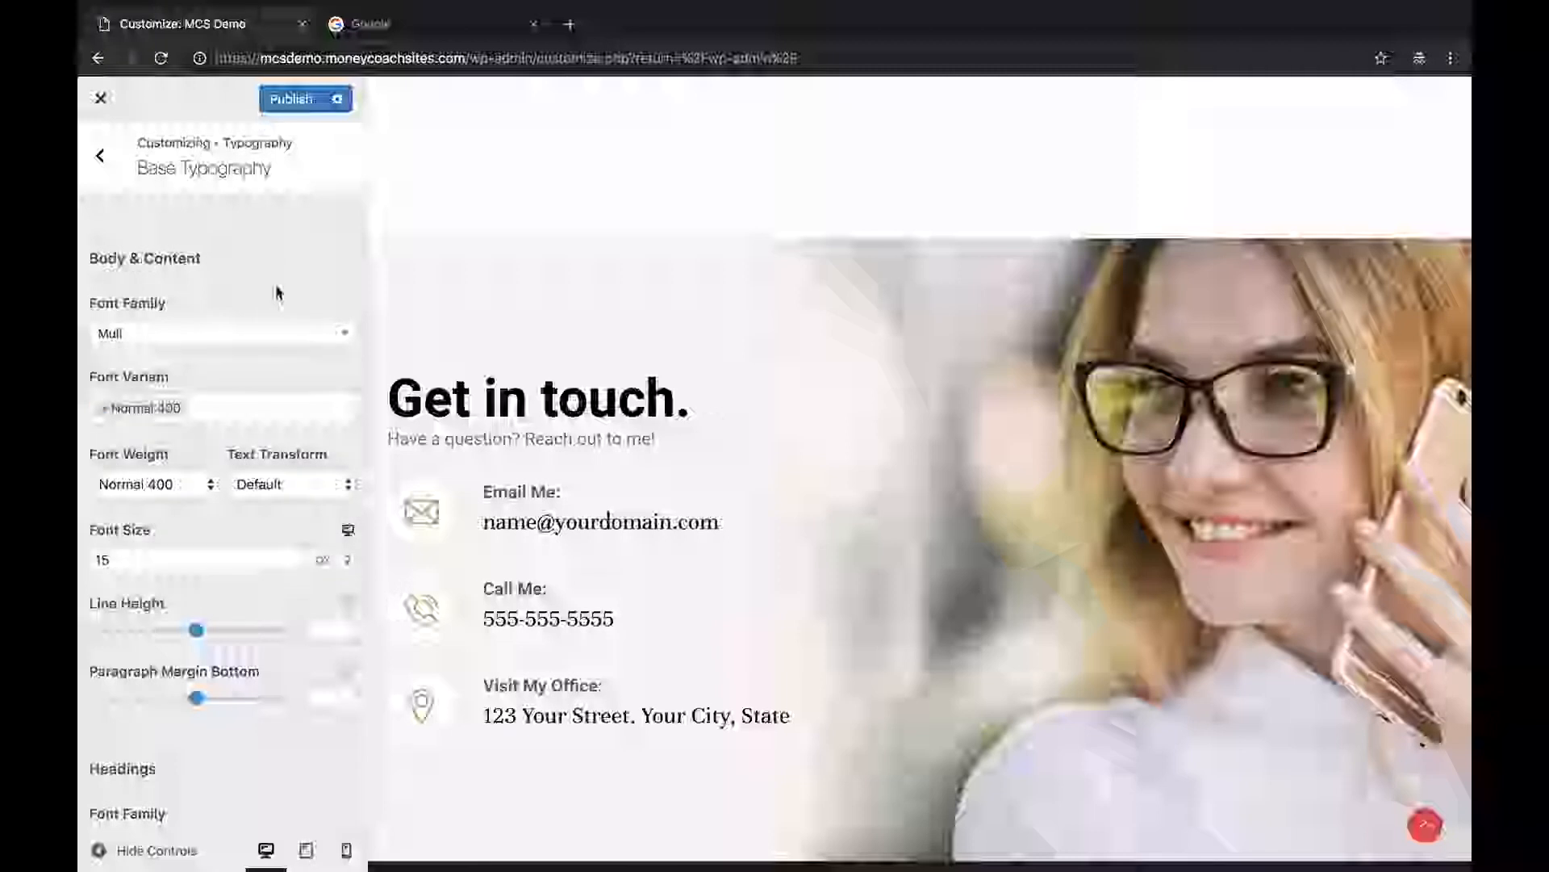
Examine the body and heading font settings alongside the page preview, and return to the Typography options.
scroll(278, 292, down, 1)
scroll(278, 292, down, 1)
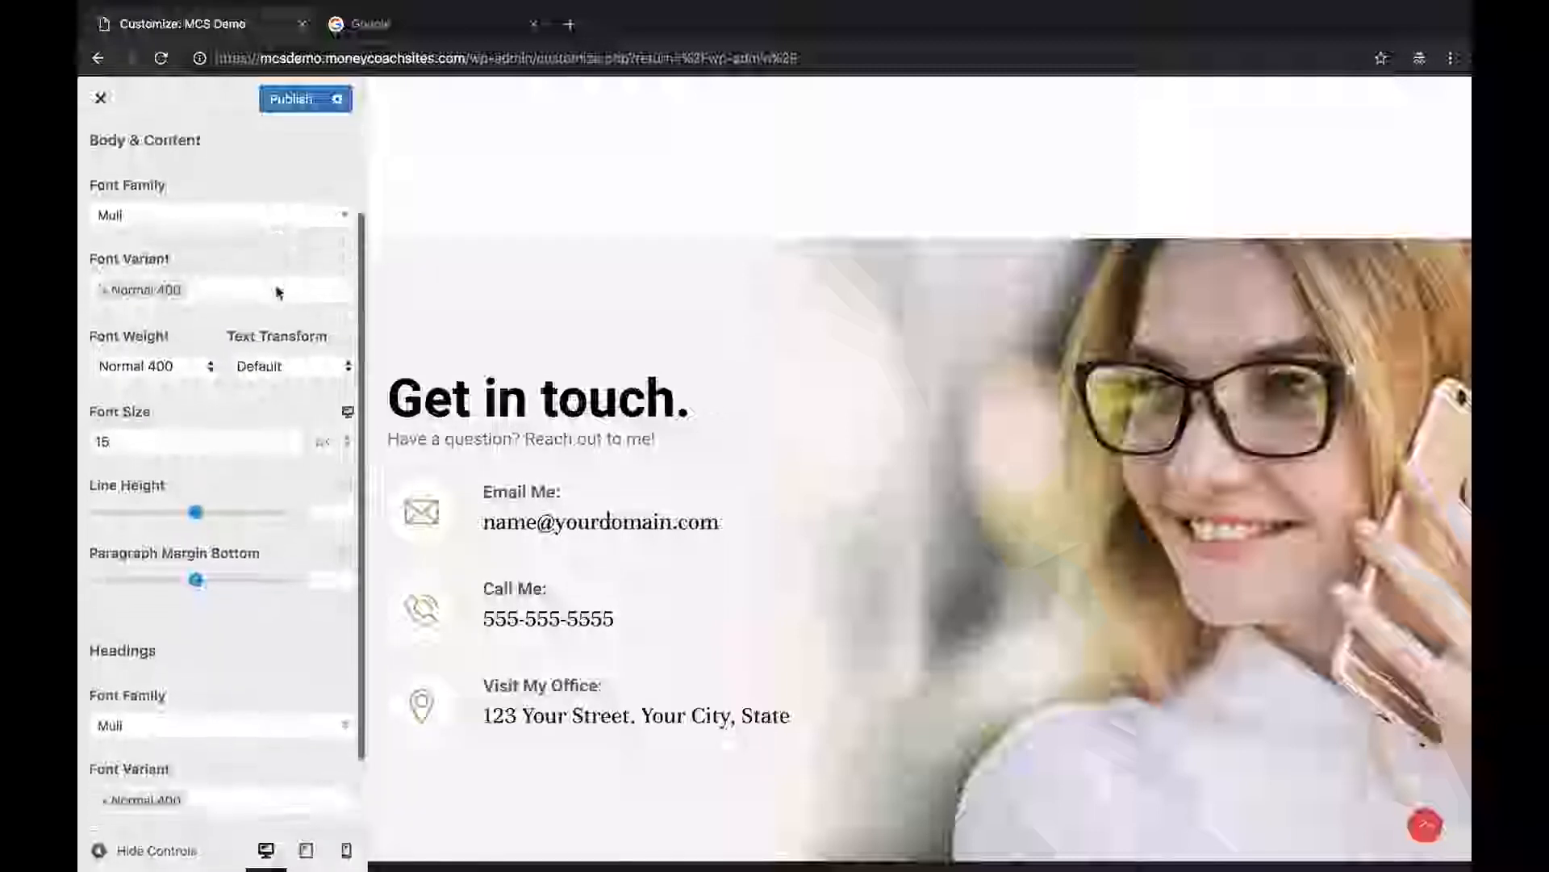
scroll(277, 292, down, 1)
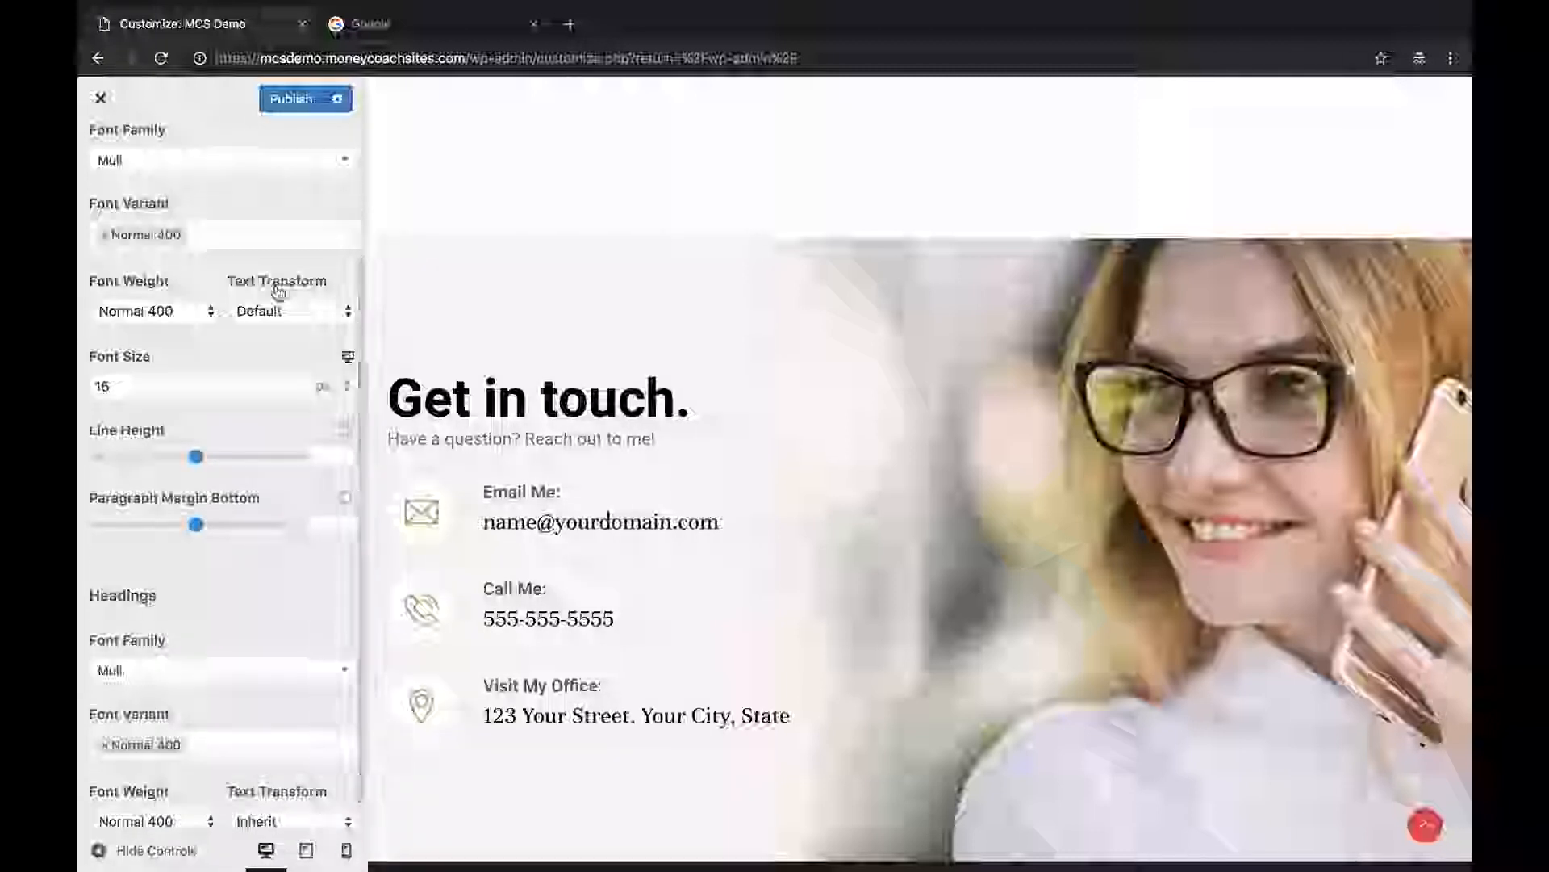
scroll(277, 292, down, 1)
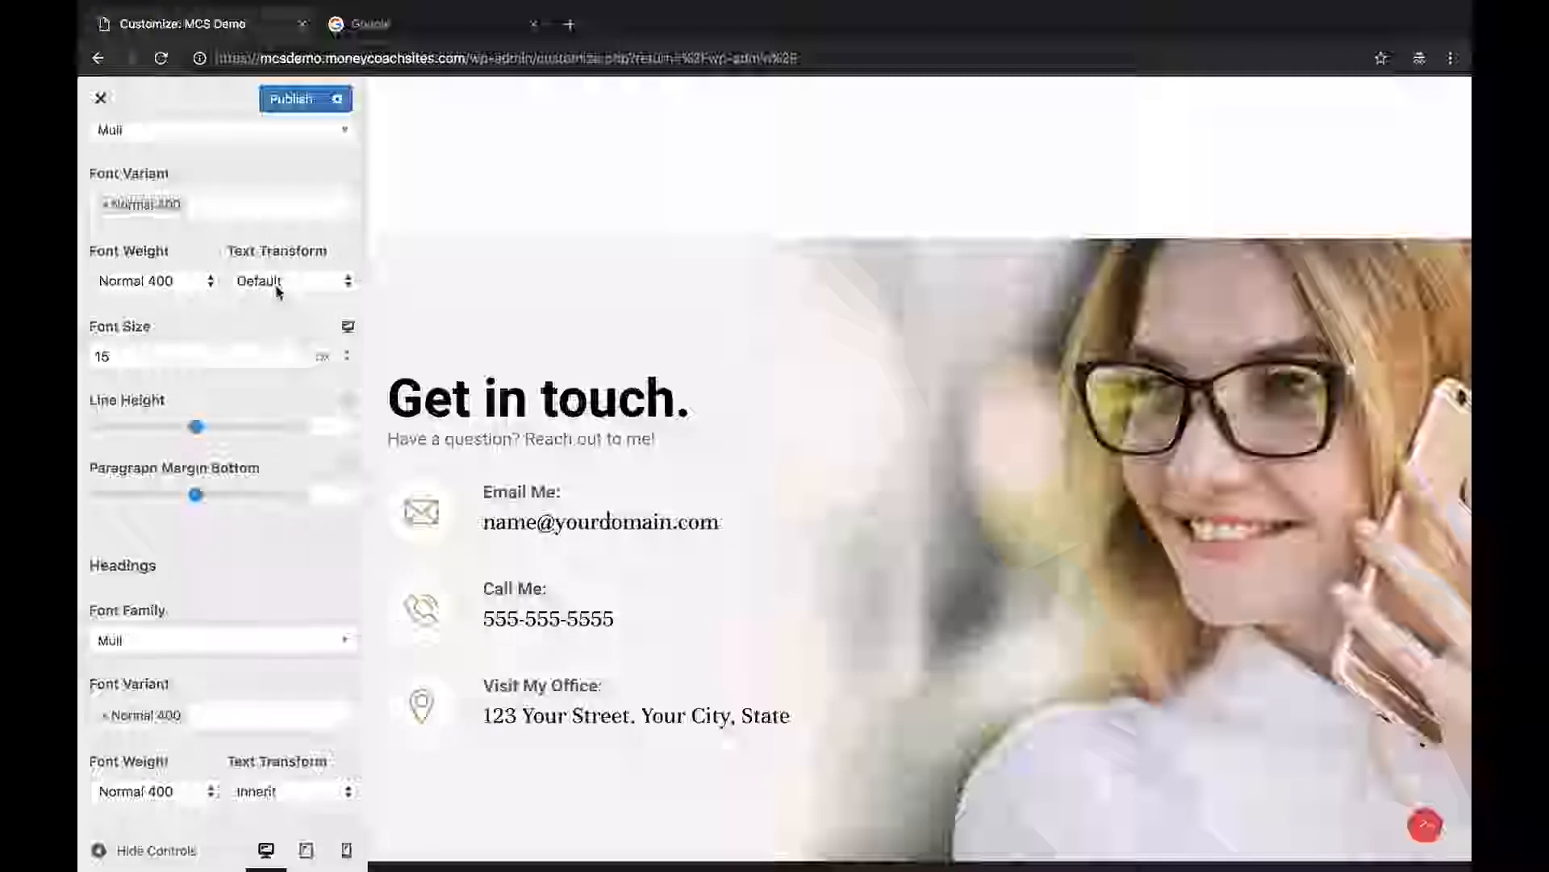
scroll(554, 284, up, 15)
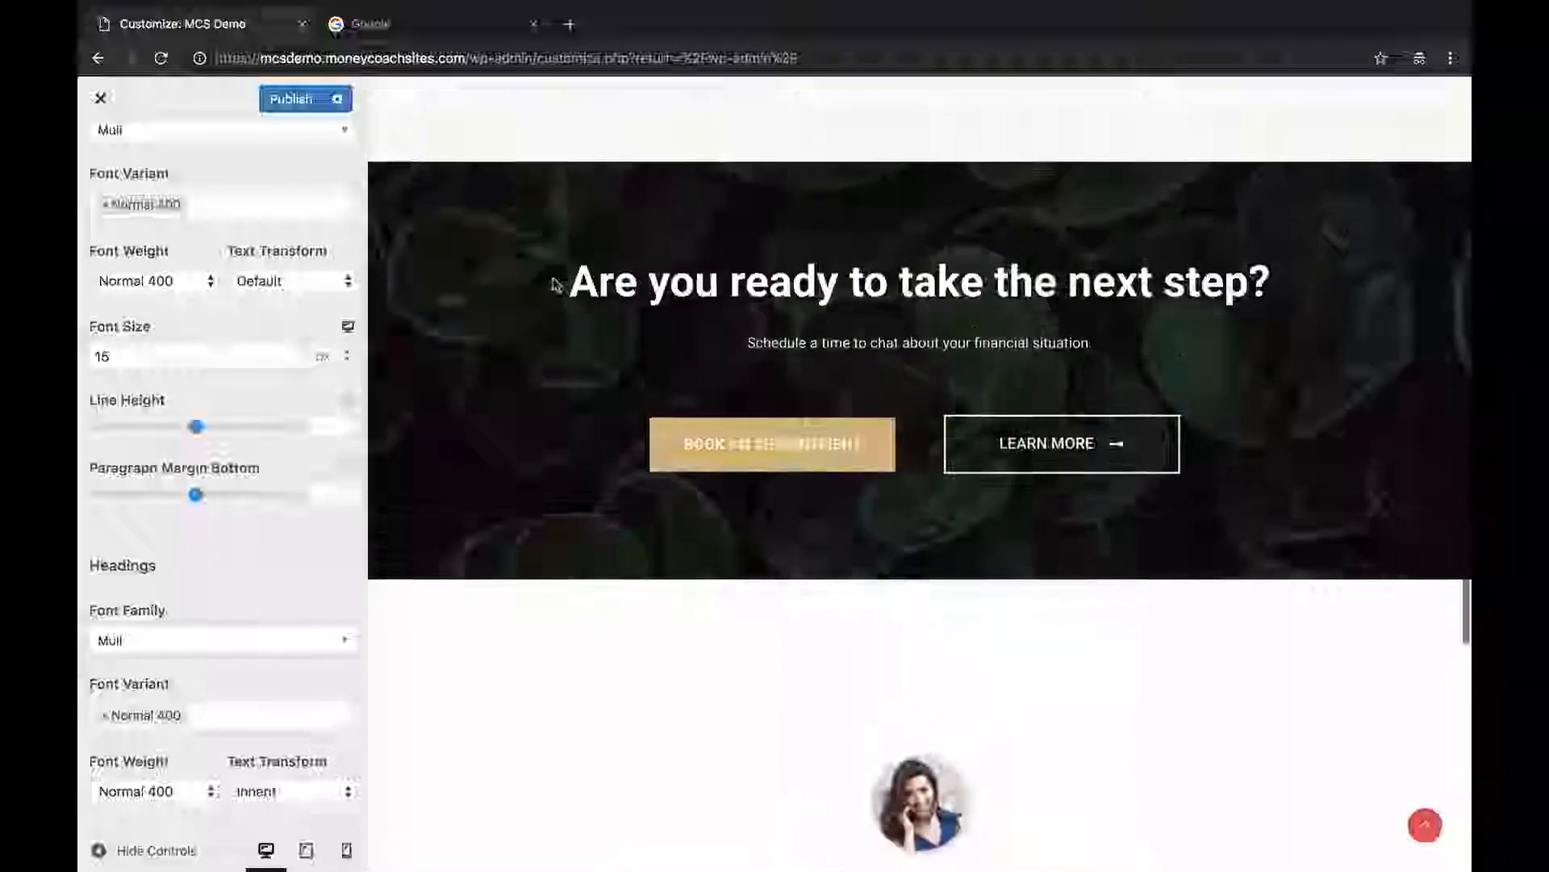
scroll(553, 284, up, 3)
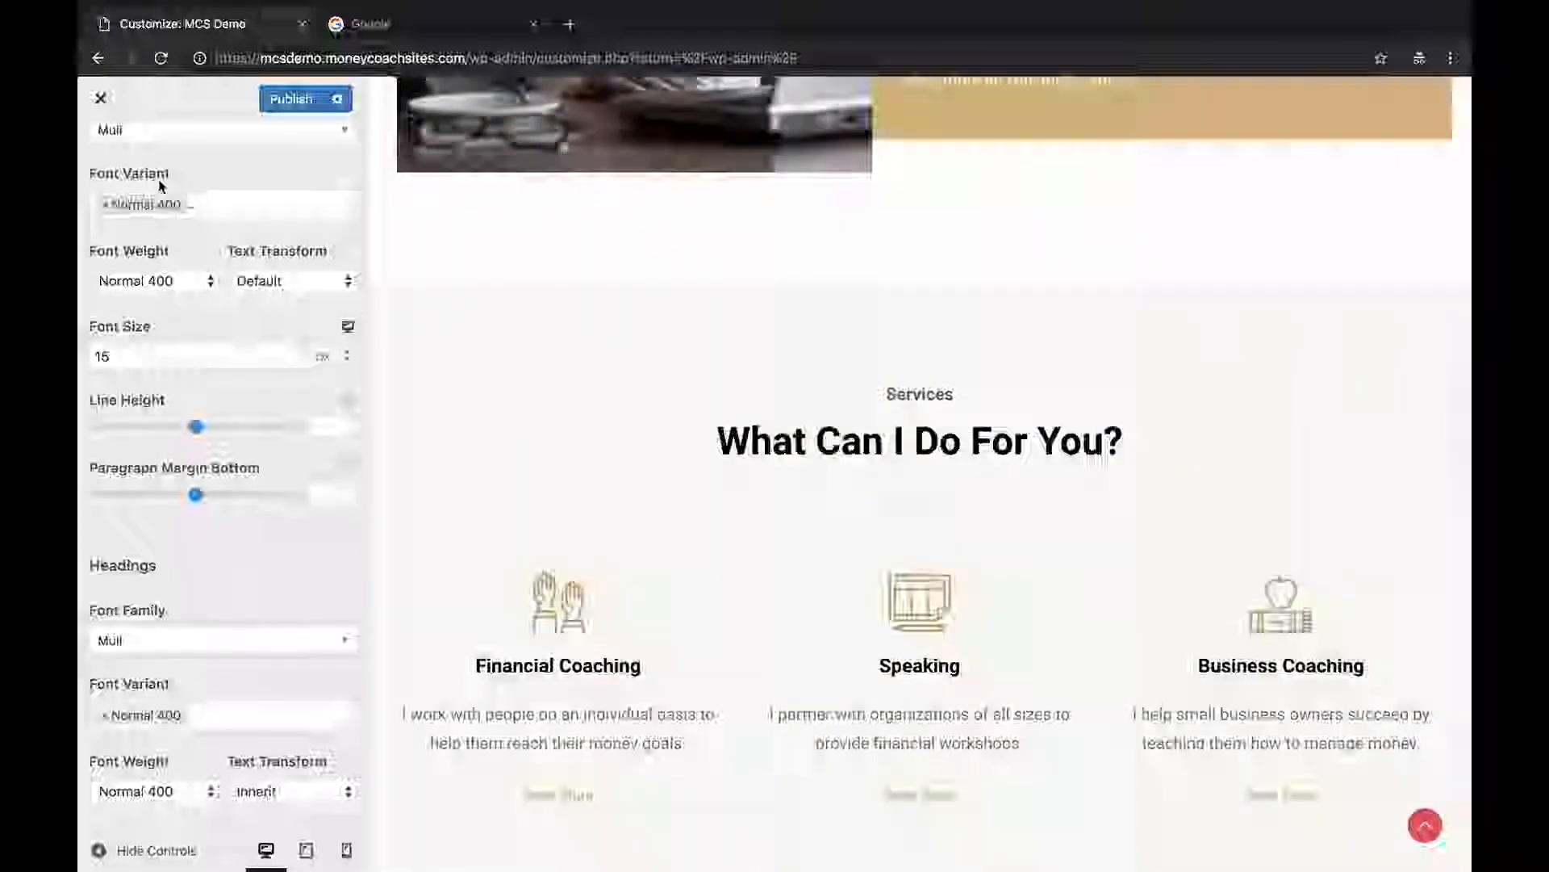
scroll(111, 129, up, 3)
click(101, 154)
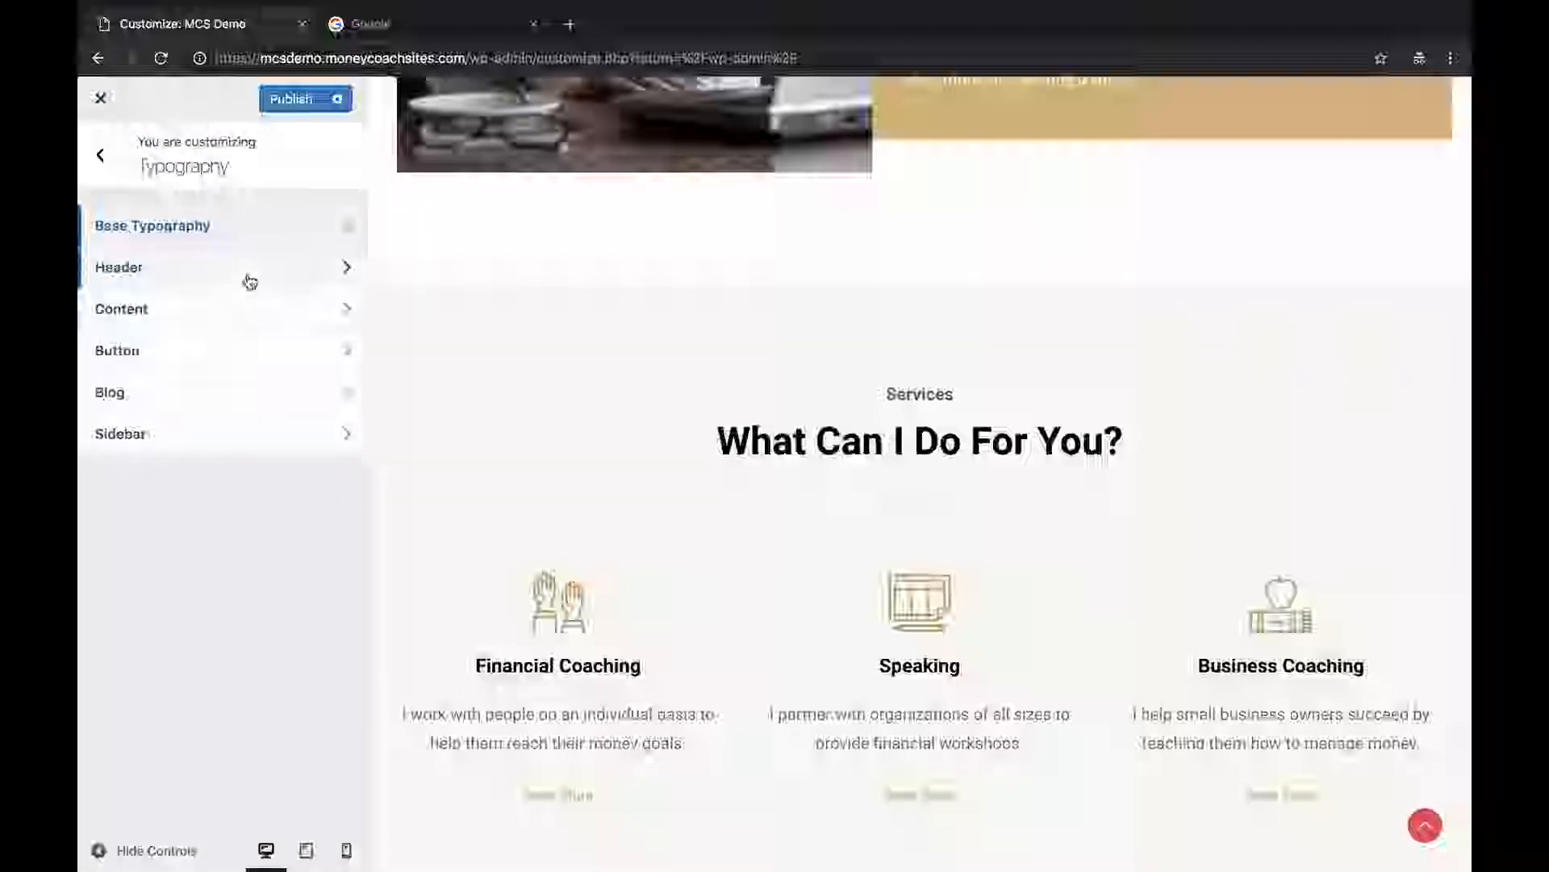
Examine the Primary Header typography settings for menu and submenu, and the navigation menu in the page preview.
click(199, 268)
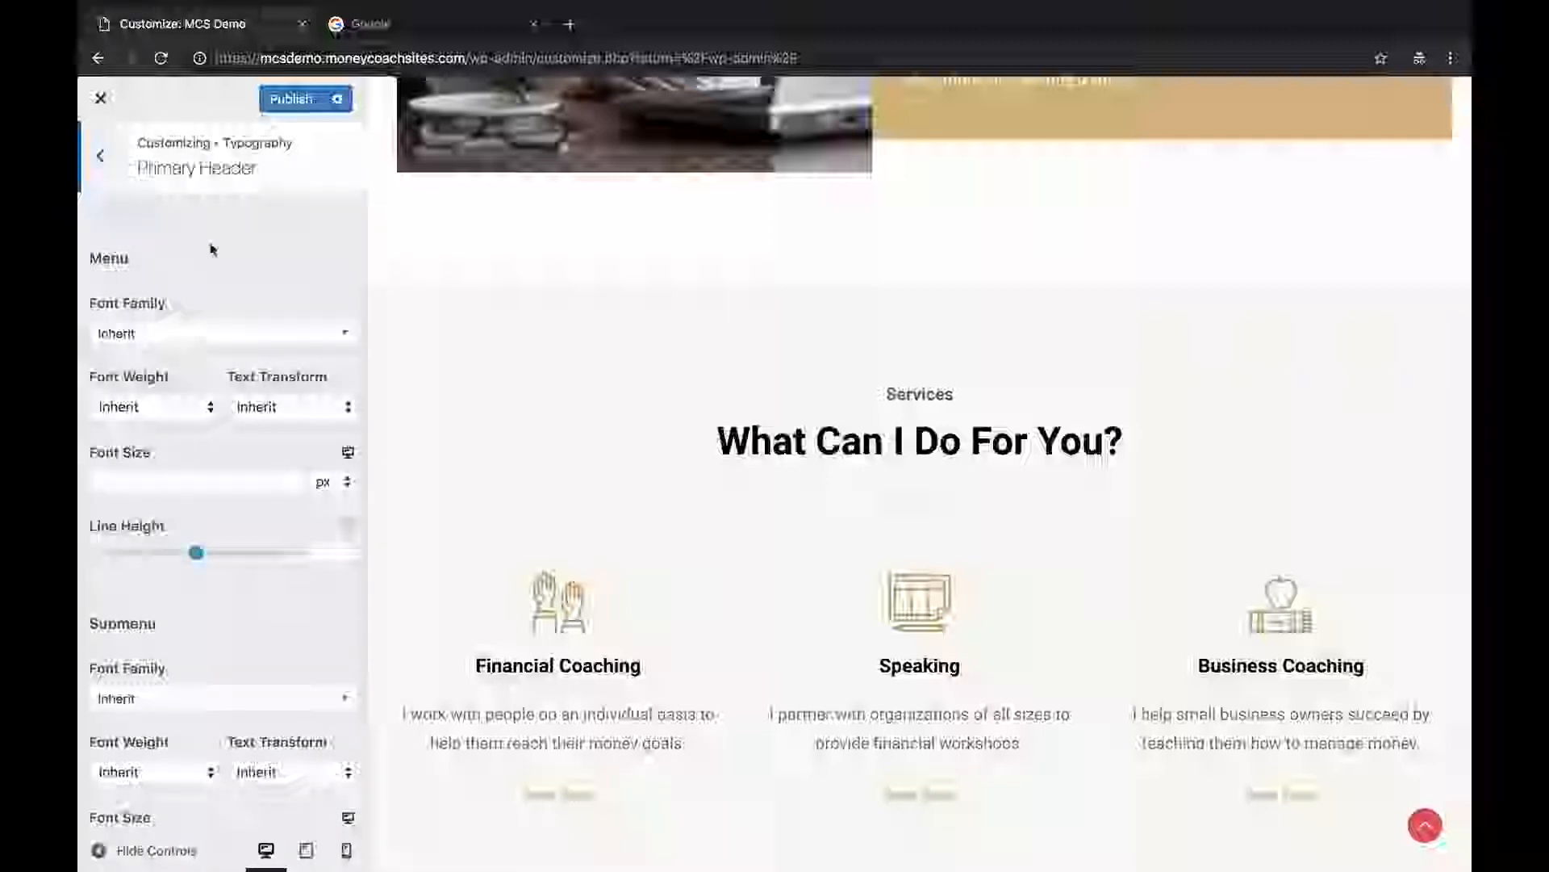
scroll(235, 348, down, 3)
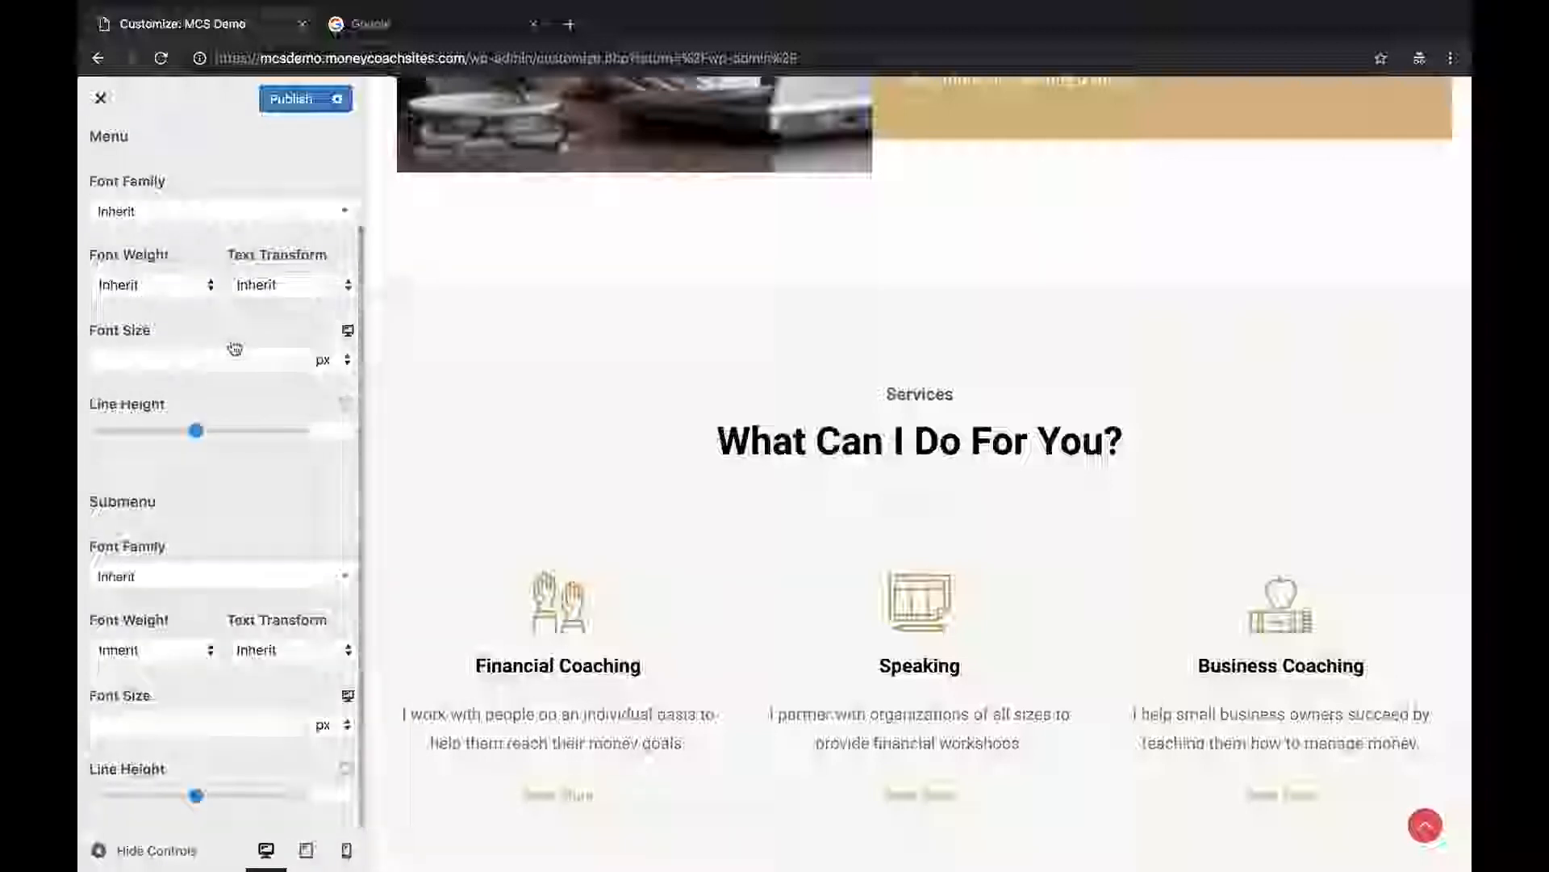
scroll(235, 348, up, 3)
scroll(676, 355, up, 15)
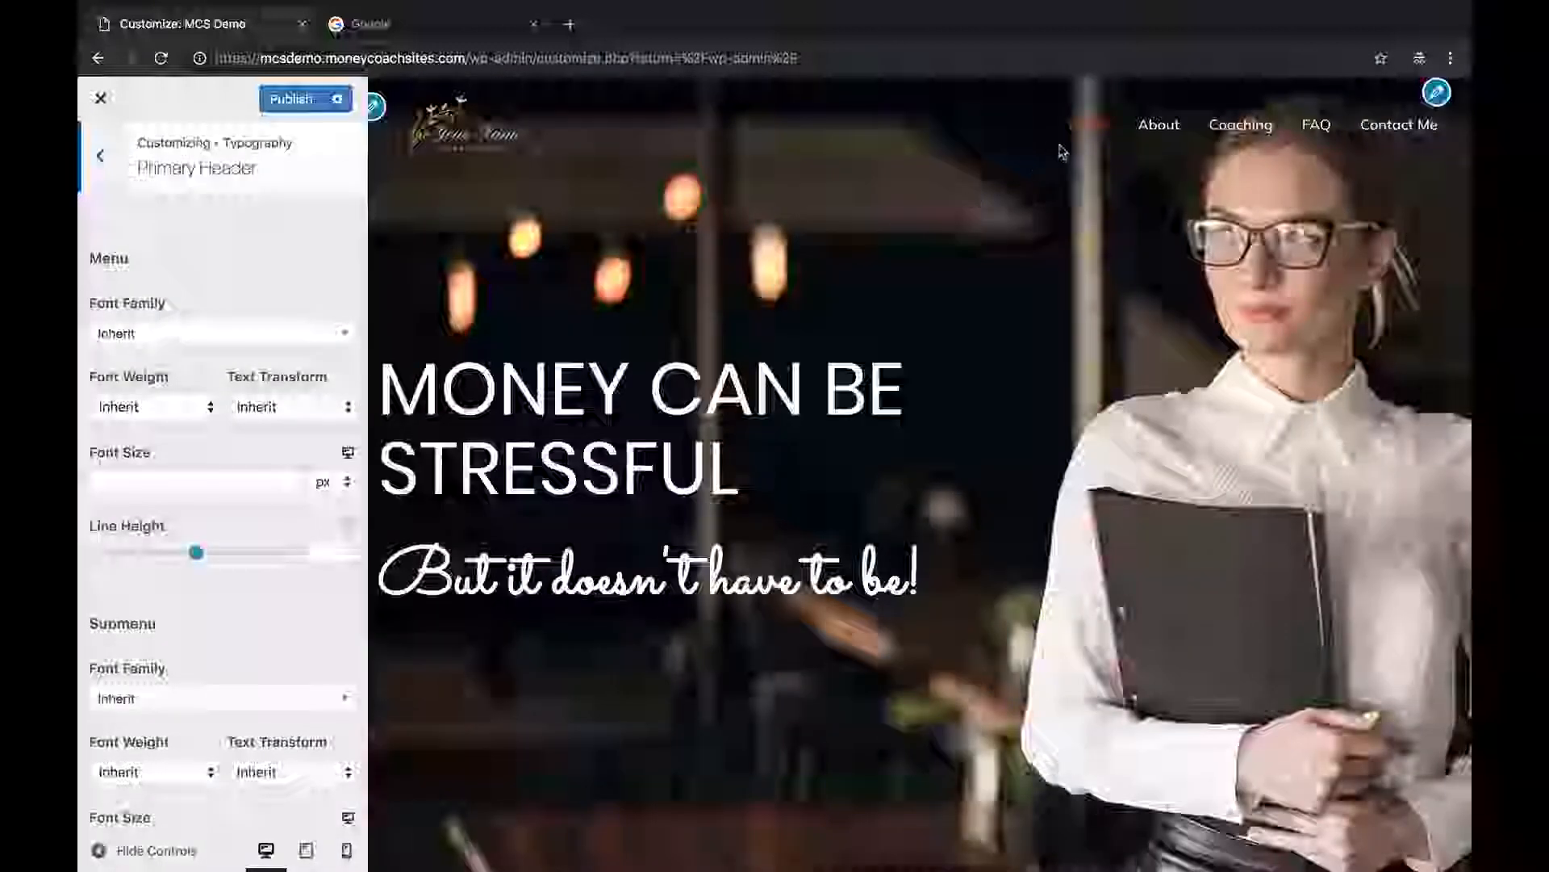
Look over the Content and Button typography settings, and return to the main customization options.
click(100, 157)
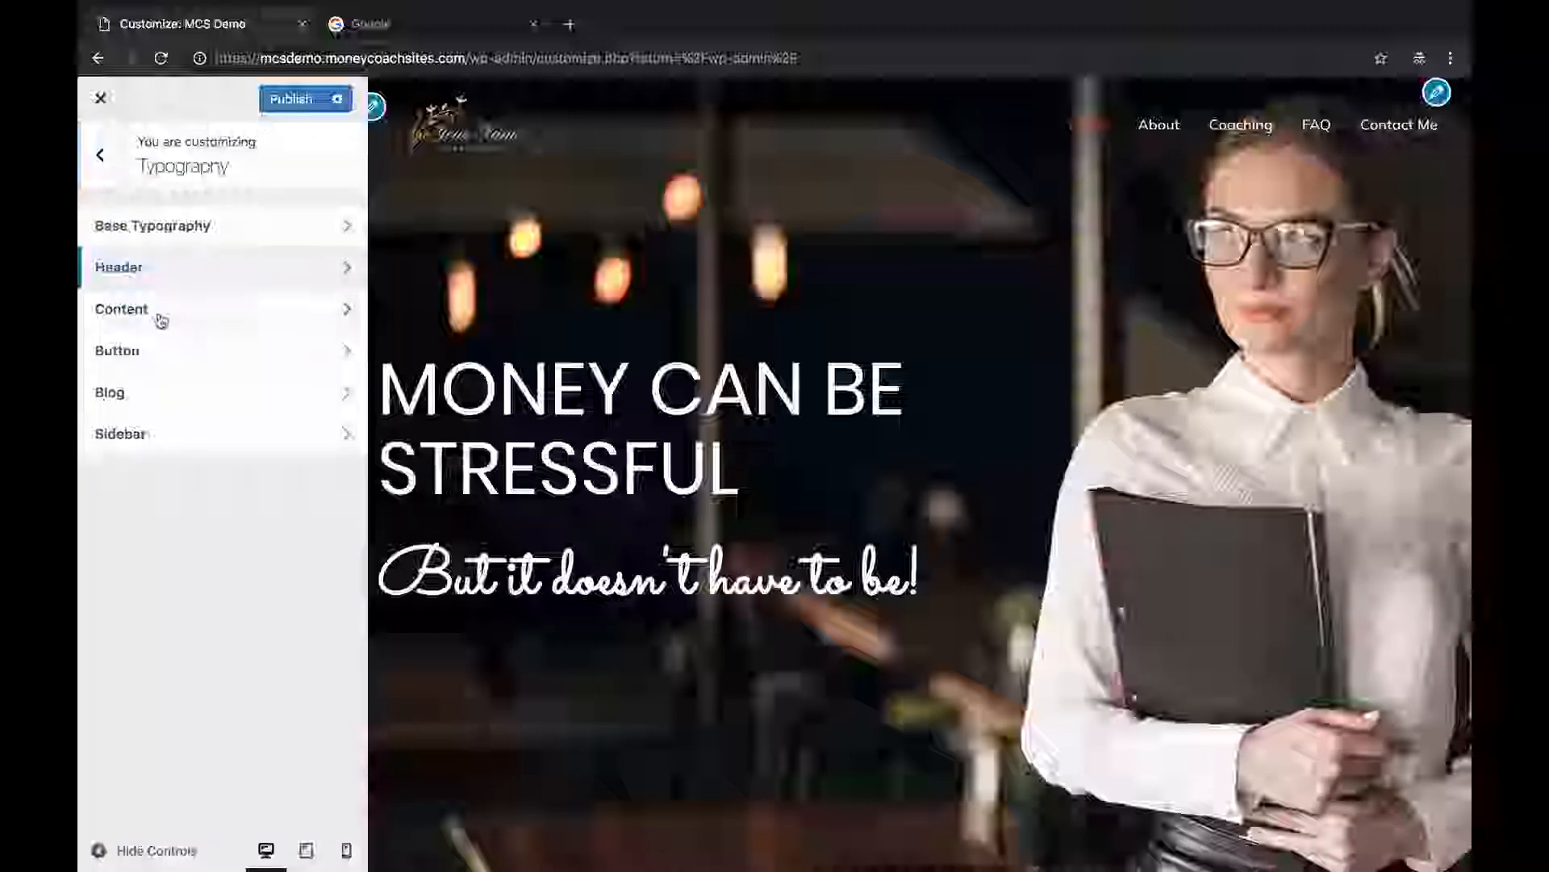
click(165, 322)
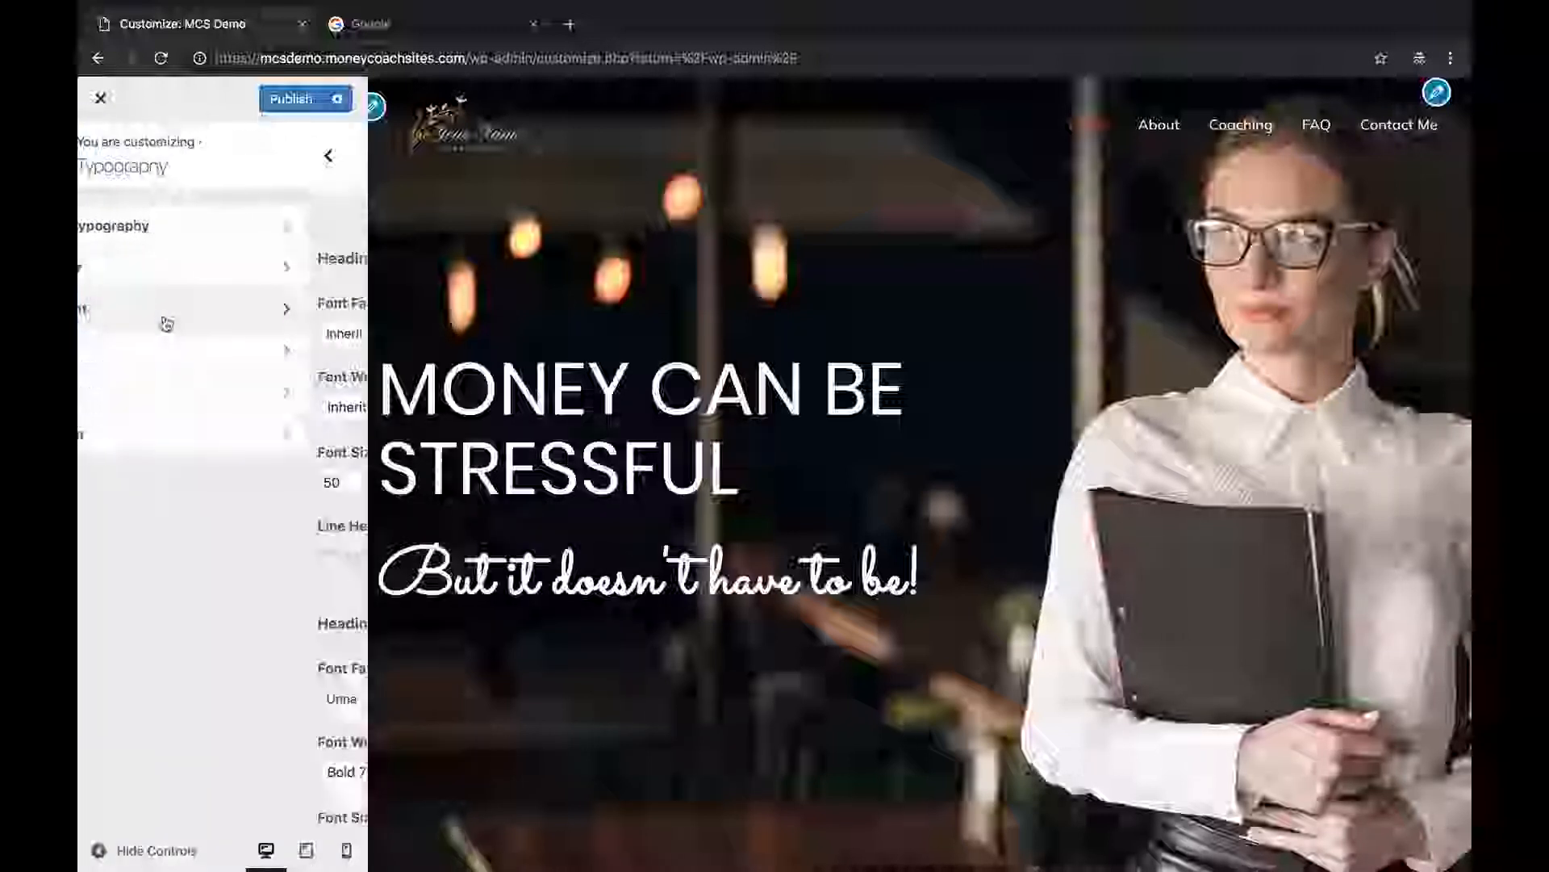
click(100, 181)
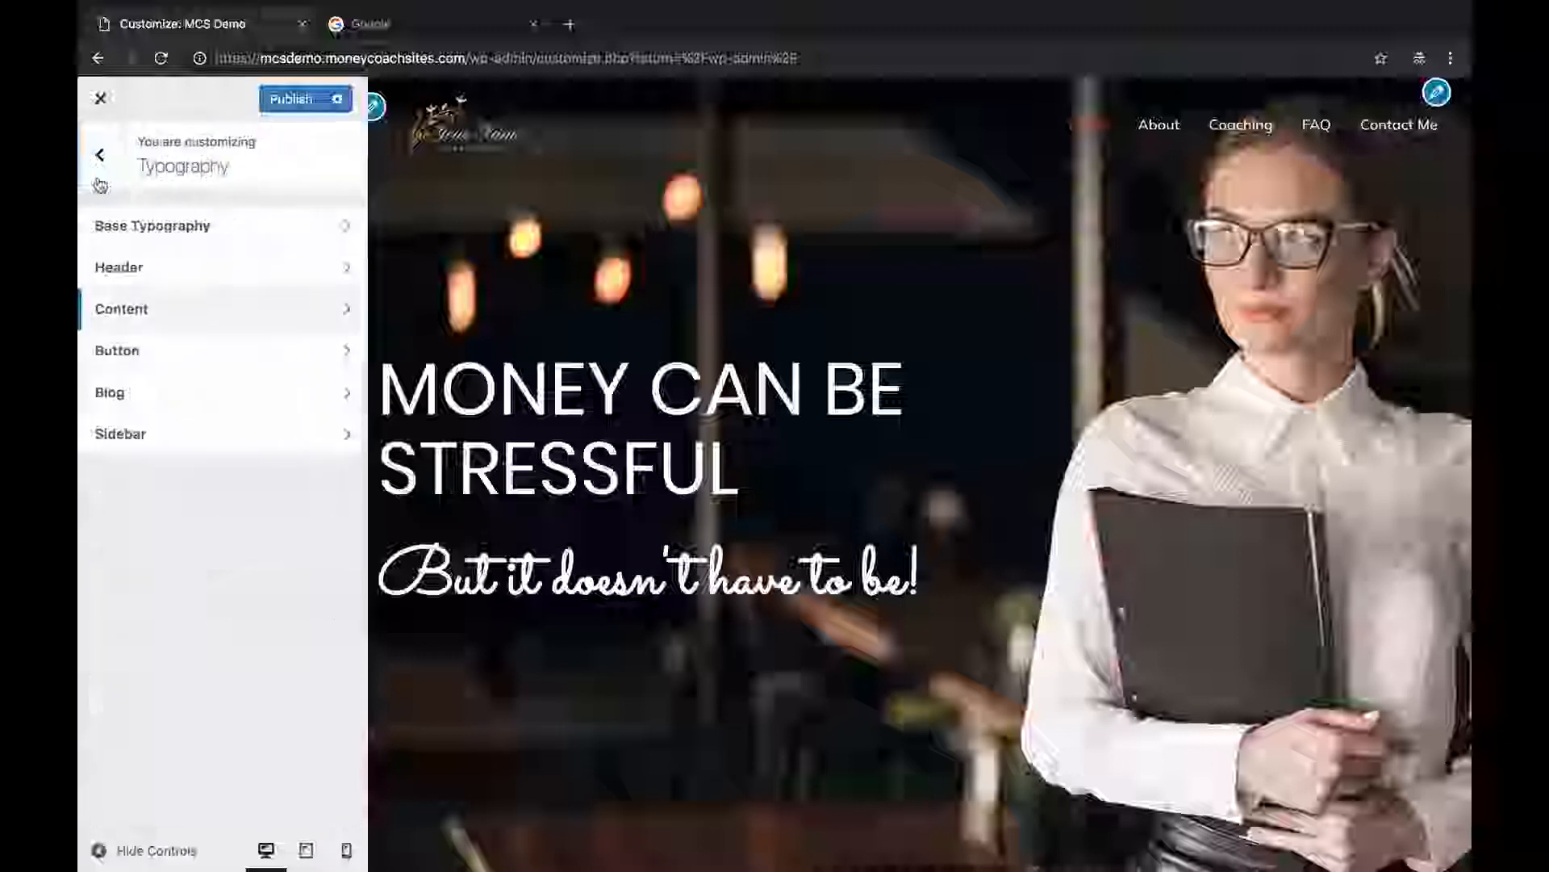
click(180, 354)
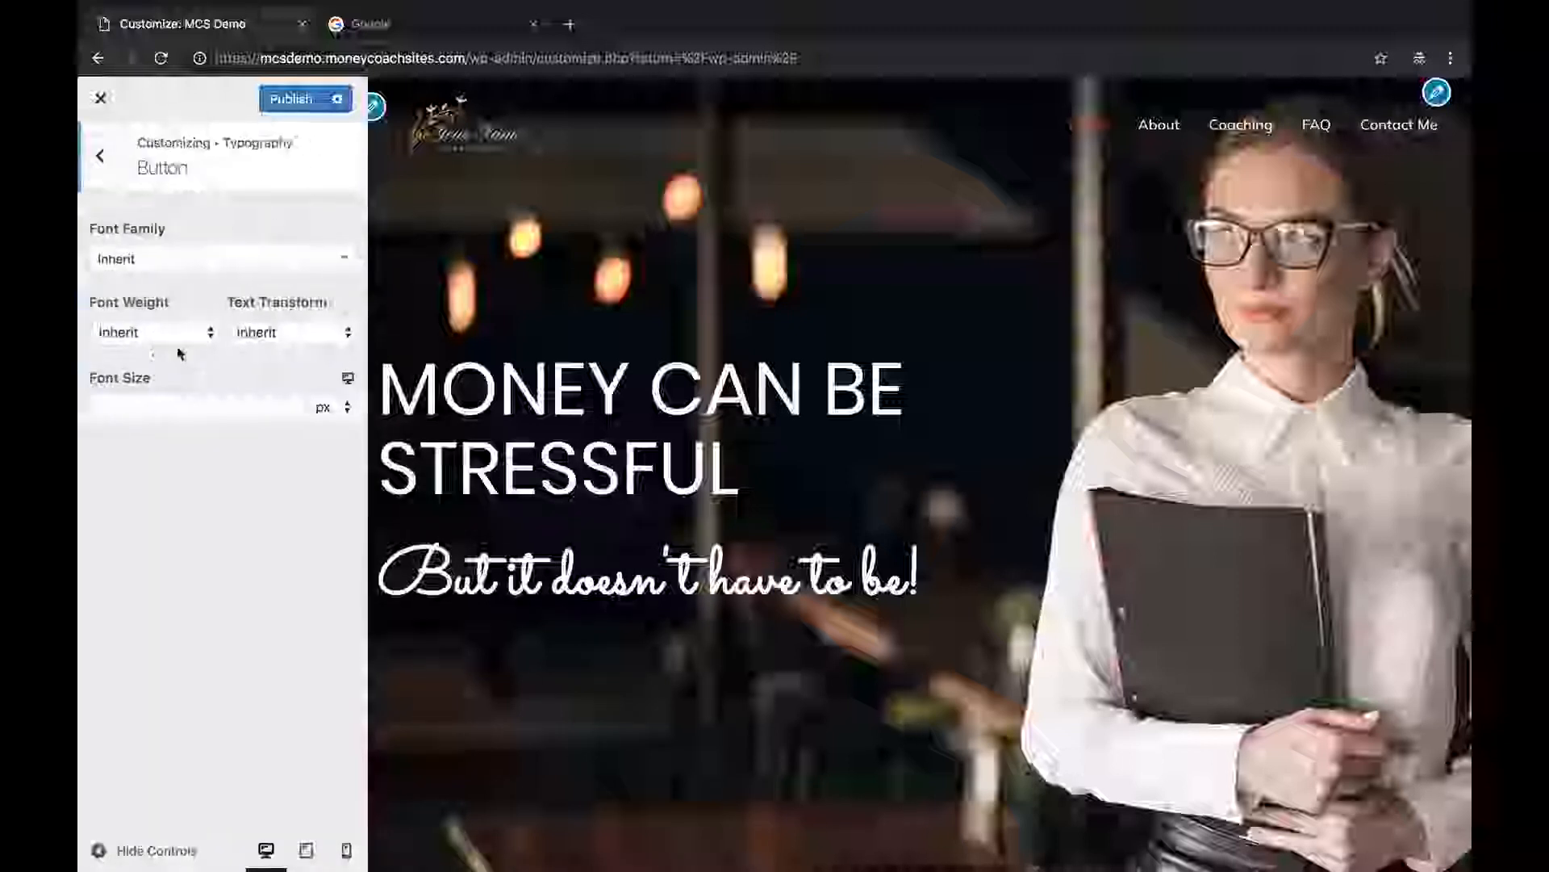
click(110, 172)
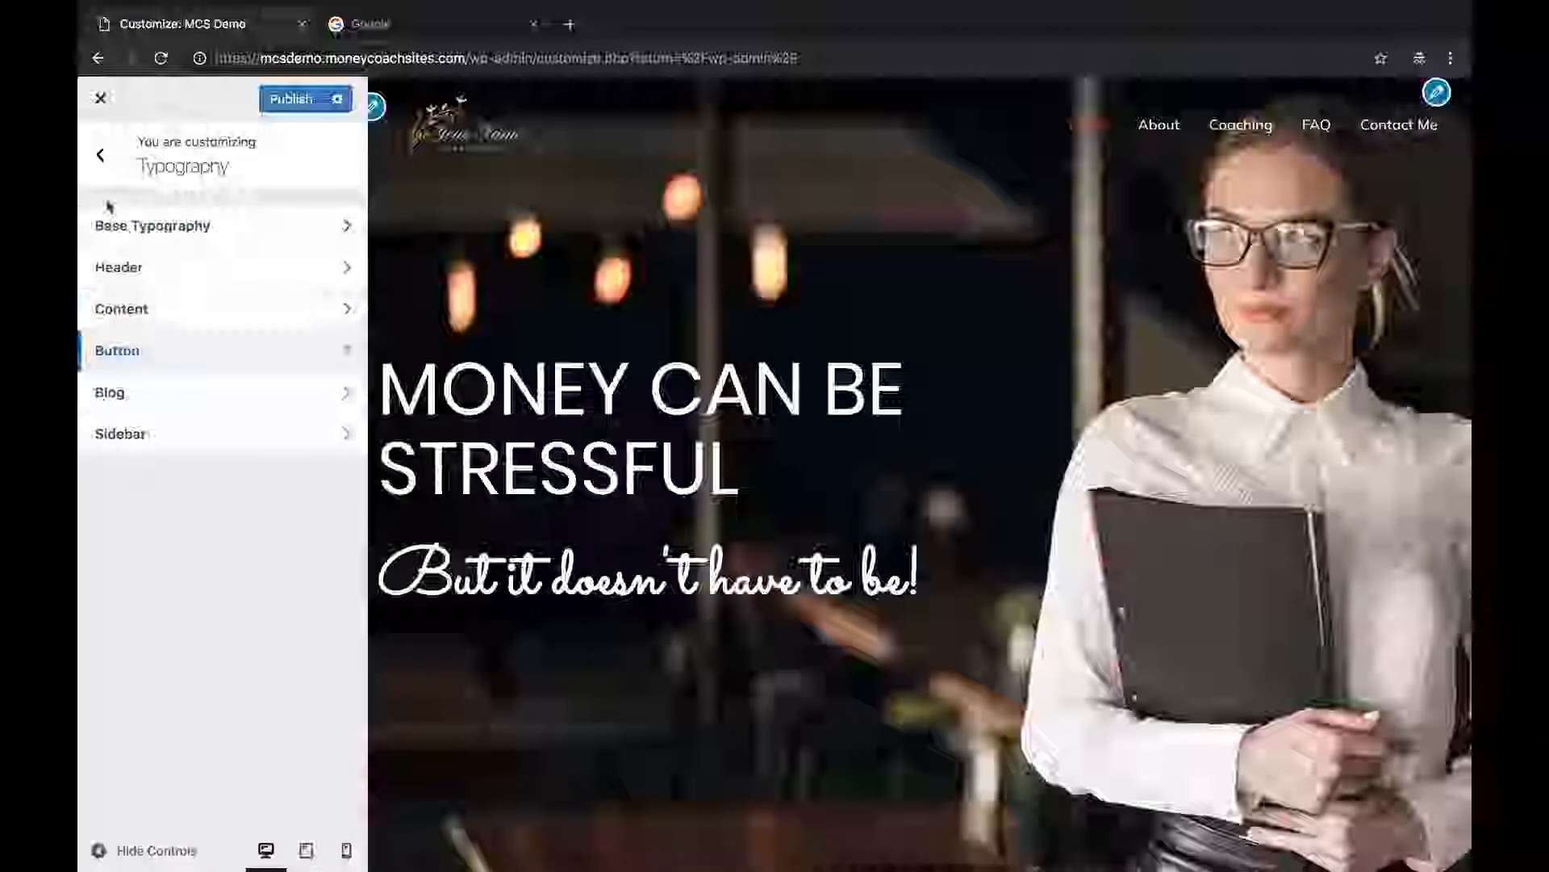
click(100, 156)
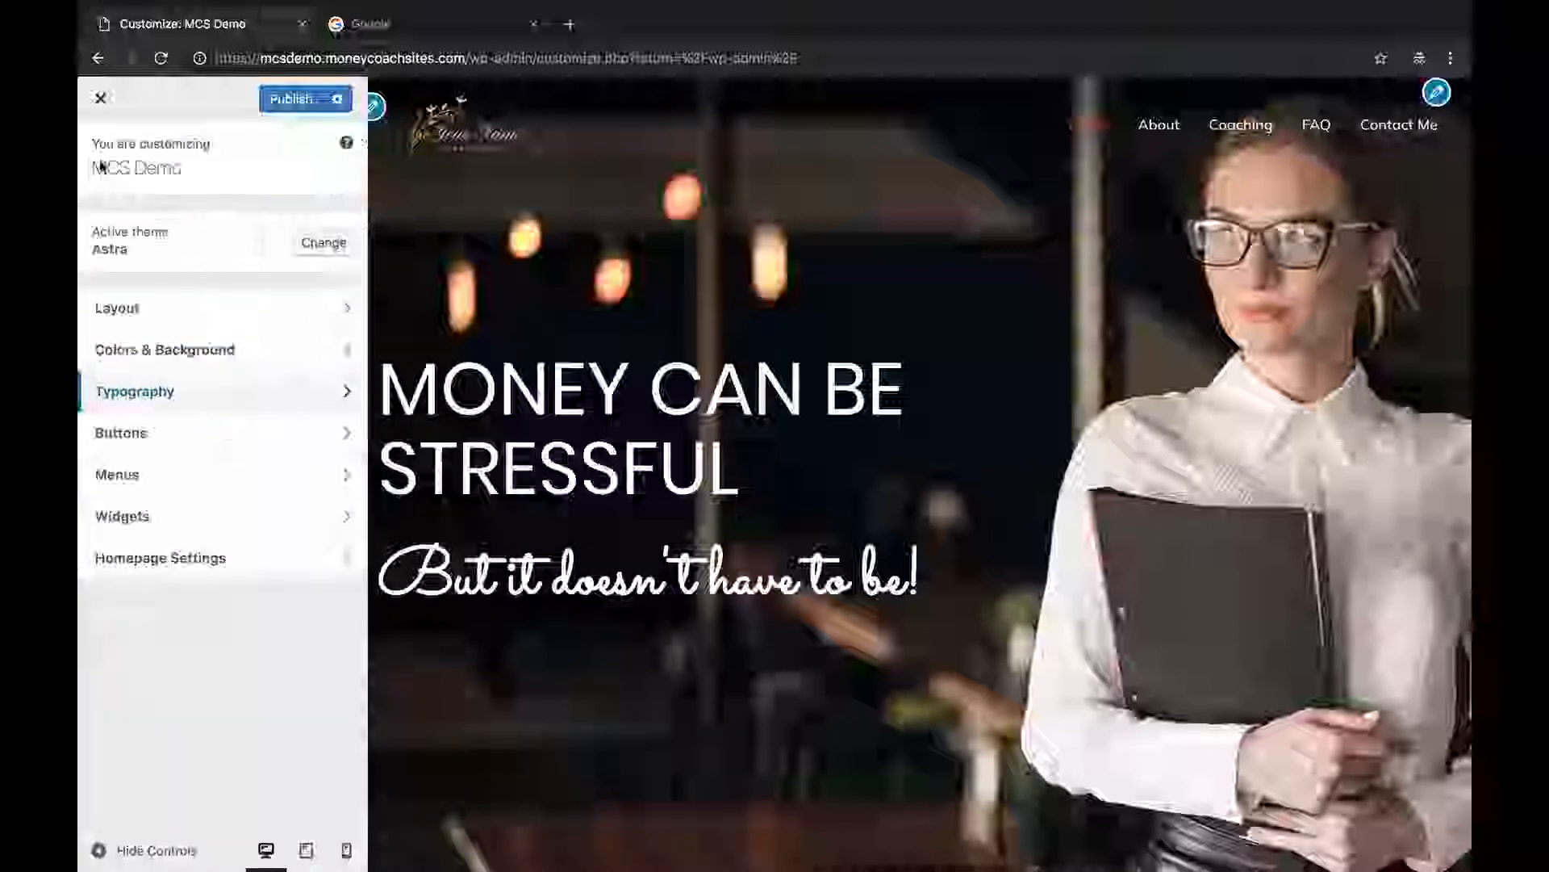
Set both the button background color and the button background hover color to red #dd3333, and return to the main customization options.
click(178, 438)
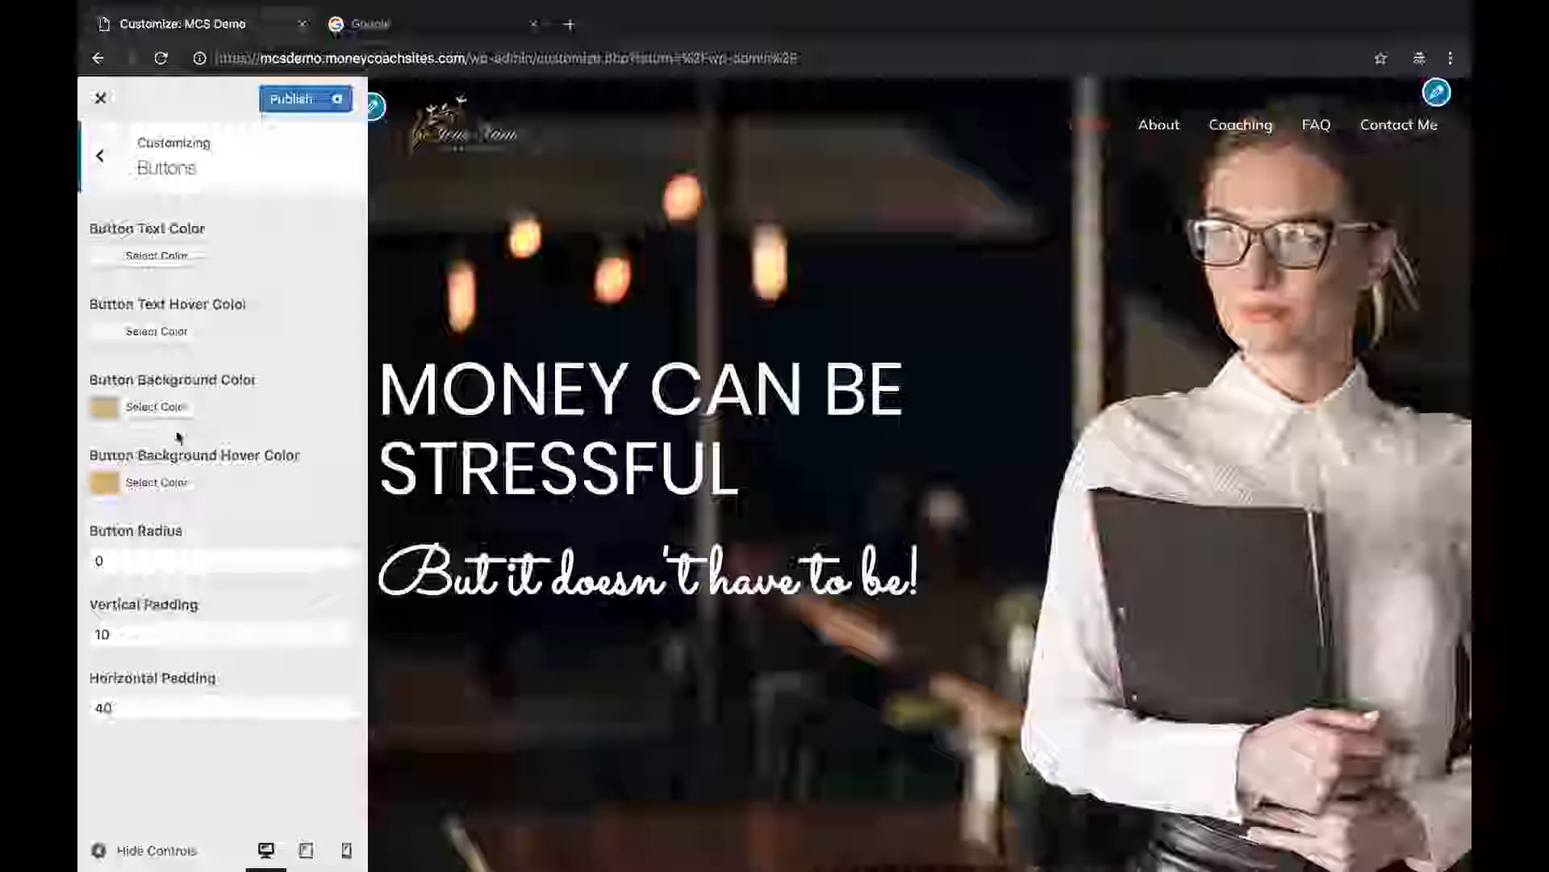
click(139, 412)
click(161, 624)
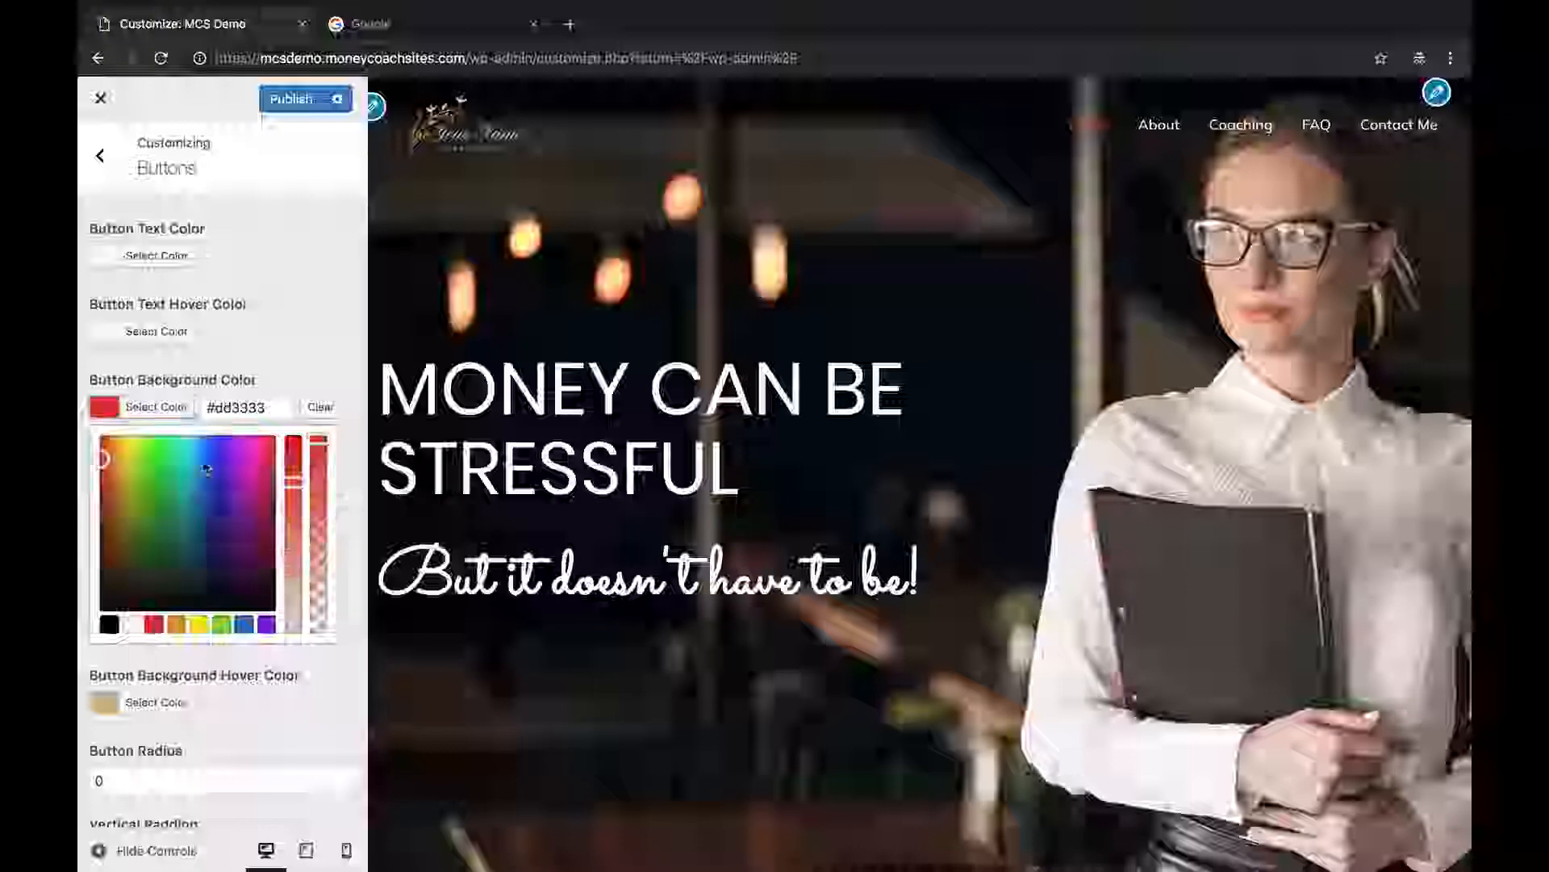
scroll(285, 348, down, 1)
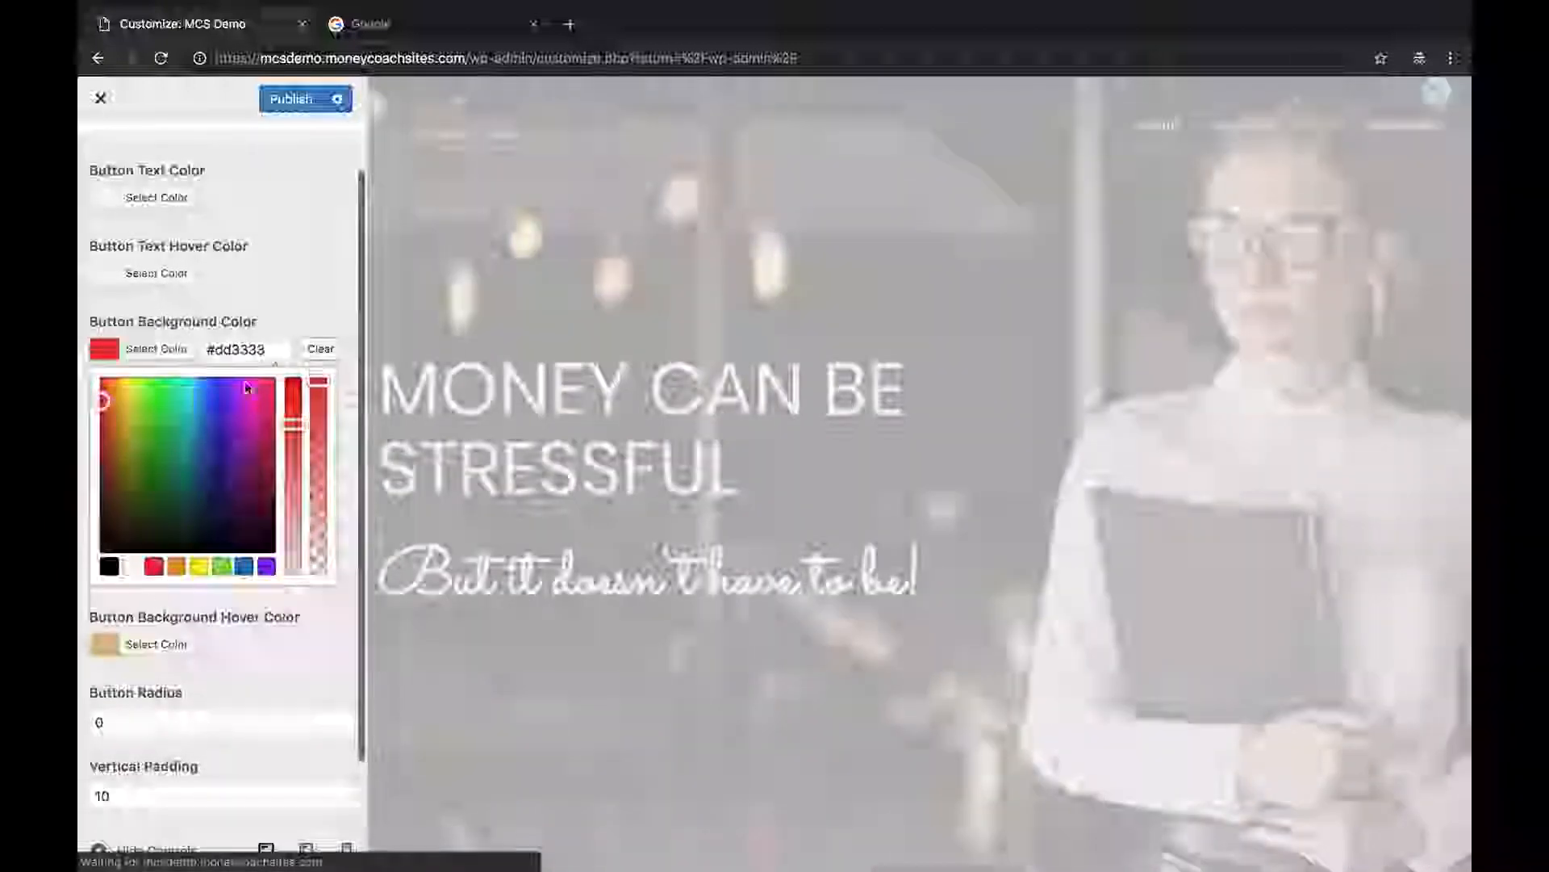
click(155, 644)
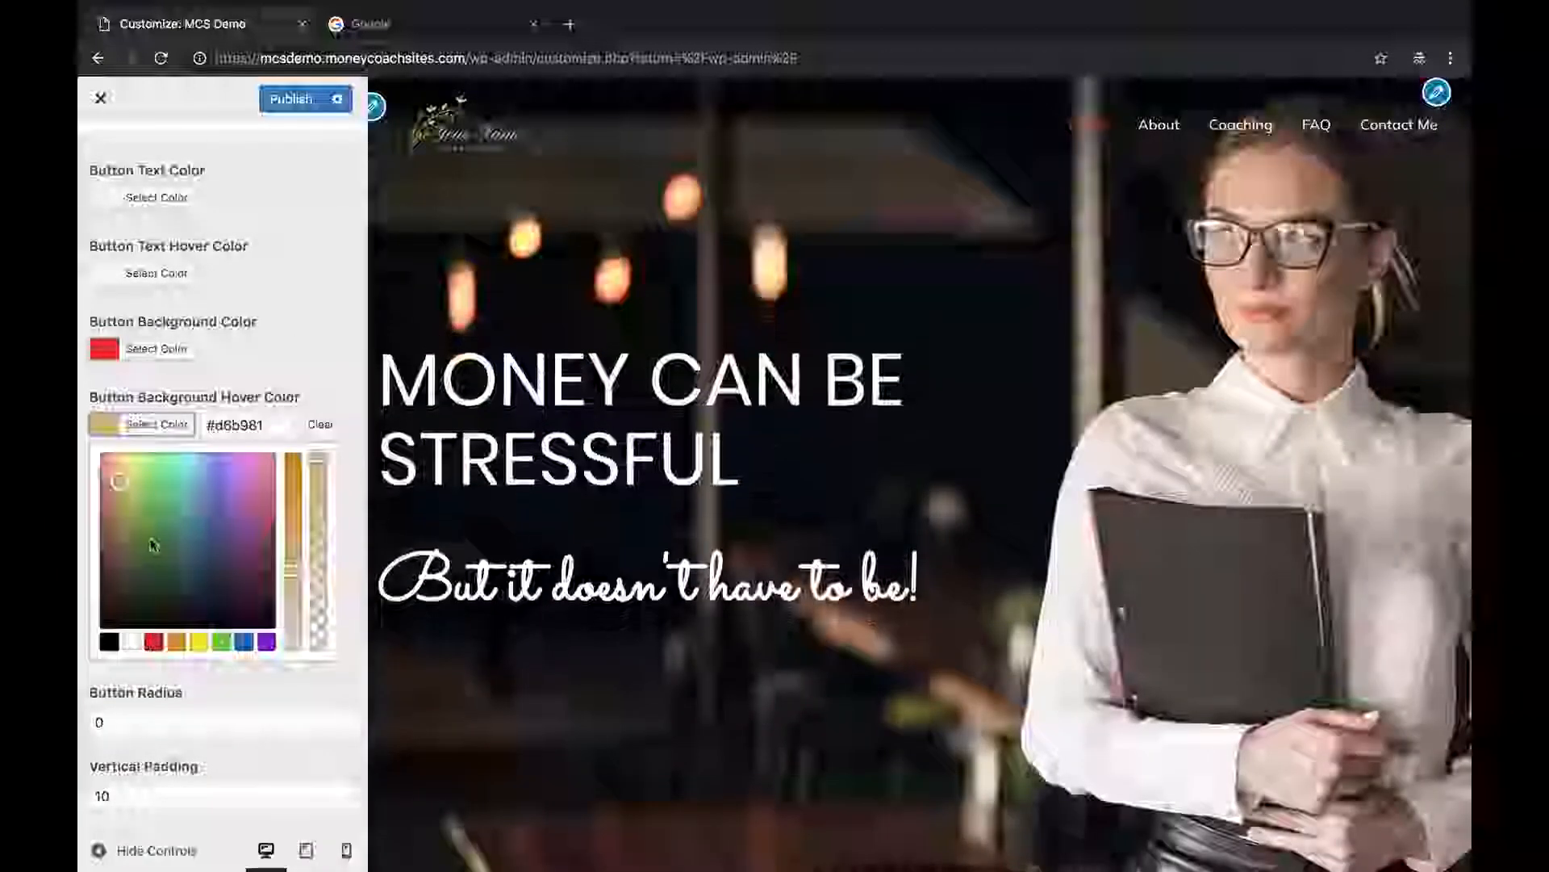
click(153, 642)
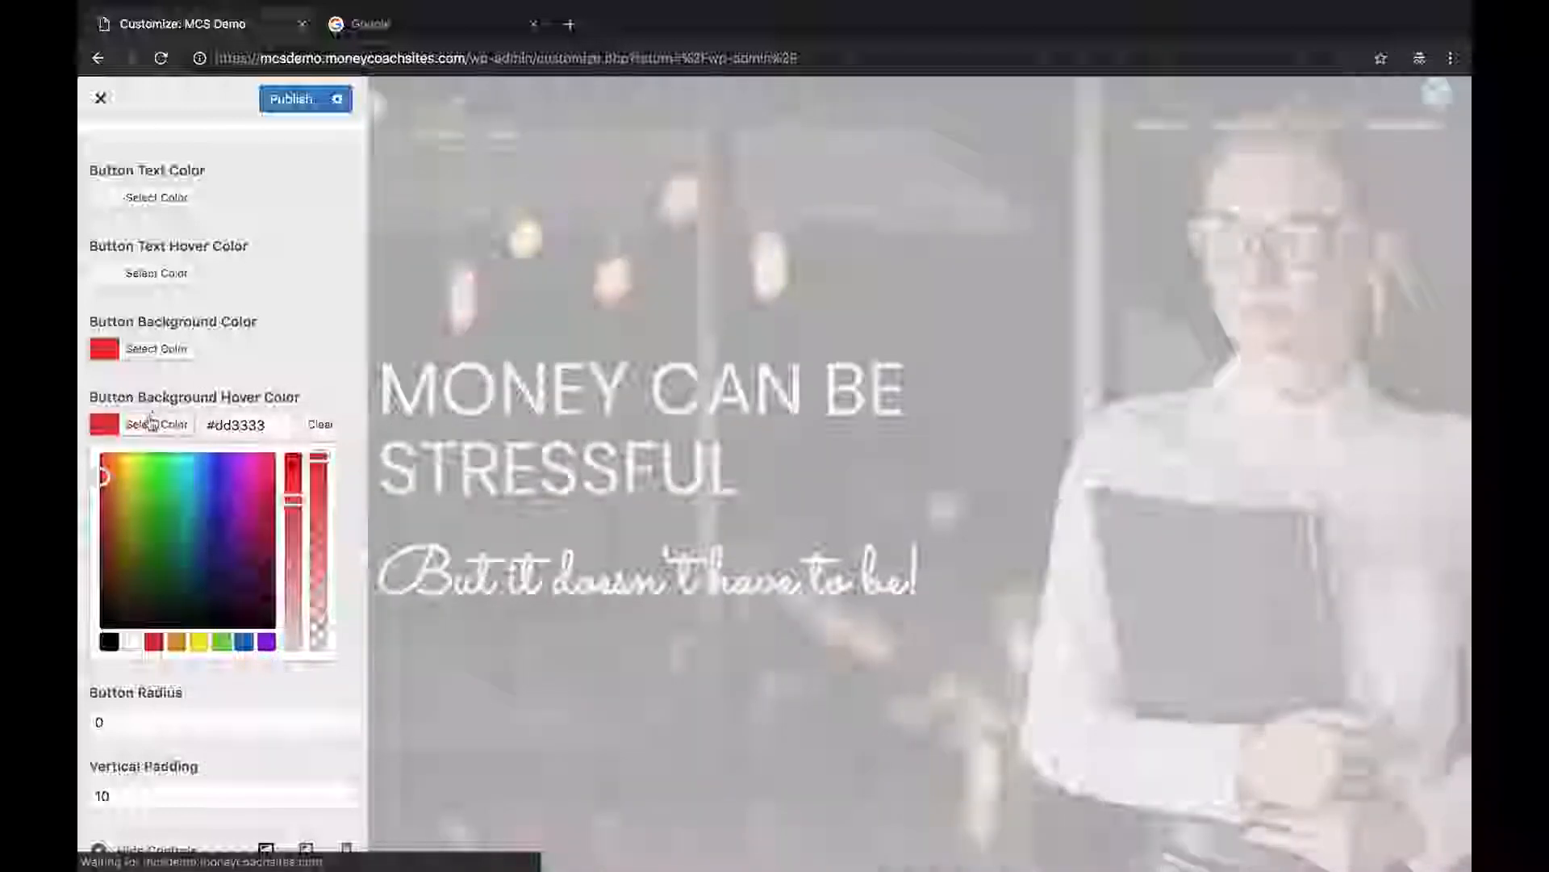
click(152, 421)
click(111, 171)
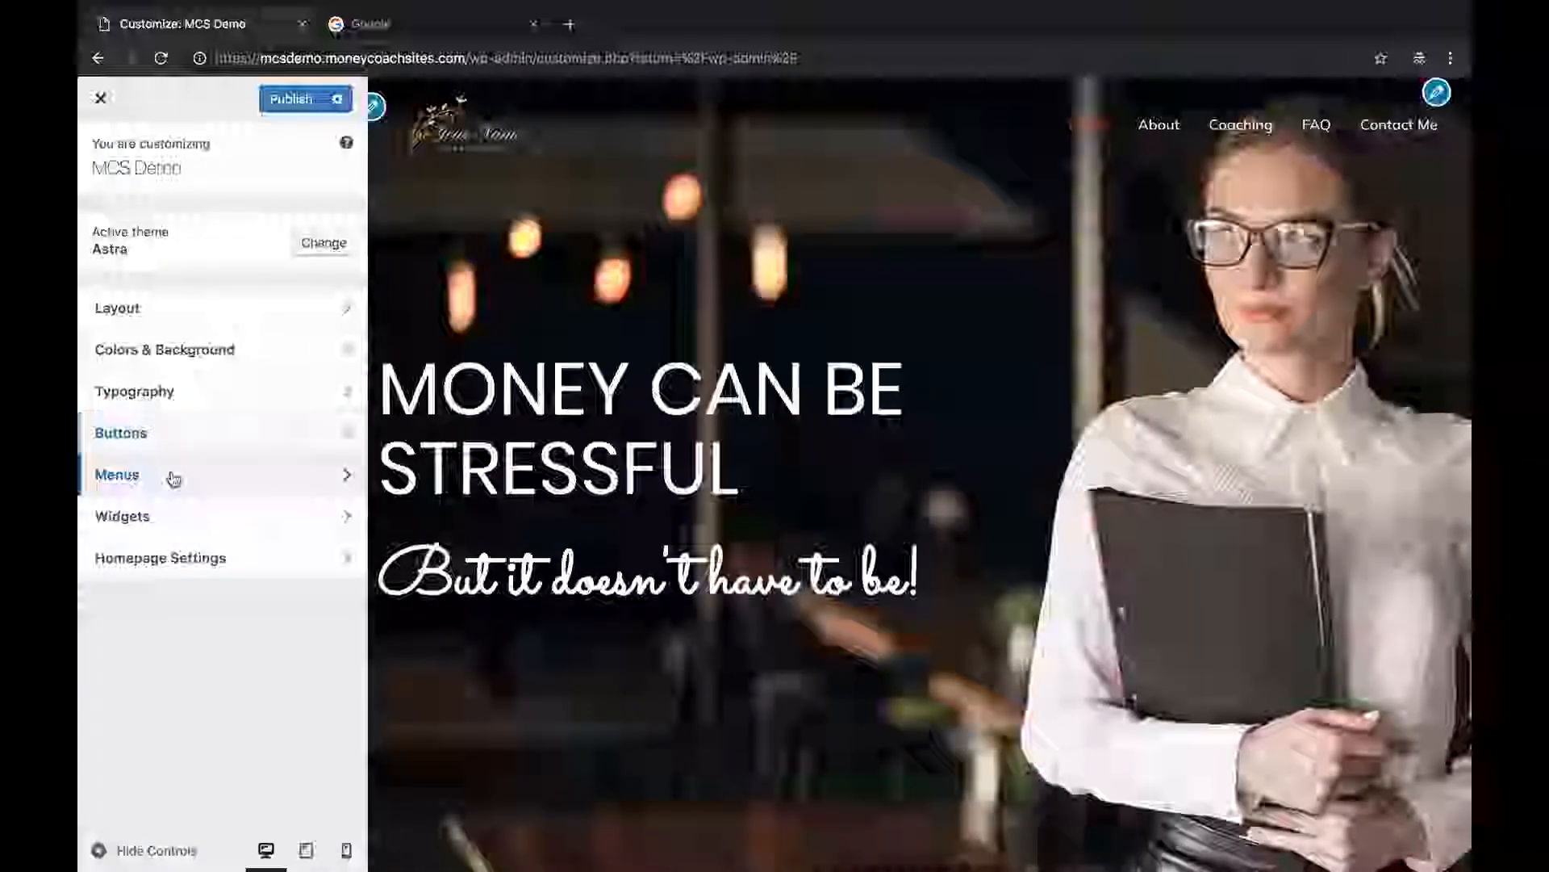
Open the Main Menu for editing and try rearranging its page items, keeping them in their original order.
click(171, 476)
click(257, 276)
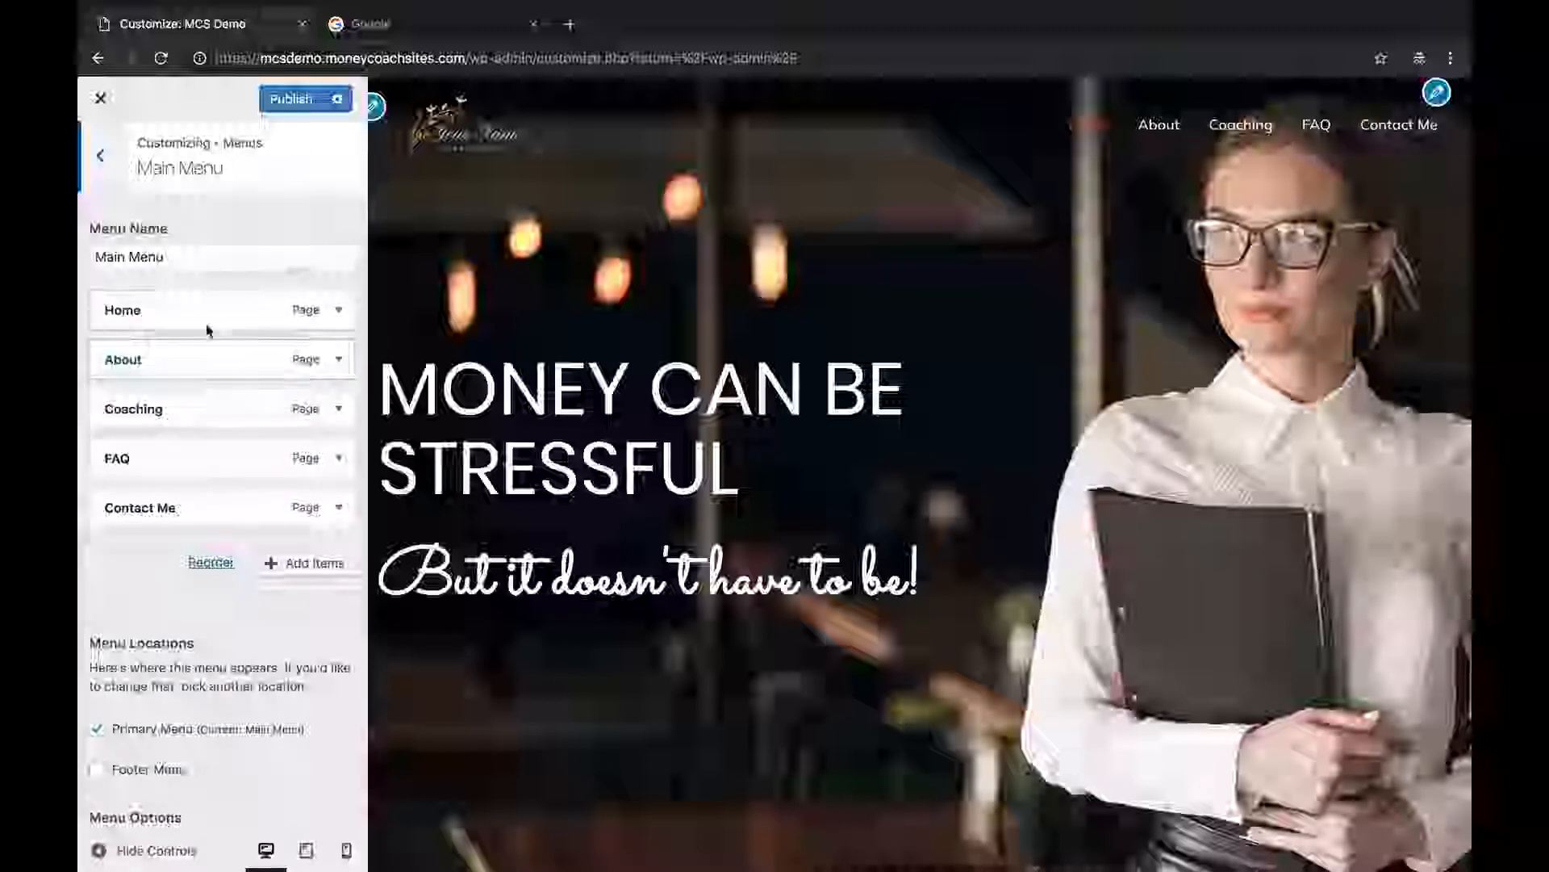
drag(203, 331, 194, 283)
mouse_move(173, 342)
mouse_down()
mouse_move(176, 364)
mouse_move(174, 344)
mouse_up()
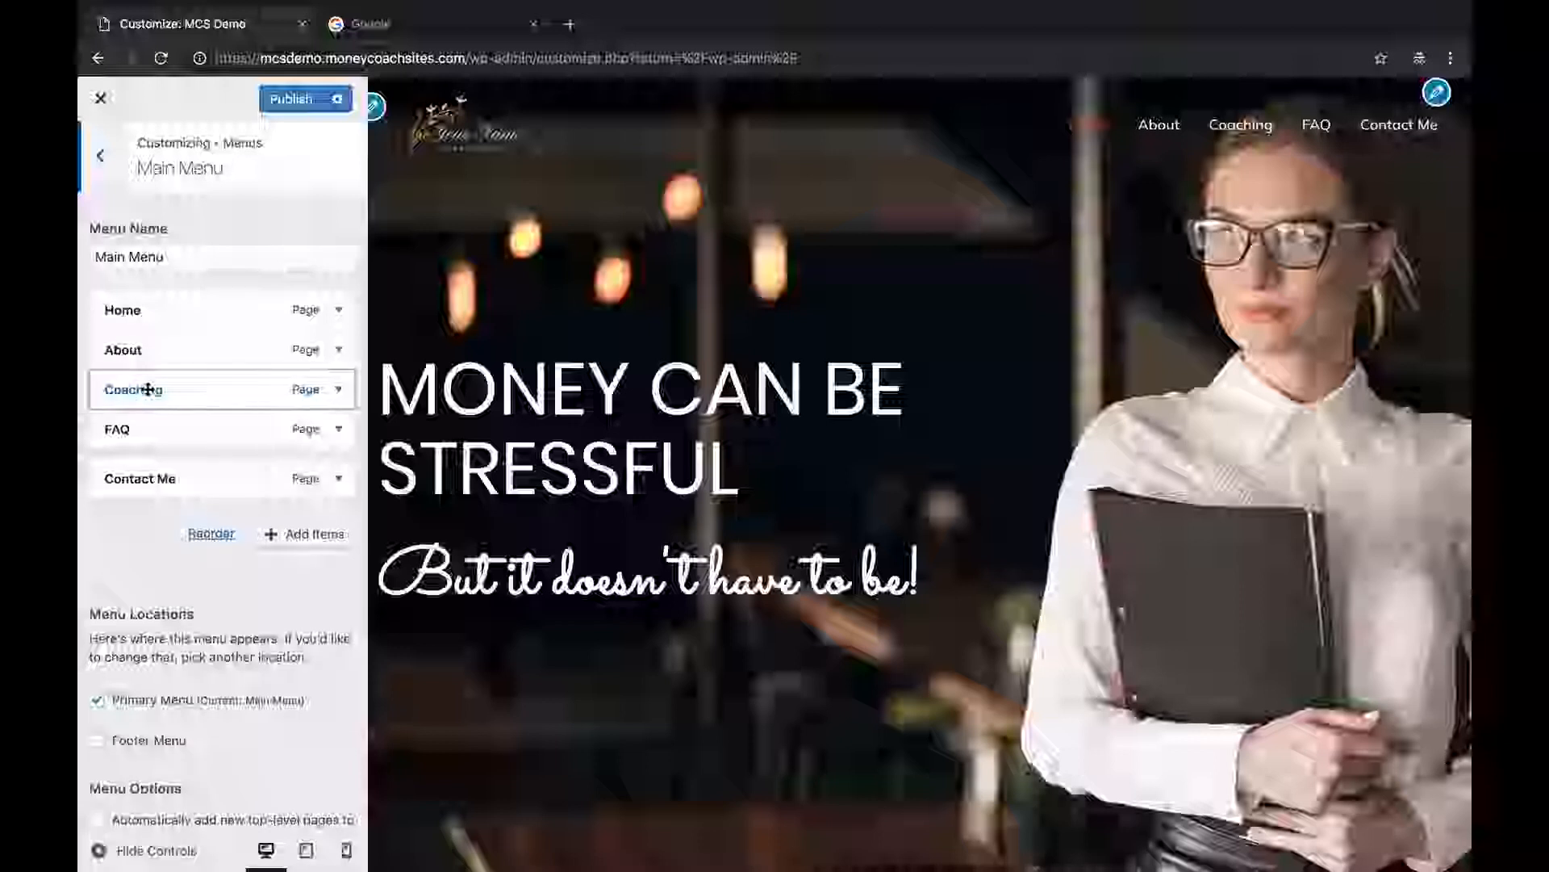
drag(158, 464, 146, 462)
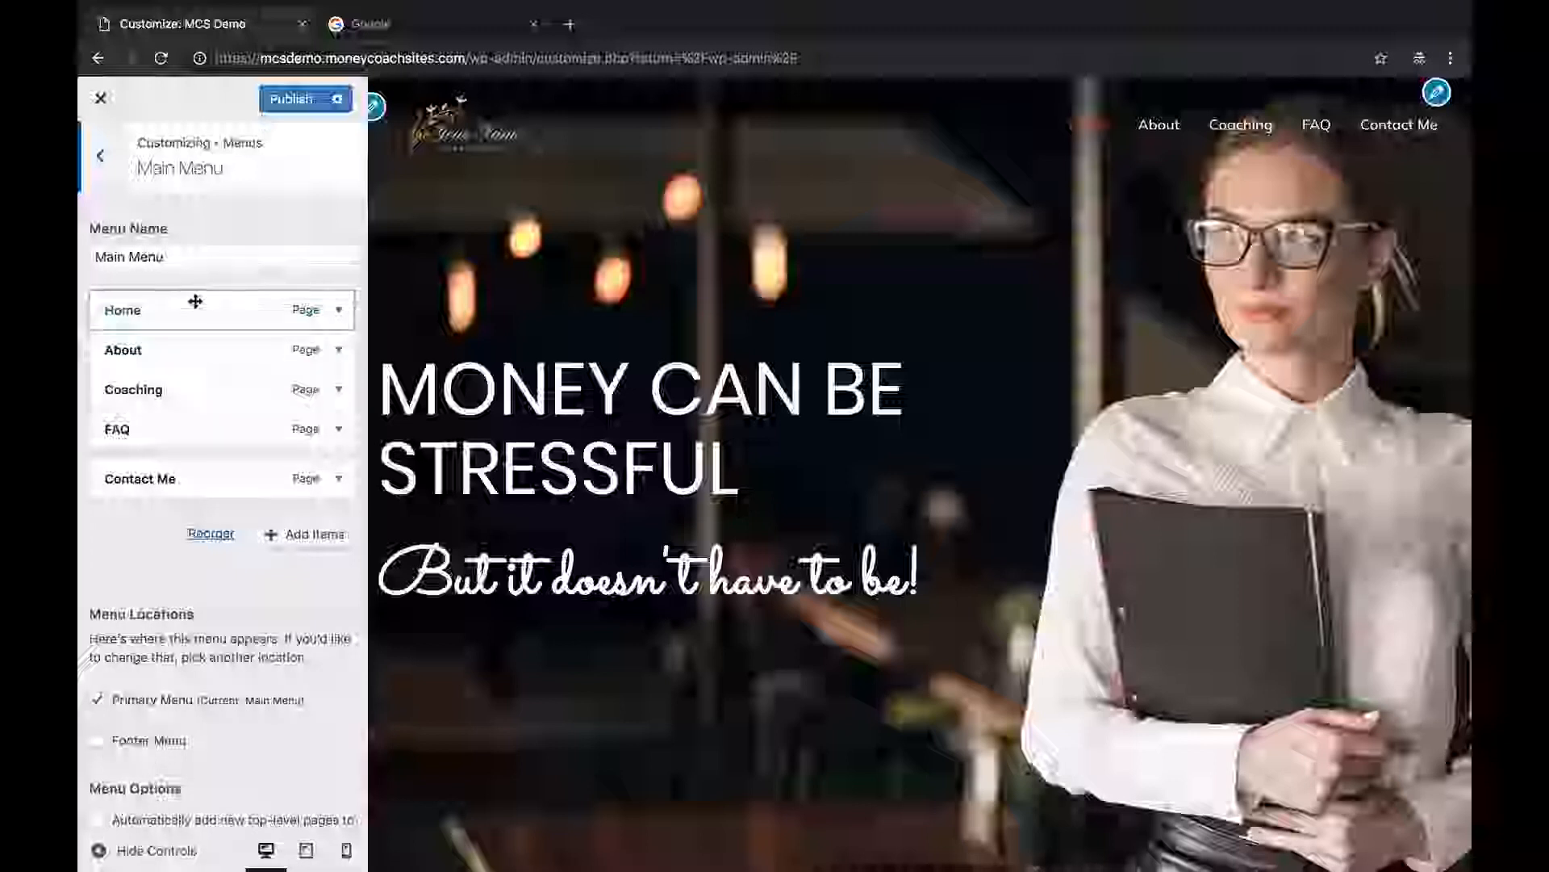
Try "Start Here" as the Home item's navigation label, restore the label to "Home", and collapse the item.
click(339, 313)
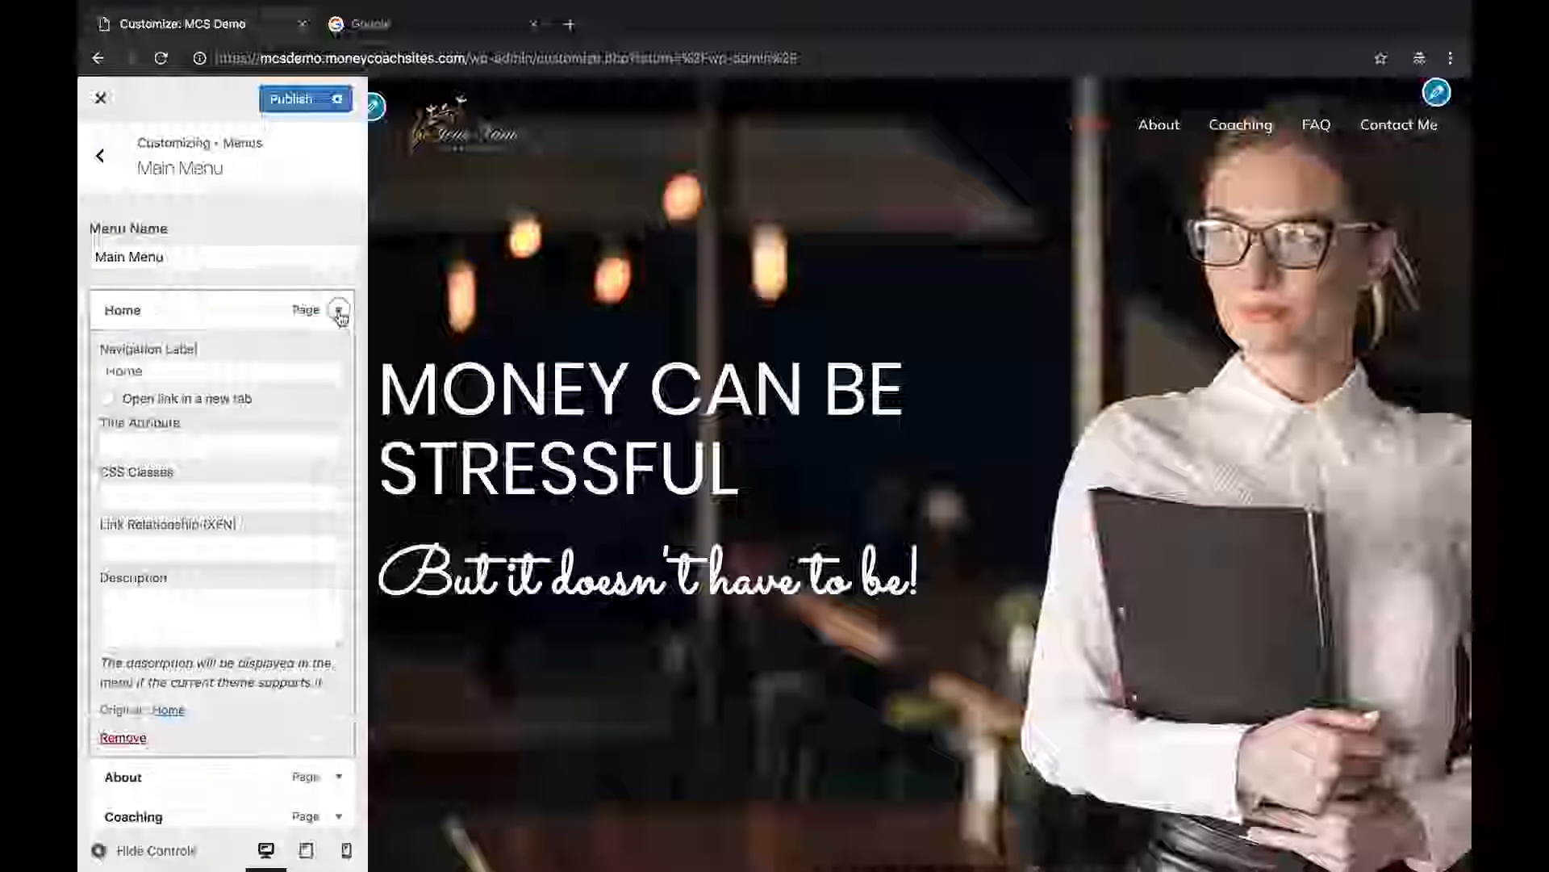
click(187, 375)
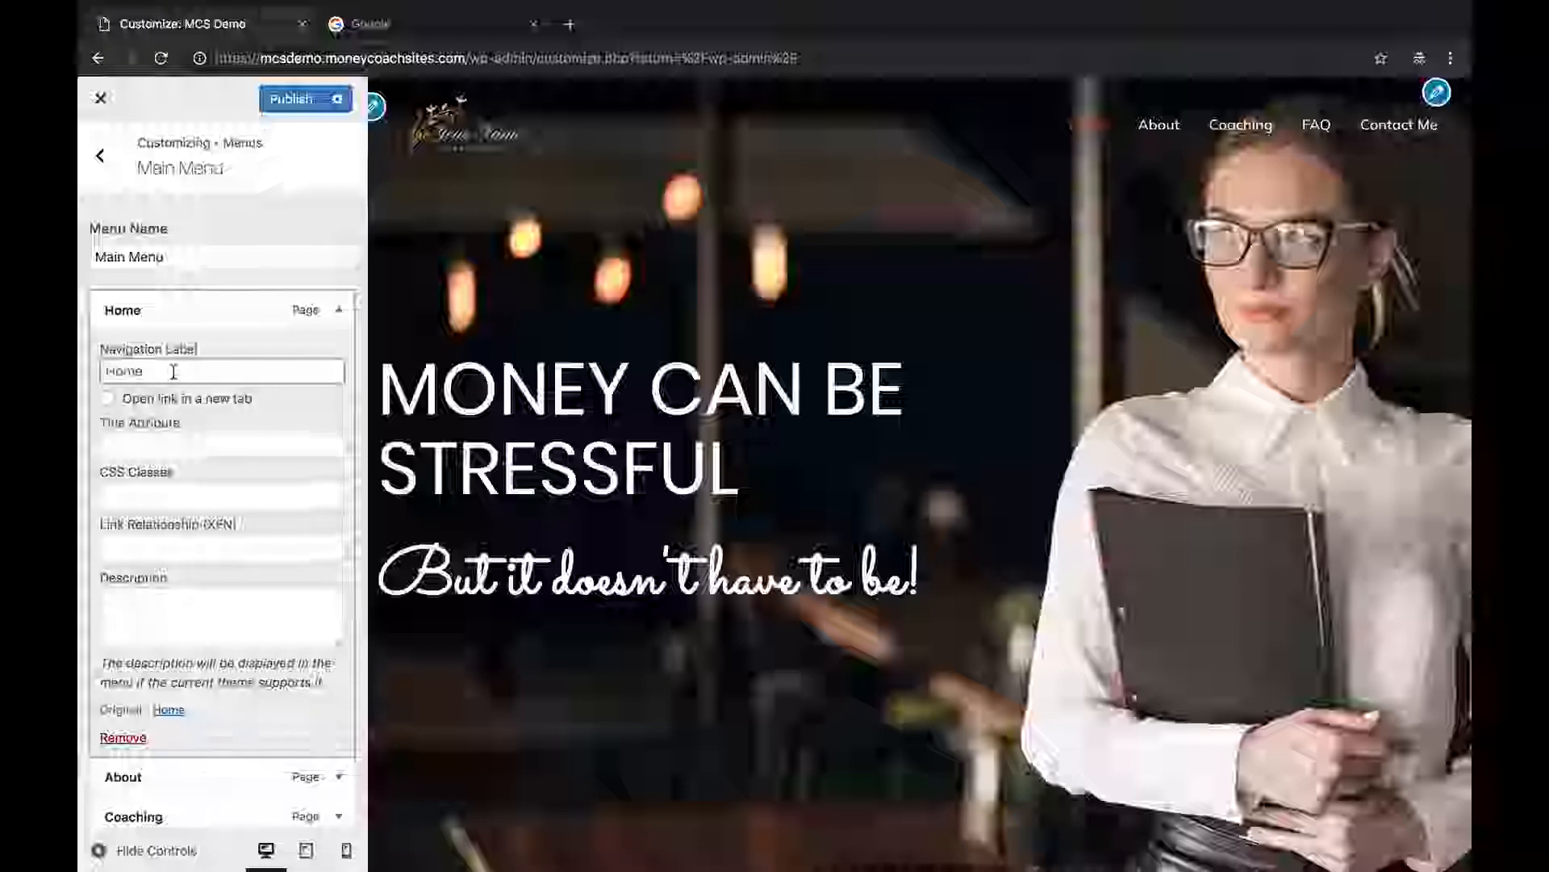
text(Start)
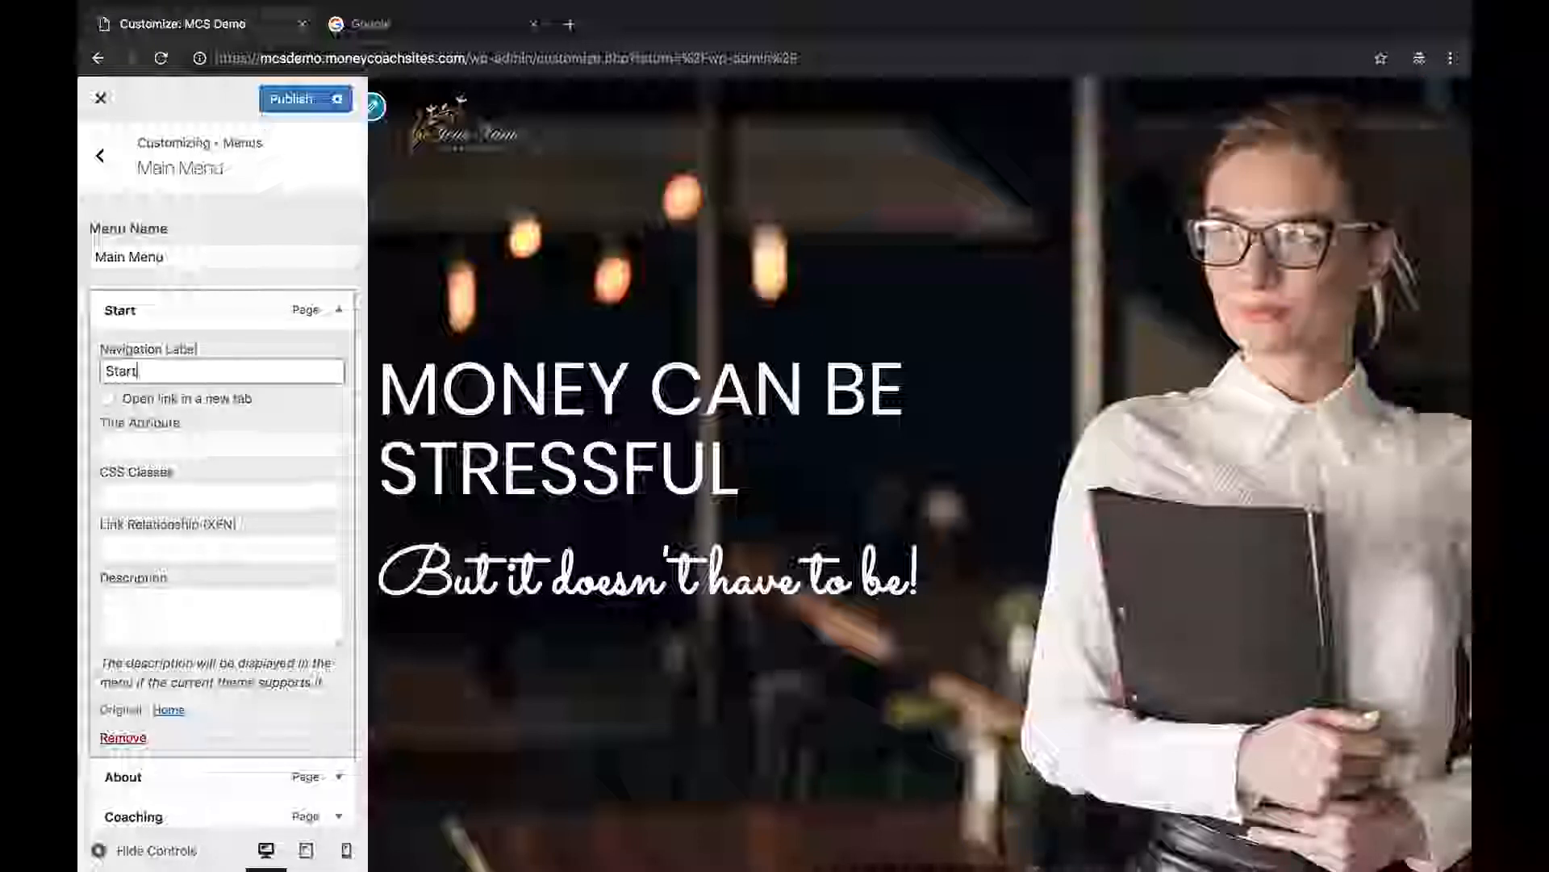
text( Here)
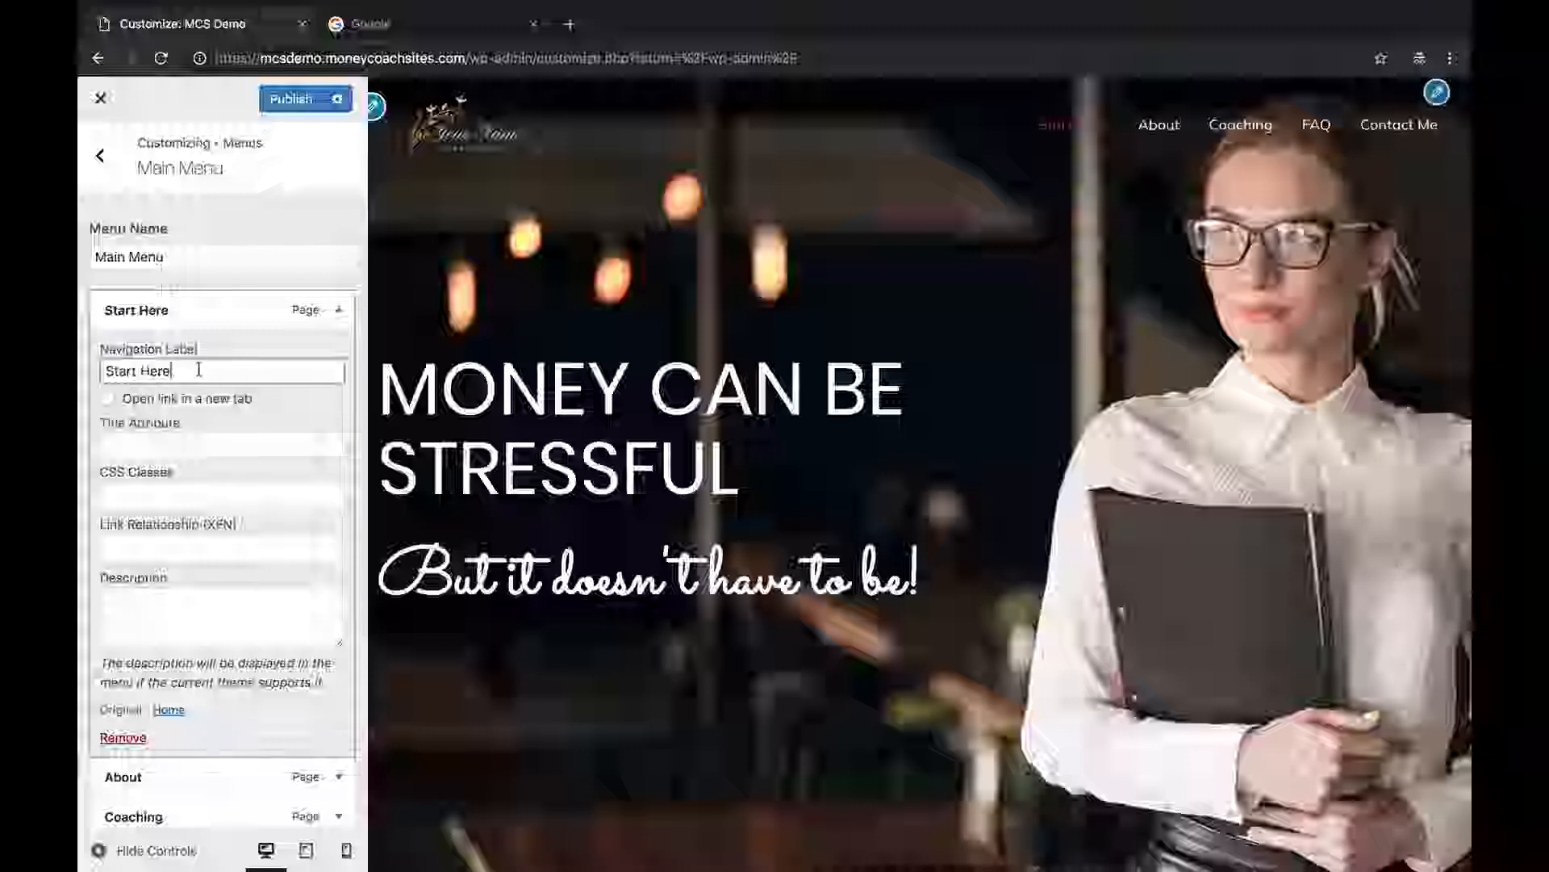
triple_click(199, 370)
text(Home)
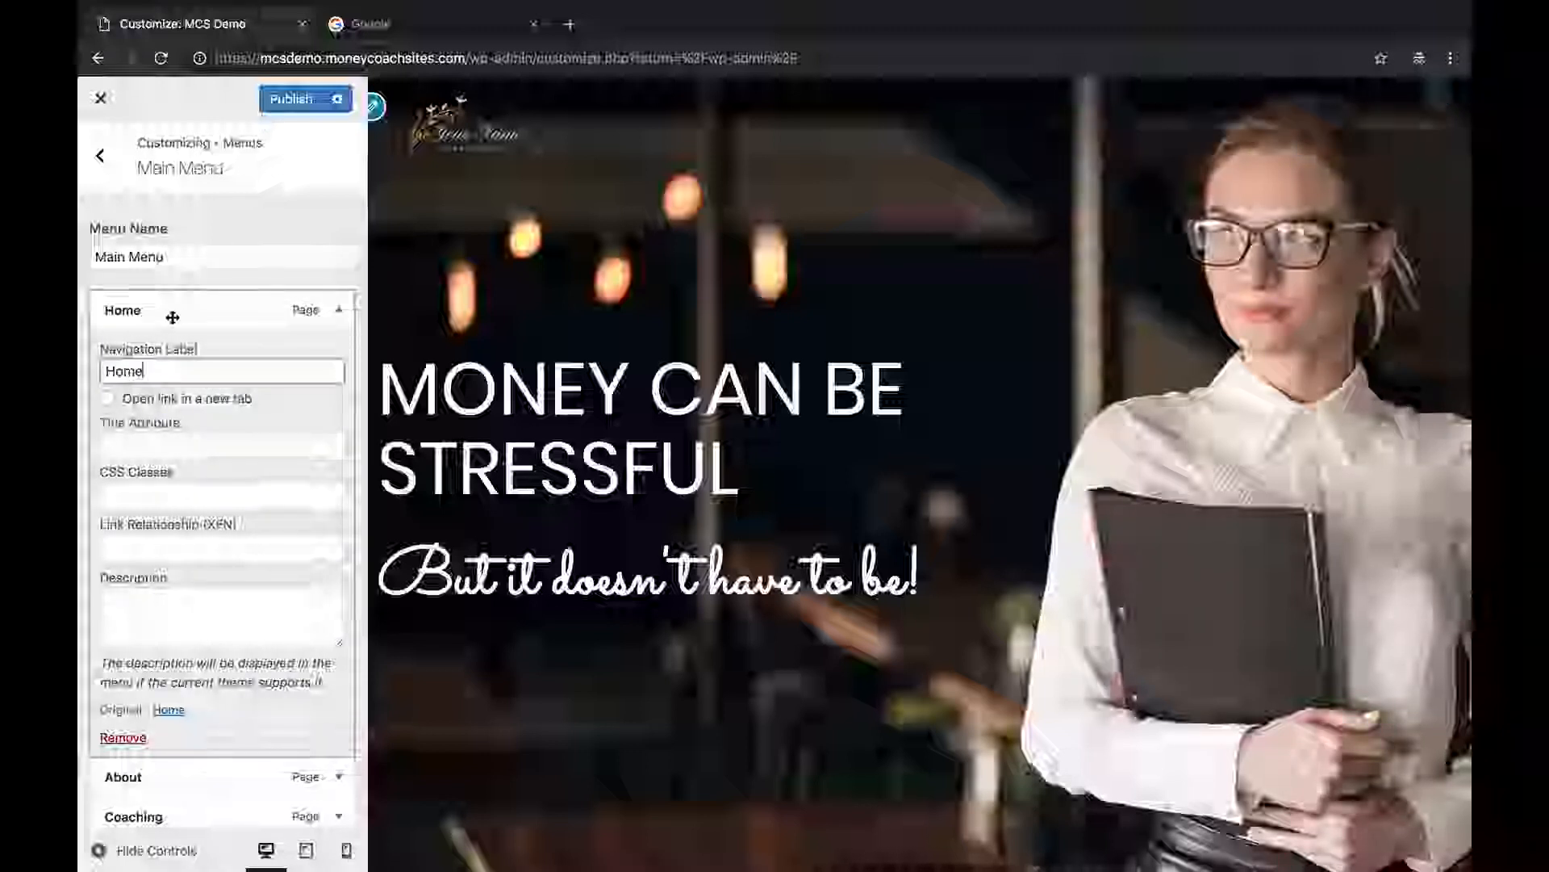
click(339, 310)
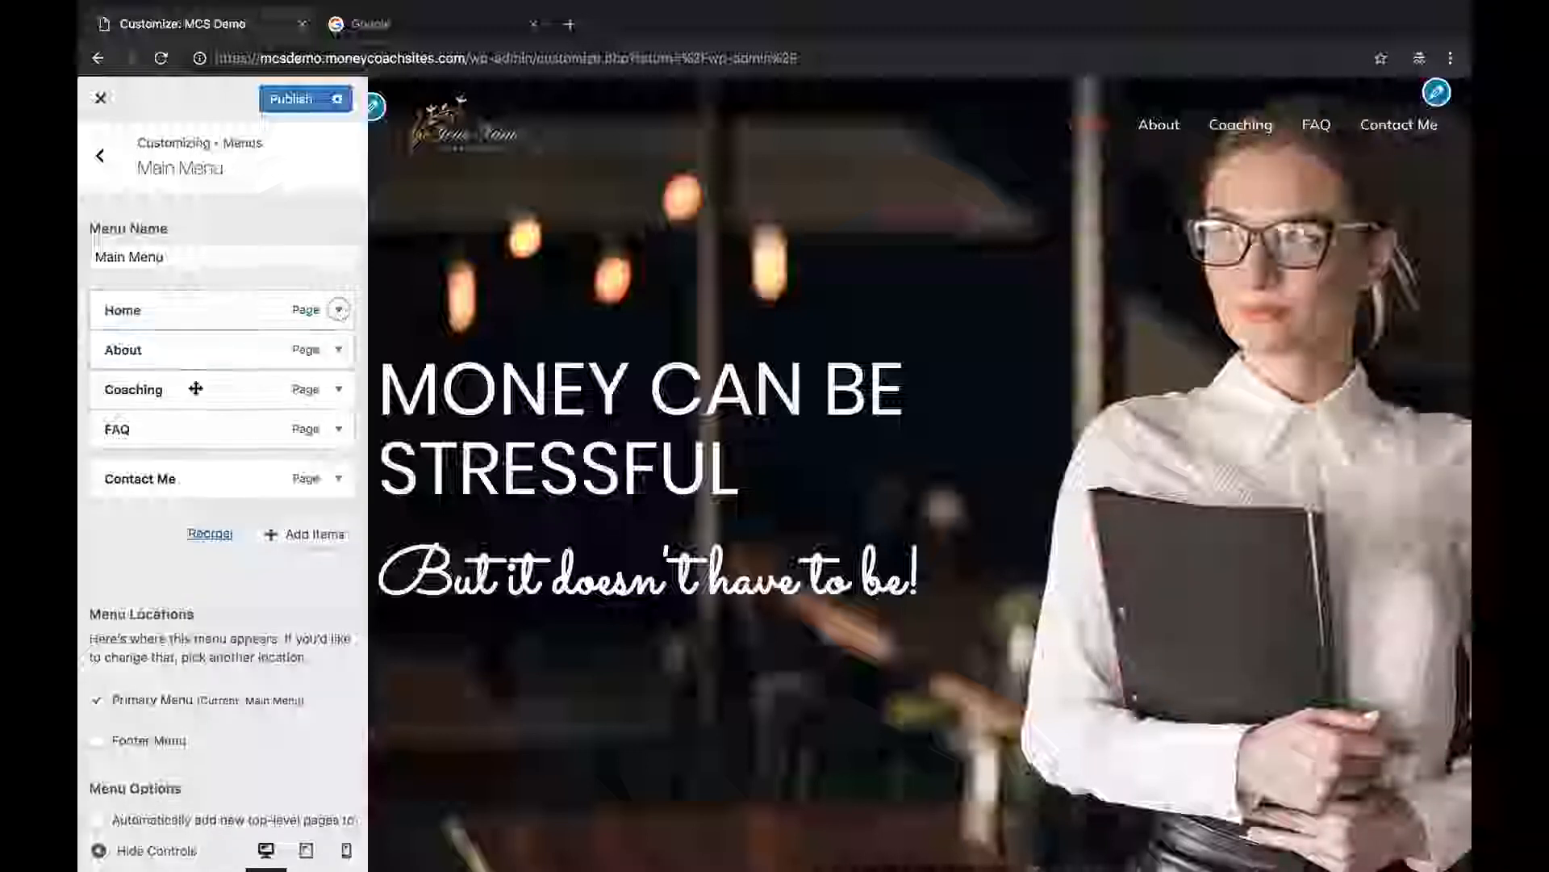
Create a page named "New Page" as an additional Main Menu item and publish the site changes.
click(300, 533)
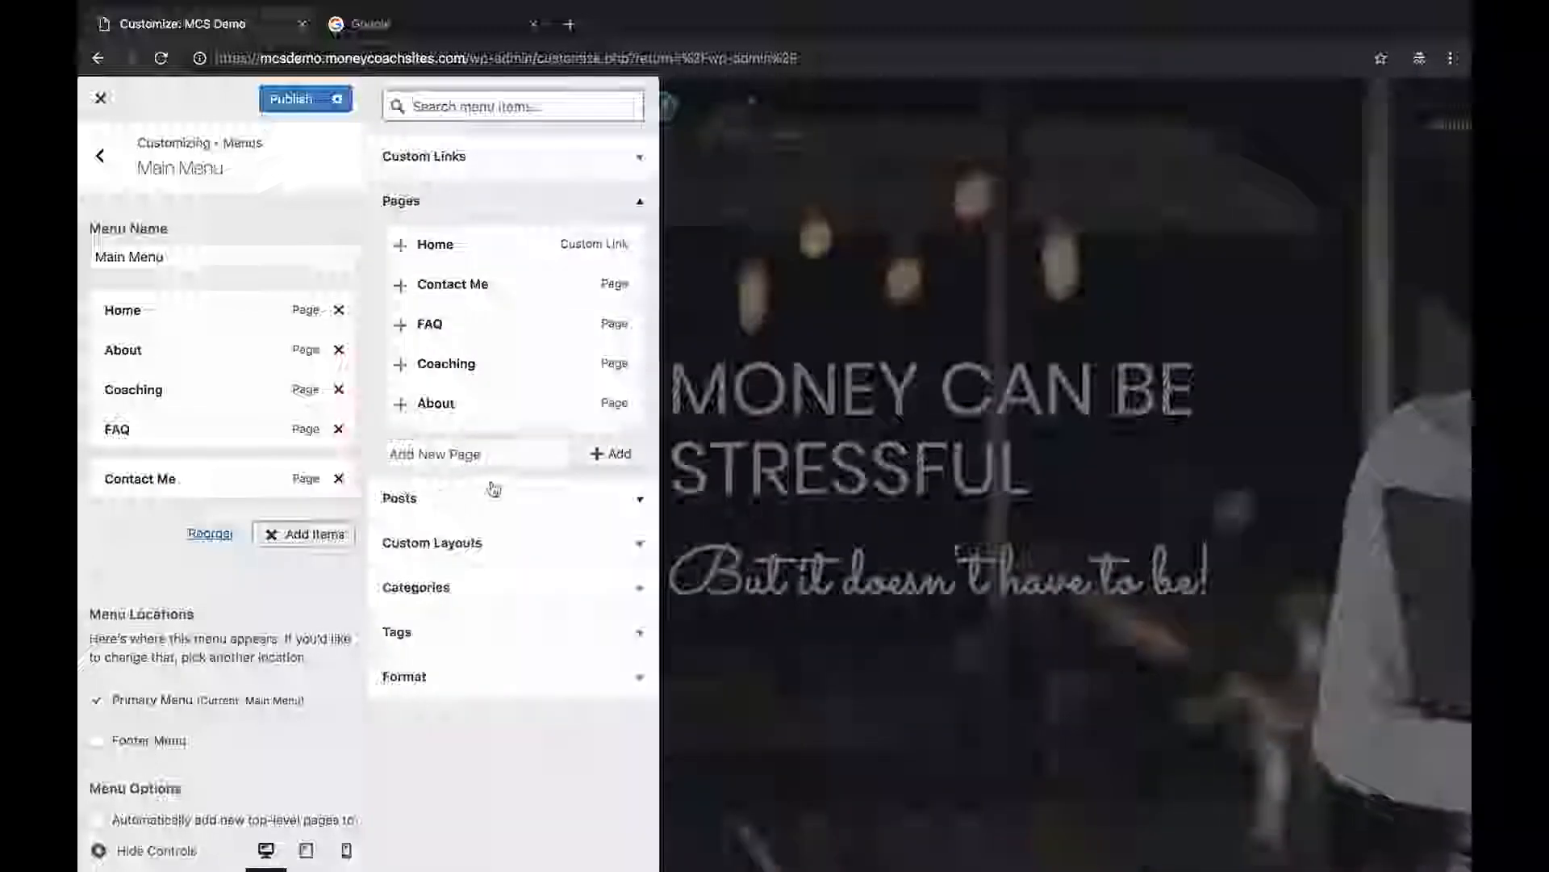
click(519, 453)
text(New Page)
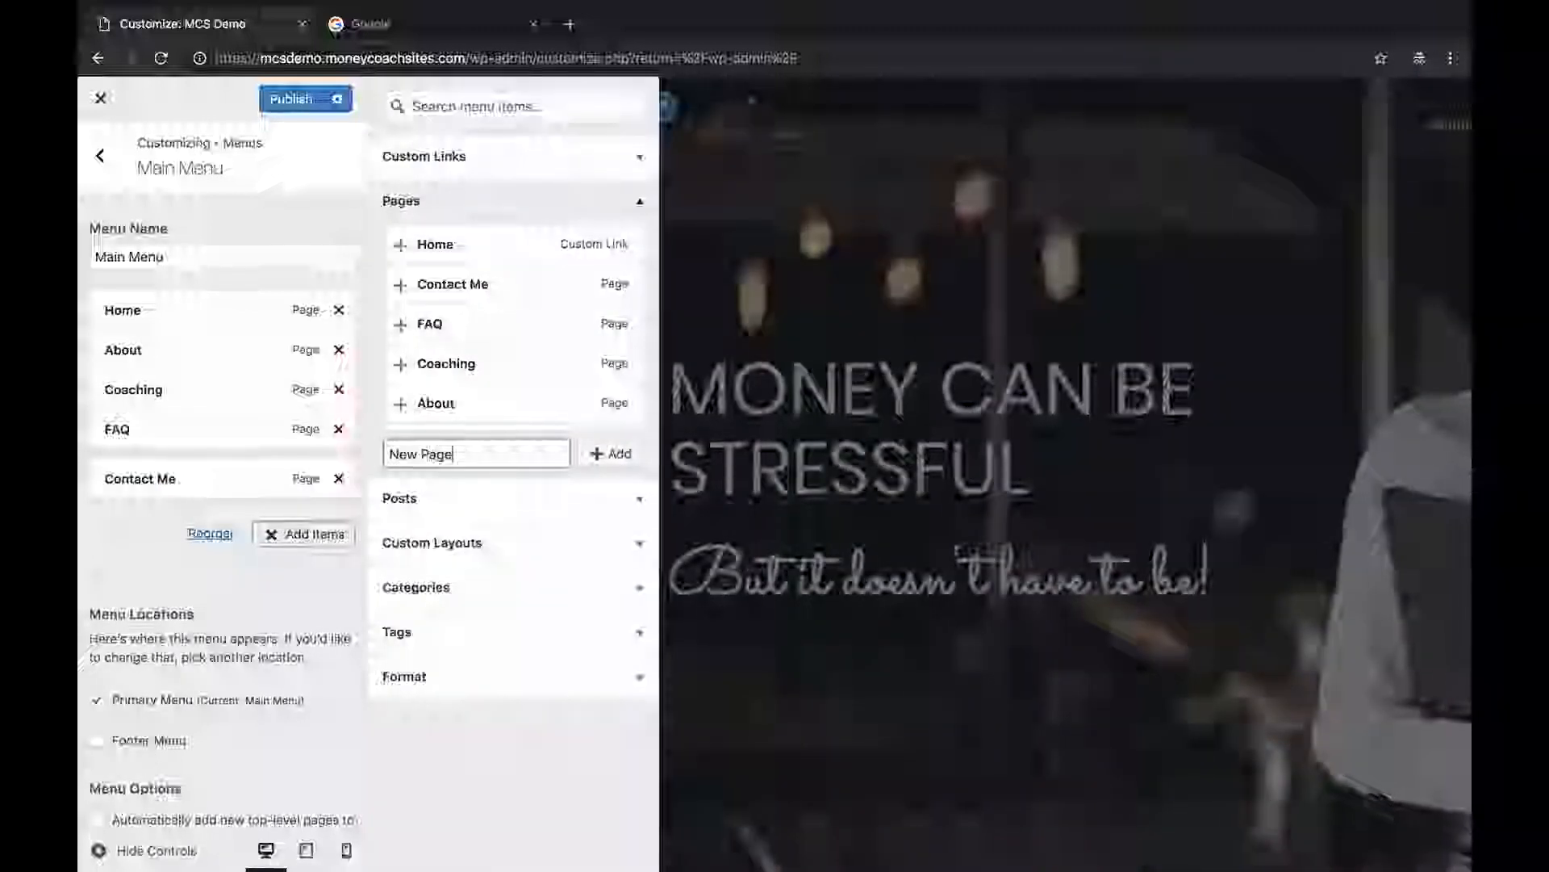
click(618, 452)
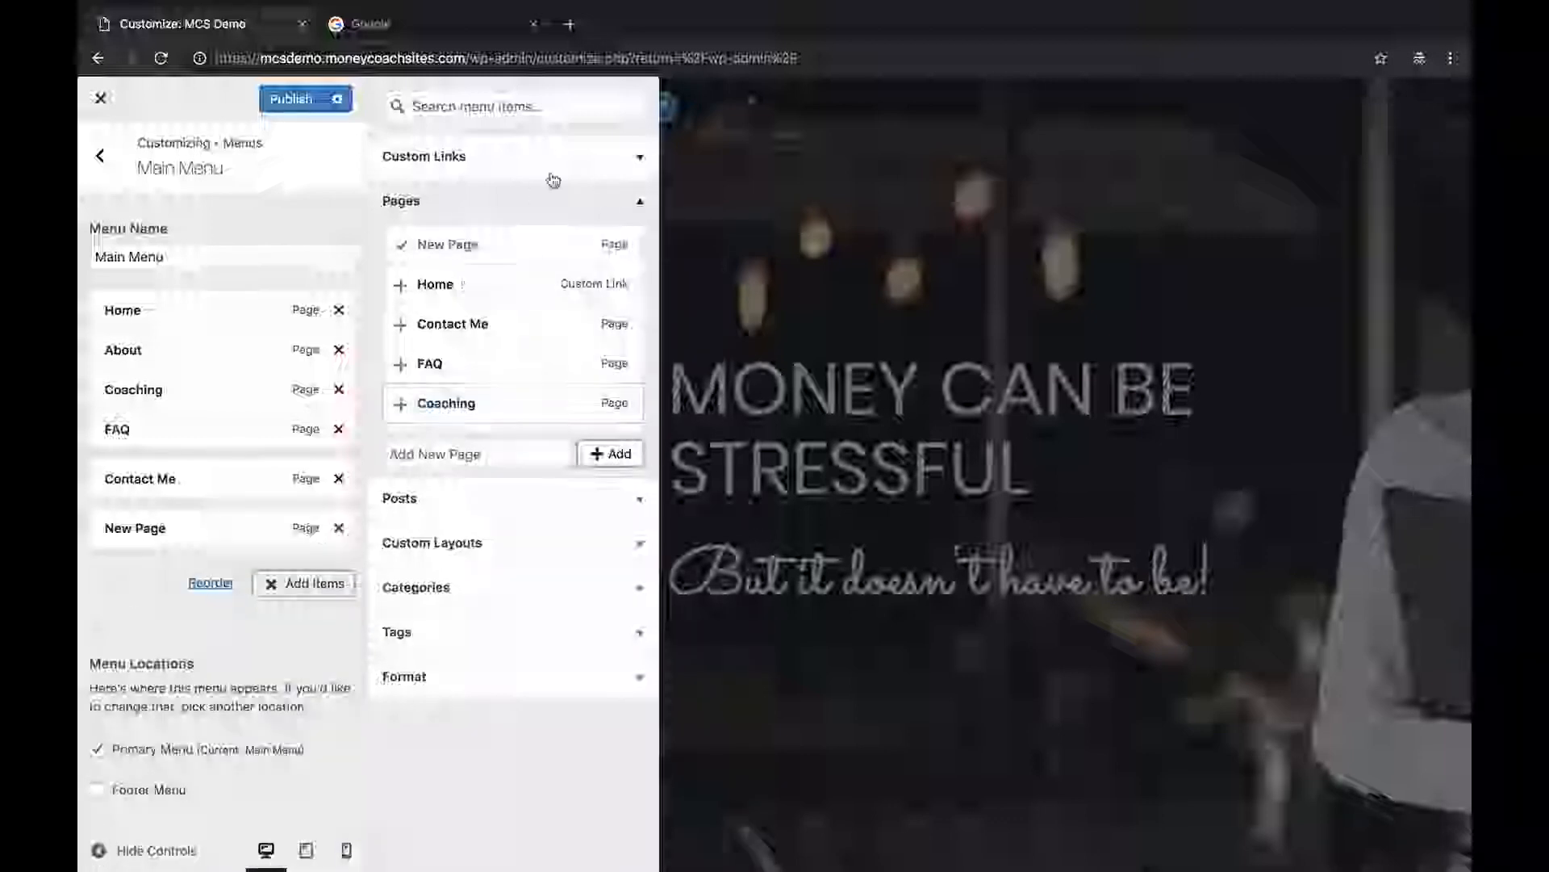
click(292, 113)
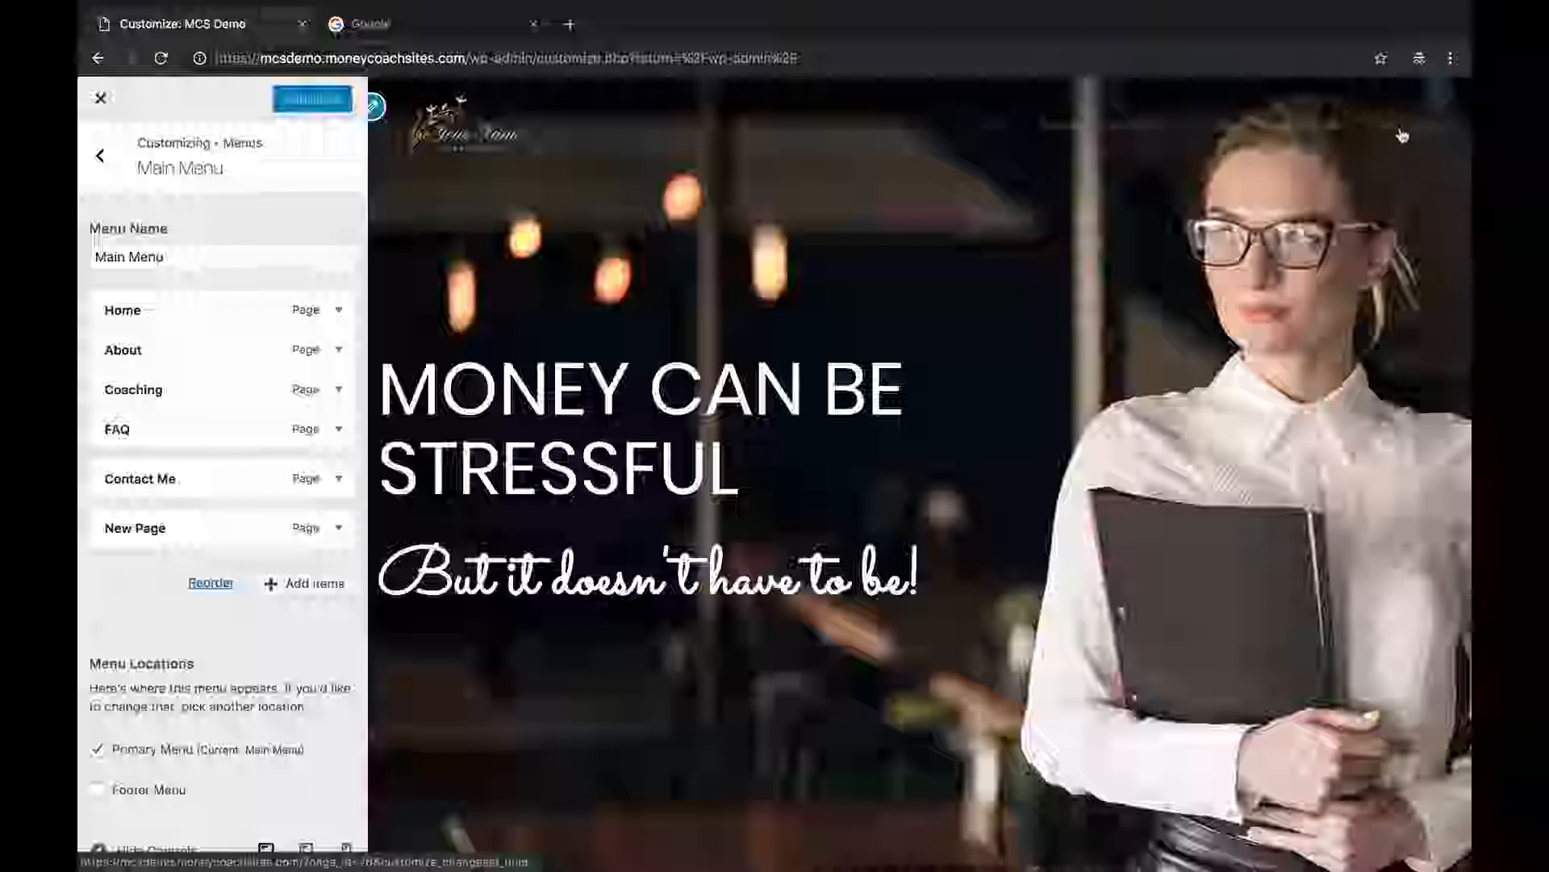
Look over the Main Menu's locations and options, visit the Widgets section, and return to the main customization options.
scroll(179, 526, down, 2)
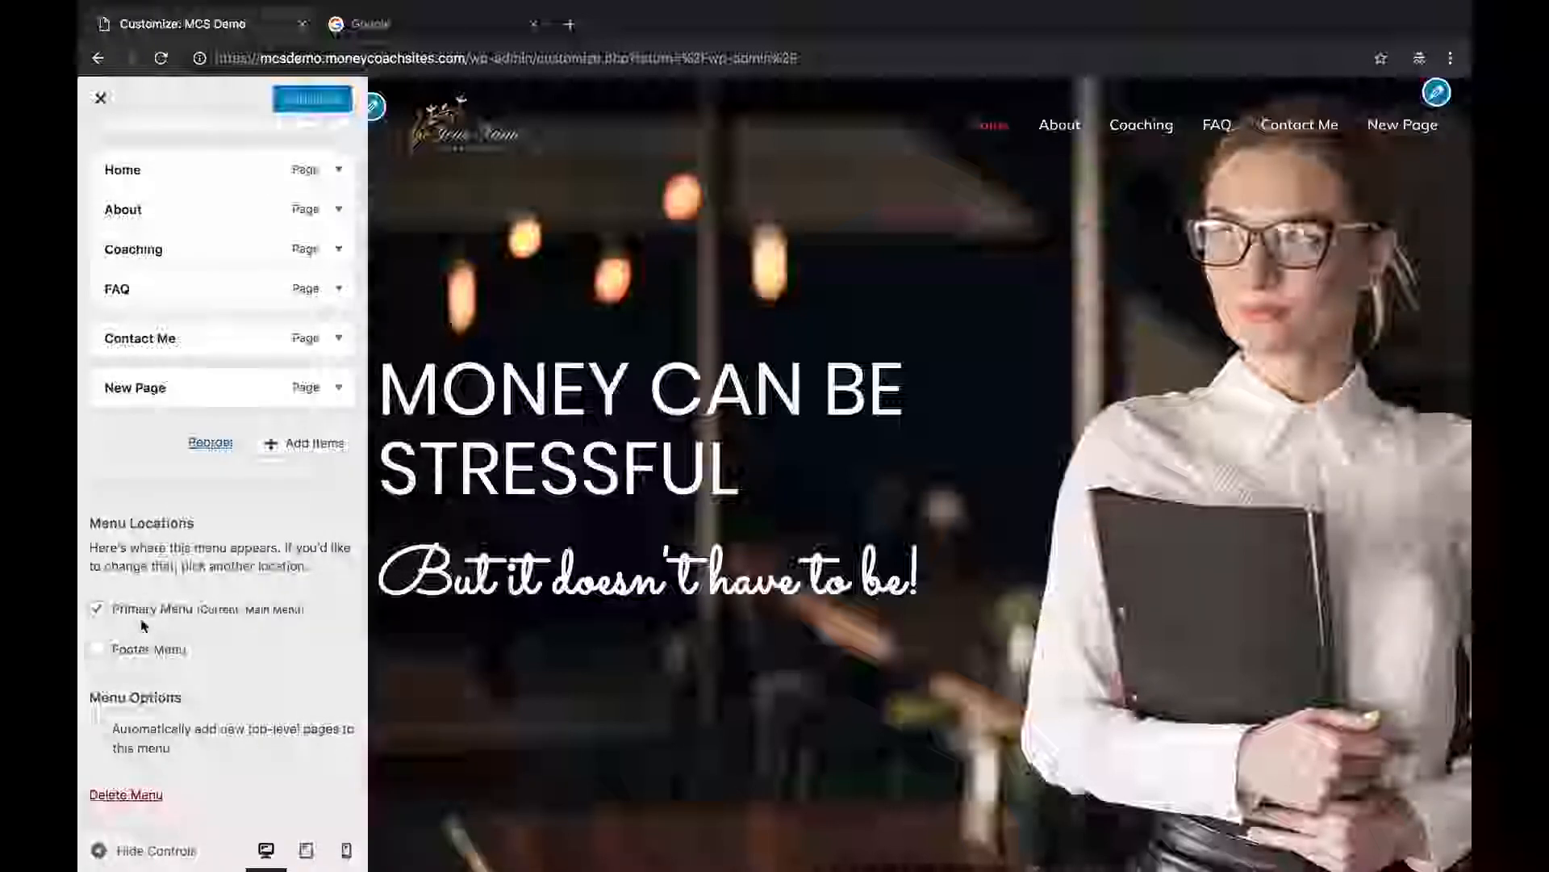
scroll(200, 644, up, 2)
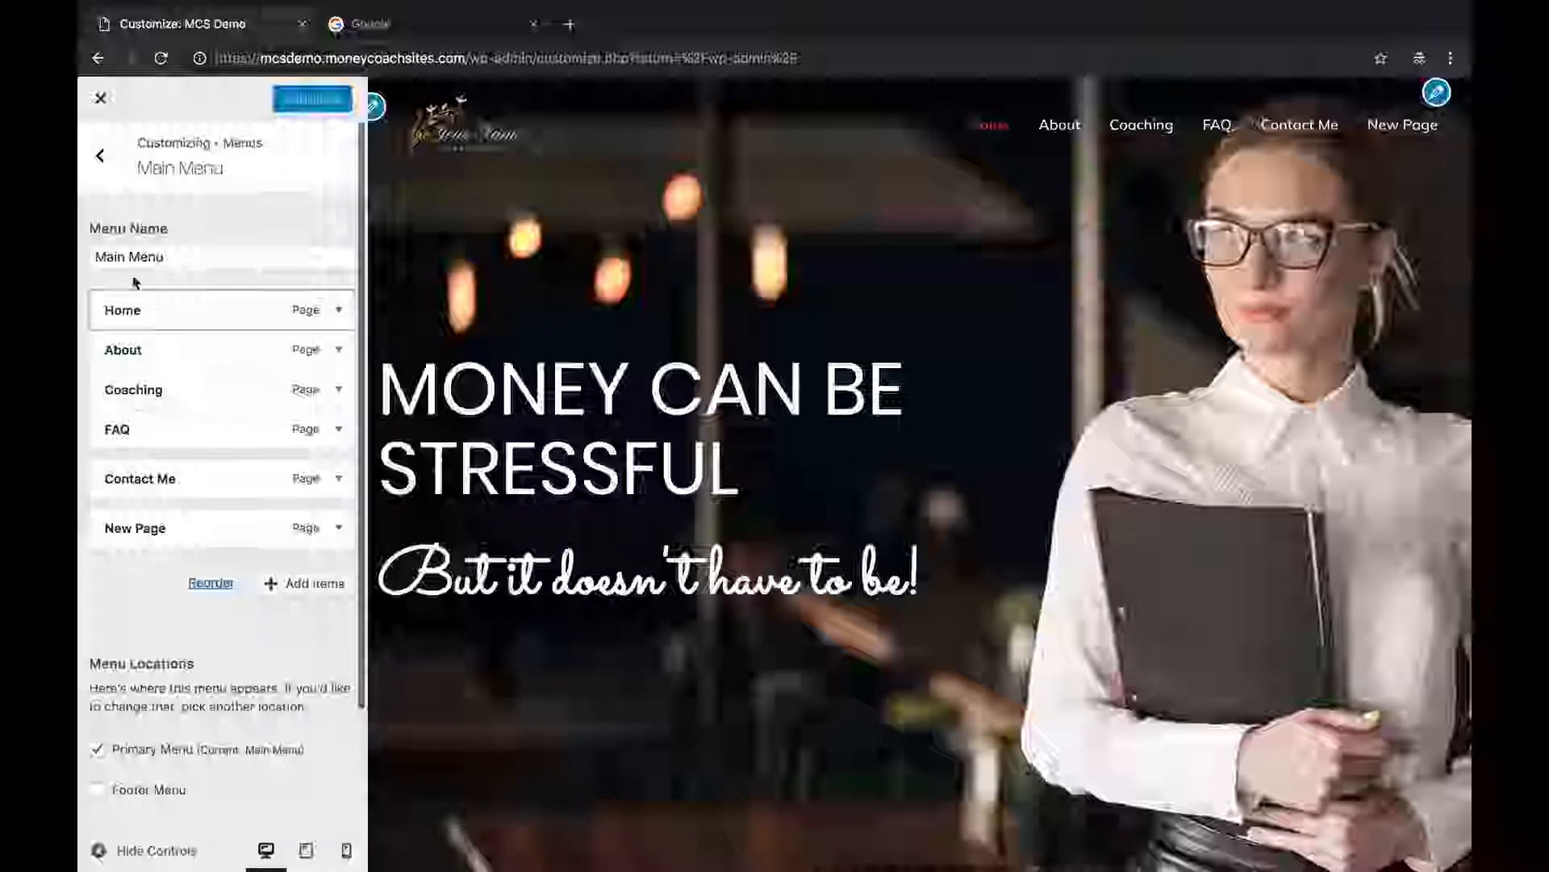
click(101, 192)
click(100, 155)
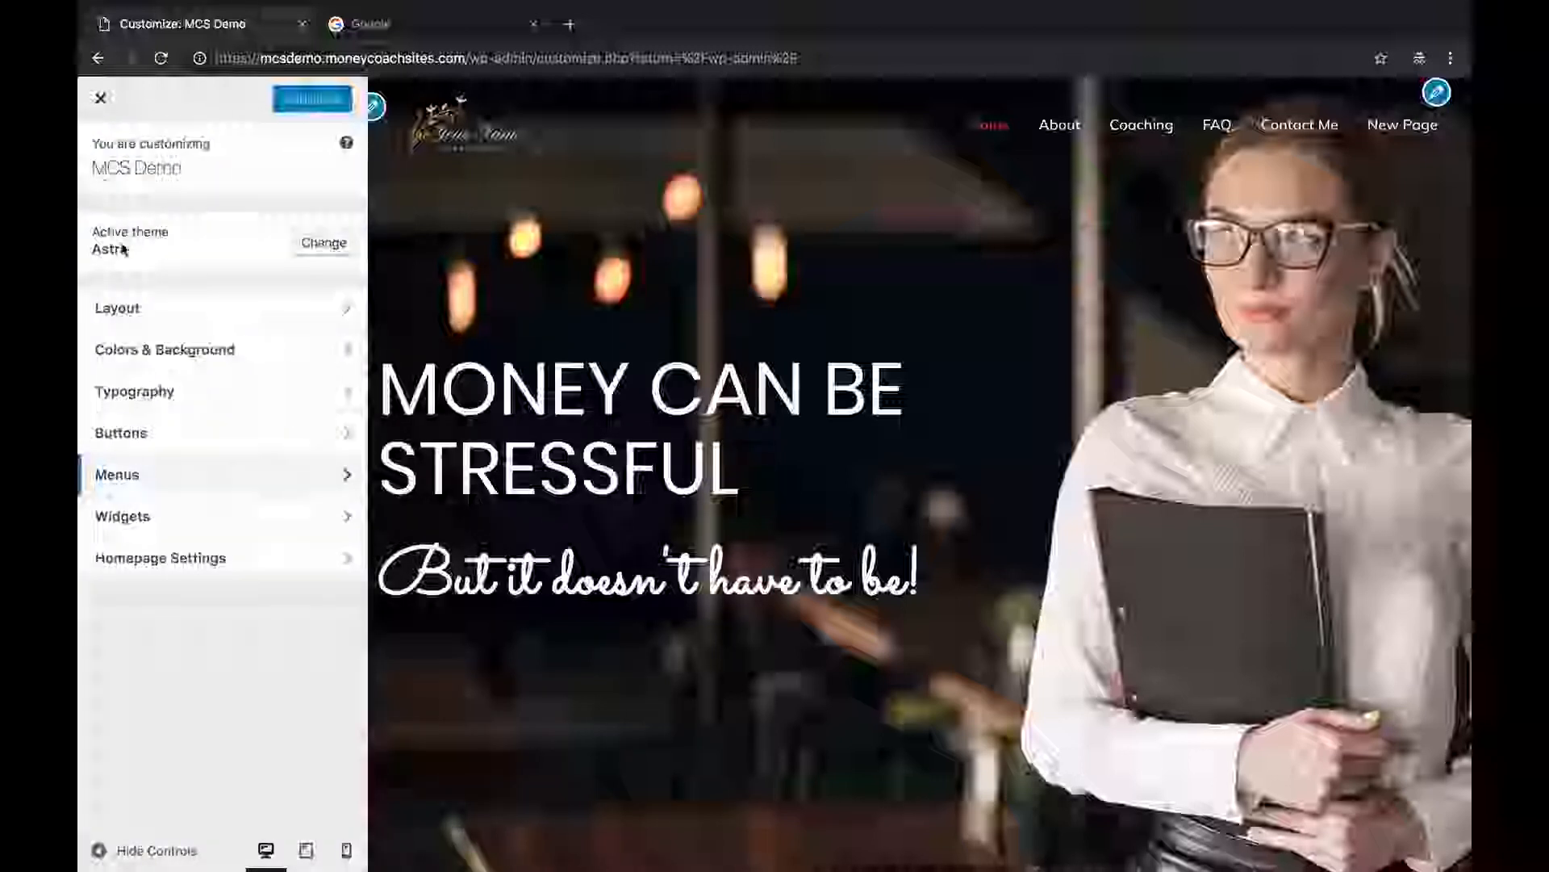
click(173, 514)
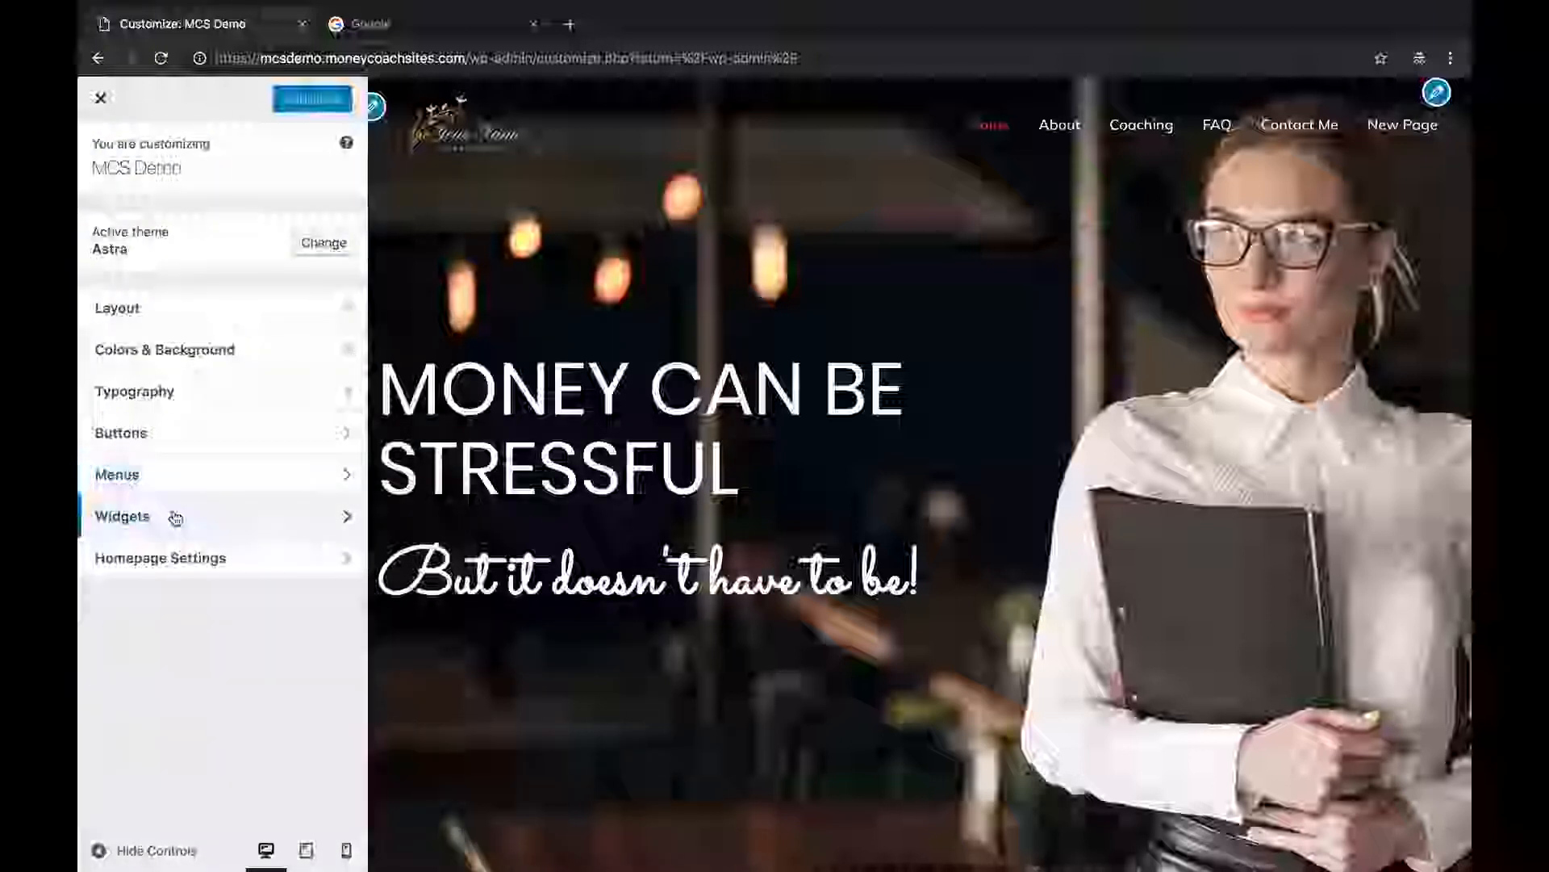
click(100, 155)
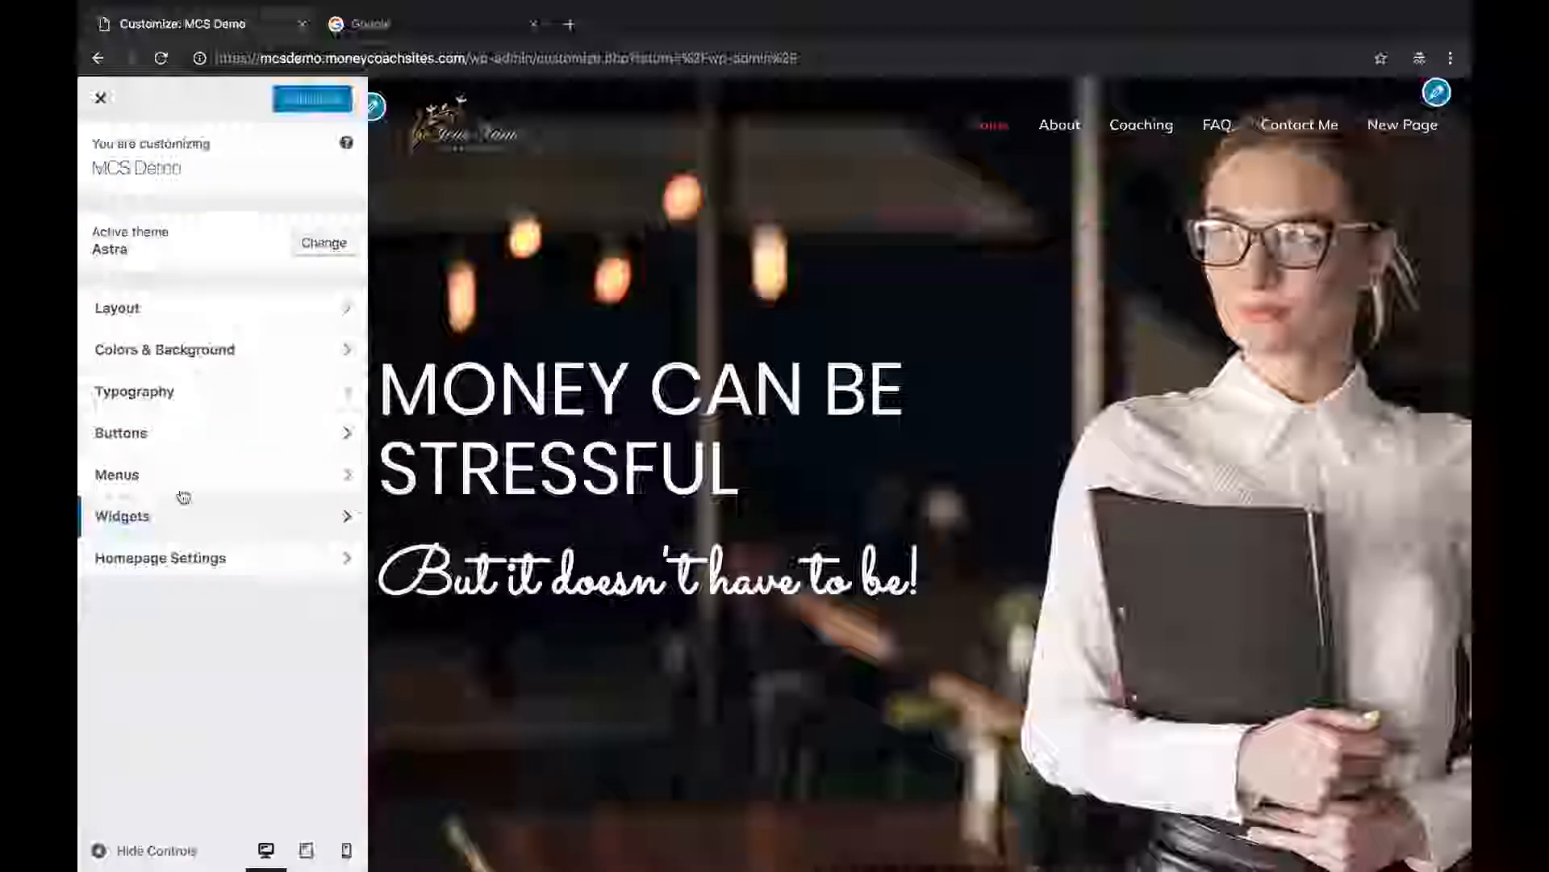
Review the Homepage Settings and the available homepage choices while keeping Home selected, and exit the customizer to the dashboard.
click(178, 565)
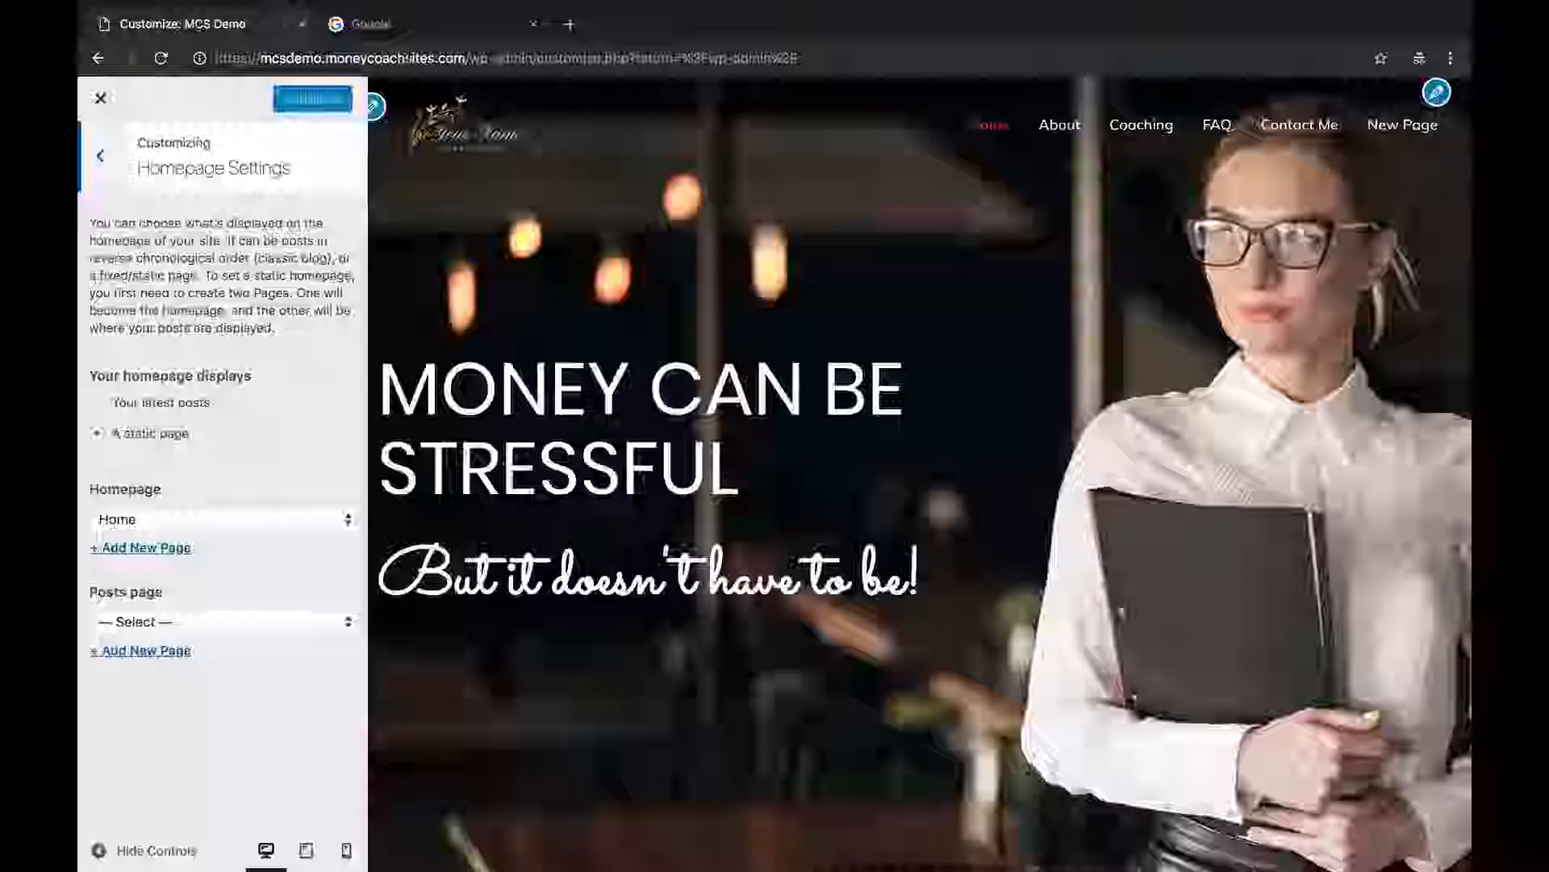
click(282, 518)
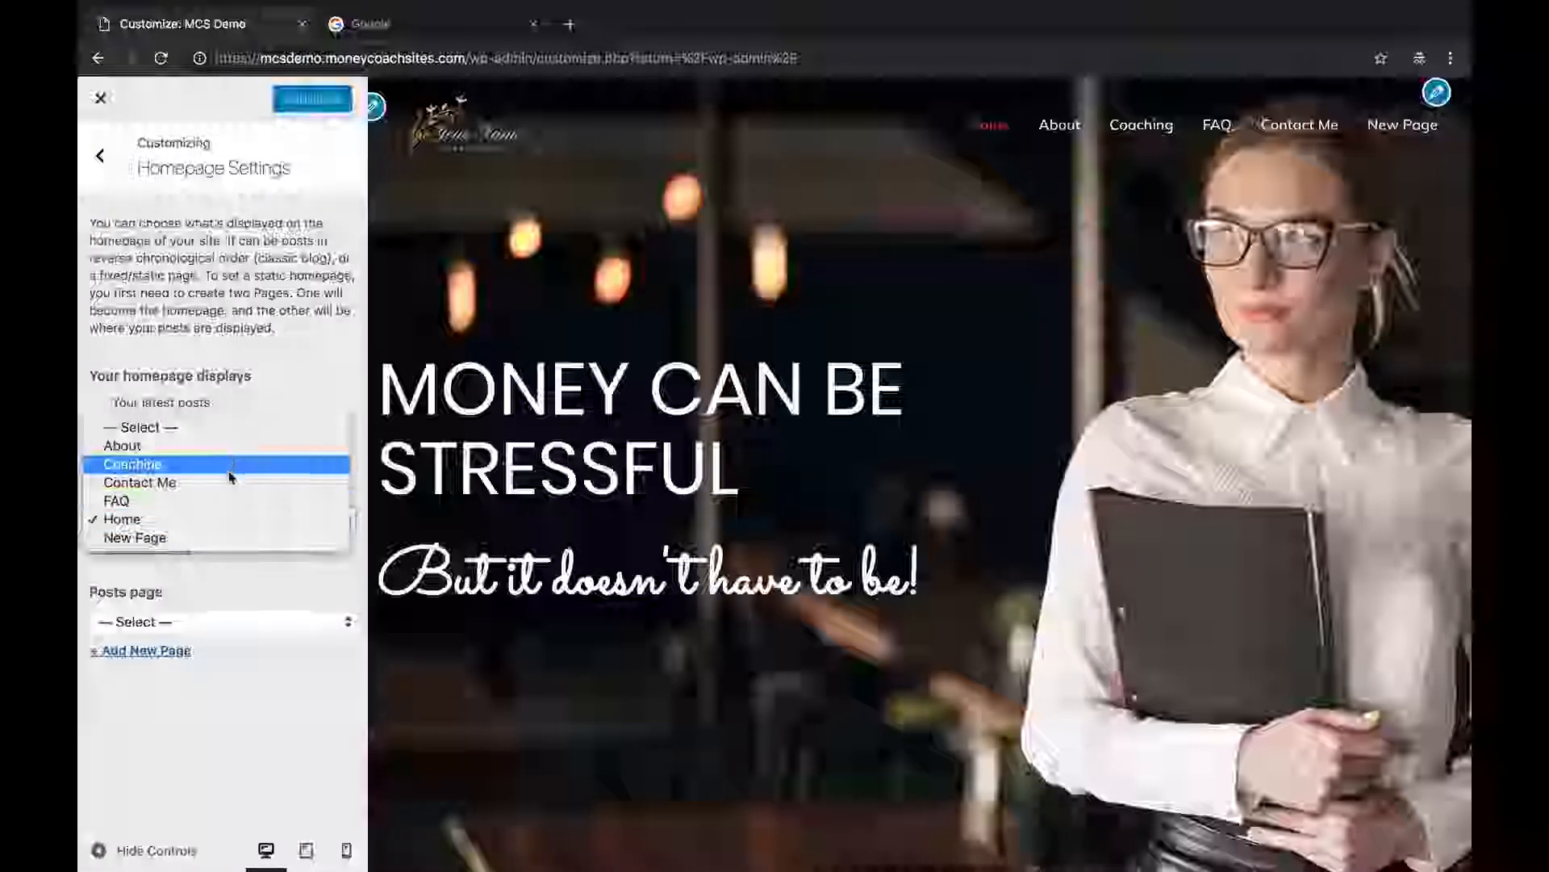
click(311, 389)
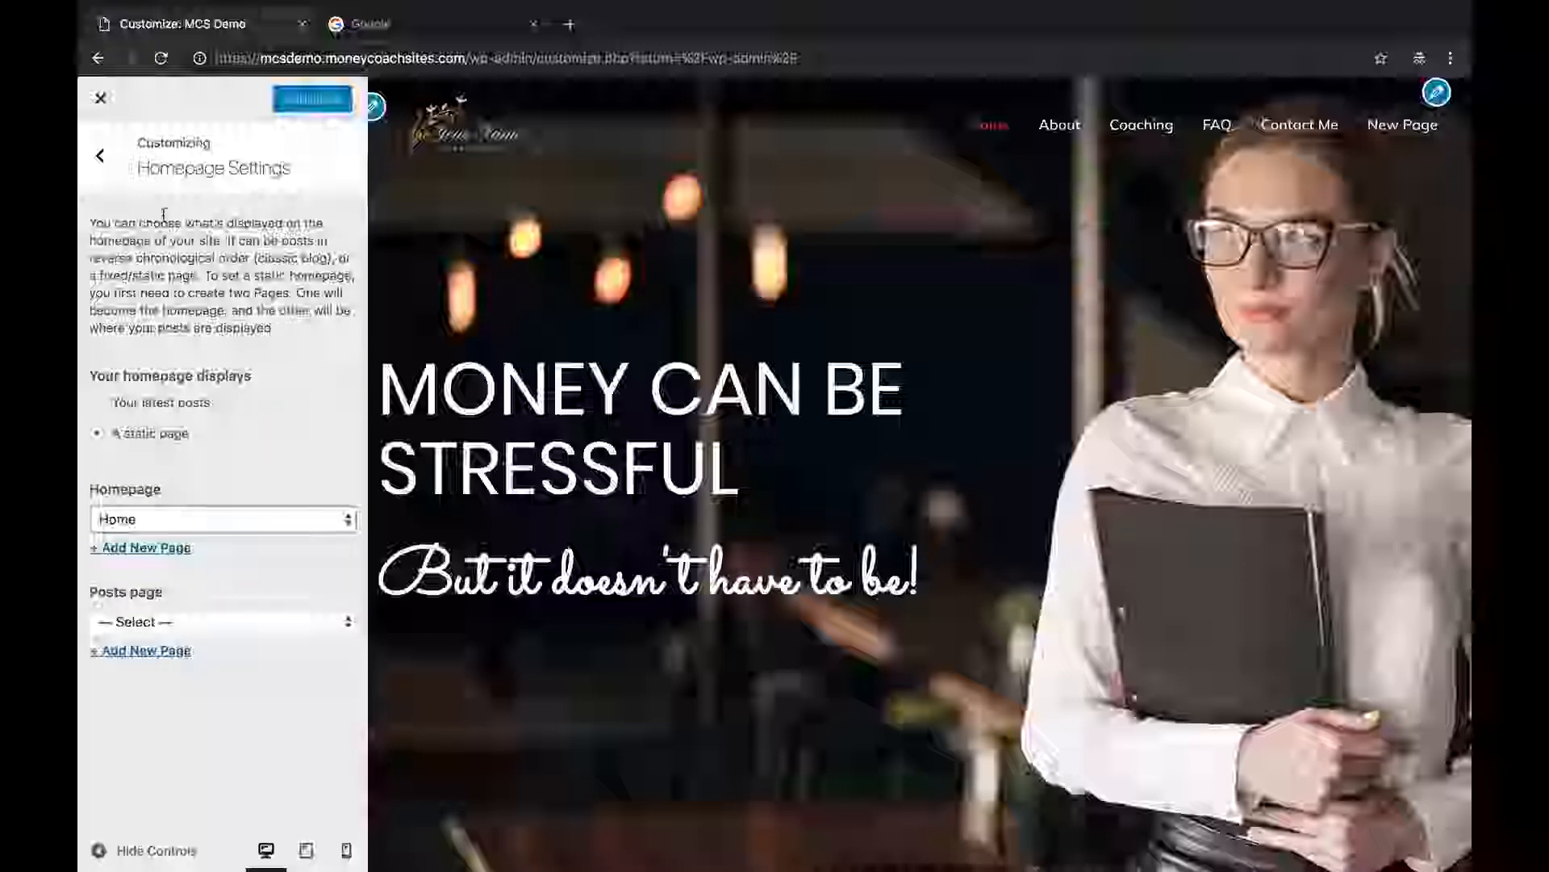
click(106, 157)
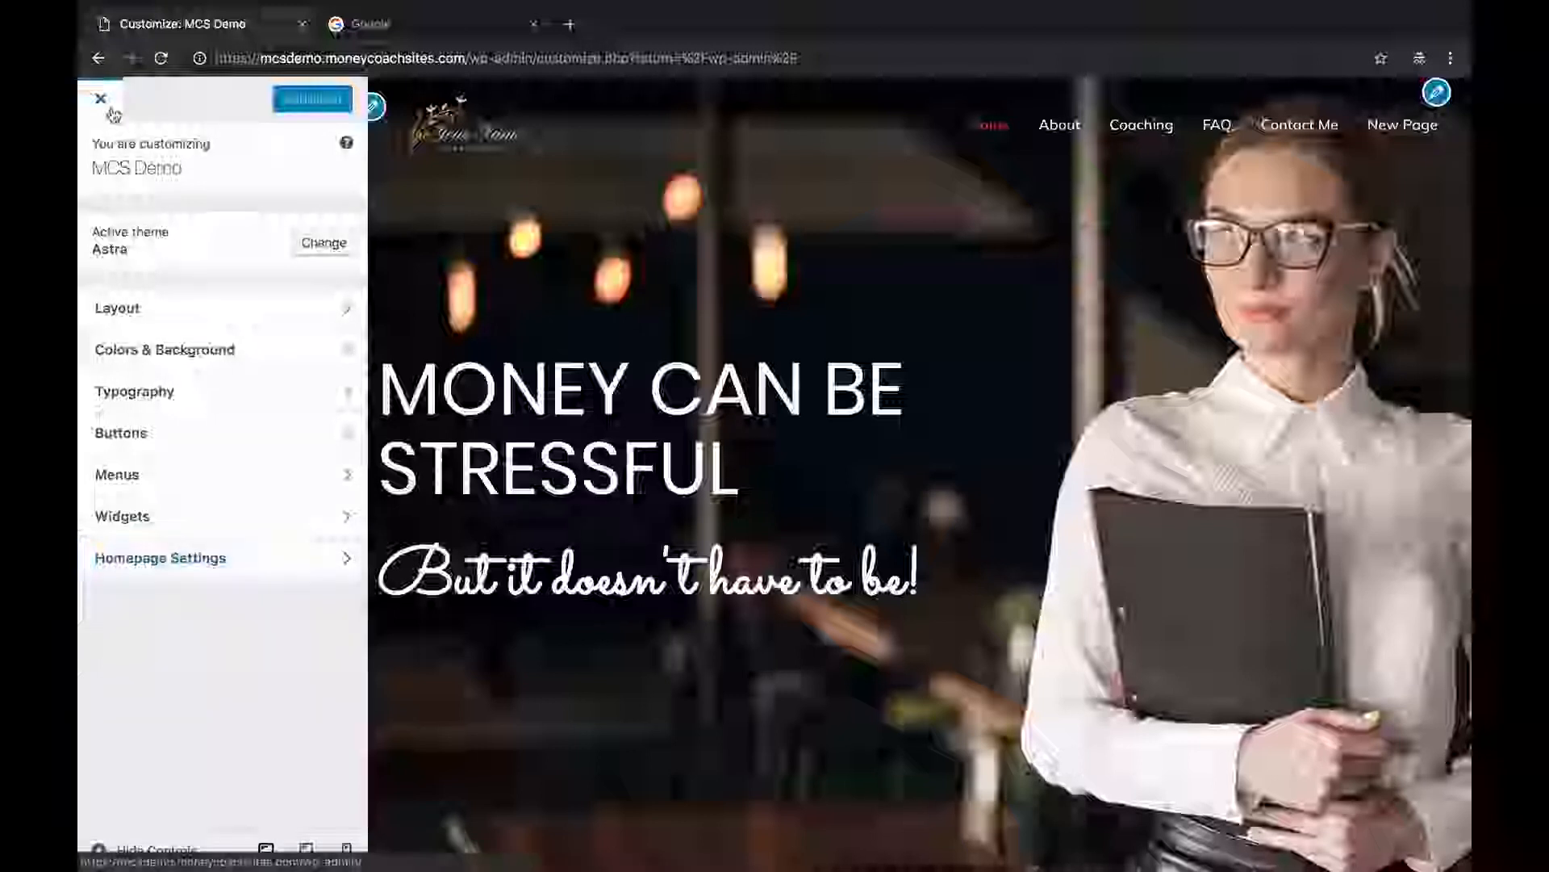
click(113, 113)
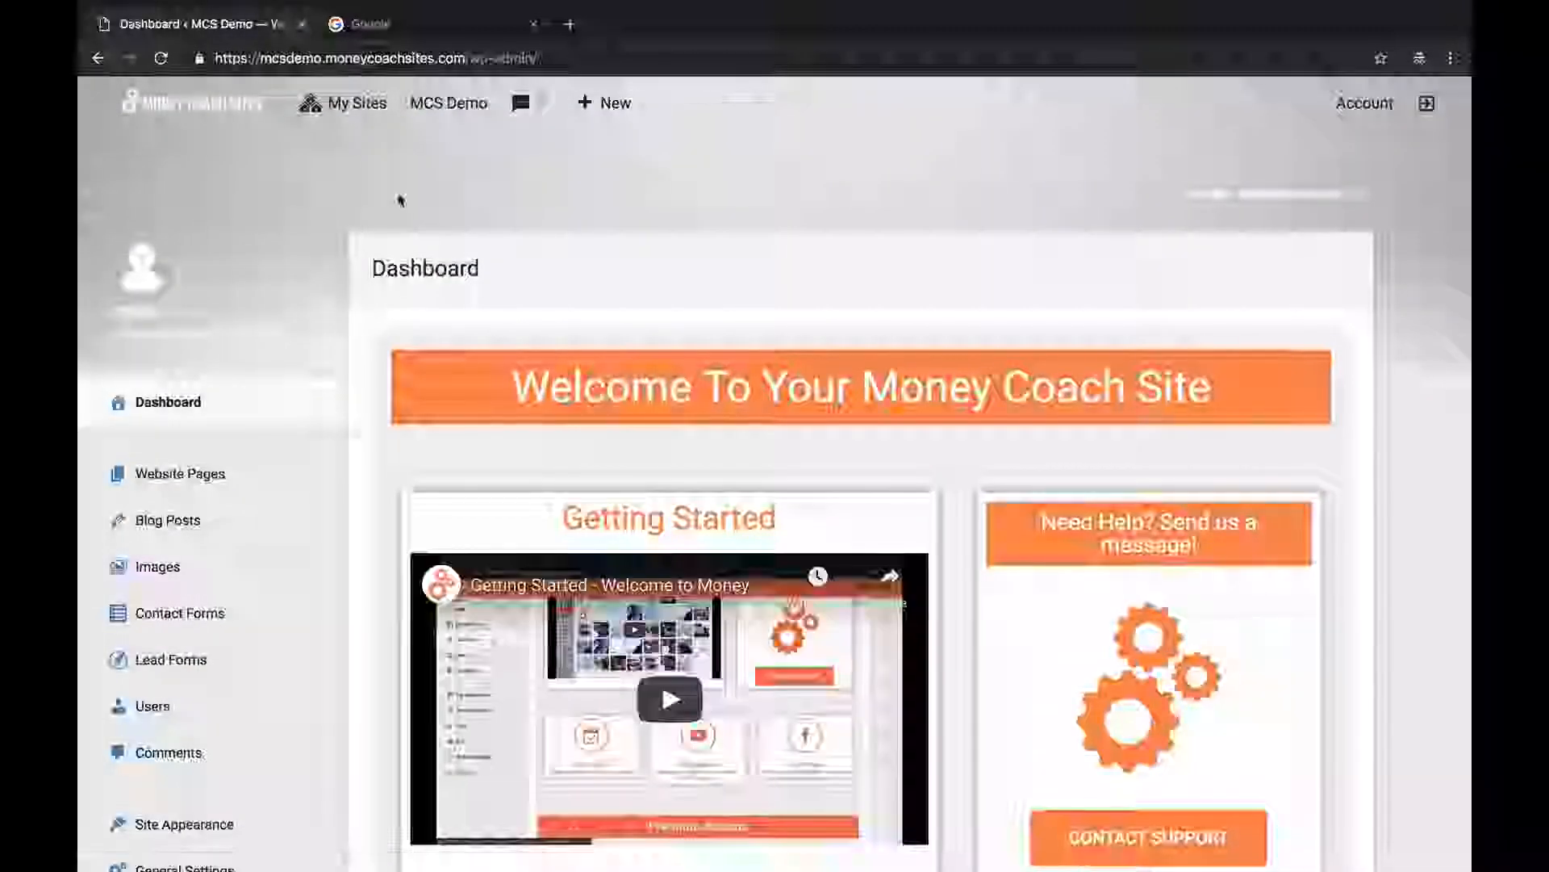
Open the site appearance's Custom Layouts and load the Footer layout in MCS Easy Builder.
scroll(397, 197, down, 7)
scroll(398, 197, up, 1)
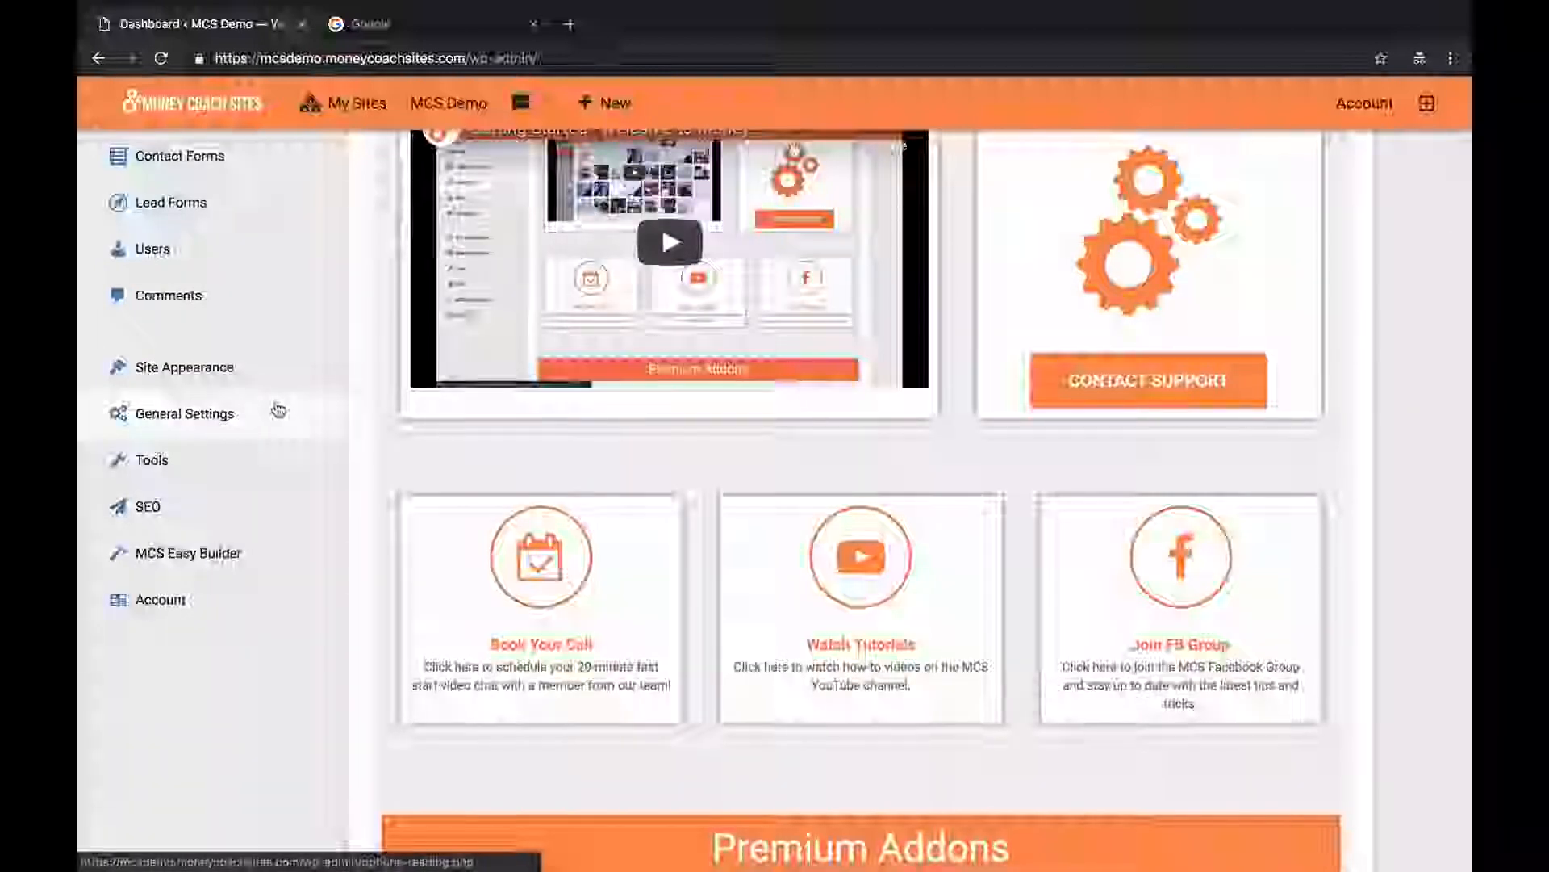
scroll(276, 411, up, 2)
scroll(278, 410, up, 1)
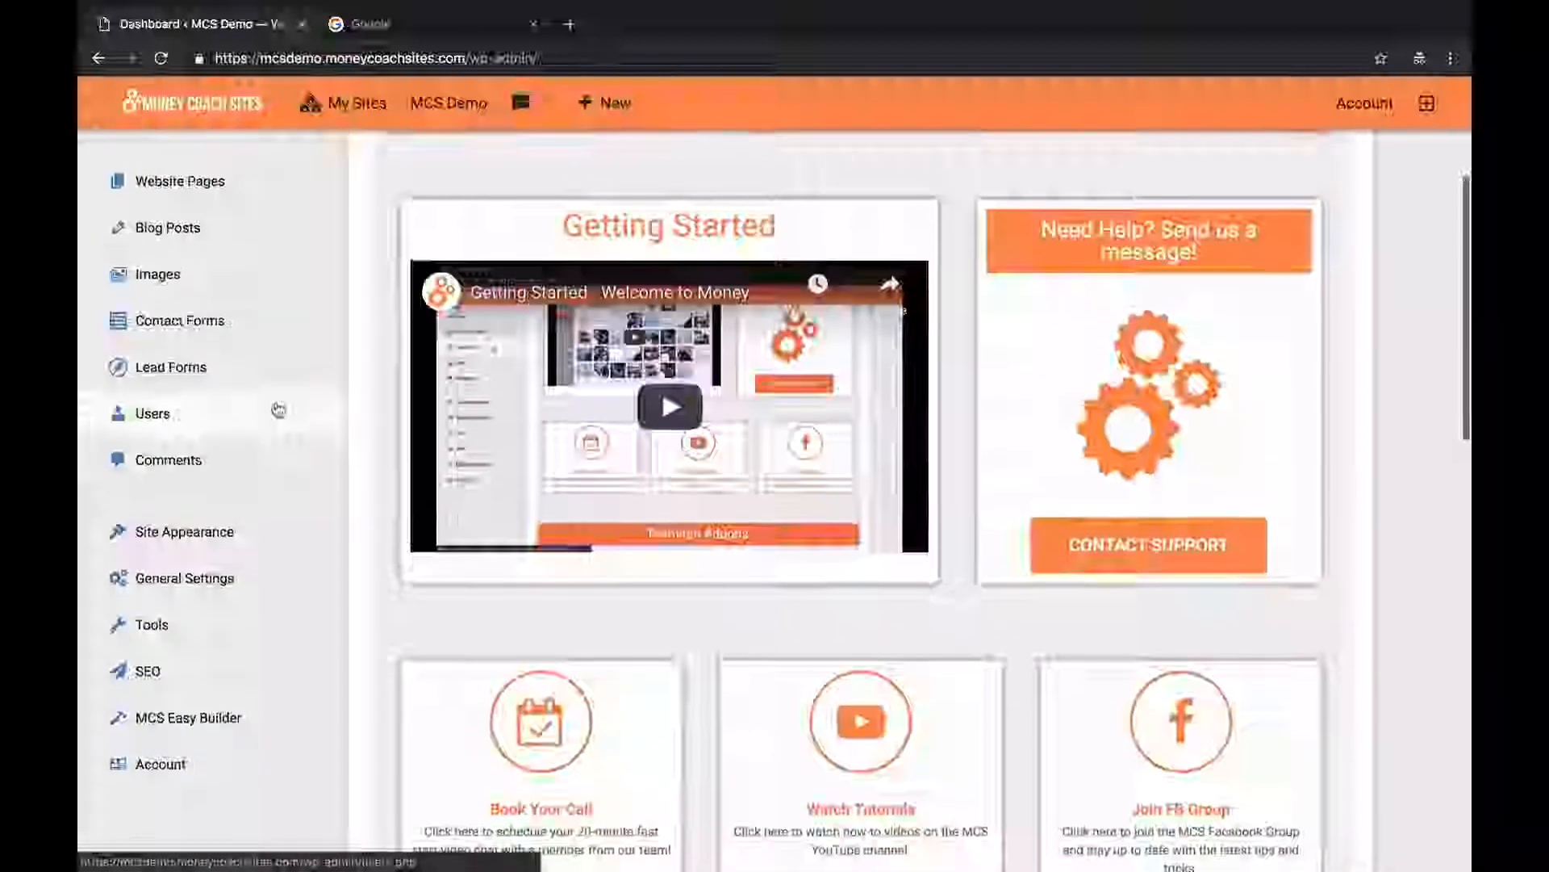
scroll(278, 410, down, 1)
scroll(278, 410, down, 1)
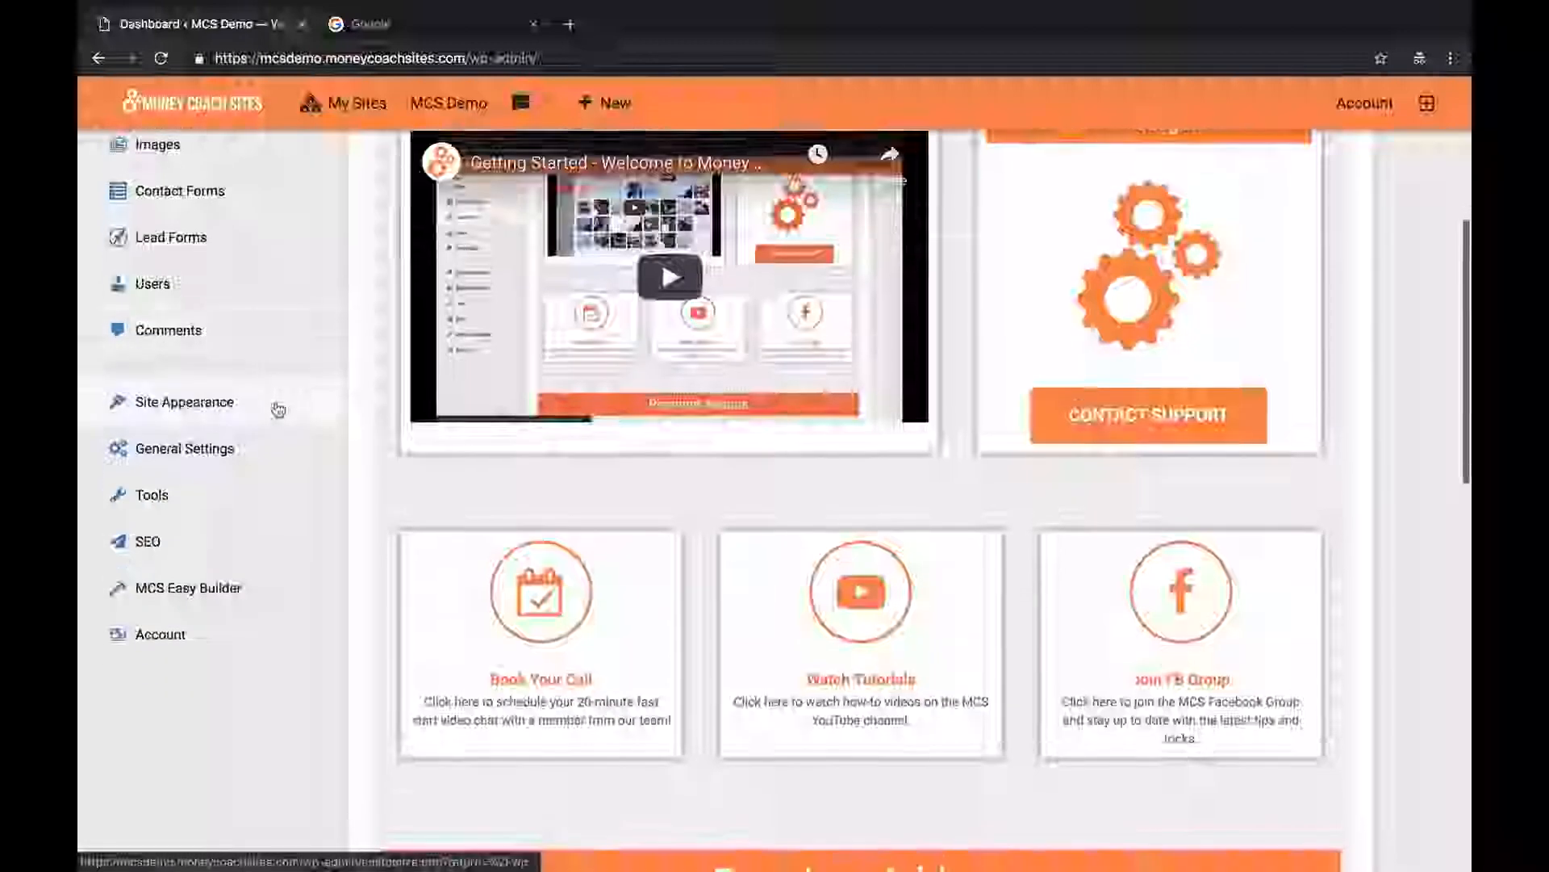
scroll(279, 409, down, 1)
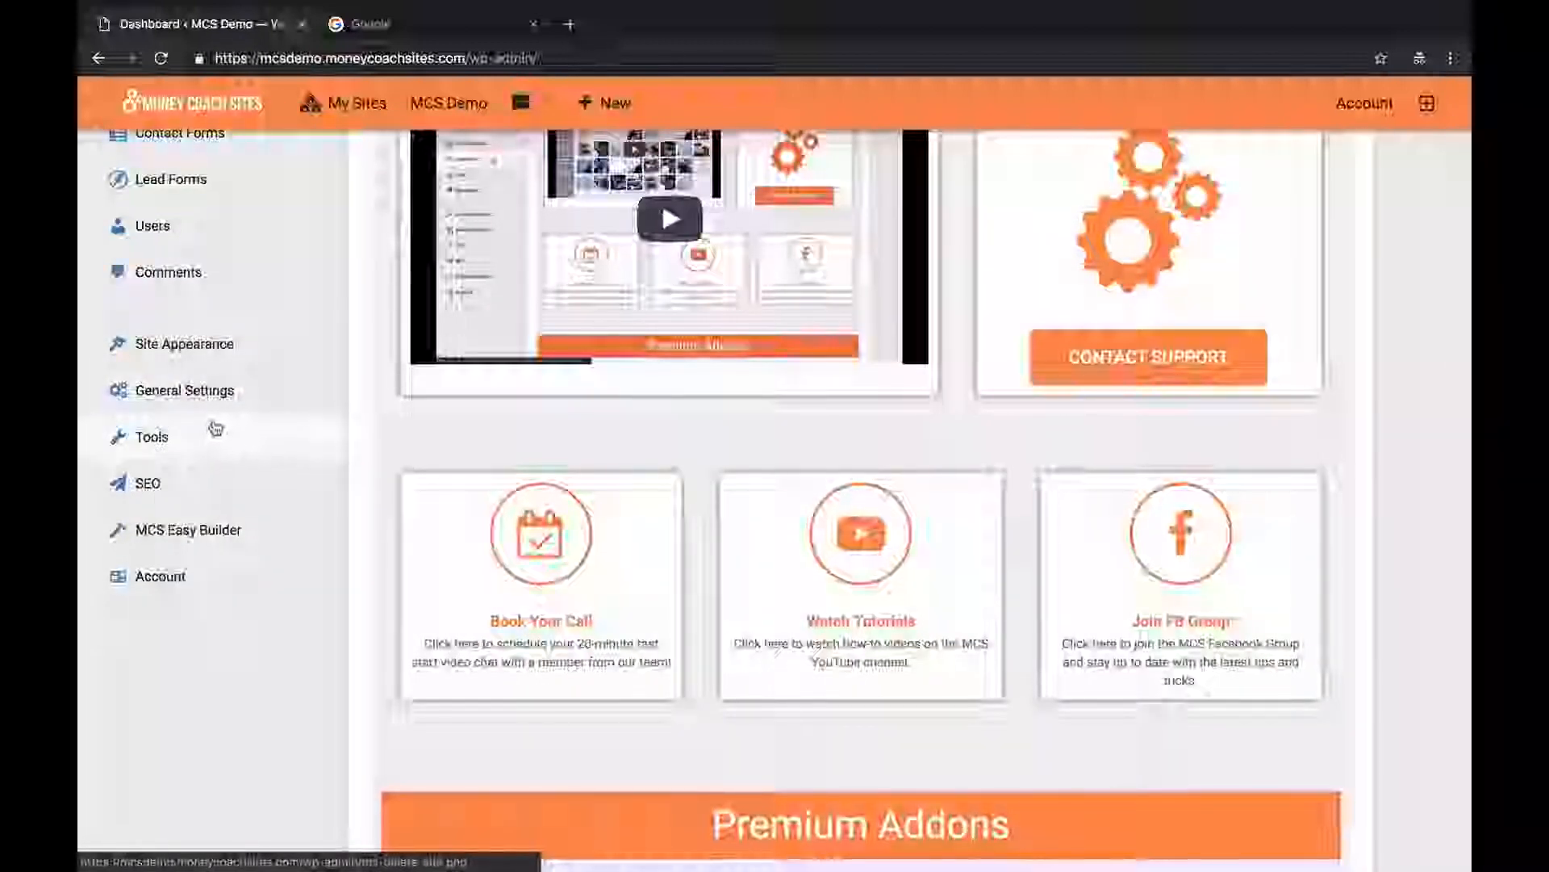
click(247, 354)
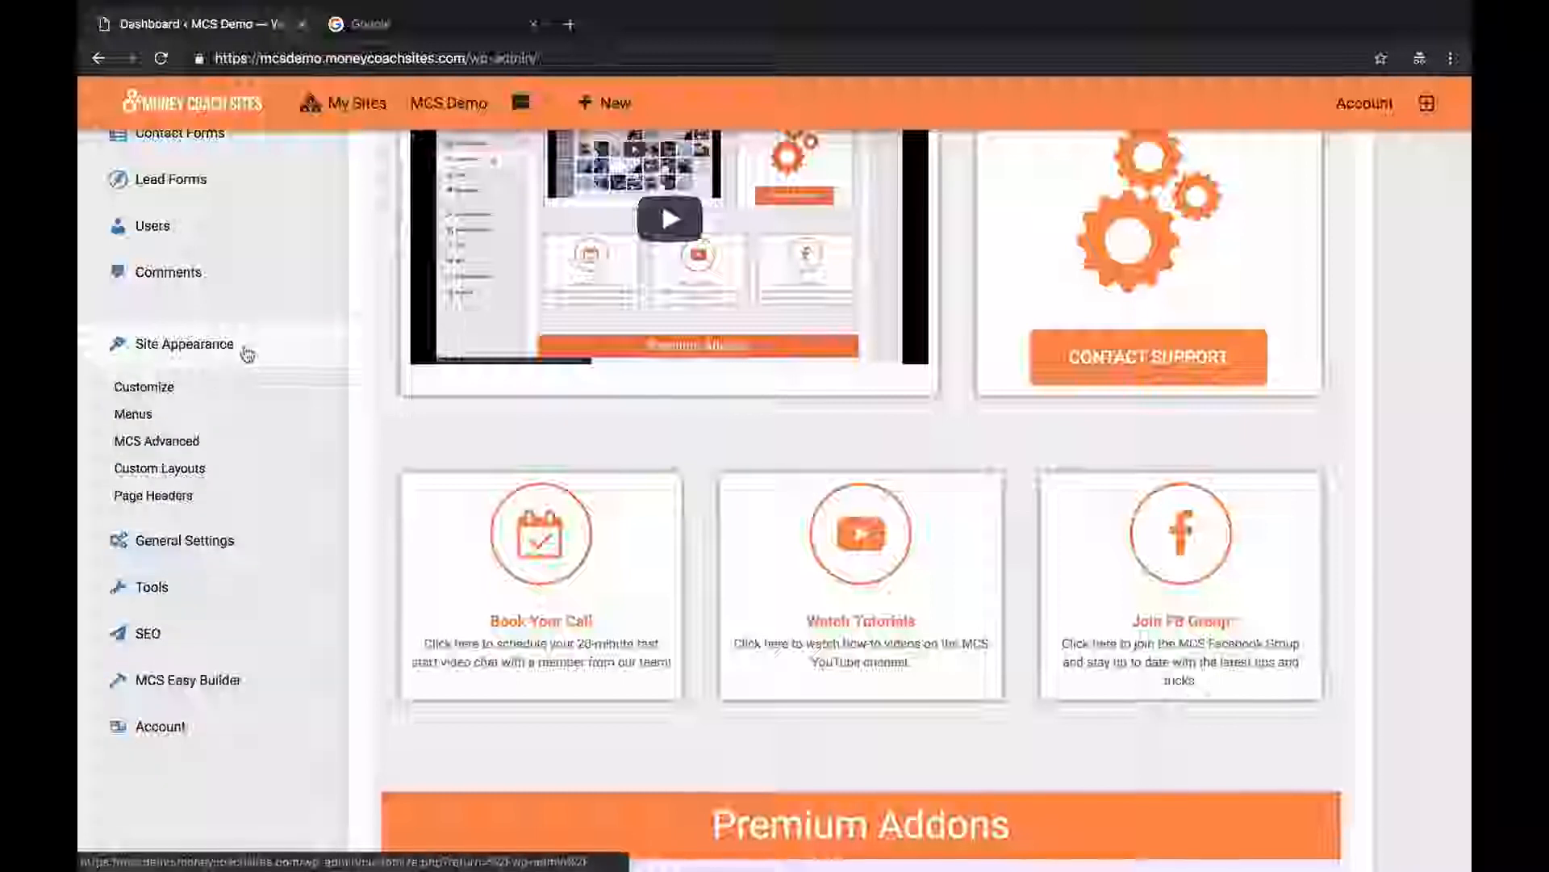
click(203, 472)
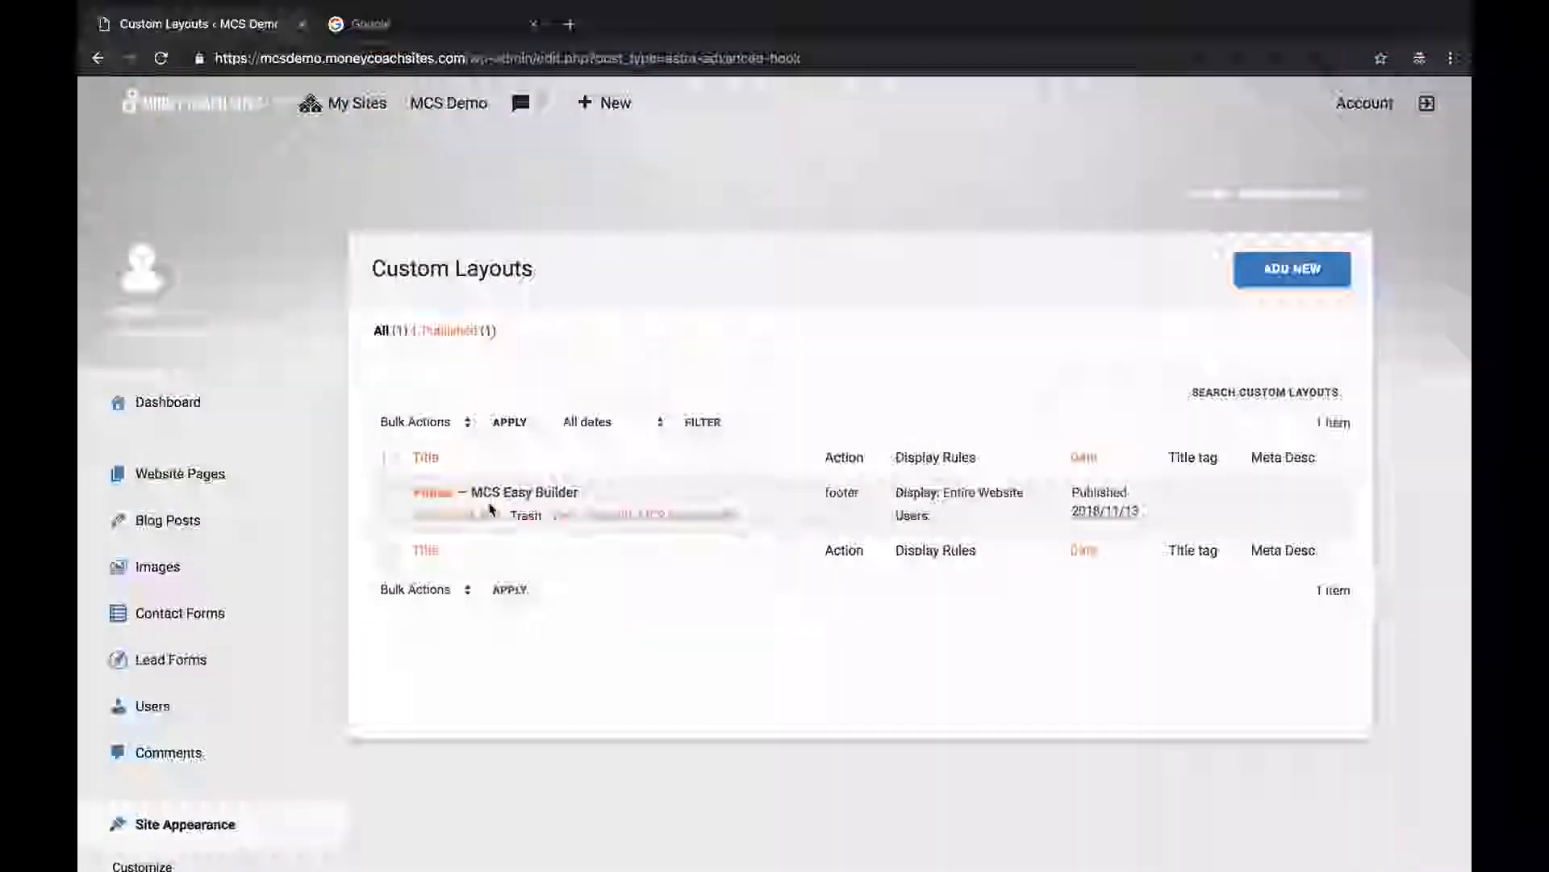
click(670, 517)
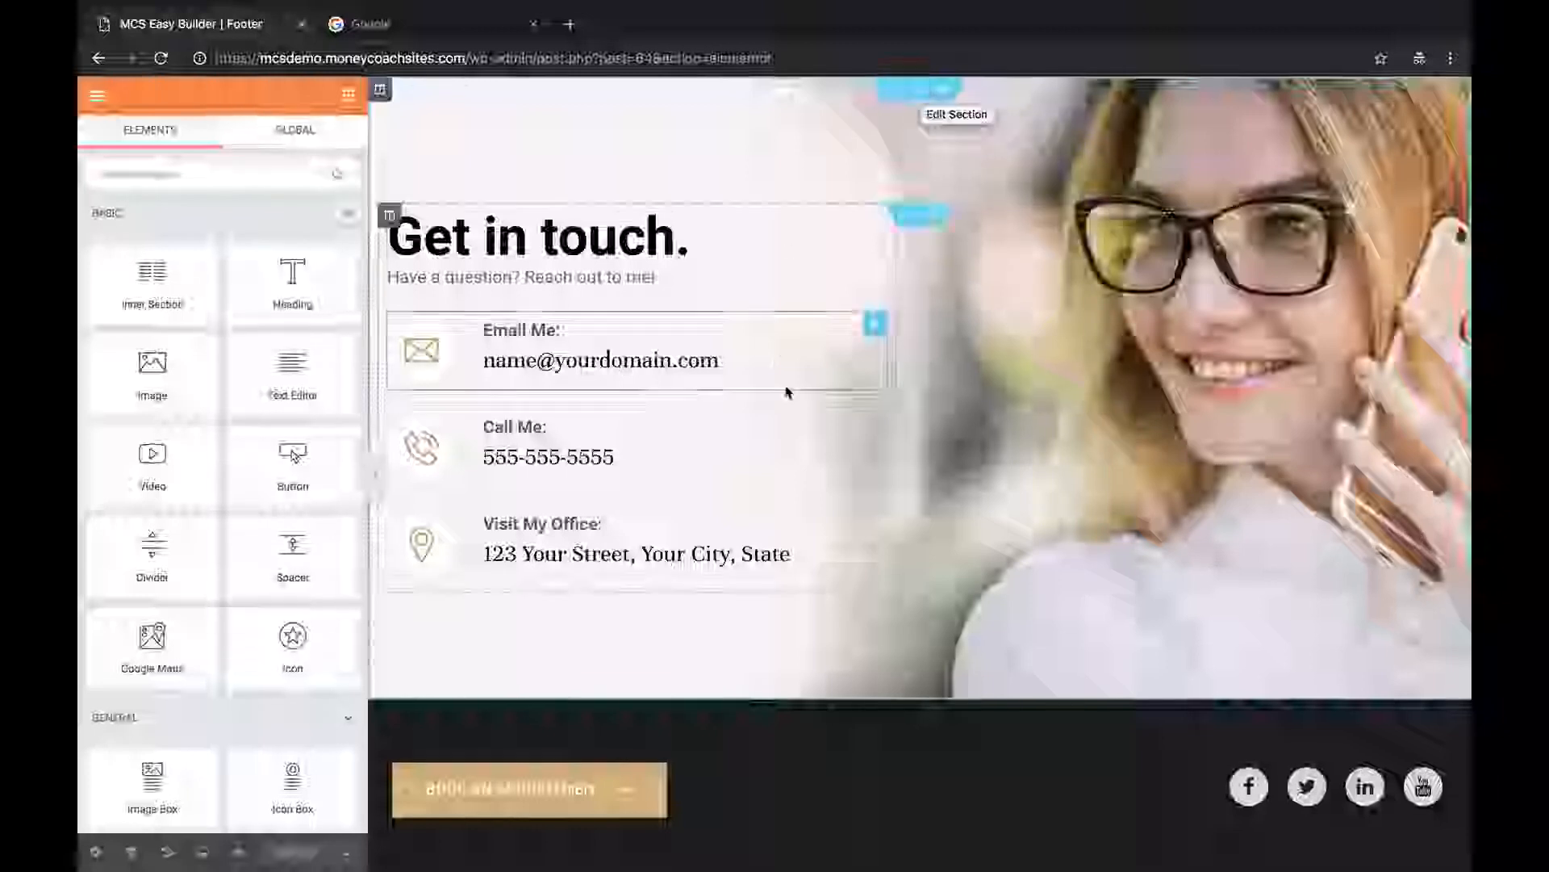
Examine the "Get in touch." section's layout, background and background overlay settings, dismissing the builder hint.
click(922, 90)
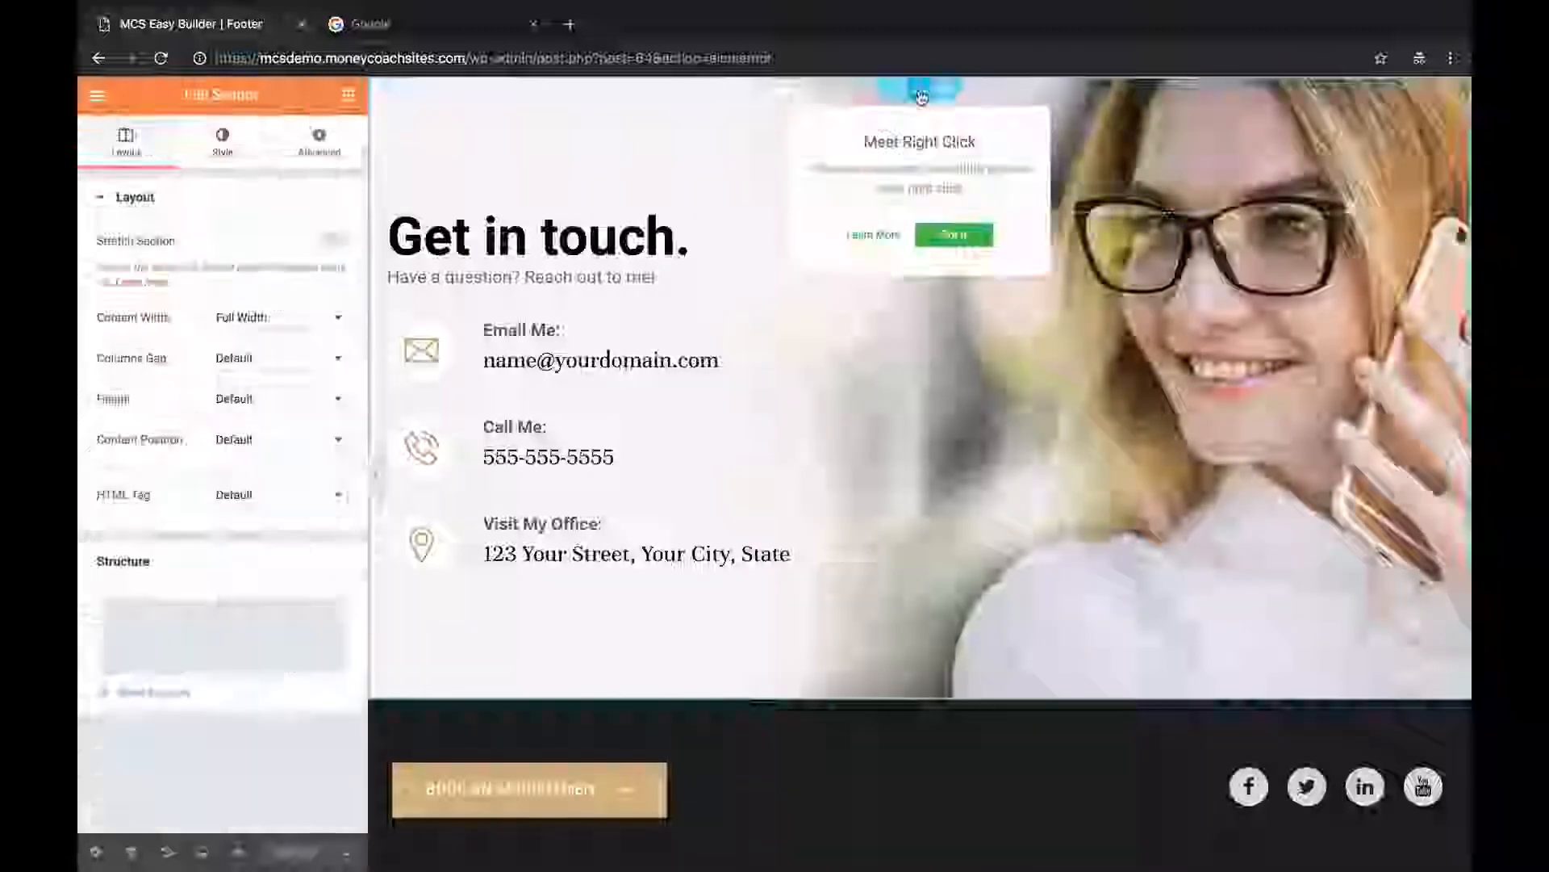
click(943, 235)
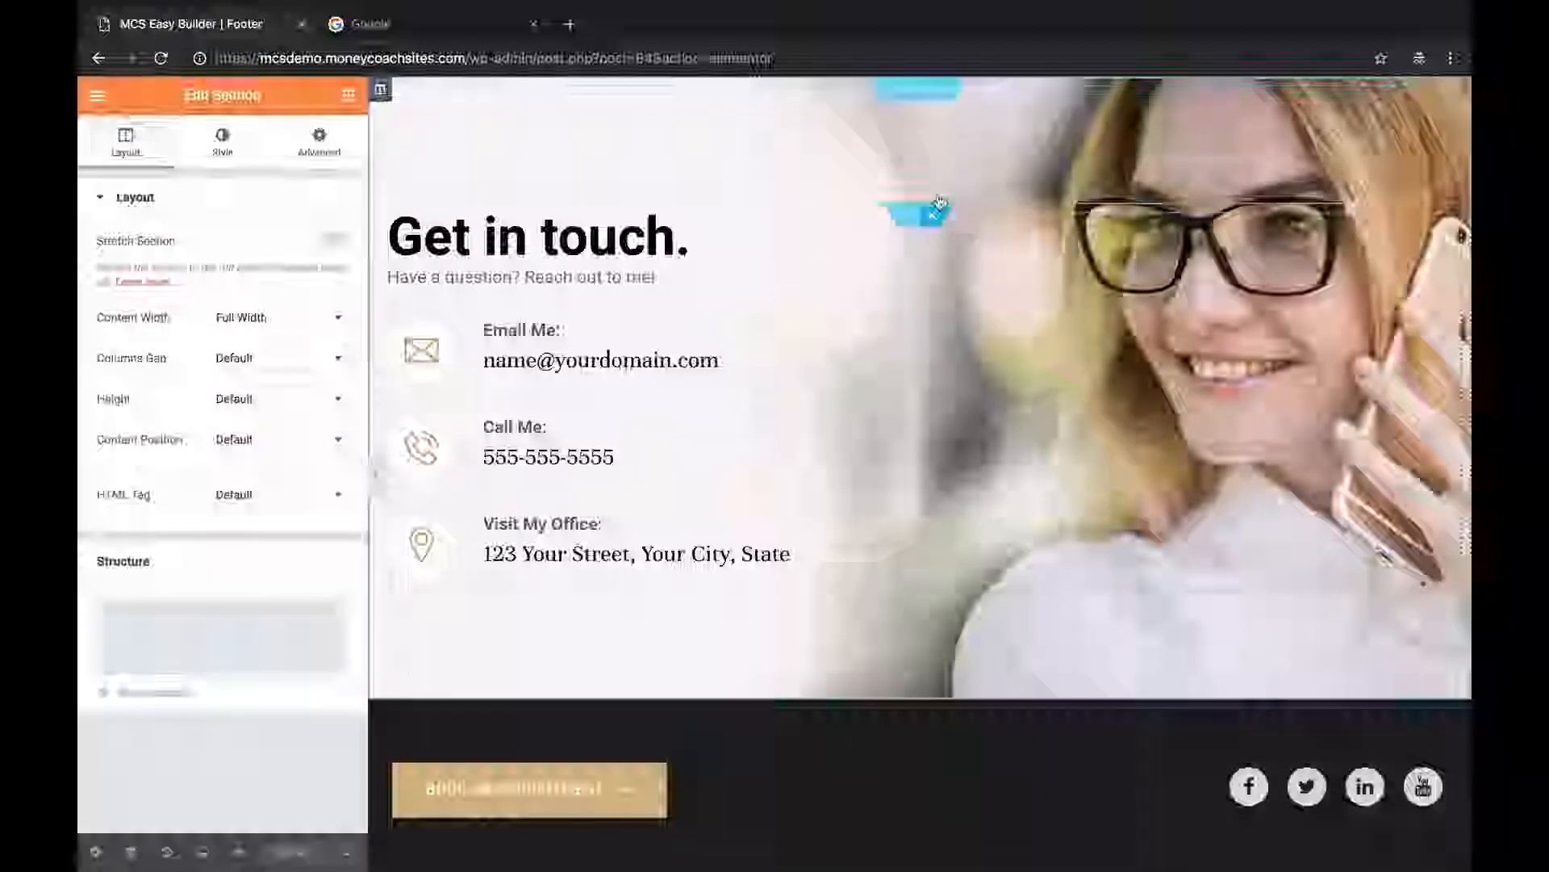
click(204, 150)
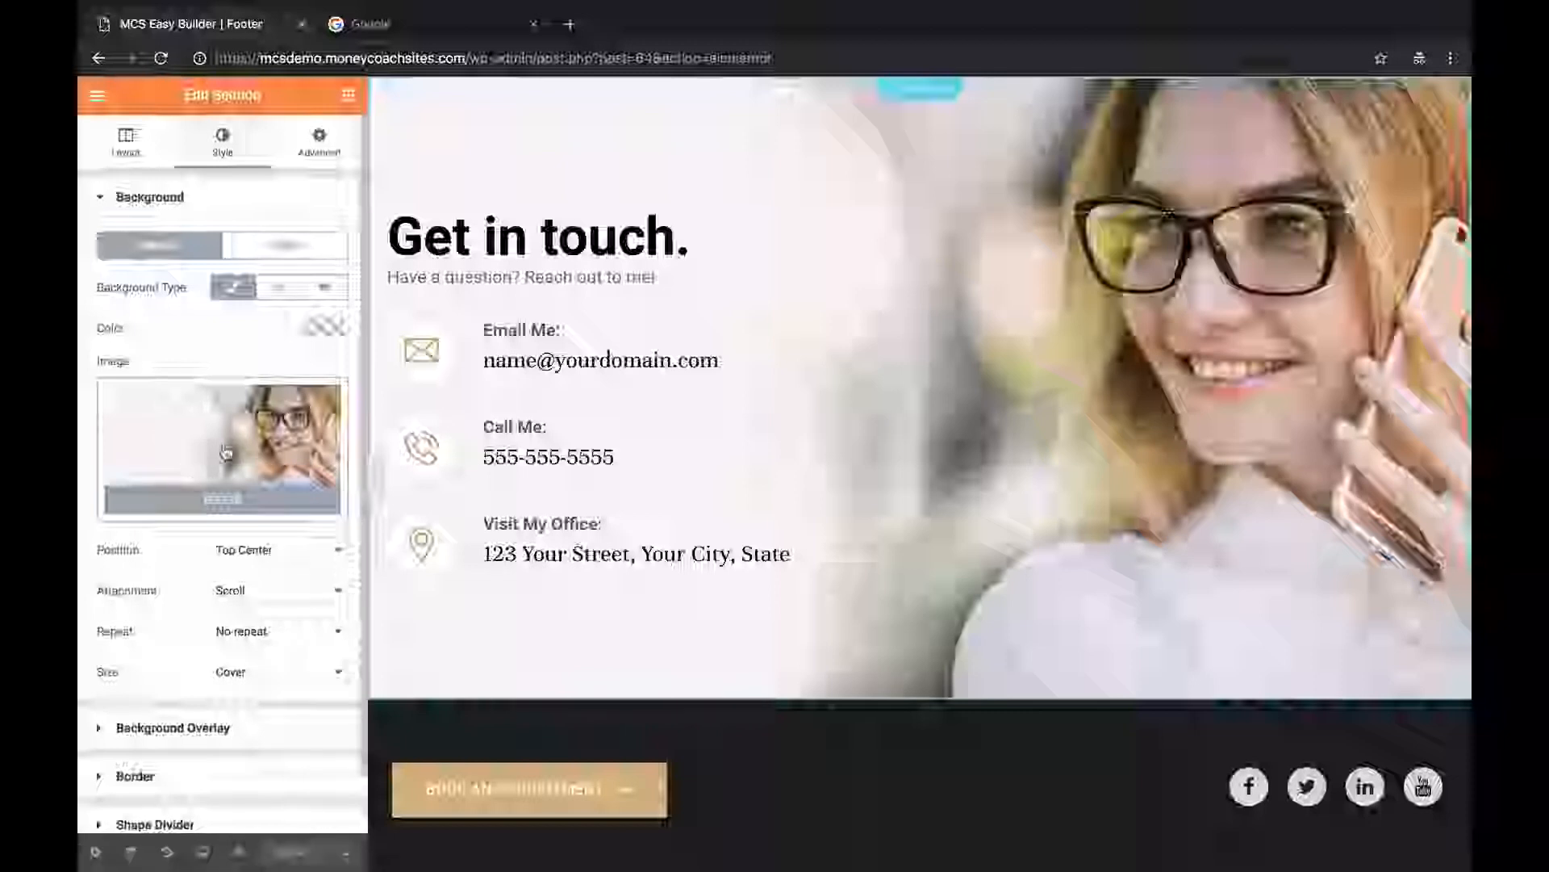
click(216, 727)
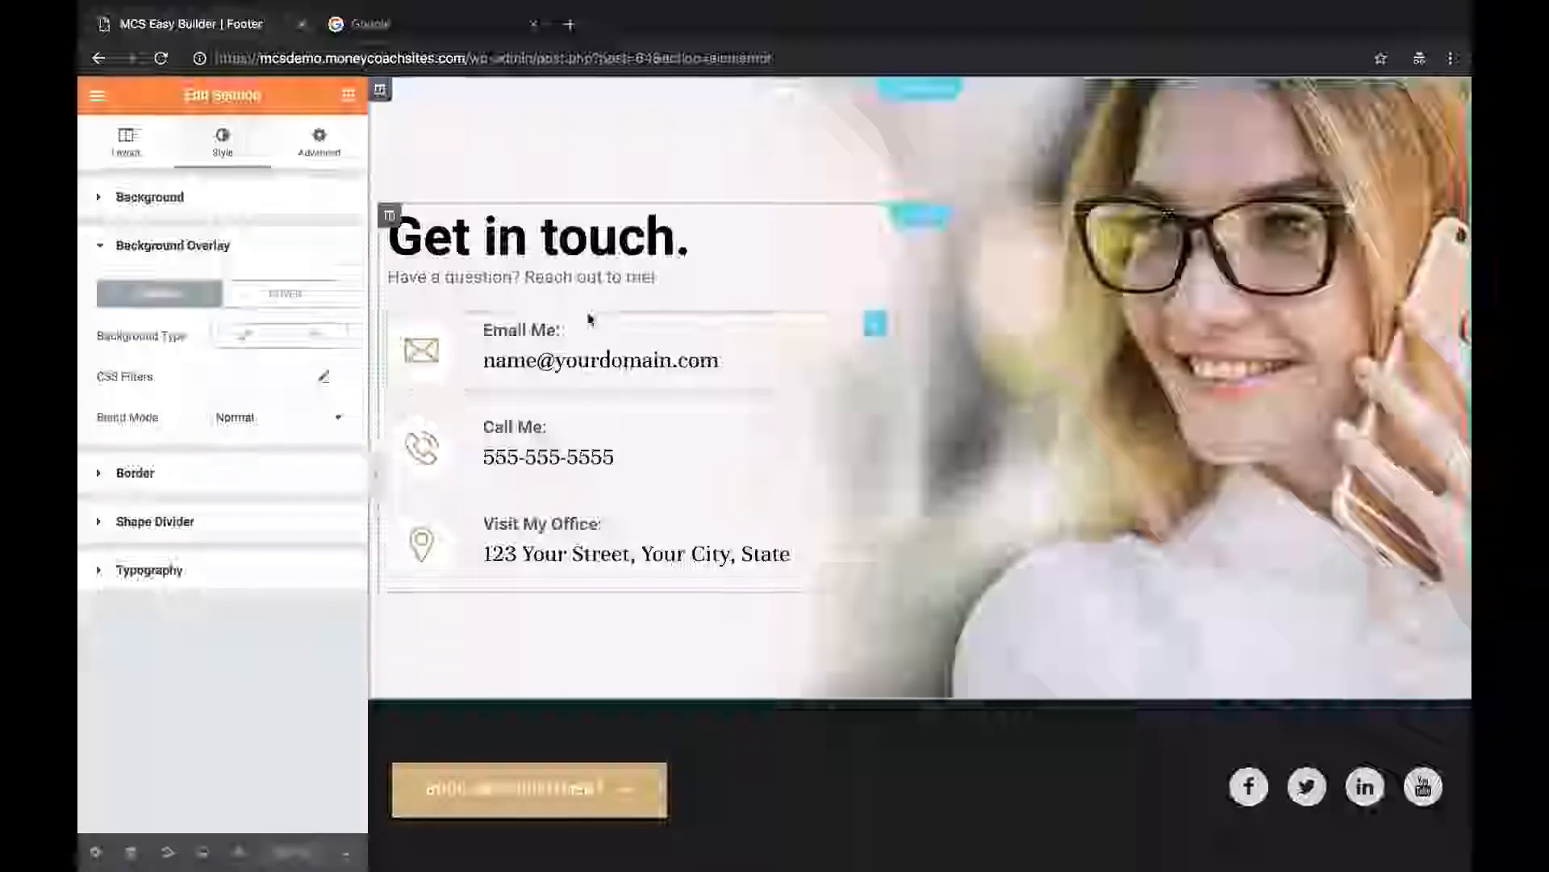
scroll(590, 320, down, 2)
scroll(589, 320, up, 2)
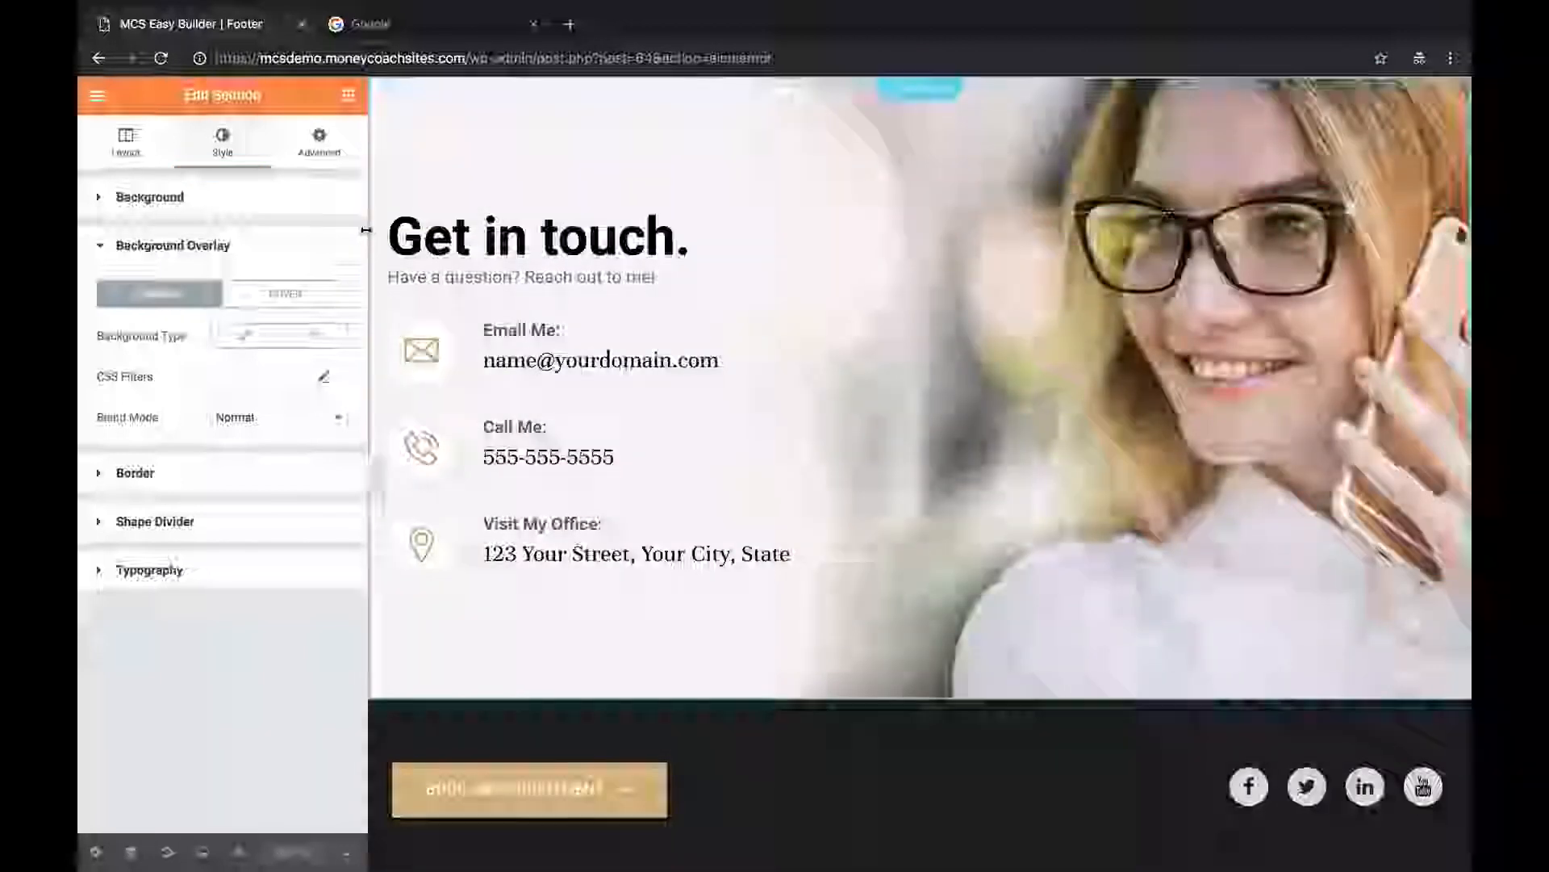
Look over the media library and file upload options for the section's background image, and close them without choosing an image.
click(233, 209)
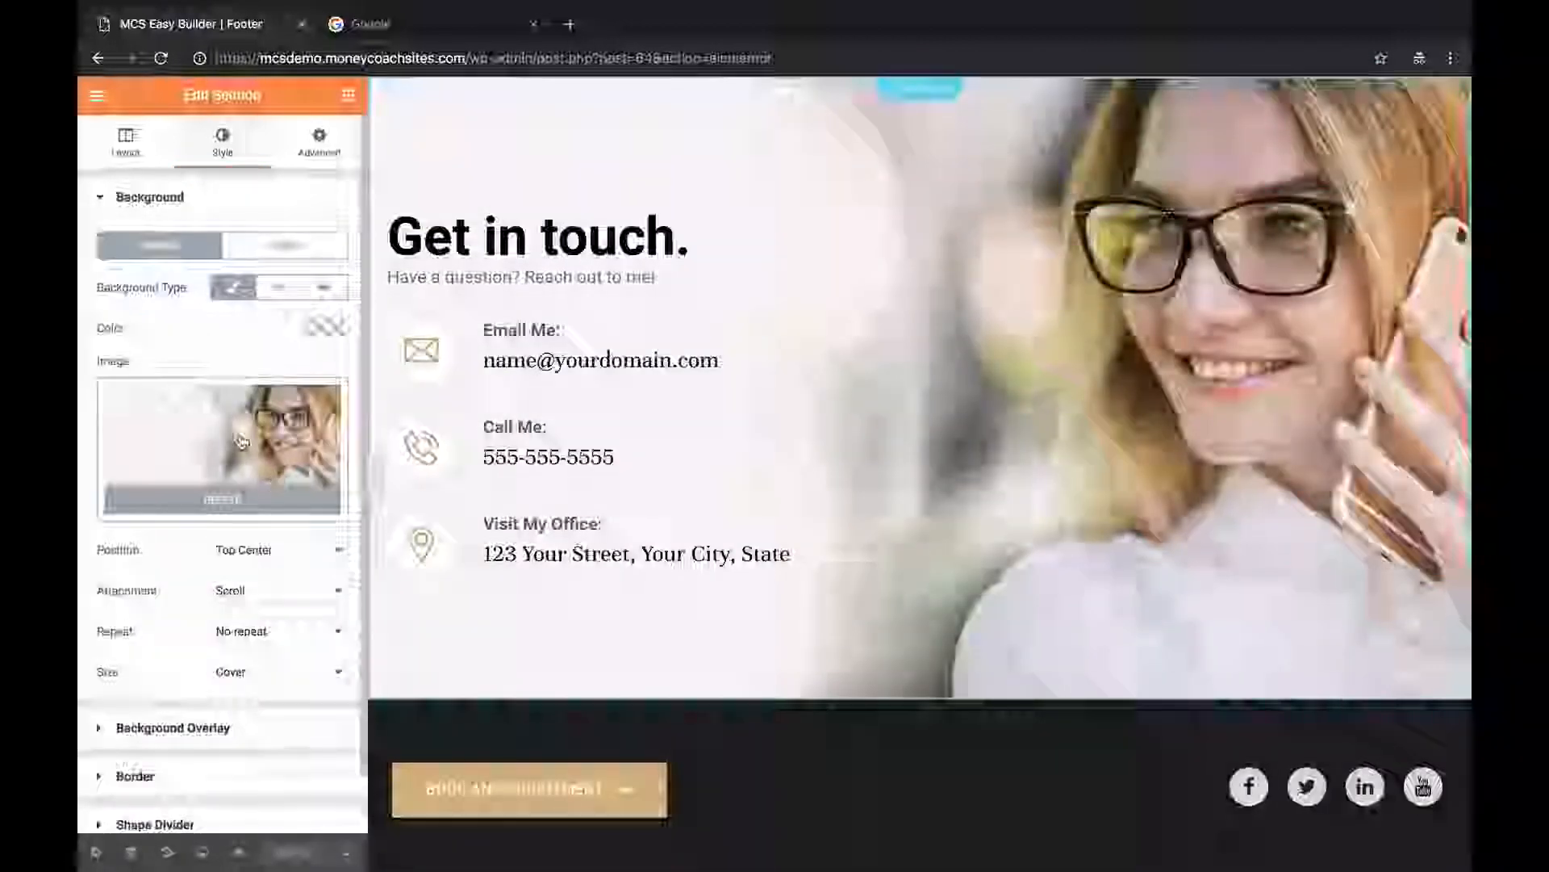
click(240, 436)
click(270, 175)
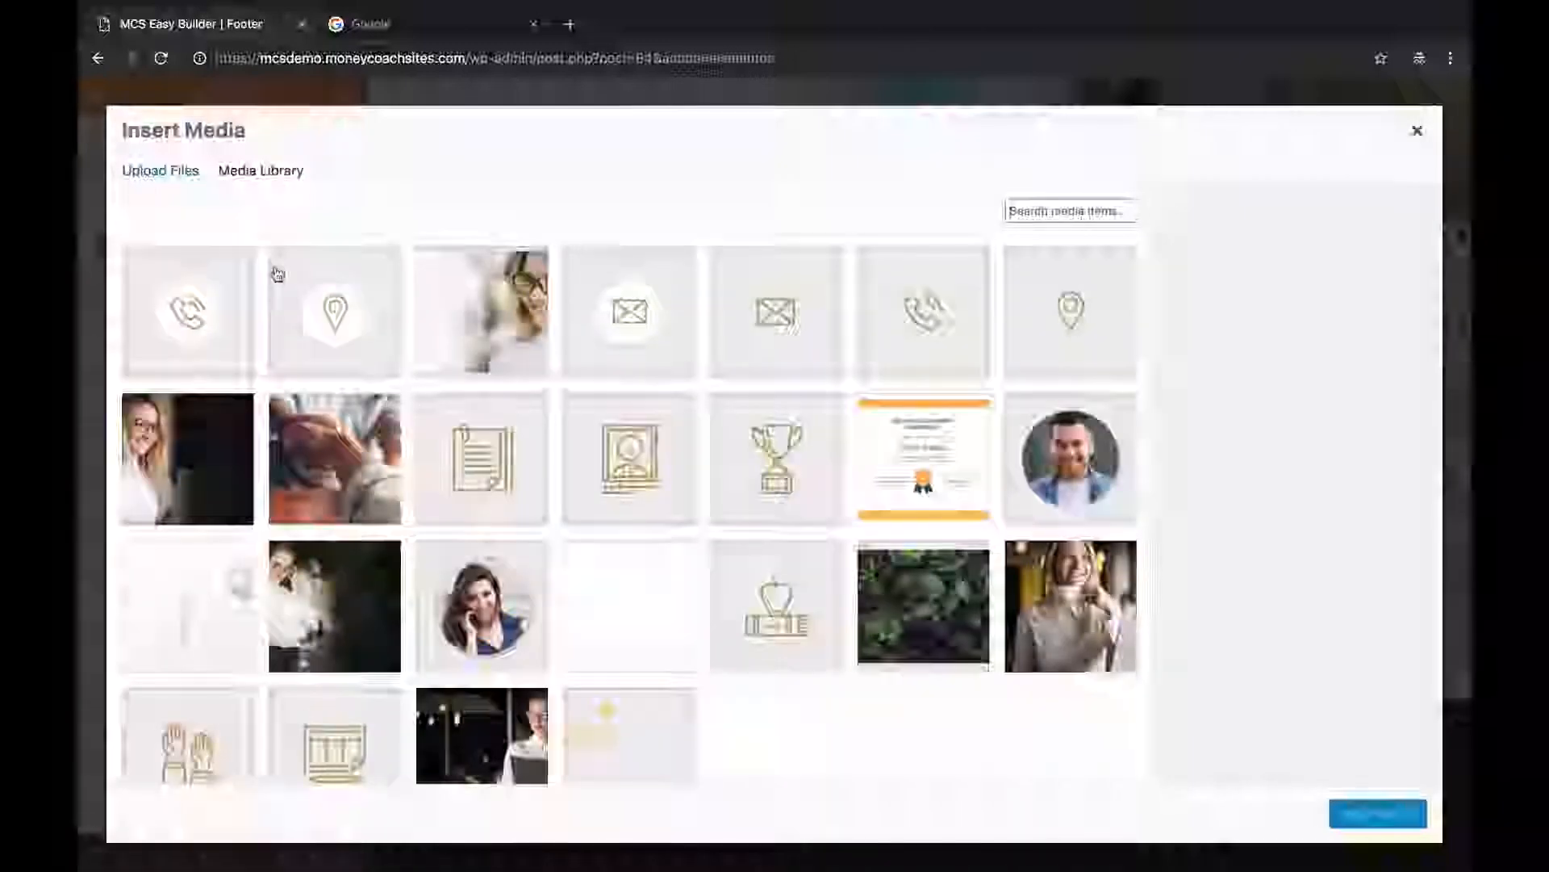
click(161, 170)
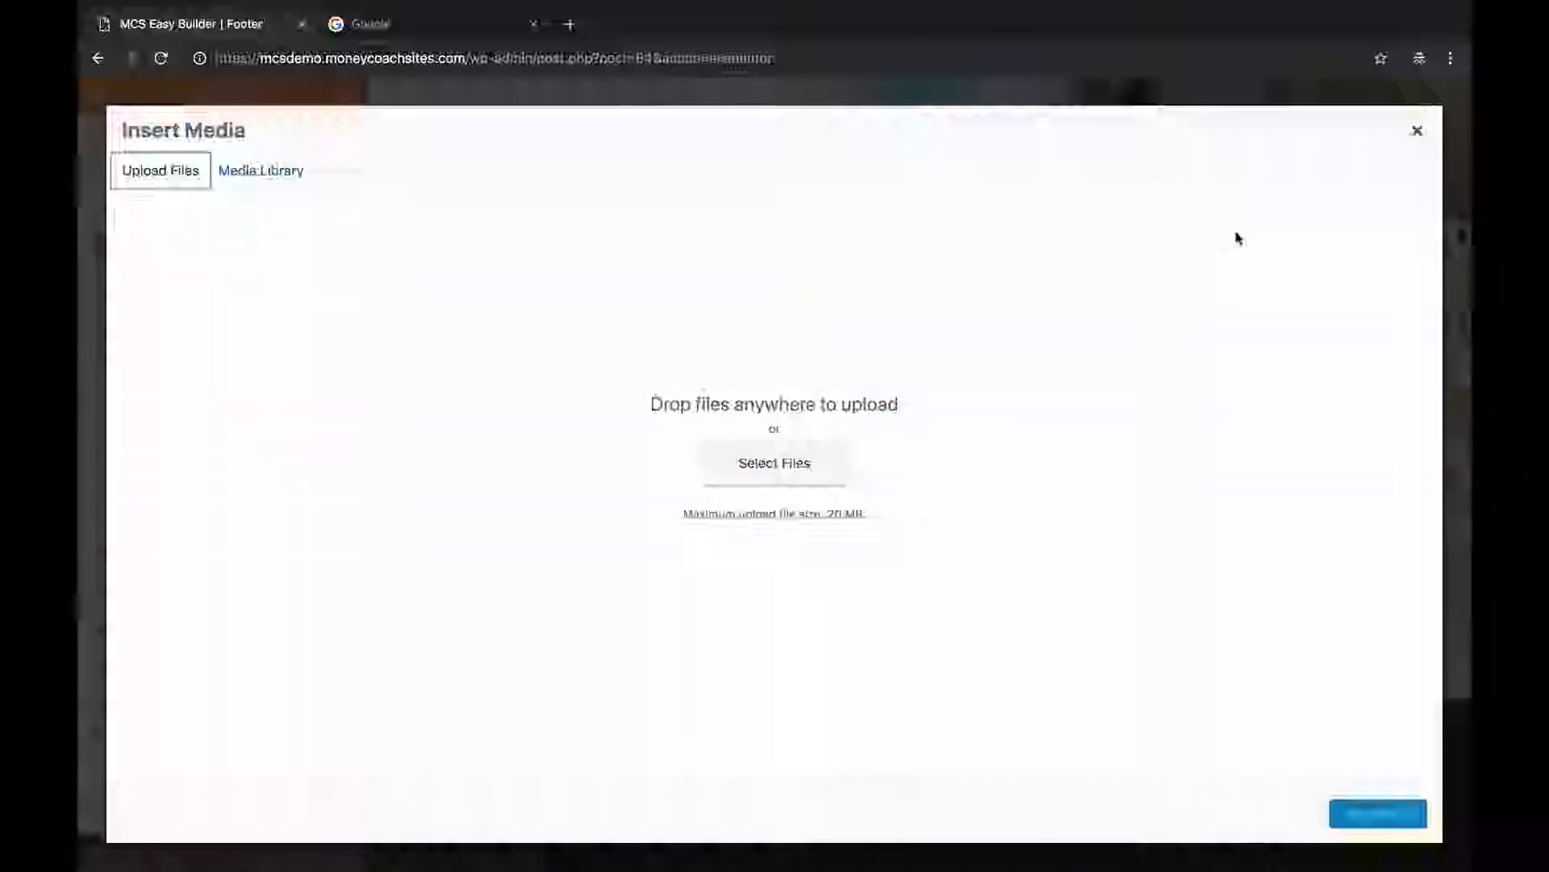
click(1408, 125)
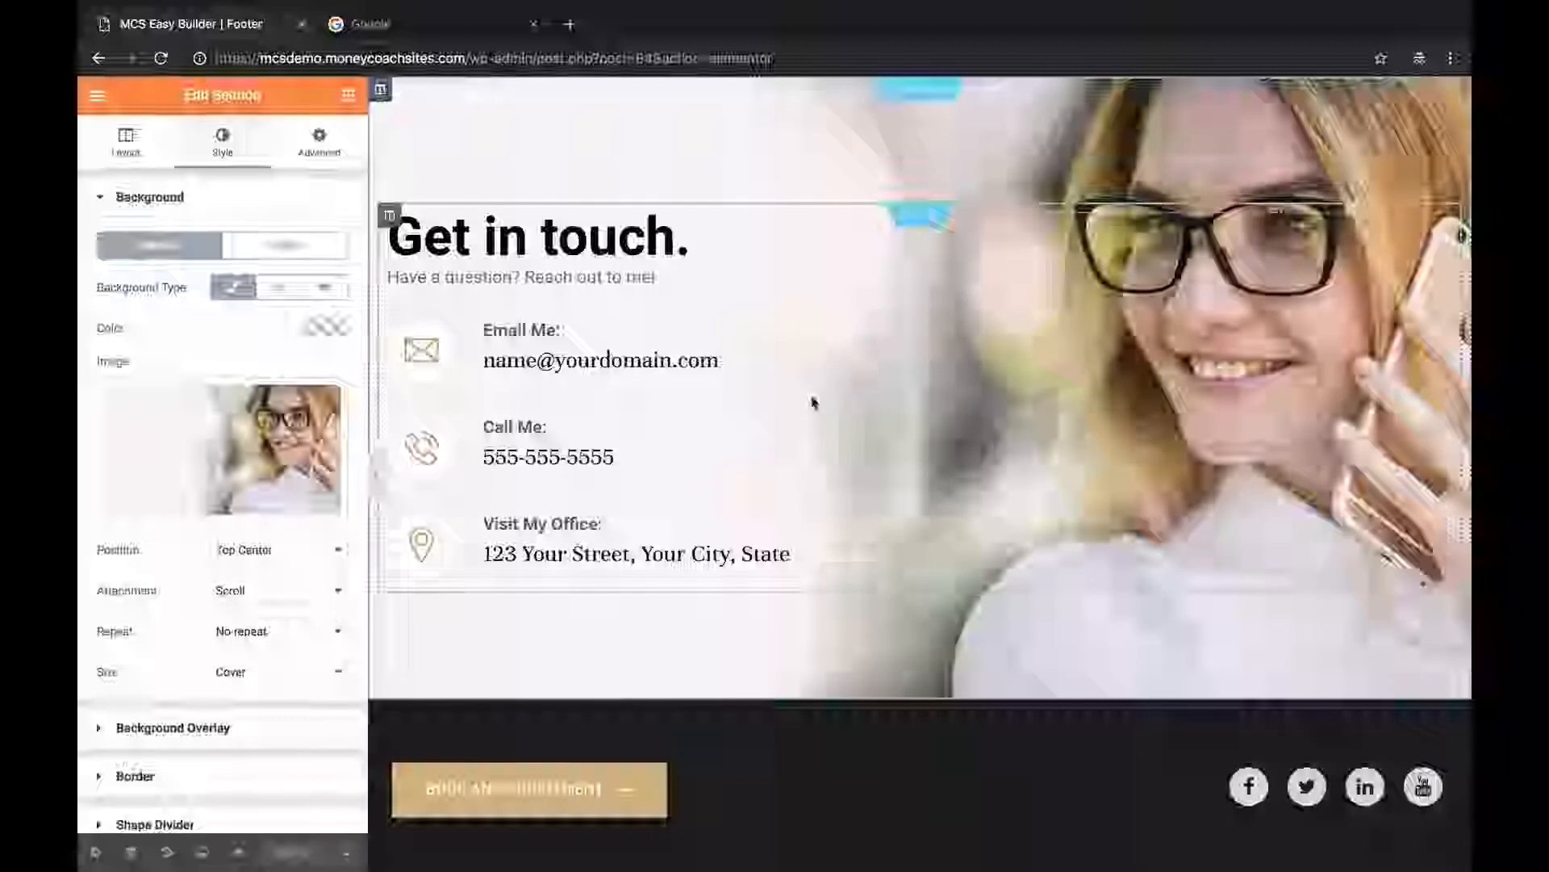
Change the "Get in touch." title to "Let's Talk" and its description to "Have a question? Let's talk".
scroll(349, 544, down, 1)
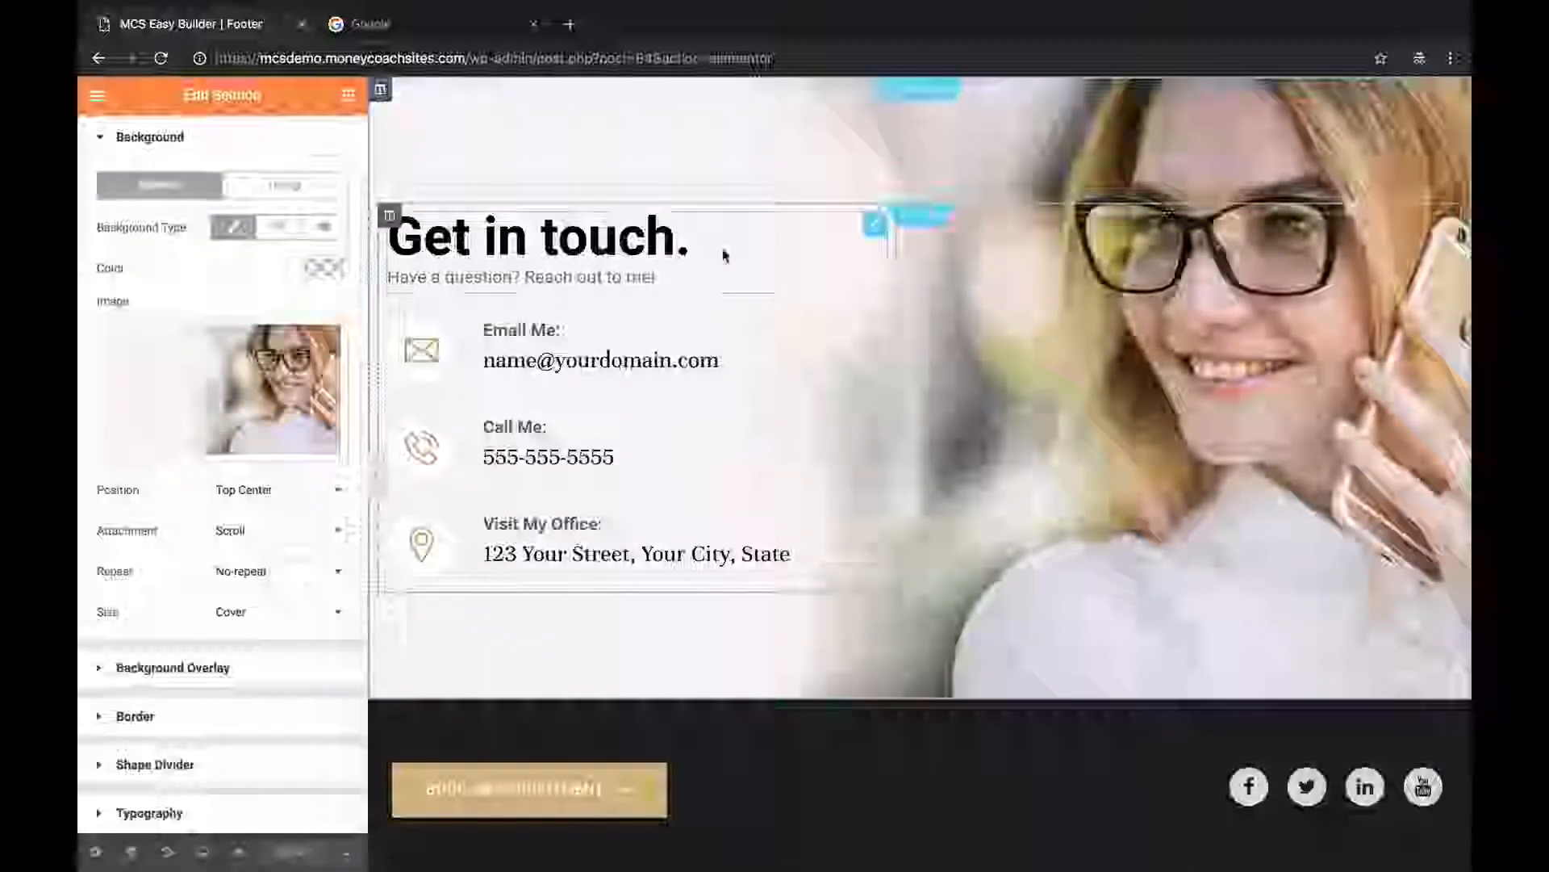
click(647, 238)
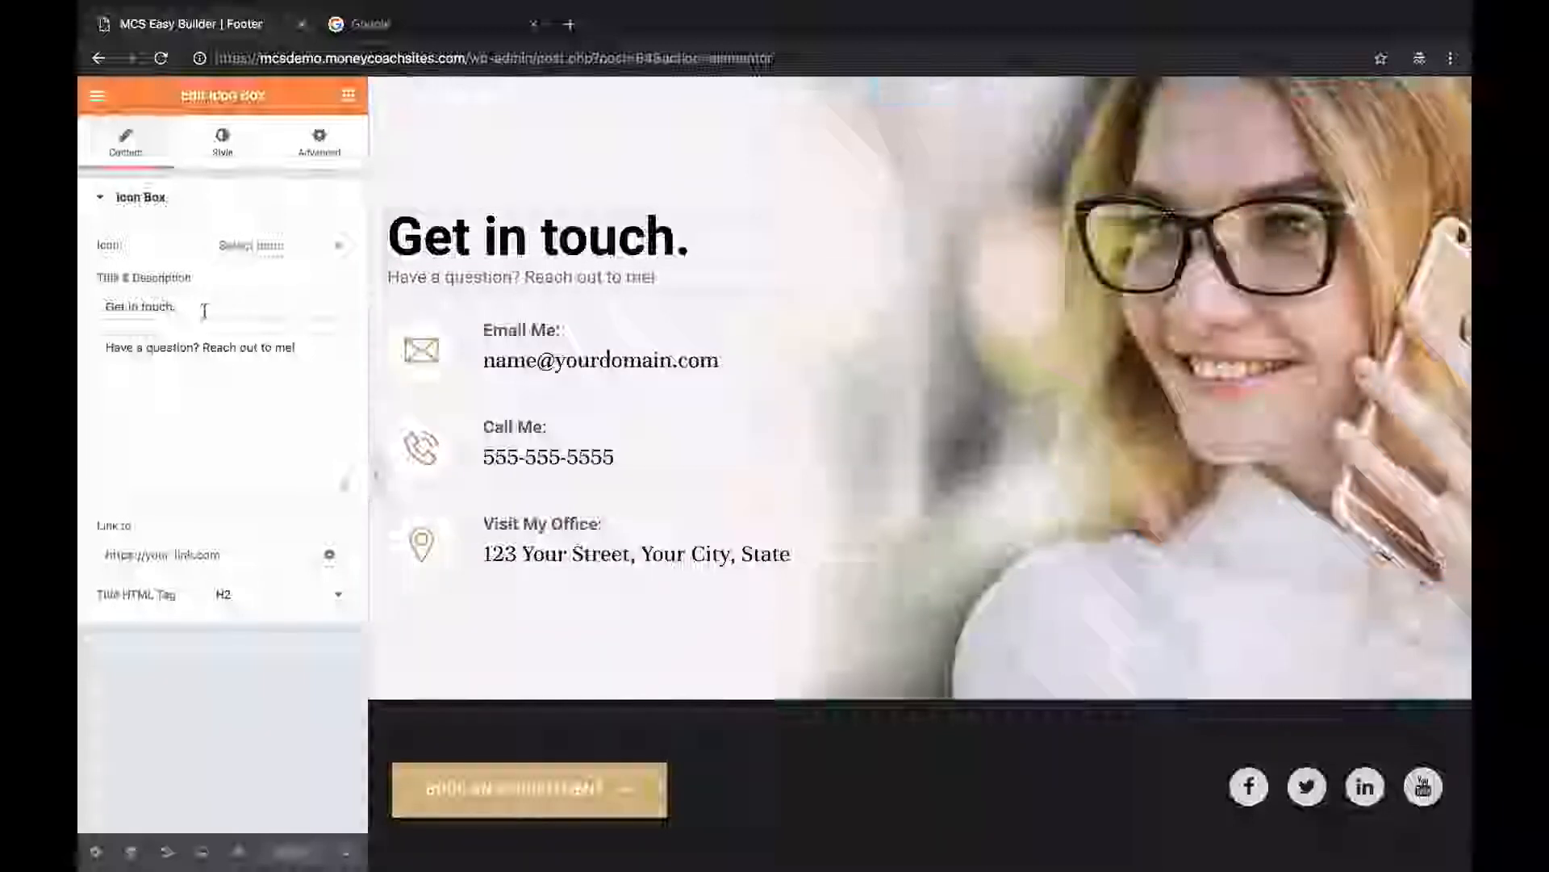
drag(208, 311, 81, 317)
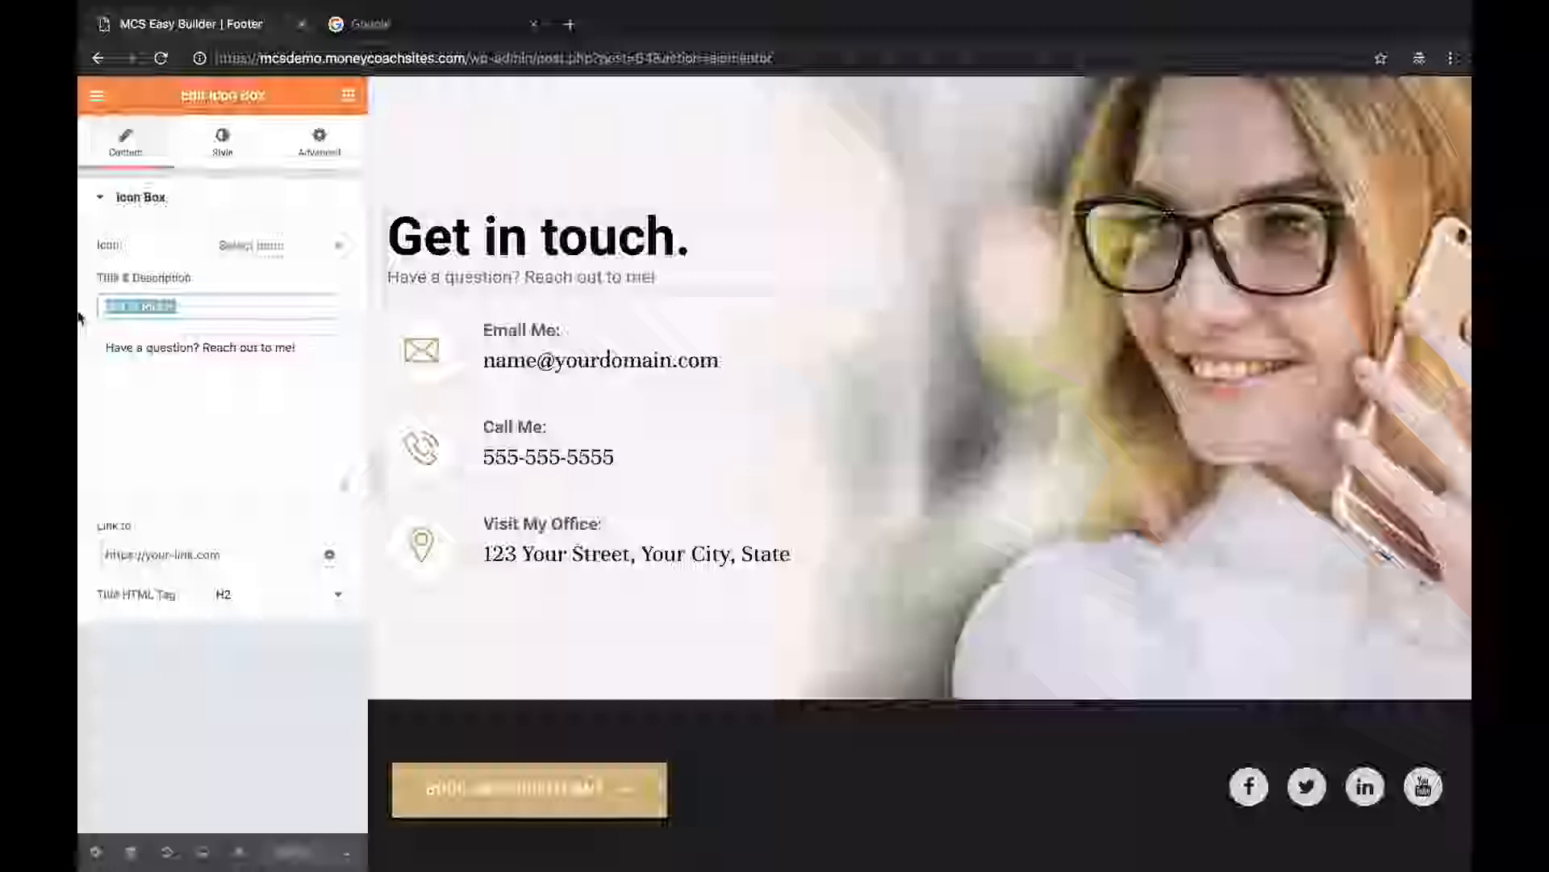
text(Let's Talk)
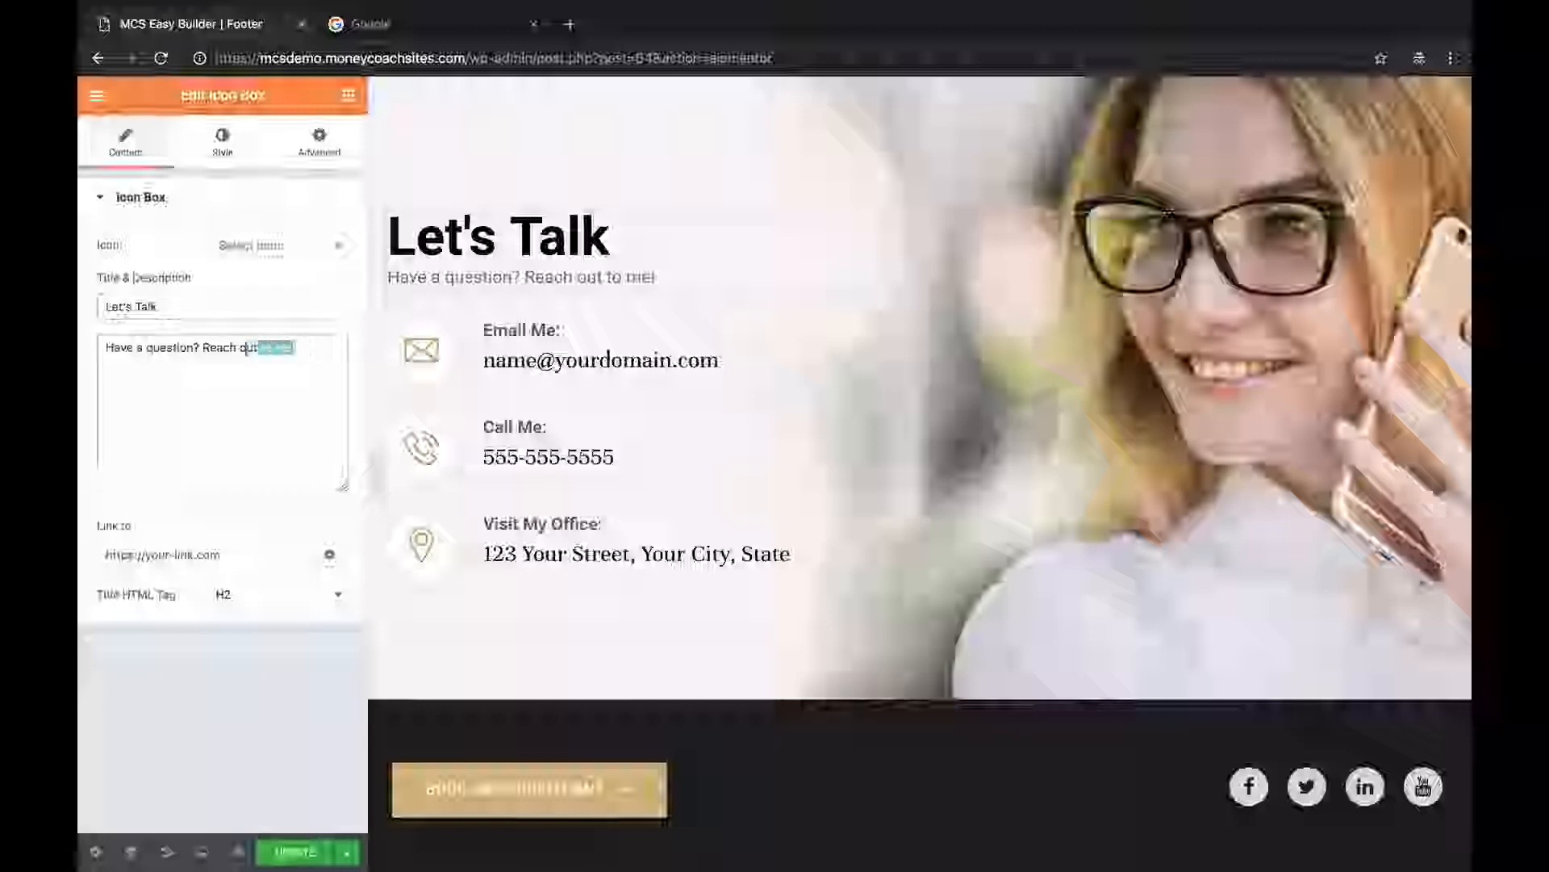
drag(246, 349, 202, 348)
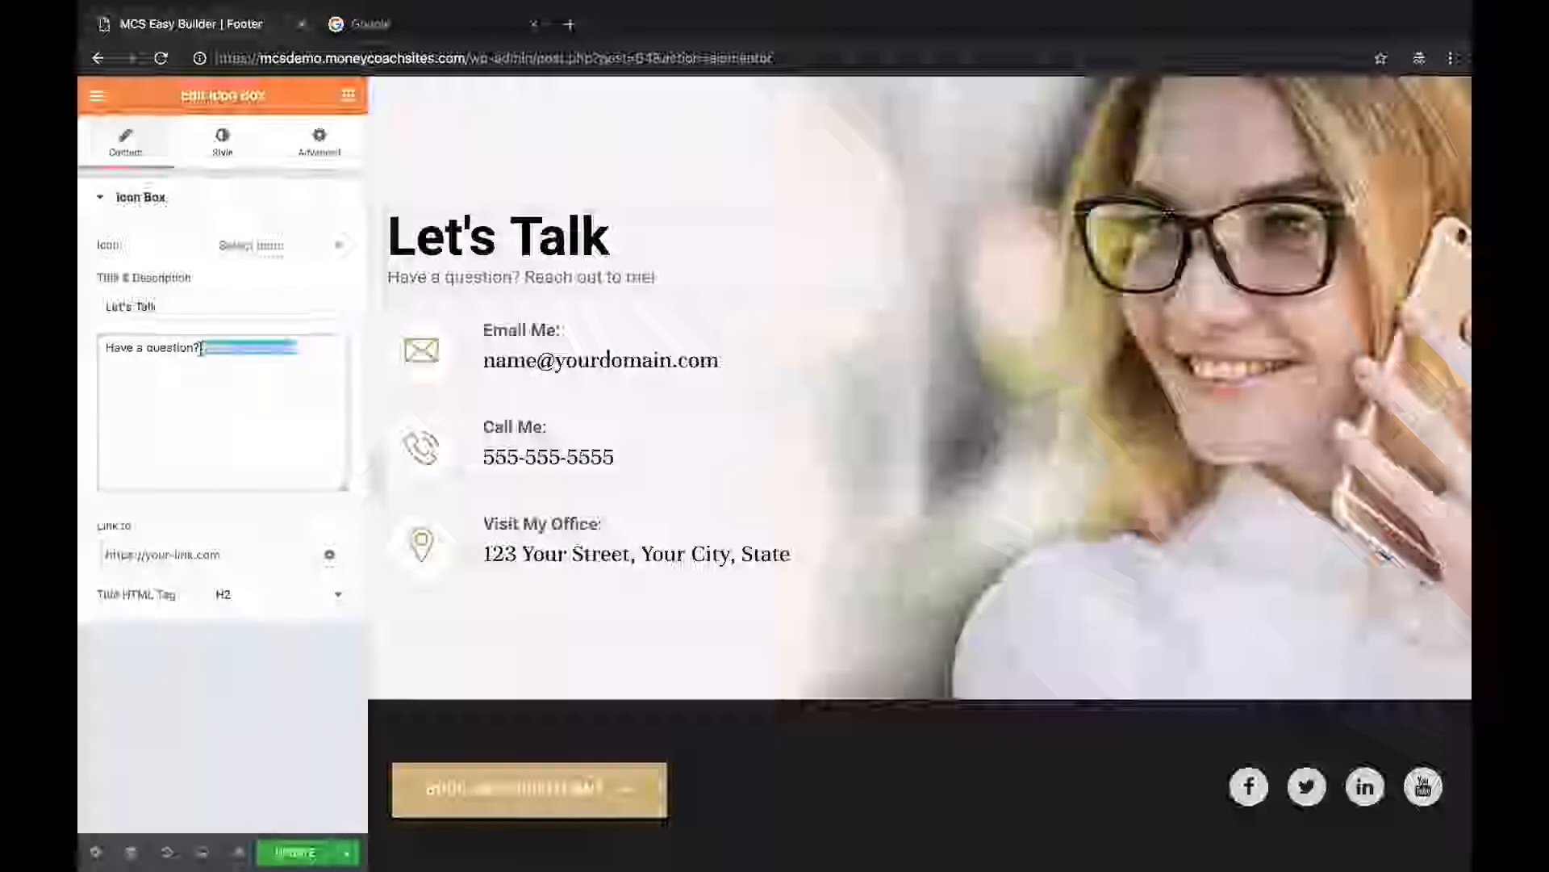
text(Let's)
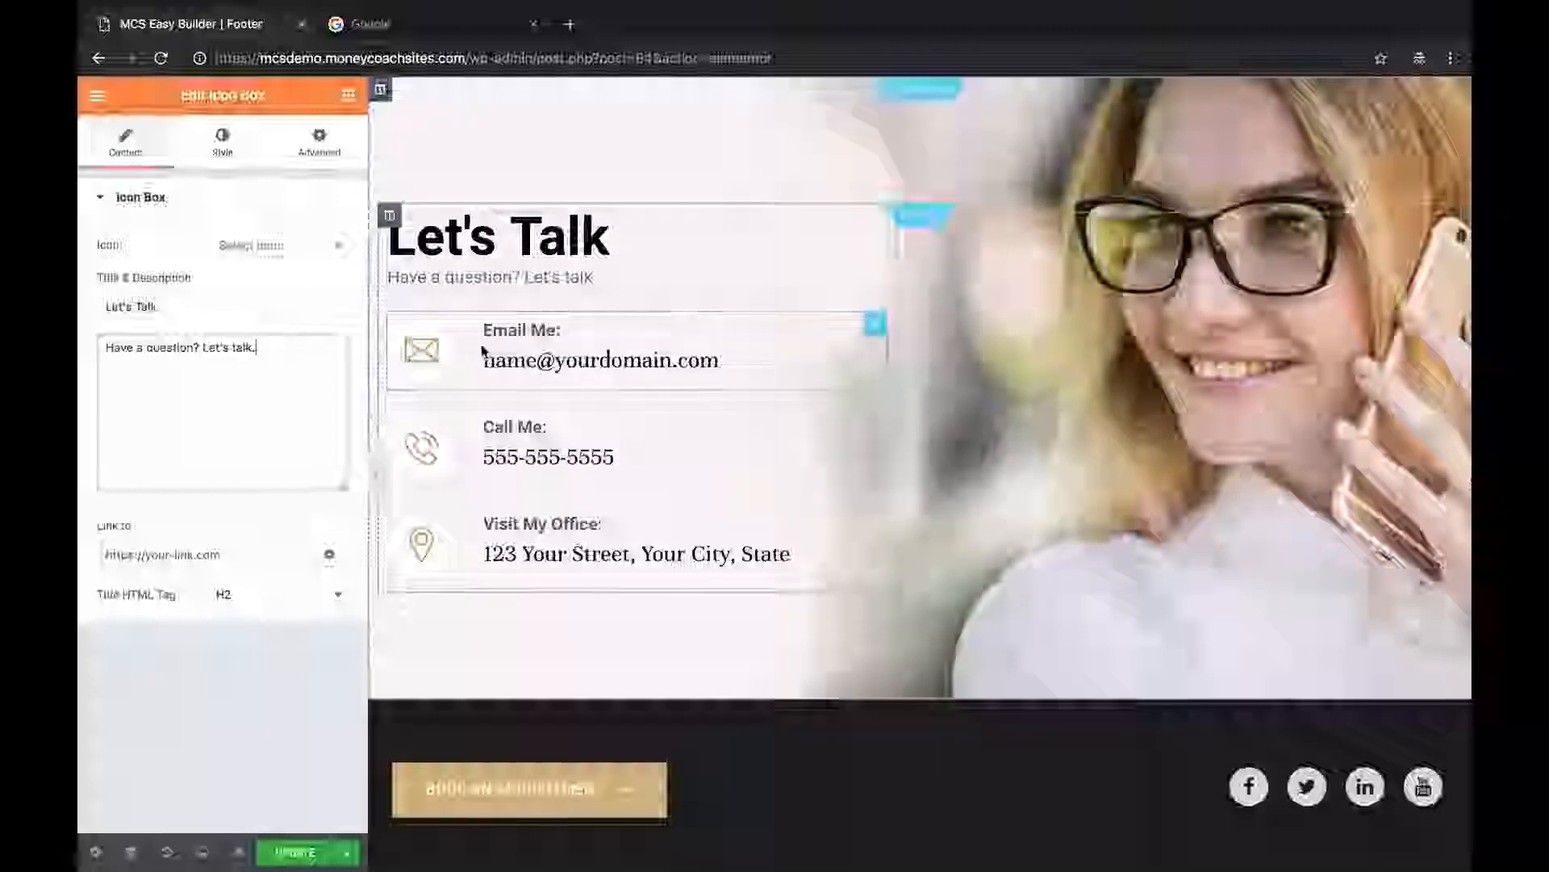
Remove the envelope image from the Email Me box and replace the Call Me box's description with "phone".
click(811, 337)
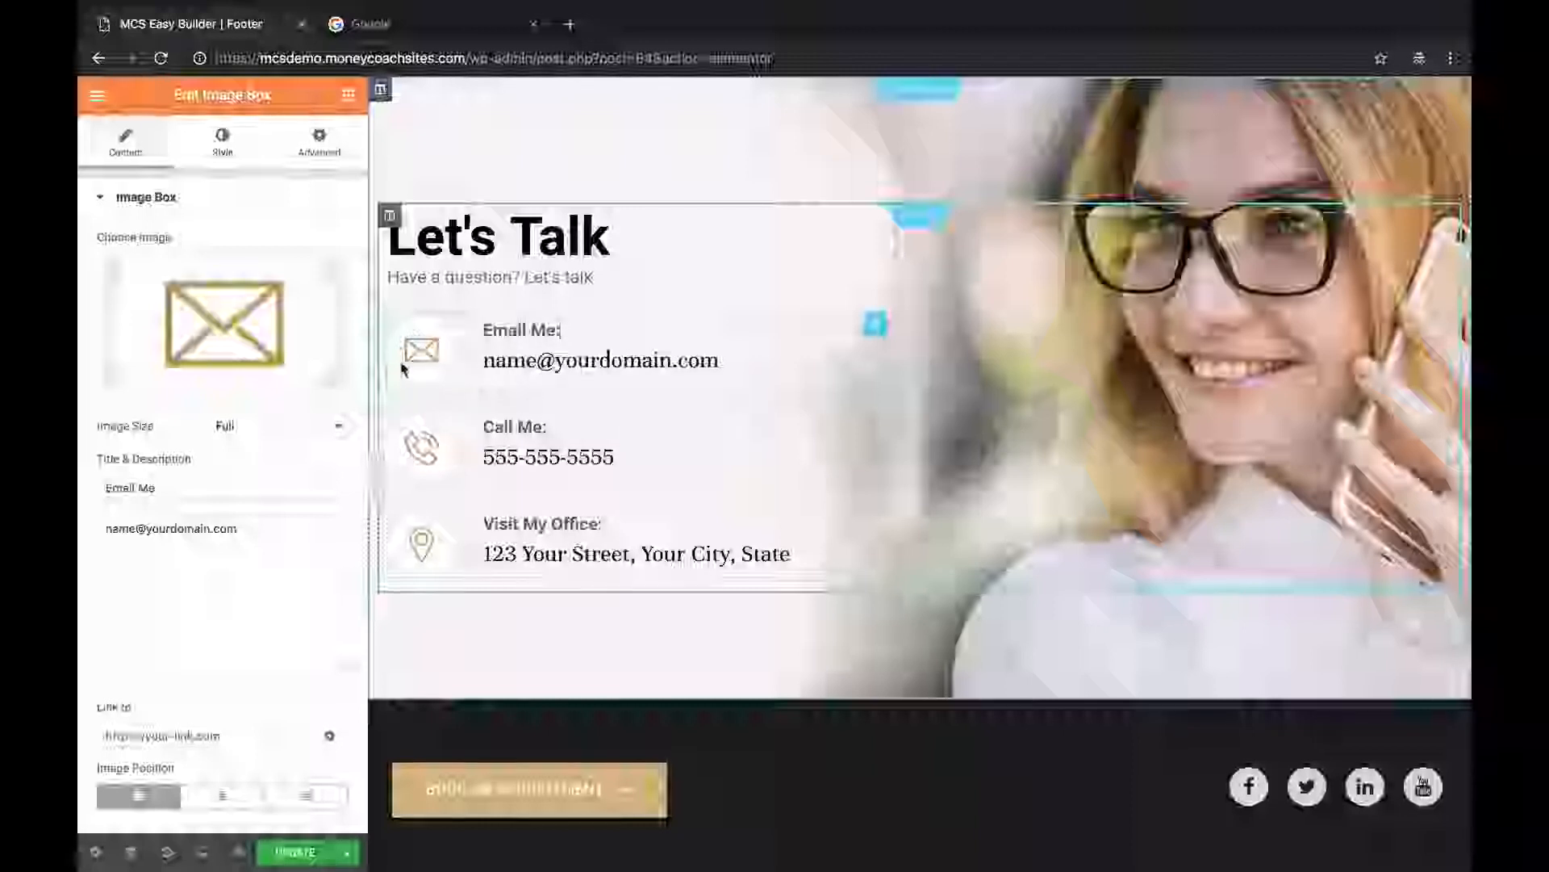
click(272, 385)
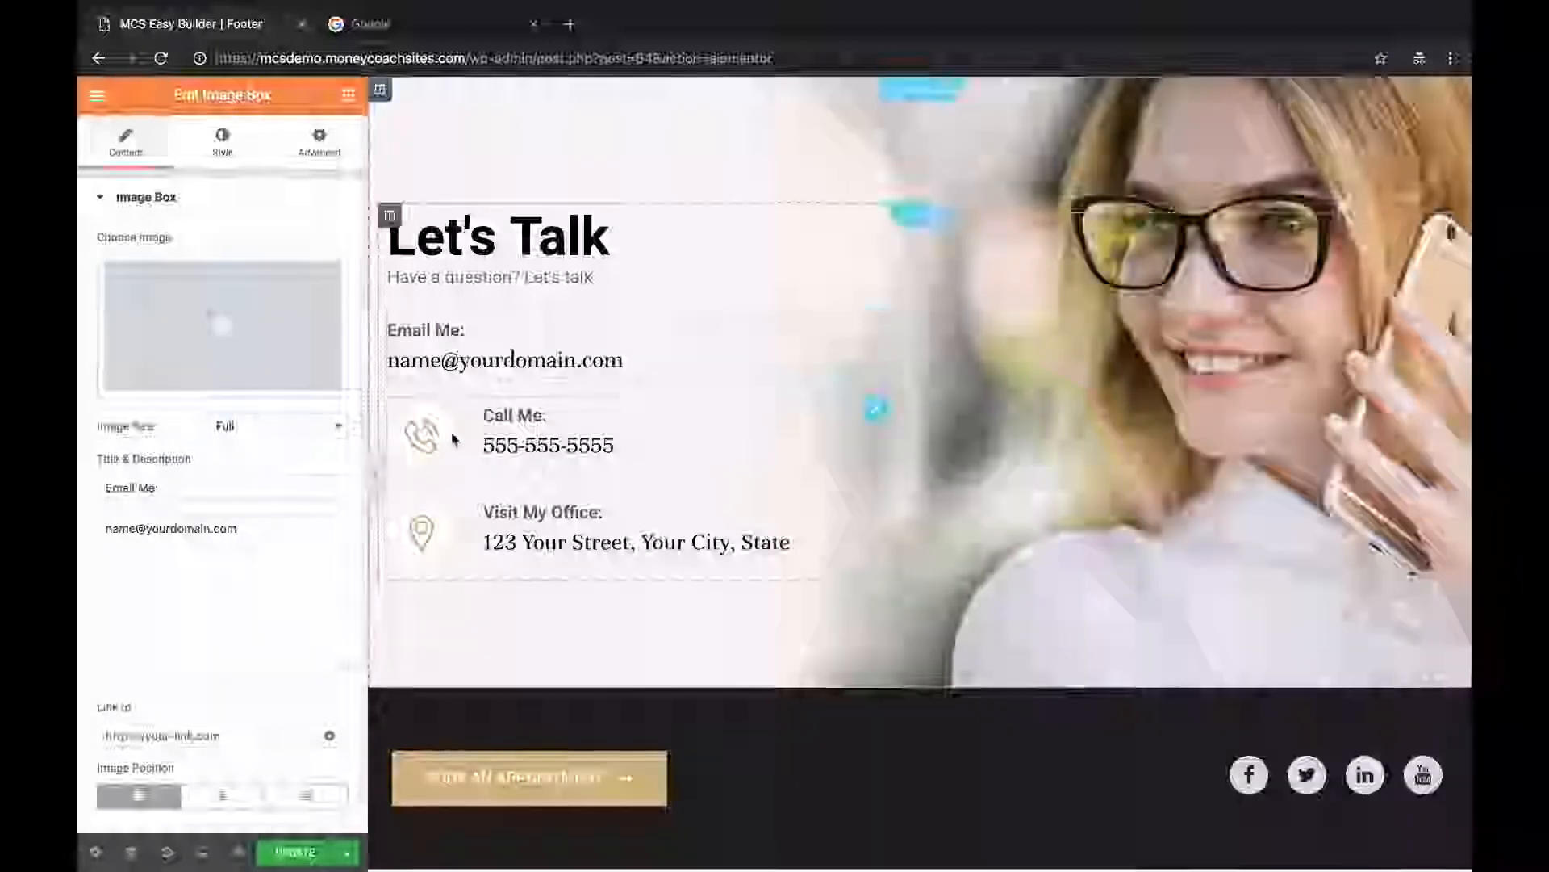
click(662, 425)
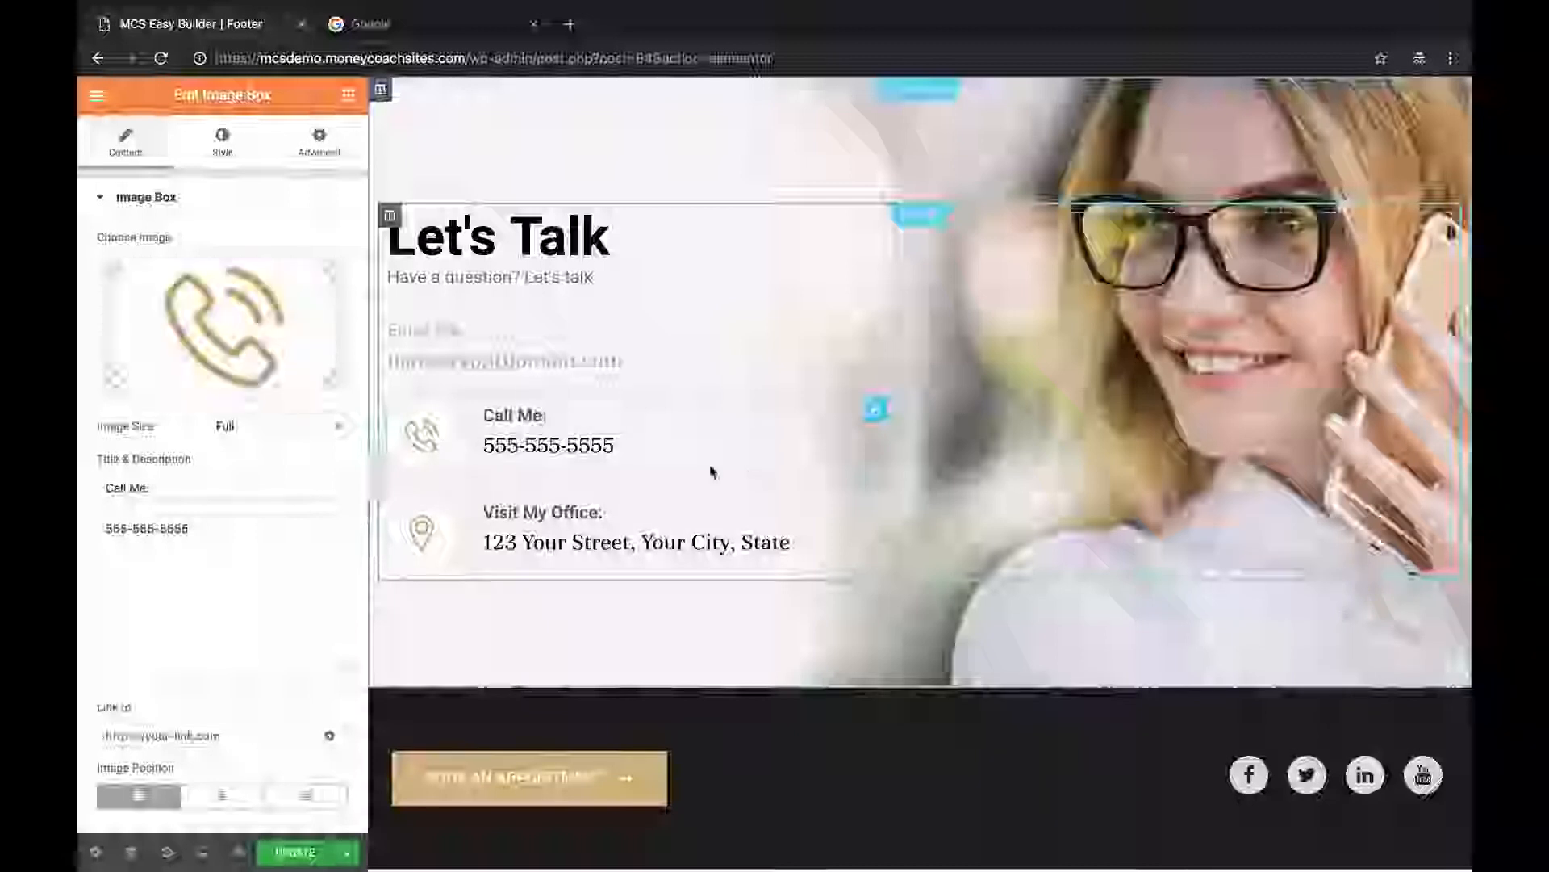
click(181, 525)
key(ctrl+a)
text(phon)
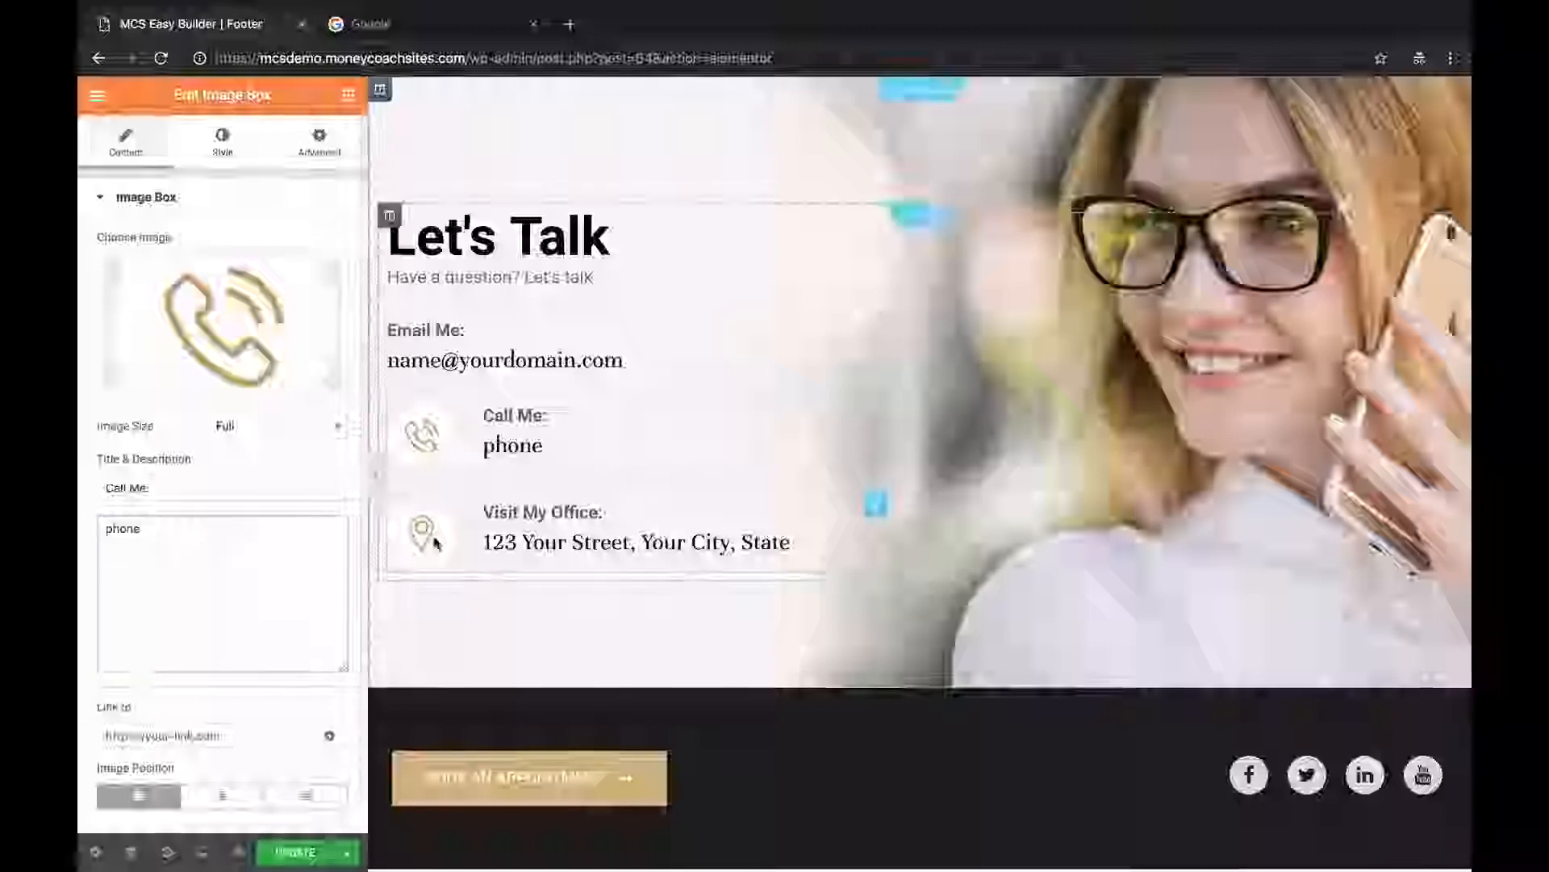
Replace the "BOOK AN APPOINTMENT" button's link with the site's own contact page, found by looking up "contact".
scroll(681, 495, down, 1)
scroll(1070, 297, down, 2)
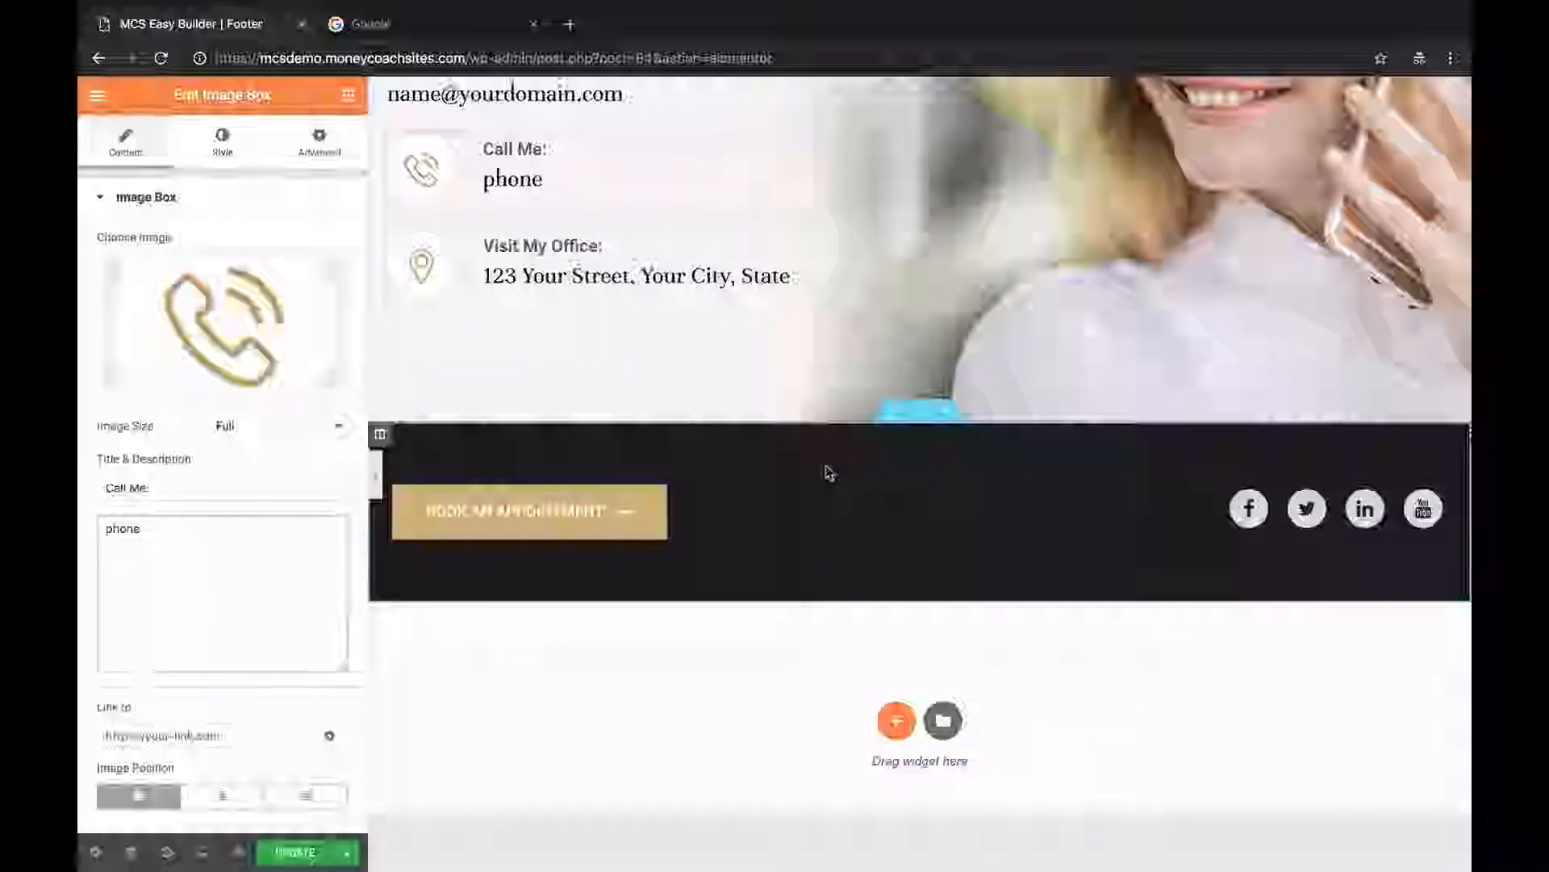
click(815, 515)
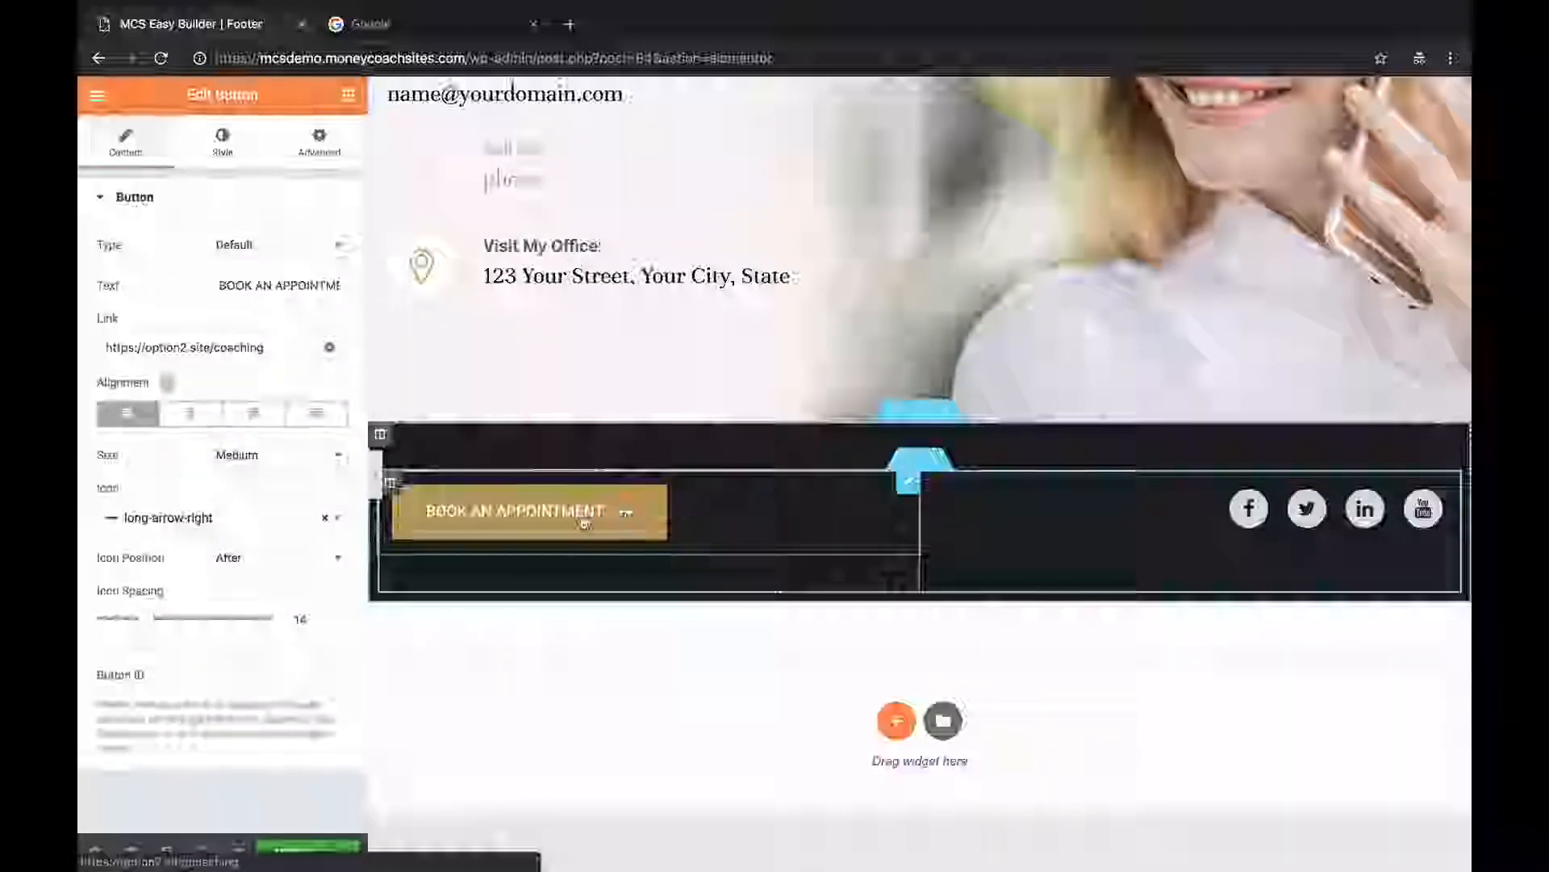
drag(181, 339, 81, 345)
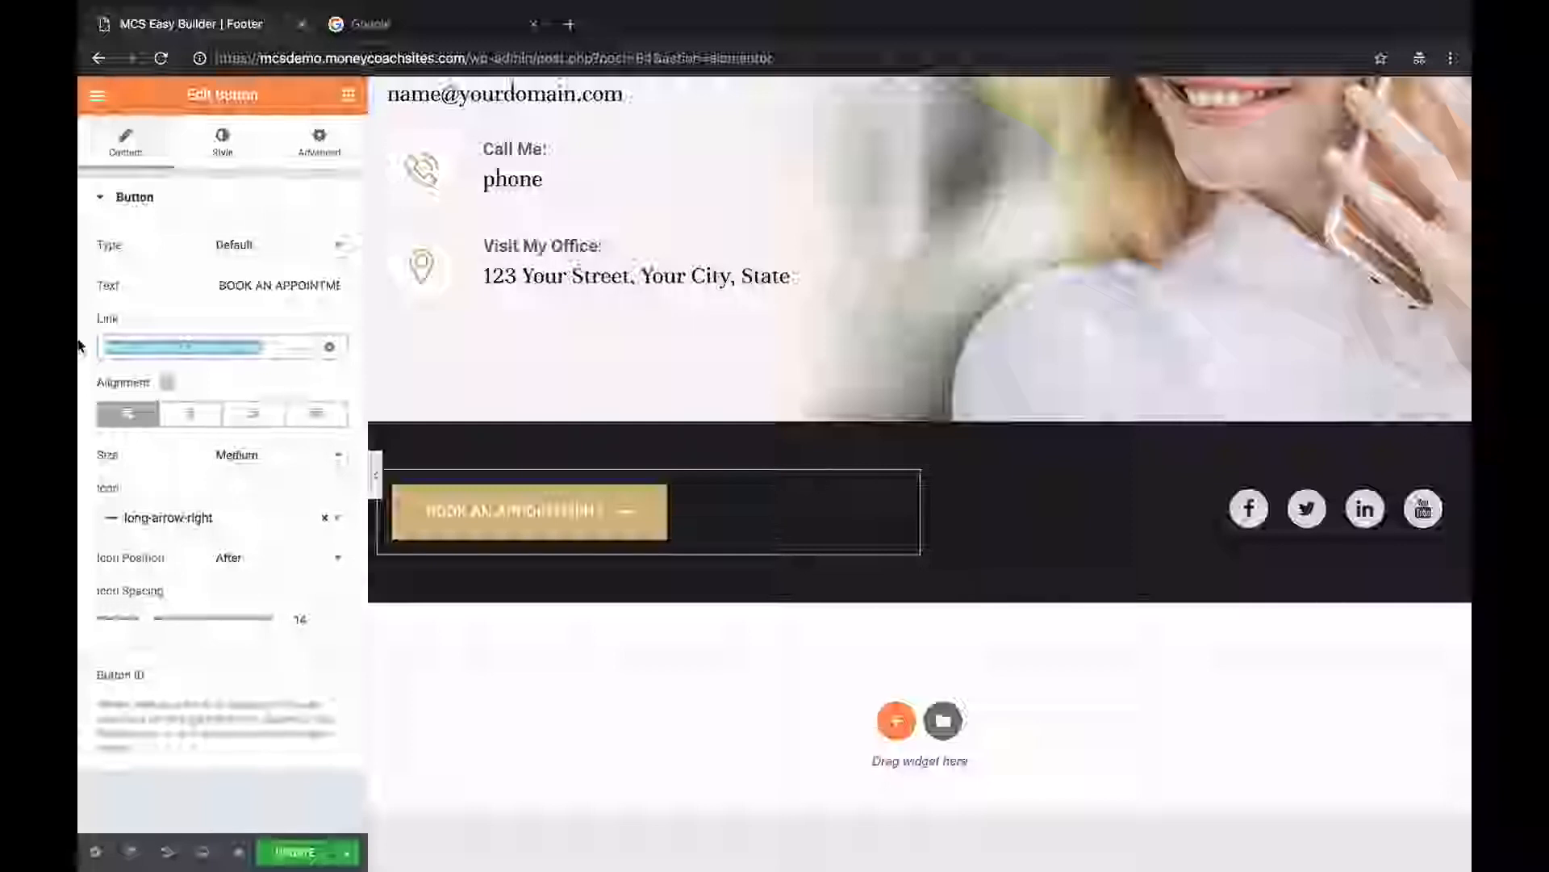
text(https)
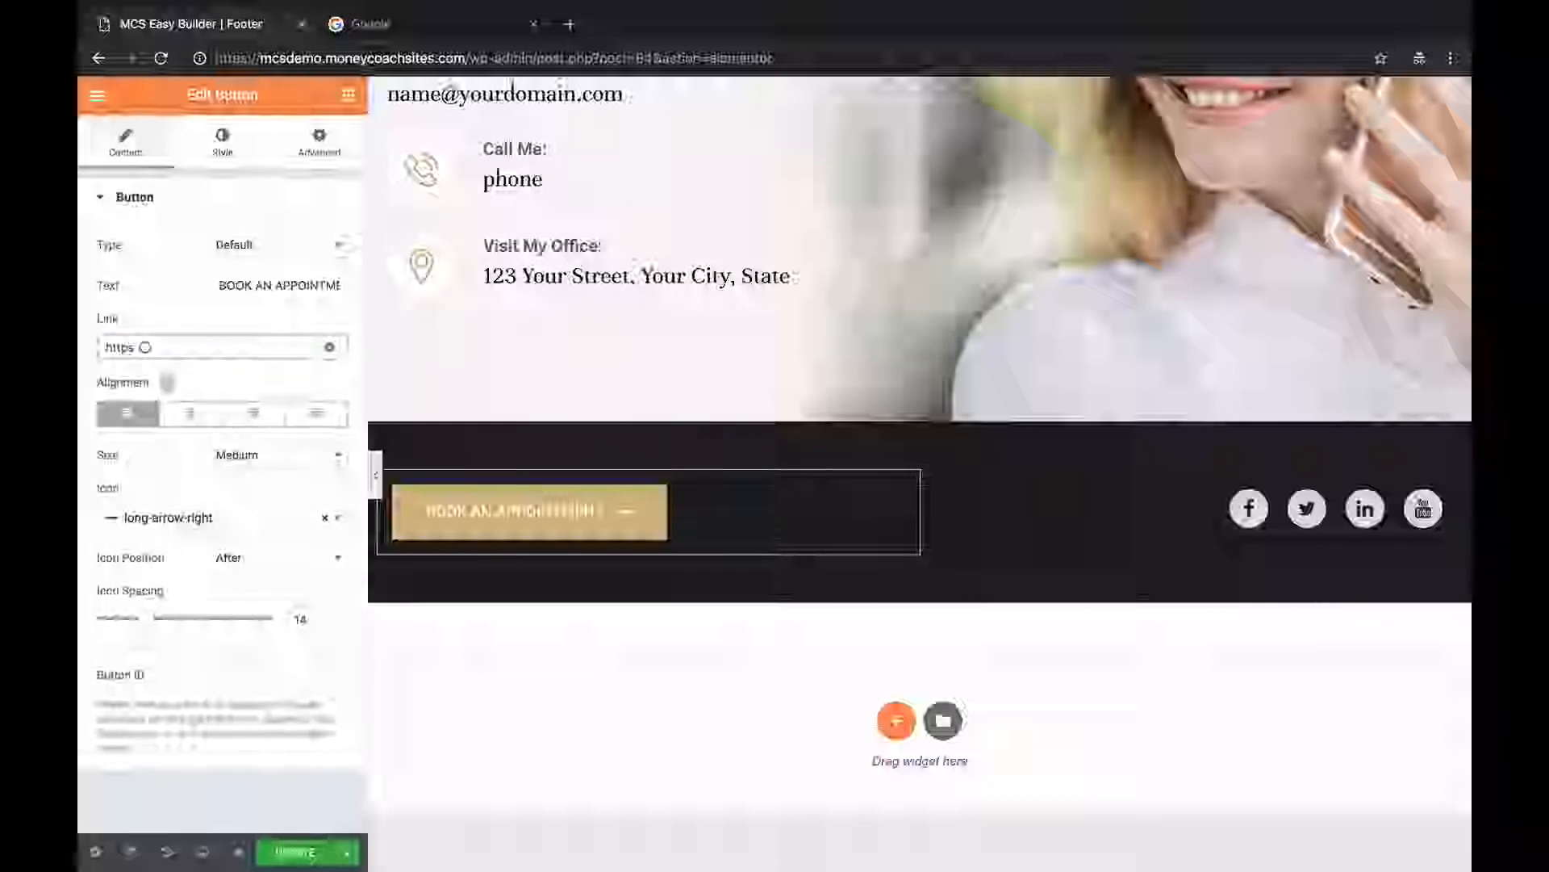
text(://)
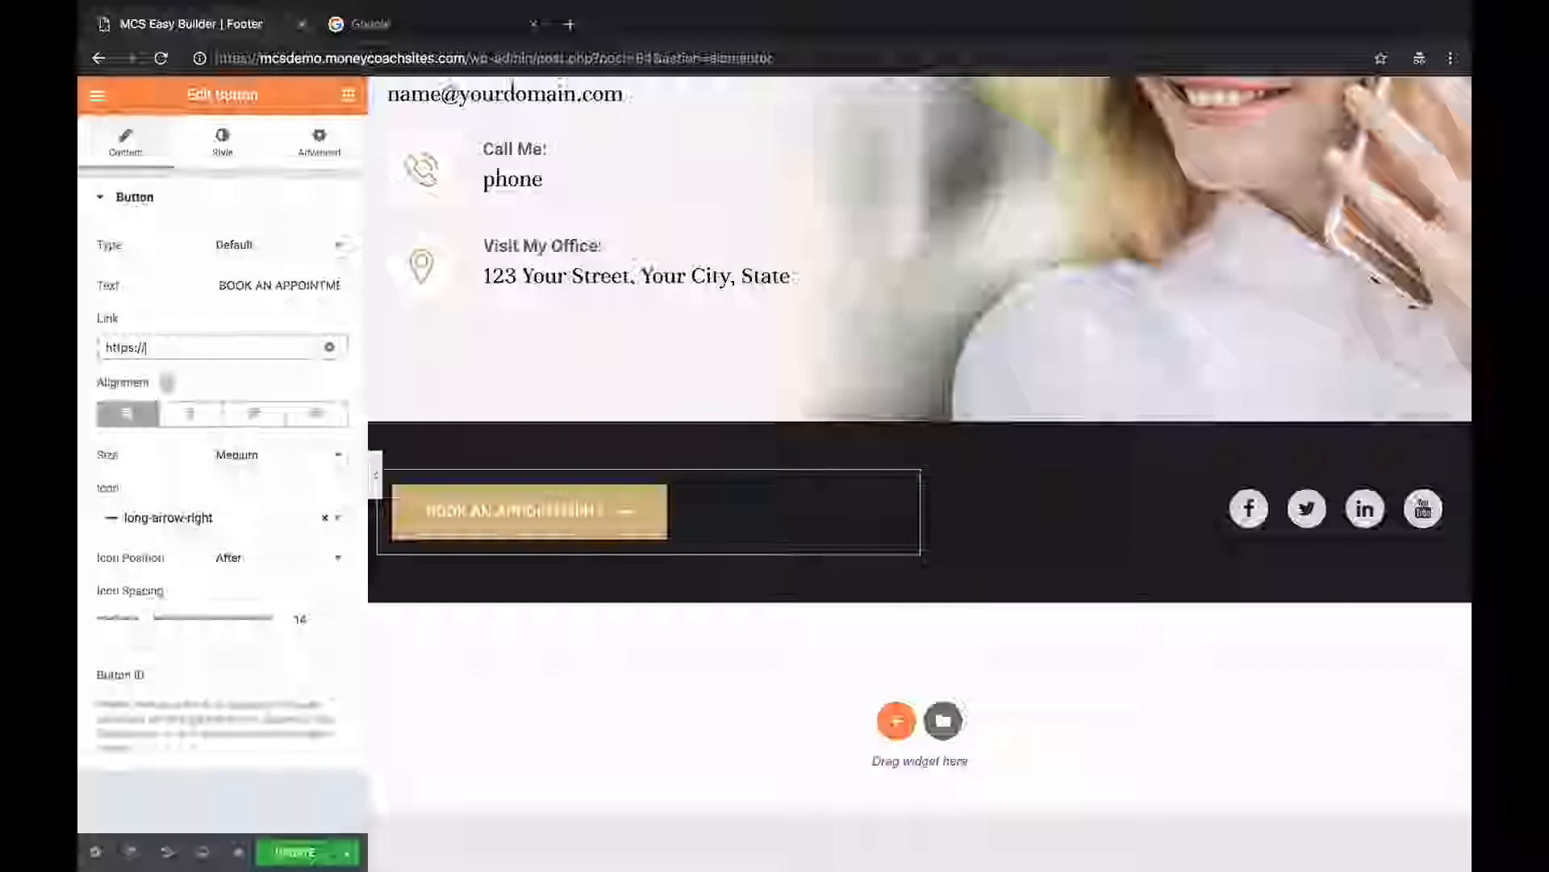
text(cont)
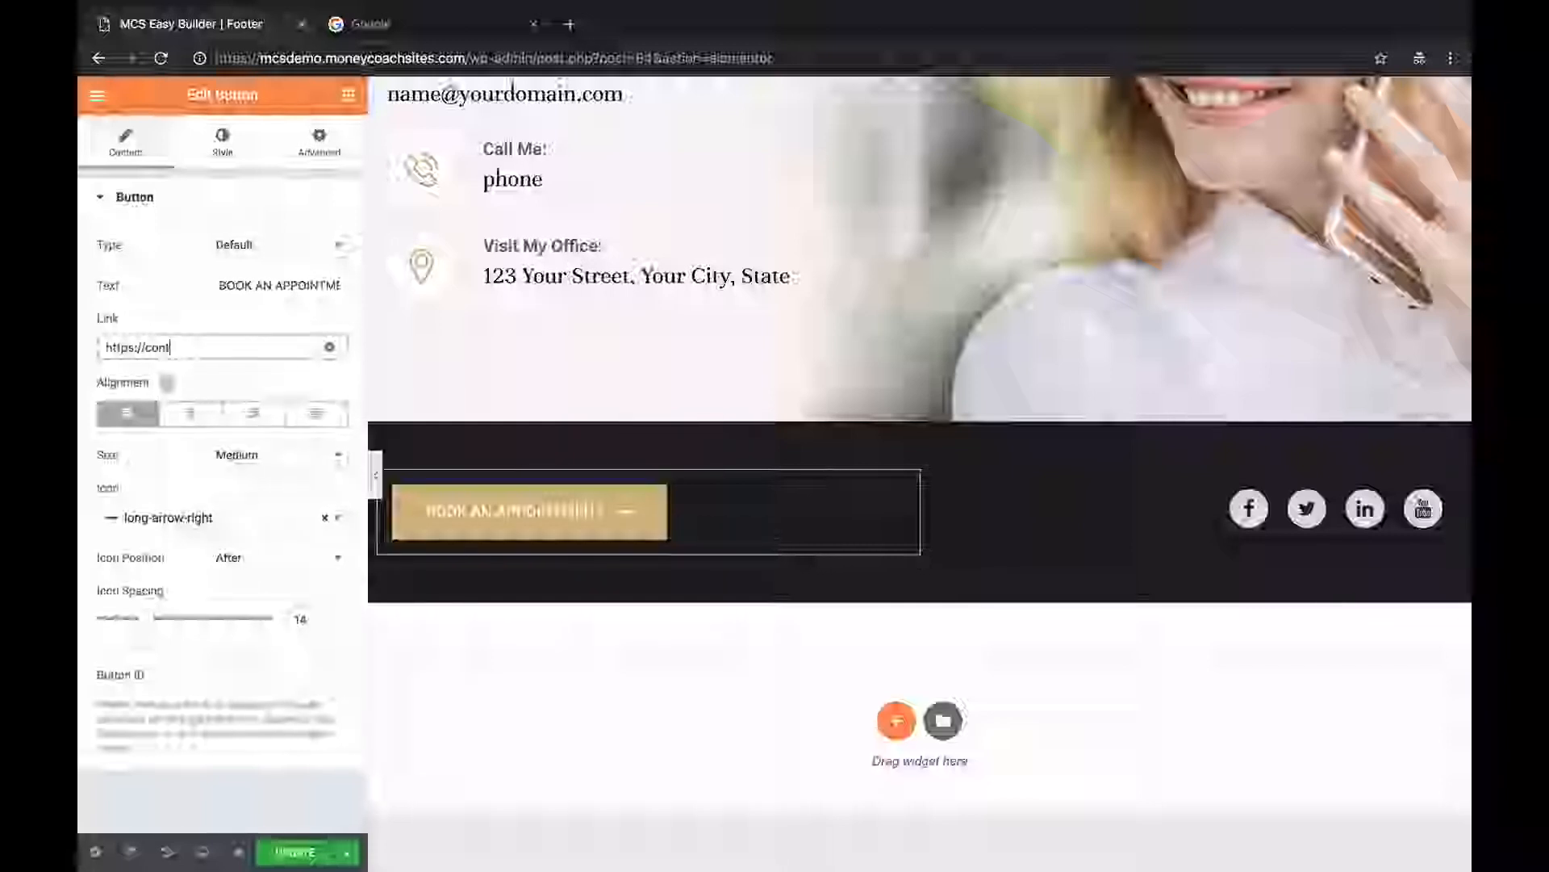
key(BackSpace)
key(BackSpace)
key(BackSpace)
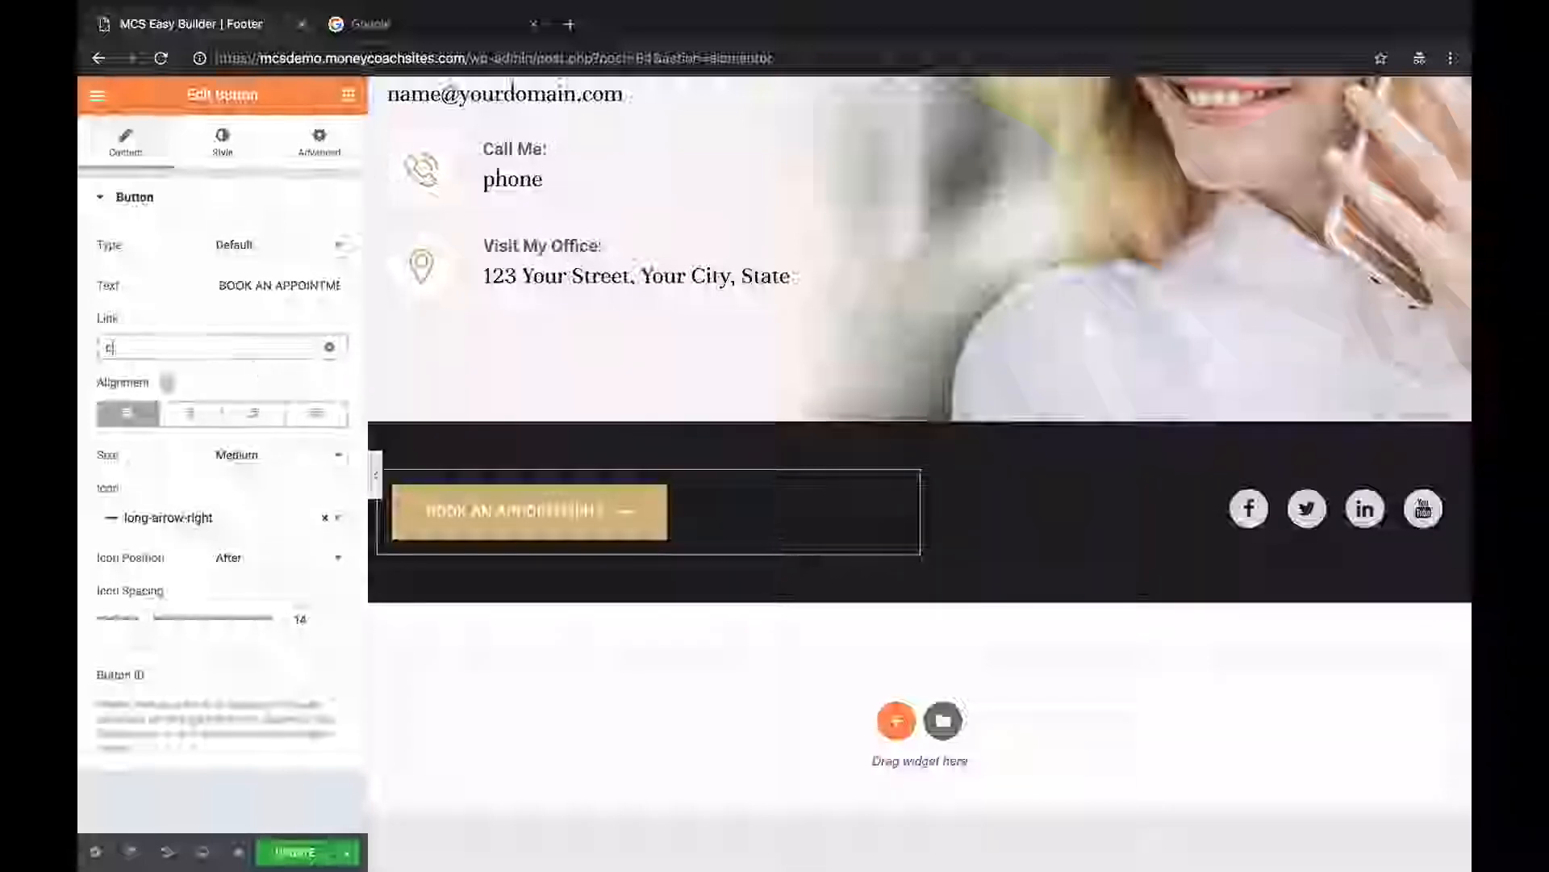
text(ct)
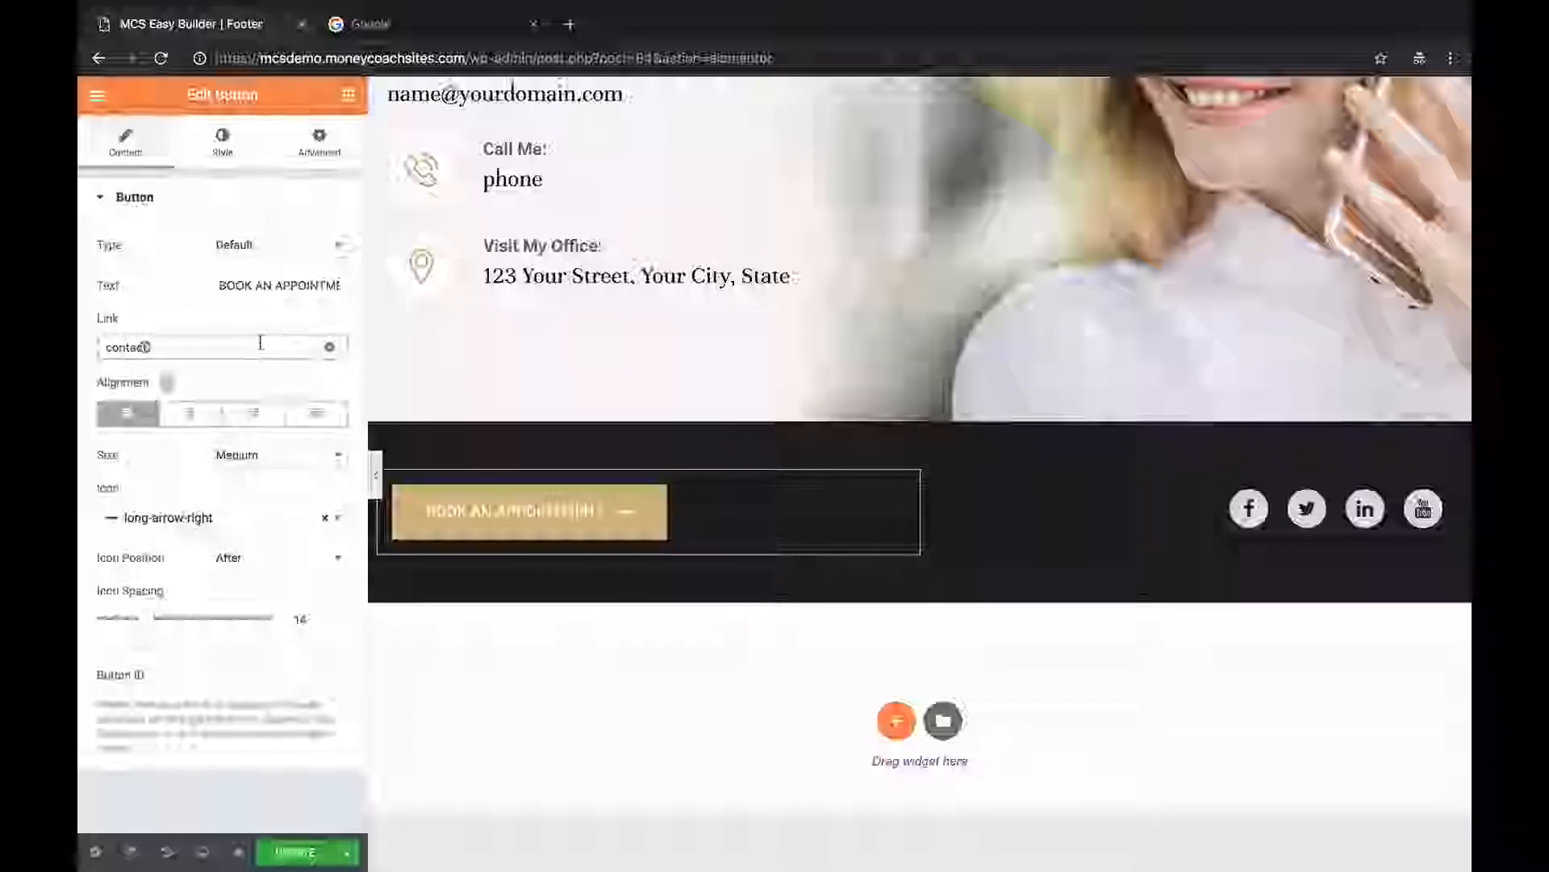
click(216, 378)
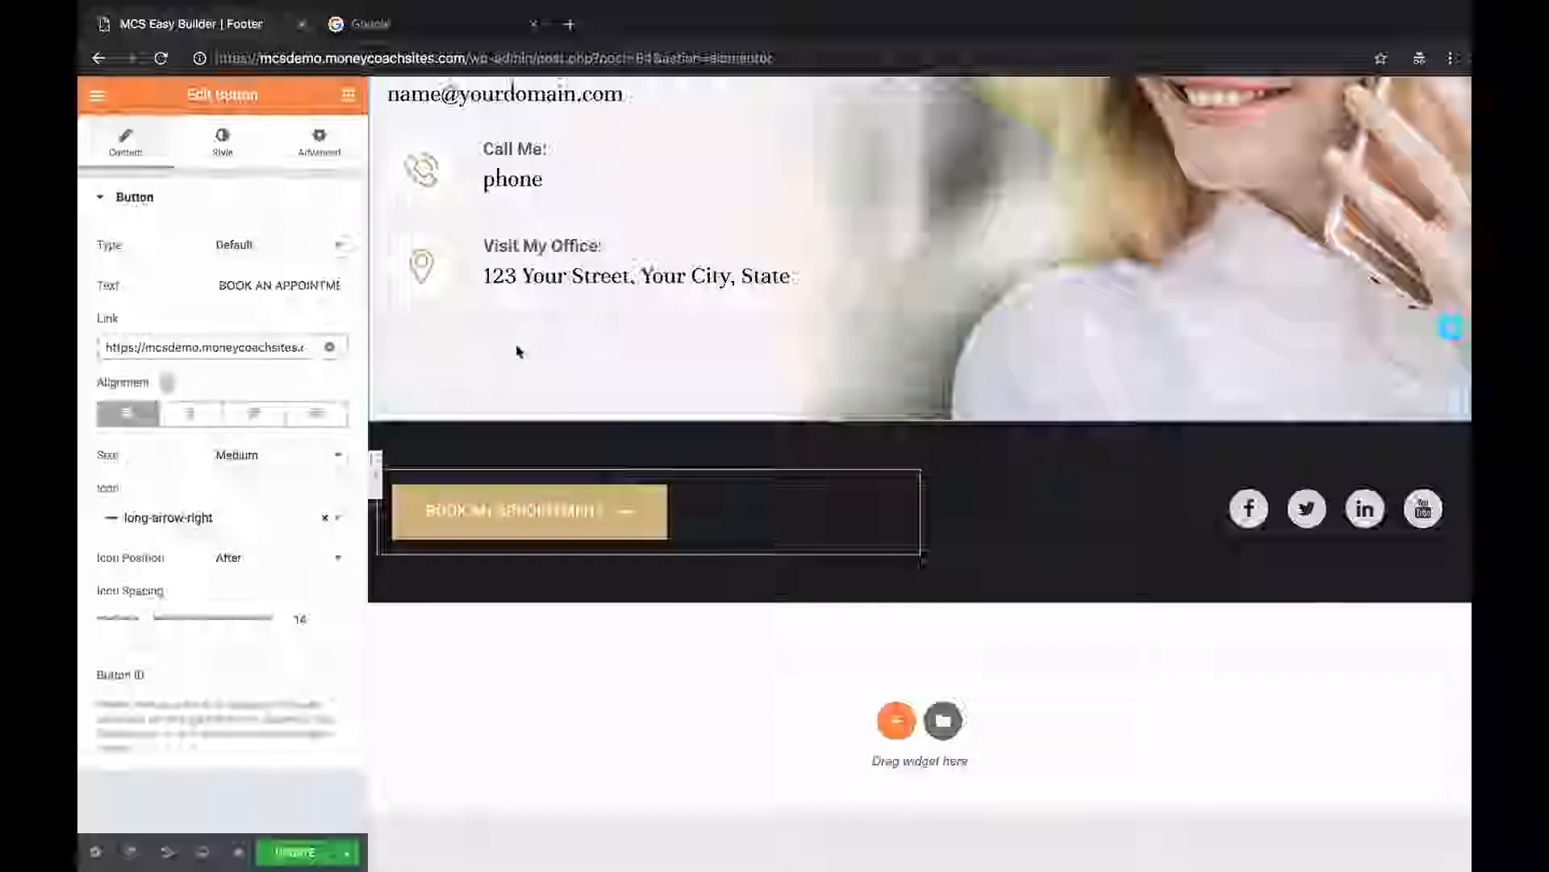
Check the Facebook and Twitter links in the footer's social icons and remove the LinkedIn icon.
click(1211, 507)
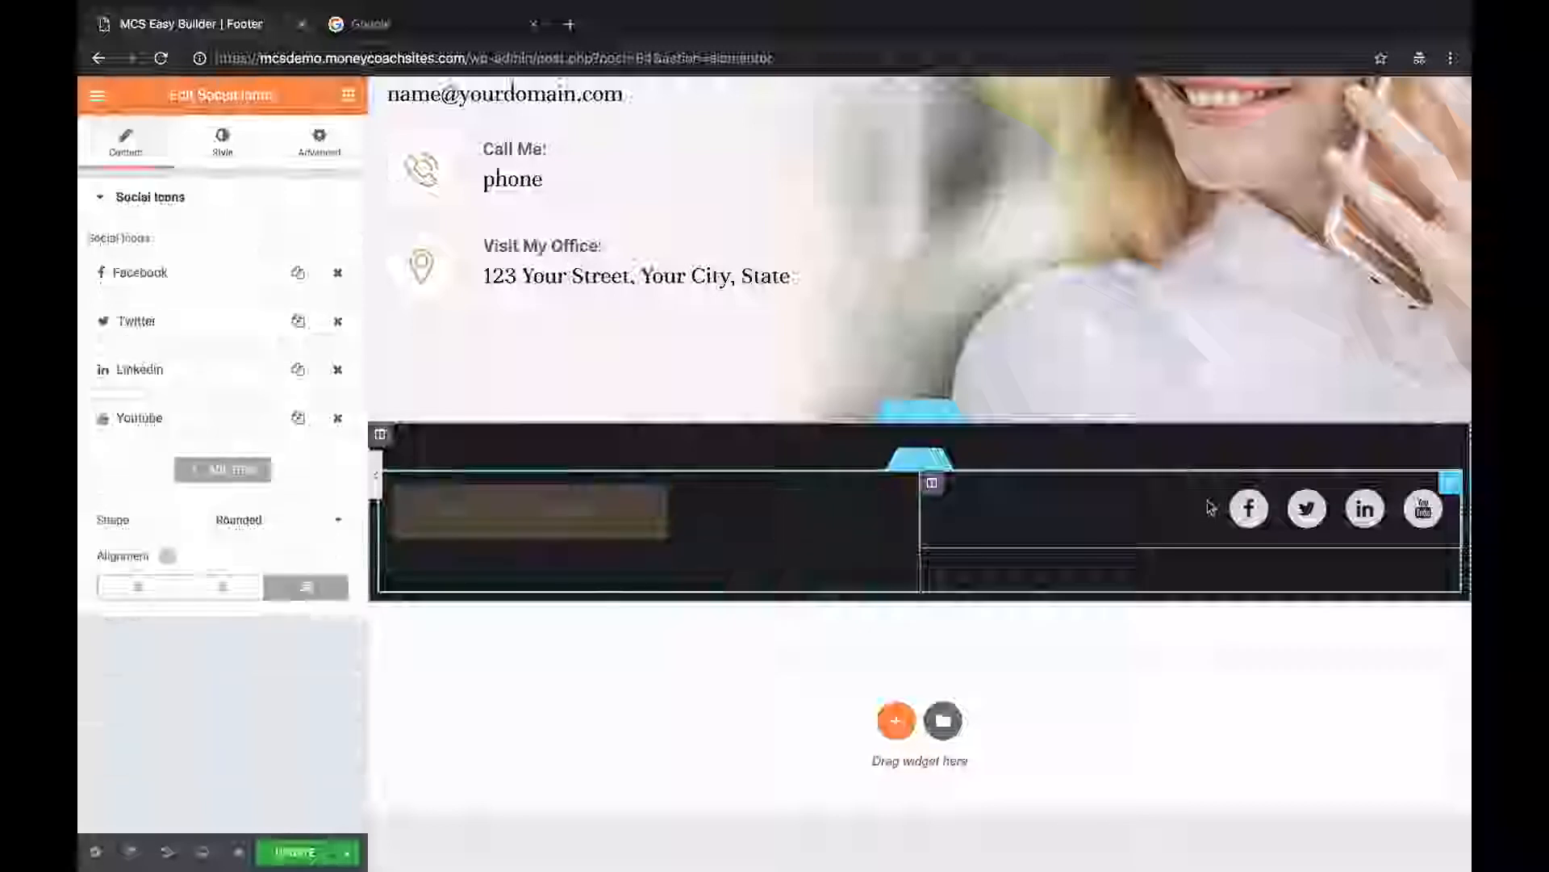
click(191, 280)
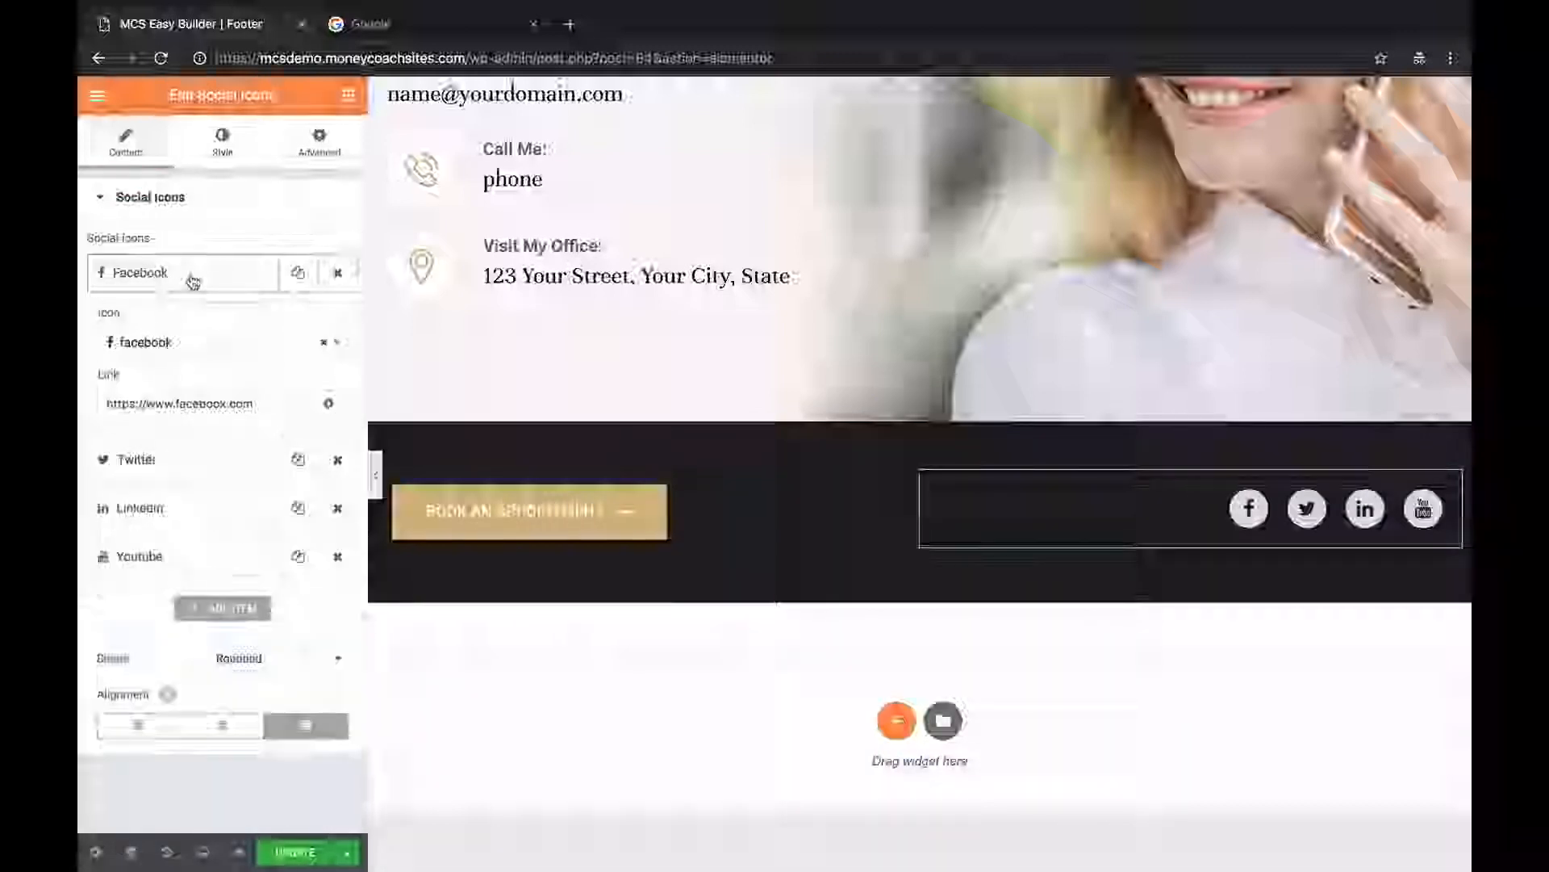
click(242, 403)
triple_click(243, 403)
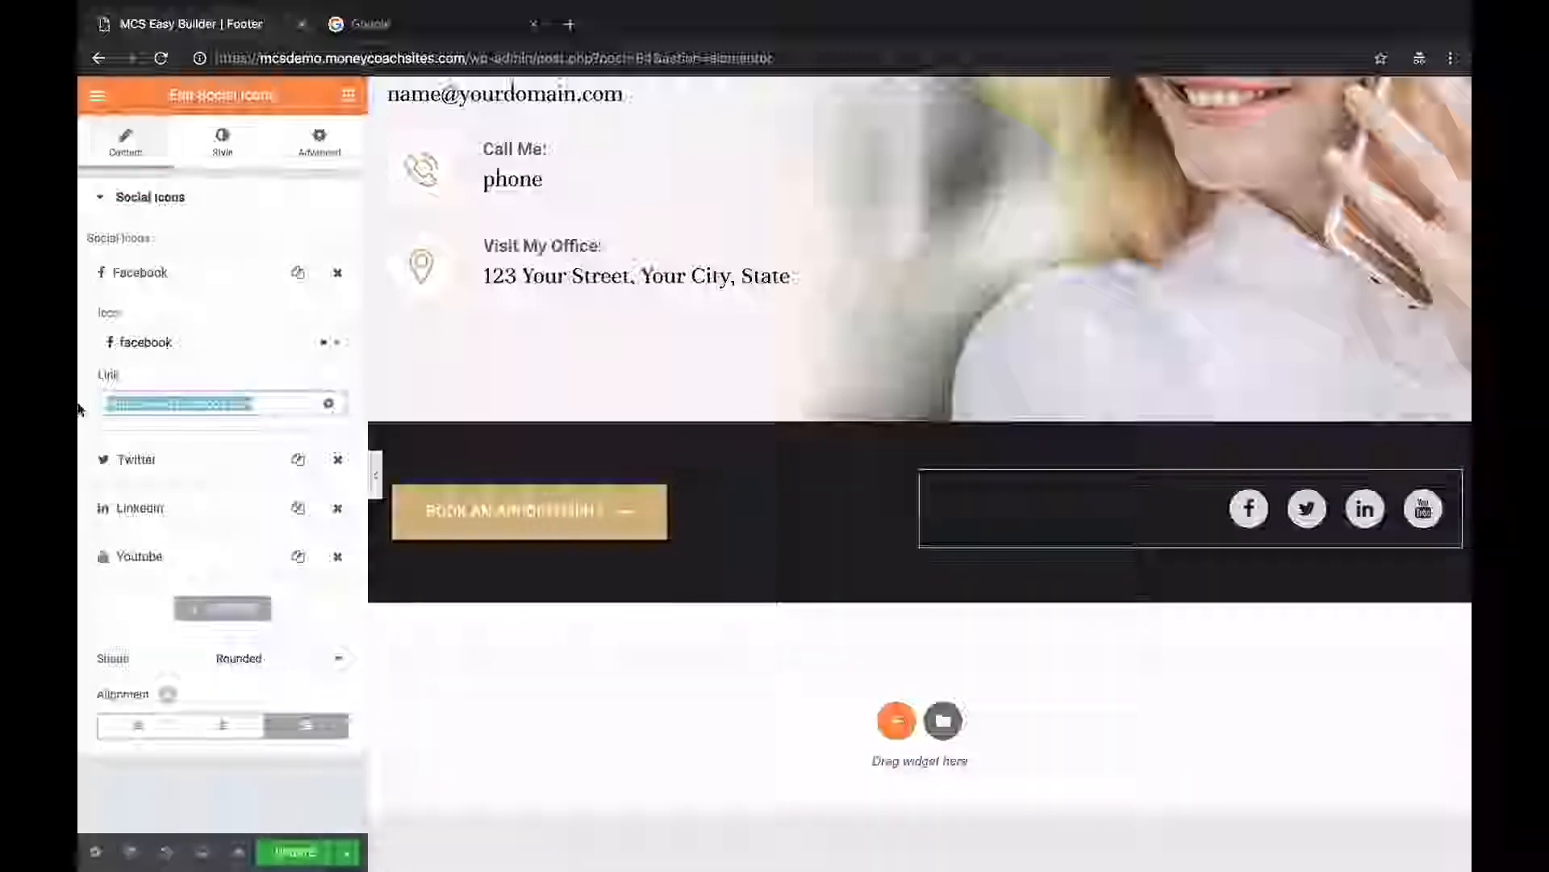
click(207, 460)
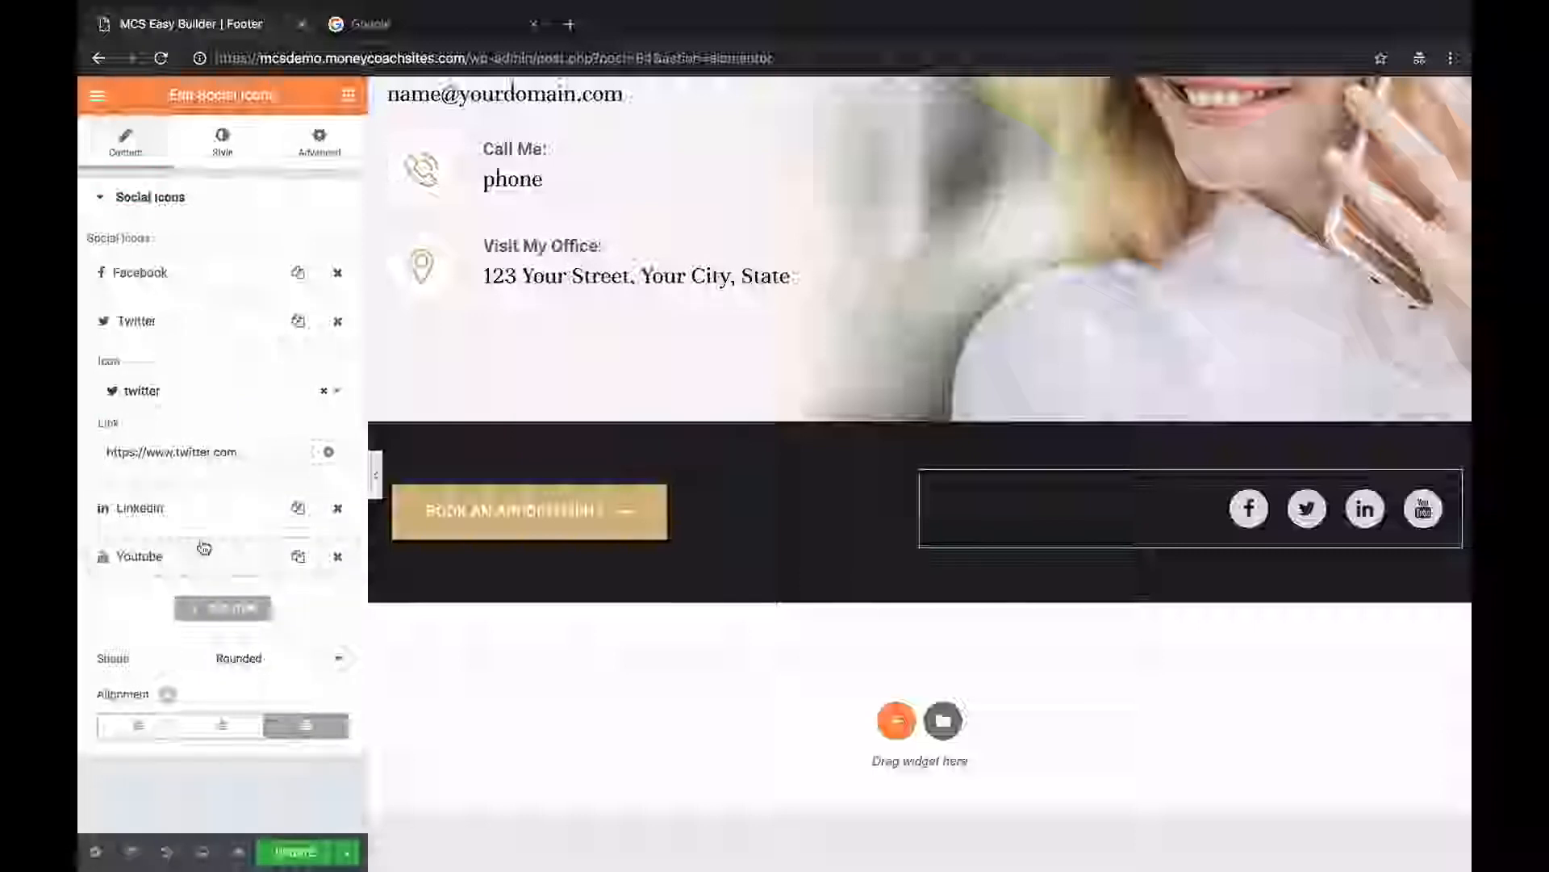
click(339, 508)
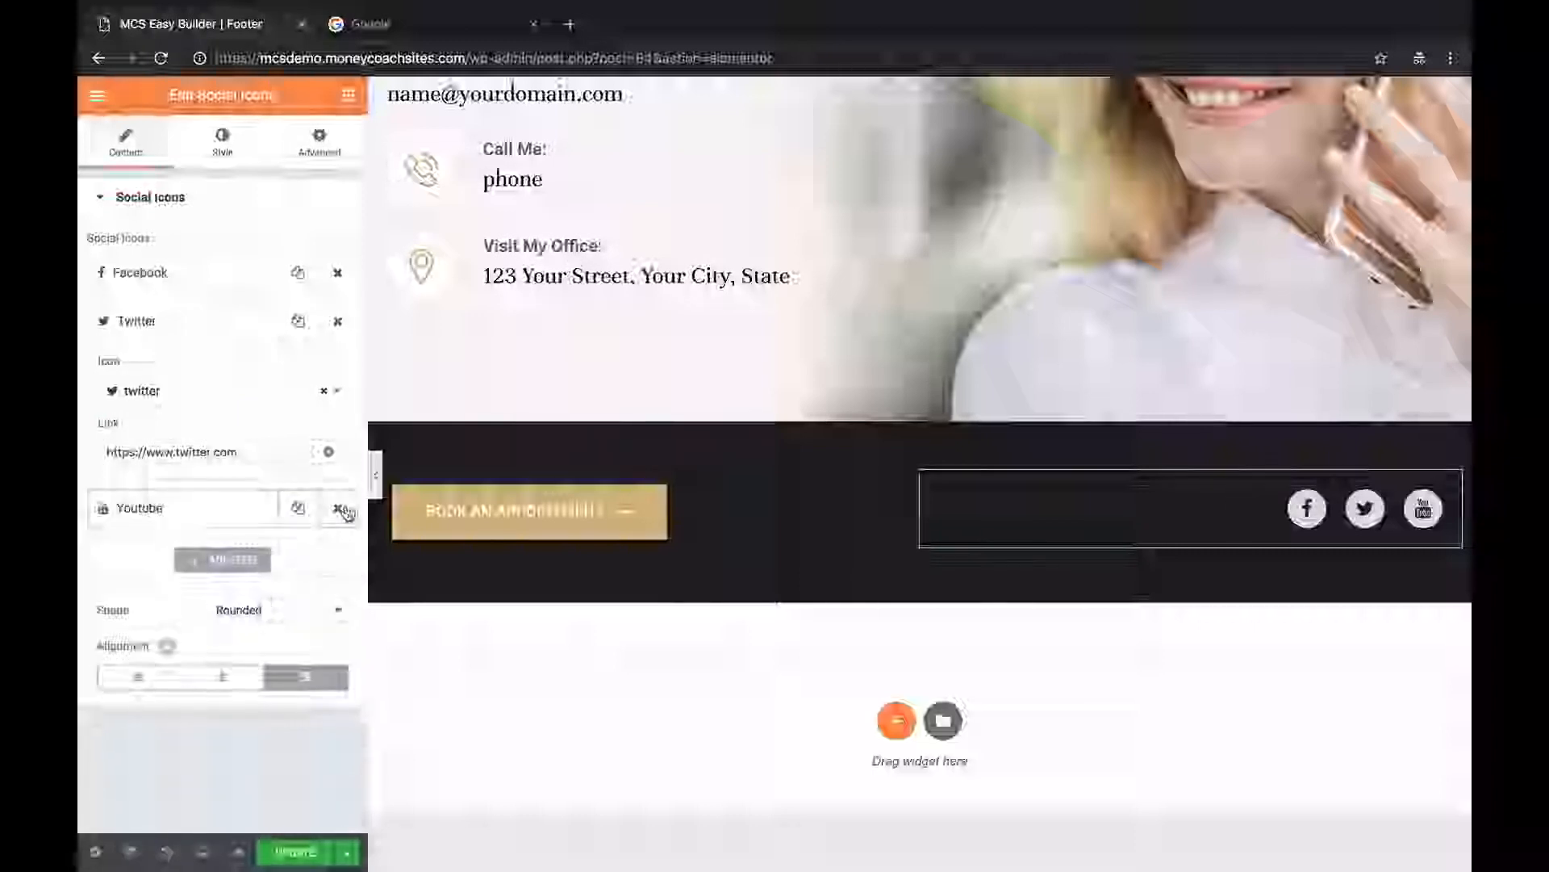
Add another social icon item, set its icon to twitter, and delete the added item again.
click(230, 559)
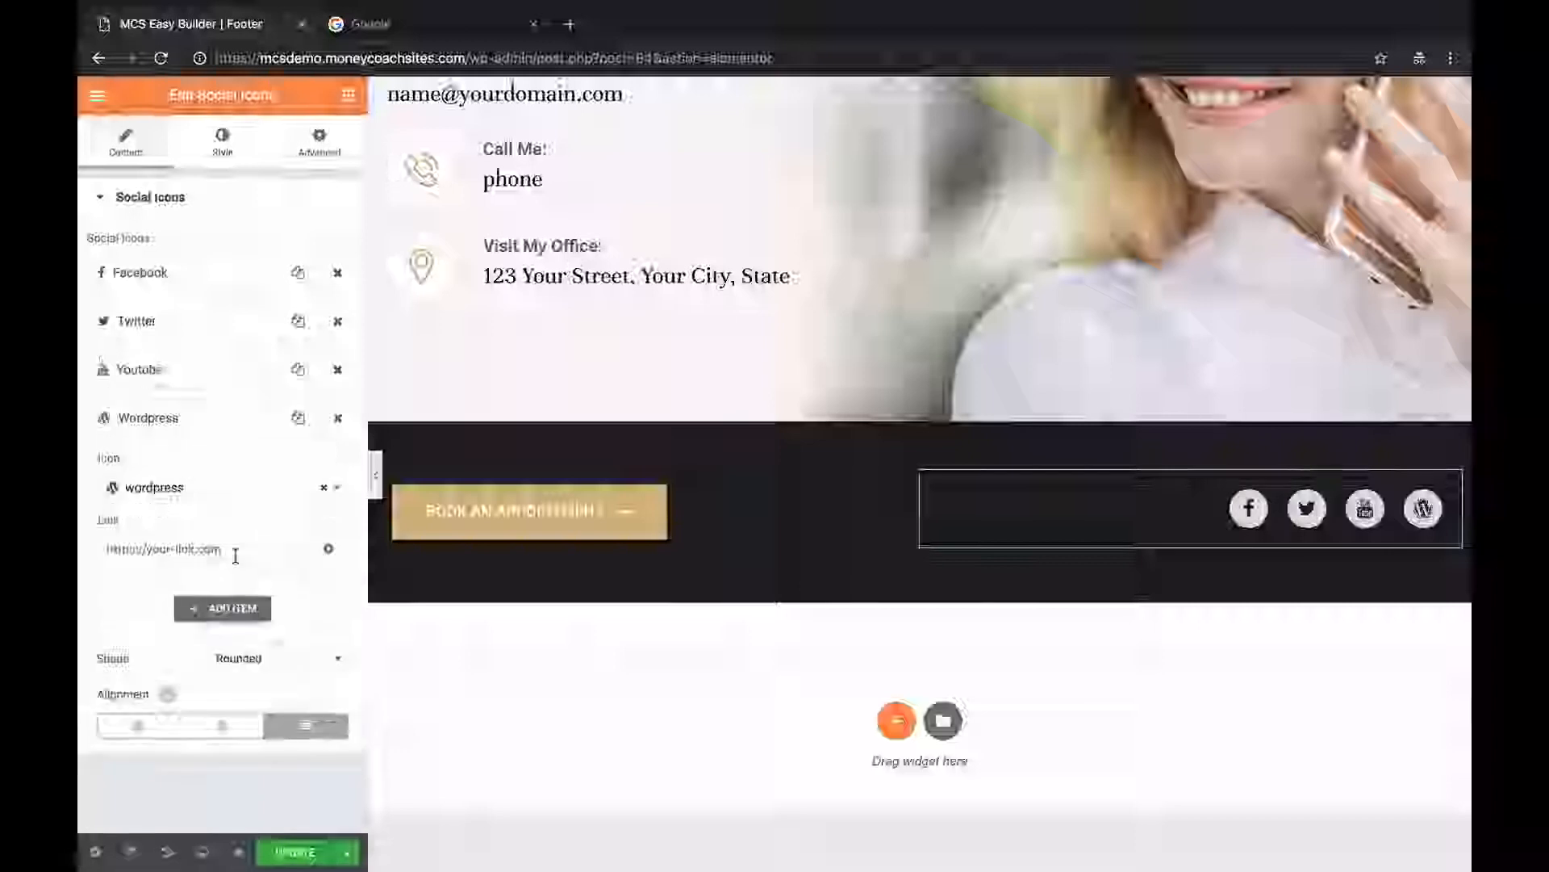
click(335, 489)
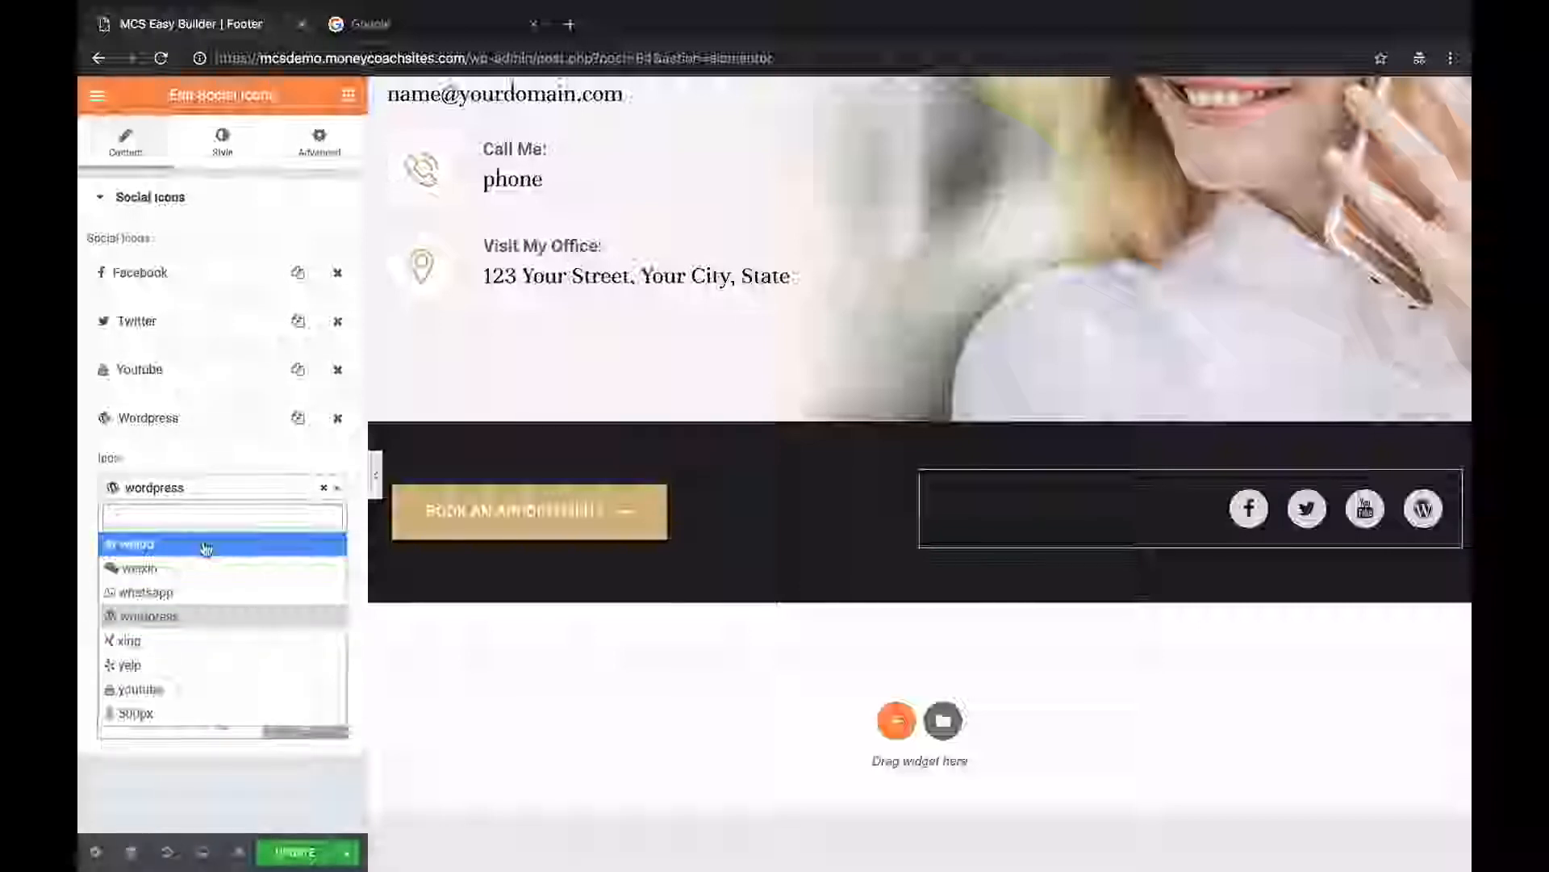
text(twi)
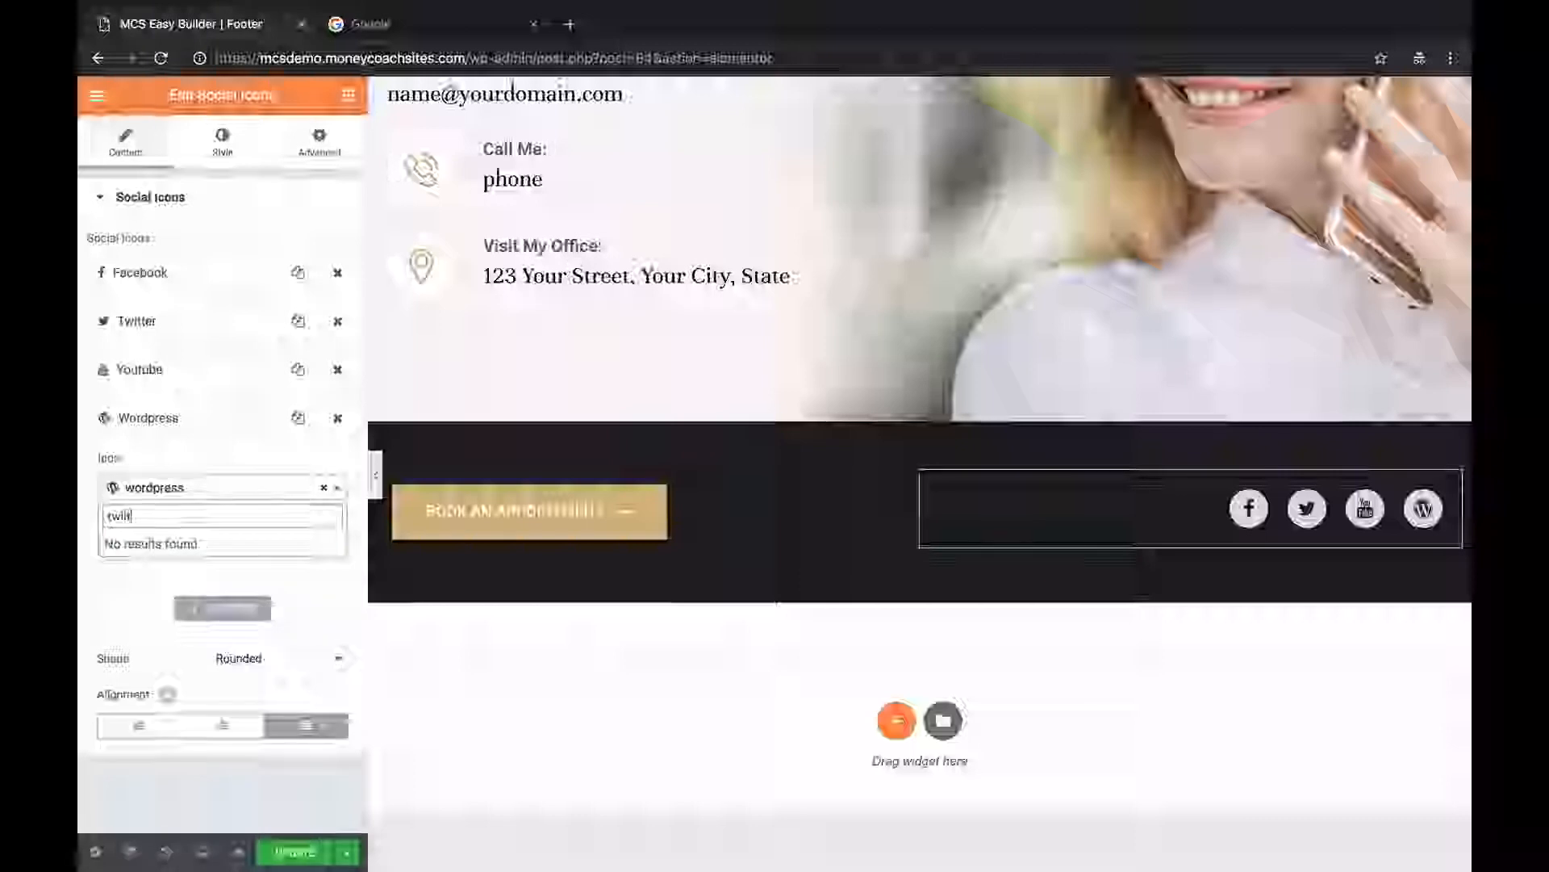
text(tter)
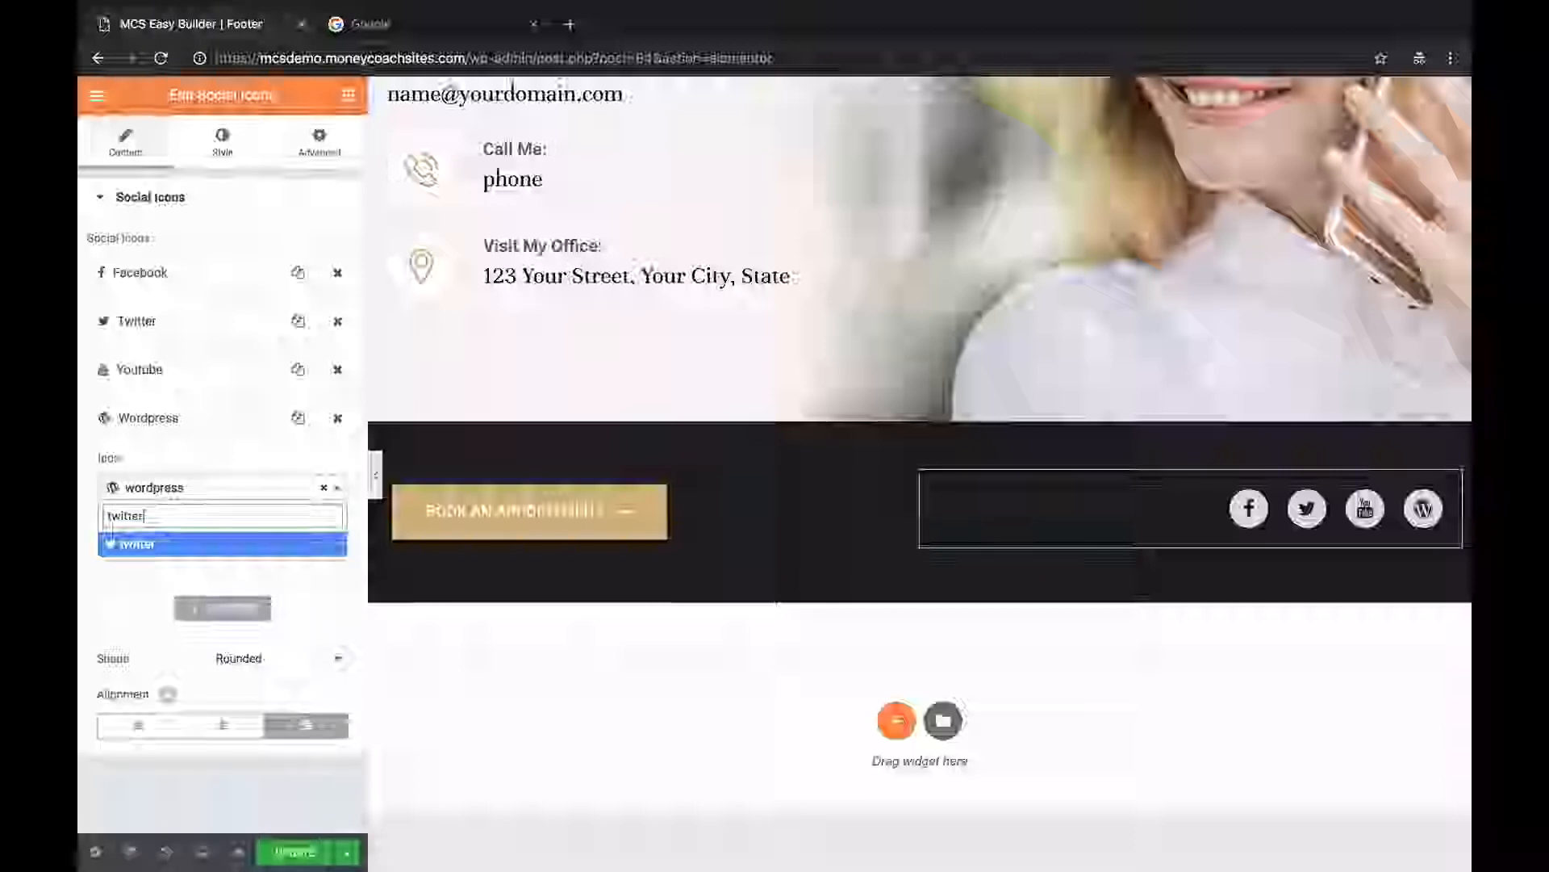
click(193, 544)
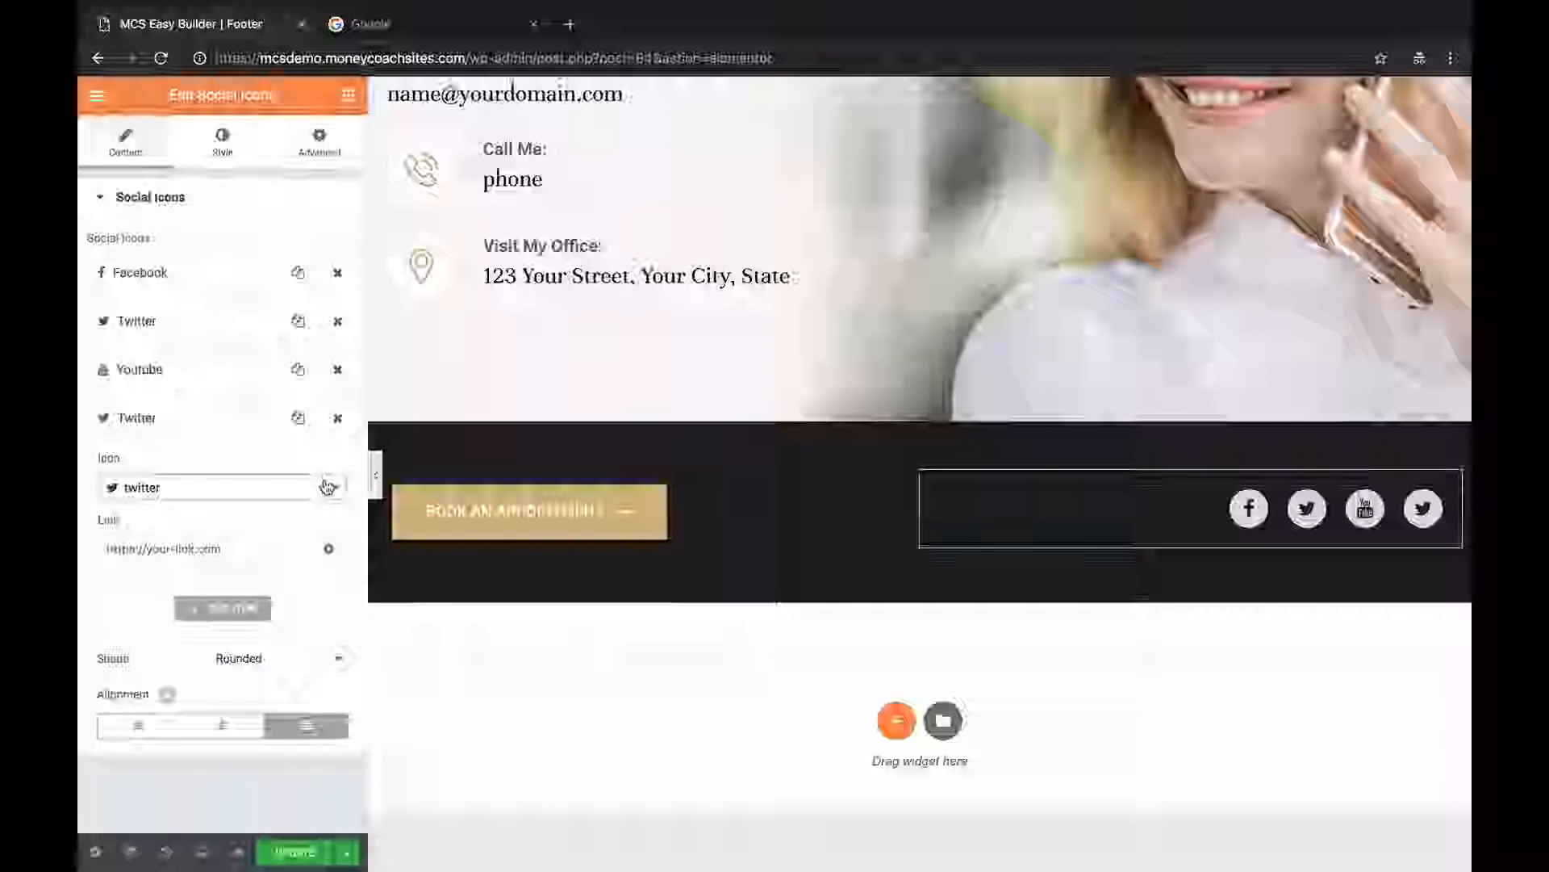
click(250, 428)
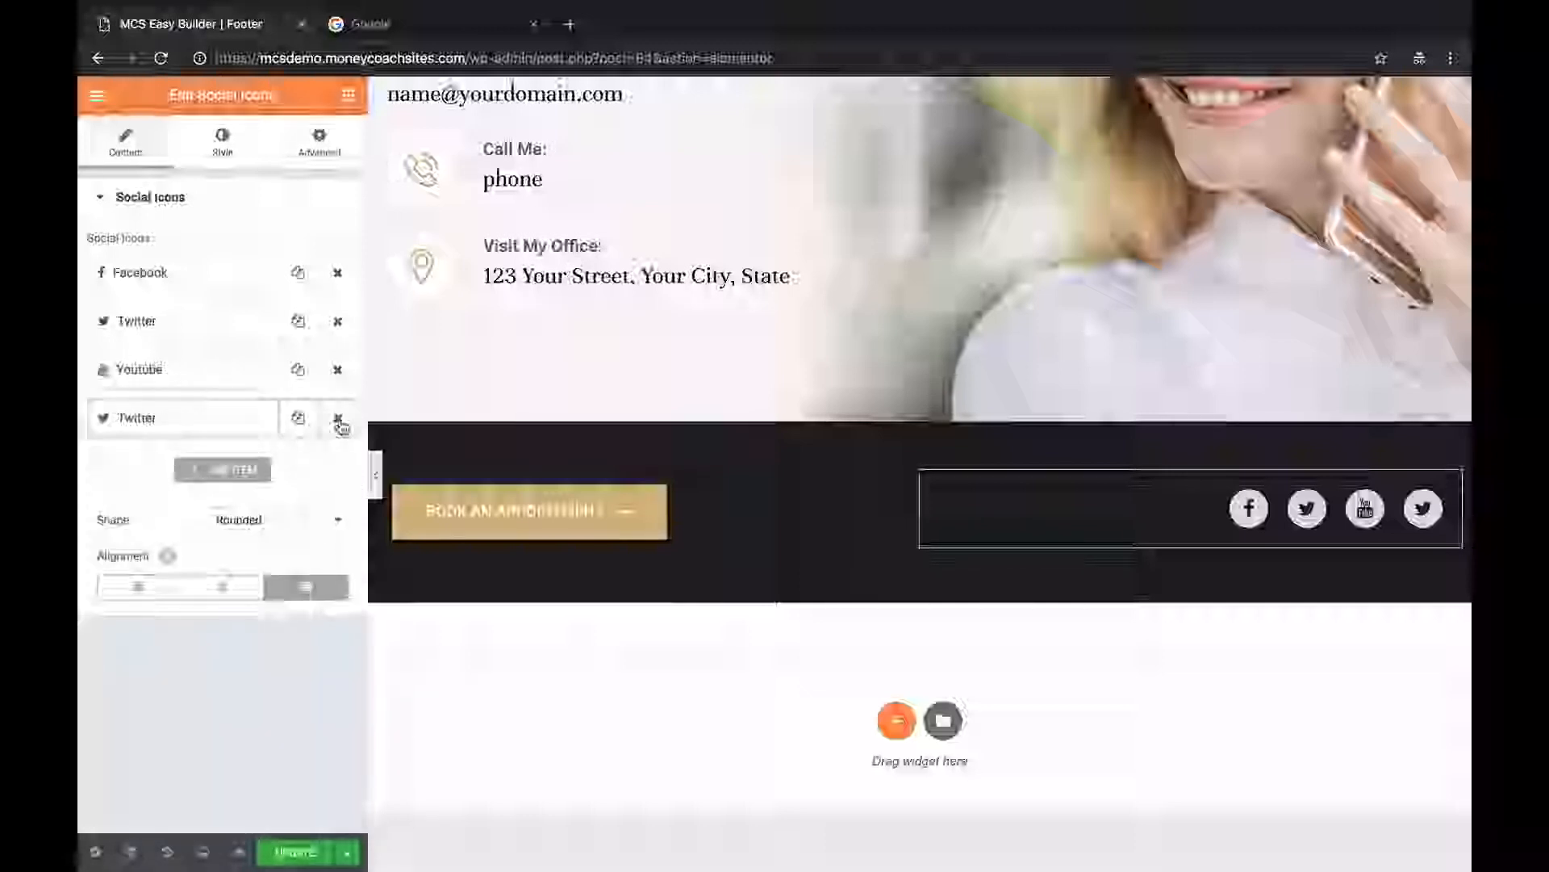
click(339, 419)
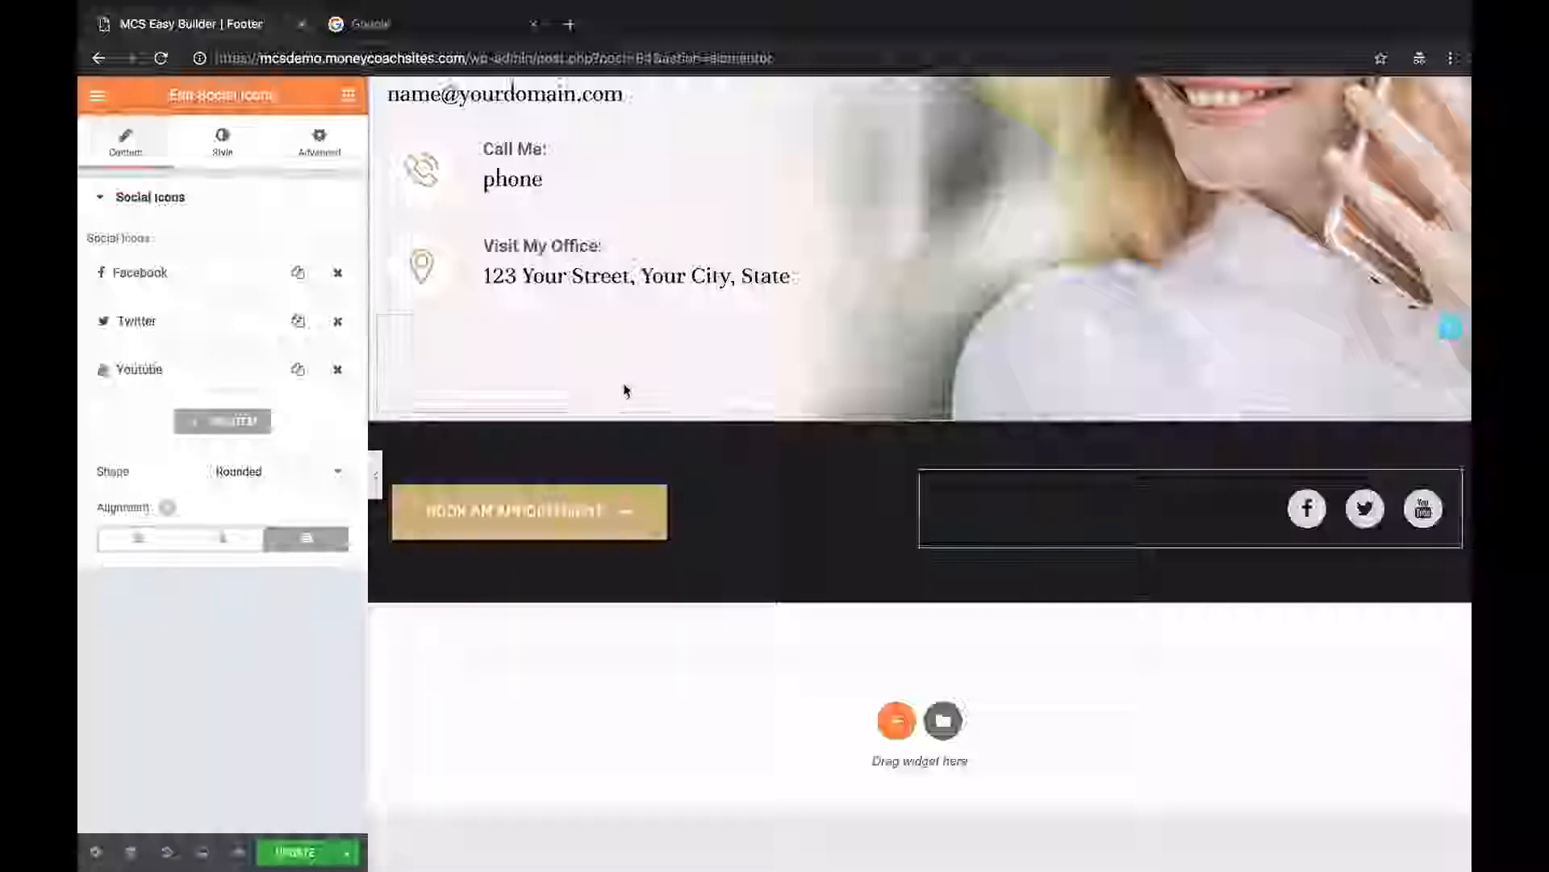
Save the footer changes and go back to the Custom Layouts list.
scroll(626, 390, up, 3)
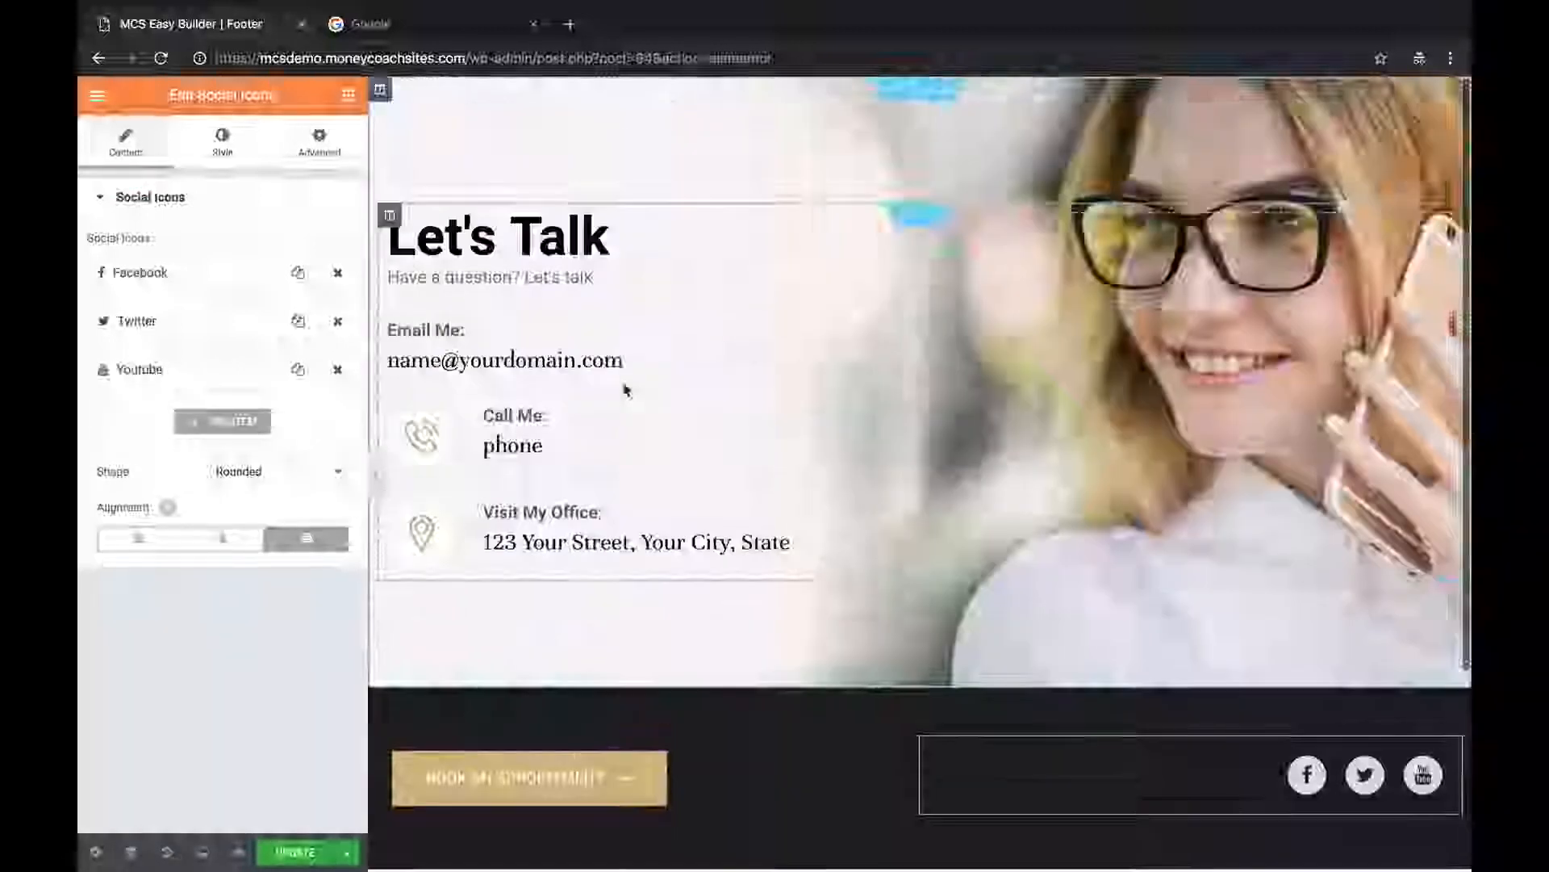
click(297, 854)
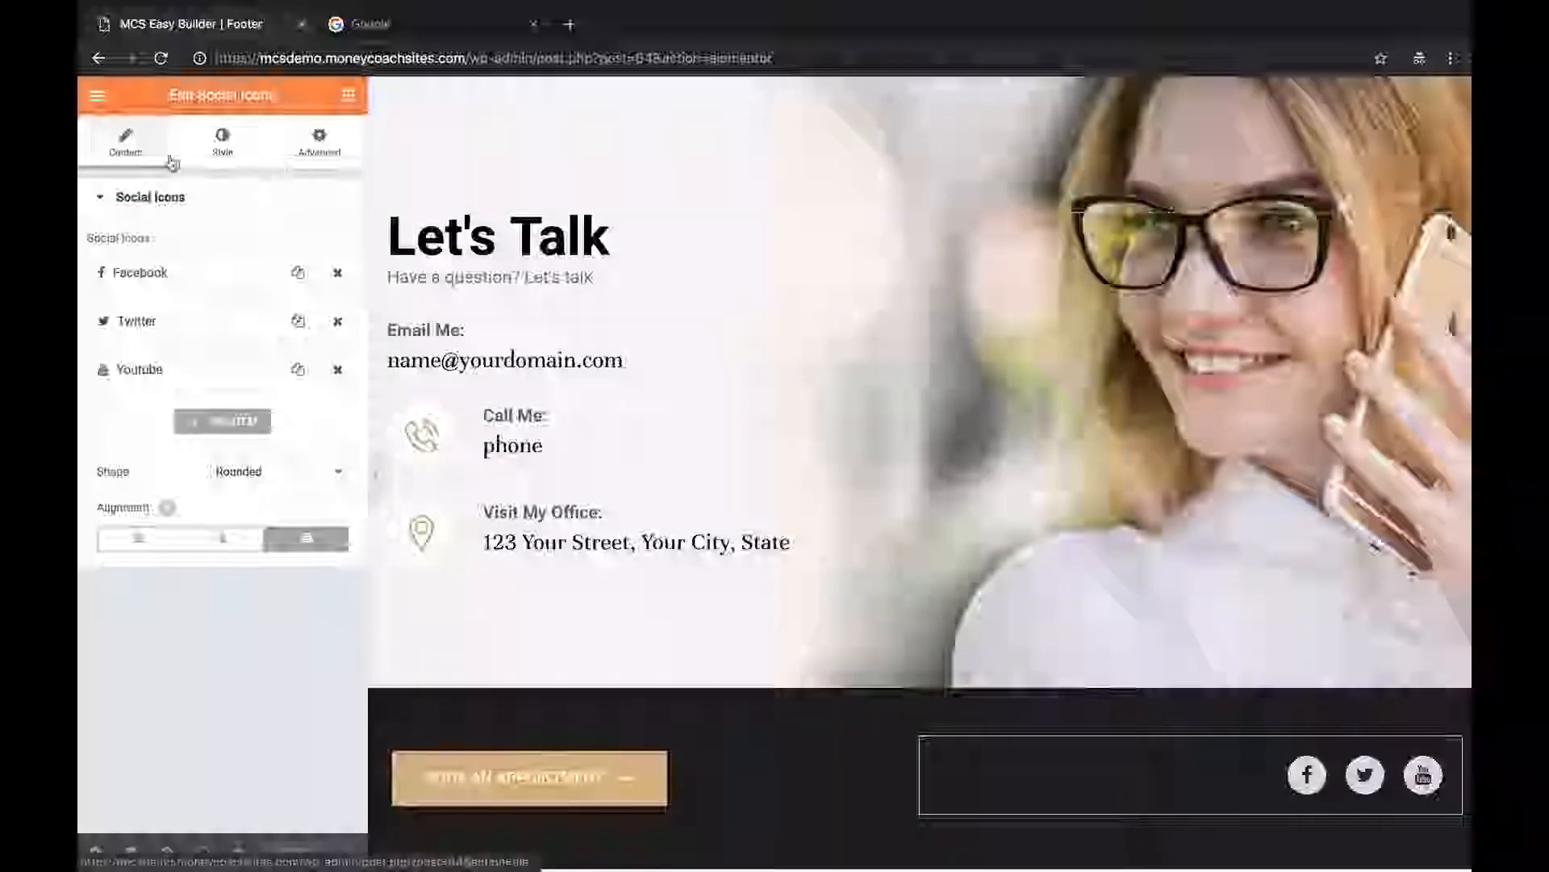
click(98, 58)
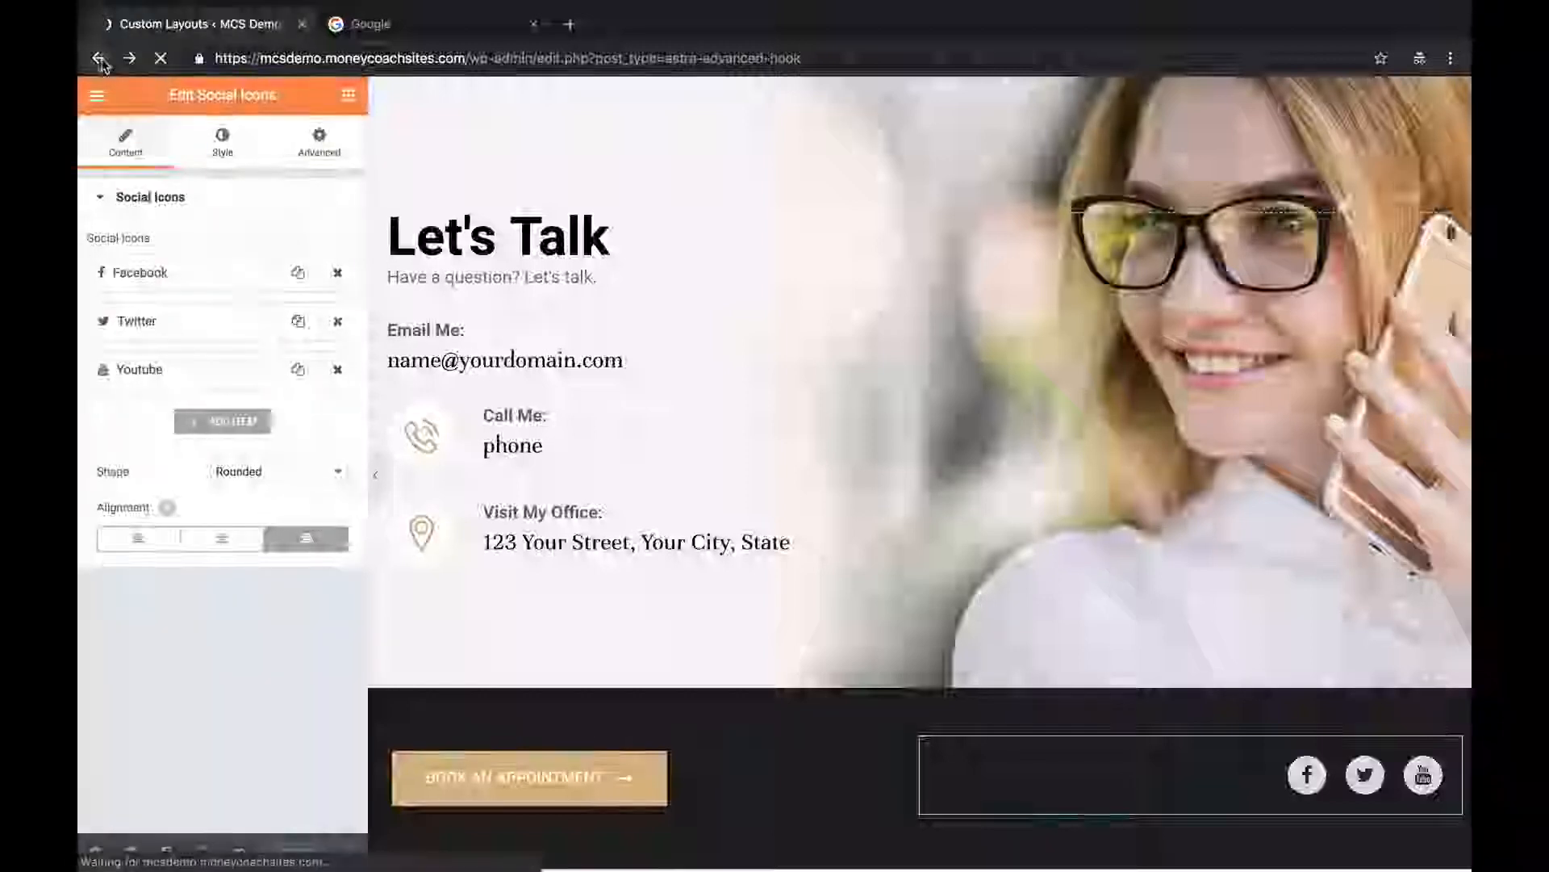
Visit the MCS Demo site and open its home page for editing in MCS Easy Builder.
mouse_move(462, 111)
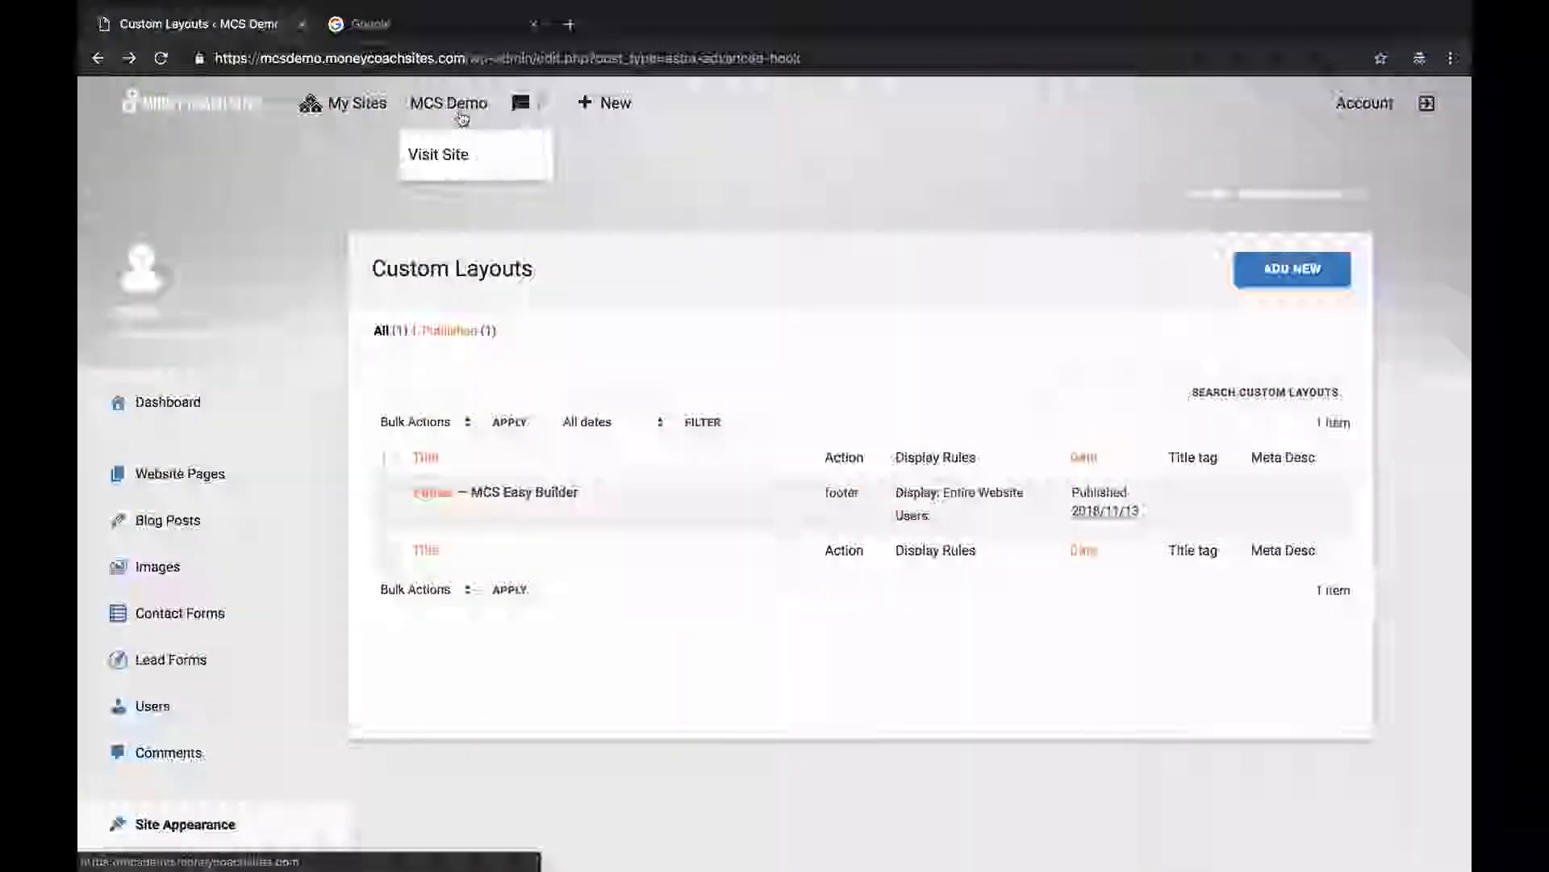
click(462, 159)
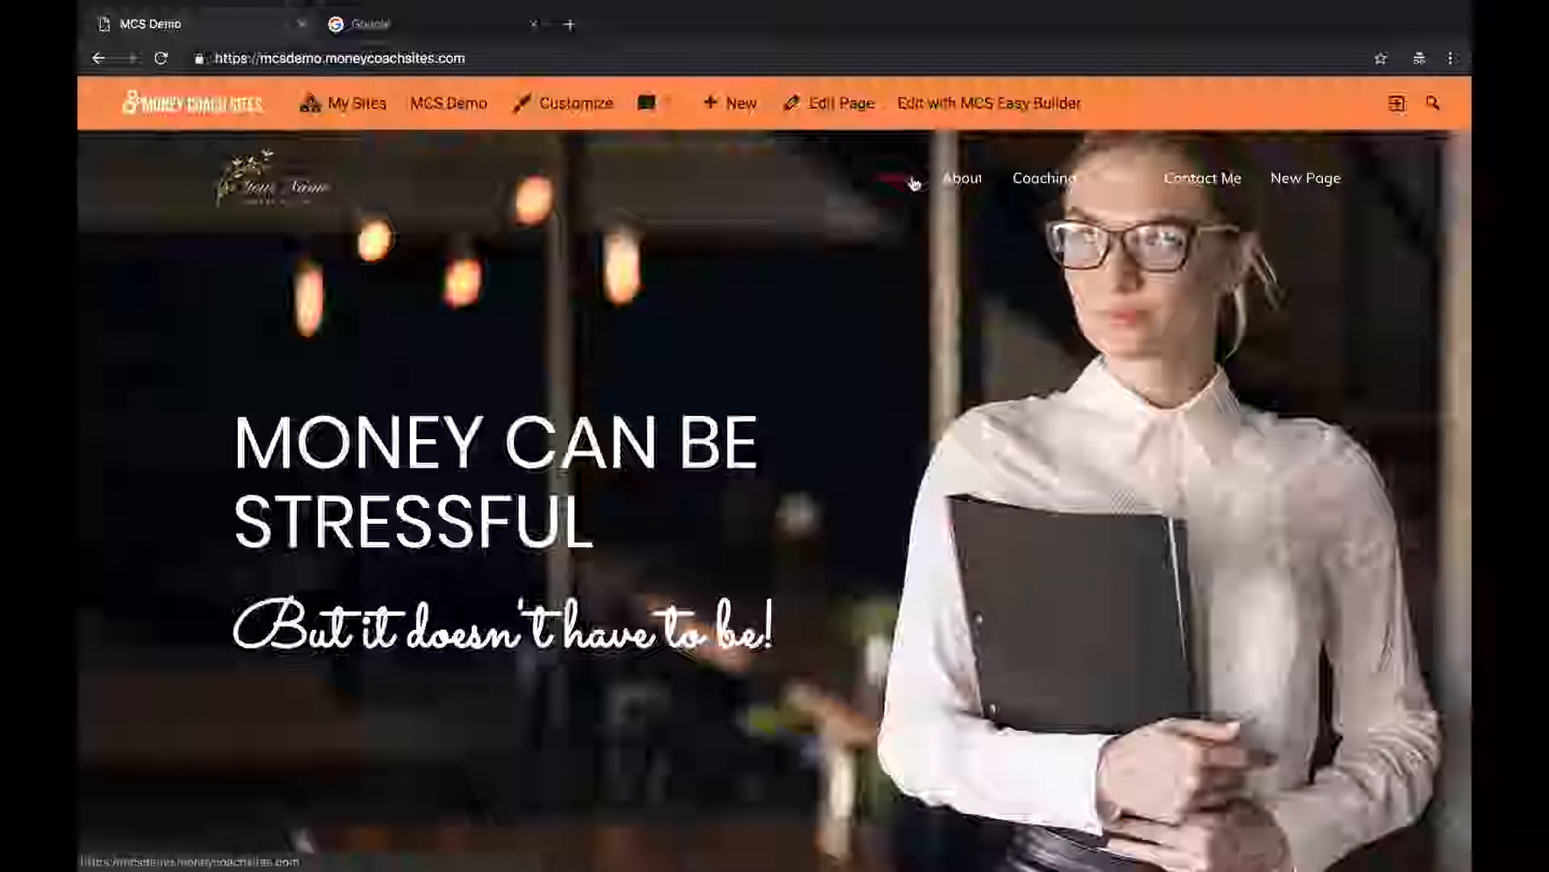
click(1022, 103)
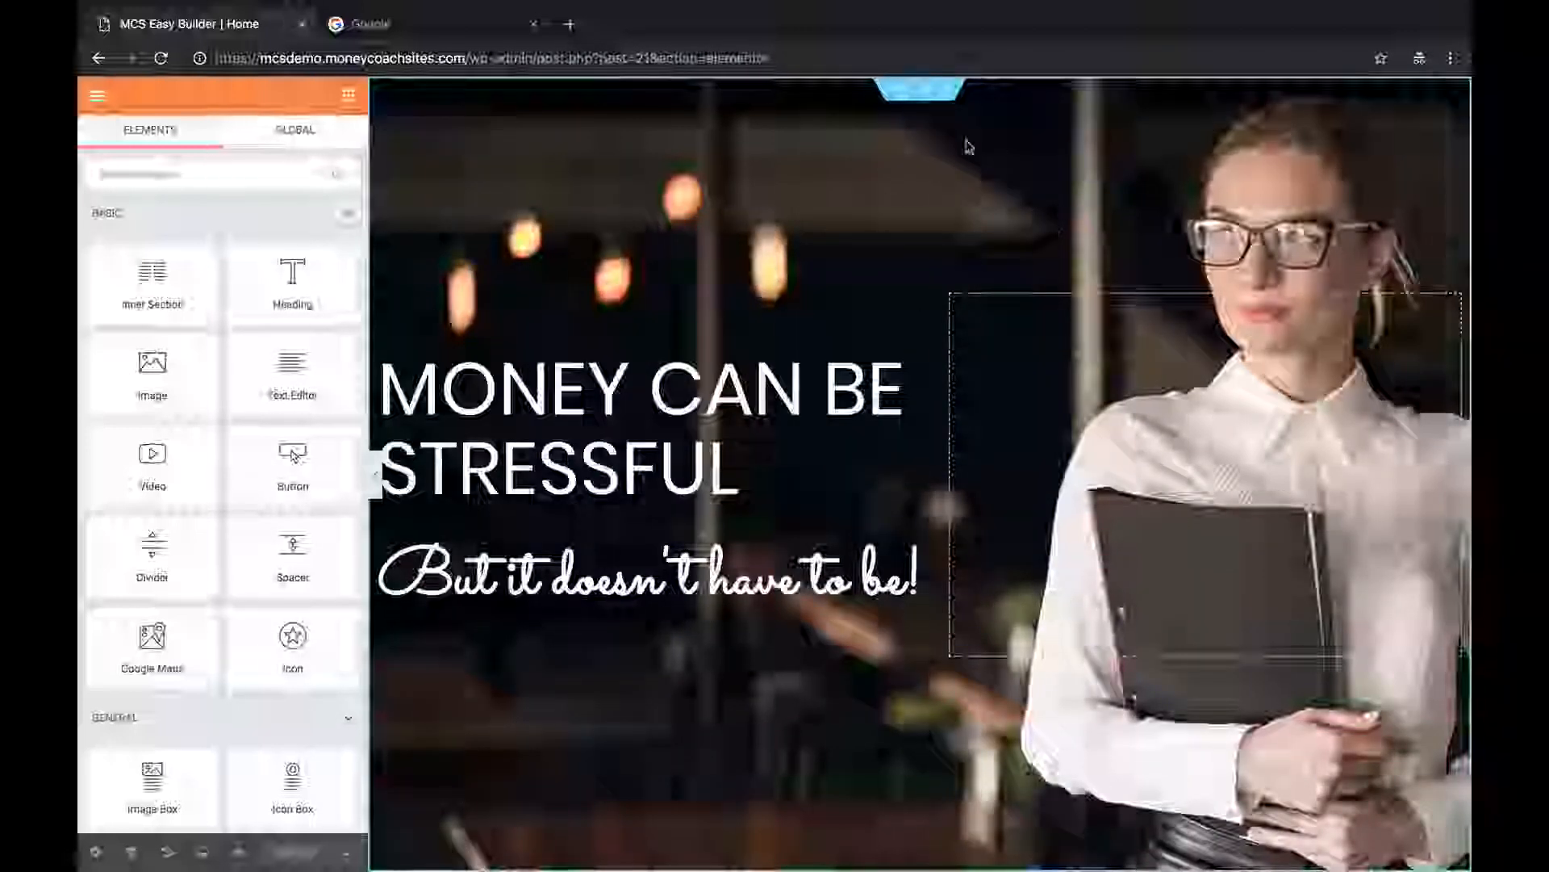
Look at the first hero section's background style and its image selection options, and close them without choosing an image.
click(924, 96)
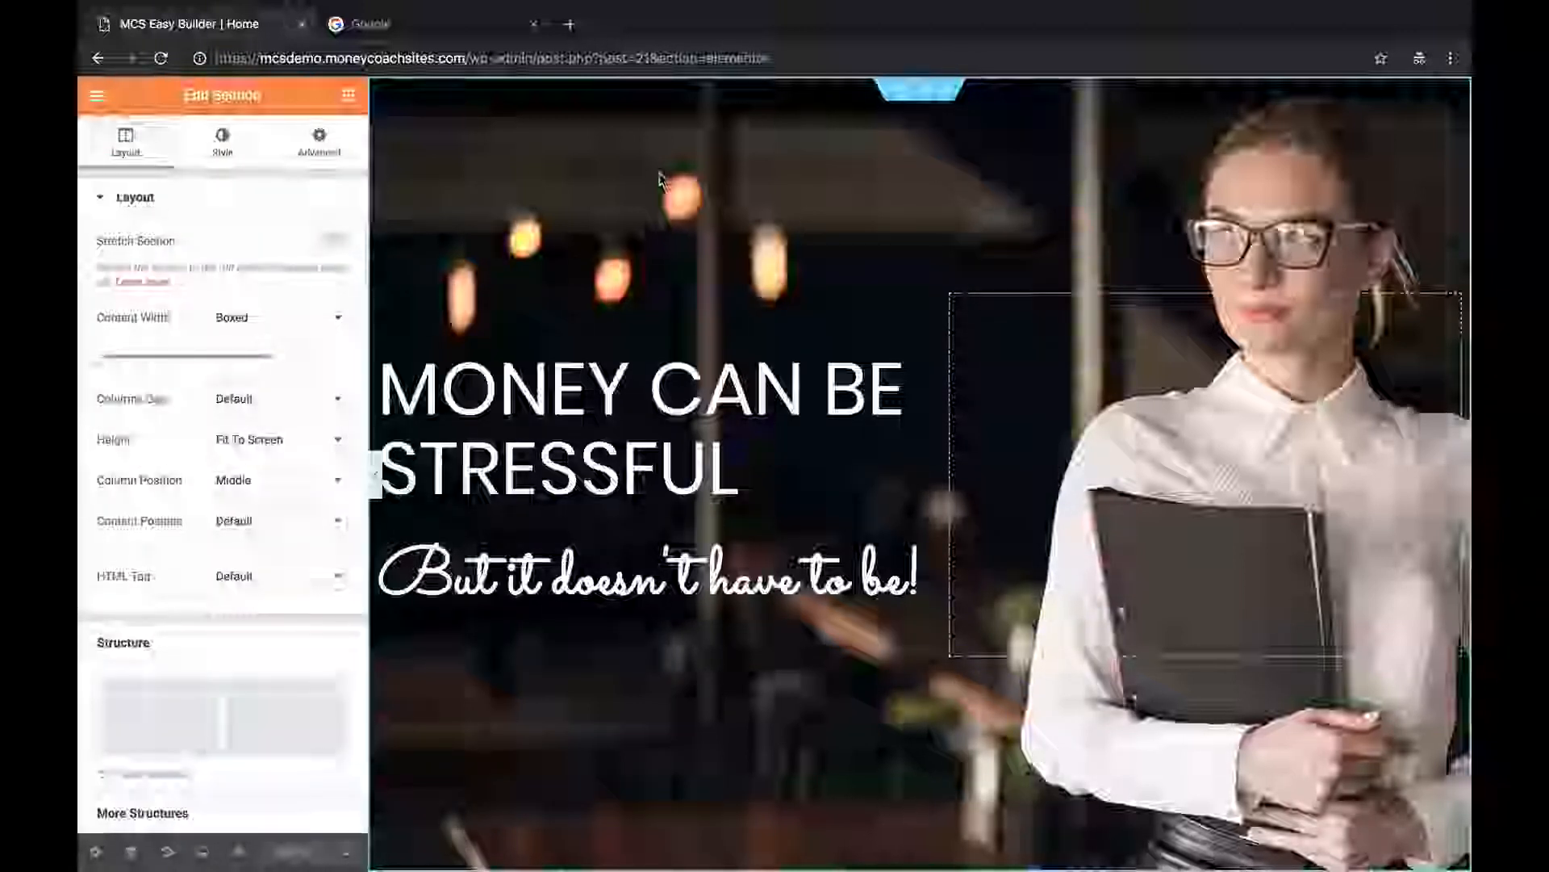
click(223, 142)
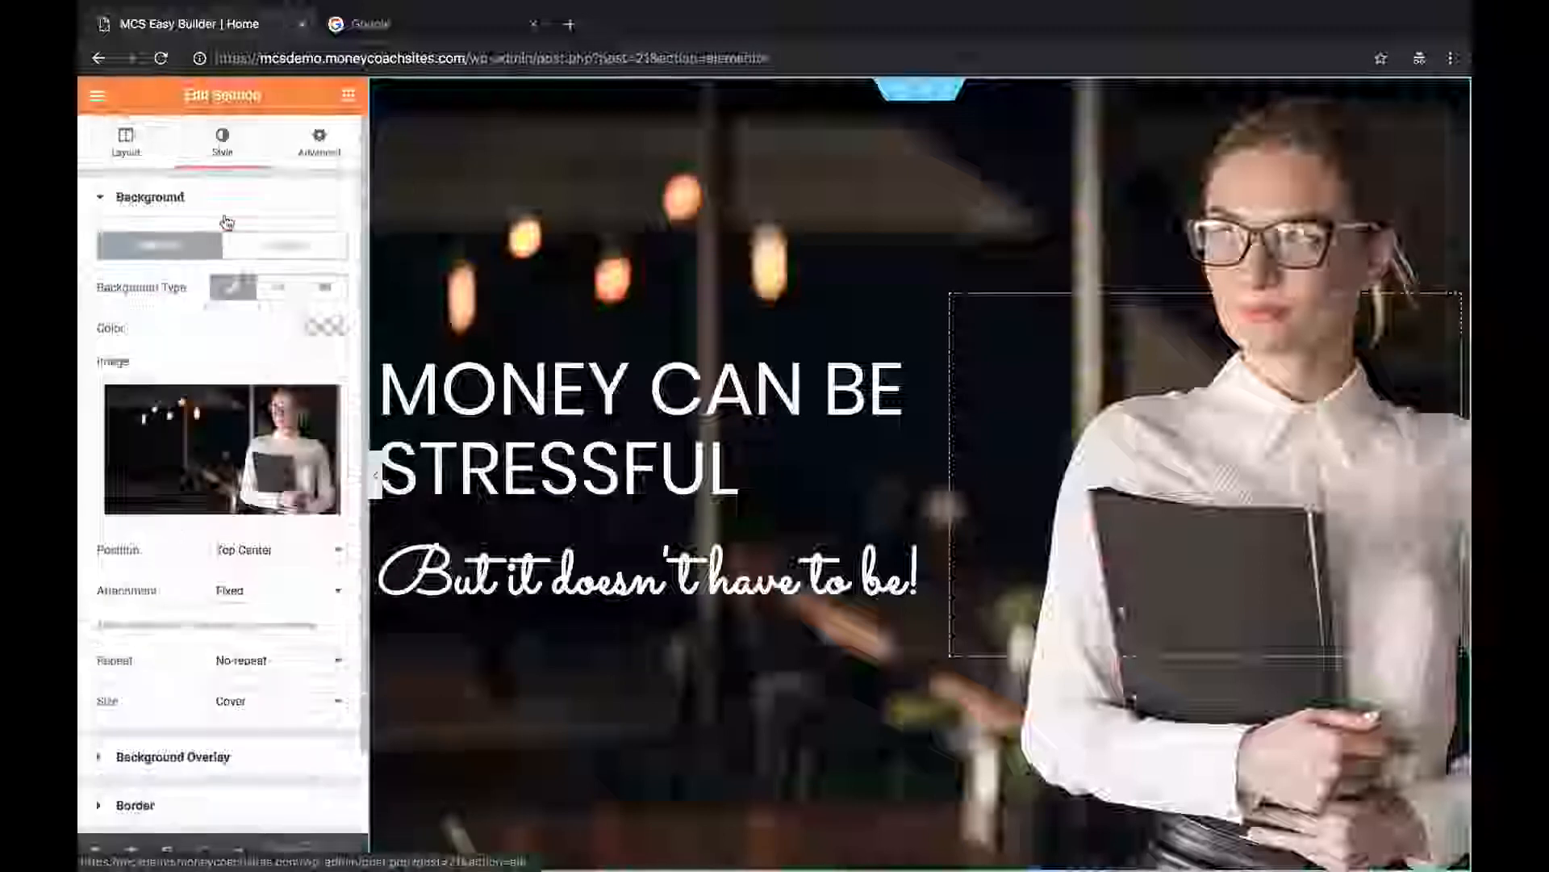
click(251, 444)
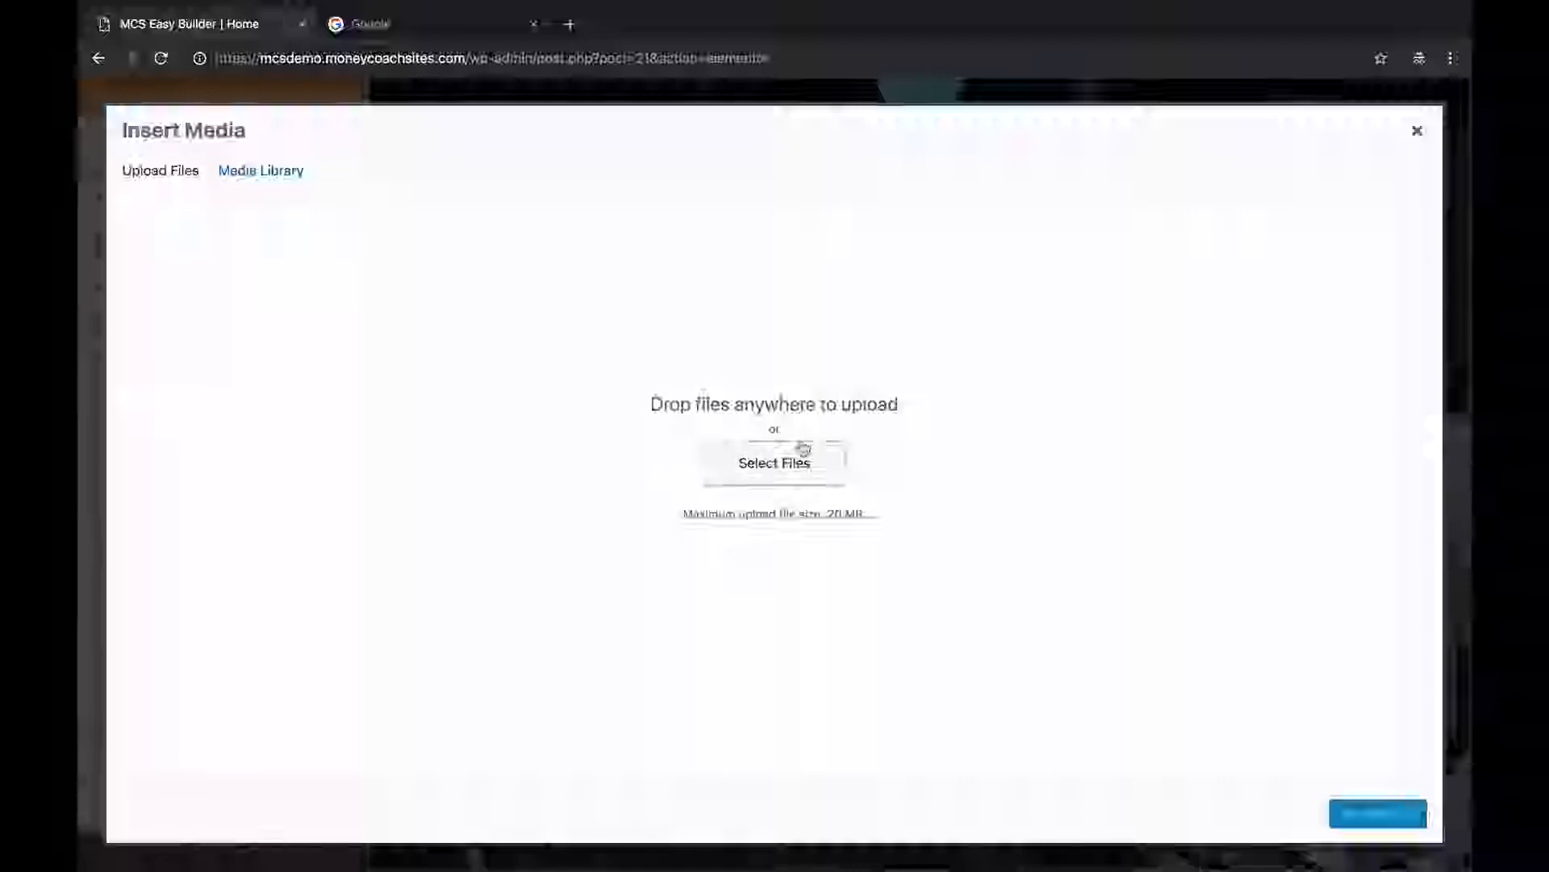
click(284, 172)
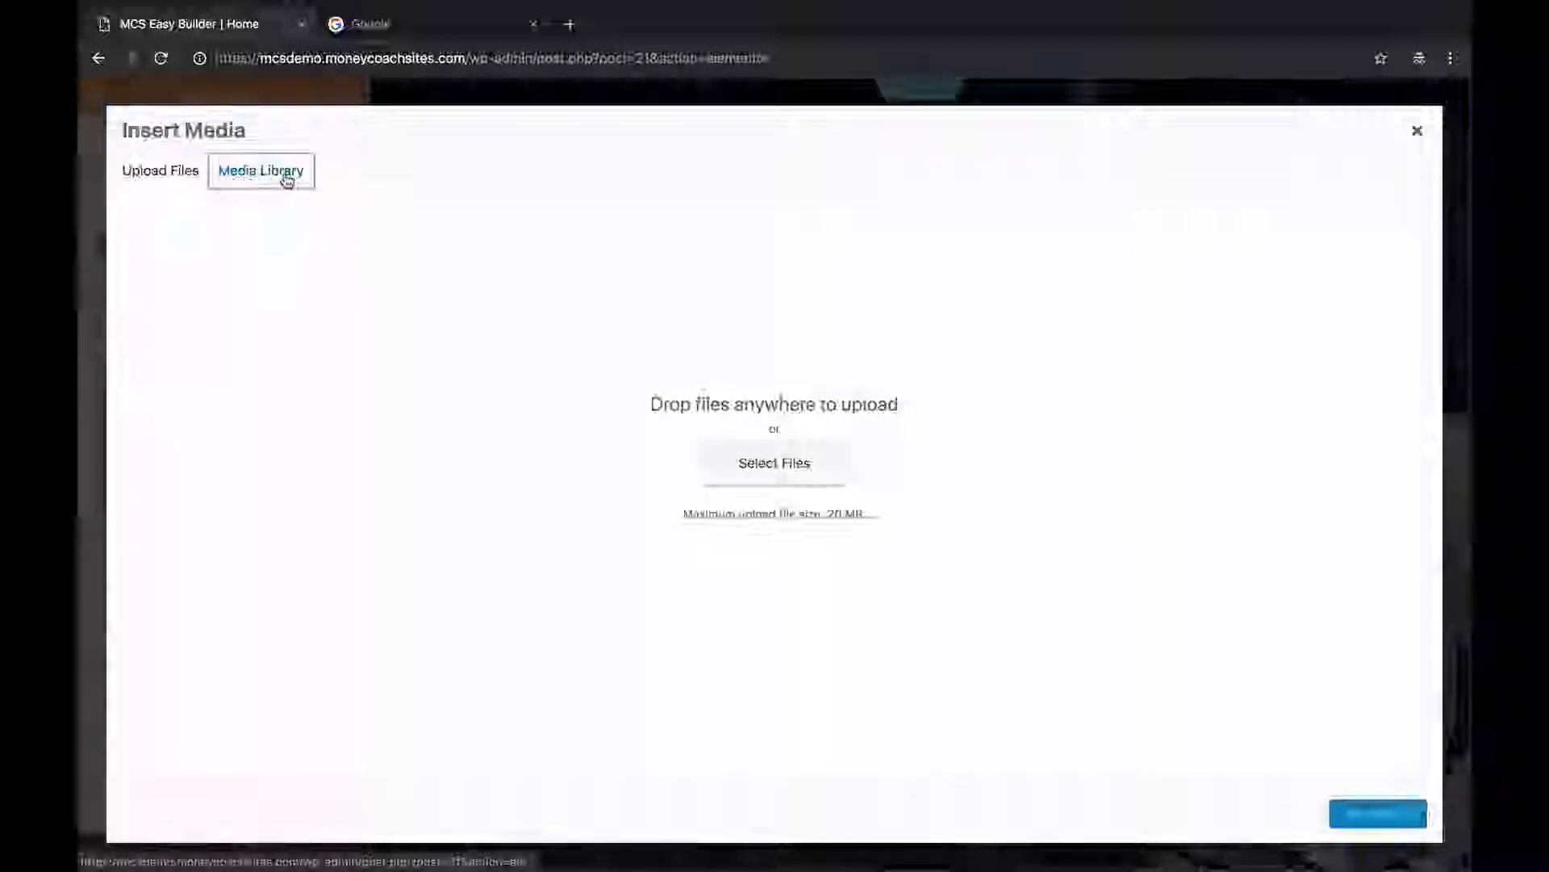
click(1419, 135)
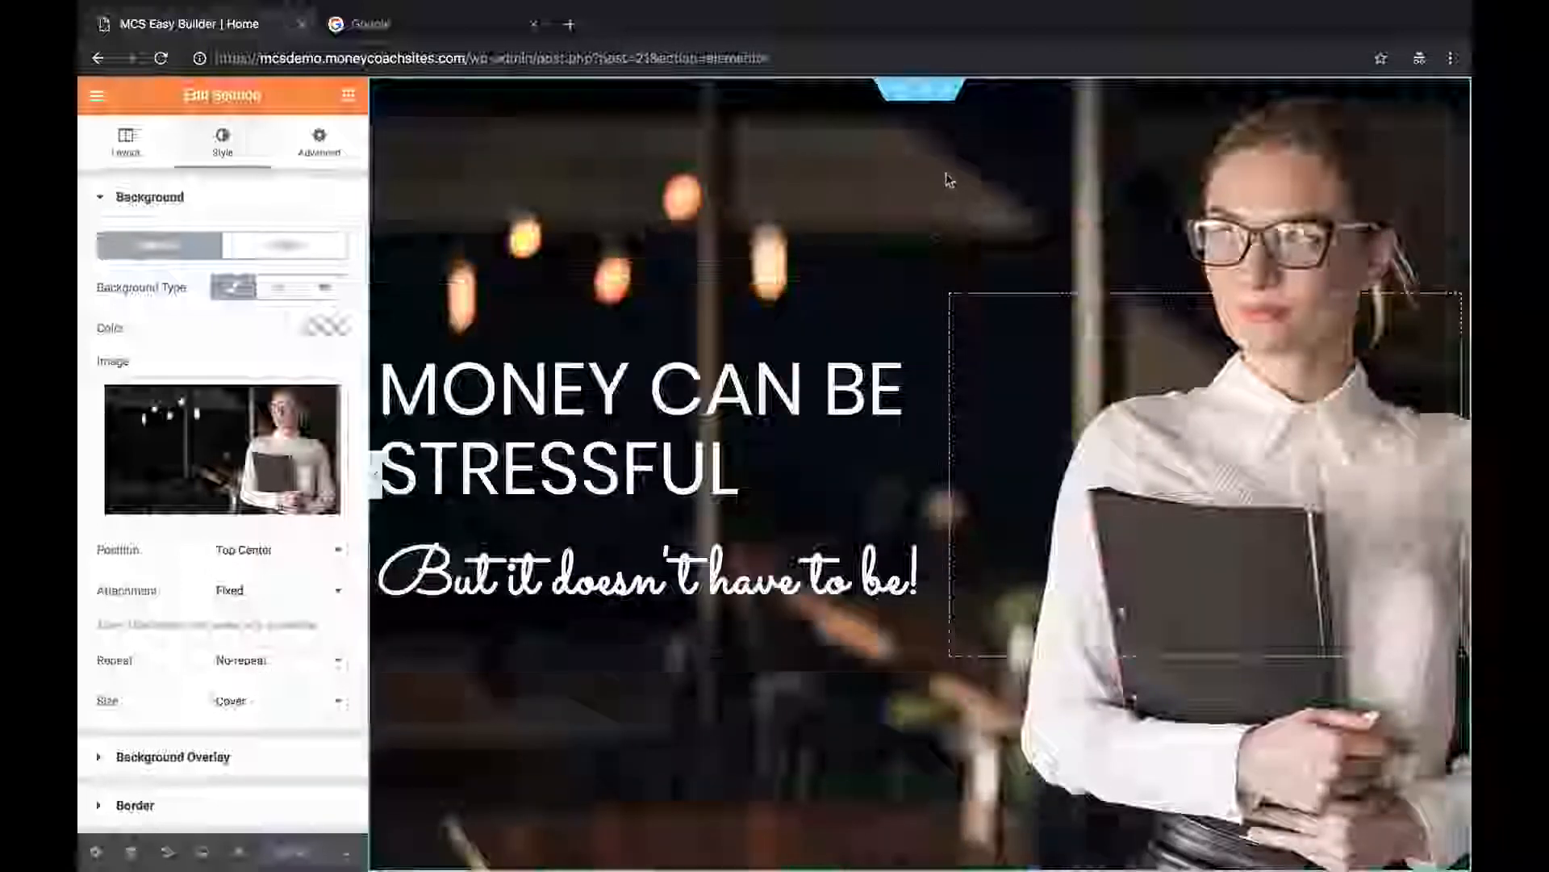
Examine the responsive visibility settings of the first hero section and of the duplicate hero section below it.
click(319, 143)
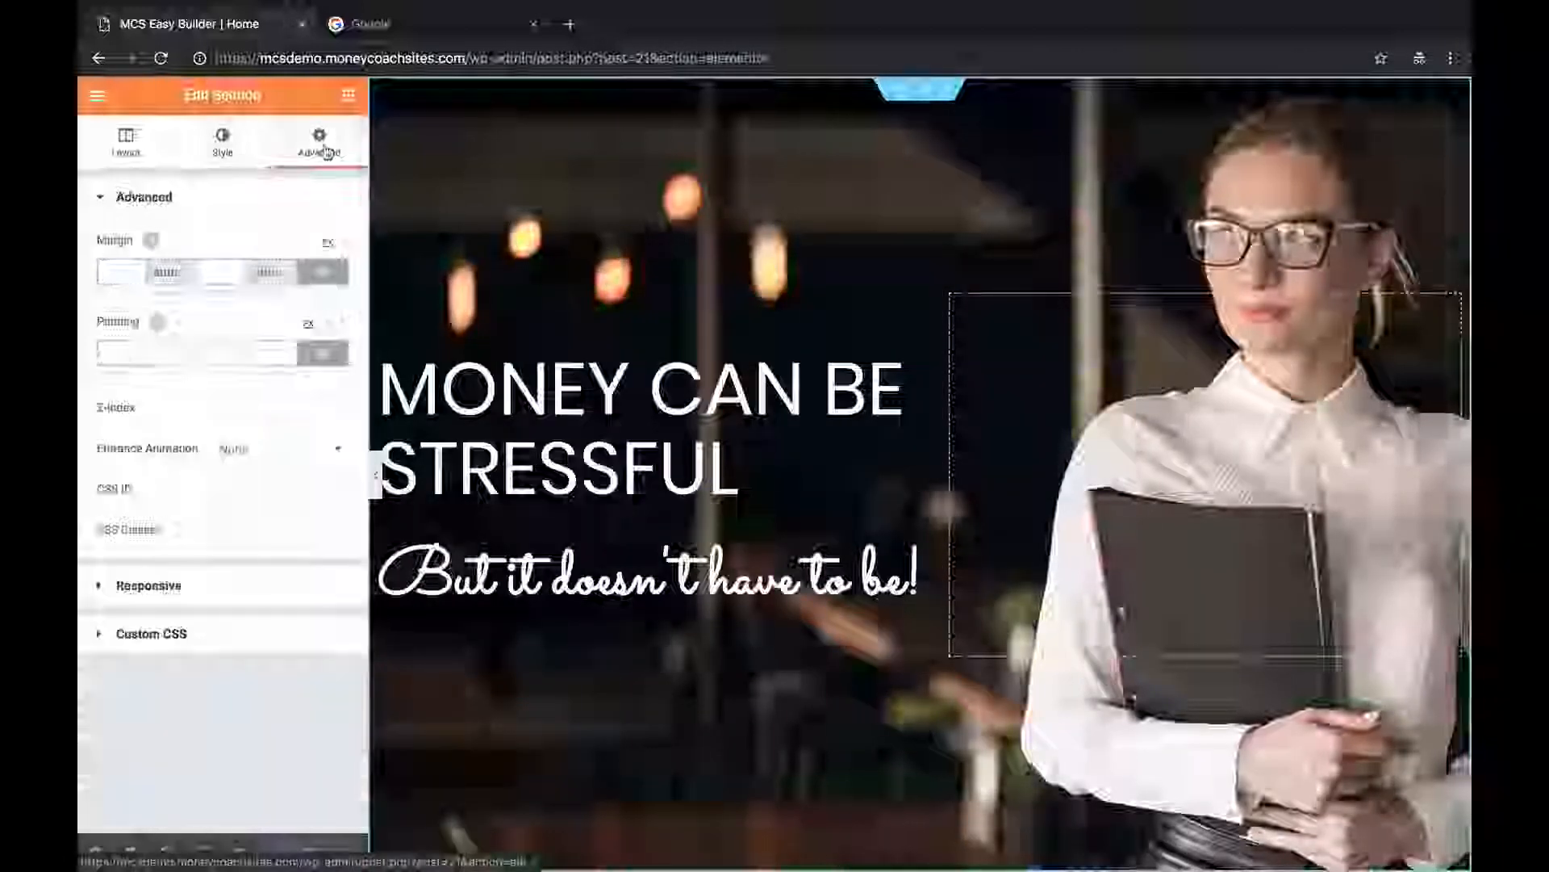
click(198, 595)
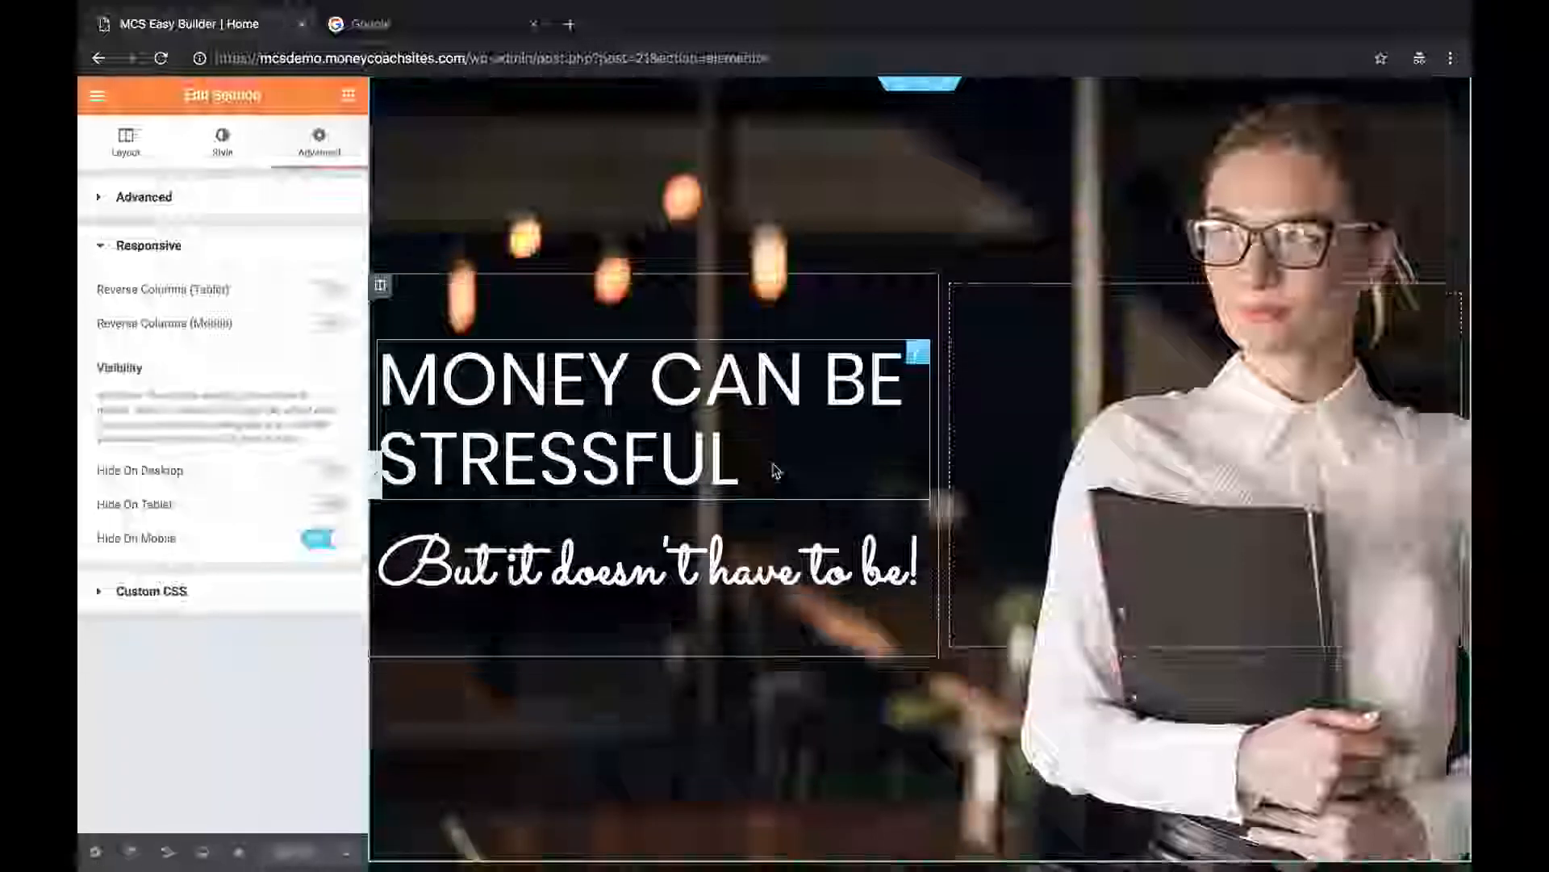
scroll(775, 464, down, 6)
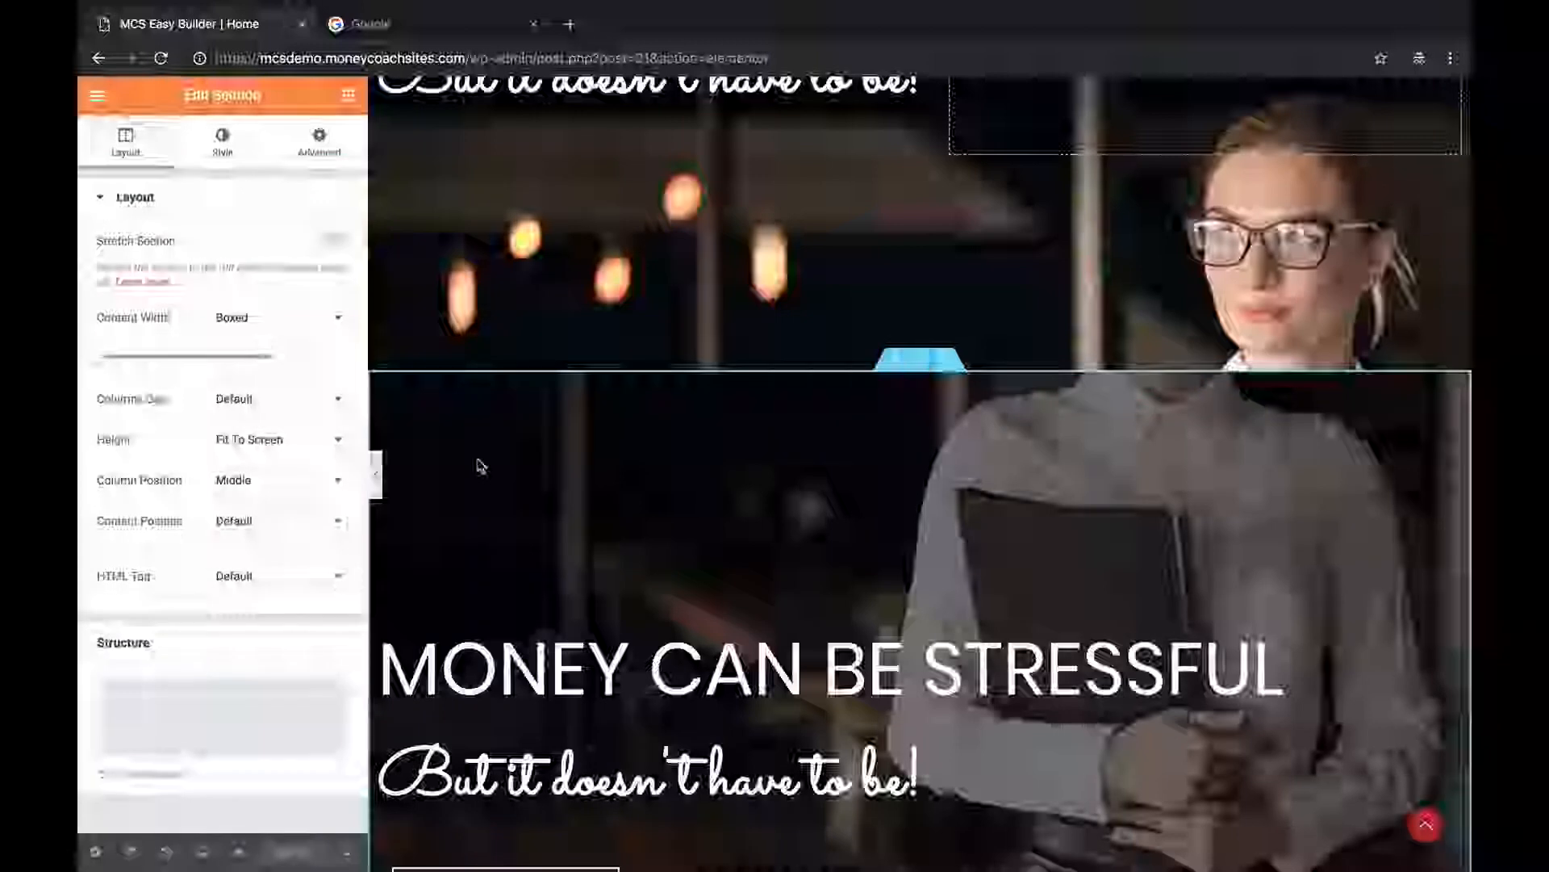
click(319, 141)
click(215, 576)
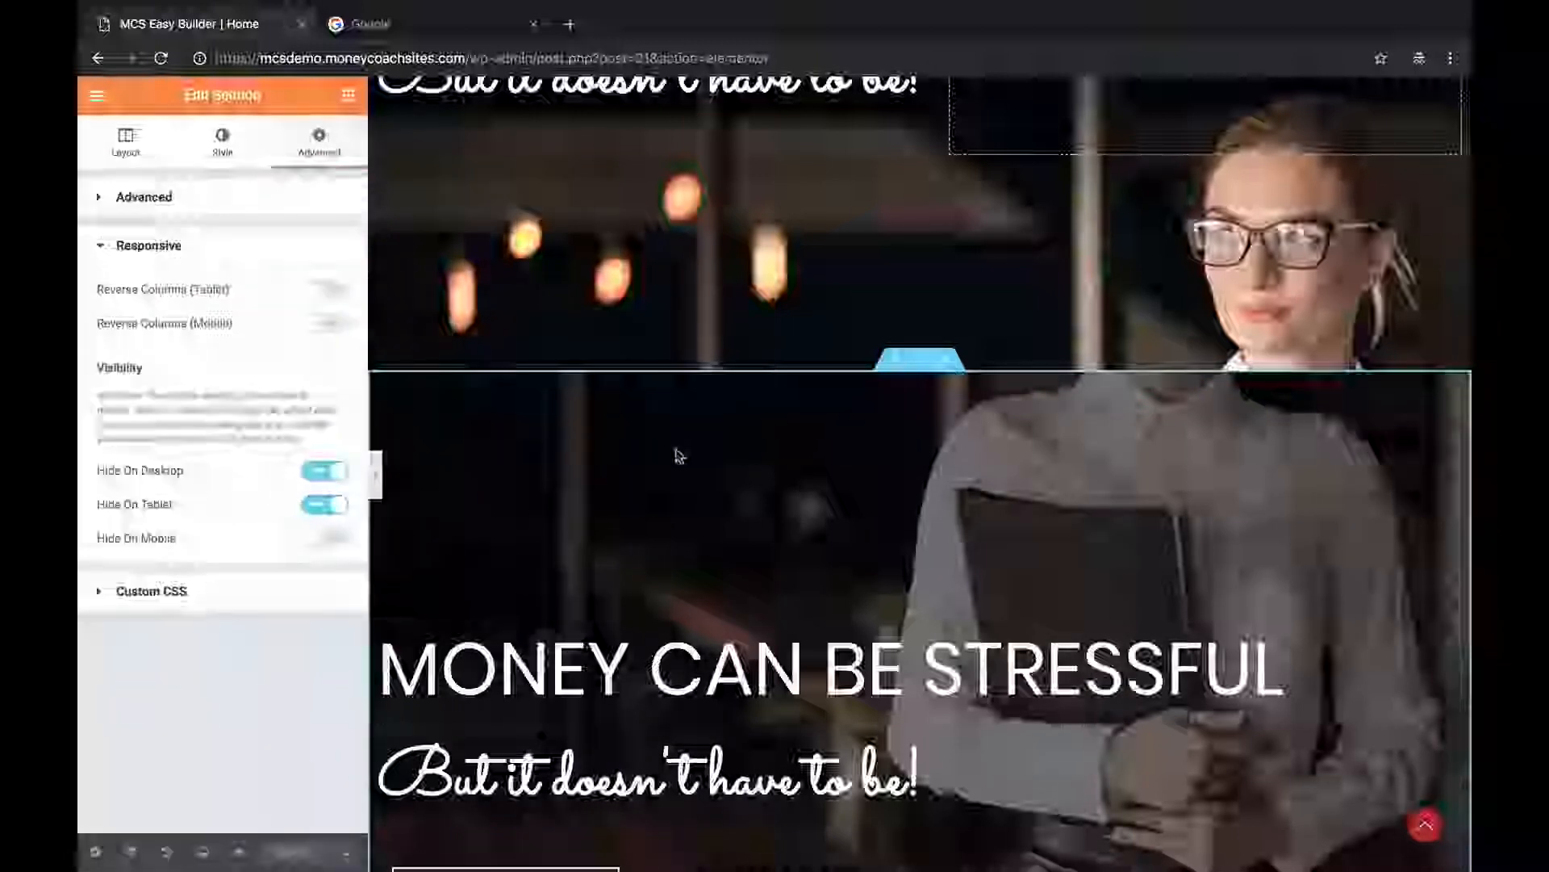
Compare the two versions of the "Money can be stressful" hero section and select the first one to view its layout settings.
scroll(680, 457, up, 6)
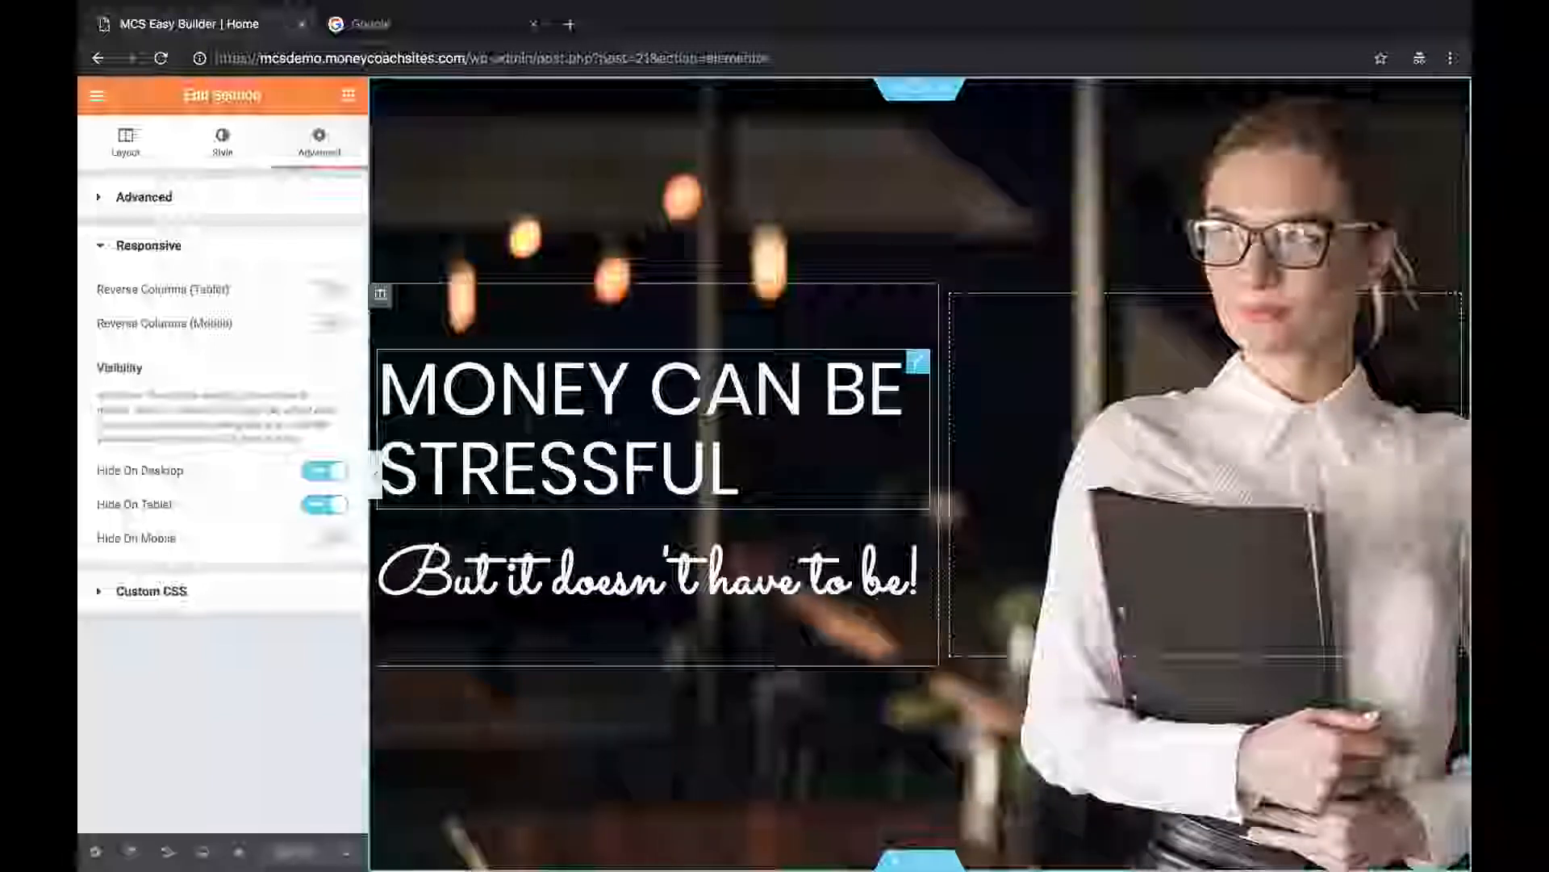
scroll(761, 287, down, 8)
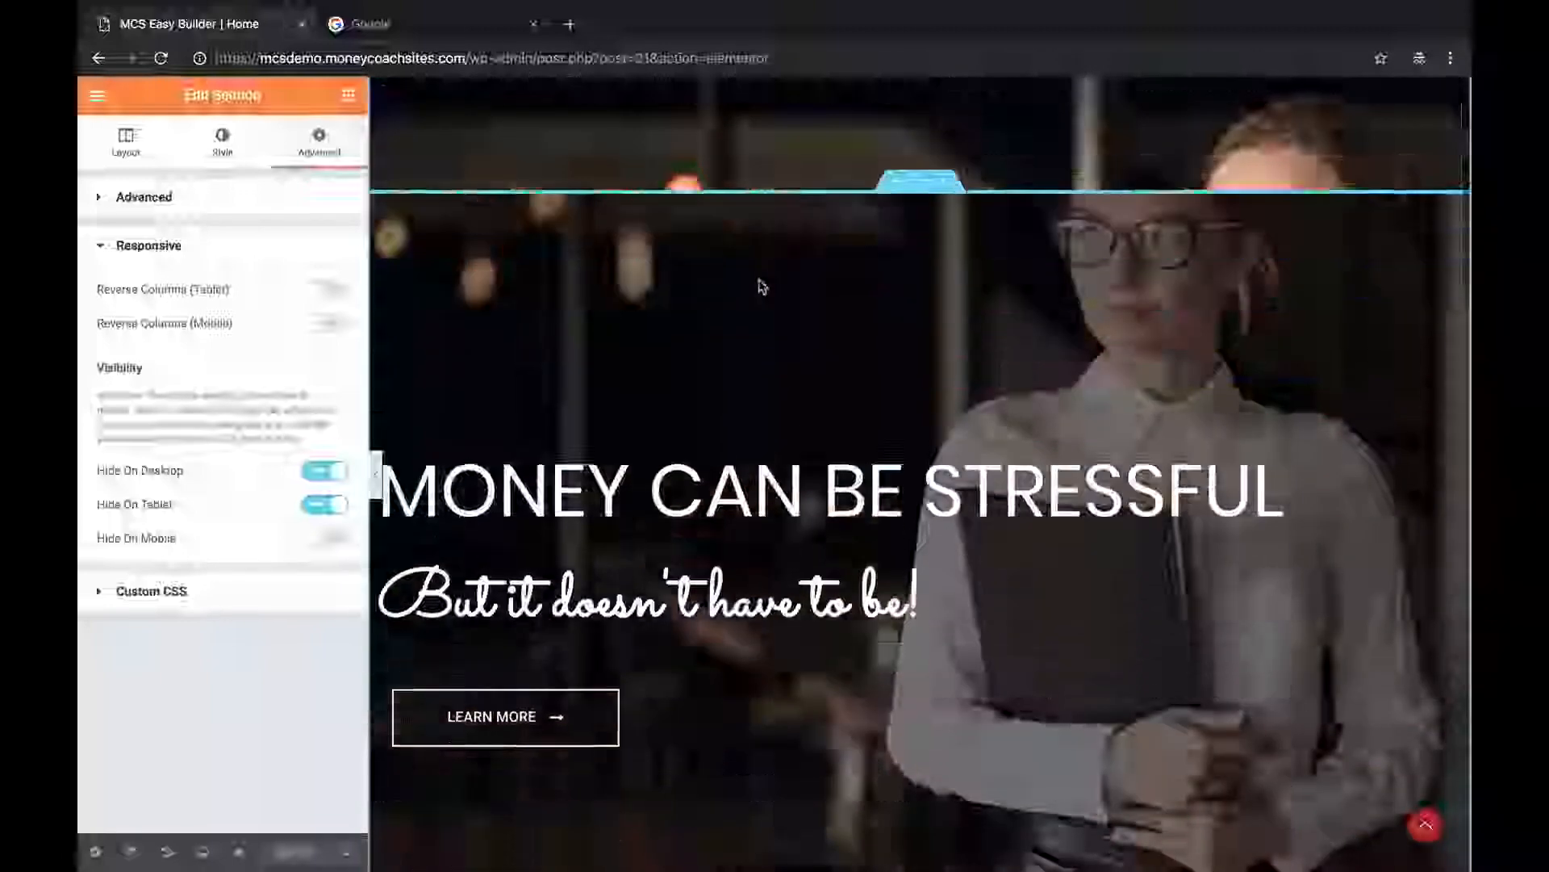
scroll(761, 287, down, 6)
scroll(761, 286, up, 8)
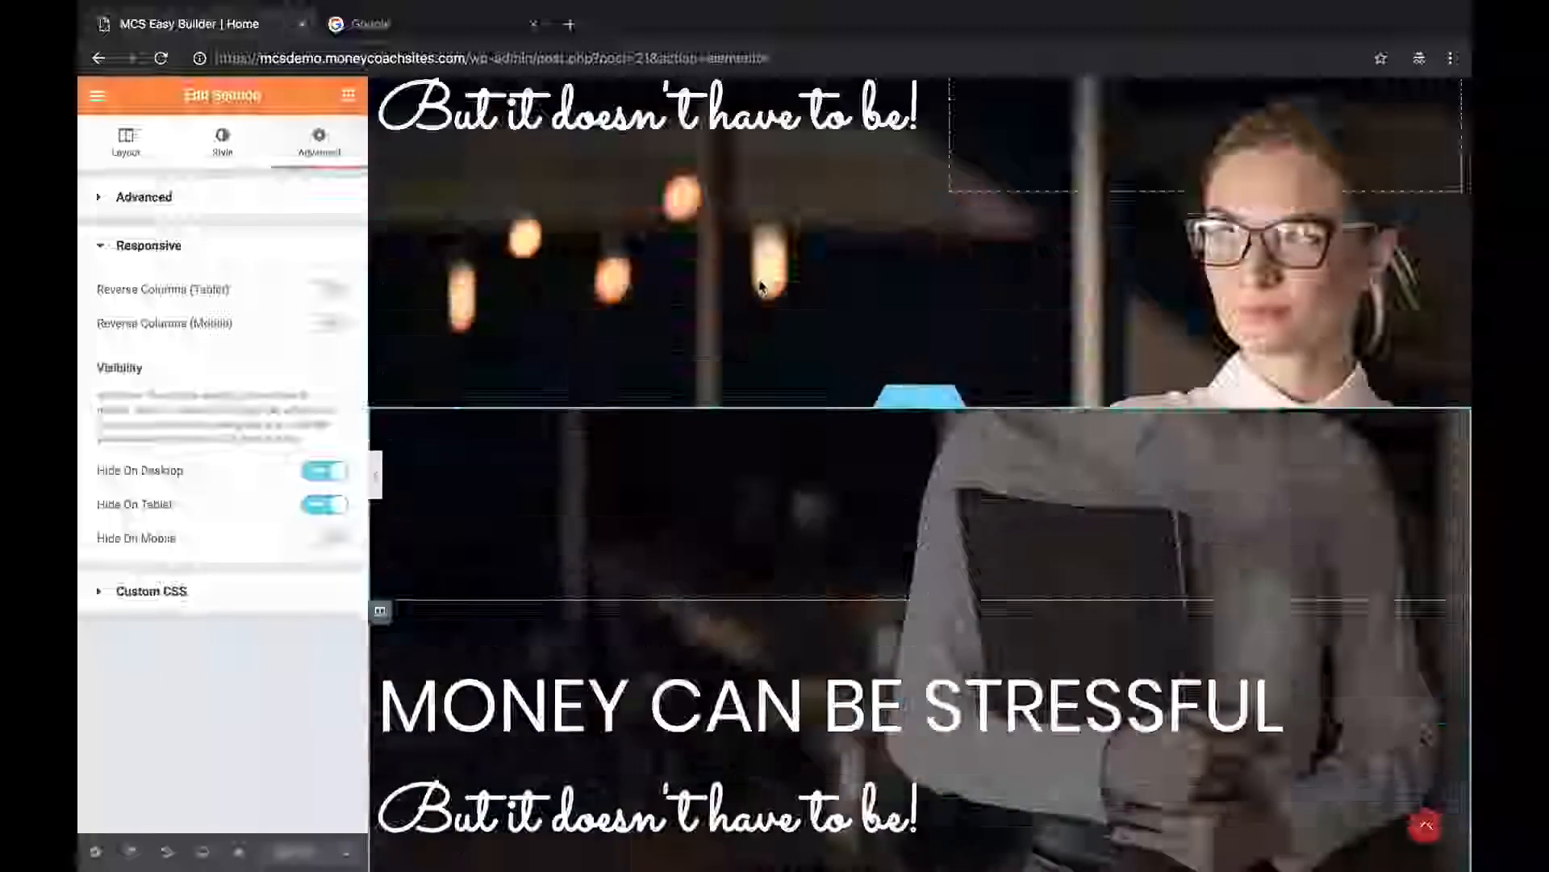
scroll(761, 287, up, 5)
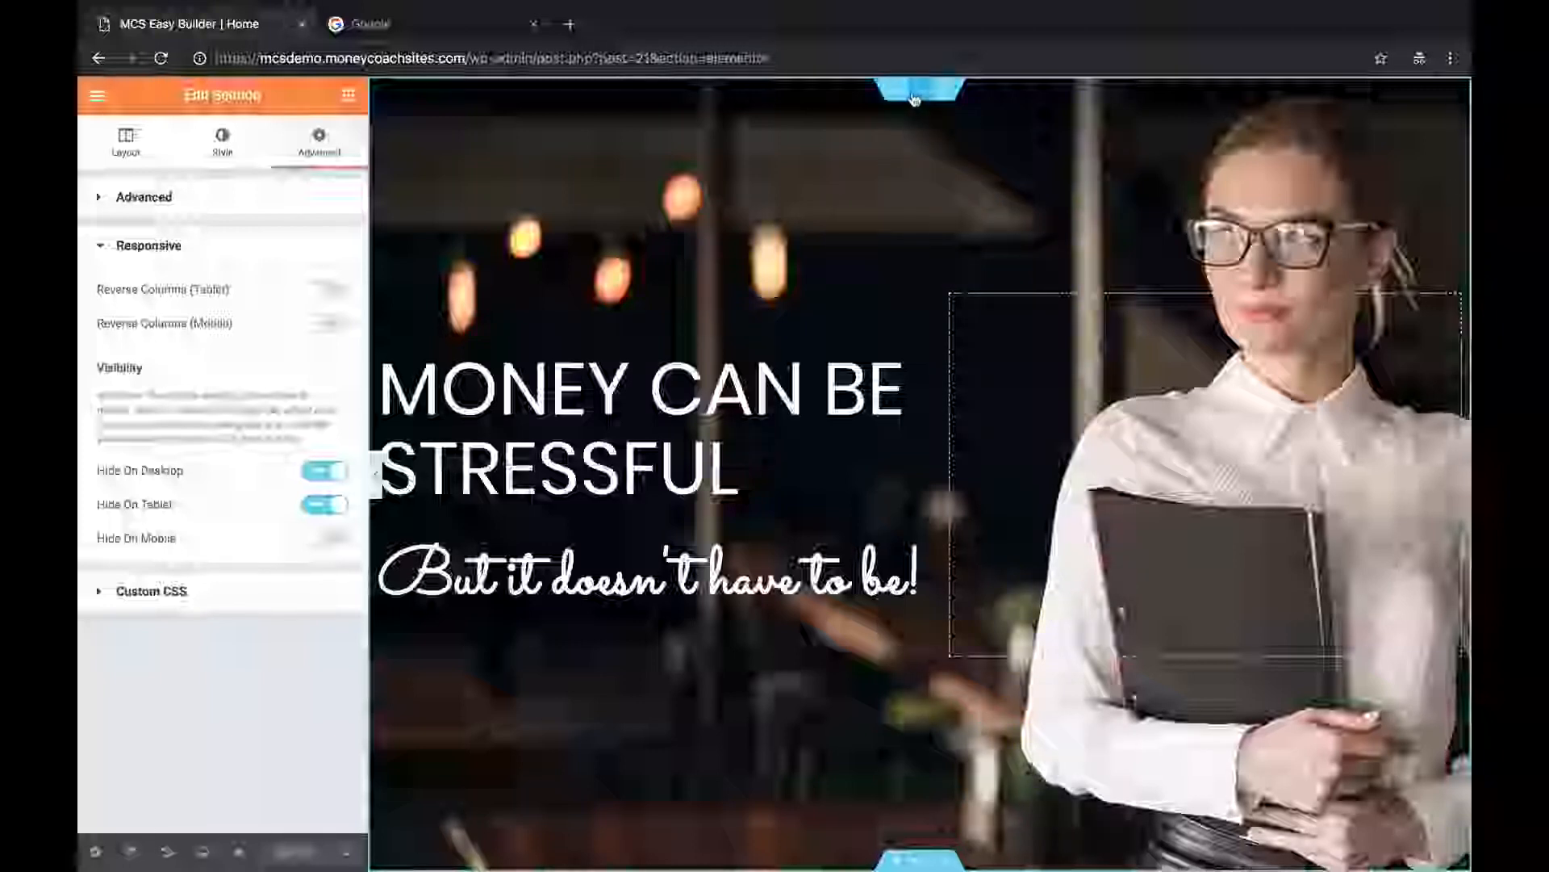
scroll(827, 218, down, 2)
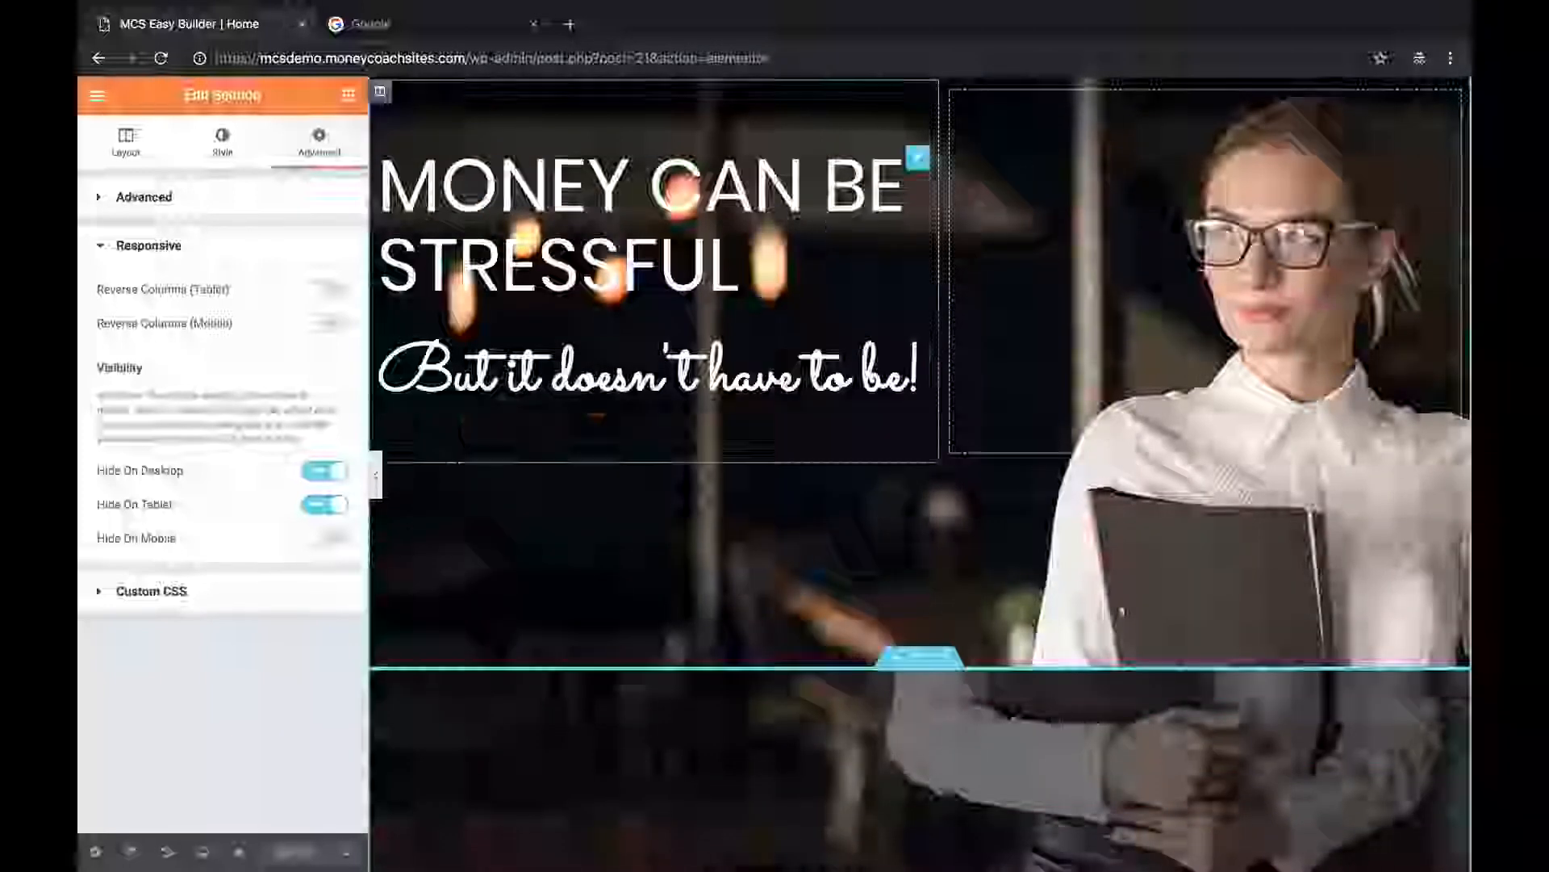
scroll(829, 218, up, 3)
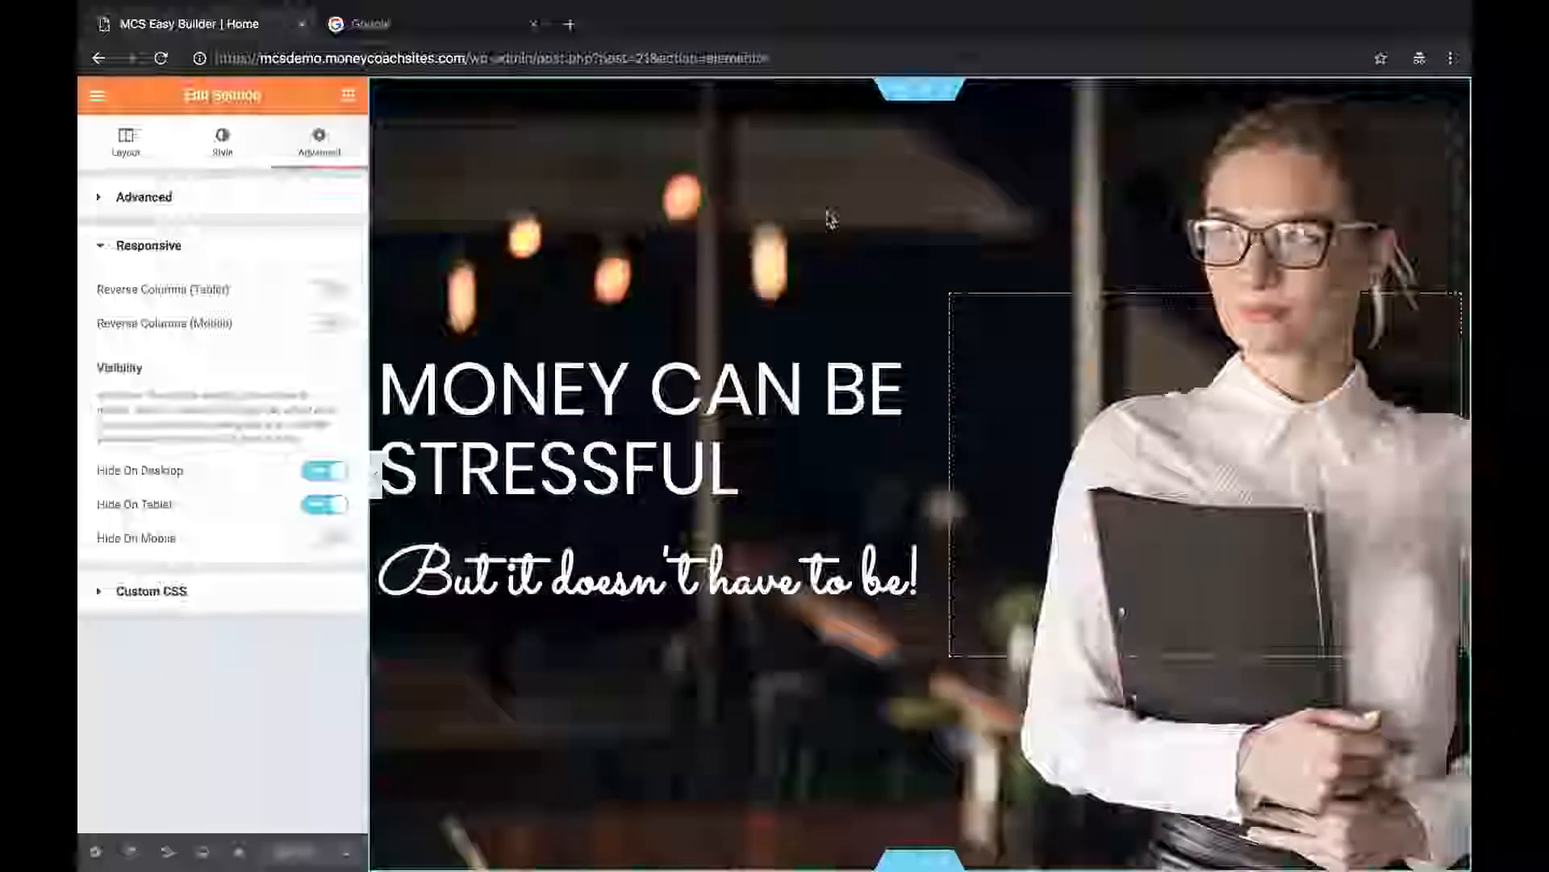
click(923, 100)
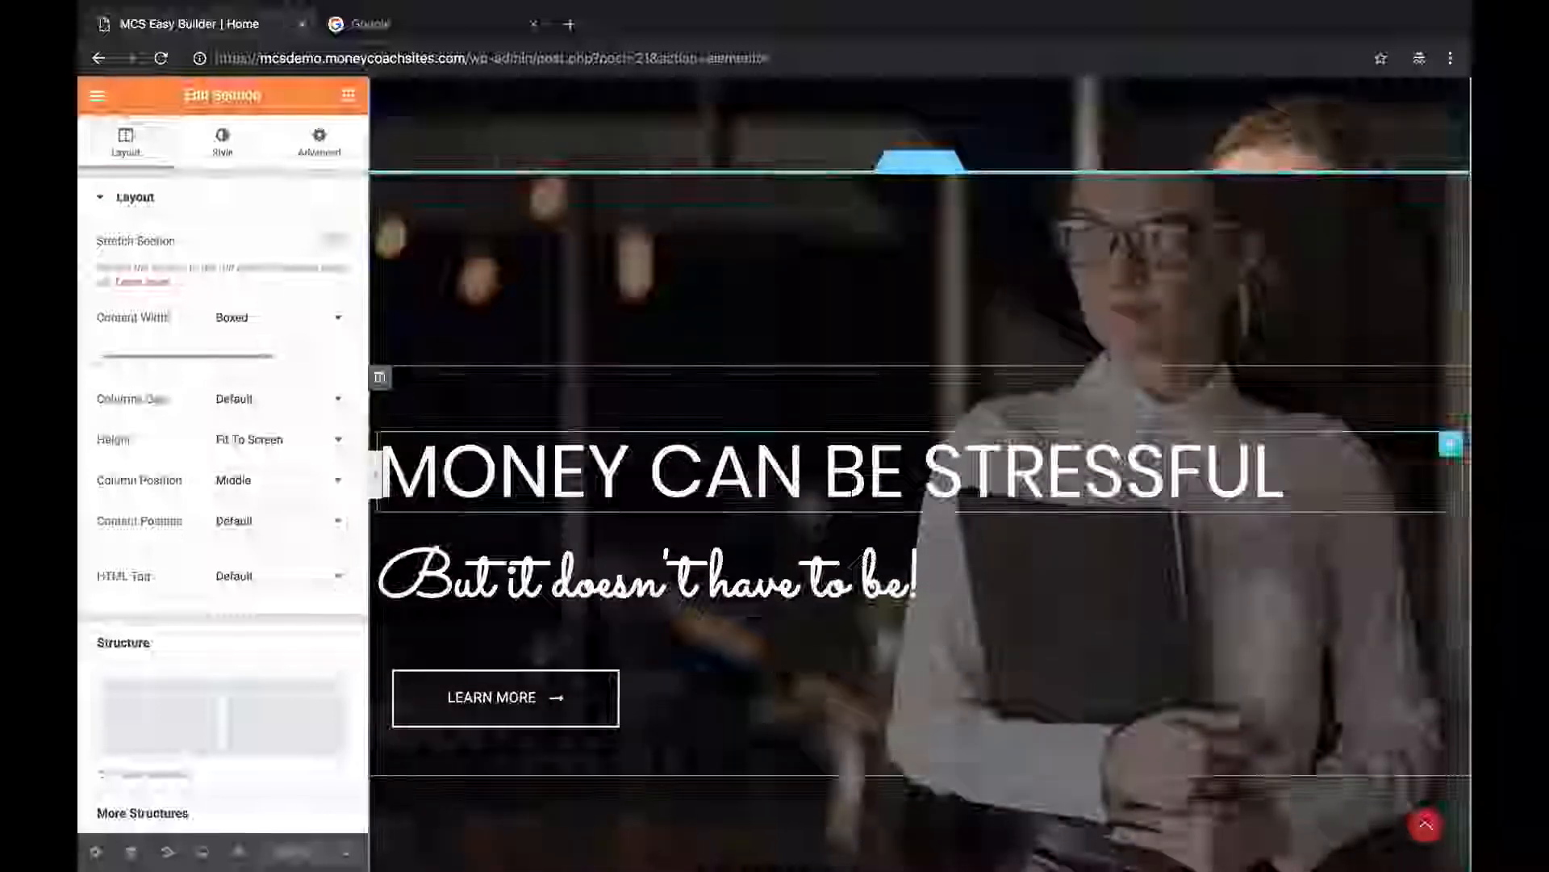
scroll(858, 500, down, 3)
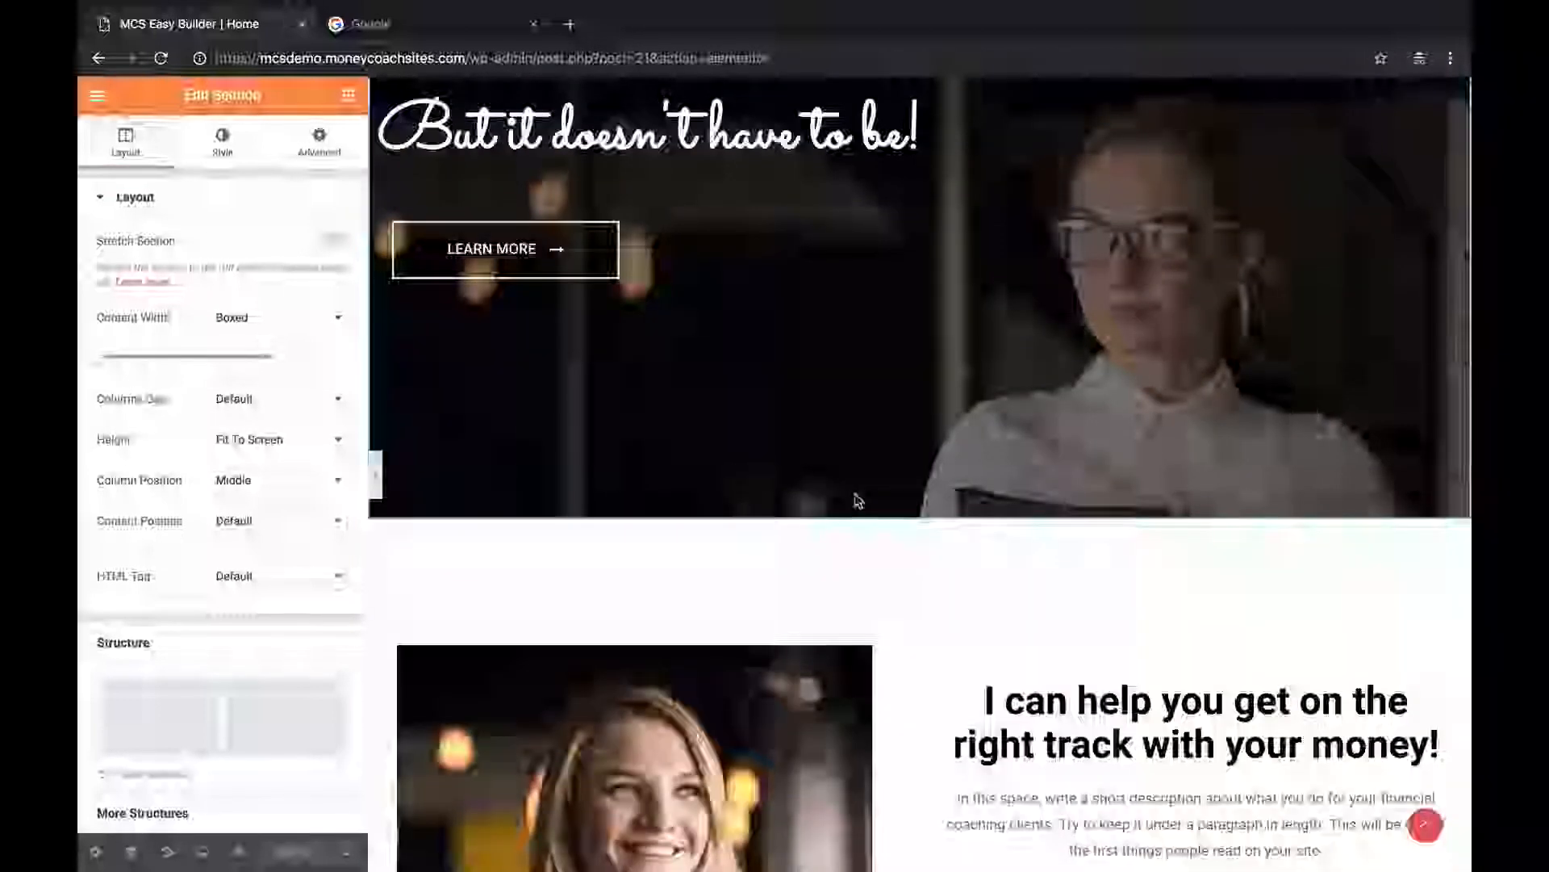
Review the home page sections from the hero through the introduction to the Services section.
scroll(858, 500, up, 2)
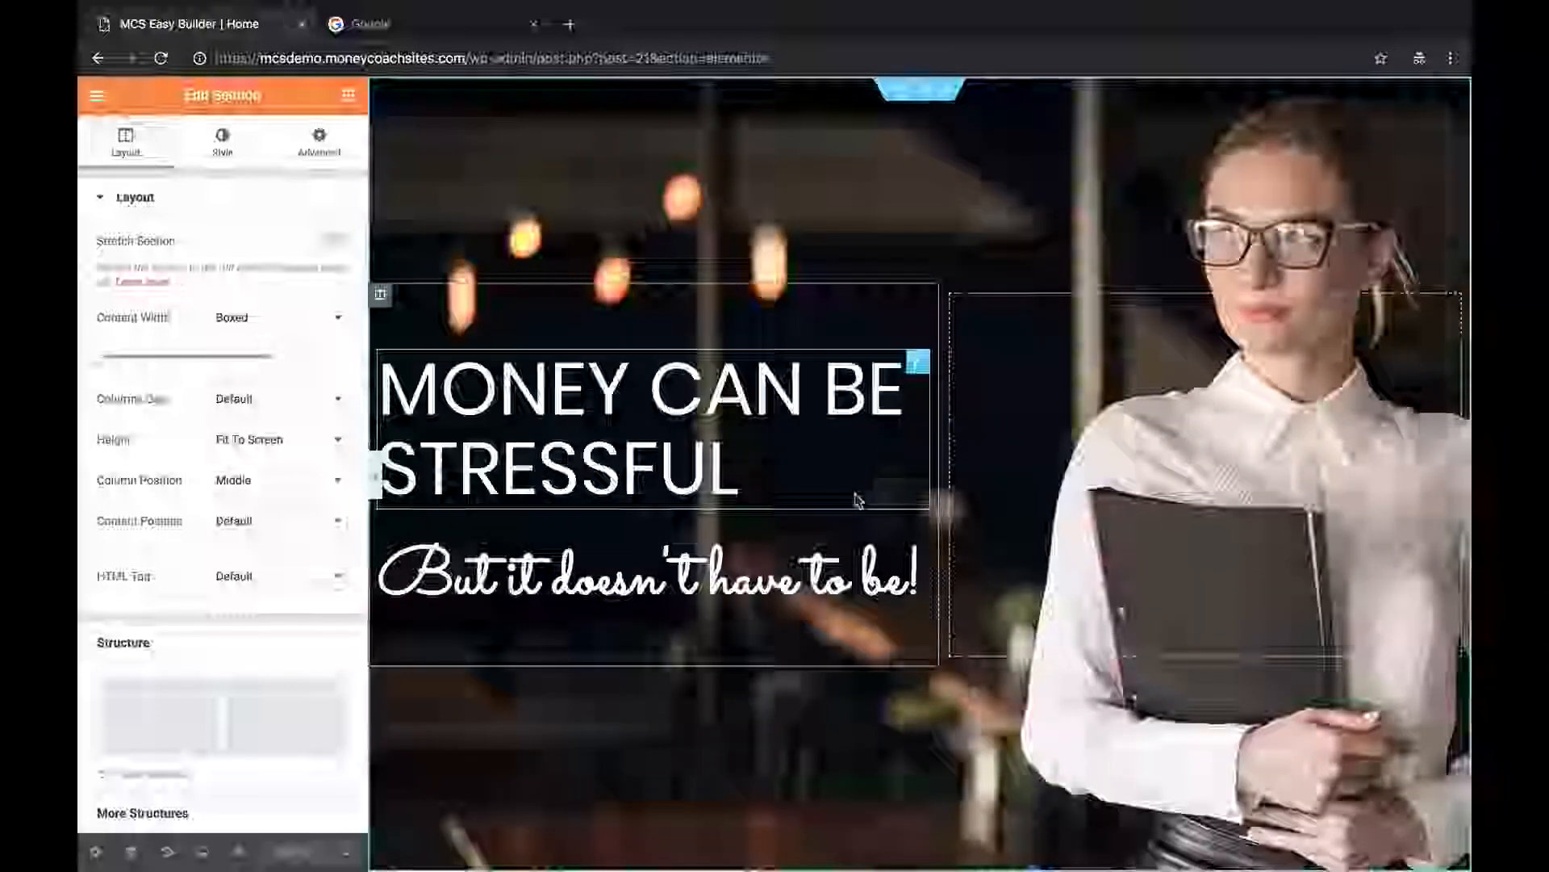
scroll(858, 501, down, 10)
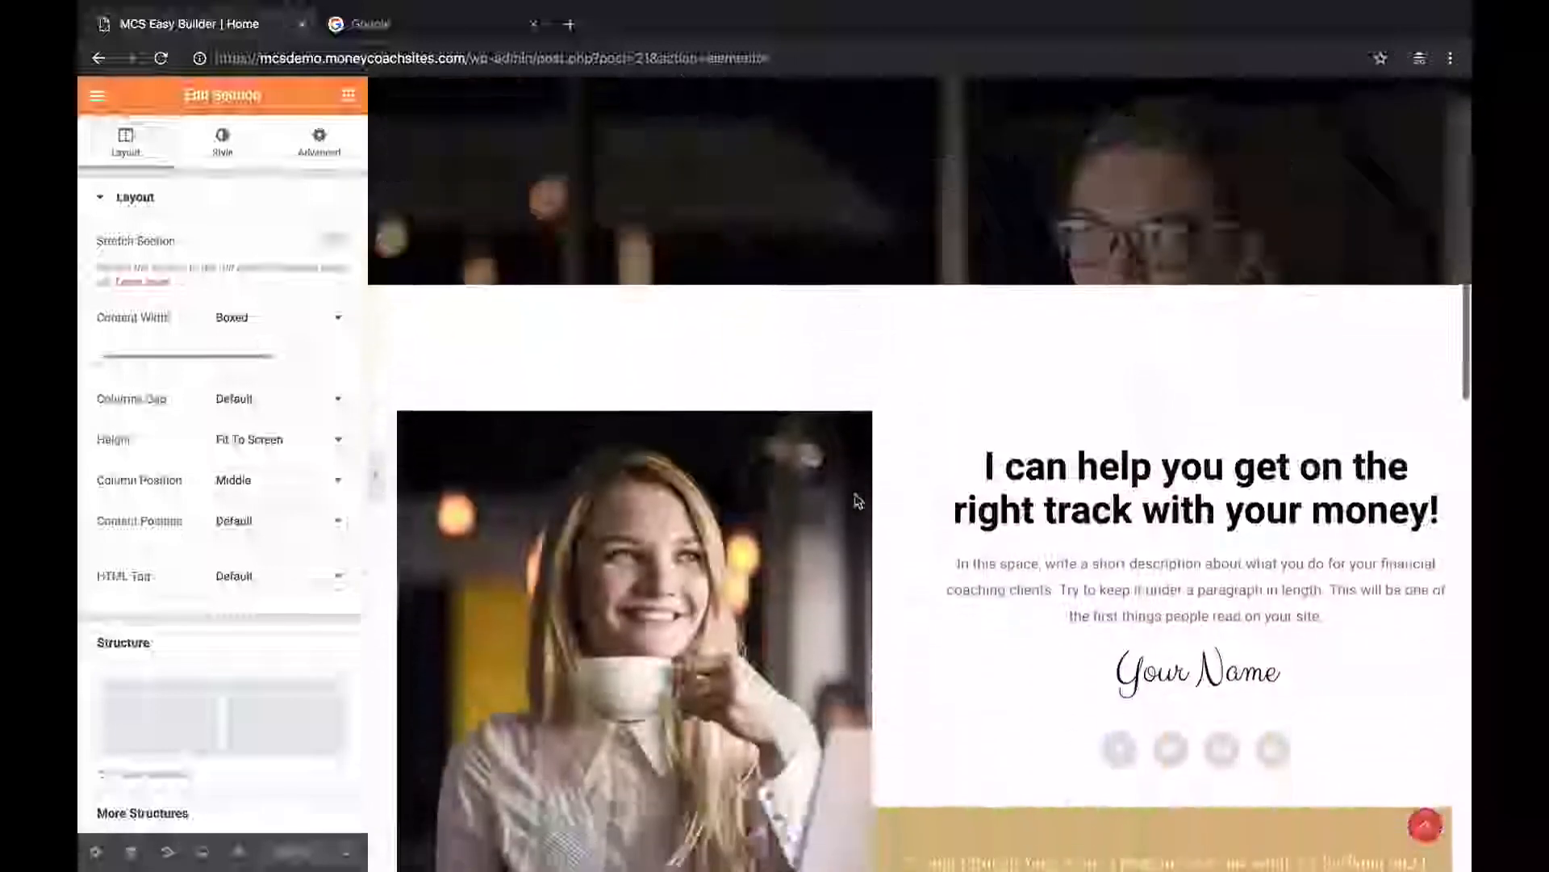
scroll(858, 500, down, 7)
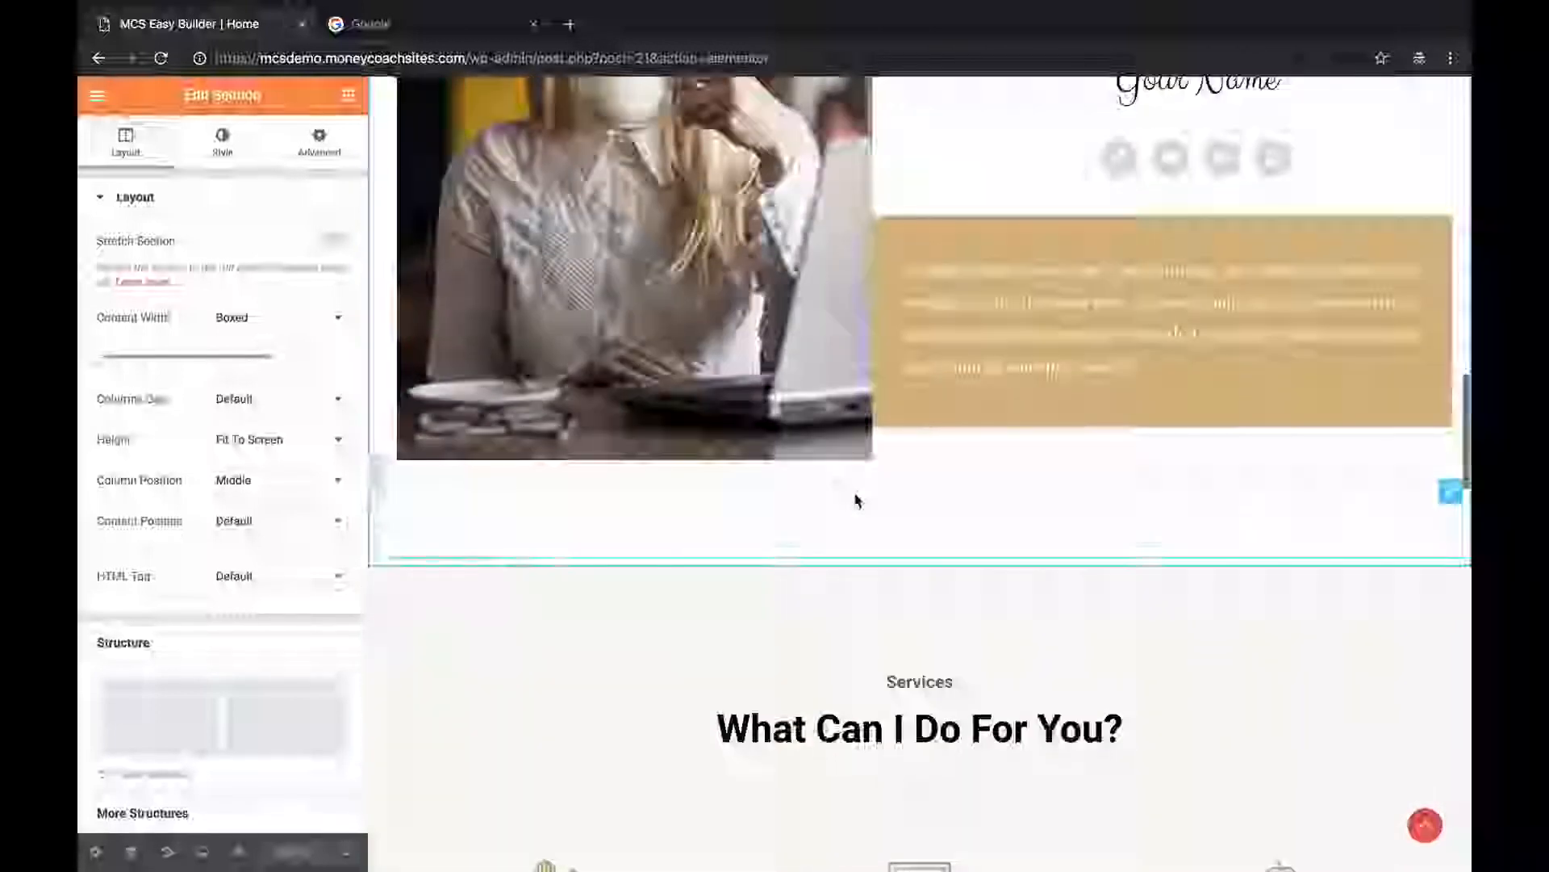
scroll(858, 500, down, 2)
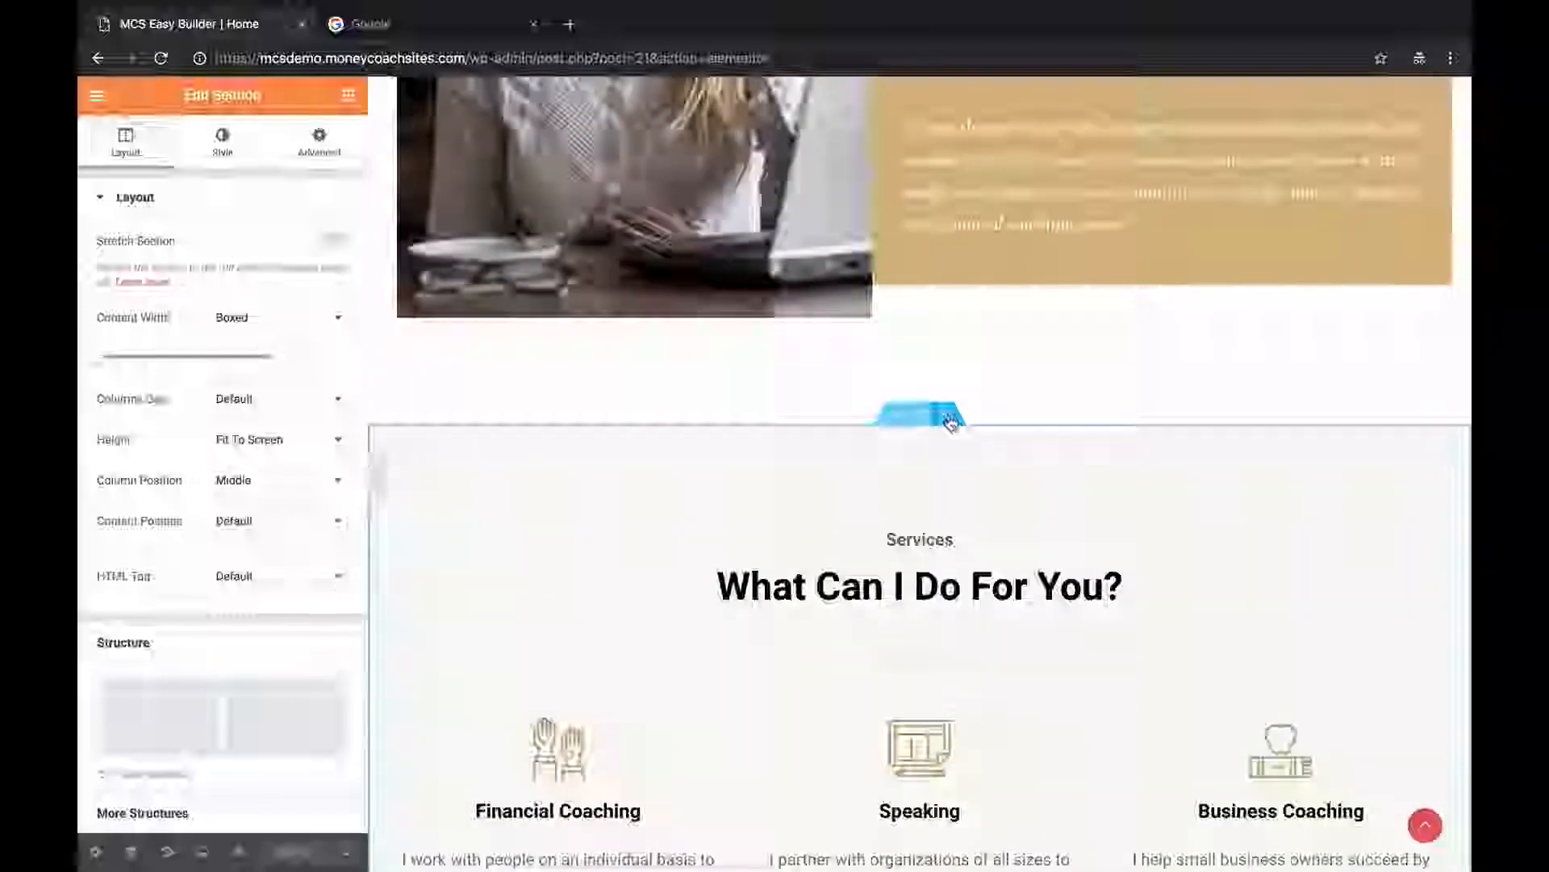
scroll(951, 422, down, 3)
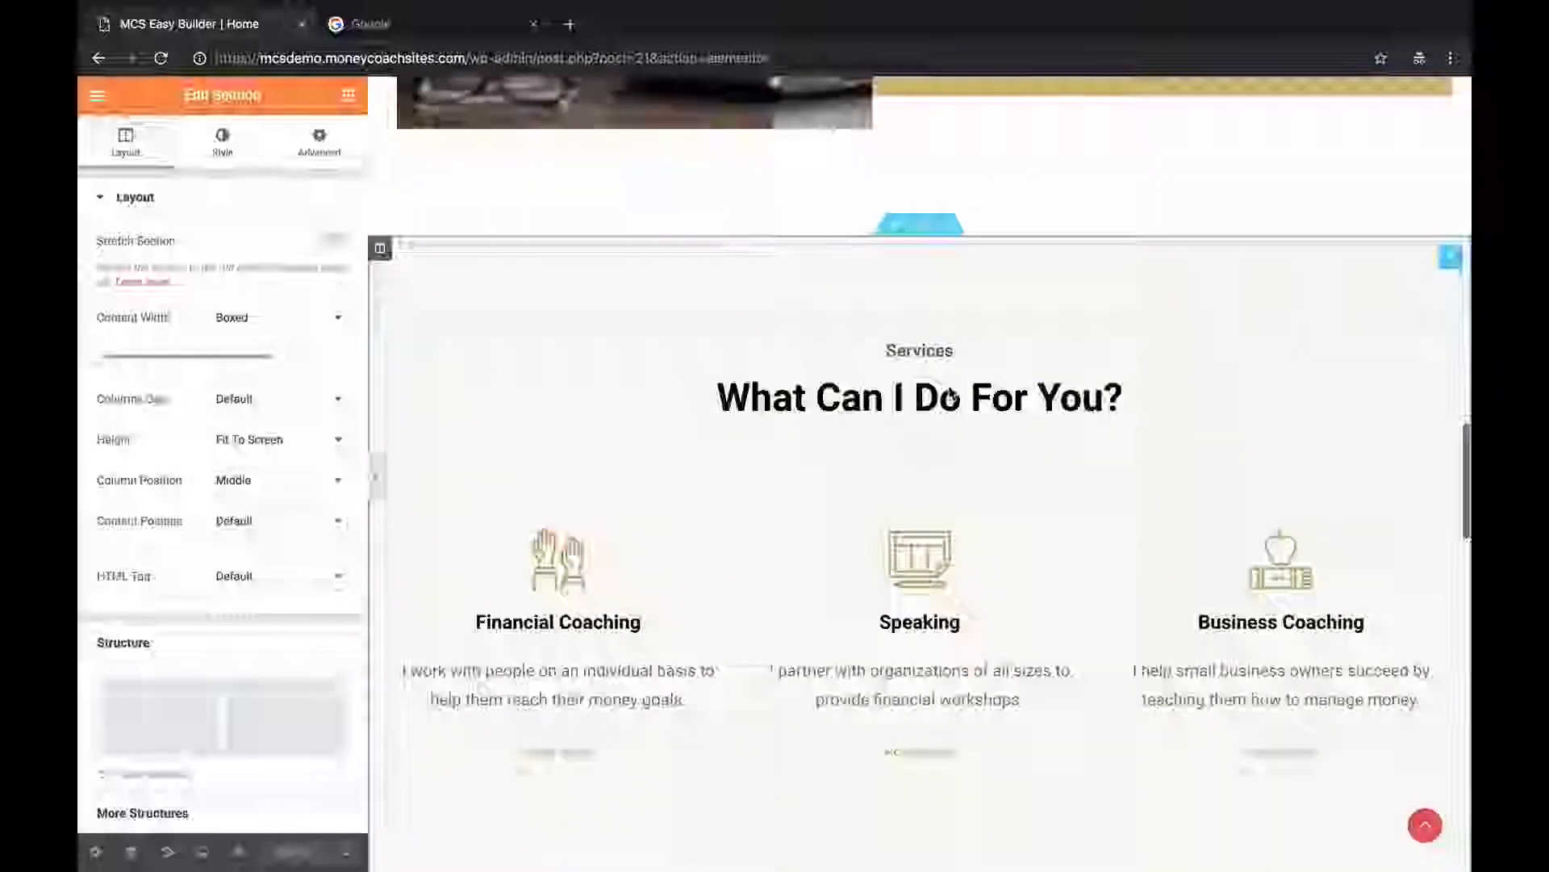
scroll(949, 386, down, 1)
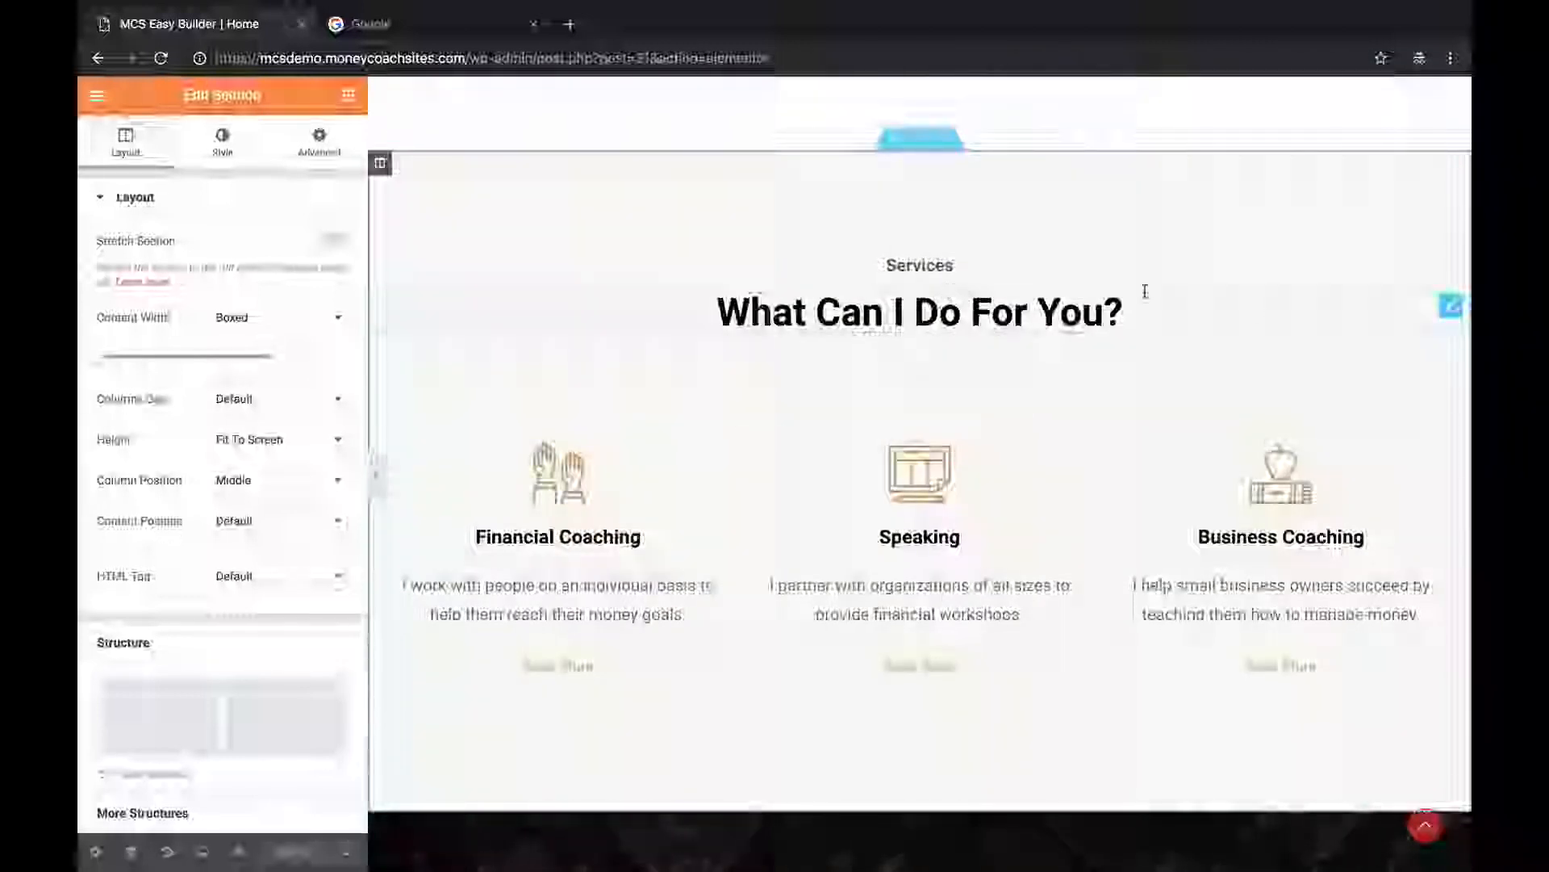
Examine the Services section's heading options and the settings of its divider, Speaking image box and middle column.
right_click(1444, 307)
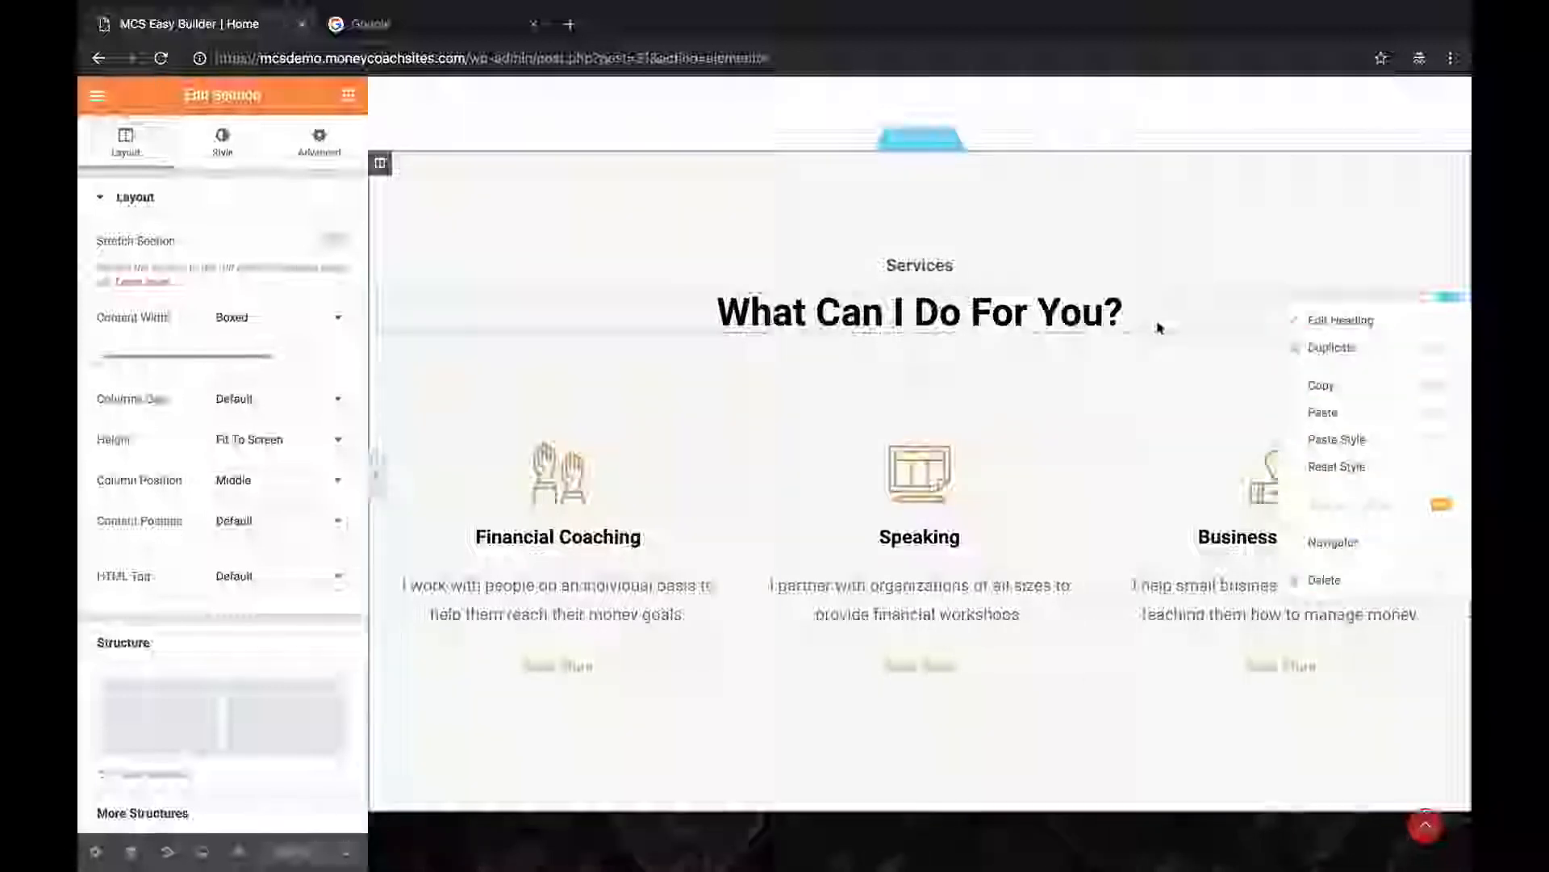
click(1020, 397)
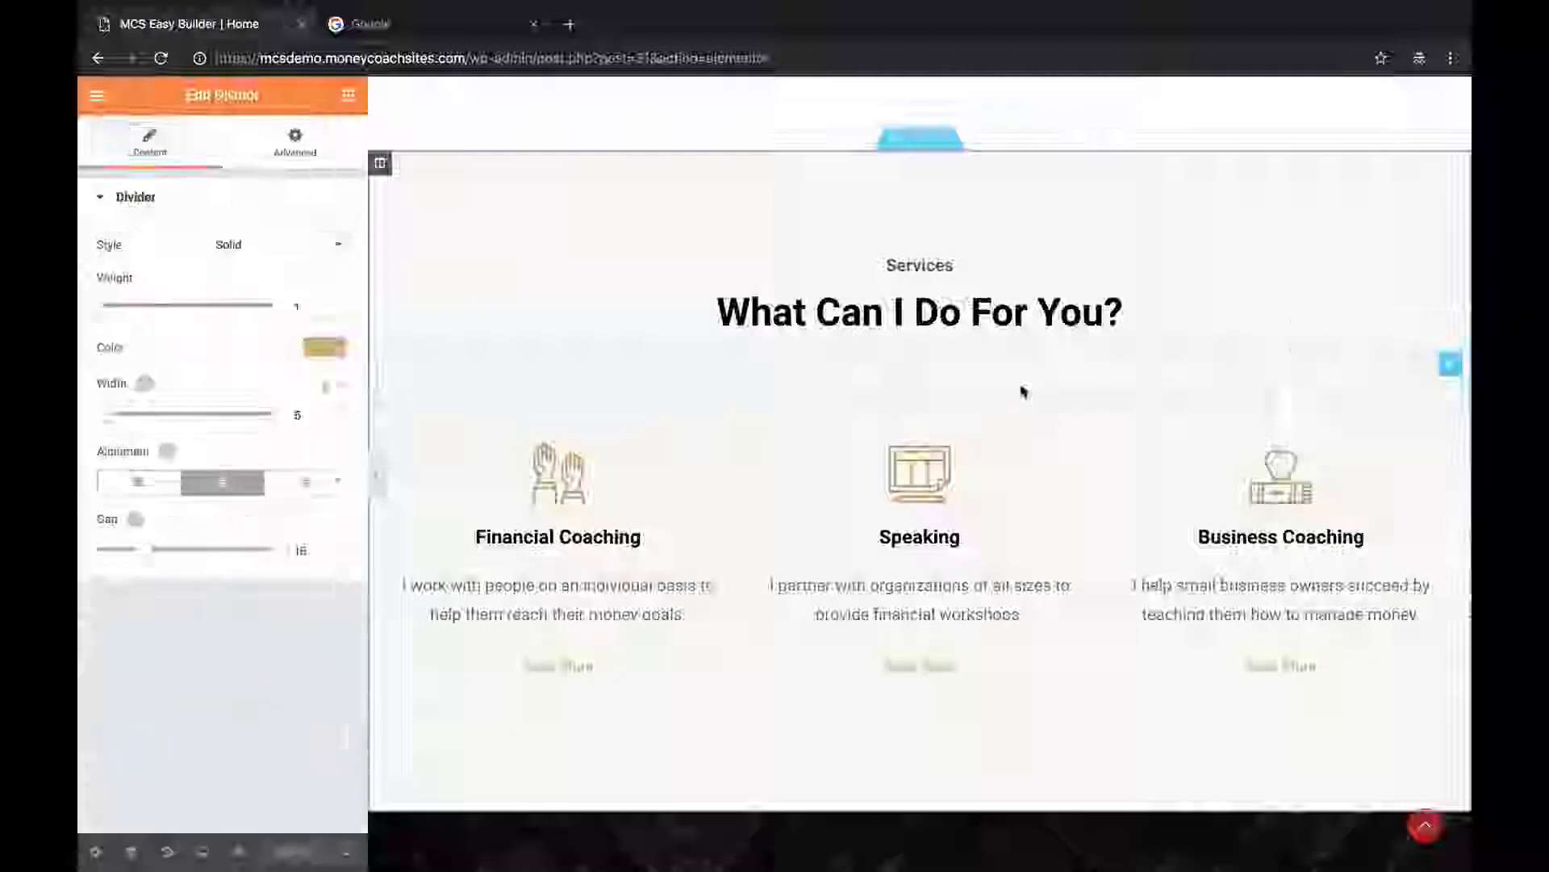
click(928, 510)
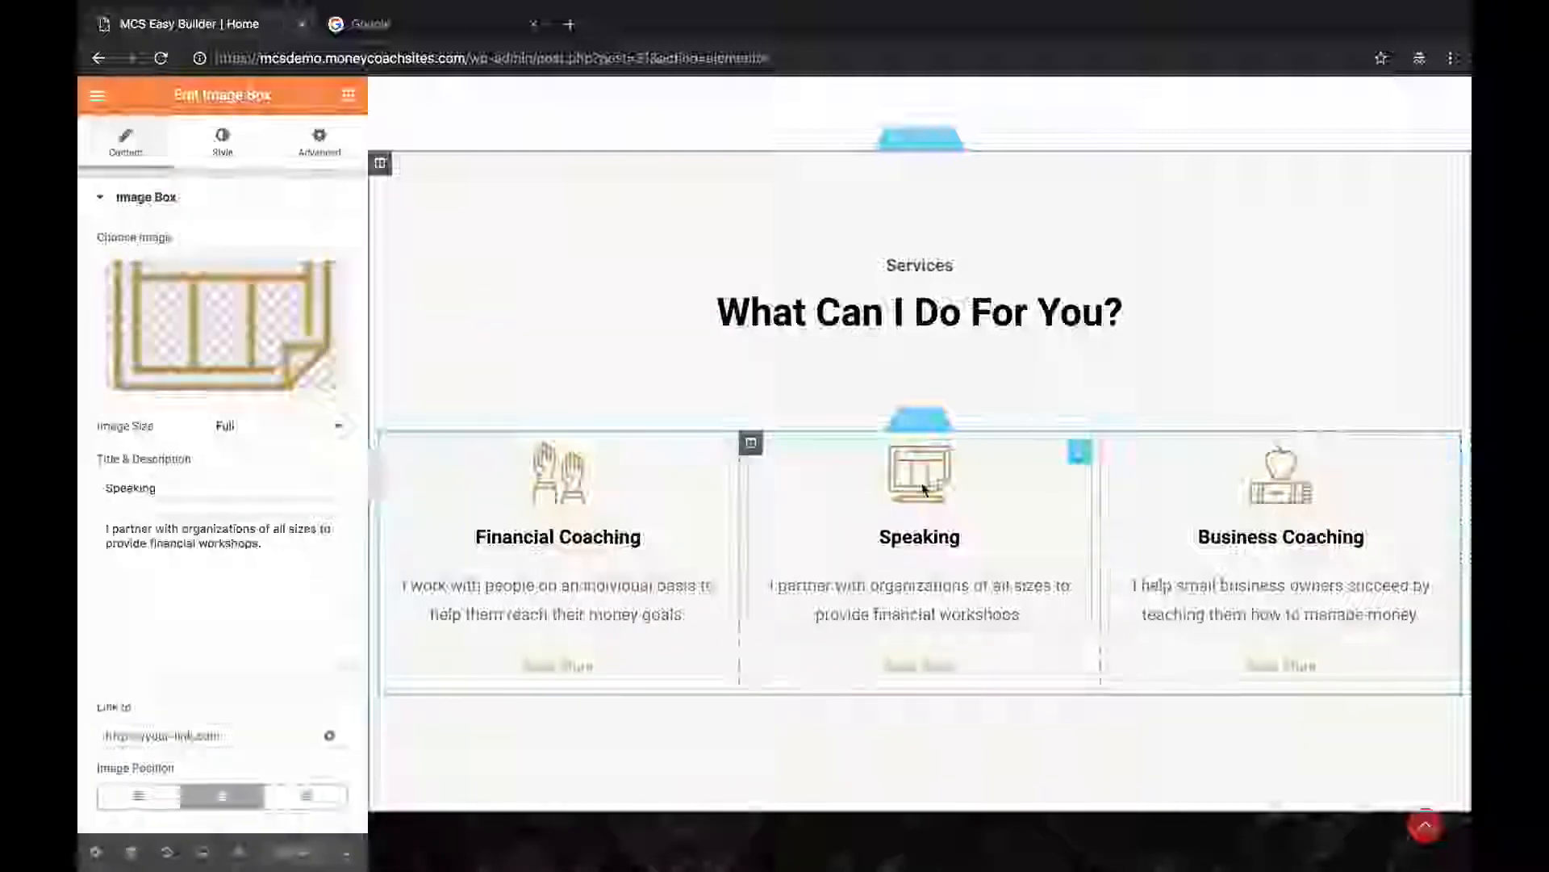
click(751, 447)
Try adding a Heading element above the photo of the woman with the coffee cup, and delete it again.
scroll(855, 452, up, 2)
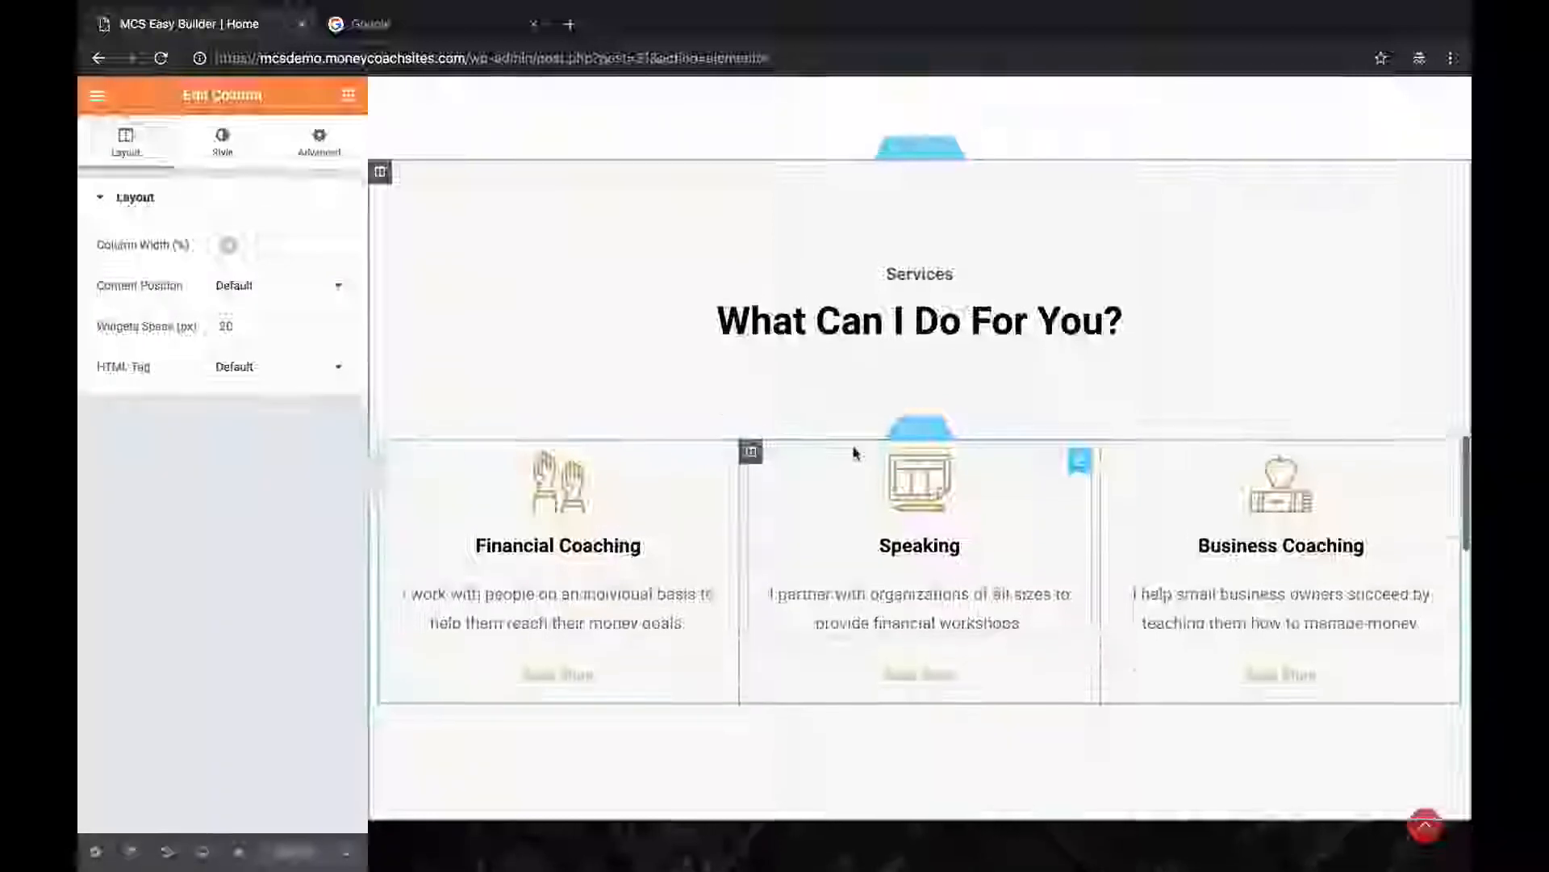
scroll(855, 452, up, 8)
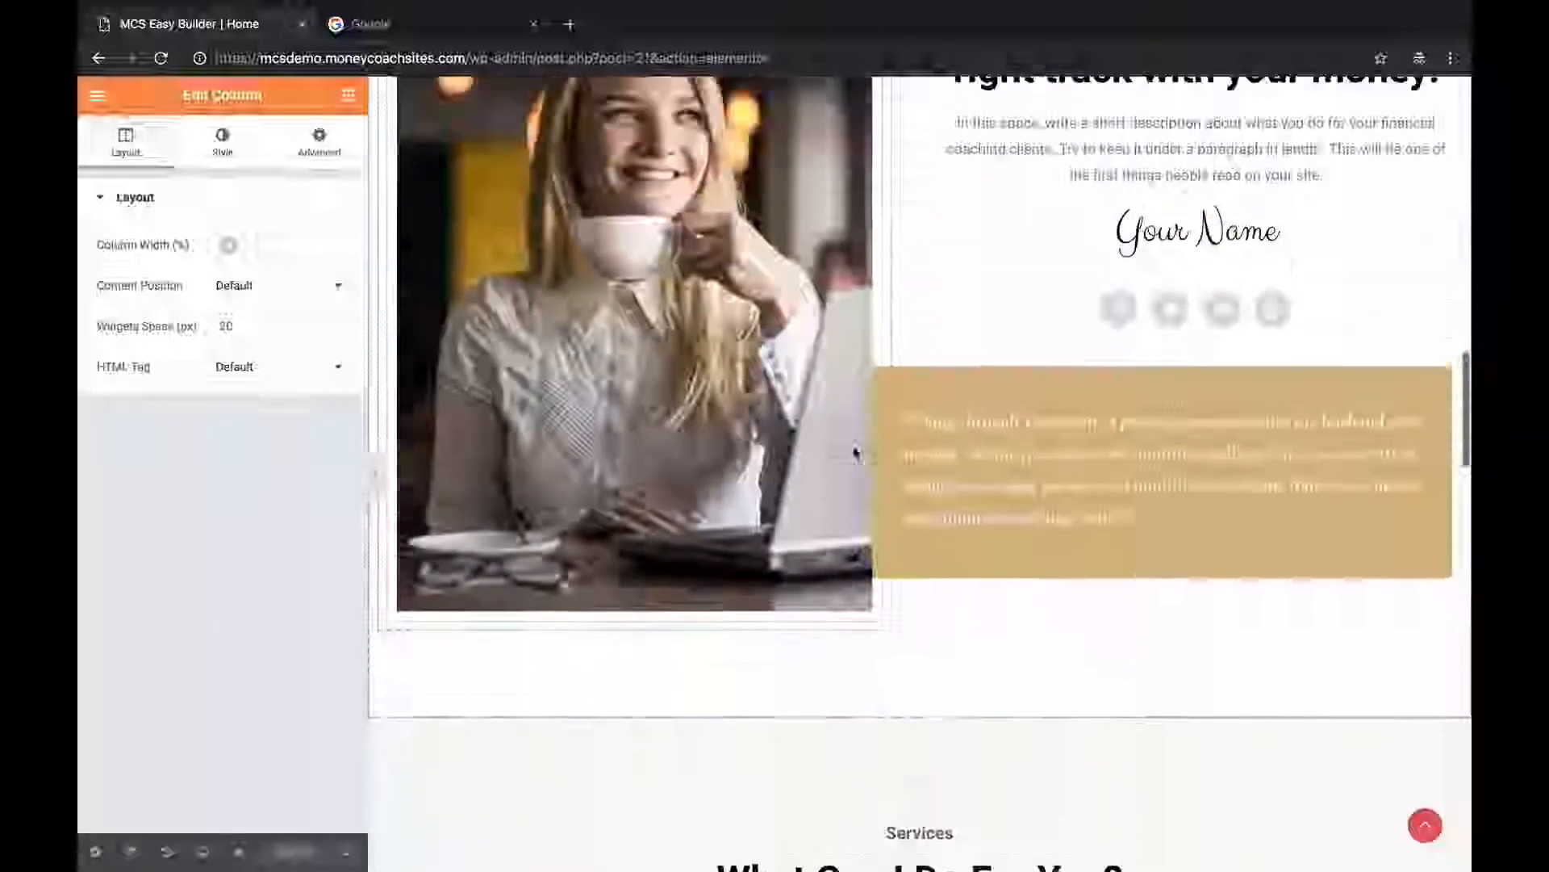
scroll(856, 452, up, 3)
scroll(856, 452, down, 1)
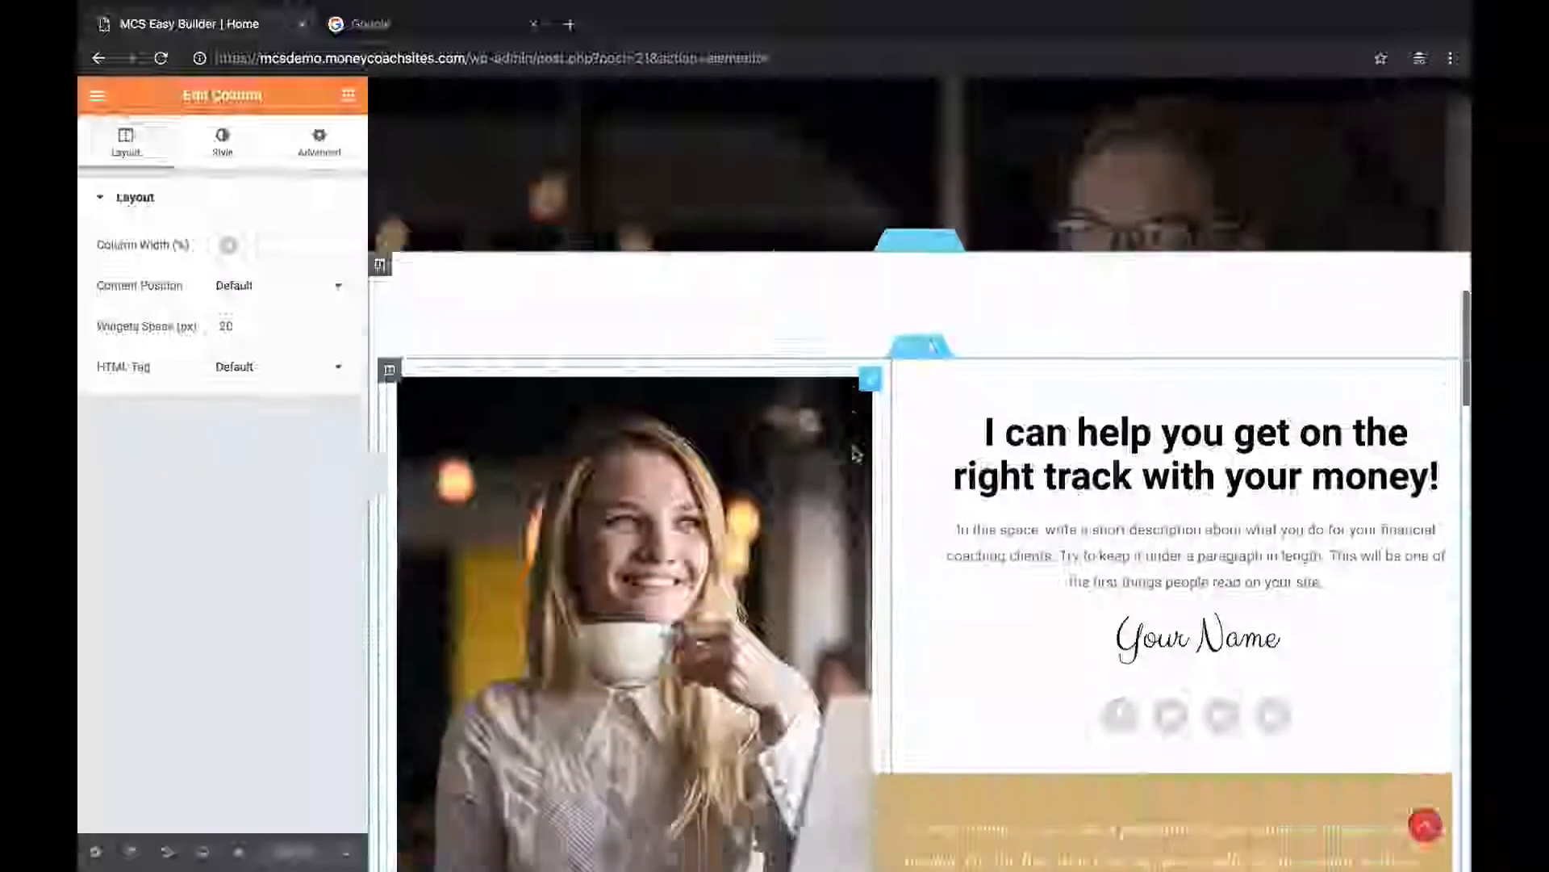
click(349, 97)
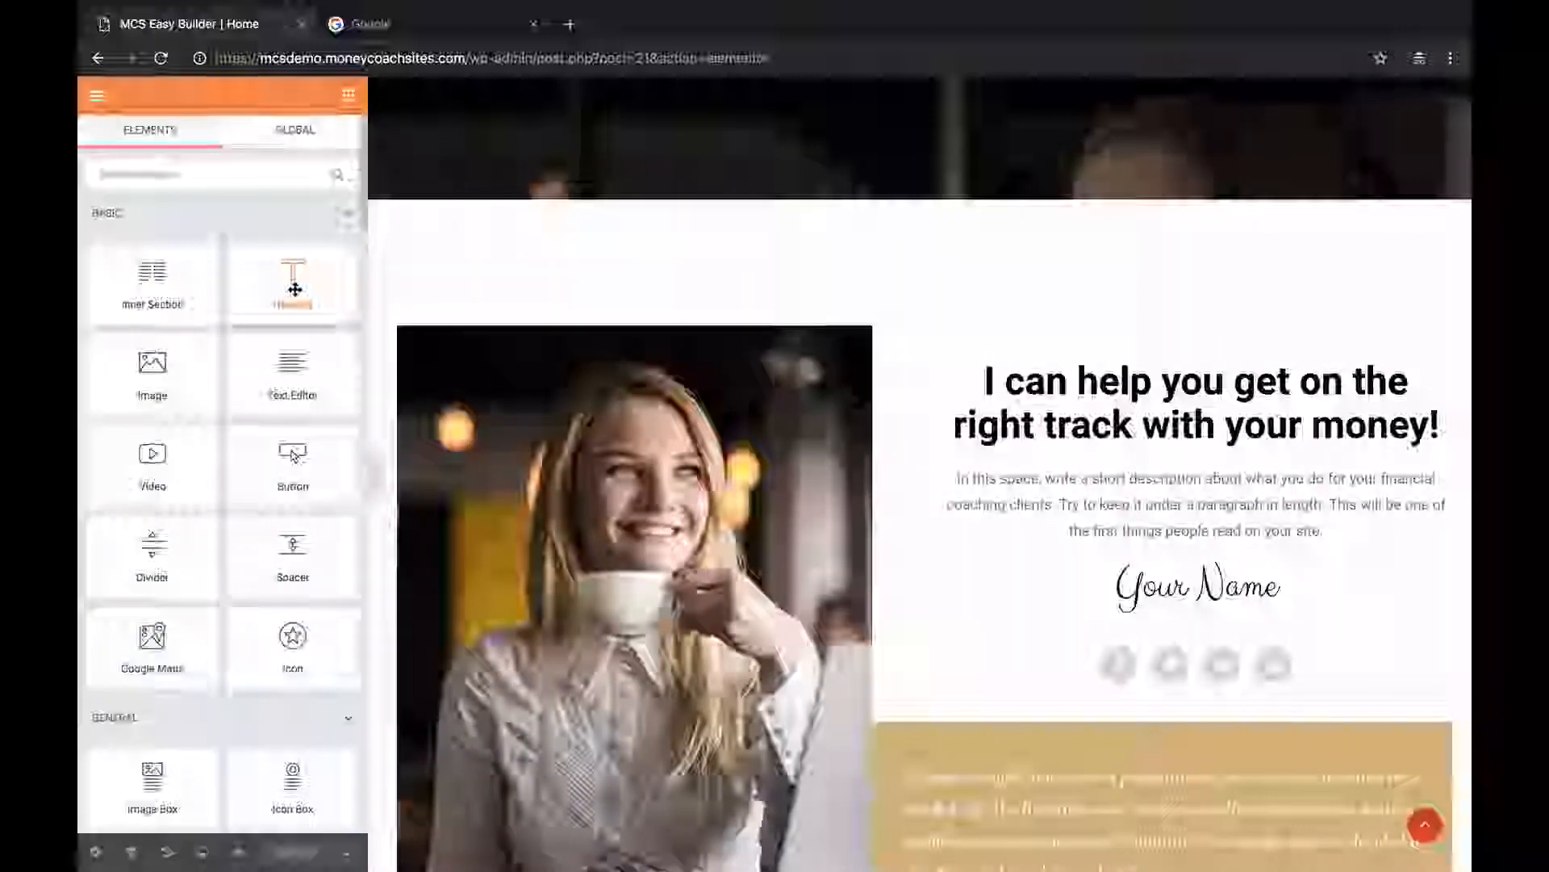
drag(295, 289, 785, 356)
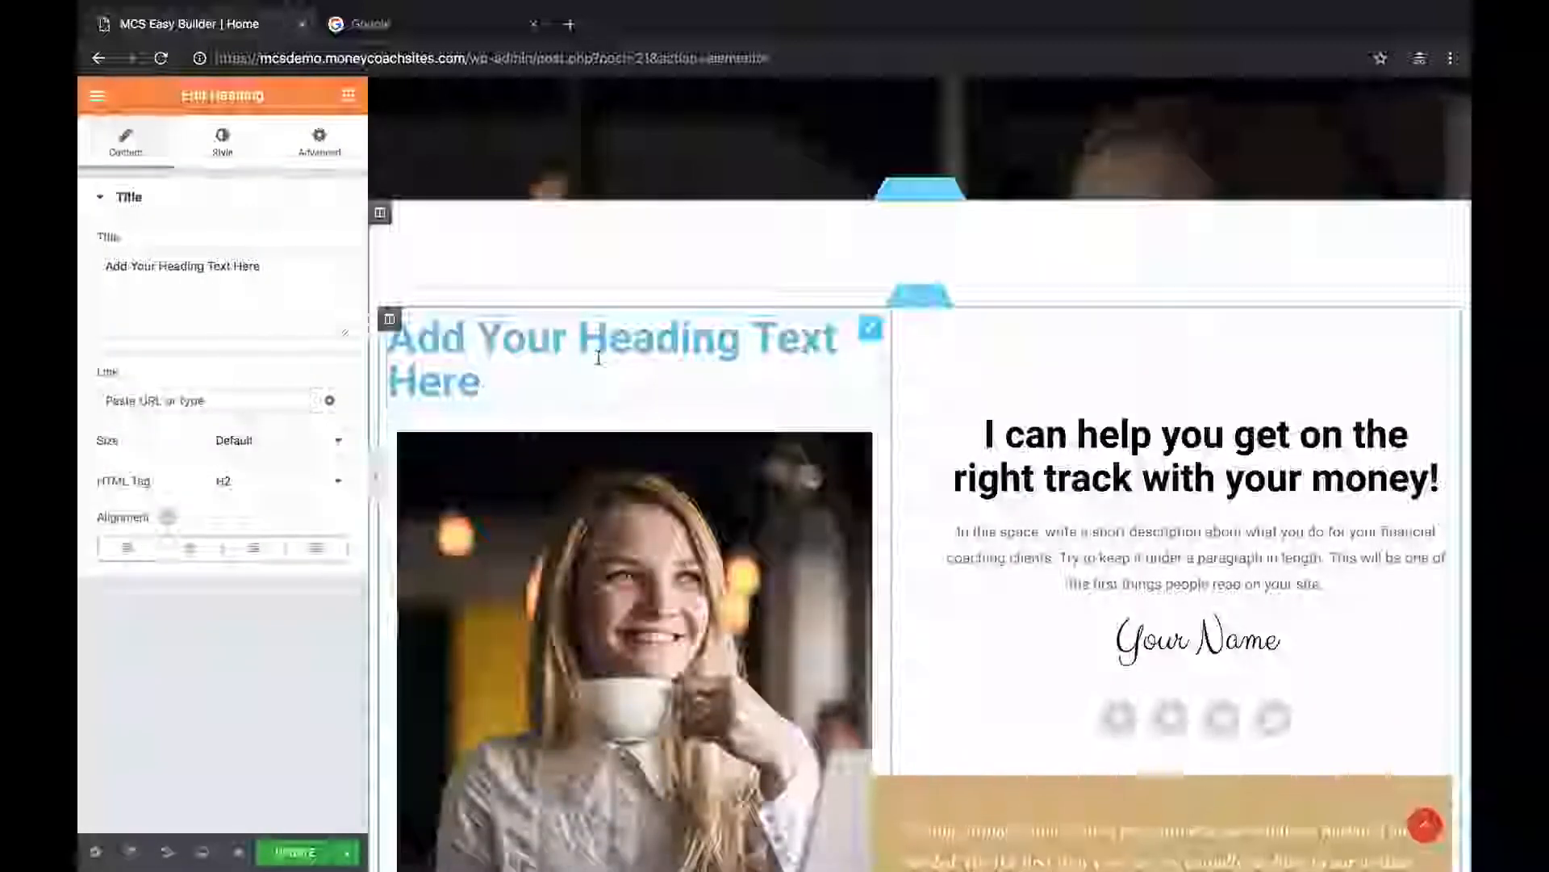
right_click(871, 333)
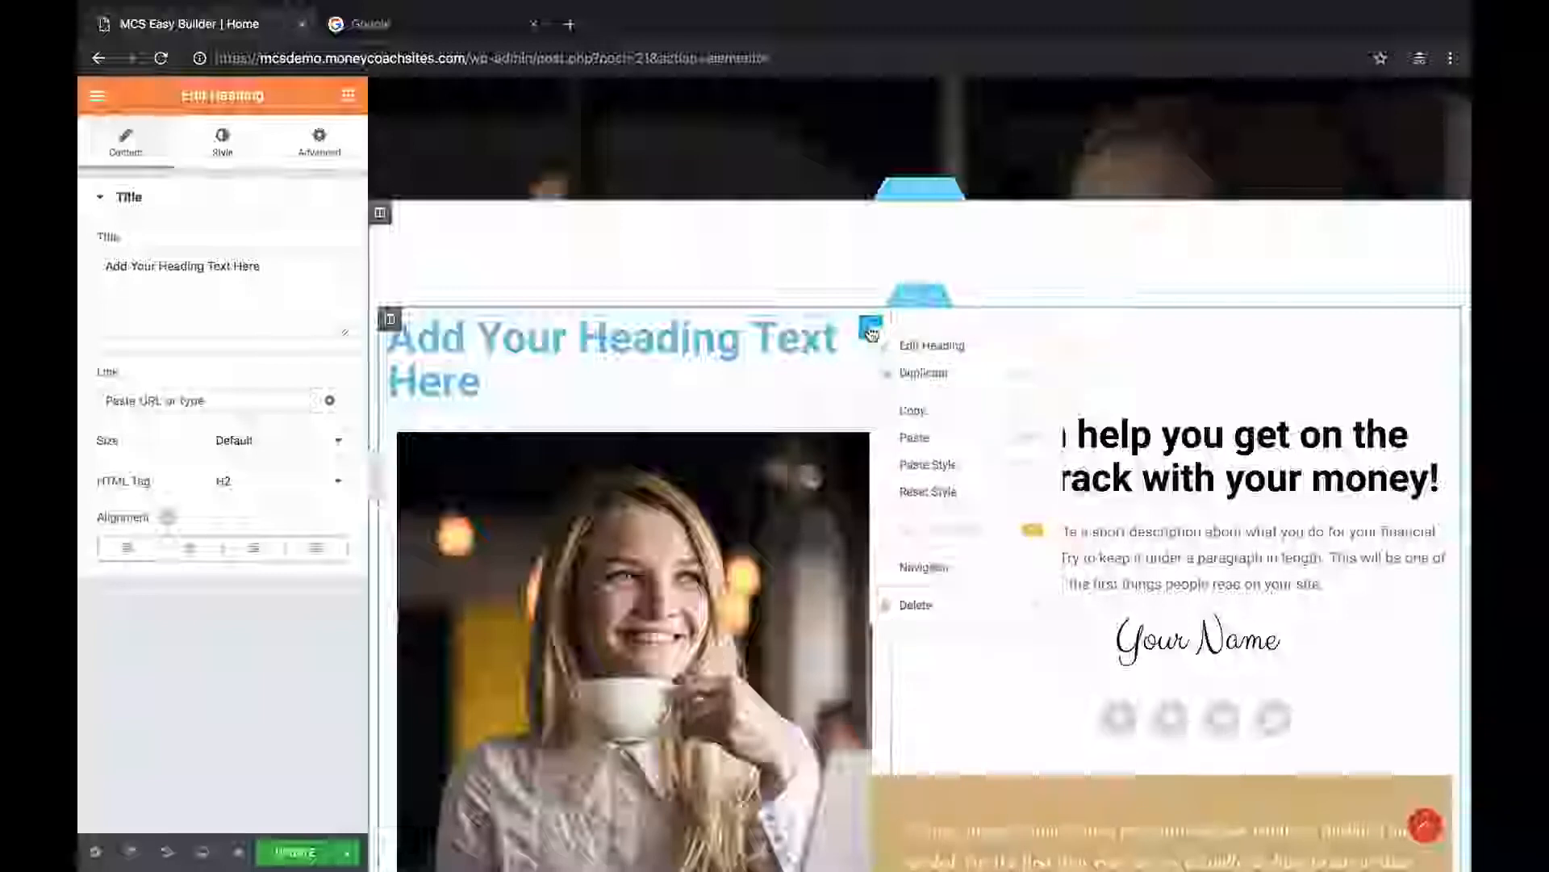
click(912, 602)
Examine the content, style and advanced settings of the "MONEY CAN BE STRESSFUL" heading in the first hero section.
scroll(985, 391, up, 10)
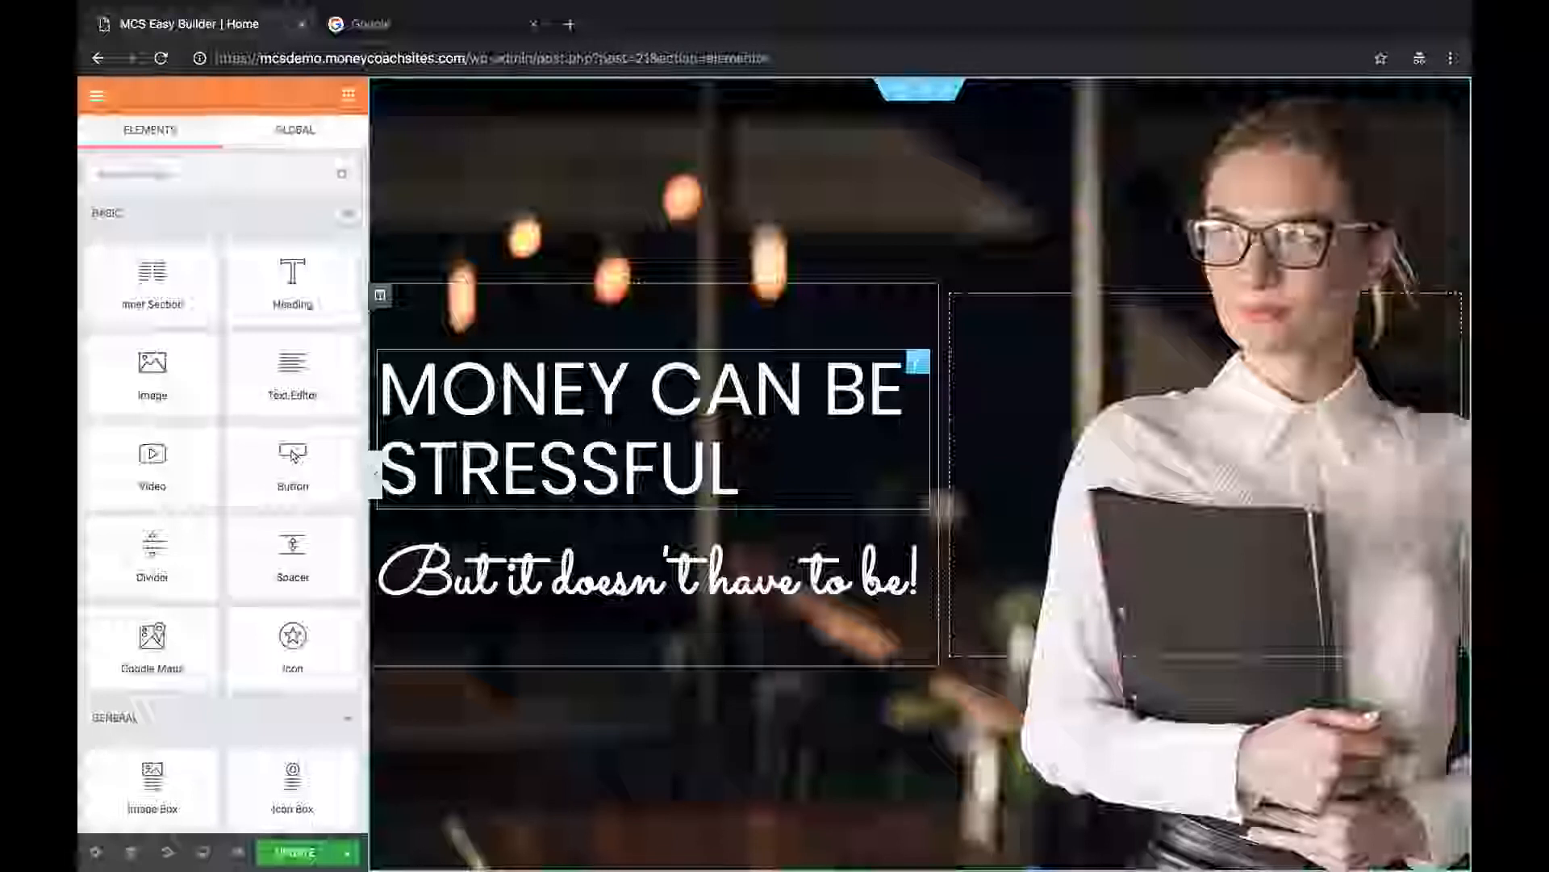
click(752, 478)
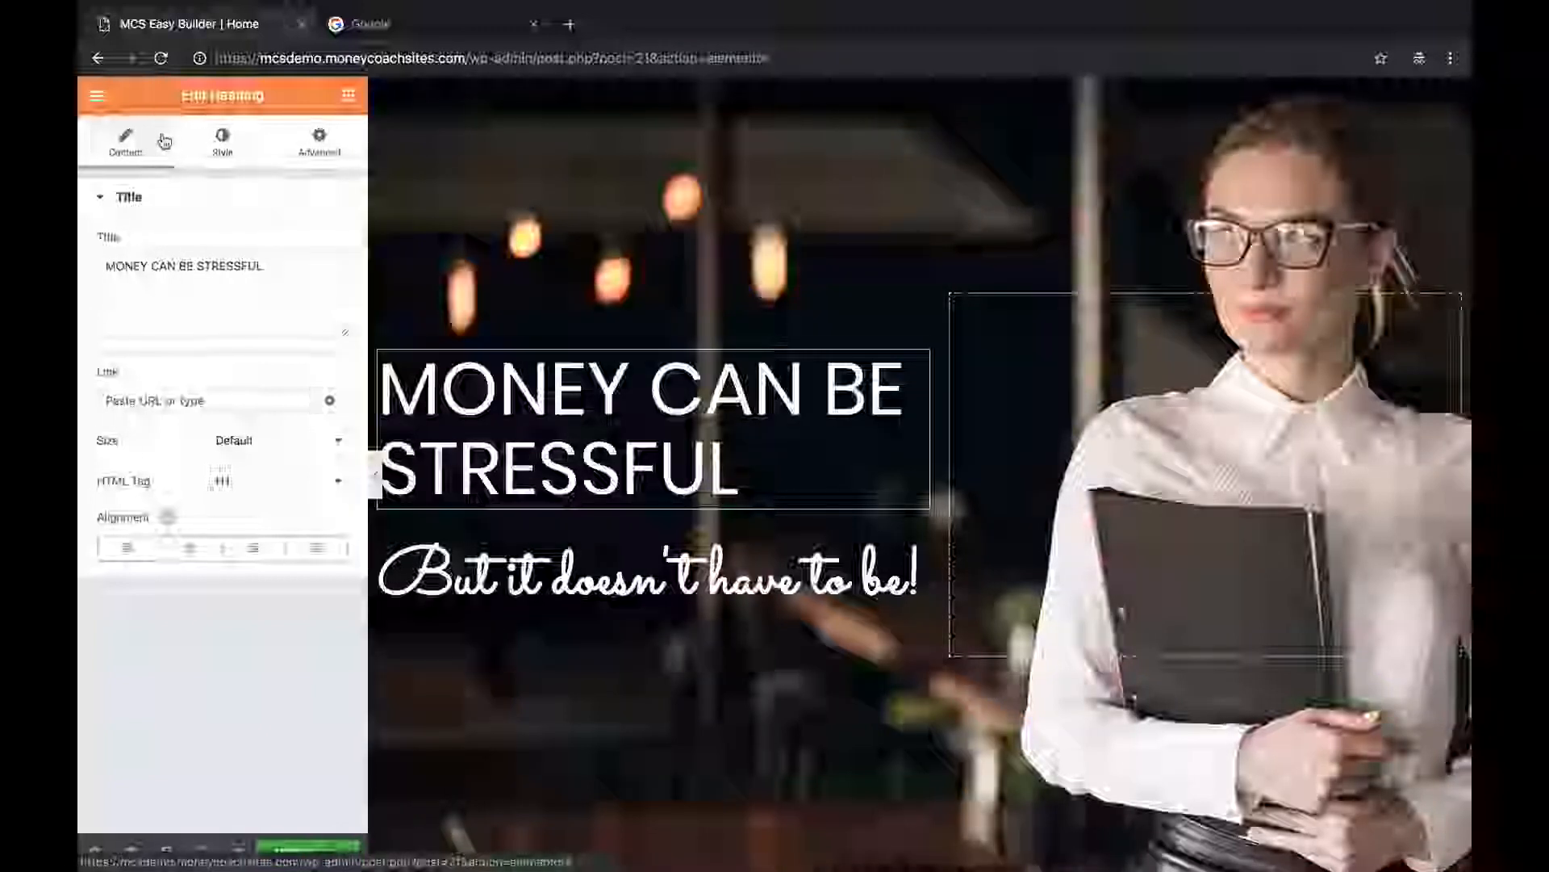
click(222, 142)
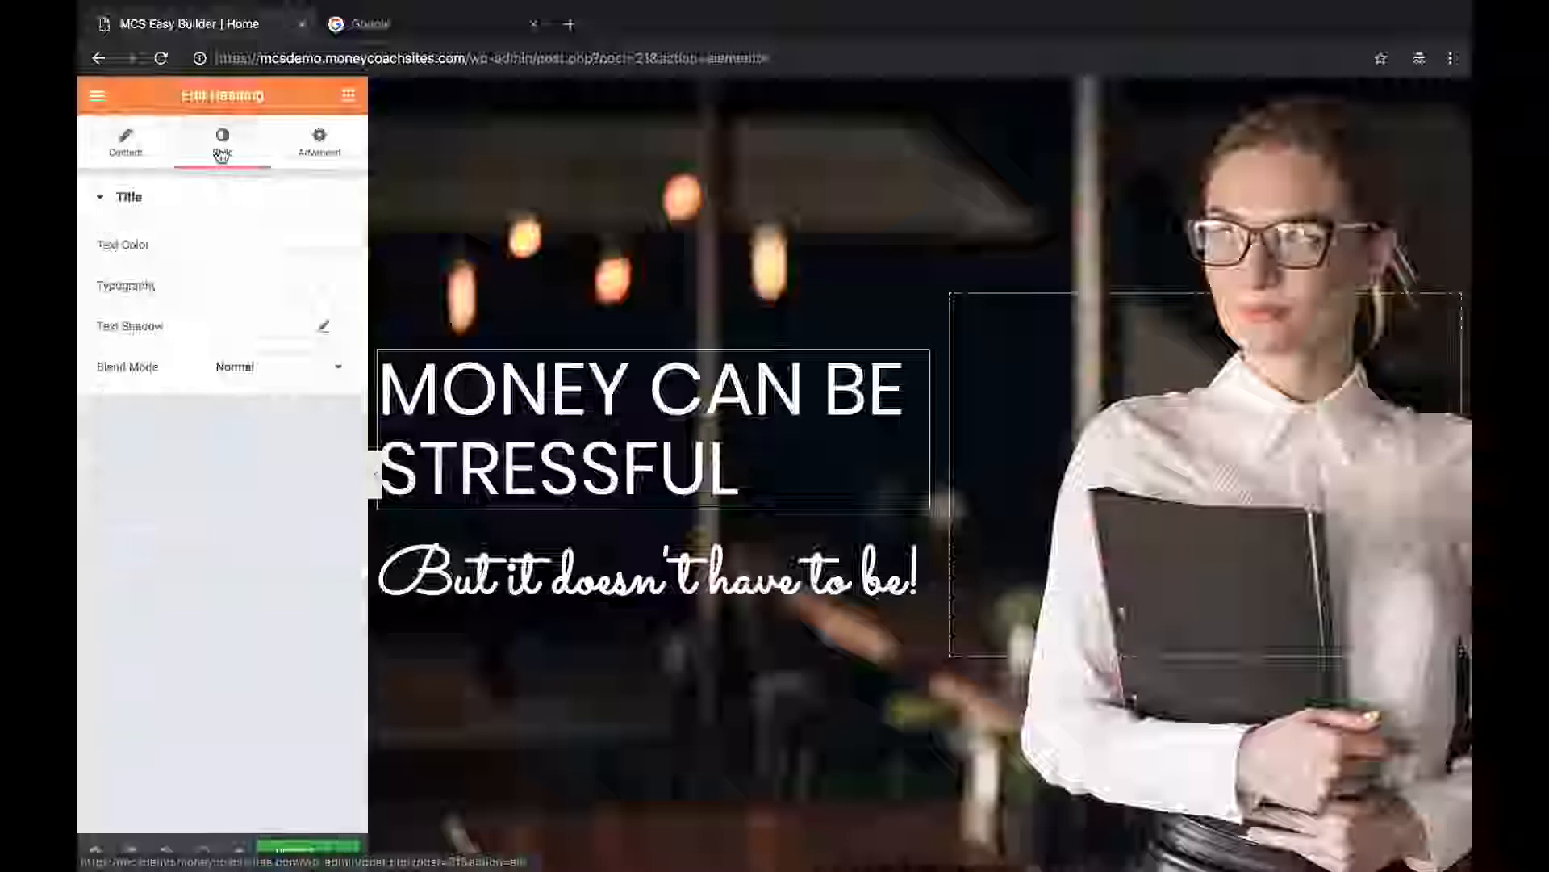
click(315, 147)
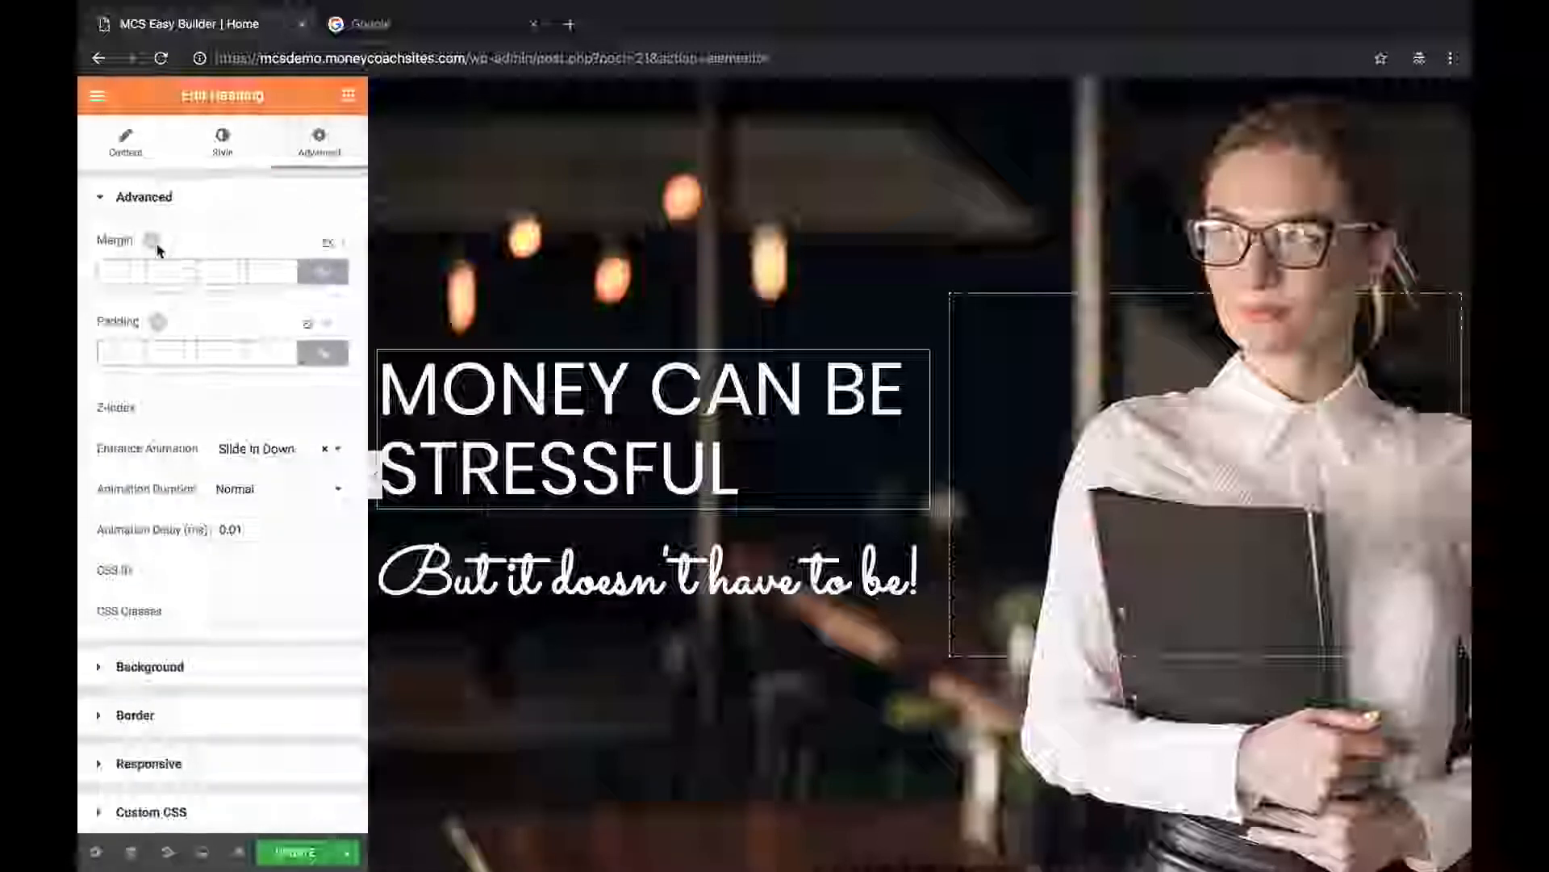
Change the first hero heading's title to "MONEY CAN BE HARD".
click(143, 162)
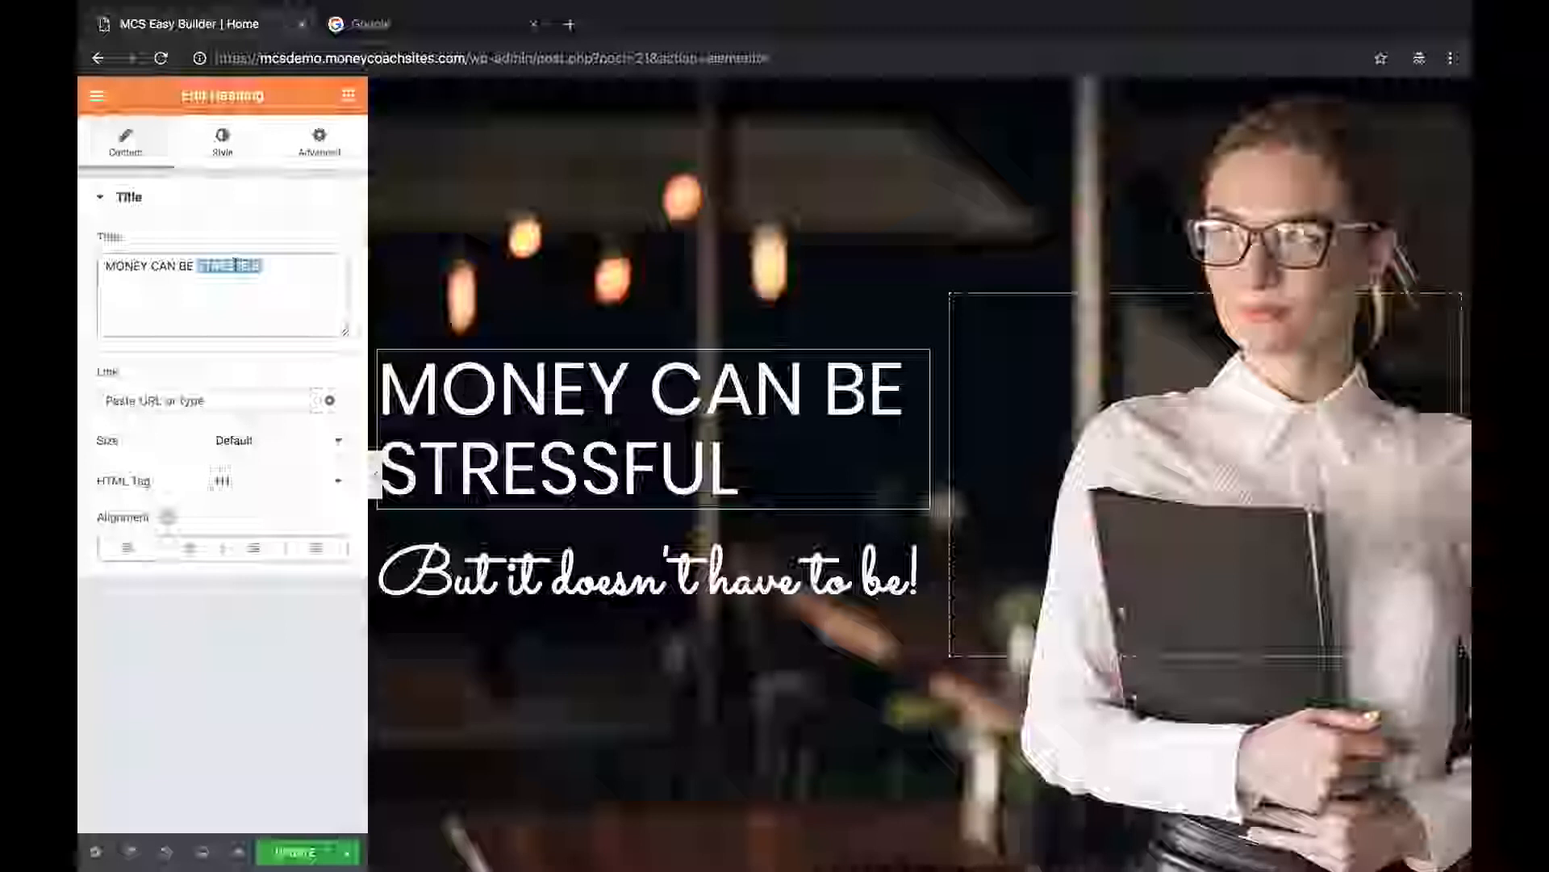
text(Hard)
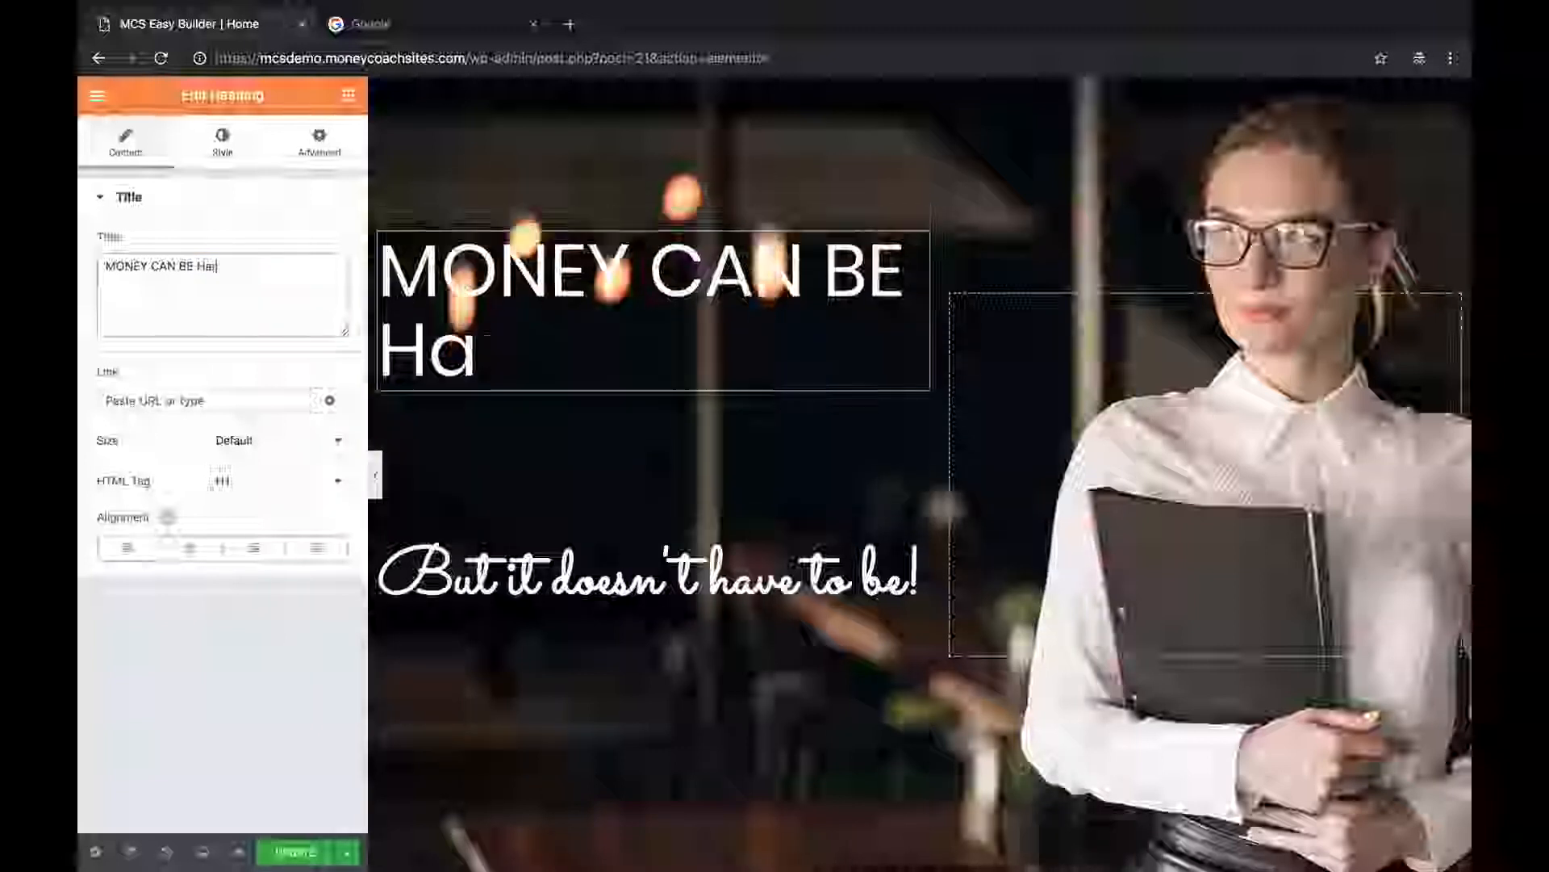
key(BackSpace)
key(BackSpace)
key(BackSpace)
text(ARD)
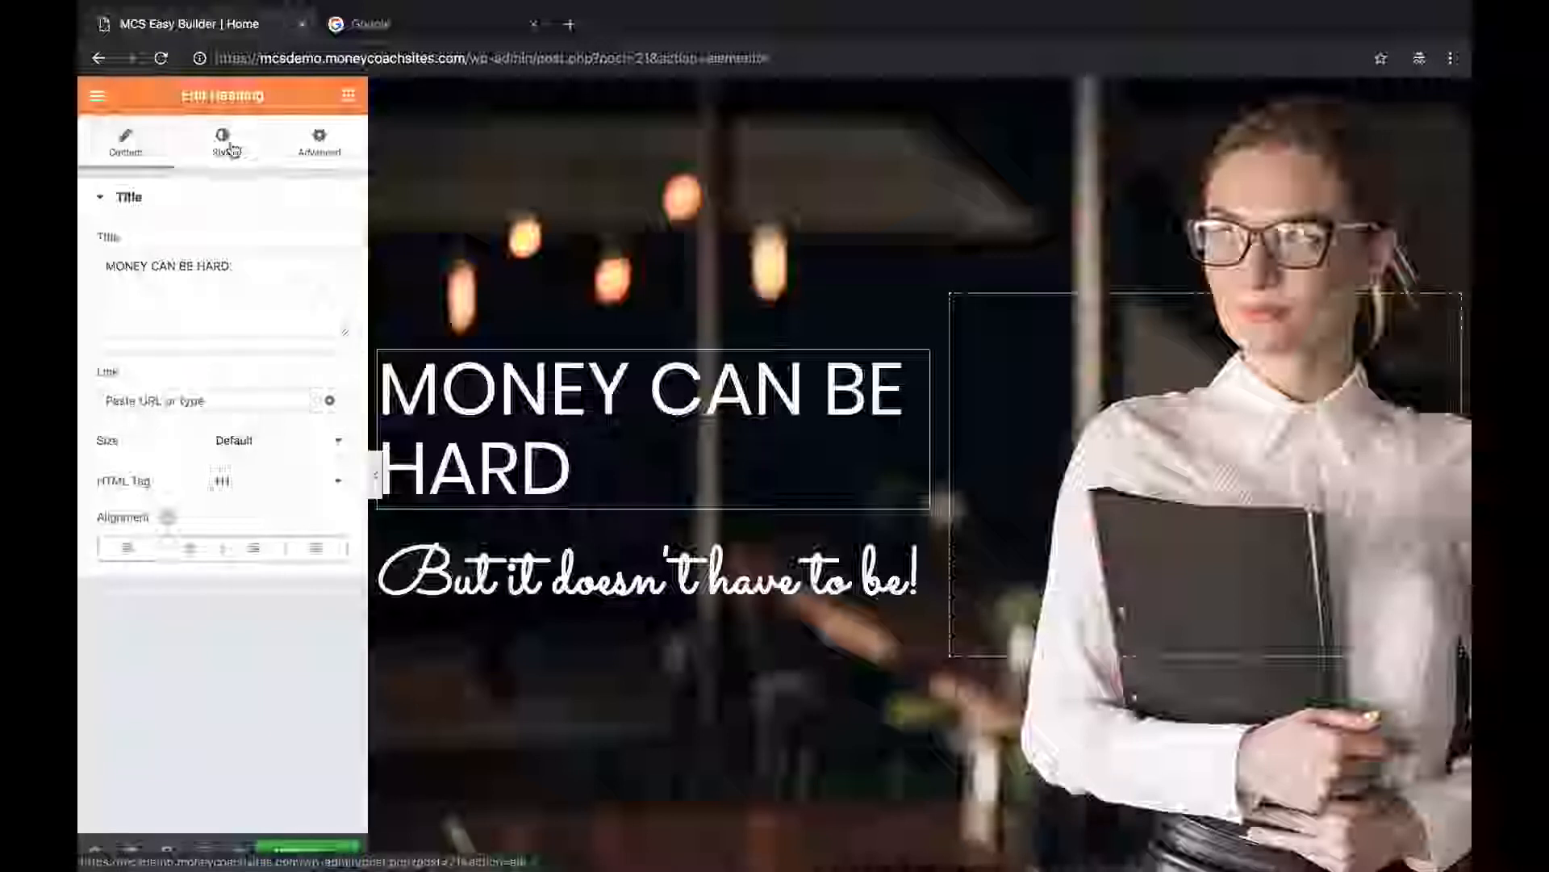
Look through the font family options in the "MONEY CAN BE HARD" heading's typography settings without changing the font.
click(236, 166)
click(325, 288)
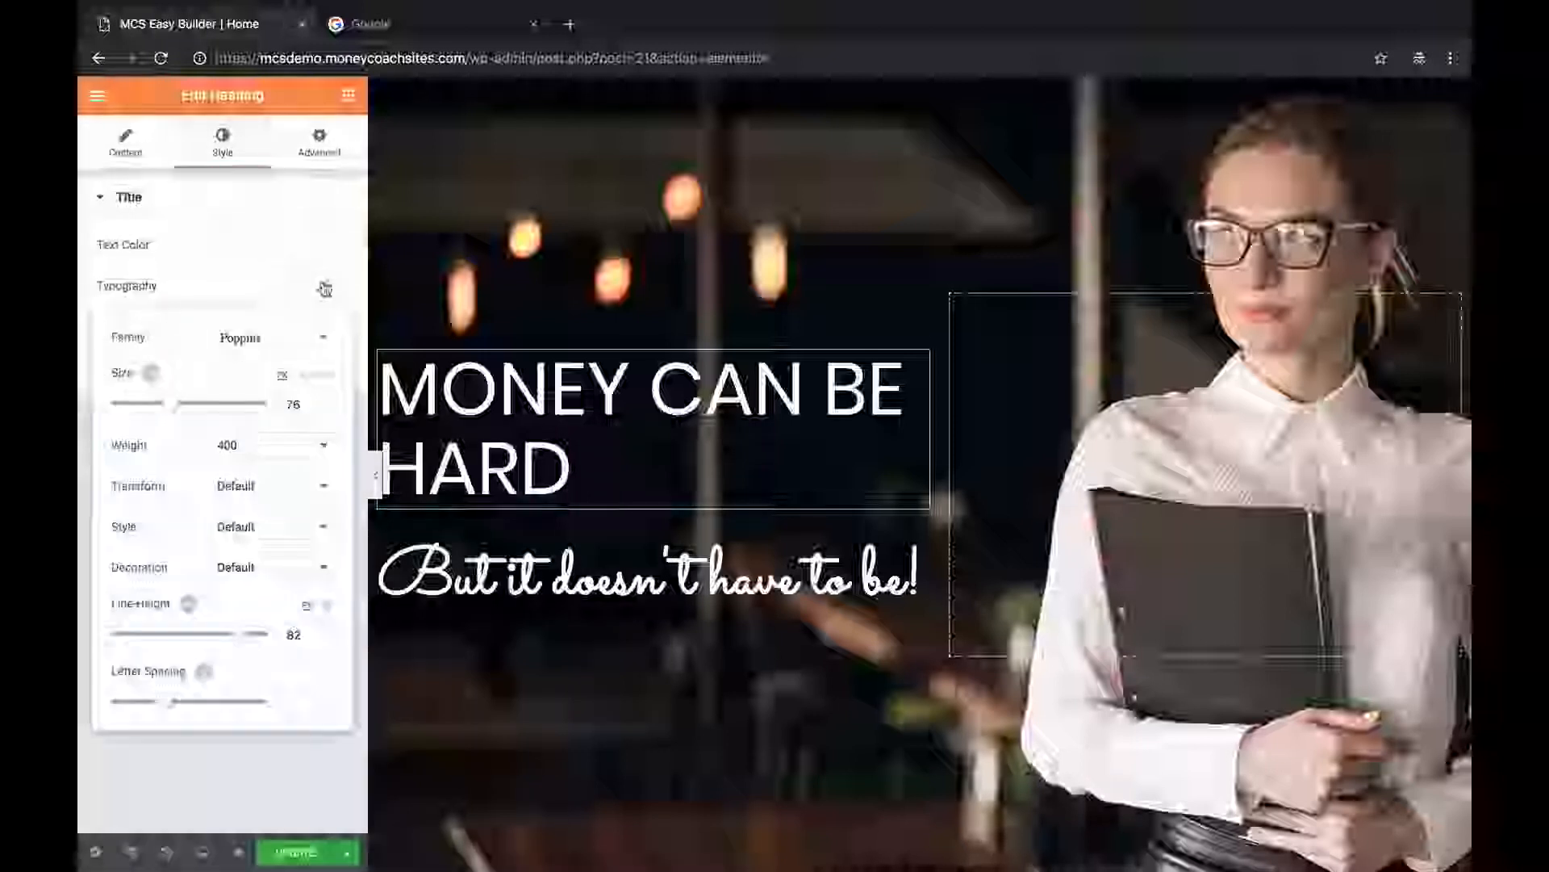
click(303, 347)
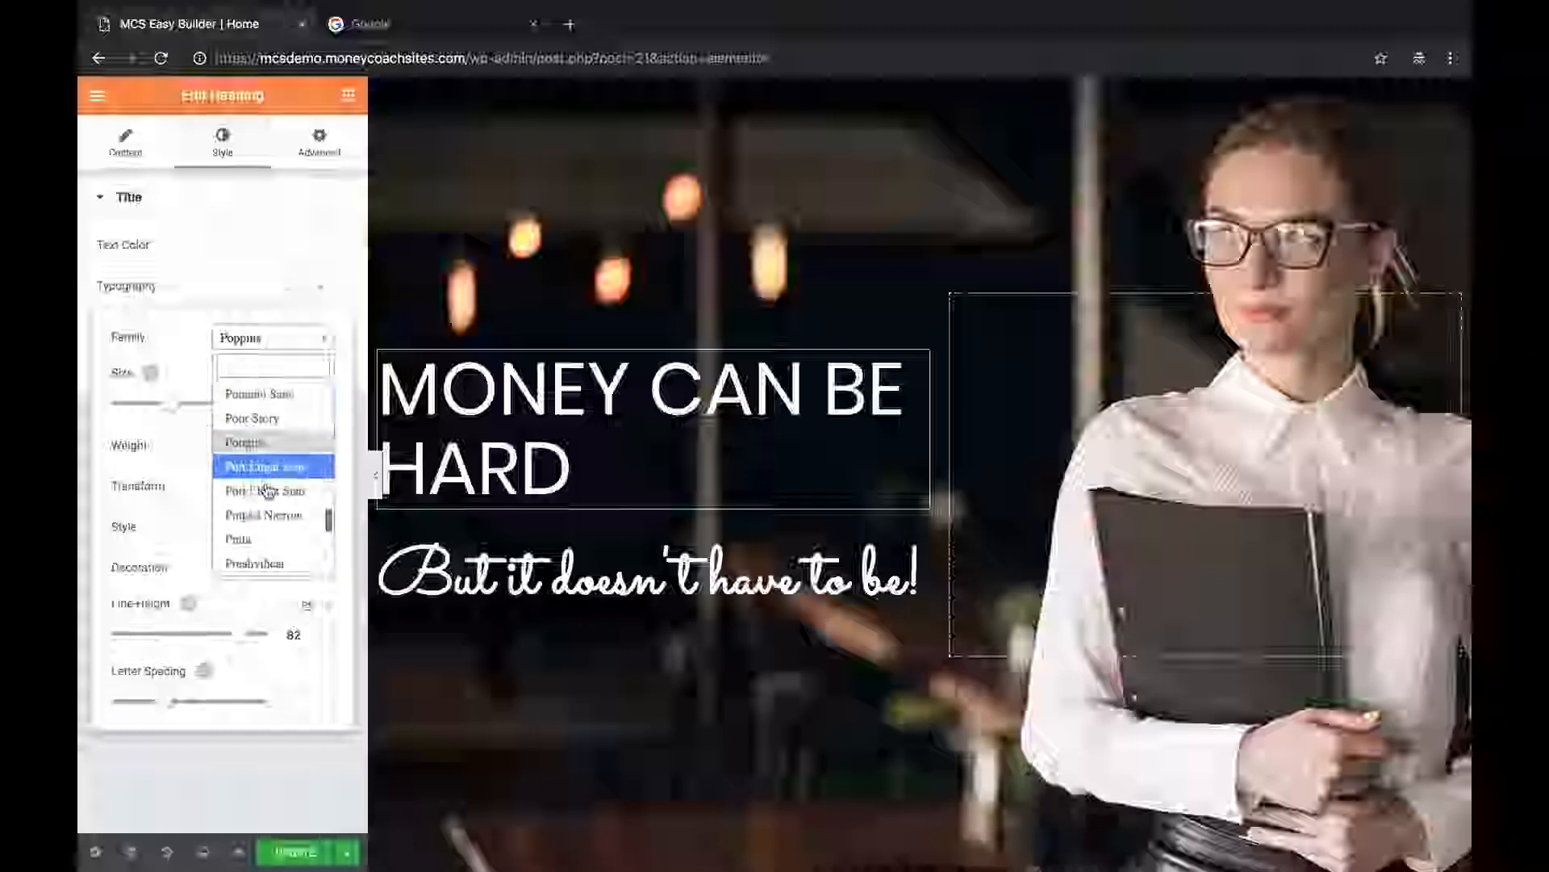
click(326, 337)
Try center alignment on the "MONEY CAN BE HARD" heading and set it to left.
click(126, 141)
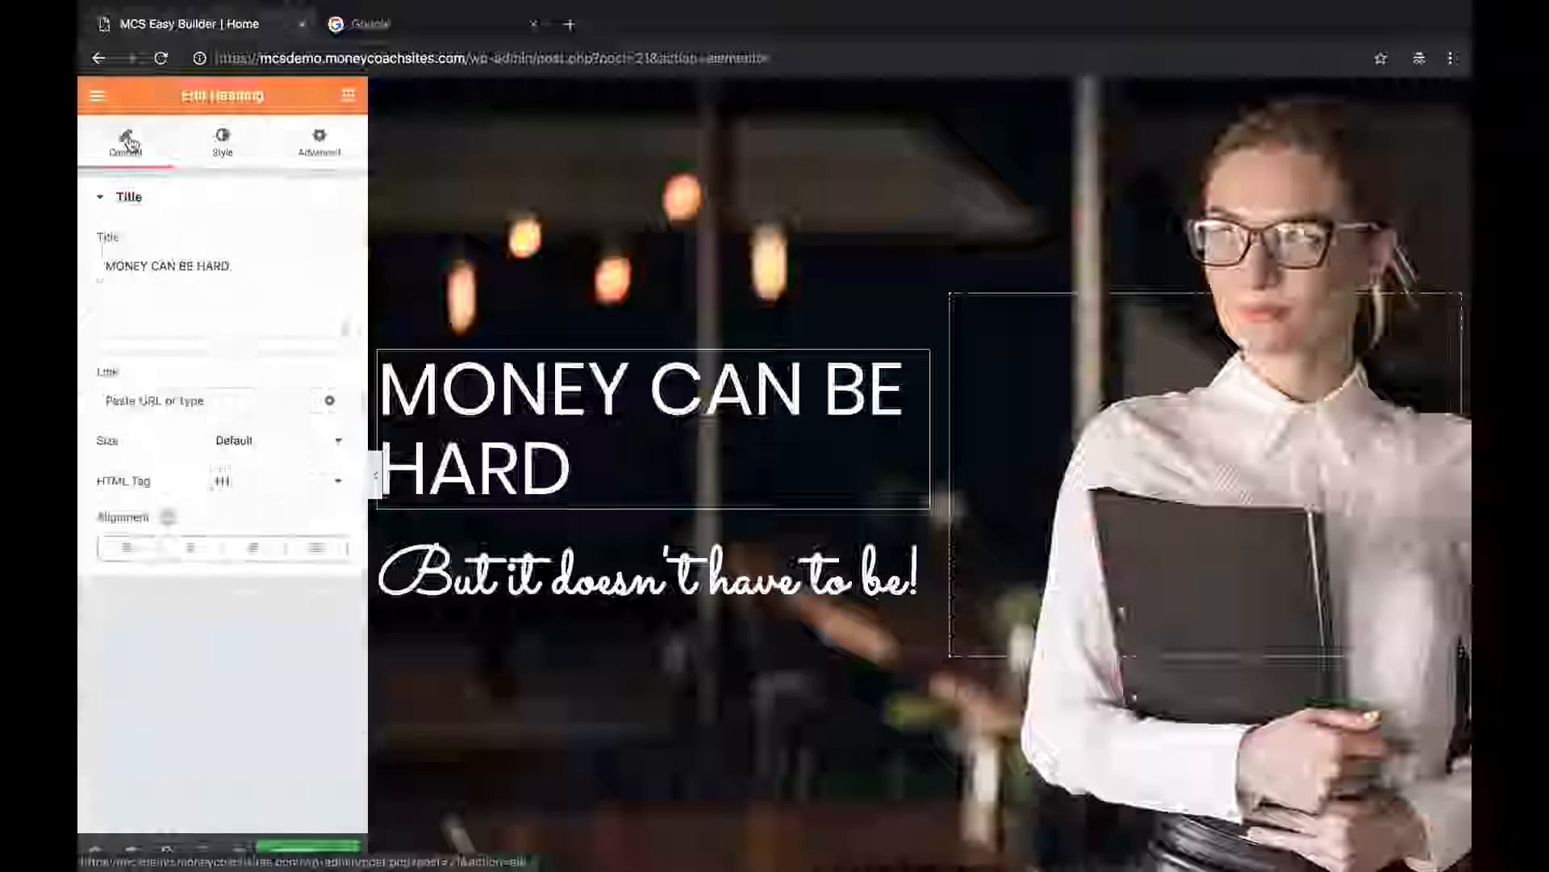
click(194, 552)
click(126, 548)
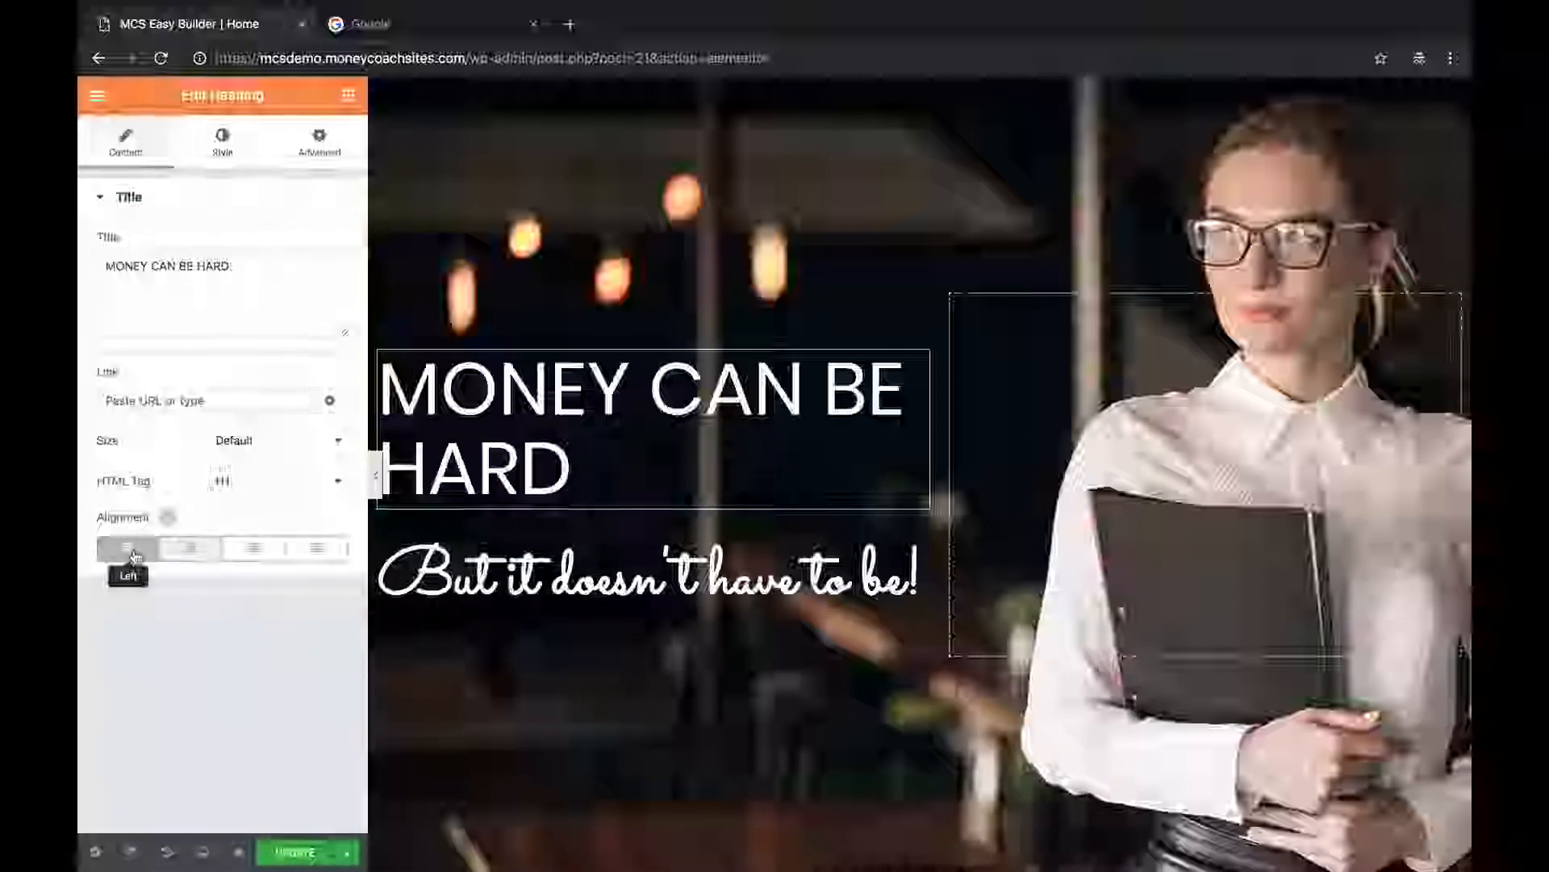
Try the Slide In Right and Rotate In entrance animations on the "MONEY CAN BE HARD" heading.
click(321, 139)
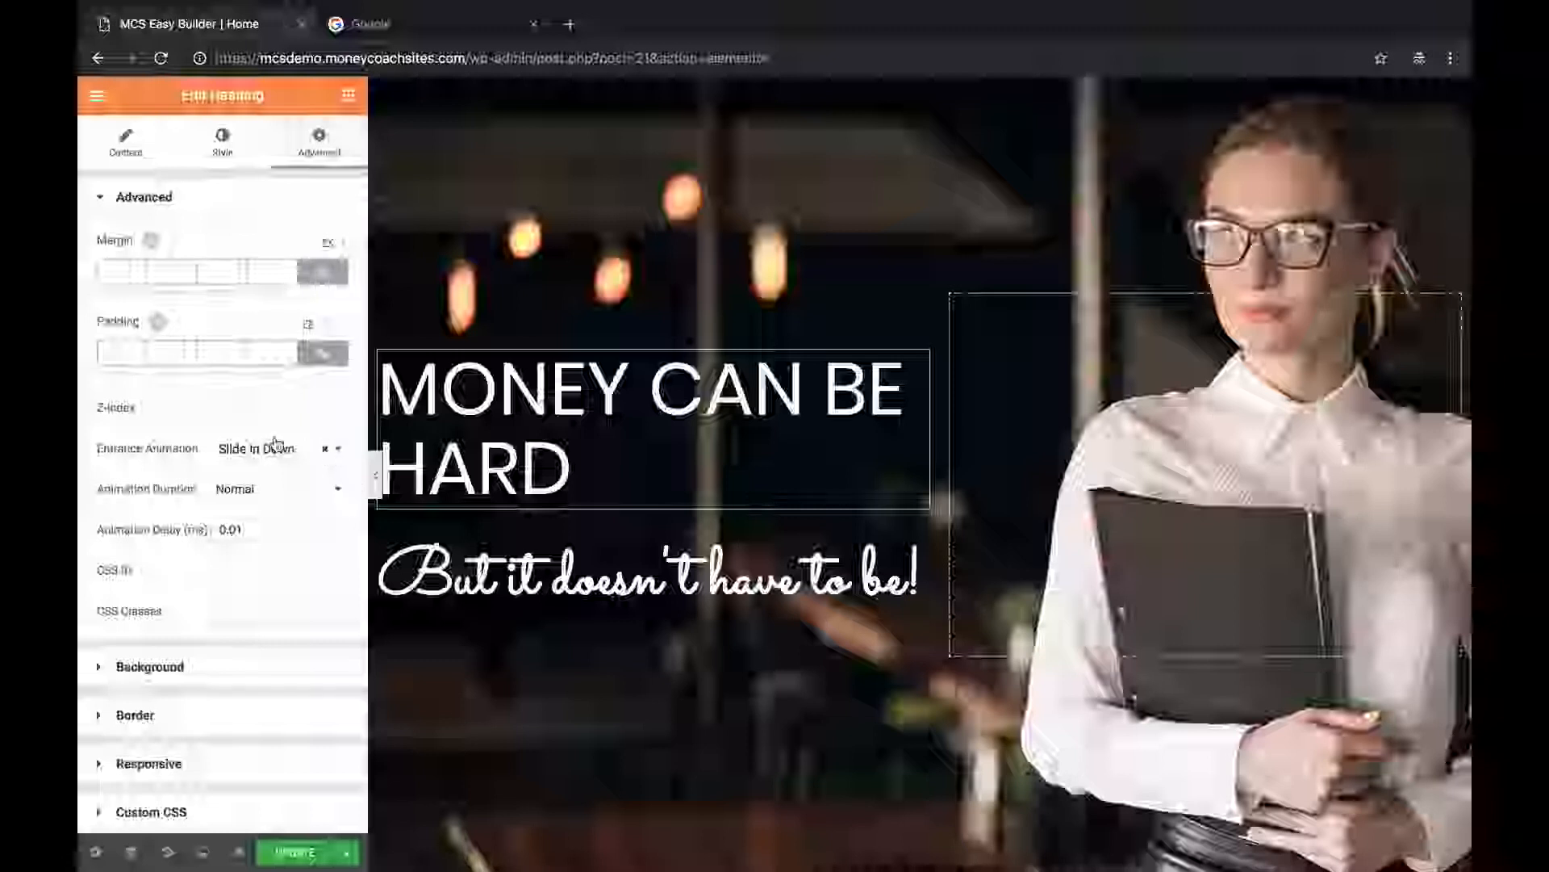
click(340, 454)
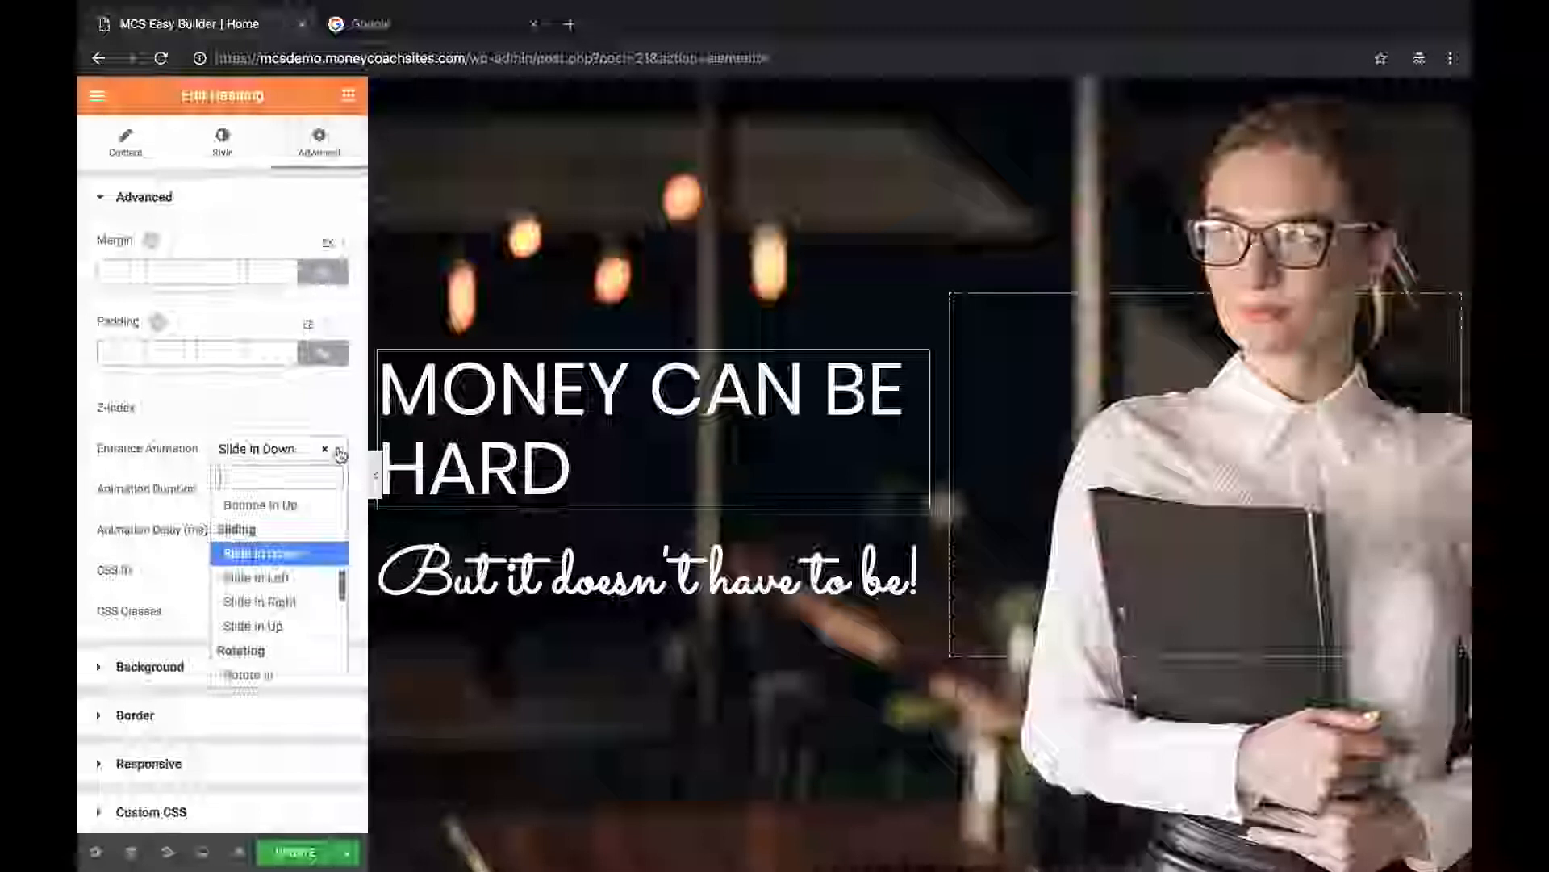
click(282, 602)
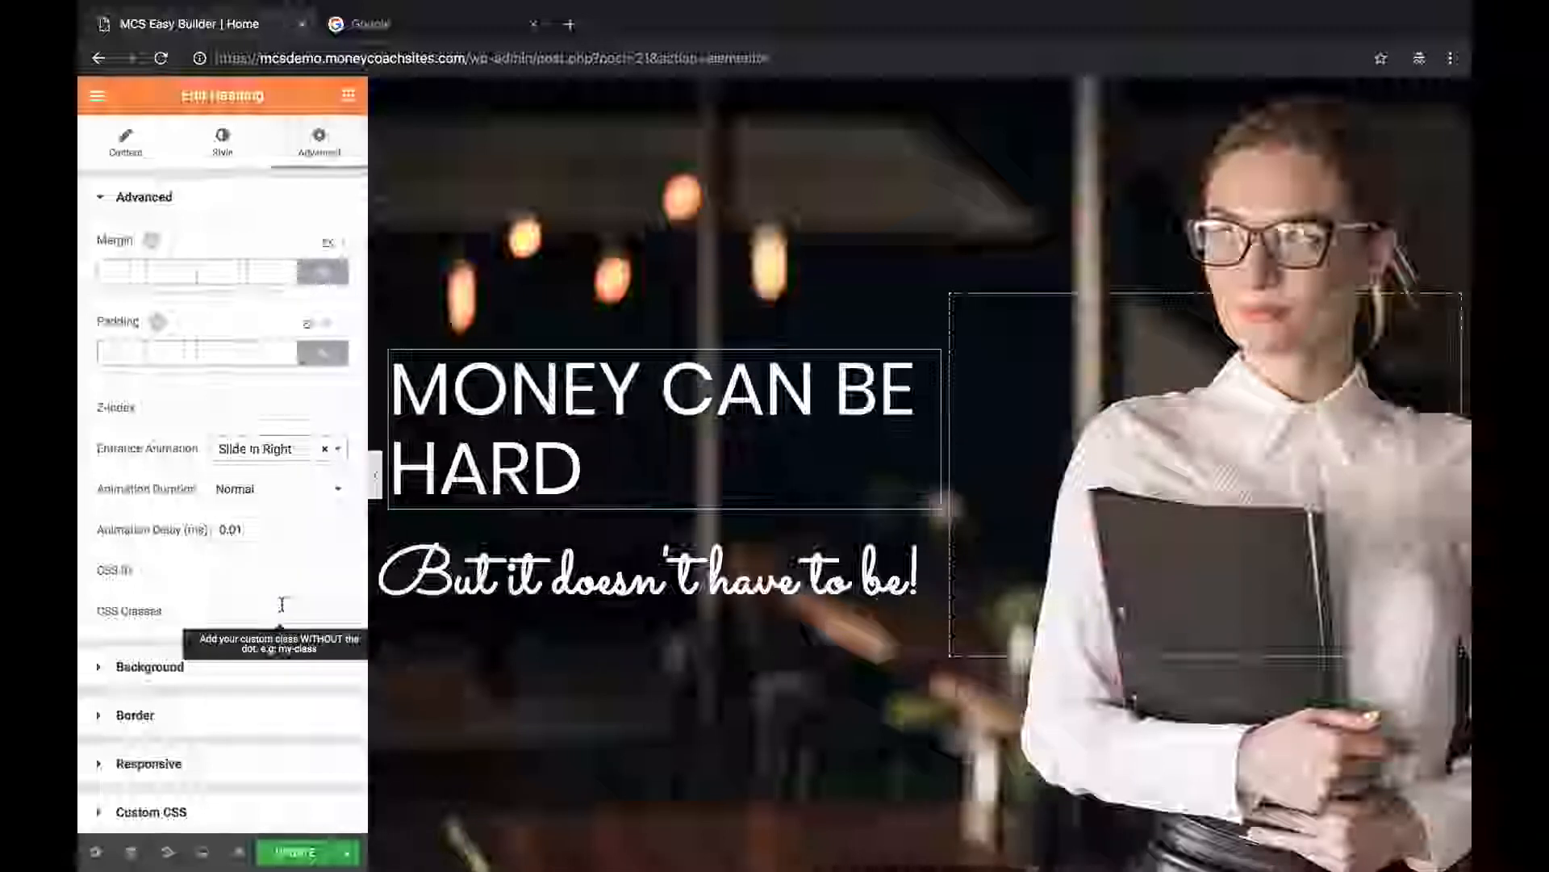
click(339, 452)
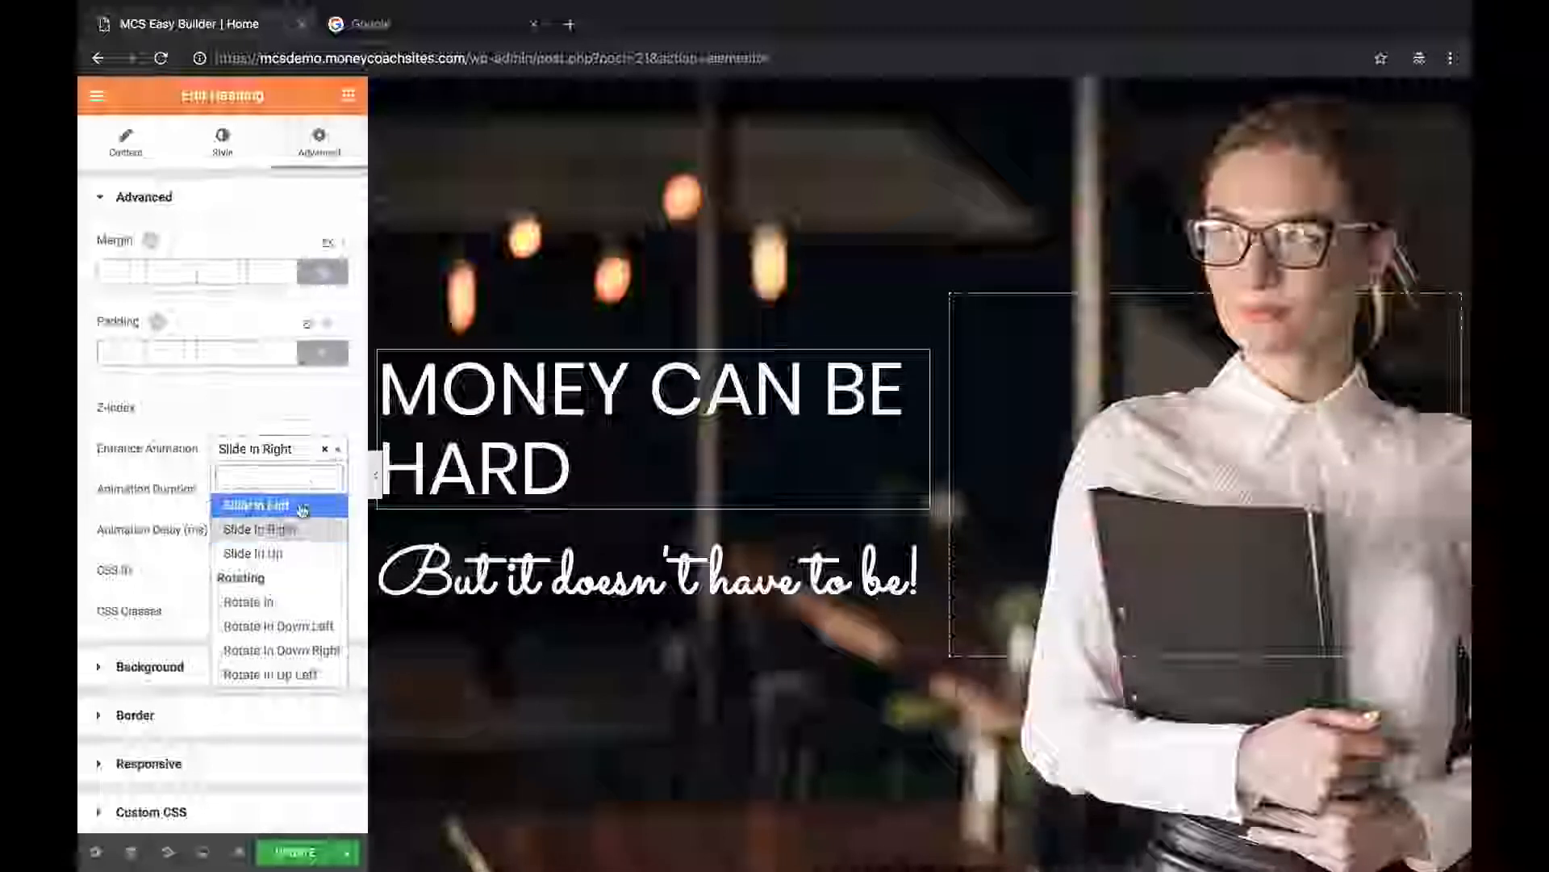
click(275, 602)
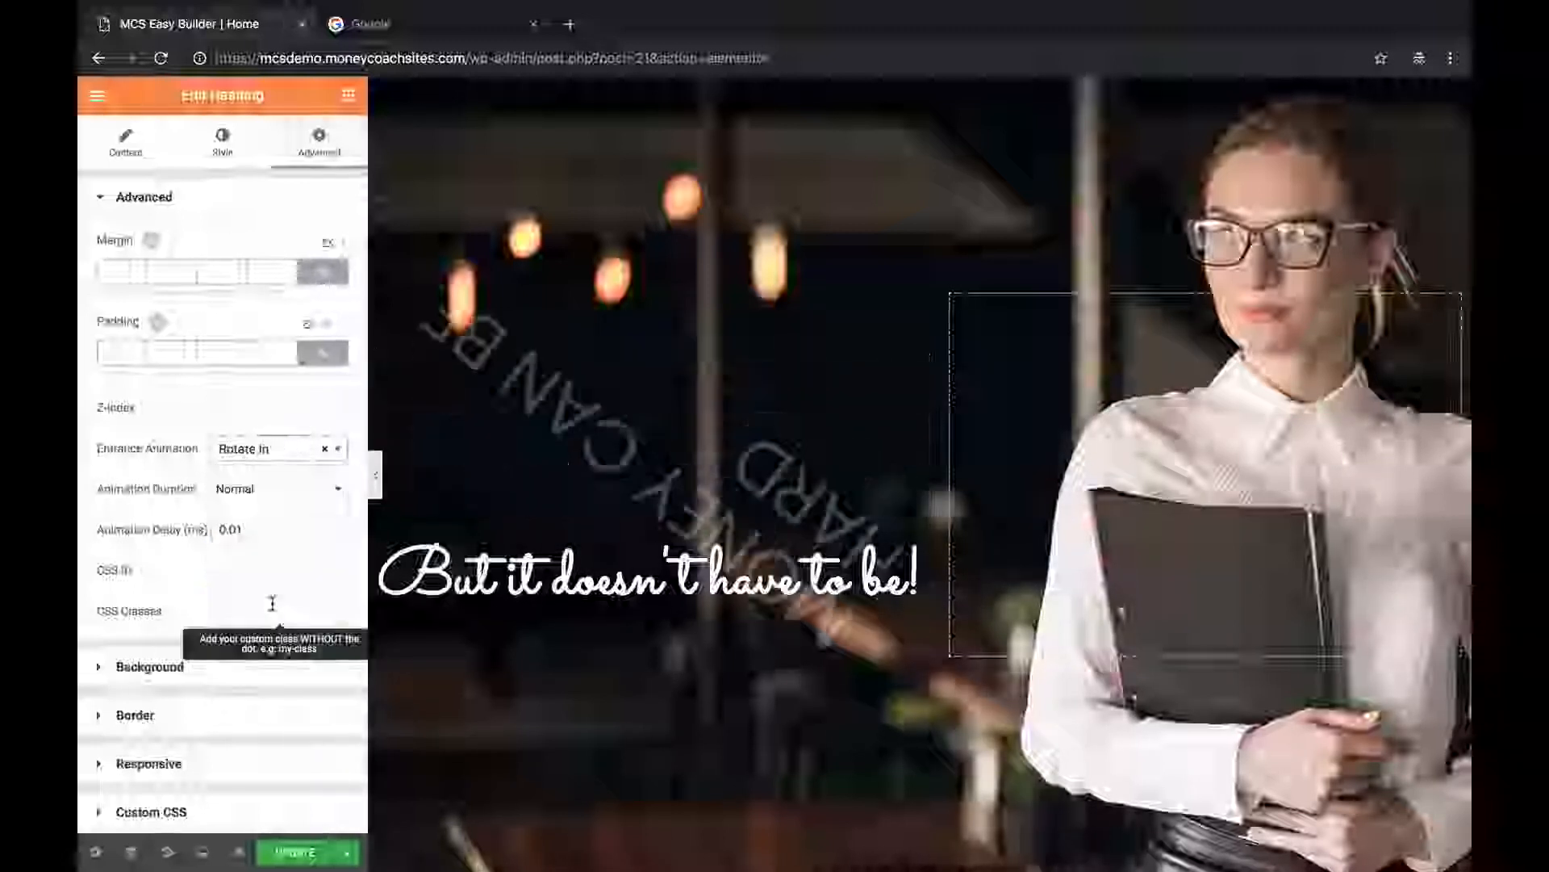
Replace the "MONEY CAN BE HARD" heading's Rotate In entrance animation with another animation option.
click(342, 453)
scroll(298, 571, up, 3)
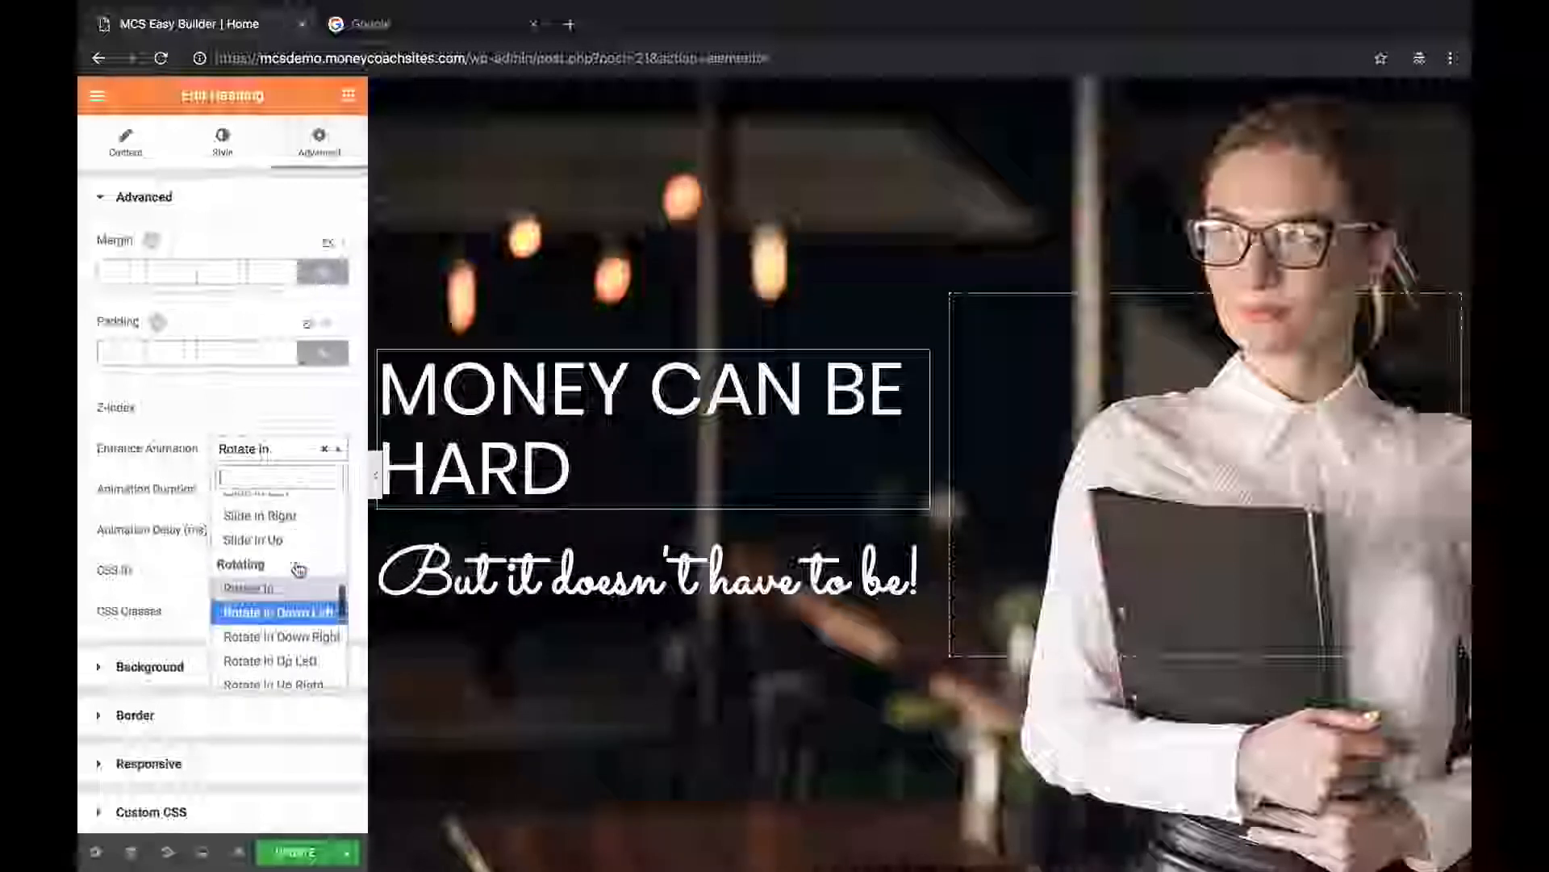
scroll(298, 570, up, 1)
click(294, 553)
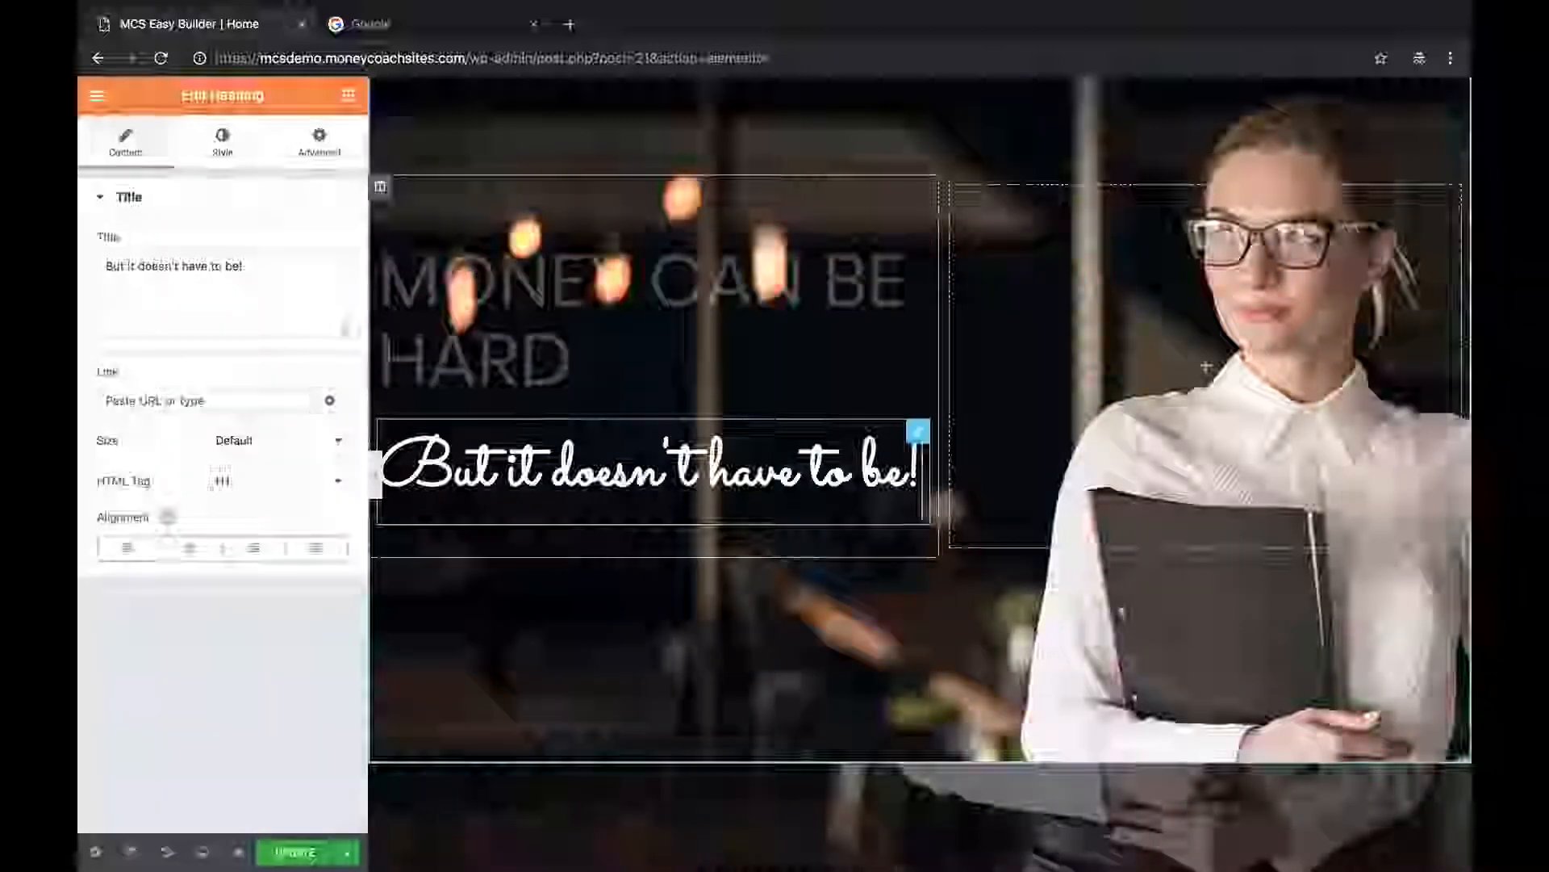
Try the Saira font family on the "But it doesn't have to be!" heading and set it back to Sacramento.
click(224, 139)
click(316, 289)
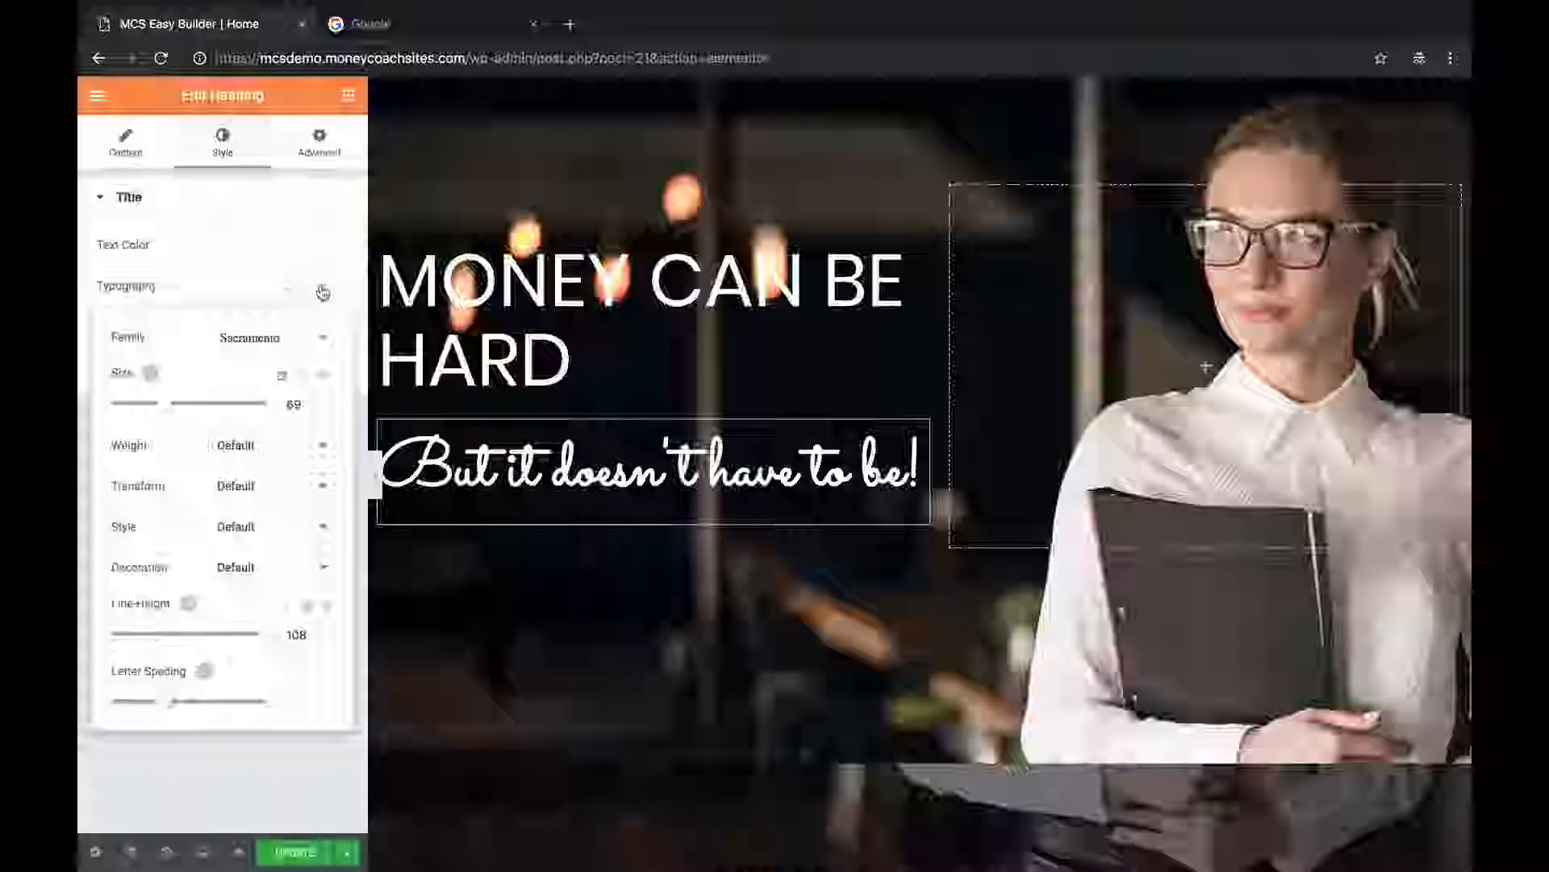
click(303, 347)
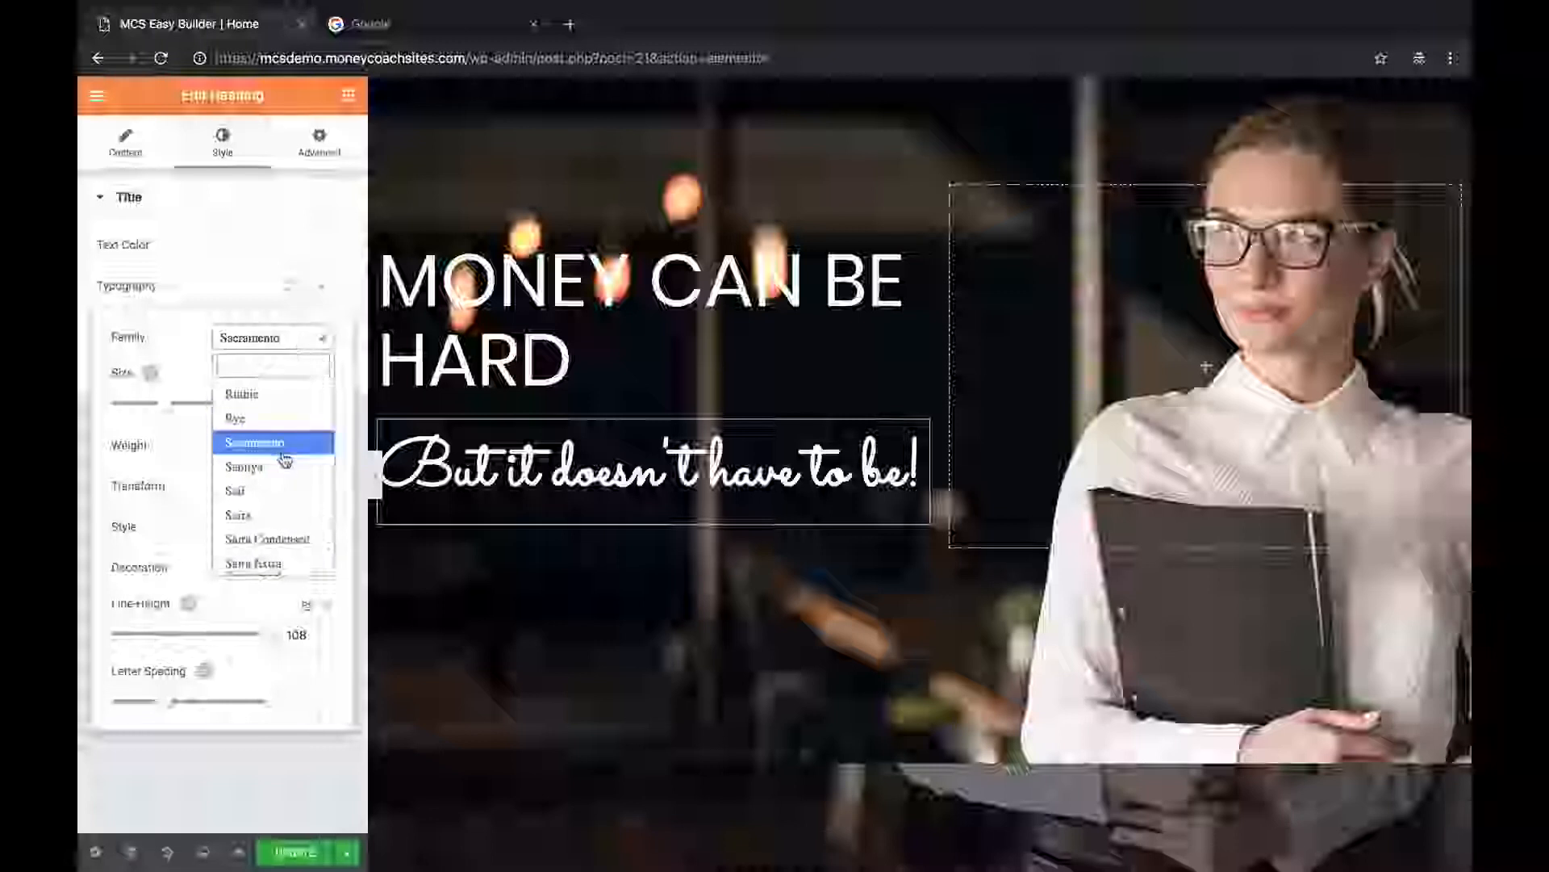
click(285, 525)
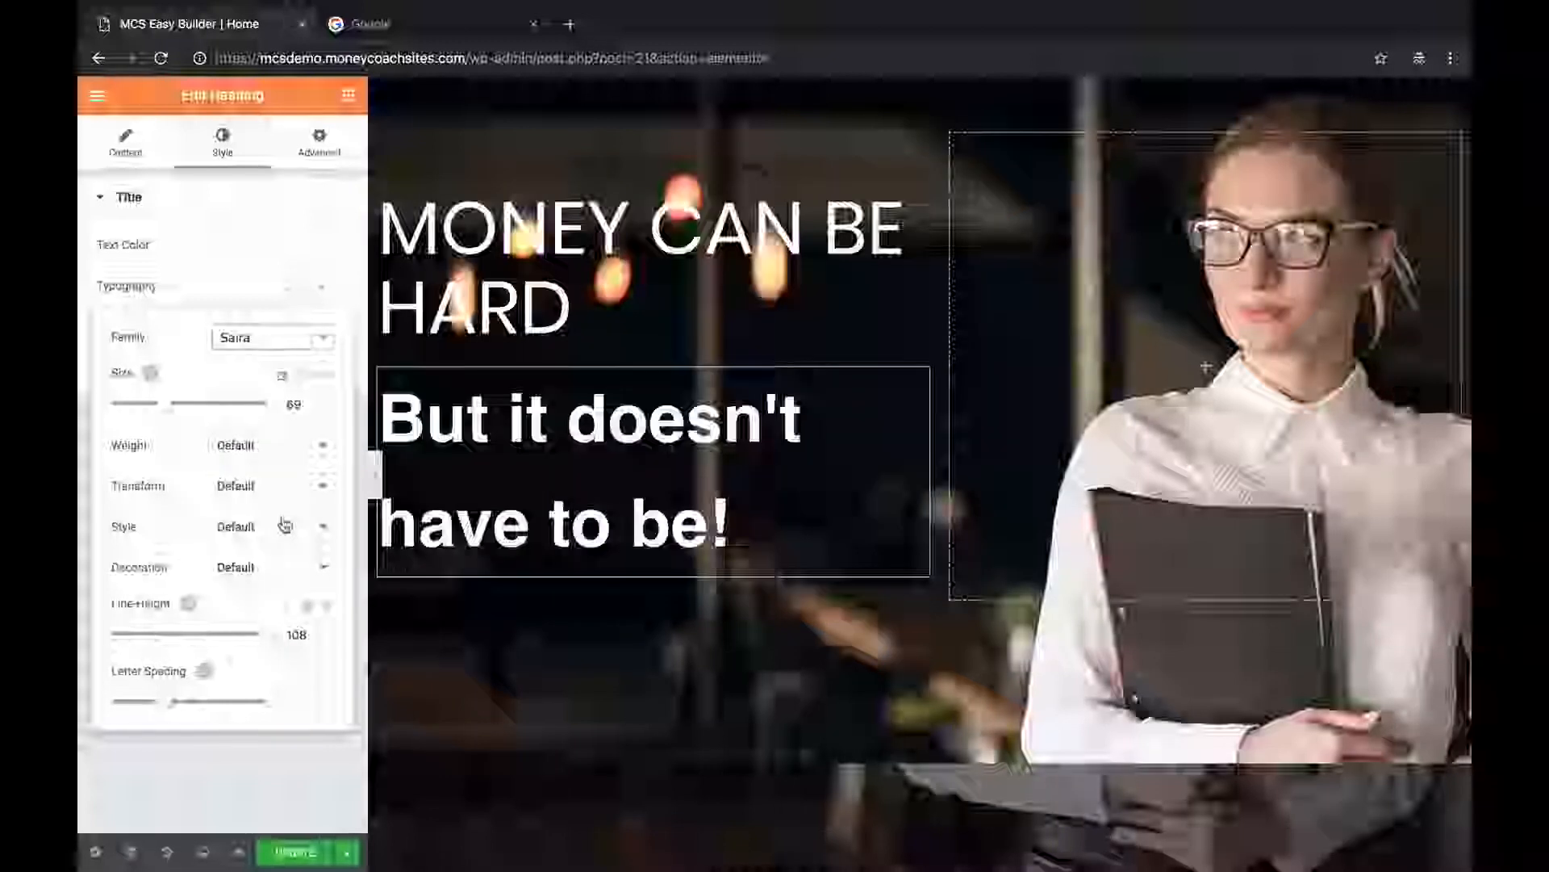
click(315, 347)
scroll(274, 416, up, 2)
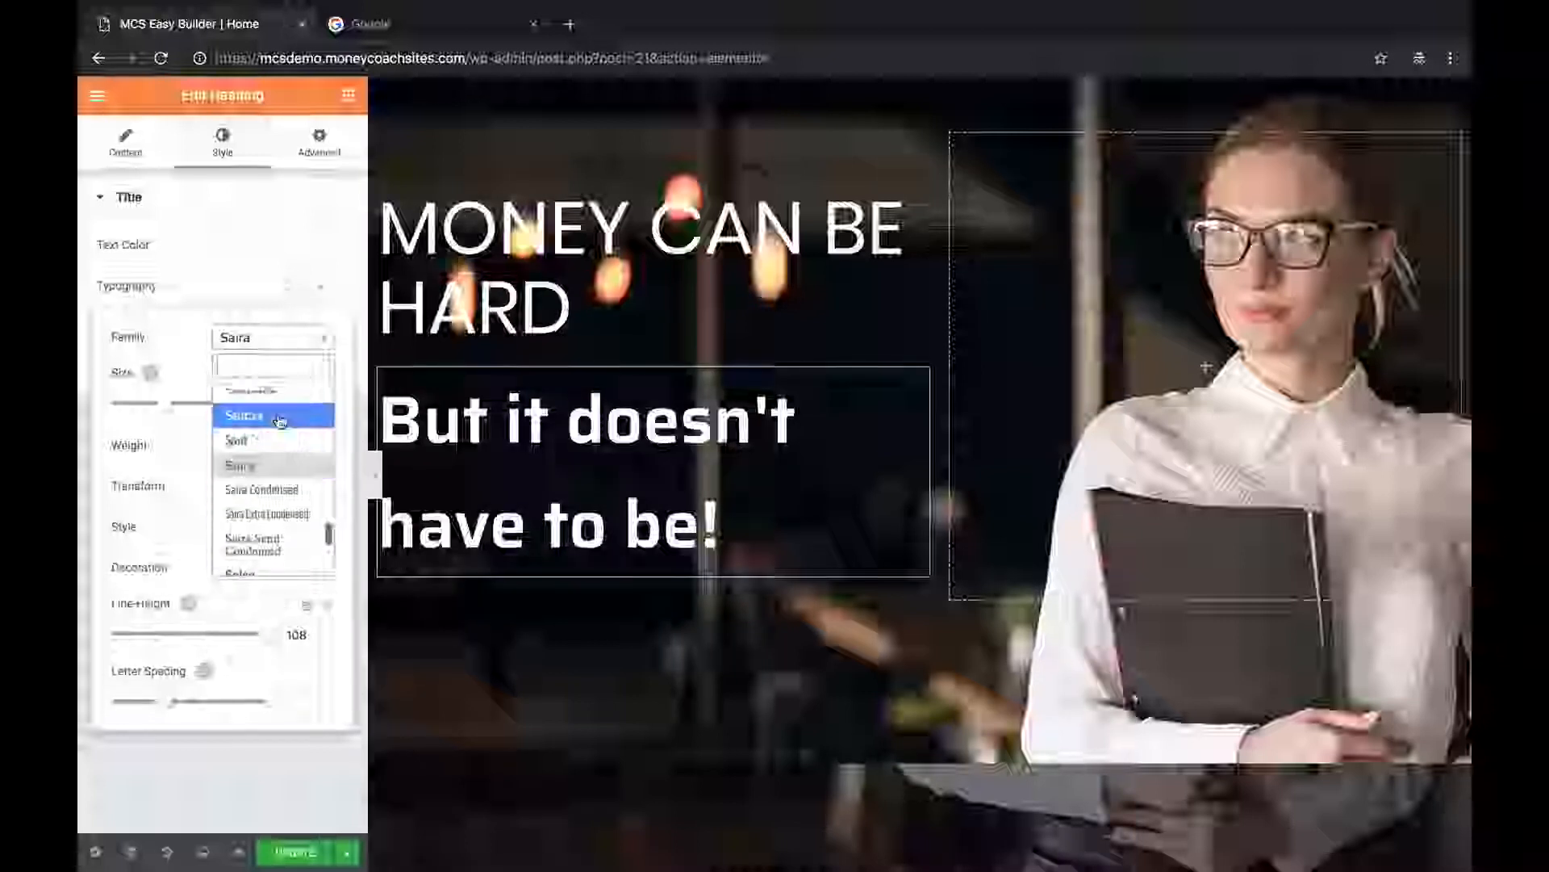
click(270, 393)
Open the settings of the LEARN MORE button under the "MONEY CAN BE STRESSFUL" heading and select its link address.
scroll(440, 431, down, 8)
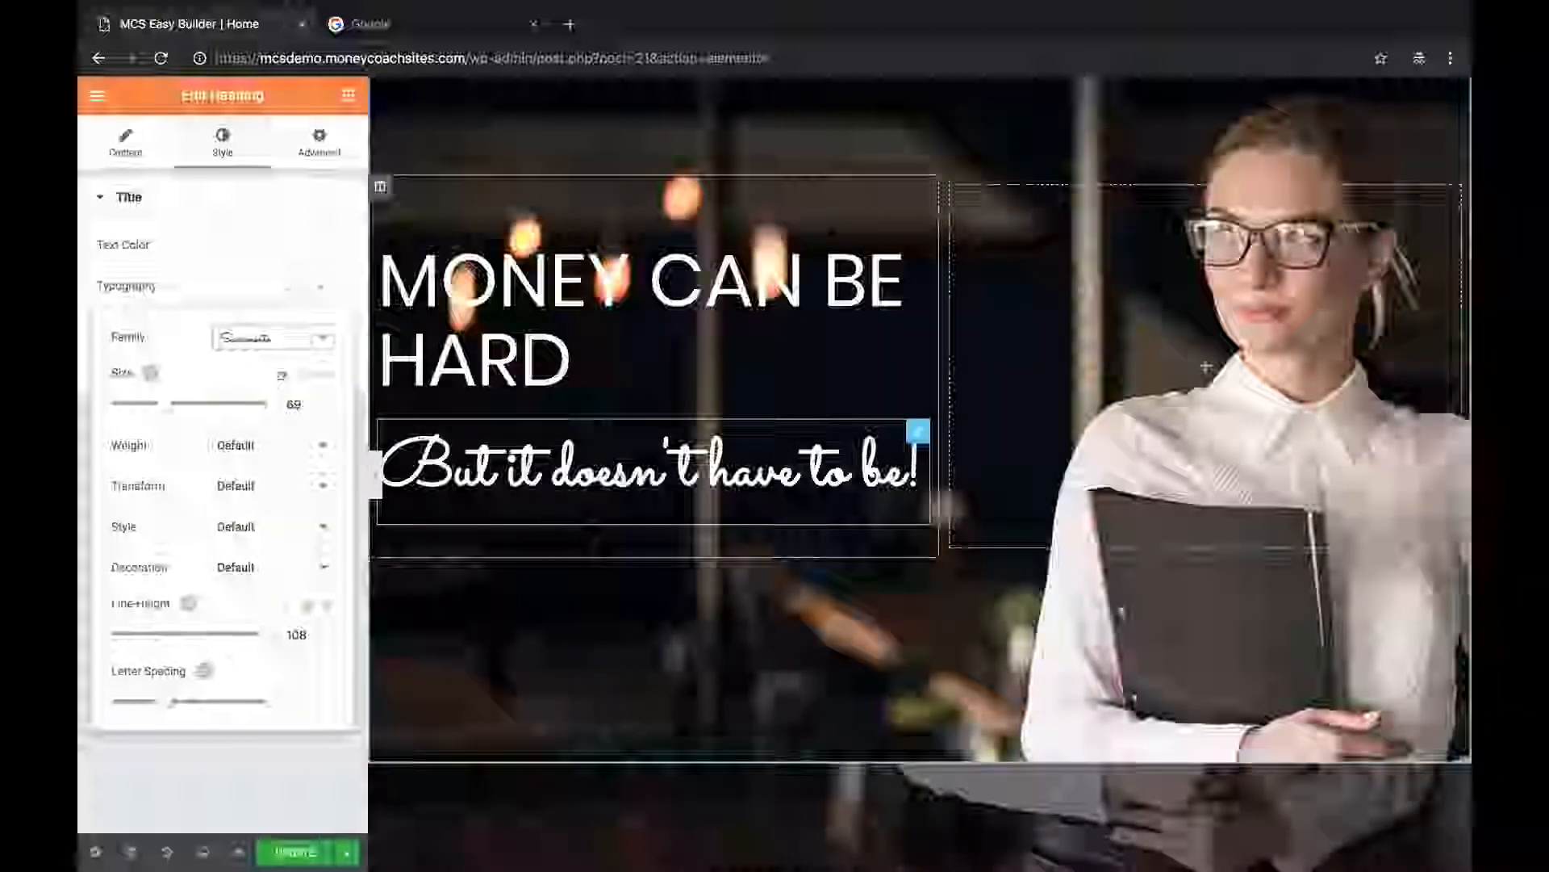
scroll(730, 270, down, 1)
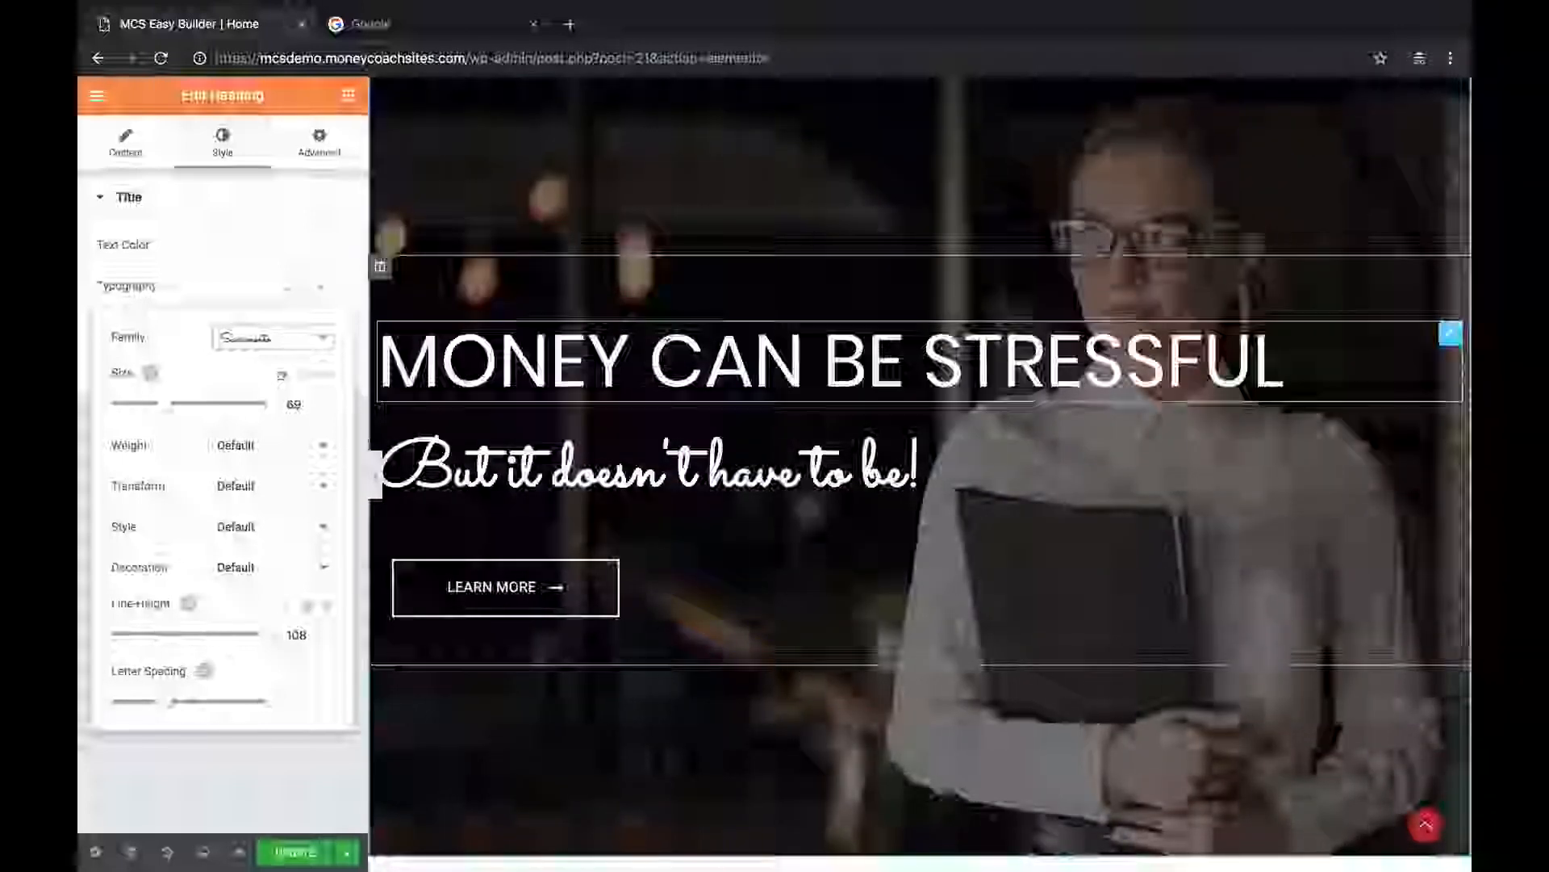
scroll(765, 339, down, 1)
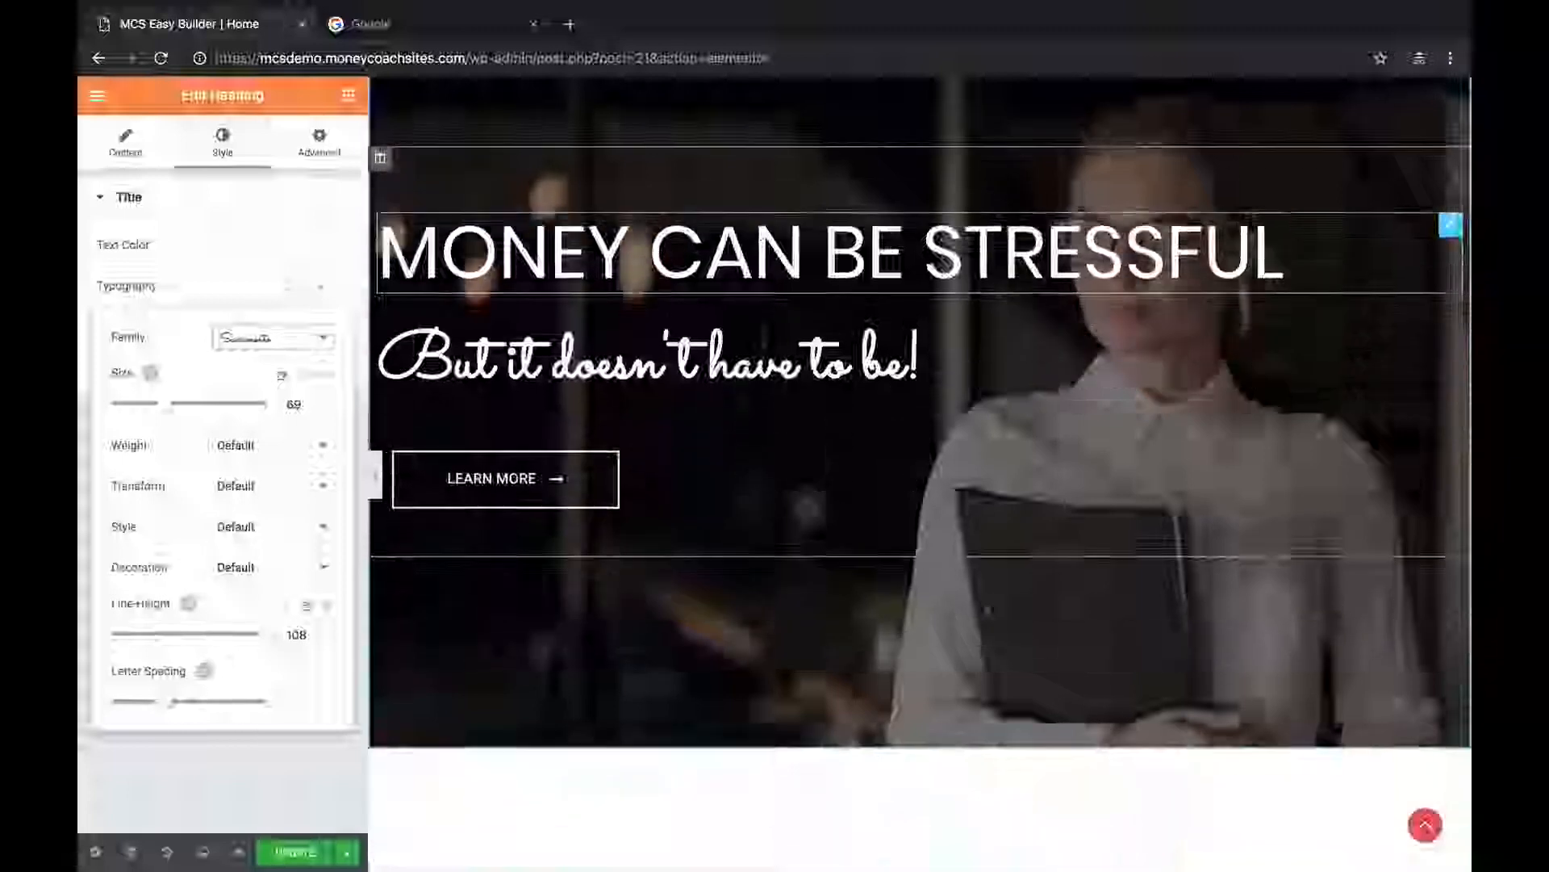
scroll(765, 347, up, 5)
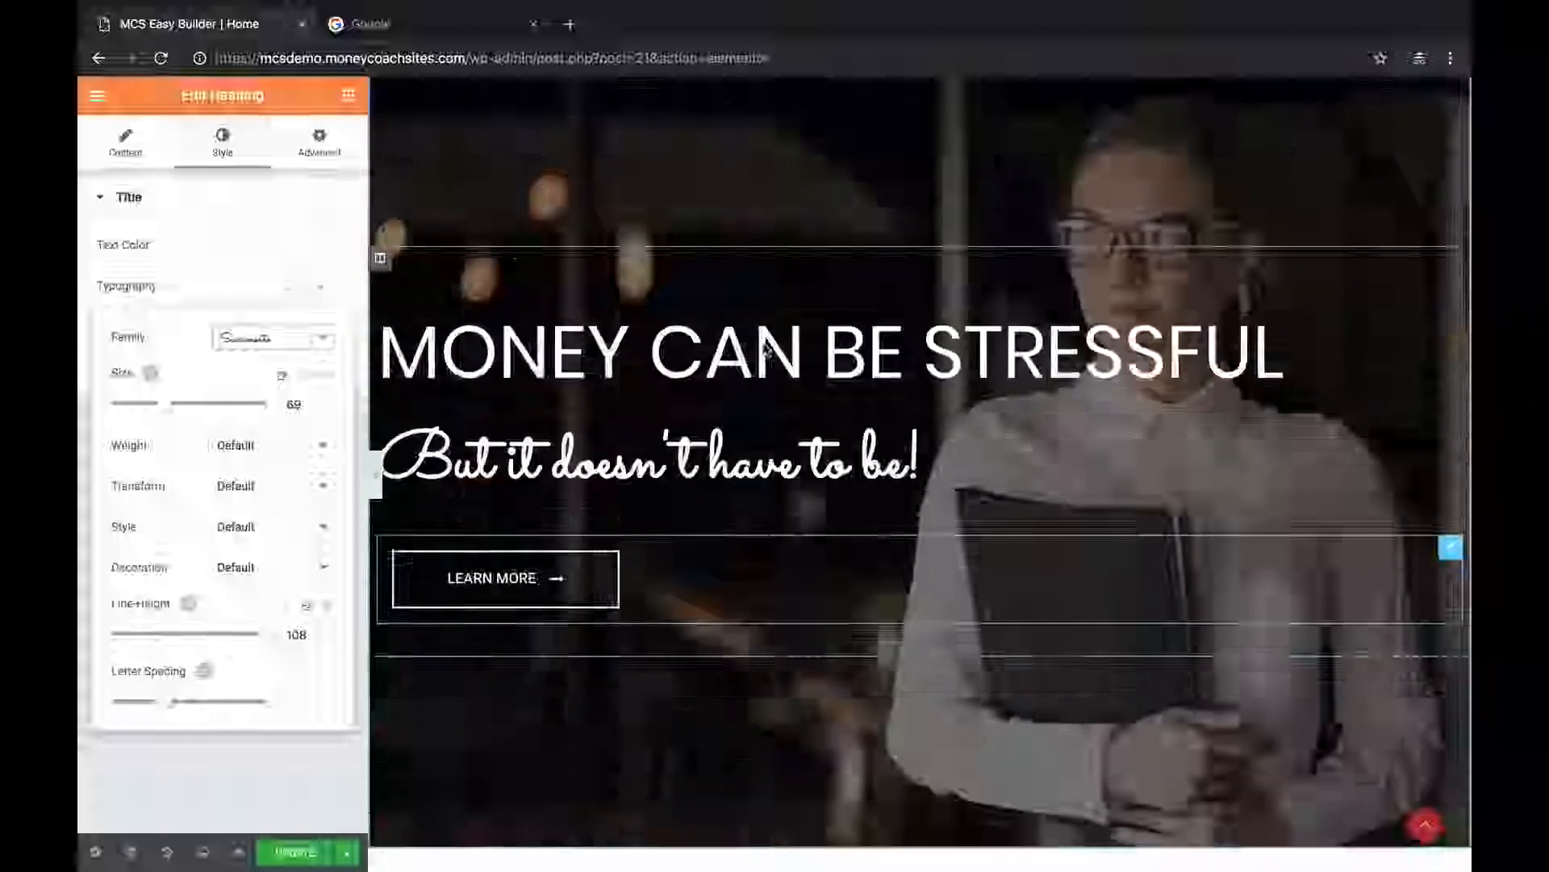
scroll(765, 350, down, 4)
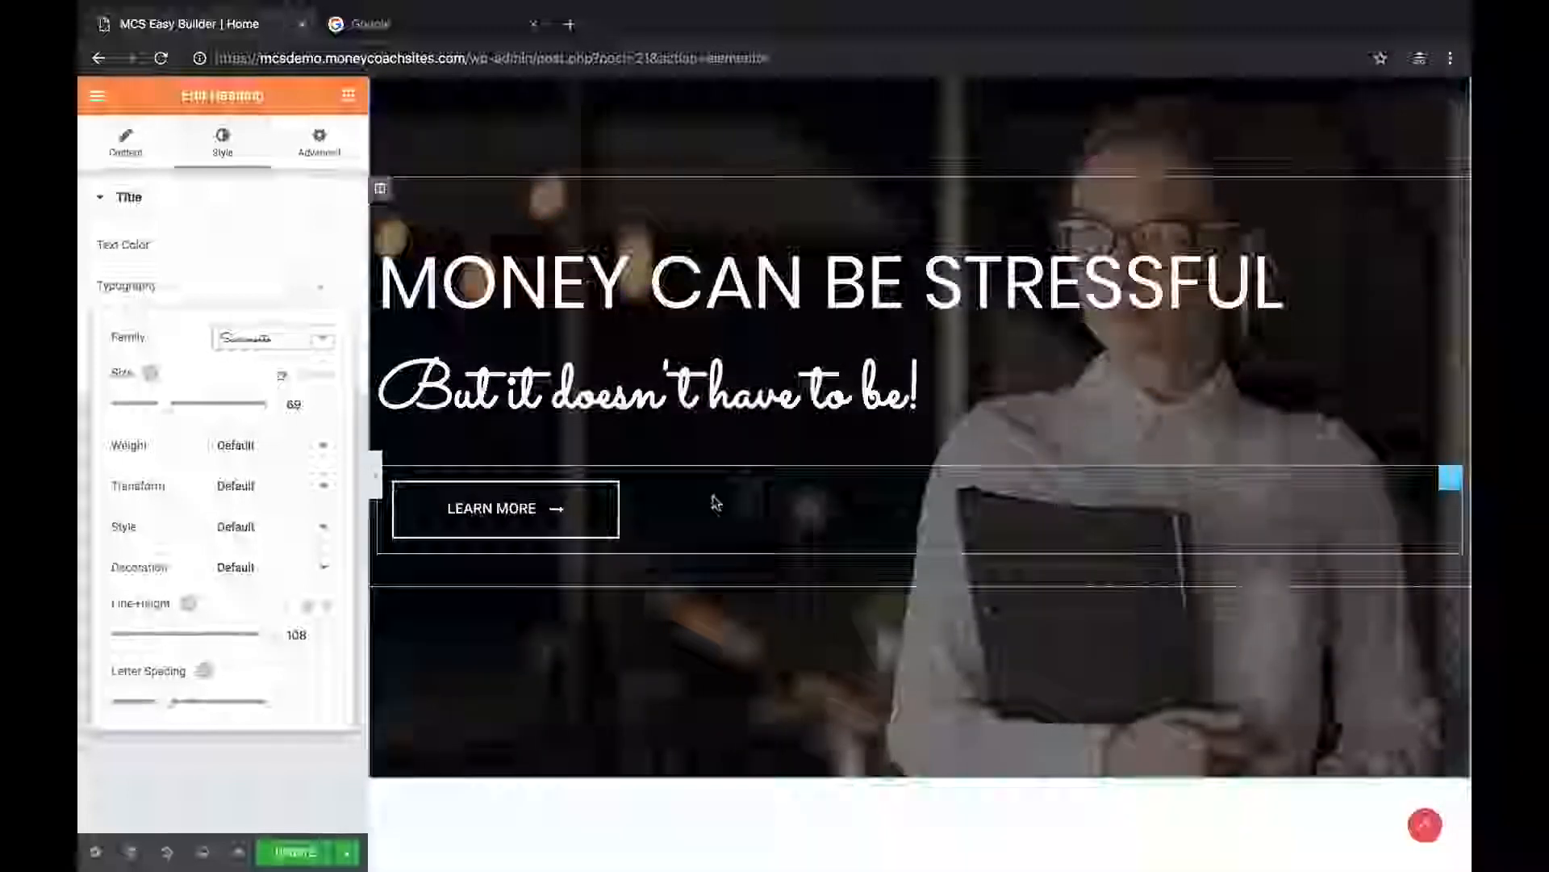
click(716, 503)
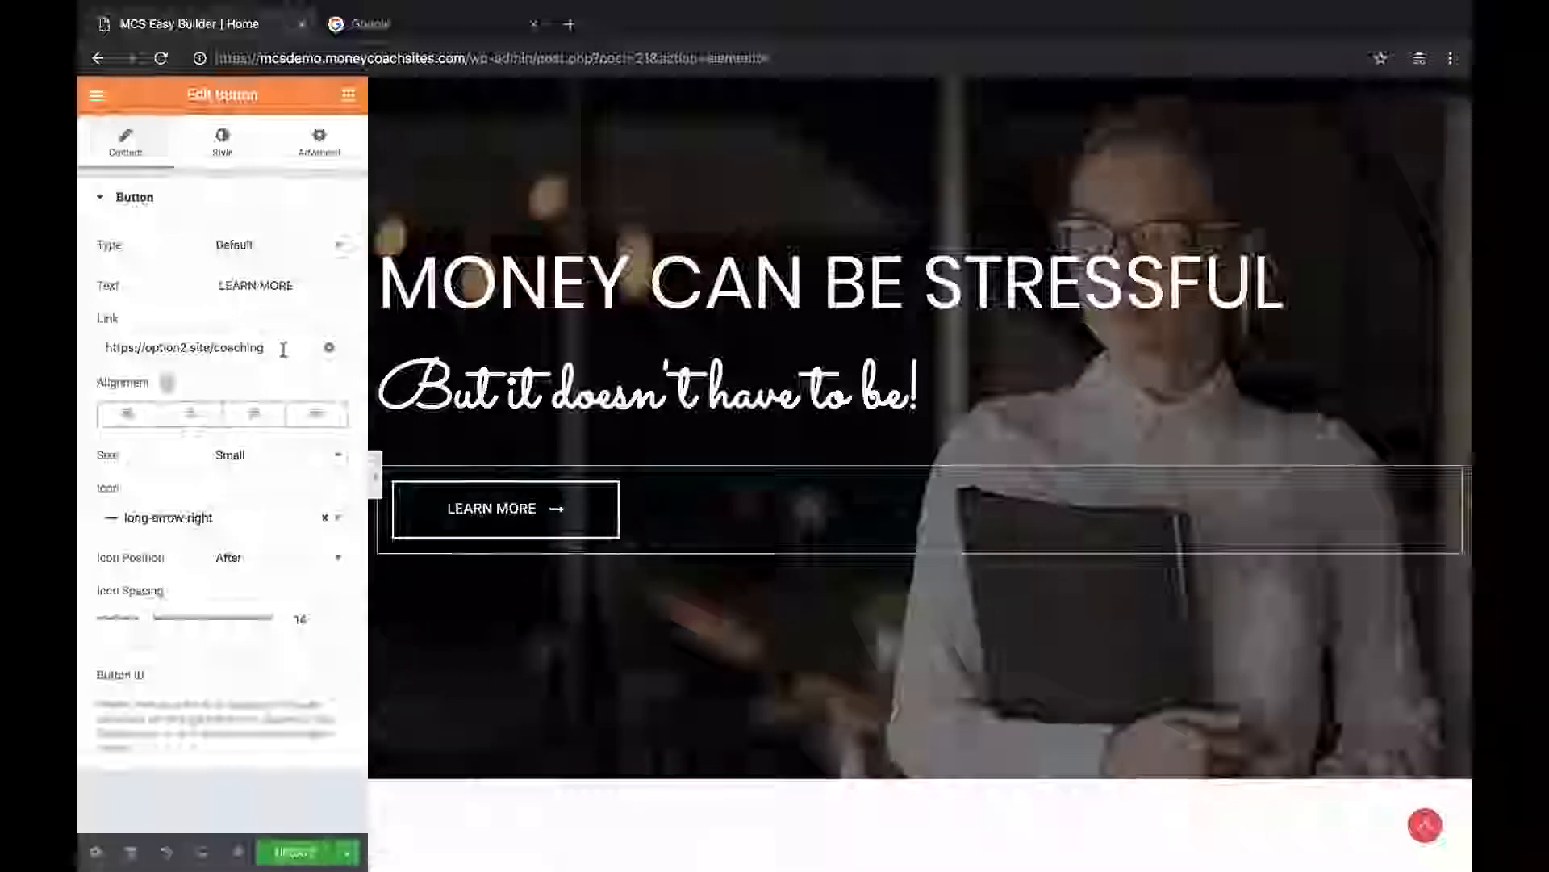
drag(283, 347, 78, 349)
Open the background style settings of the "MONEY CAN BE STRESSFUL" section to view its background image.
scroll(1132, 364, down, 7)
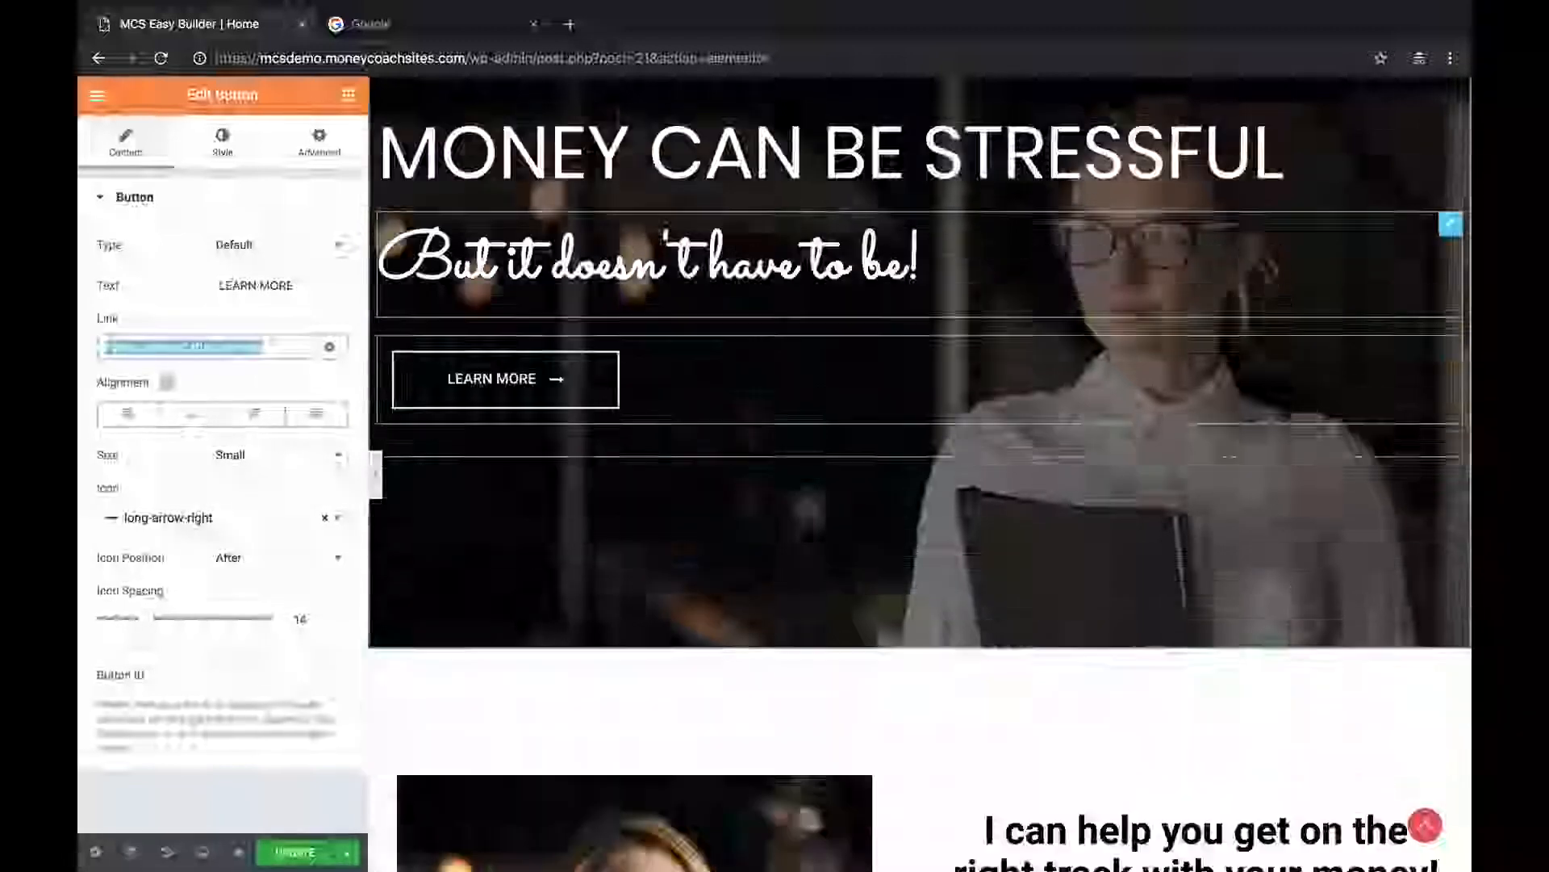
scroll(783, 398, down, 3)
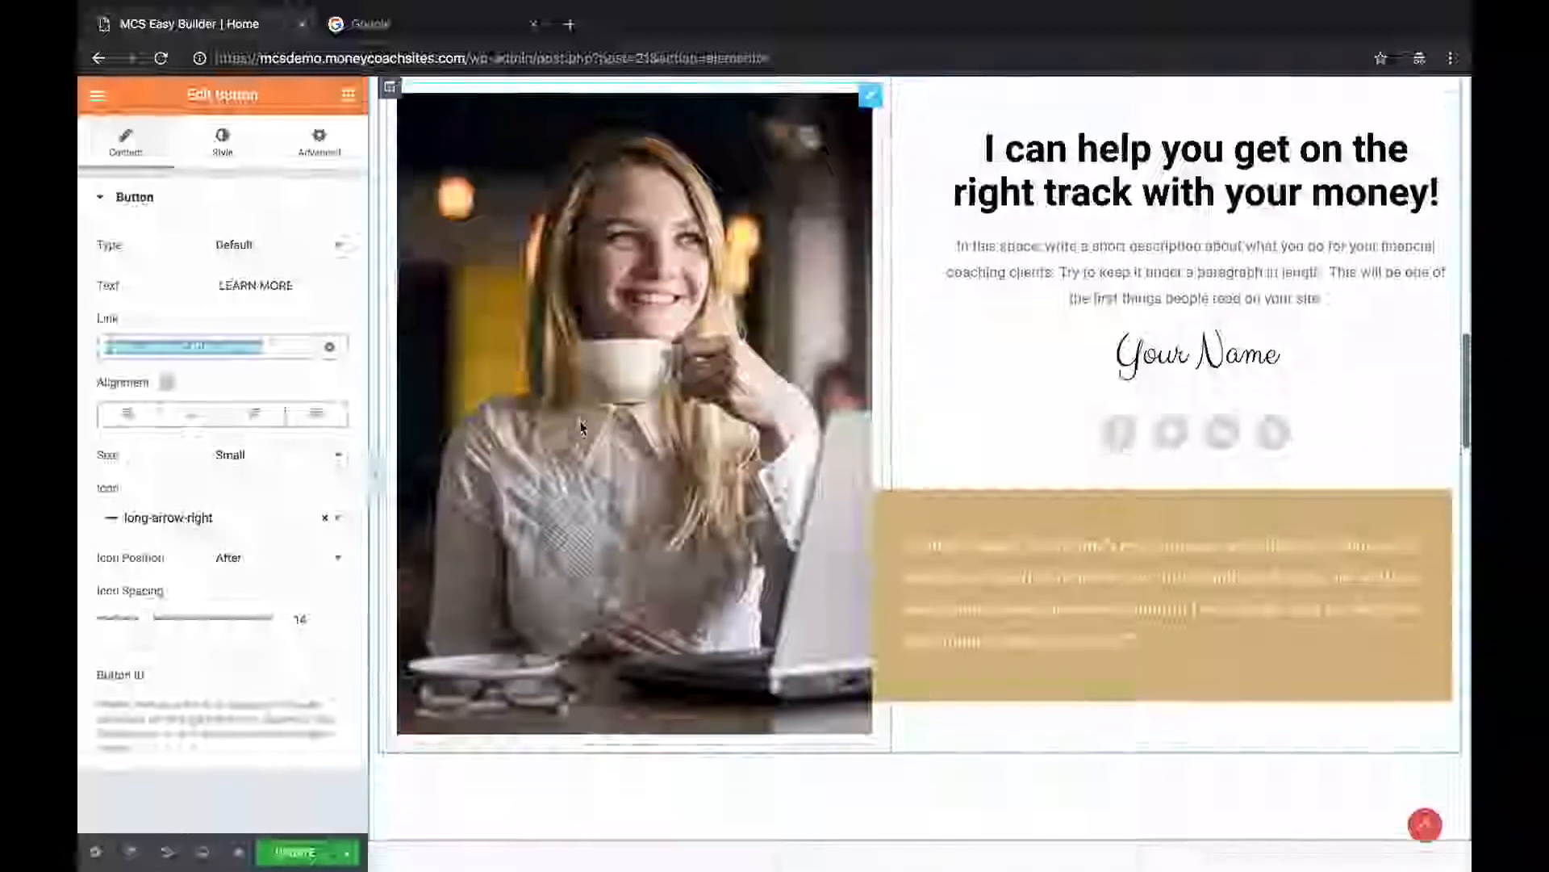
scroll(1010, 312, up, 3)
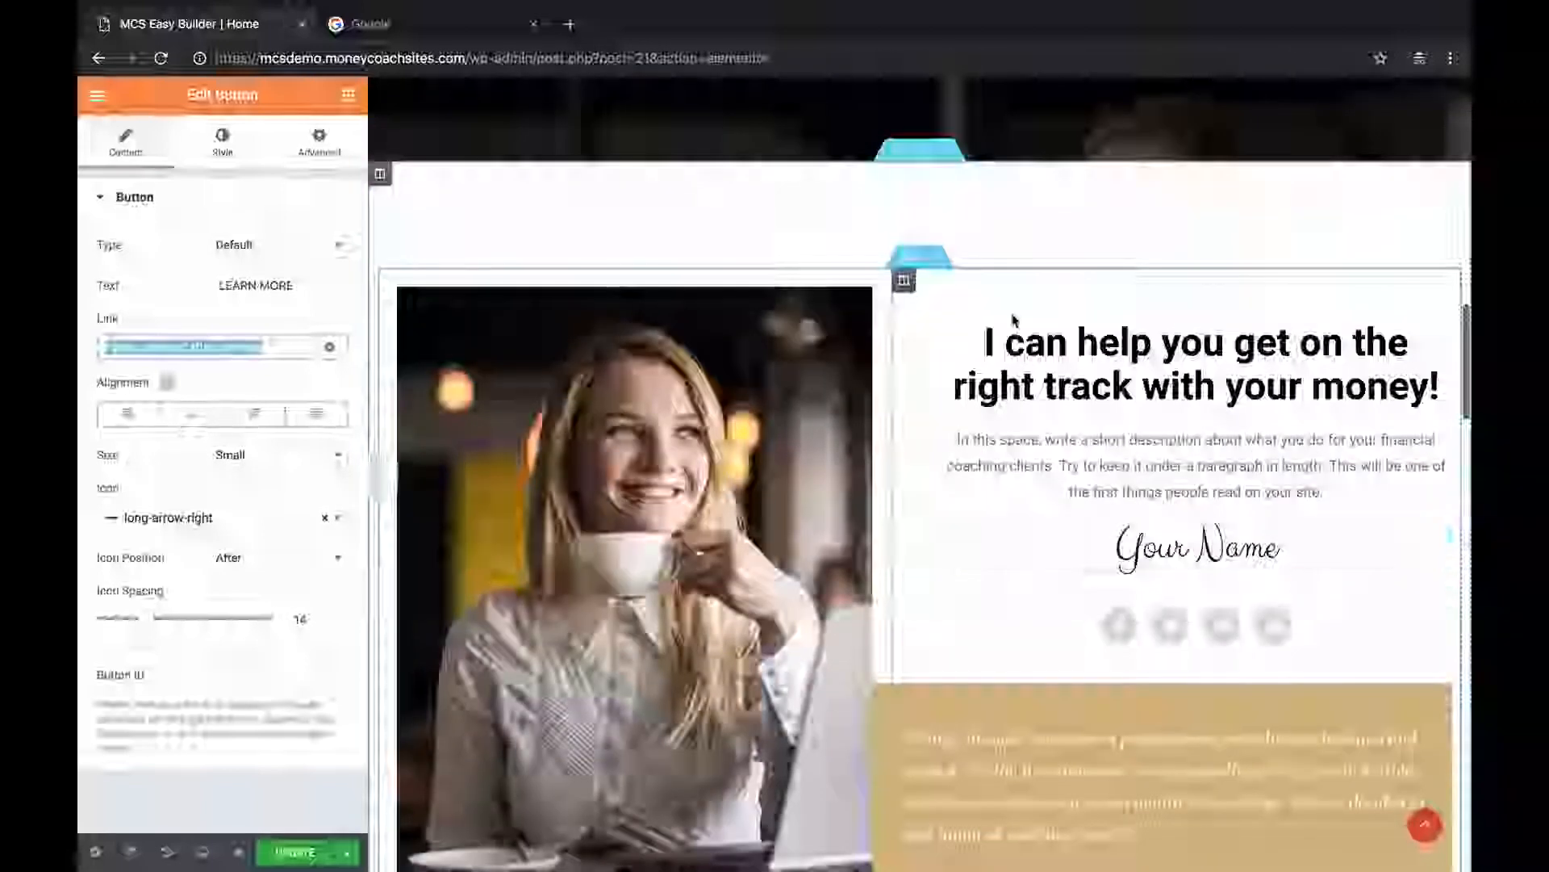
scroll(593, 294, up, 10)
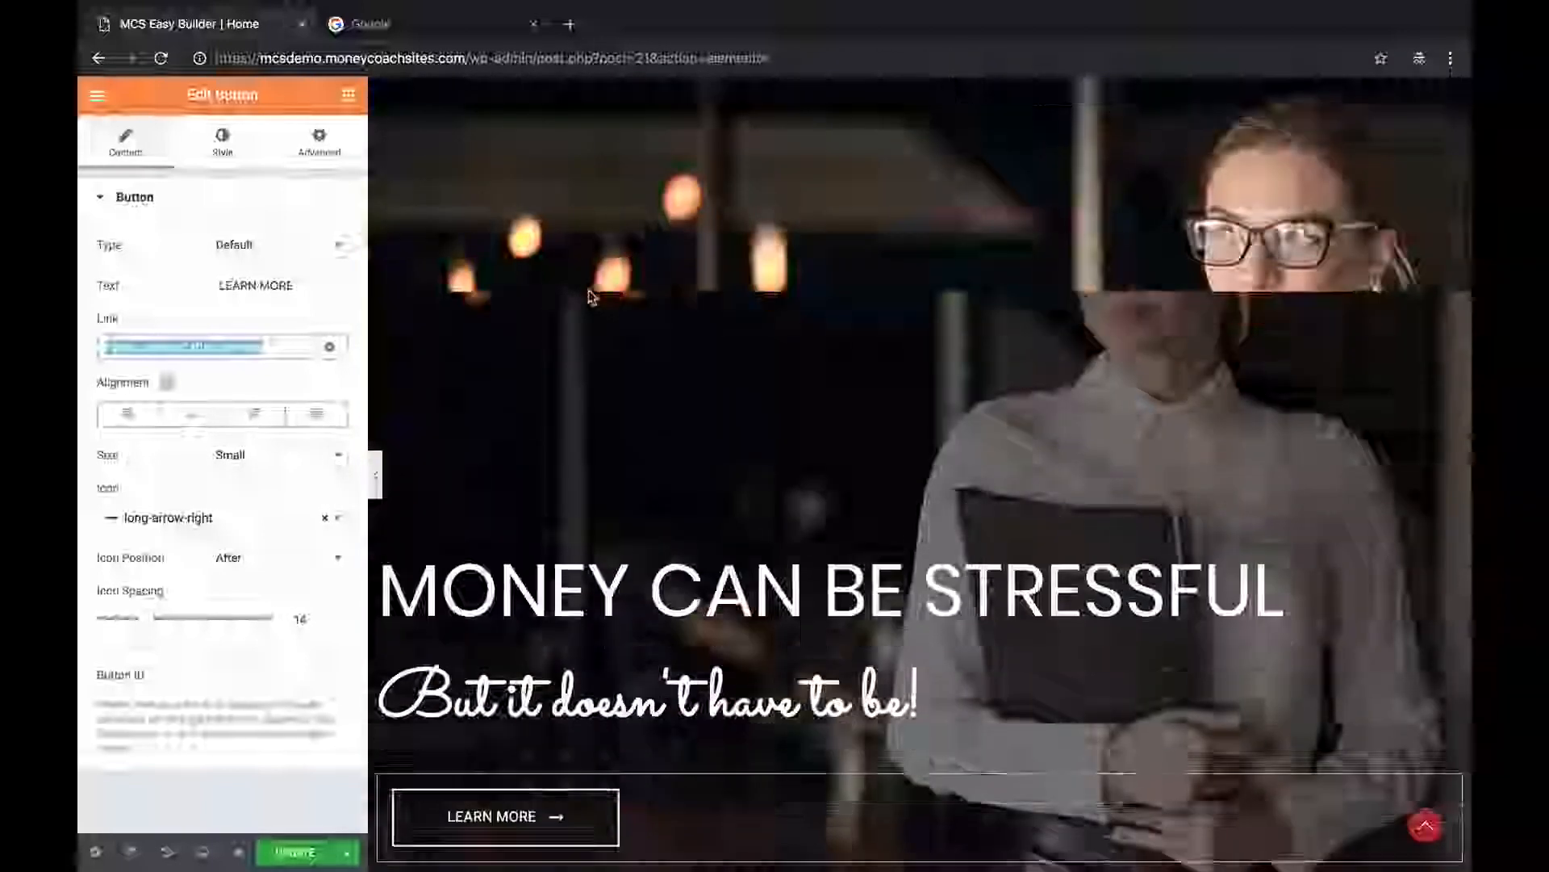
click(918, 213)
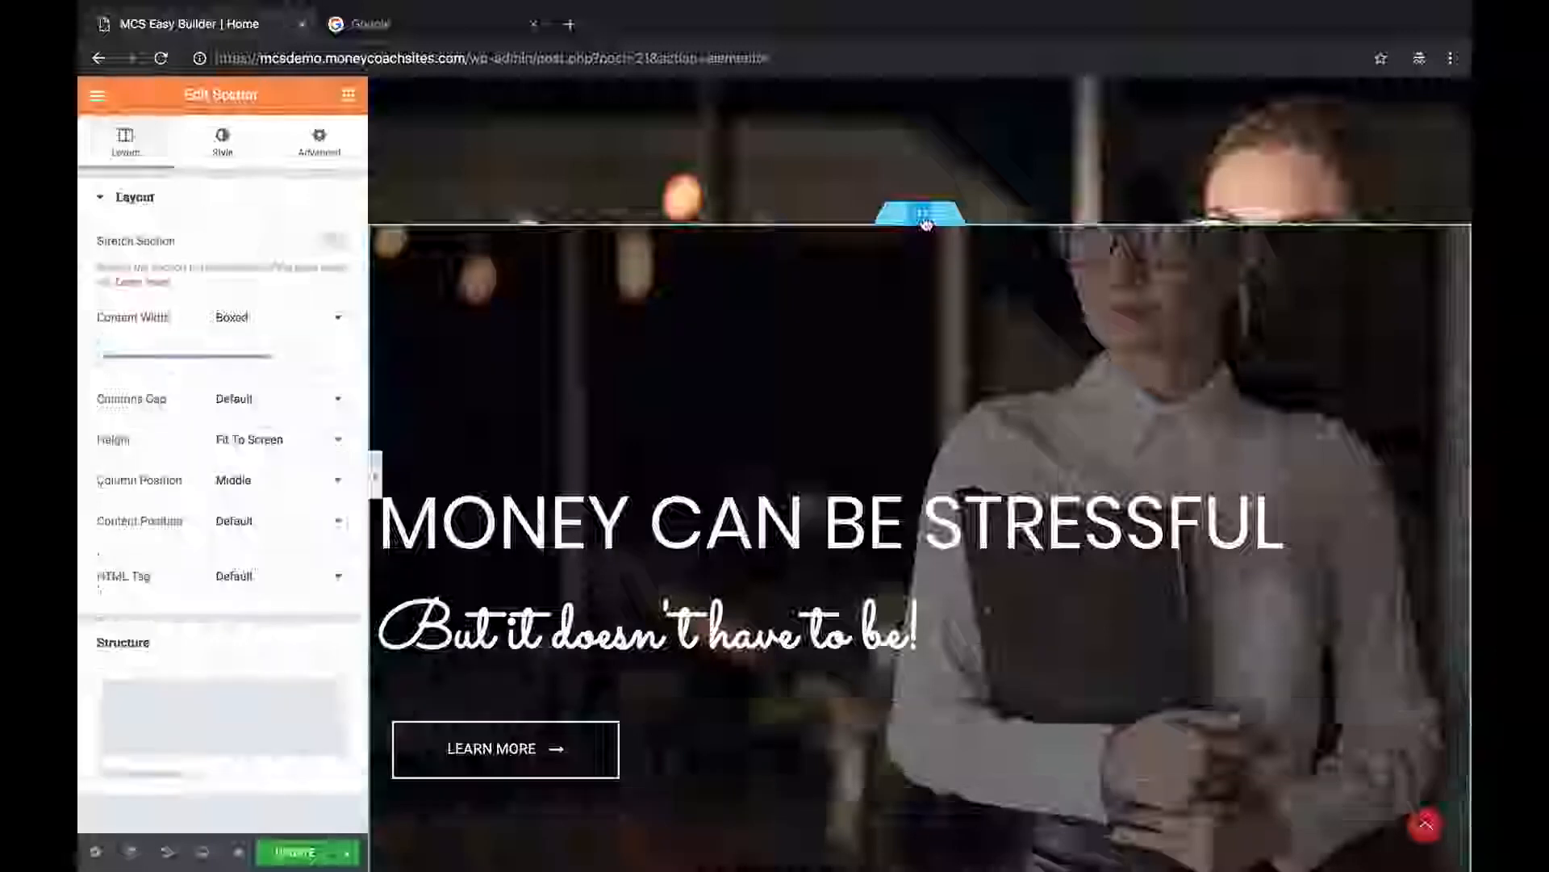
click(222, 141)
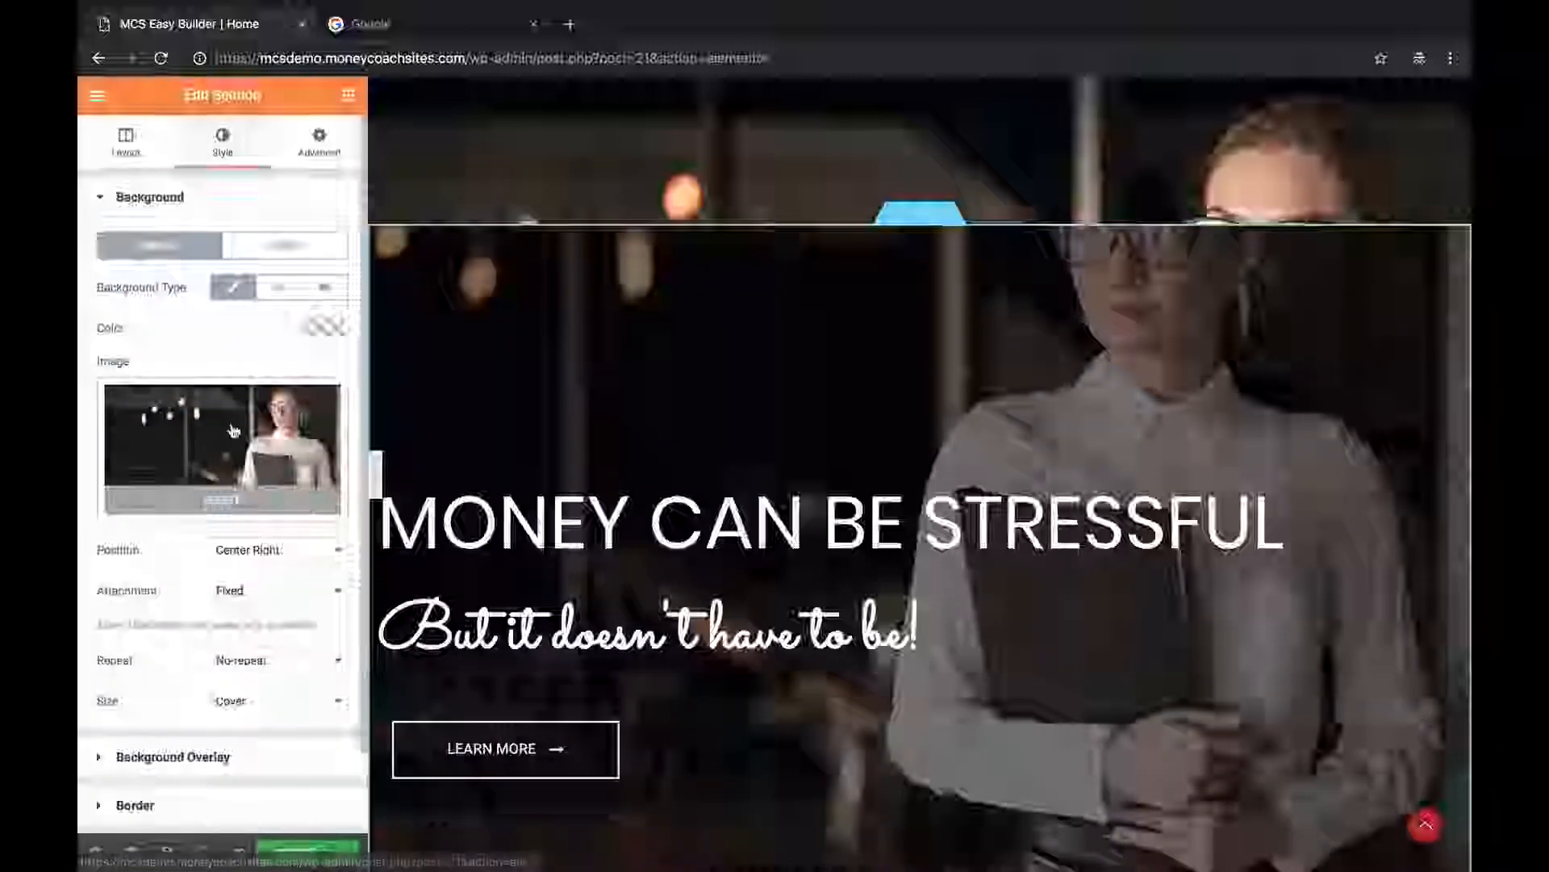
Inspect the settings of the woman-with-cup image and its column, and look through the media library without choosing a replacement image.
scroll(492, 383, down, 10)
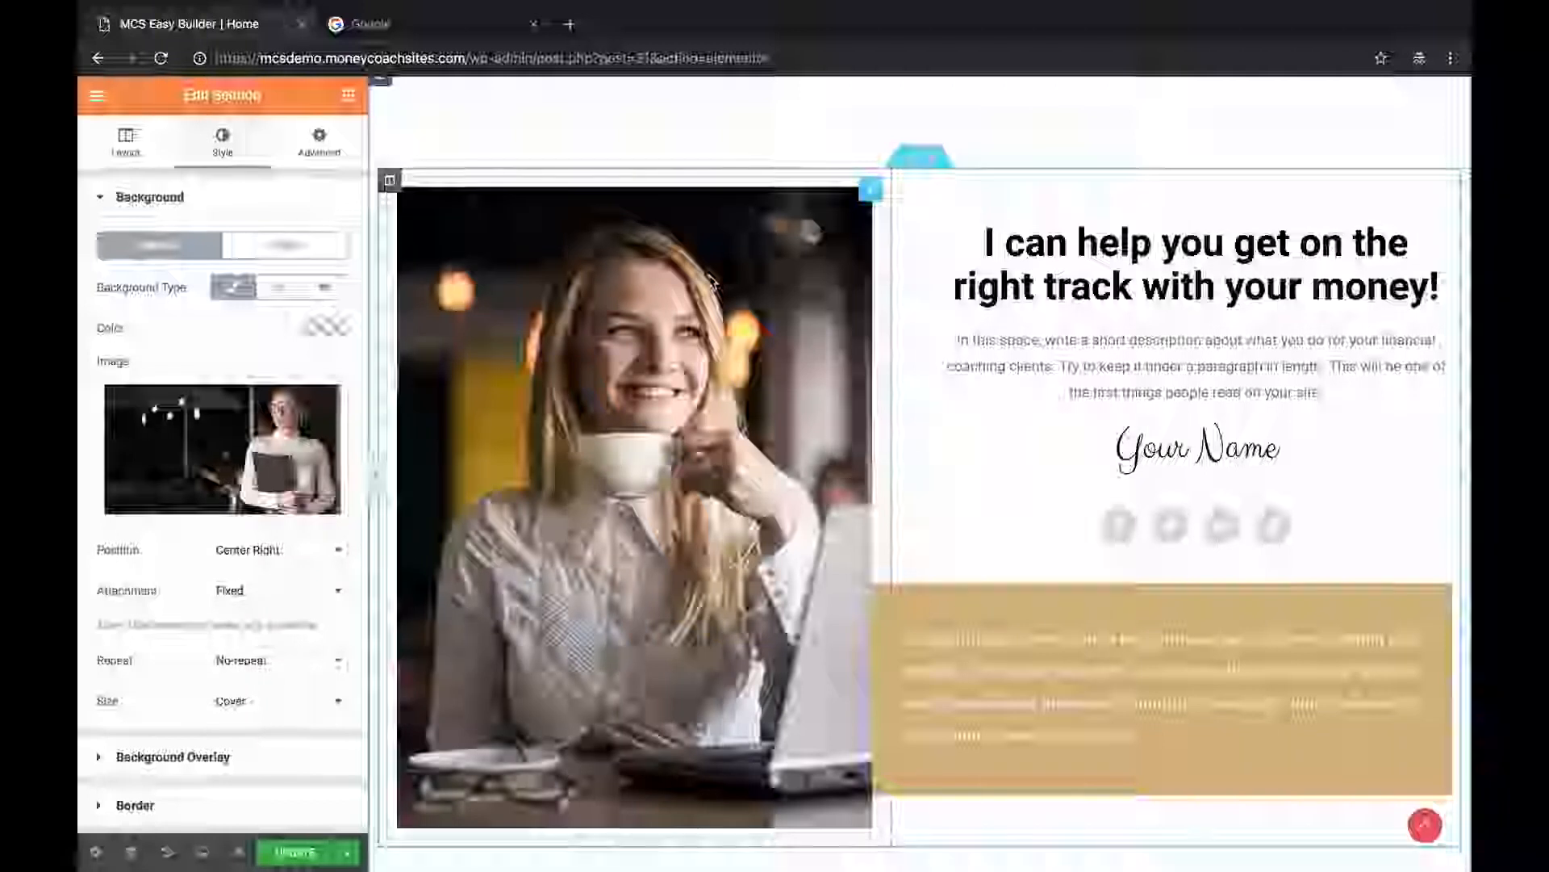
scroll(711, 280, down, 1)
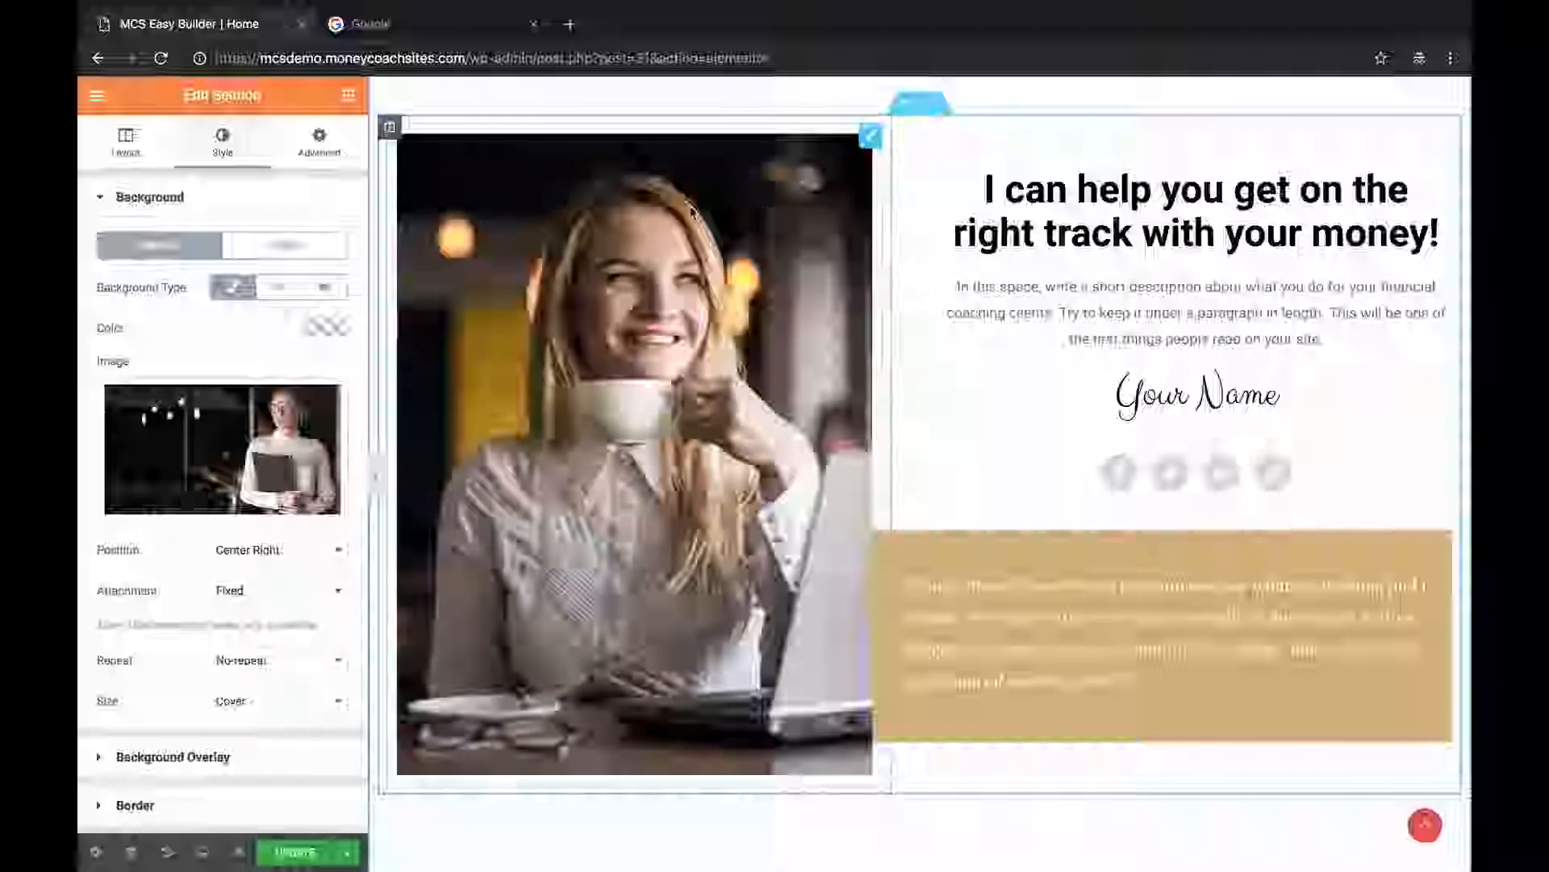
click(867, 143)
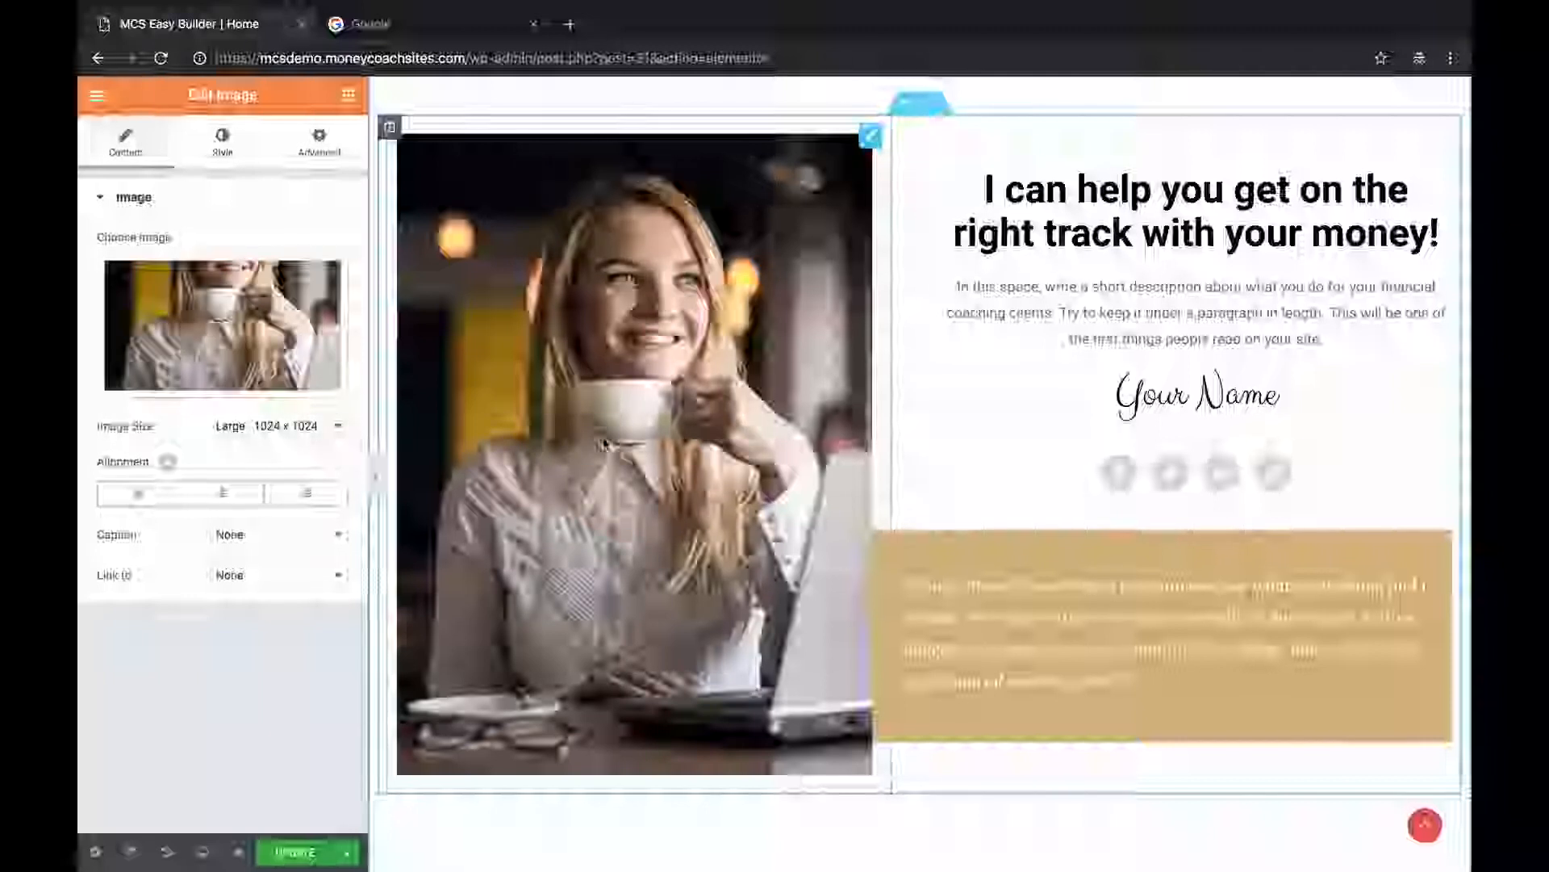
click(391, 129)
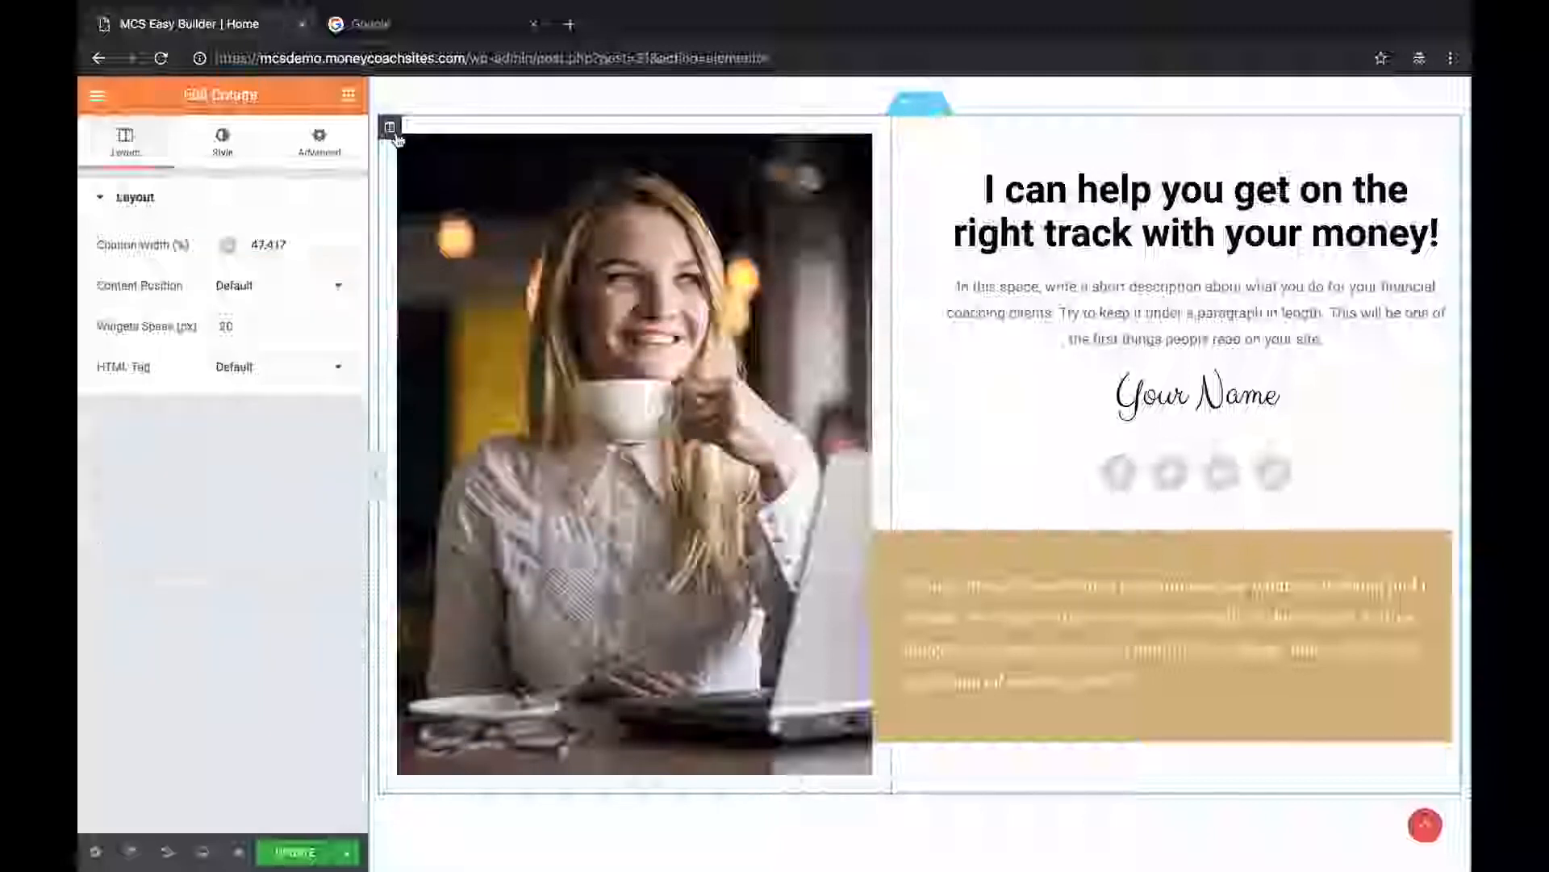
click(210, 137)
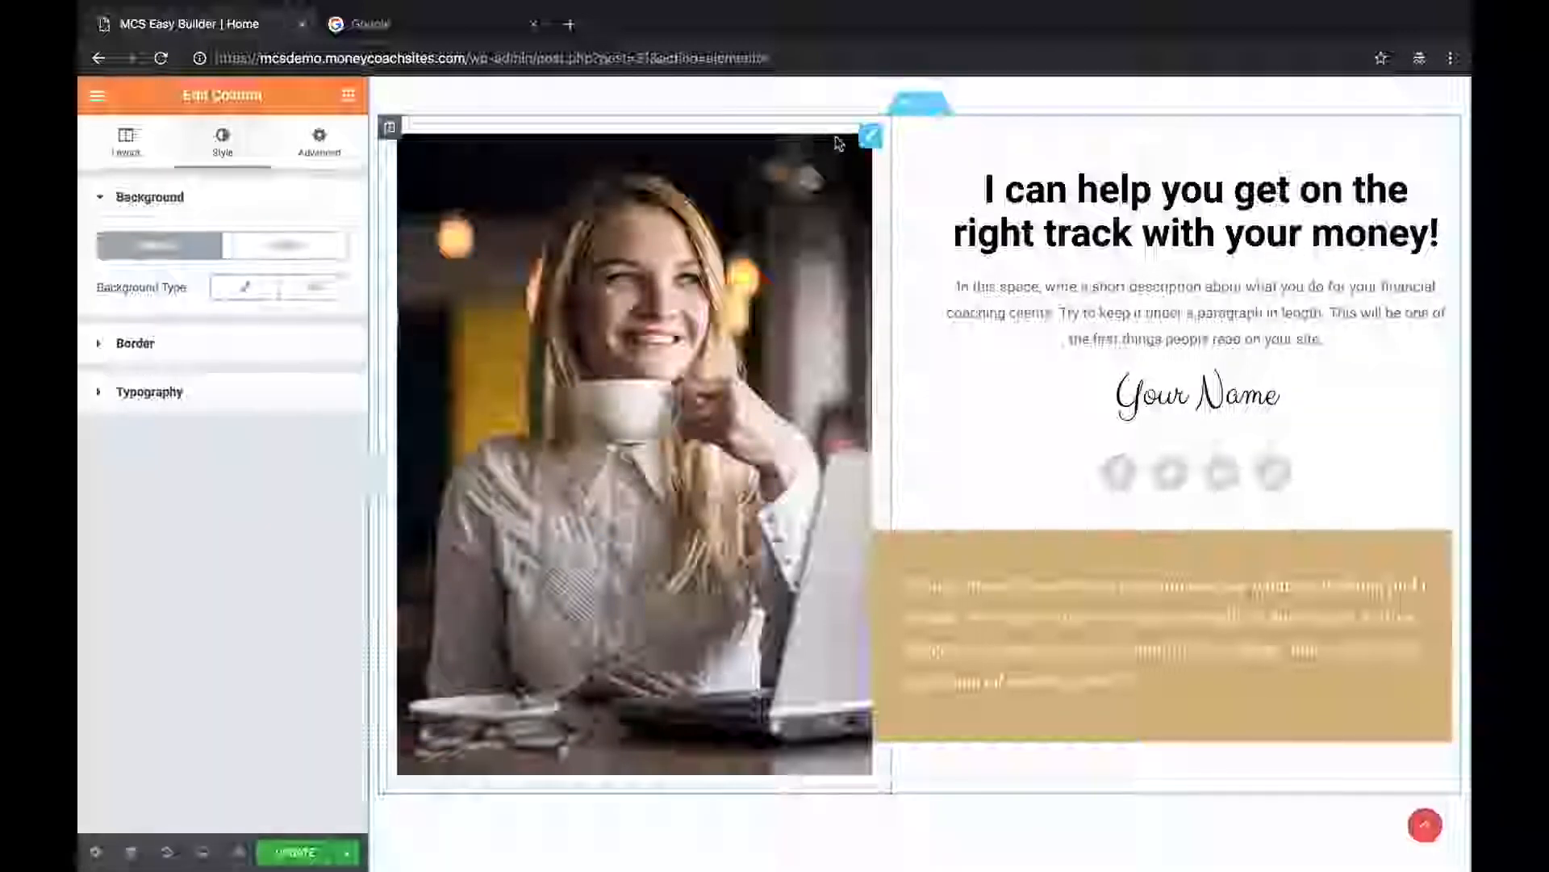
click(870, 138)
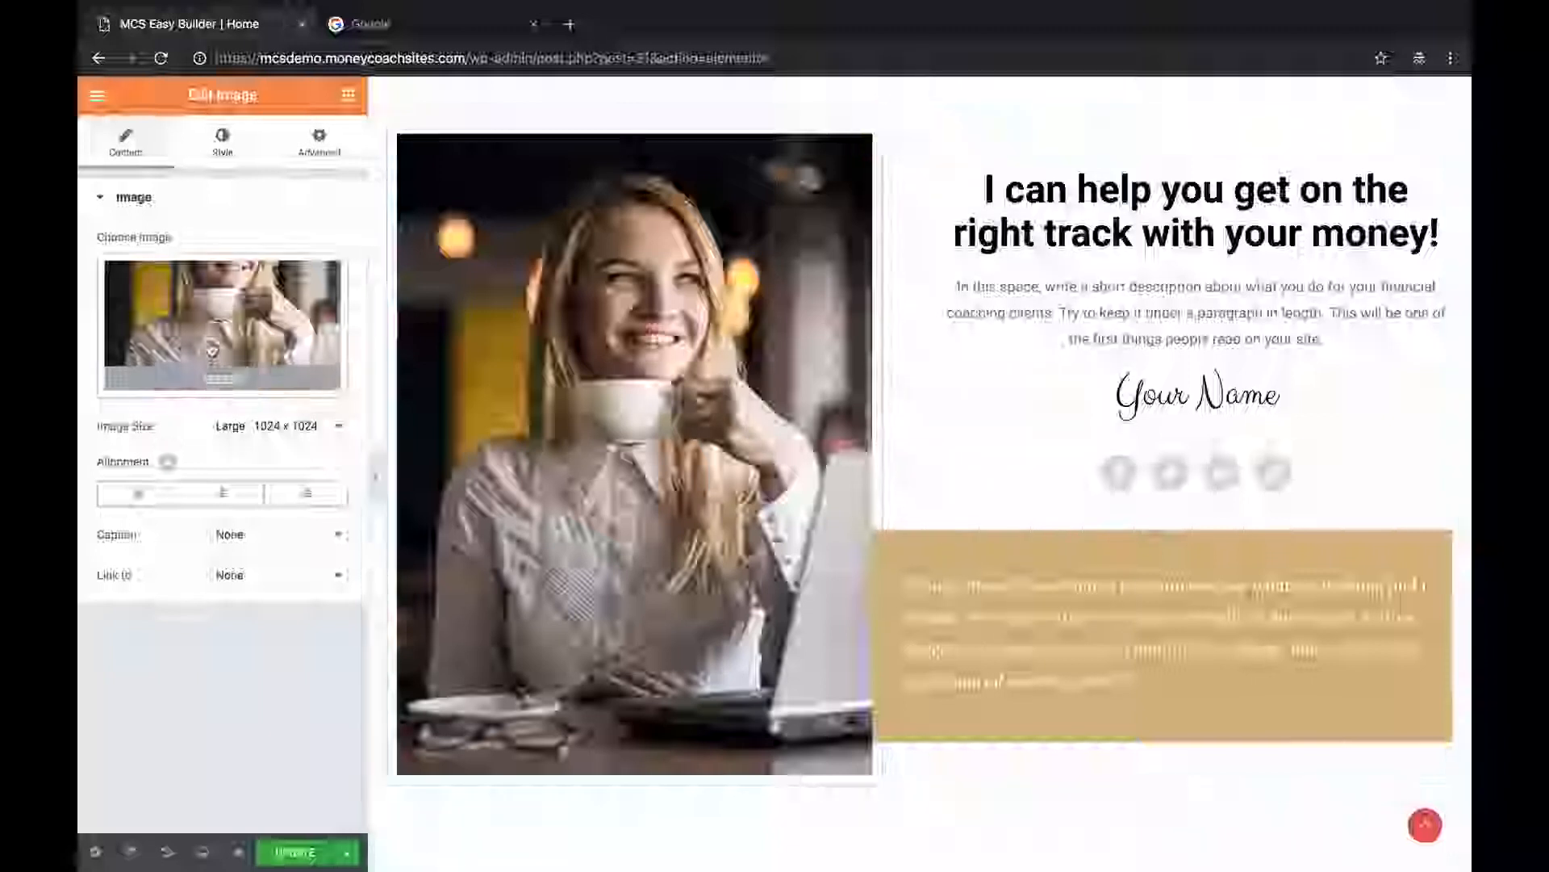
click(212, 350)
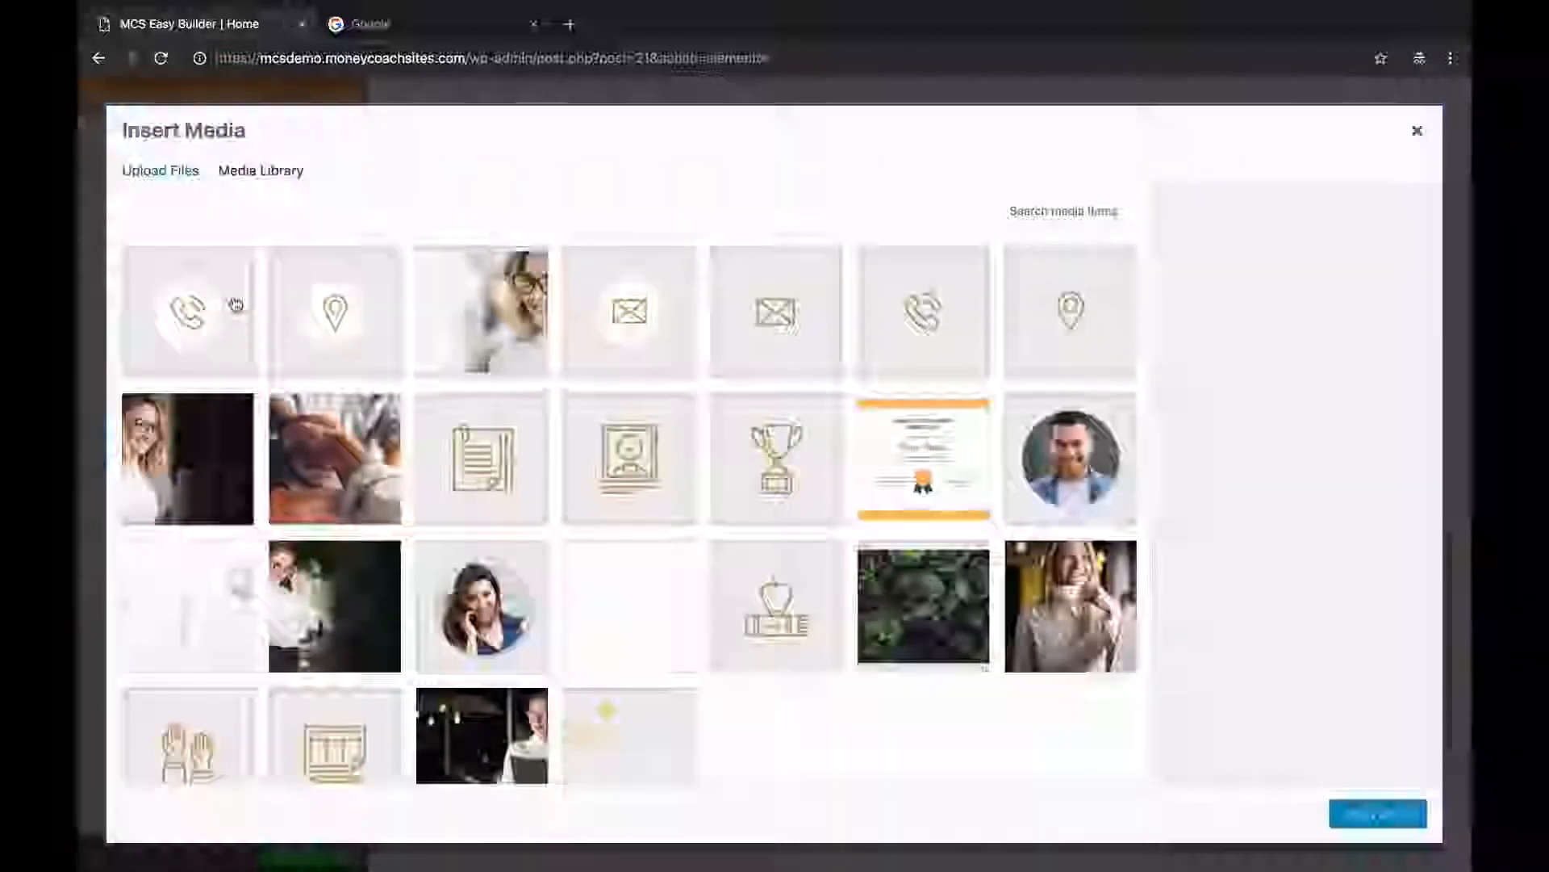
click(1420, 133)
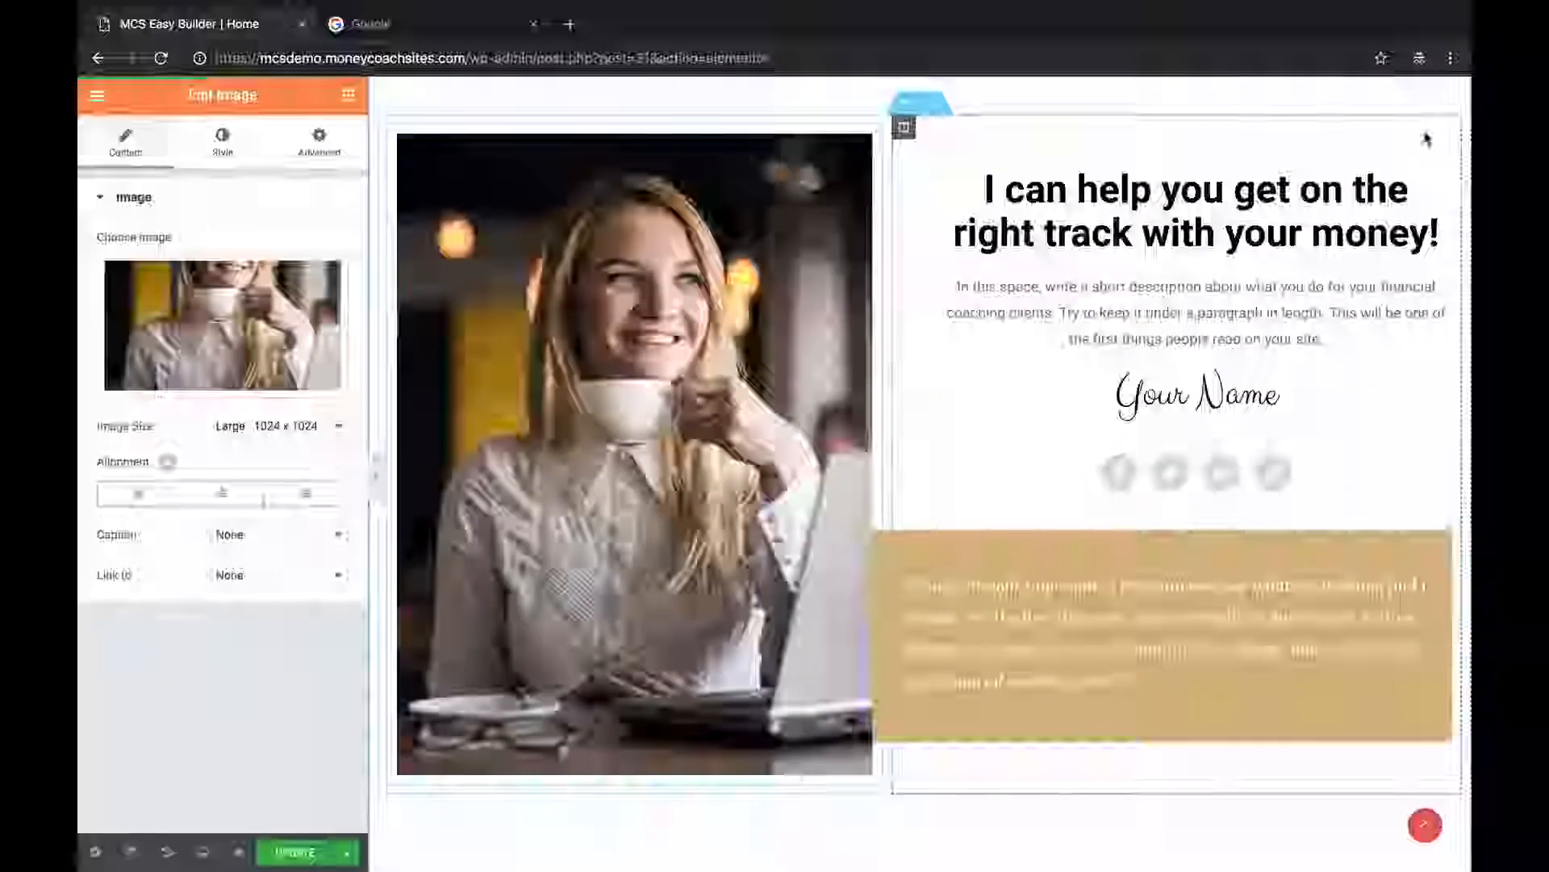
Replace the description under "I can help you get on the right track with your money!" with "Really easy".
click(1184, 181)
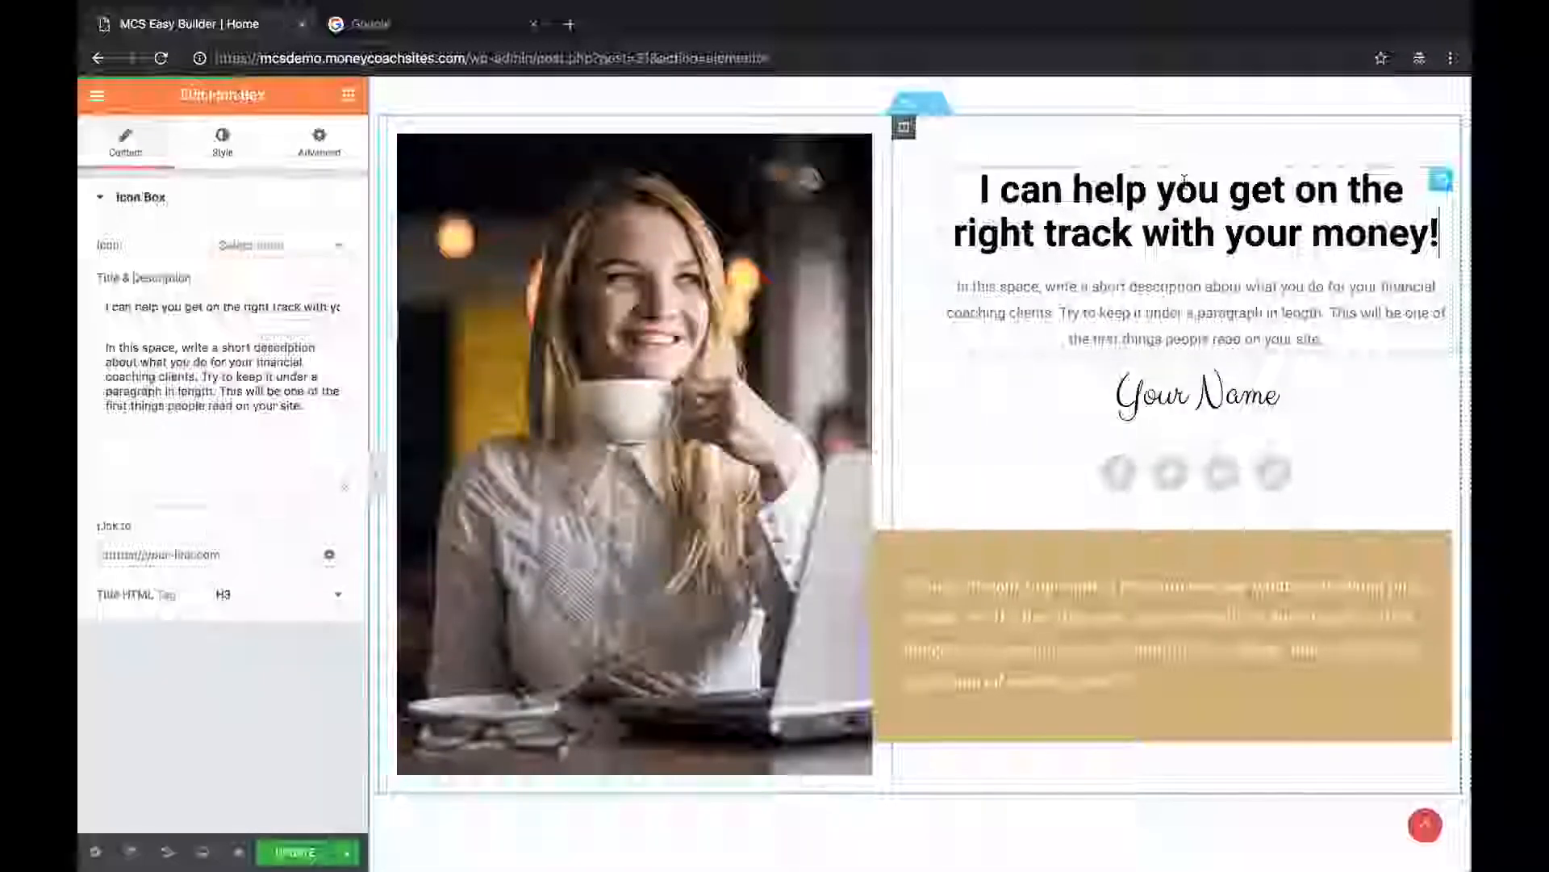
click(1166, 306)
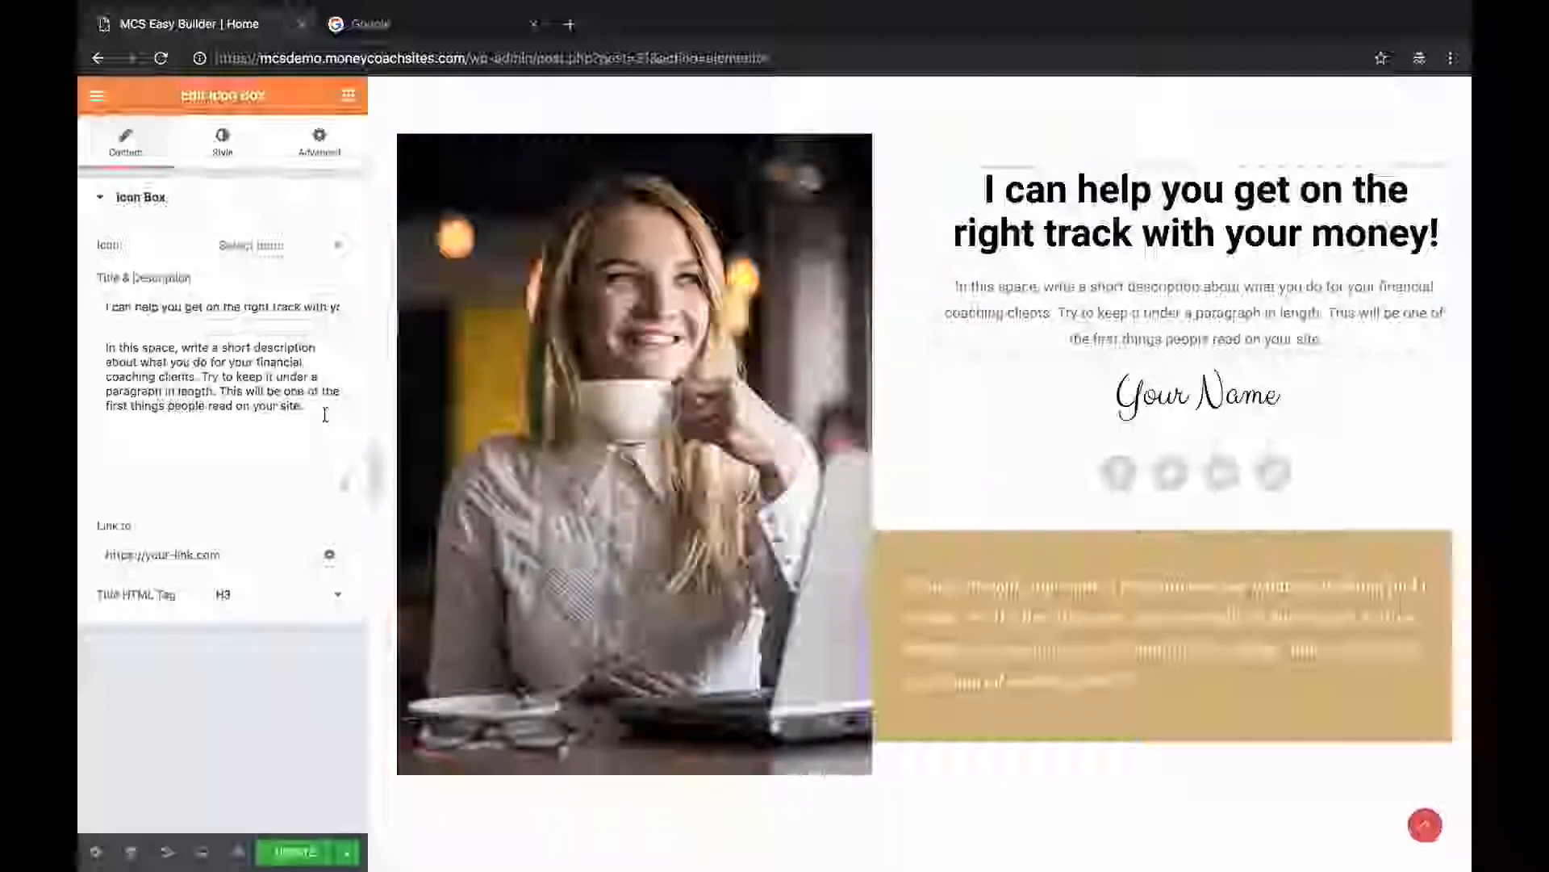
drag(316, 419, 94, 357)
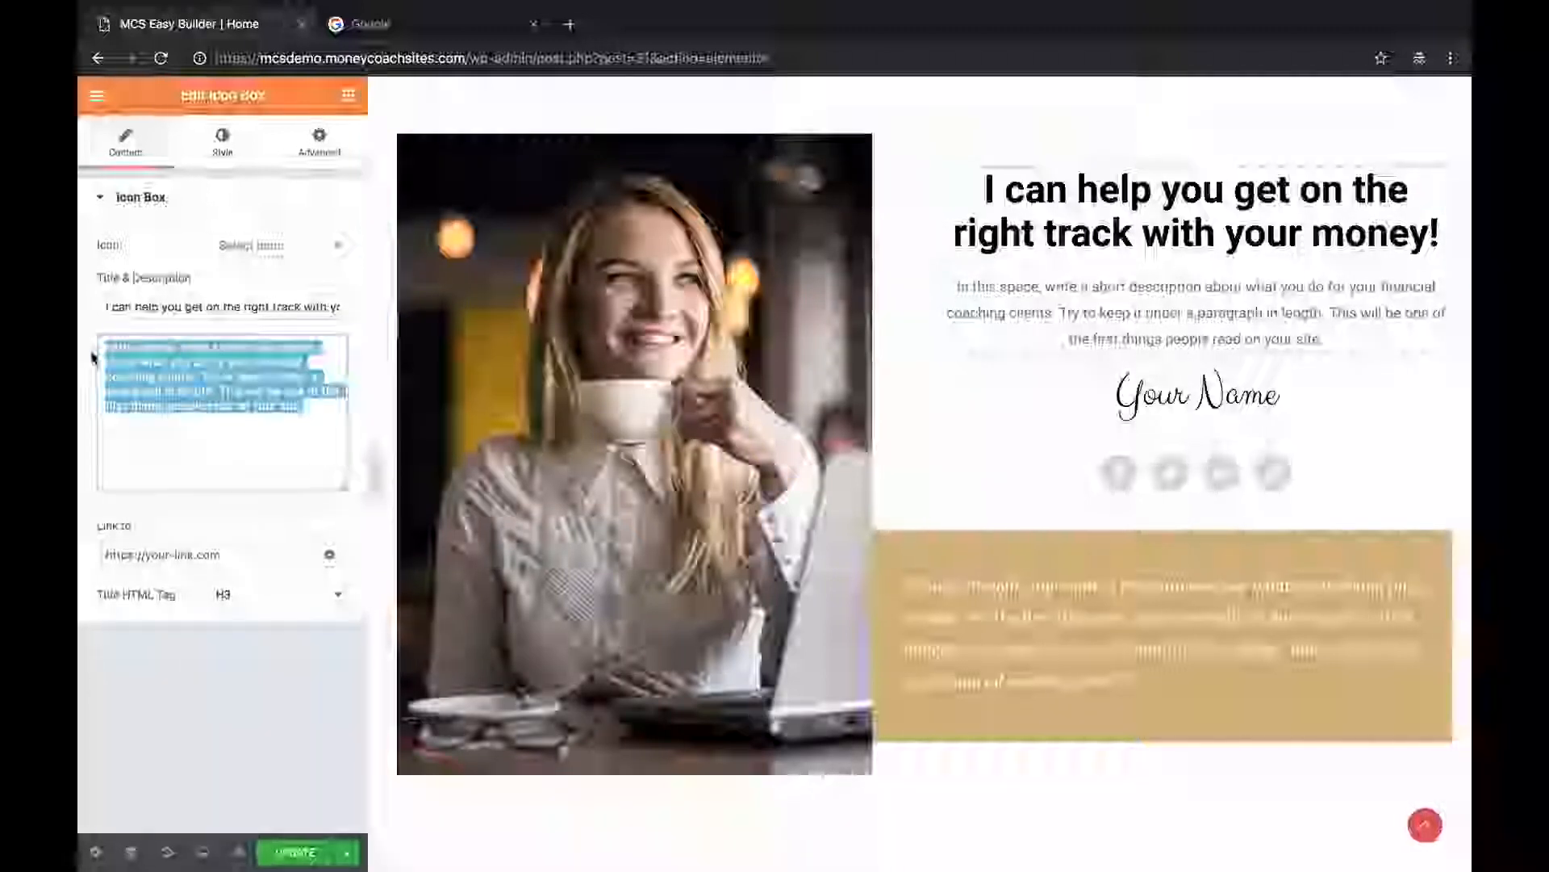
text(Really easy)
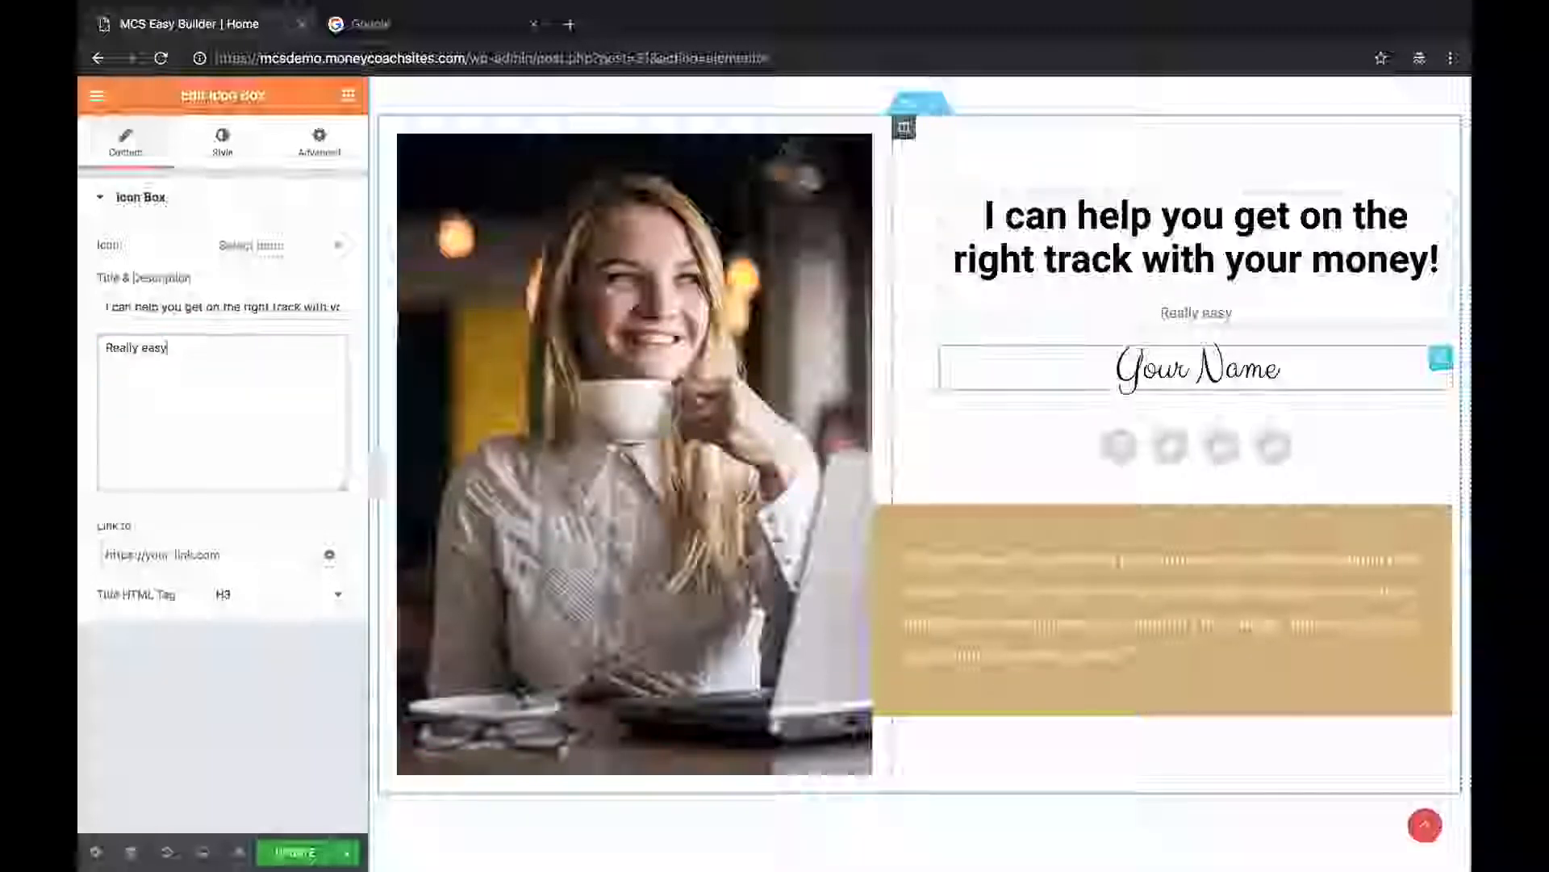
View the "Your Name" heading and social icons settings, and expand the Facebook item to show its icon and link.
click(1277, 370)
click(1196, 446)
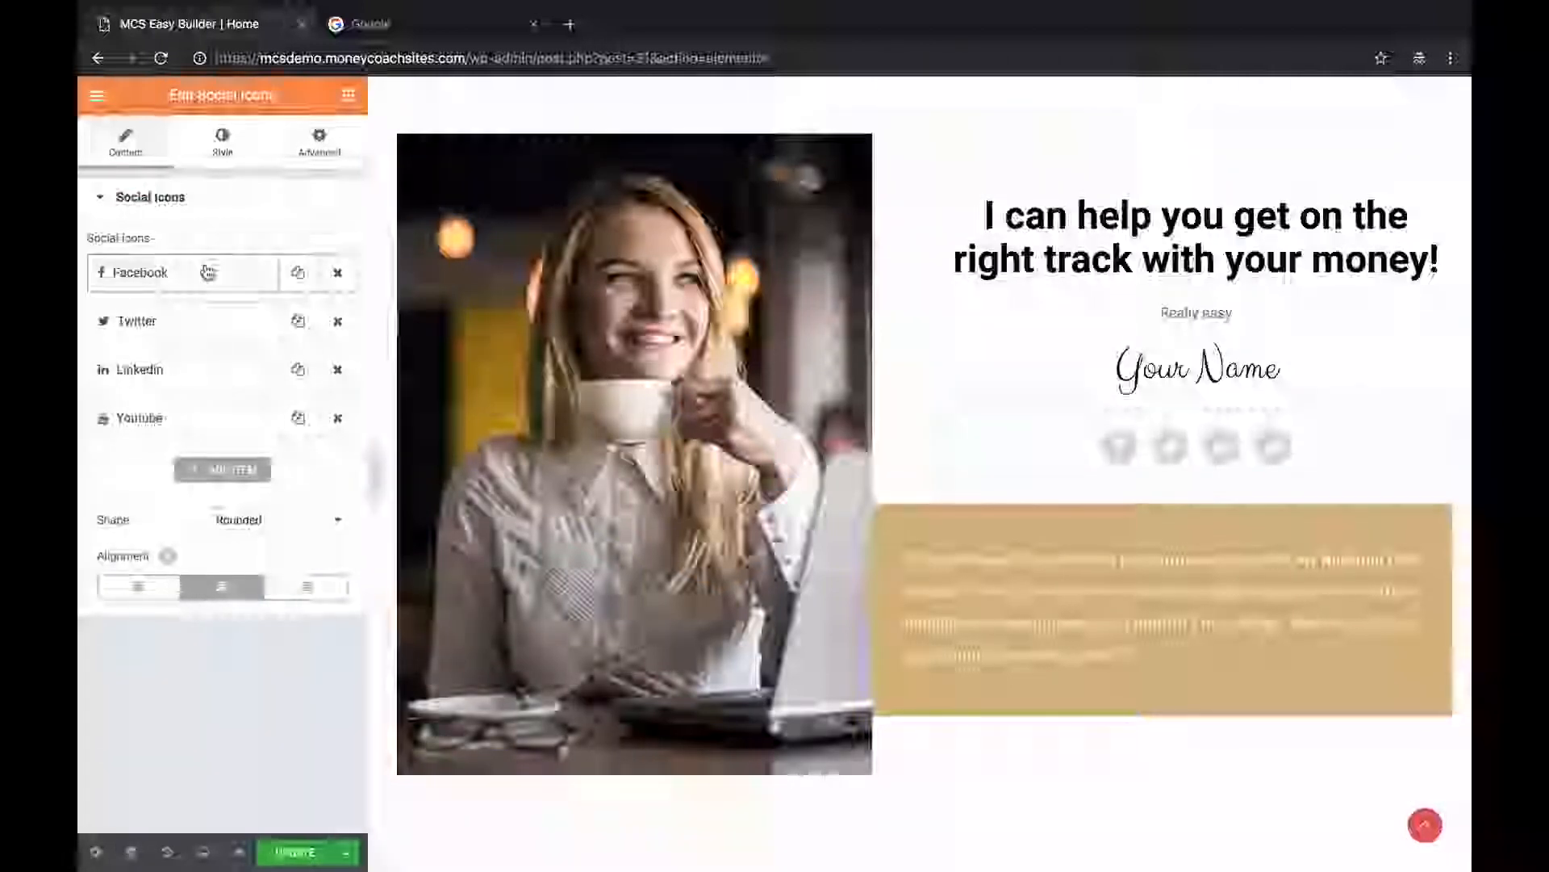
click(209, 272)
Replace the testimonial text in the gold box from "Going through" to "I'm" with the placeholder "slkfjl;askdjlsa".
scroll(1025, 351, down, 2)
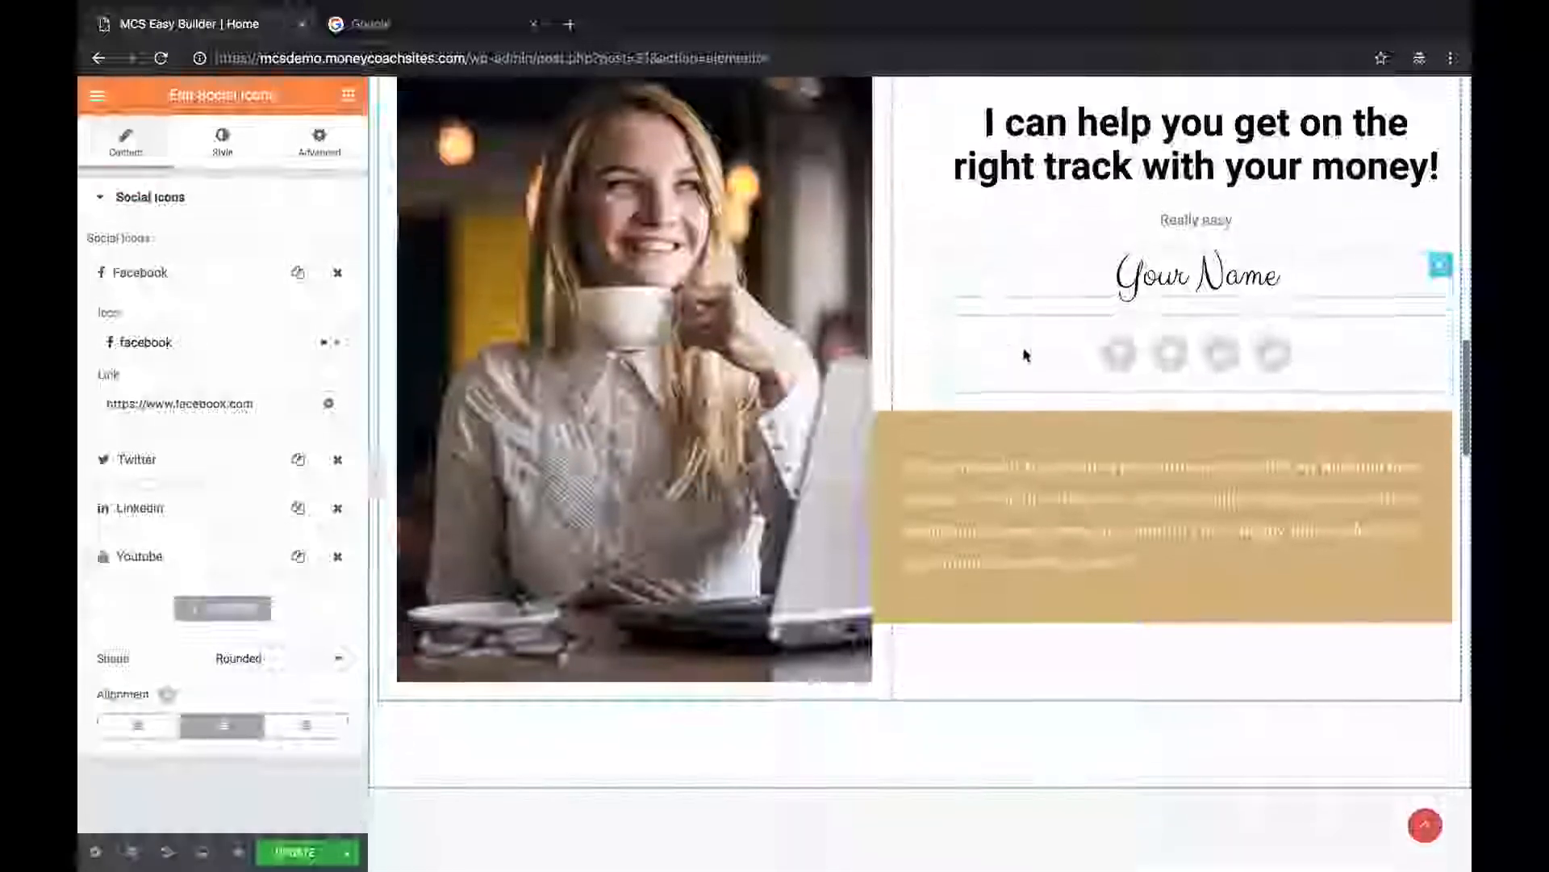
click(1060, 481)
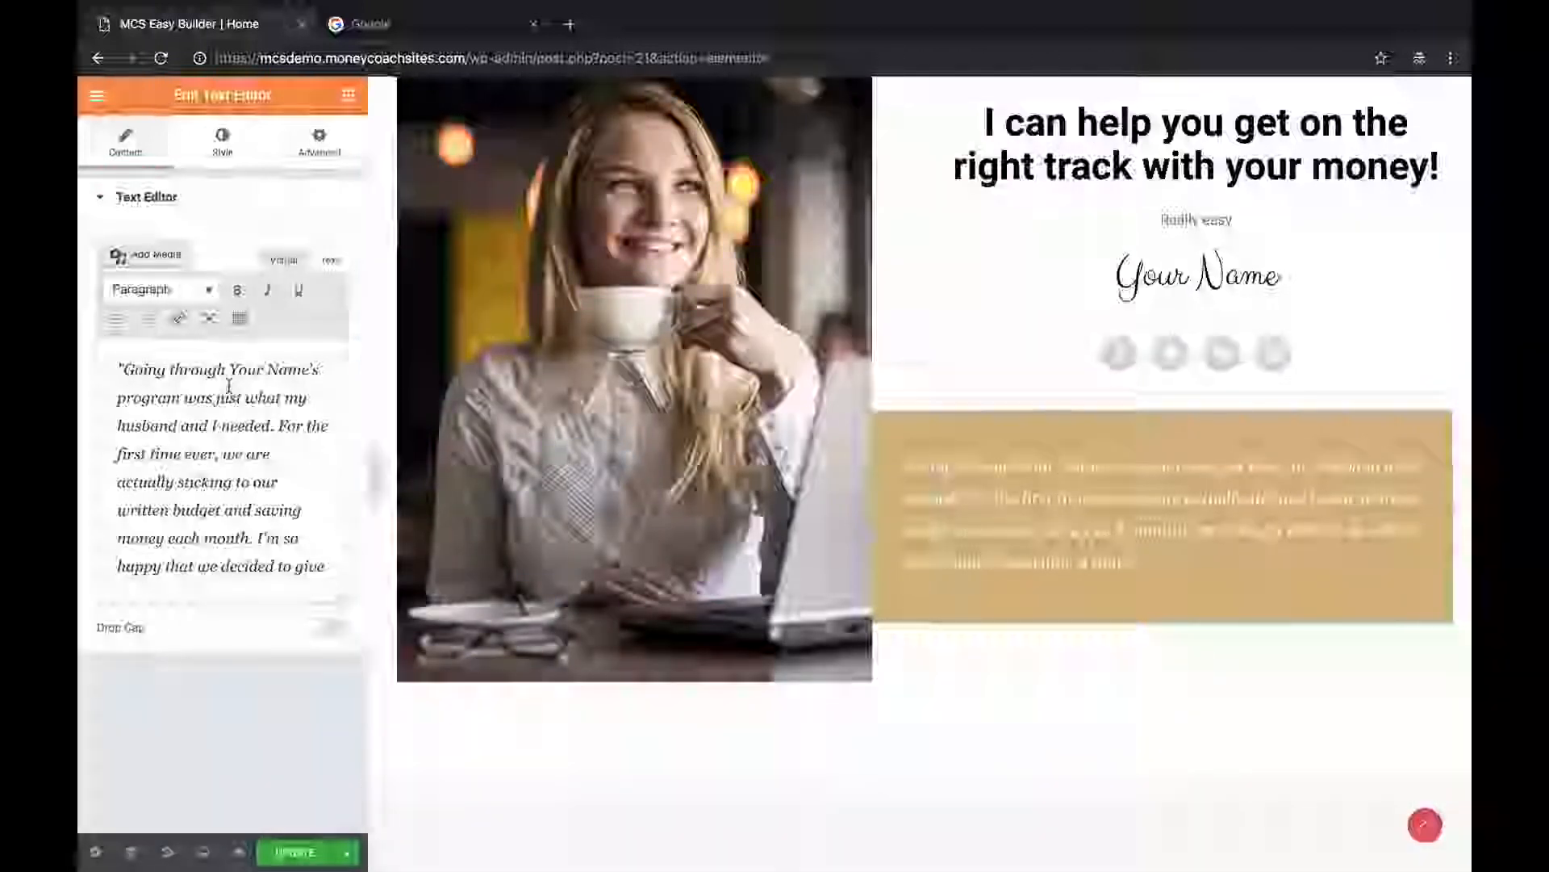
drag(122, 370, 280, 538)
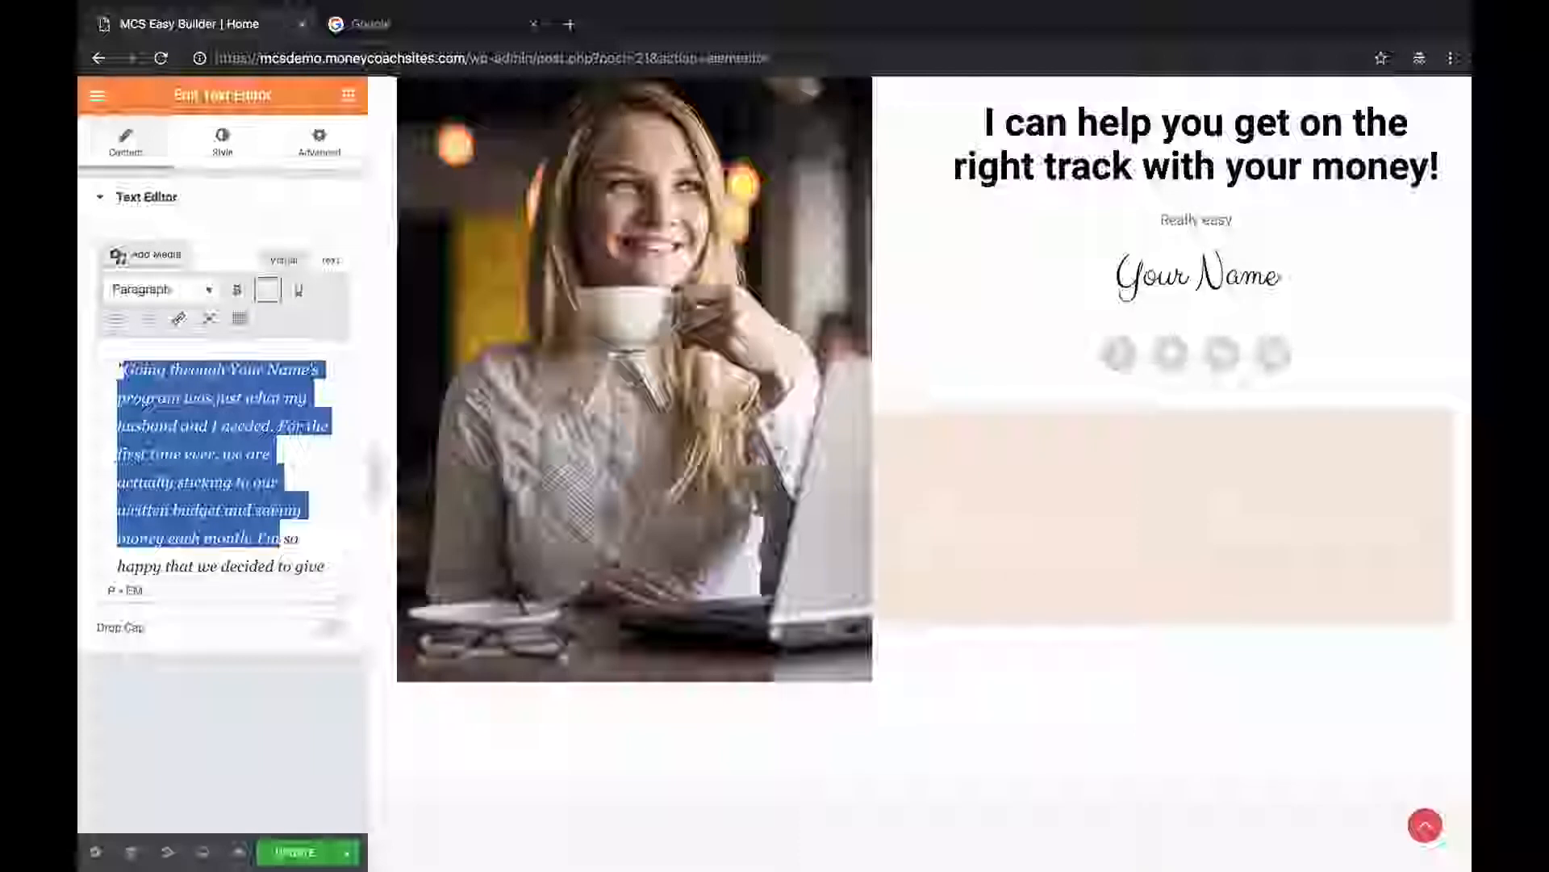
text(slkfjl;askdjlsa so happy that)
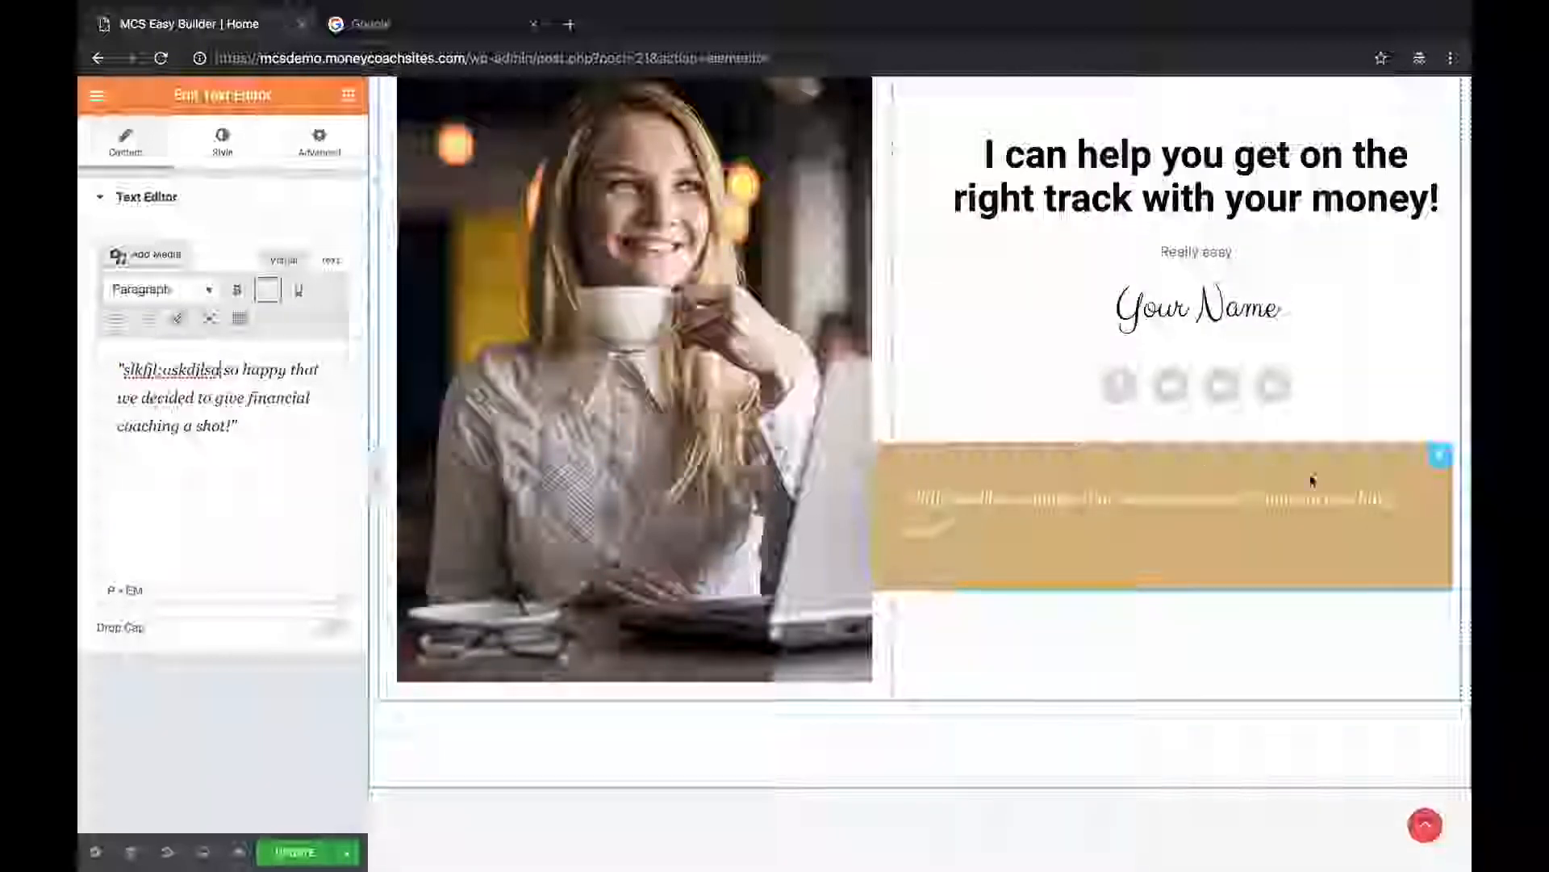
Inspect the style and advanced settings of the testimonial text box and the style settings of the photo's column.
scroll(806, 452, up, 2)
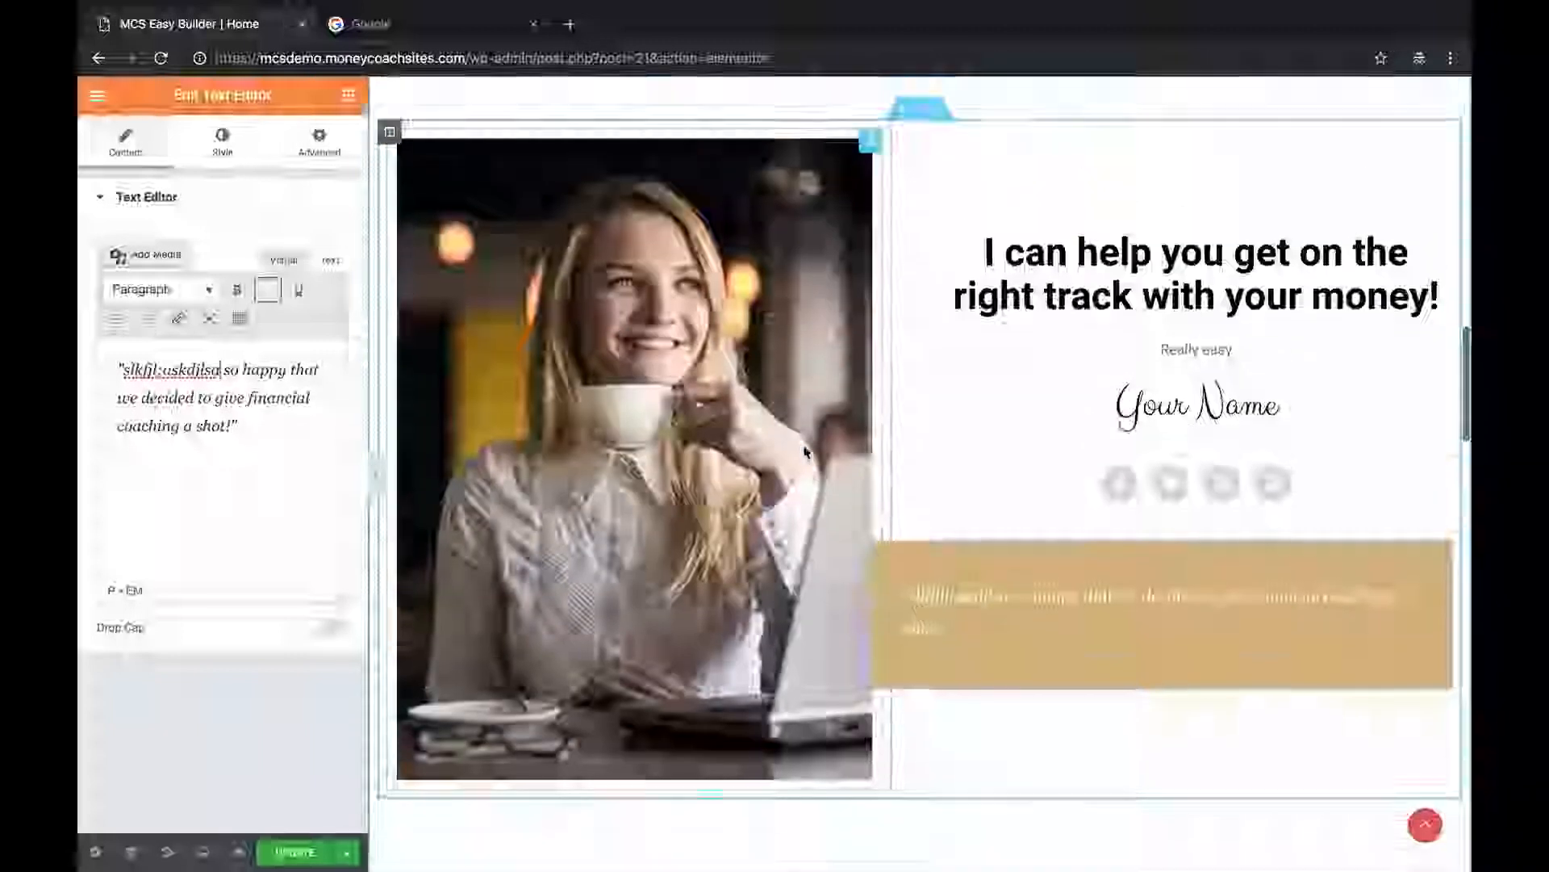
click(232, 152)
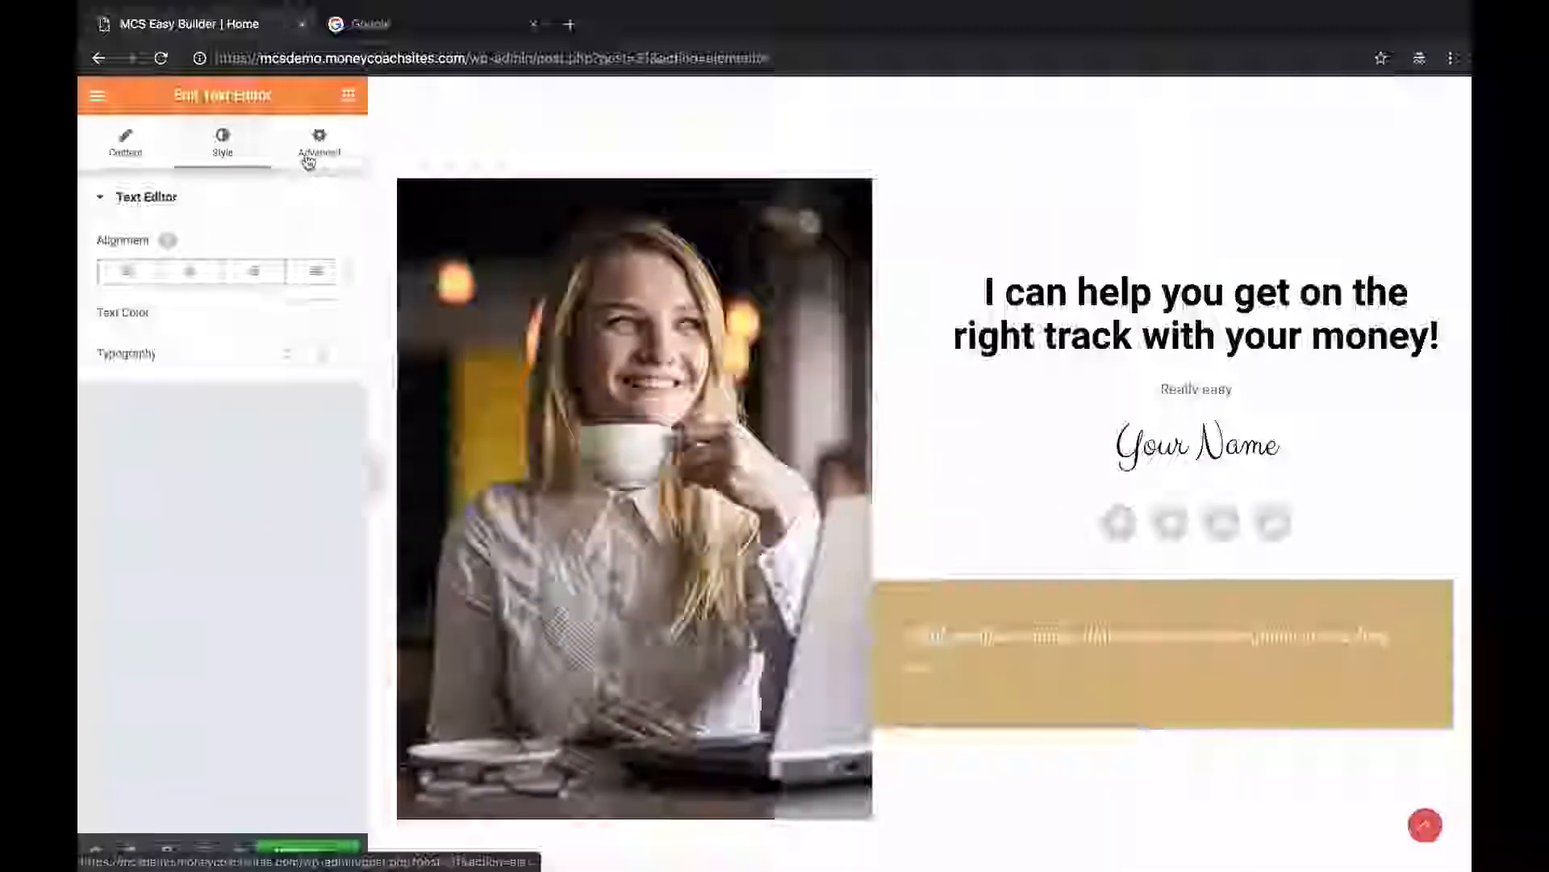
click(309, 156)
scroll(983, 504, down, 2)
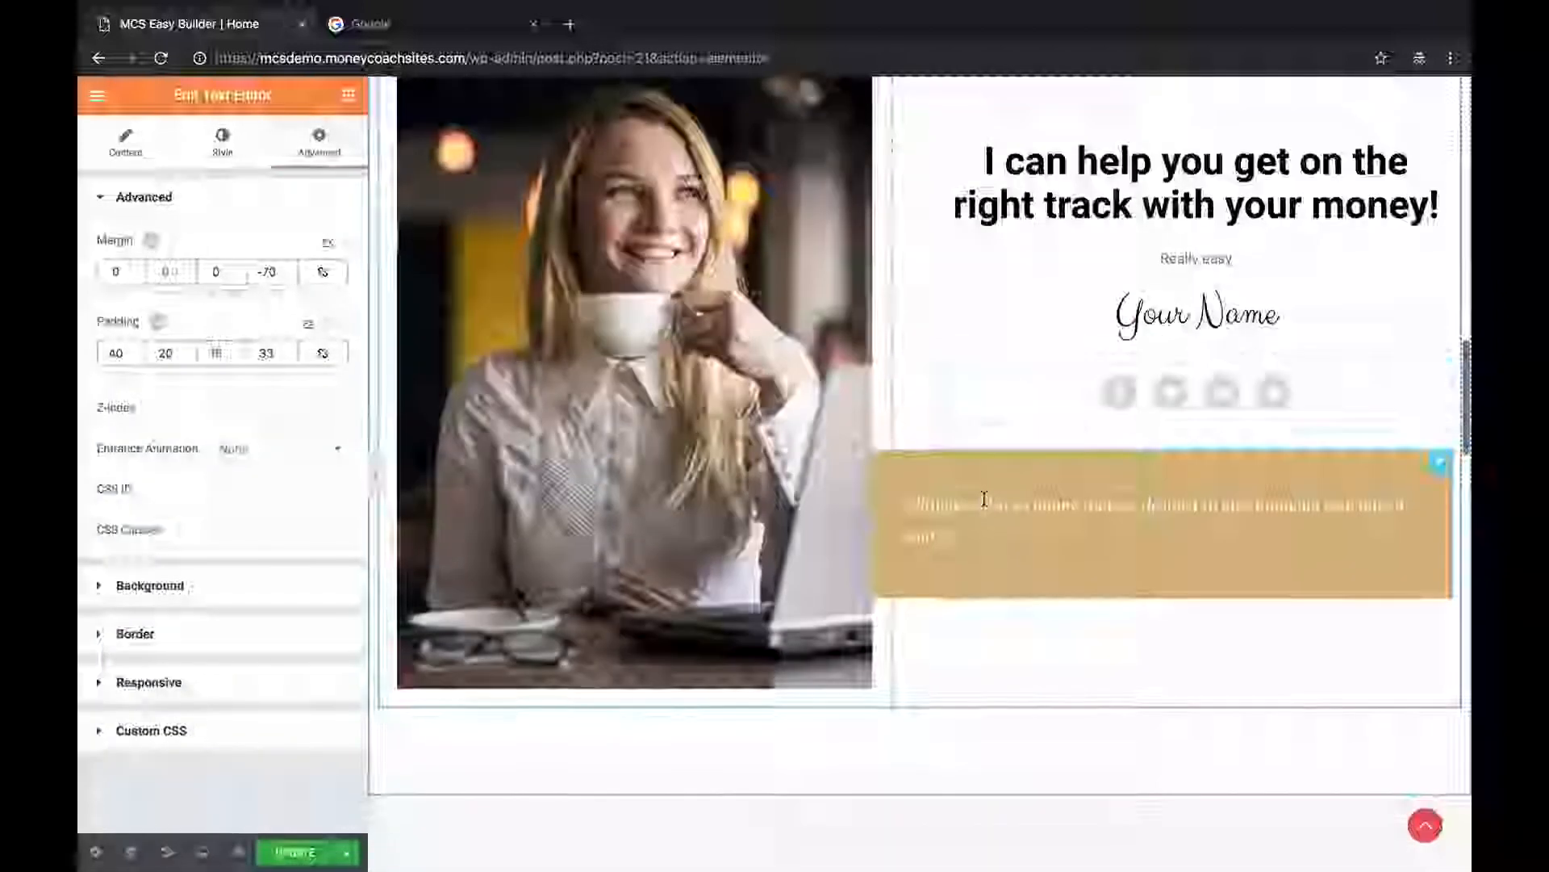
scroll(978, 500, up, 1)
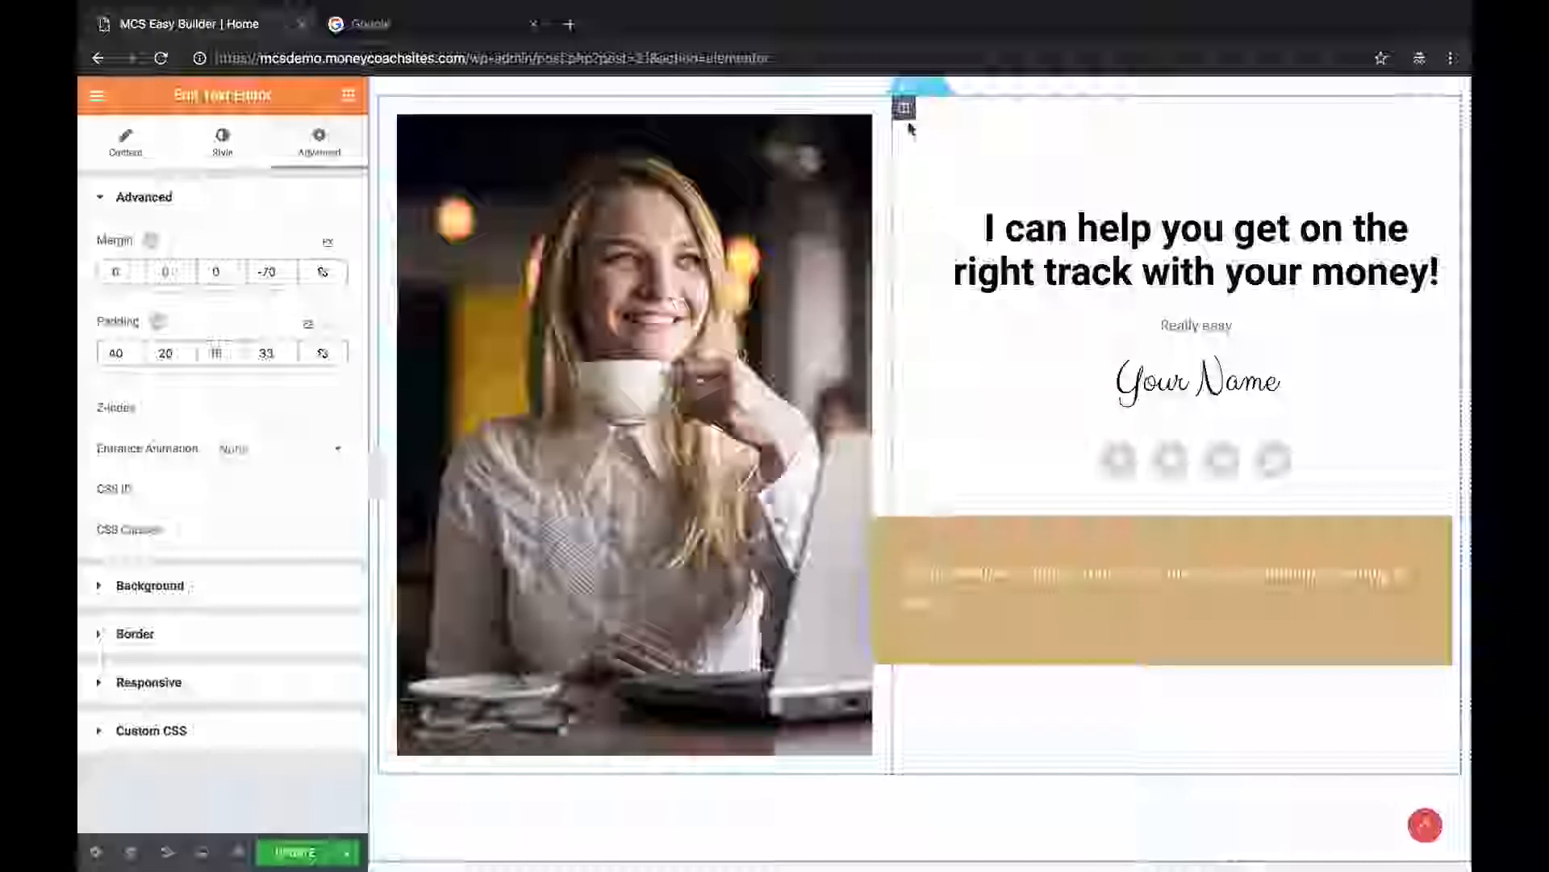
click(389, 107)
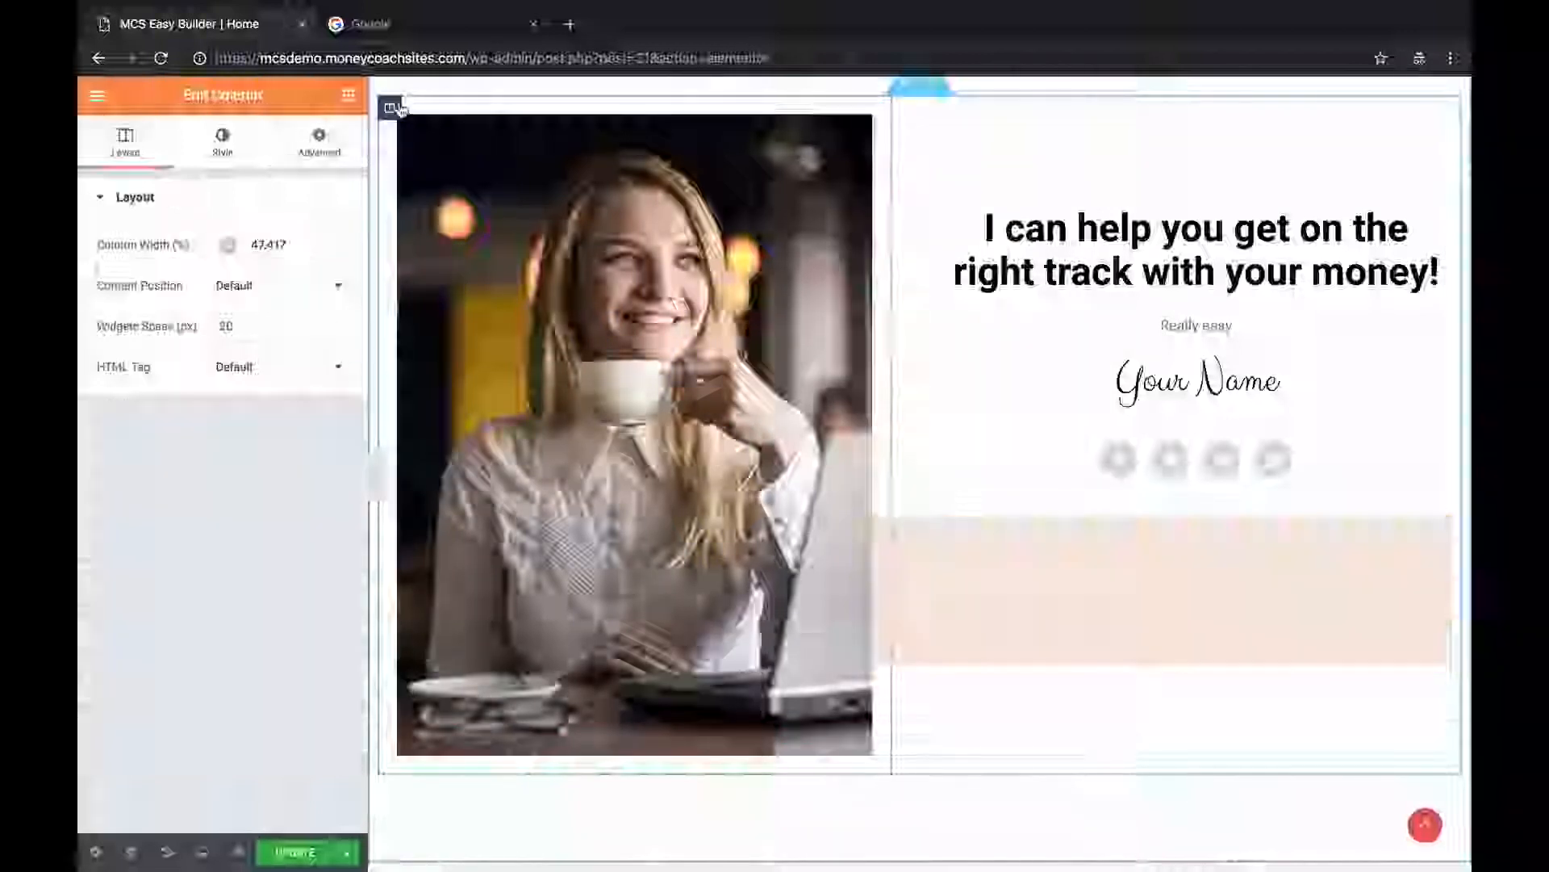
click(252, 146)
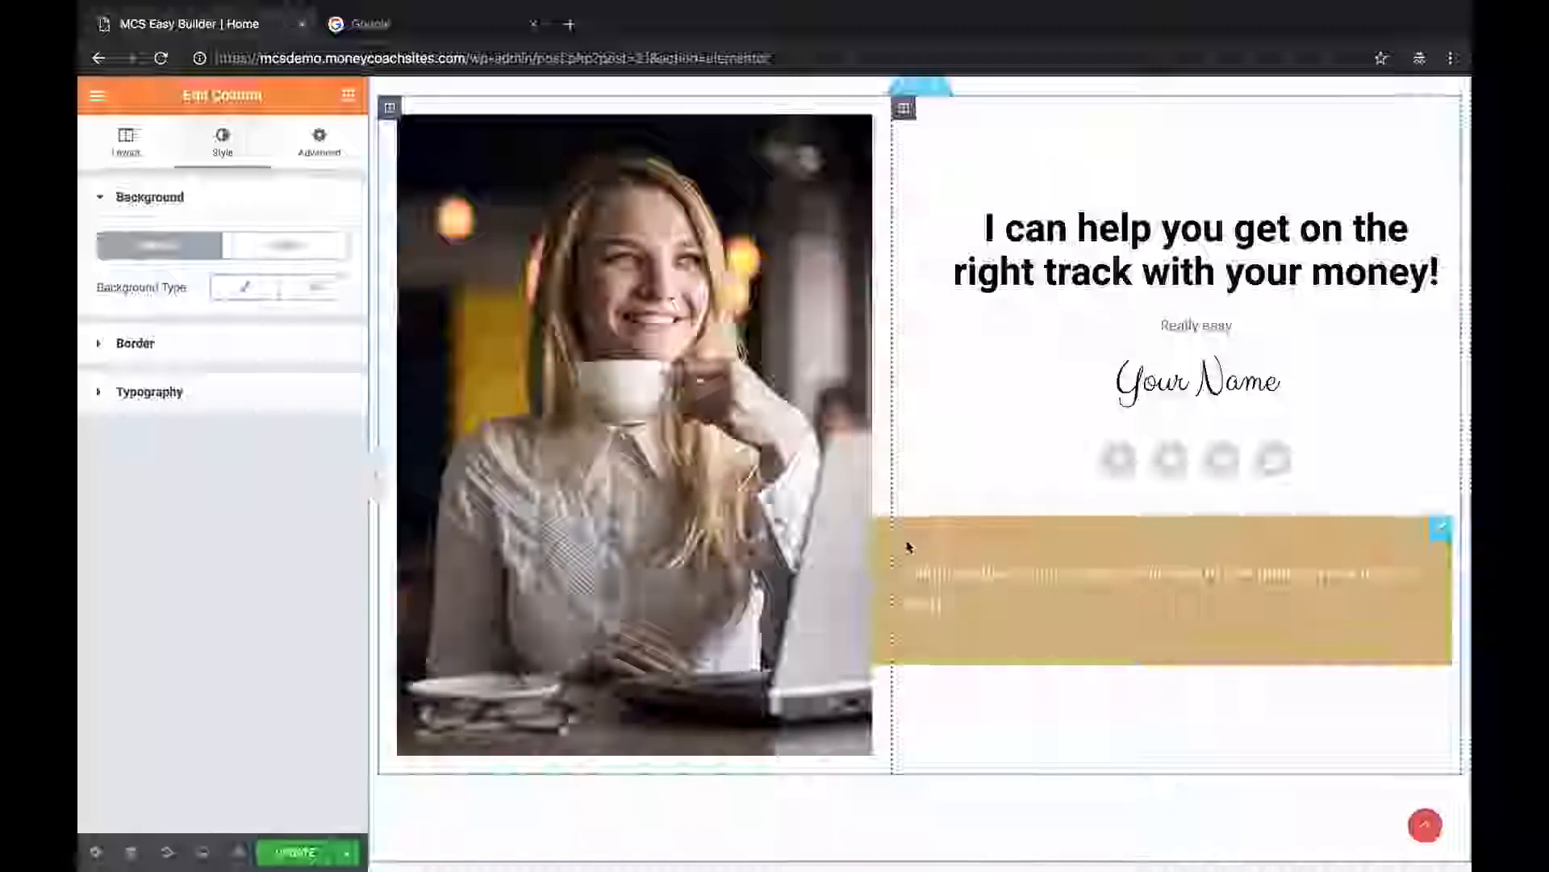
Set the testimonial text box's background color to green #61ce70.
click(1437, 535)
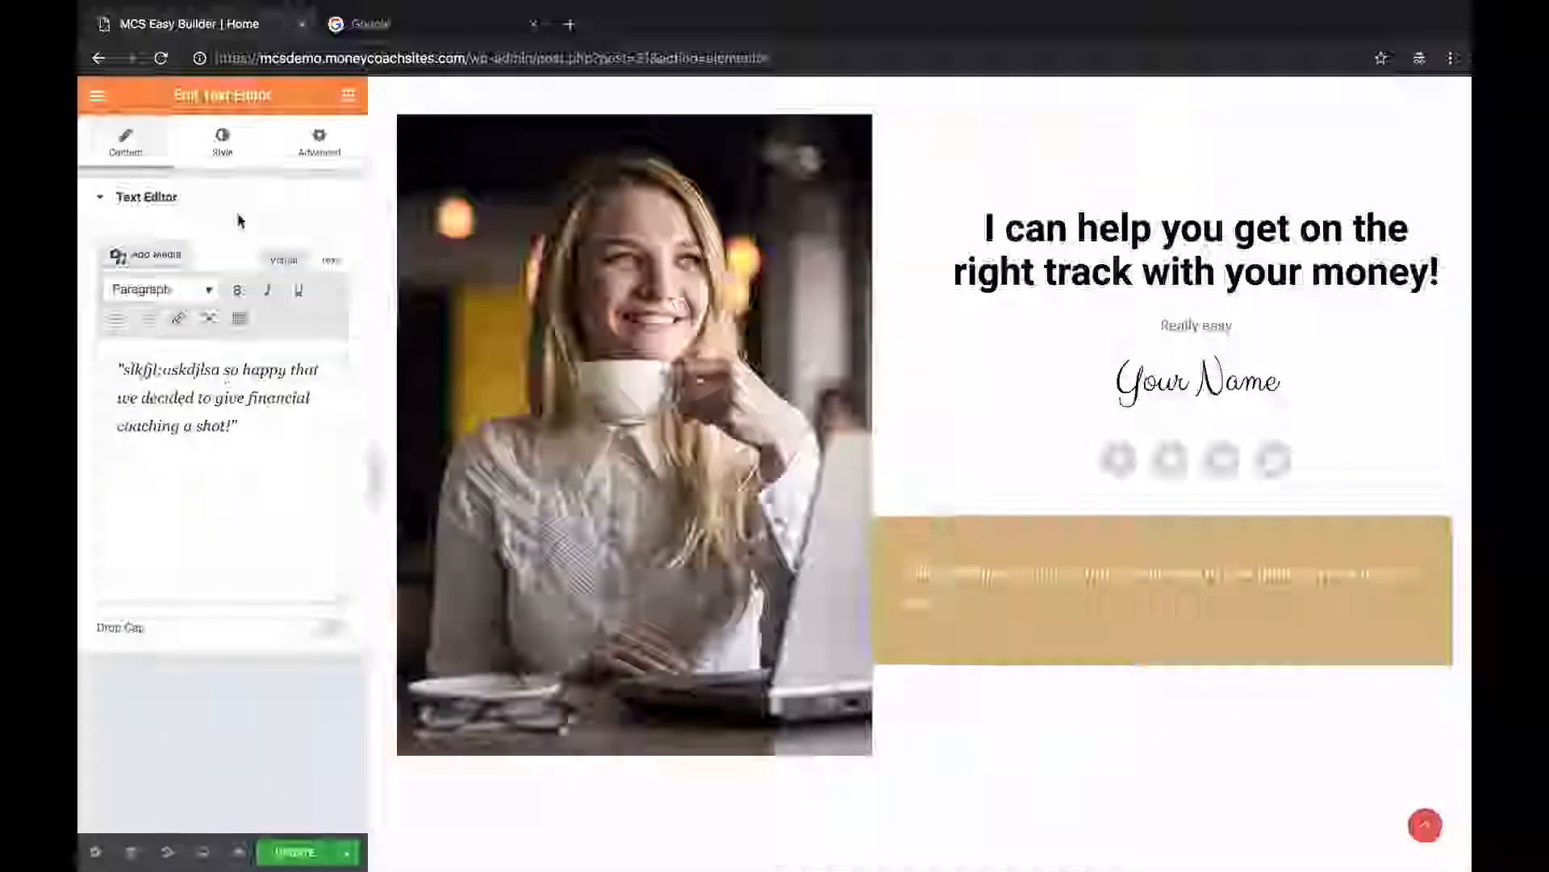
click(224, 142)
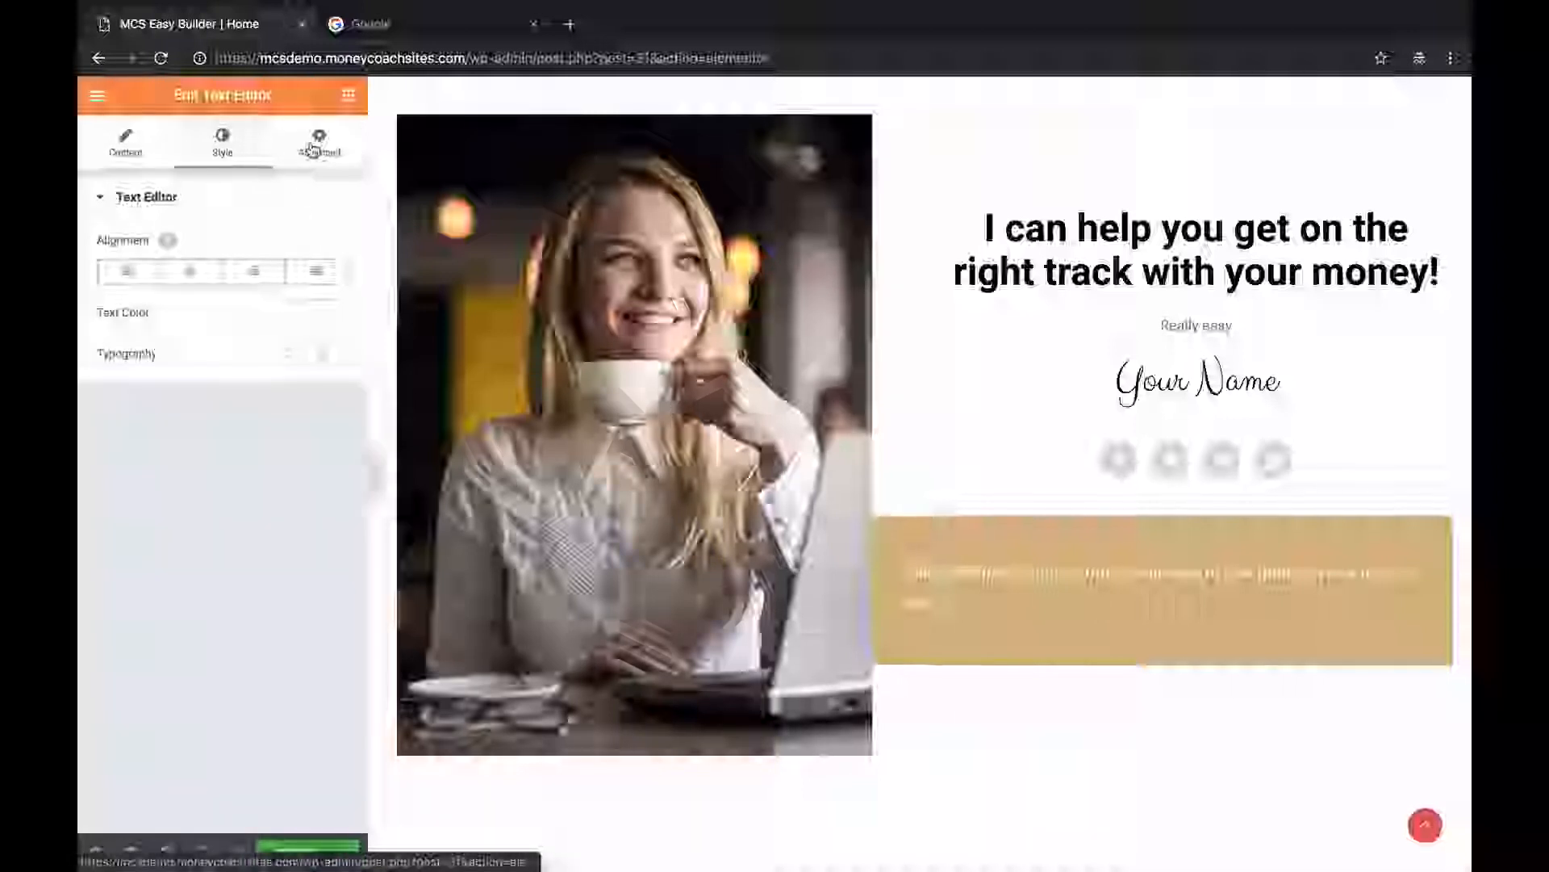
click(315, 145)
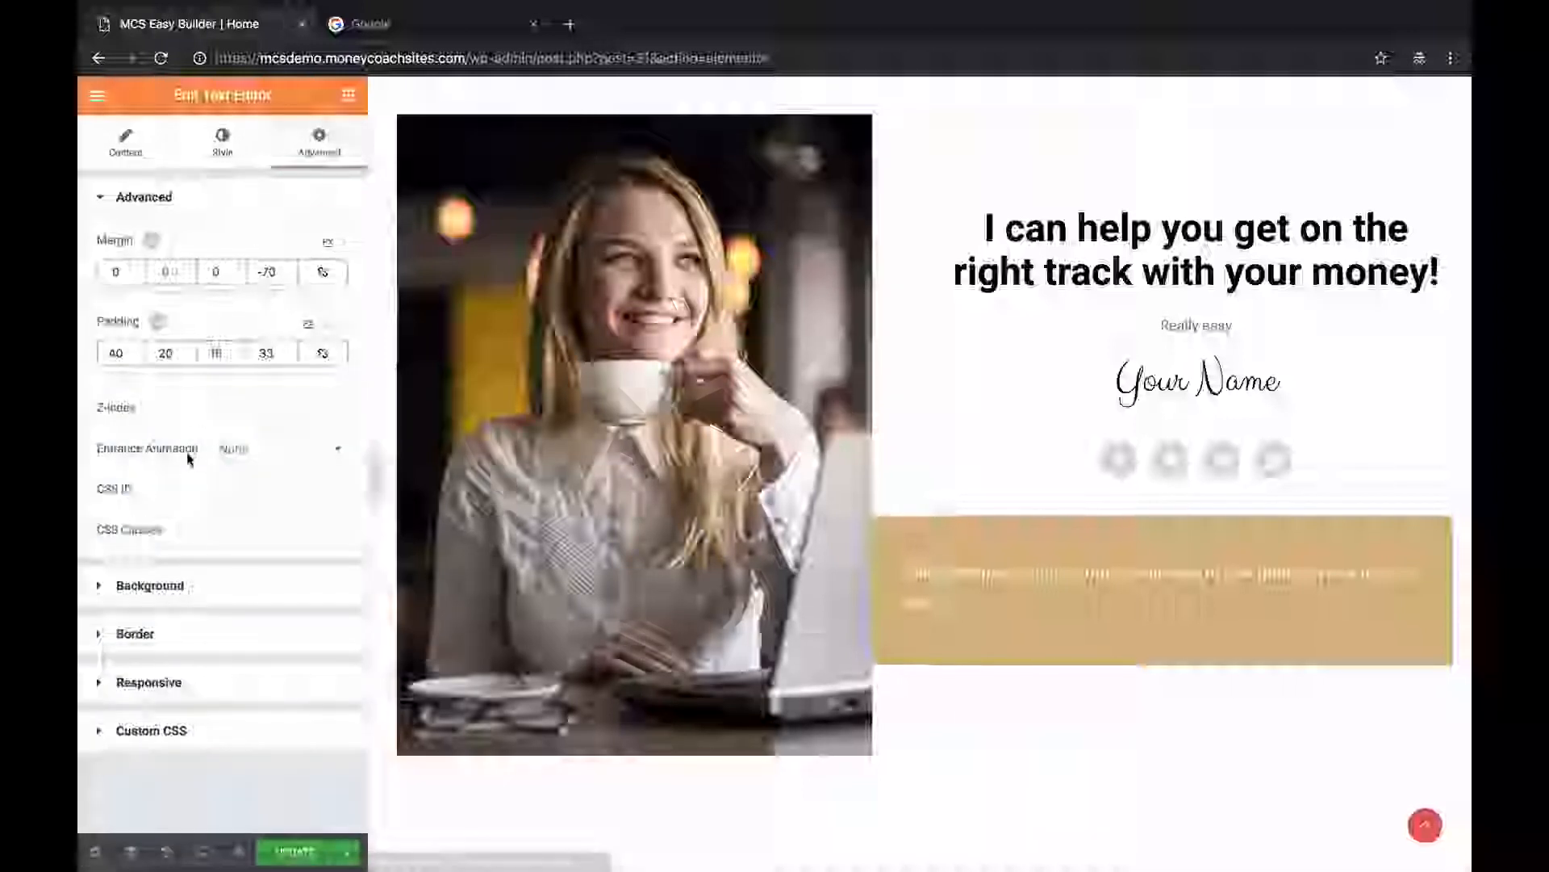
click(173, 581)
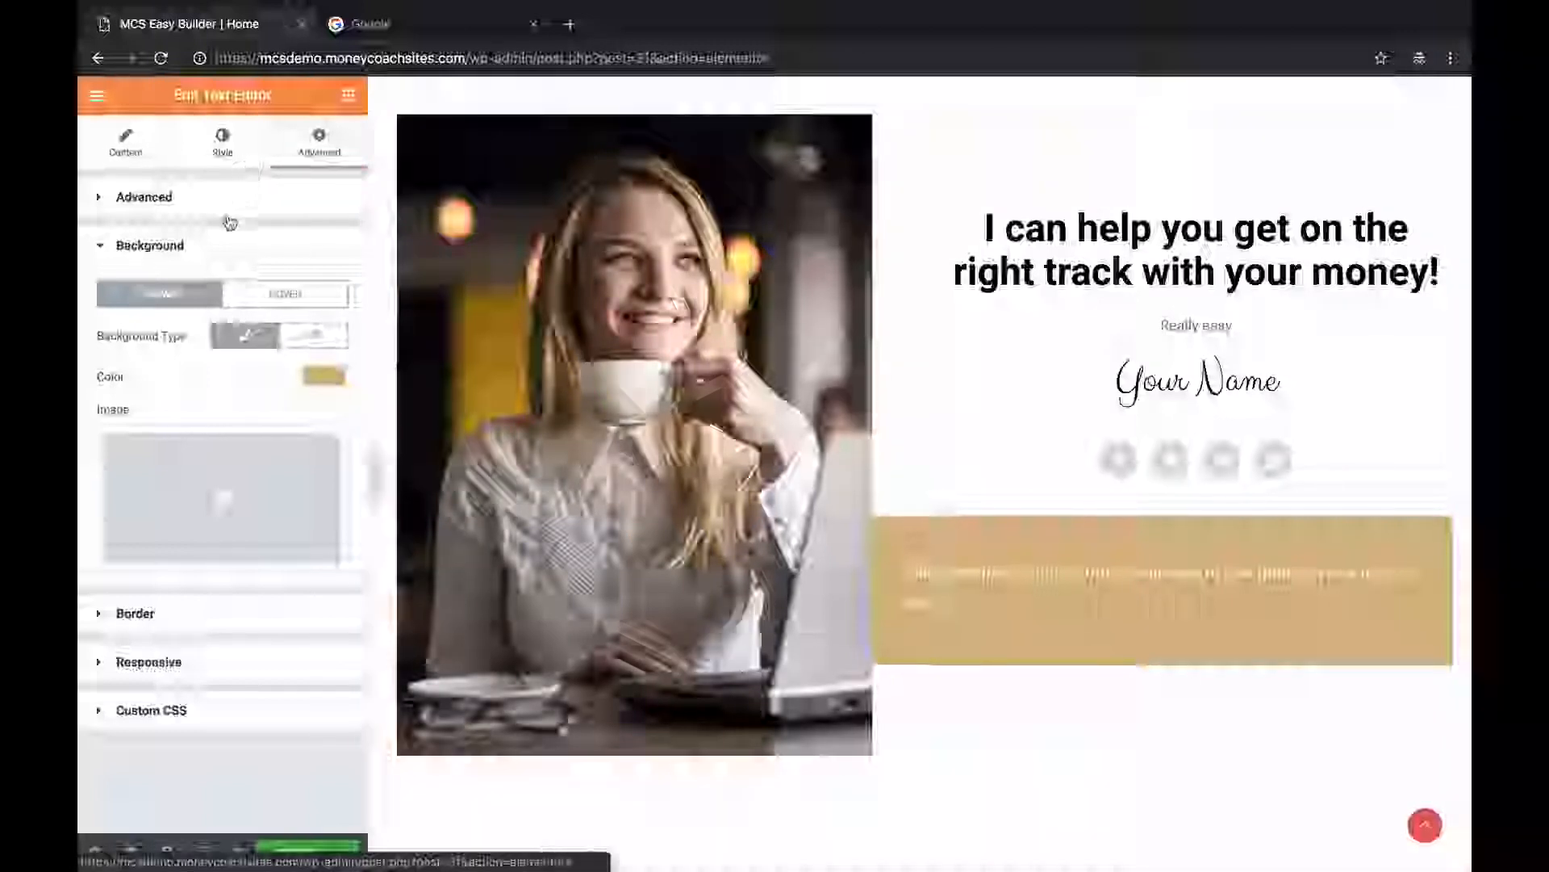
click(326, 377)
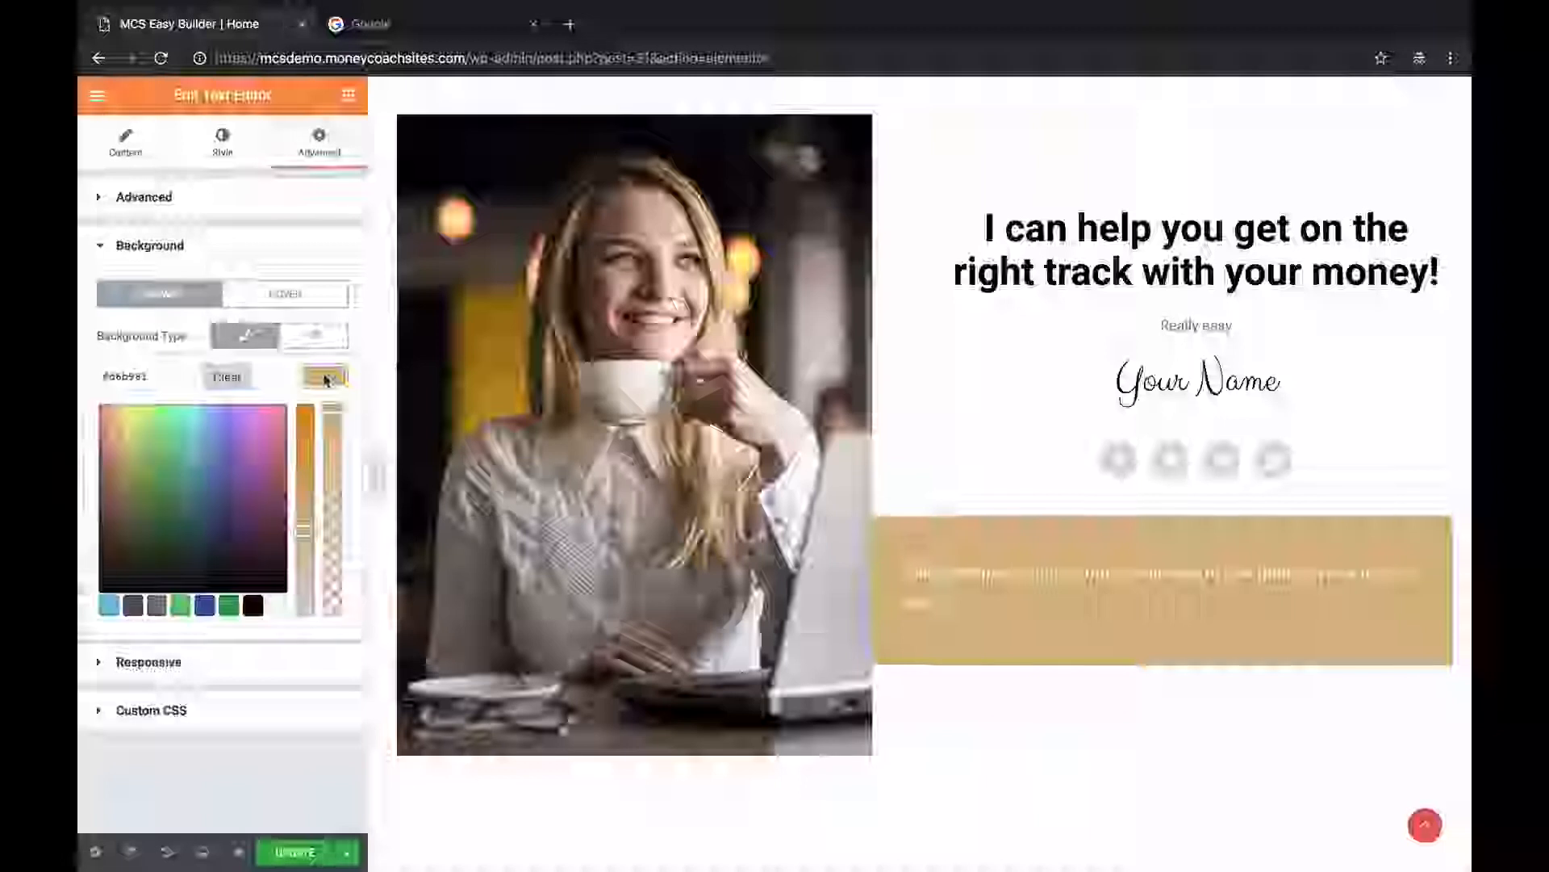
click(203, 607)
click(180, 605)
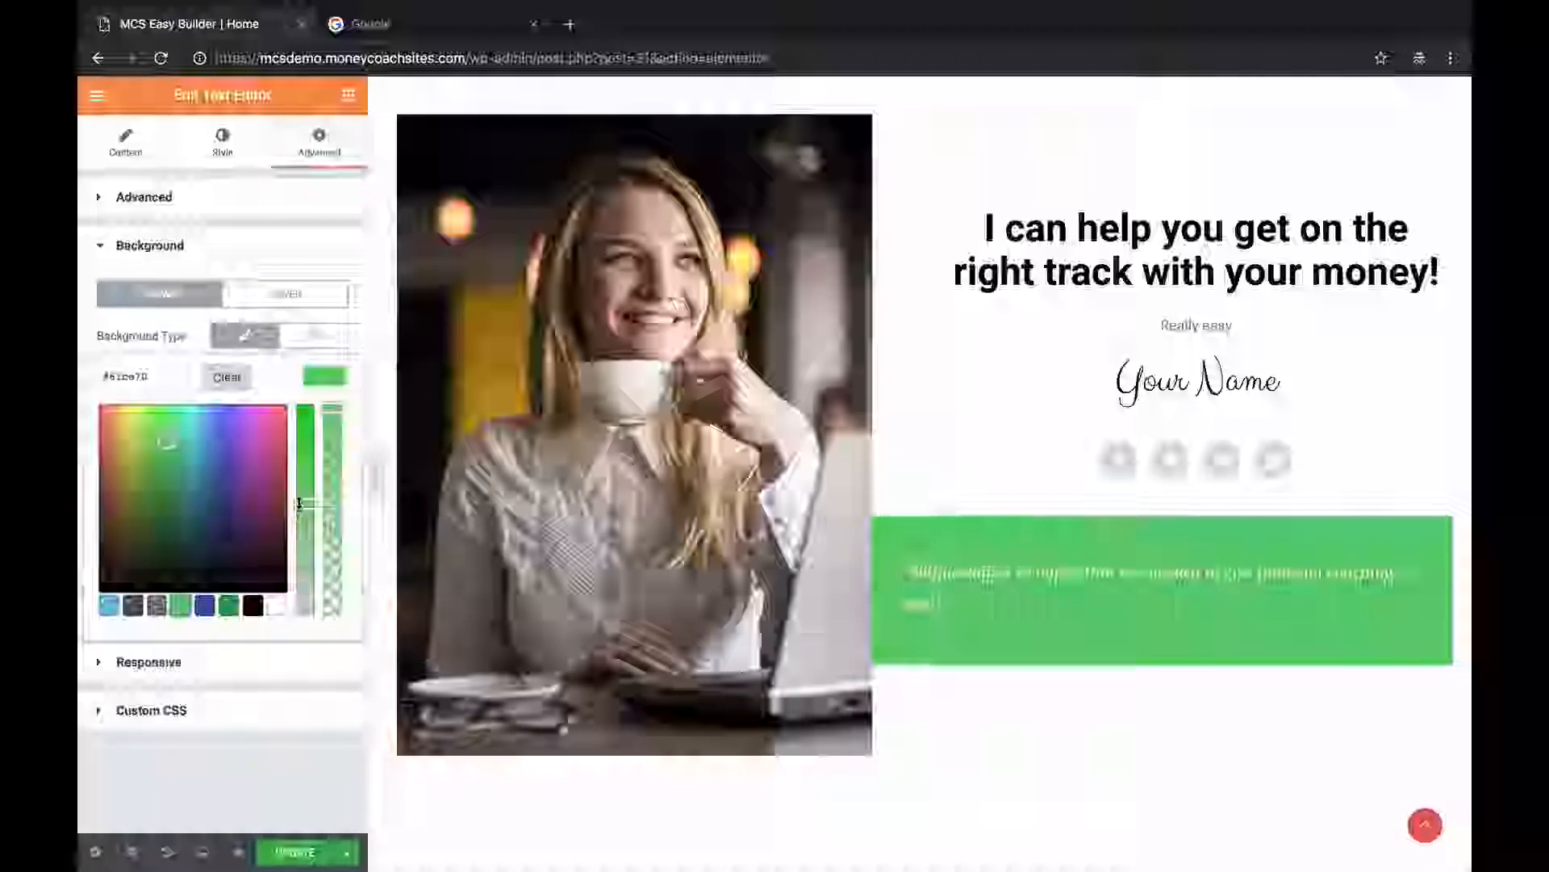
click(325, 376)
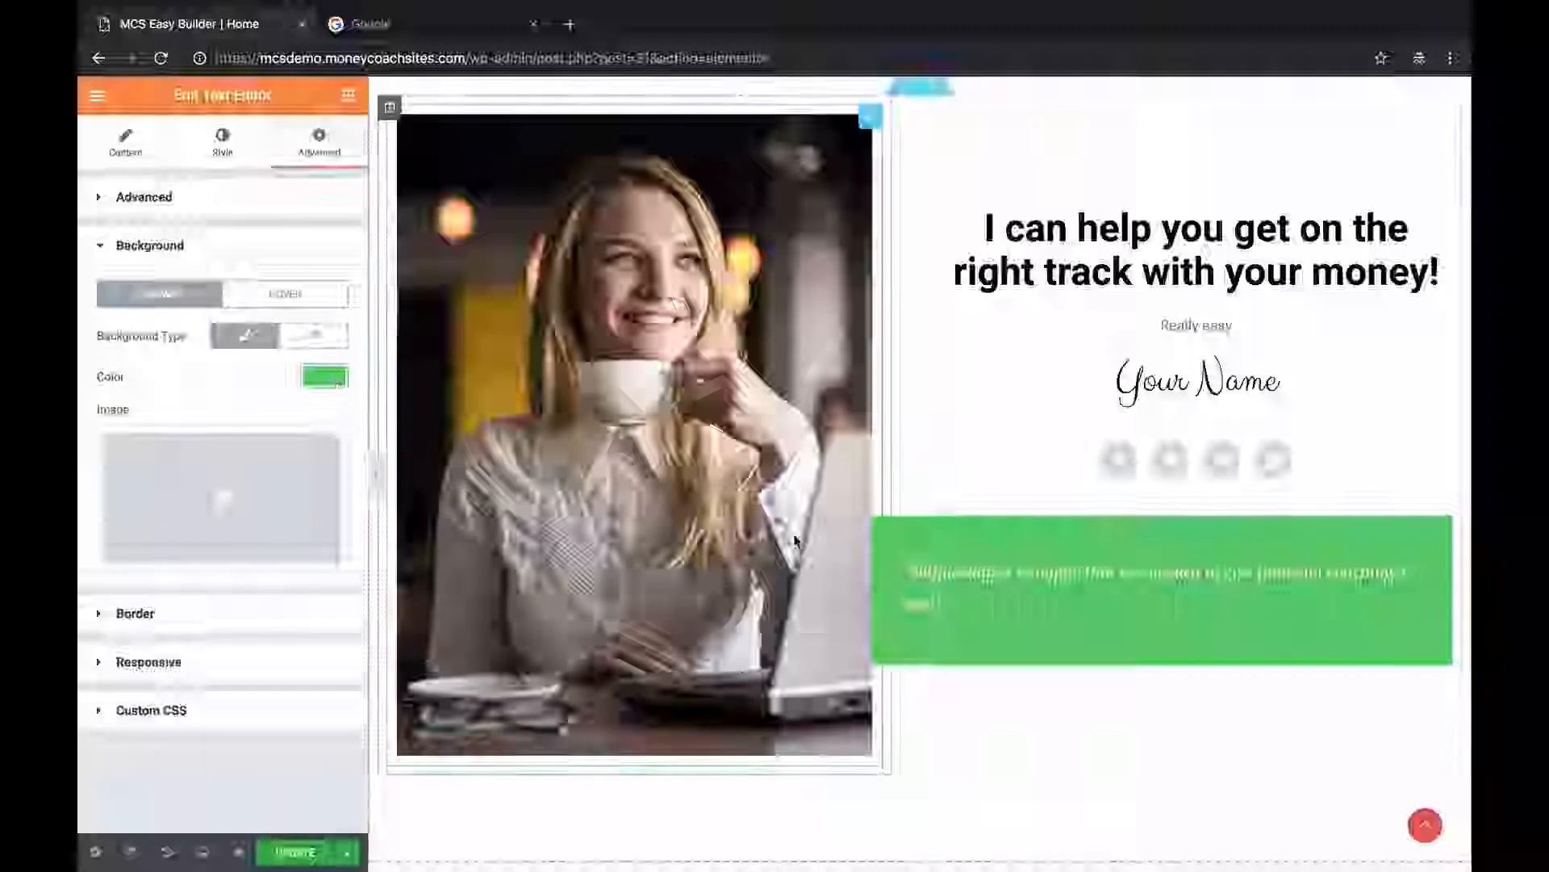
Set the text color of the "What Can I Do For You?" heading in the Services section to blue #4054b2.
scroll(795, 539, down, 1)
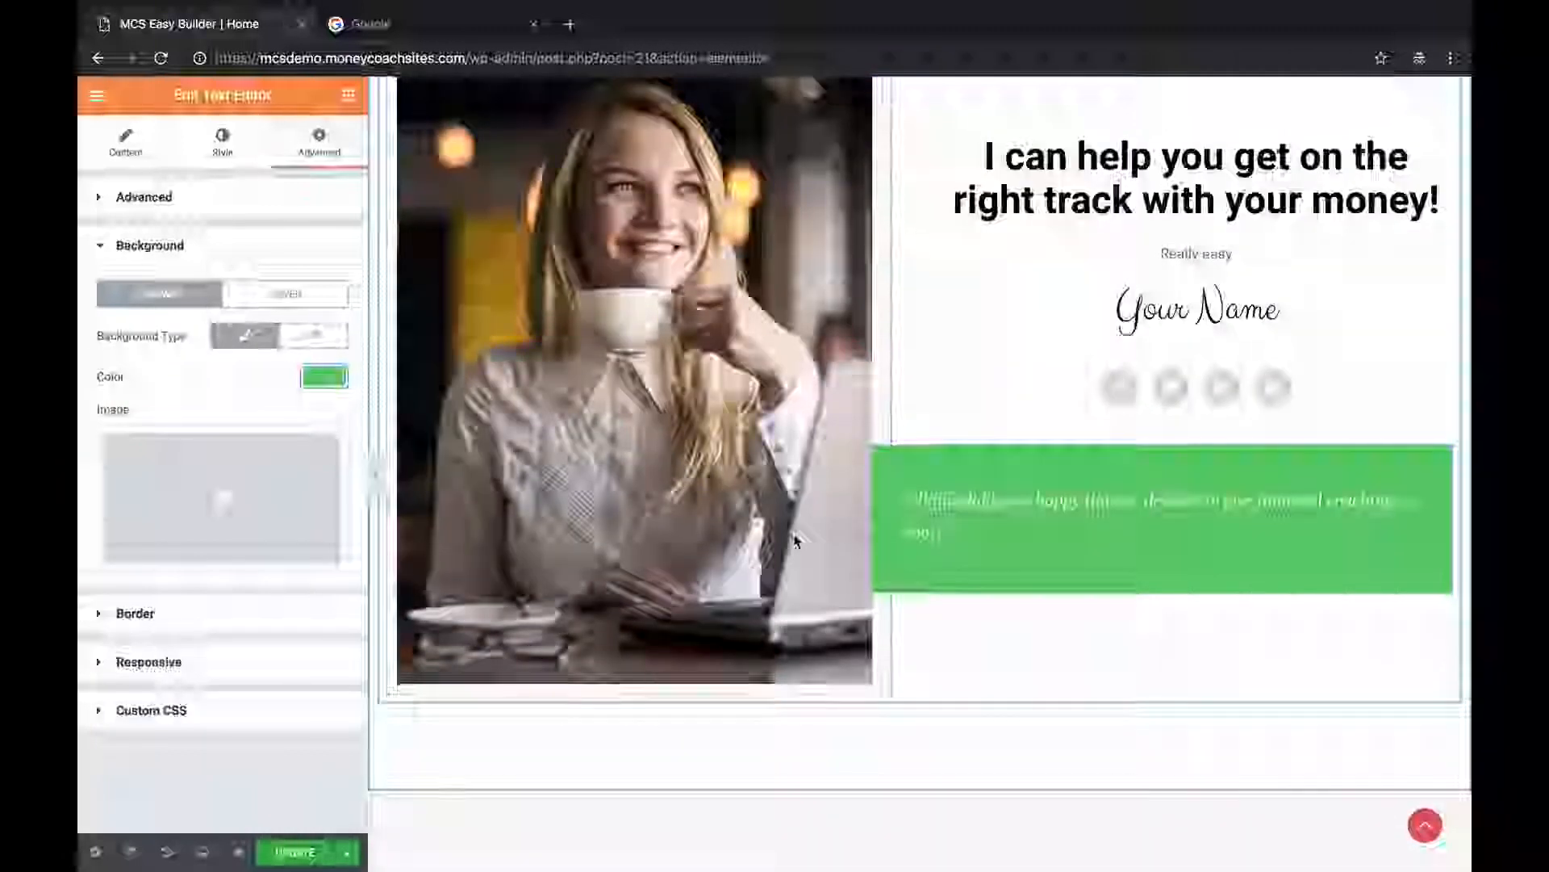
scroll(794, 539, down, 1)
scroll(795, 539, down, 1)
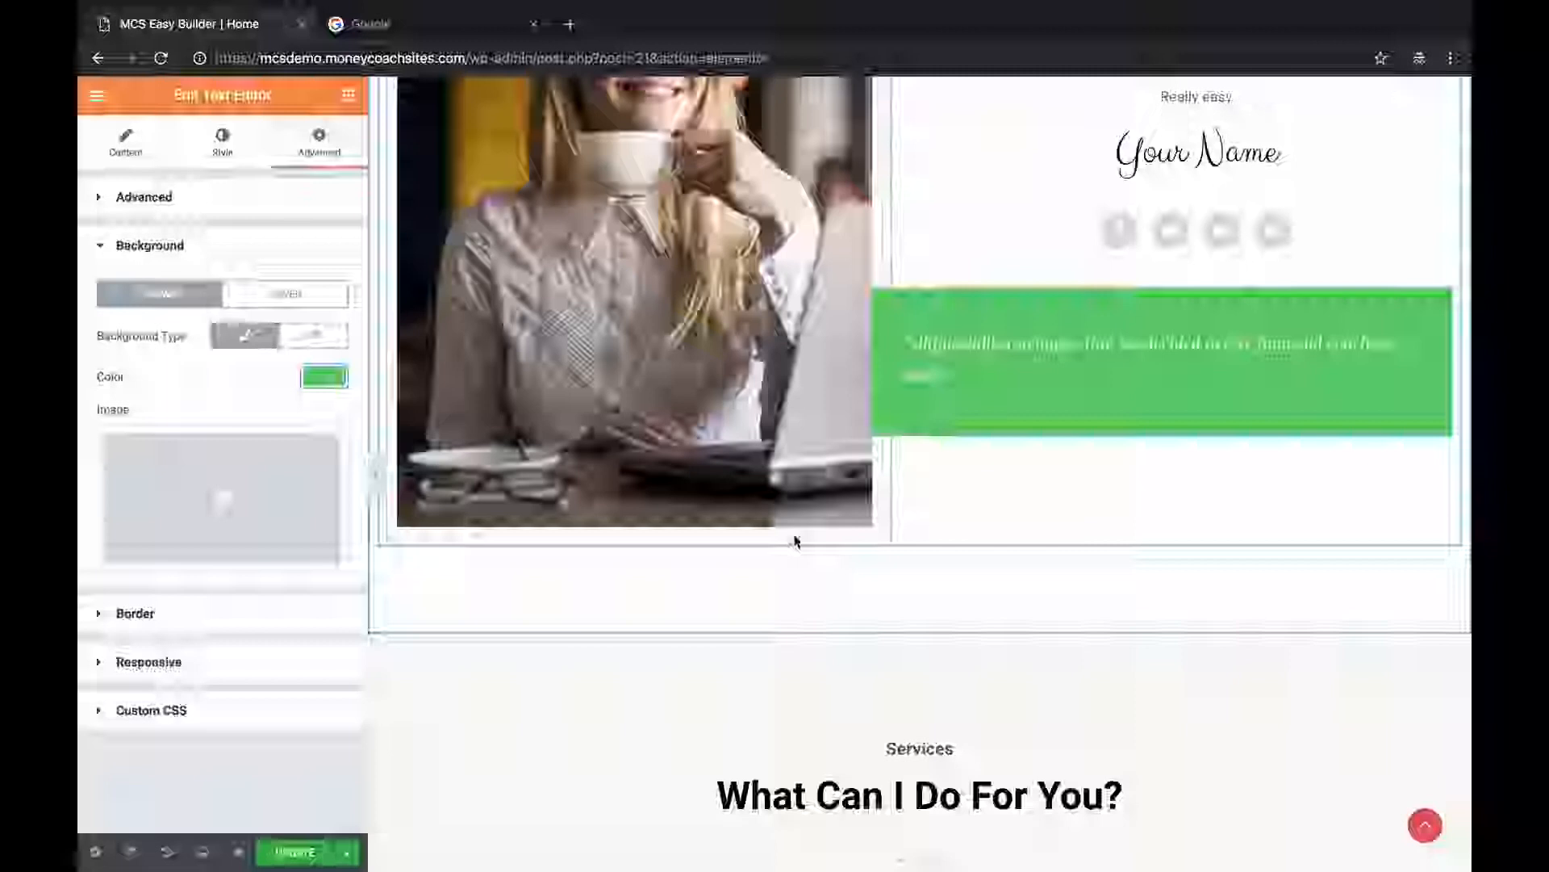
scroll(794, 539, down, 2)
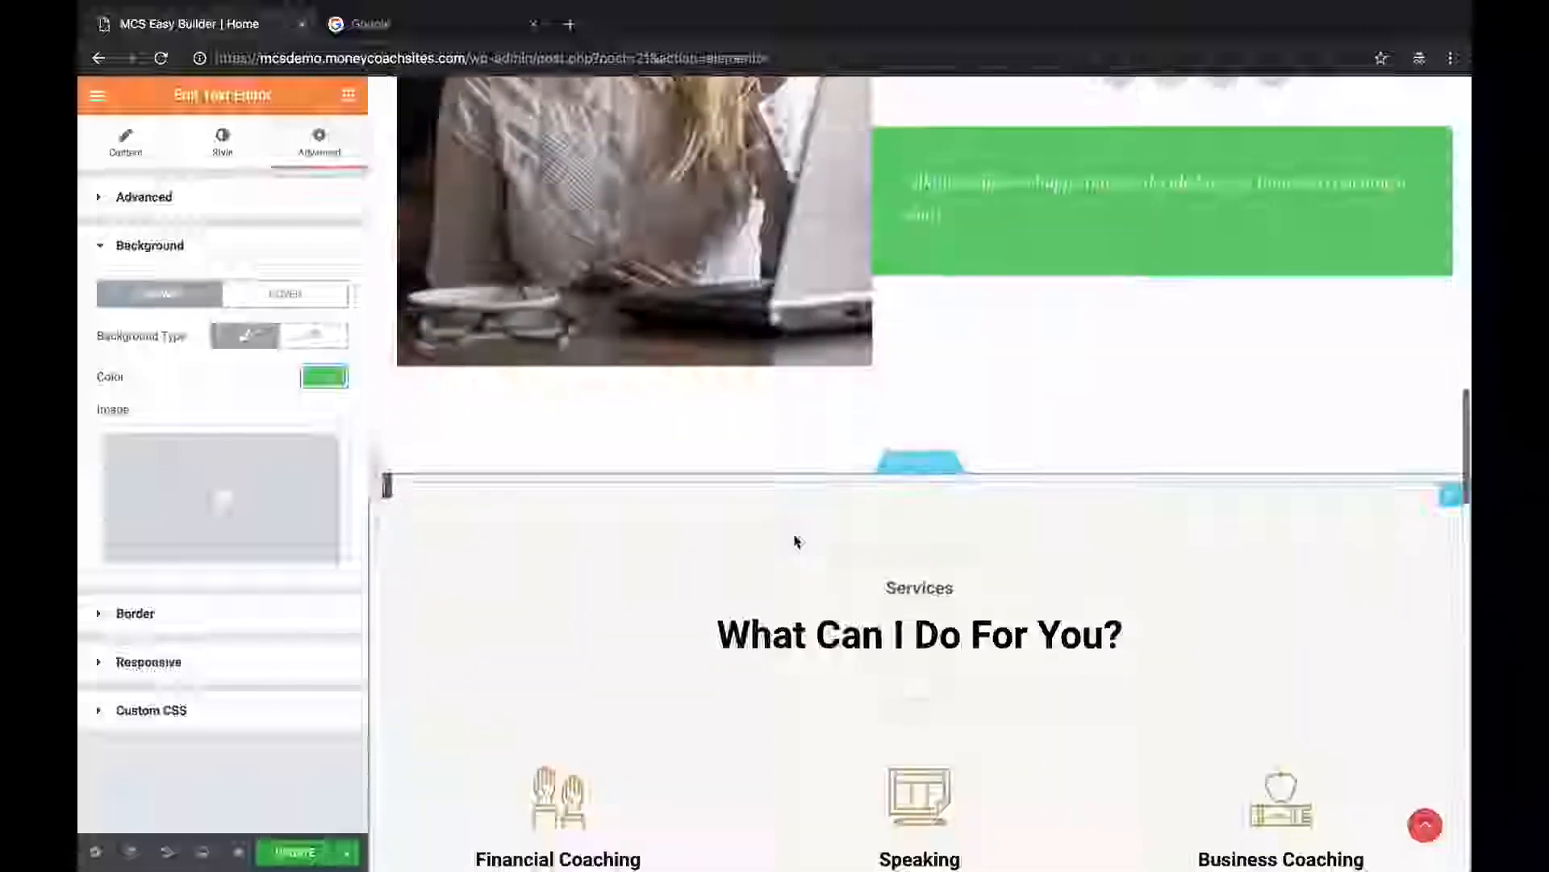
scroll(795, 539, down, 1)
scroll(795, 539, down, 1)
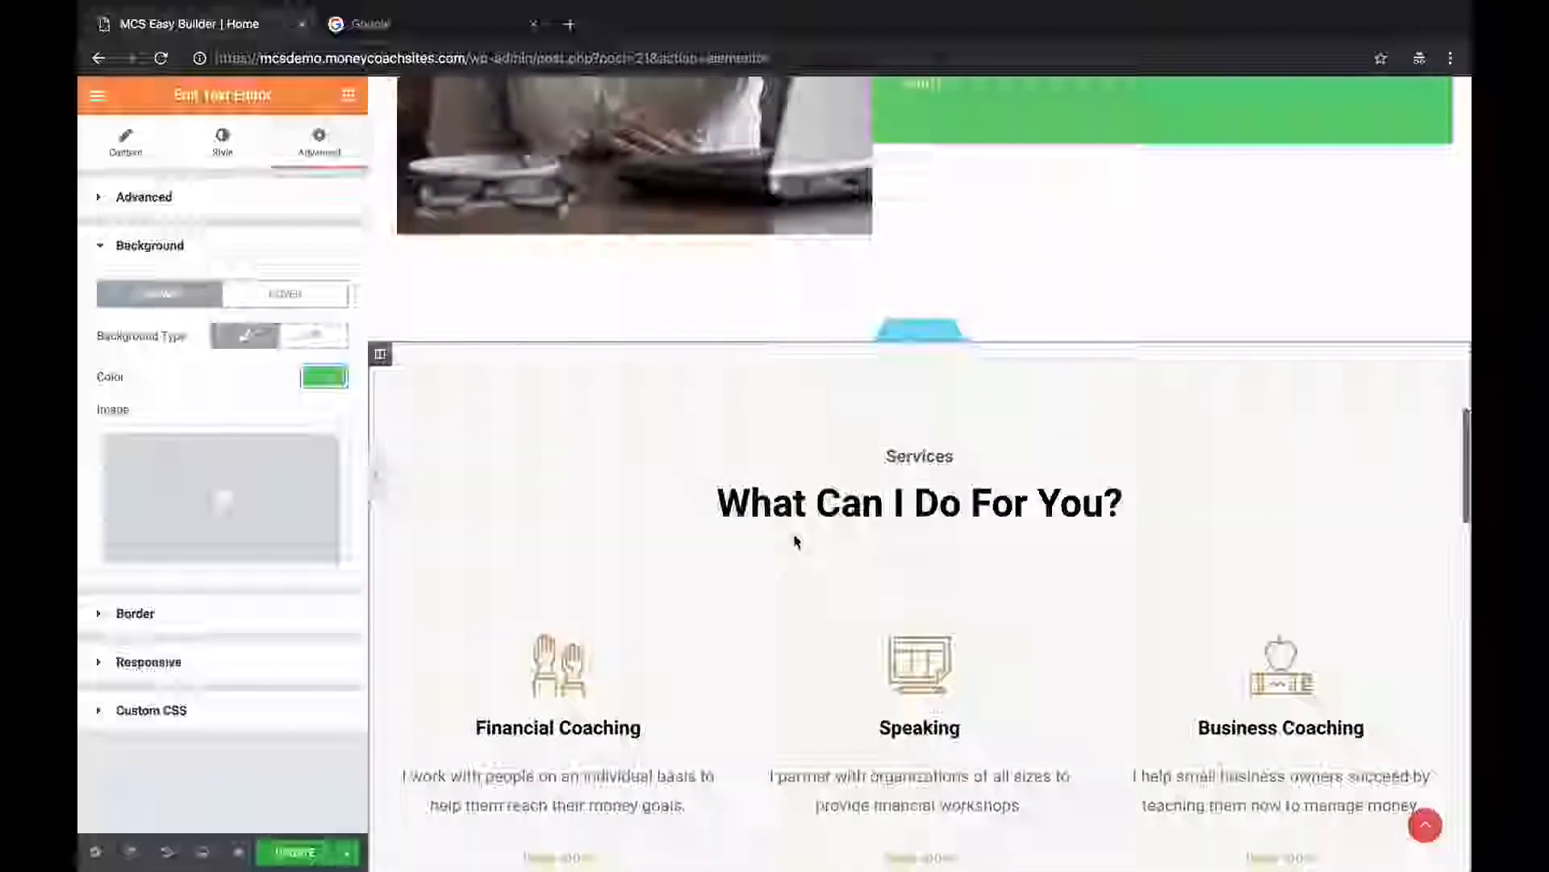
scroll(795, 540, down, 2)
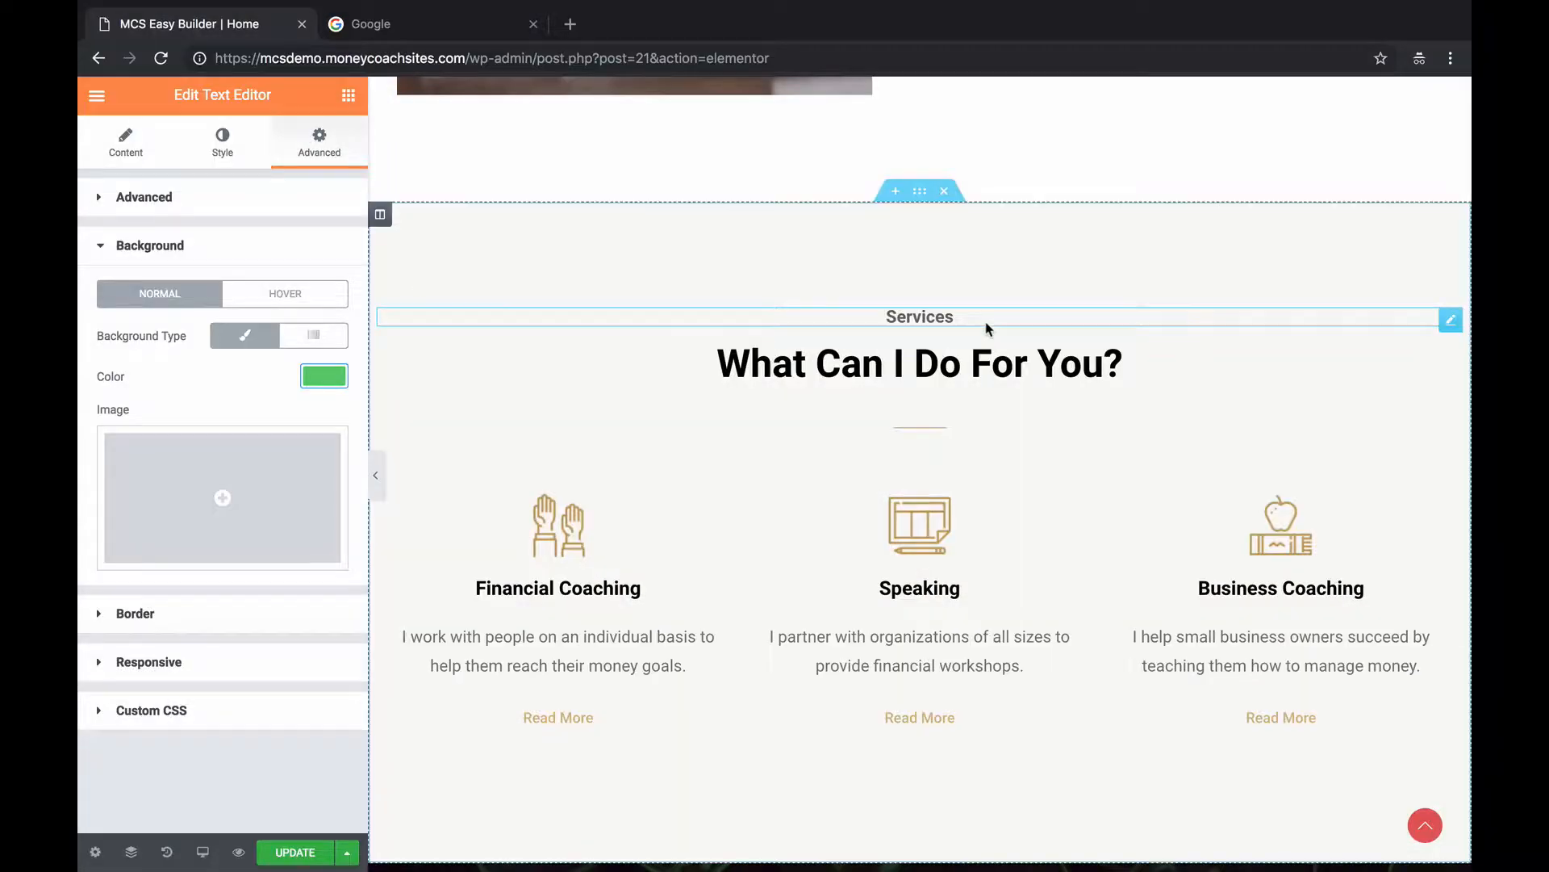
click(986, 323)
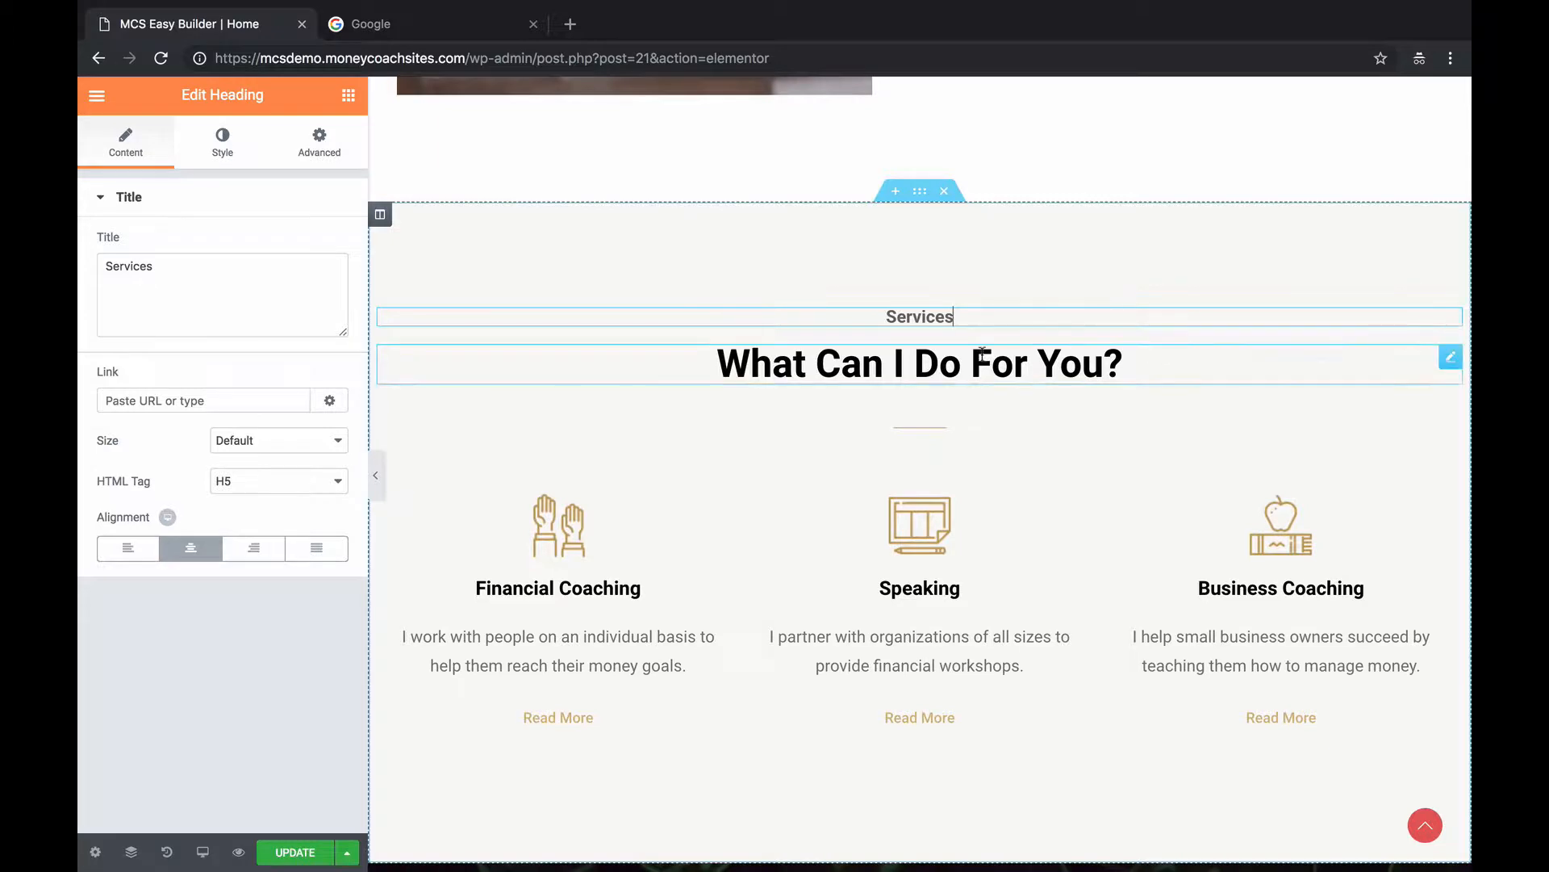
click(1094, 355)
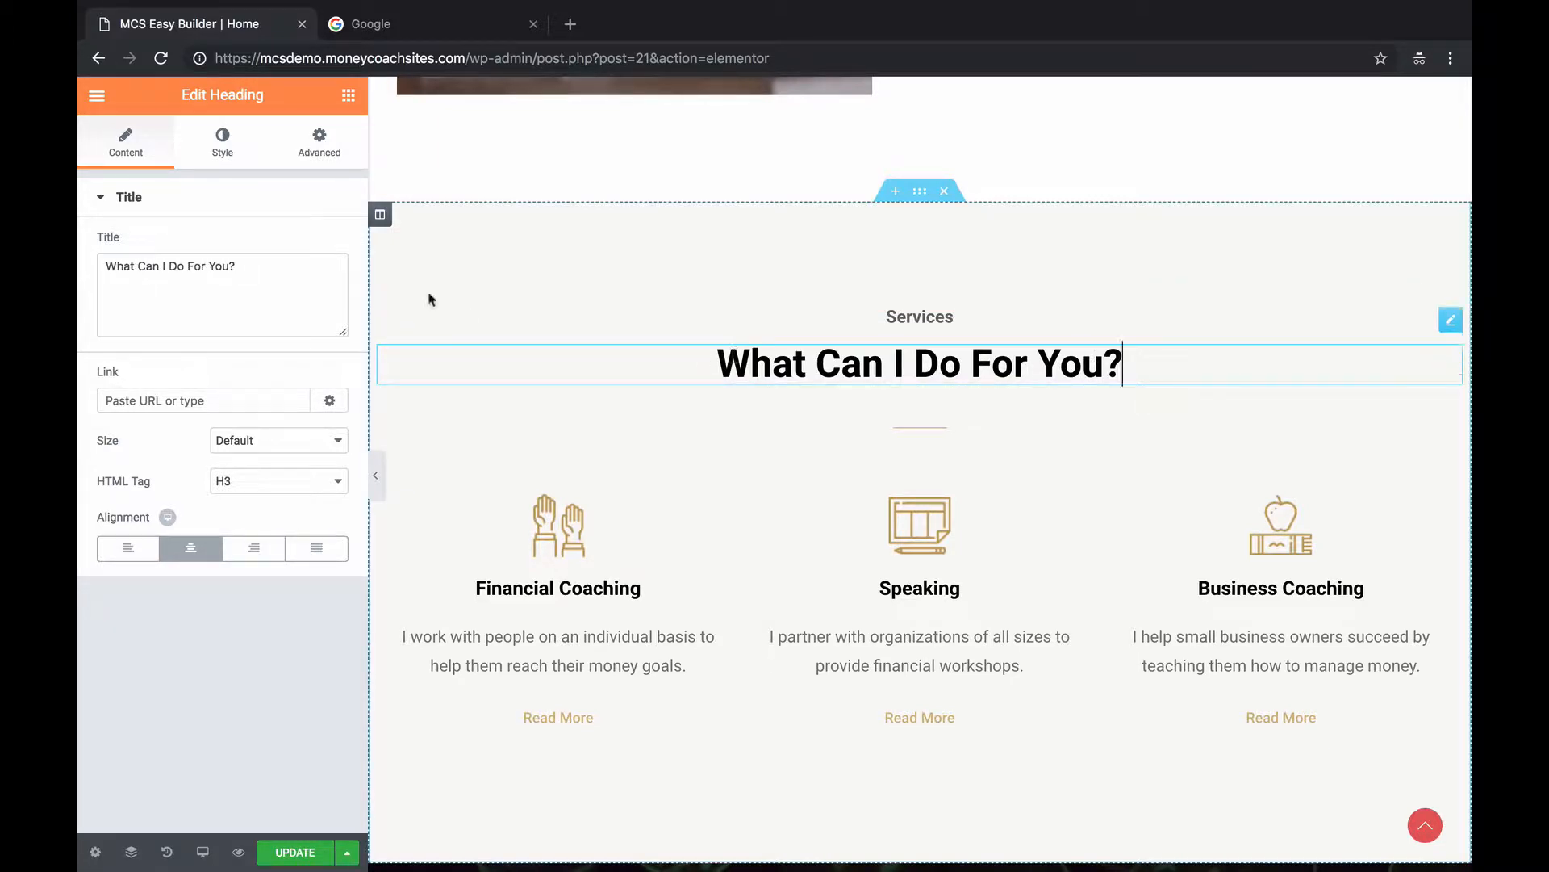
click(222, 146)
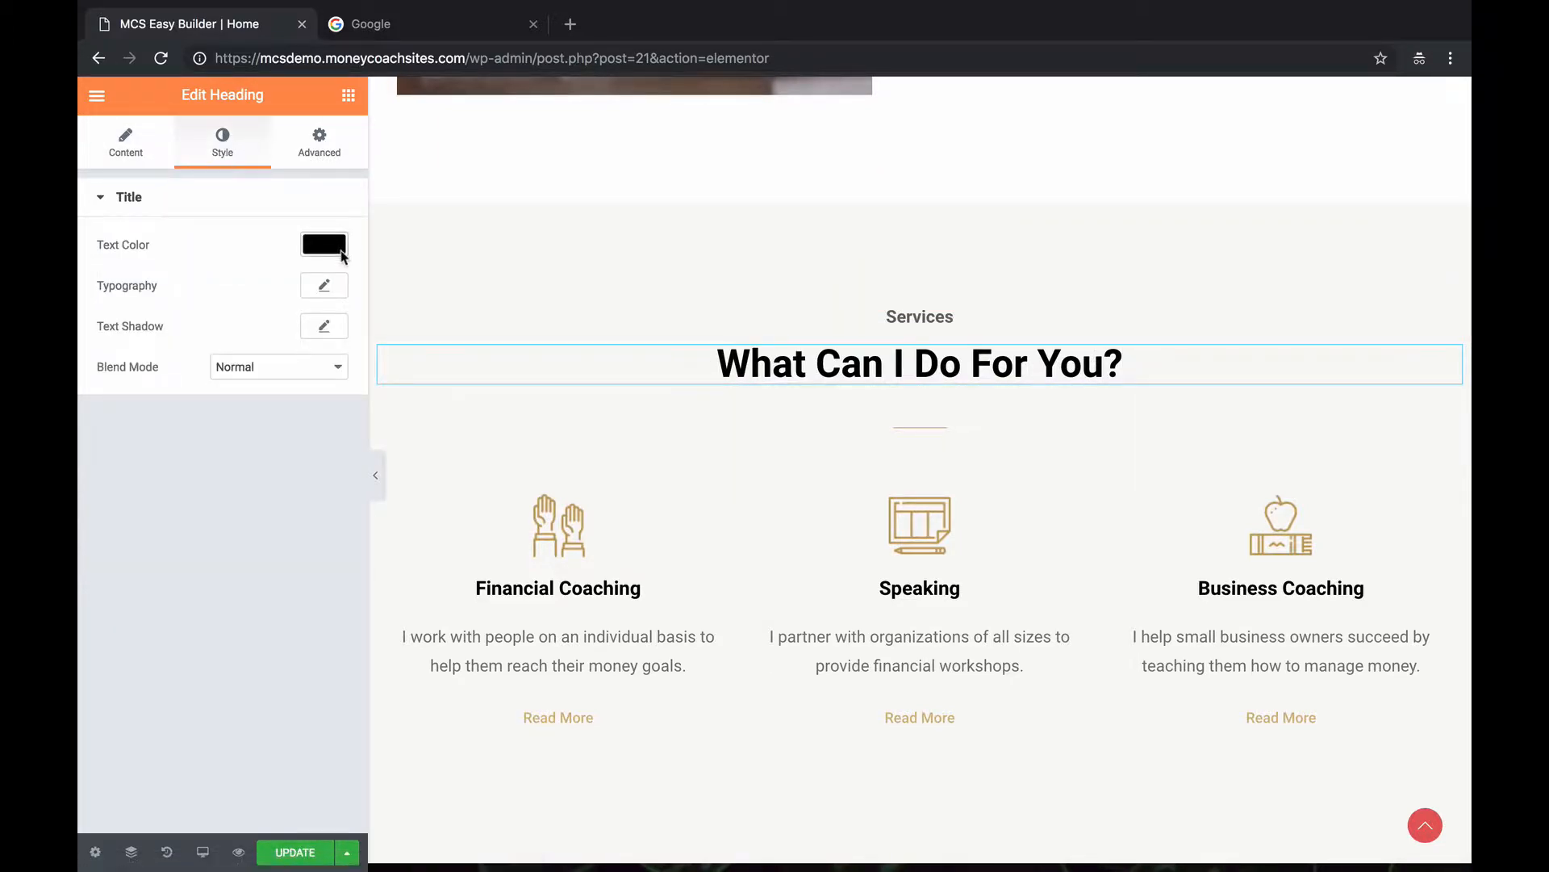
click(324, 245)
click(205, 473)
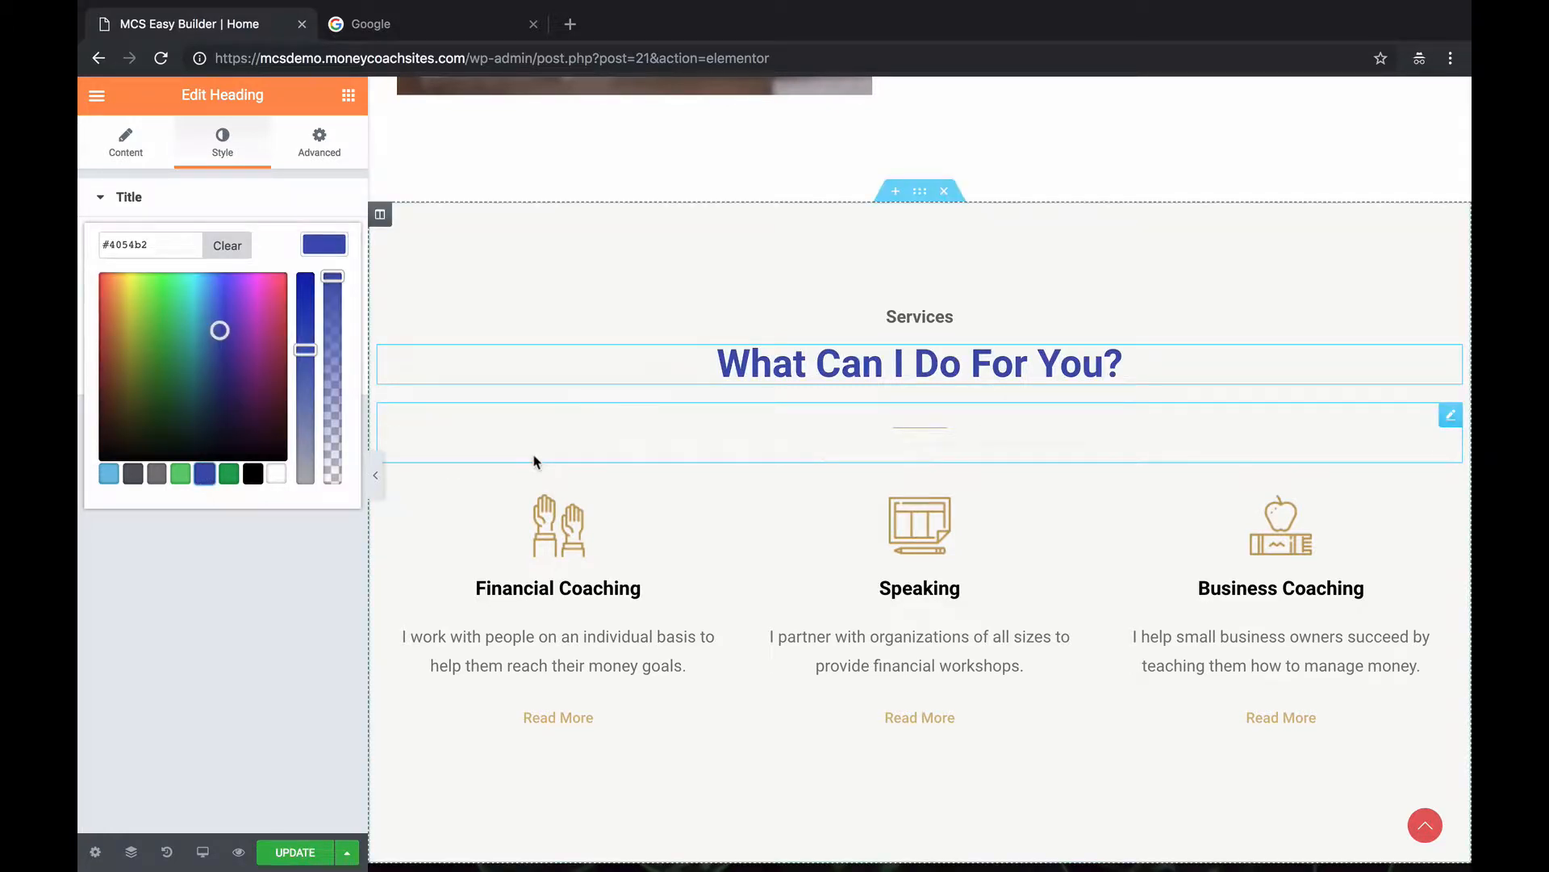
Set the color of the divider under the "What Can I Do For You?" heading to green #23a455.
click(532, 460)
scroll(534, 461, down, 1)
scroll(528, 456, down, 1)
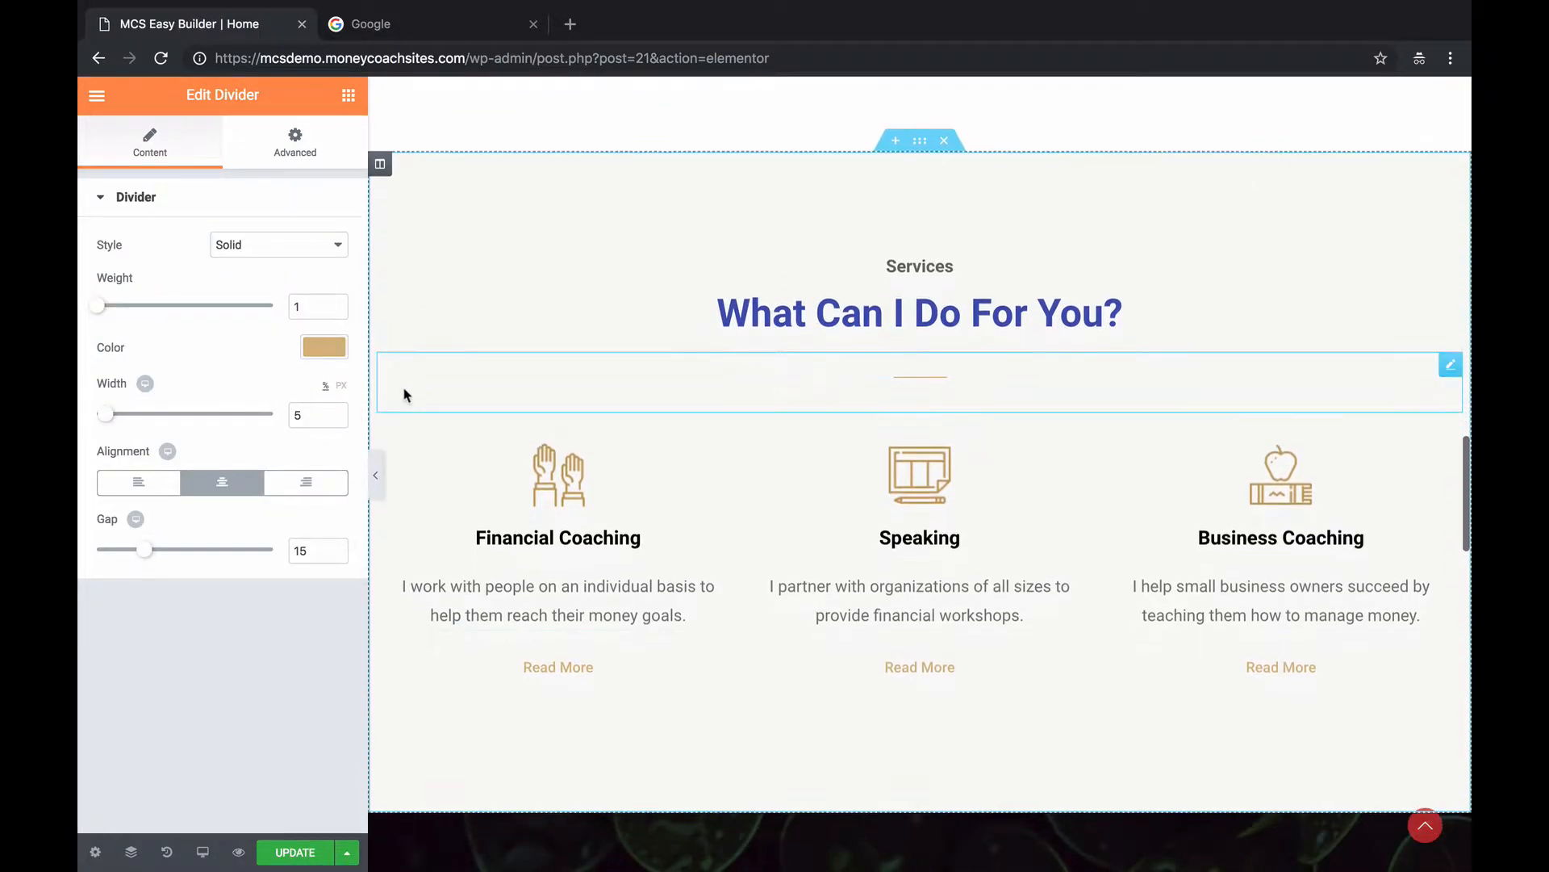
click(323, 347)
click(229, 576)
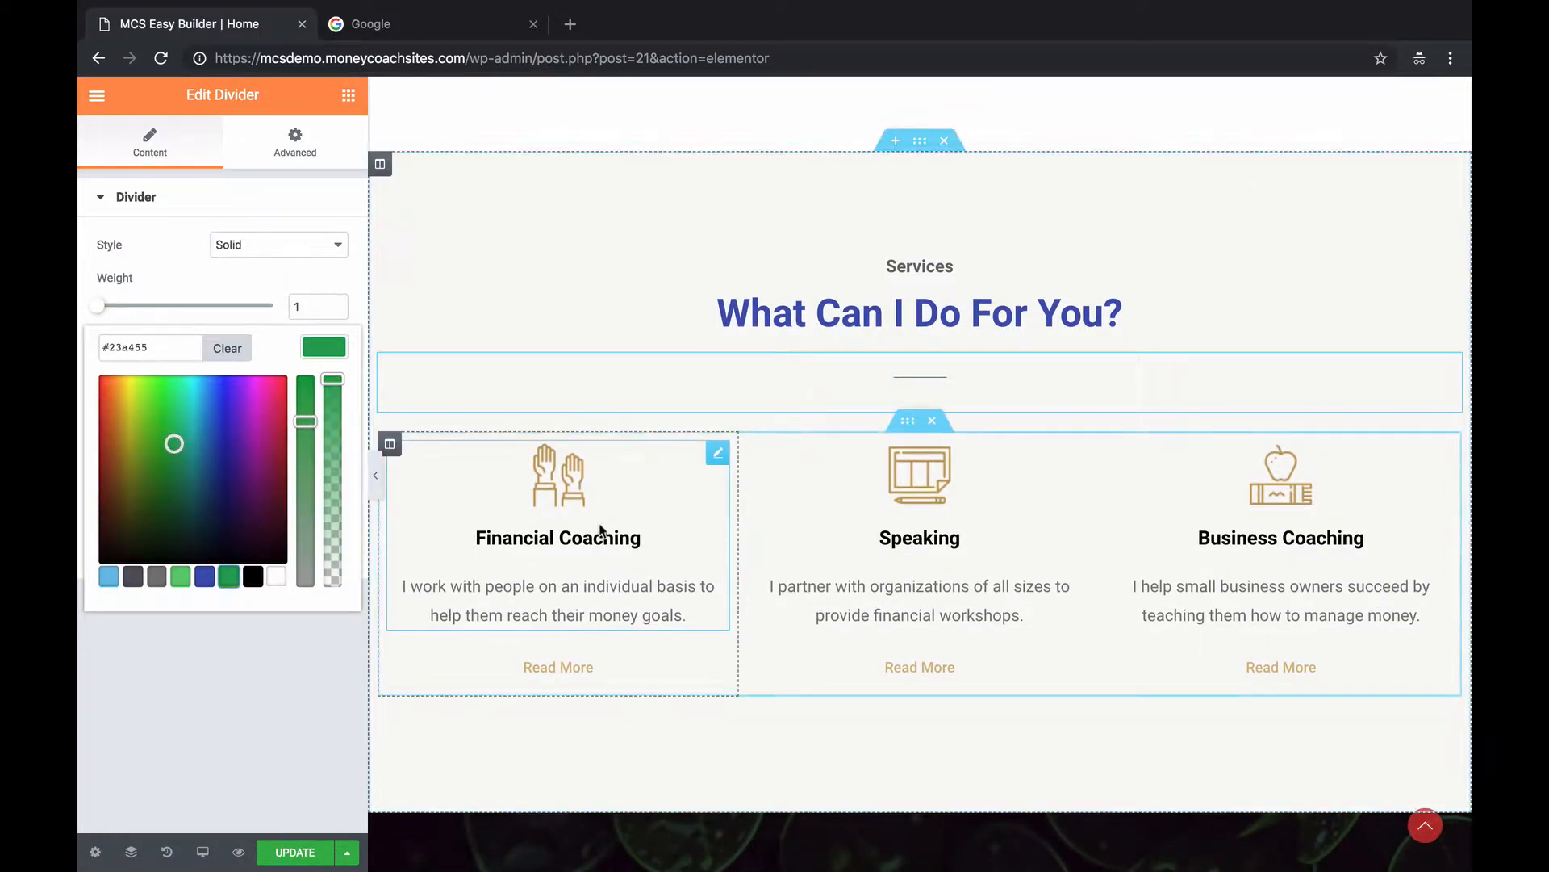
Delete the raised-hands image from the Financial Coaching image box.
scroll(607, 440, down, 2)
click(611, 433)
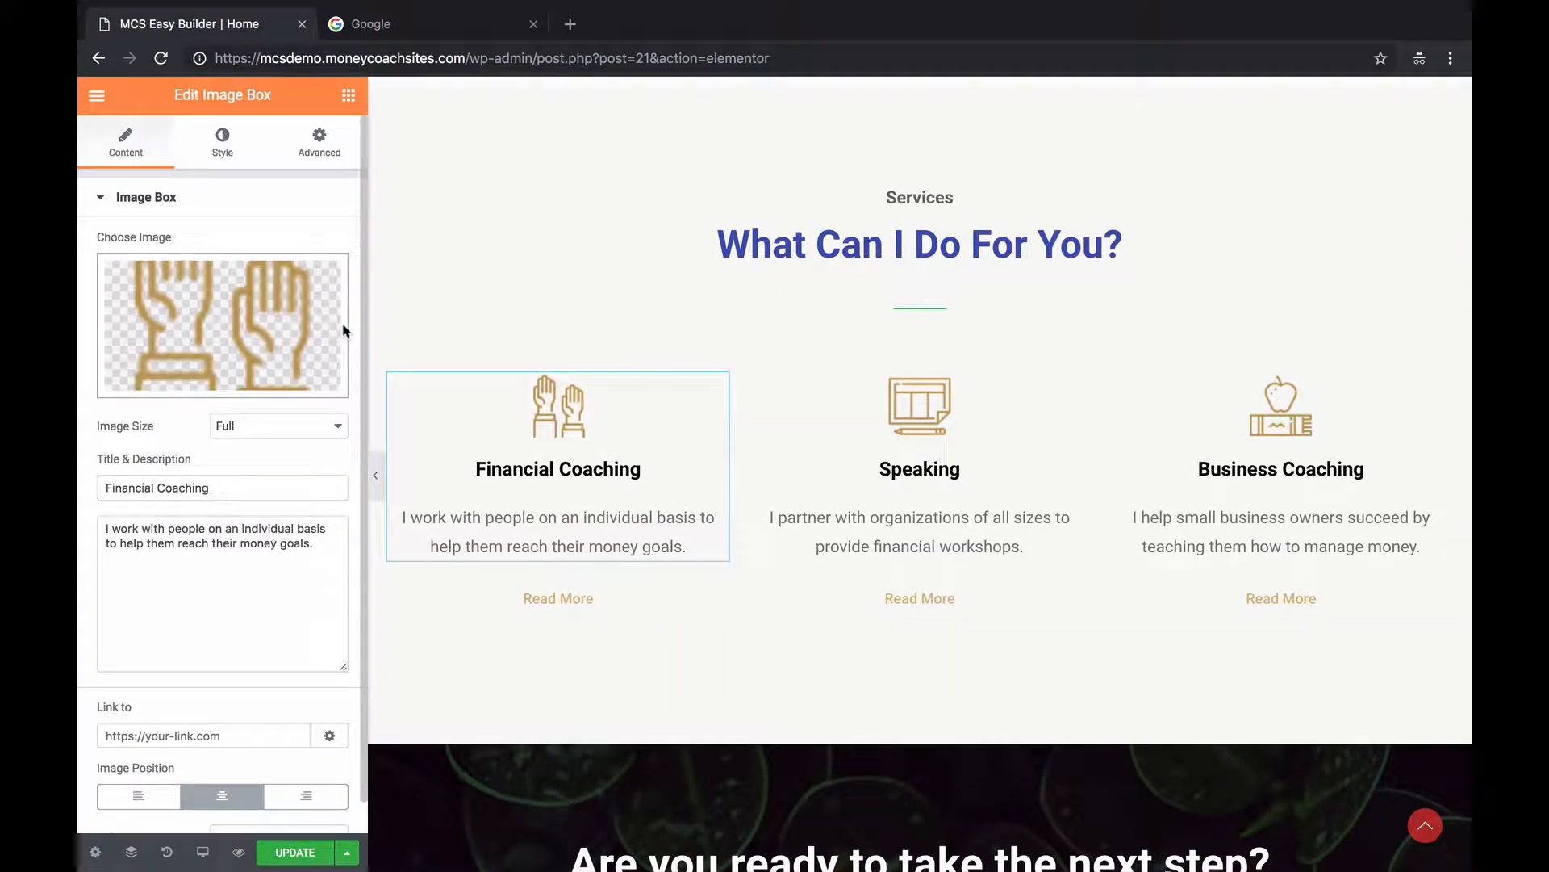
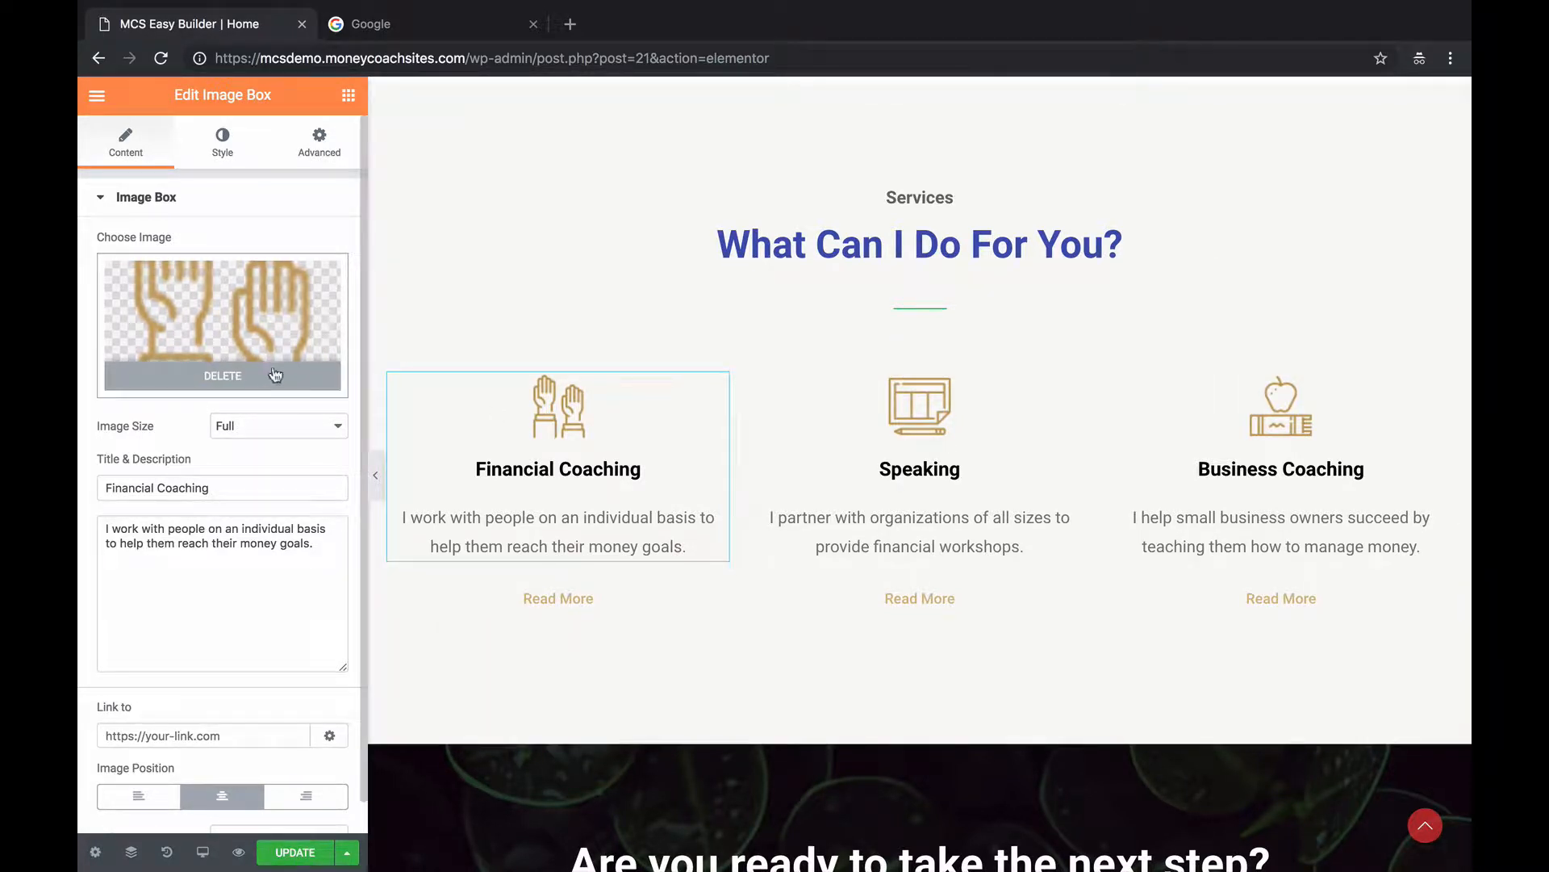
click(251, 377)
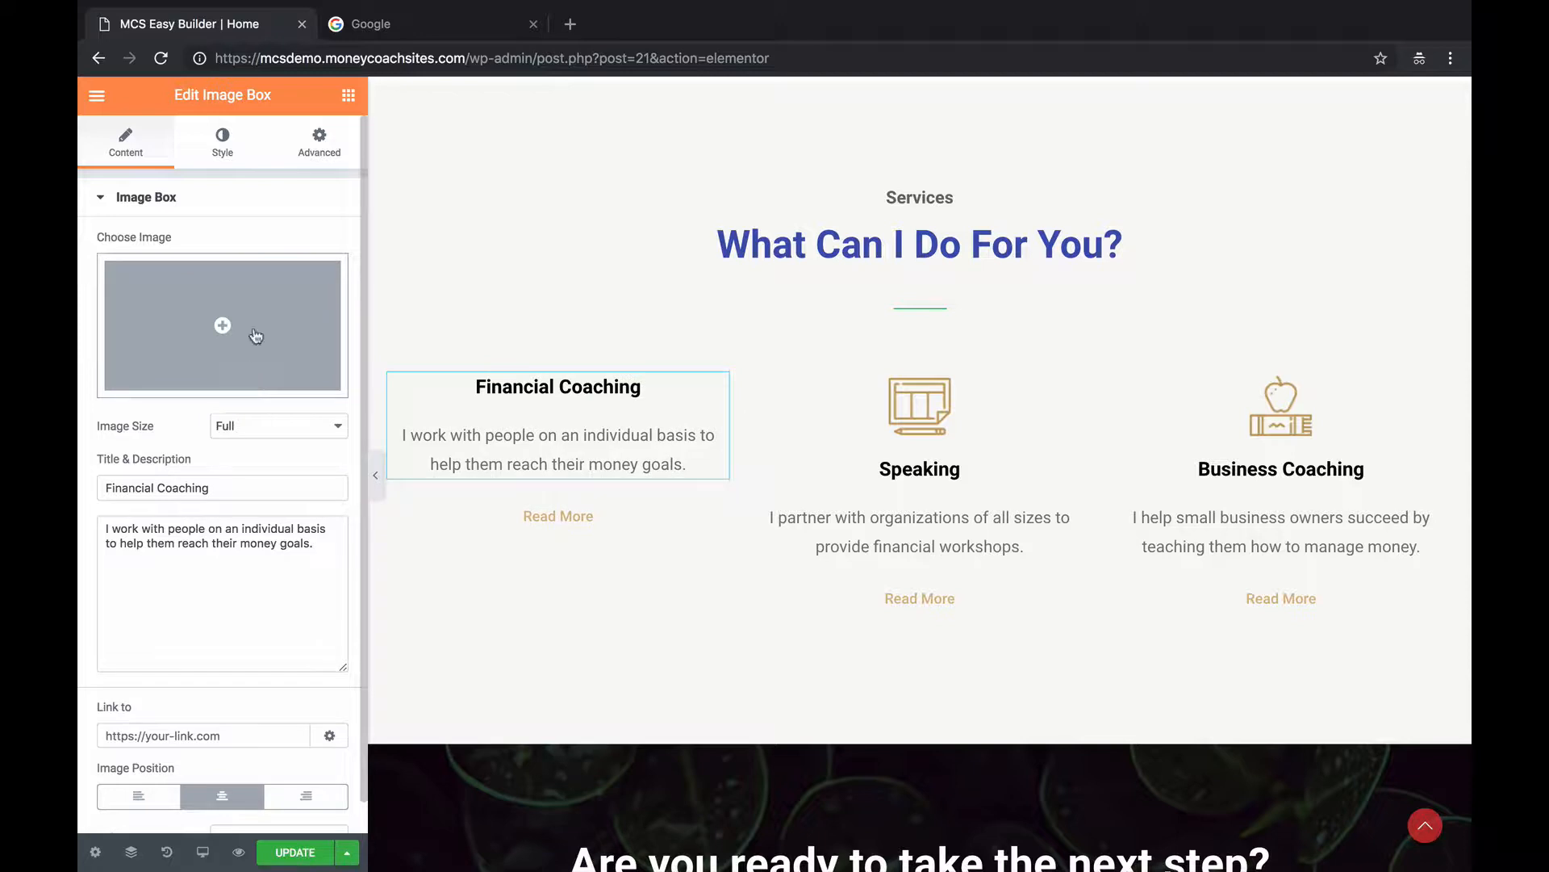
Add an Icon widget above the Financial Coaching title and set its icon to dollar.
click(347, 98)
drag(275, 648, 479, 390)
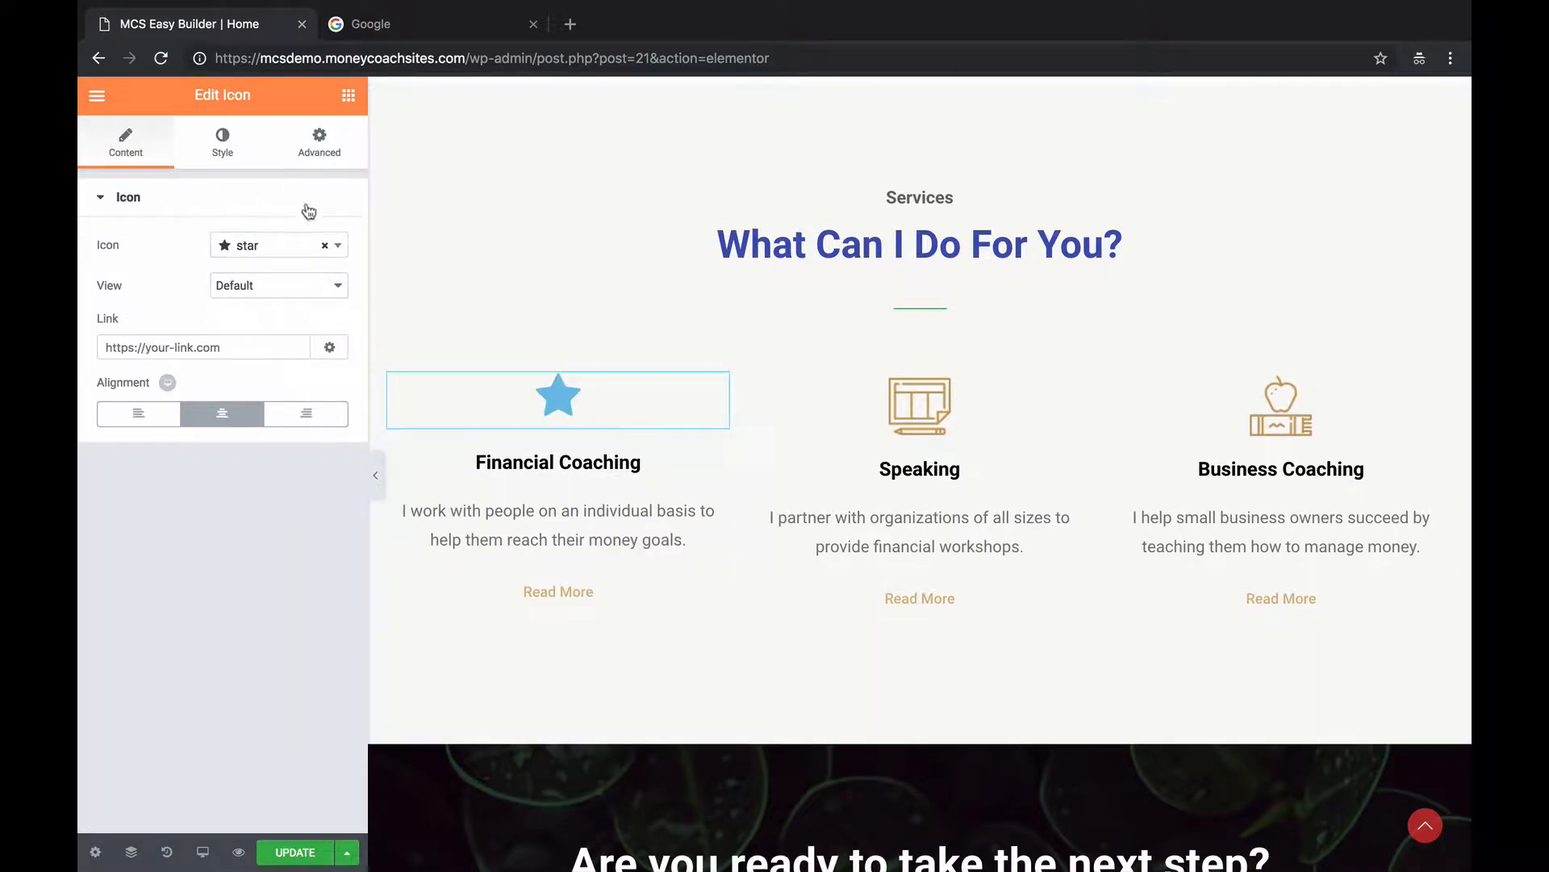
click(288, 250)
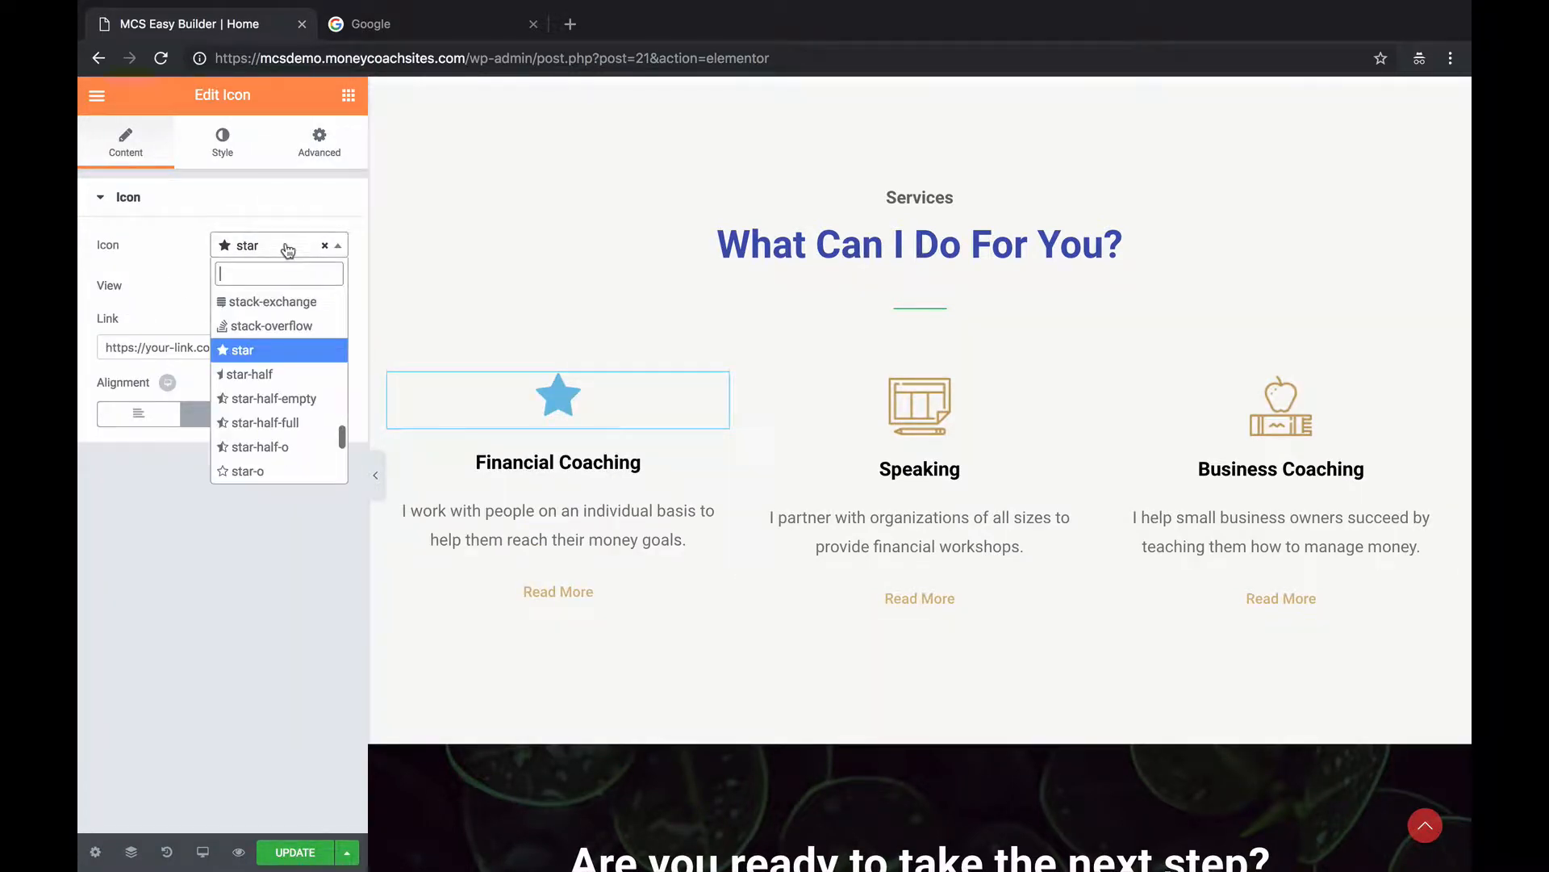
scroll(260, 406, up, 3)
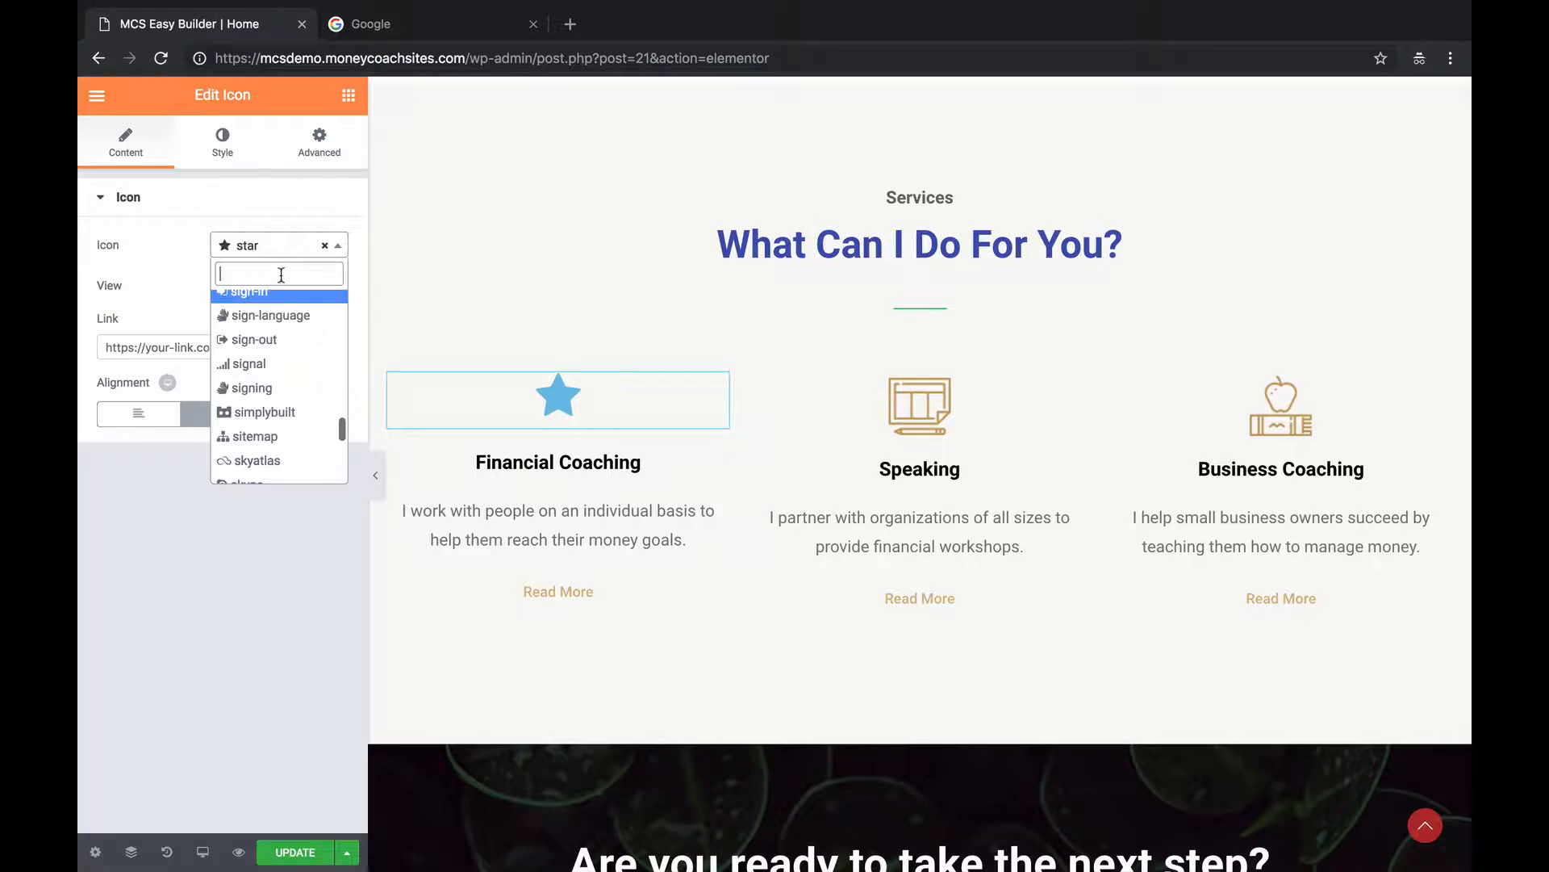
text(dolla)
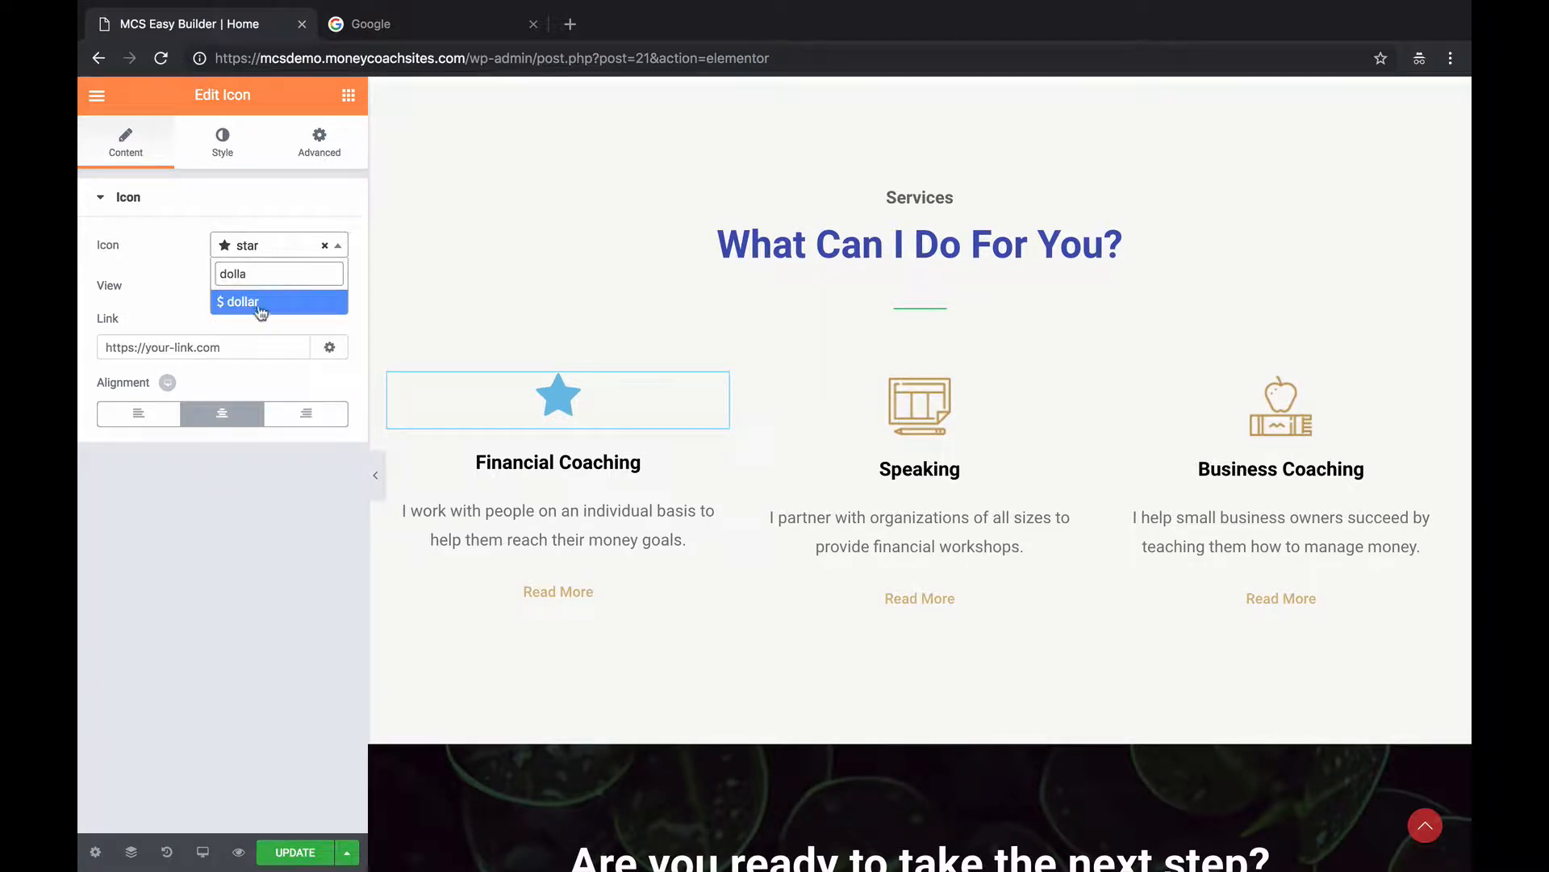
click(260, 306)
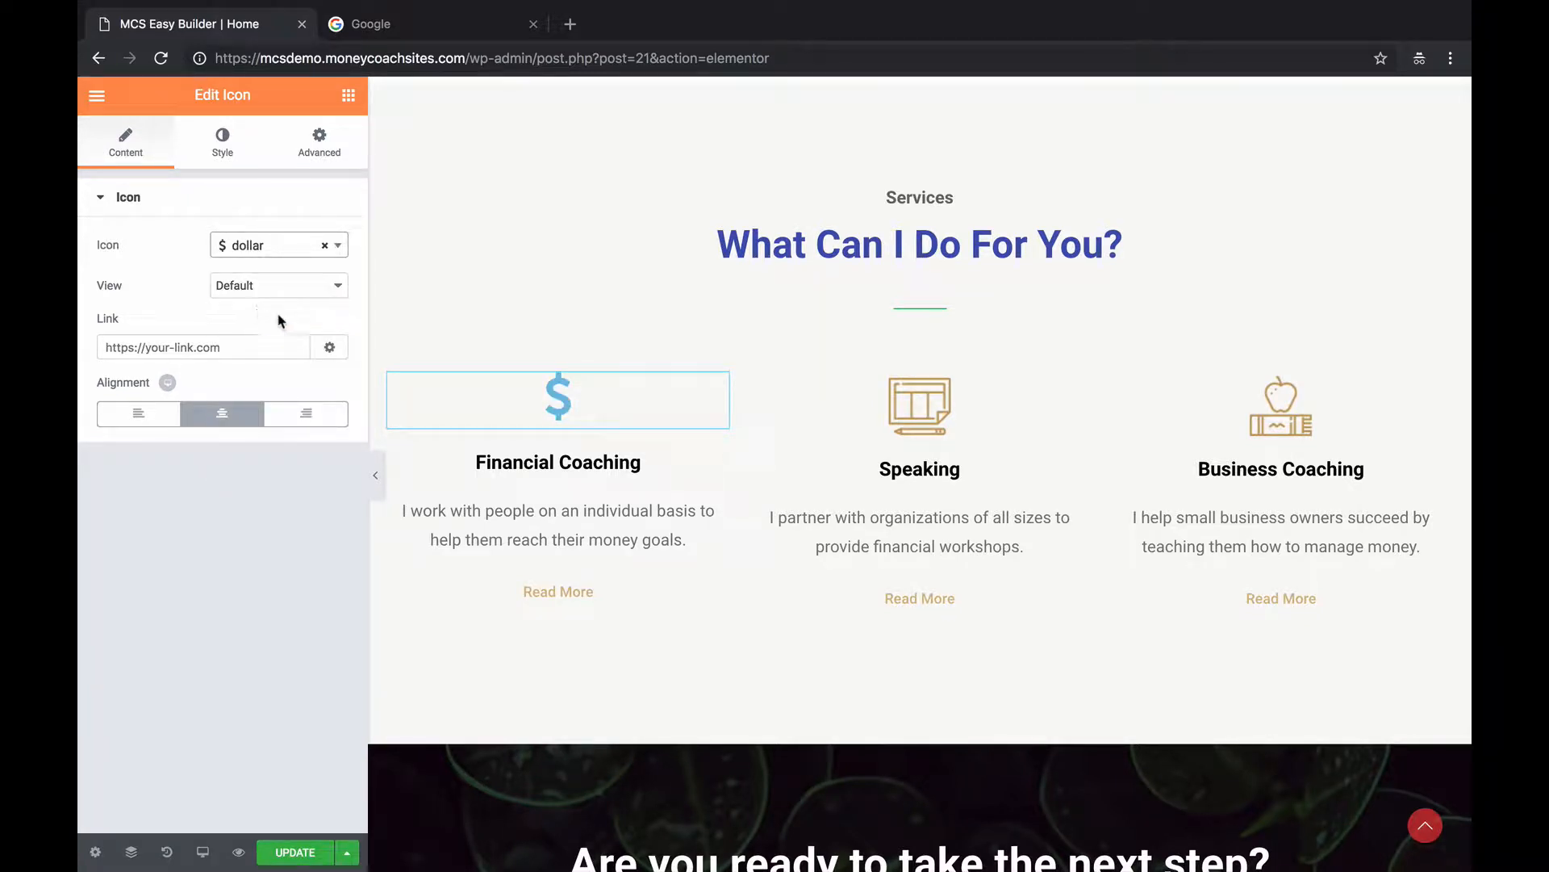
Set the dollar icon's primary color to blue #4054b2.
click(234, 155)
click(318, 290)
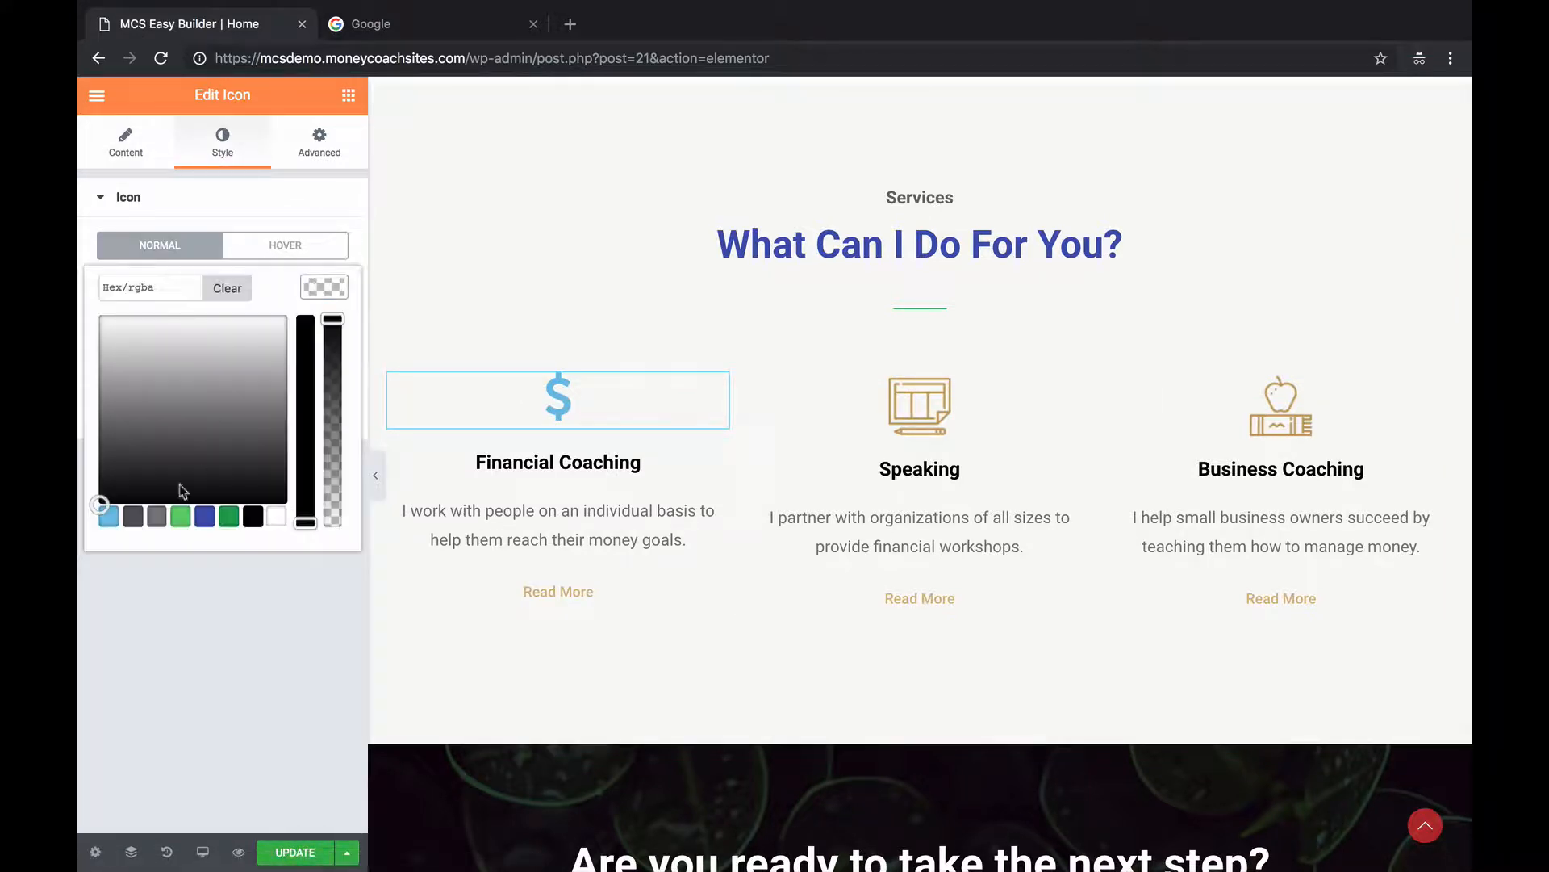
click(205, 517)
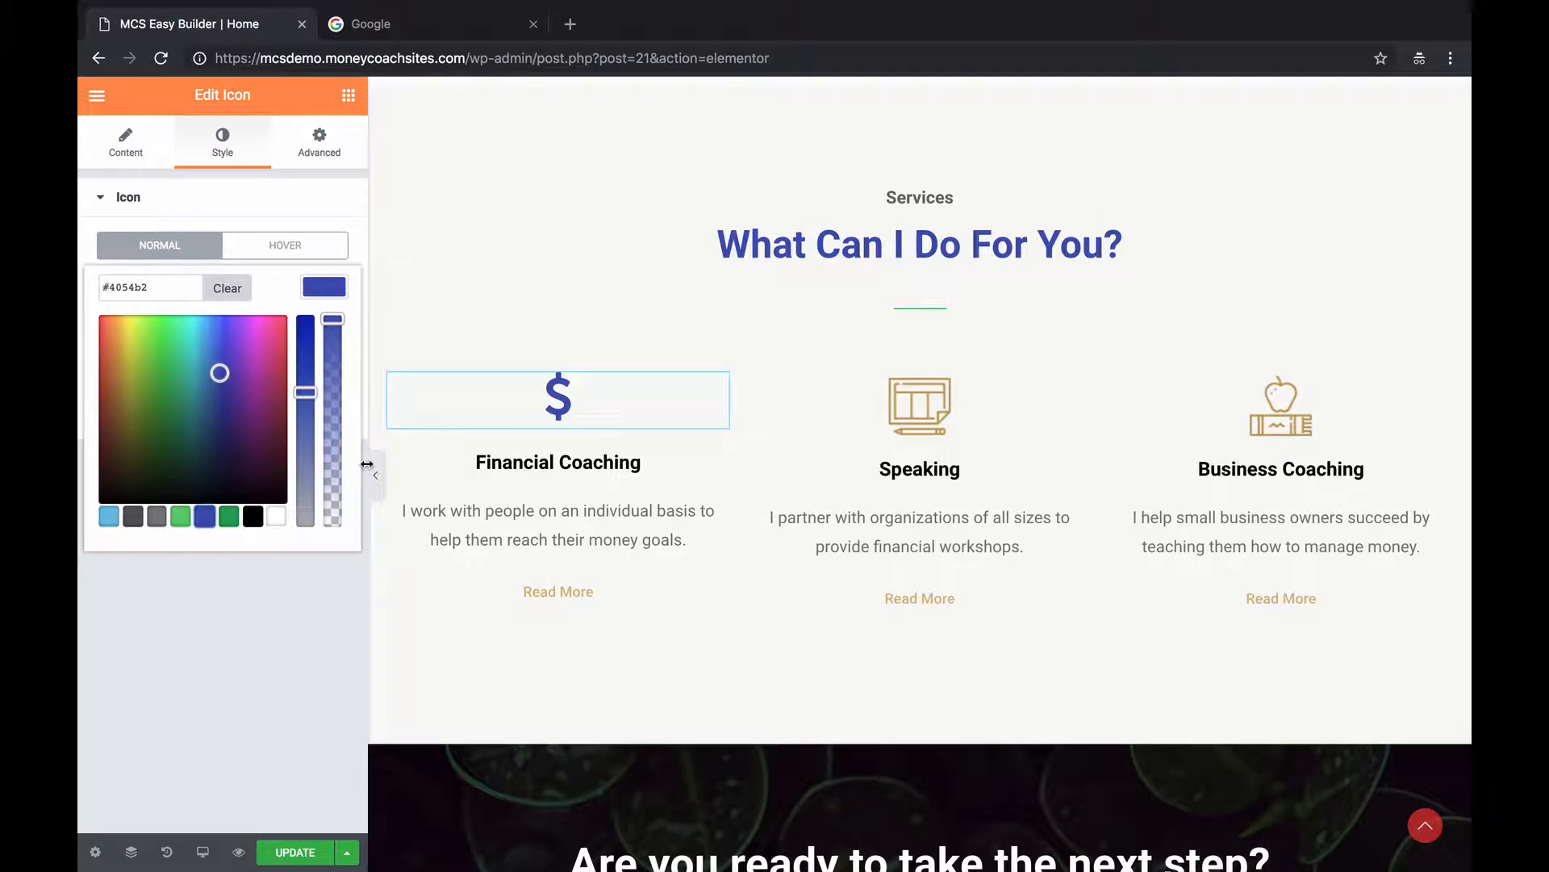
scroll(638, 402, down, 1)
scroll(638, 404, down, 3)
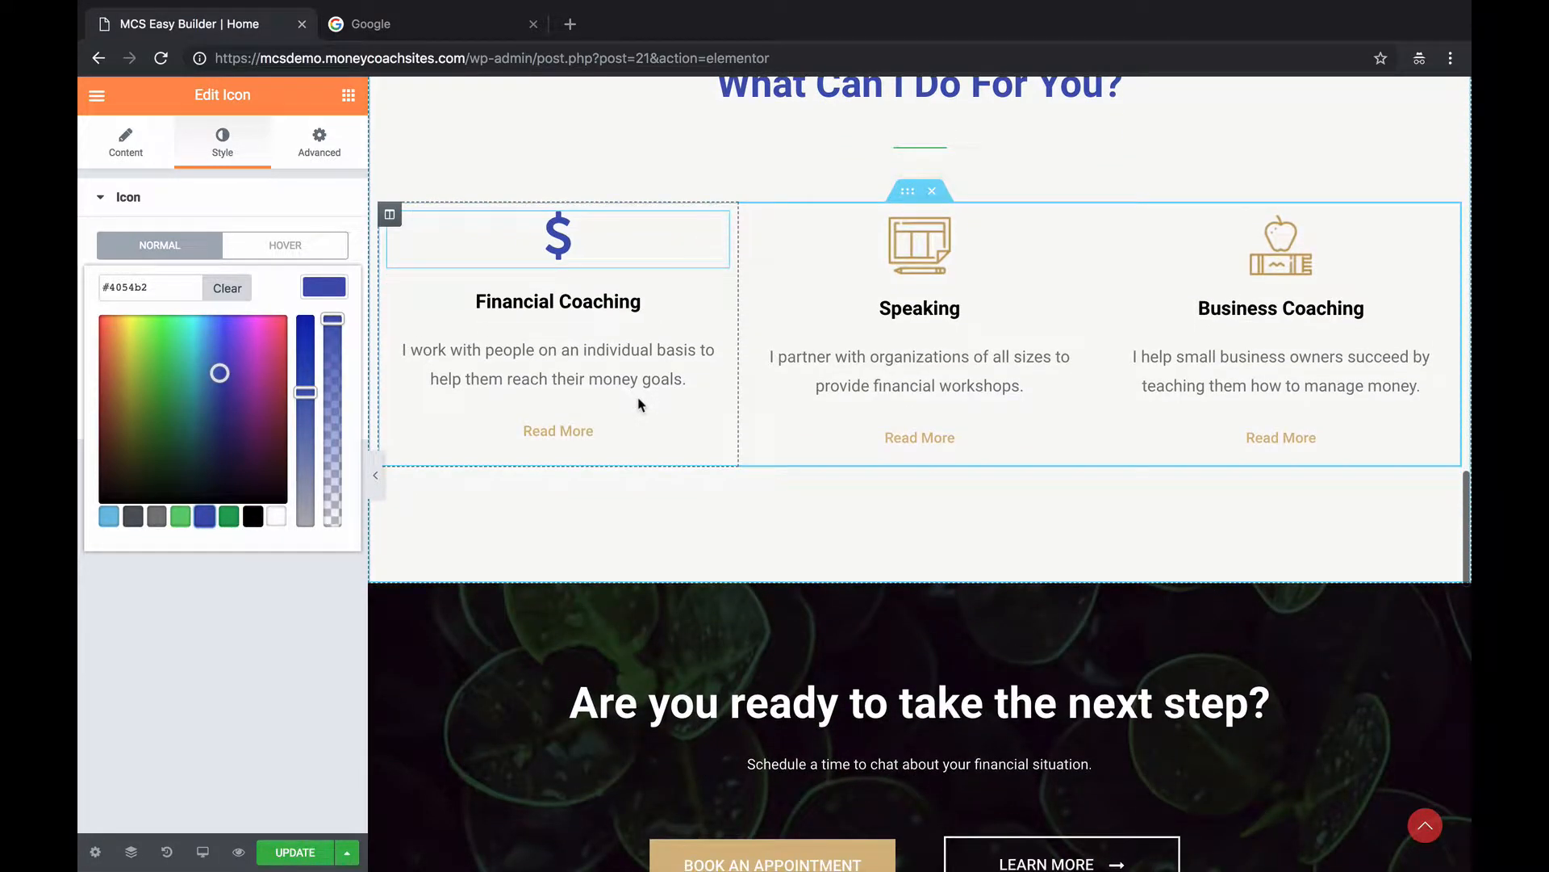
View the media library images available for the Speaking image box without choosing a replacement.
scroll(638, 403, down, 3)
scroll(640, 404, up, 1)
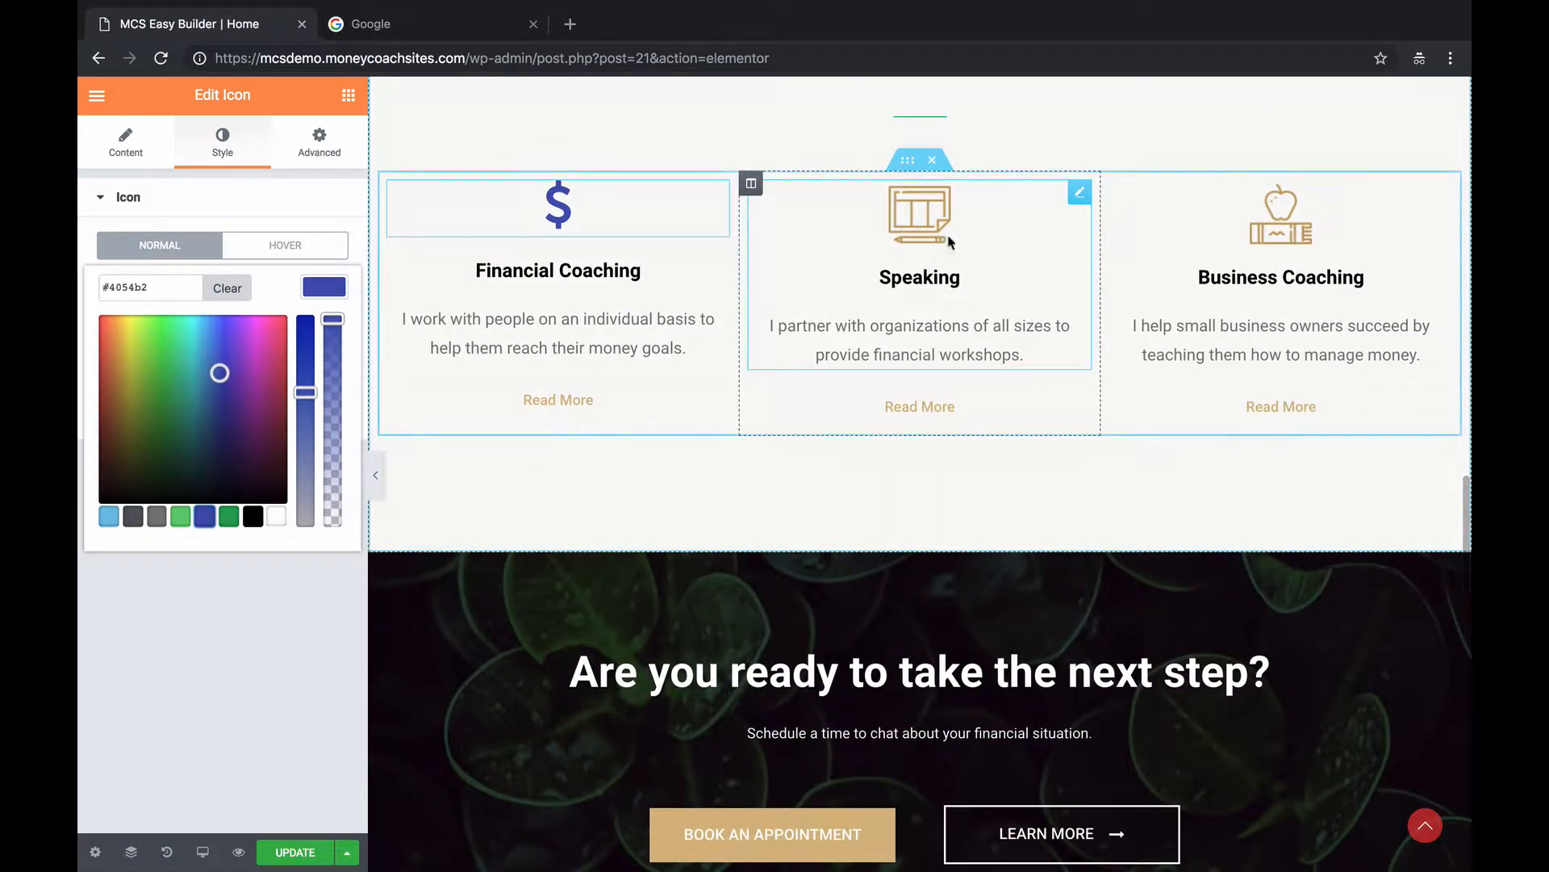
click(983, 215)
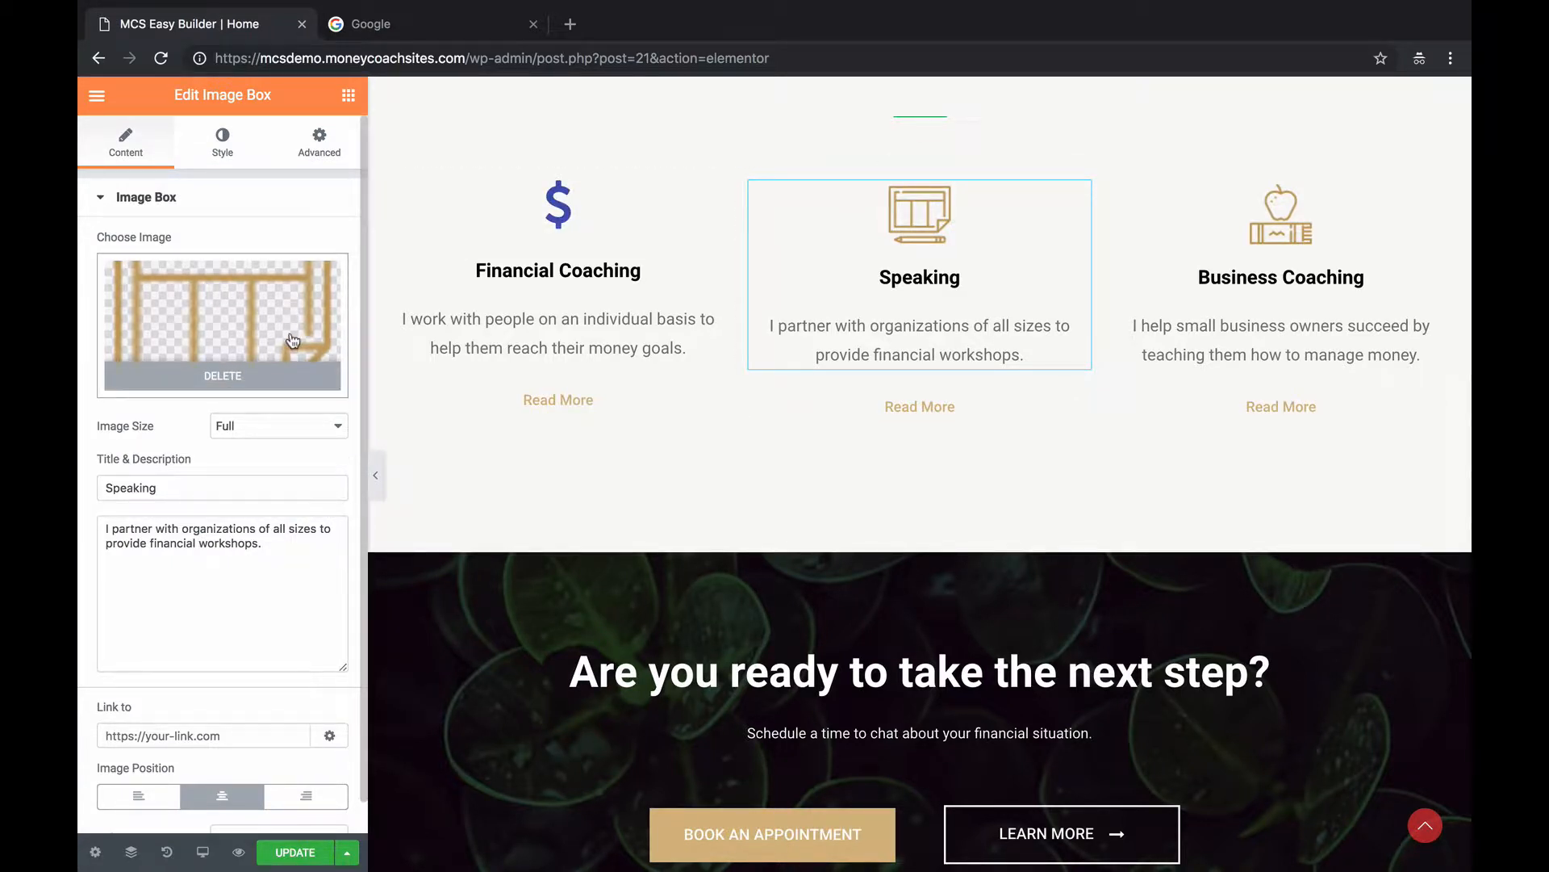
click(255, 359)
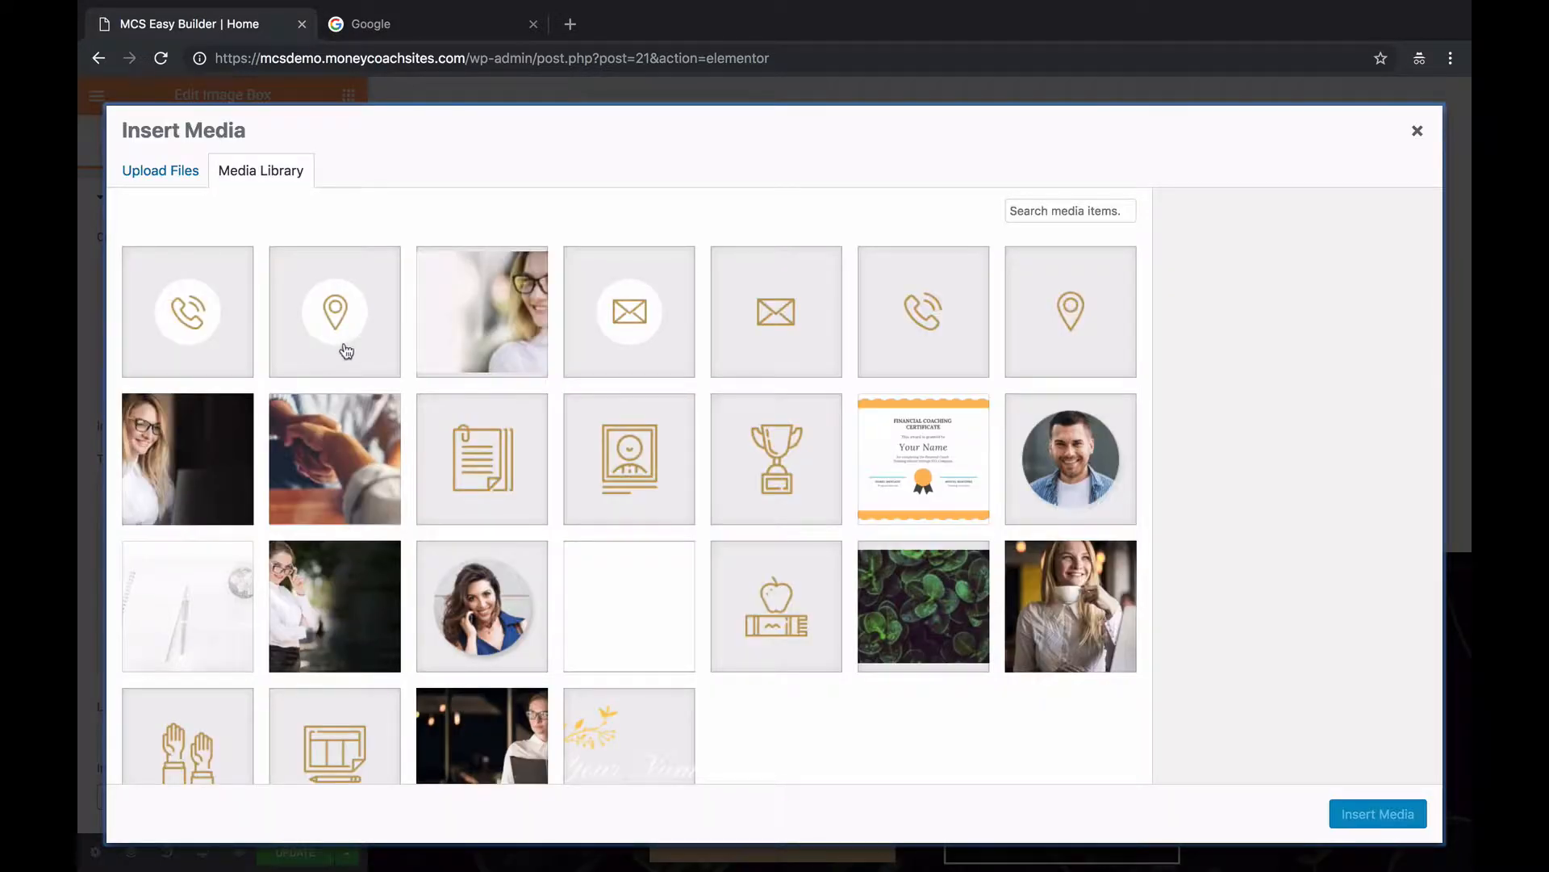
click(1416, 133)
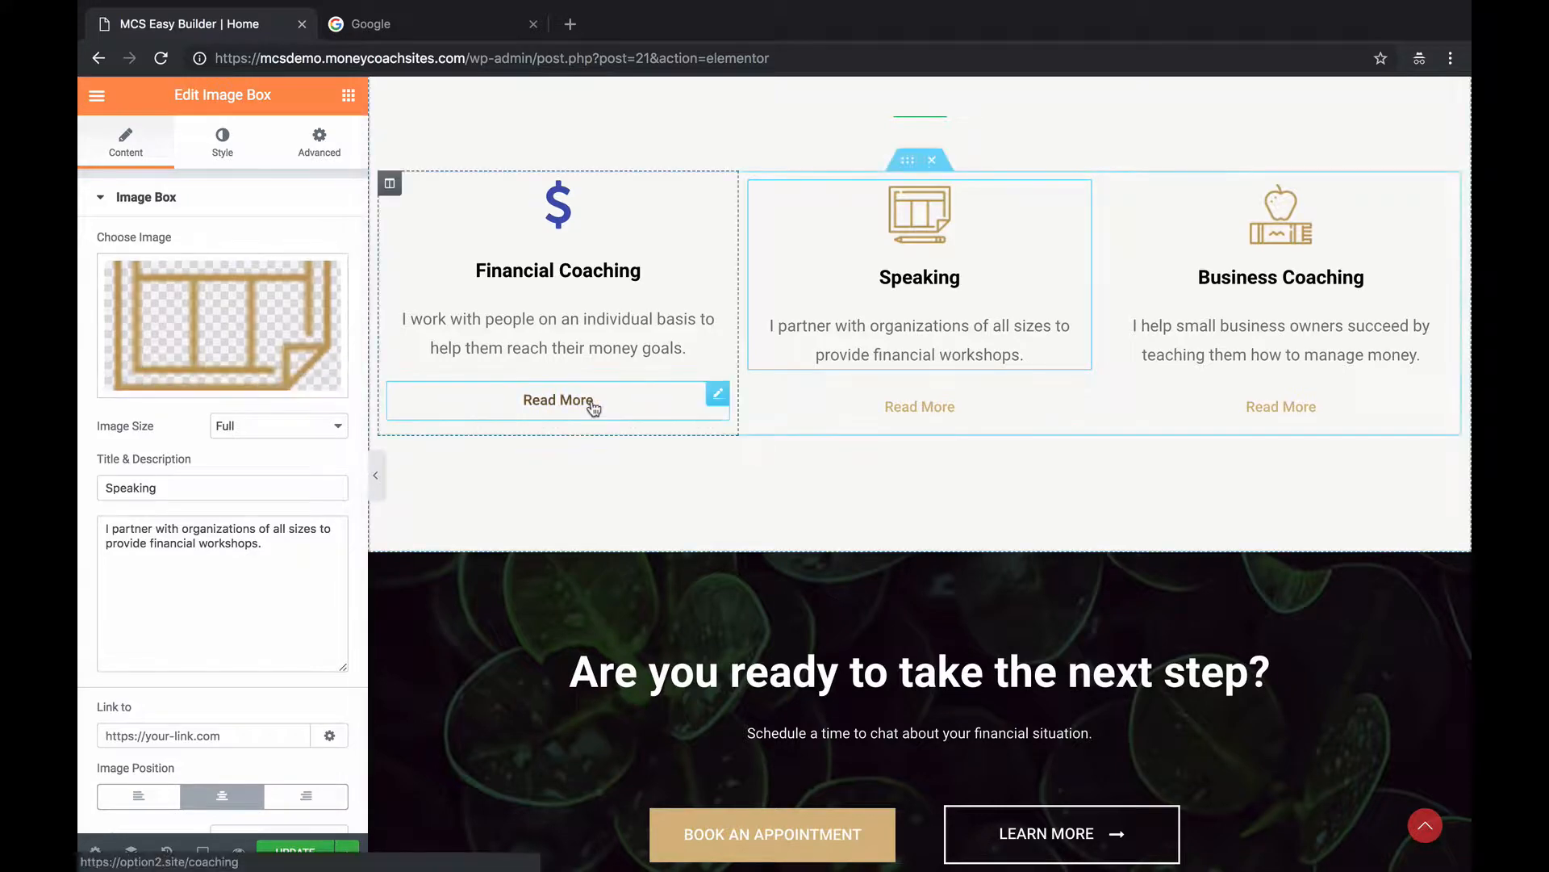
Delete the leaf background image from the "Are you ready to take the next step?" section.
scroll(594, 403, down, 3)
scroll(593, 401, down, 1)
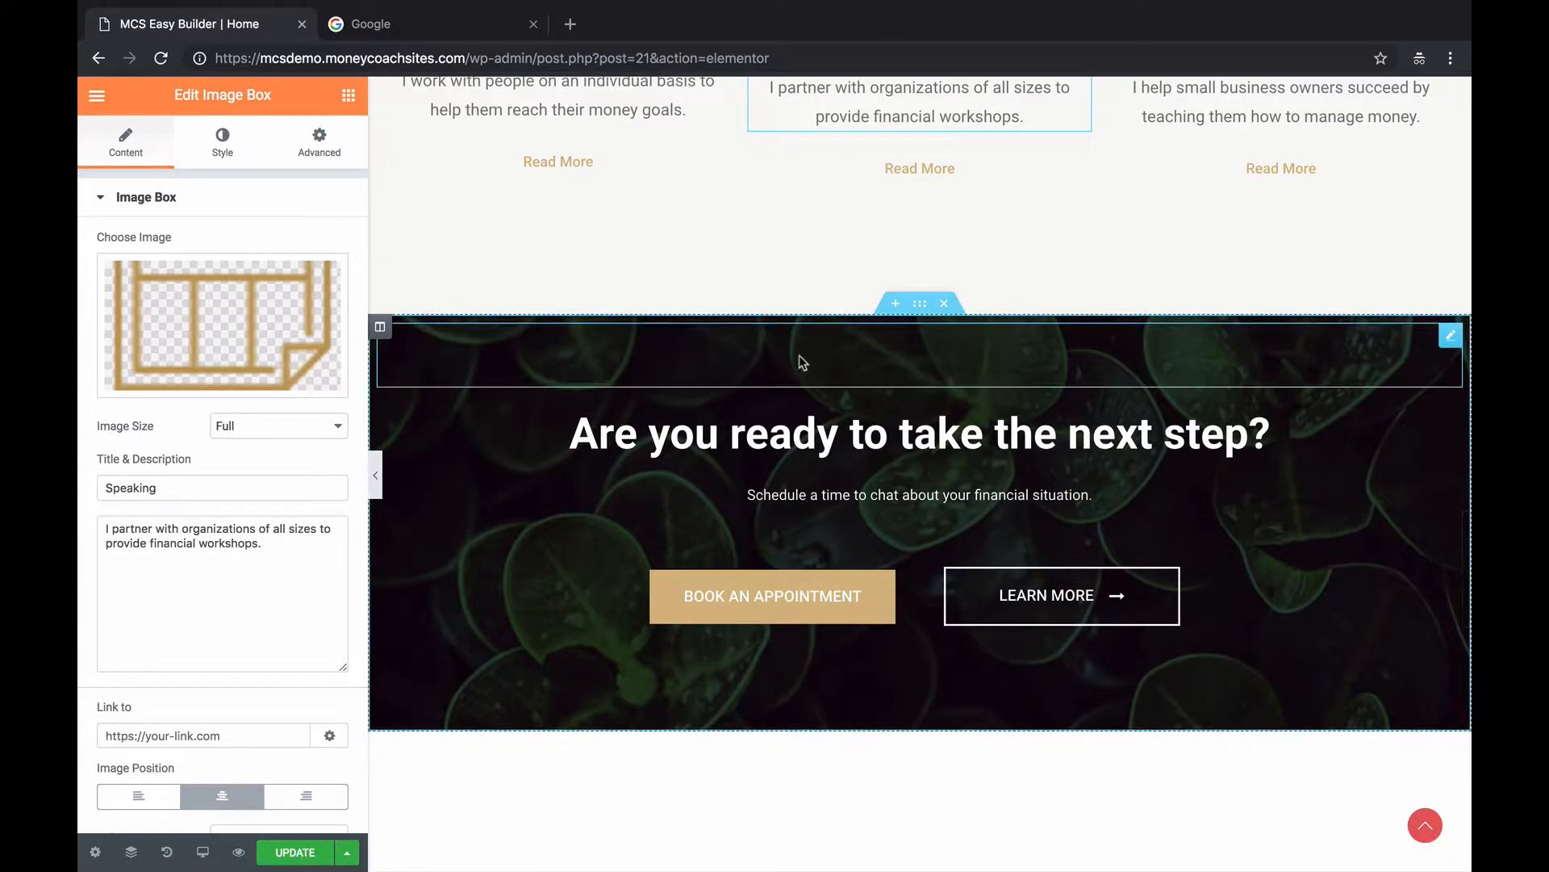
scroll(810, 433, up, 2)
scroll(809, 433, down, 7)
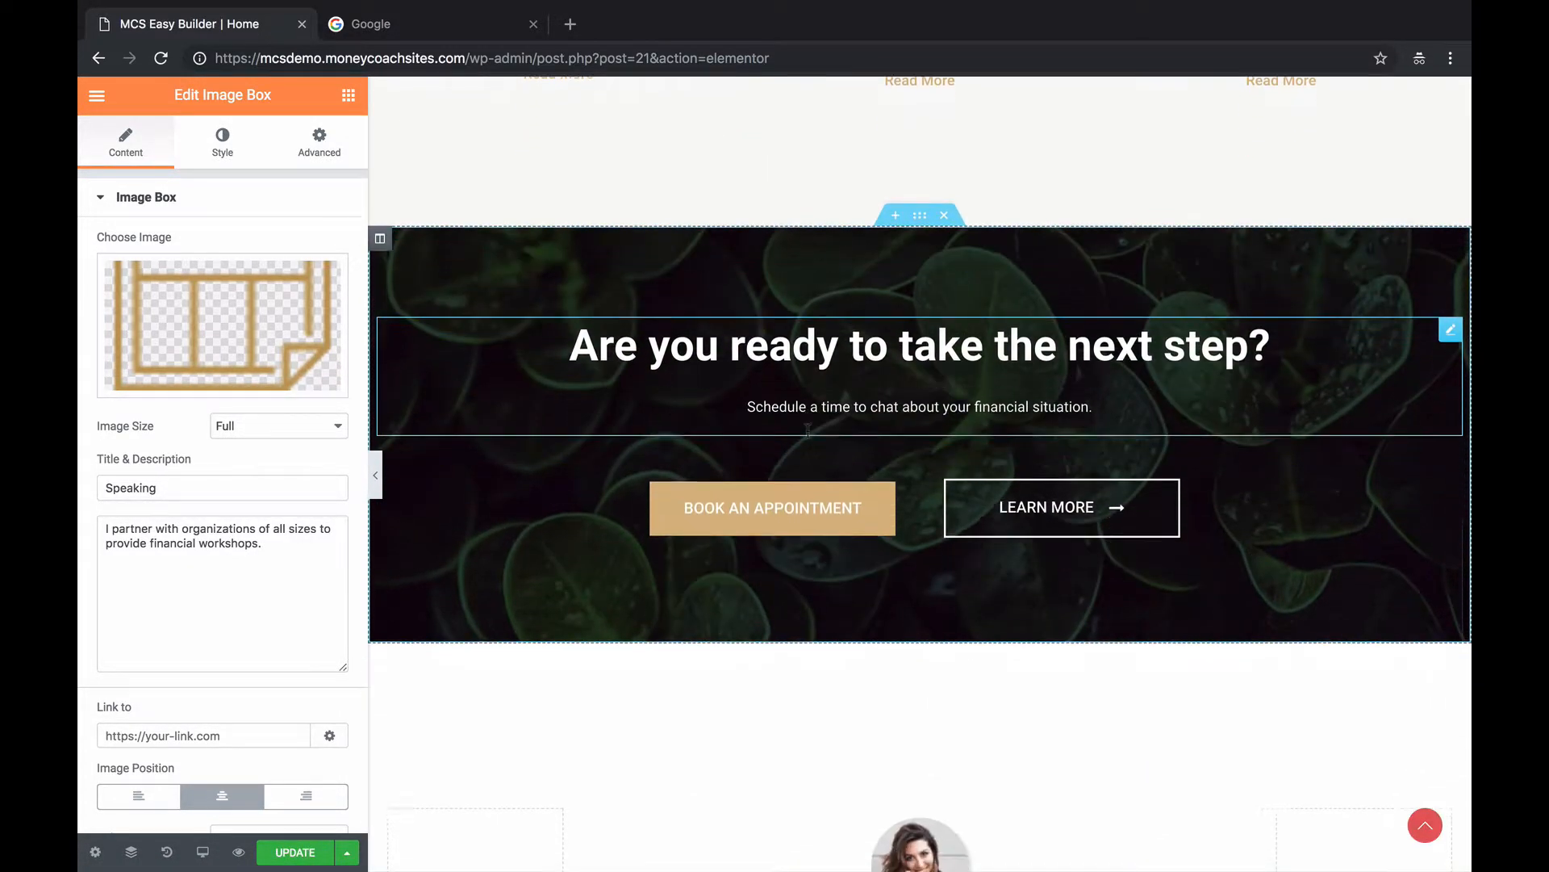
scroll(810, 433, up, 5)
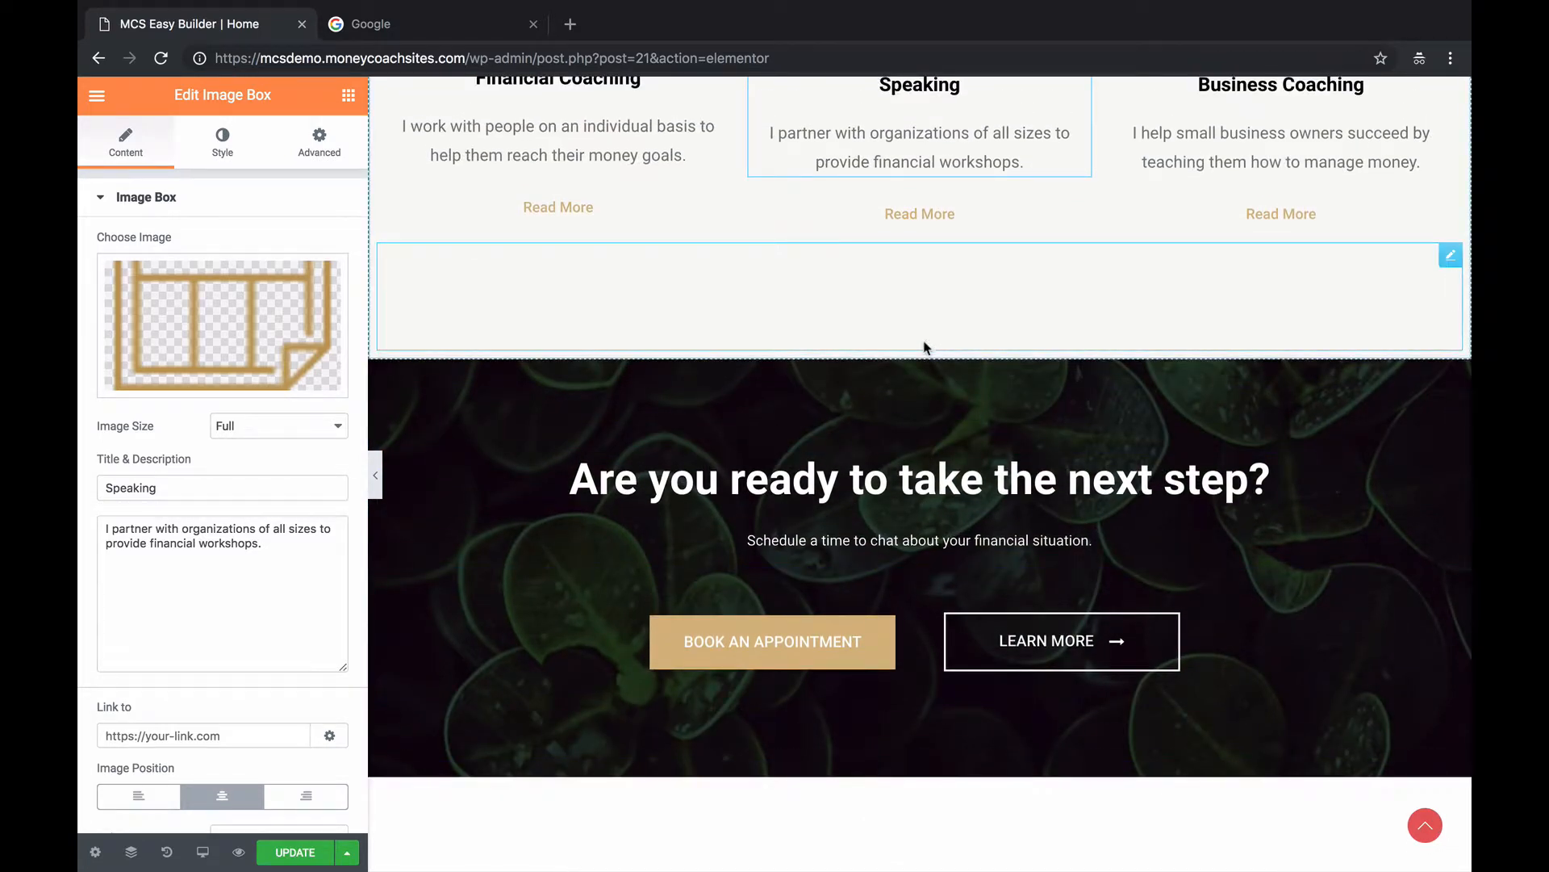
click(919, 349)
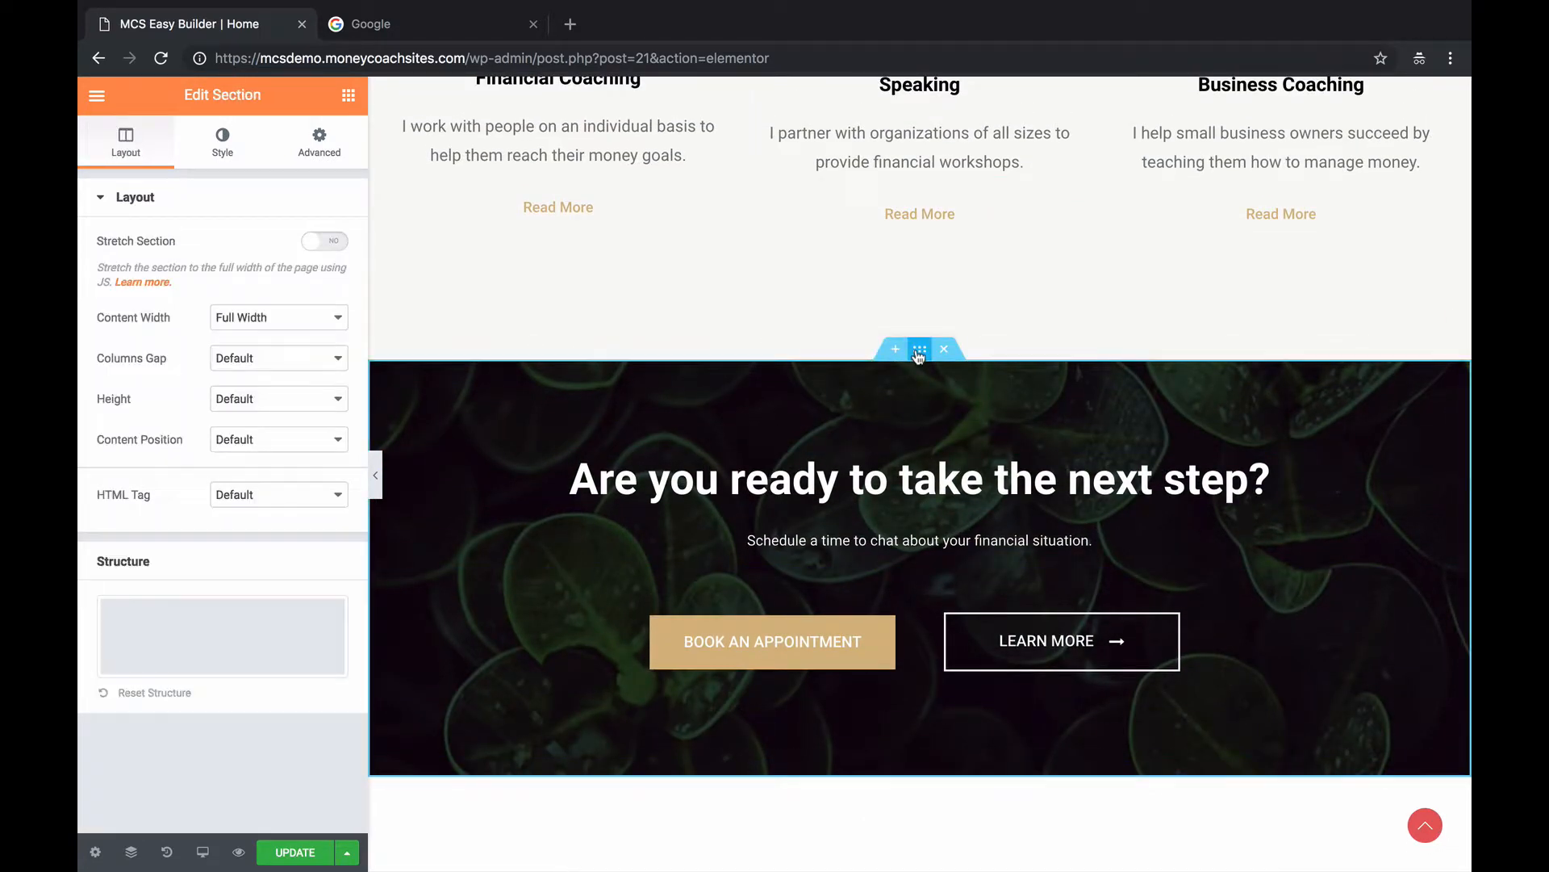
click(220, 140)
mouse_move(246, 462)
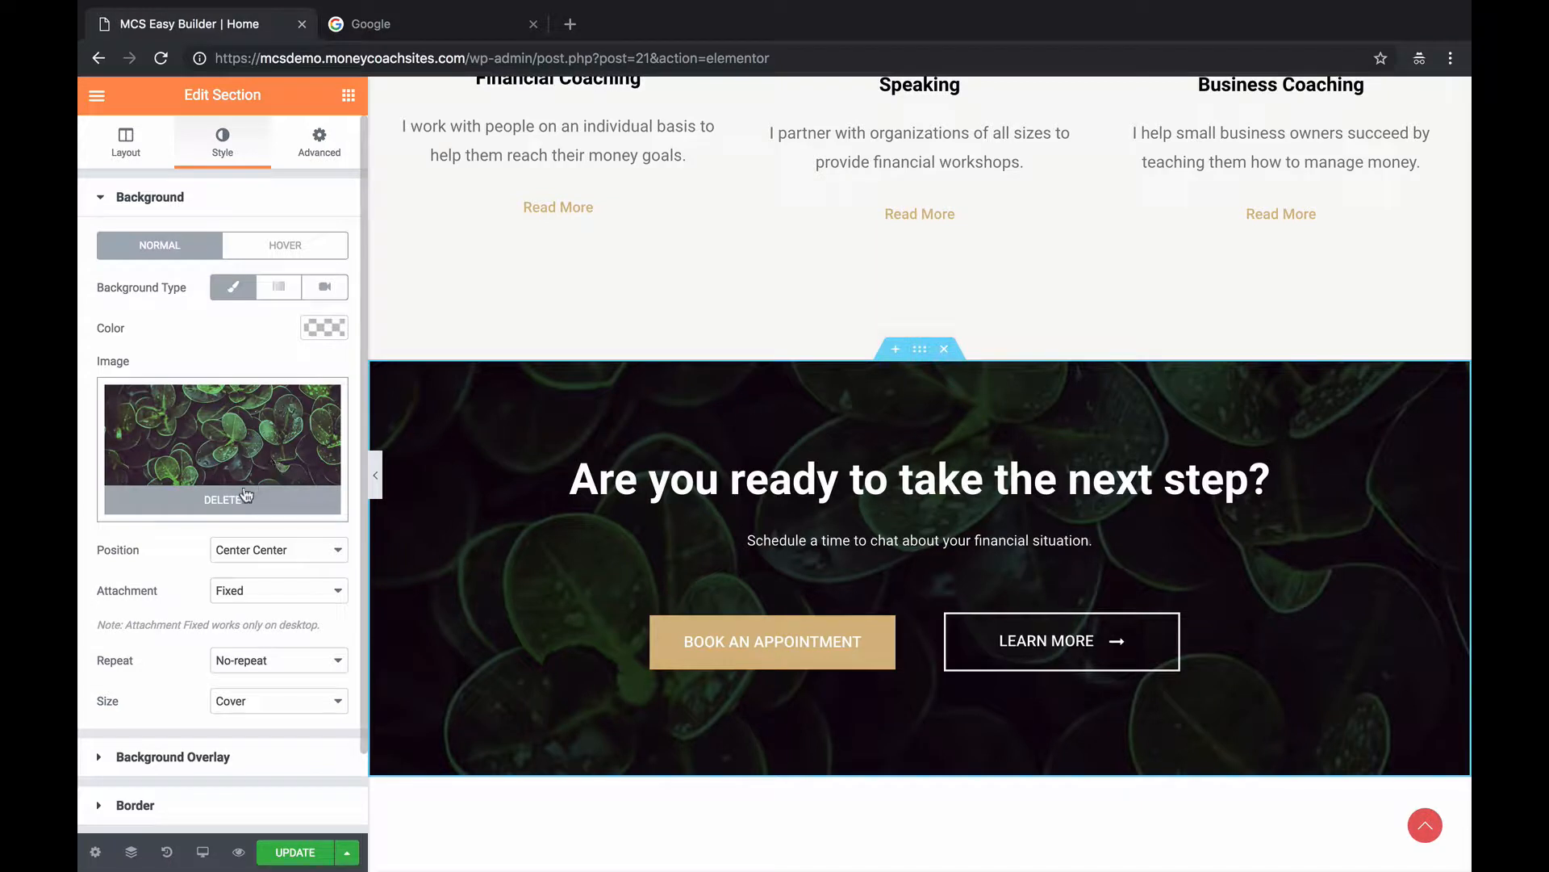
click(234, 499)
Set the background color of the "Are you ready to take the next step?" section to black #000000.
scroll(636, 468, down, 3)
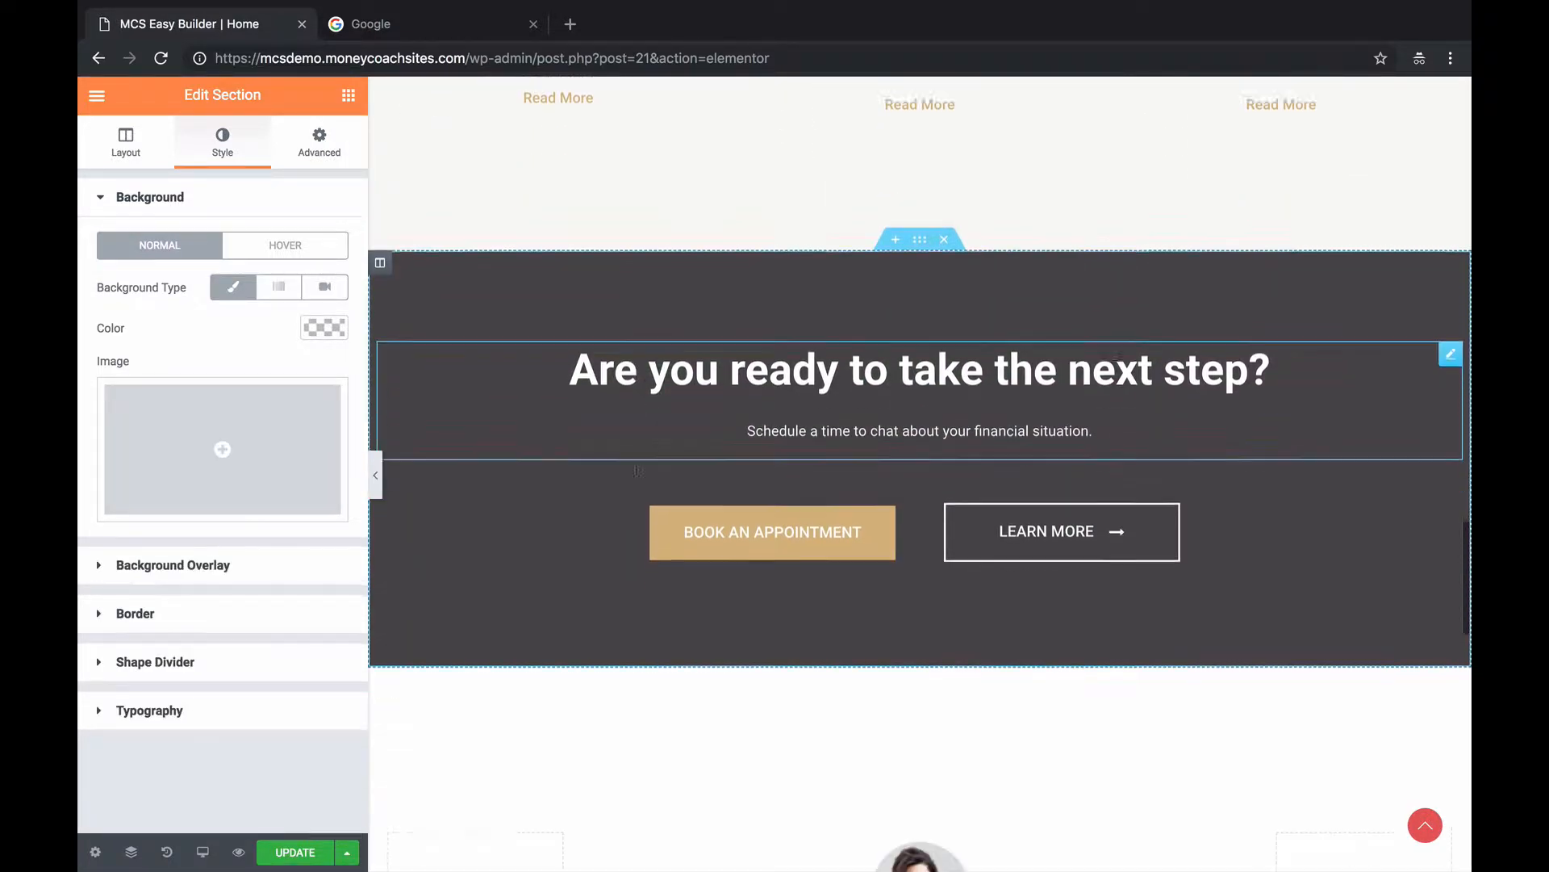
scroll(634, 475, up, 2)
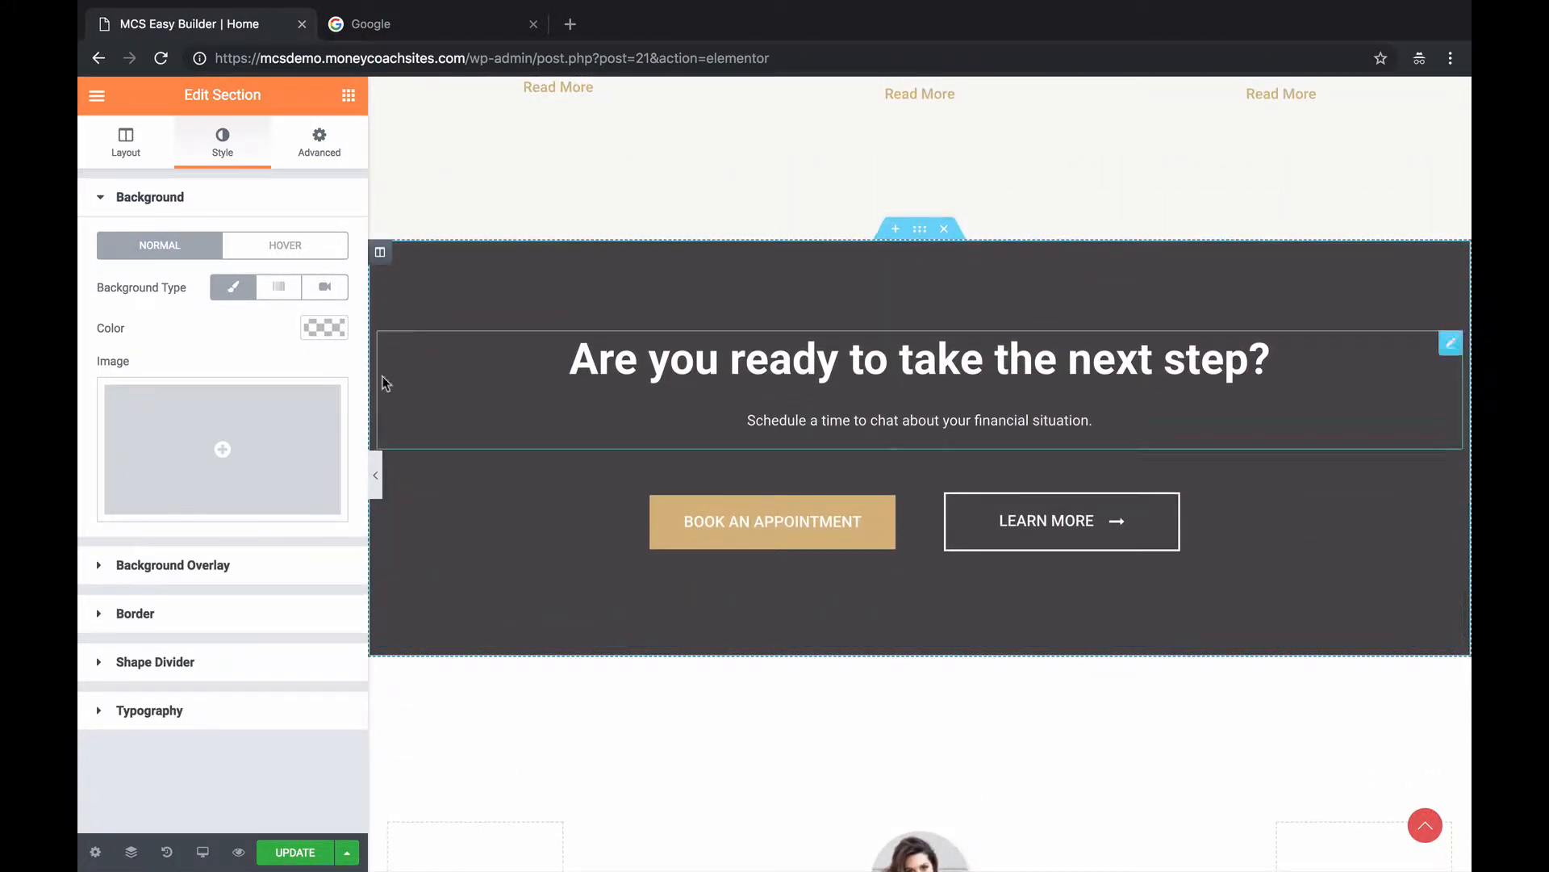
click(327, 327)
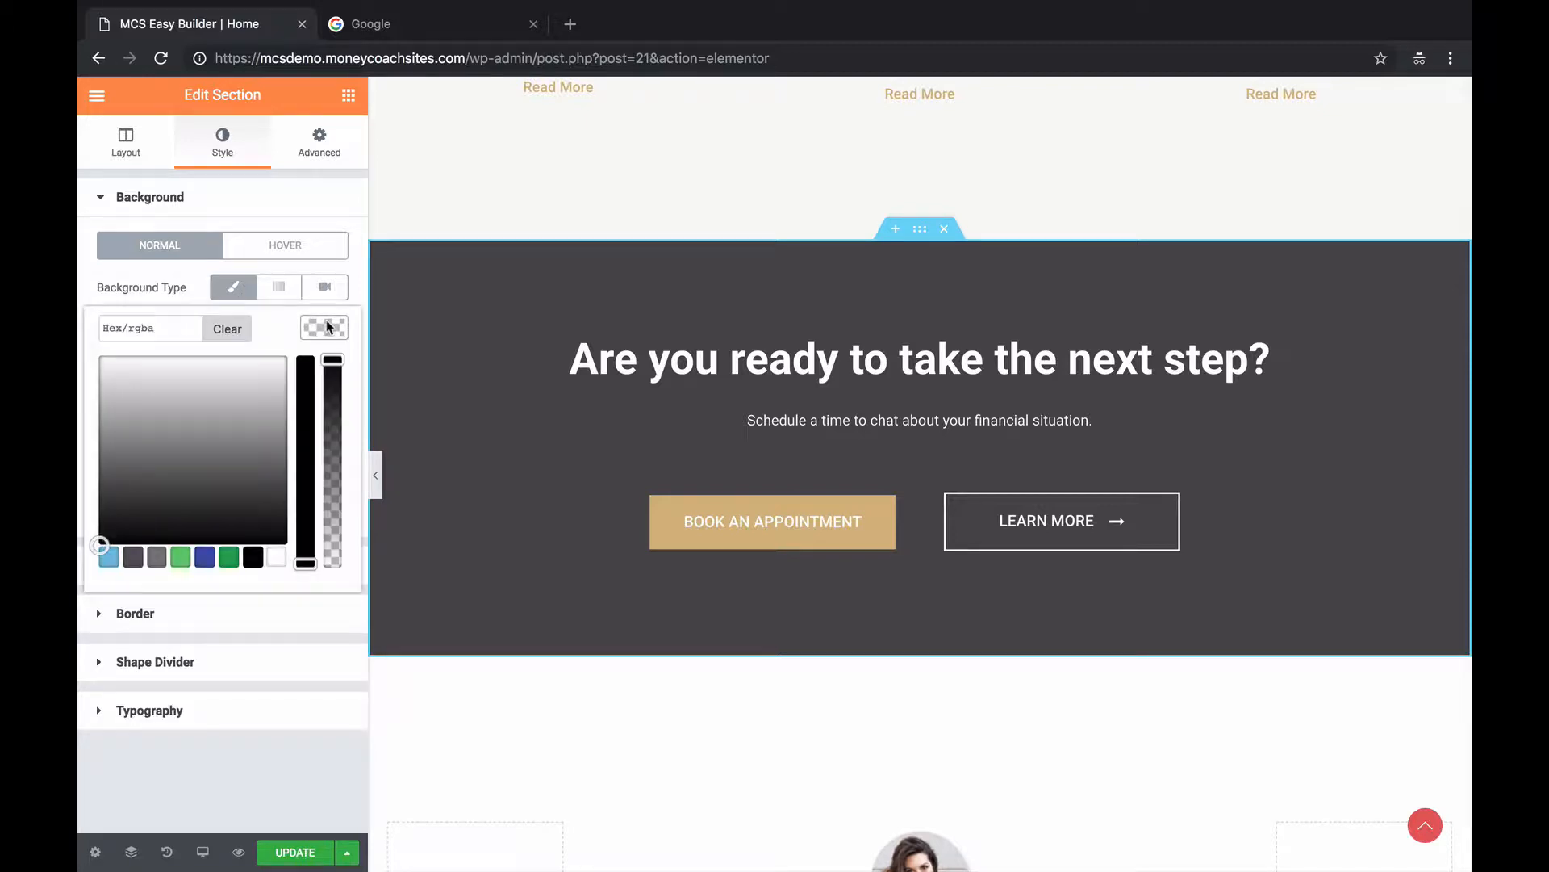
click(255, 558)
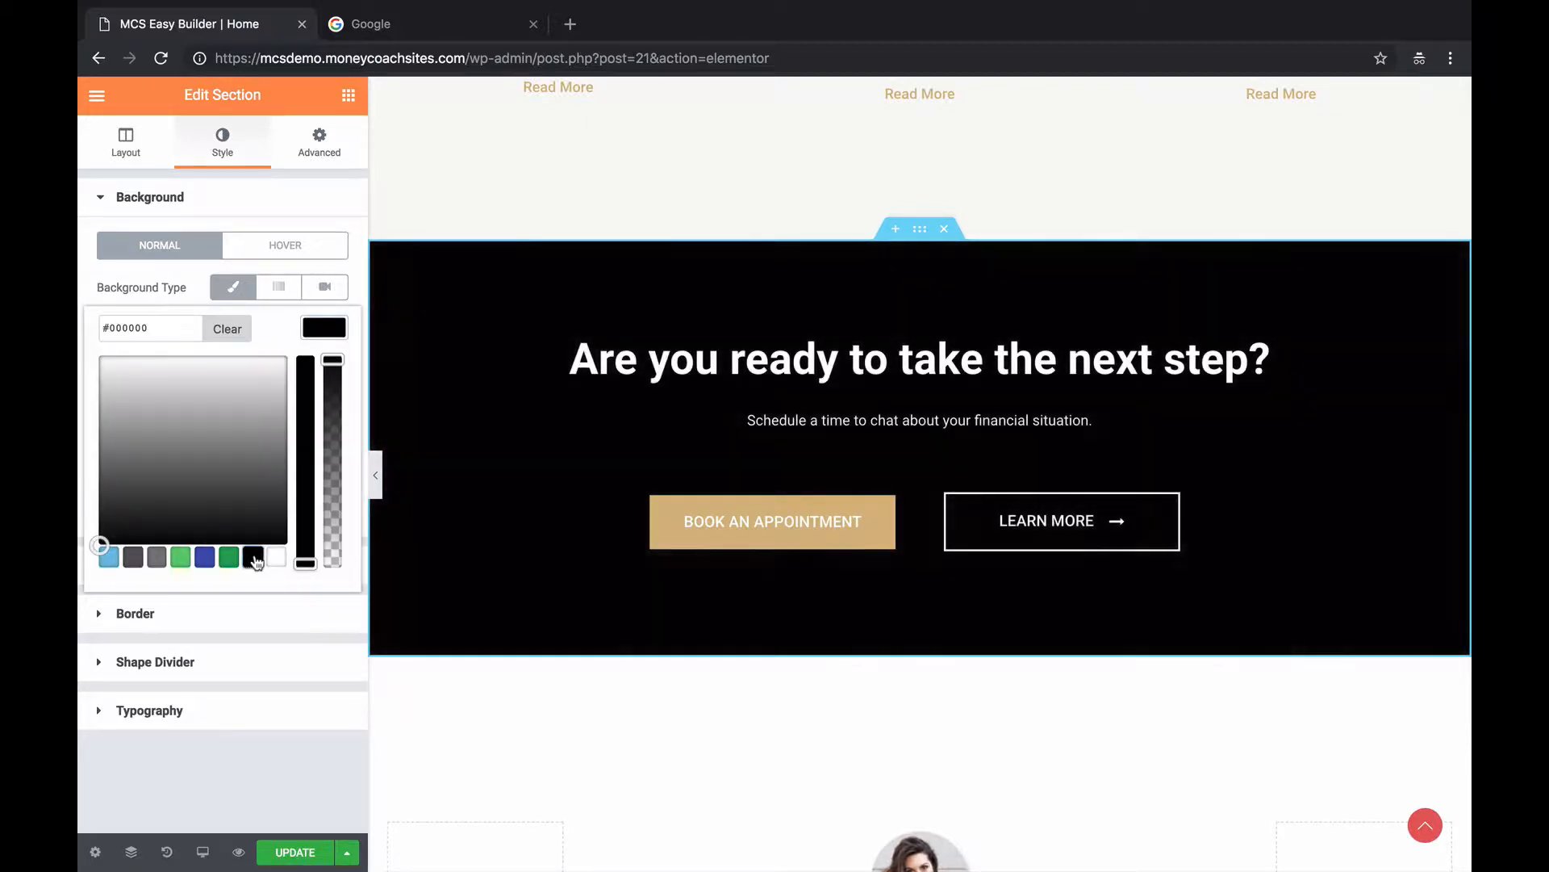
Set the background color of the "BOOK AN APPOINTMENT" button beside "LEARN MORE" to blue #4054b2.
scroll(675, 442, down, 2)
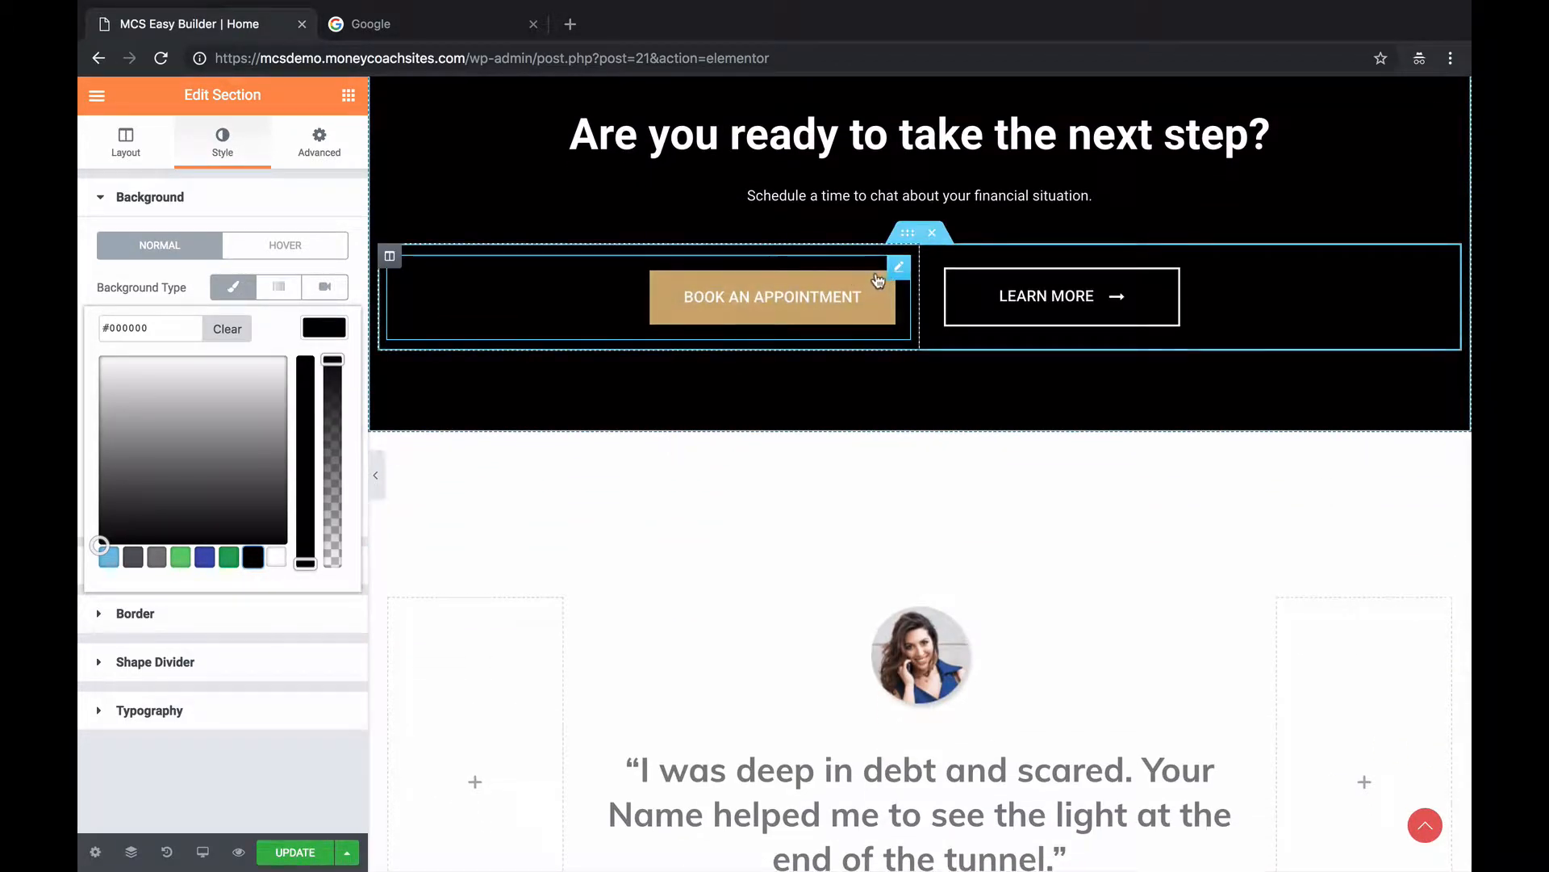
click(902, 298)
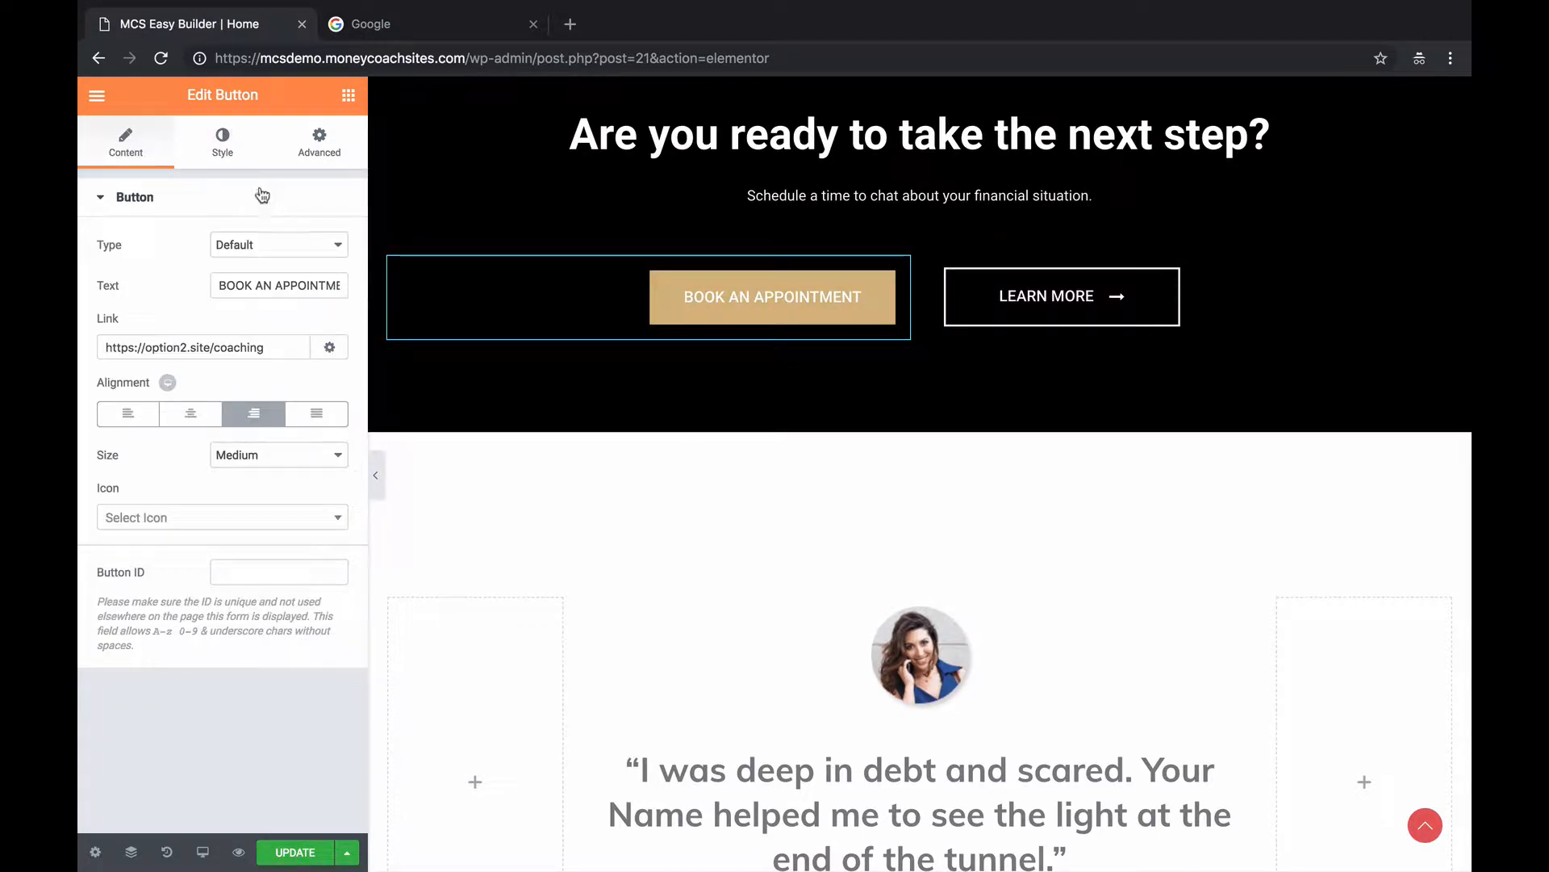
click(223, 143)
click(324, 368)
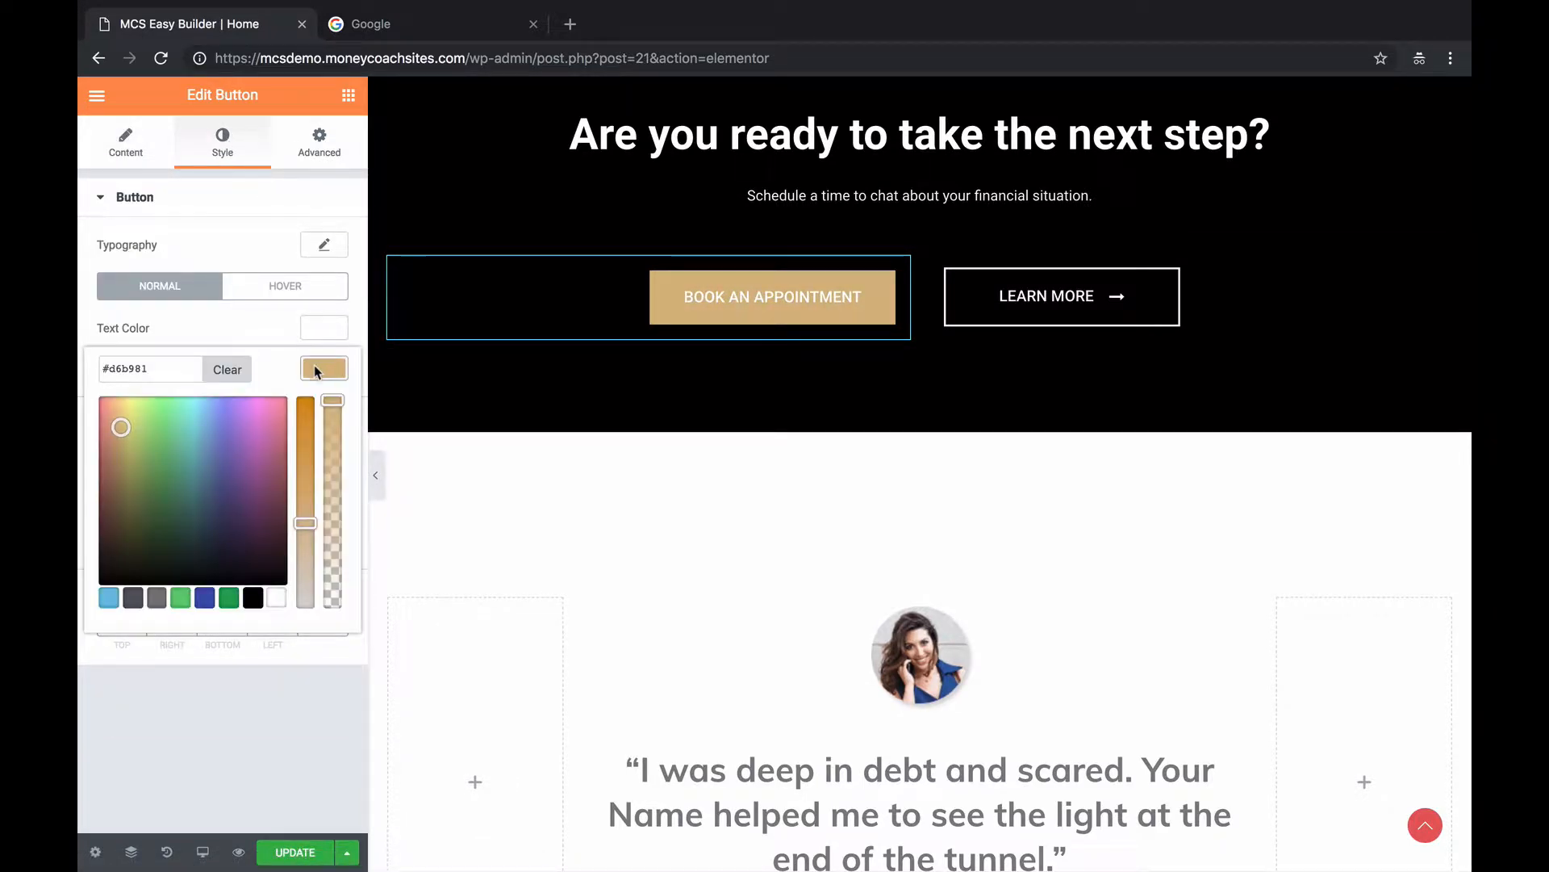
click(205, 605)
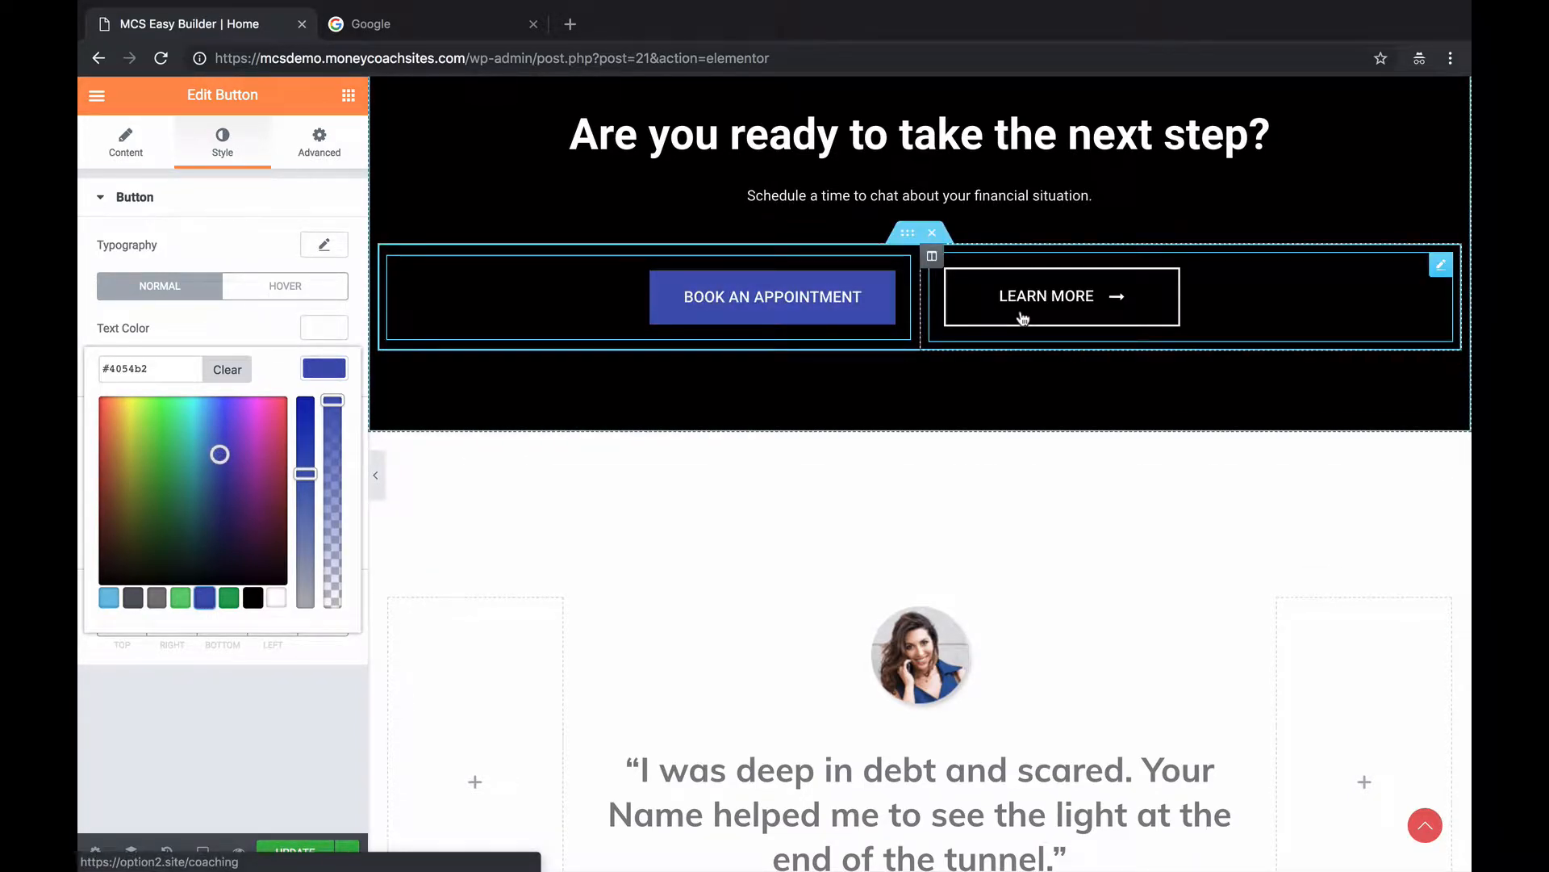
Delete the woman's portrait from the testimonial image box.
scroll(1022, 317, down, 3)
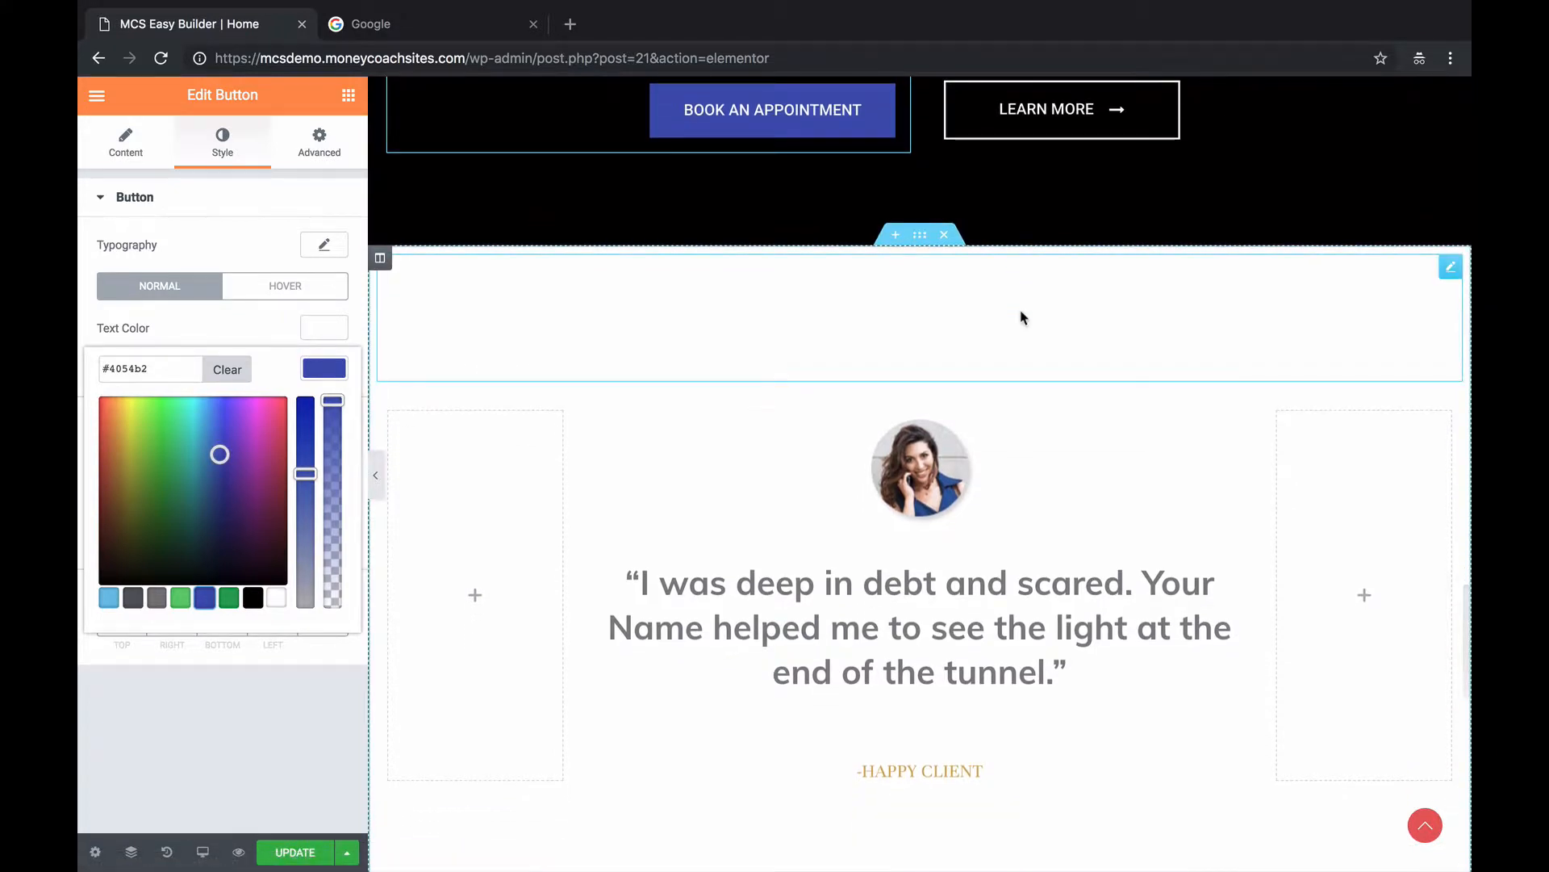
scroll(1022, 317, down, 3)
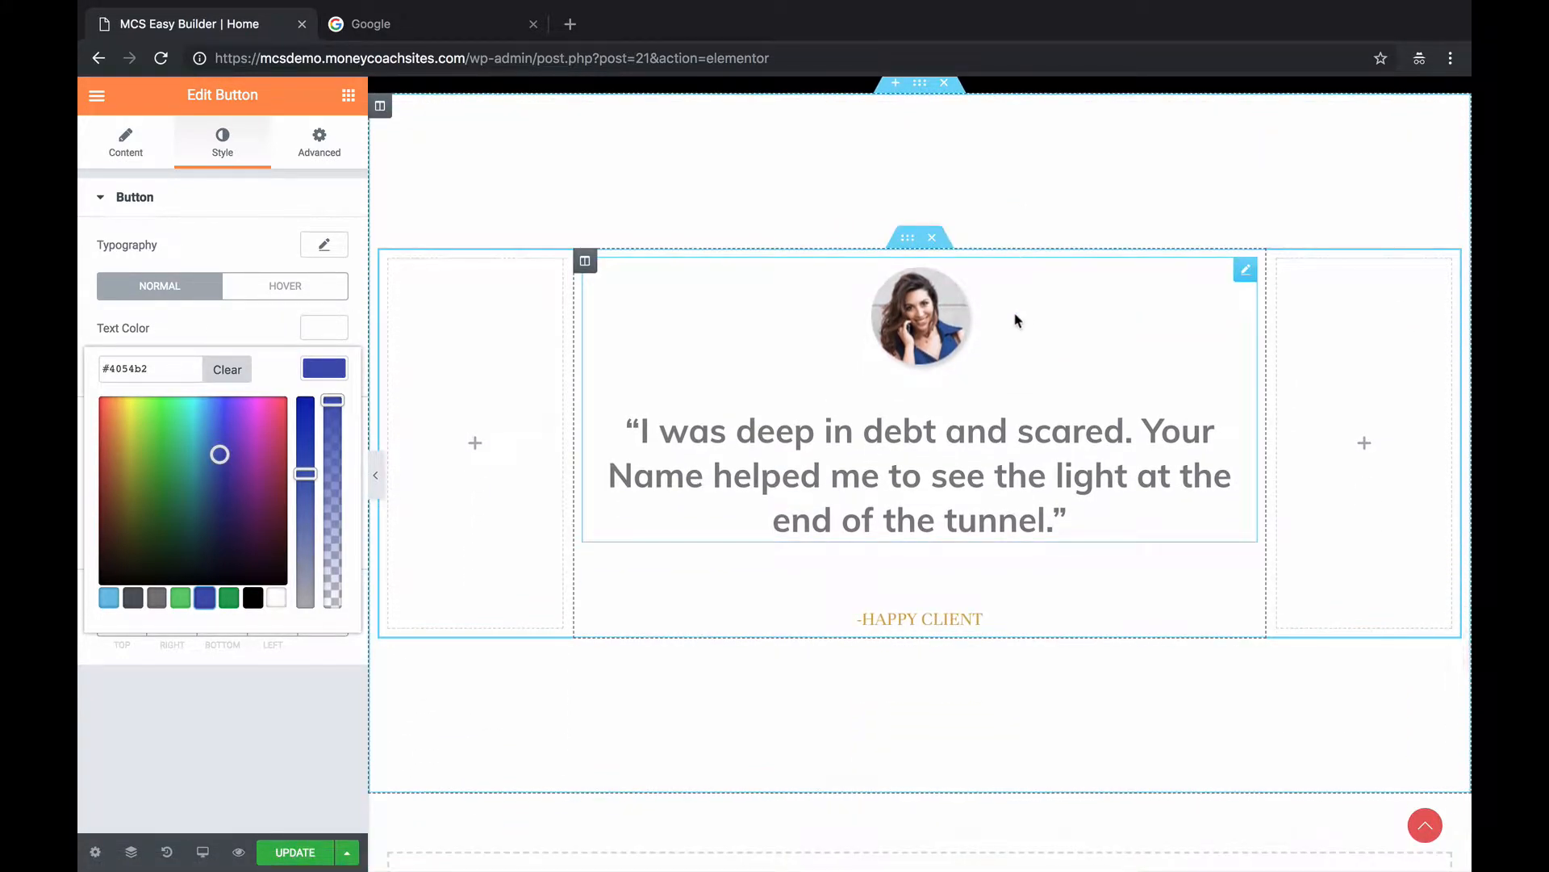
click(1016, 320)
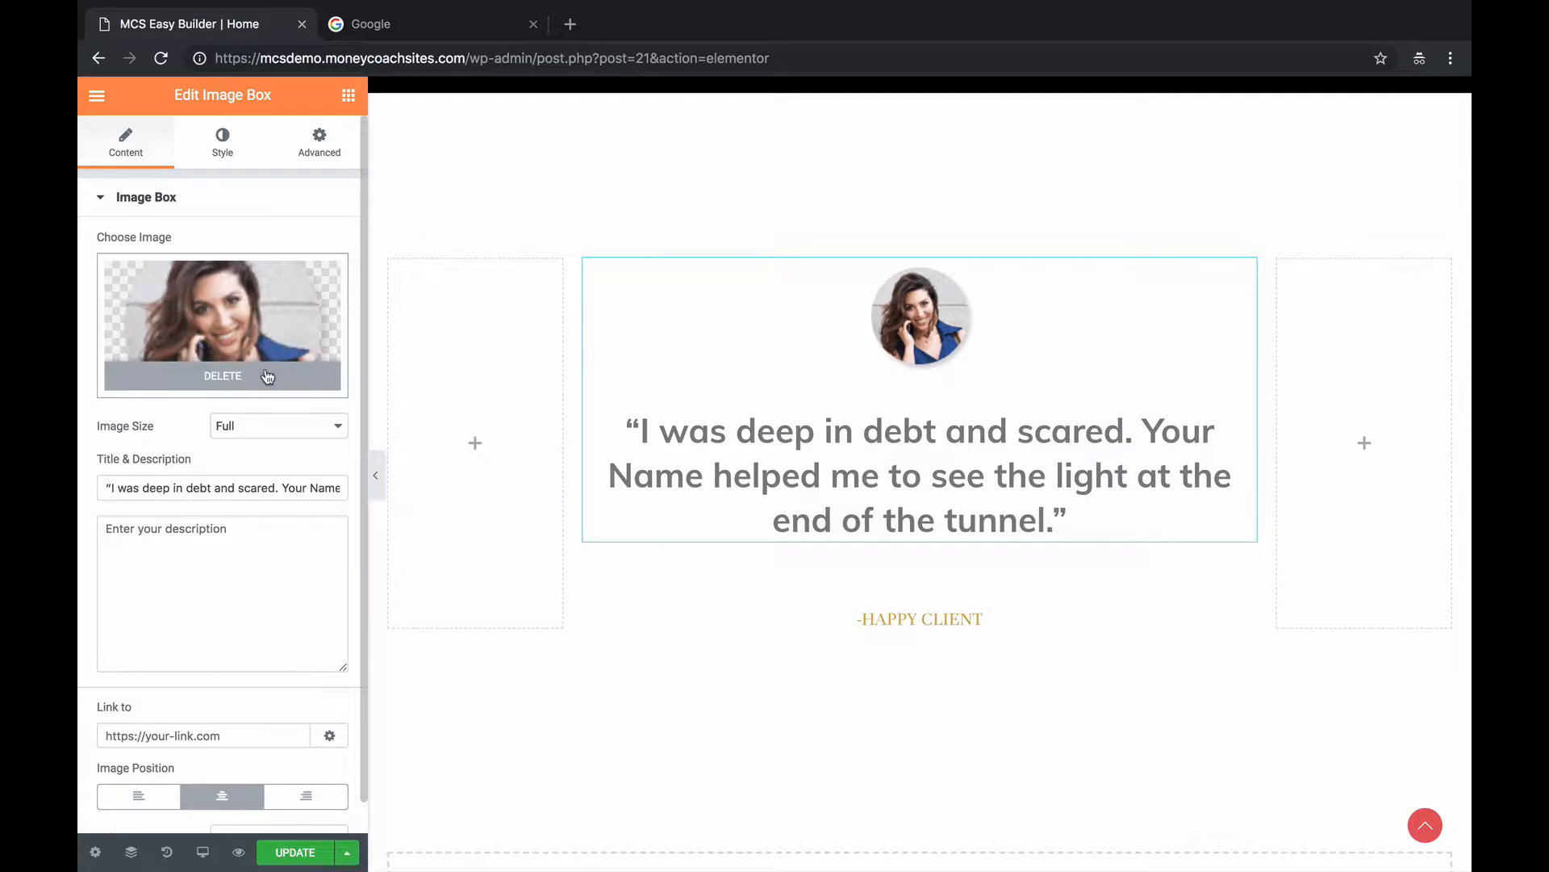
click(267, 377)
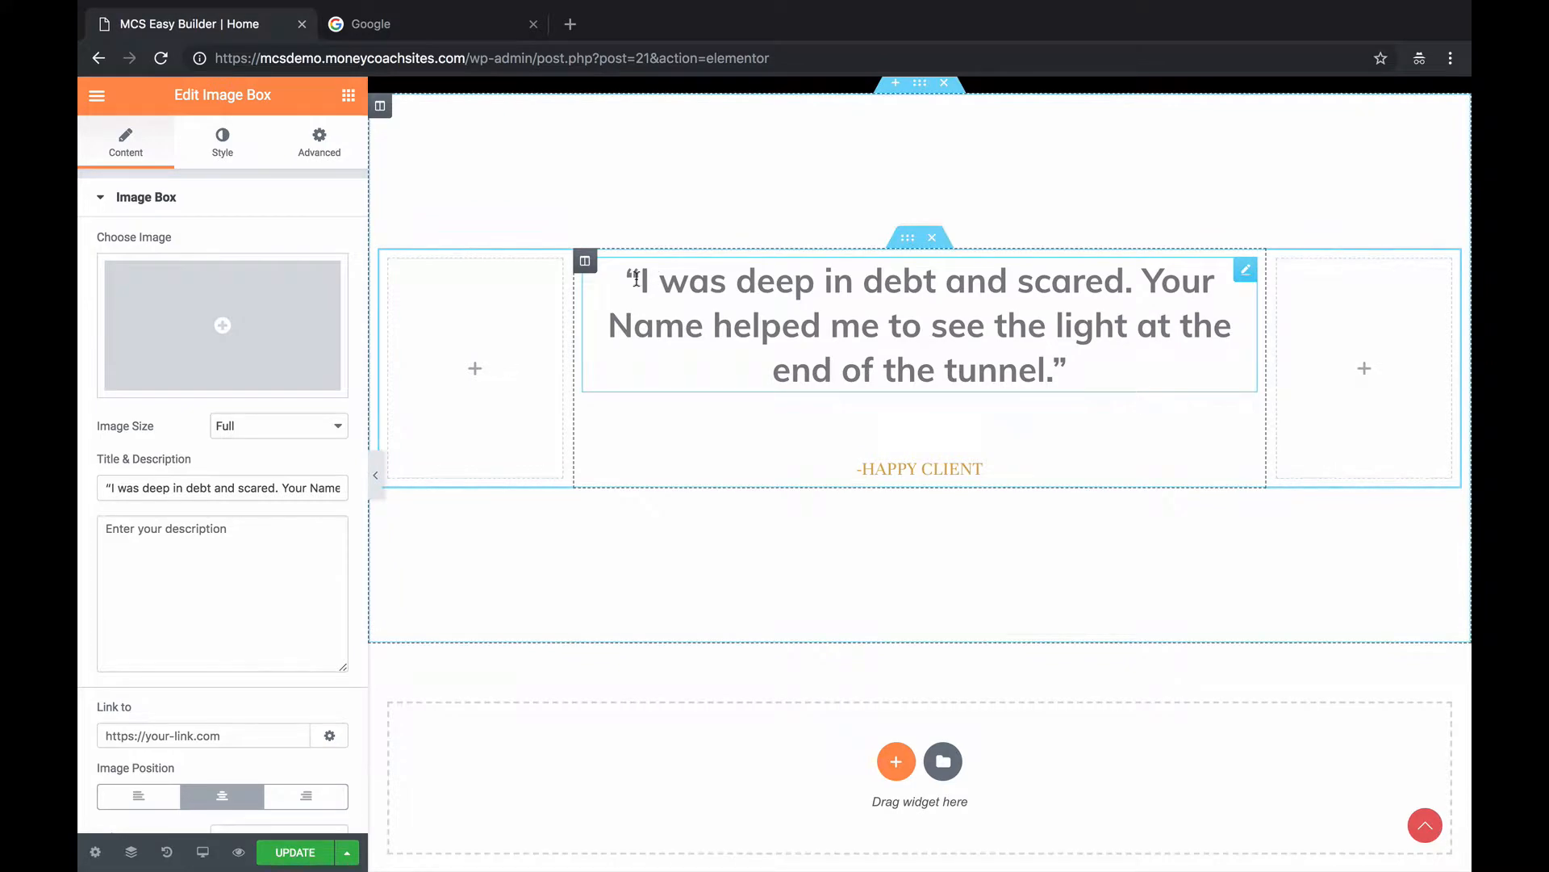
Replace the word "helped" in the testimonial quote with "kjhkbk".
drag(640, 281, 815, 346)
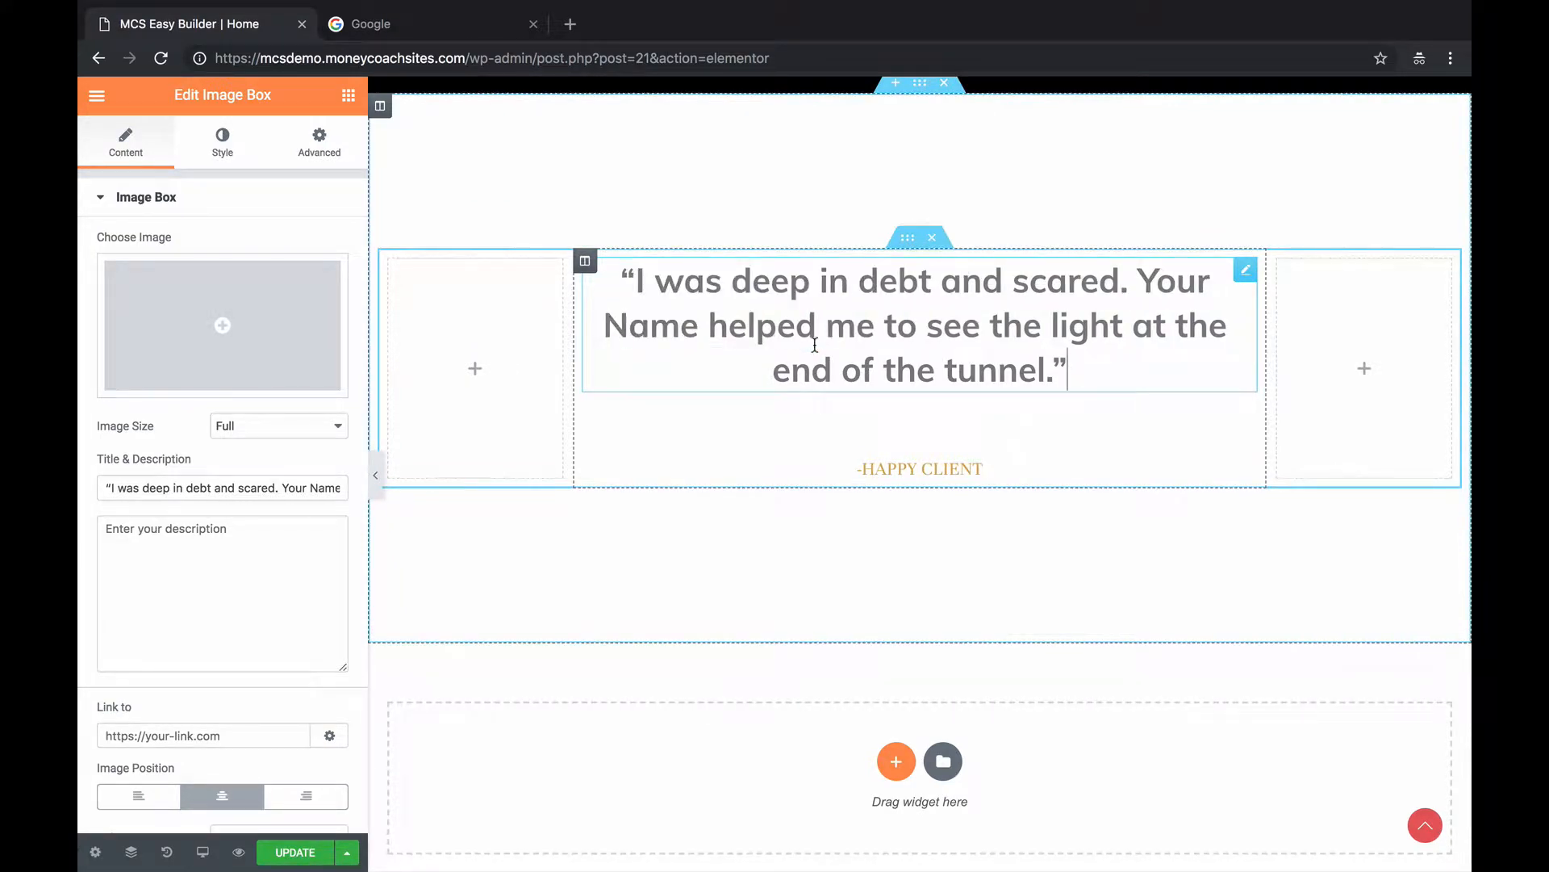
double_click(816, 344)
text(kjhkbk)
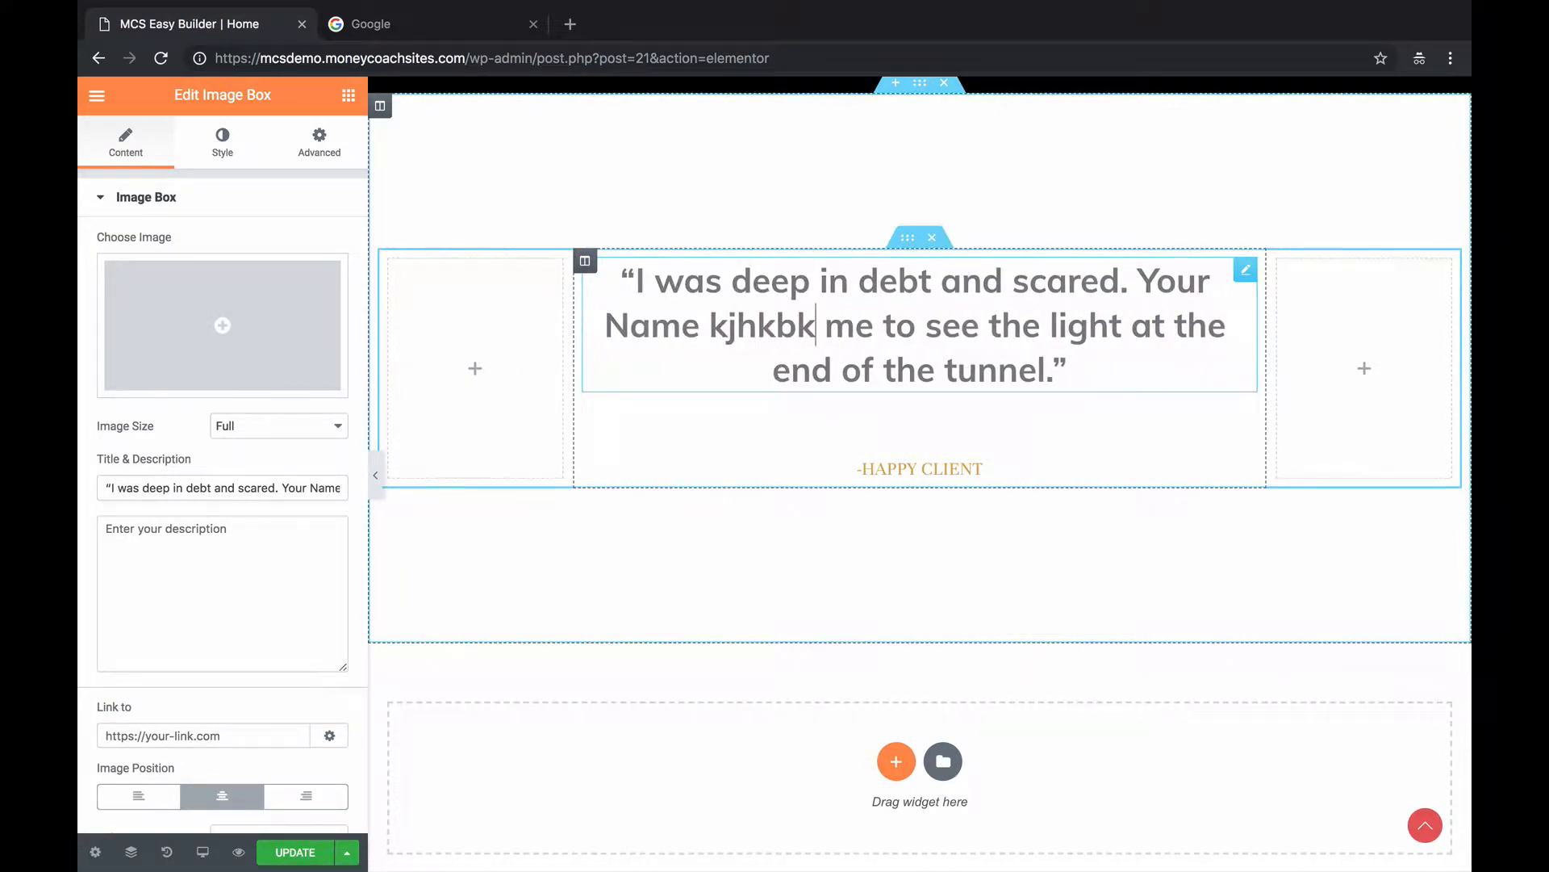
Replace the word "CLIENT" in the testimonial's attribution heading with "kjhk".
click(979, 469)
double_click(978, 470)
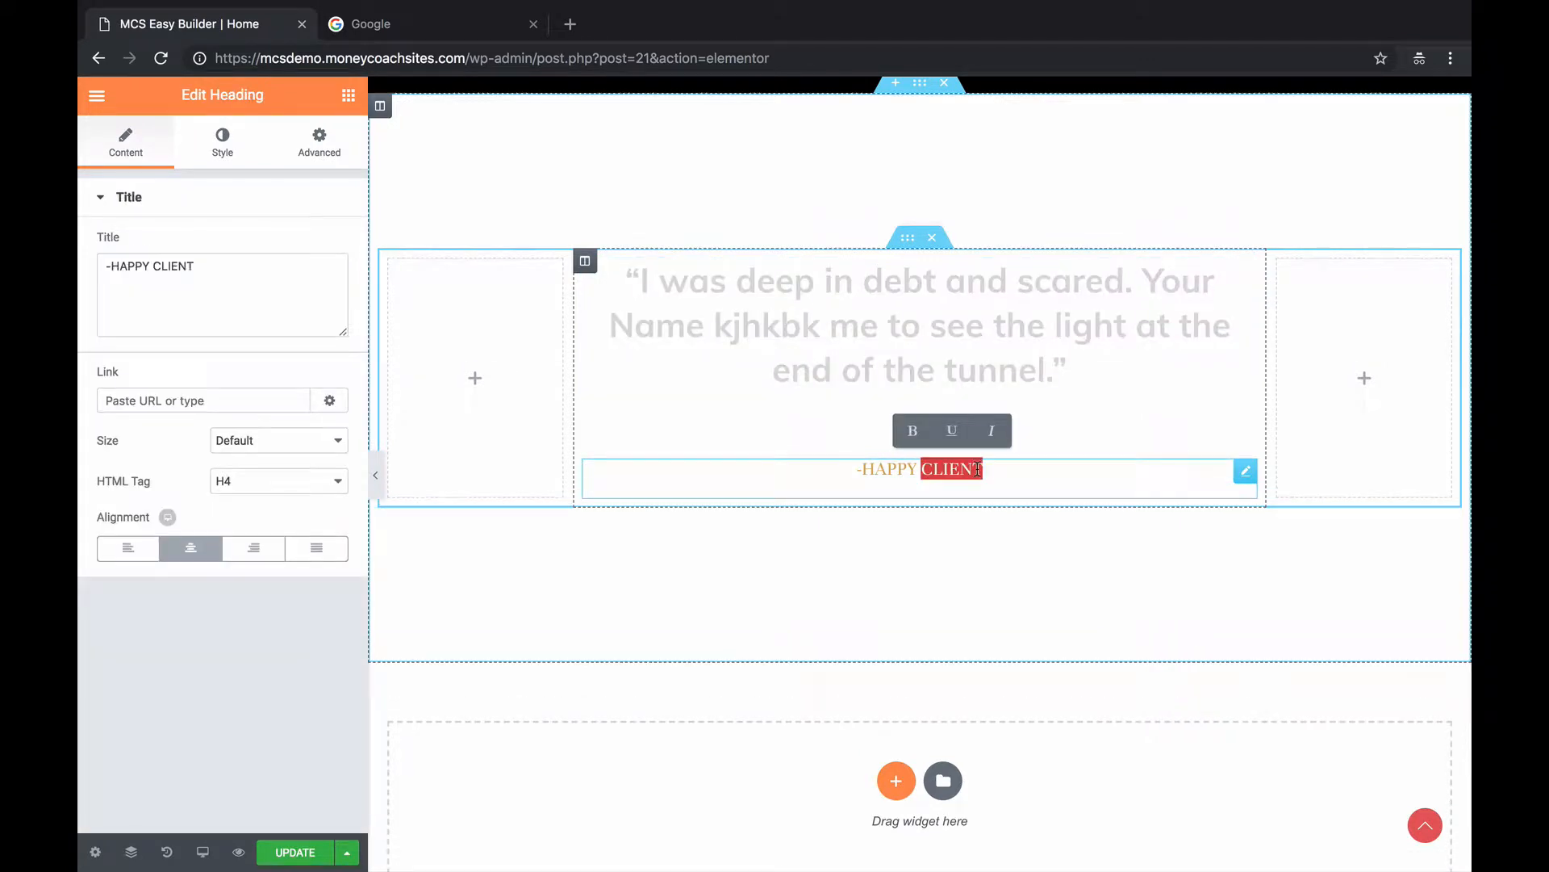
text(kjhk)
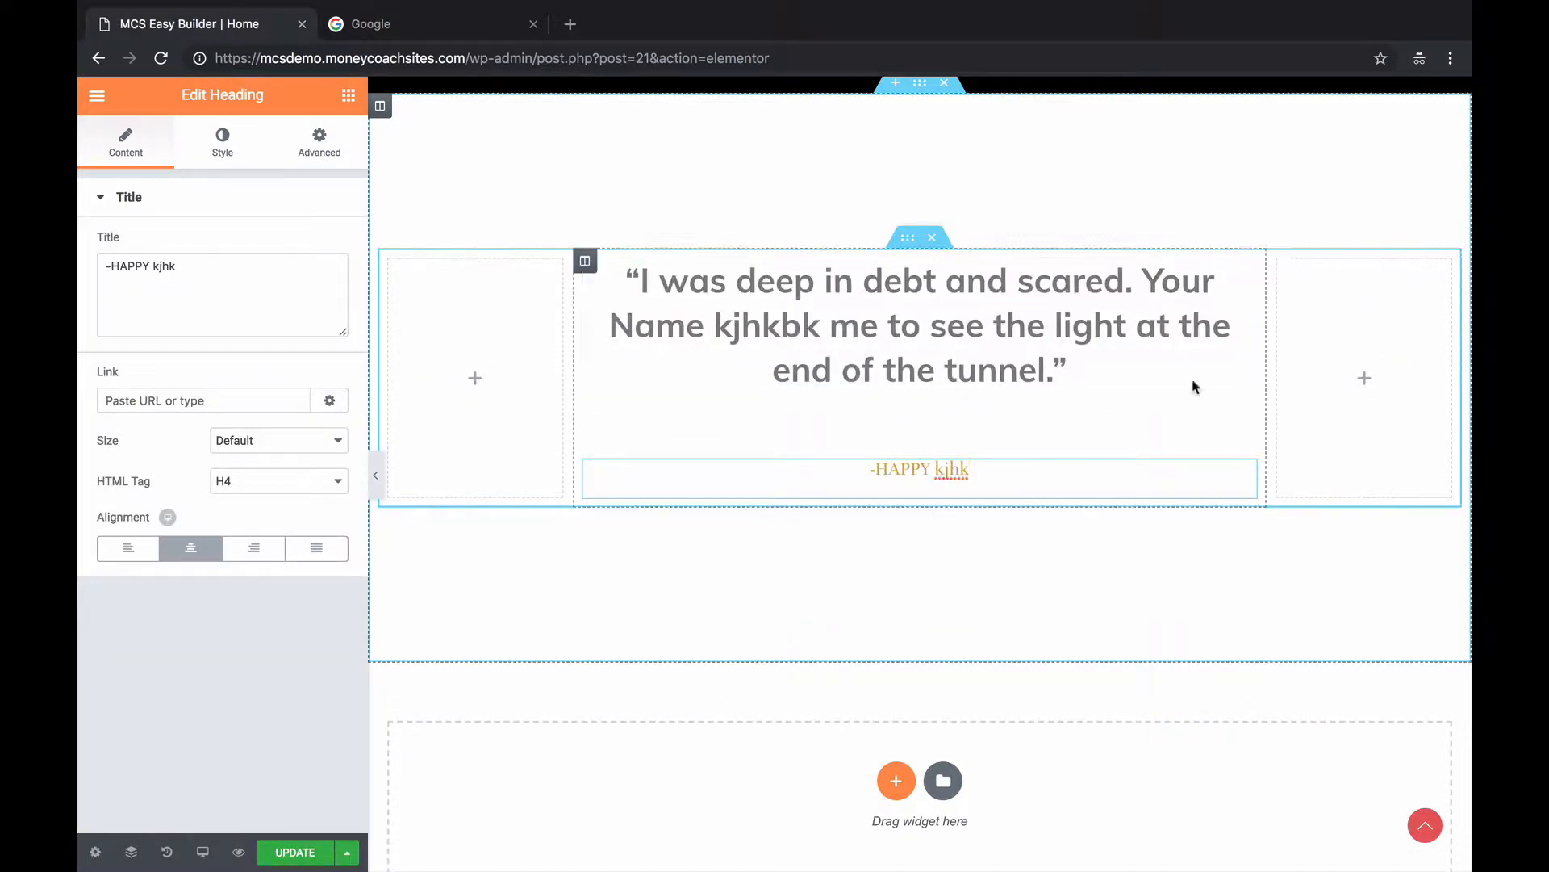
click(1335, 319)
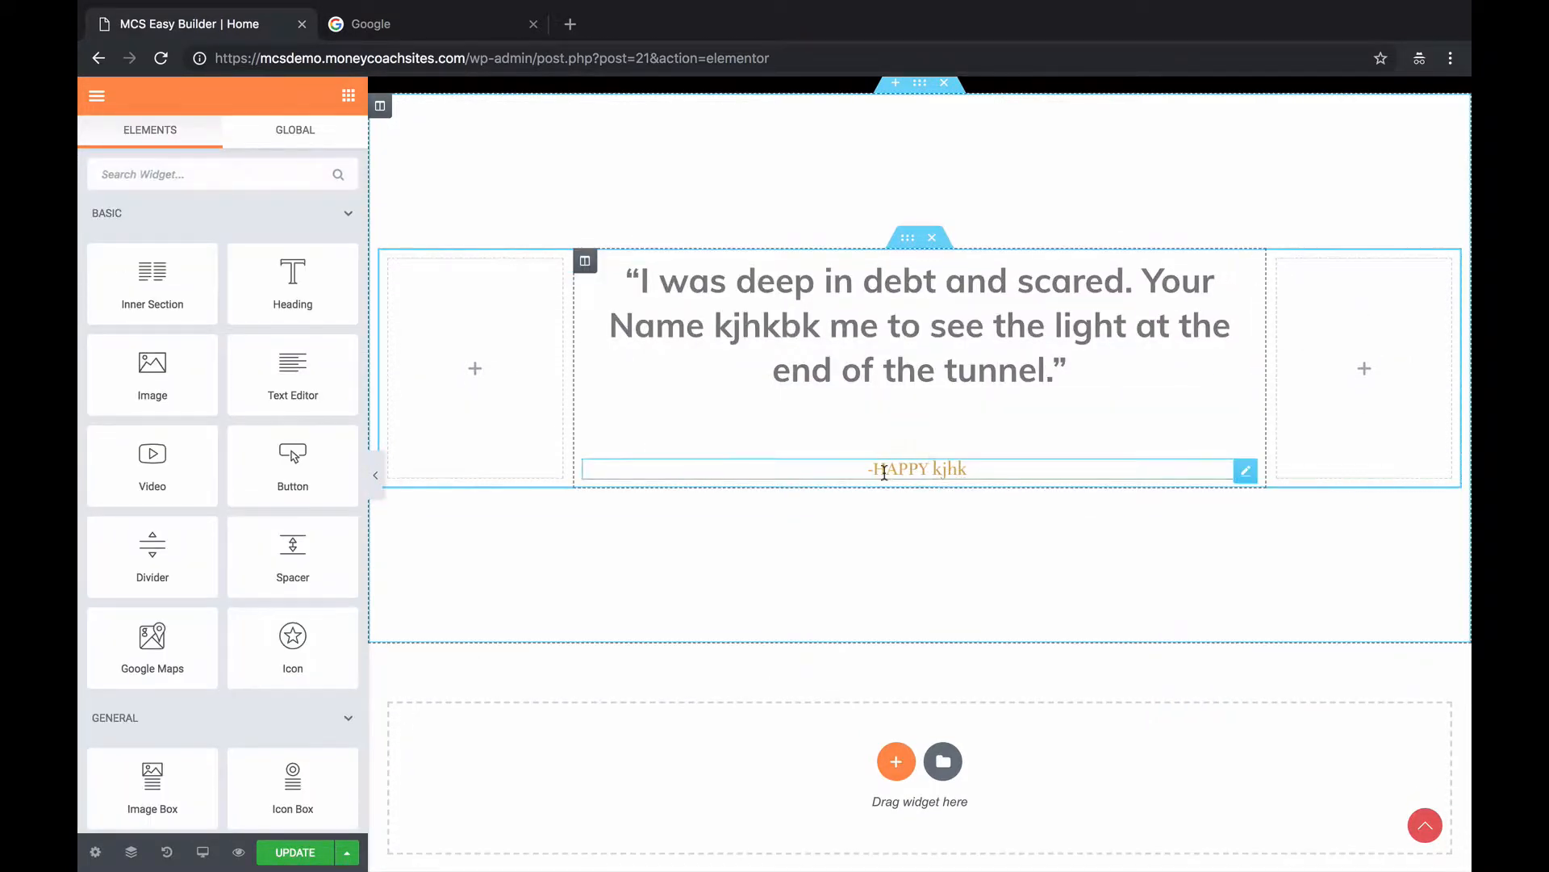
Review the home page's "Let's Talk" contact section and footer, and save the page's changes.
scroll(886, 479, down, 8)
scroll(884, 479, down, 3)
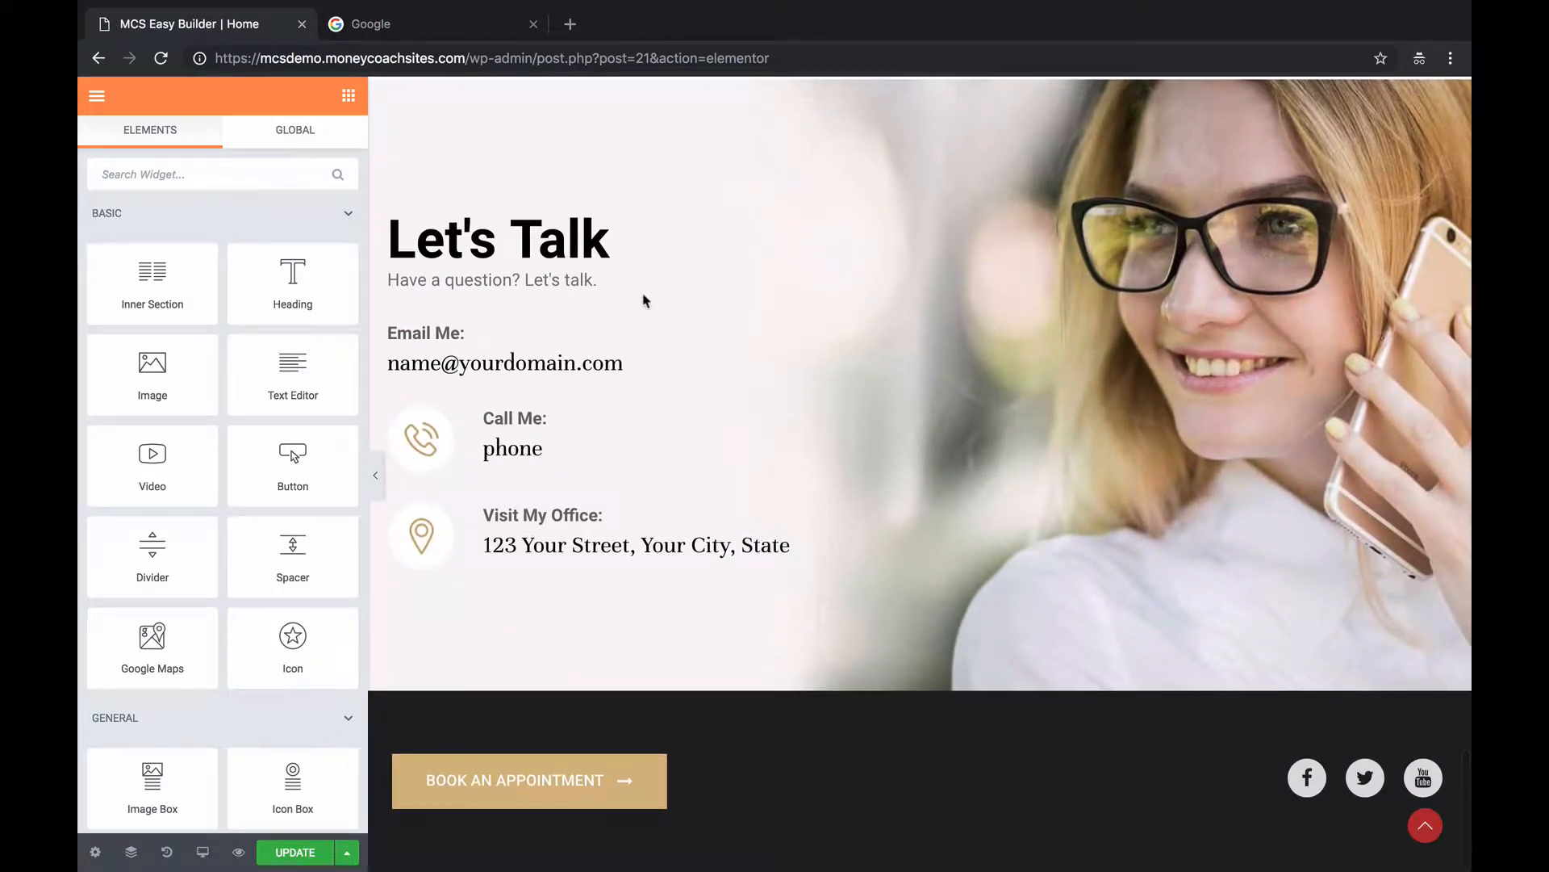
scroll(578, 242, up, 3)
scroll(578, 242, down, 3)
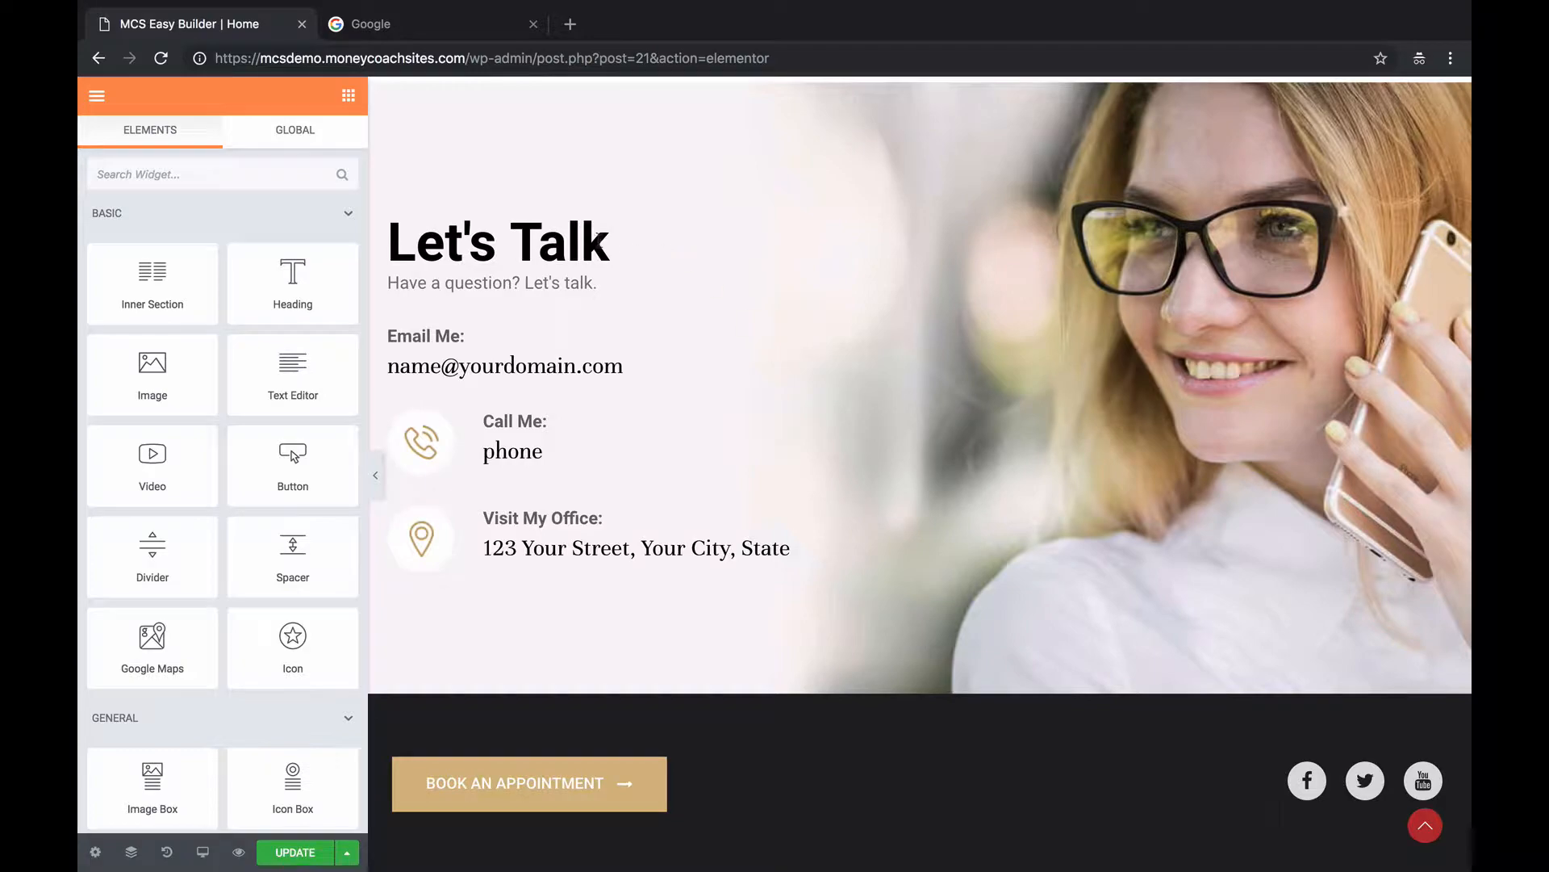
scroll(590, 240, up, 5)
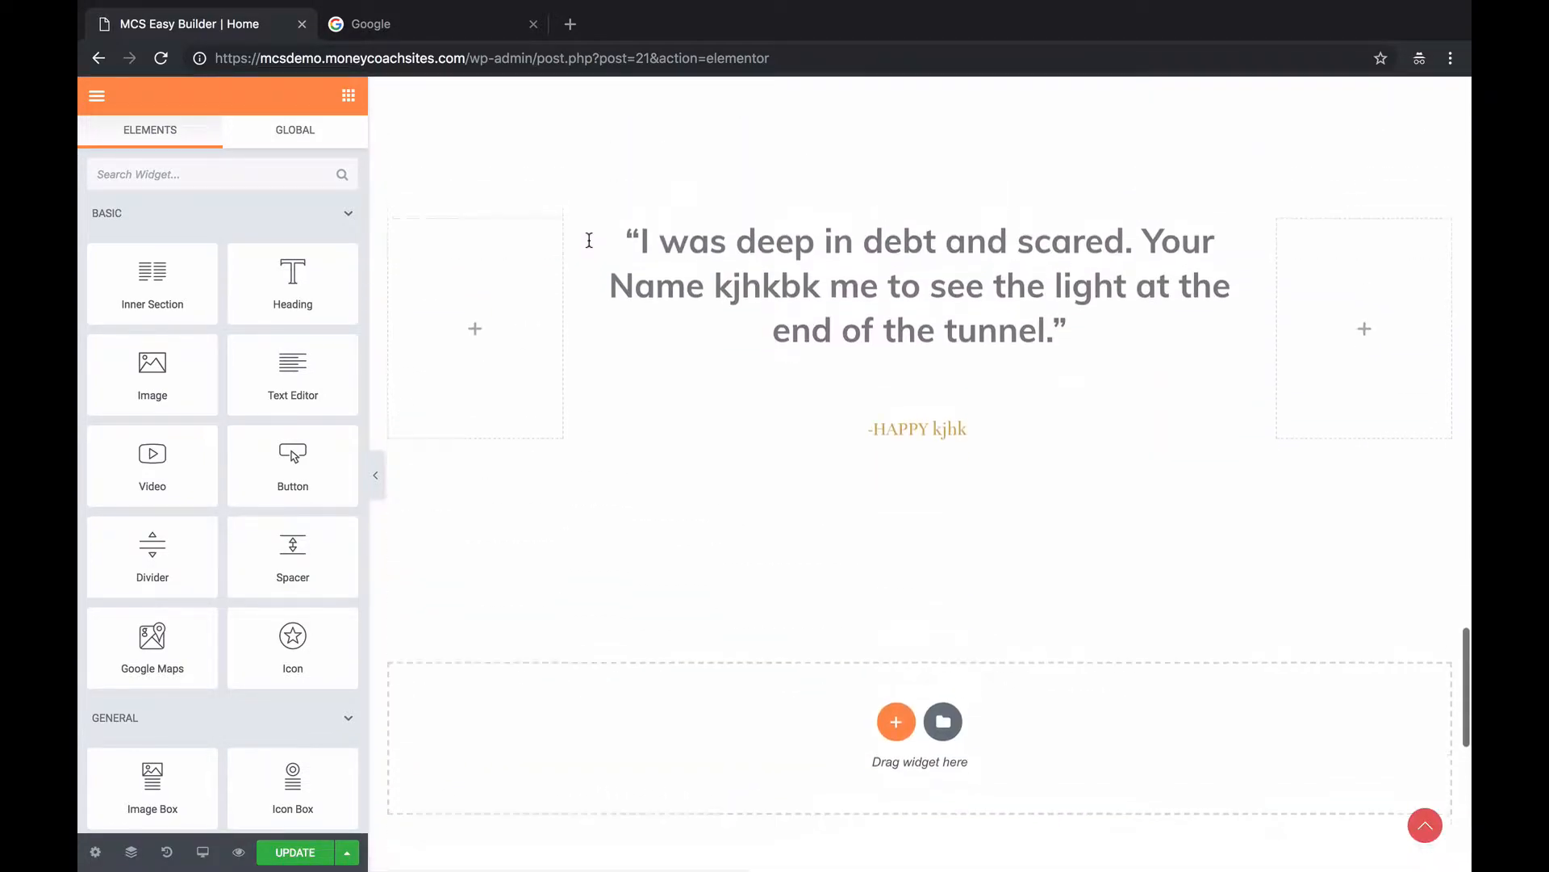
scroll(589, 239, down, 5)
scroll(592, 246, up, 20)
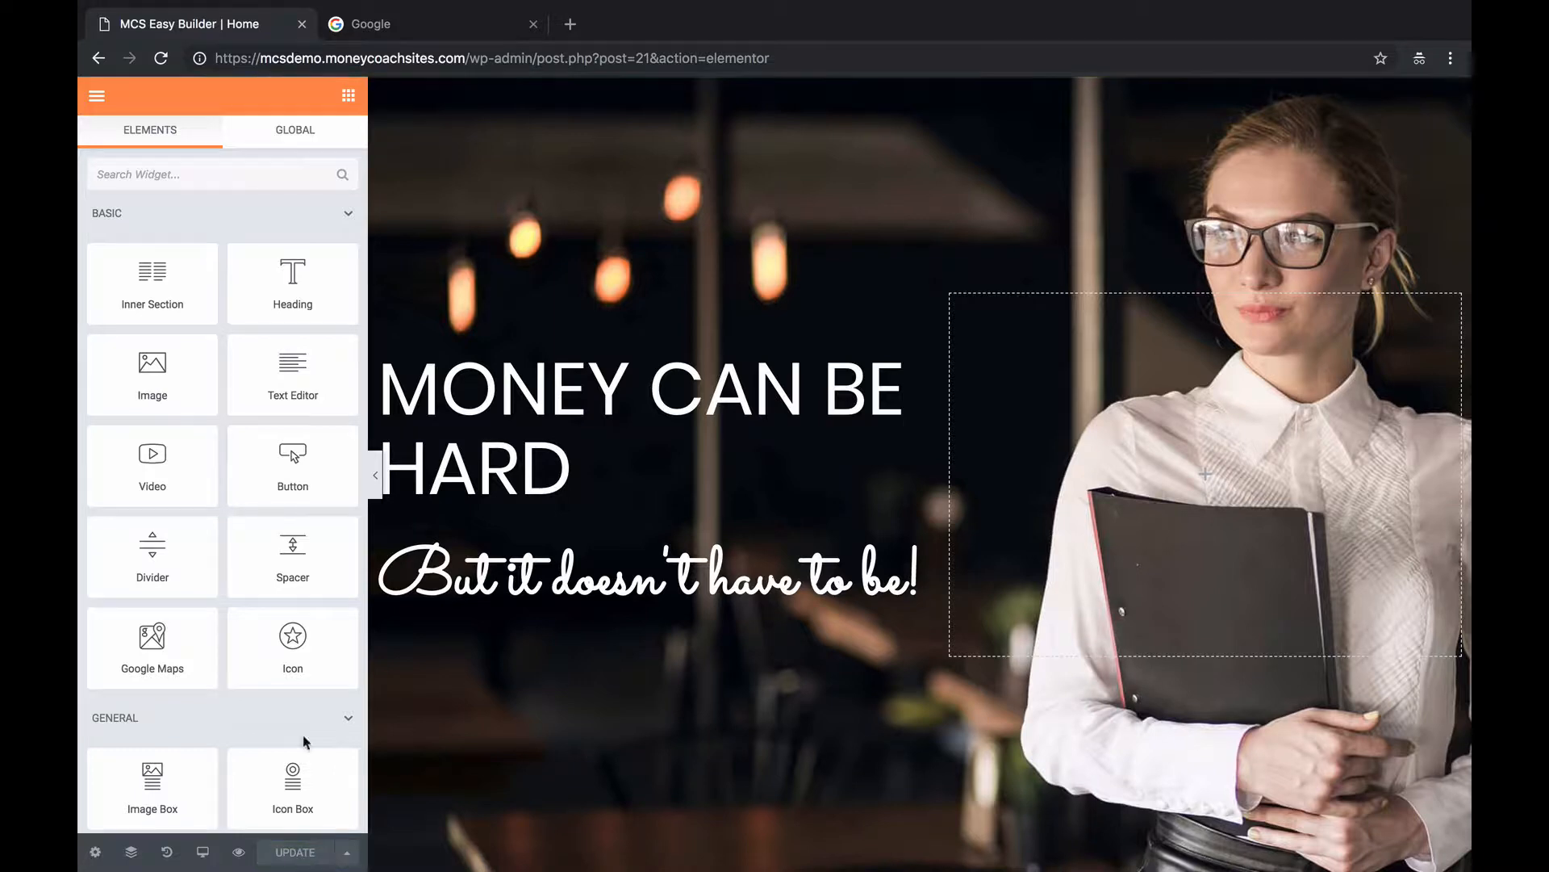
Return to the demo website and open its About page for editing in MCS Easy Builder.
click(99, 58)
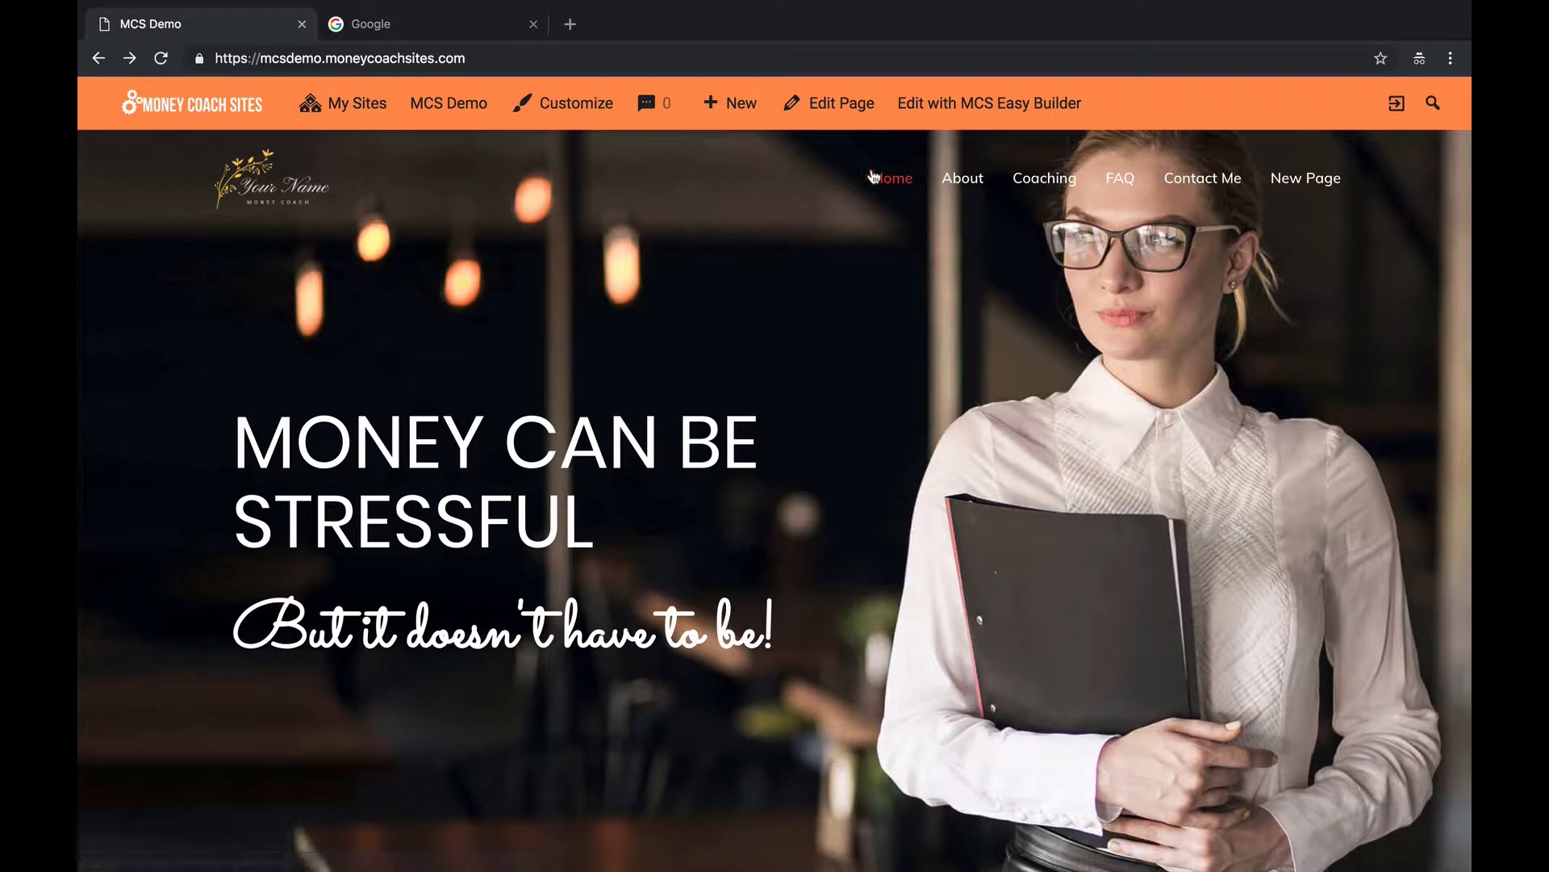
click(963, 176)
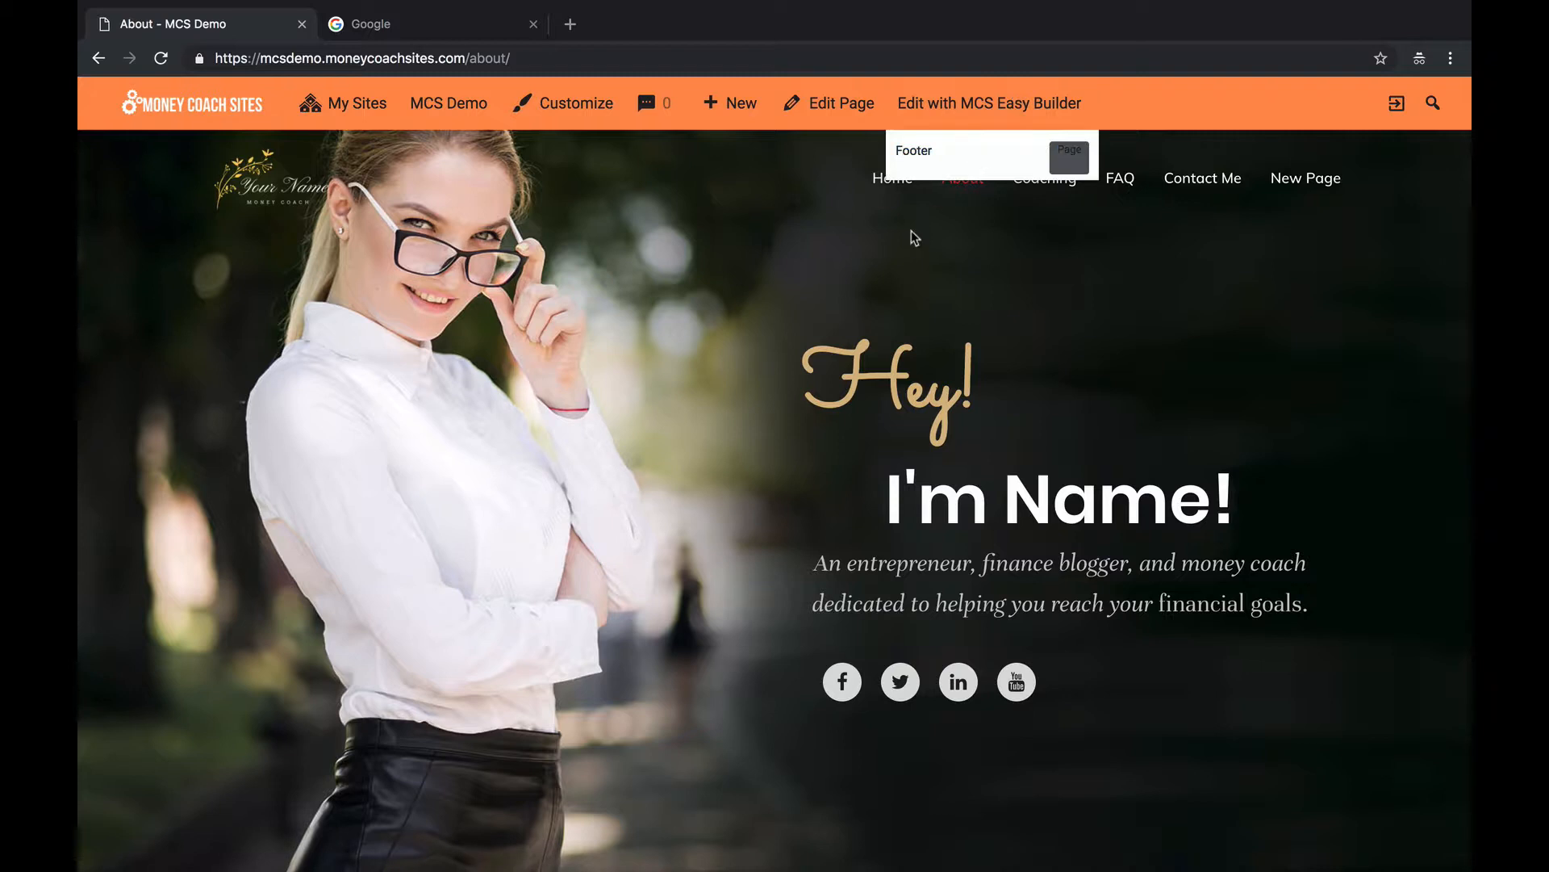
click(969, 108)
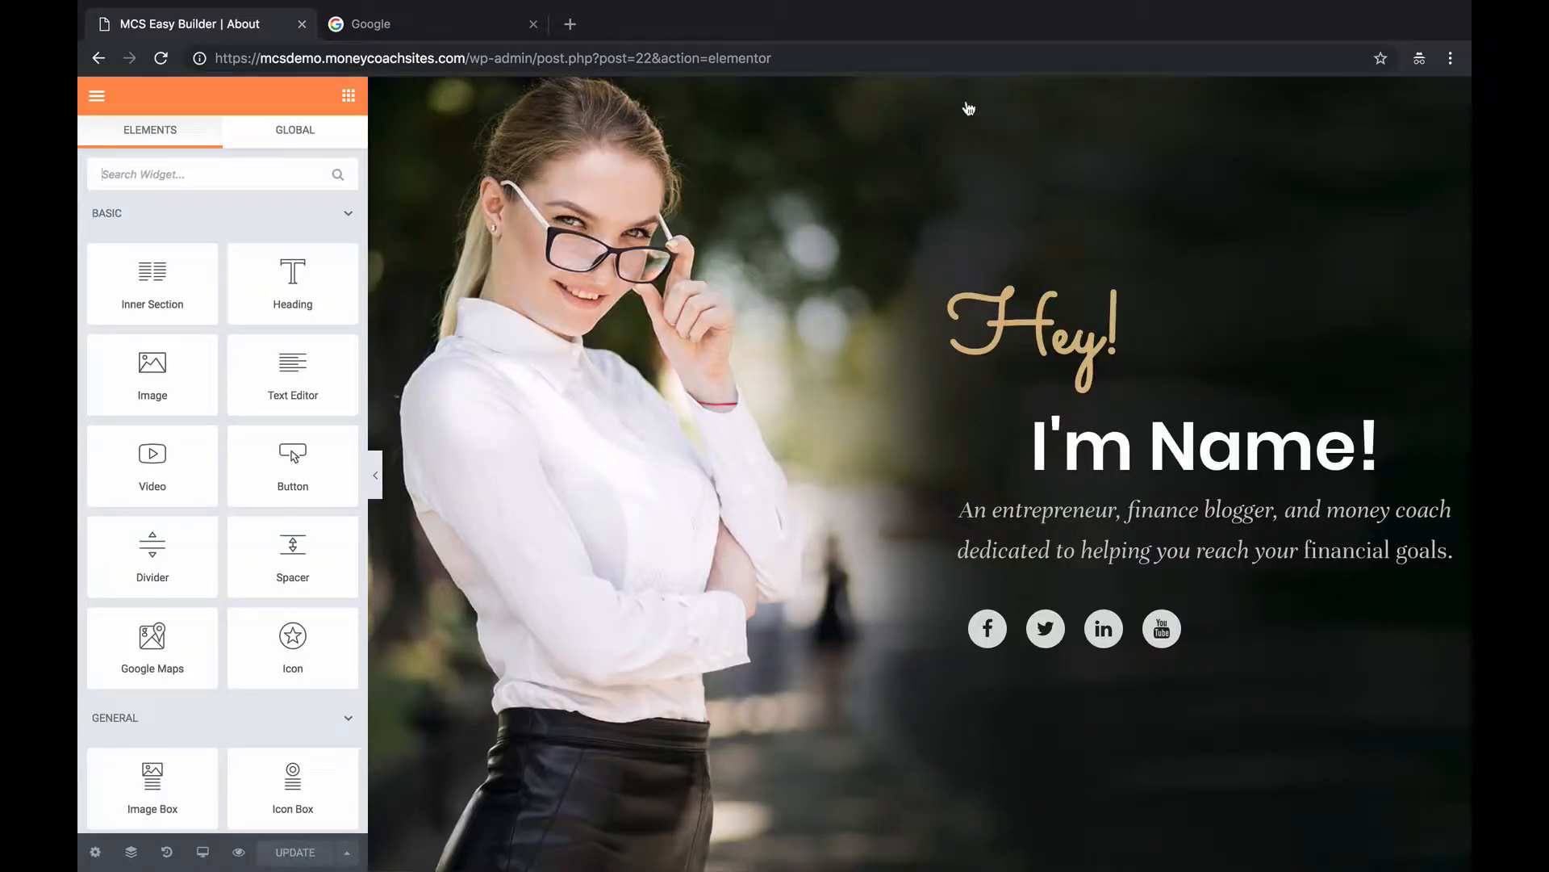
mouse_move(899, 214)
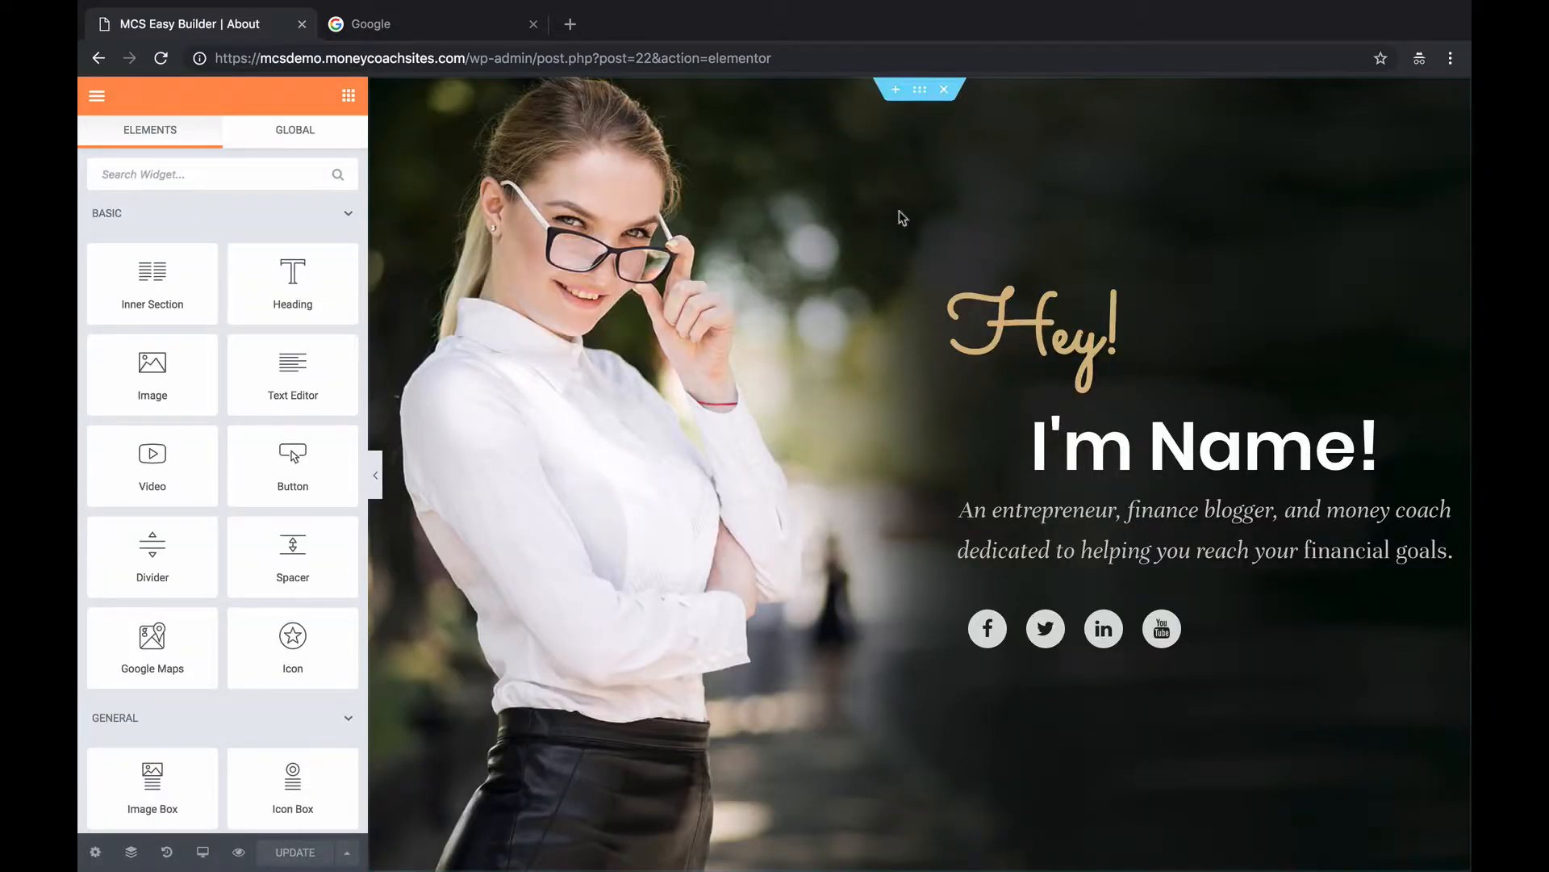
Try a classic background overlay in black (#000000) on the hero section.
click(920, 95)
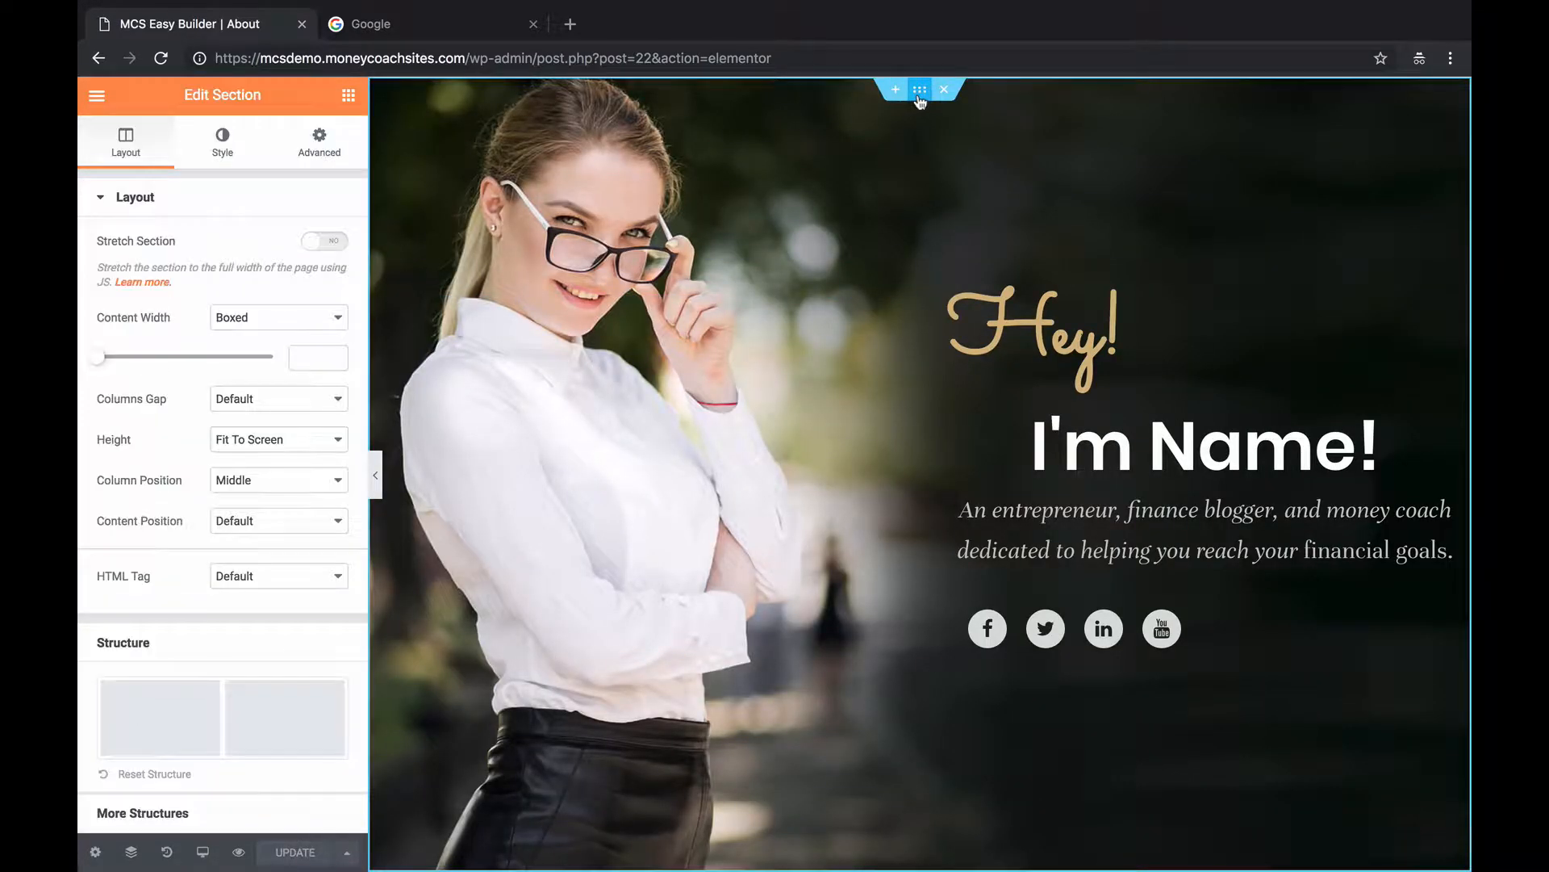
click(228, 142)
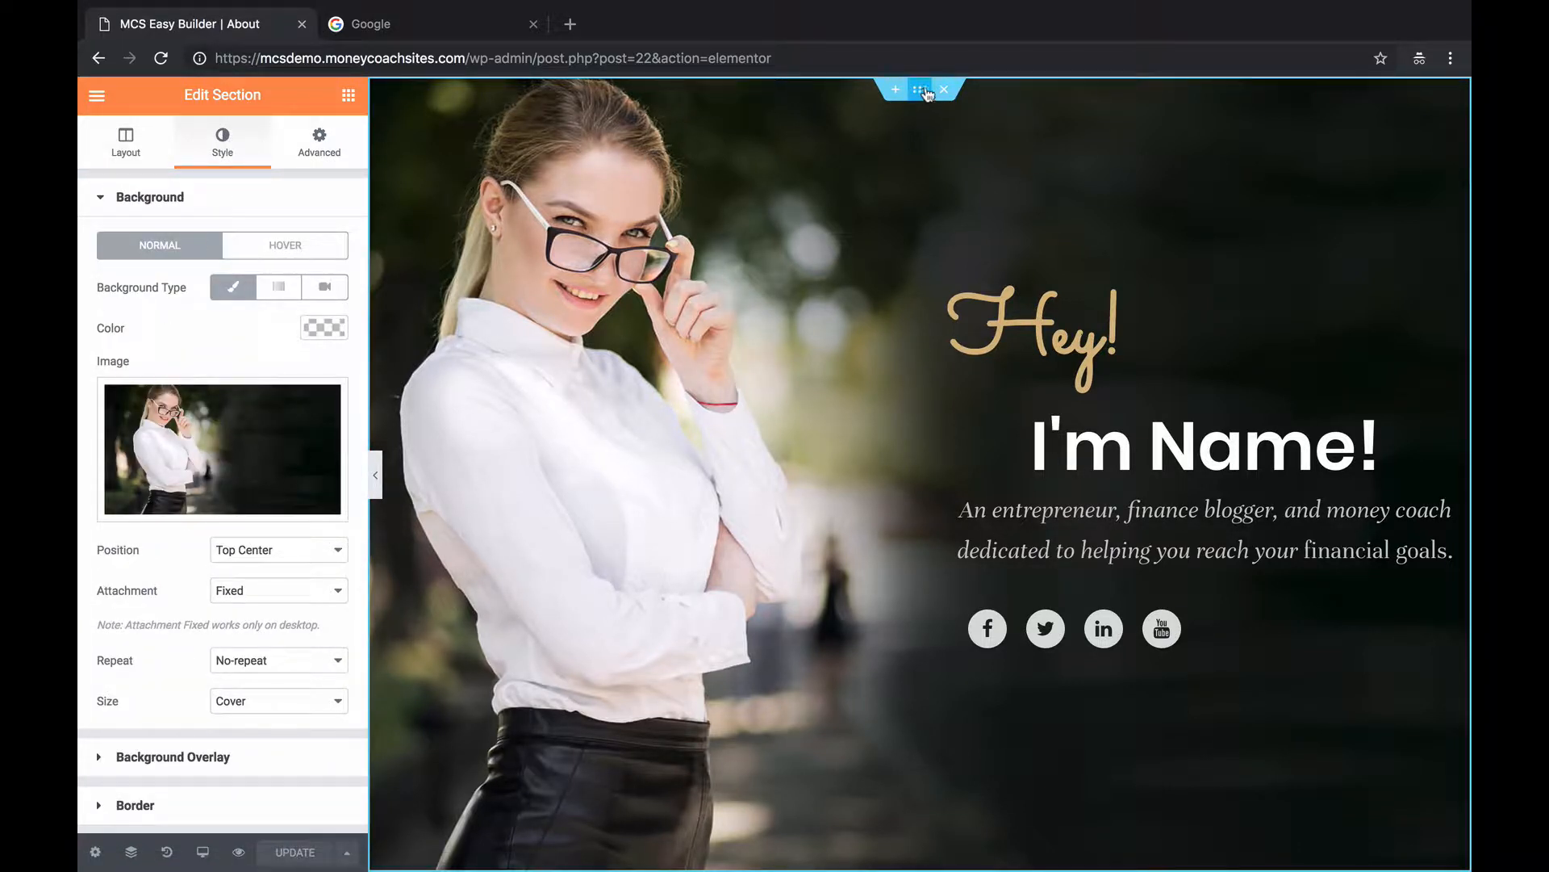
mouse_move(260, 439)
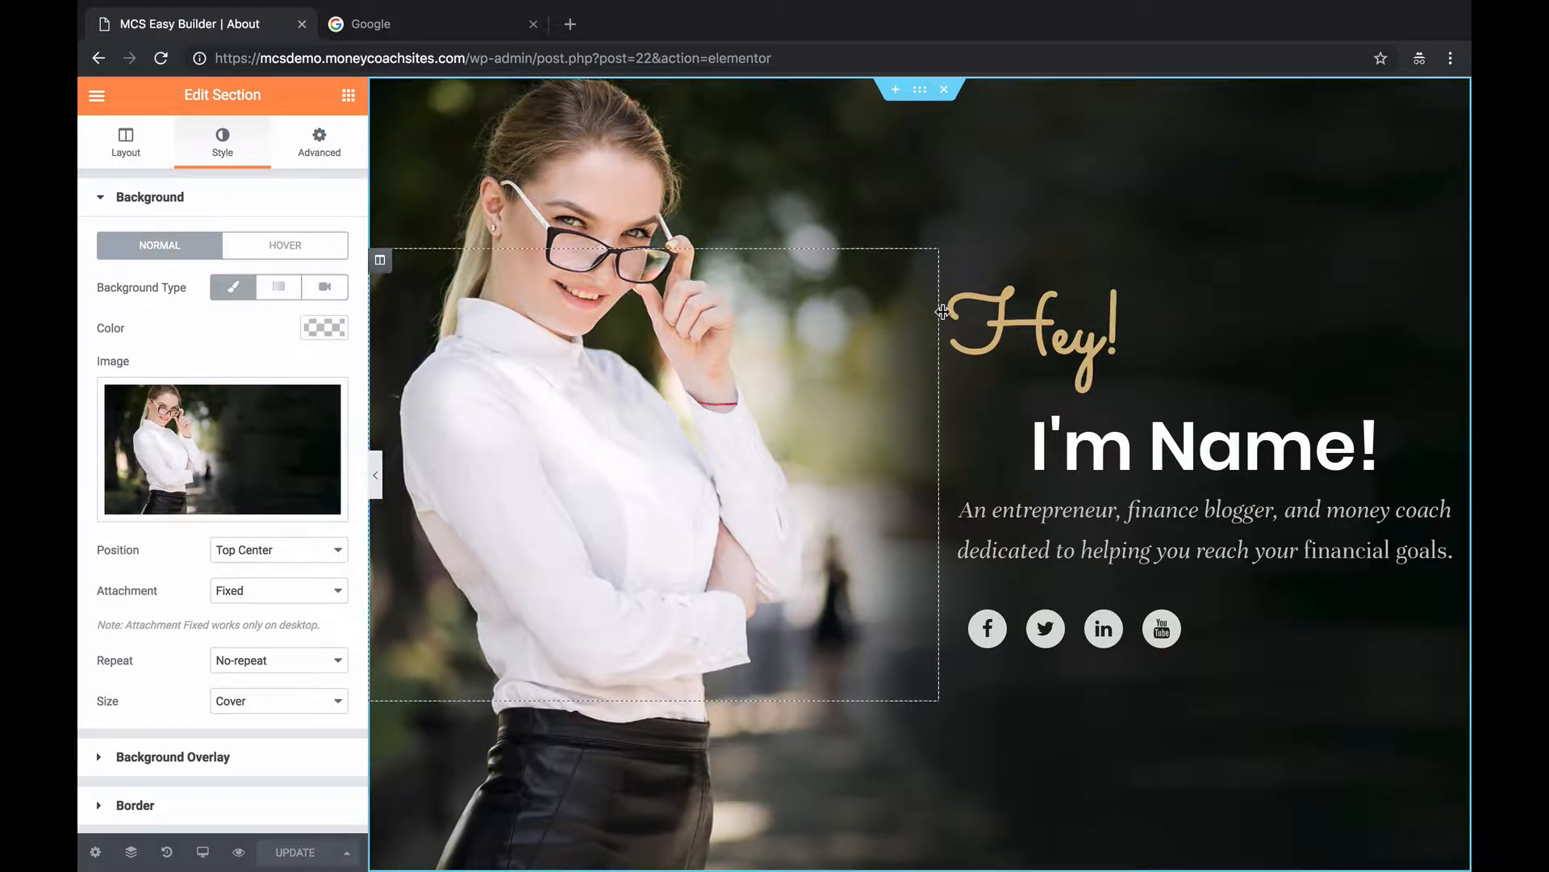
scroll(942, 311, down, 1)
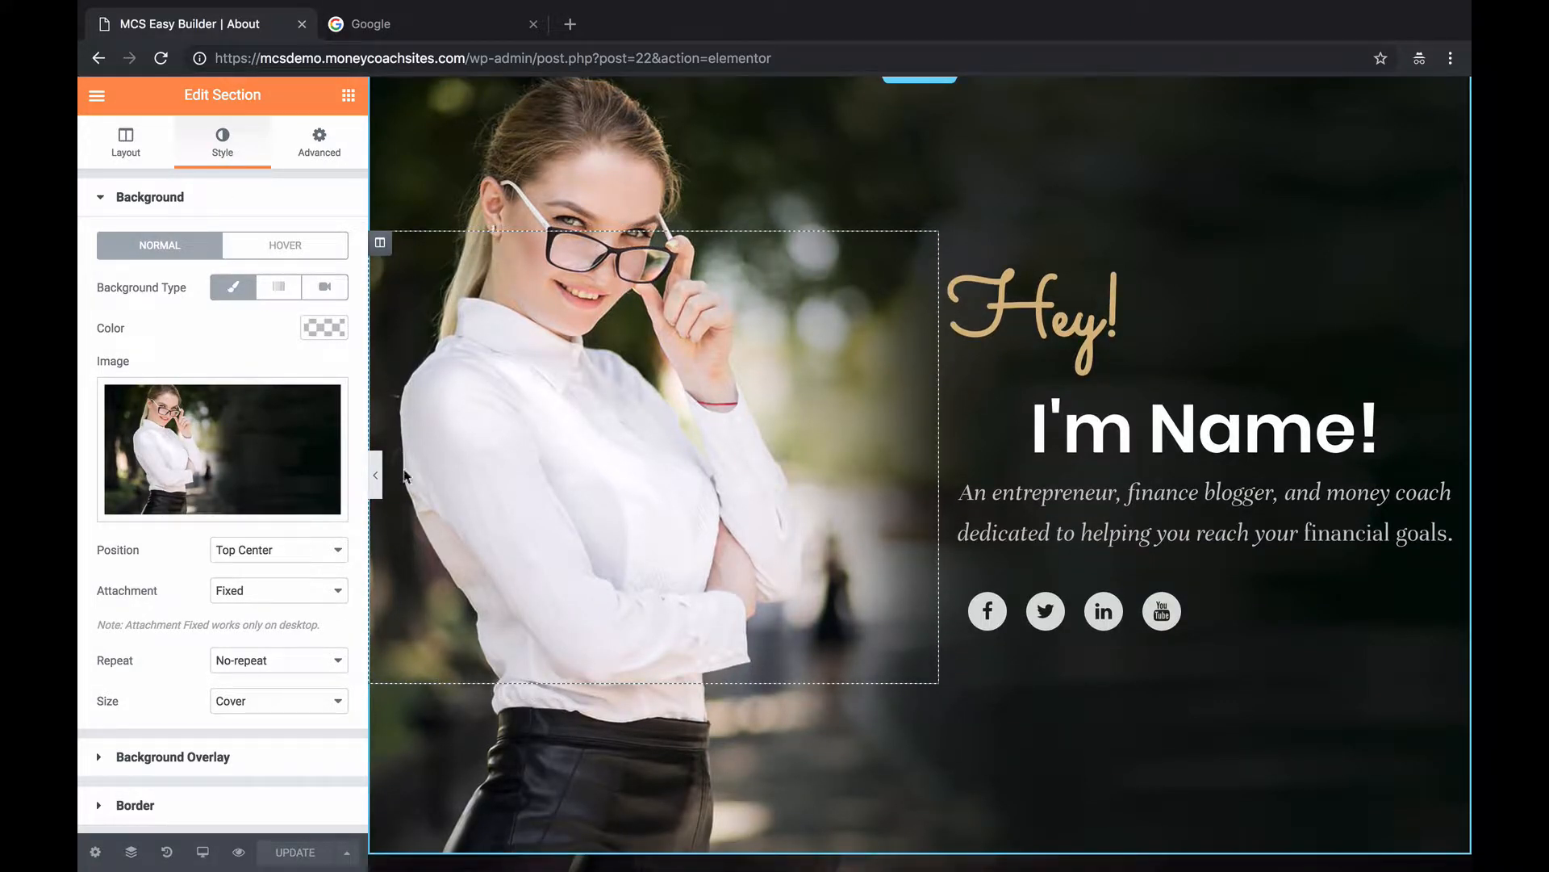
mouse_move(252, 483)
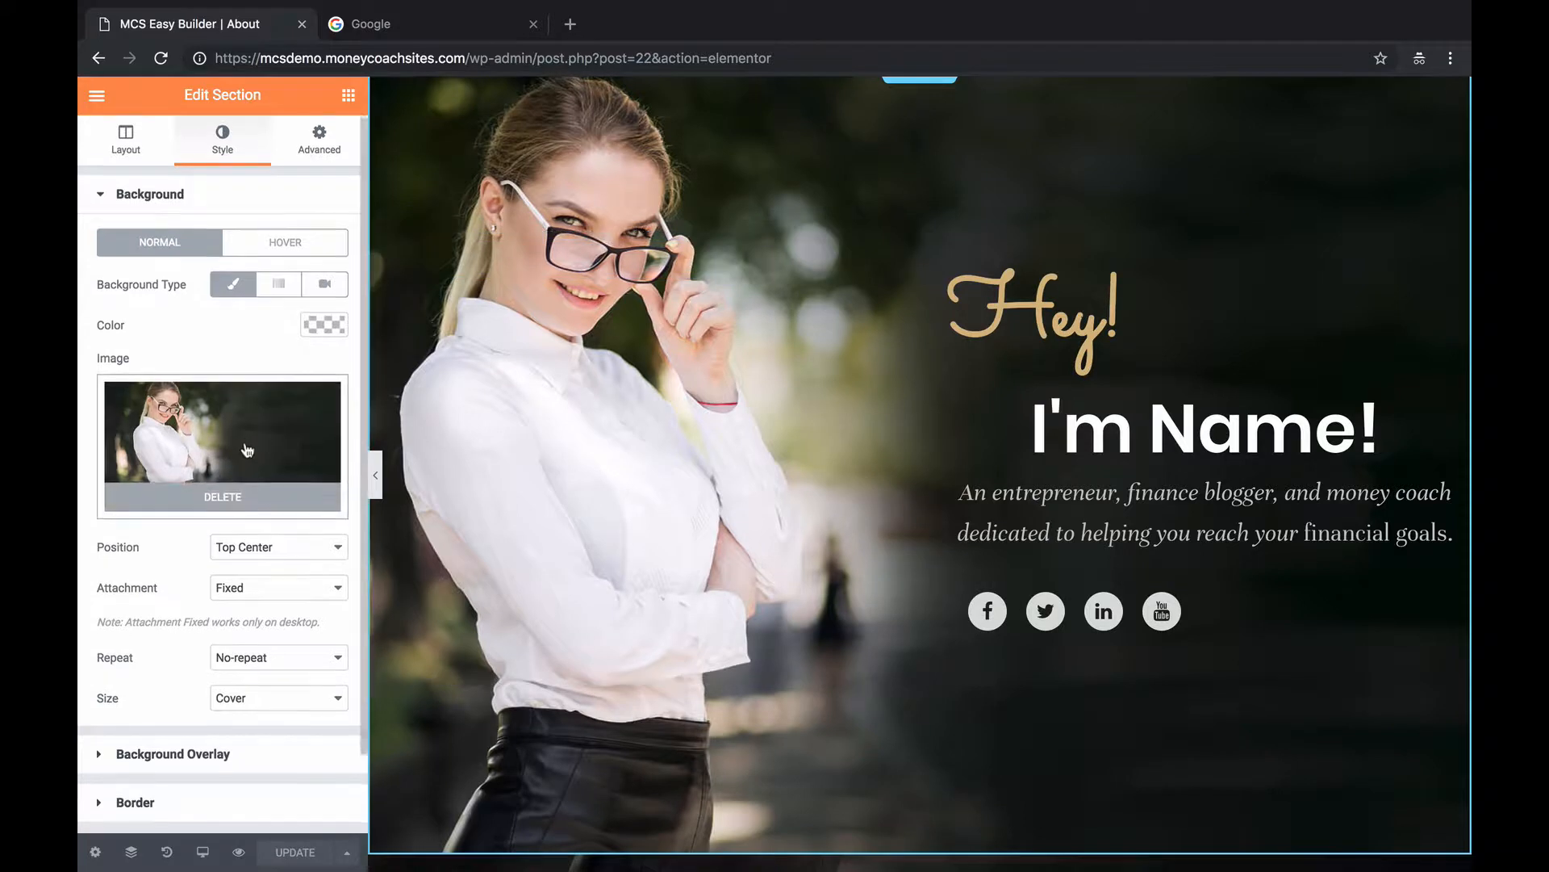
scroll(206, 565, down, 2)
click(190, 678)
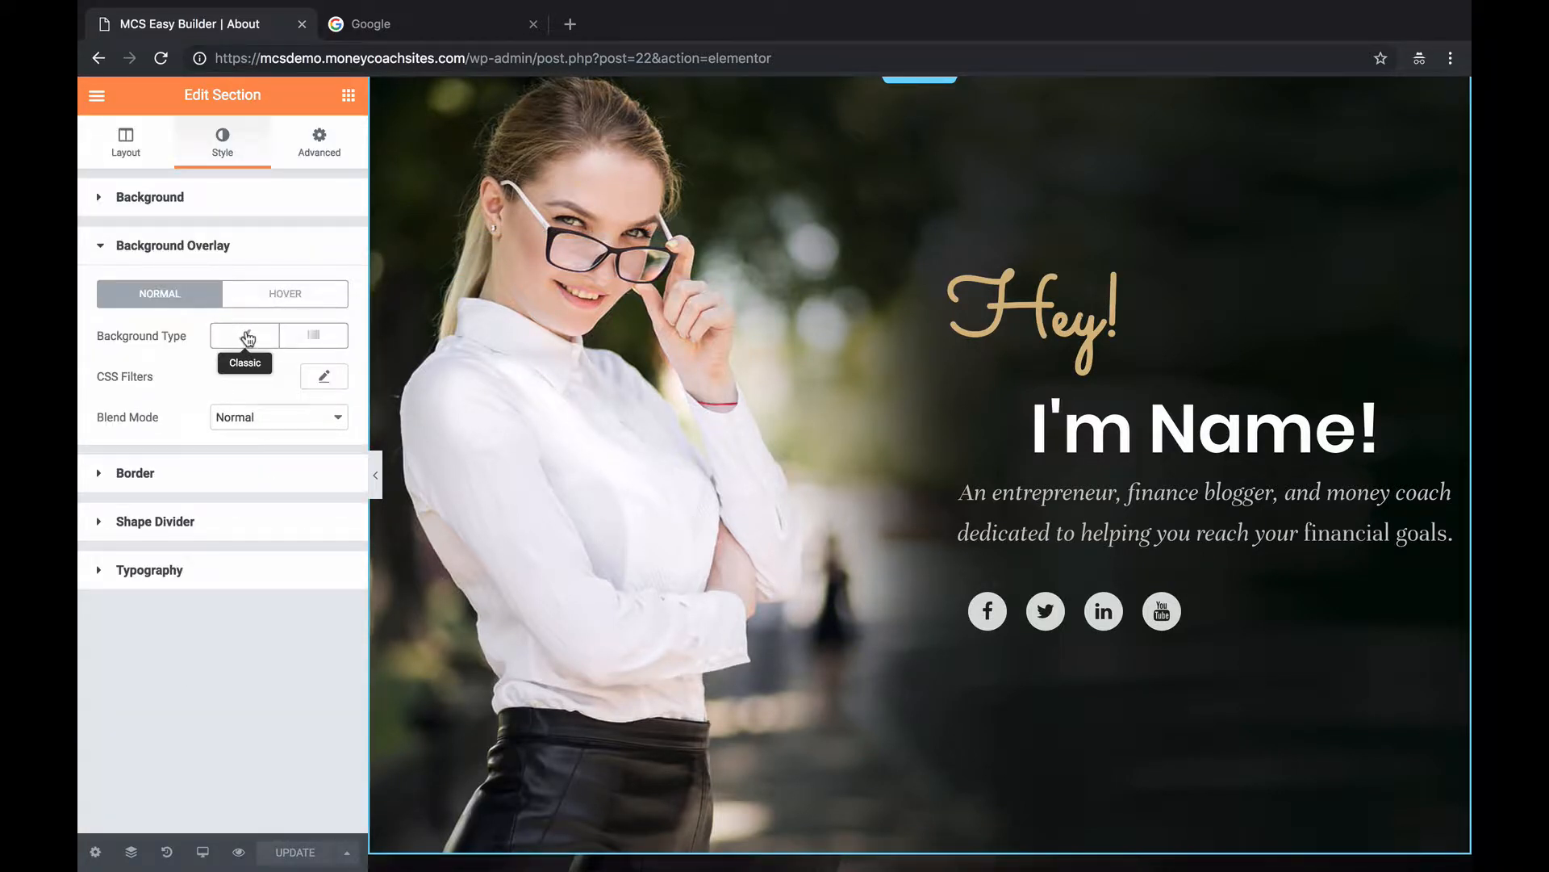
click(247, 339)
click(324, 375)
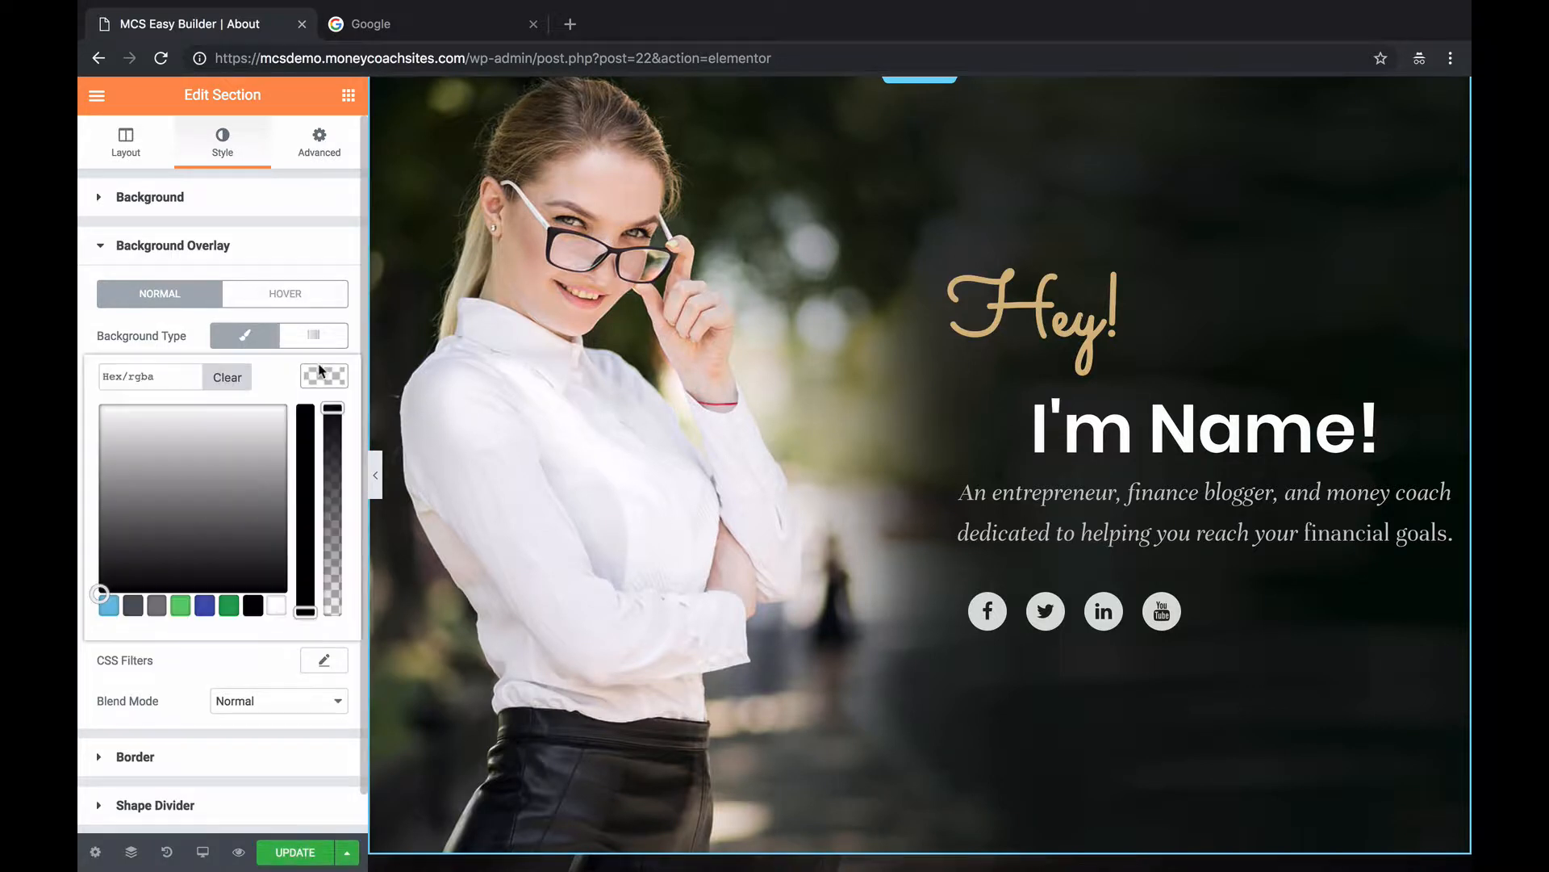
click(252, 606)
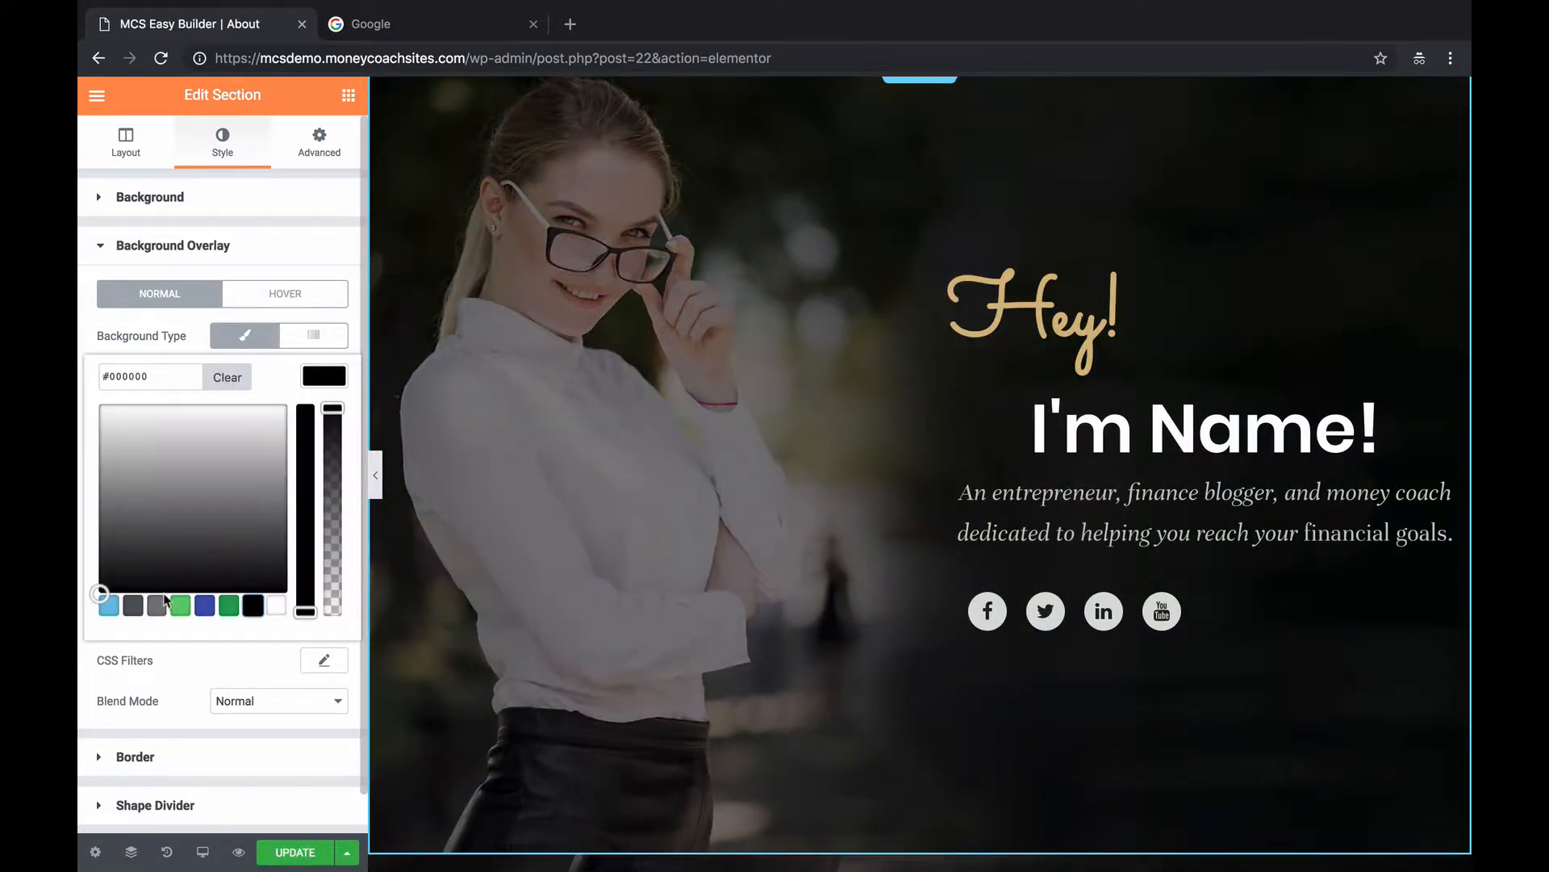
Try white (#ffffff) as the hero section's overlay color and clear the overlay color.
click(275, 606)
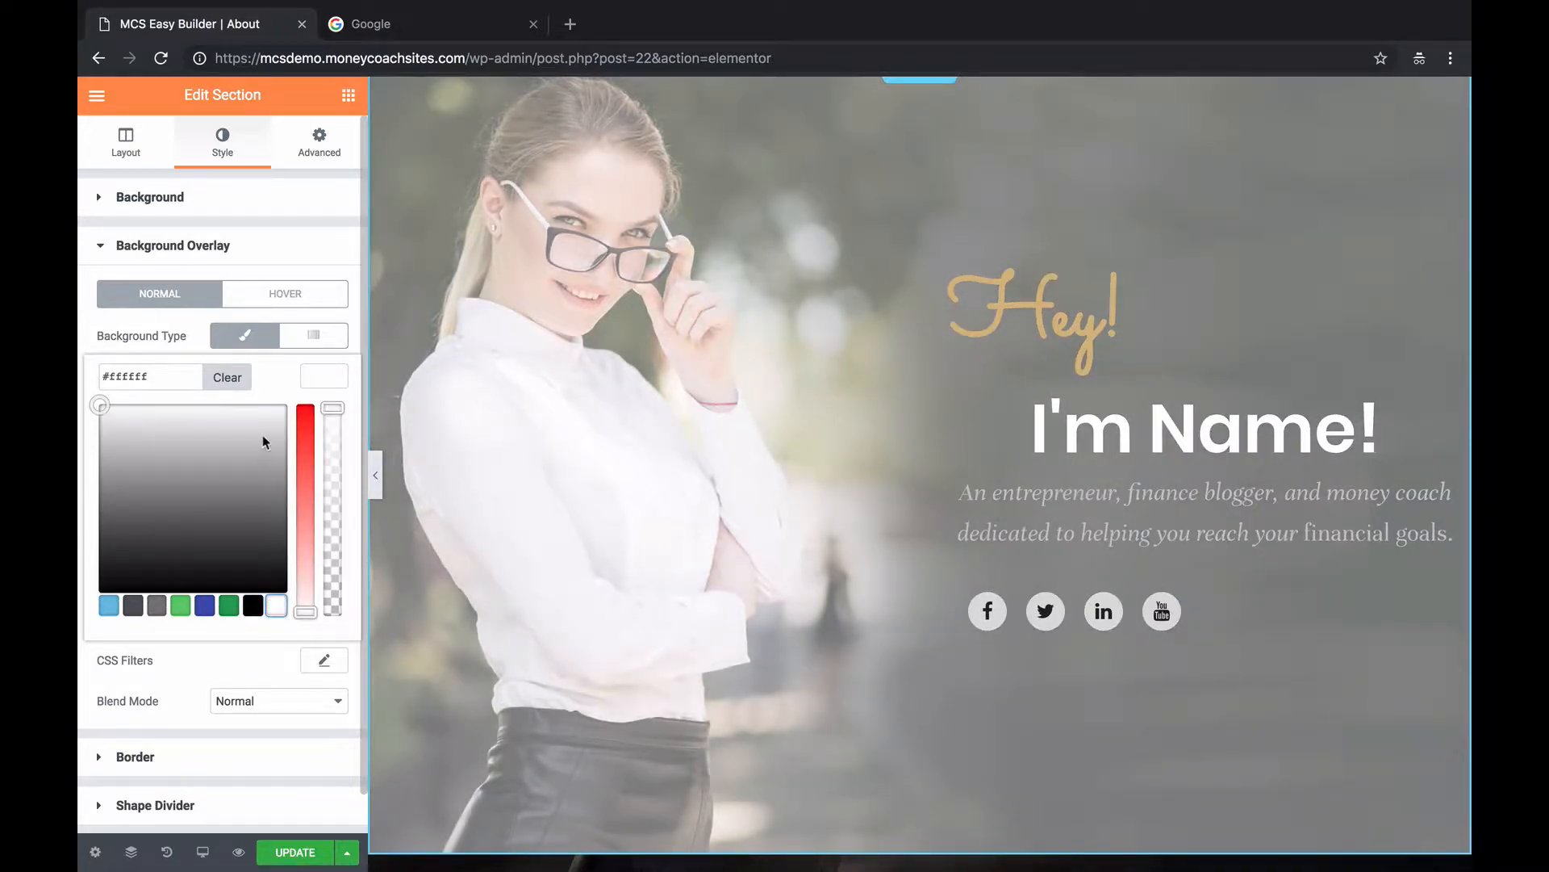
click(237, 380)
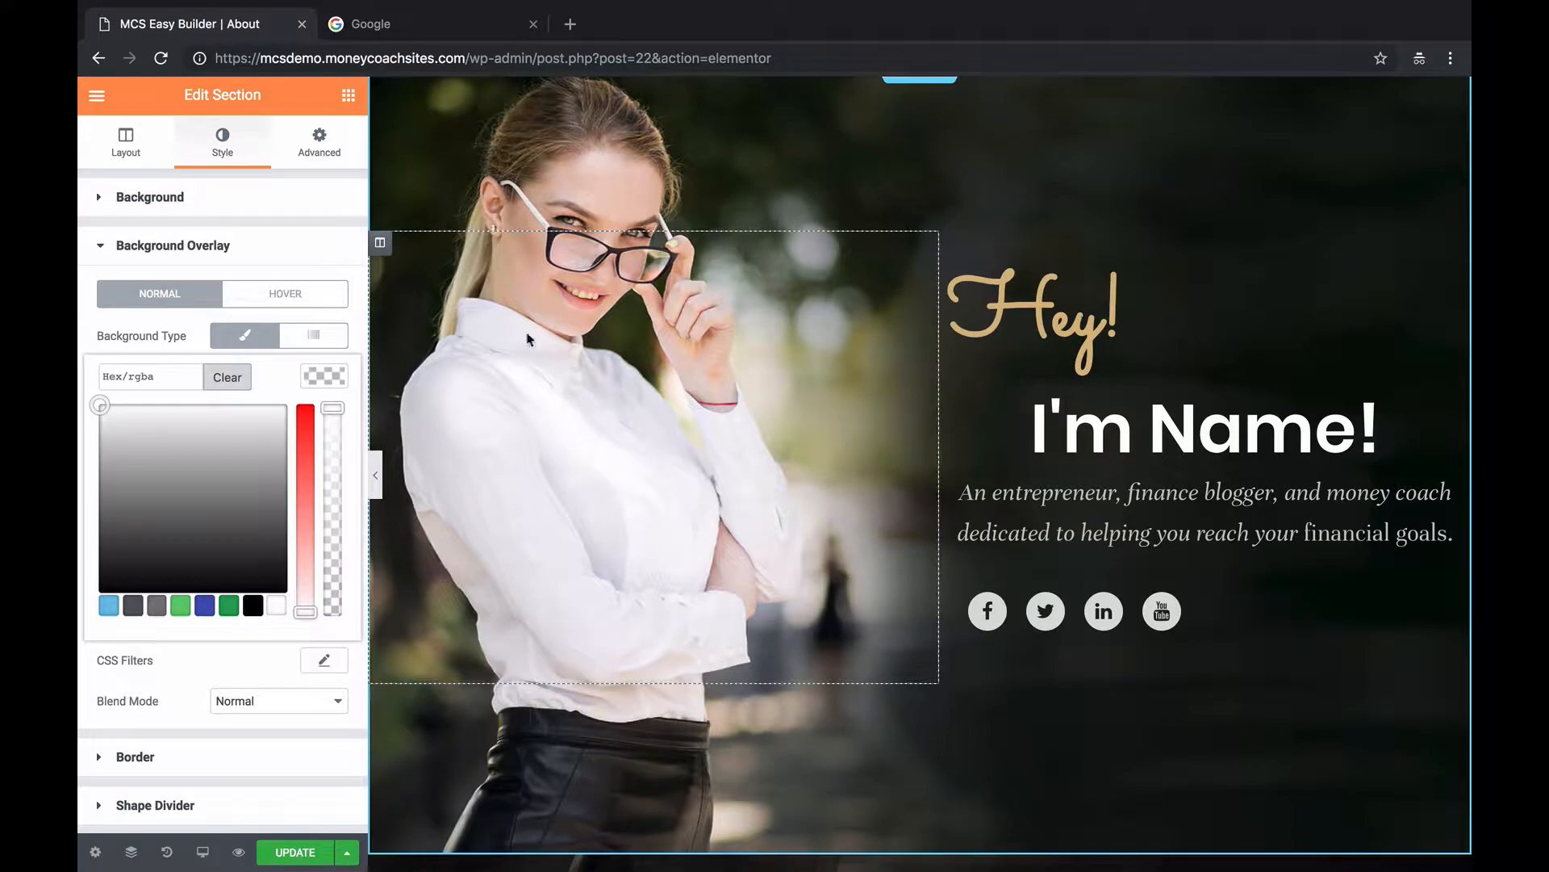
click(334, 377)
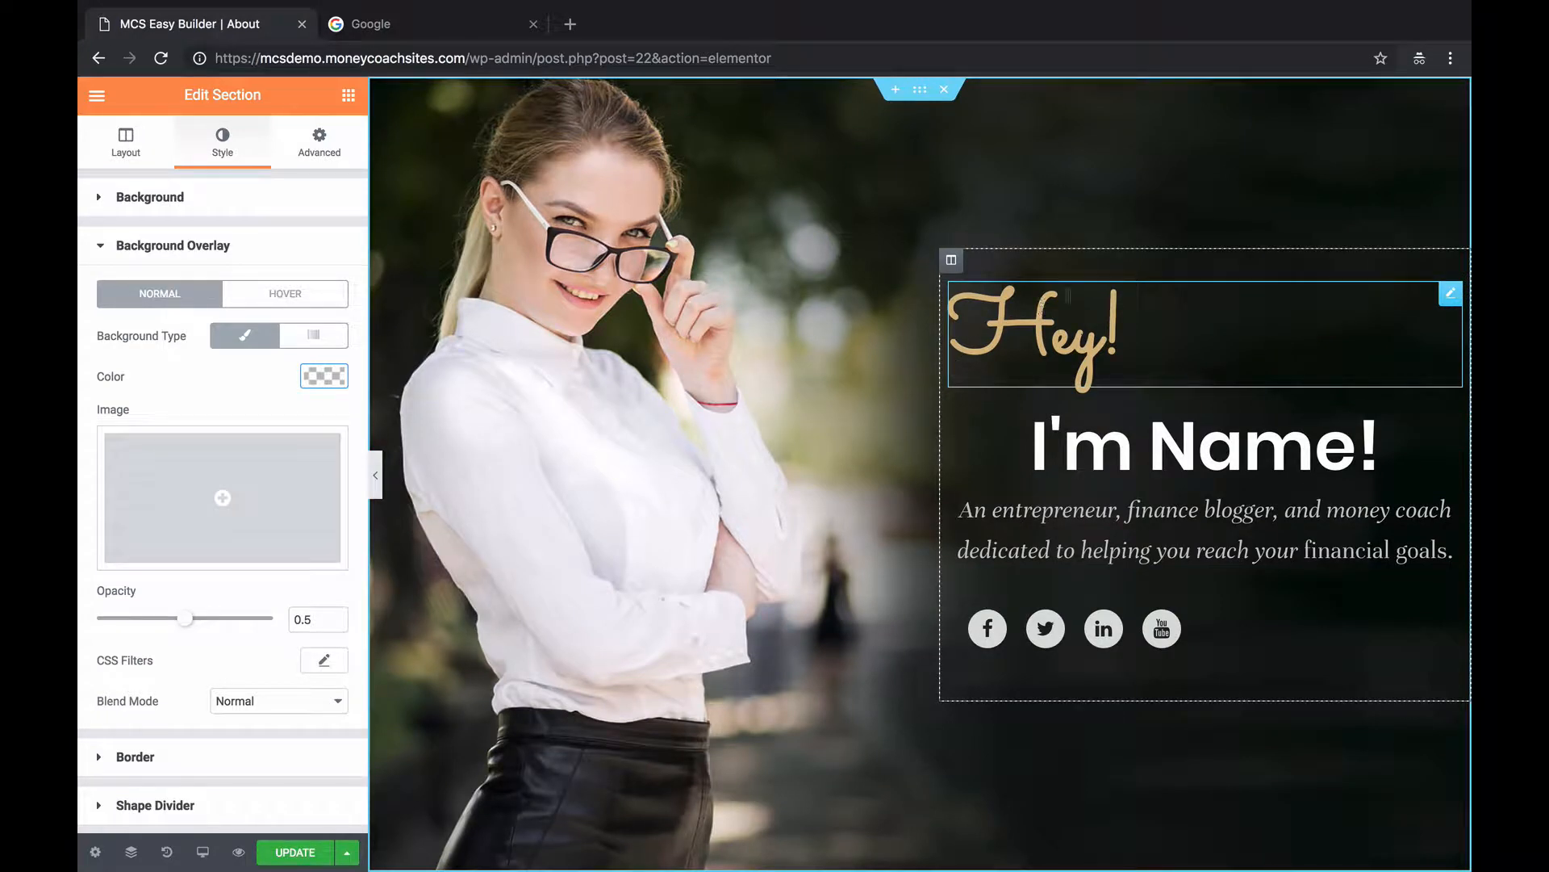
Replace the placeholder name in the hero title with the coach's first name and change the "Hey!" heading to "Hi!".
click(1054, 314)
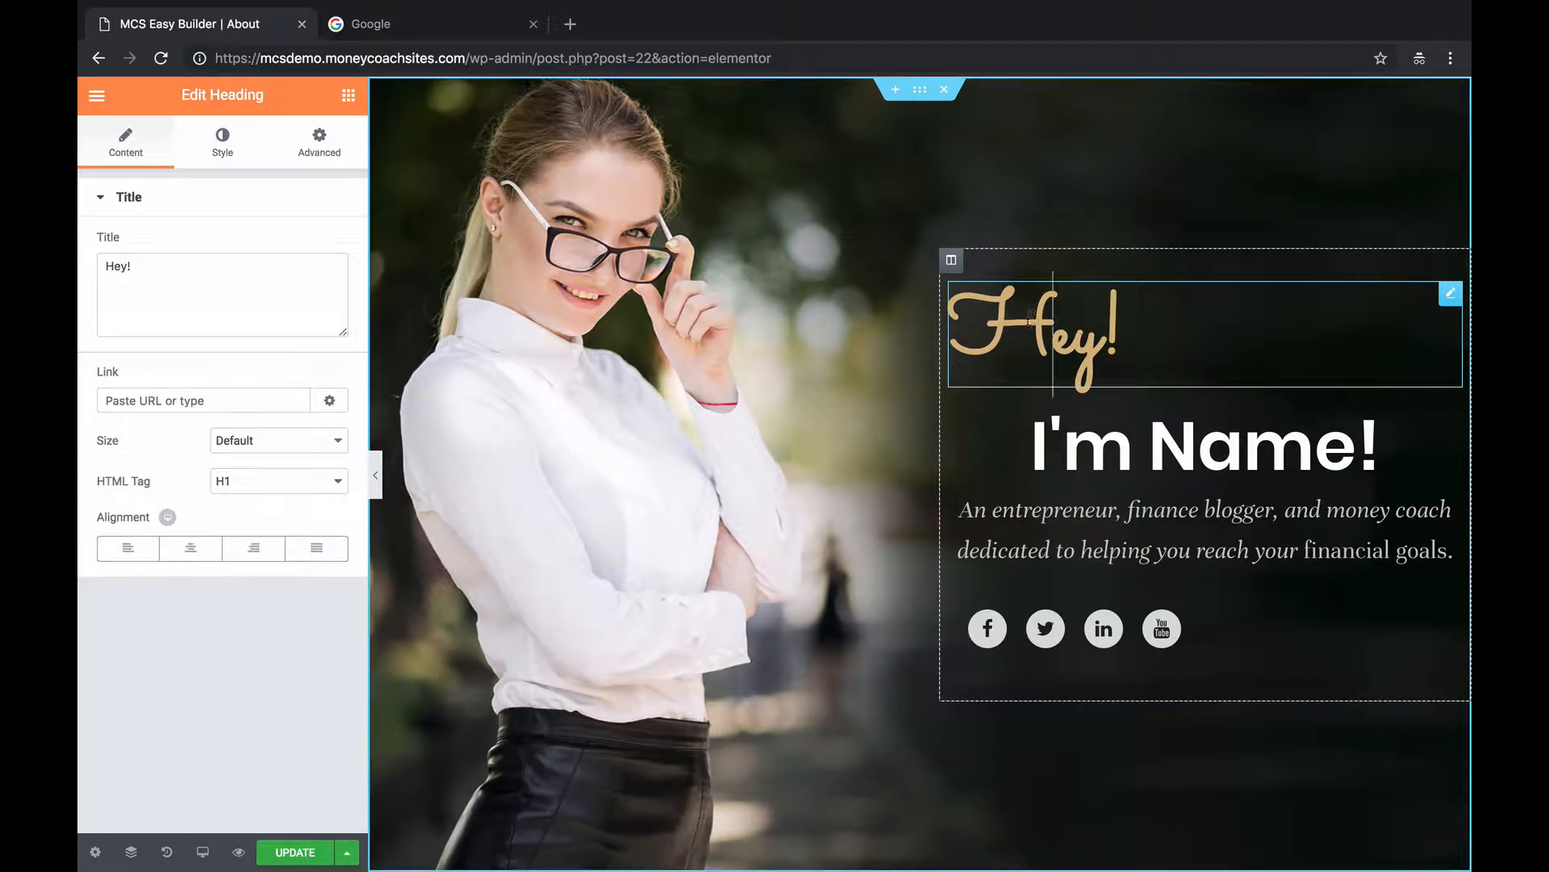
double_click(1030, 317)
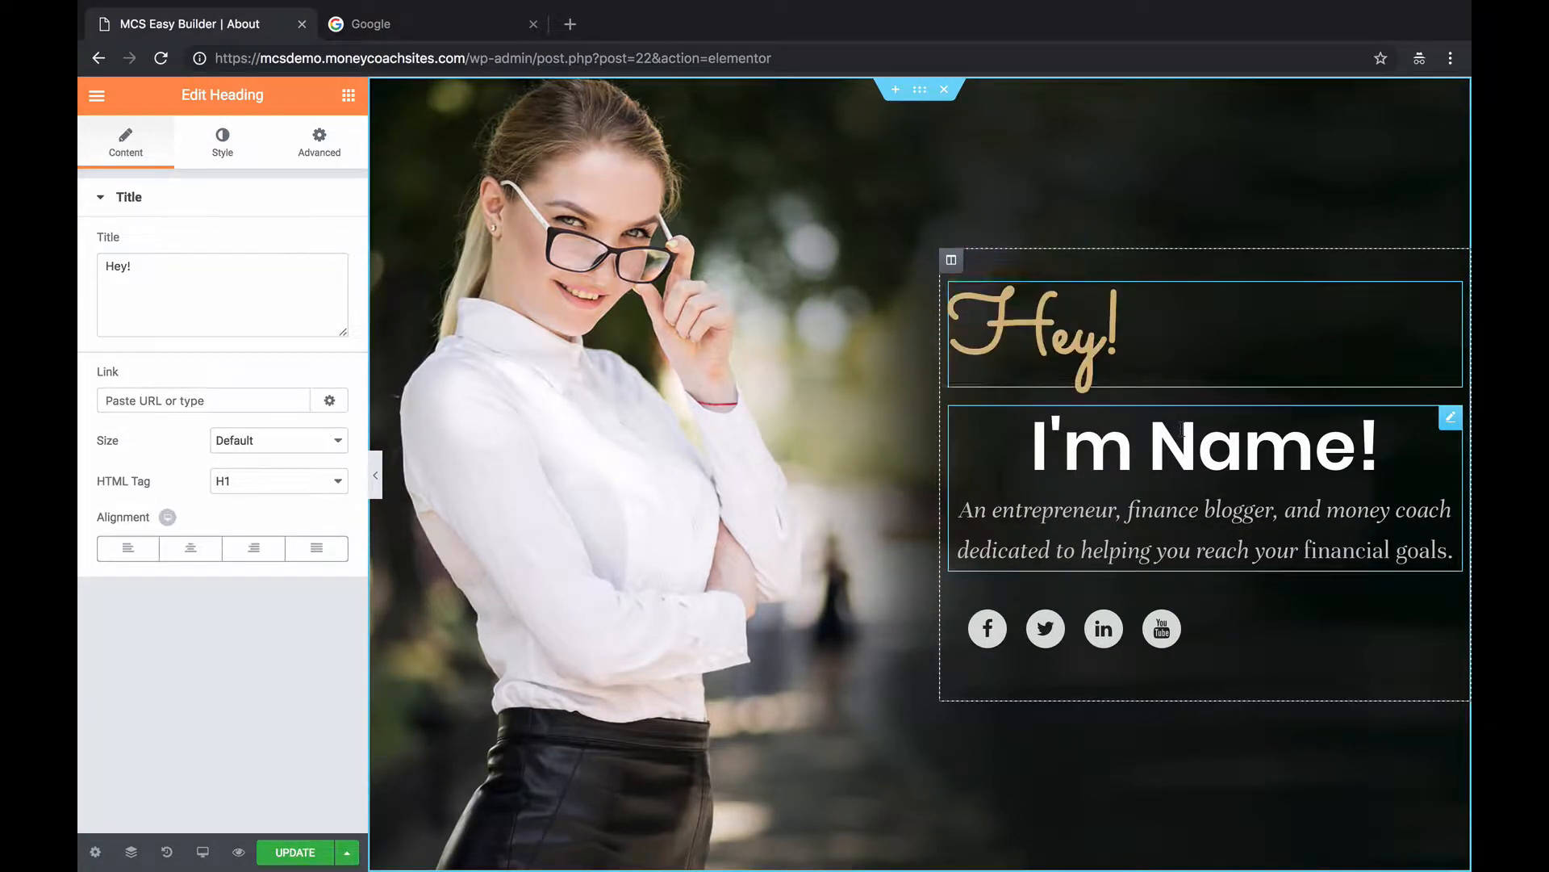
double_click(1182, 429)
text(Bryce)
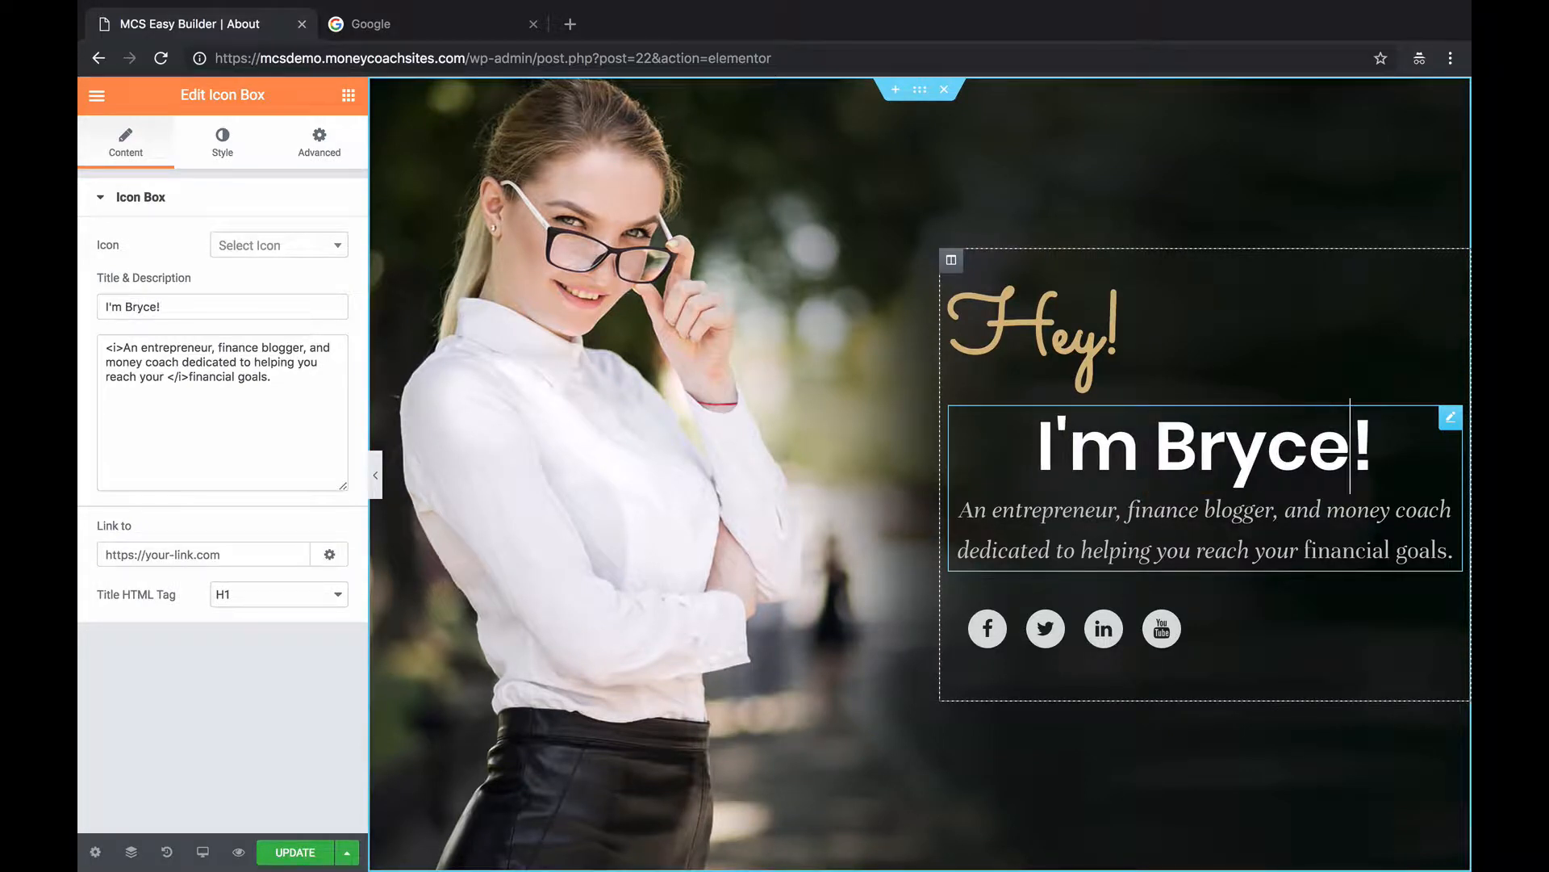
double_click(1020, 326)
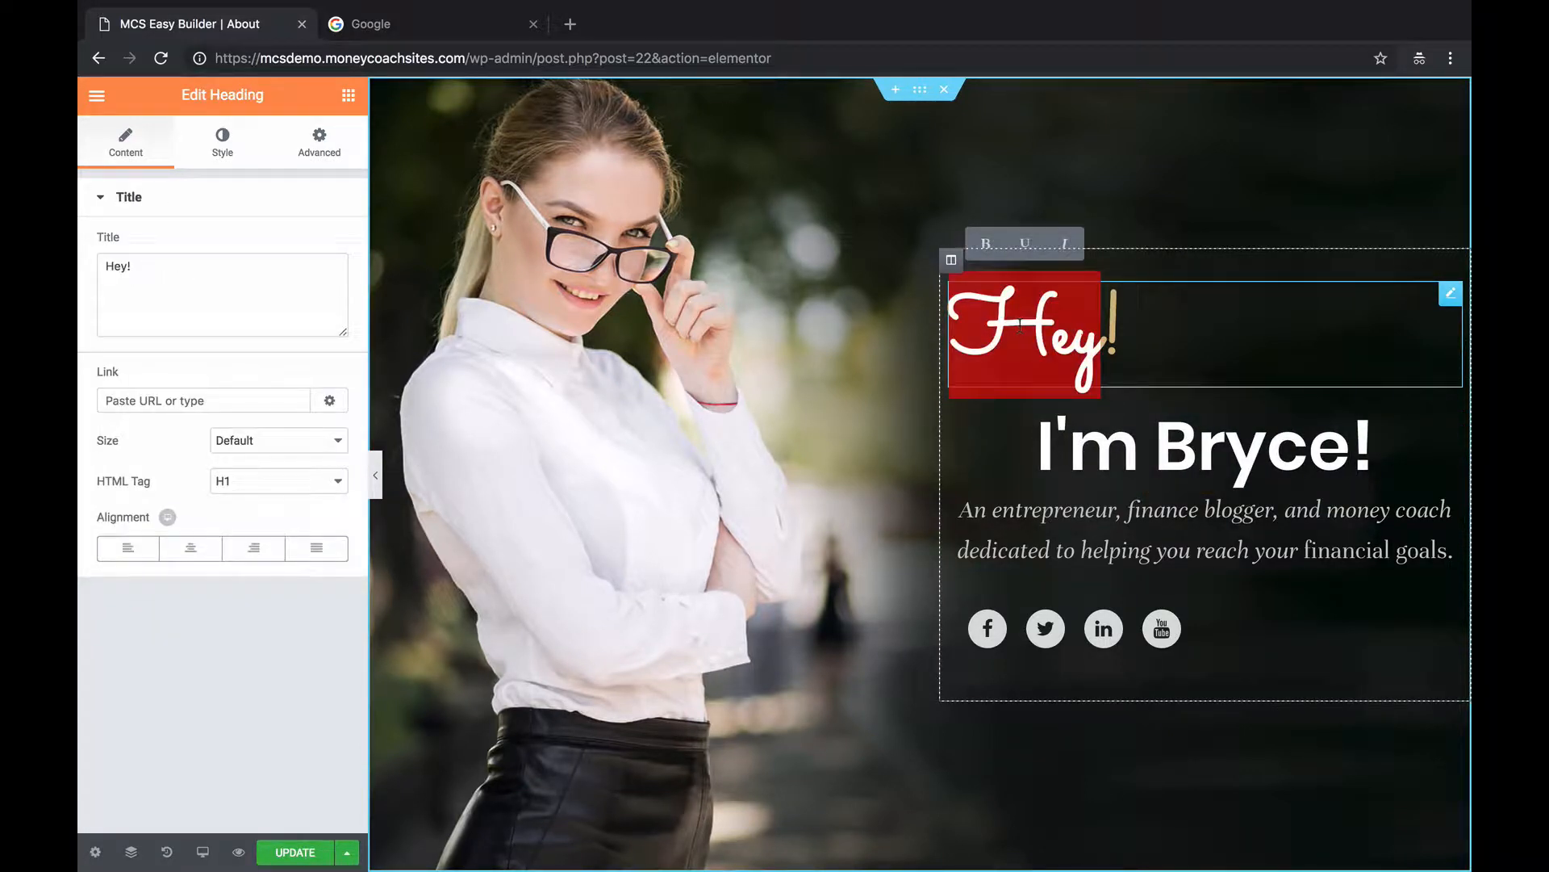
text(Hi)
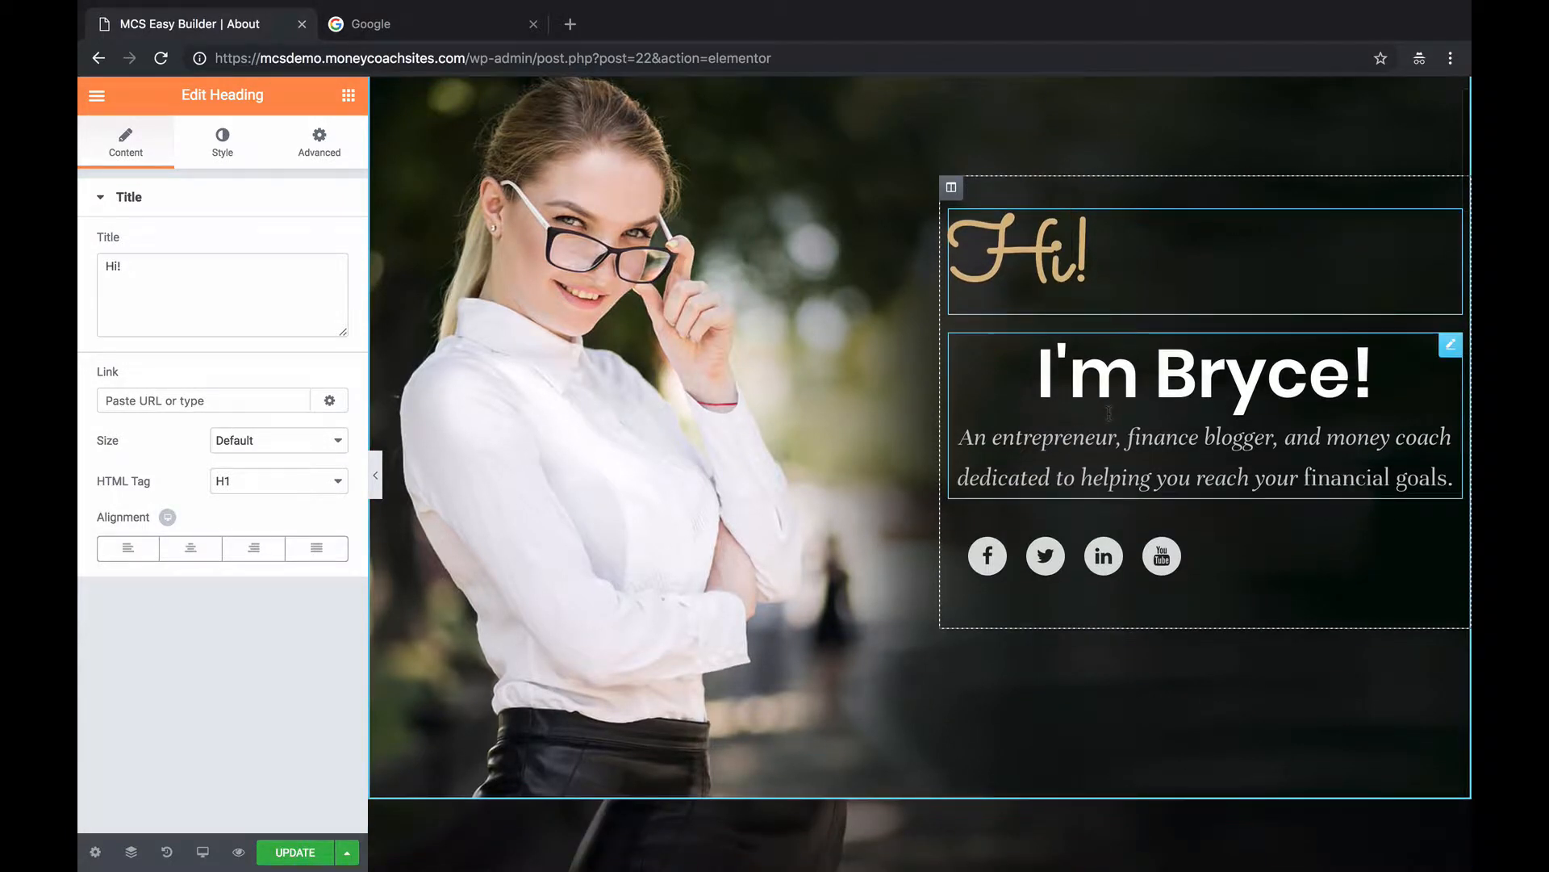
Examine the editing options of the hero's introduction text and its social icons.
click(1104, 438)
click(1252, 482)
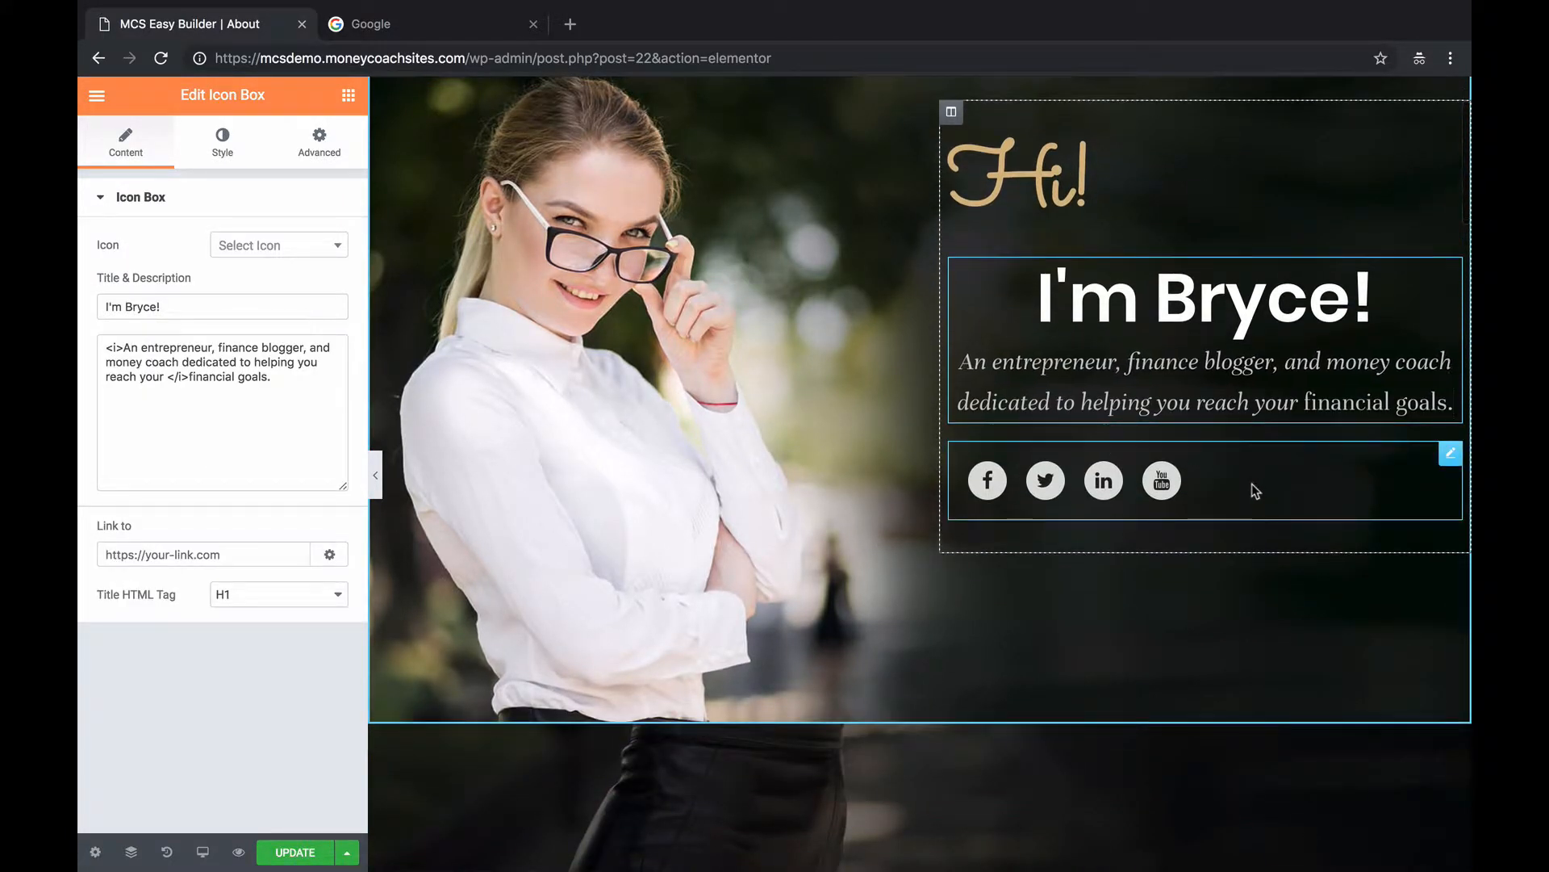
scroll(1252, 482, down, 2)
scroll(1252, 482, down, 6)
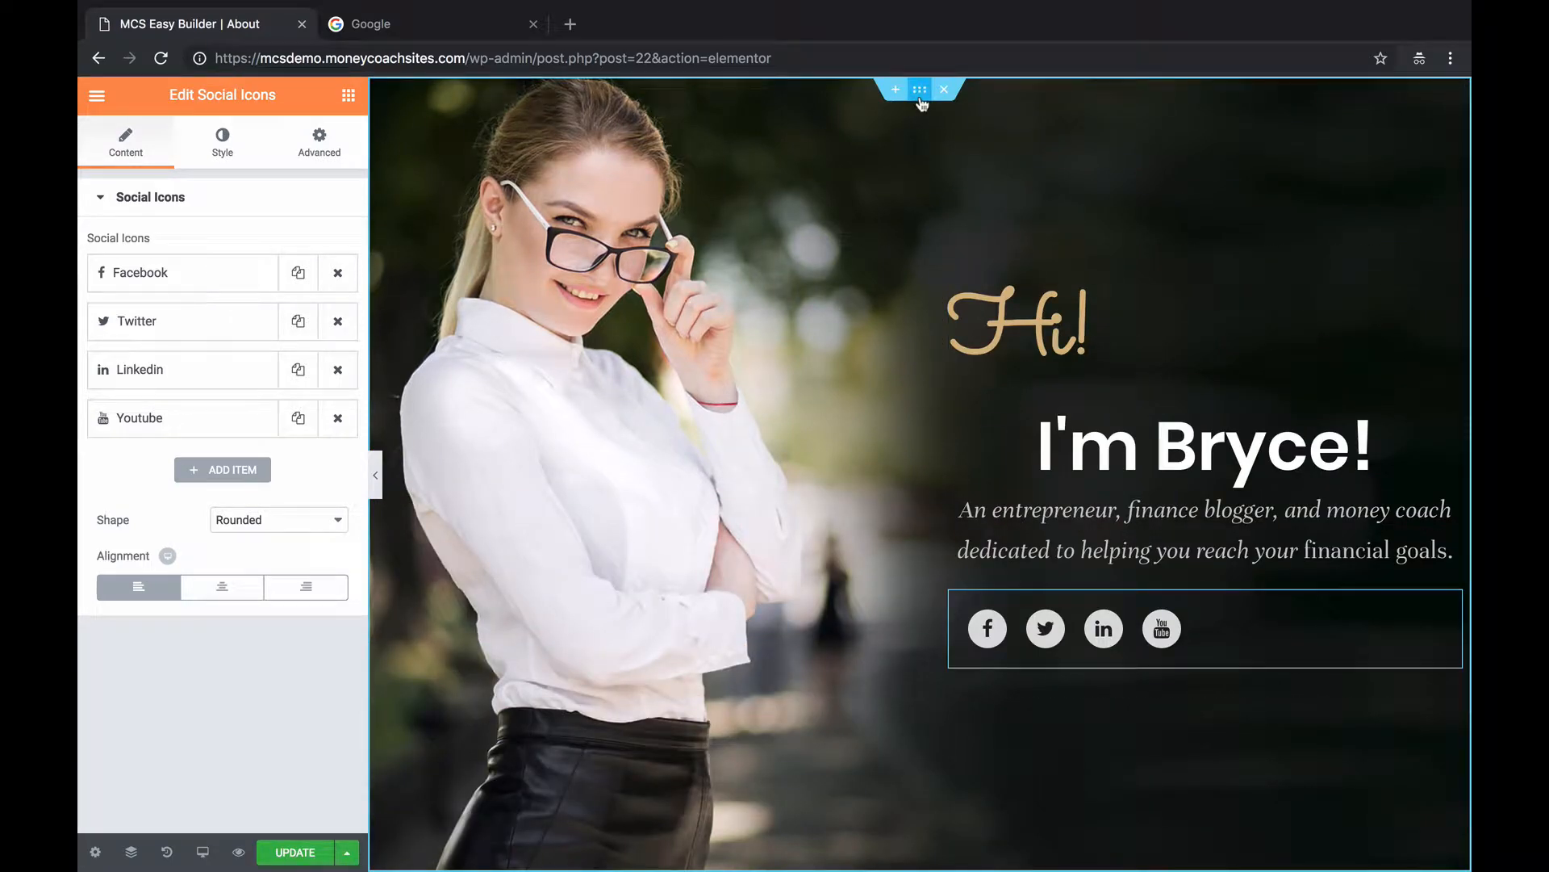
Try Scroll as the hero background image's attachment and check how the page moves.
click(921, 97)
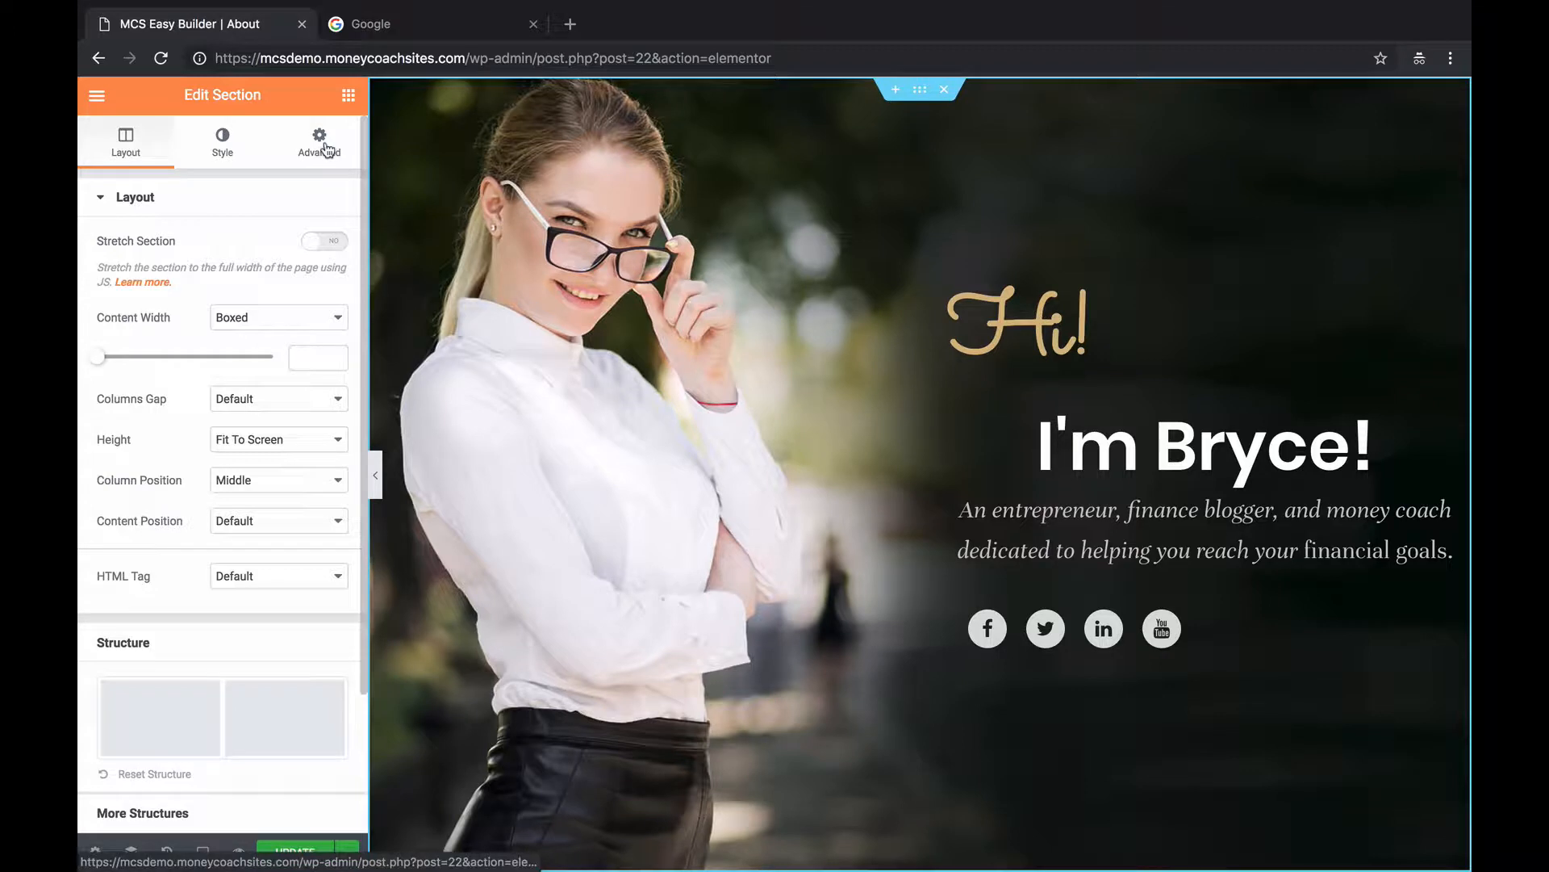
click(230, 148)
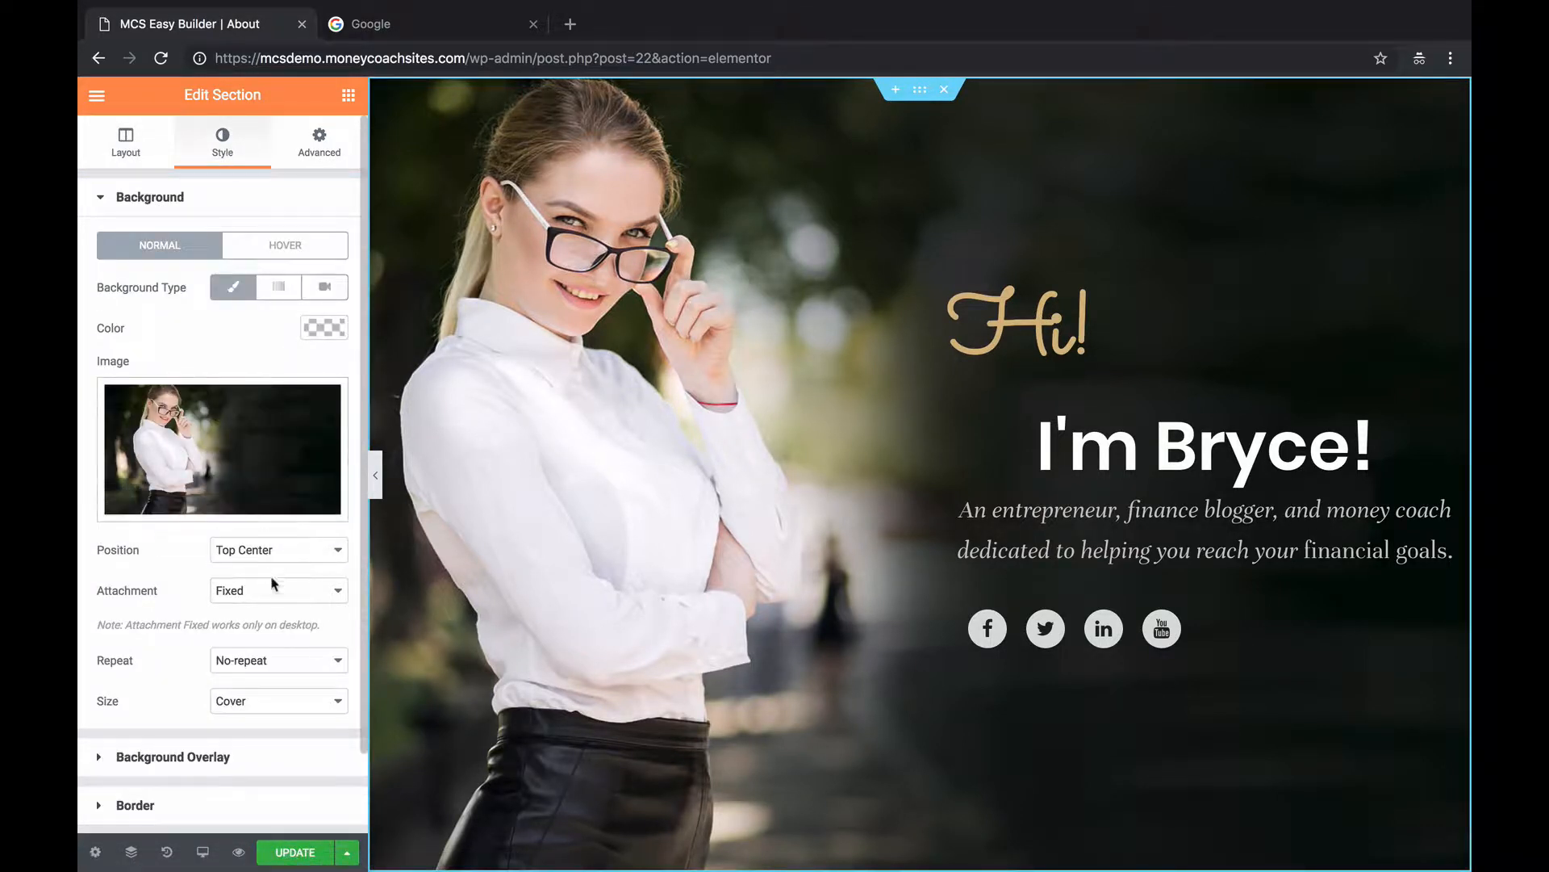
click(286, 603)
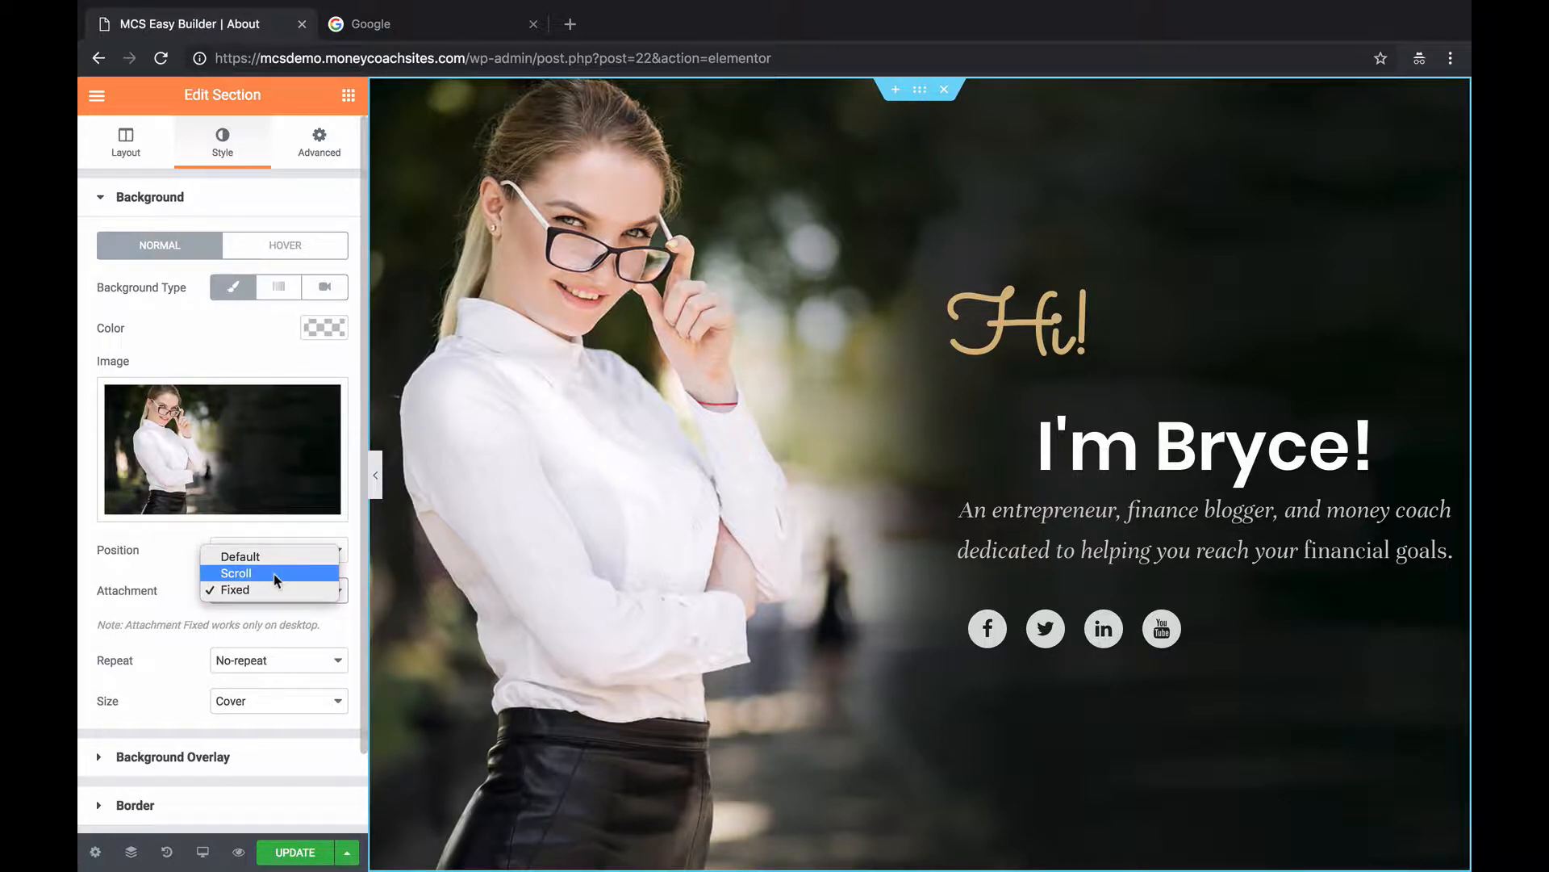
click(274, 573)
scroll(837, 474, down, 6)
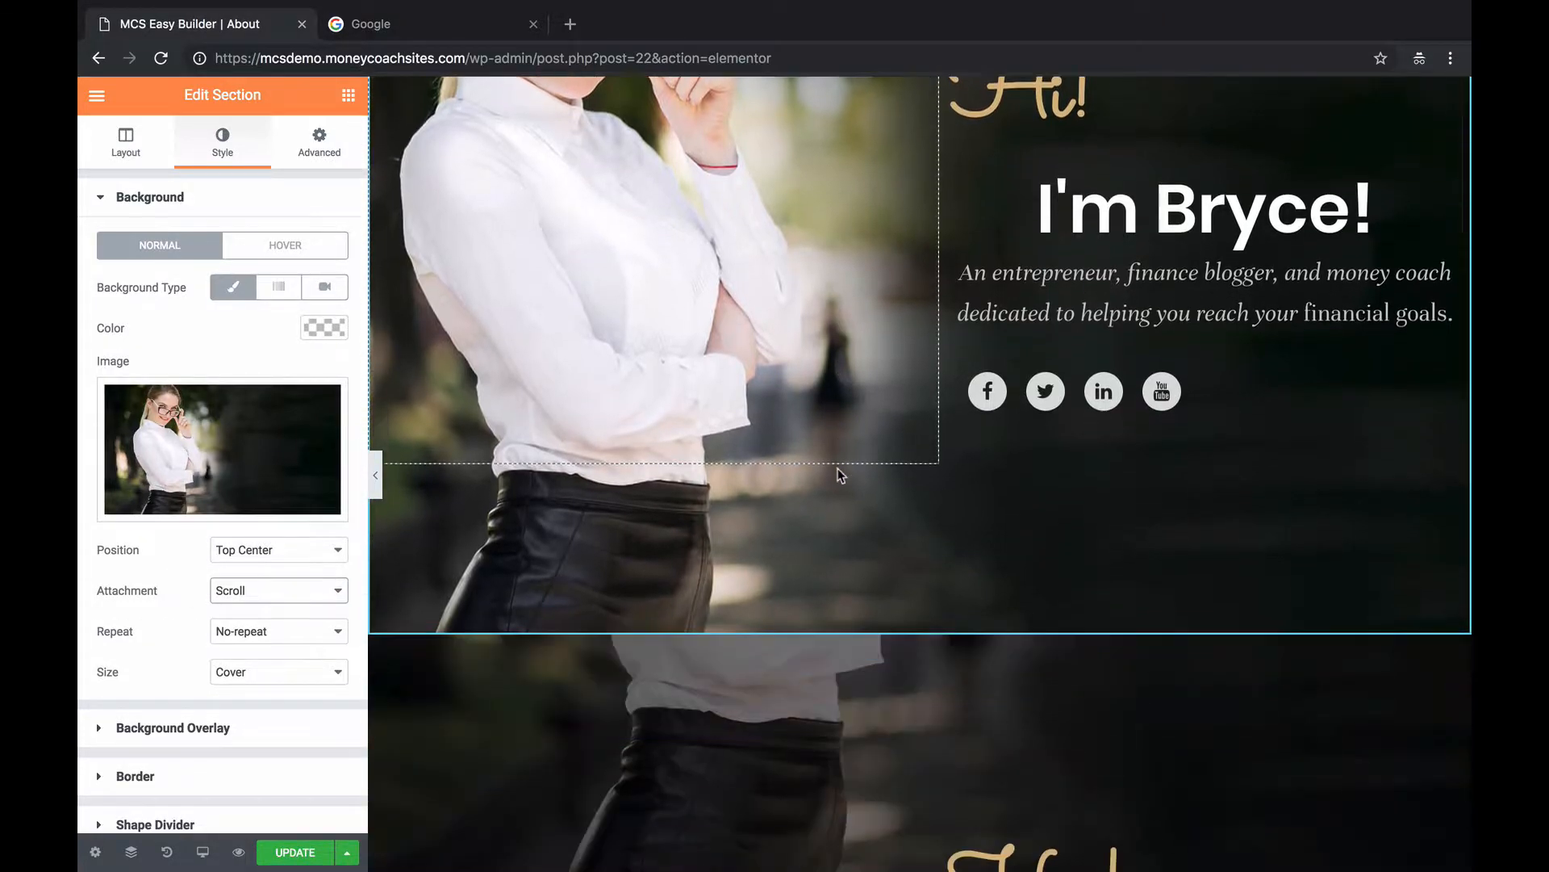
scroll(840, 476, up, 3)
scroll(837, 476, up, 3)
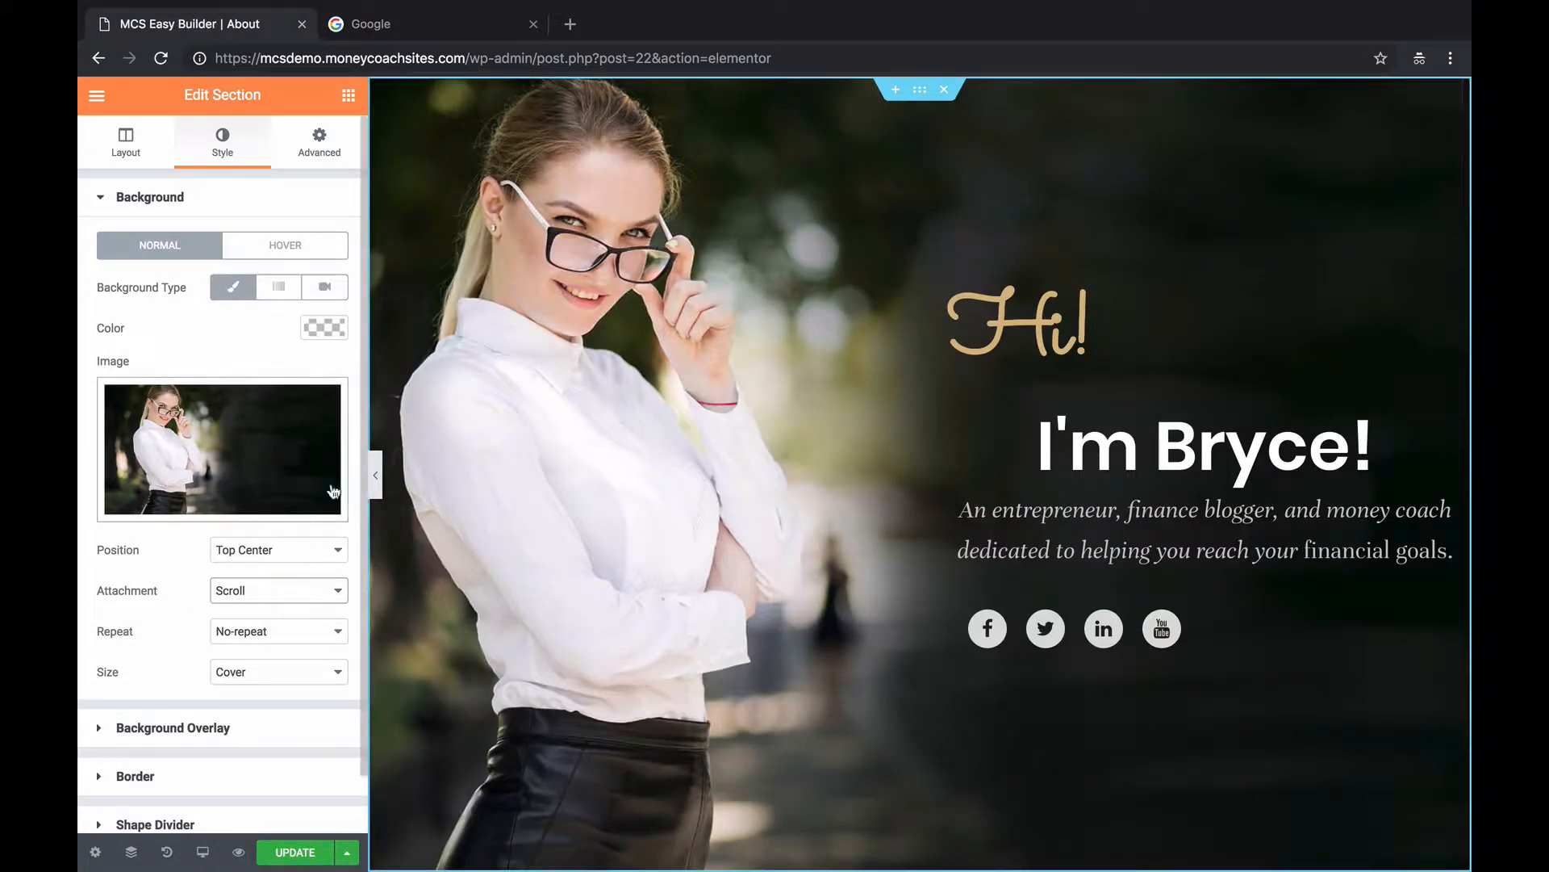
Set the hero background image's attachment to Fixed, check the effect down the page, and update the page.
click(254, 590)
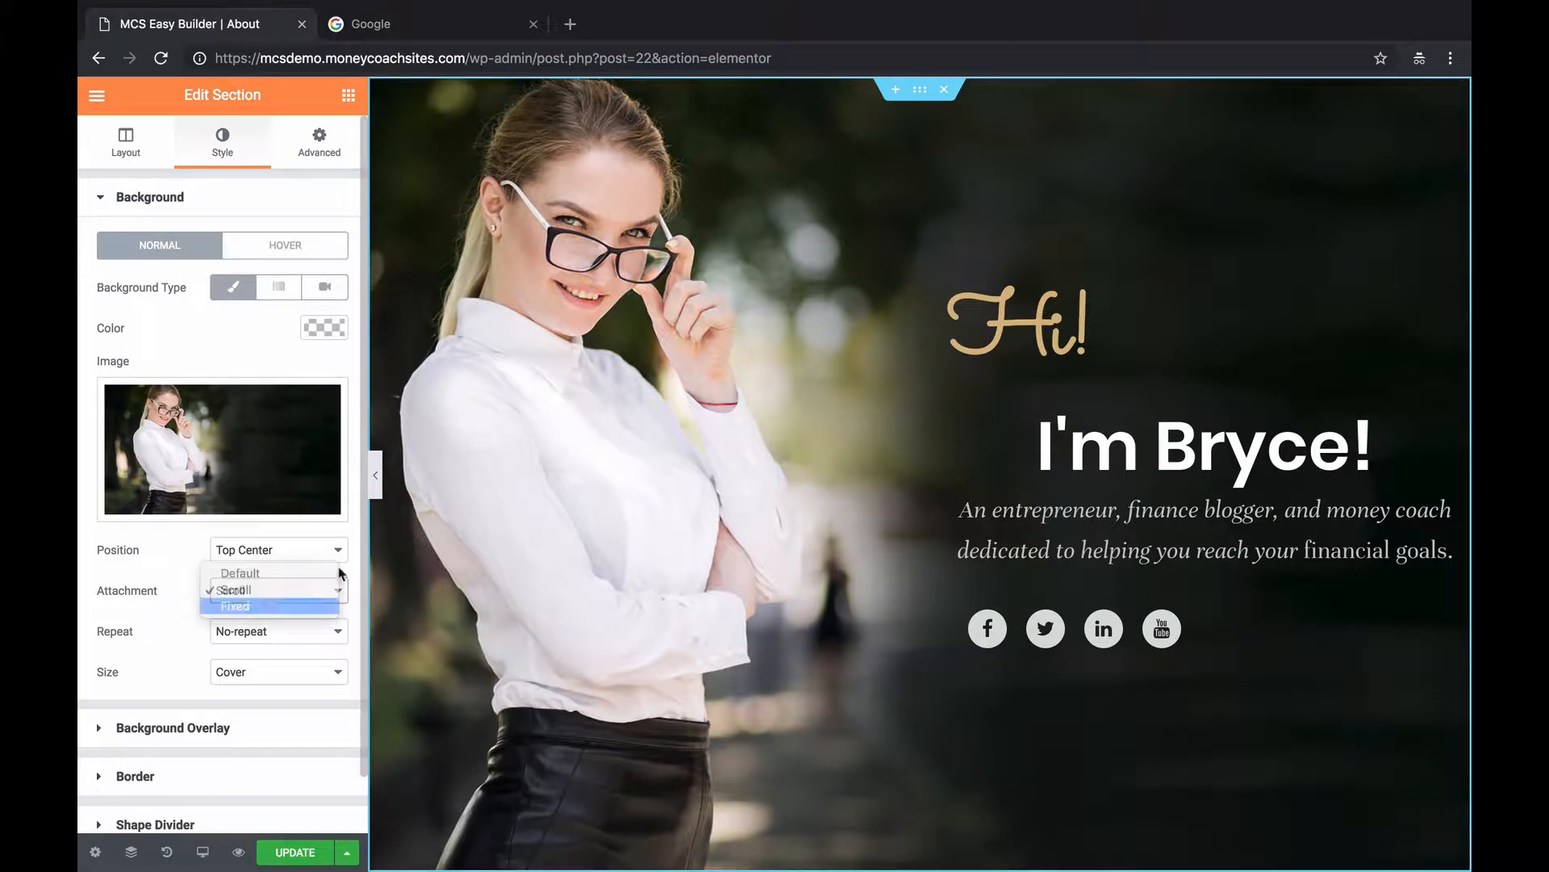
click(235, 606)
scroll(726, 519, down, 3)
scroll(725, 519, down, 10)
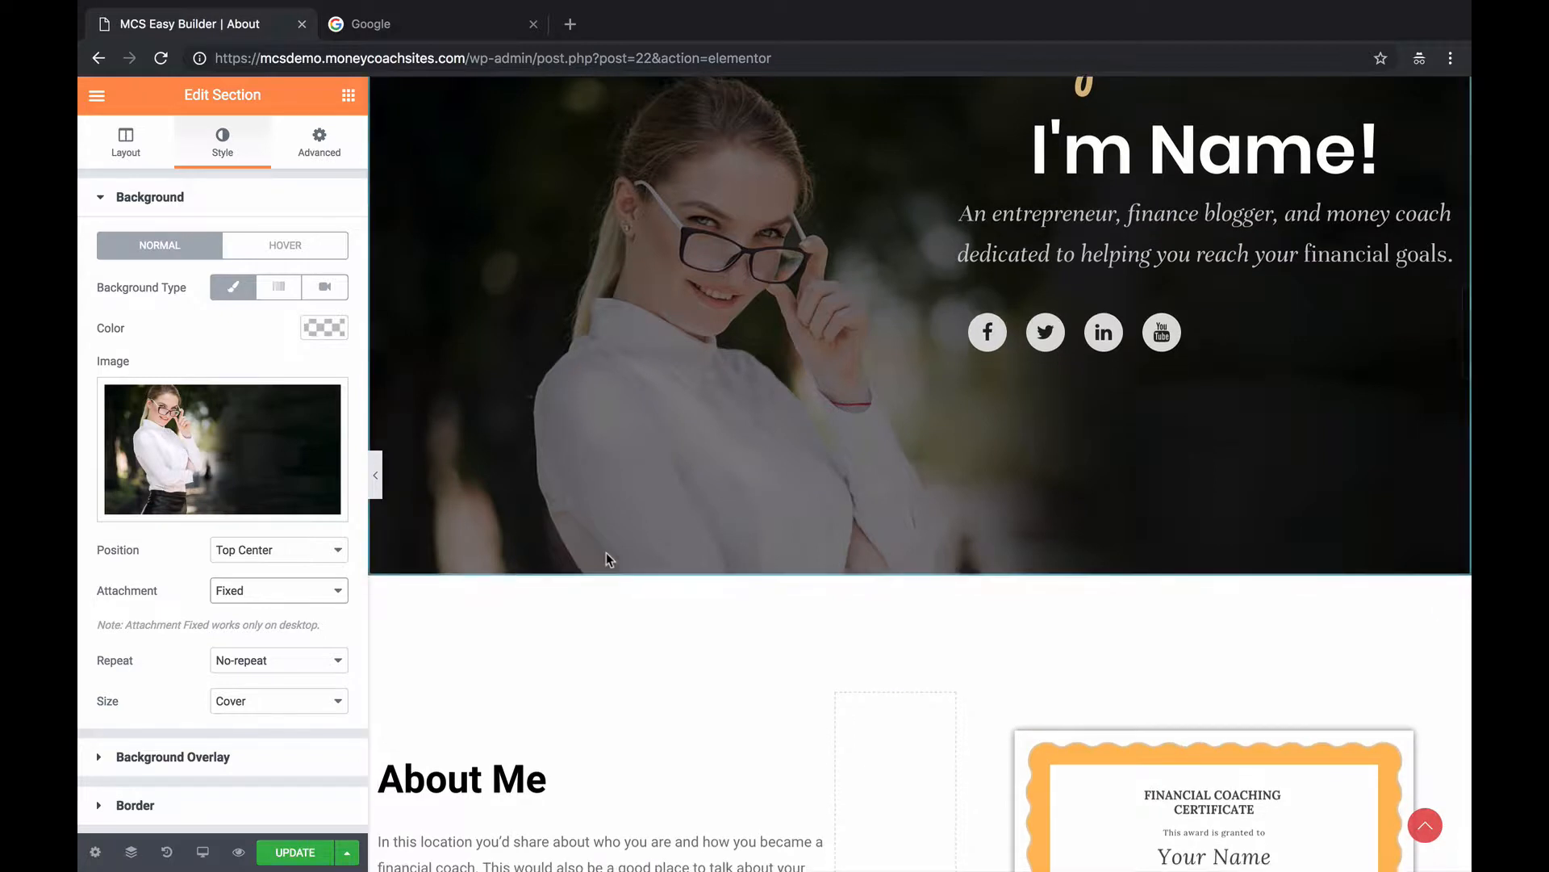
scroll(605, 553, down, 5)
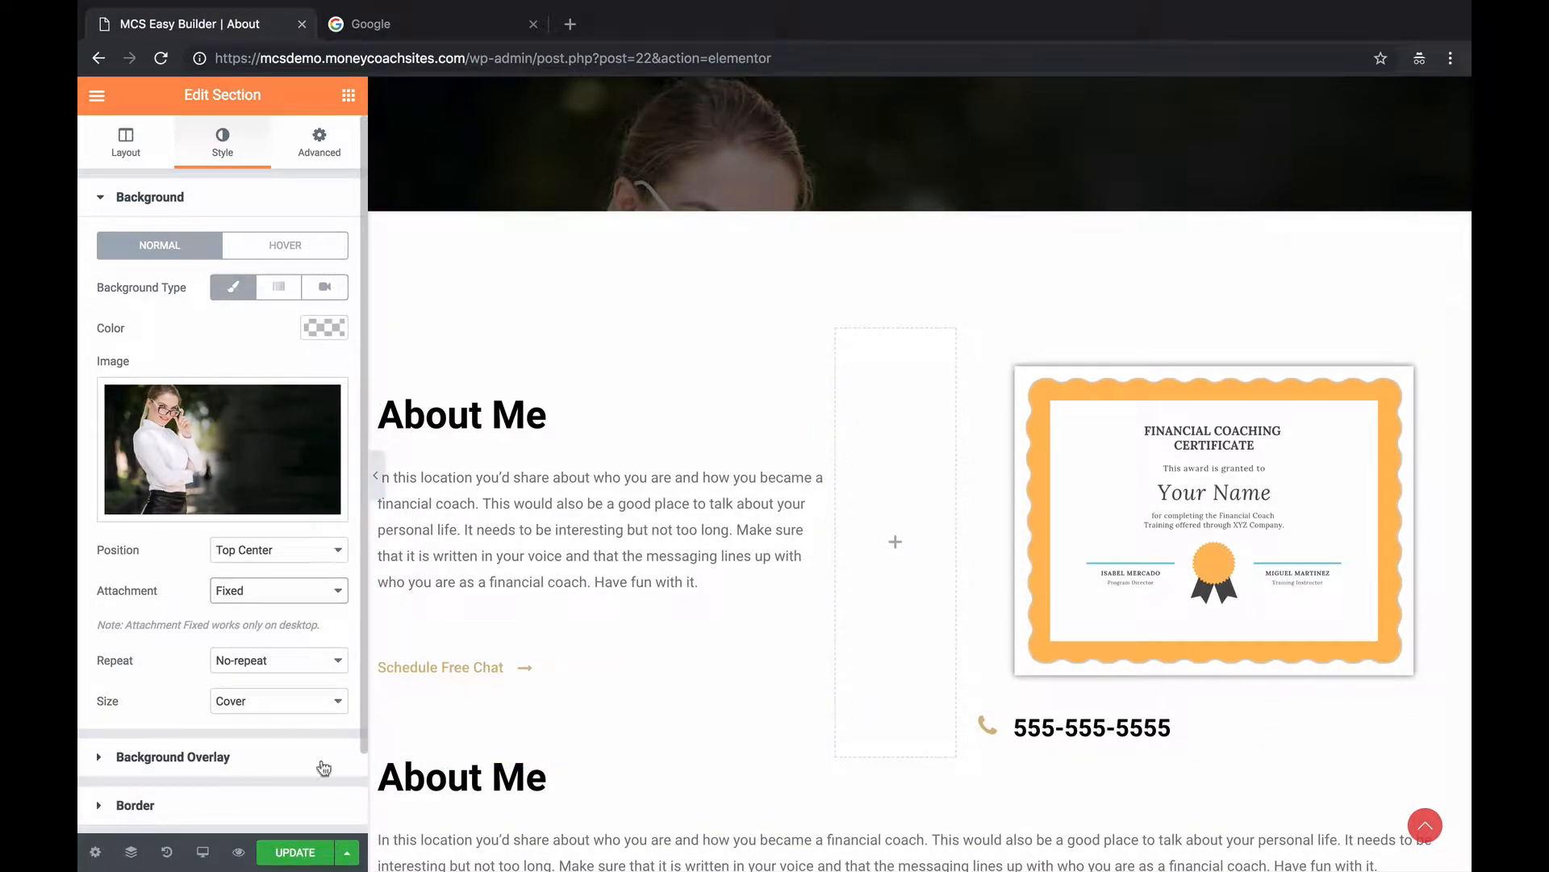
click(301, 847)
Replace the middle part of the first About Me description with the sample text "kjhkjhk".
scroll(629, 526, down, 1)
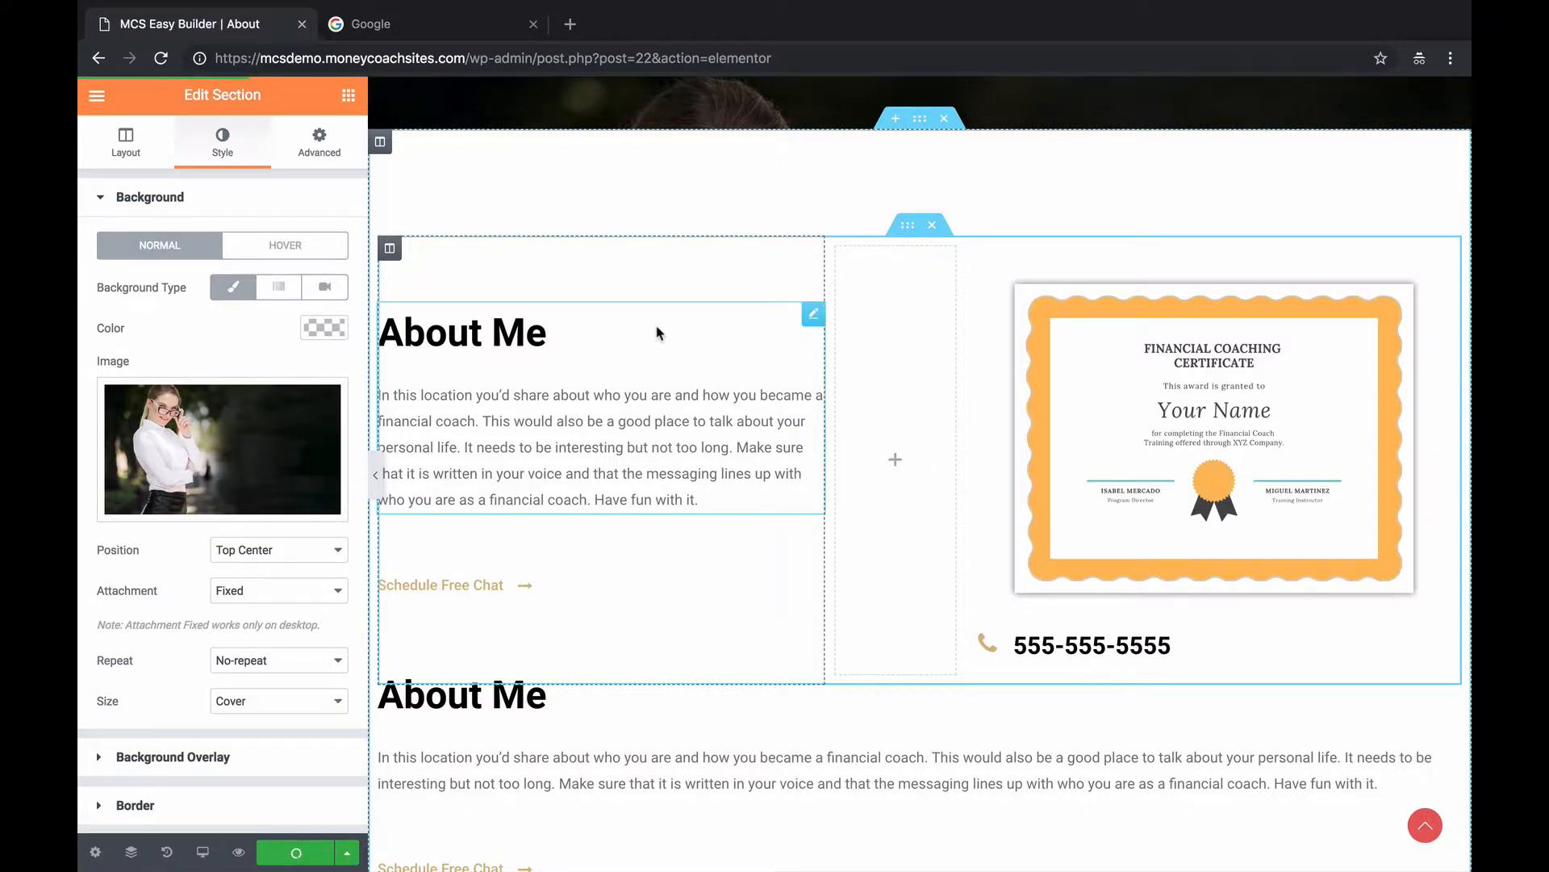
click(533, 339)
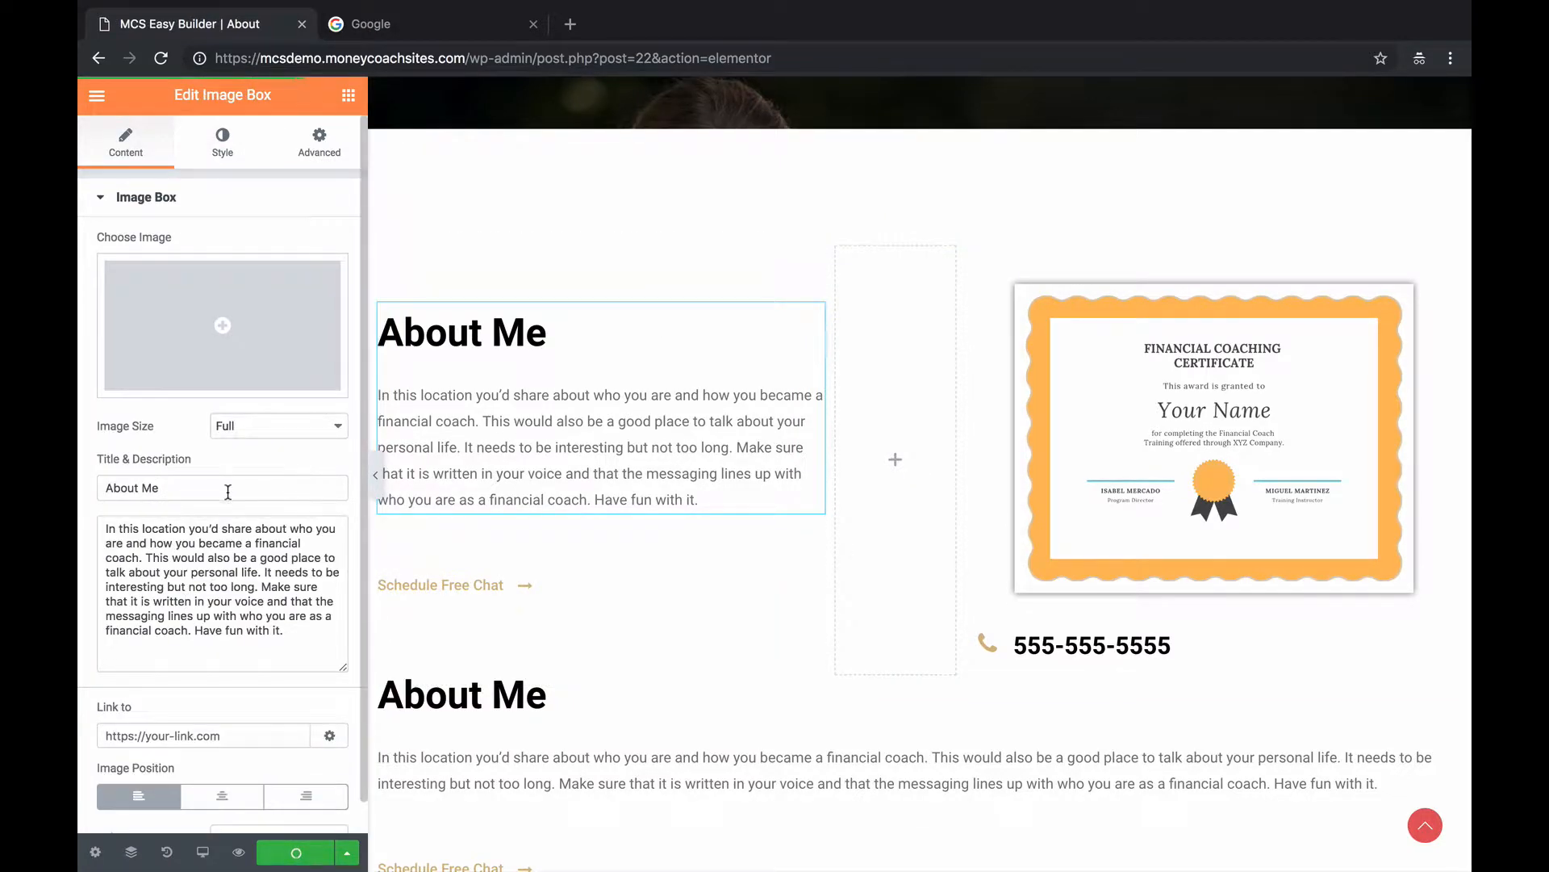
drag(237, 609, 105, 542)
text(kjhkjhk)
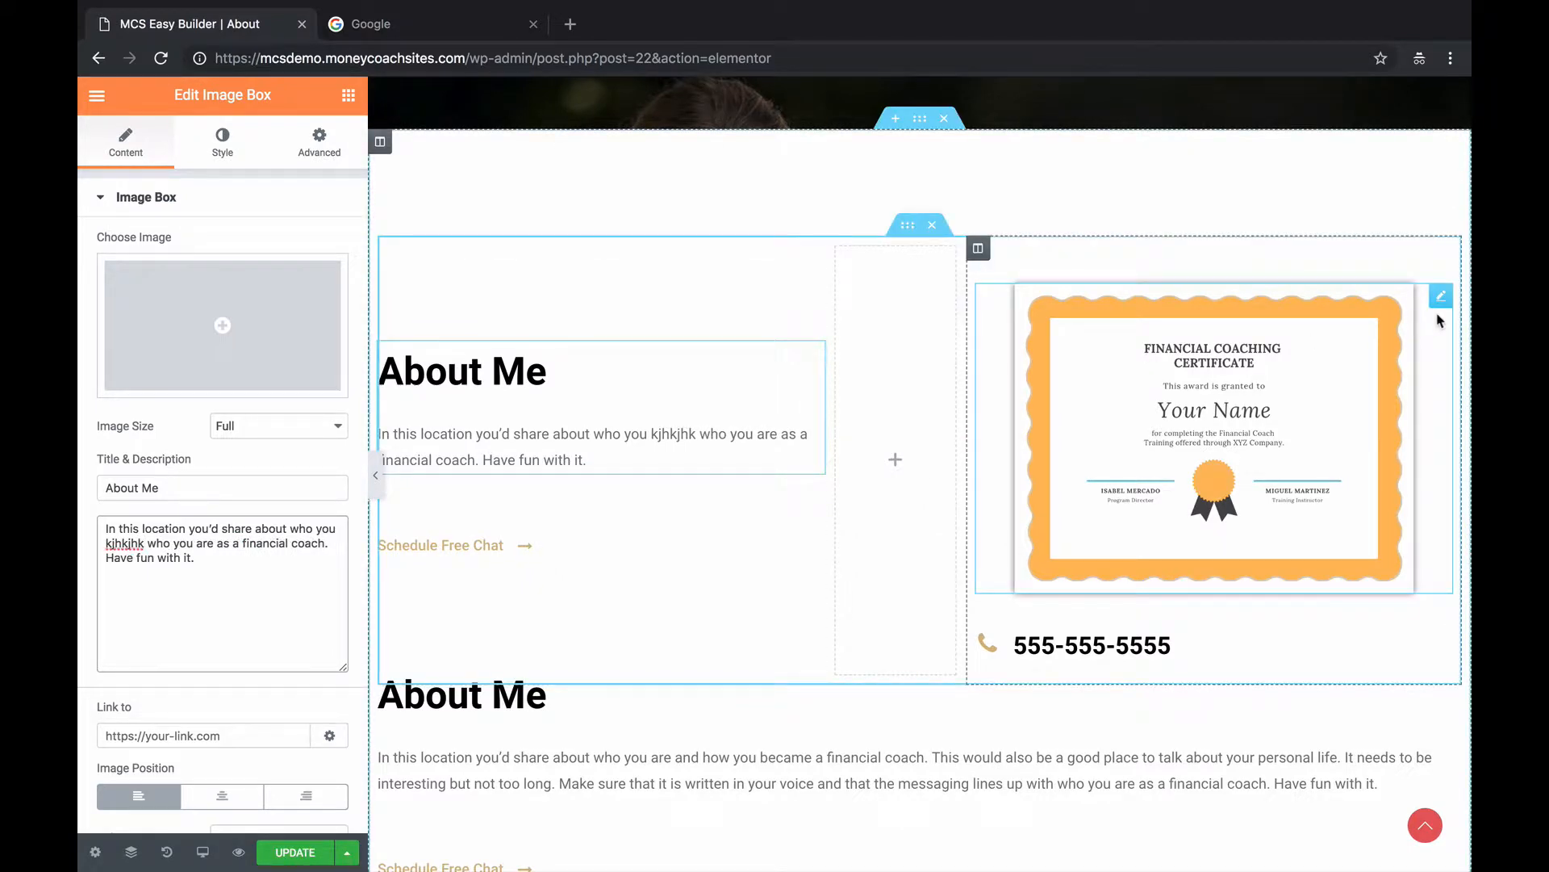
View the media library choices for the certificate image and close it without replacing the image.
click(1440, 321)
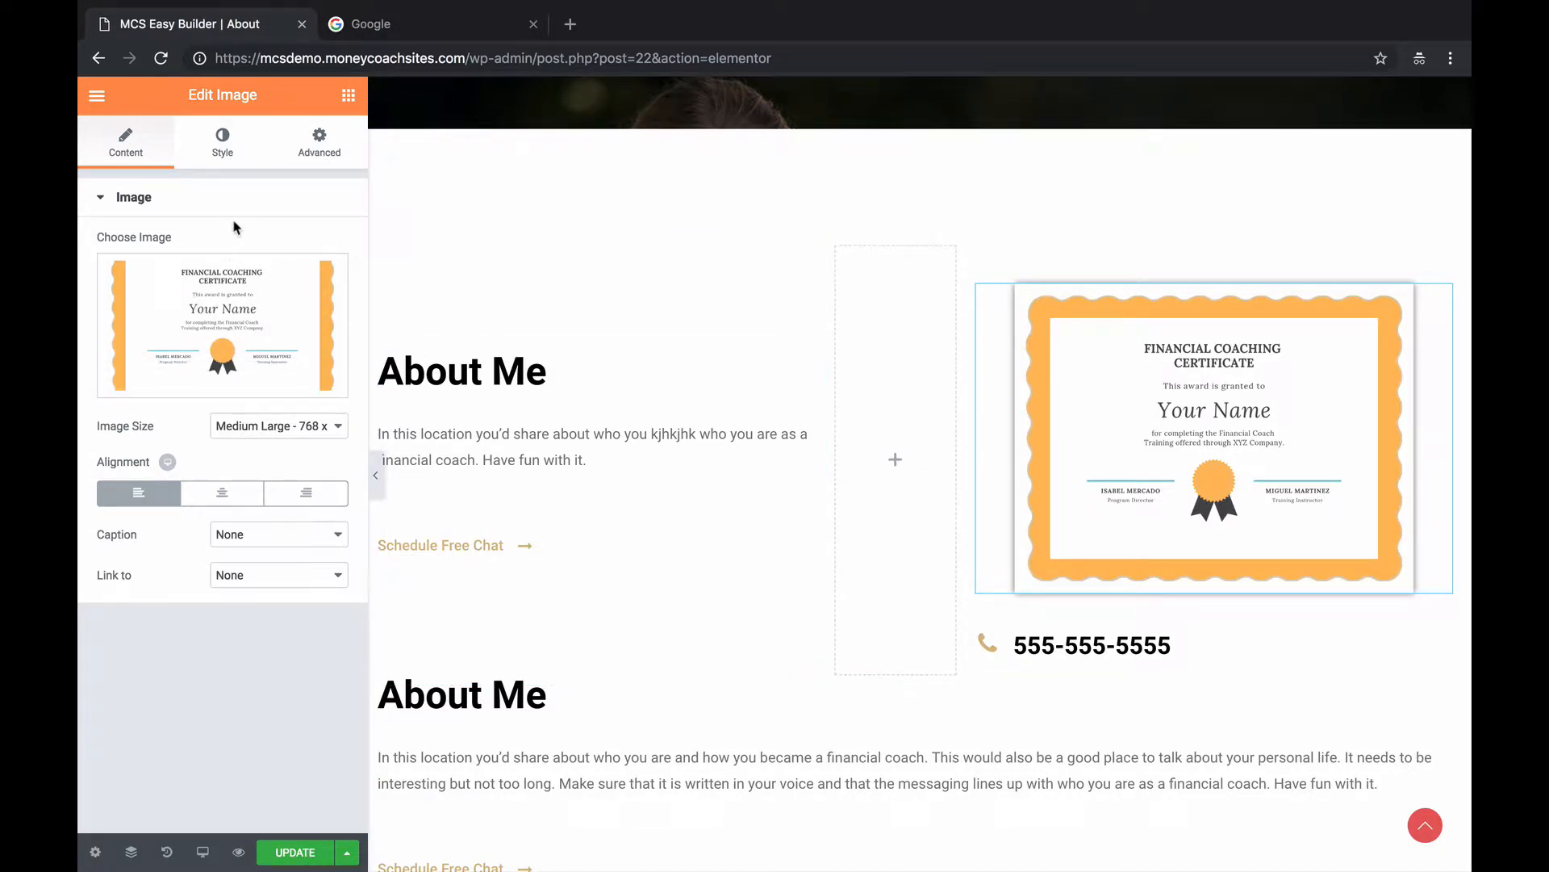
click(251, 338)
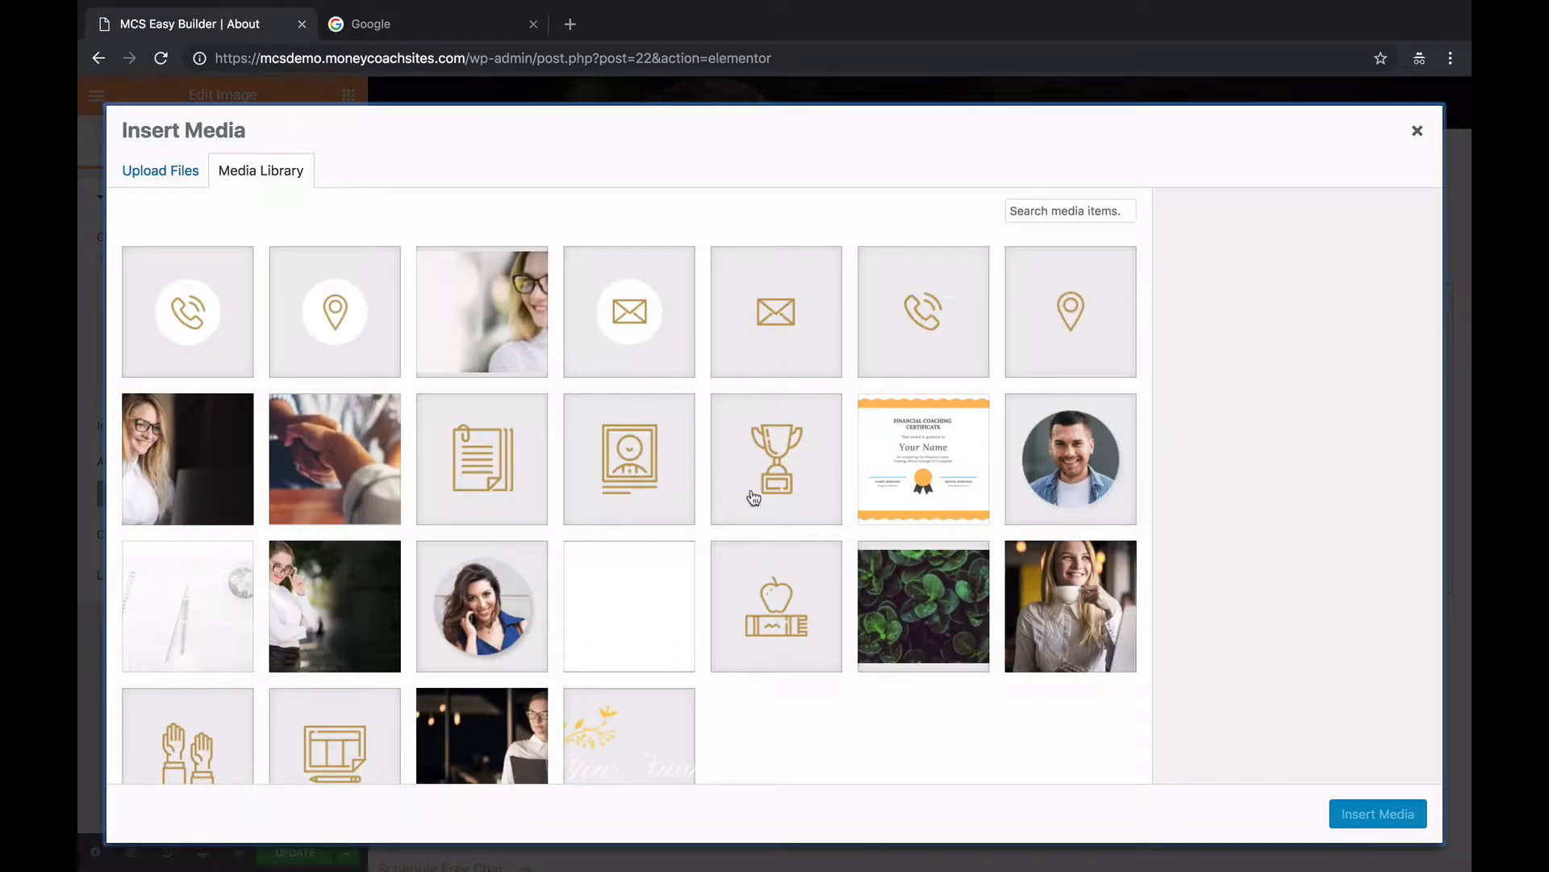
click(1425, 140)
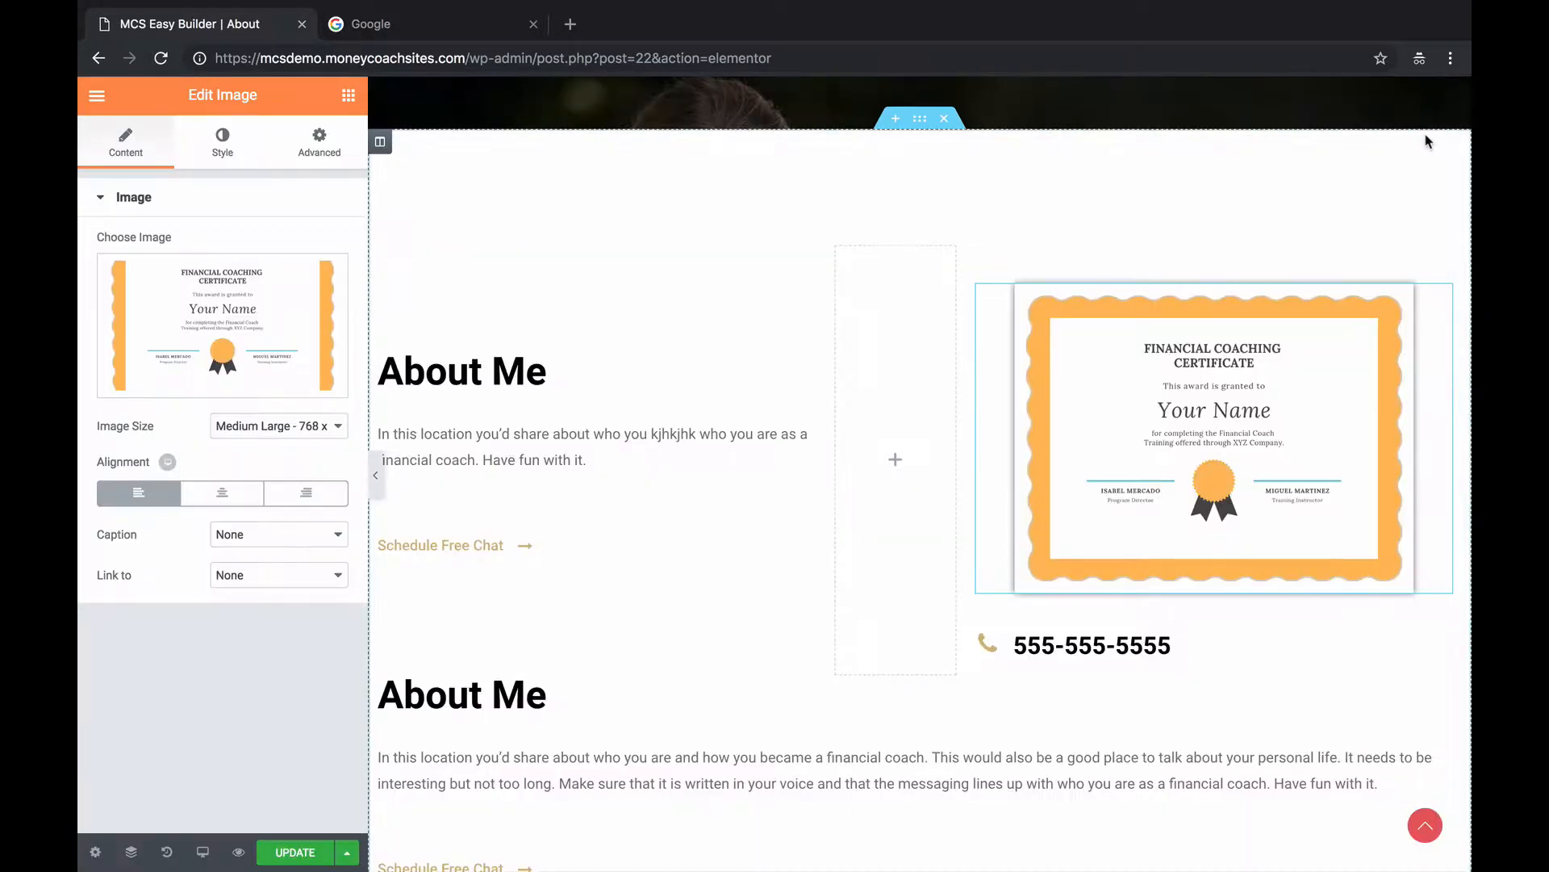
Change the icon of the contact icon box beneath the certificate to pie-chart.
scroll(1009, 429, down, 3)
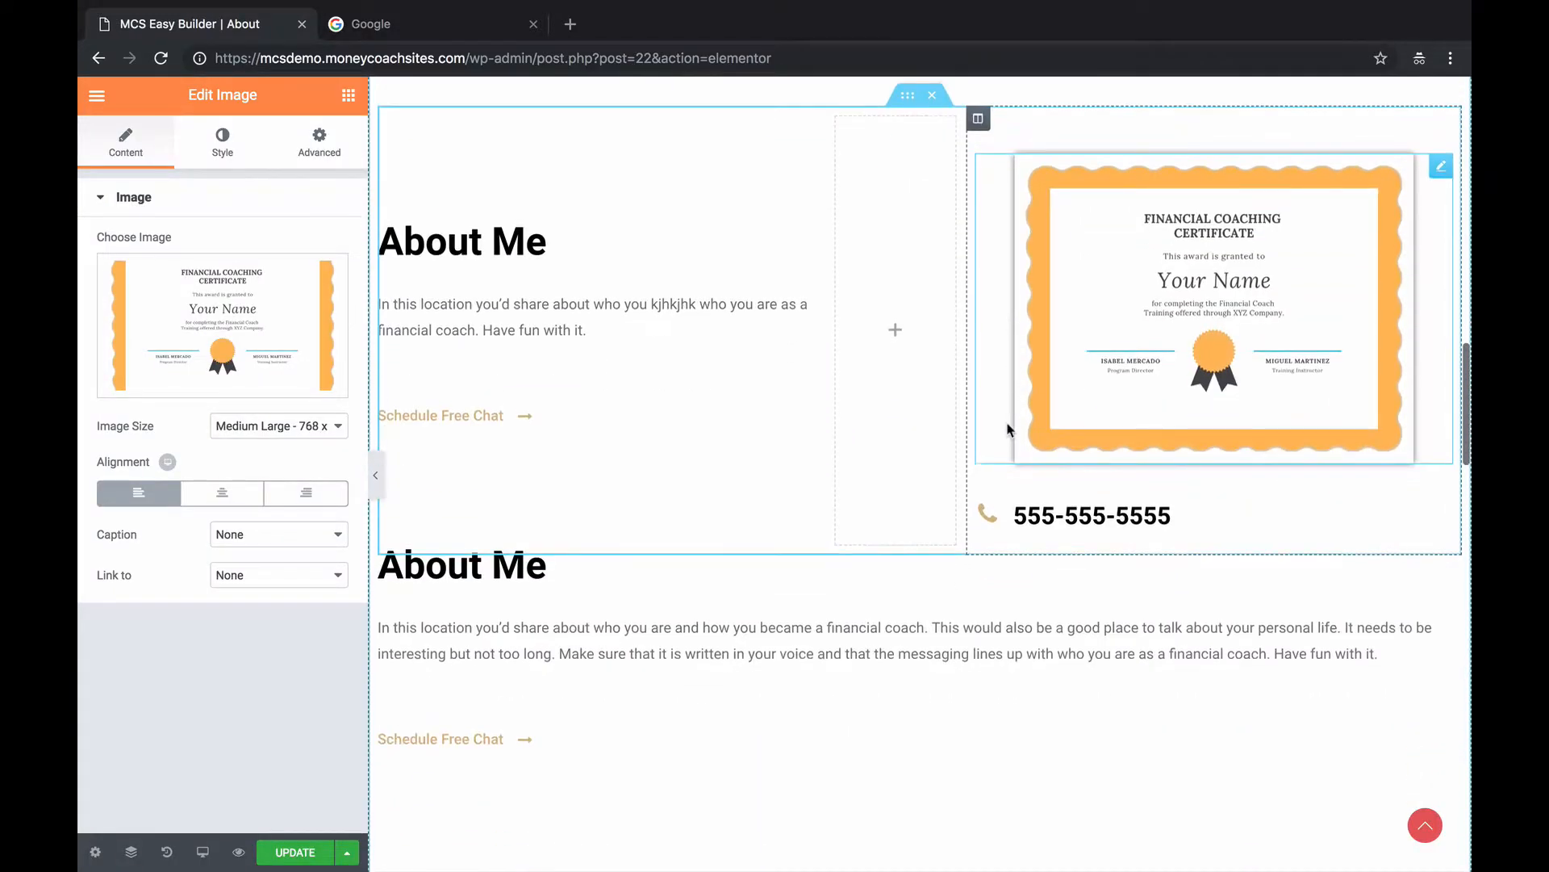
click(1178, 514)
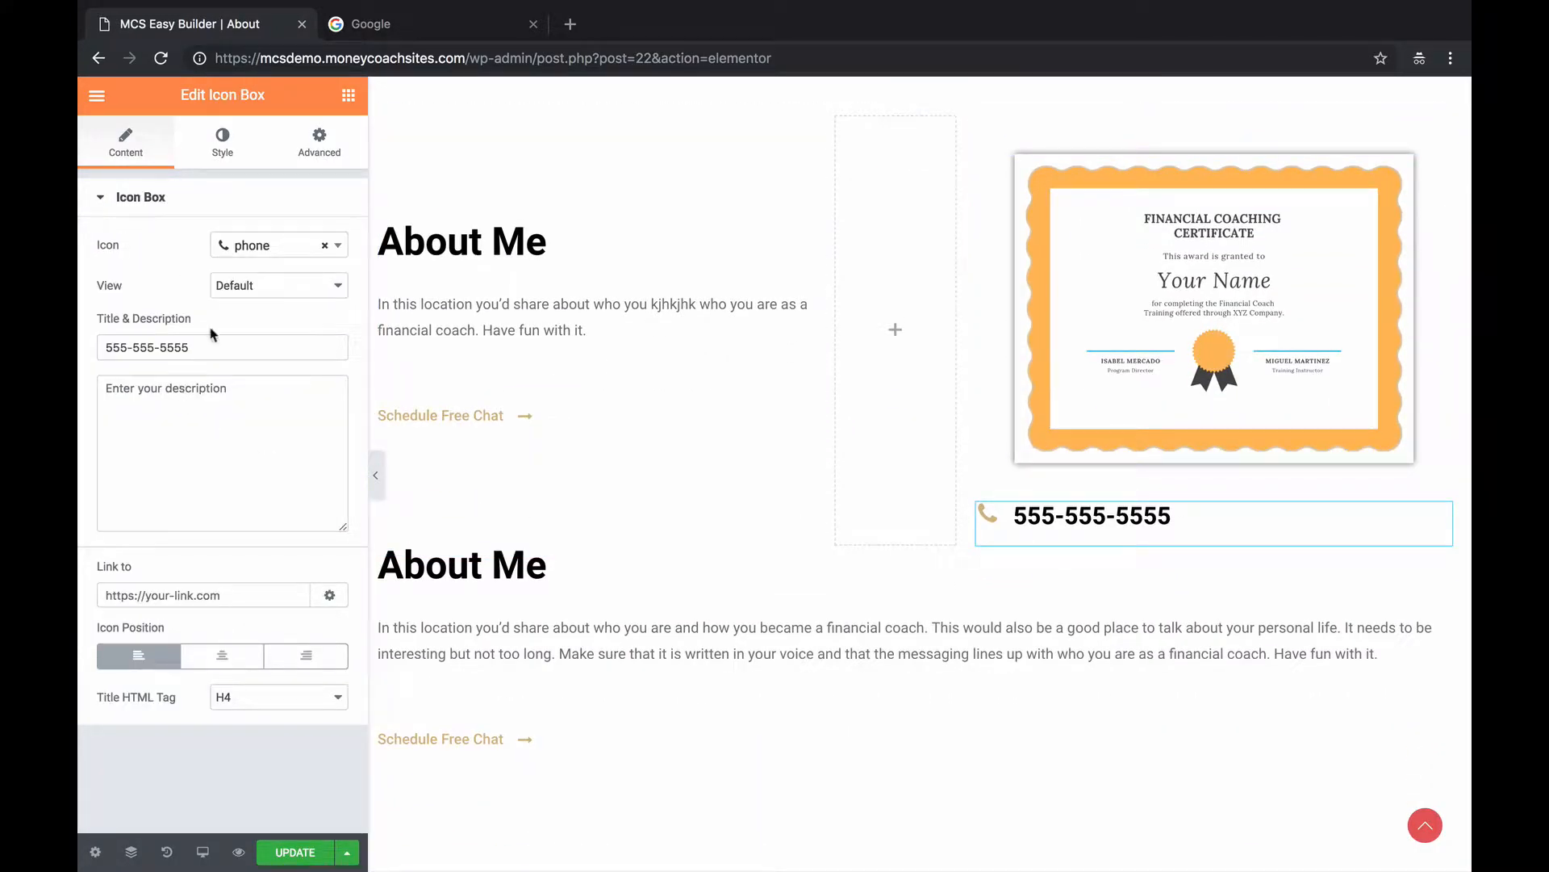
click(305, 245)
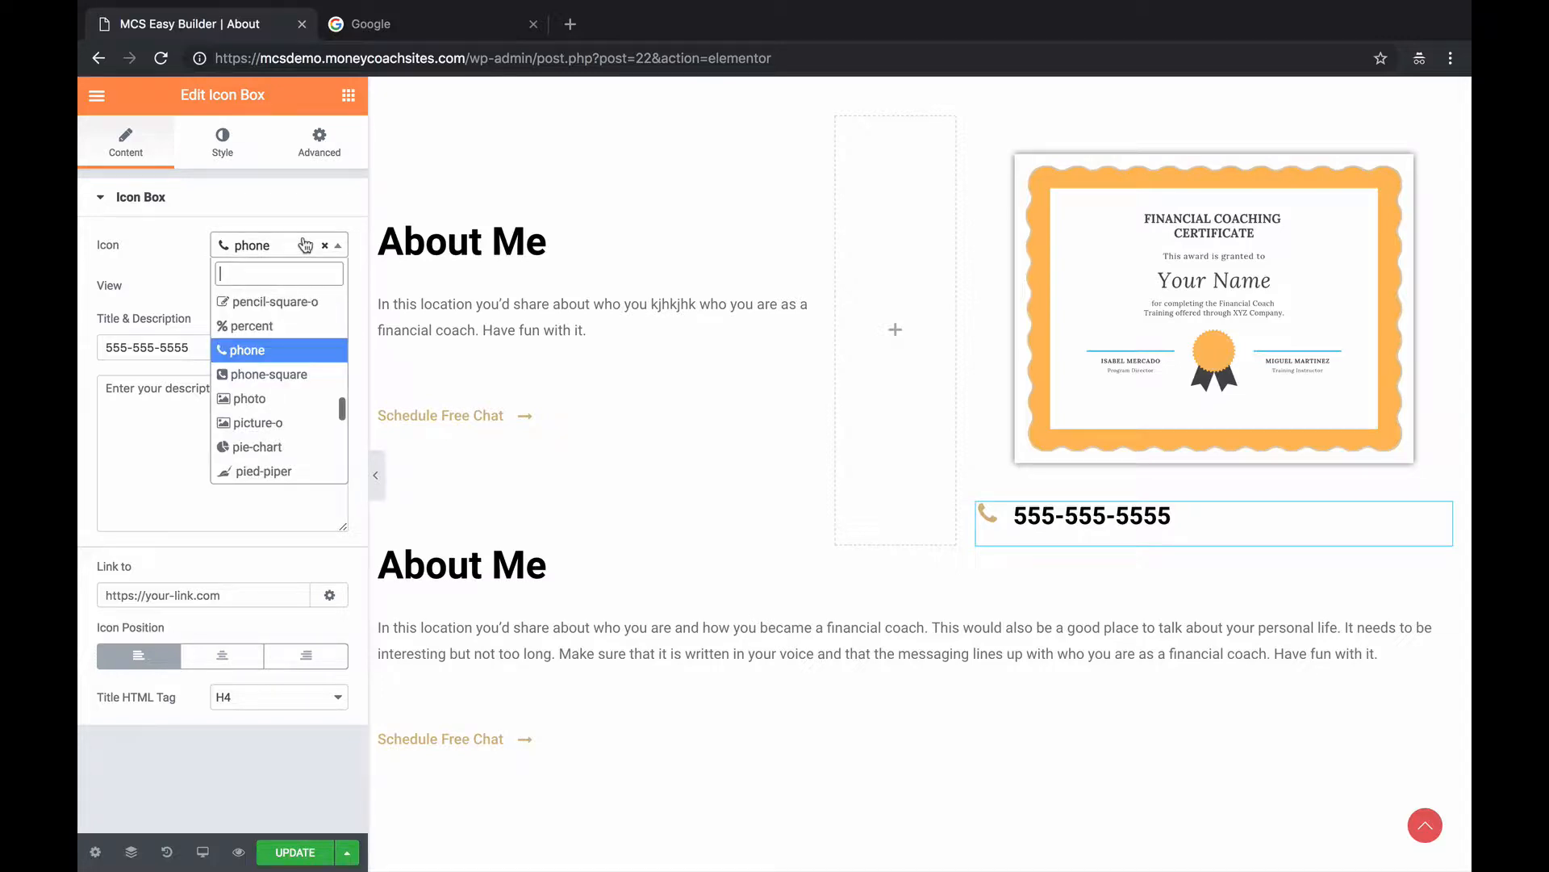
click(272, 450)
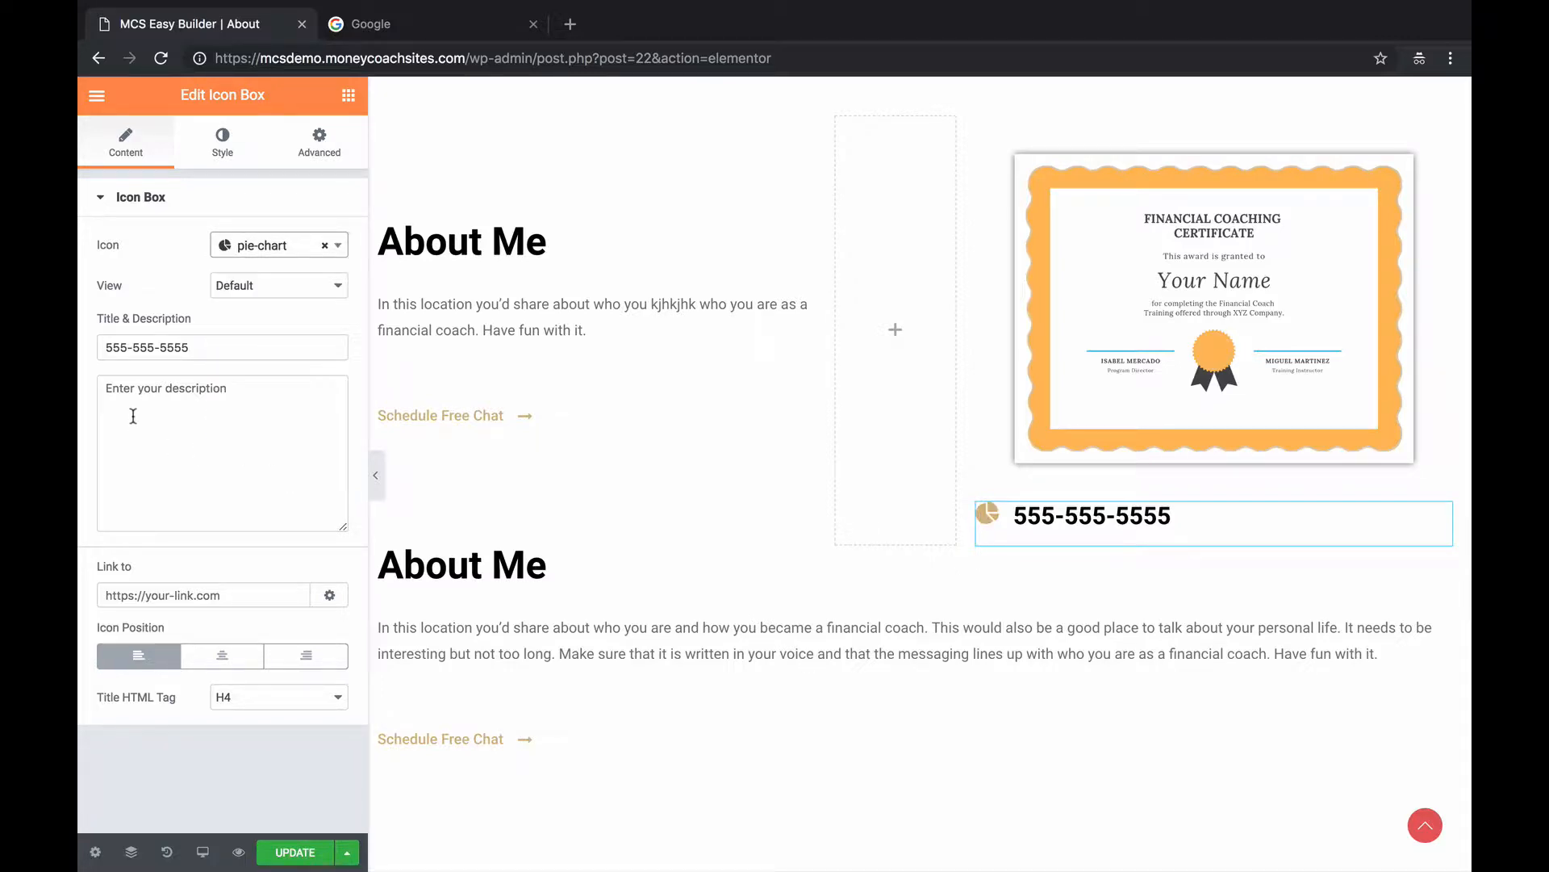
Replace the contact icon box's title with the sample text "khjbkj" and remove its icon.
triple_click(219, 348)
text(khjbkj)
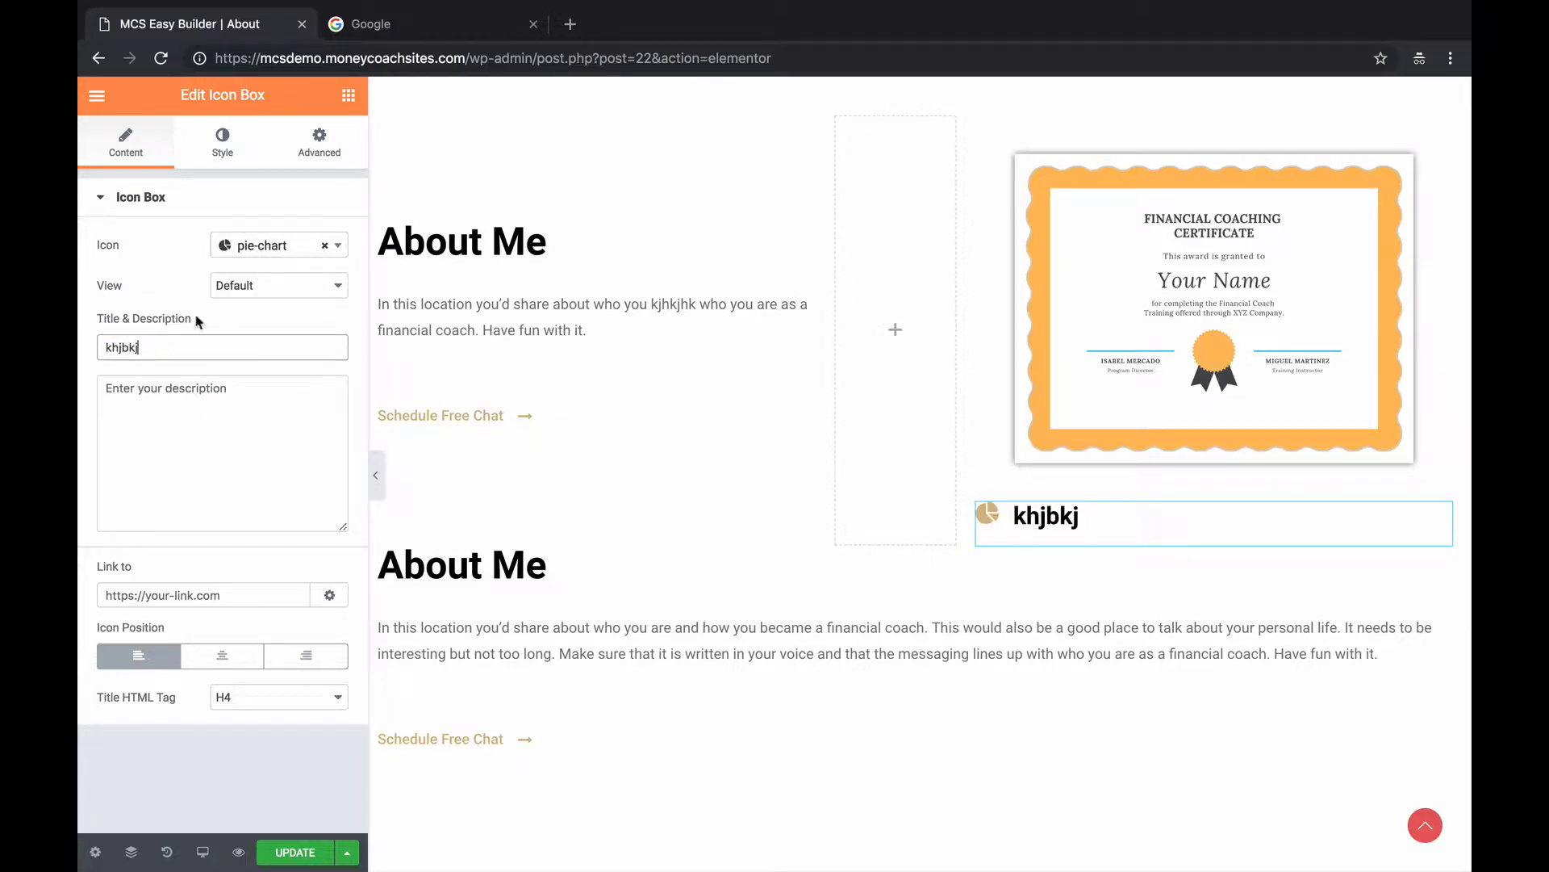
click(324, 245)
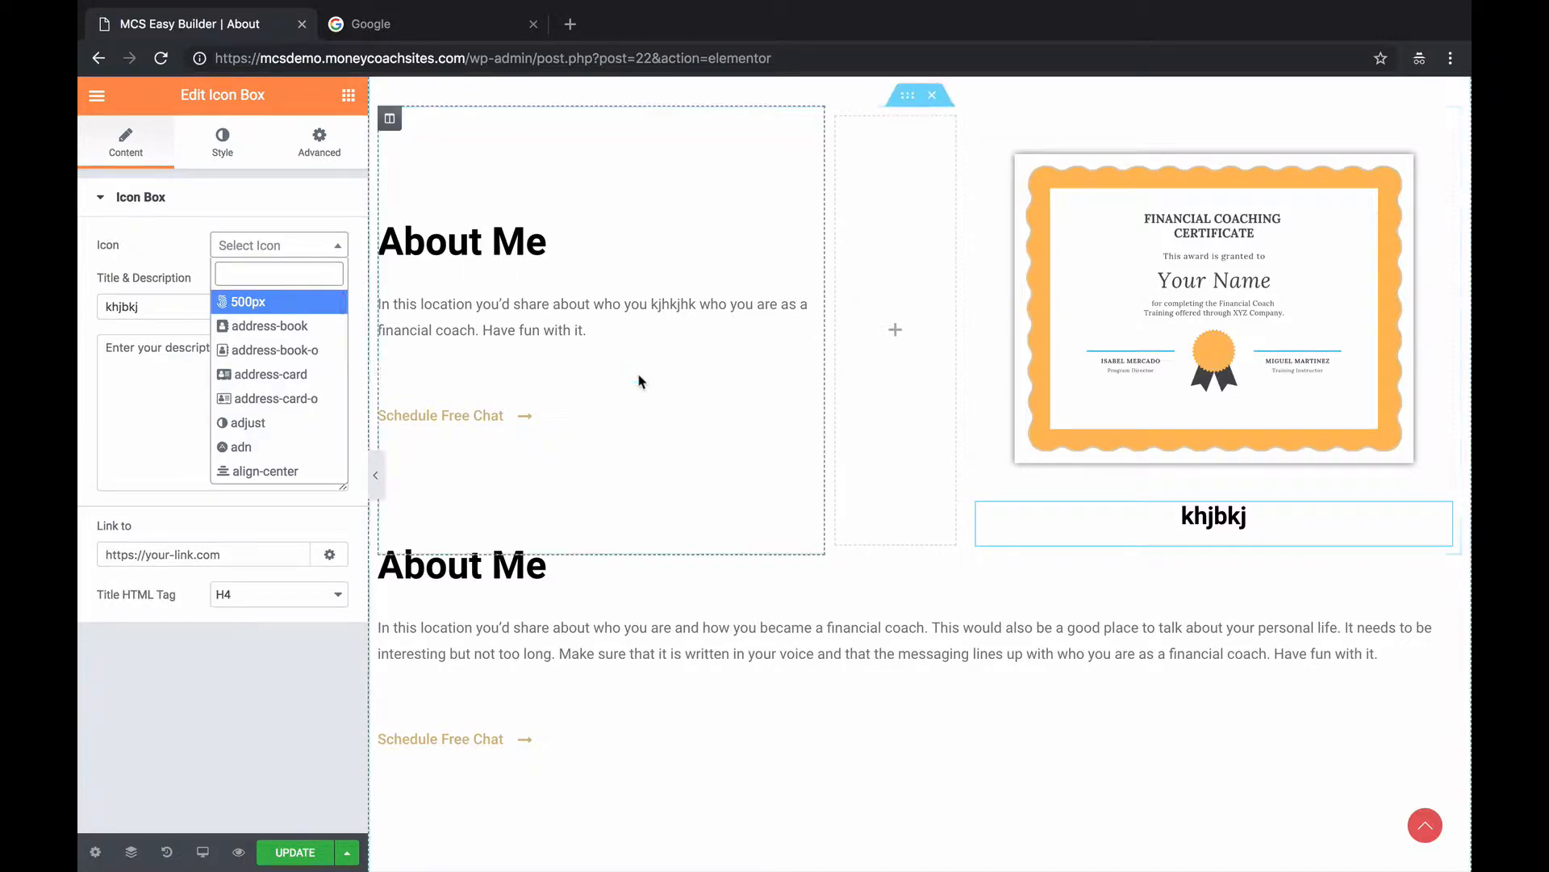
Try "kjbk" as the link of the first Schedule Free Chat button, and clear the link entirely.
scroll(737, 448, down, 1)
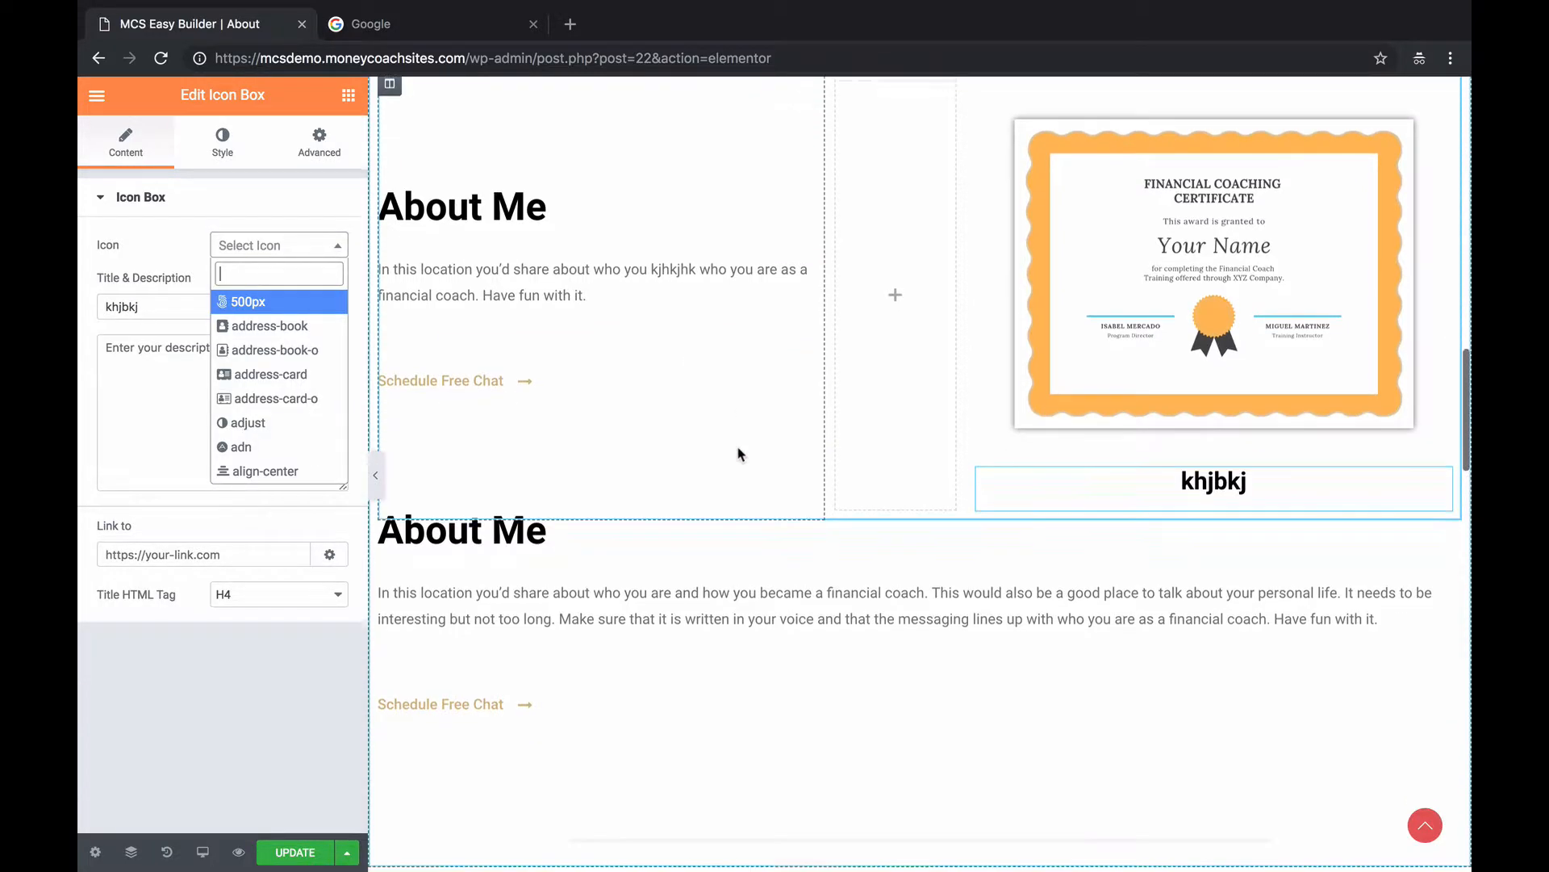
click(653, 381)
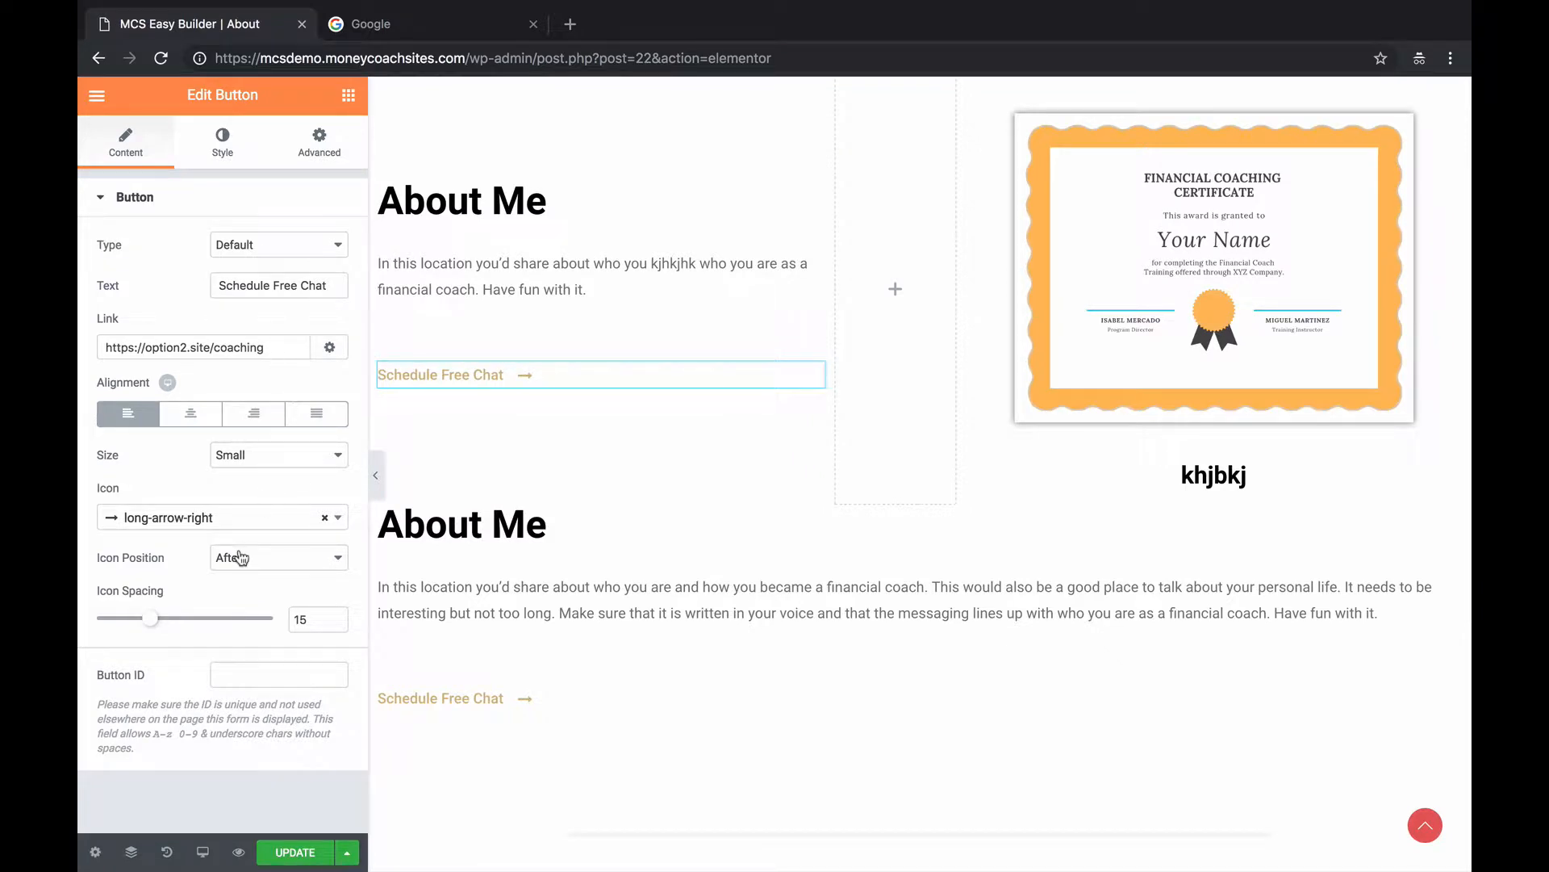
drag(272, 340, 83, 339)
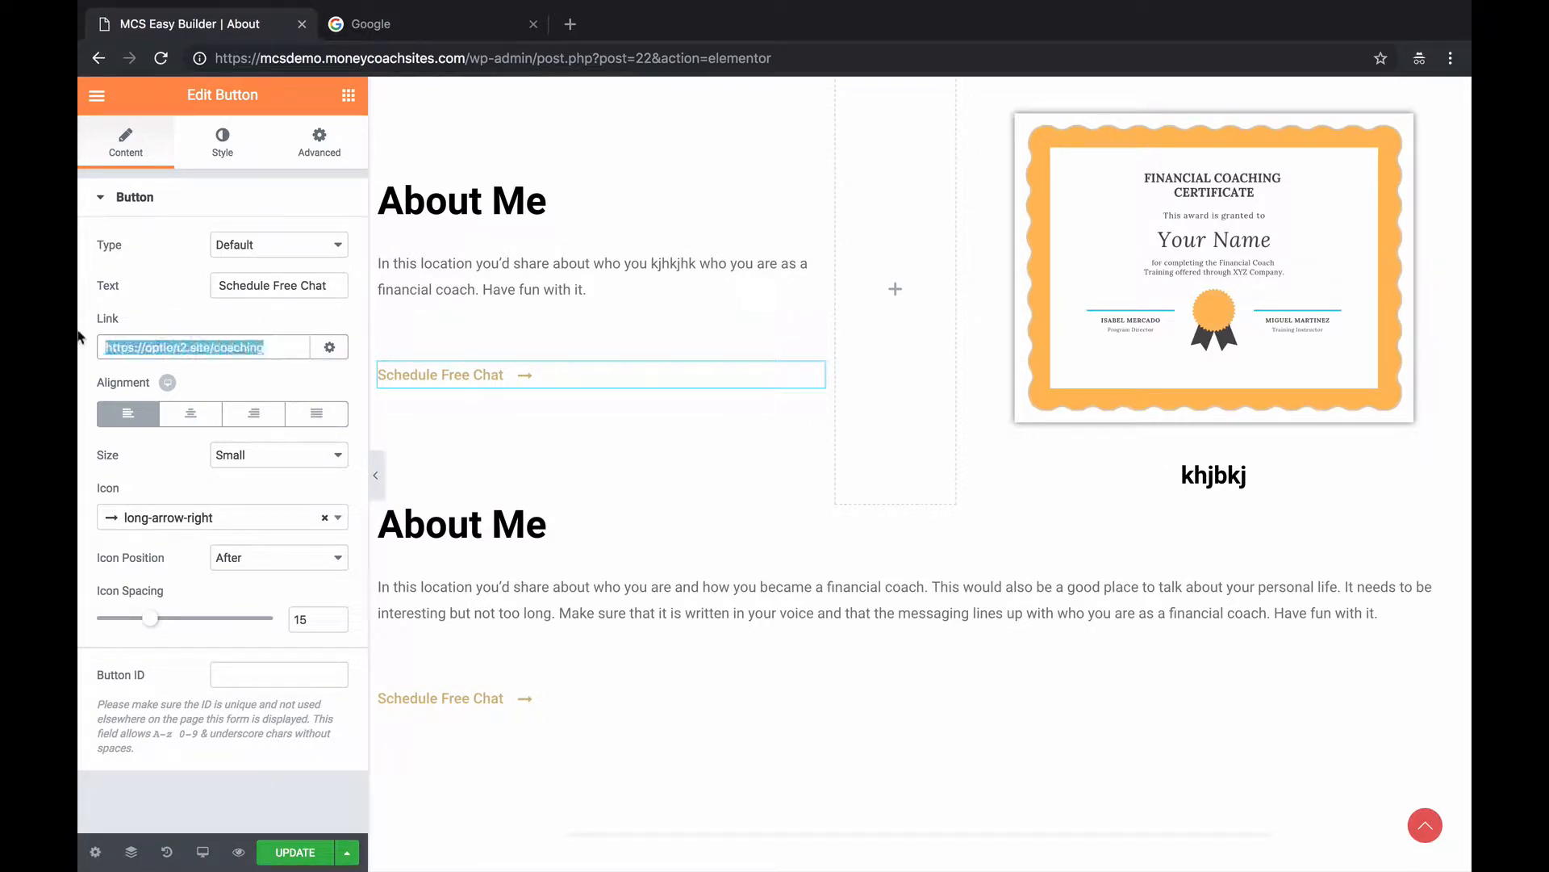
text(kjbk)
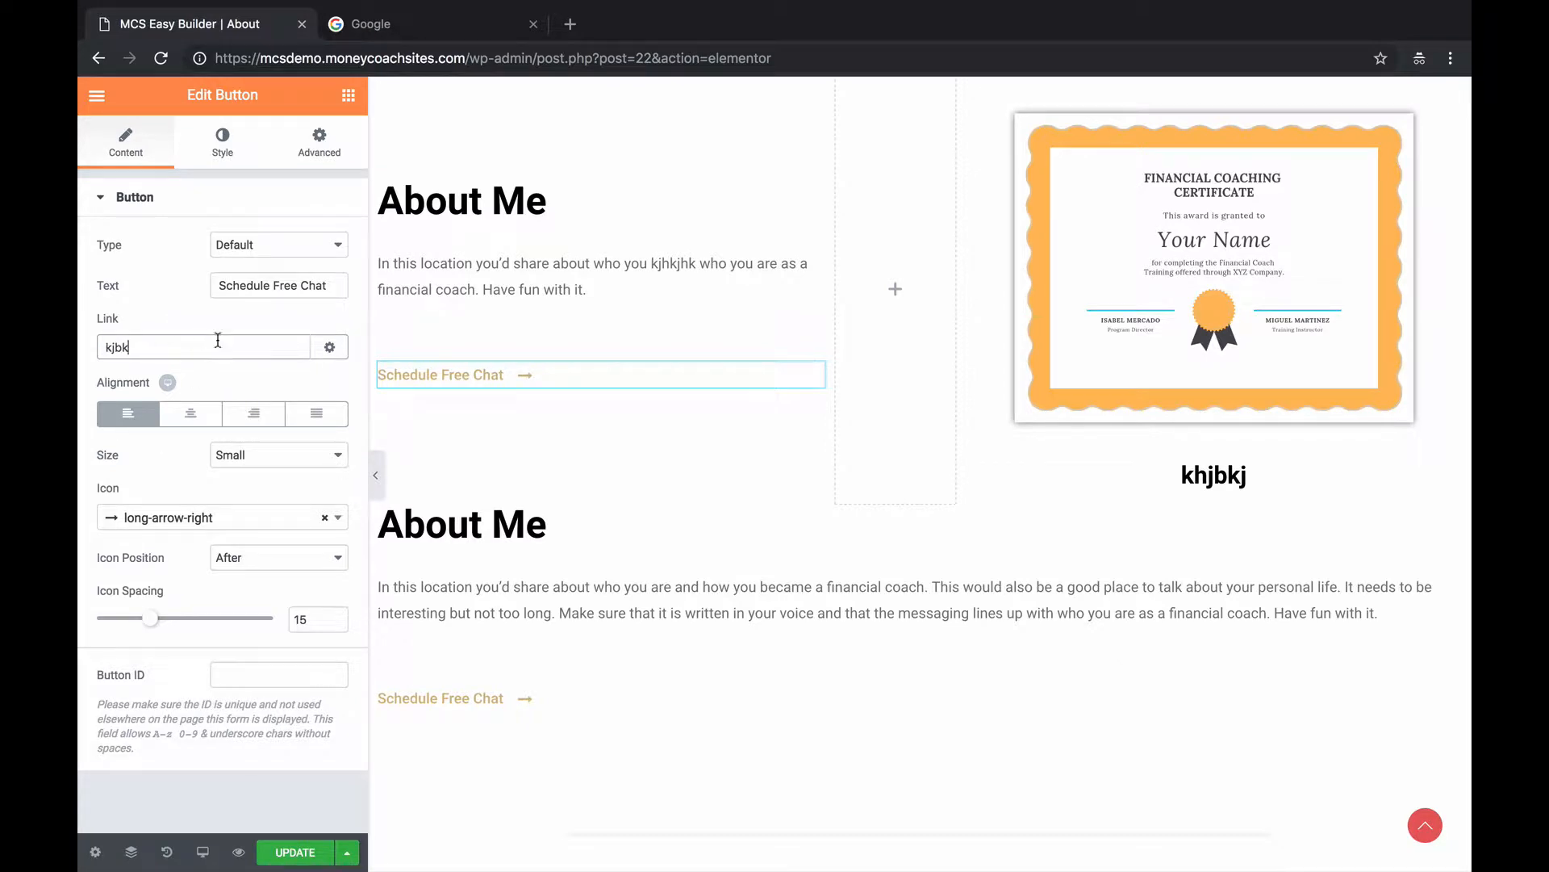
drag(226, 344, 83, 347)
key(BackSpace)
Open the settings of the restaurant owner testimonial's image box in the What Others Are Saying section.
scroll(591, 425, down, 2)
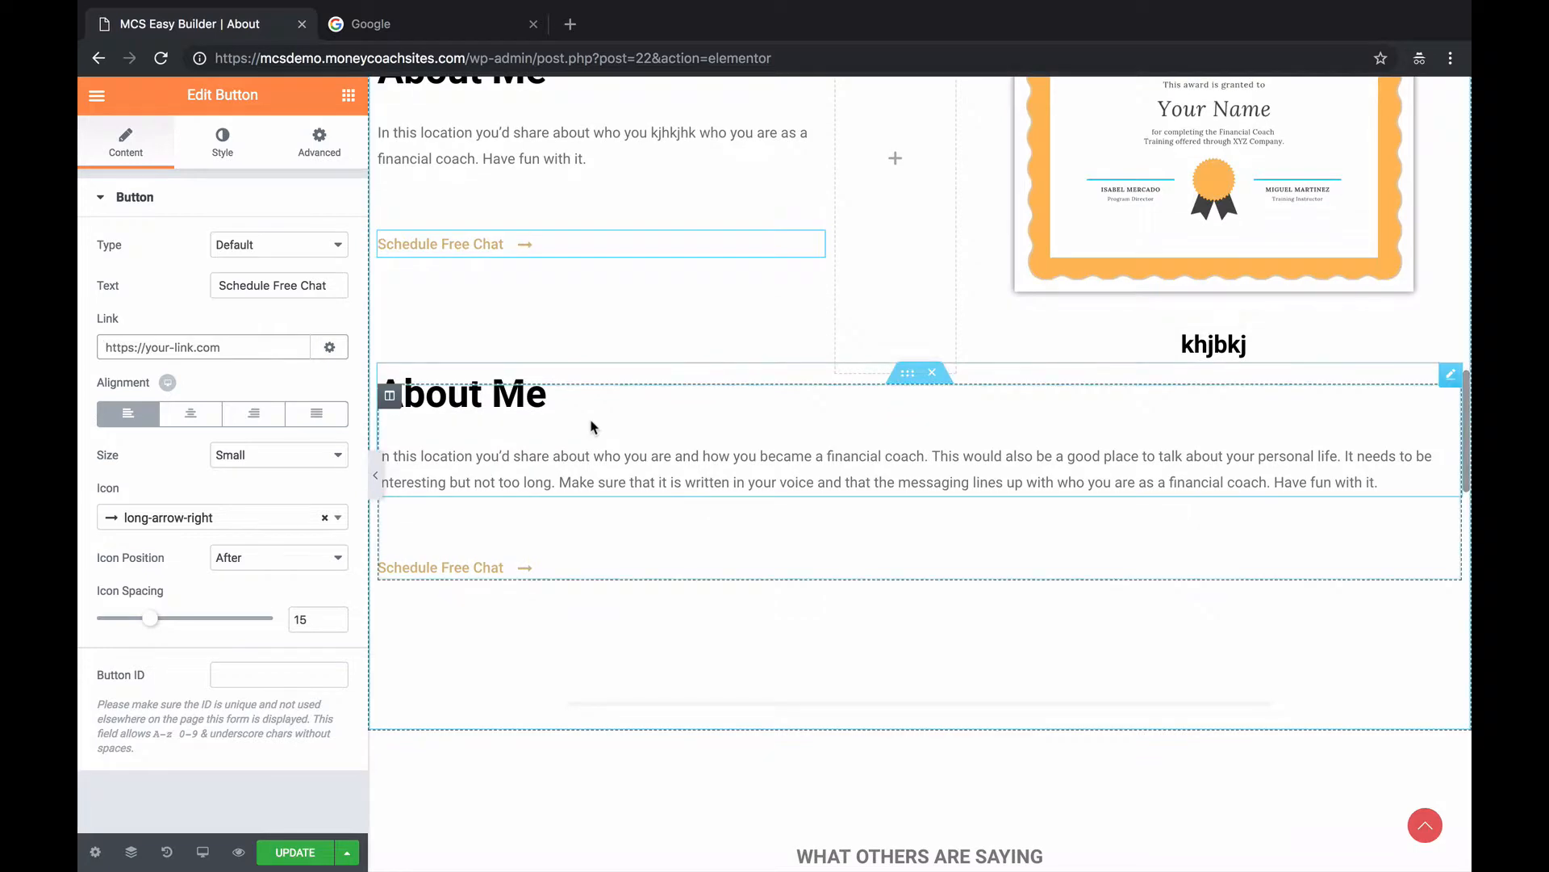
scroll(591, 425, down, 5)
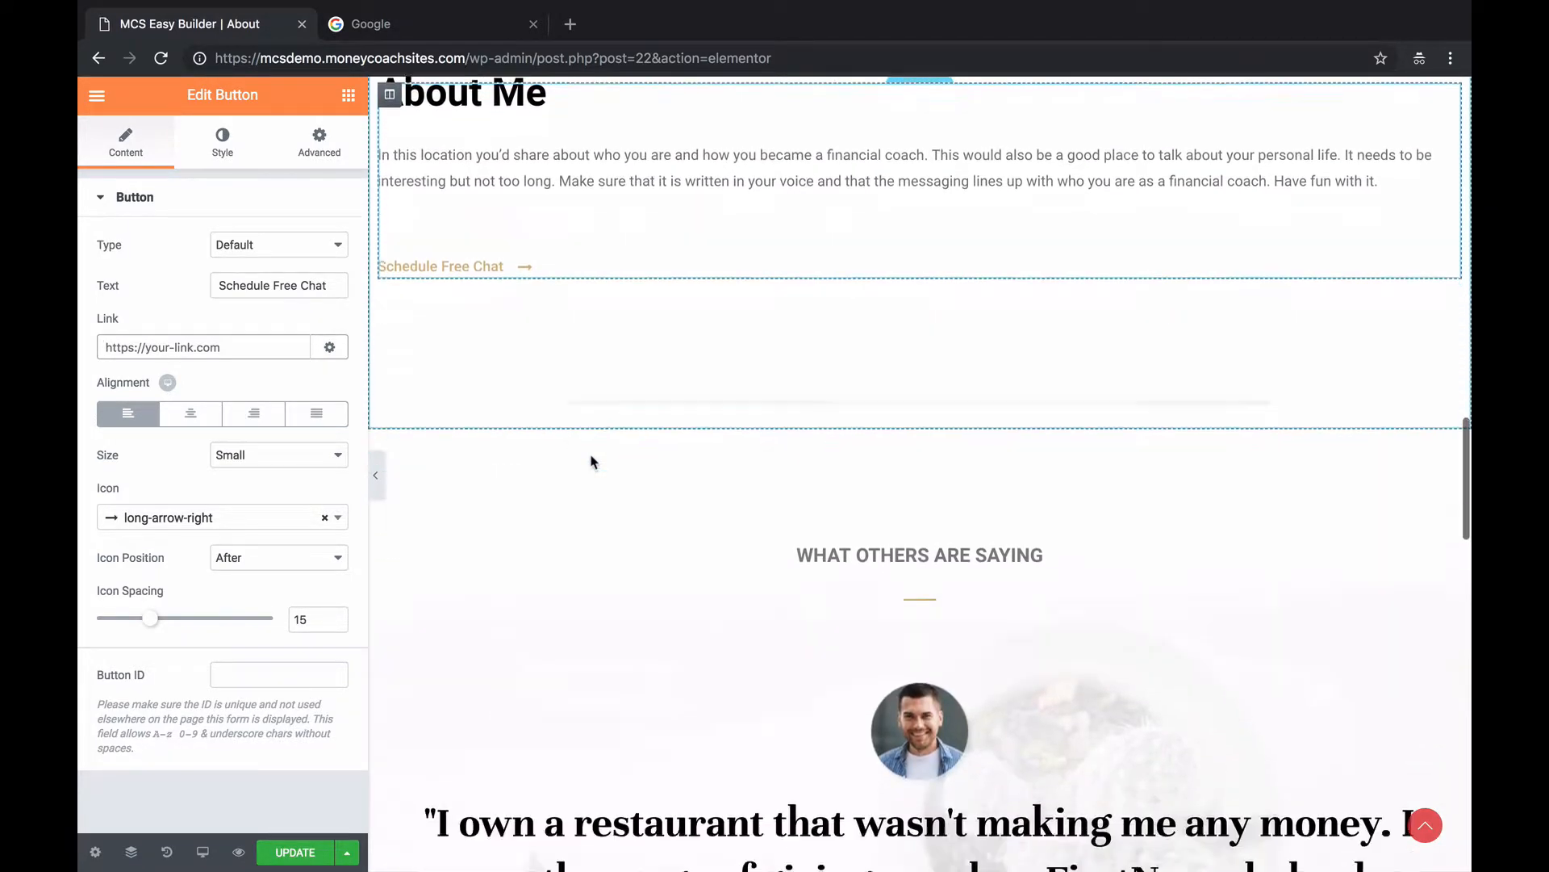
scroll(592, 461, down, 6)
click(1003, 366)
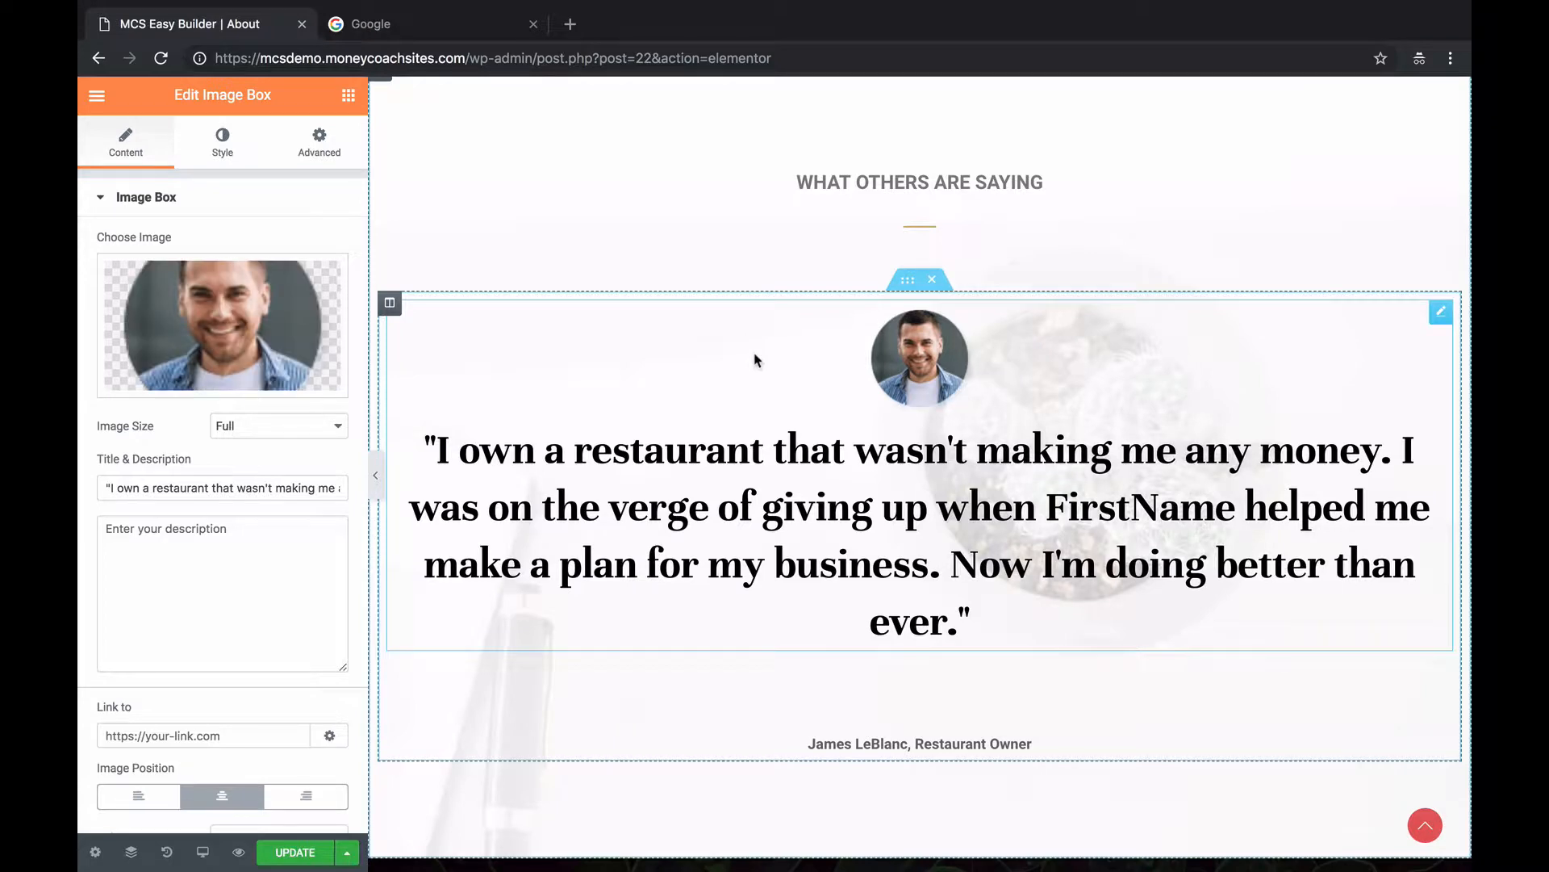
Remove the background image from the What Others Are Saying section.
scroll(810, 504, up, 5)
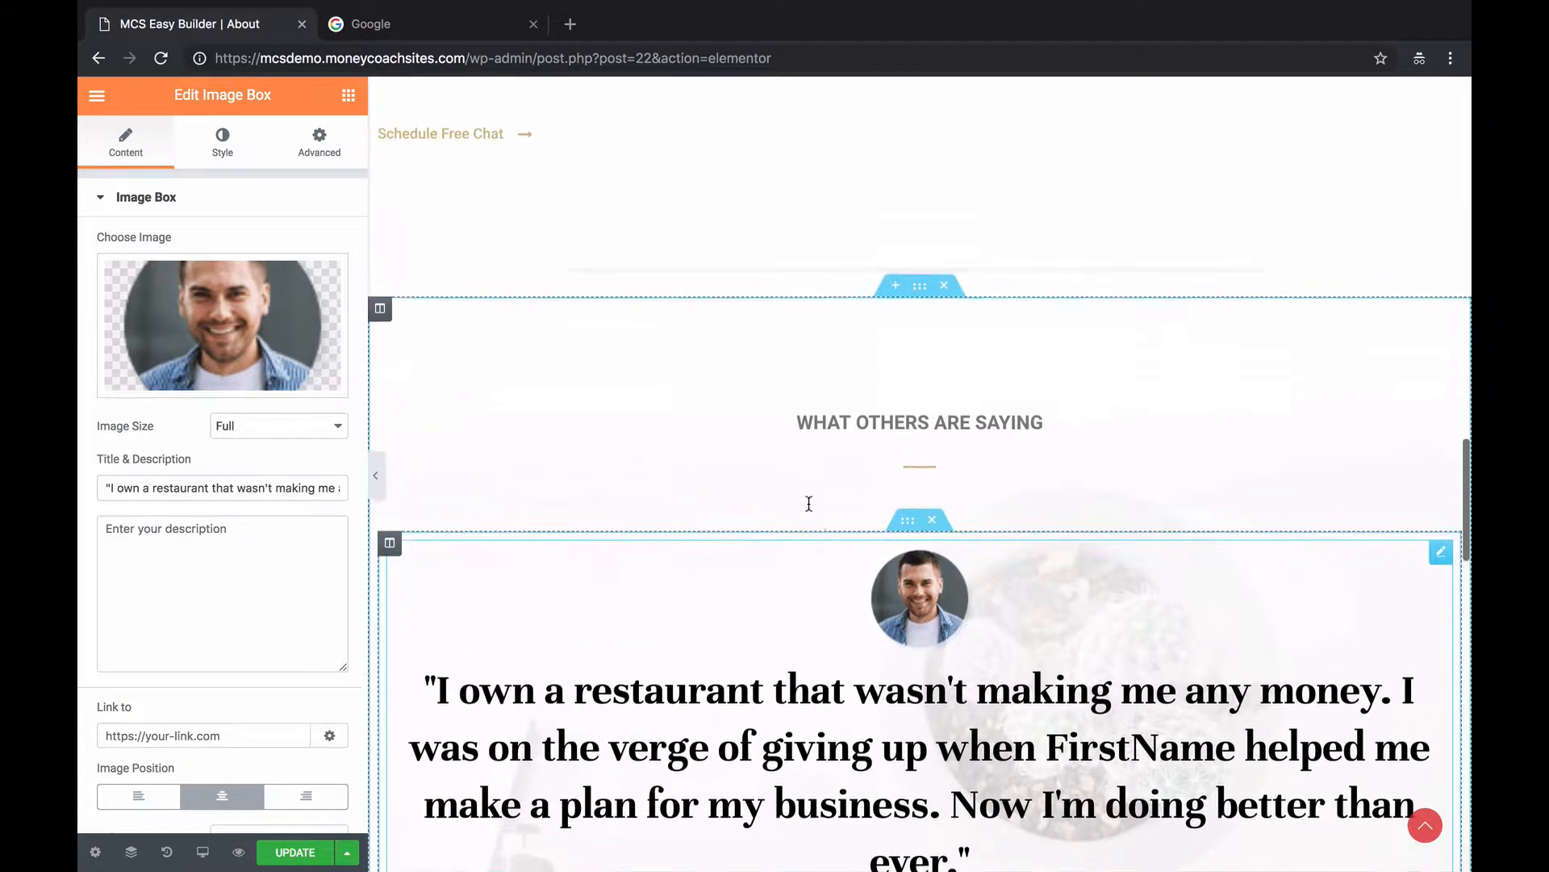
click(918, 370)
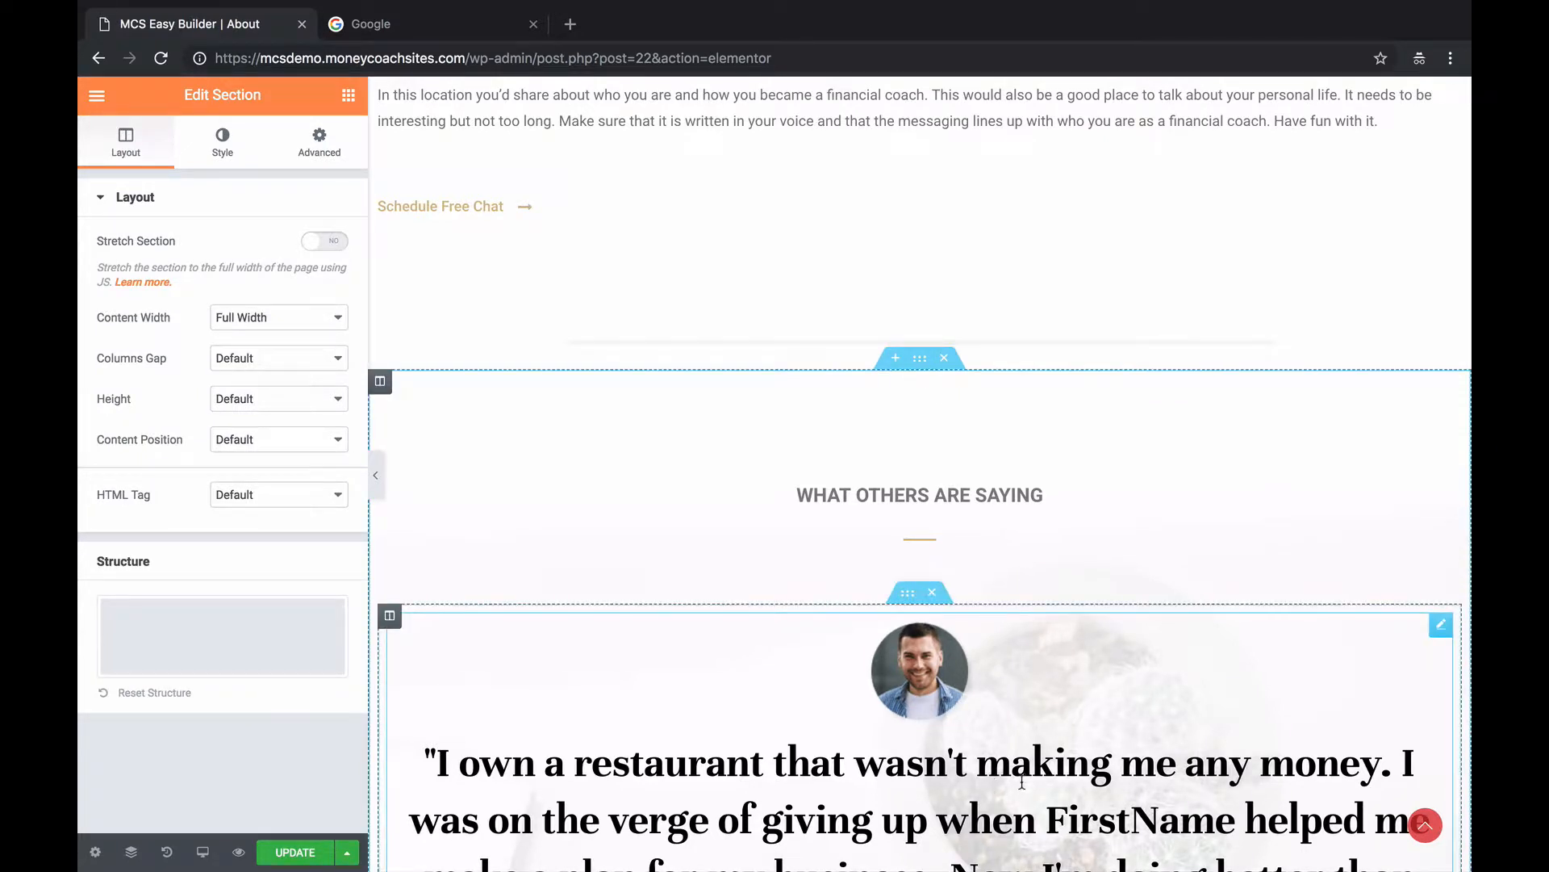
click(223, 163)
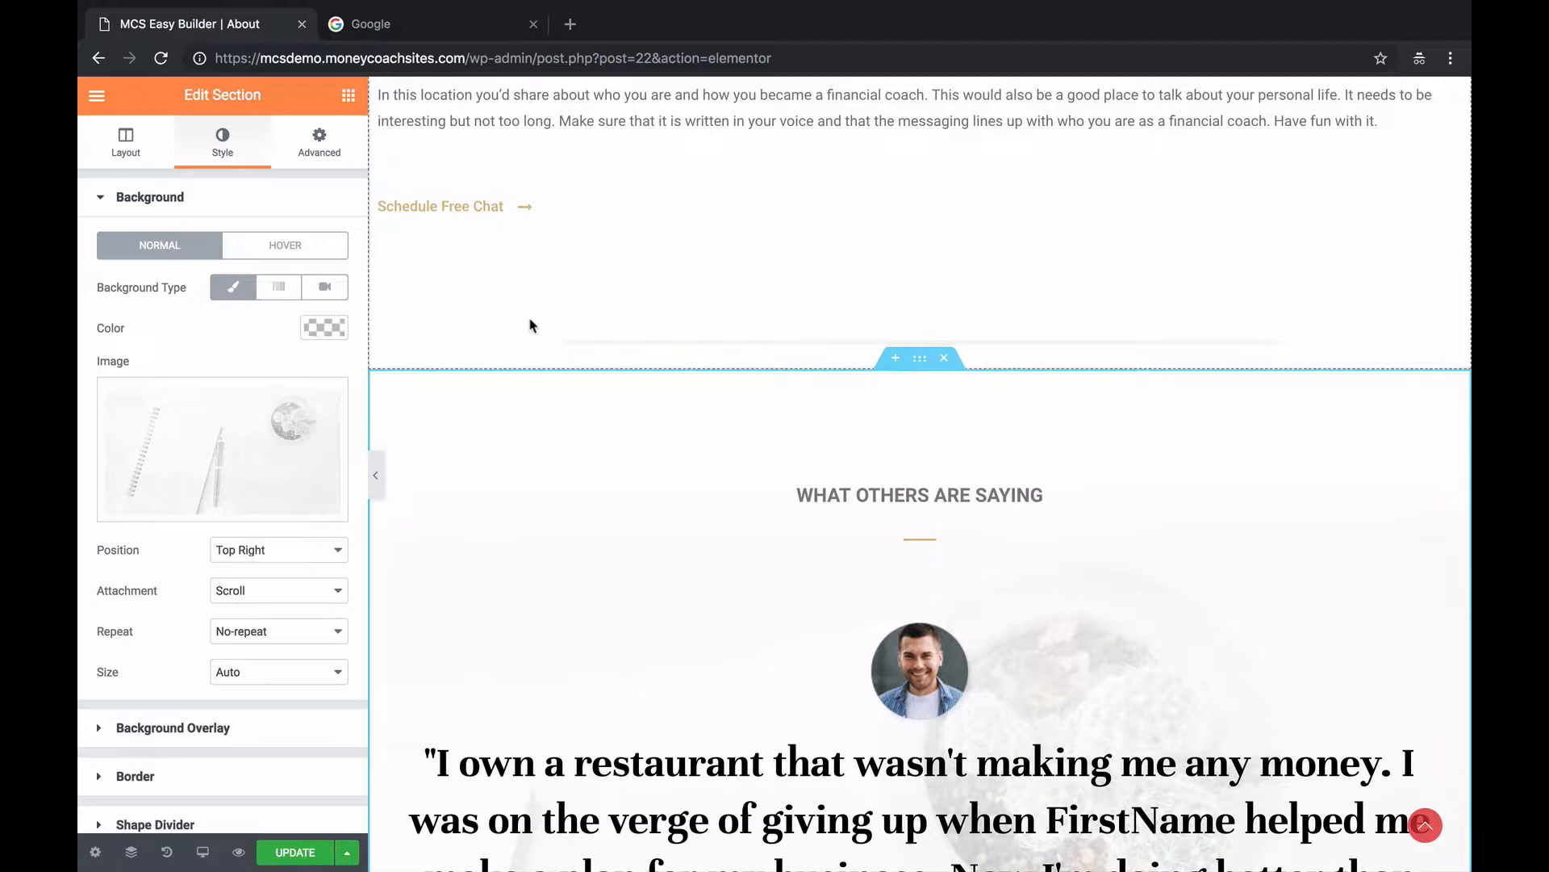
click(237, 500)
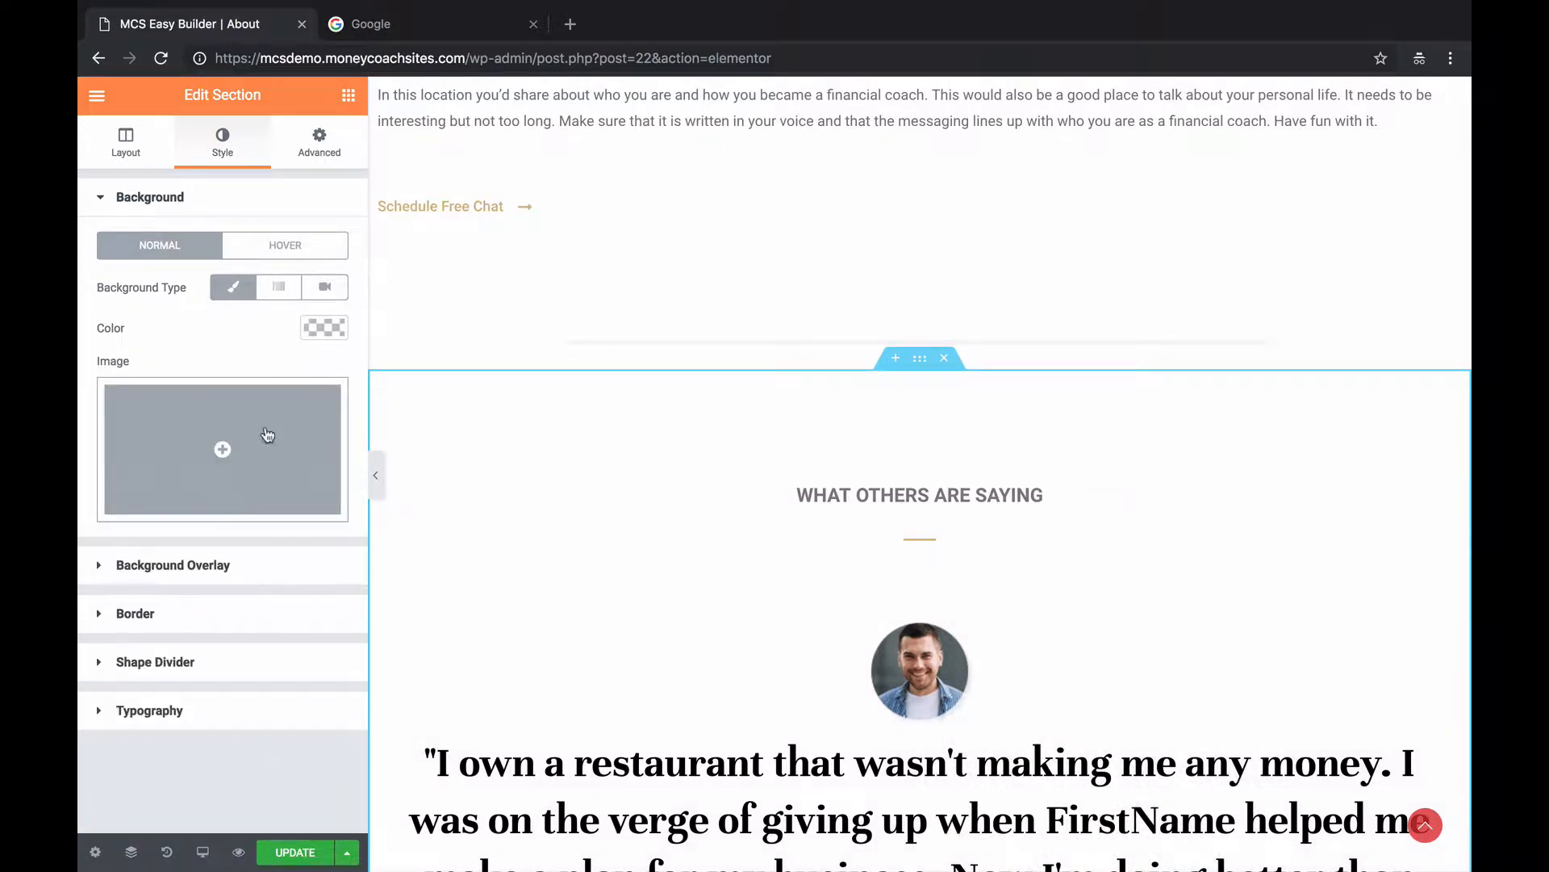
Check the testimonial section's appearance and open the settings of the divider beneath its heading.
scroll(807, 460, down, 6)
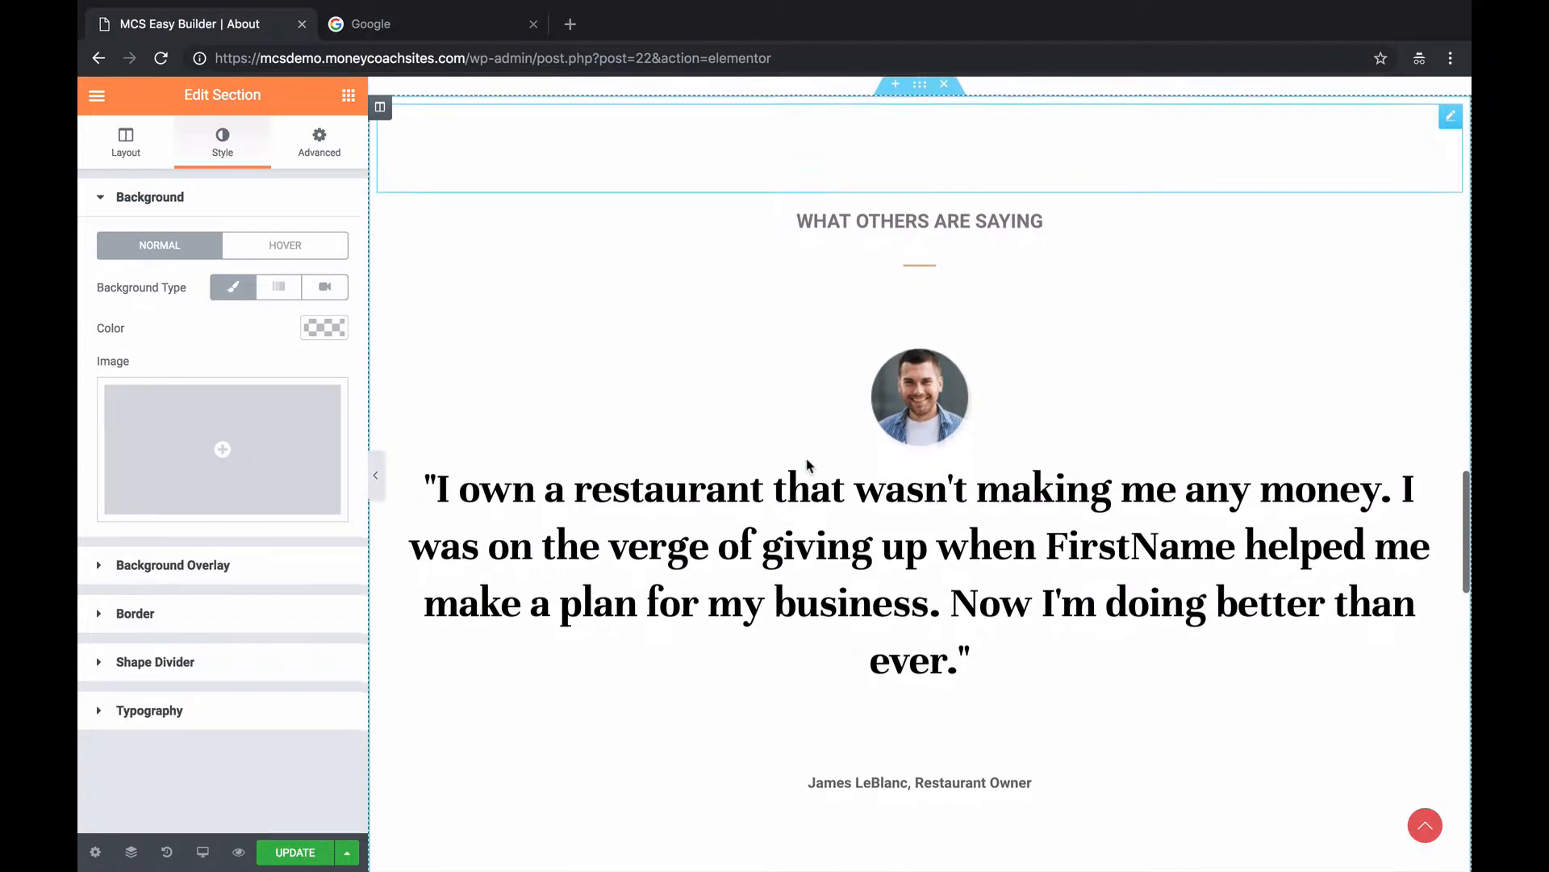
scroll(807, 466, down, 2)
scroll(807, 465, up, 6)
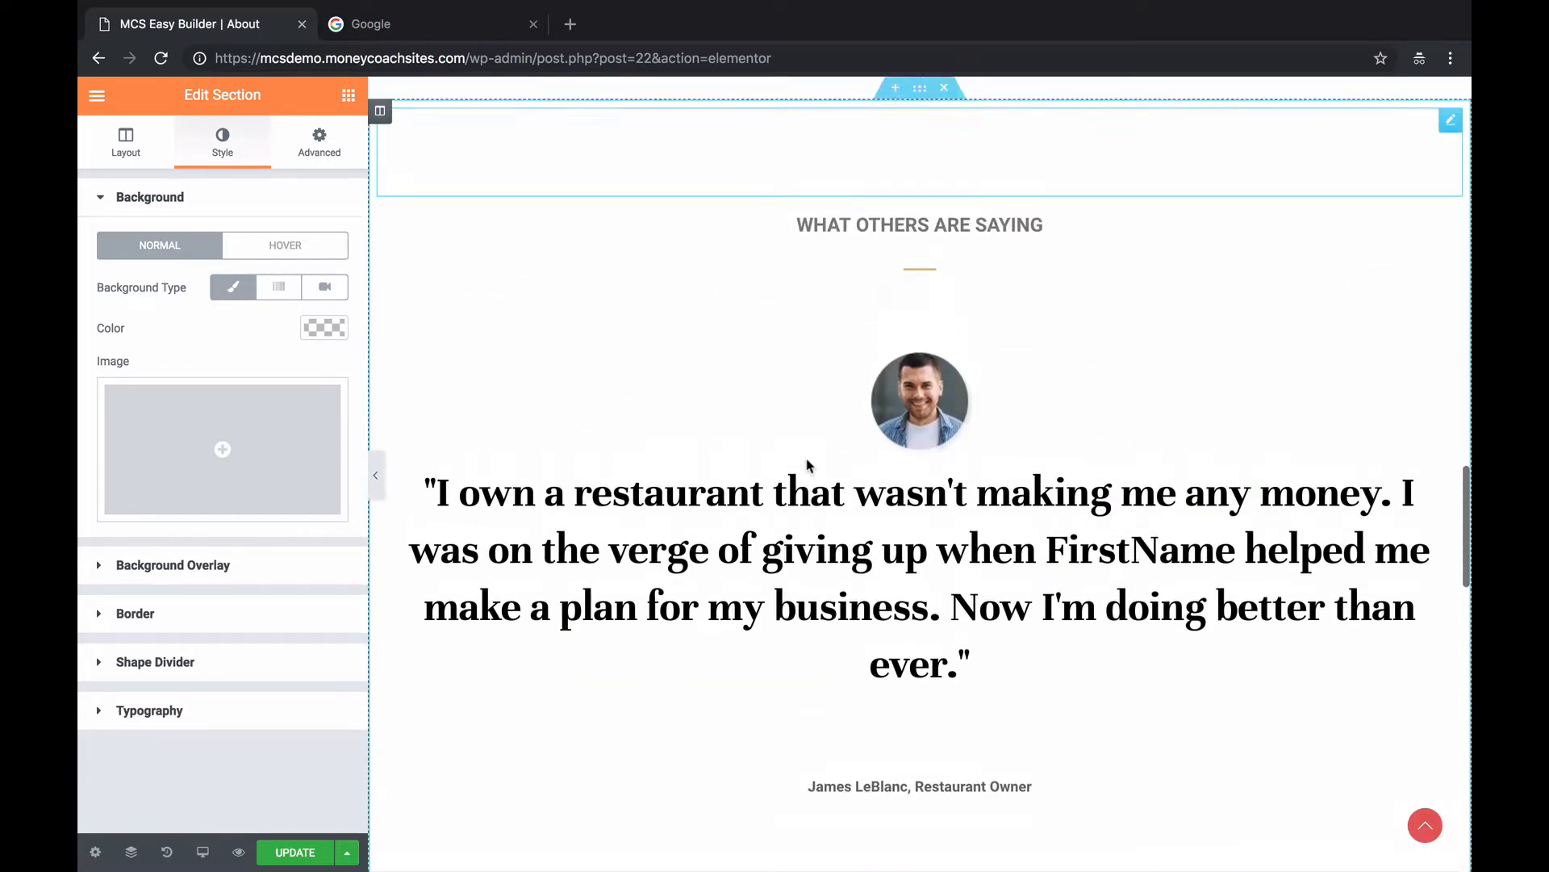
click(928, 349)
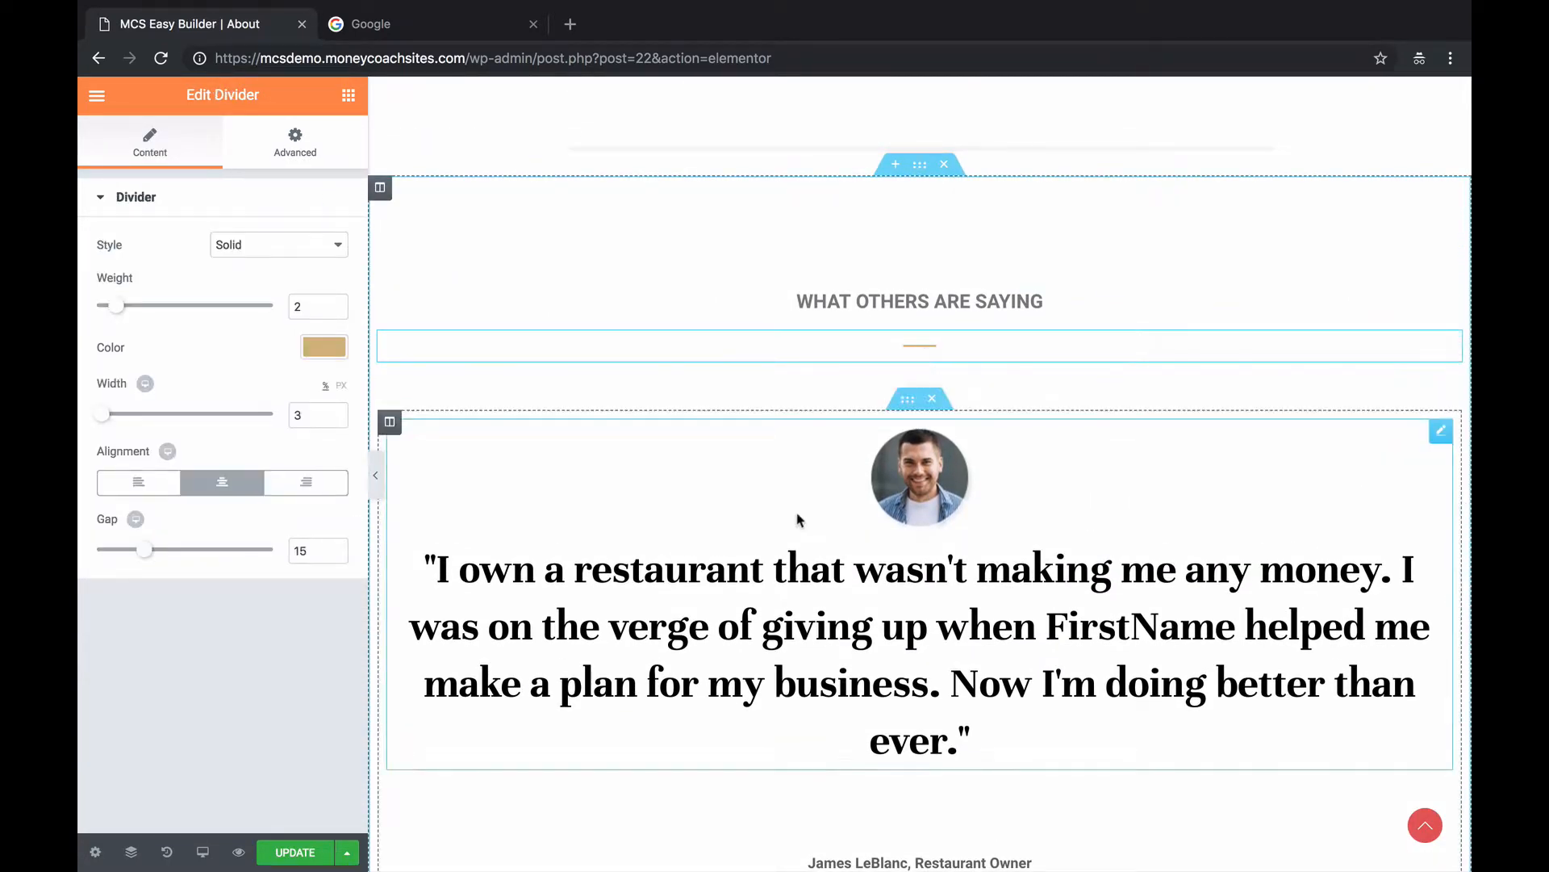
Clear the image above the Years of Experience counter and insert an Icon widget between that image and the counter.
scroll(797, 519, down, 2)
scroll(797, 519, down, 3)
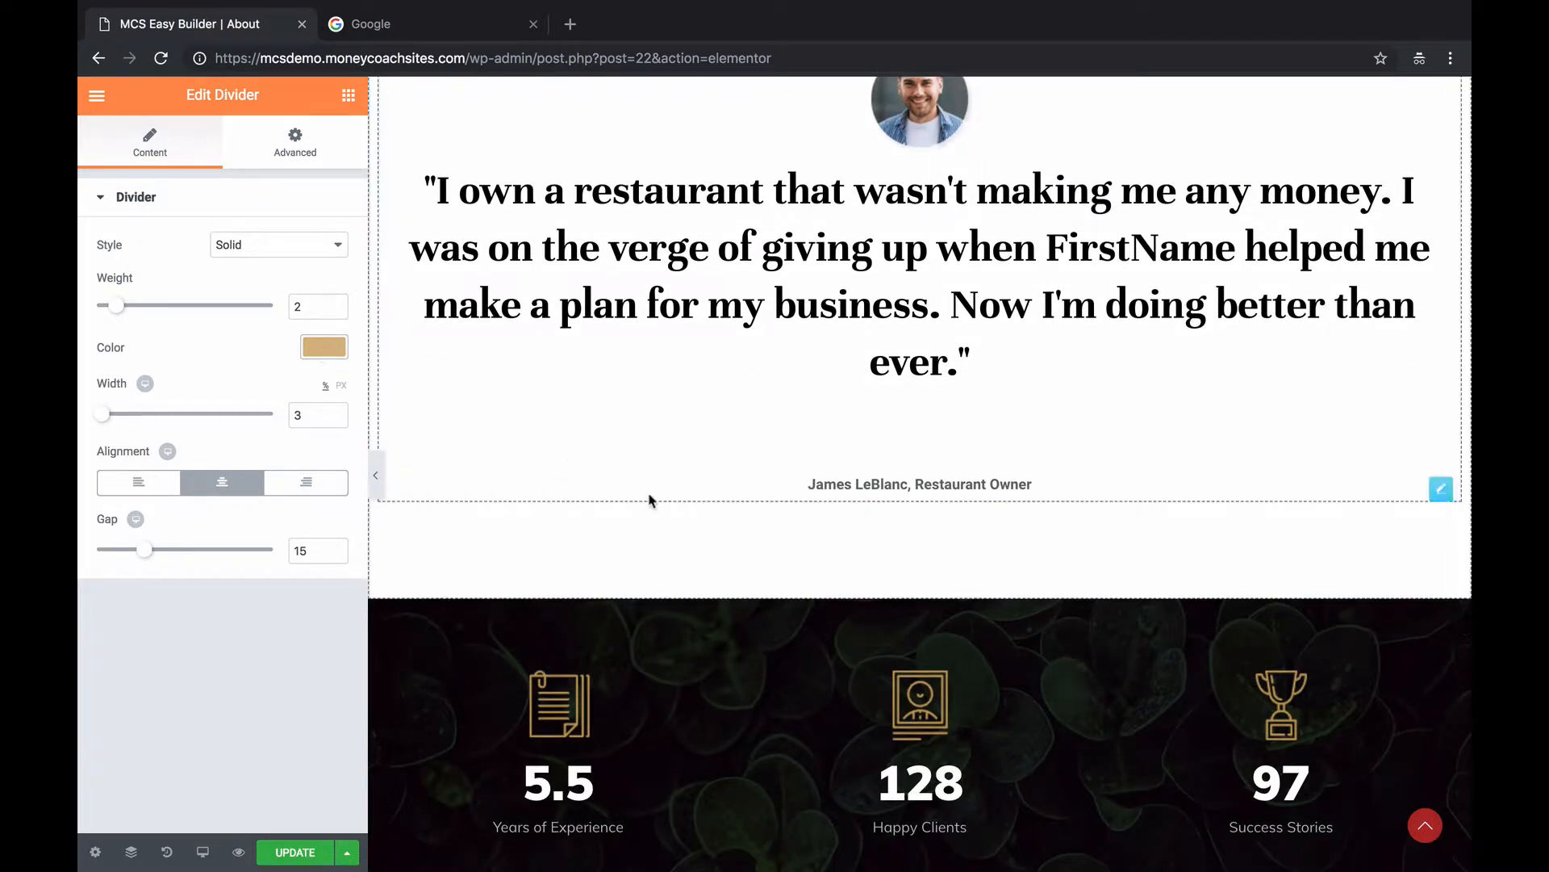
scroll(651, 501, down, 2)
scroll(652, 500, down, 2)
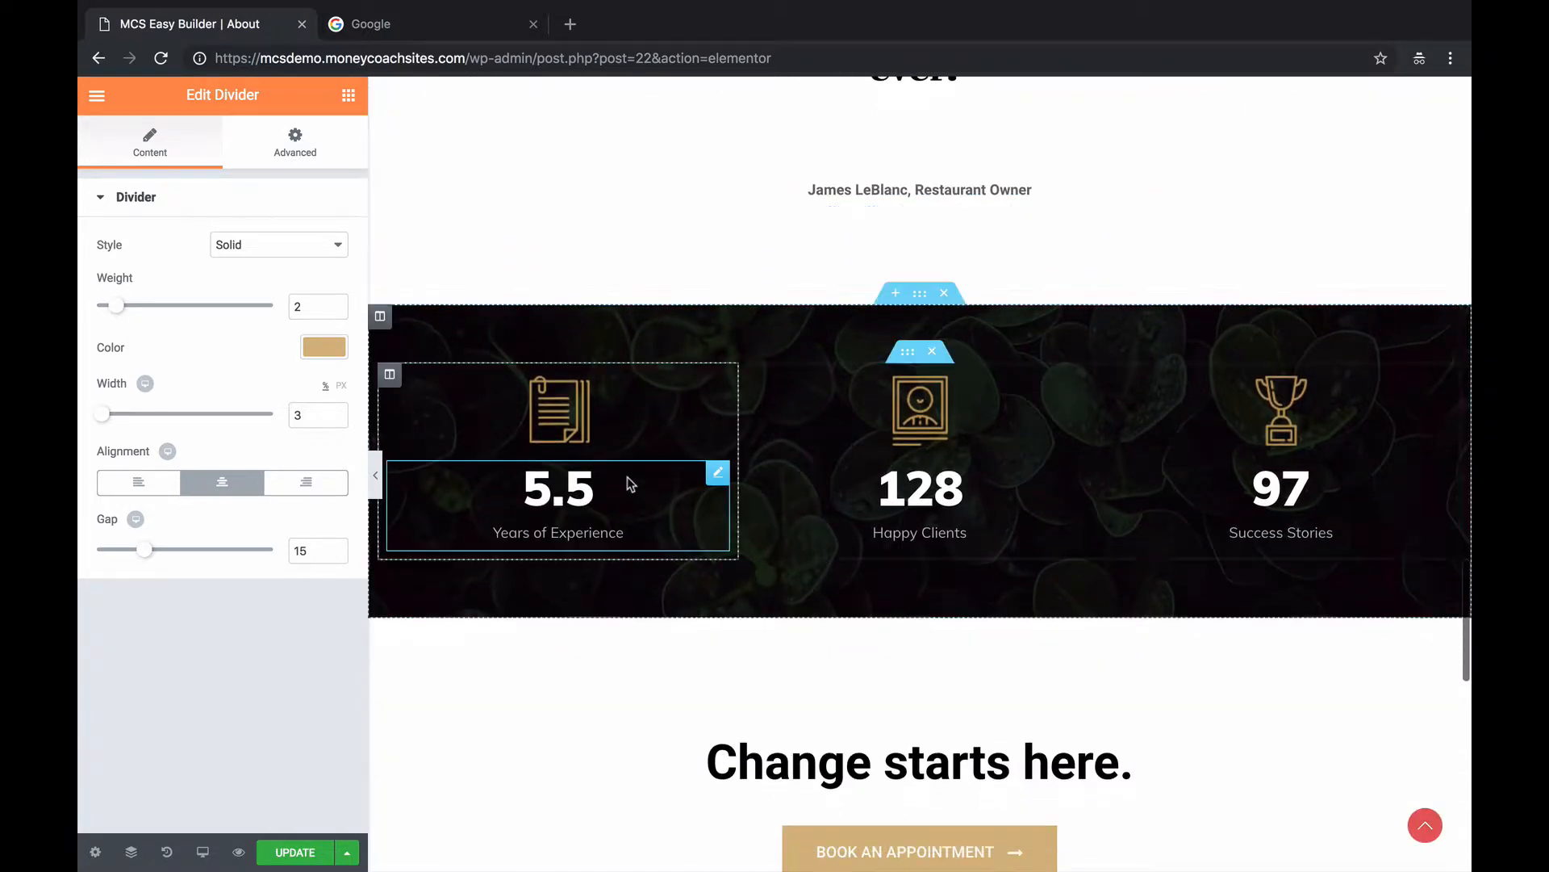
click(643, 405)
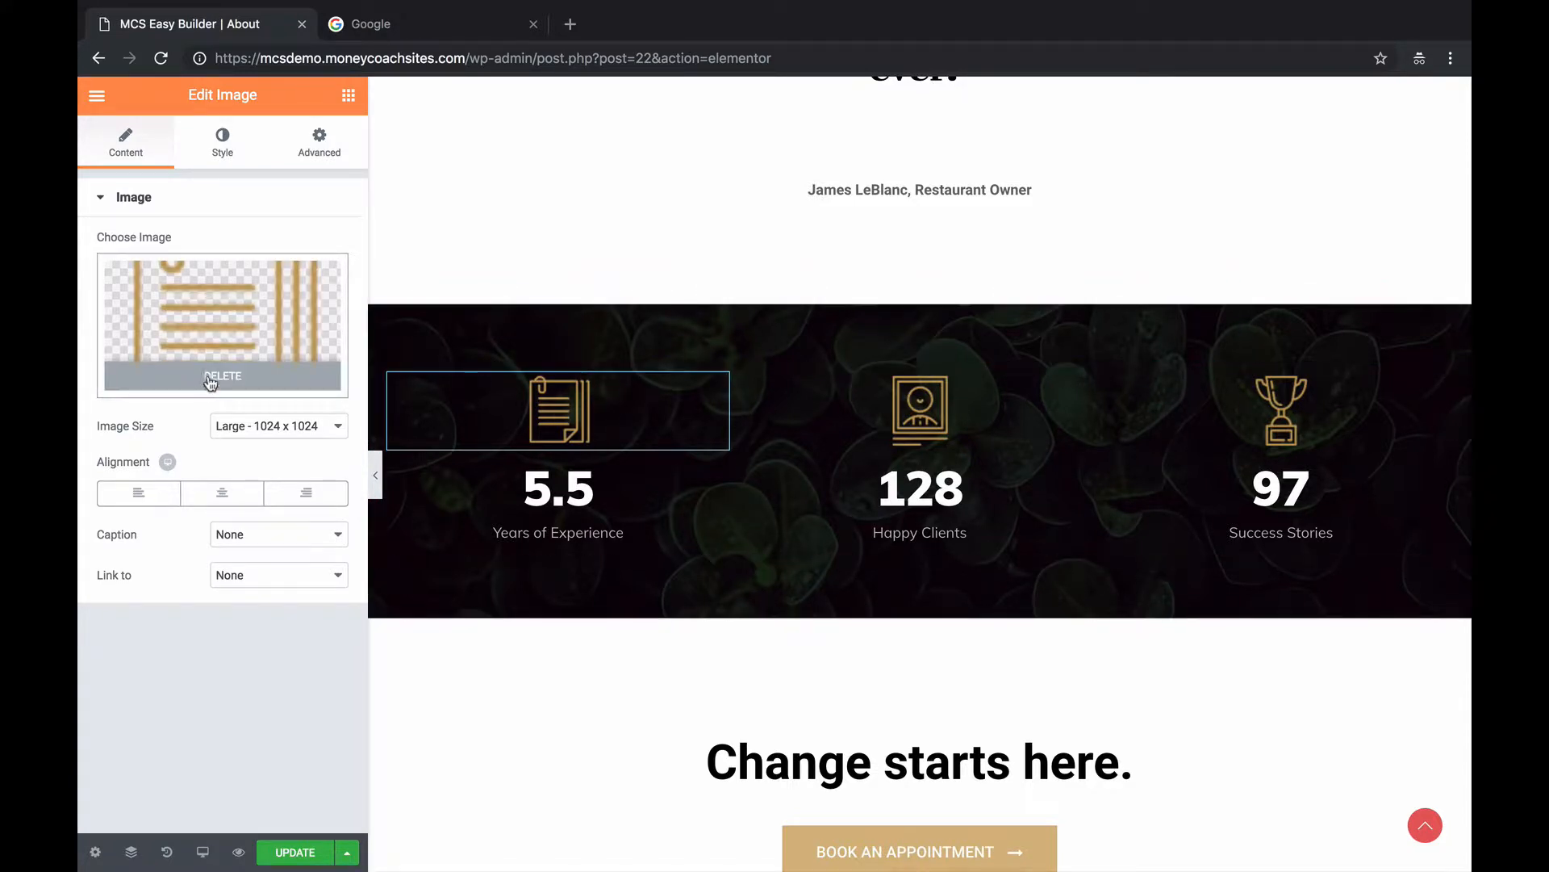
click(221, 378)
click(348, 96)
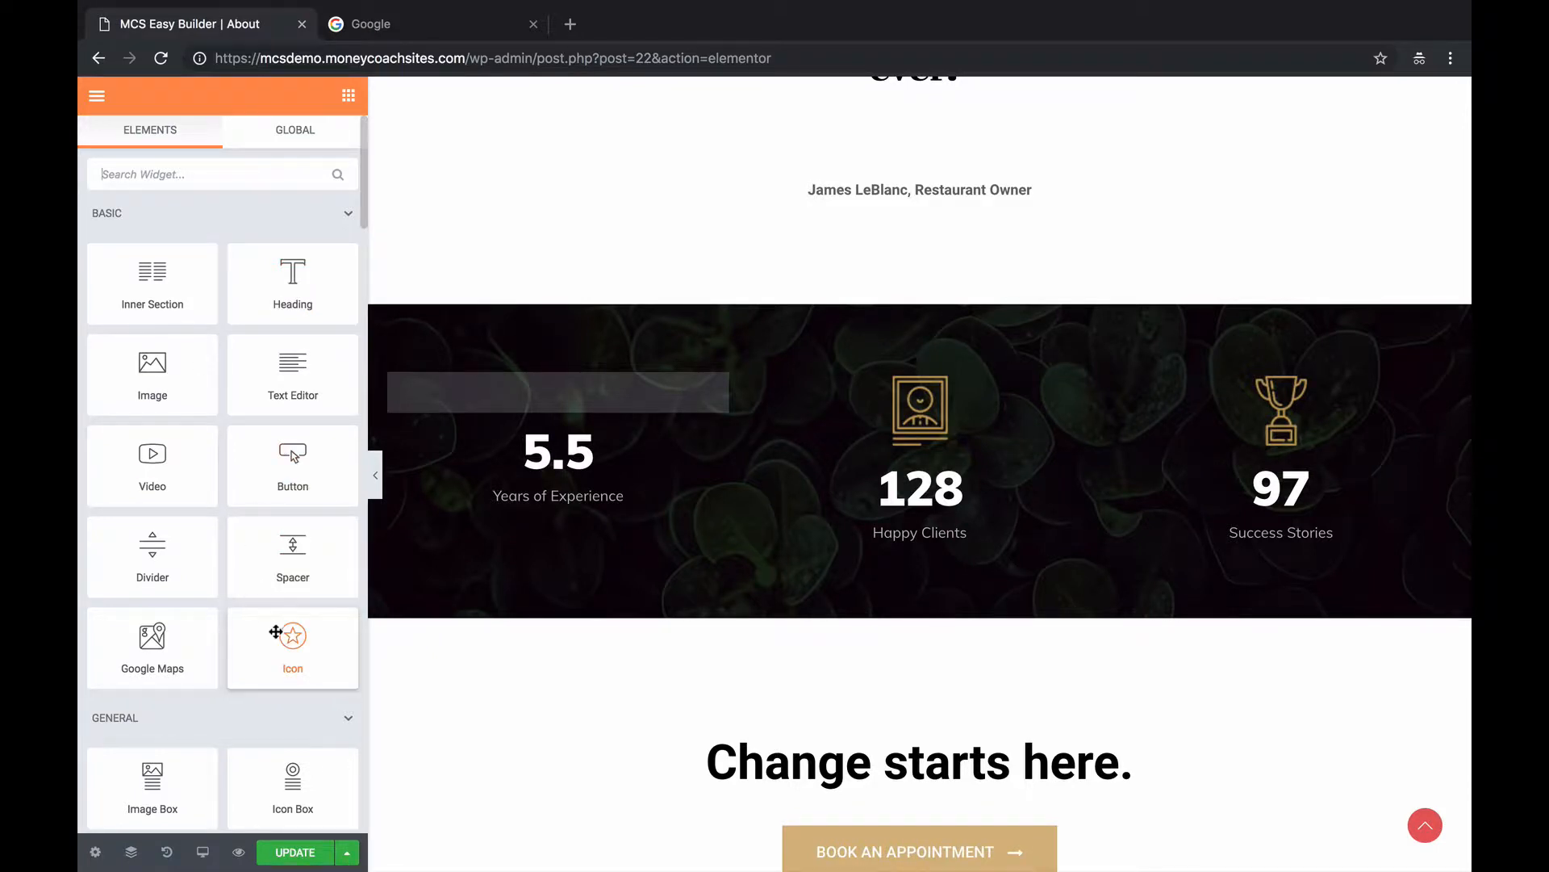
drag(291, 642, 487, 394)
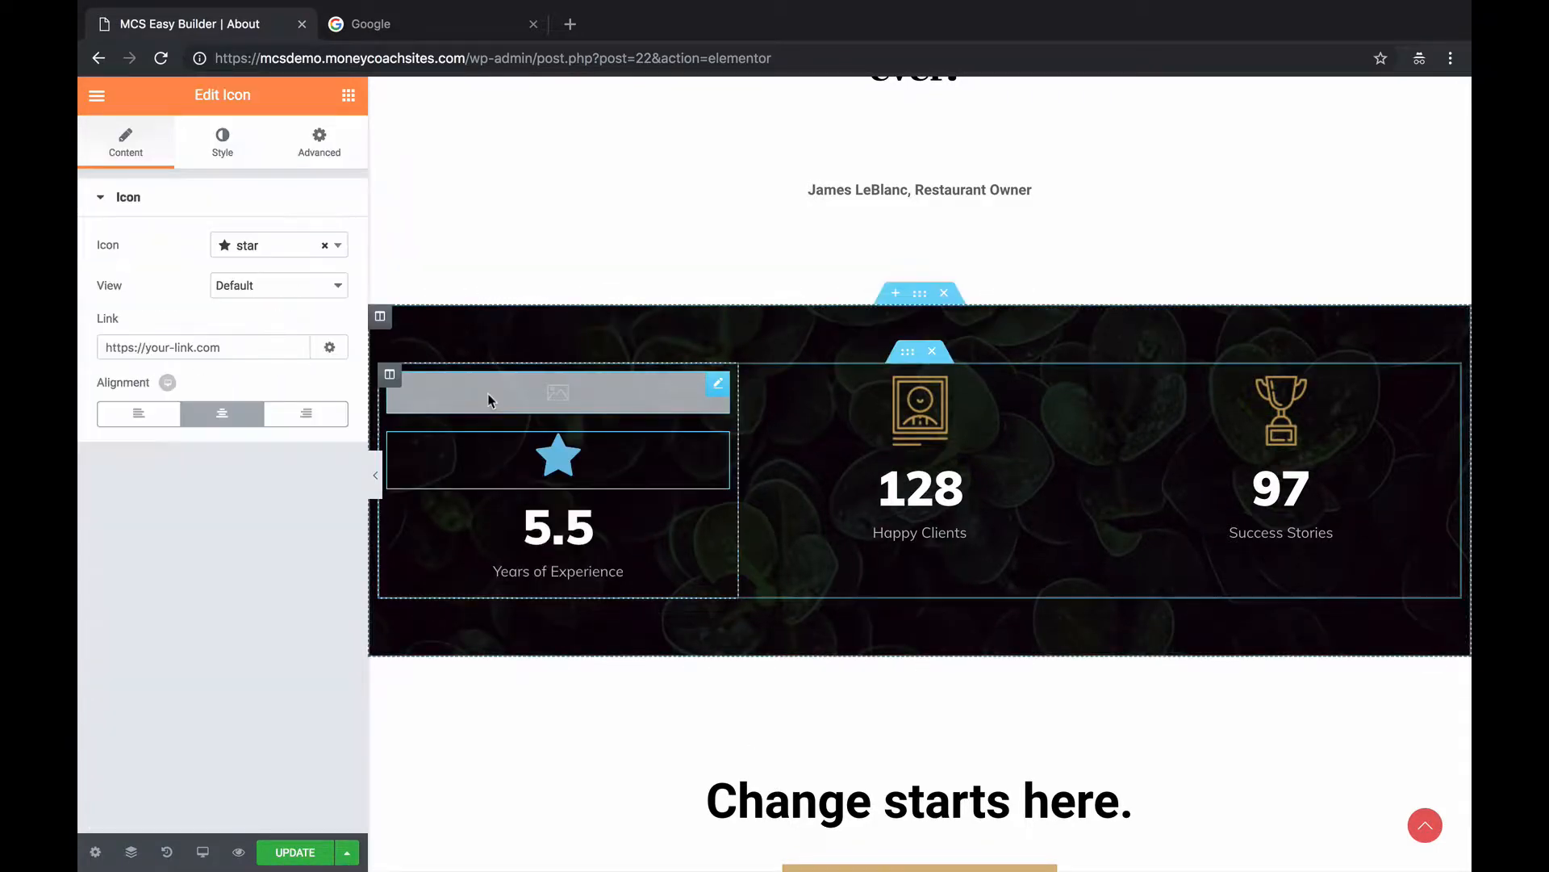
Delete the empty image widget above Years of Experience and the images above the Happy Clients and Success Stories counters.
right_click(699, 386)
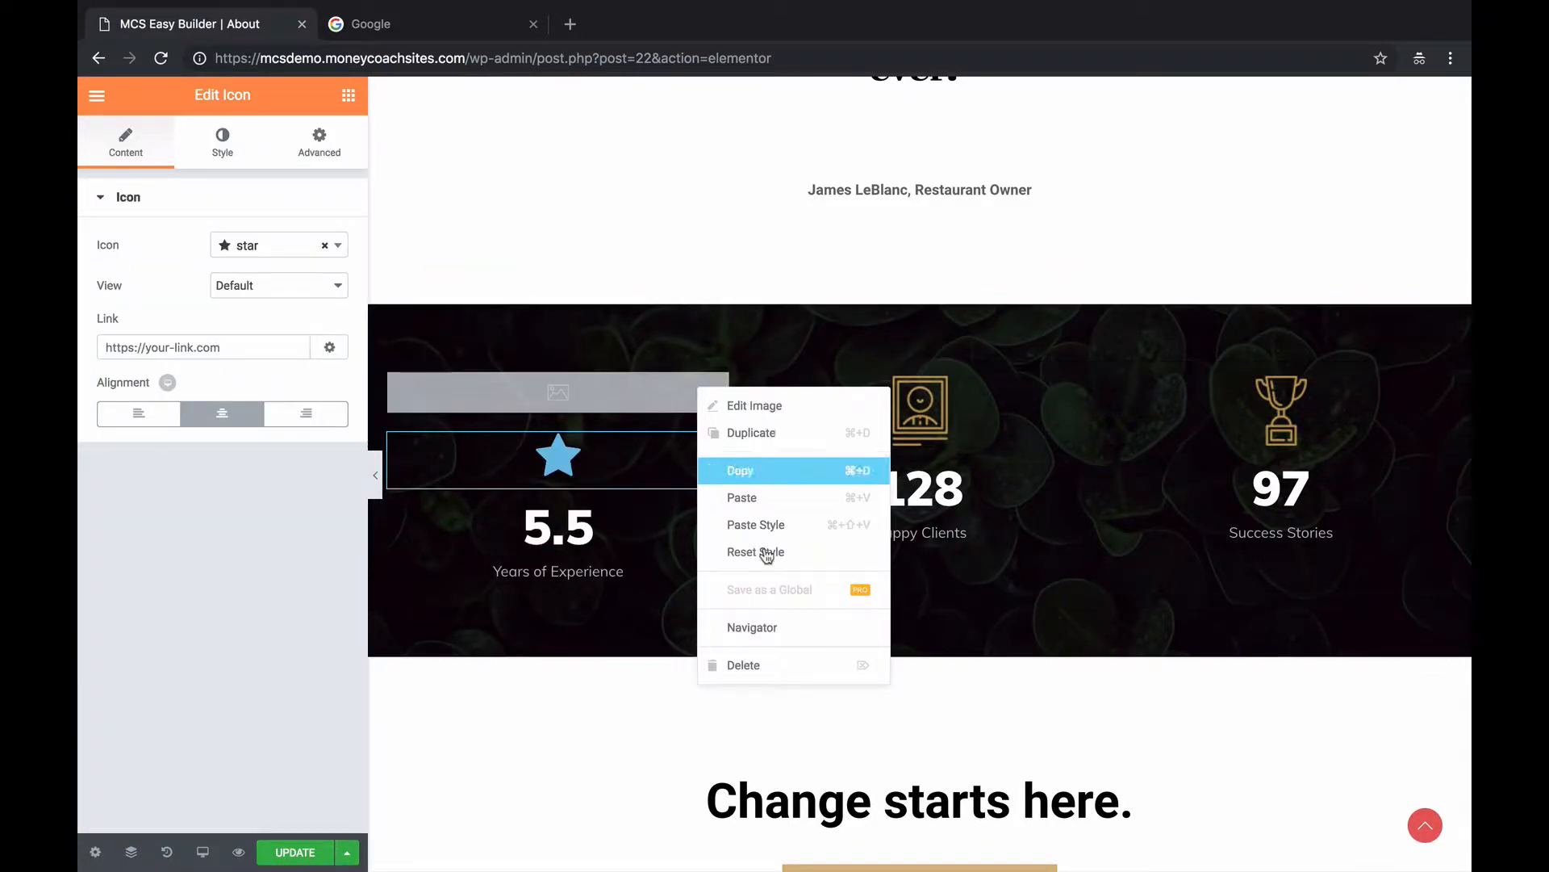
click(773, 668)
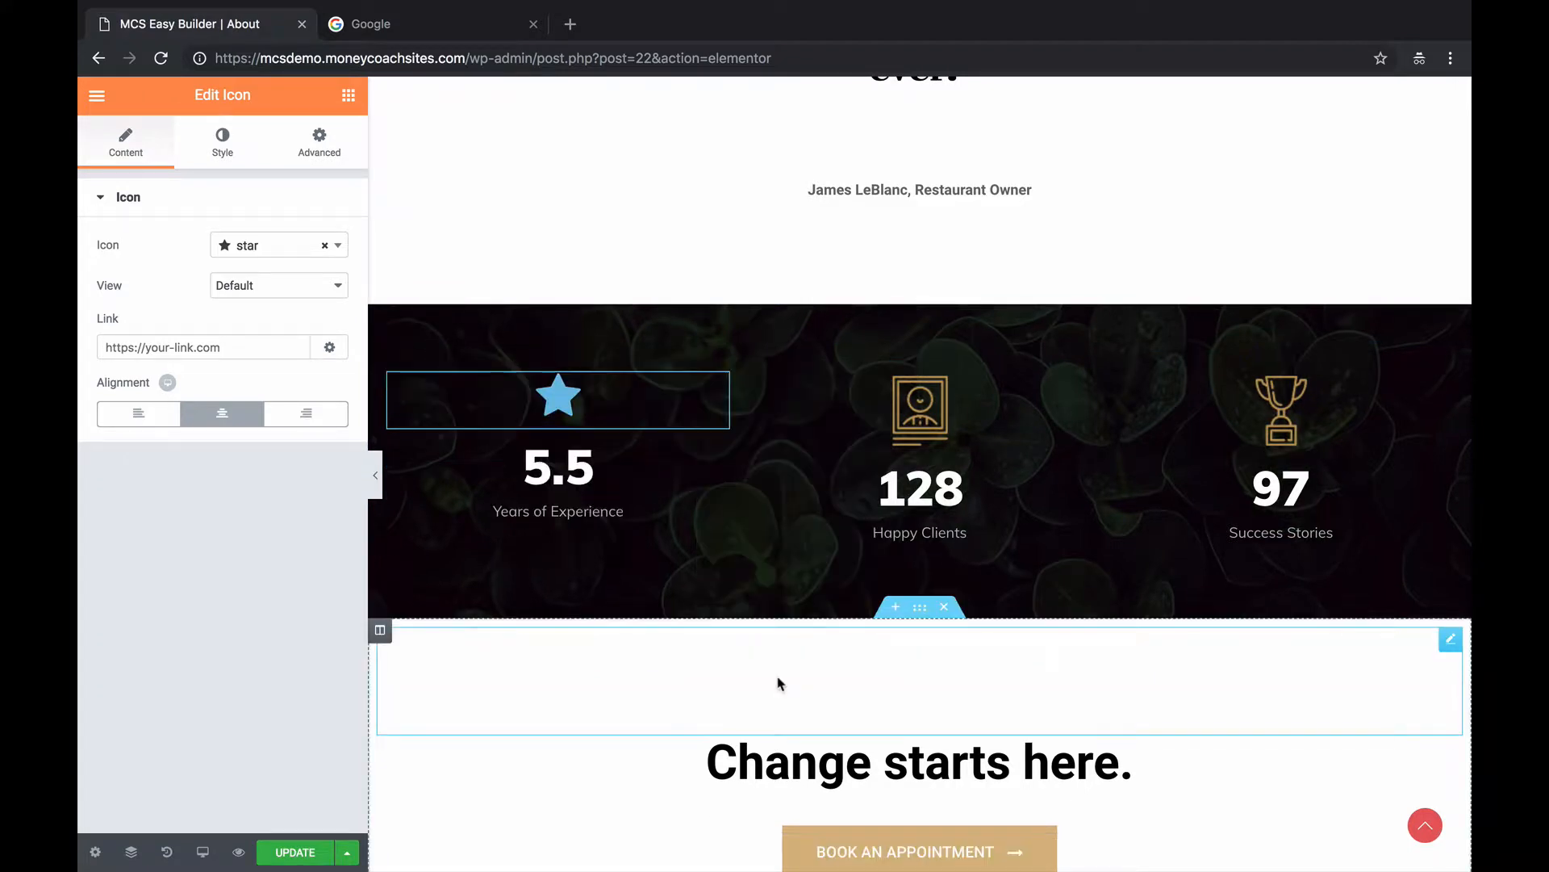
right_click(937, 420)
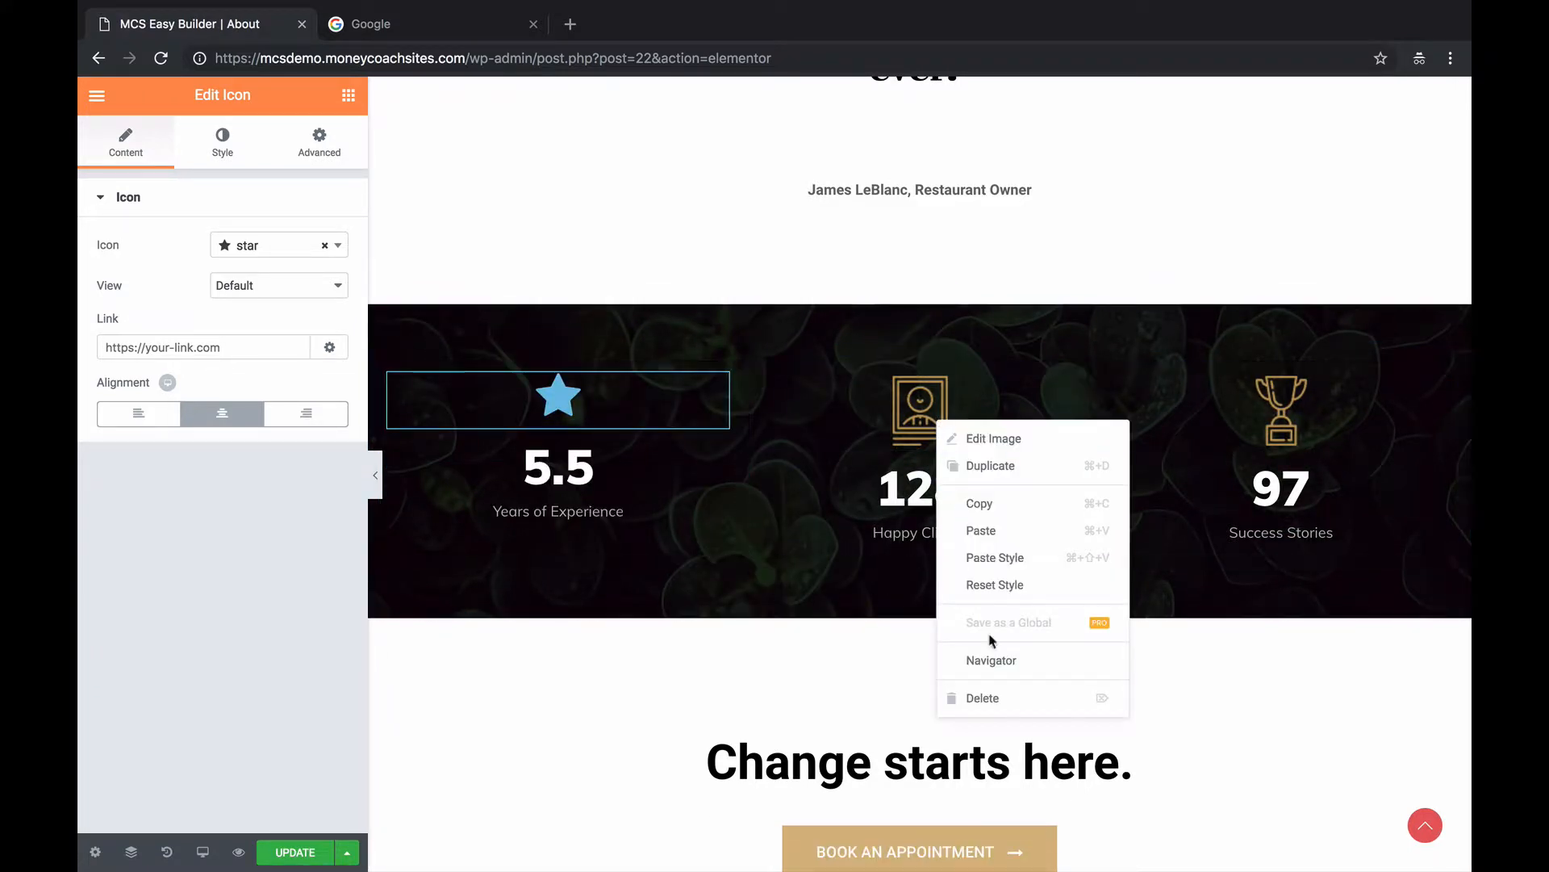
click(993, 698)
right_click(1263, 420)
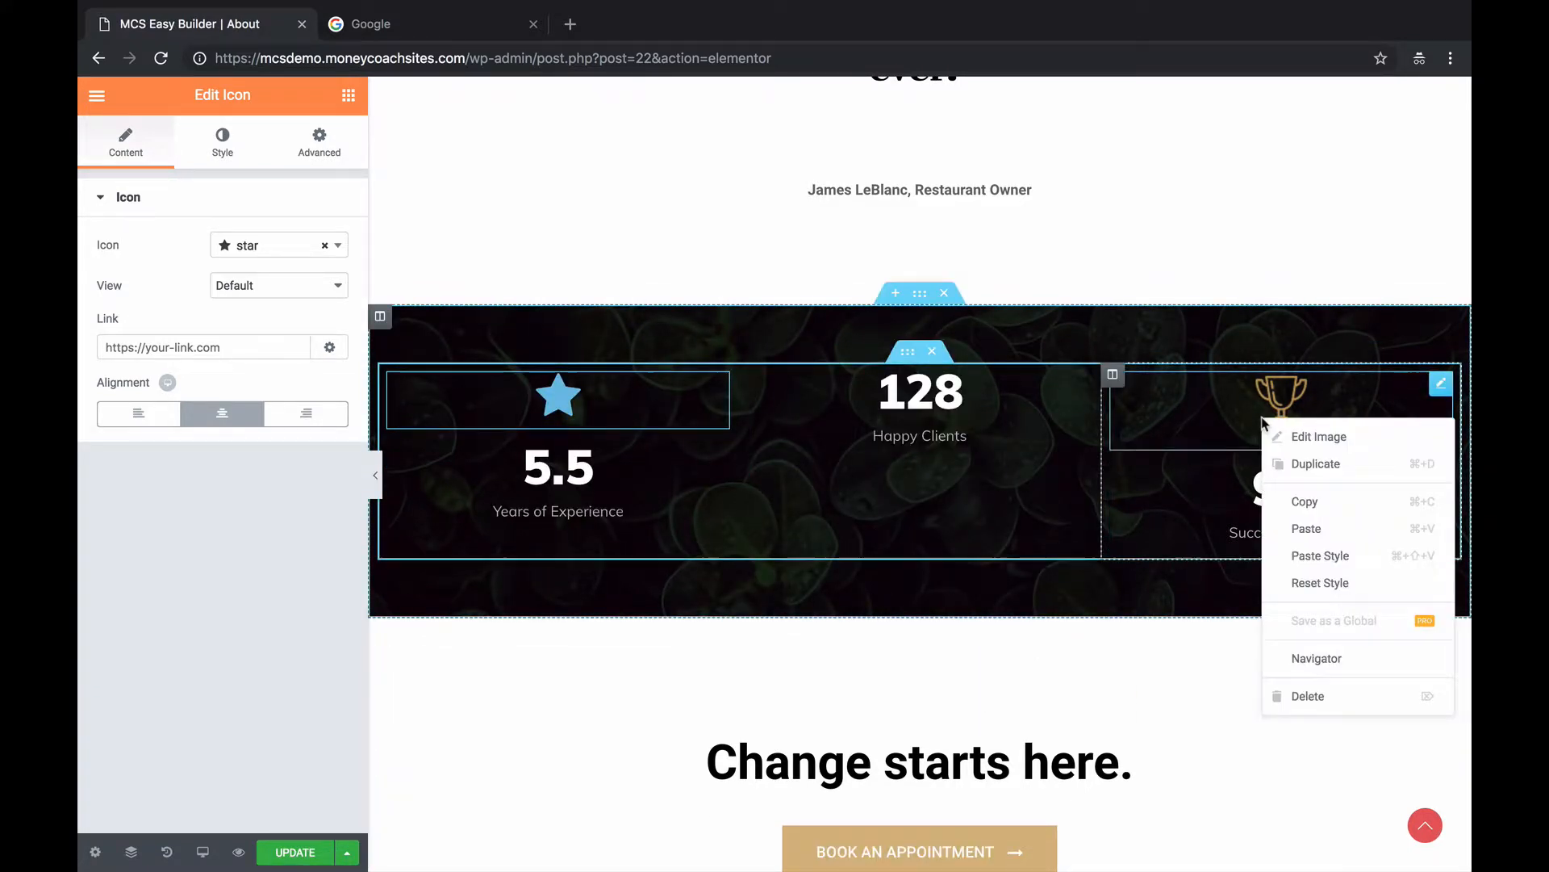
click(1304, 696)
Set the primary color of the star icon above Years of Experience to white (#ffffff), and return to its content settings.
right_click(642, 420)
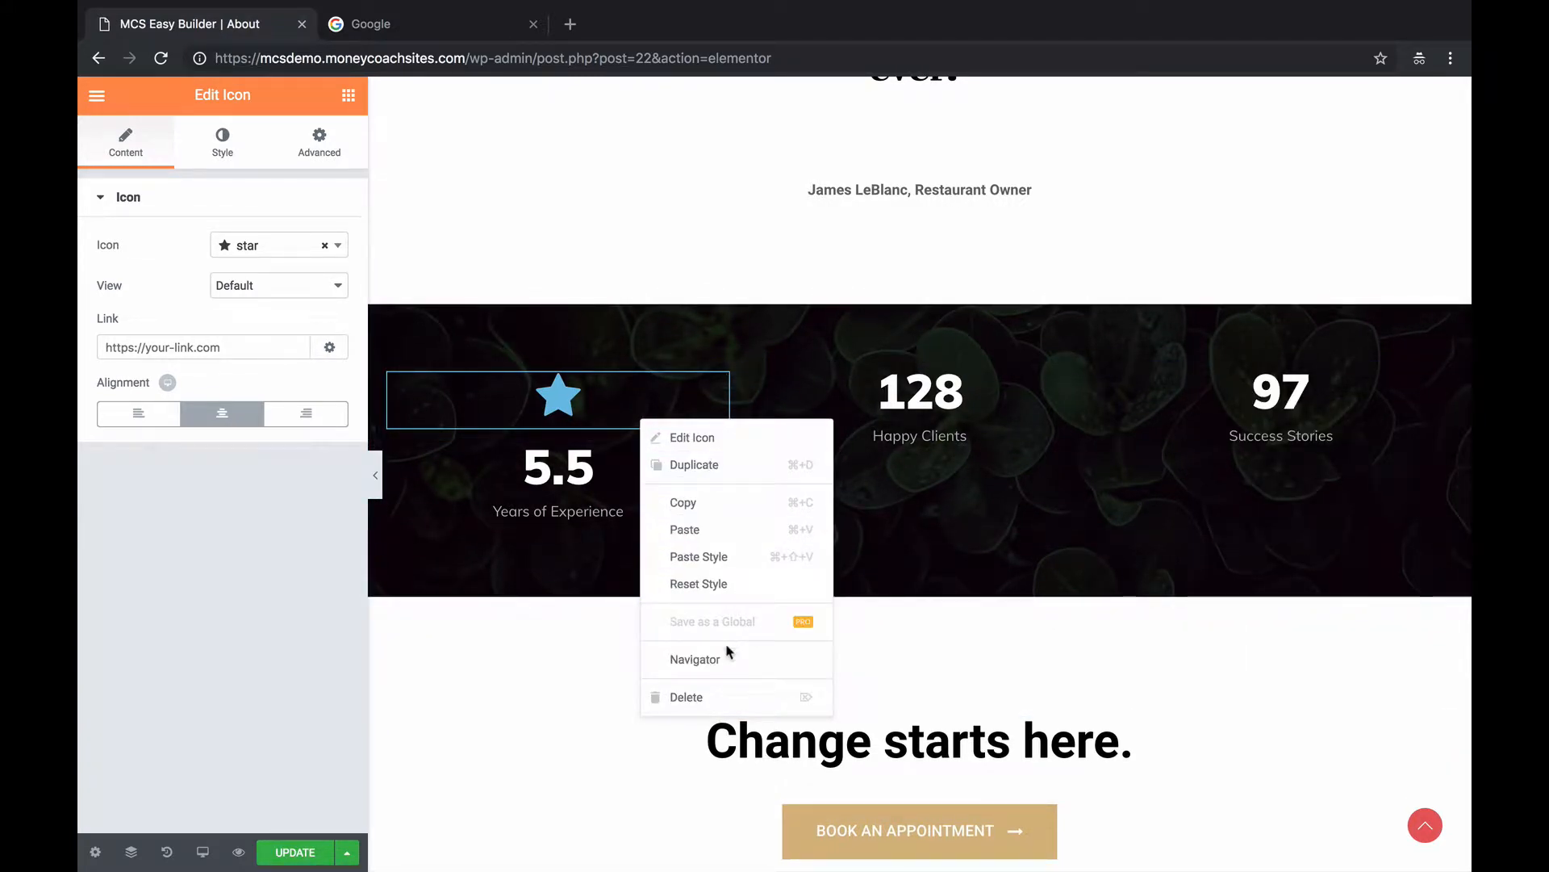
click(596, 404)
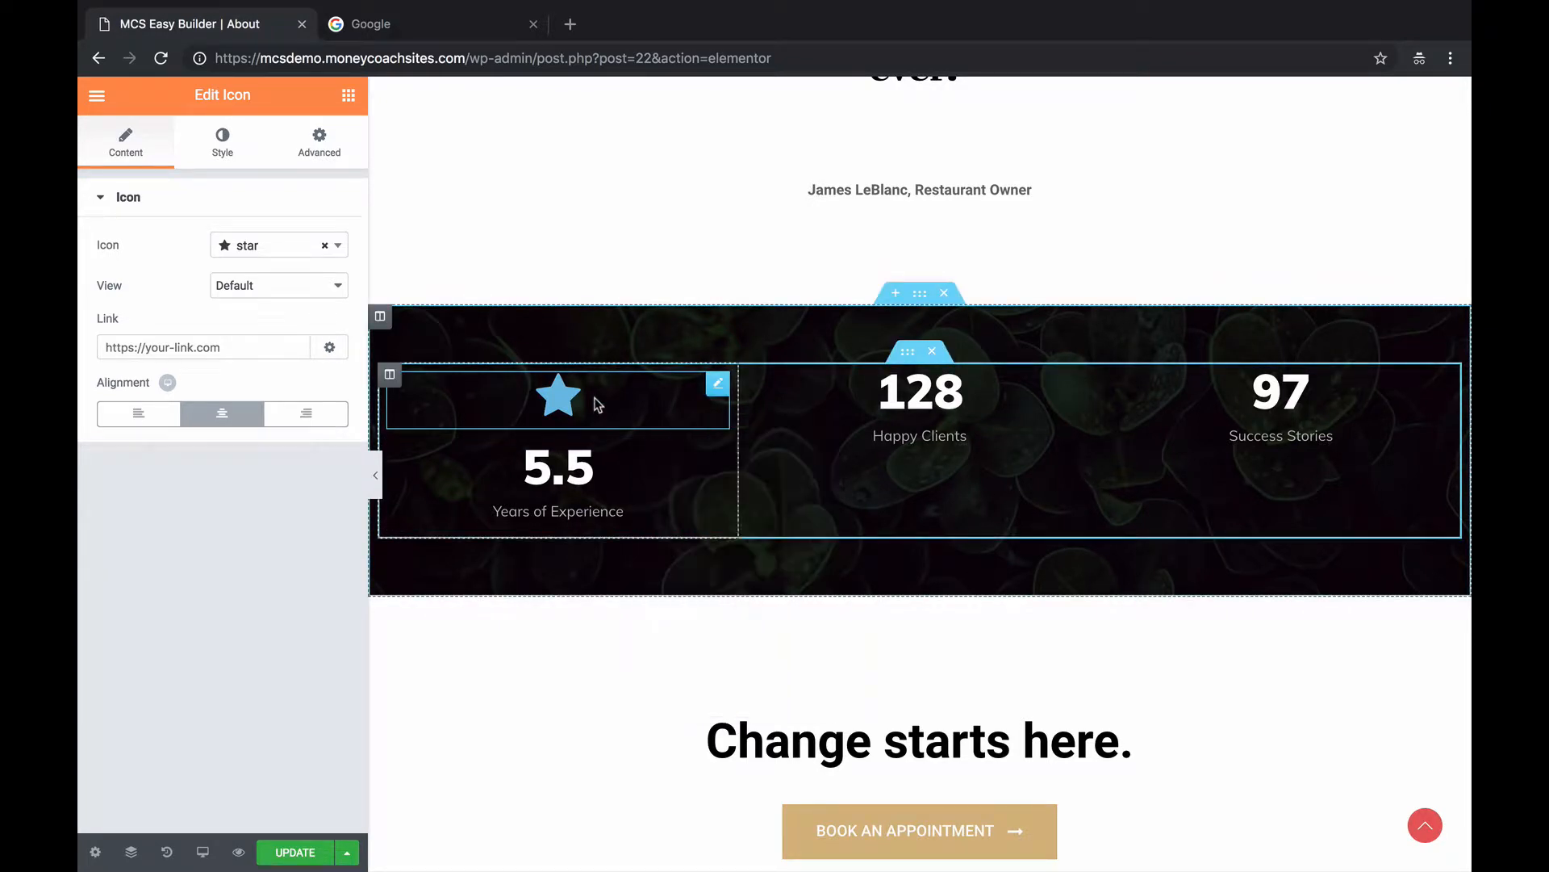
click(225, 145)
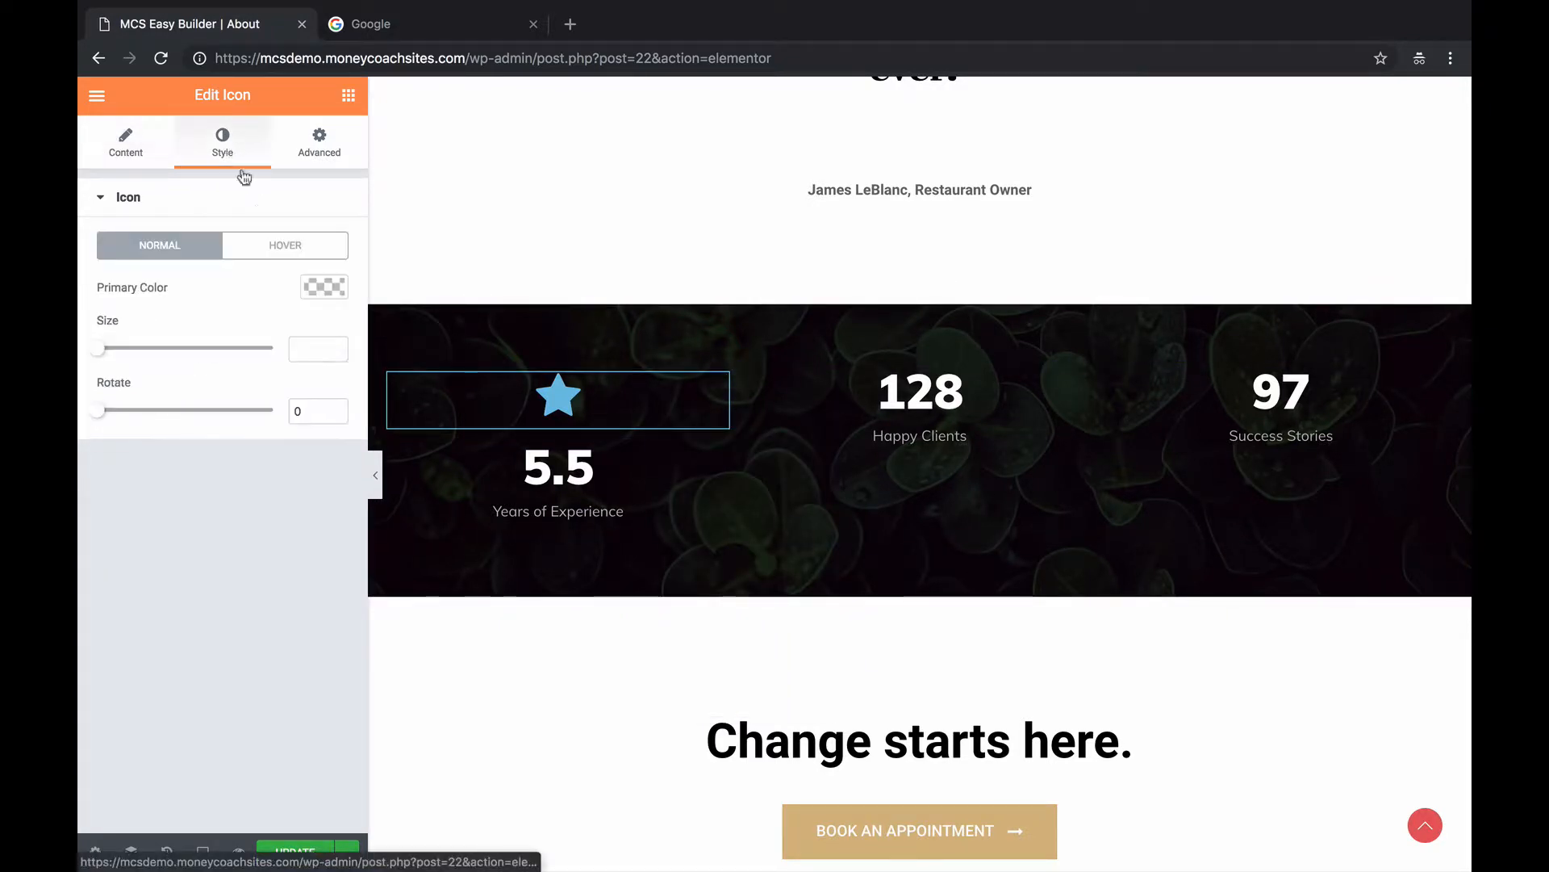
click(322, 287)
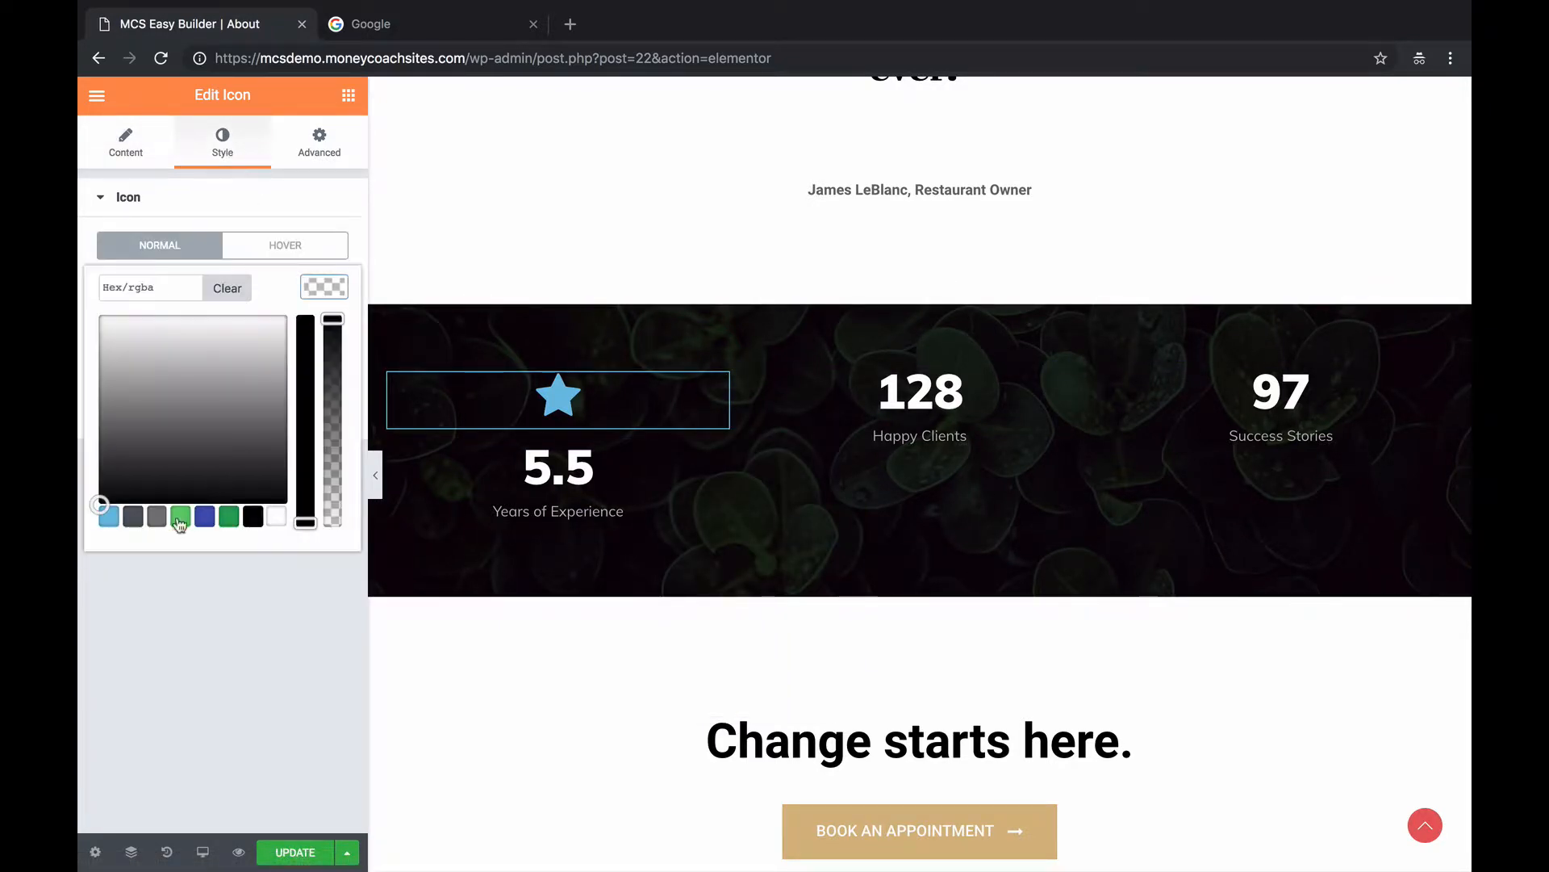
click(276, 521)
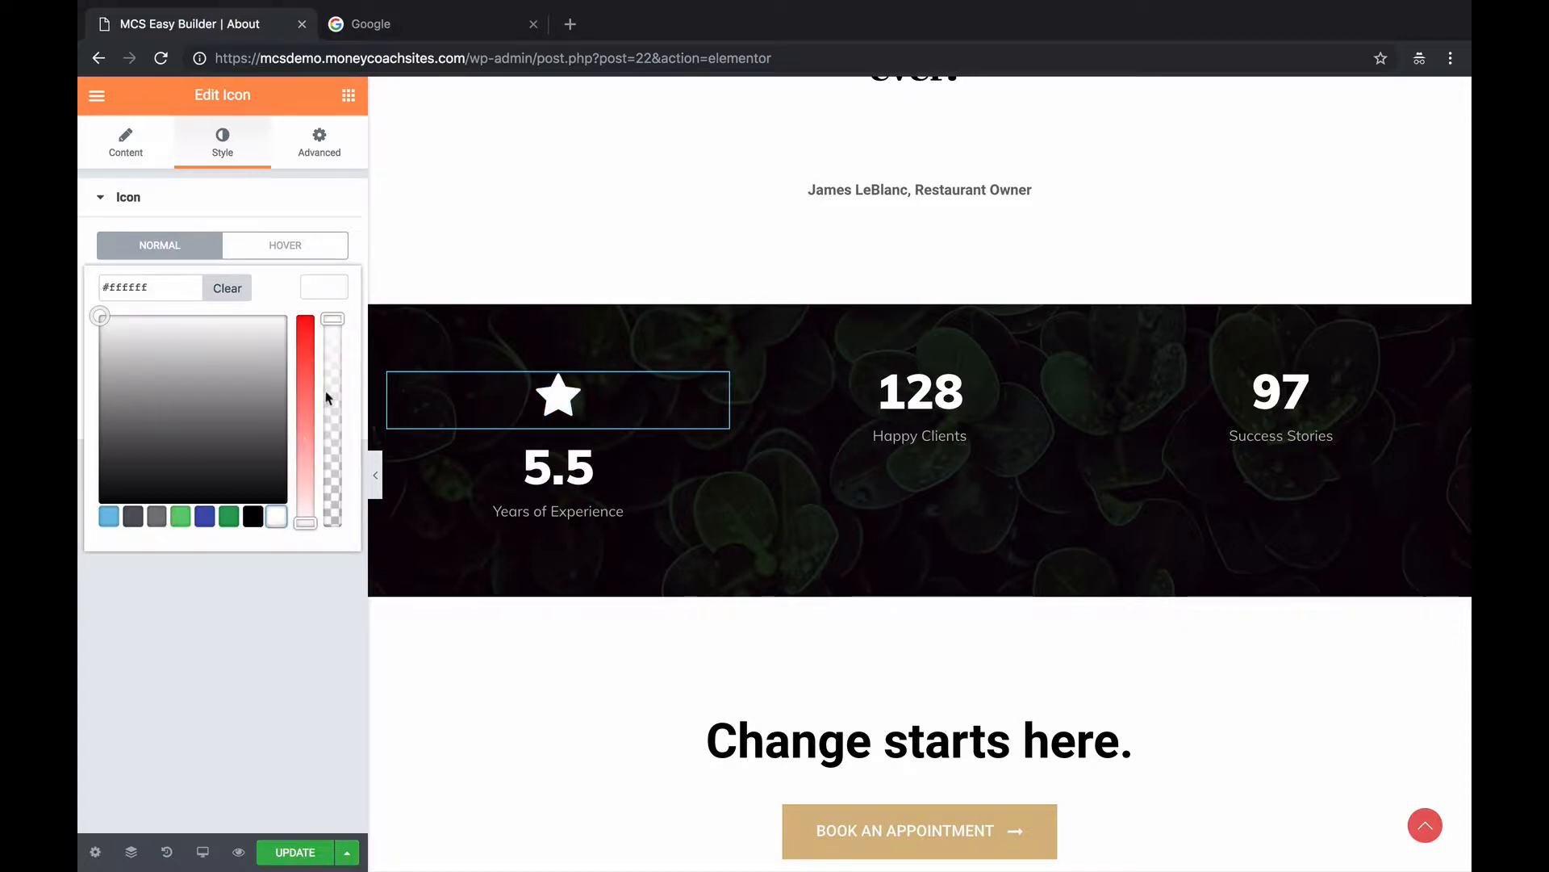
click(127, 146)
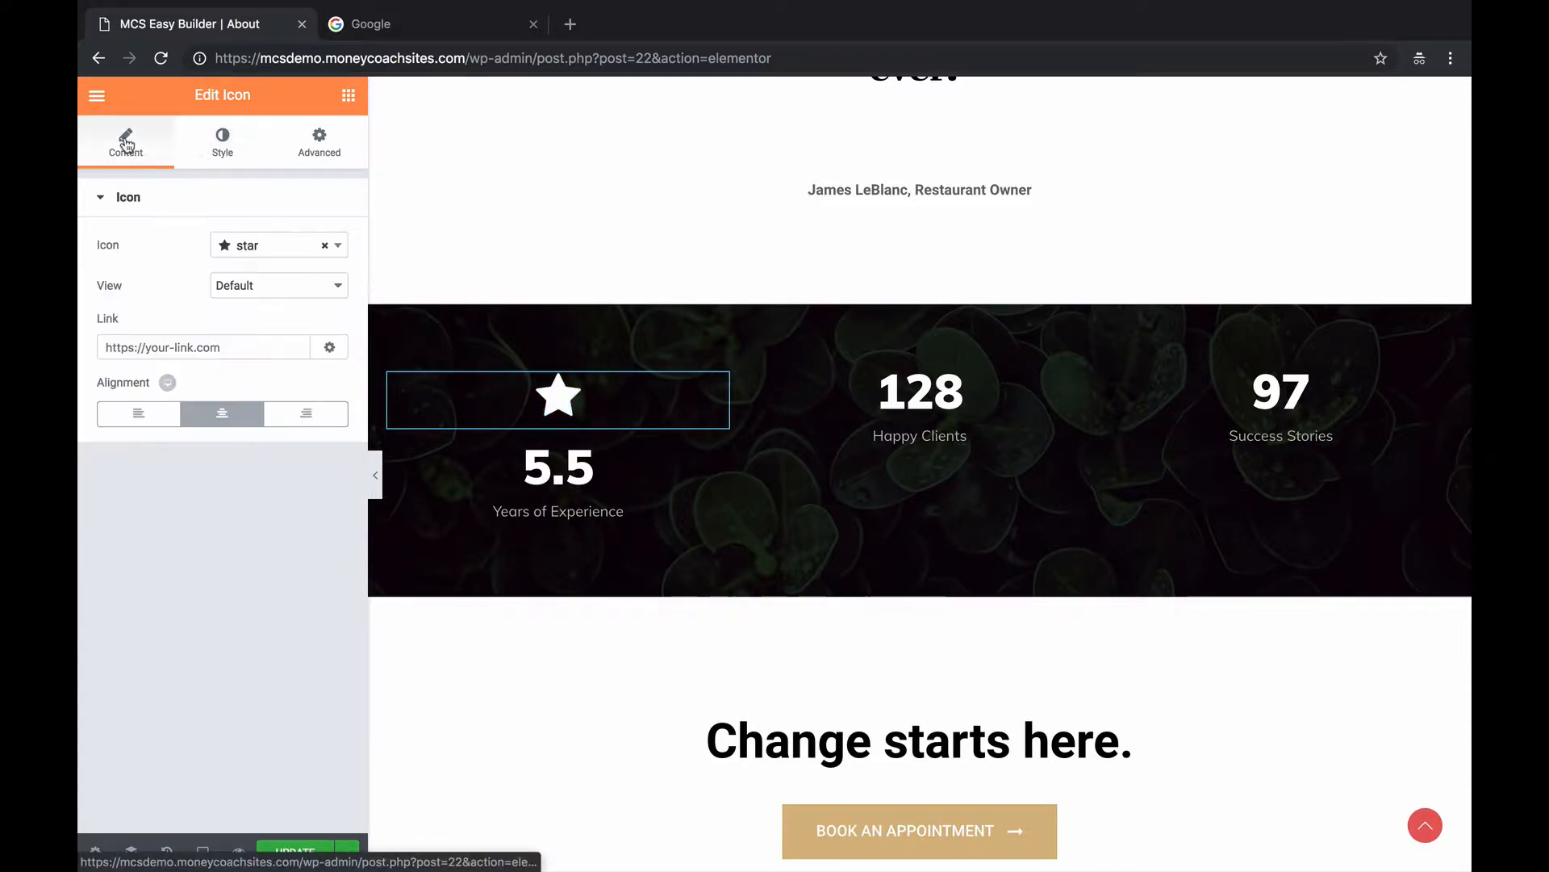
Try the star-half-full icon above the Years of Experience counter, and replace it with the shekel icon.
click(267, 252)
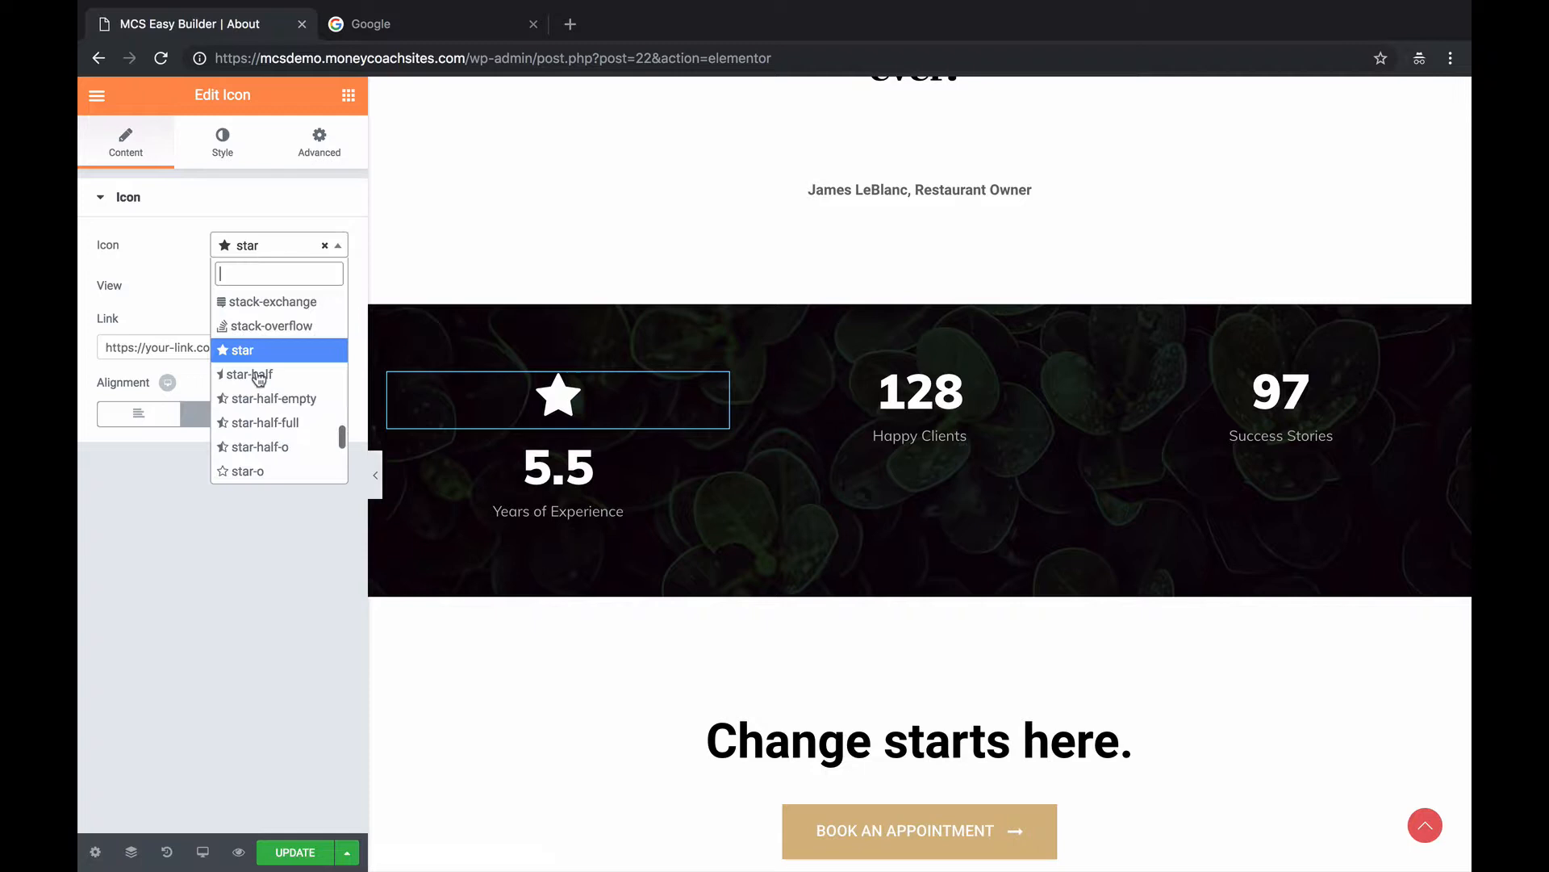
click(273, 420)
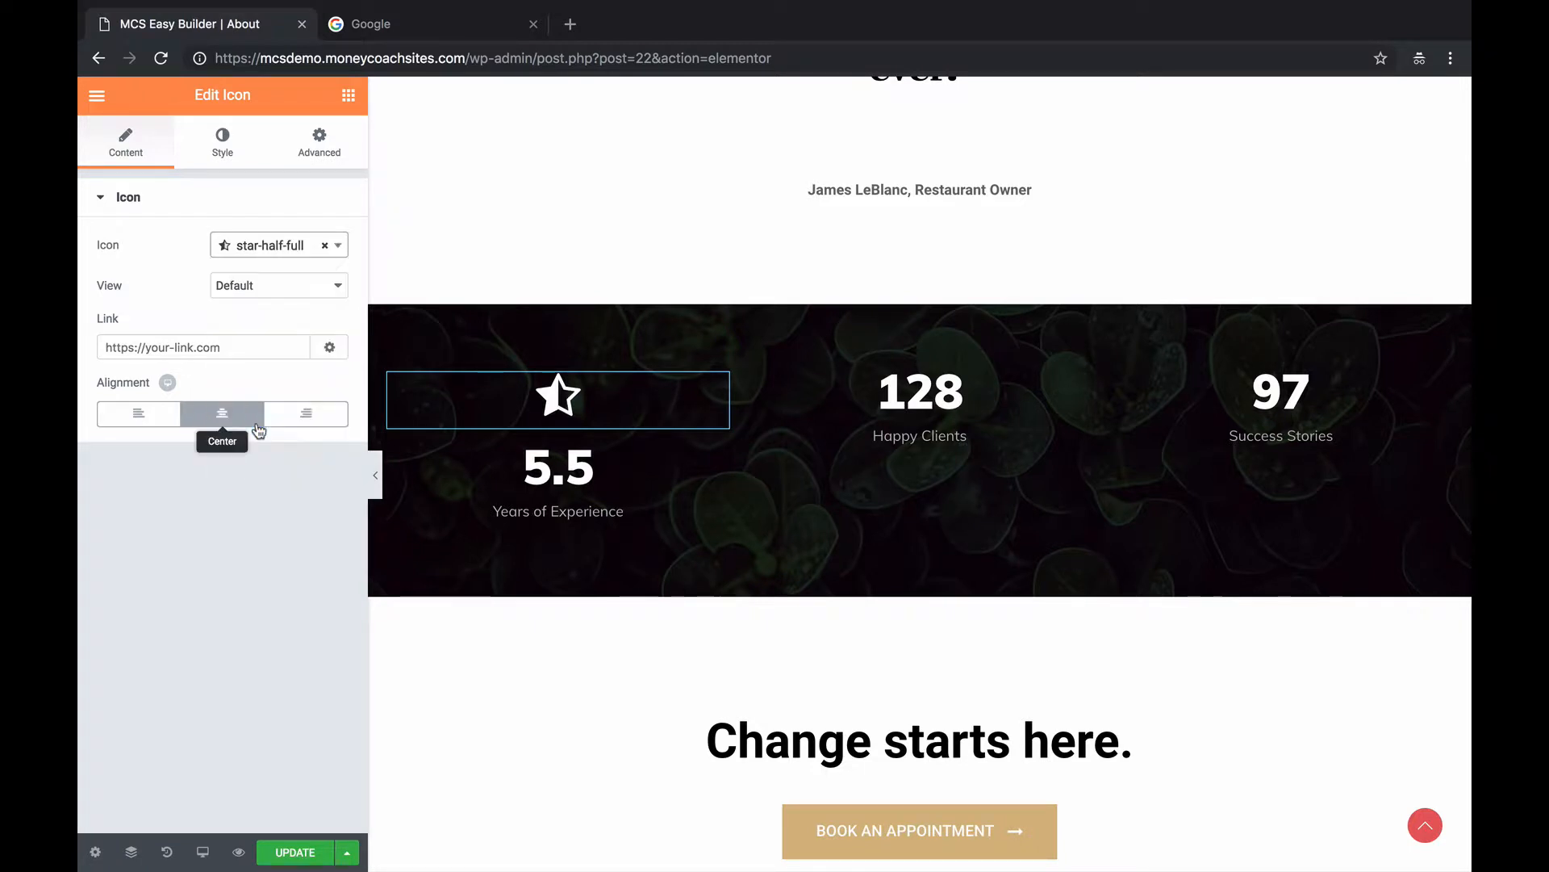
click(294, 251)
scroll(284, 346, up, 15)
click(265, 345)
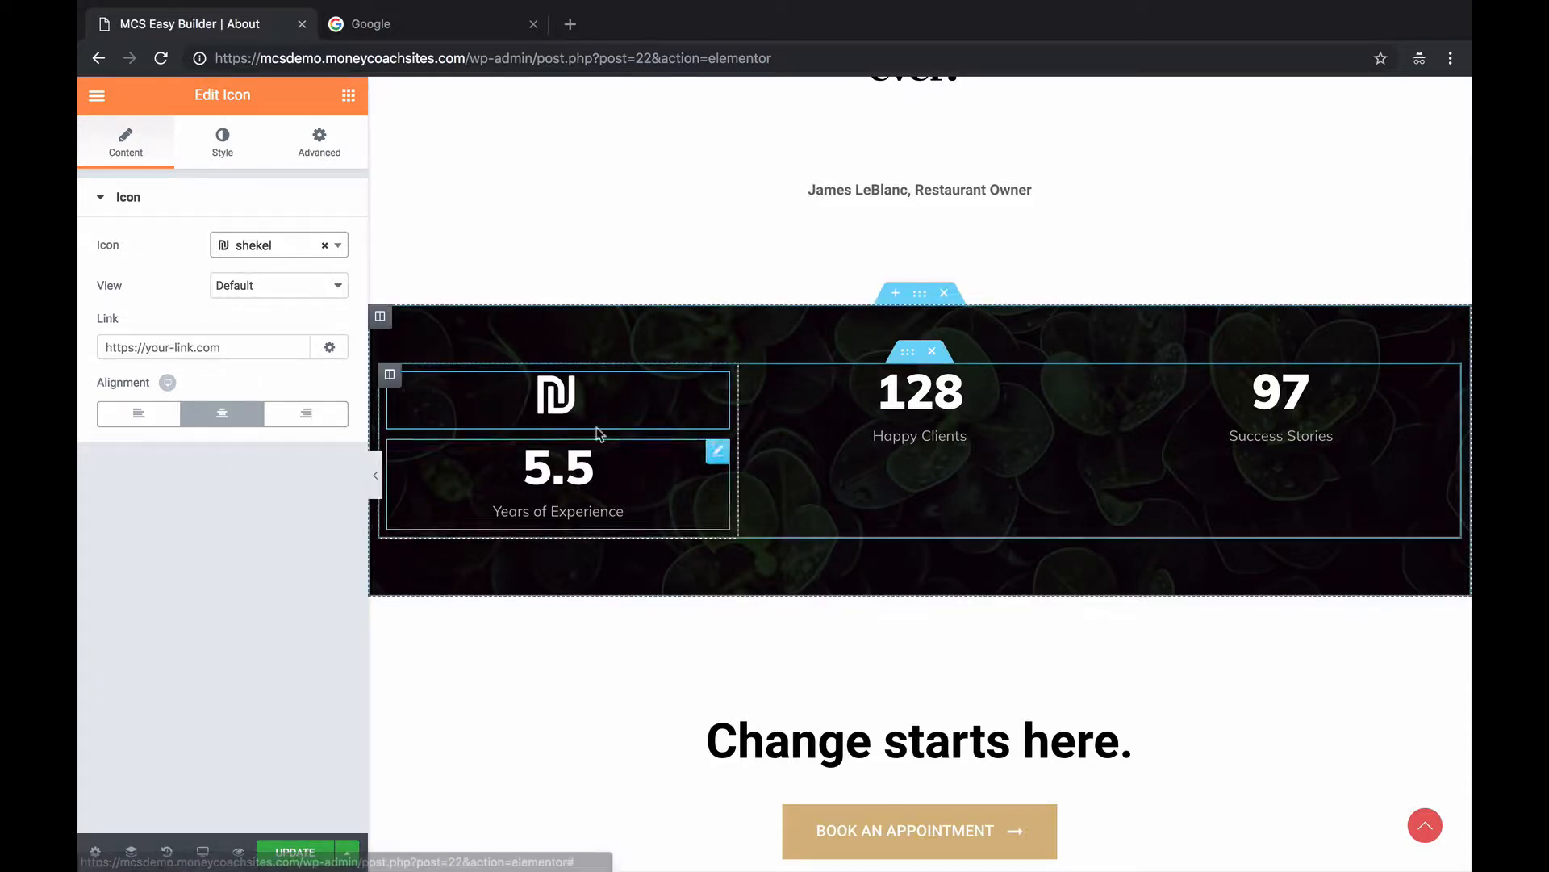
Duplicate the shekel icon and place copies above the Happy Clients and Success Stories counters.
right_click(669, 403)
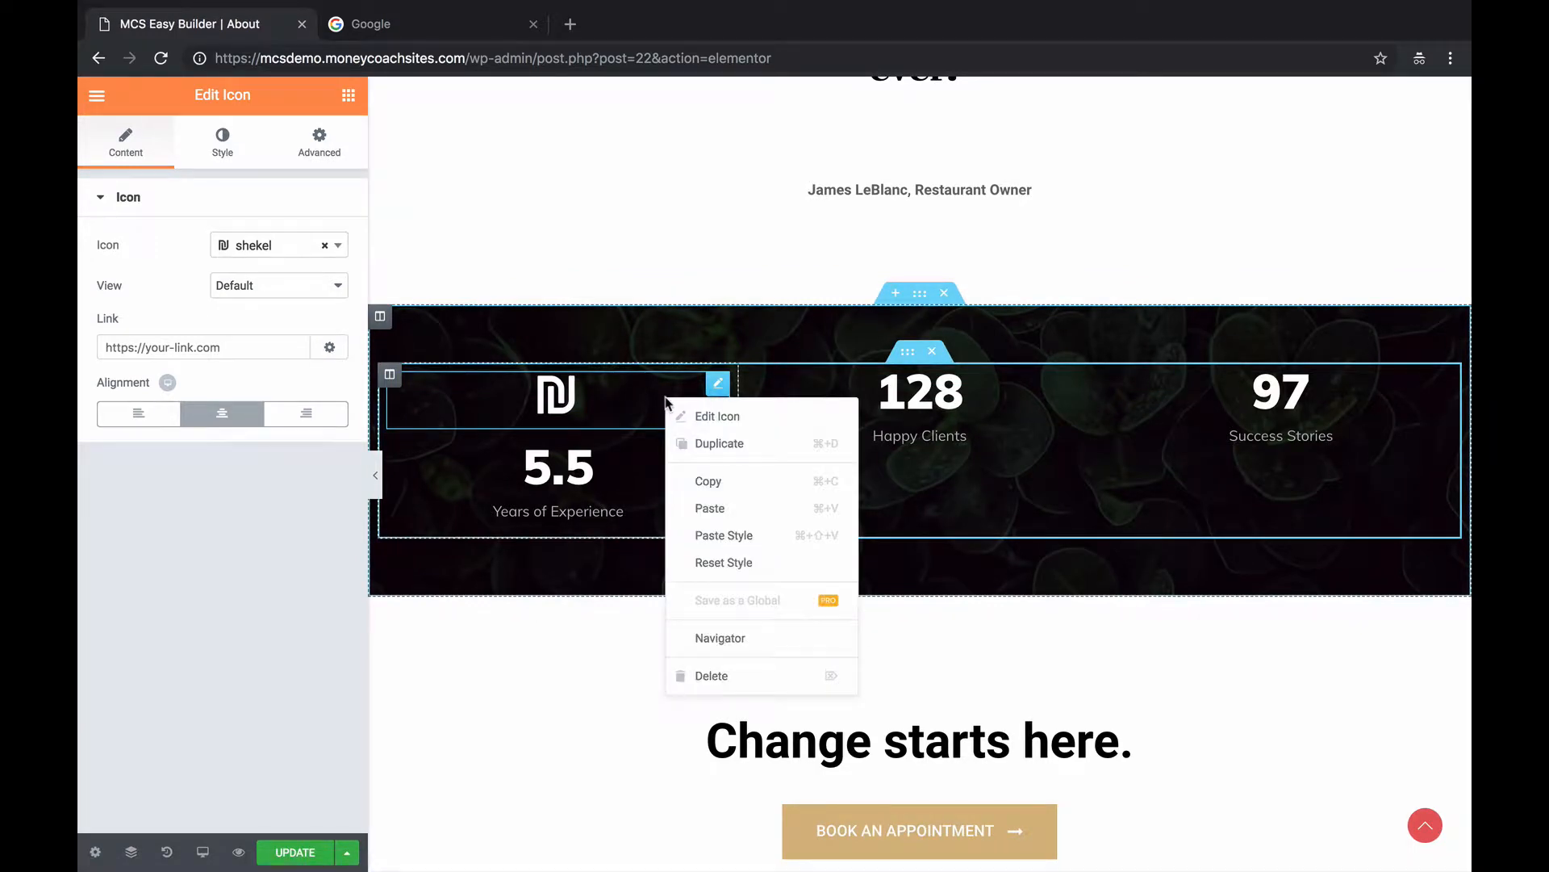
click(737, 449)
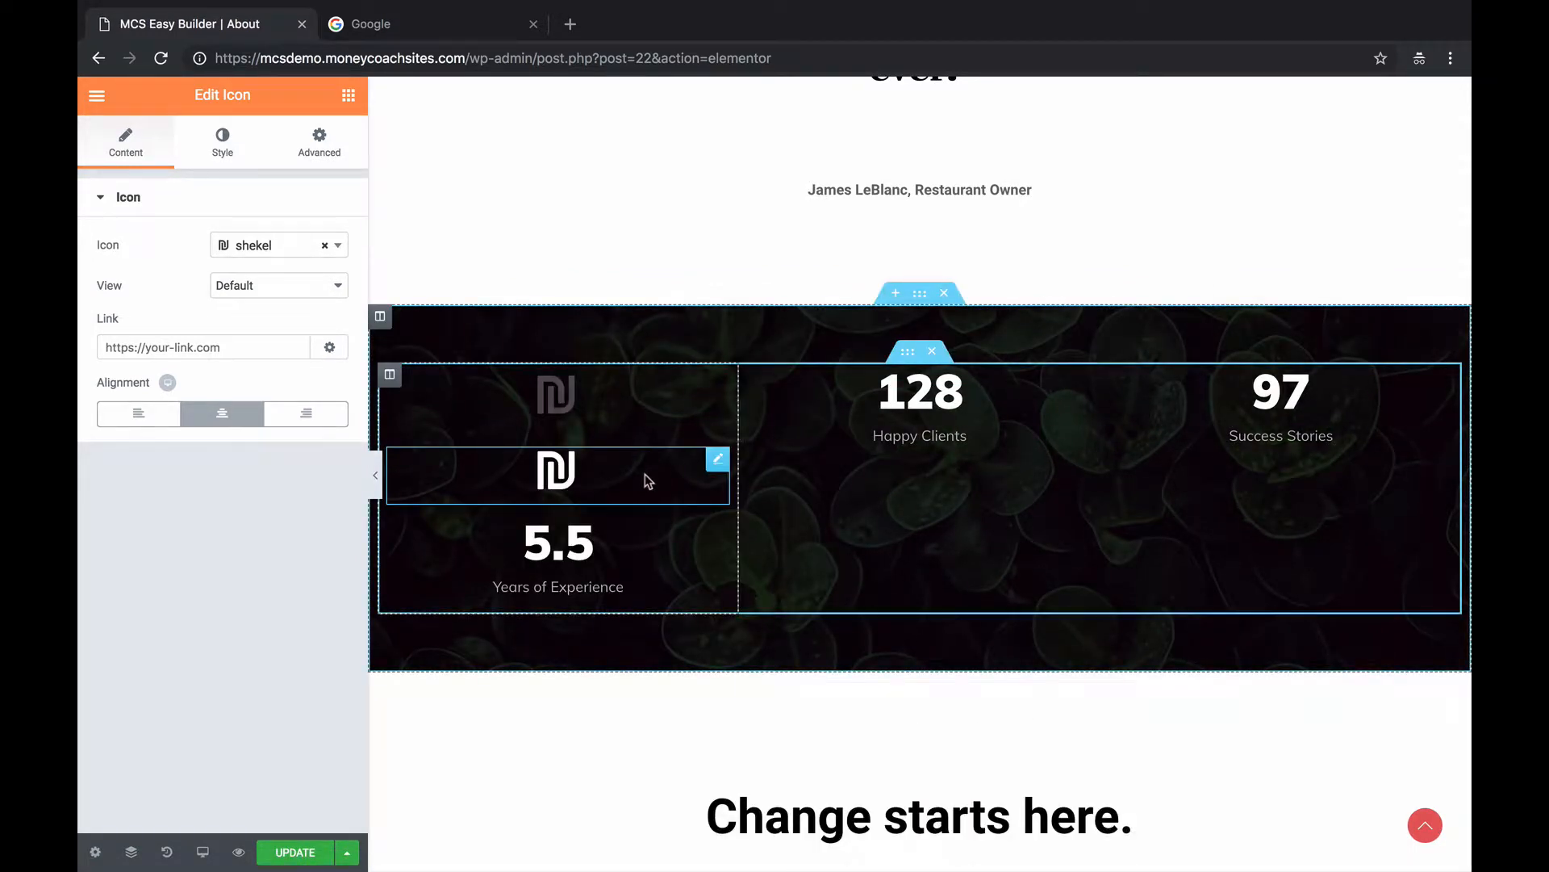
drag(645, 473, 836, 426)
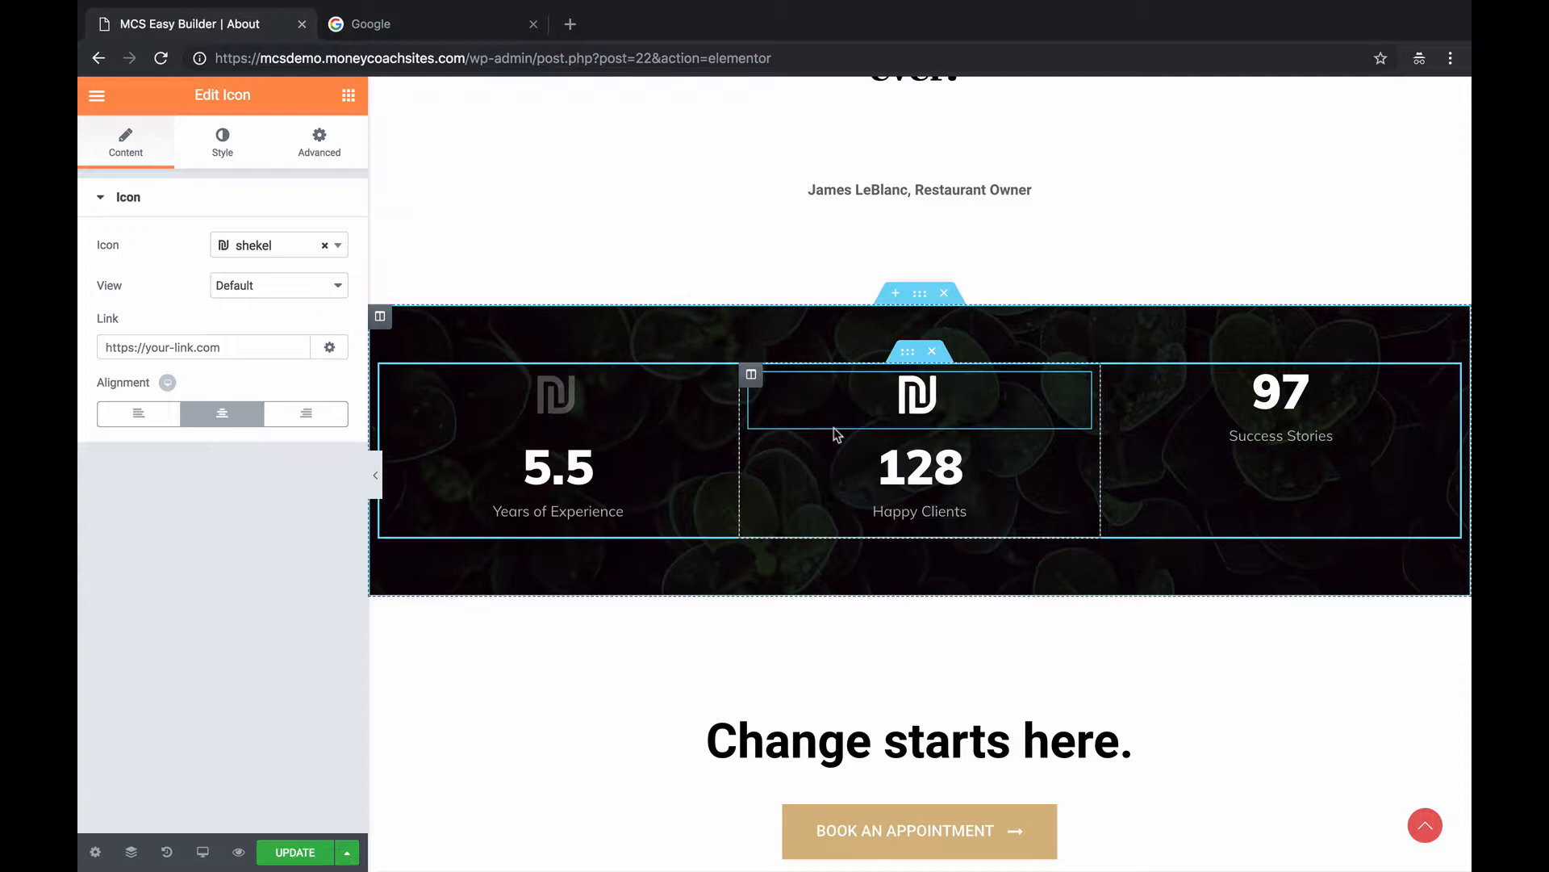
right_click(909, 419)
click(986, 467)
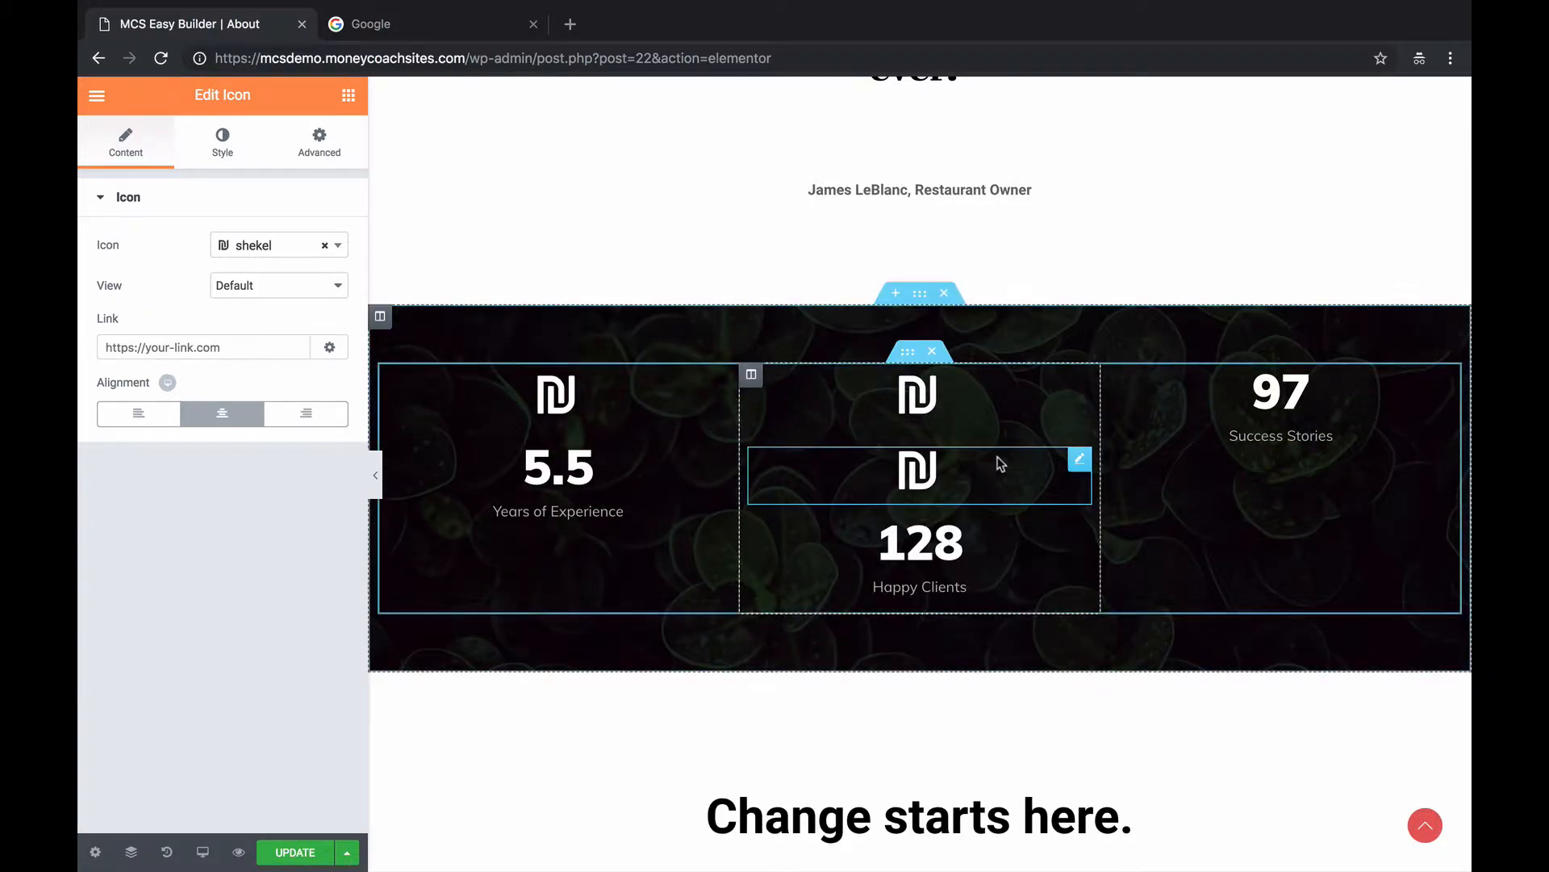
drag(989, 481, 1193, 414)
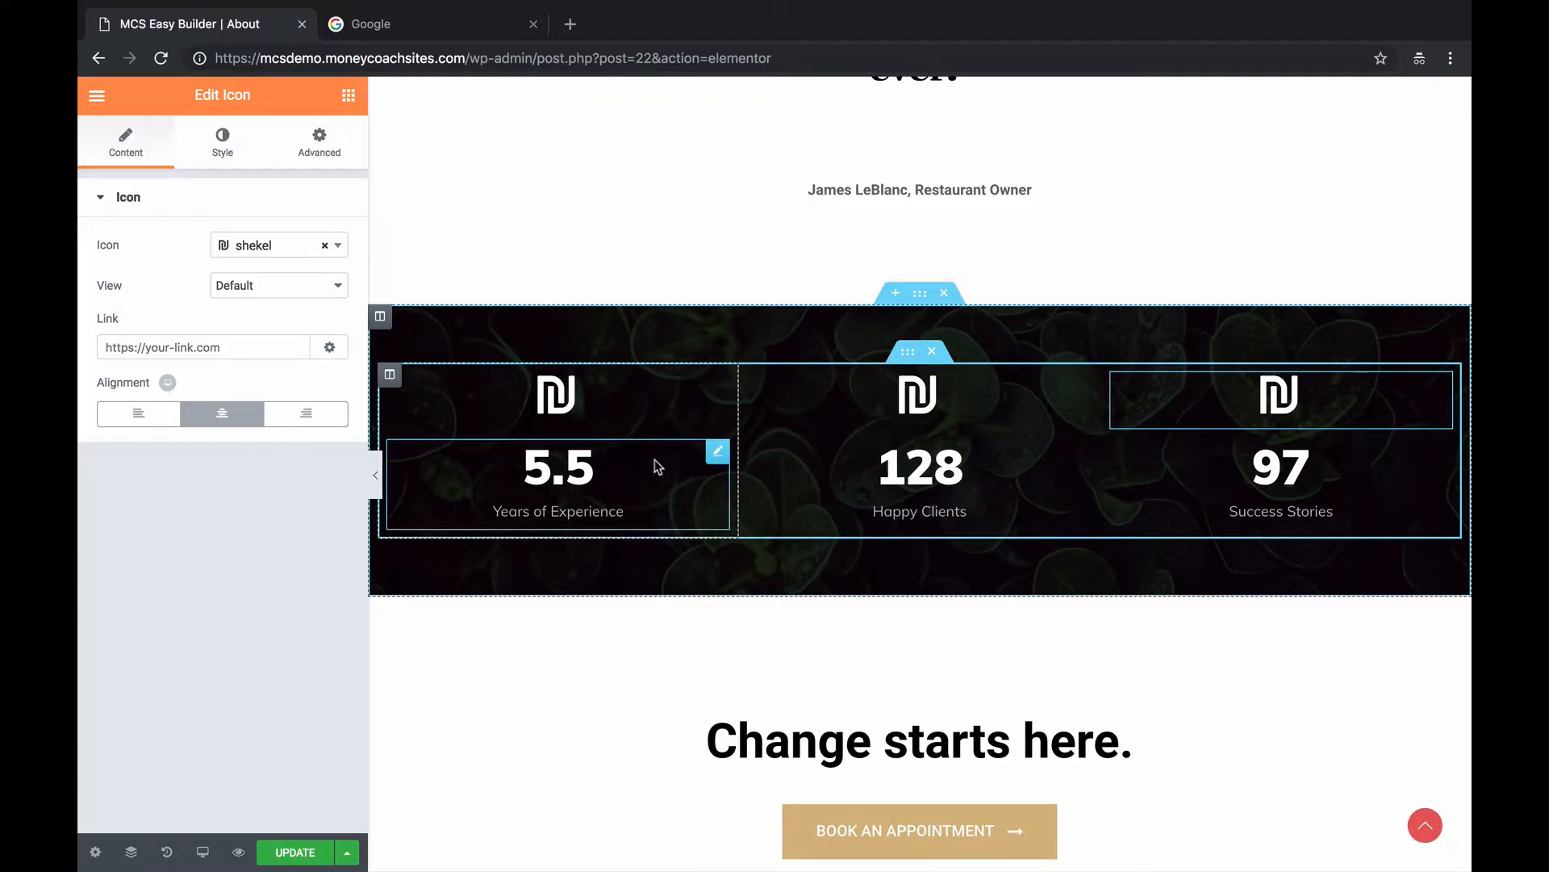
Set the Years of Experience counter's ending number to 3 and its animation duration to 500.
click(658, 465)
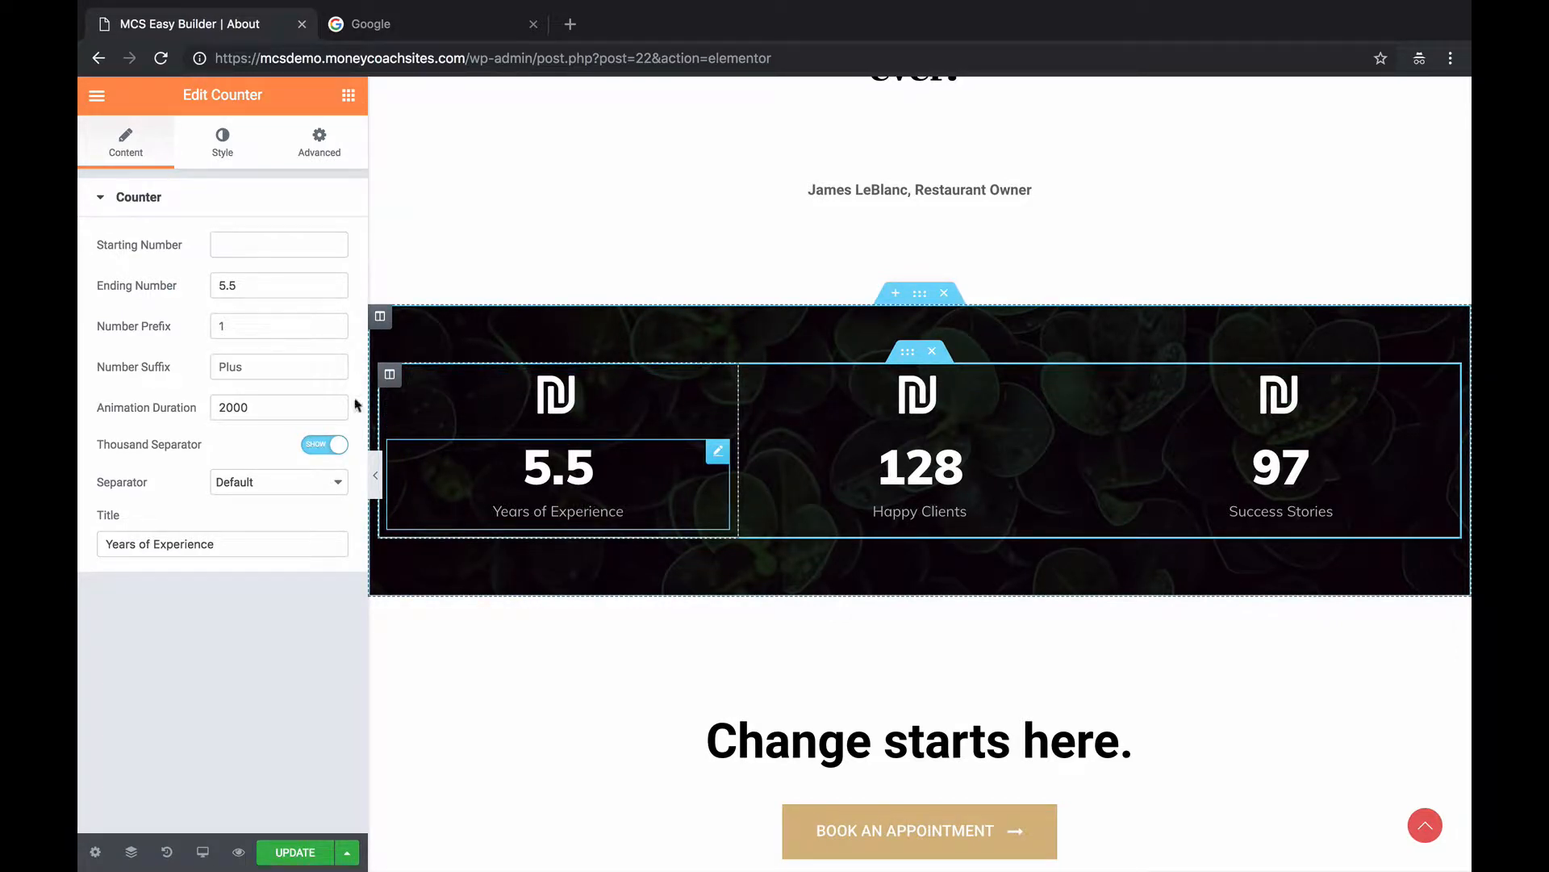
drag(246, 284, 149, 277)
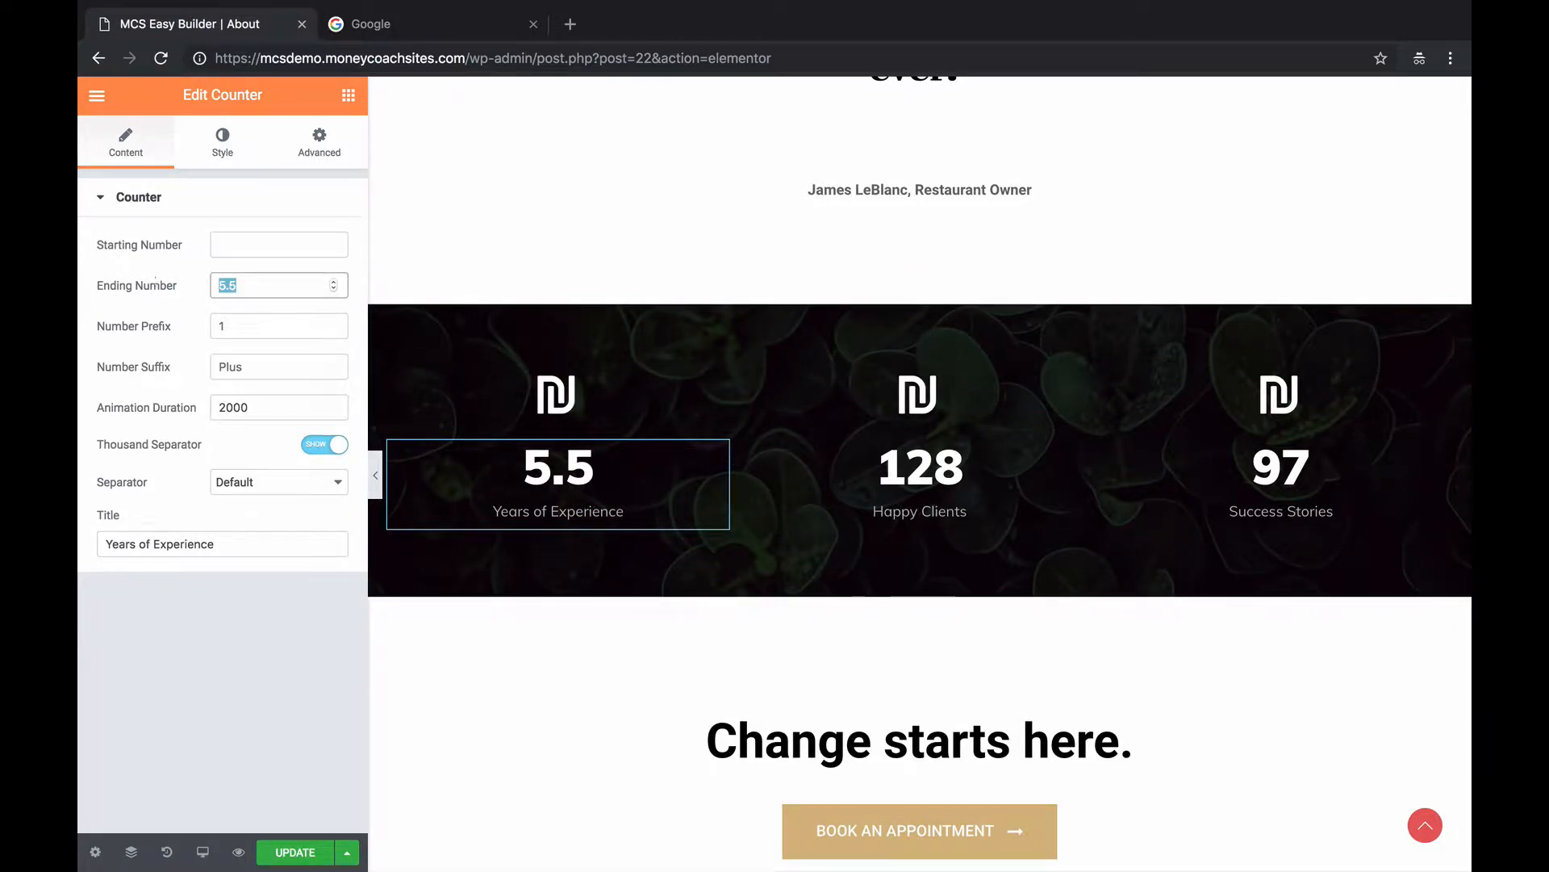
text(3)
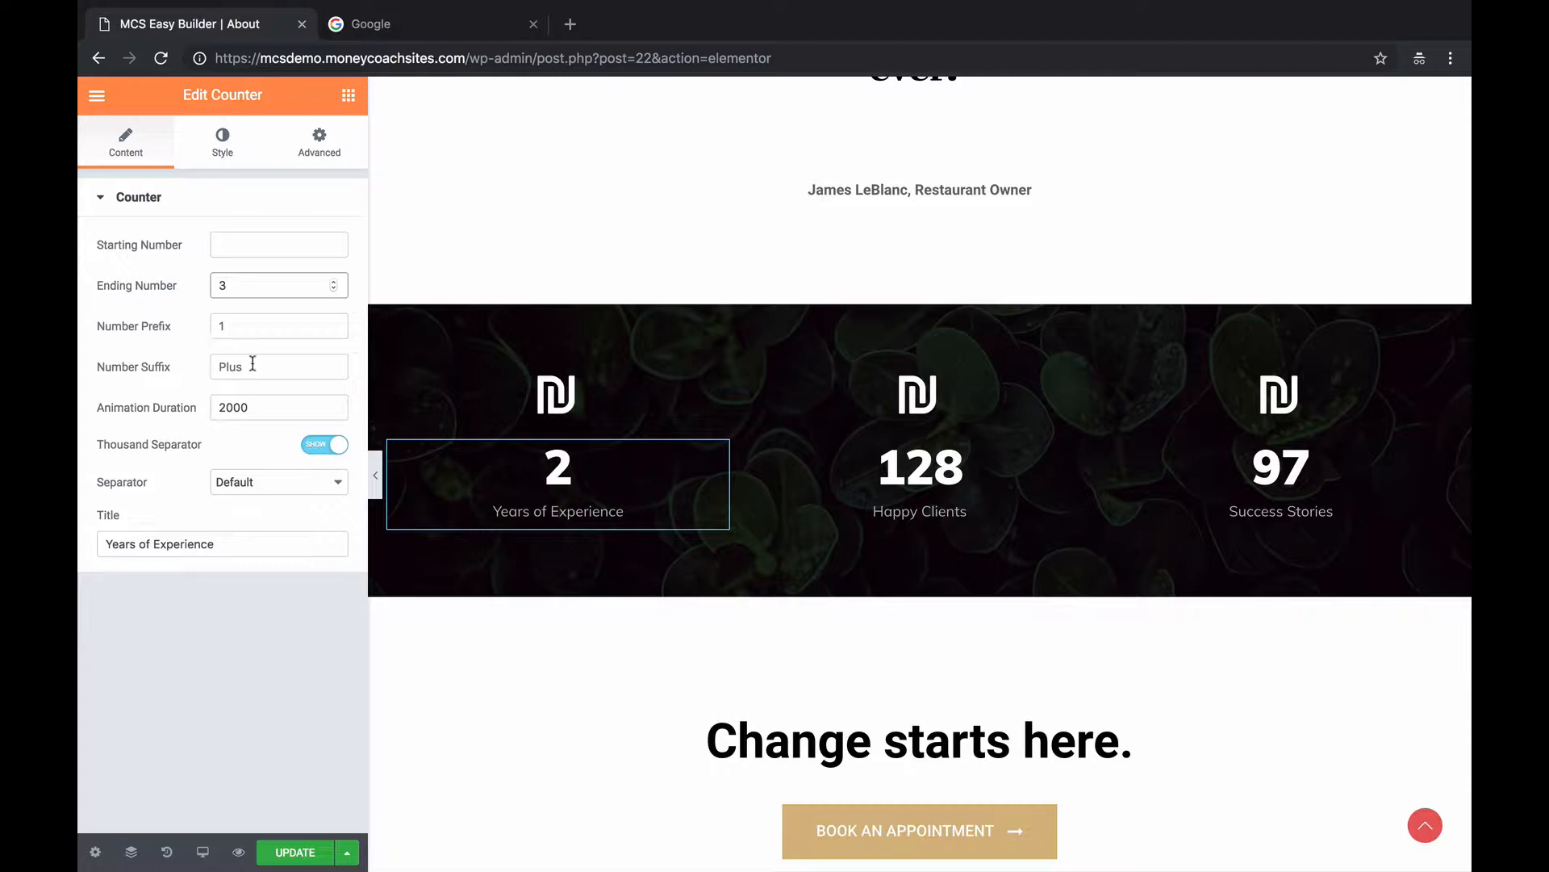
drag(266, 398, 149, 406)
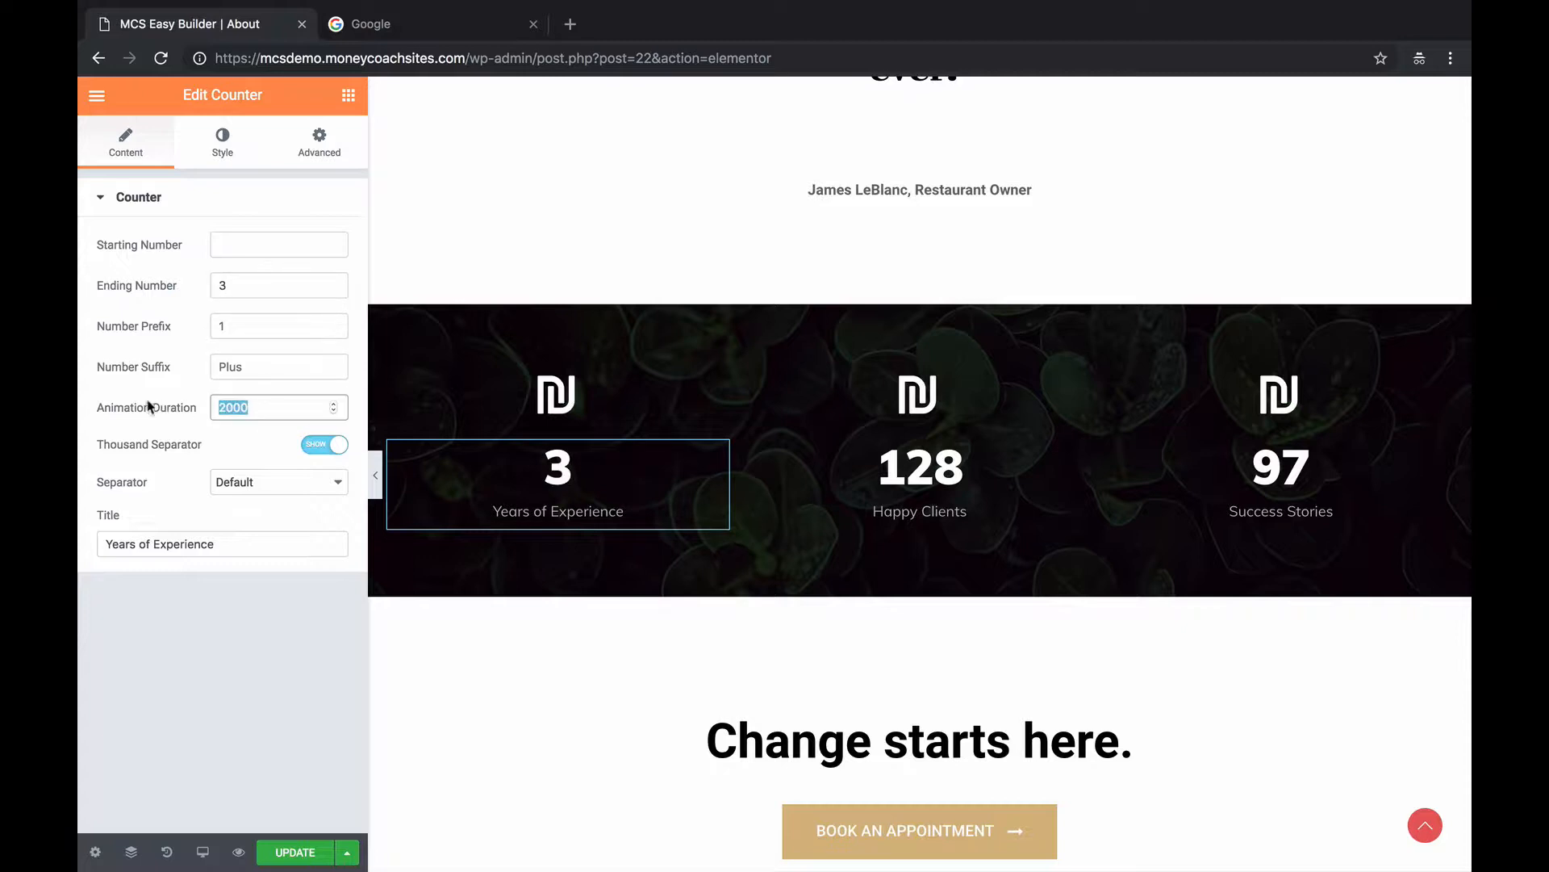
text(1)
drag(258, 403, 158, 403)
text(500)
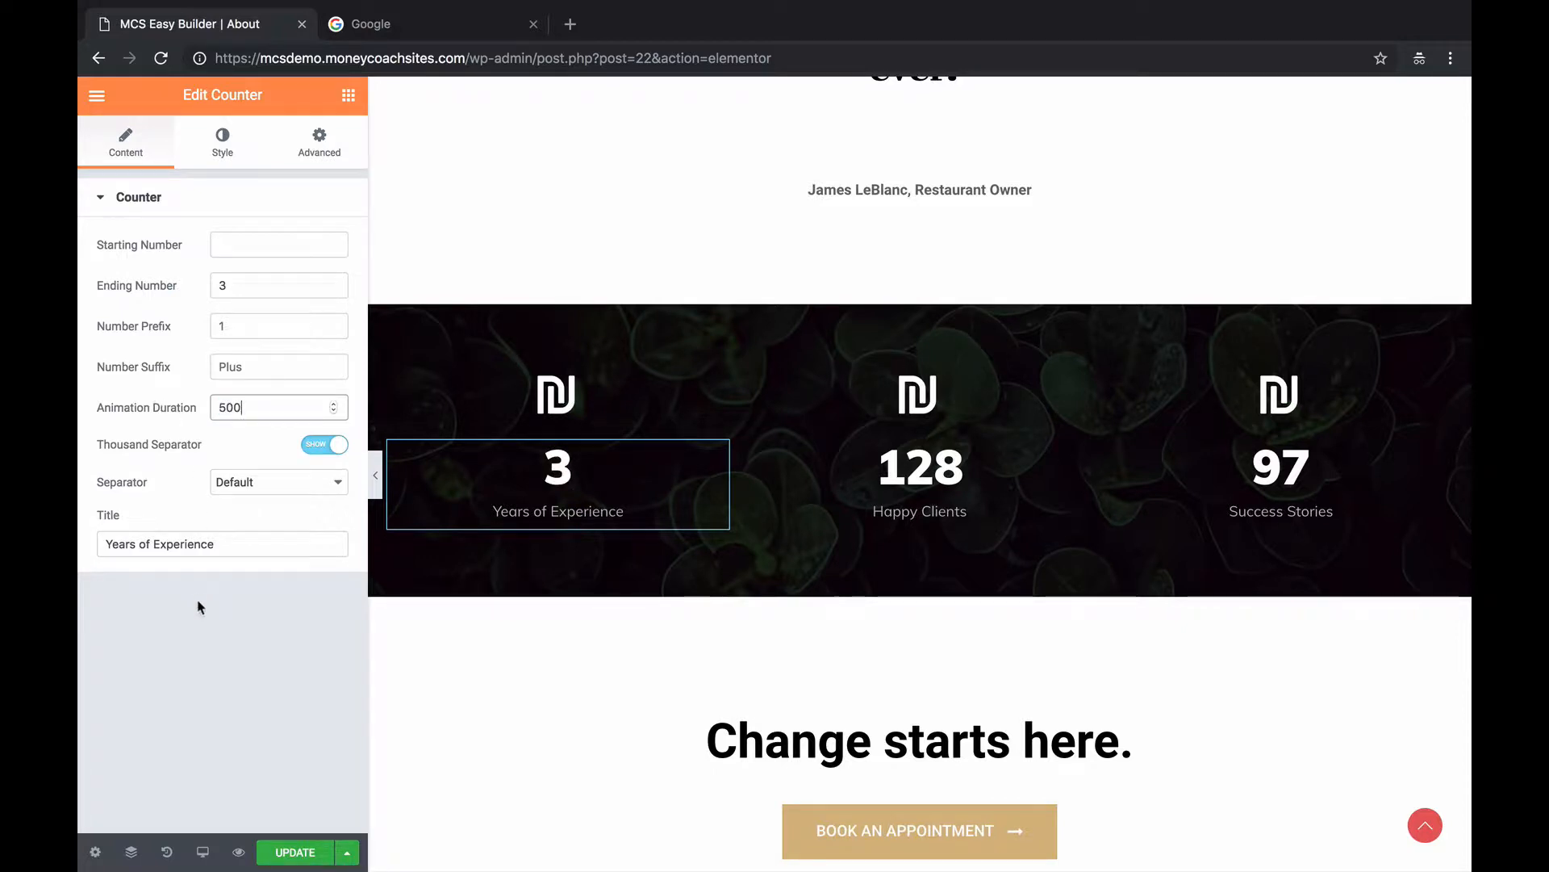
click(242, 620)
Retitle the Years of Experience counter "Budgets Created" and set its ending number to 123.
drag(275, 543, 80, 545)
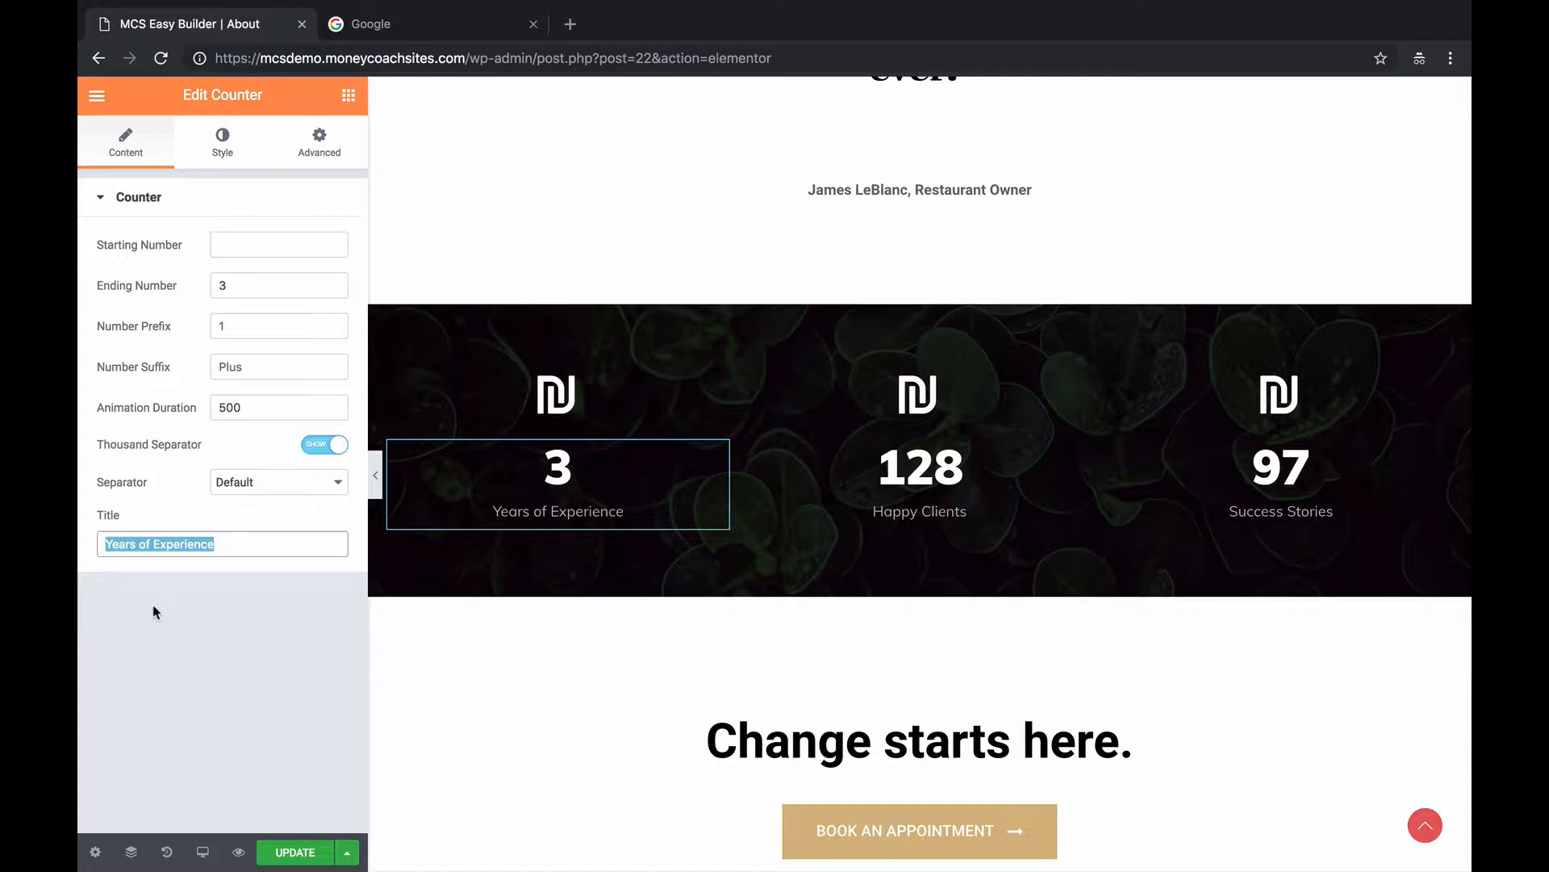
text(Bud)
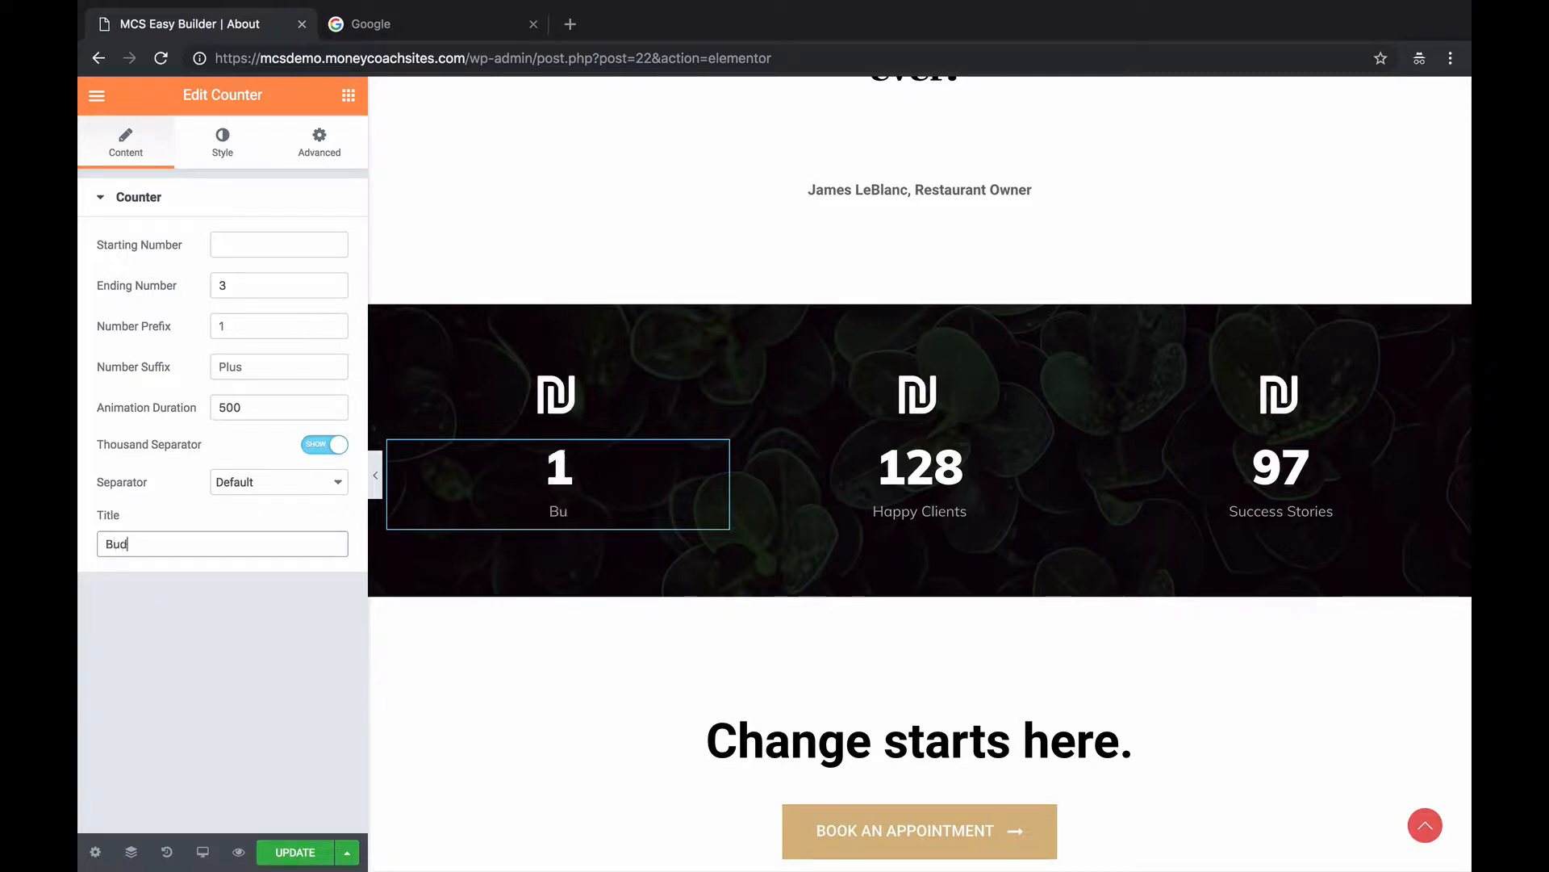
text(gets Created)
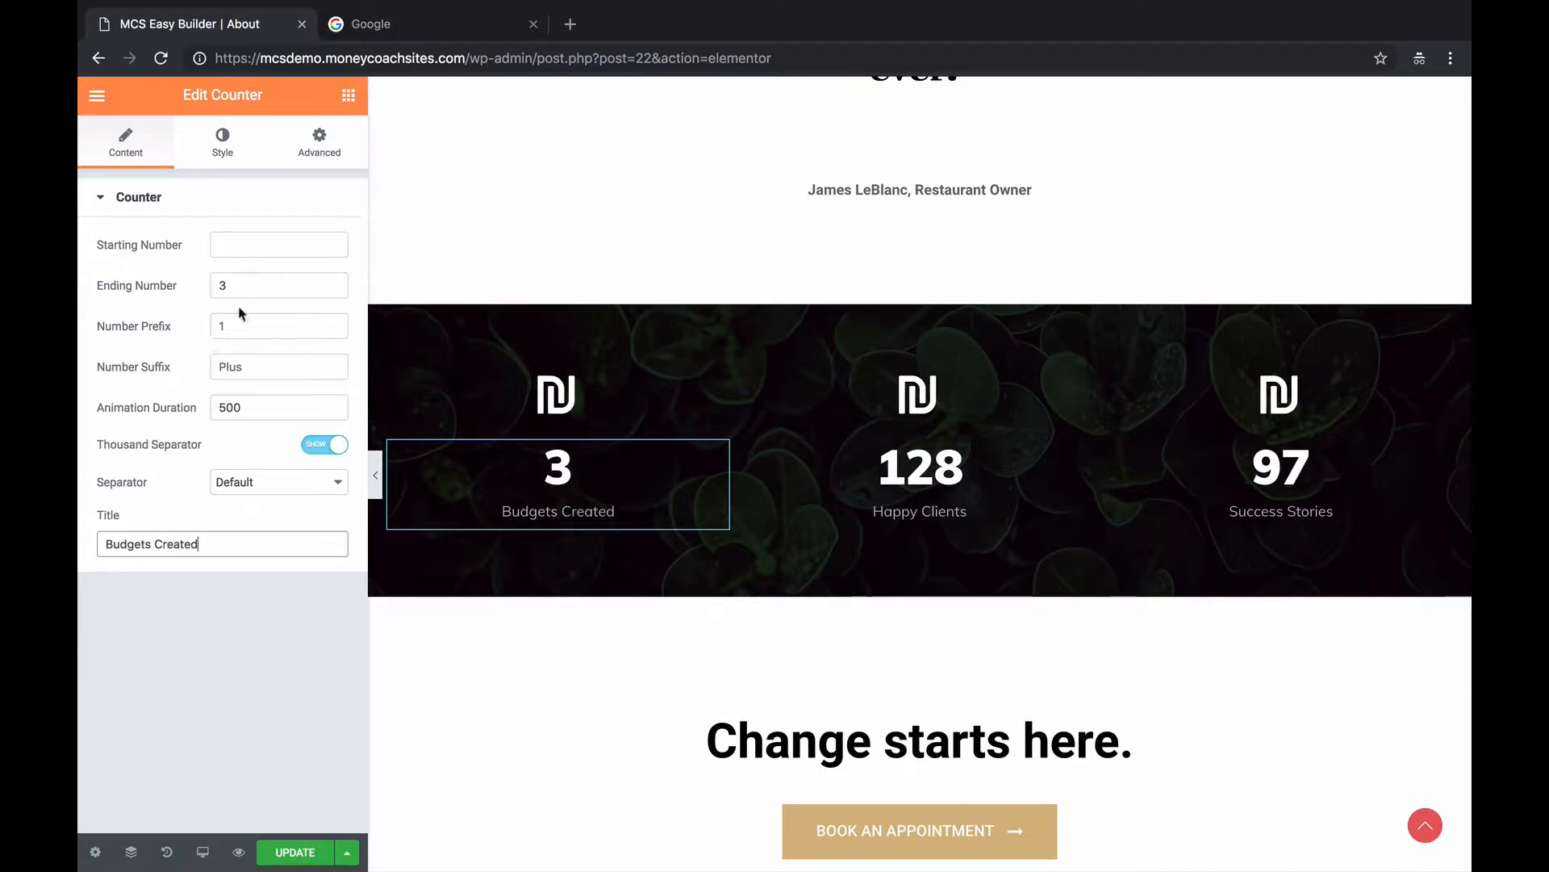
click(147, 287)
text(123)
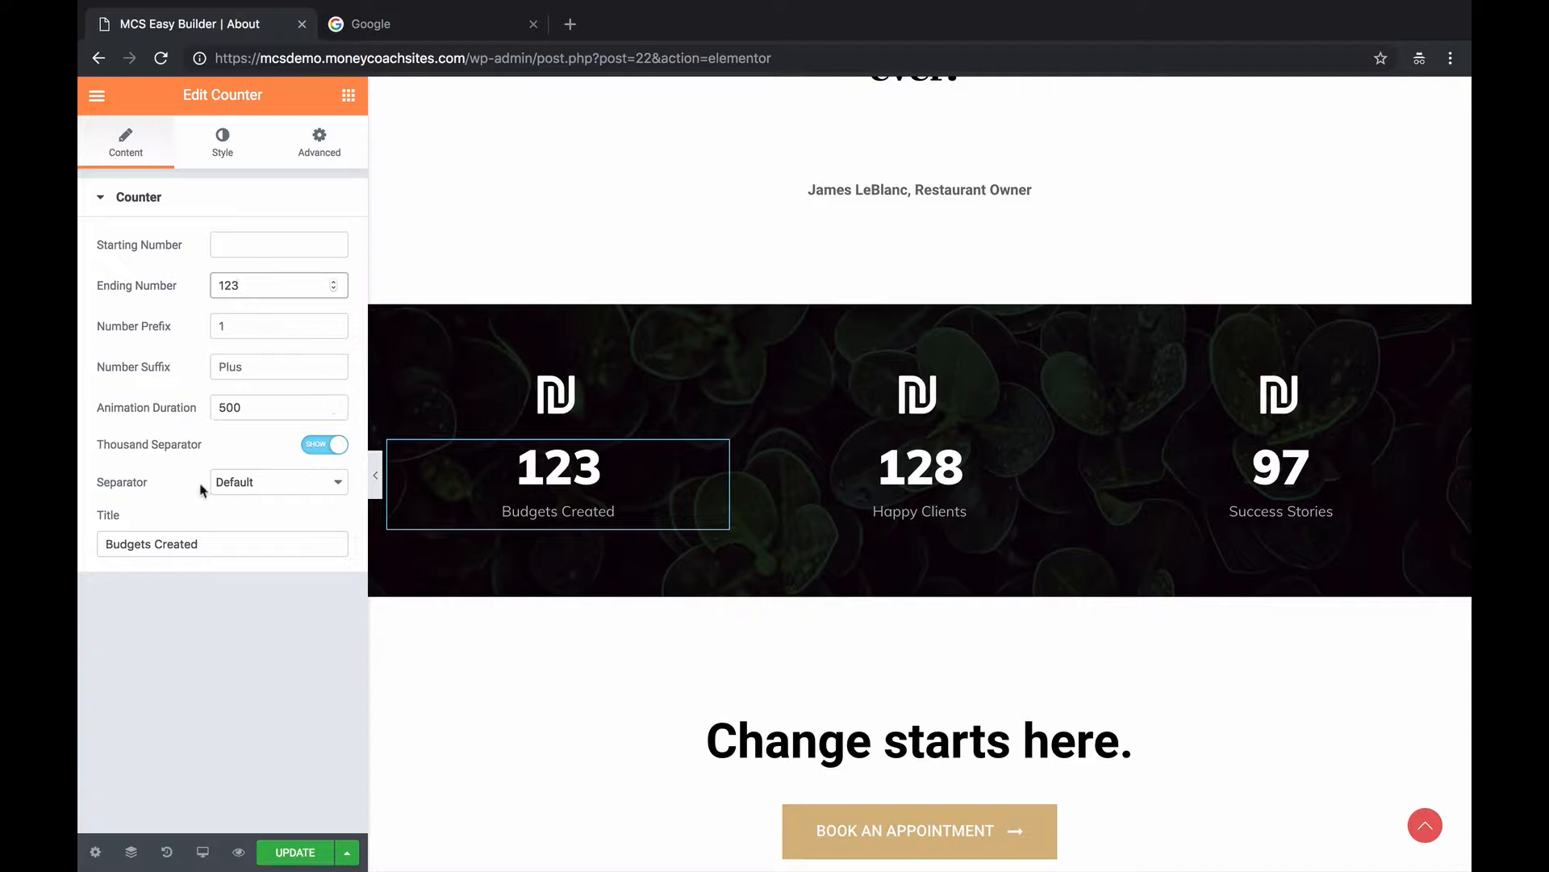
click(202, 618)
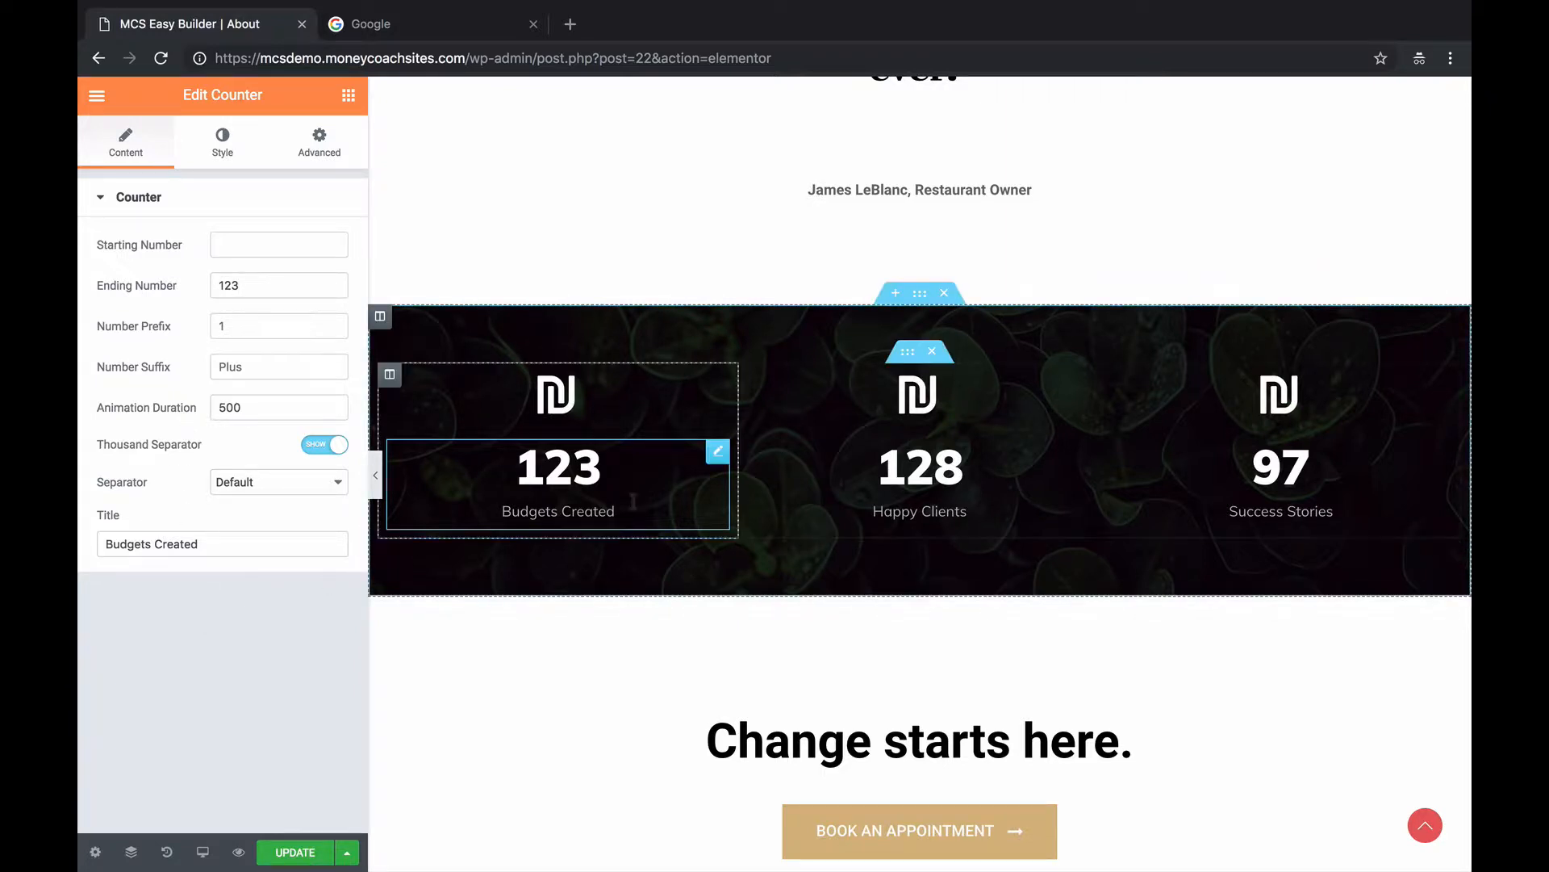
Change the icon above the Budgets Created counter to pencil.
click(596, 402)
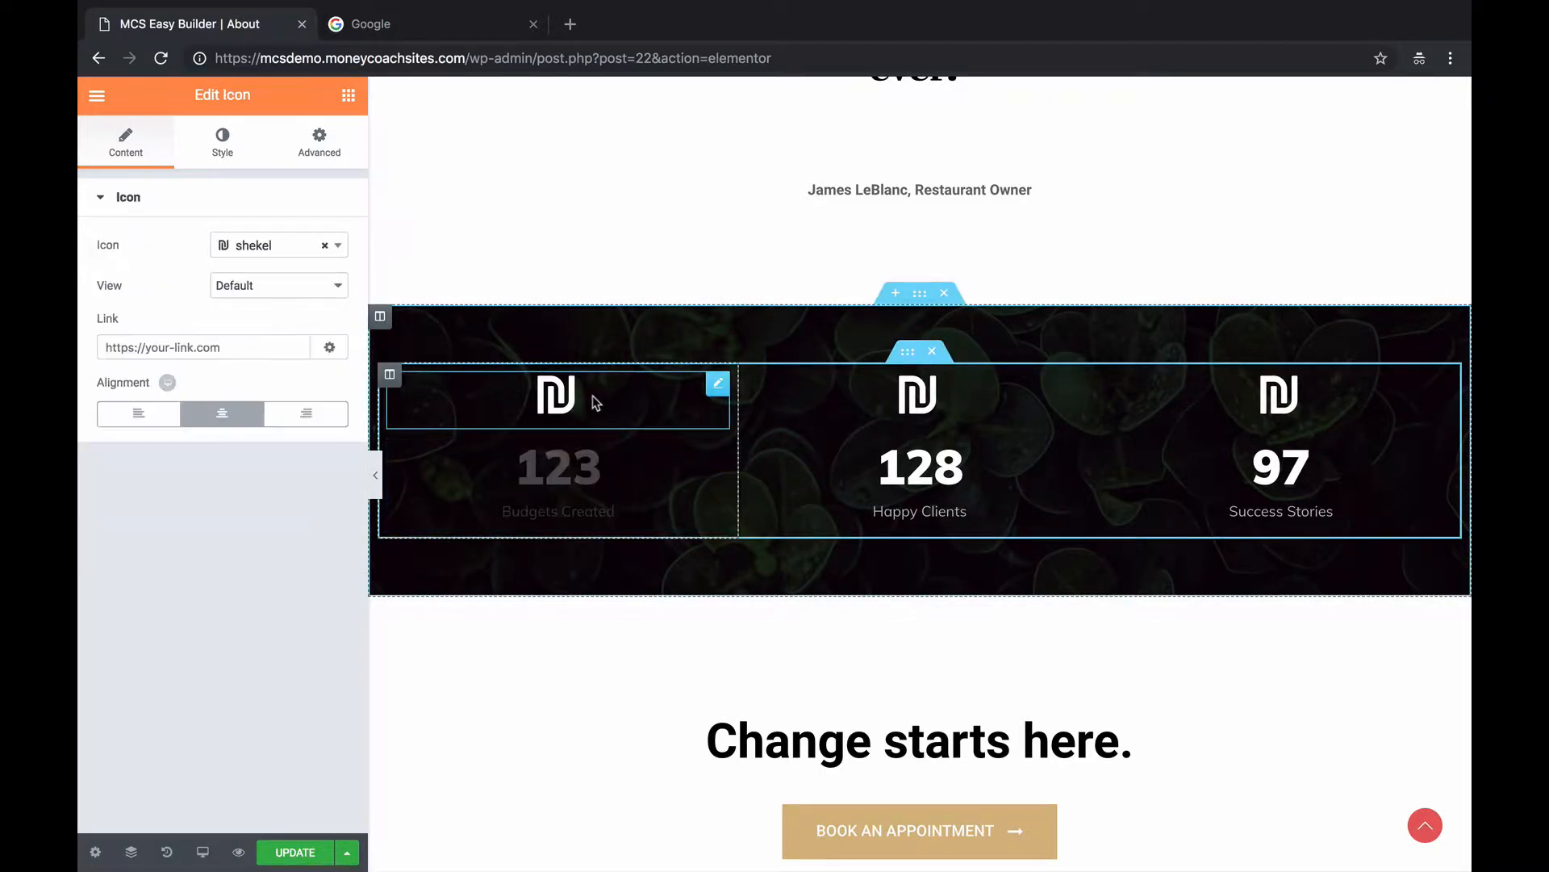
click(274, 246)
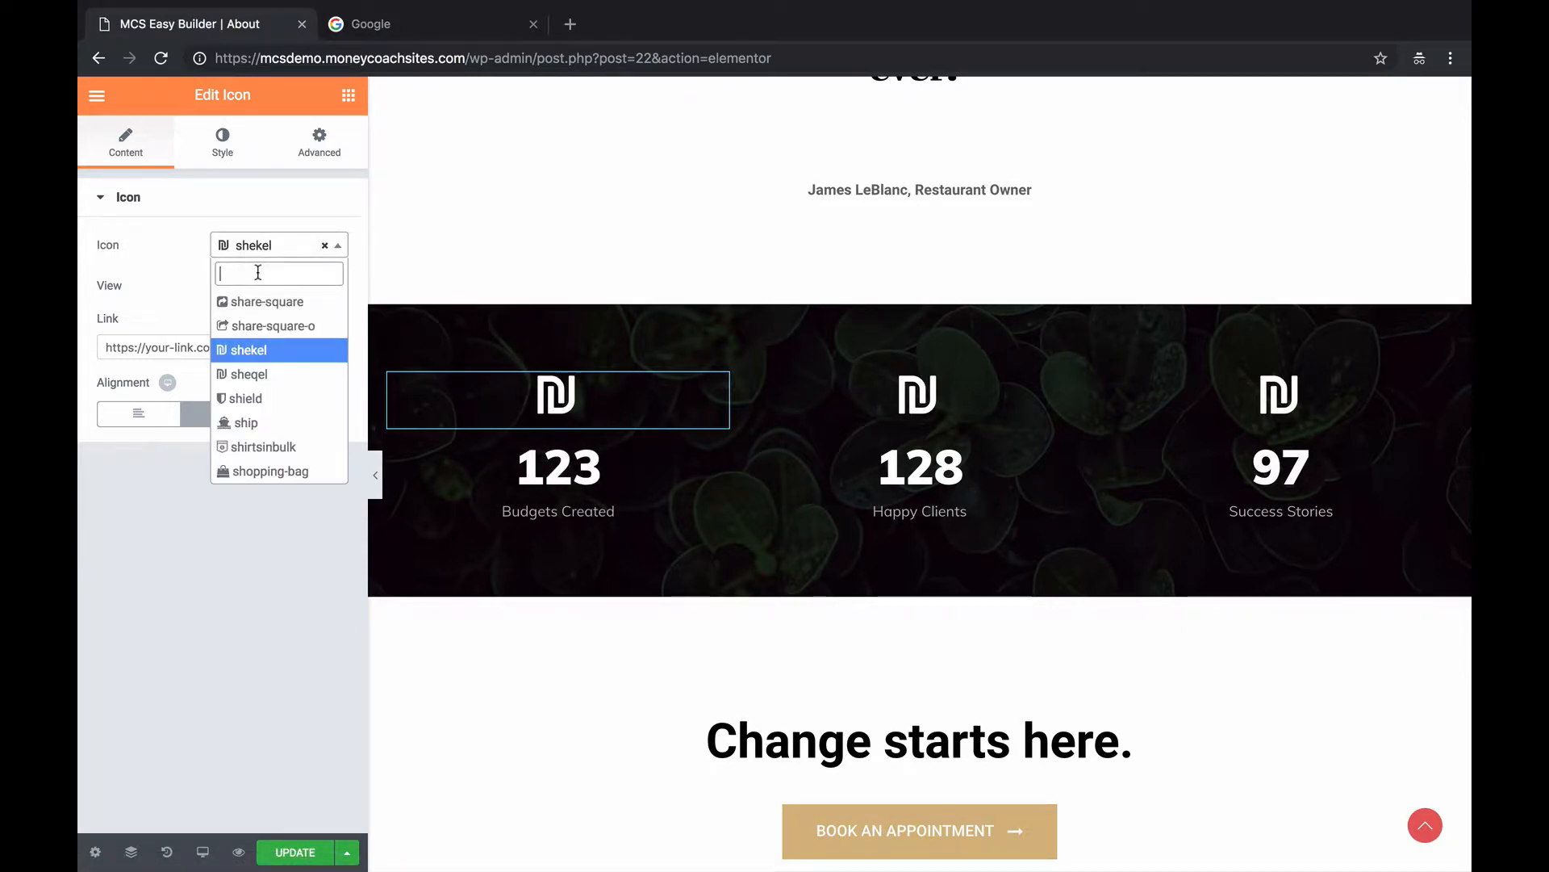
text(penci)
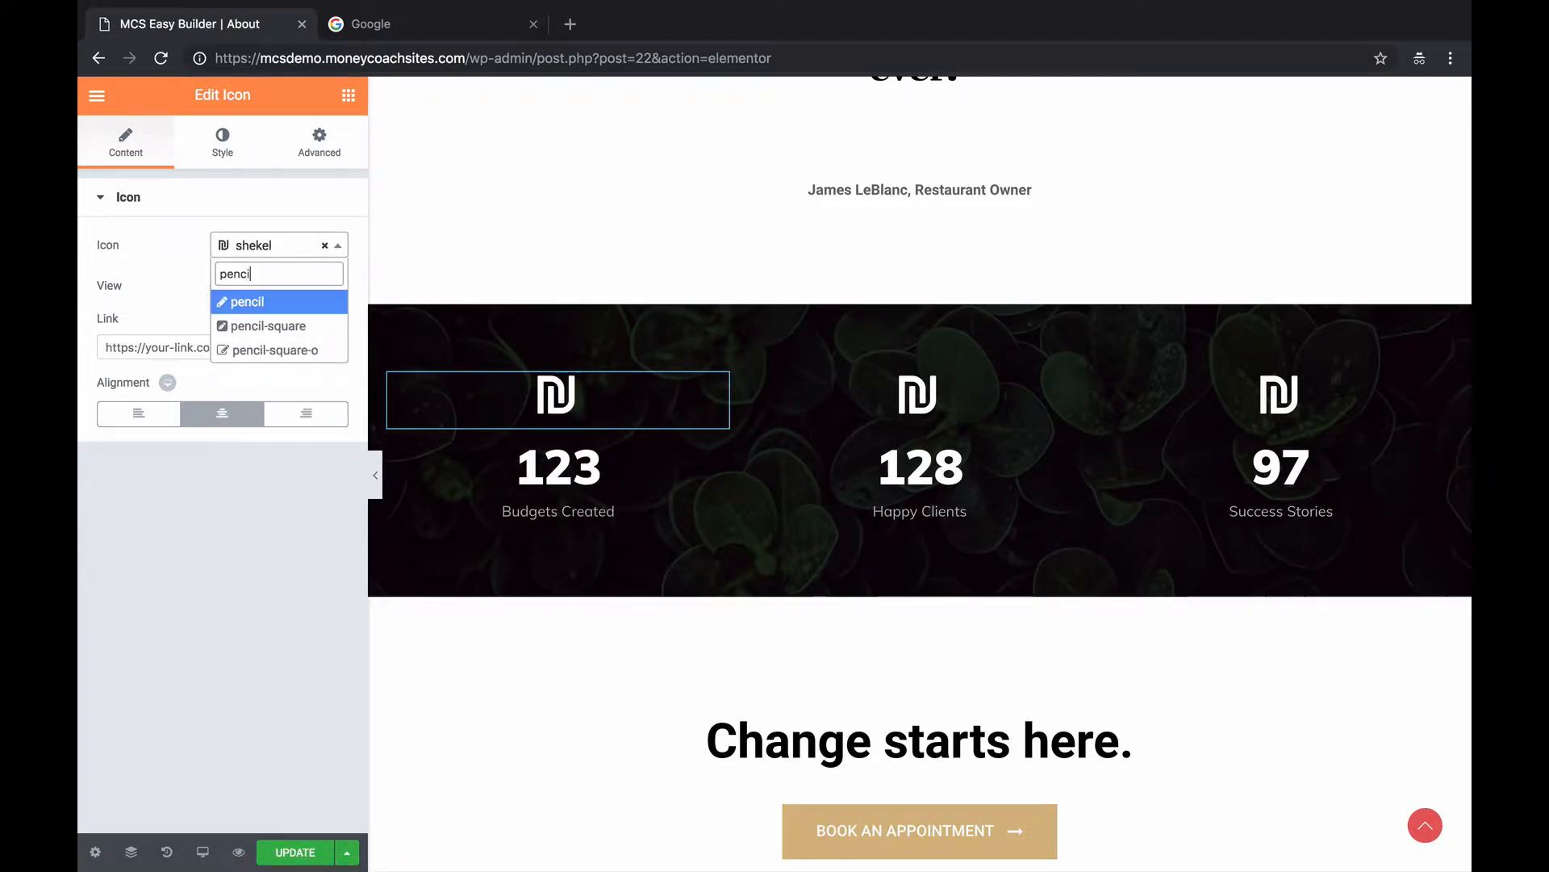
click(243, 304)
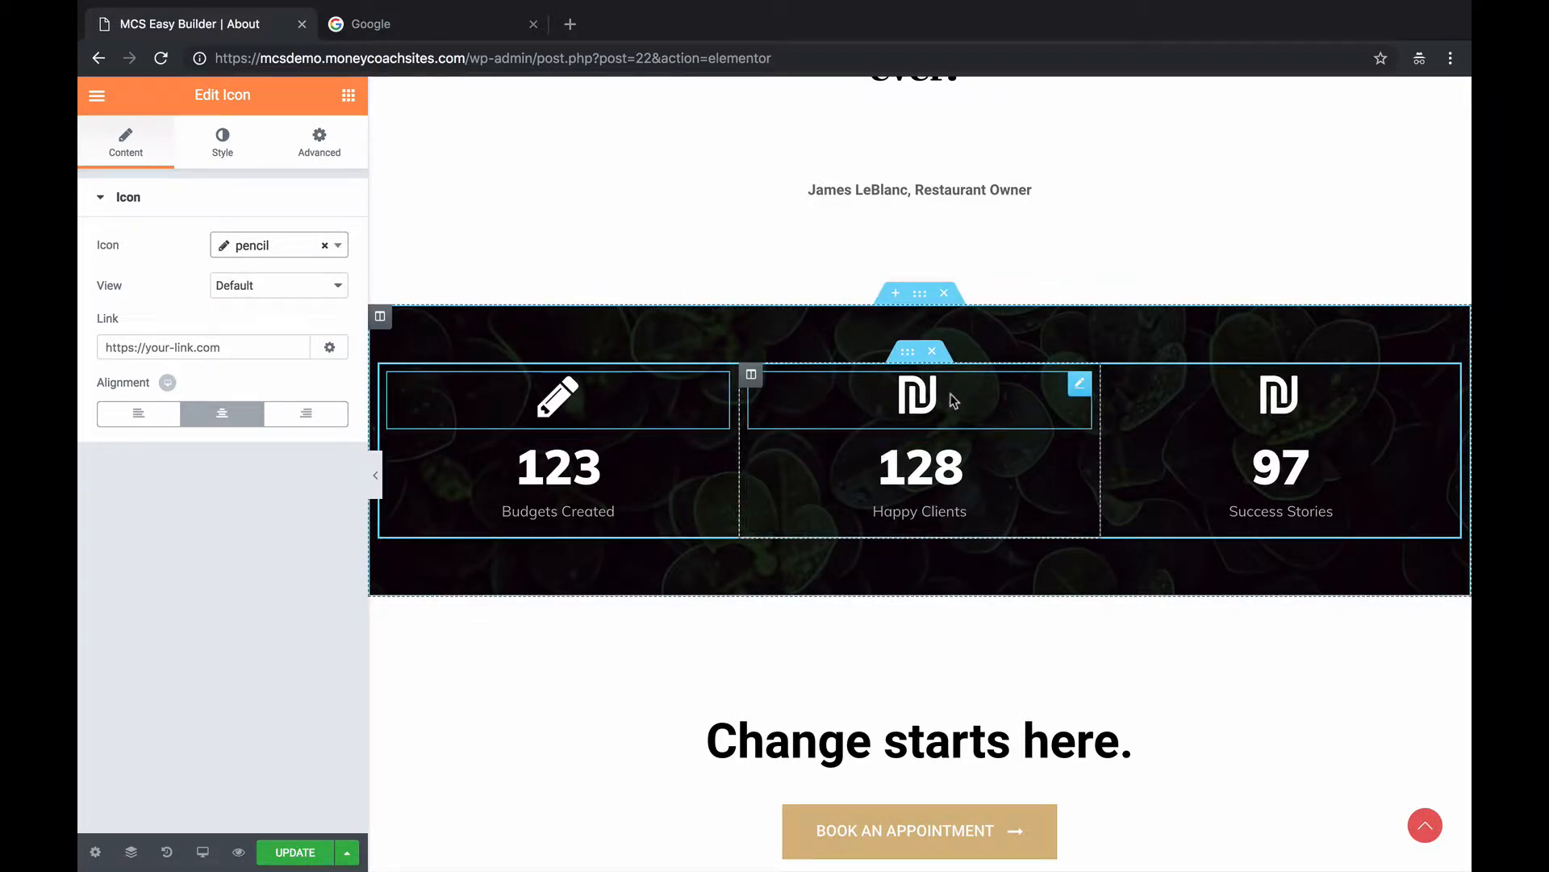
Delete the Happy Clients and Budgets Created columns, keeping only the Success Stories column.
right_click(751, 375)
click(801, 652)
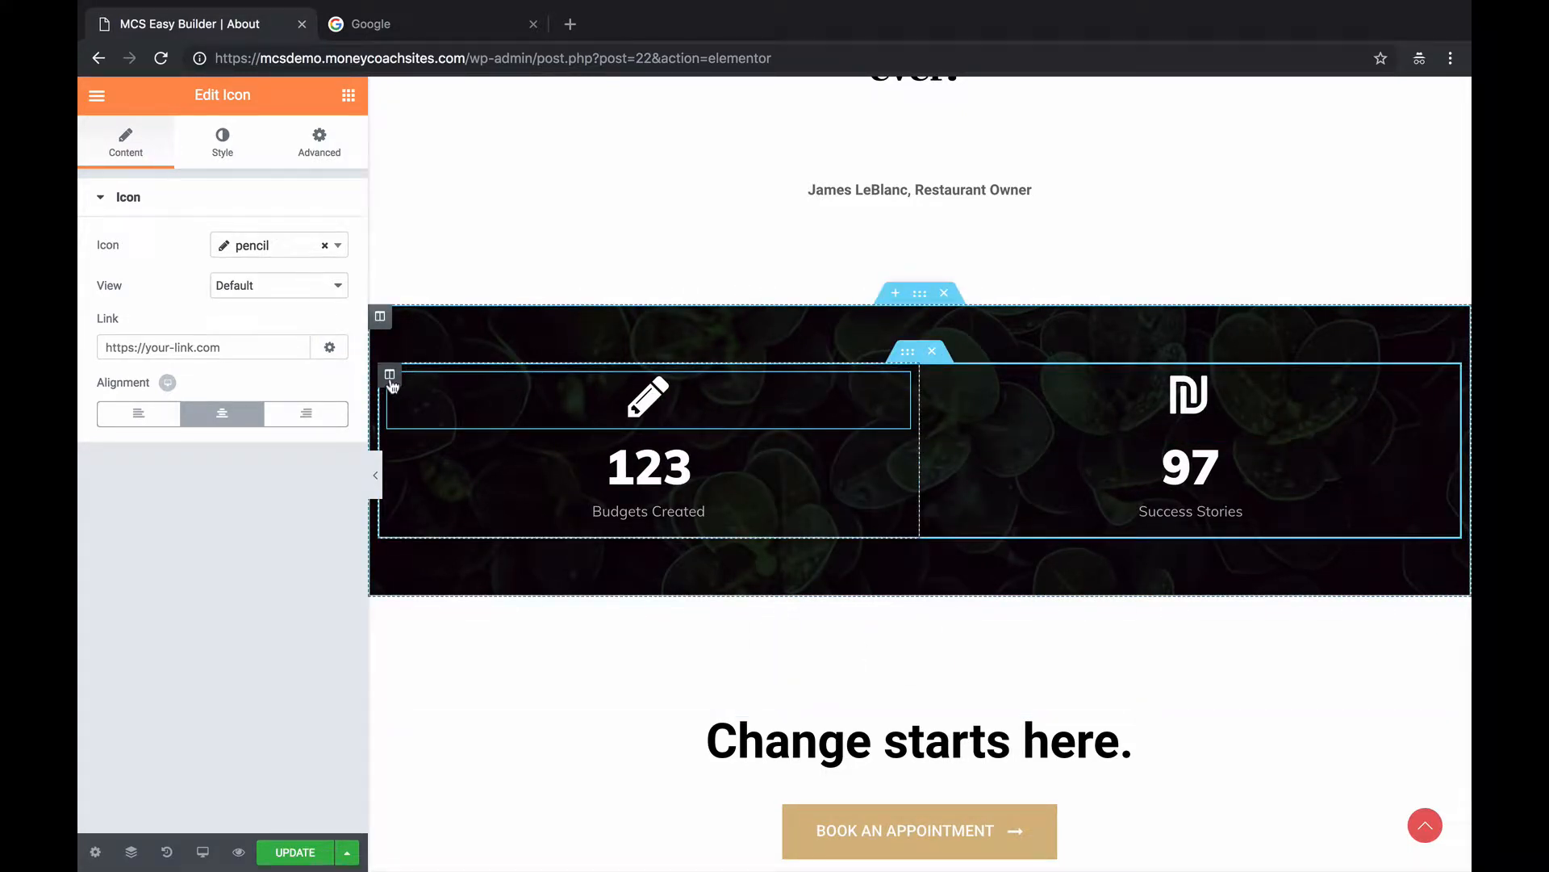
right_click(390, 376)
click(481, 655)
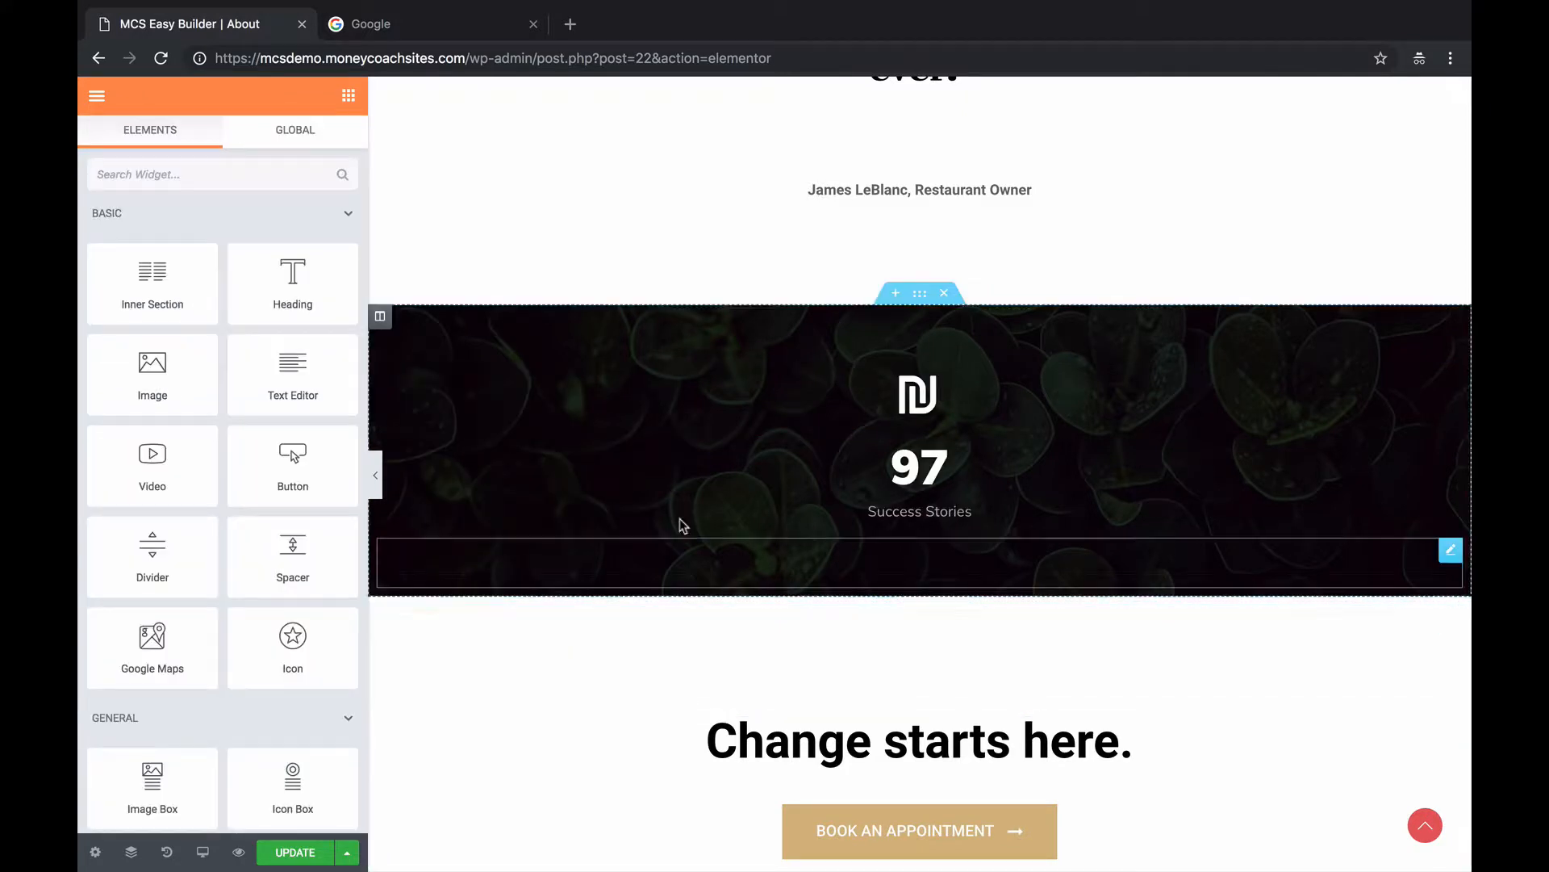
Replace the word "Change" in the "Change starts here." heading with "lsejfows".
scroll(757, 490, up, 1)
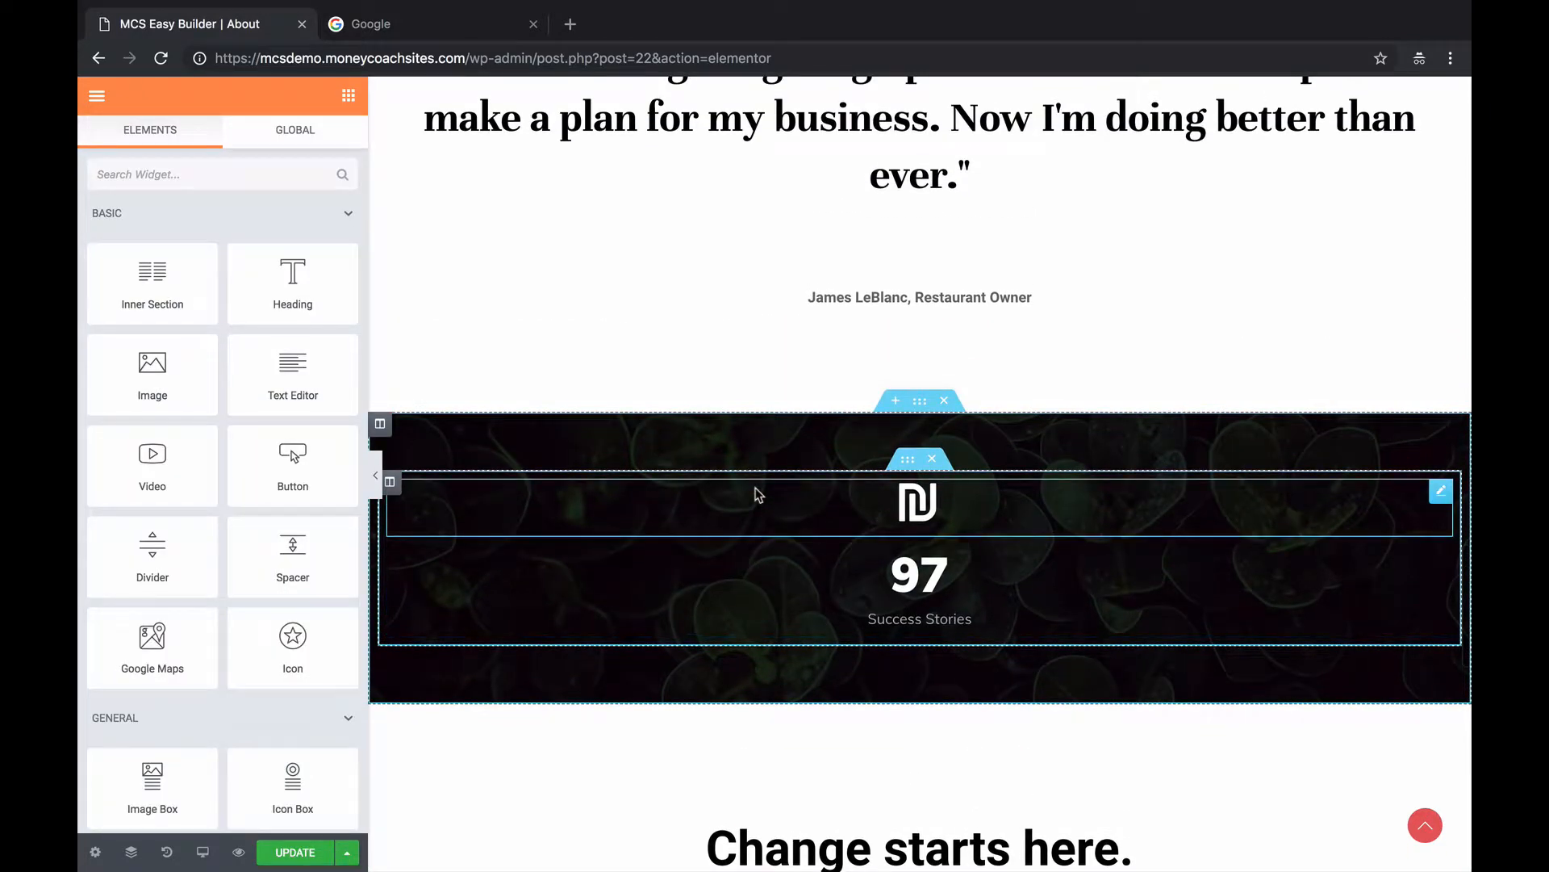
scroll(757, 494, down, 2)
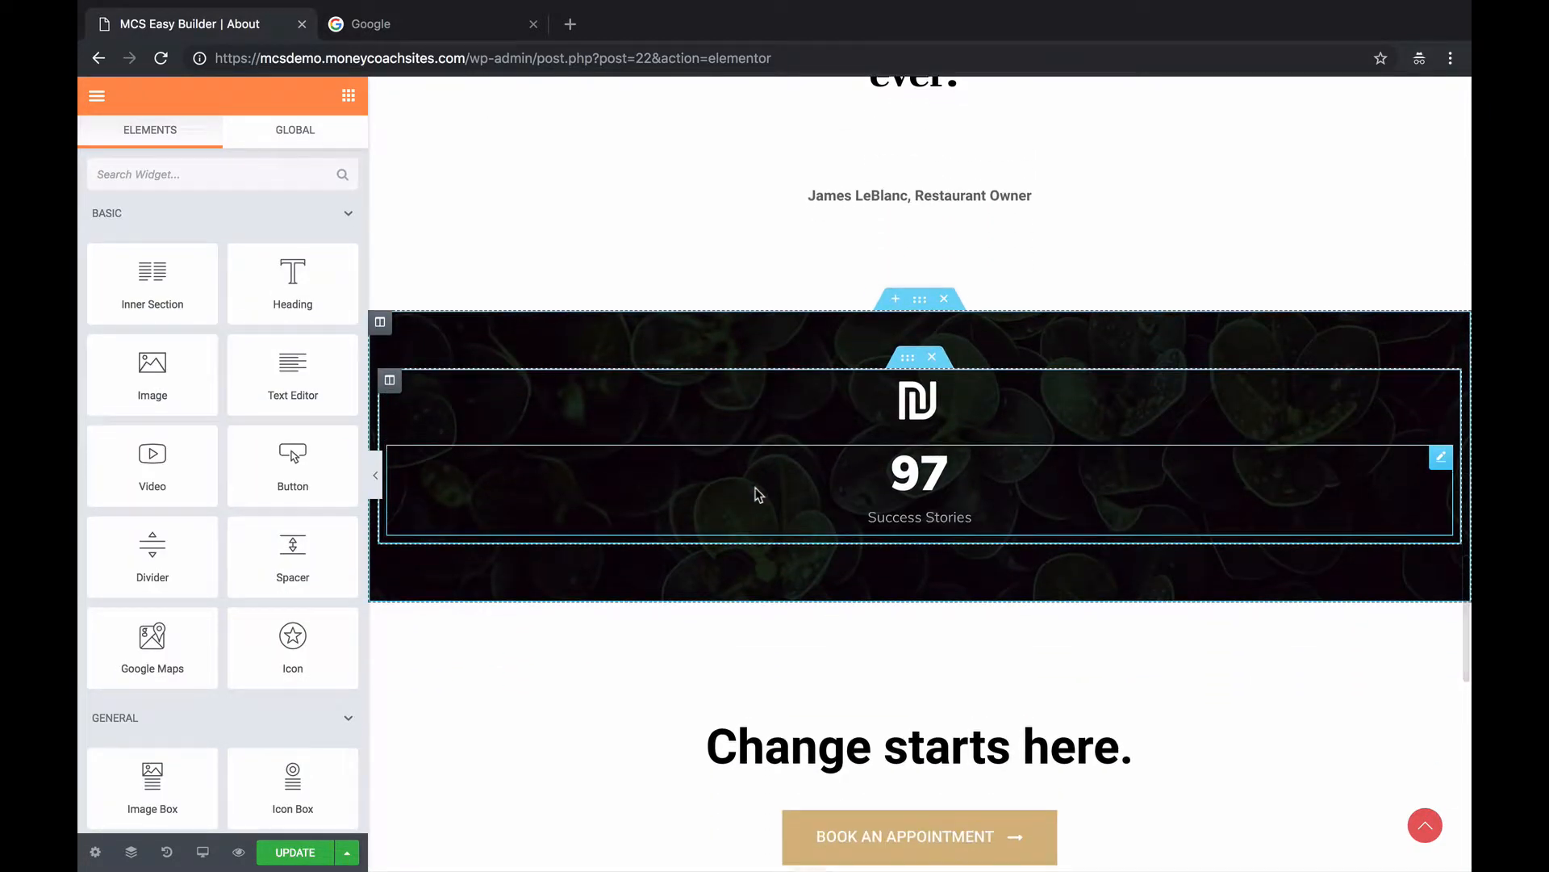
scroll(757, 494, down, 1)
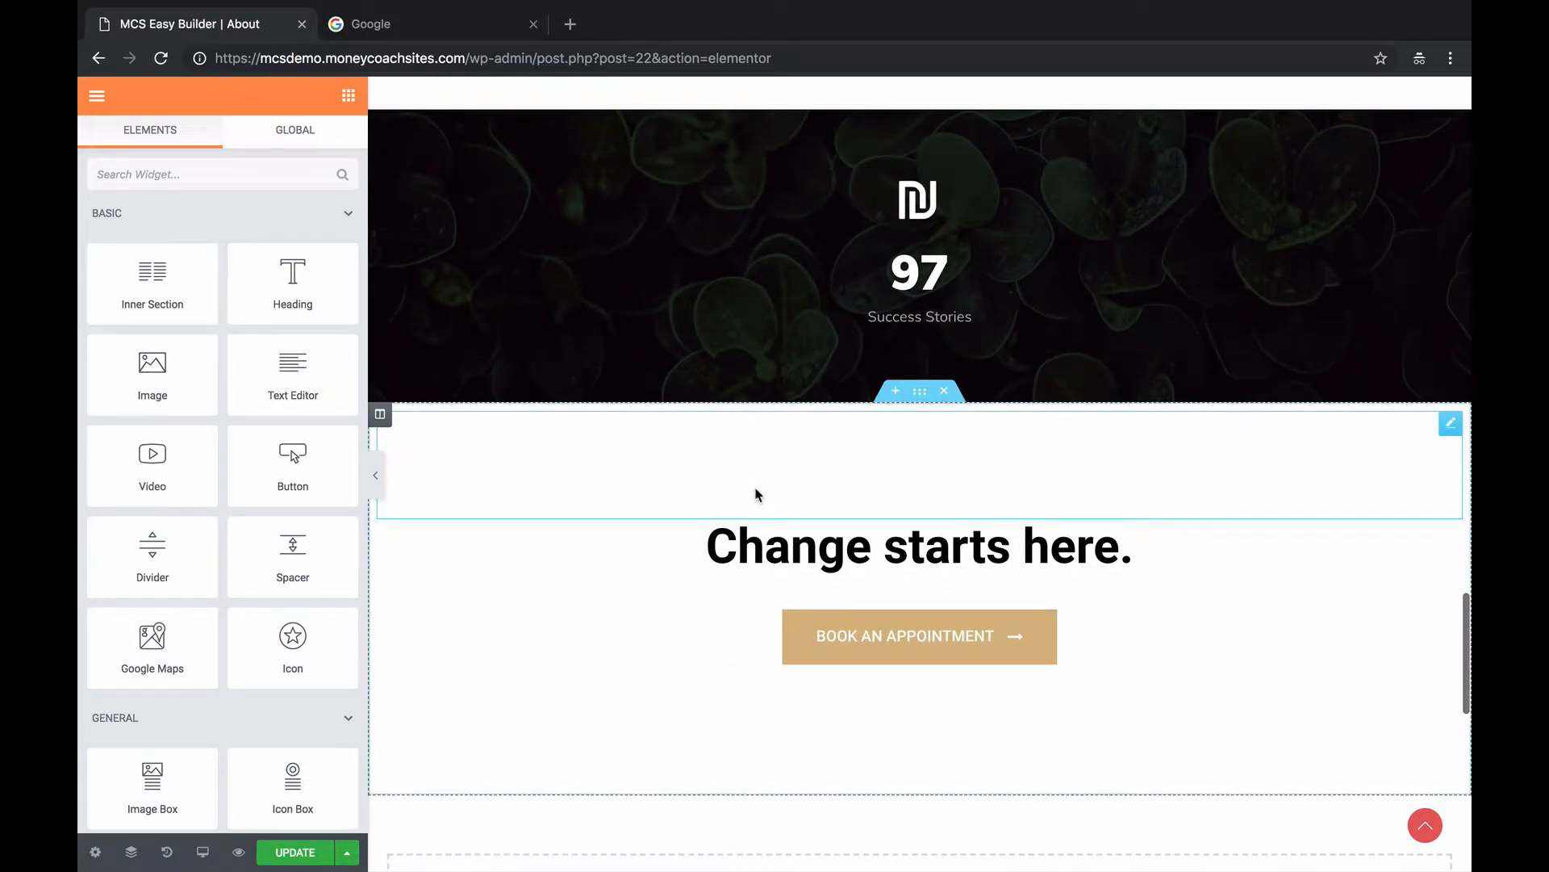
scroll(756, 489, down, 1)
scroll(756, 487, down, 1)
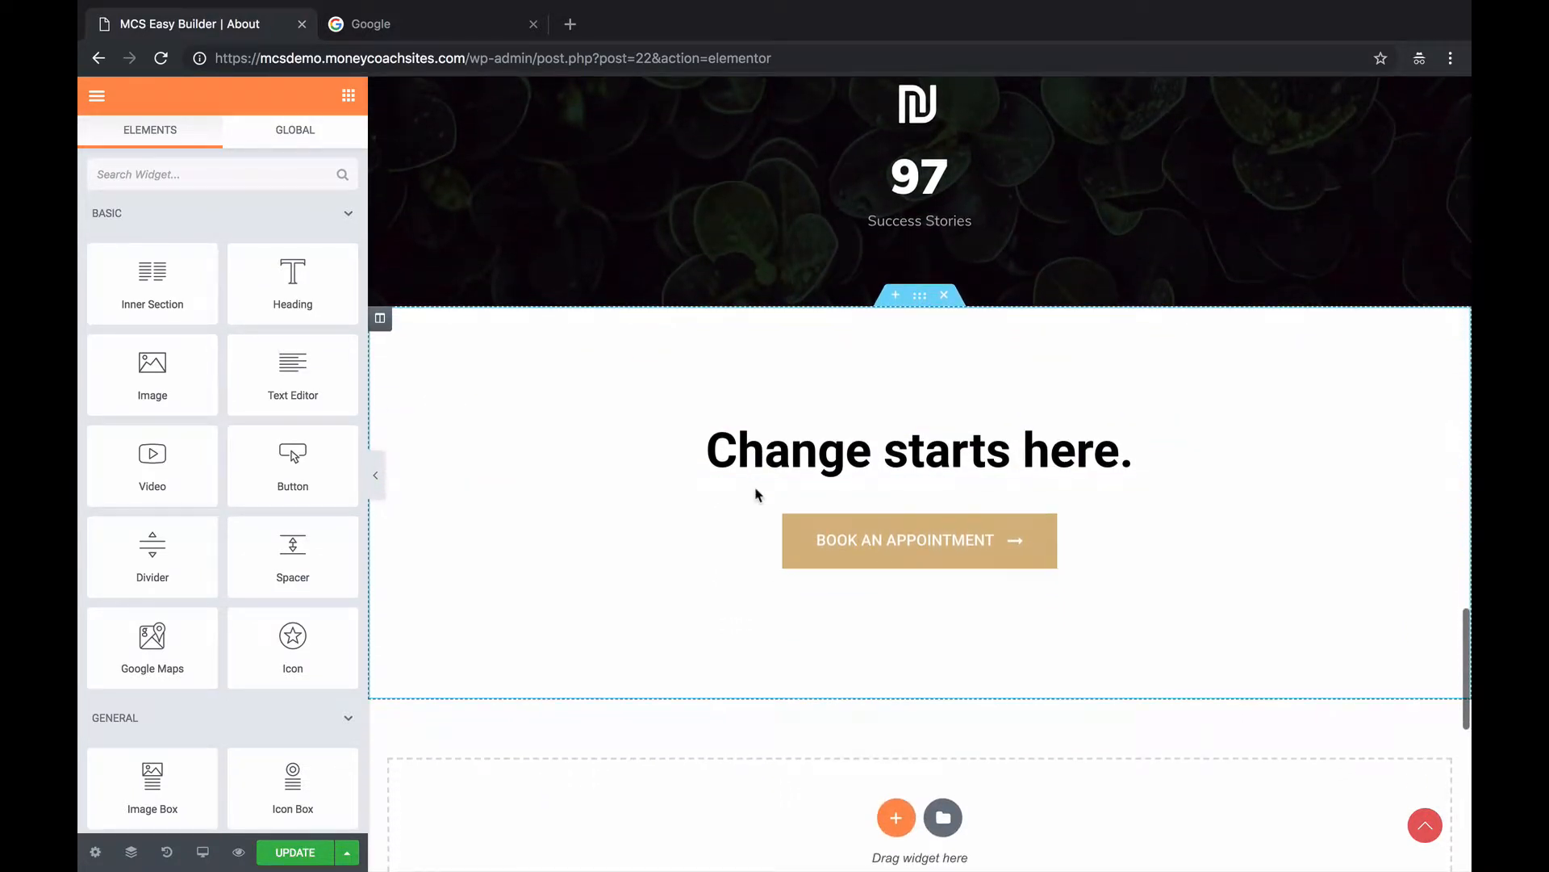
click(817, 454)
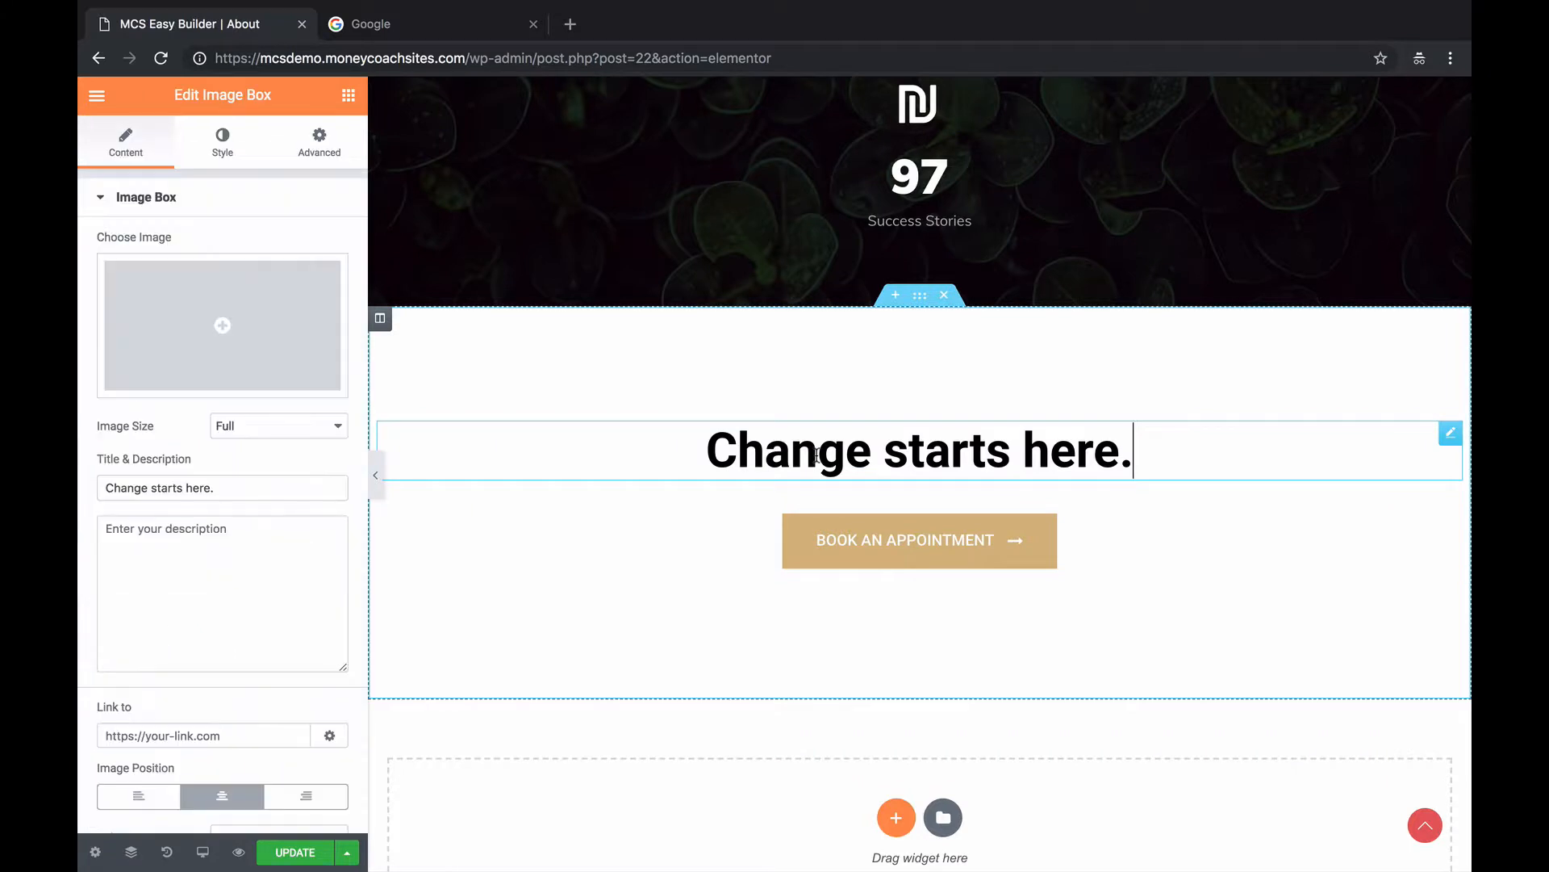
double_click(851, 452)
text(lsejfows)
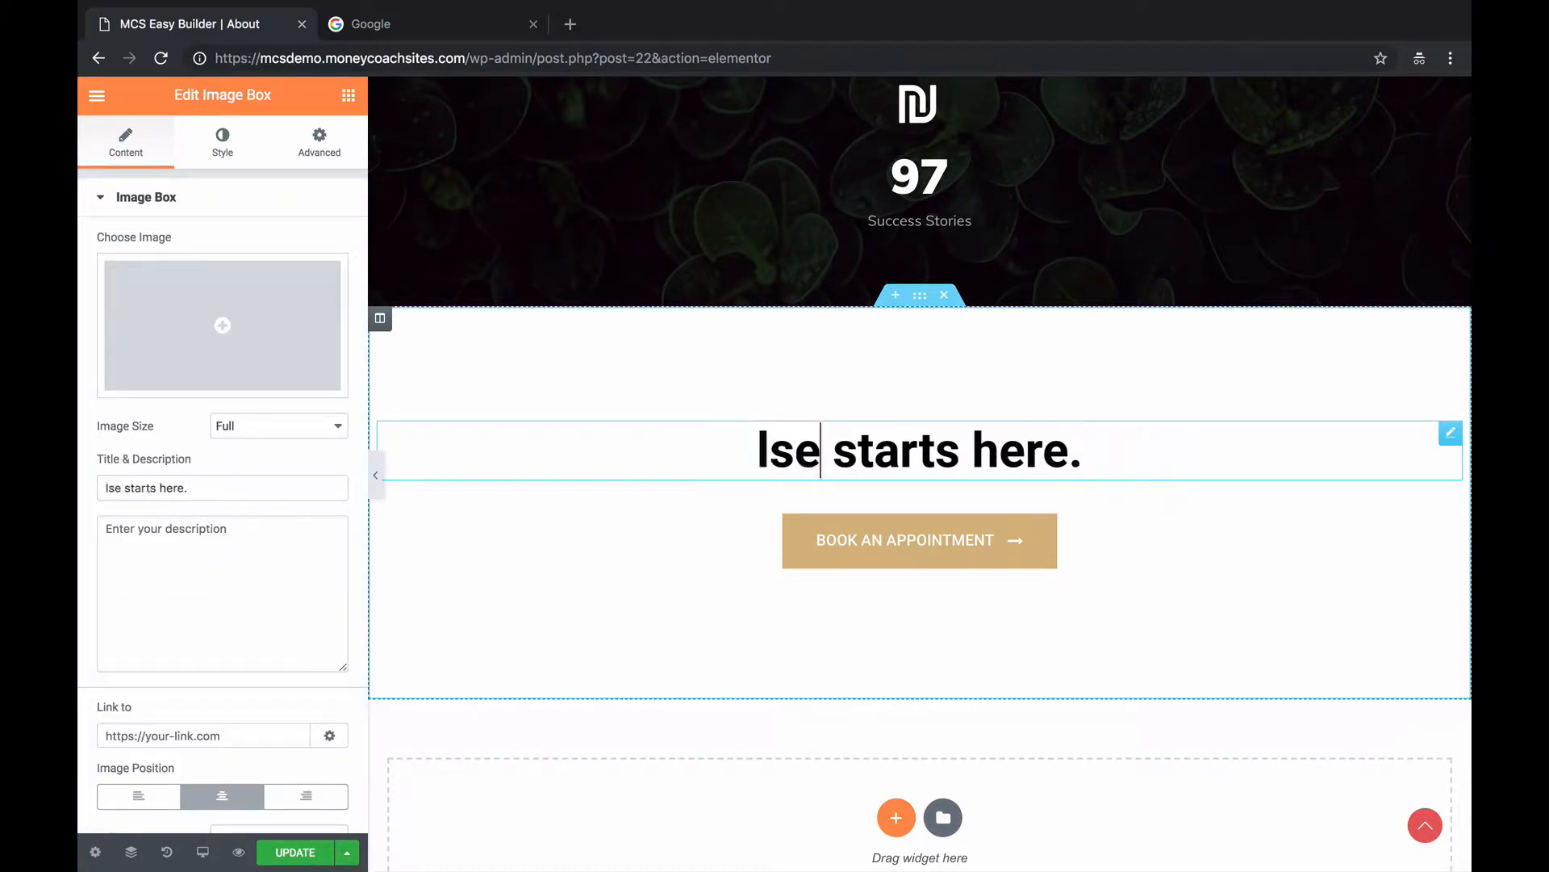
Set the text of the BOOK AN APPOINTMENT button to "Bsdfsdsdf" and update the page.
click(1084, 548)
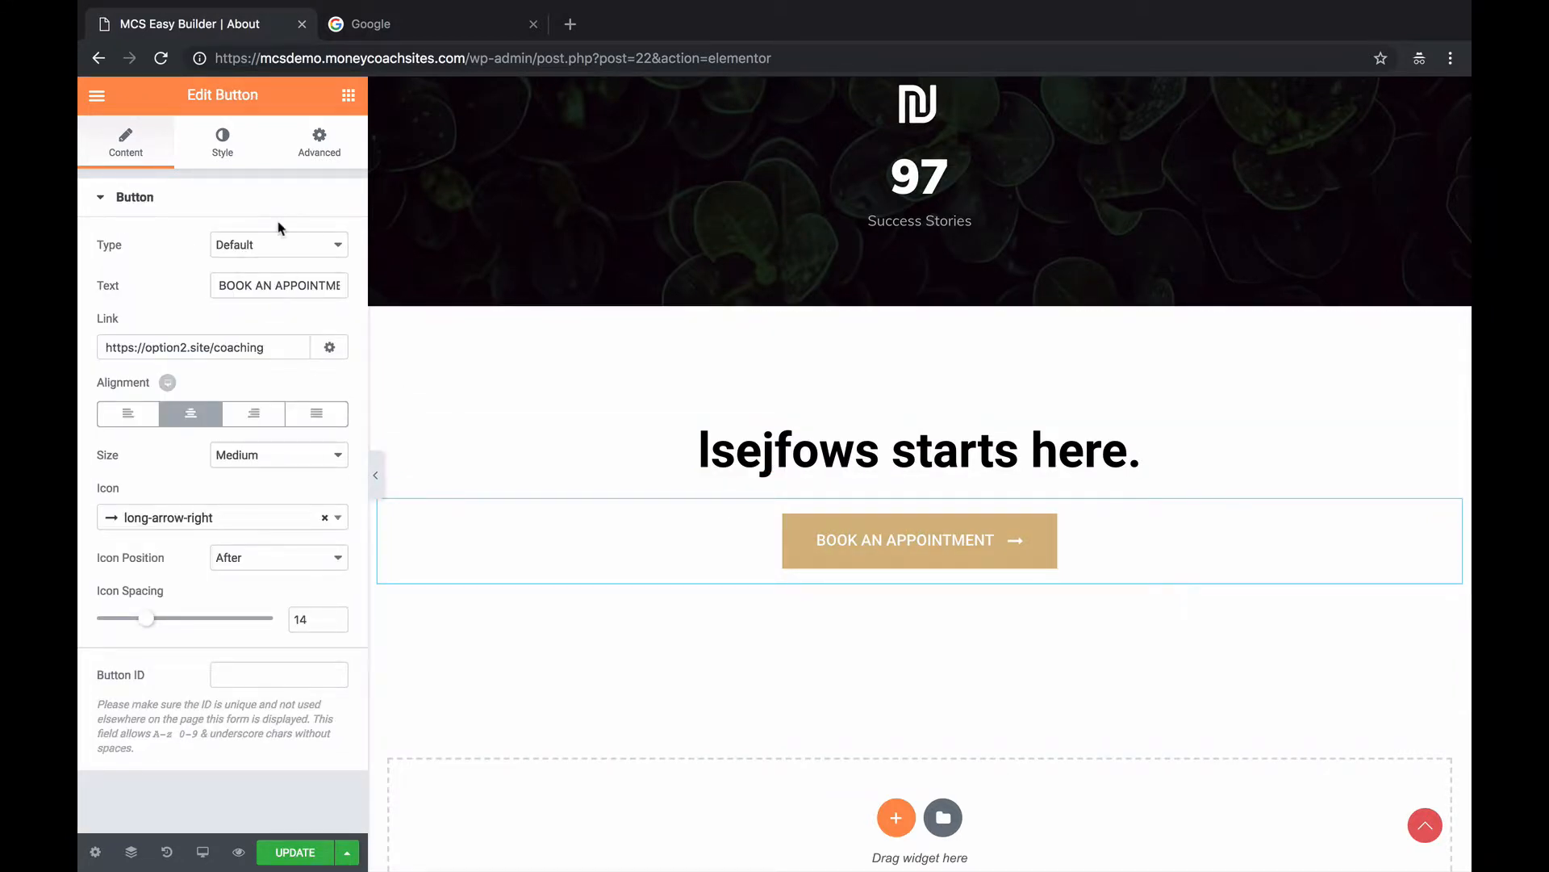
drag(223, 280, 365, 292)
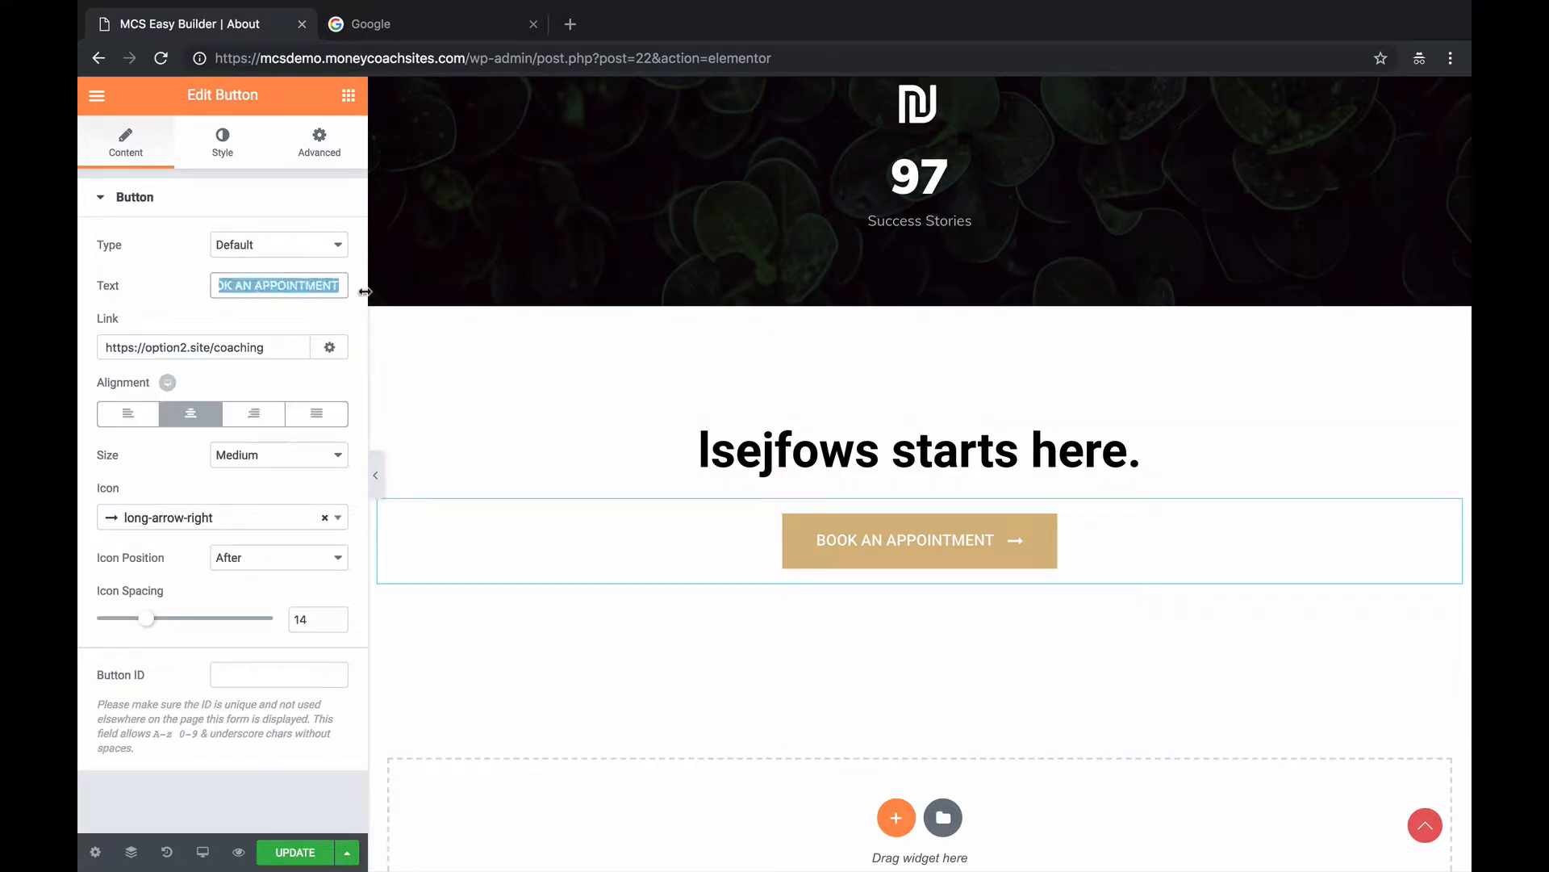
text(Bsdfsdsdf)
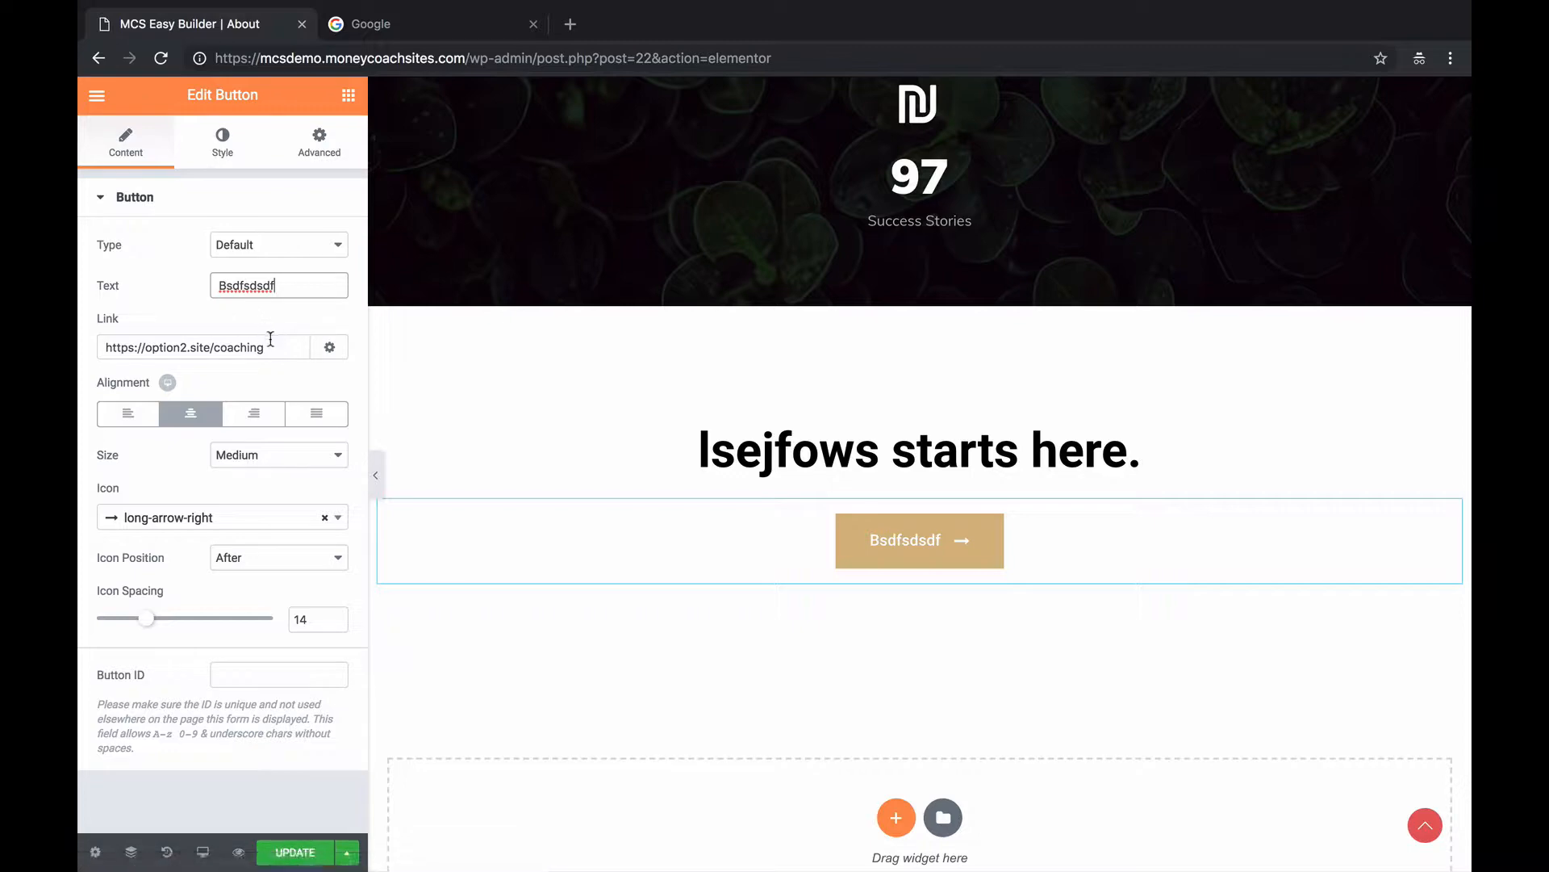
scroll(519, 436, down, 7)
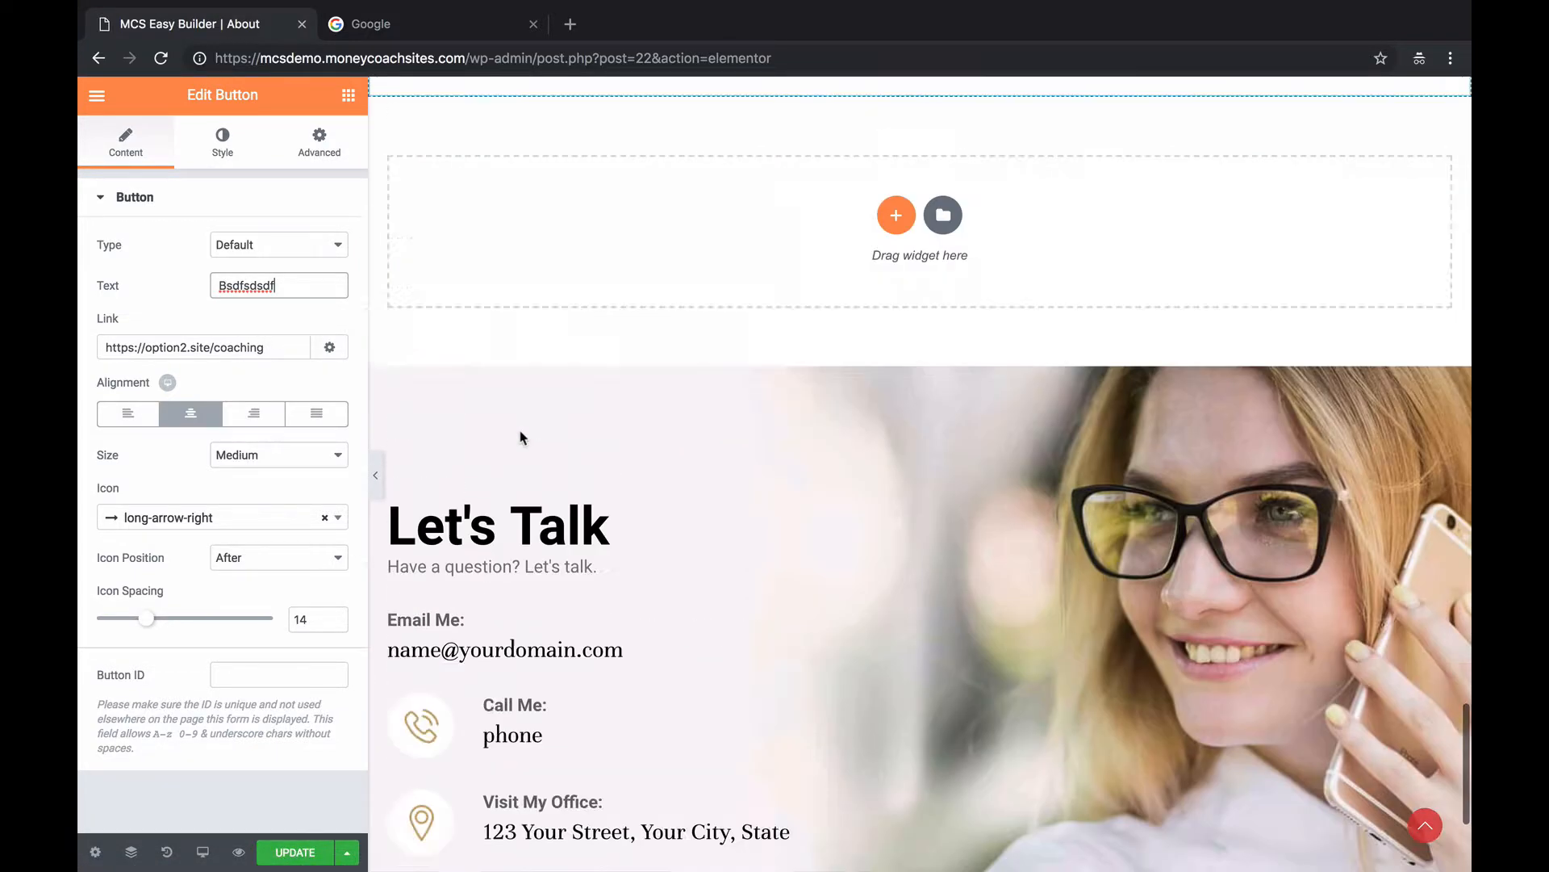
scroll(520, 437, down, 5)
click(290, 851)
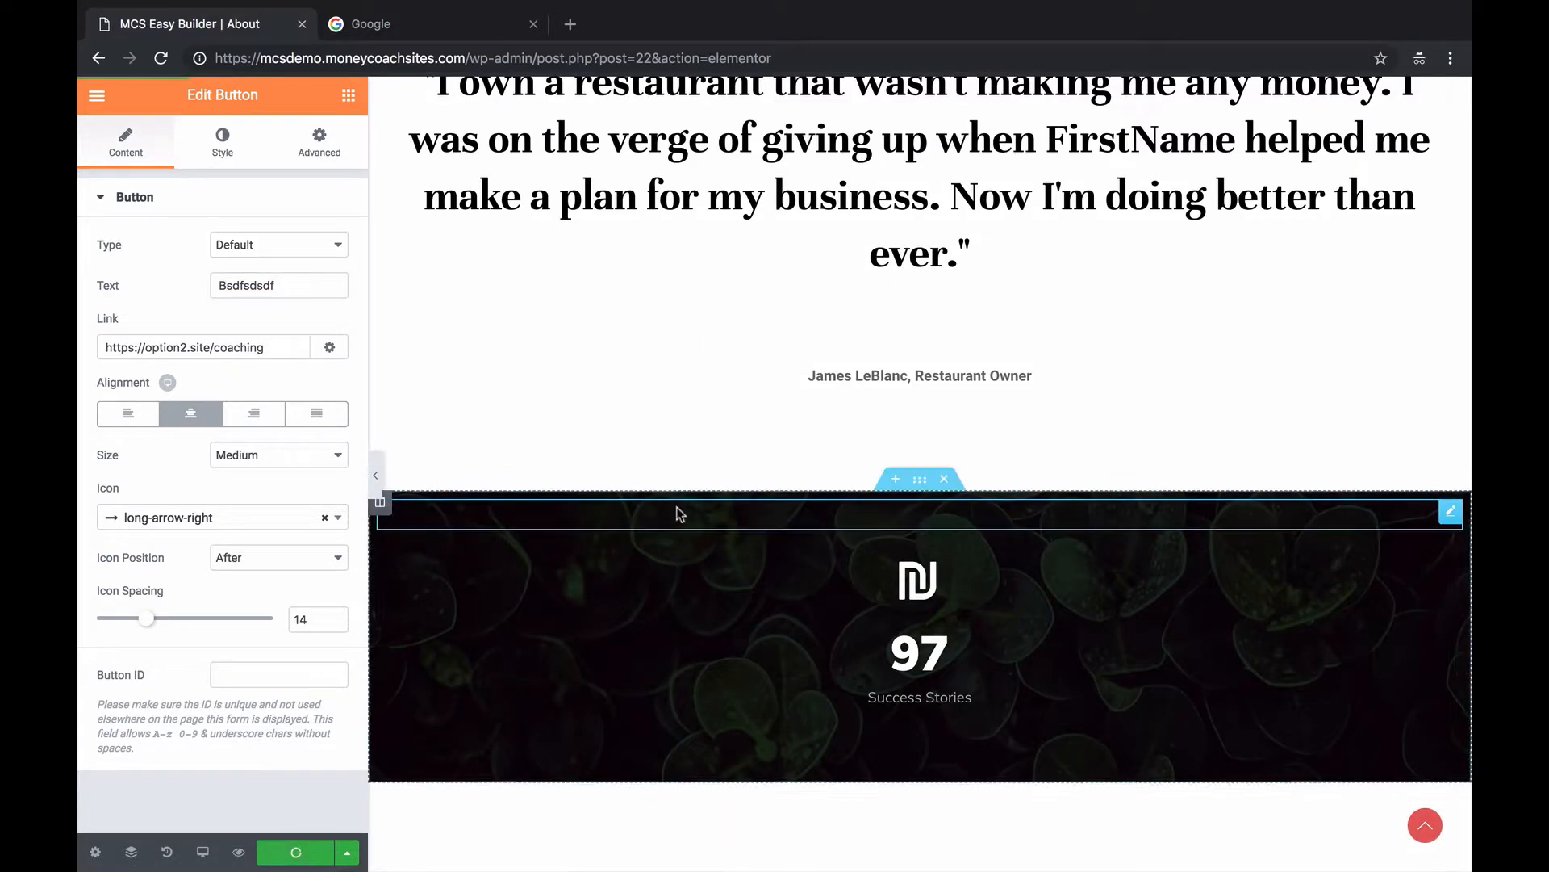
scroll(677, 514, up, 20)
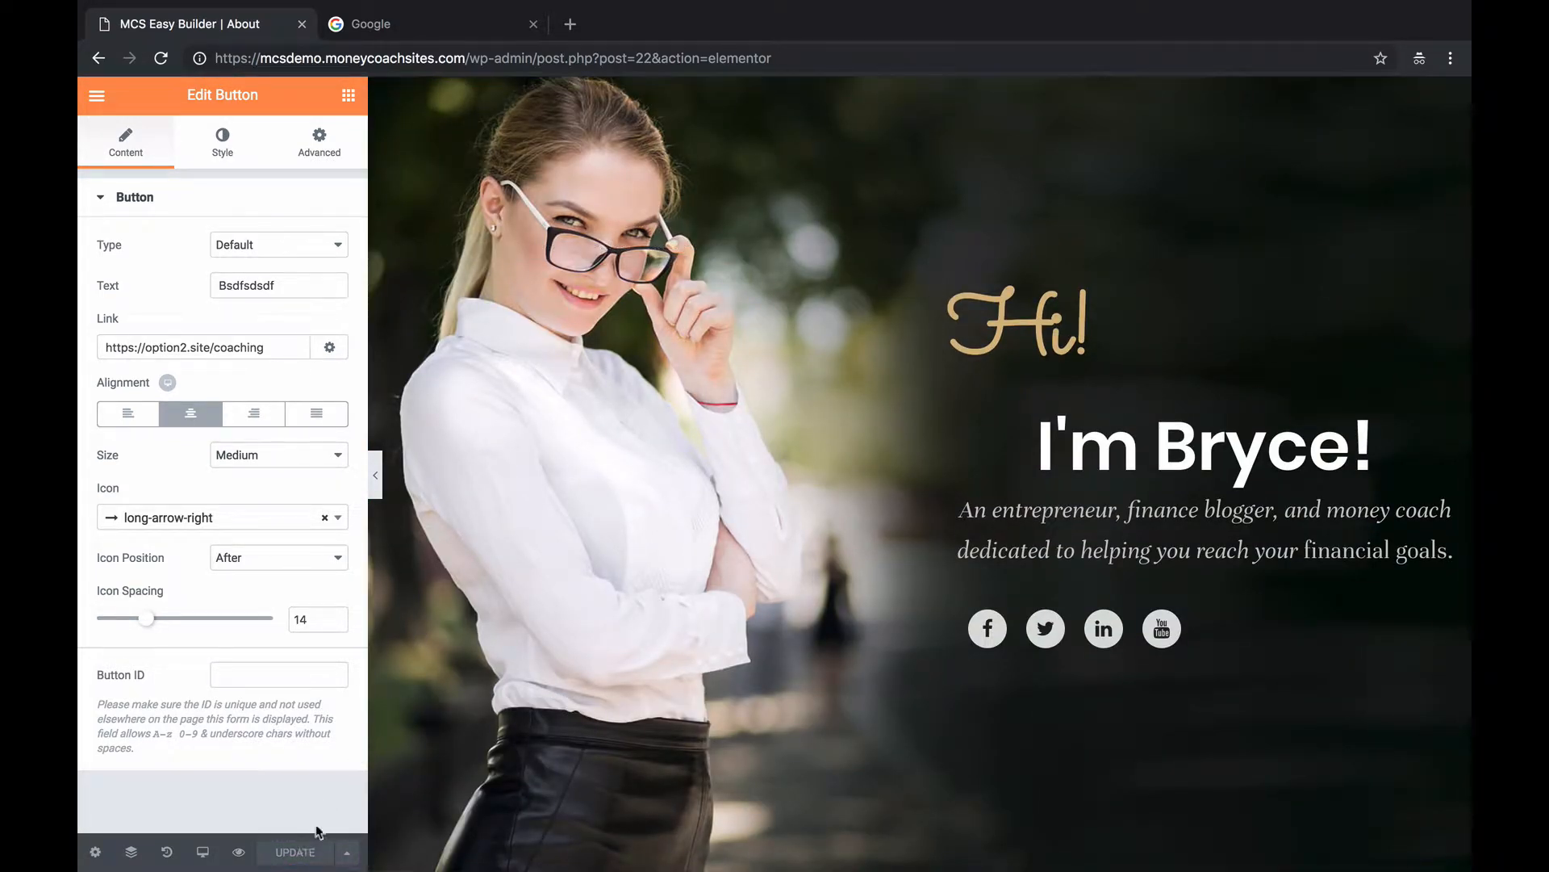
scroll(565, 686, down, 3)
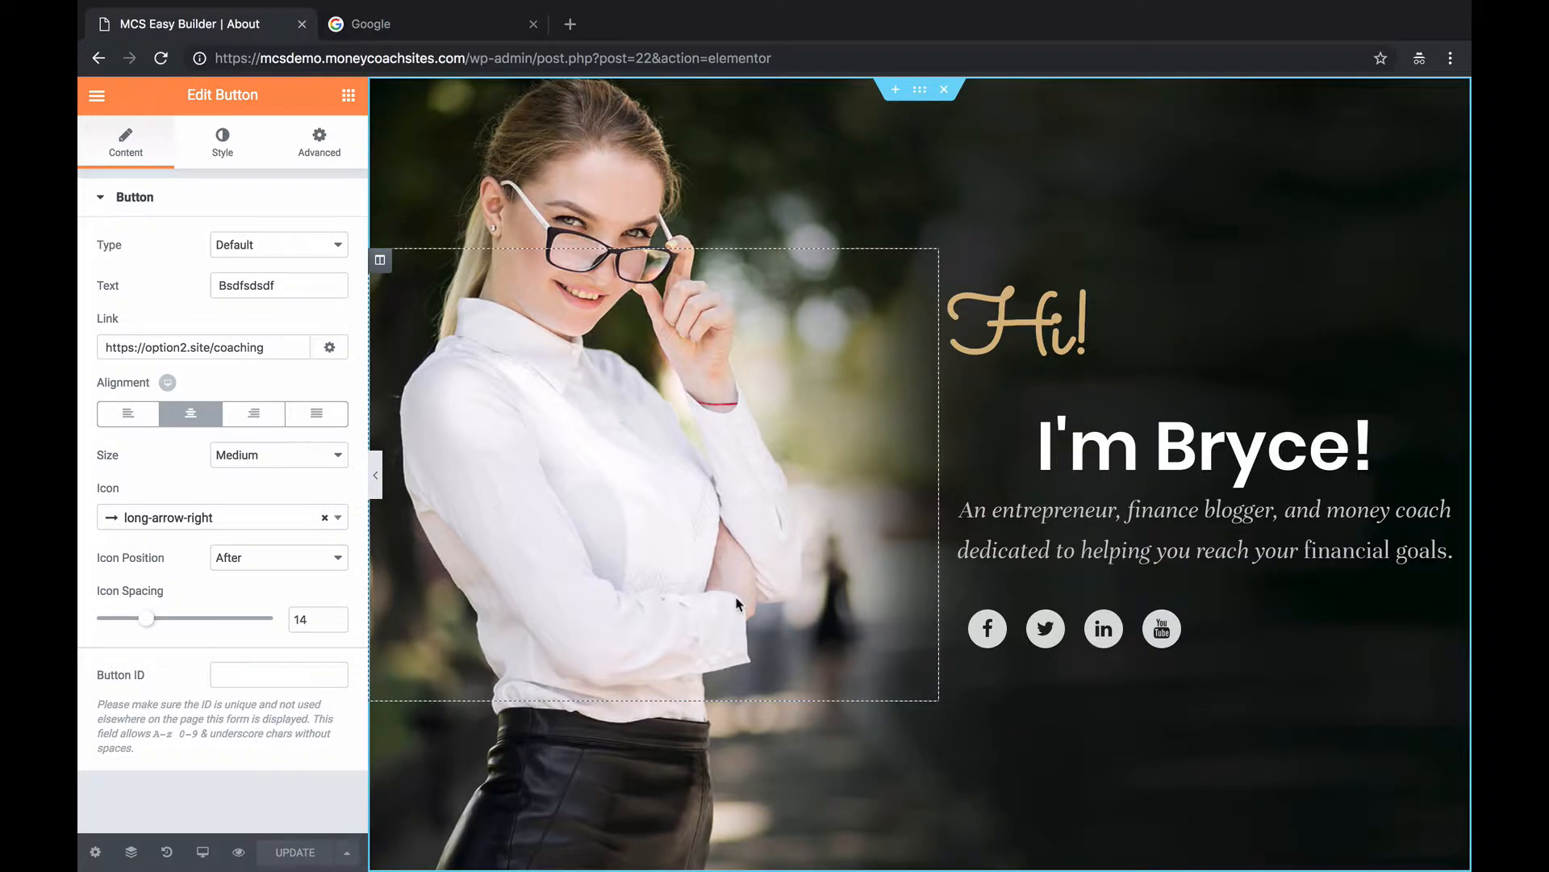
scroll(726, 613, up, 3)
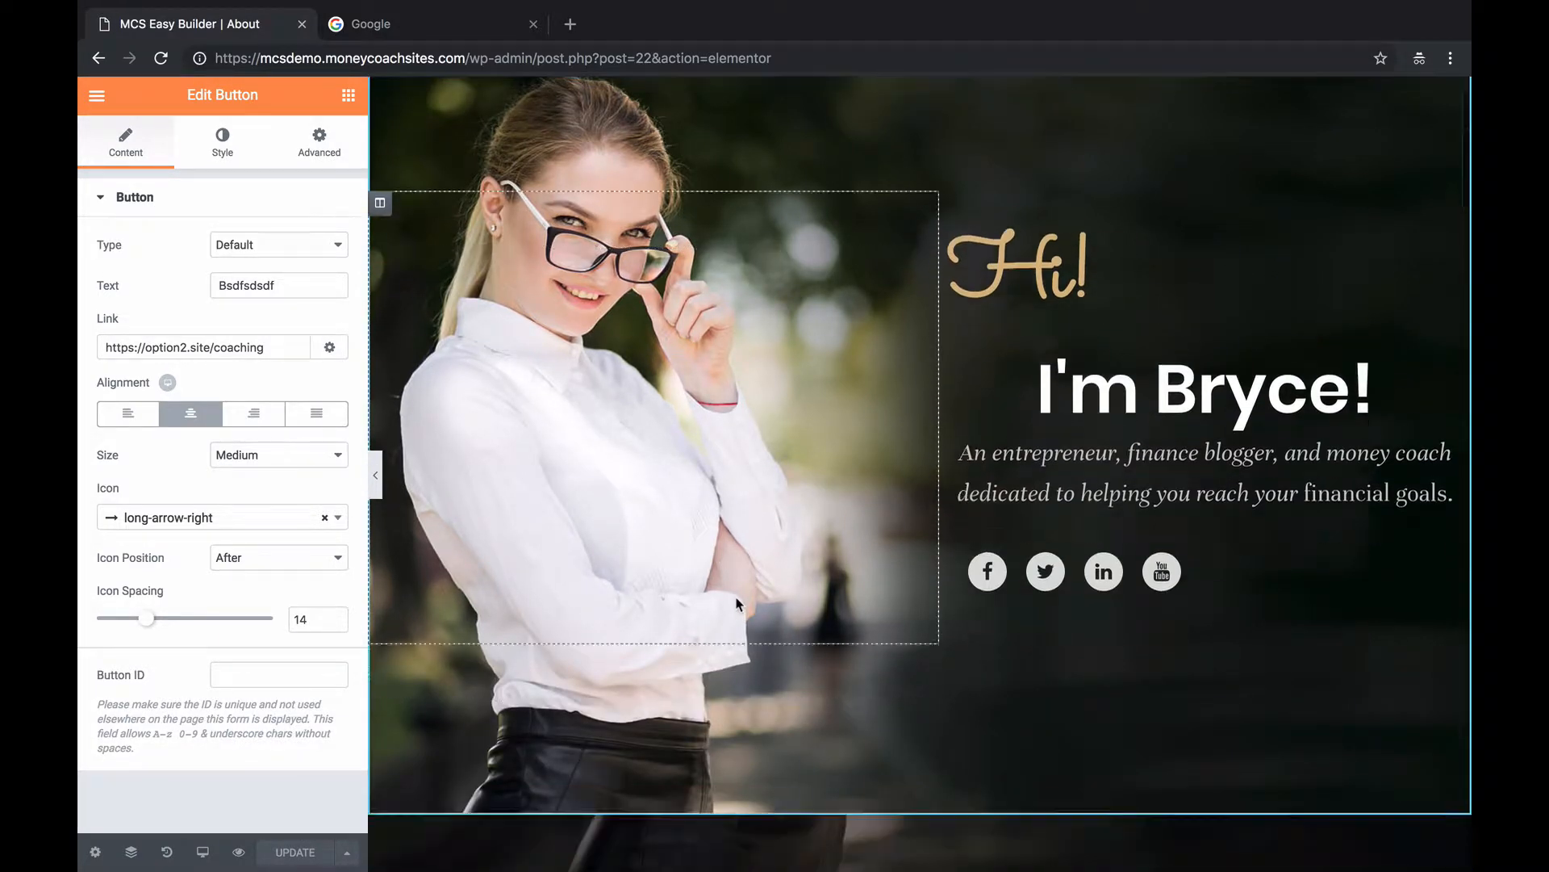
scroll(736, 604, down, 6)
scroll(736, 604, up, 6)
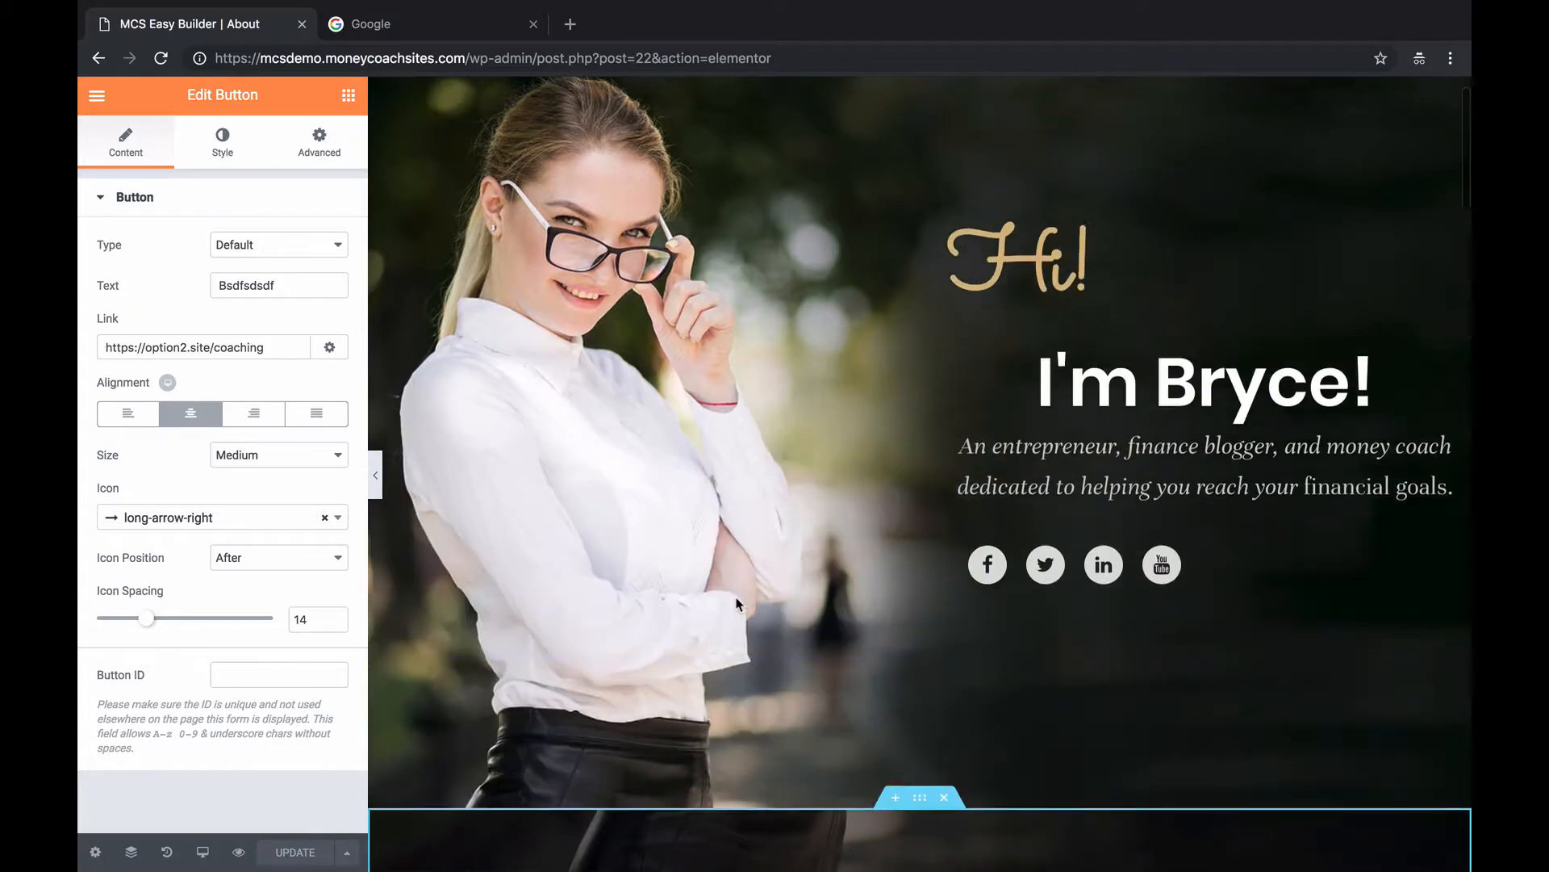
Revert the About page to the Editing Started entry of its editing history.
click(166, 852)
scroll(251, 516, down, 3)
scroll(263, 494, down, 15)
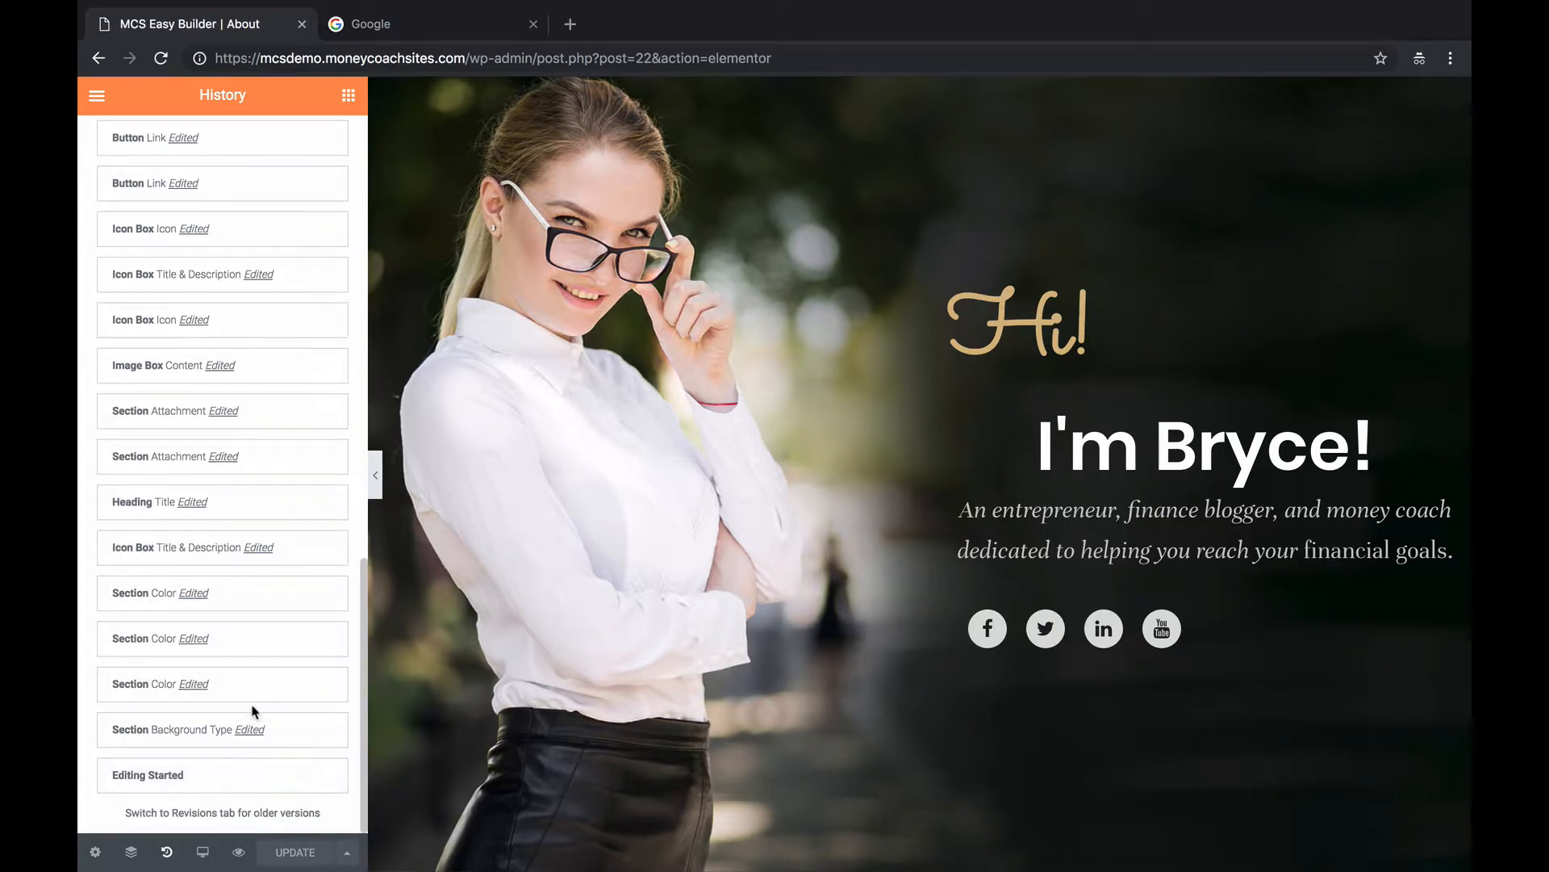
click(235, 776)
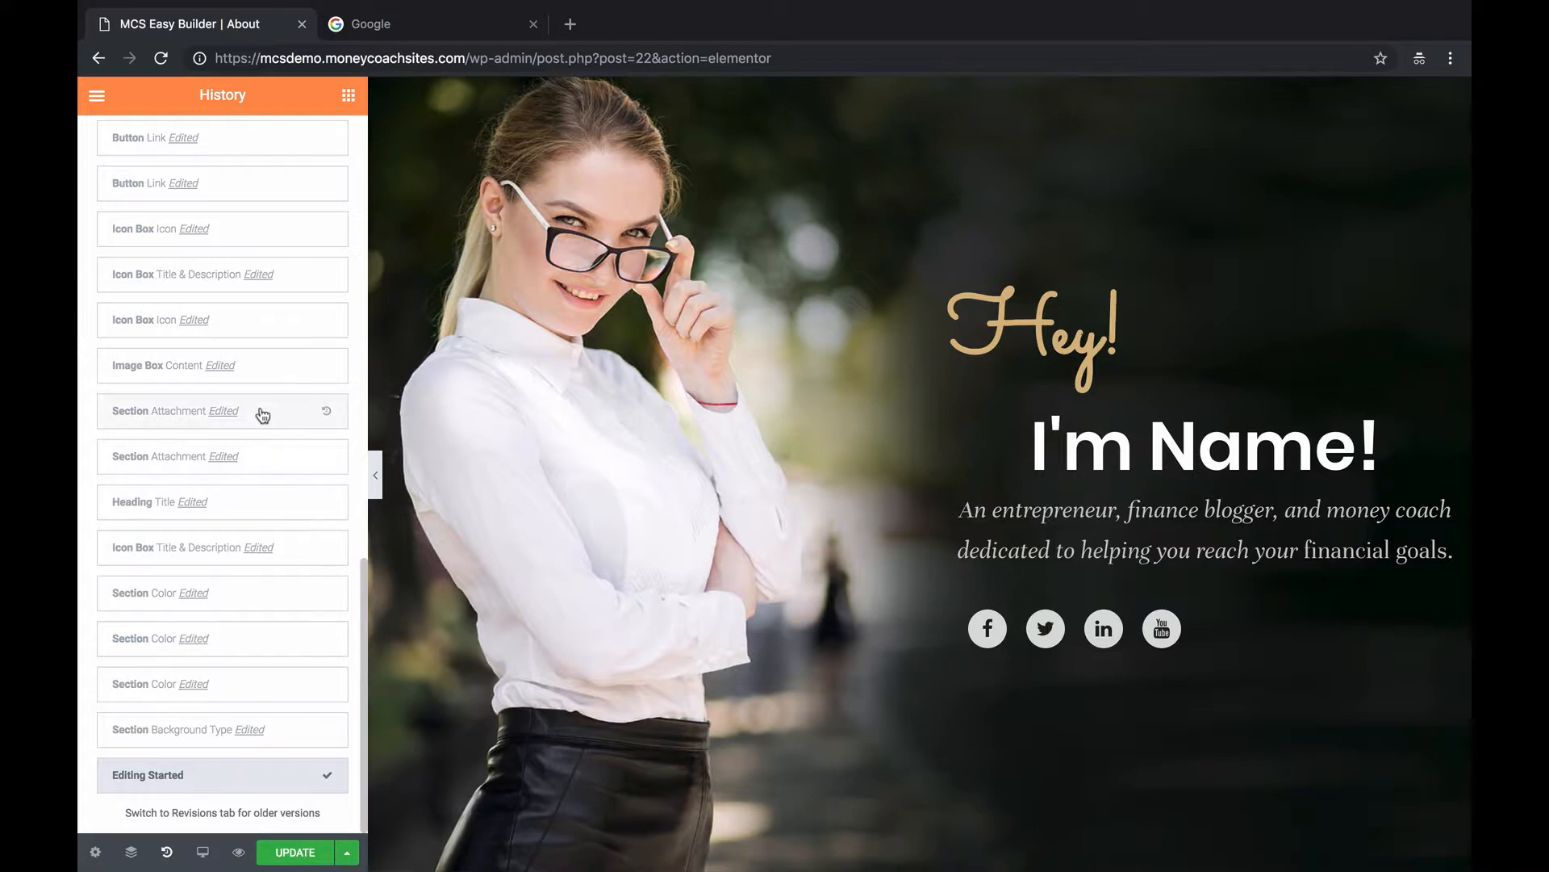
Restore the About page to the most recent Column Removed entry of its editing history and update the page.
scroll(259, 403, up, 5)
click(256, 372)
scroll(252, 339, up, 5)
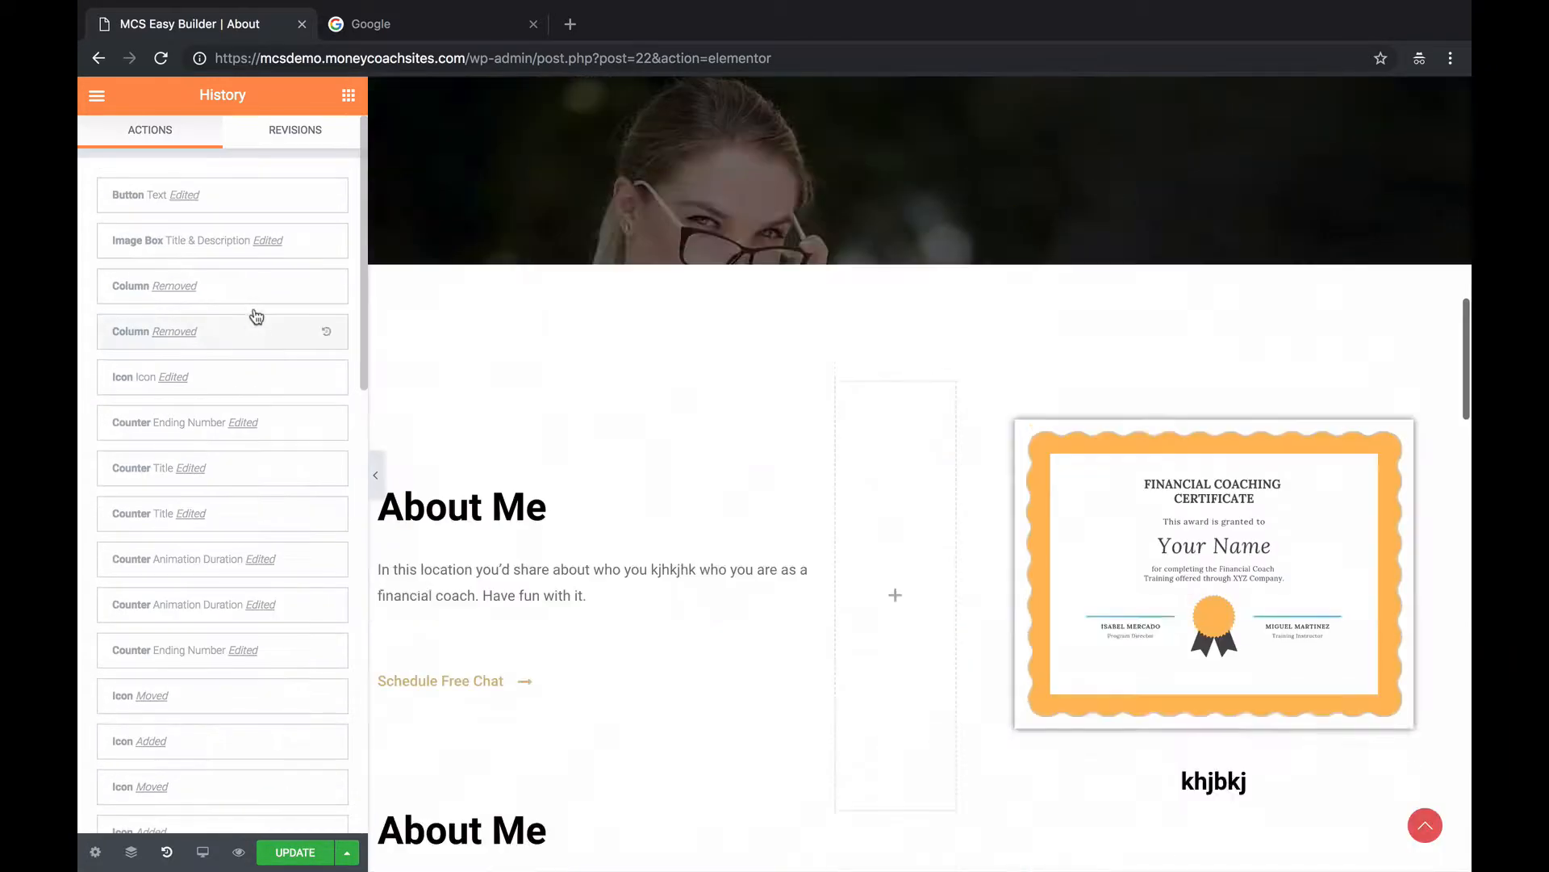
click(234, 204)
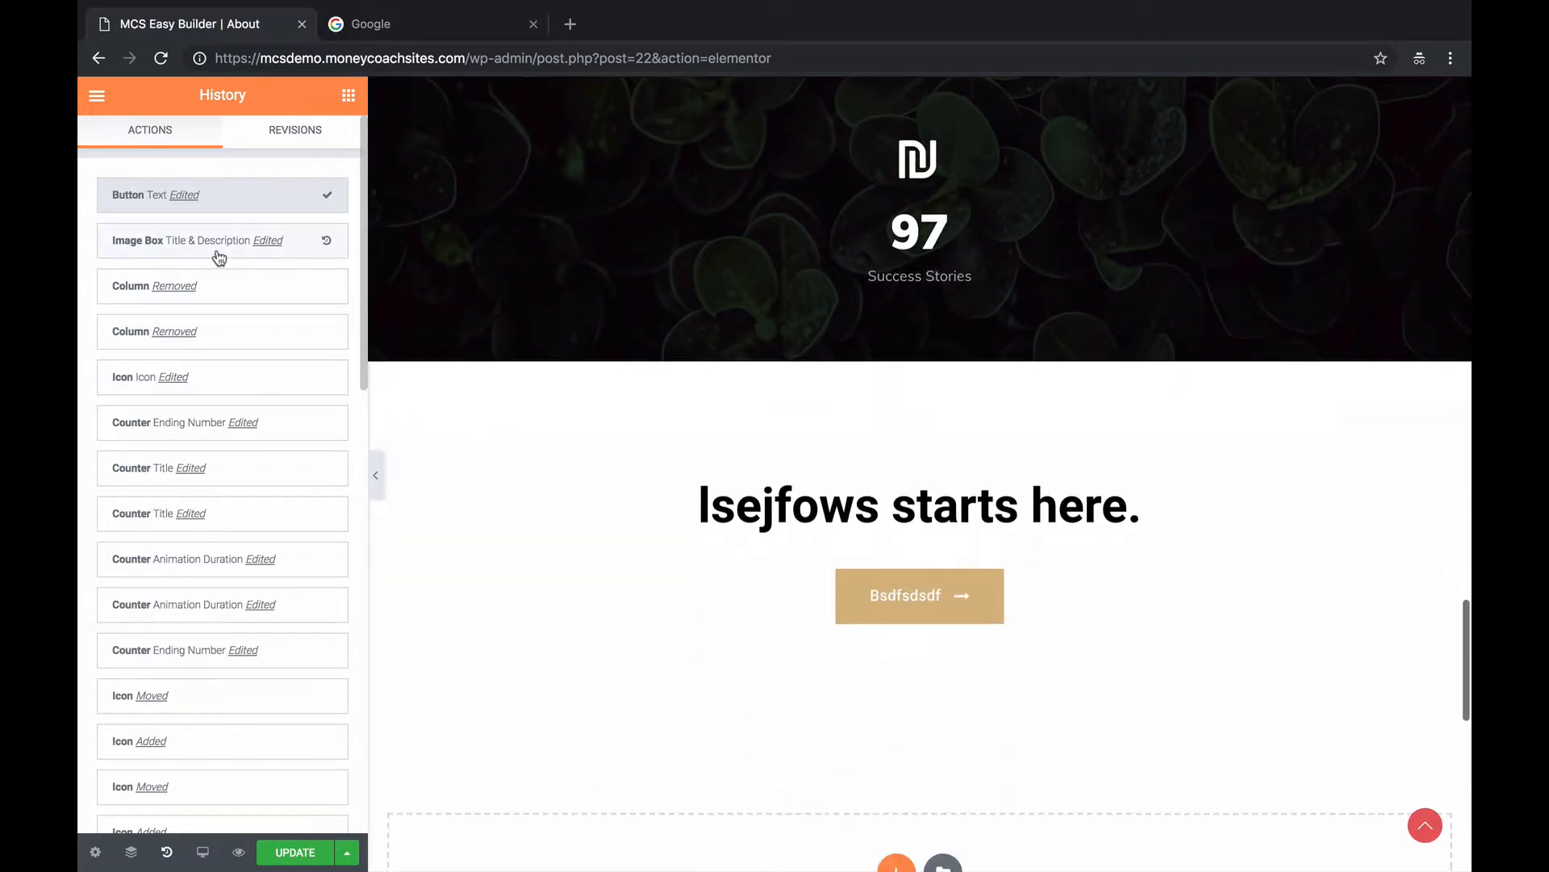
click(235, 254)
click(215, 284)
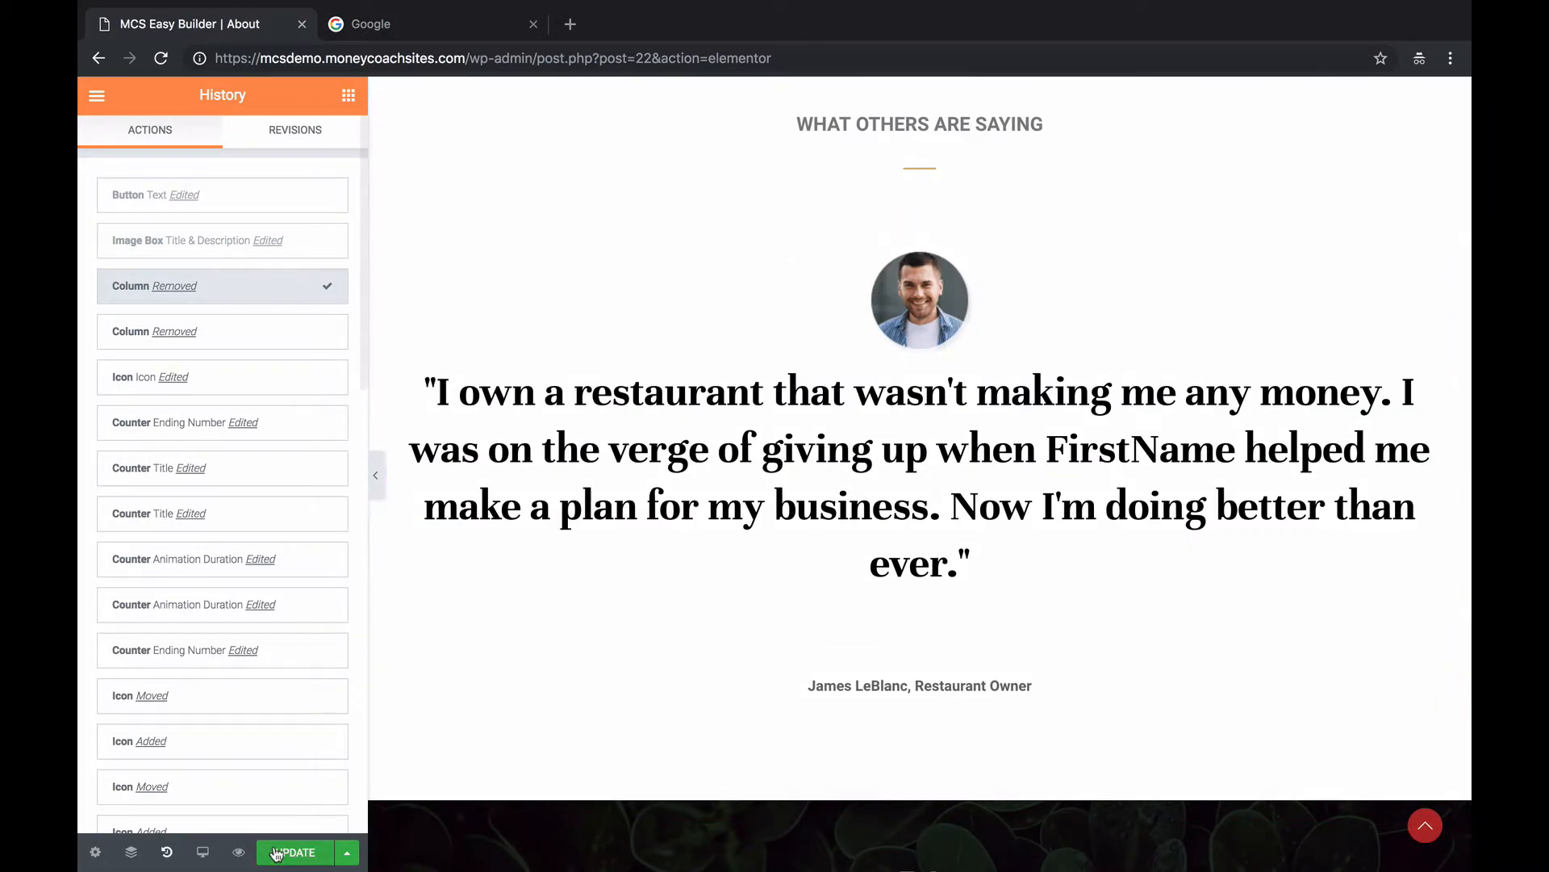
click(277, 852)
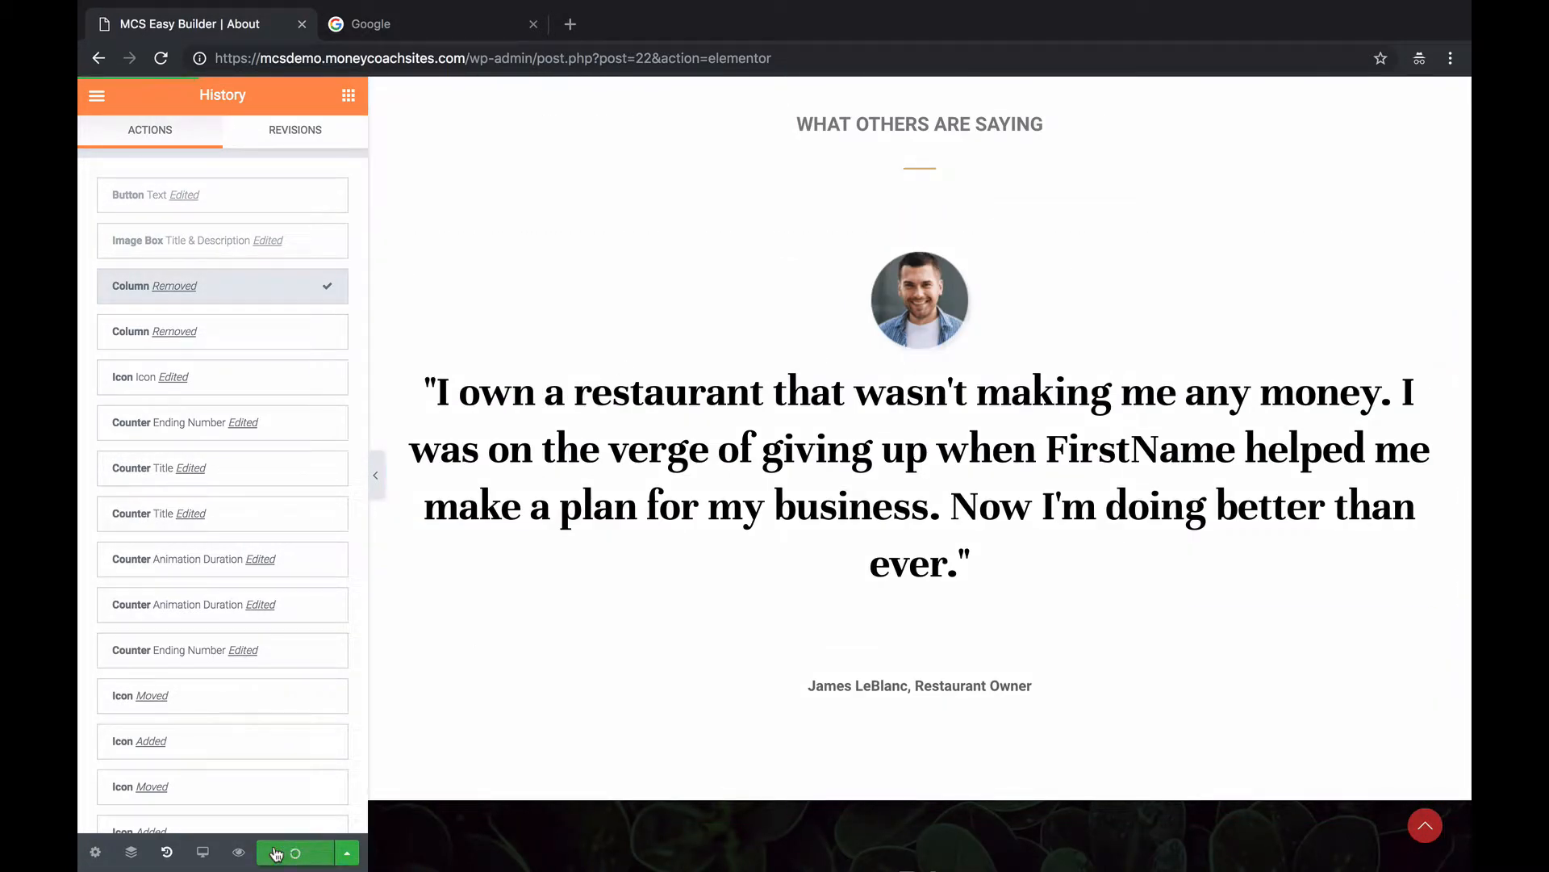
Leave the About page editor, go to the site's Coaching page and open it for editing with MCS Easy Builder.
click(99, 59)
click(928, 313)
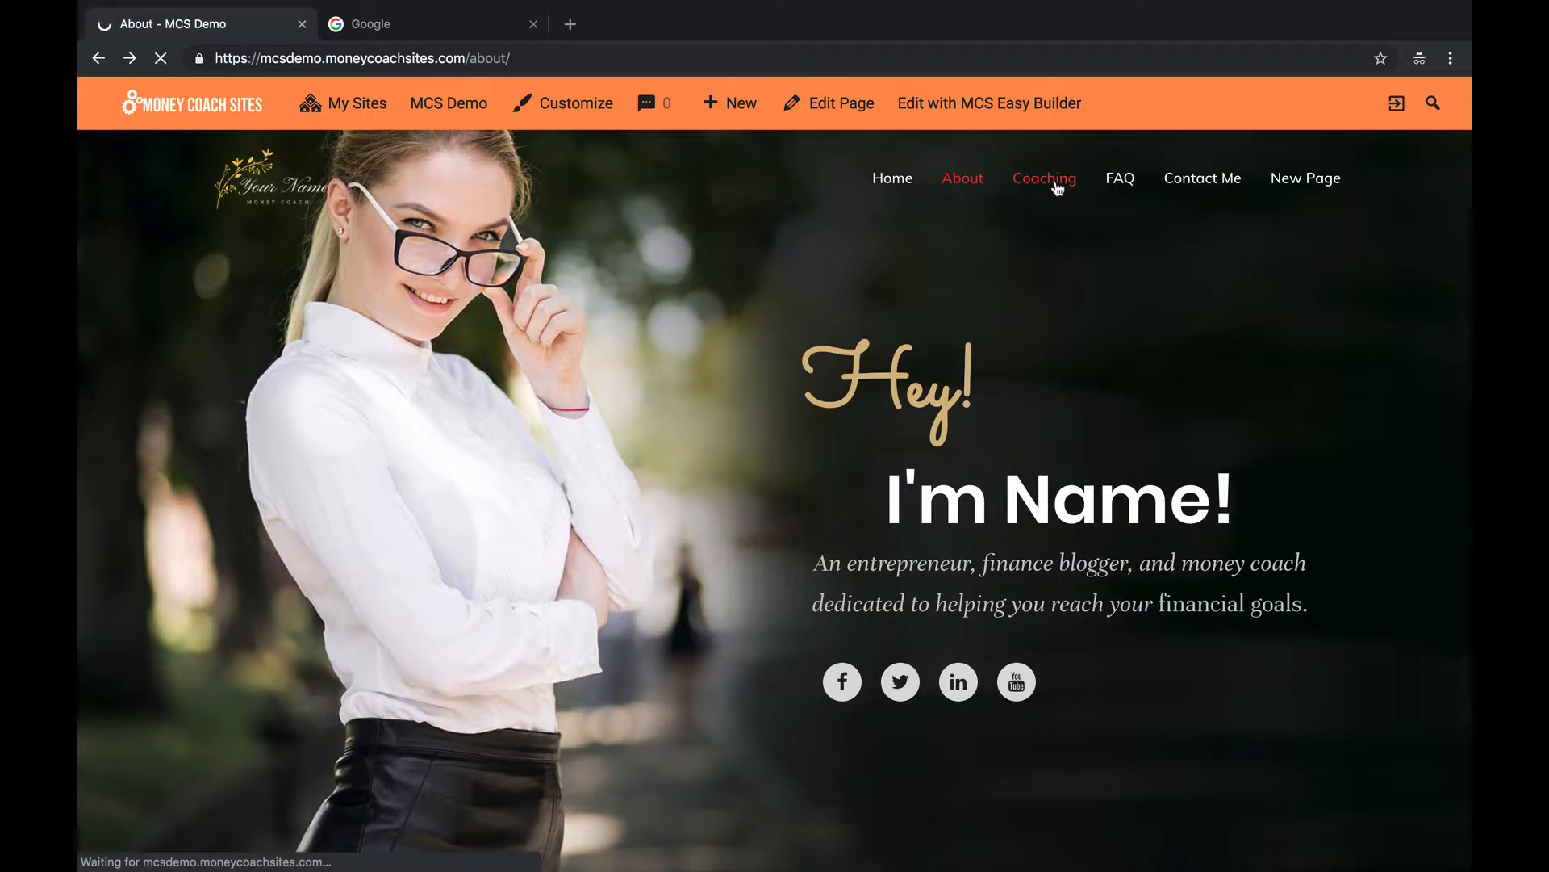
click(1057, 187)
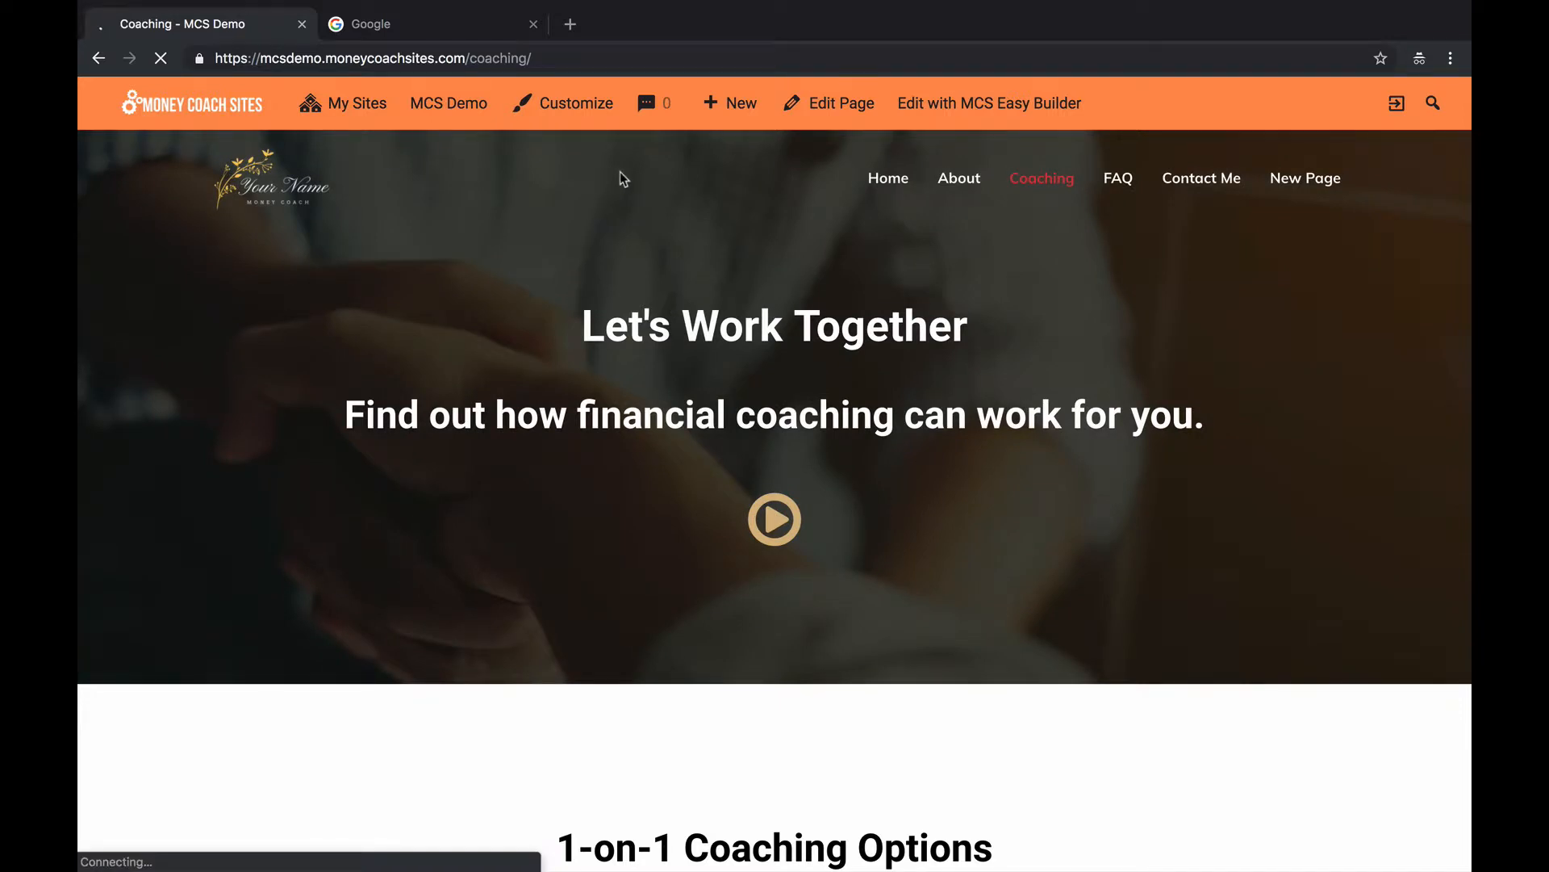
mouse_move(1007, 109)
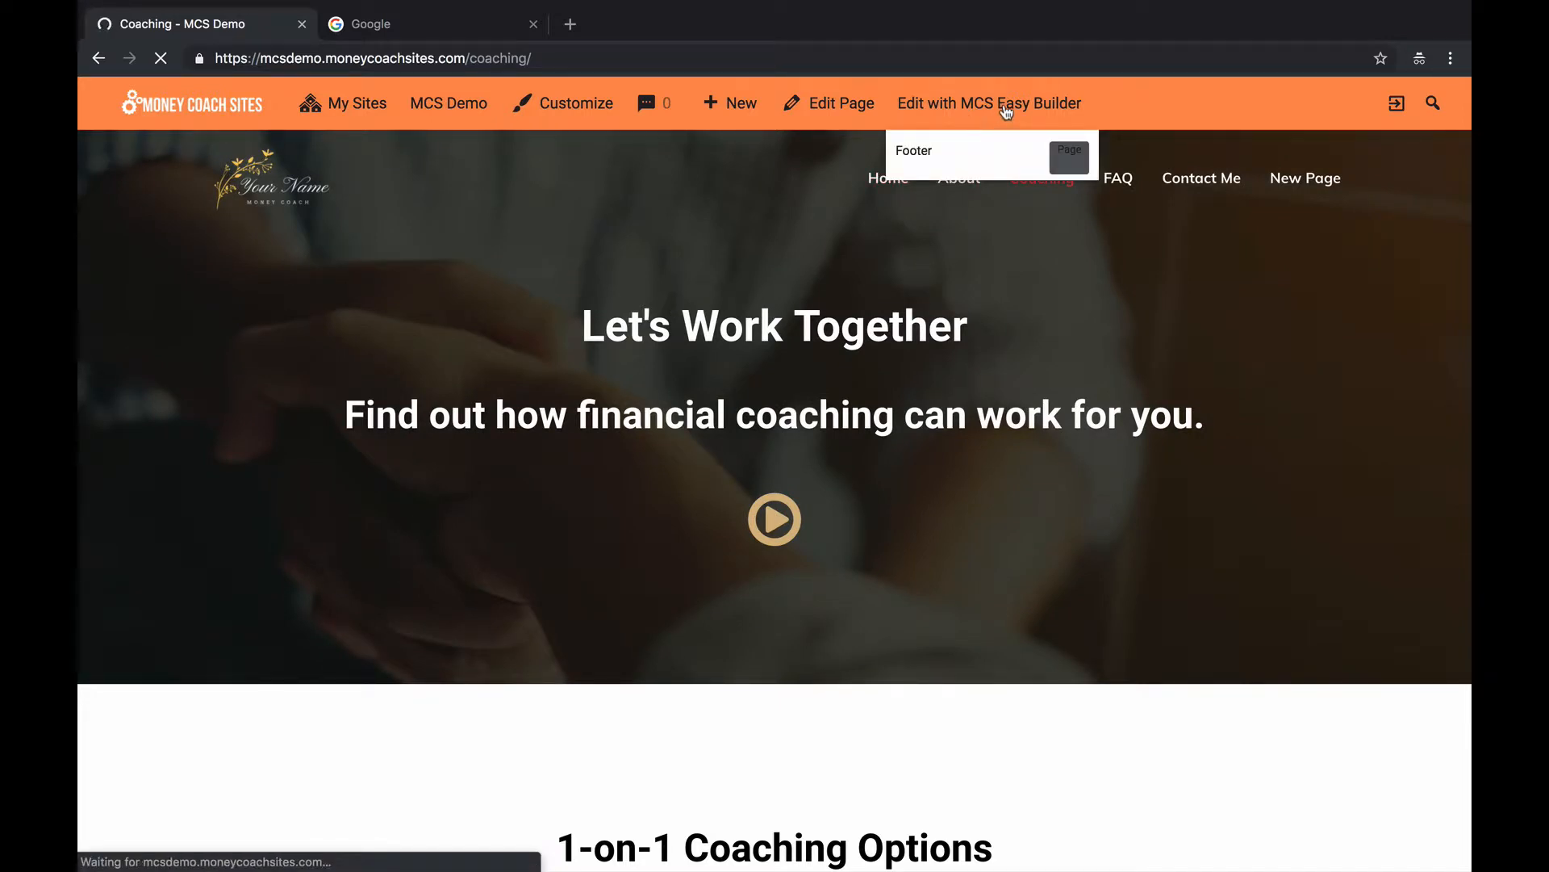
click(1004, 109)
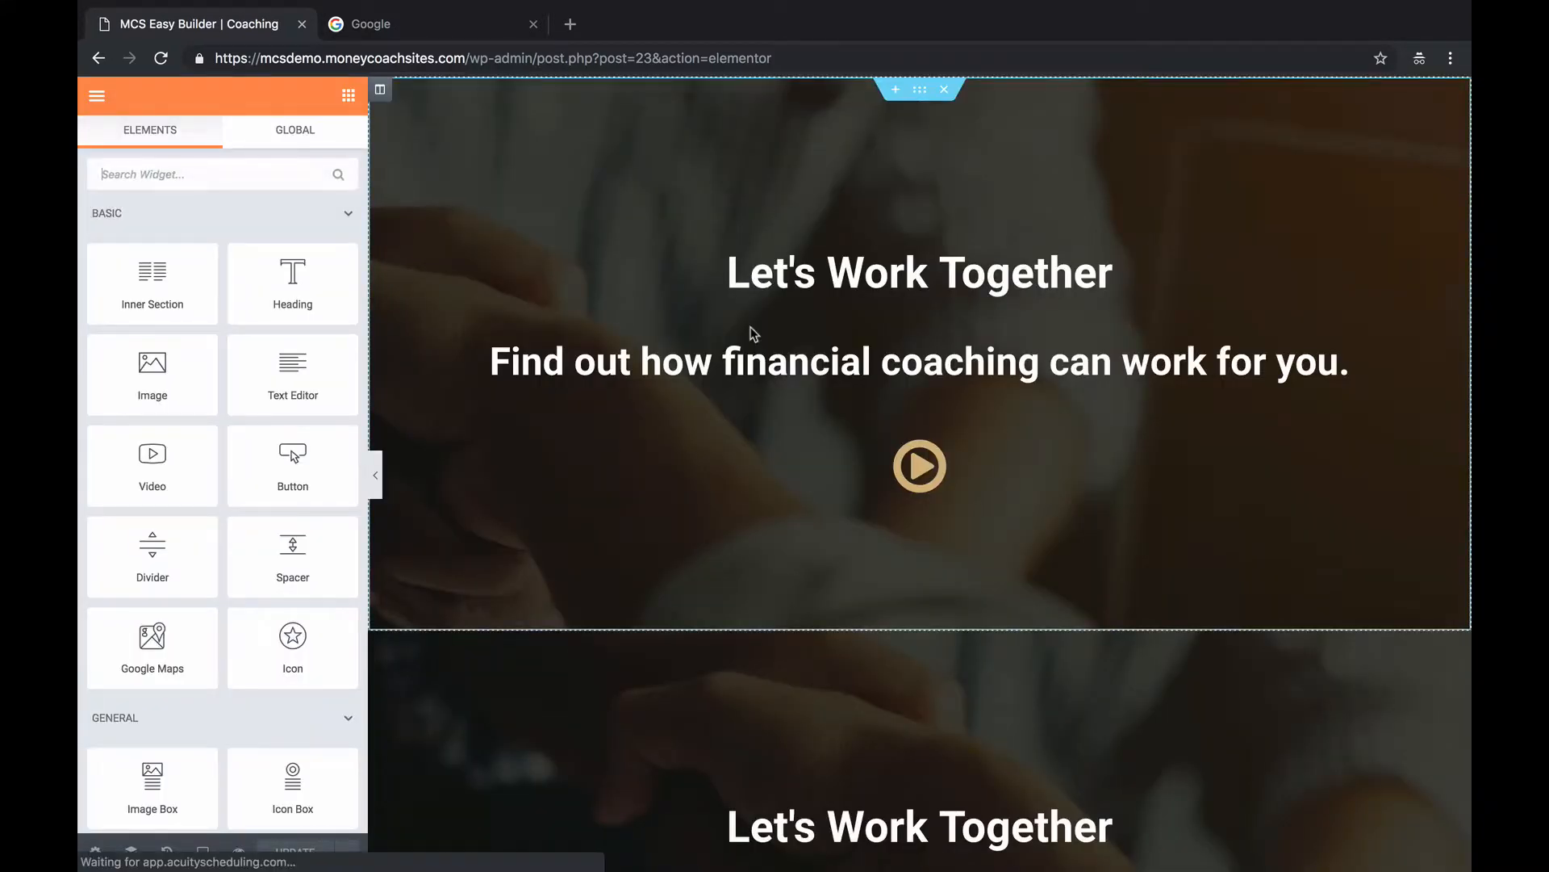
Compare the two "Let's Work Together" hero sections and view the settings of the second one's play icon and heading.
scroll(750, 332, down, 6)
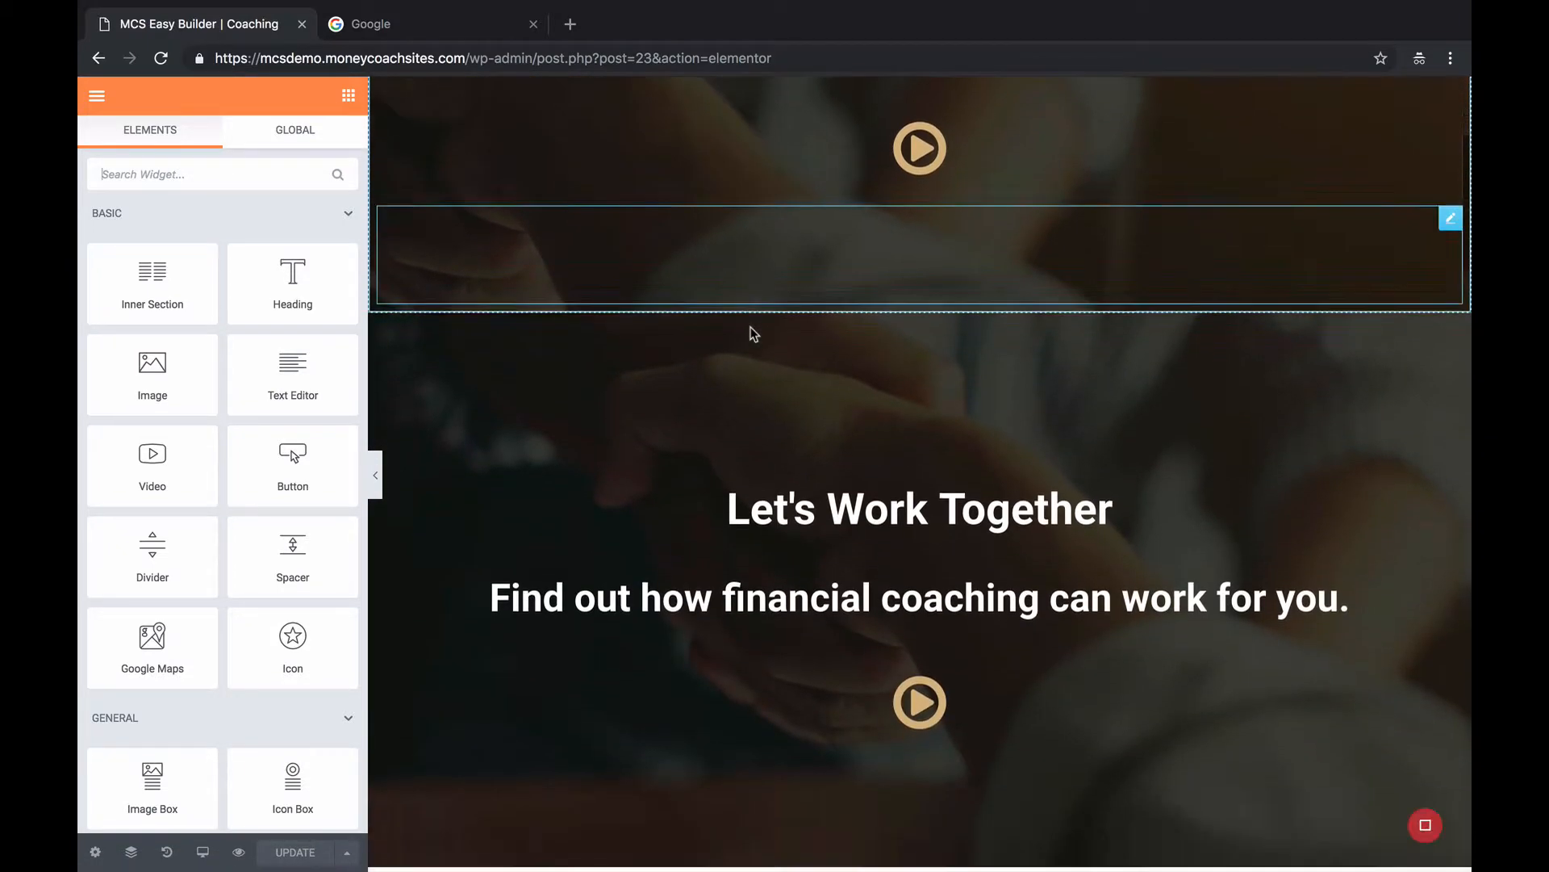
scroll(750, 332, up, 6)
scroll(750, 333, down, 7)
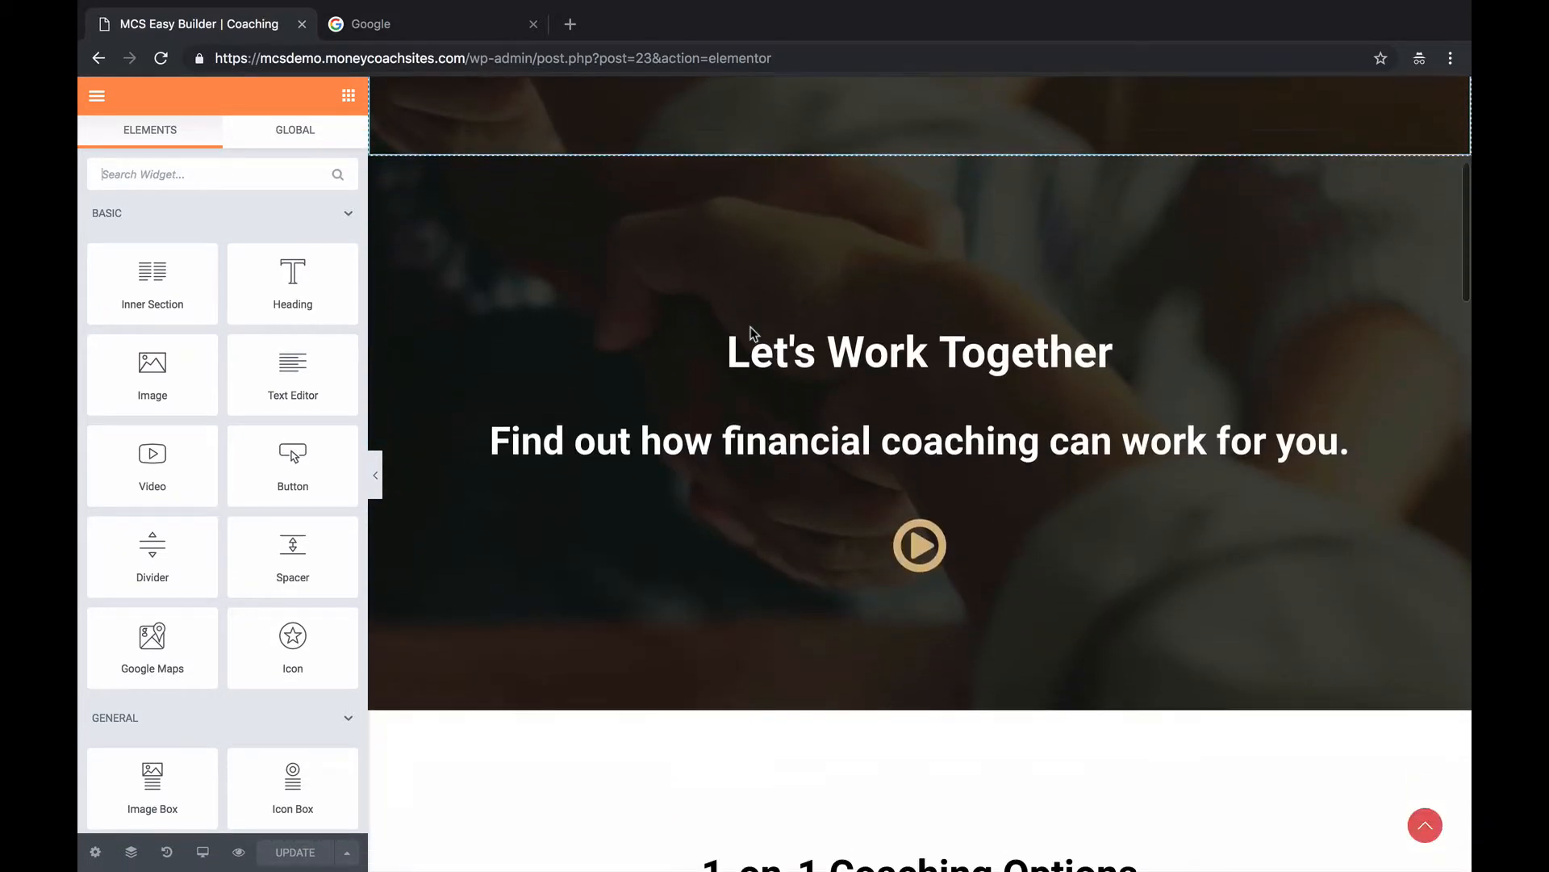
scroll(753, 333, up, 7)
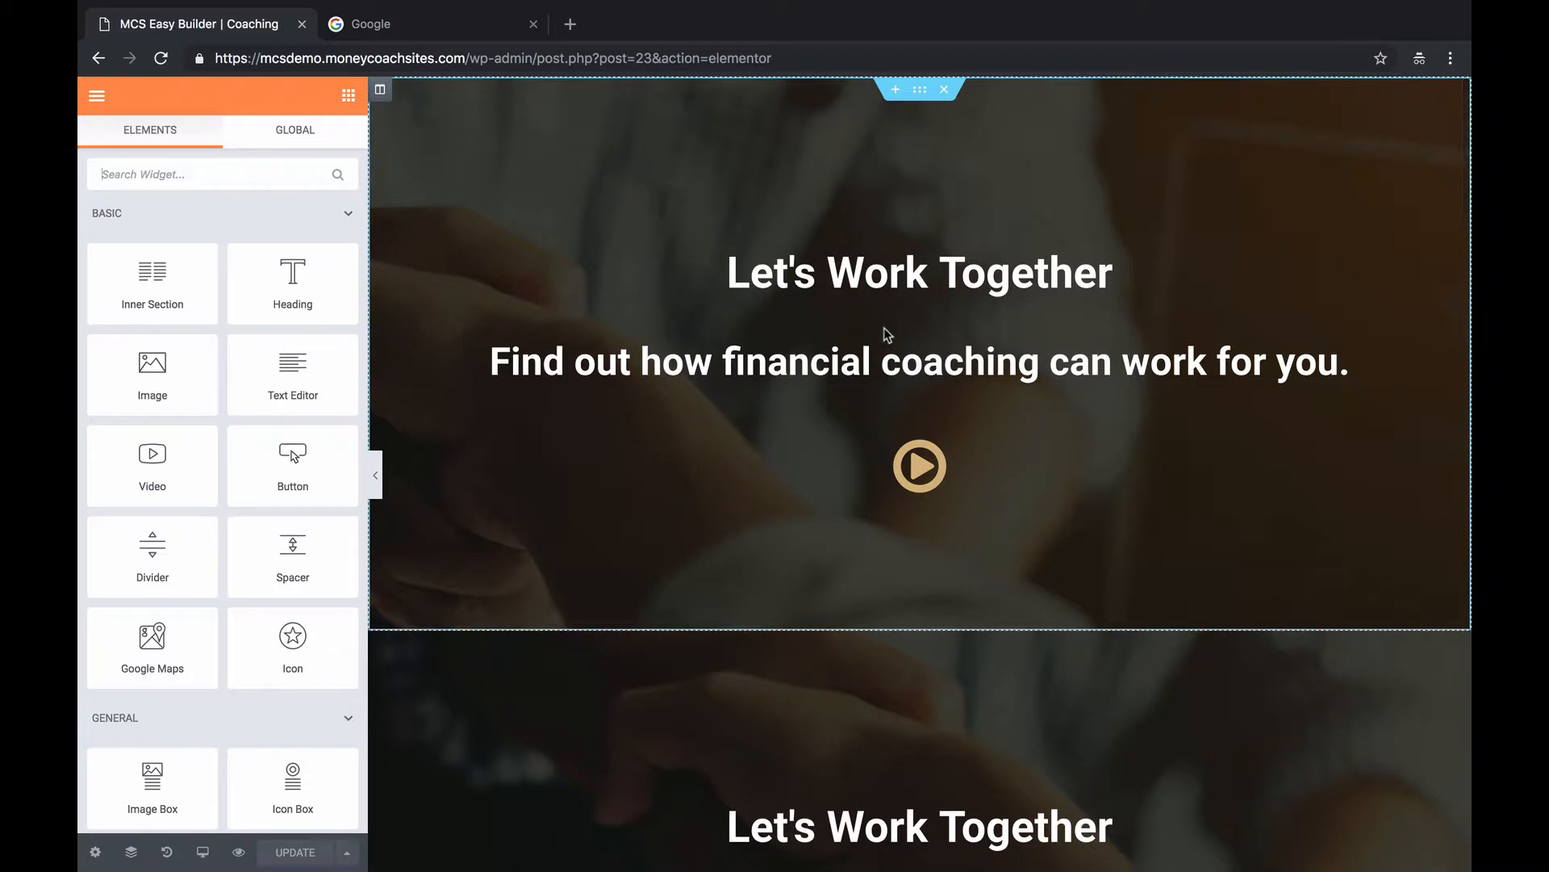
scroll(845, 339, down, 1)
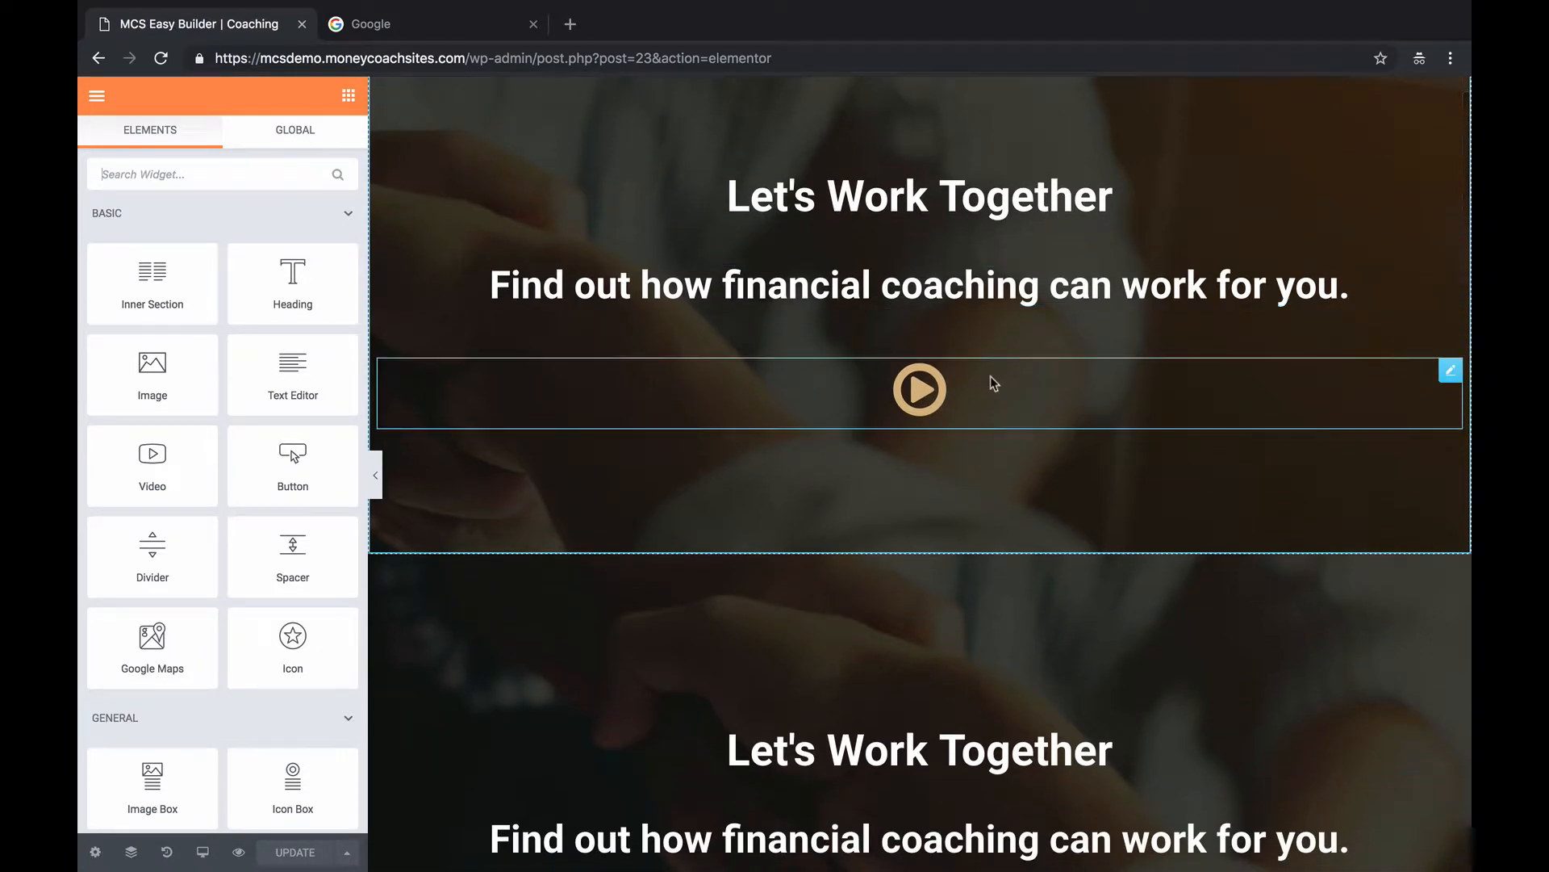
scroll(990, 376, down, 6)
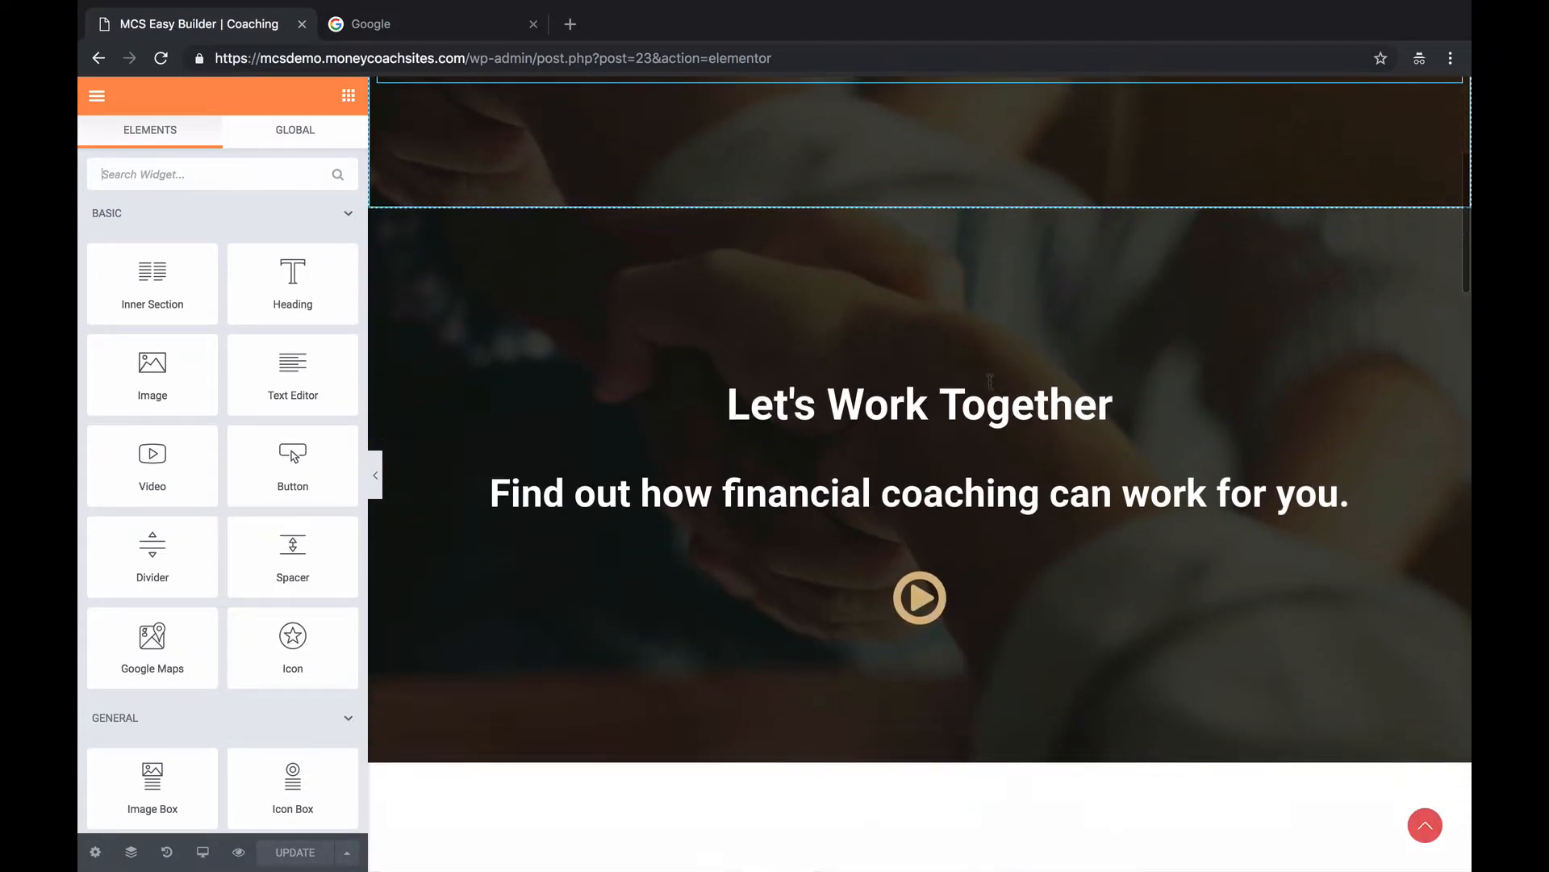
click(986, 536)
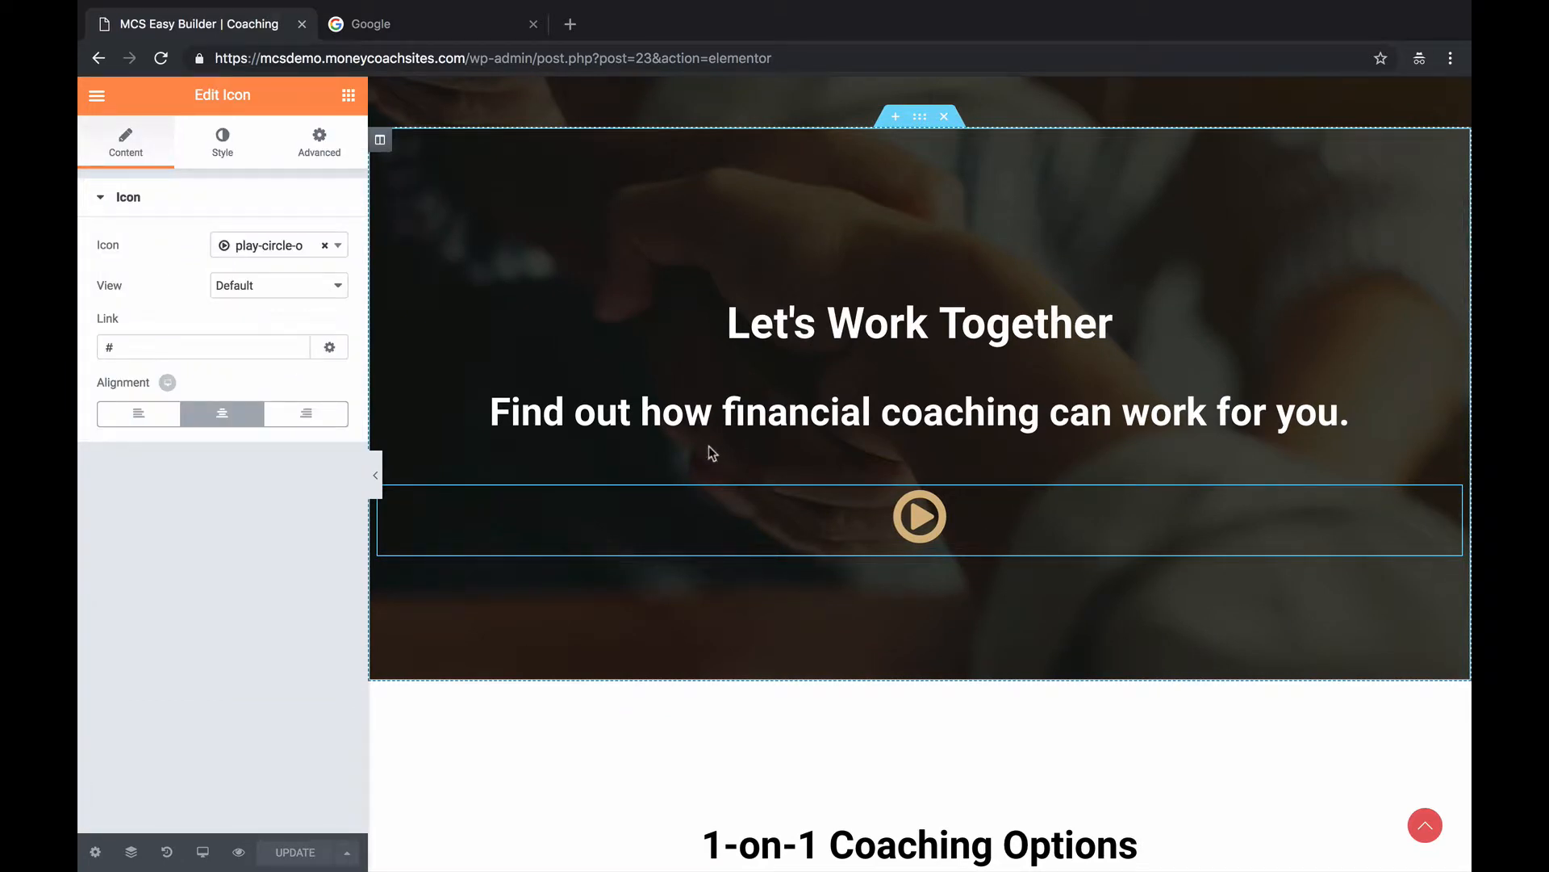
scroll(709, 448, up, 2)
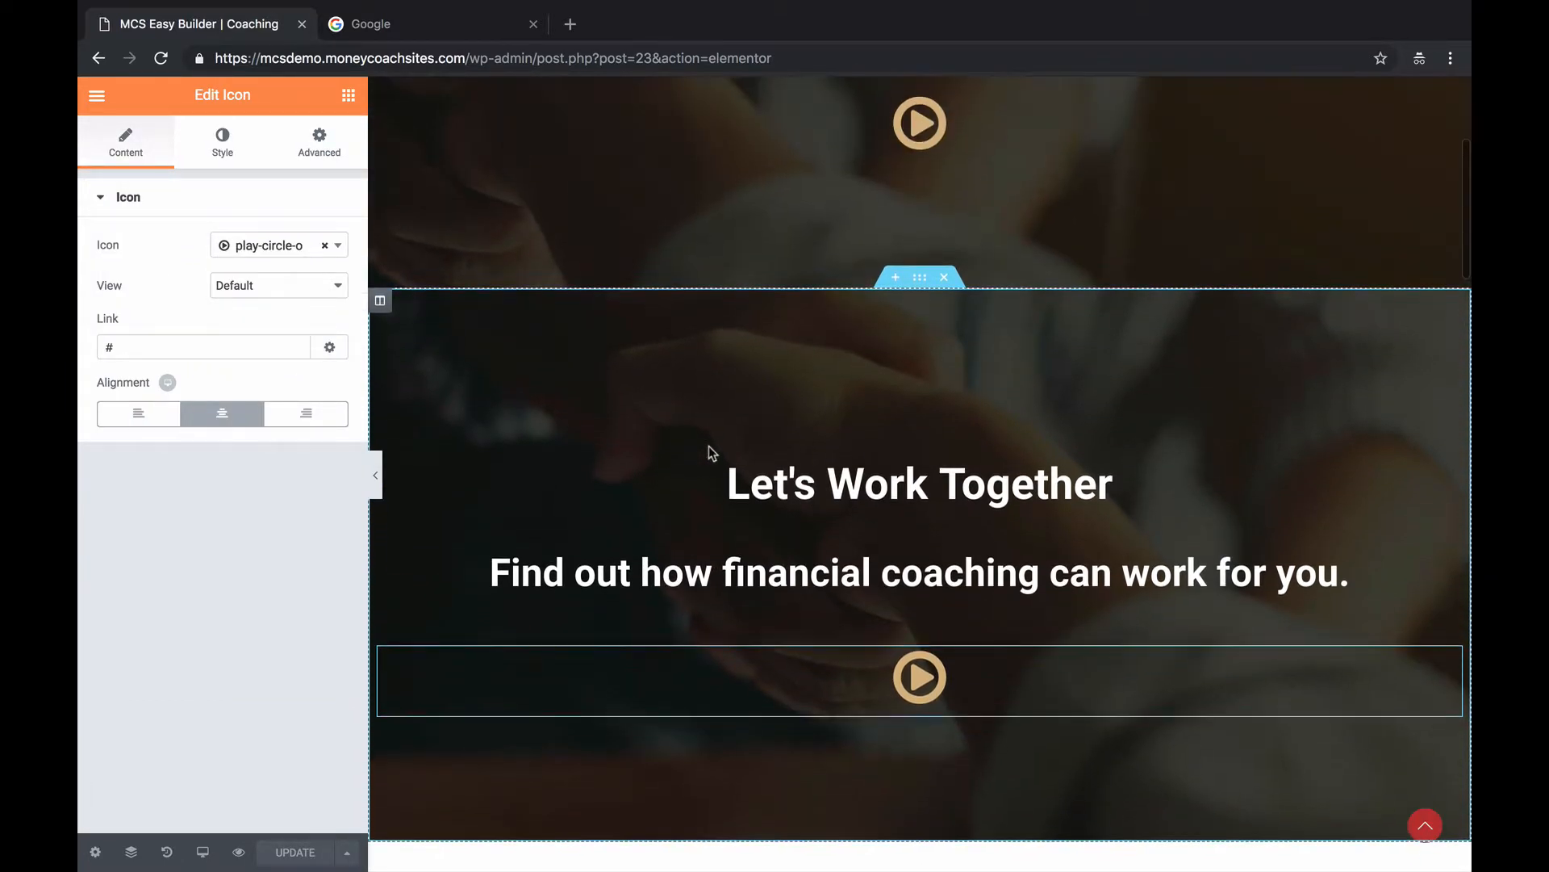
click(661, 498)
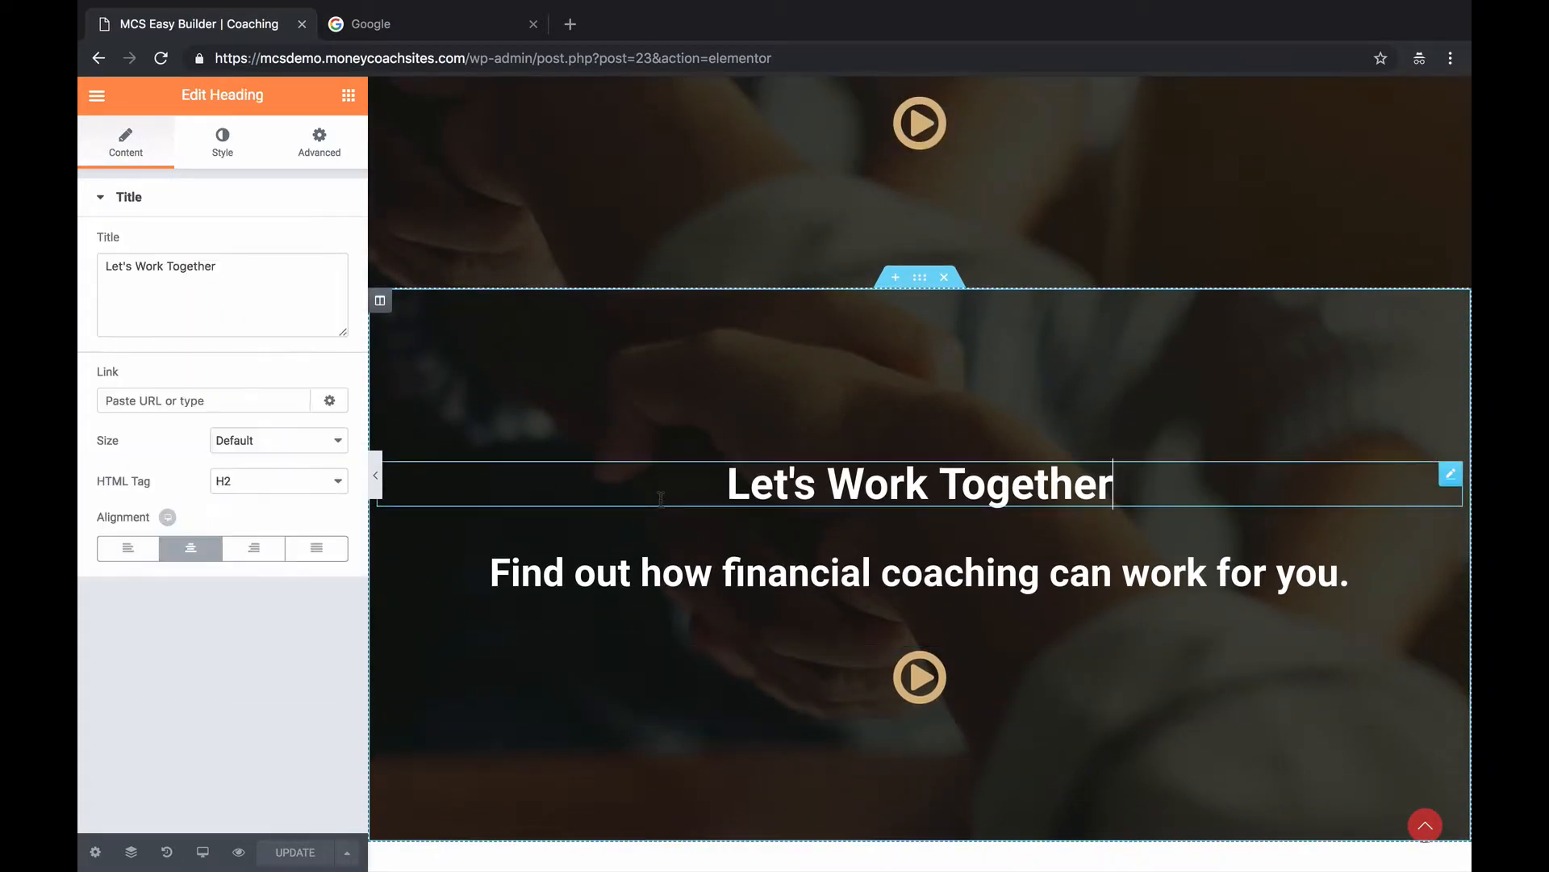
scroll(660, 498, down, 3)
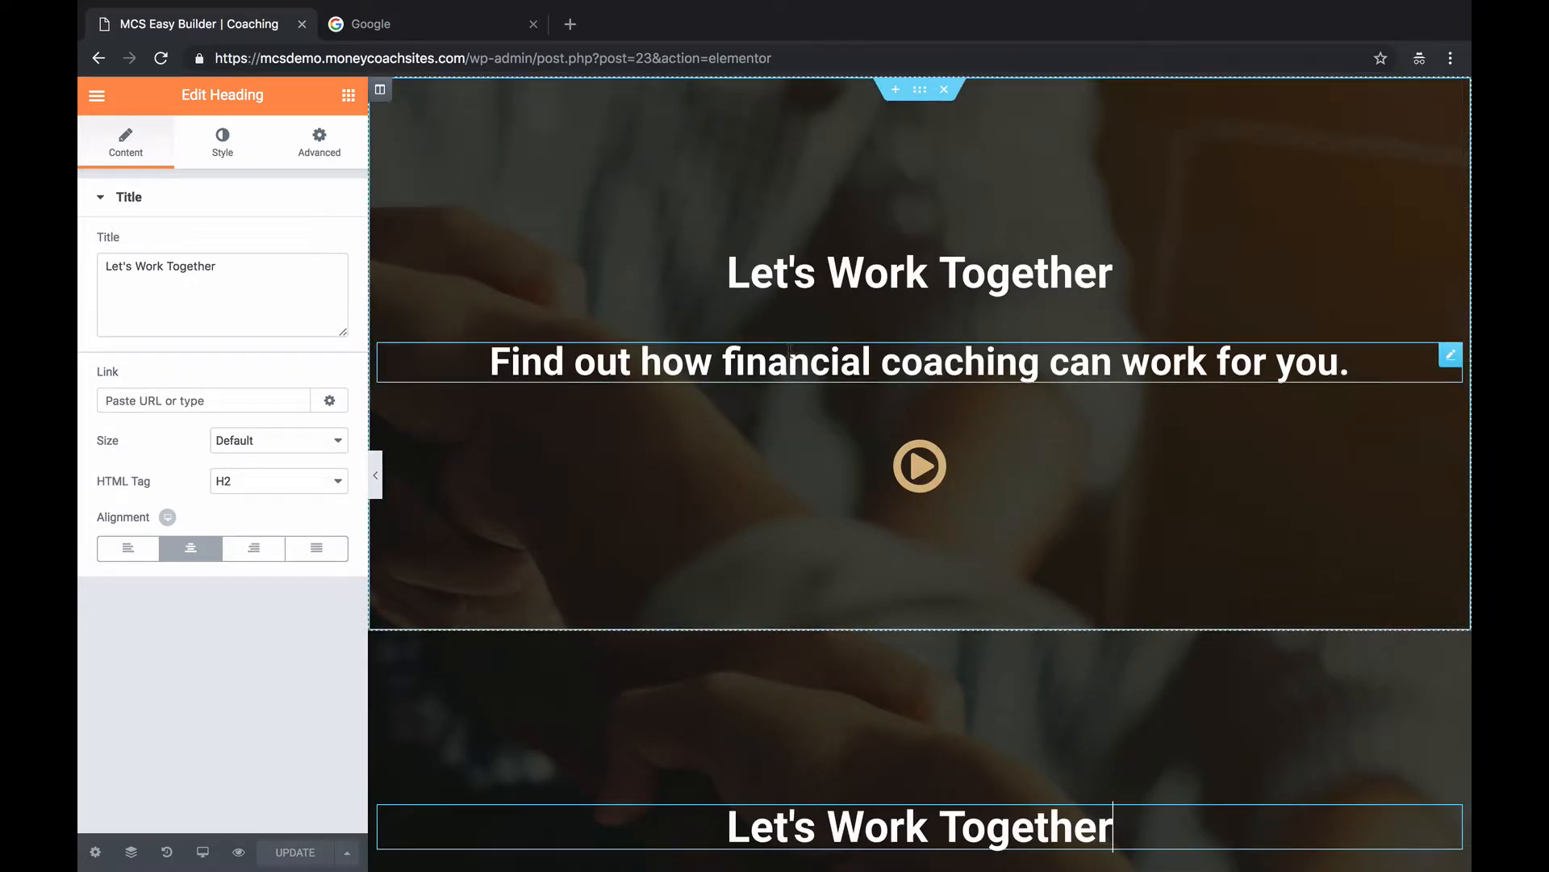
View the settings of the first hero section's spacer, heading, subheading and play icon, and select the icon's link value.
click(942, 163)
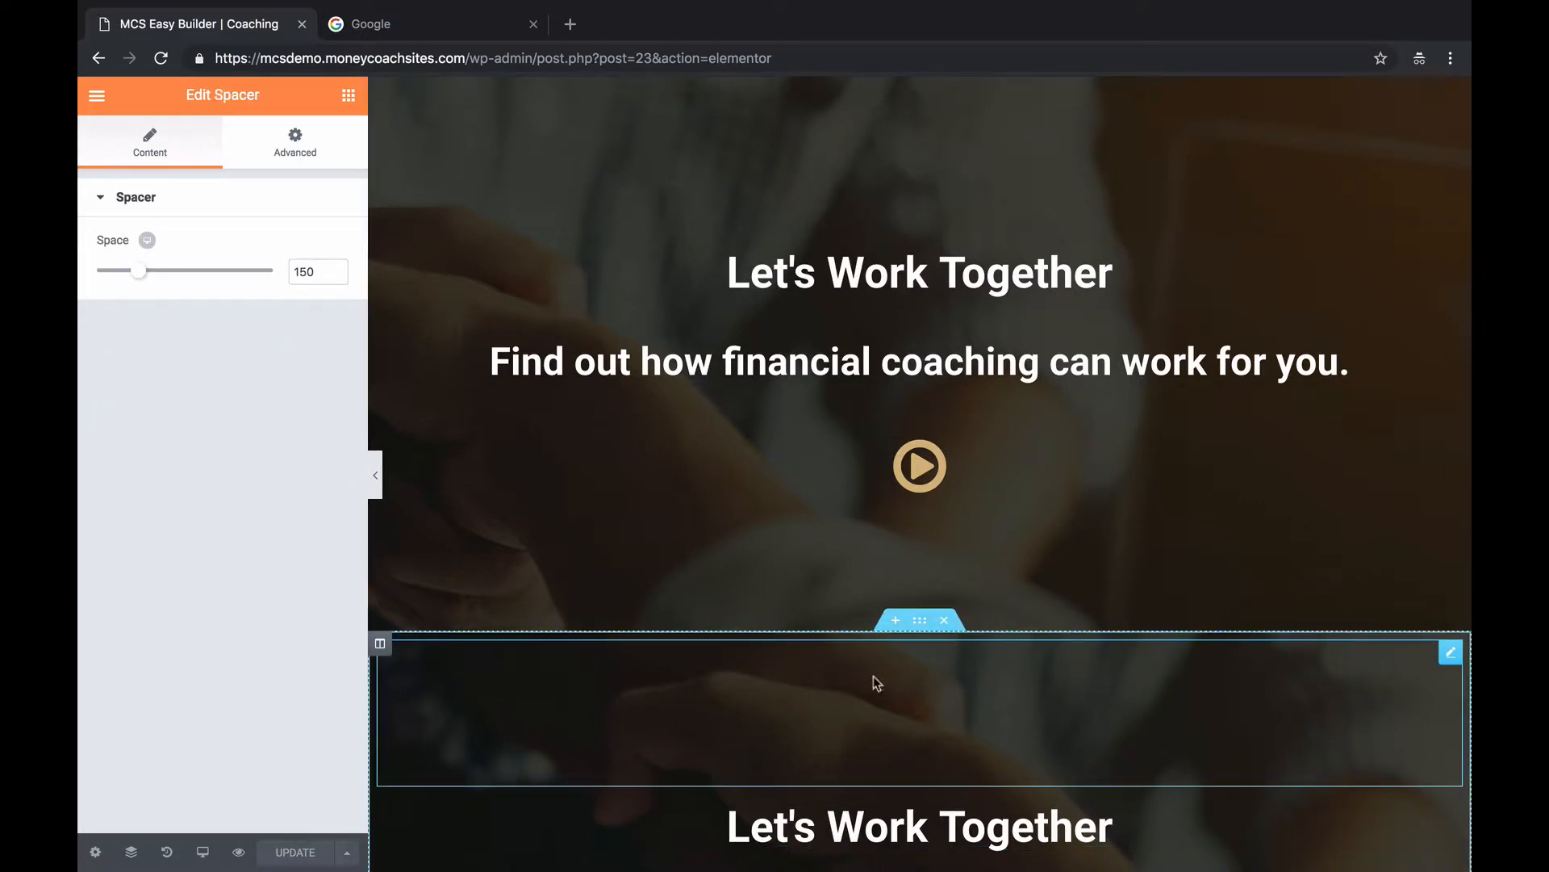
click(1146, 269)
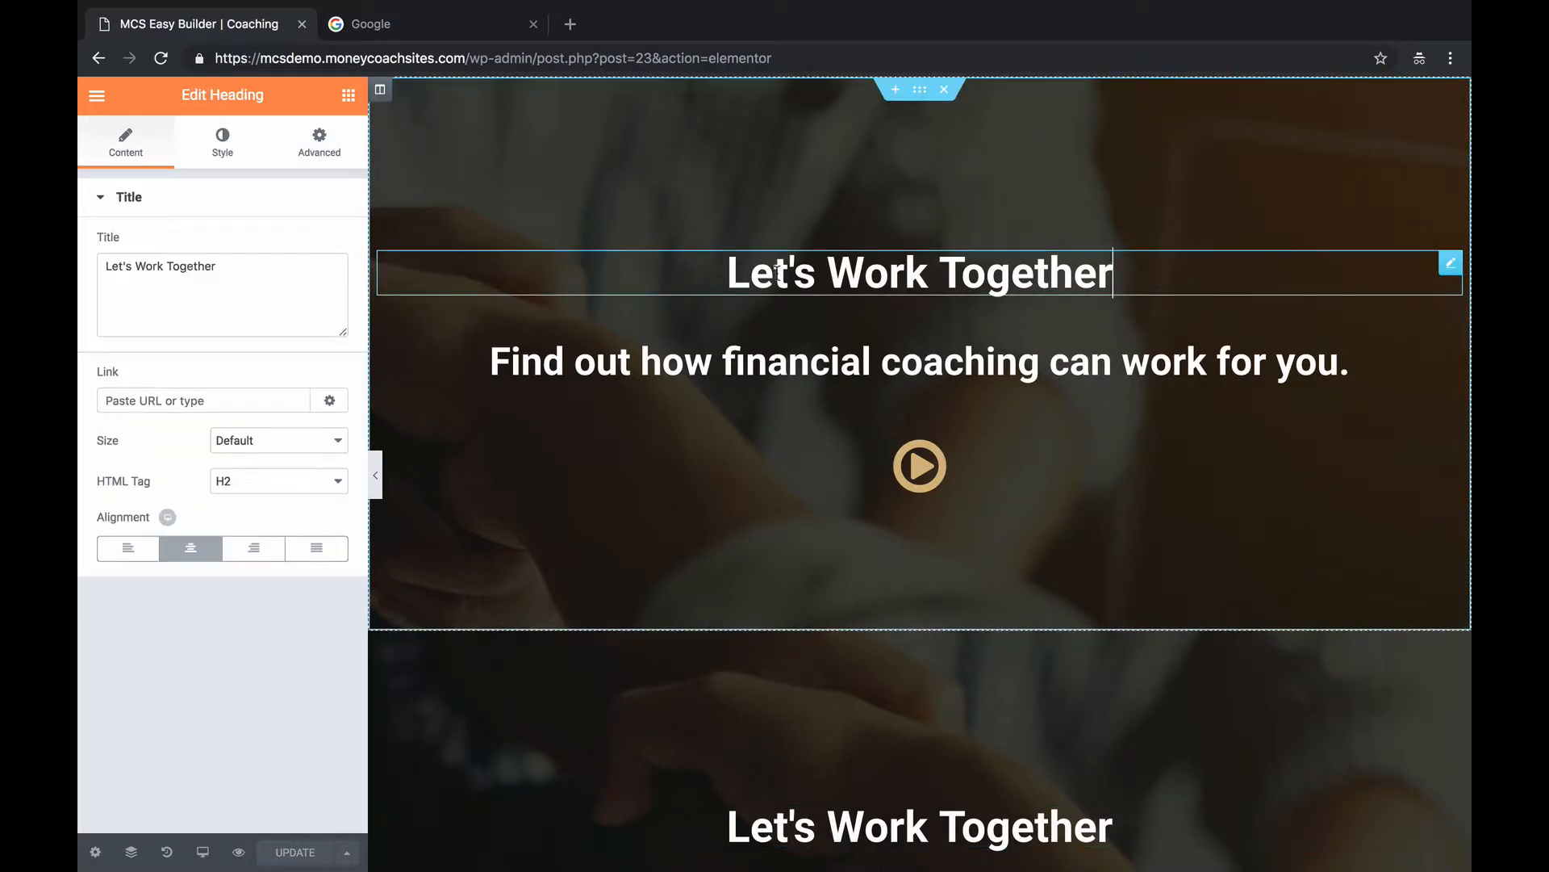
click(749, 363)
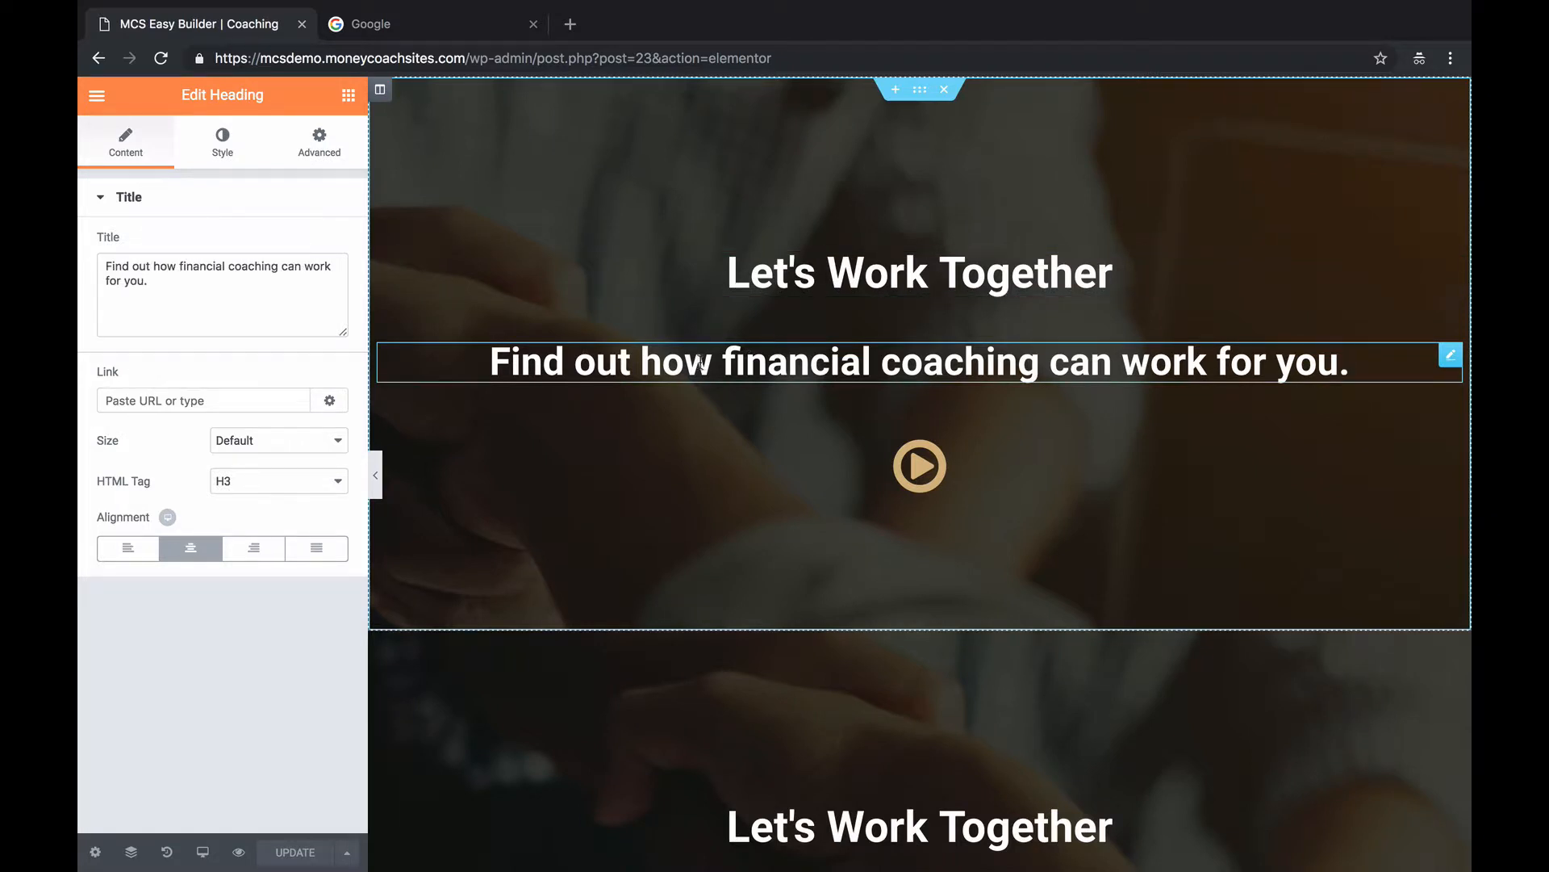
click(962, 448)
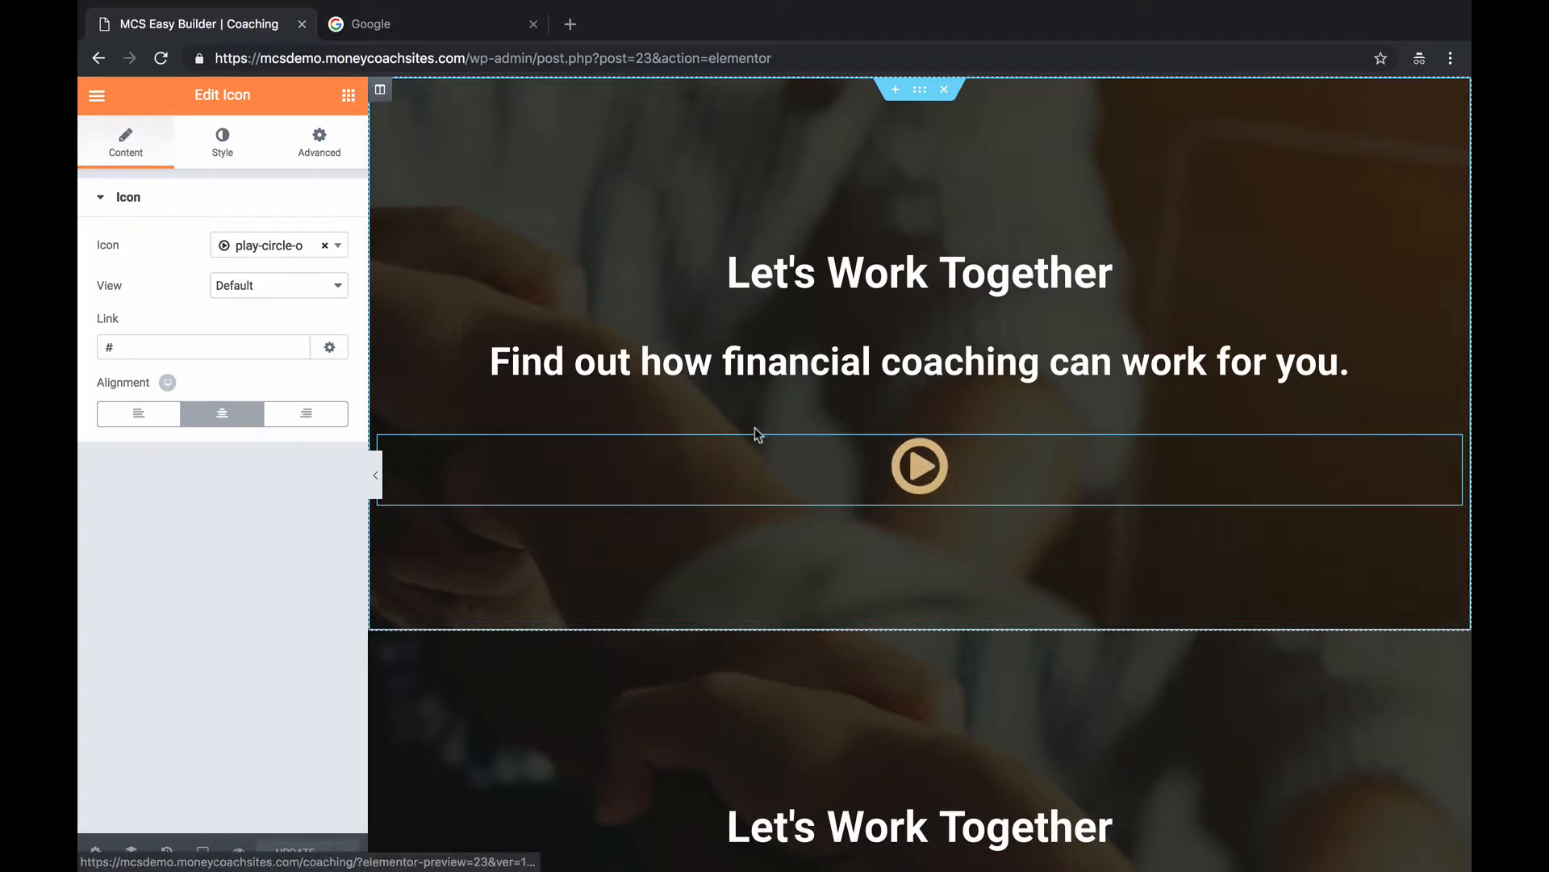
double_click(198, 343)
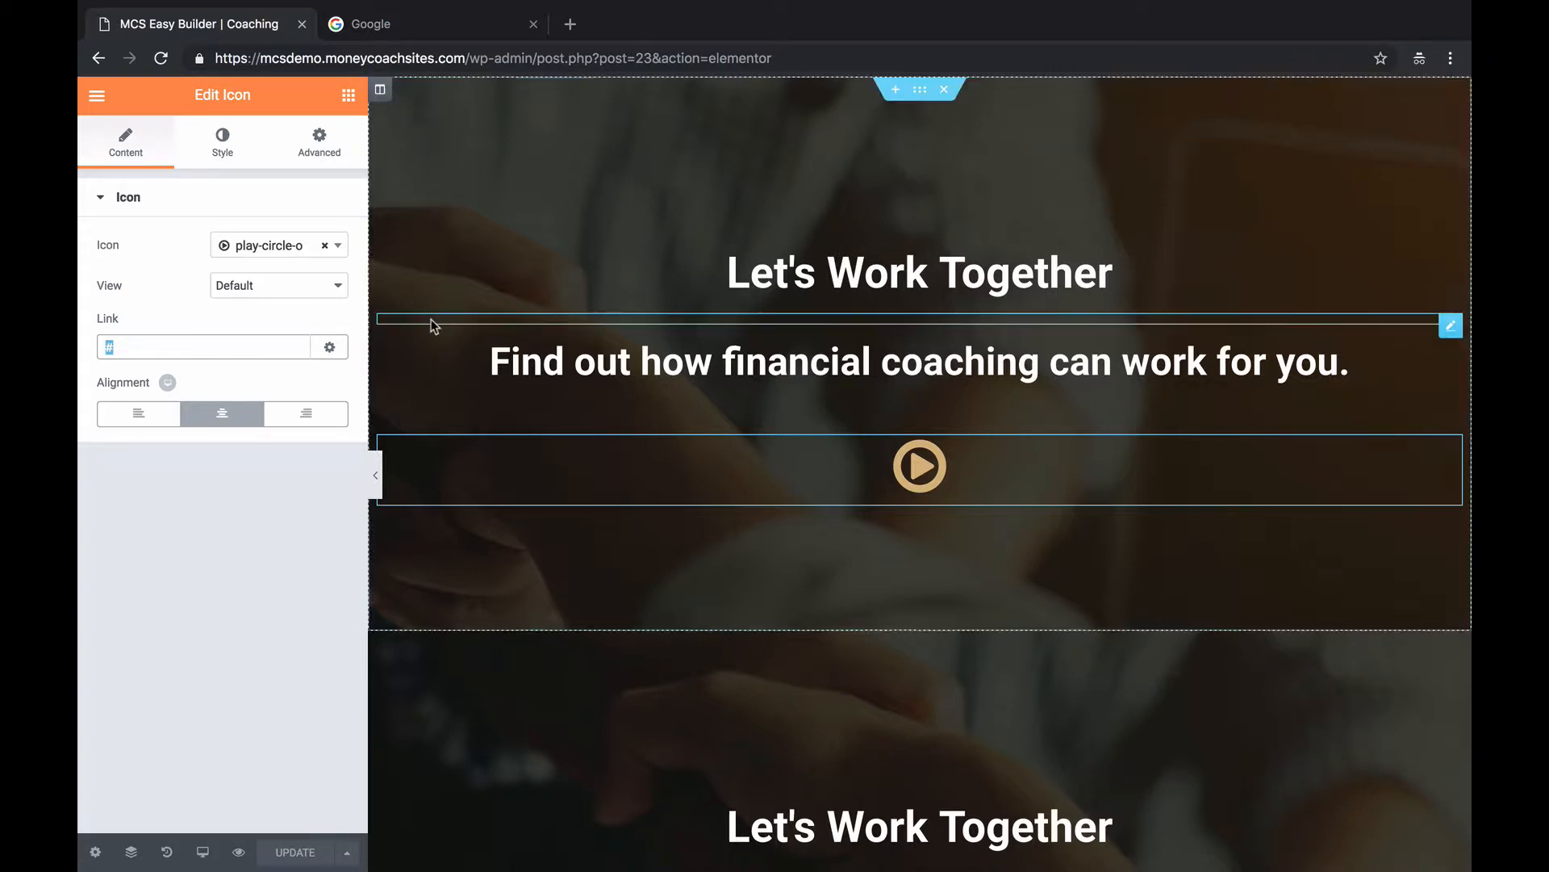
Examine the 1-on-1 Coaching Options section and view the settings of its heading and of the divider below it.
scroll(908, 461, down, 1)
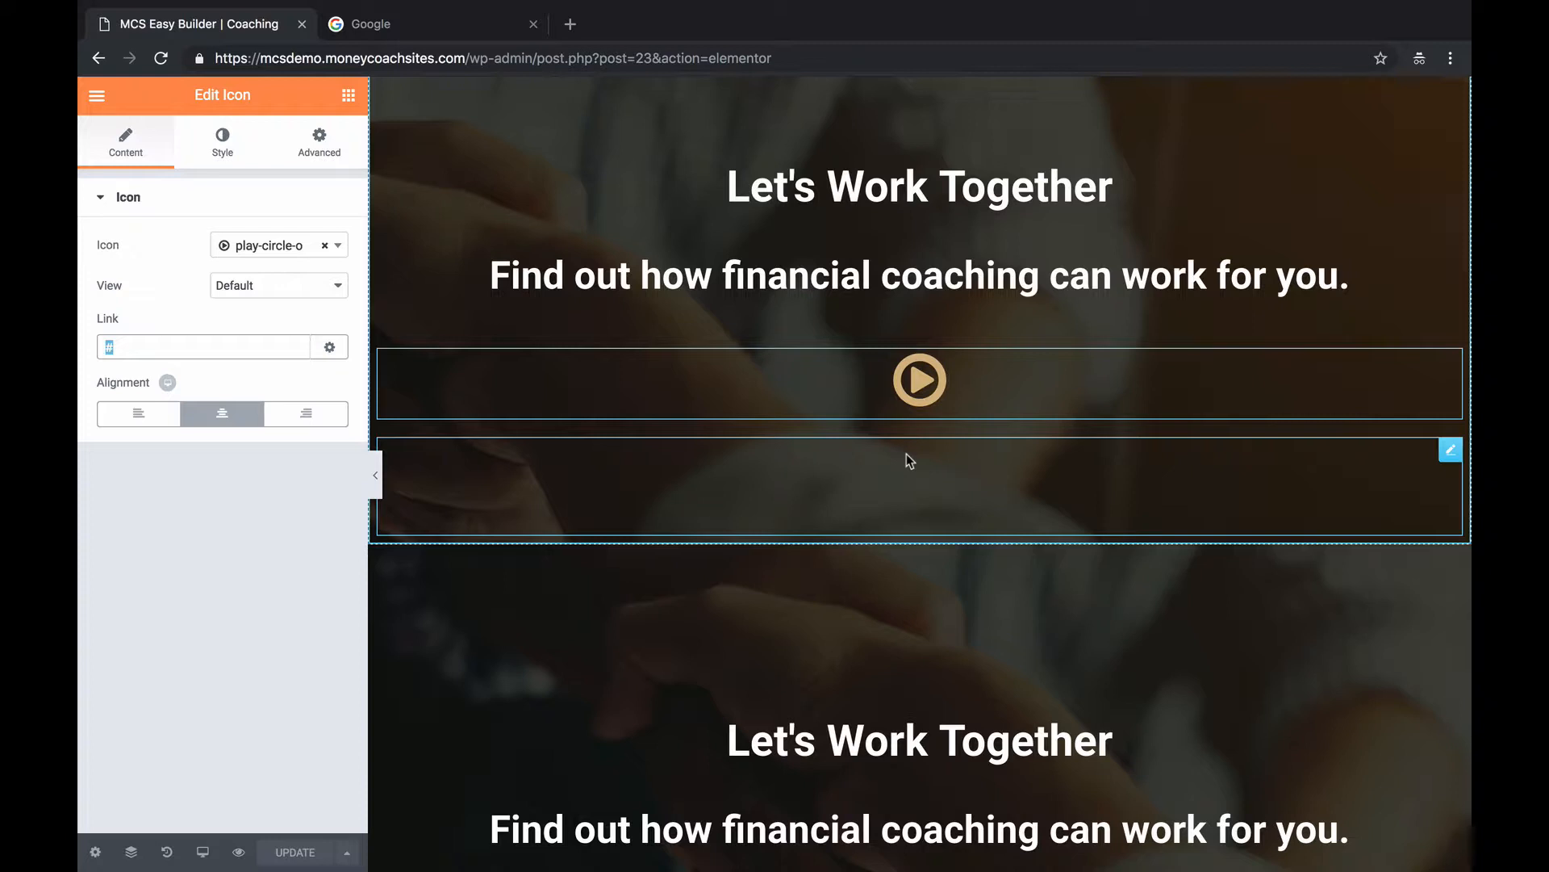
scroll(953, 392, down, 1)
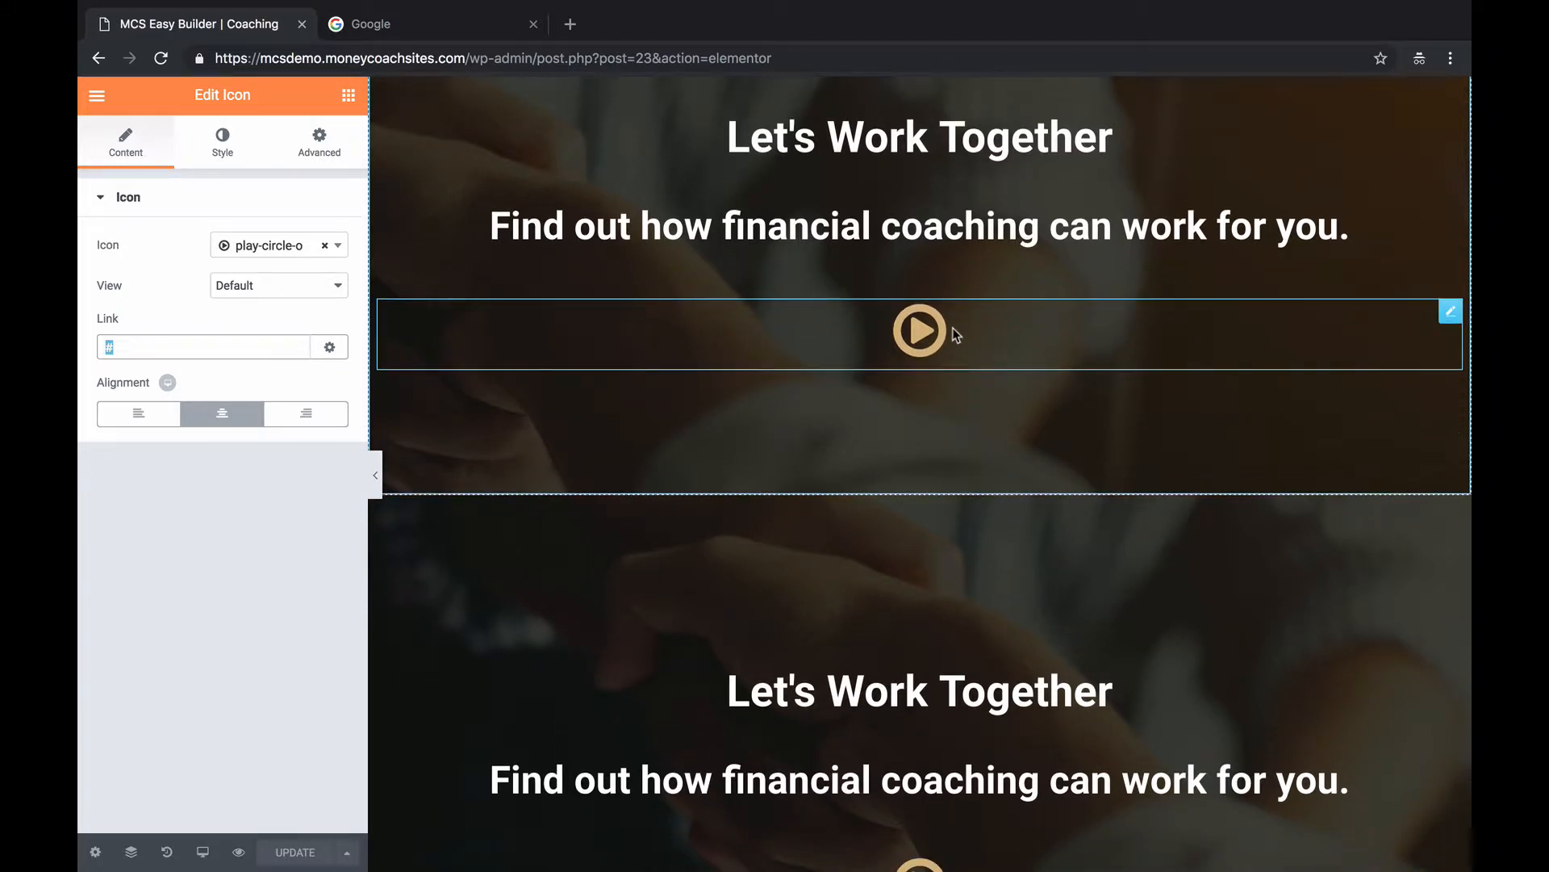
scroll(956, 334, down, 3)
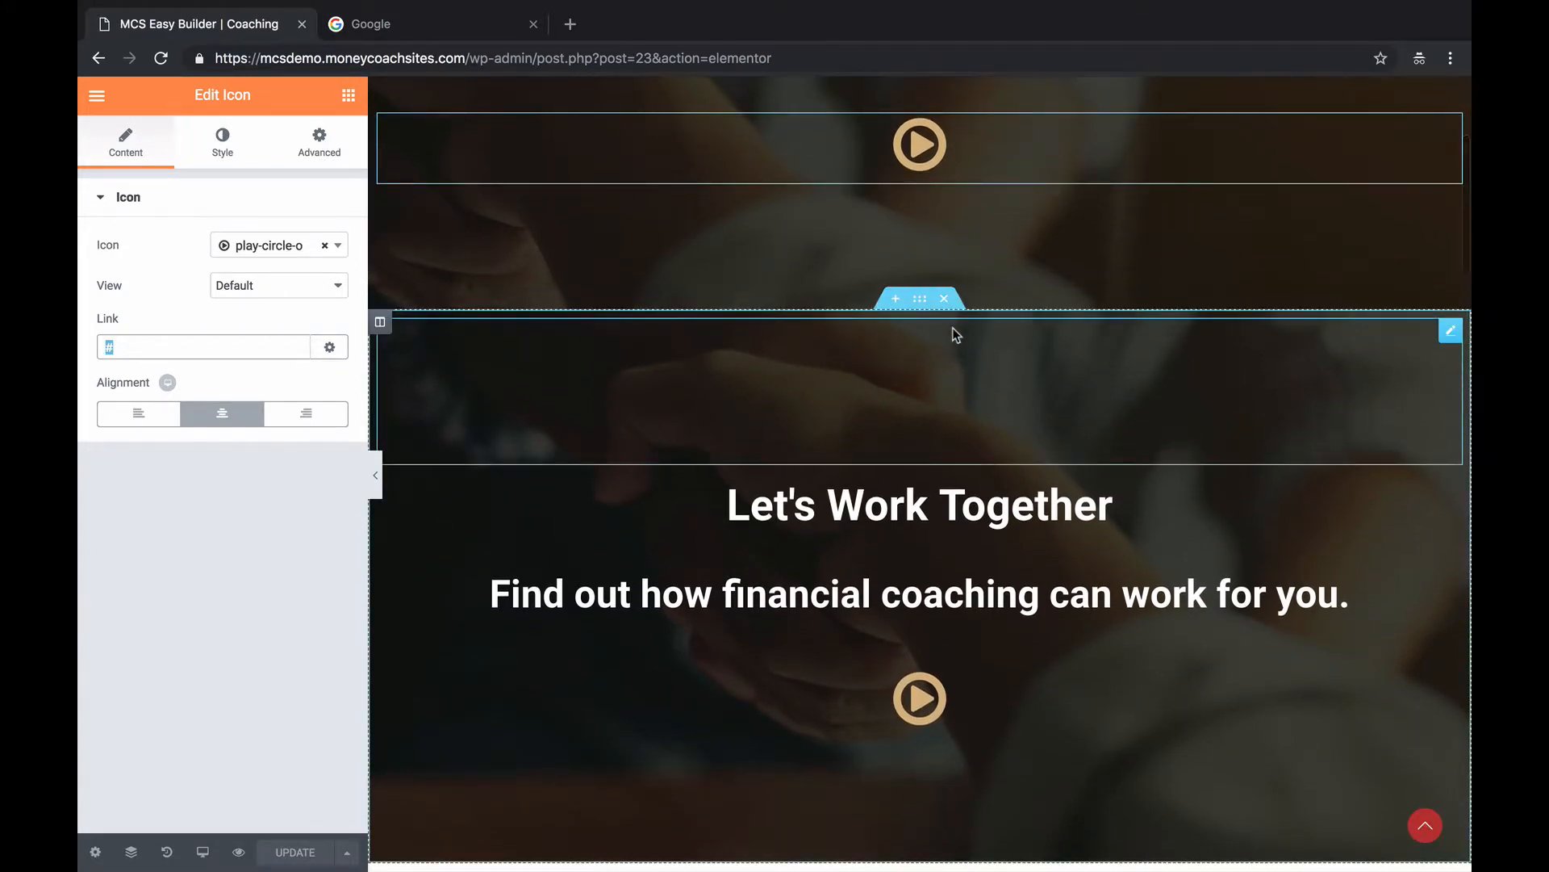
scroll(955, 332, down, 1)
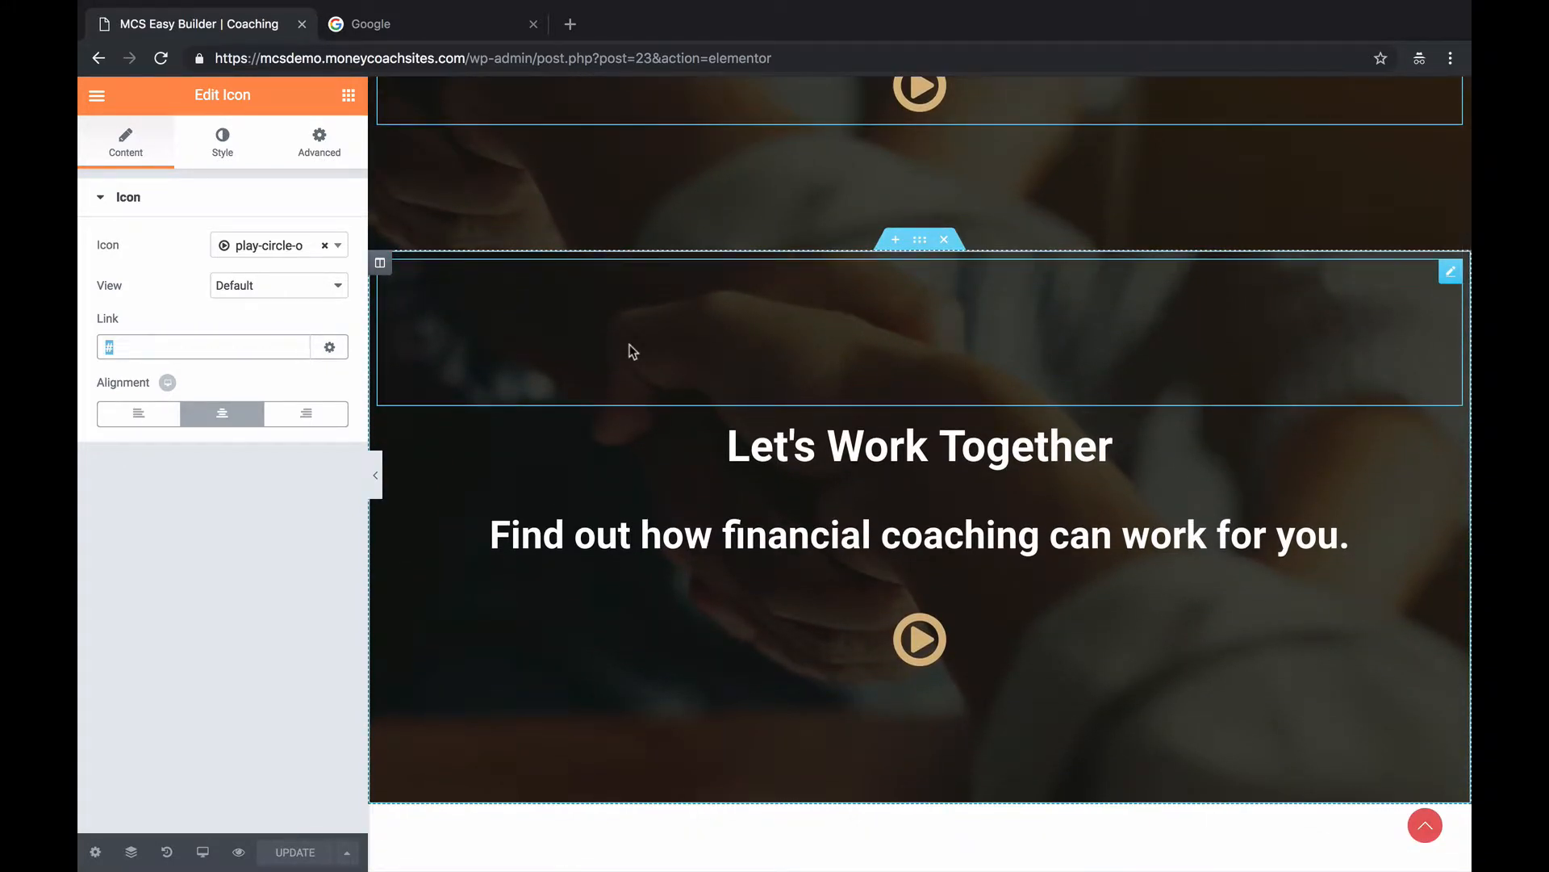
scroll(632, 347, down, 2)
scroll(906, 414, down, 5)
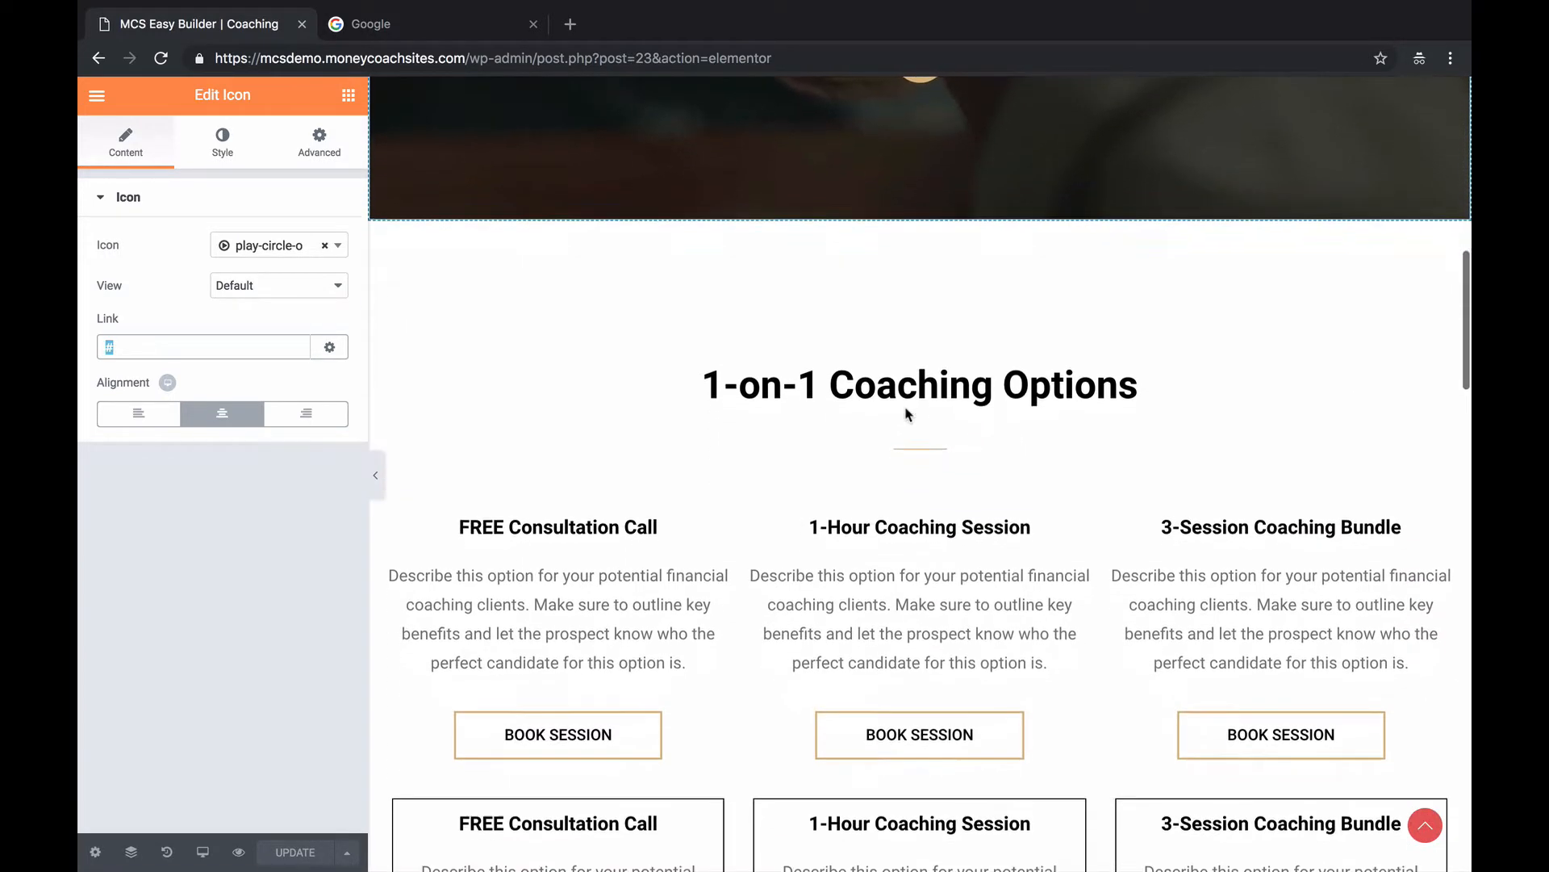
click(1140, 383)
scroll(1006, 356, down, 2)
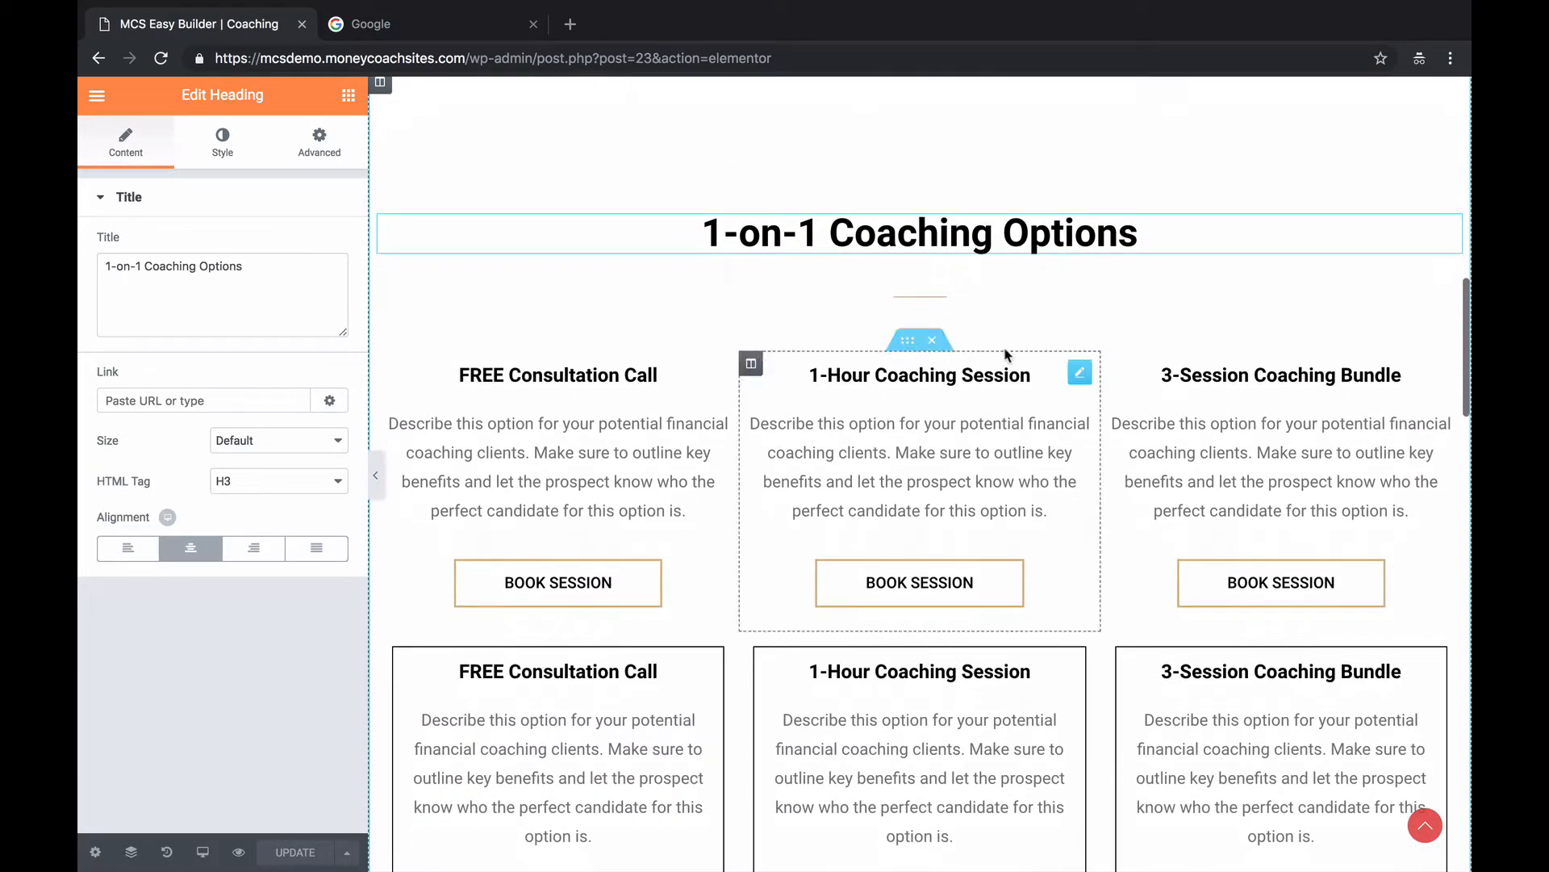
click(949, 306)
scroll(949, 307, down, 1)
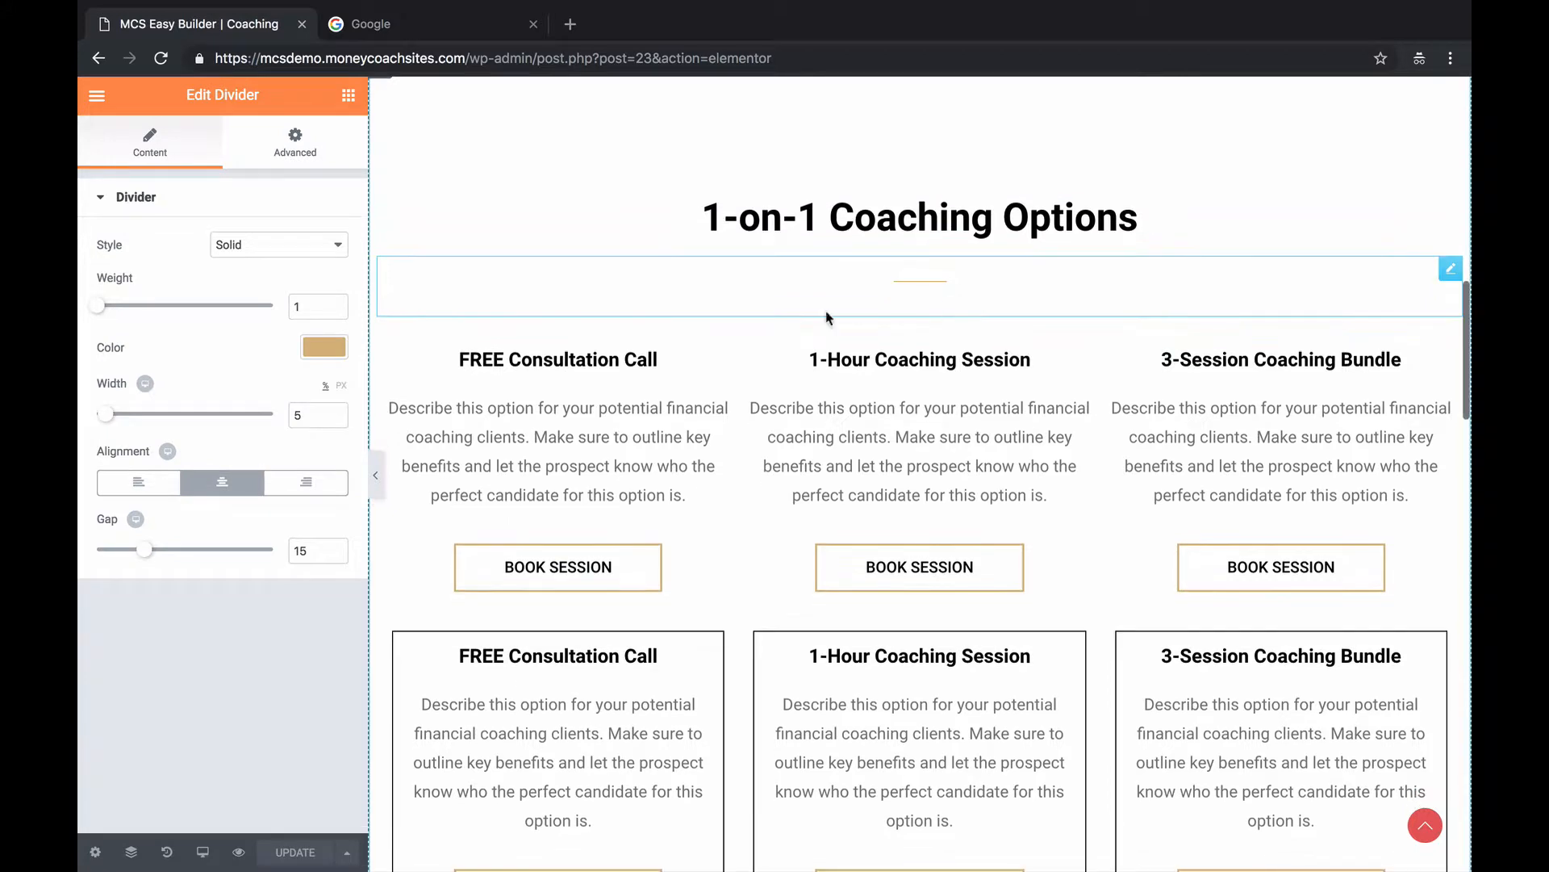
View the settings of the first coaching options row and its FREE Consultation Call box, and compare it with the bordered row below.
scroll(526, 416, down, 1)
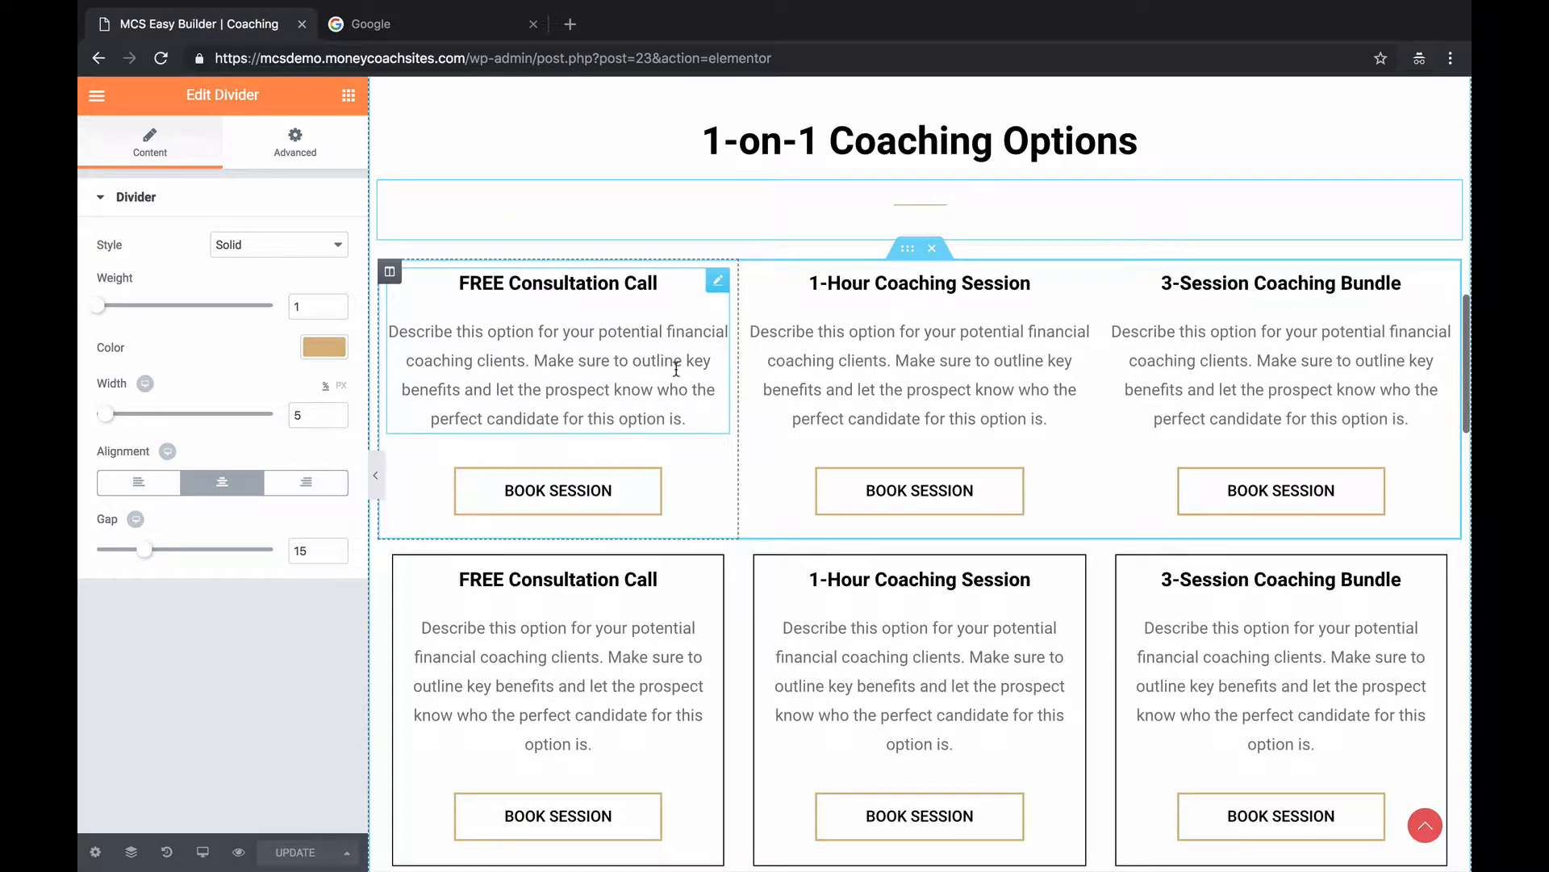
click(908, 248)
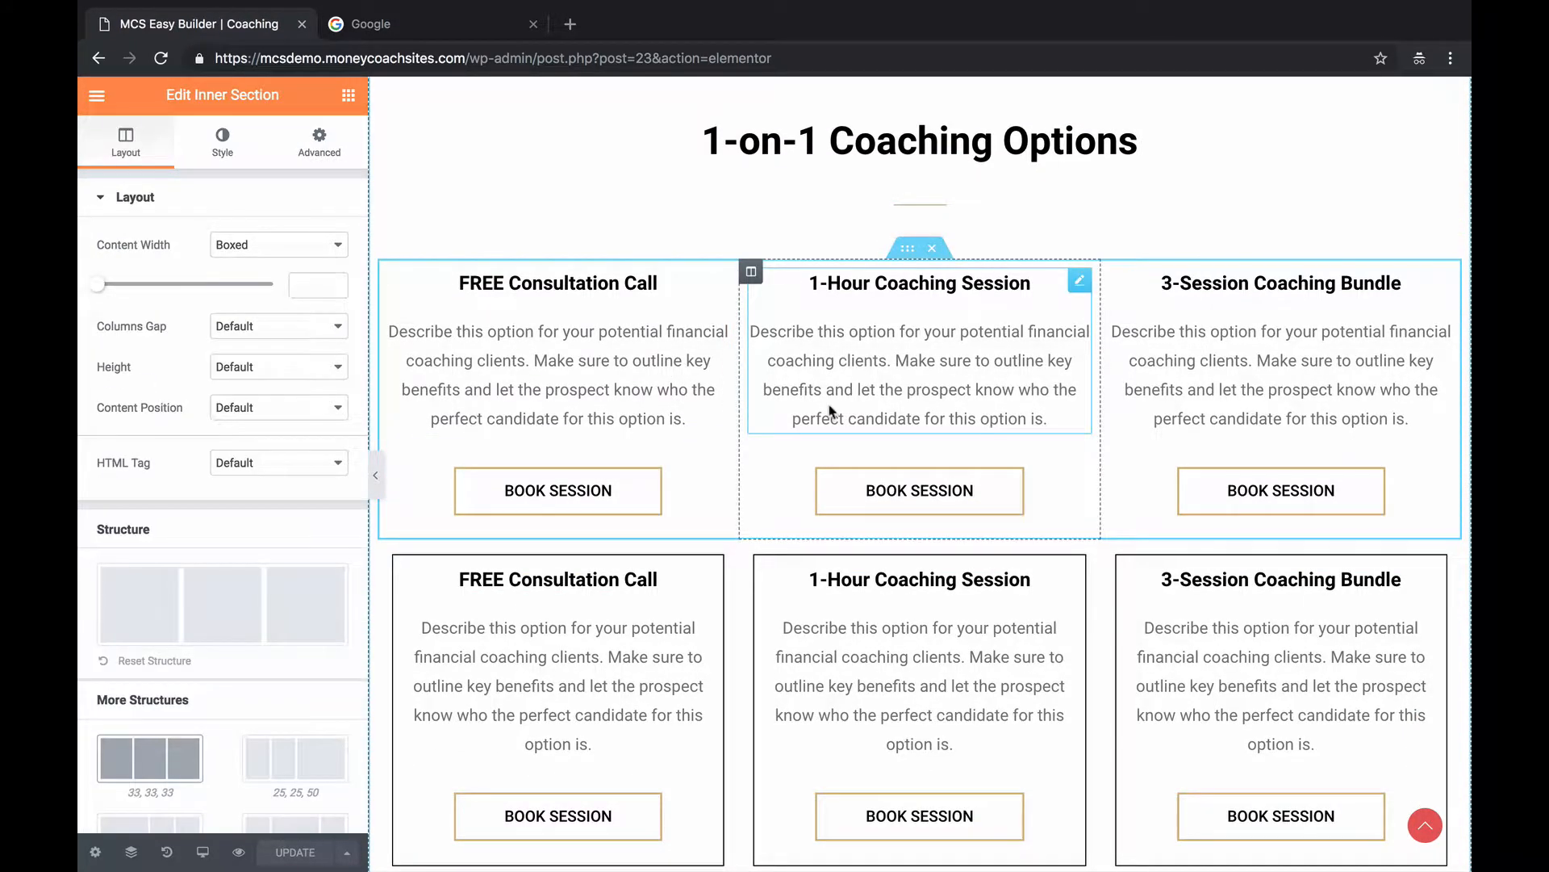
scroll(831, 410, down, 1)
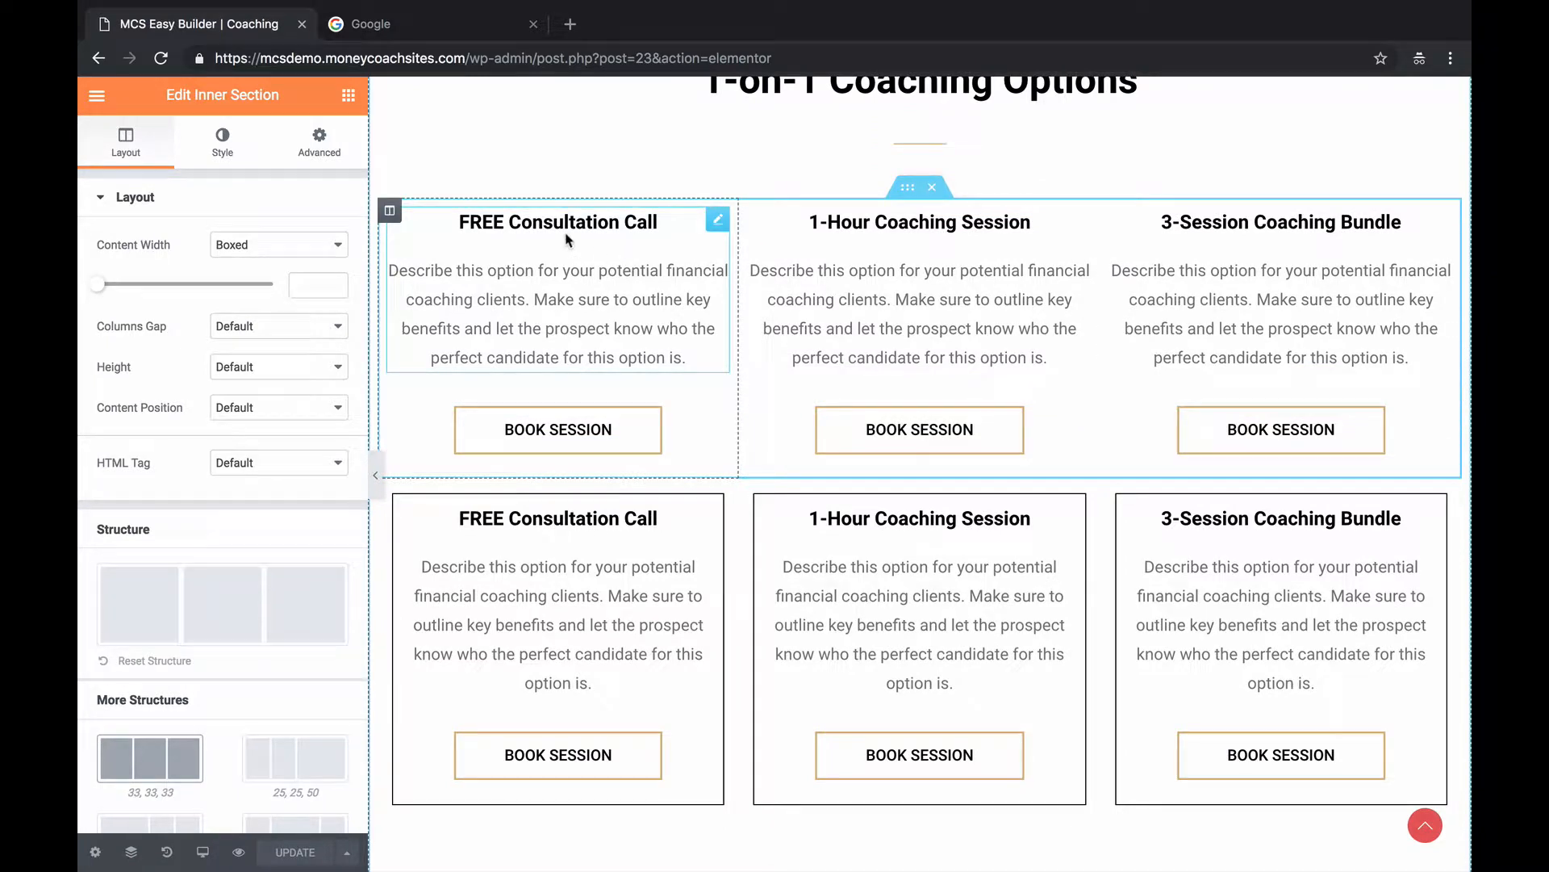
double_click(590, 221)
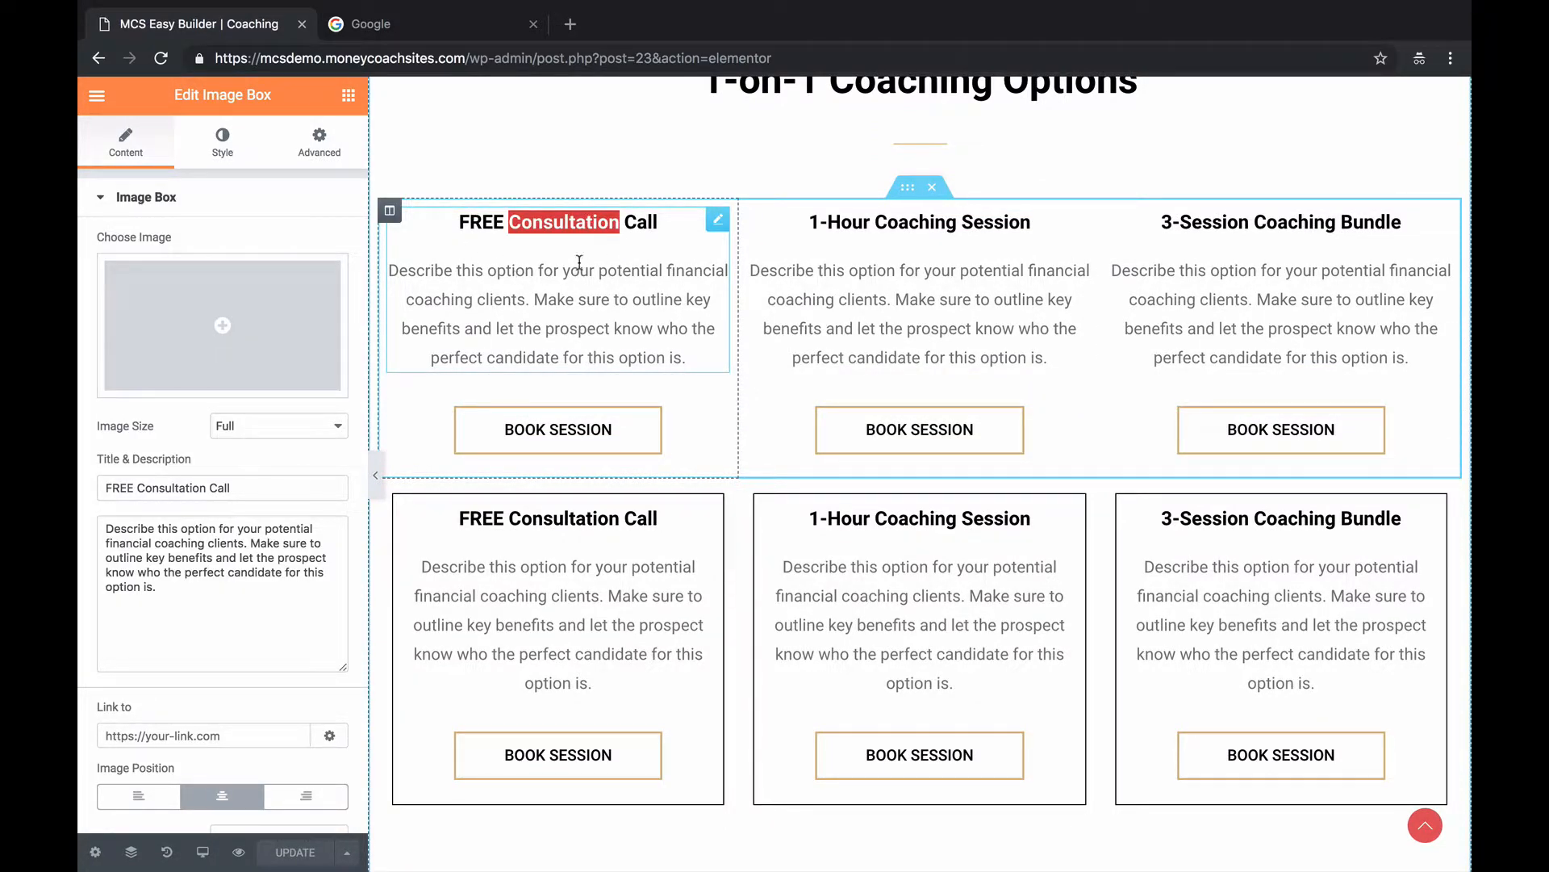
scroll(949, 173, up, 4)
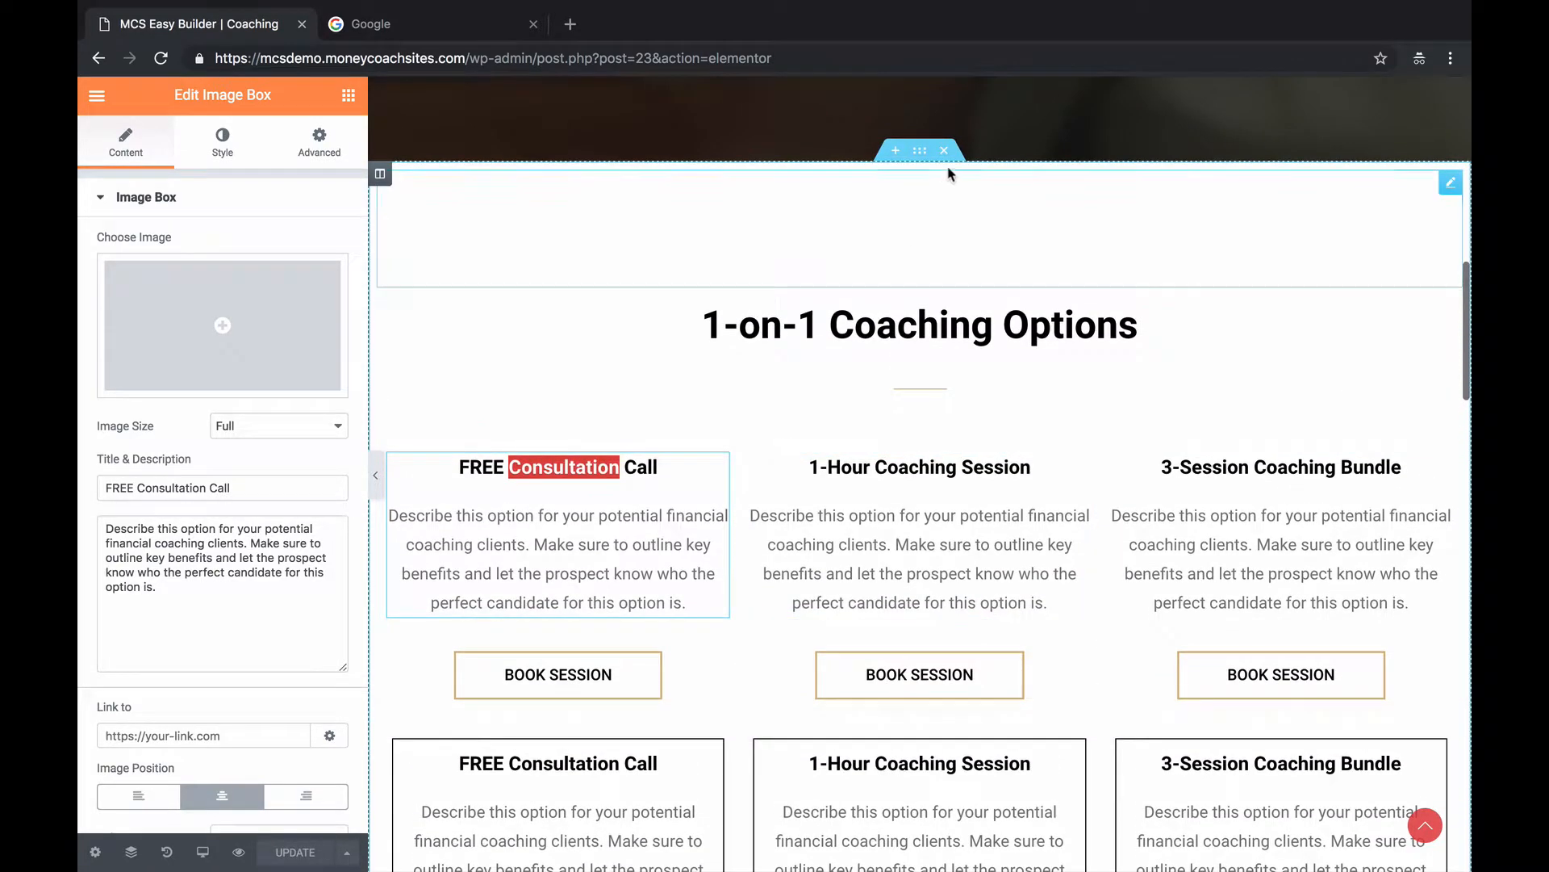
scroll(941, 234, down, 10)
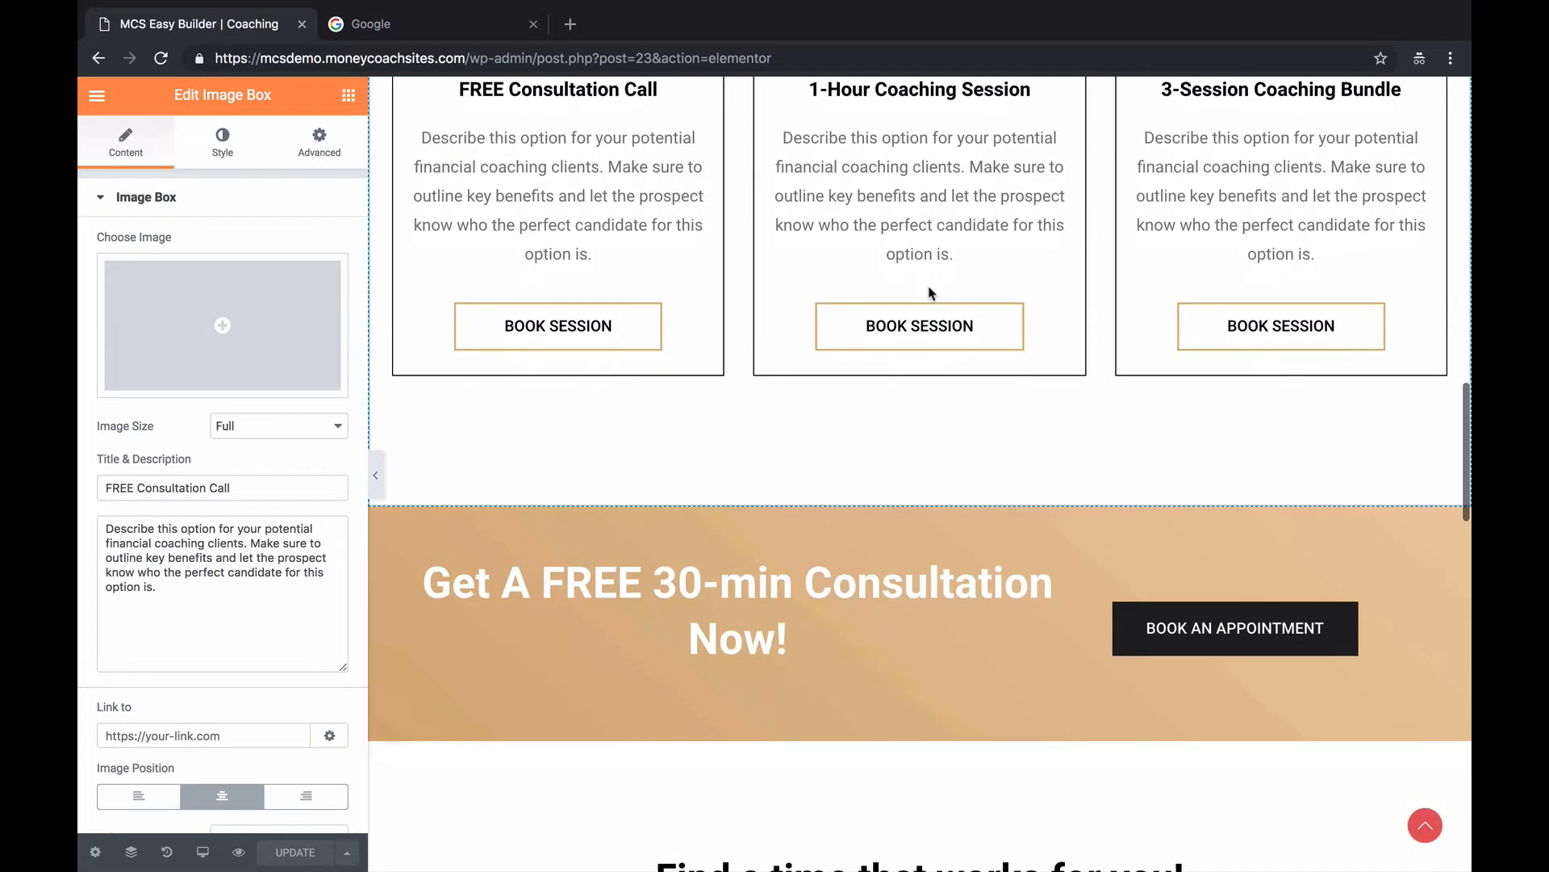
scroll(928, 293, up, 8)
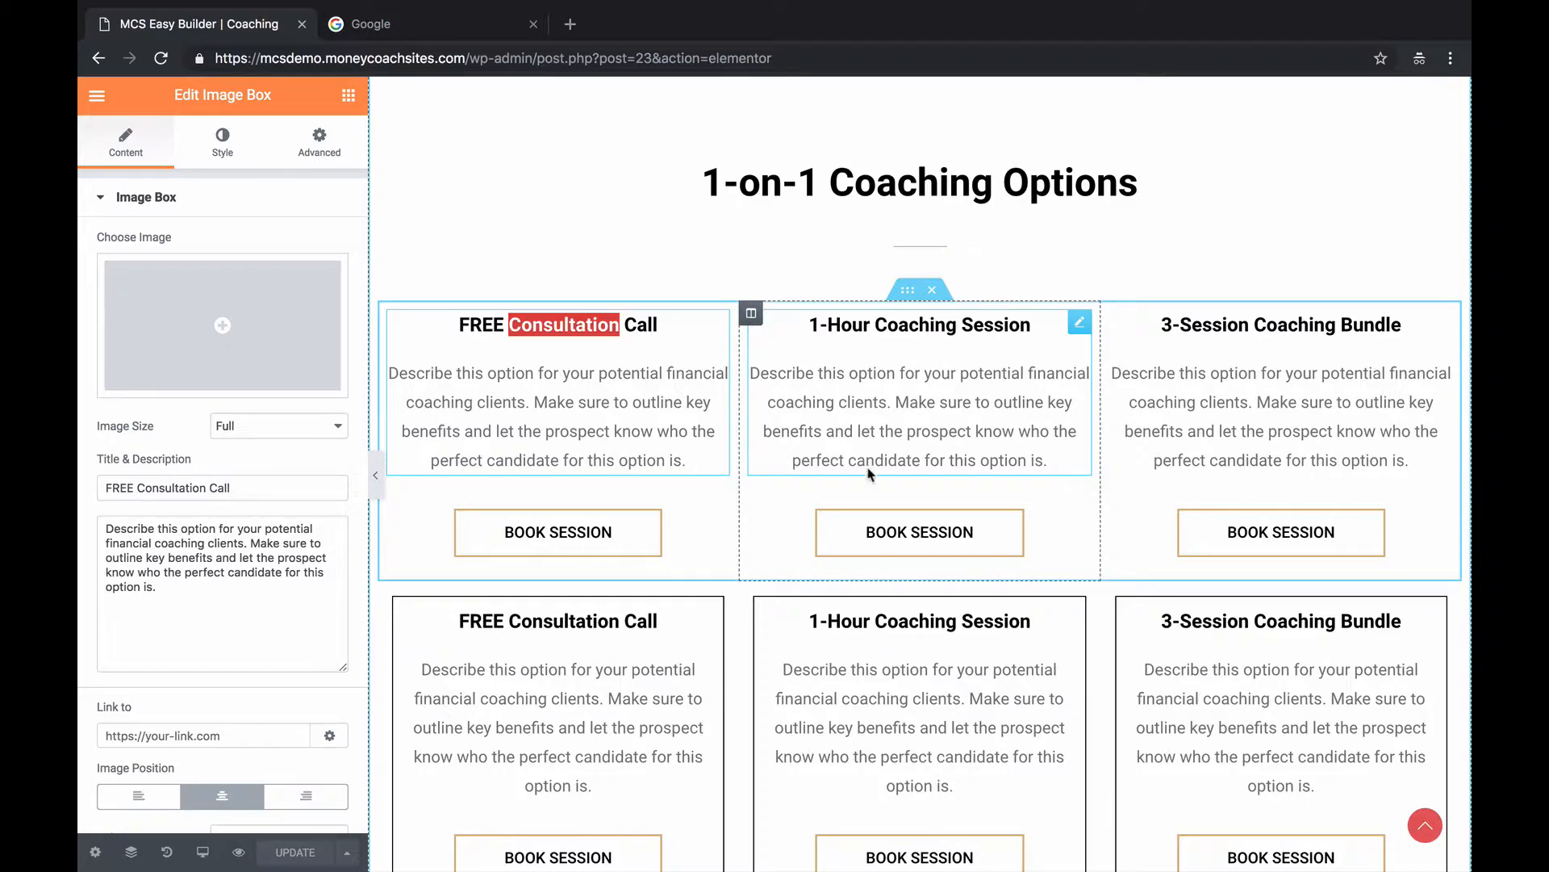
scroll(869, 475, down, 20)
scroll(765, 598, up, 15)
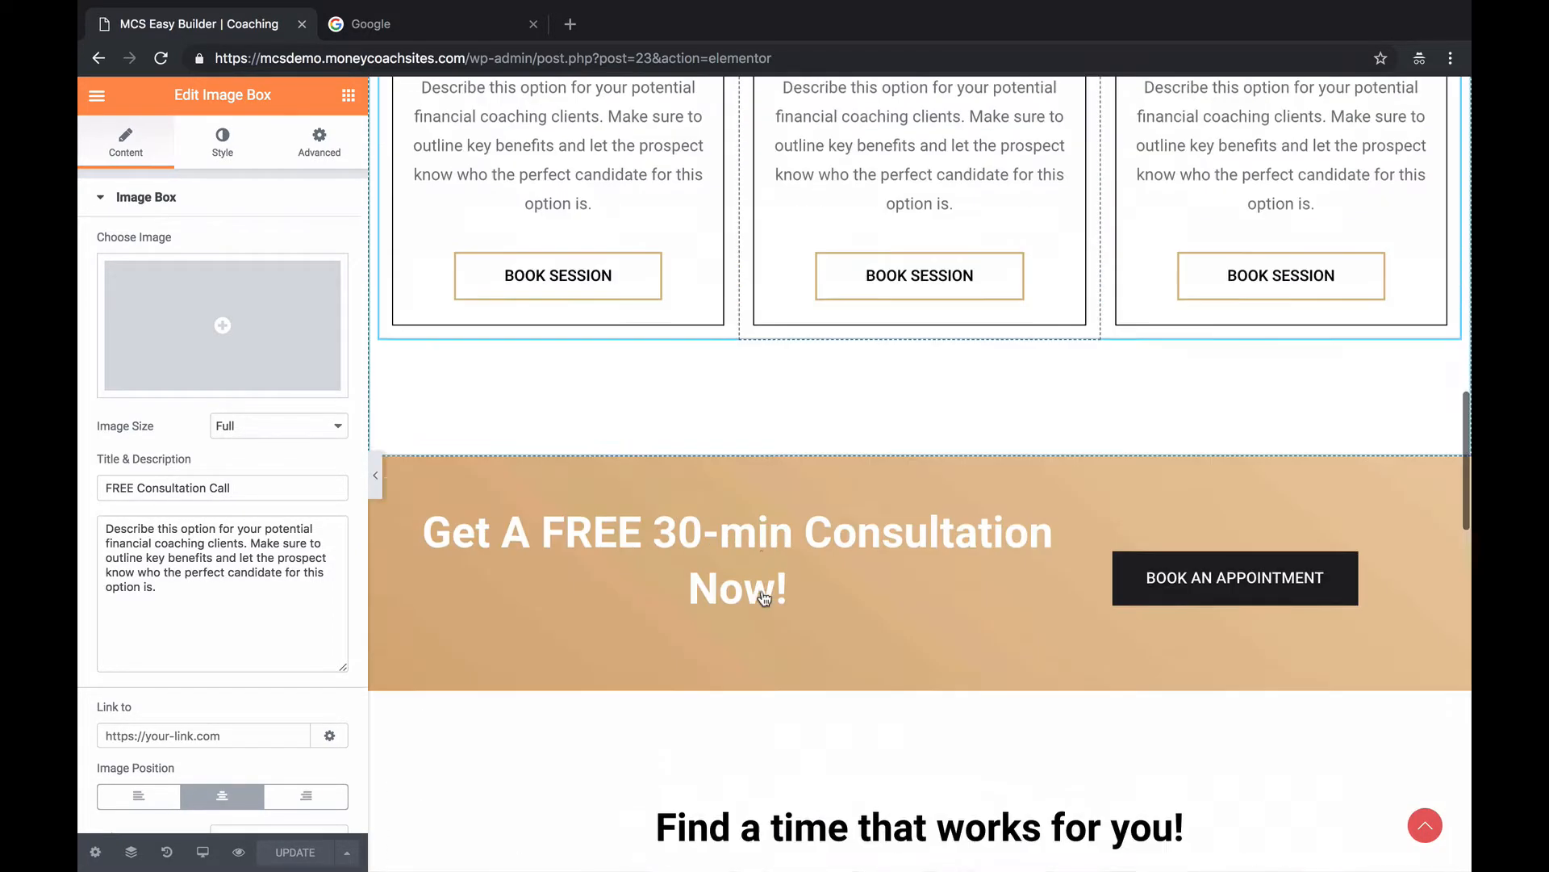
scroll(764, 598, up, 7)
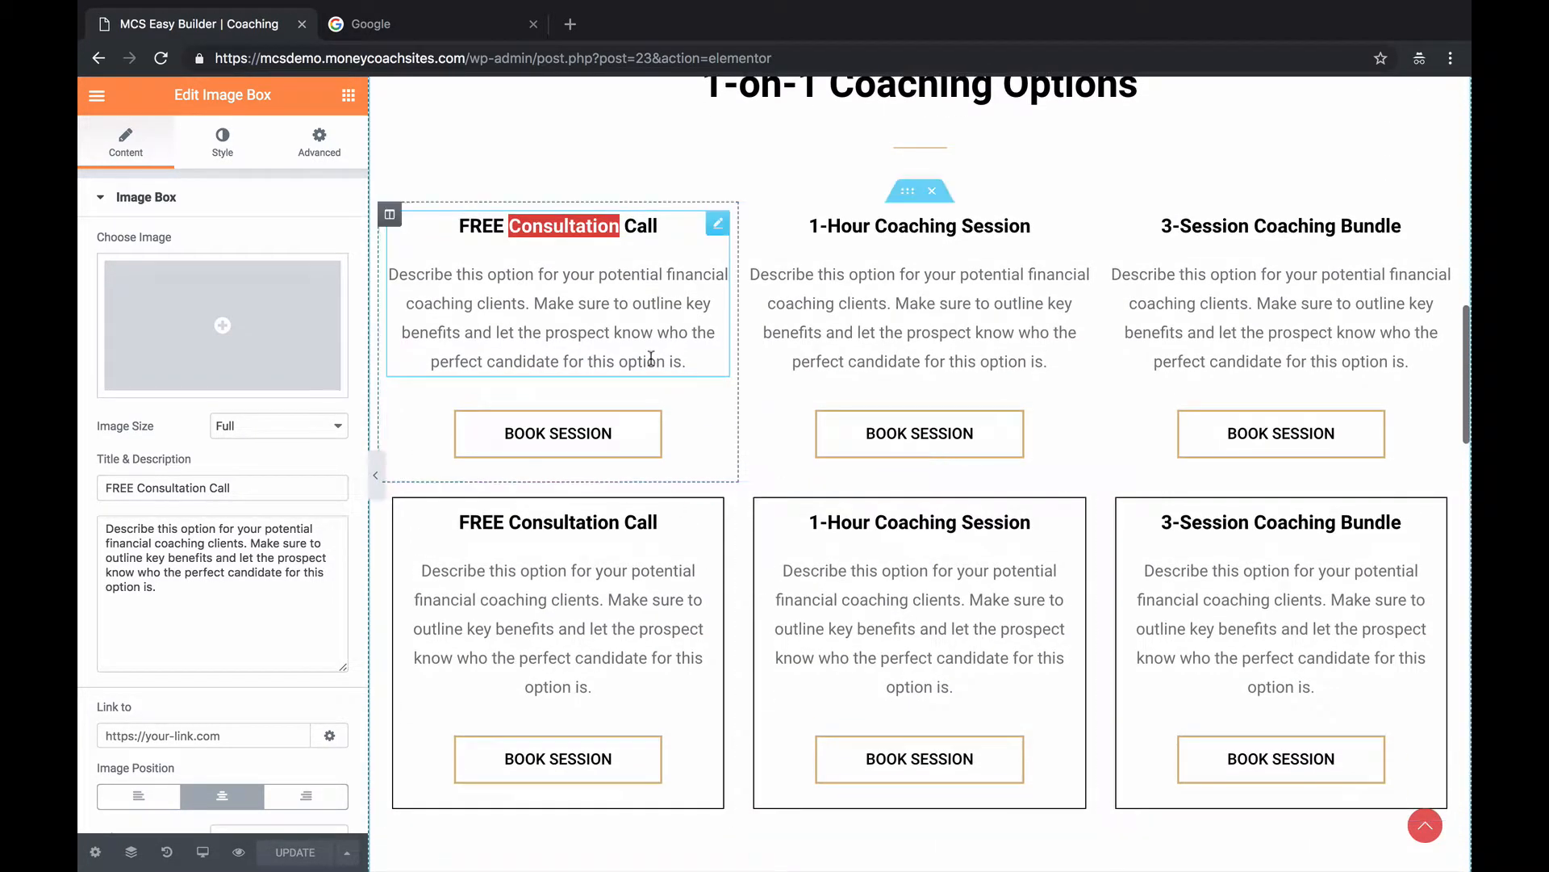
View the first row's FREE Consultation Call text and BOOK SESSION button settings, and examine the appointment scheduler further down the page.
click(649, 328)
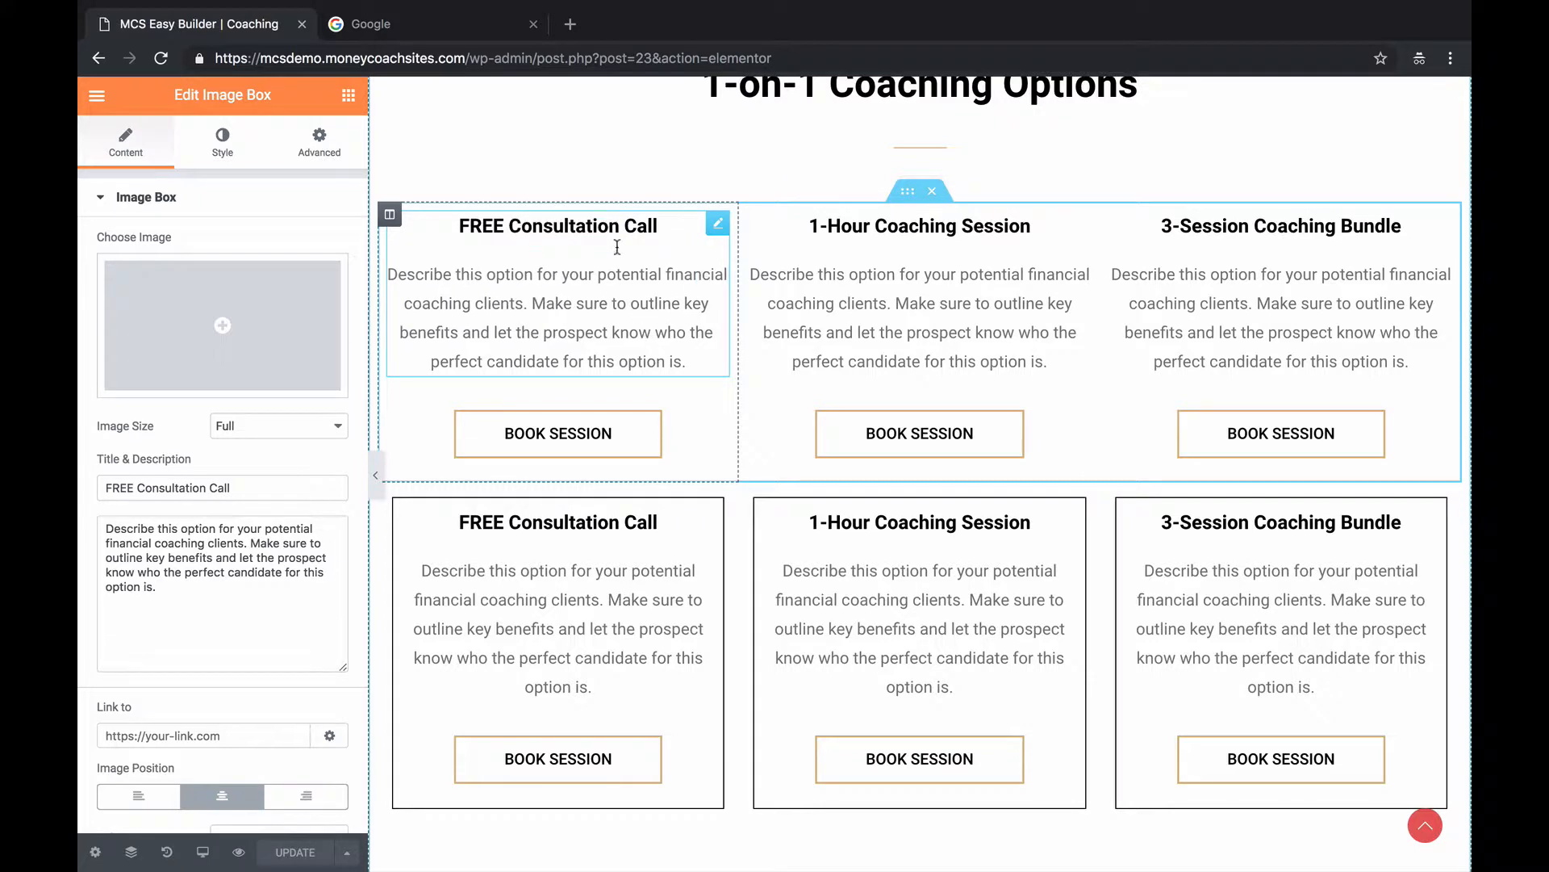
click(670, 416)
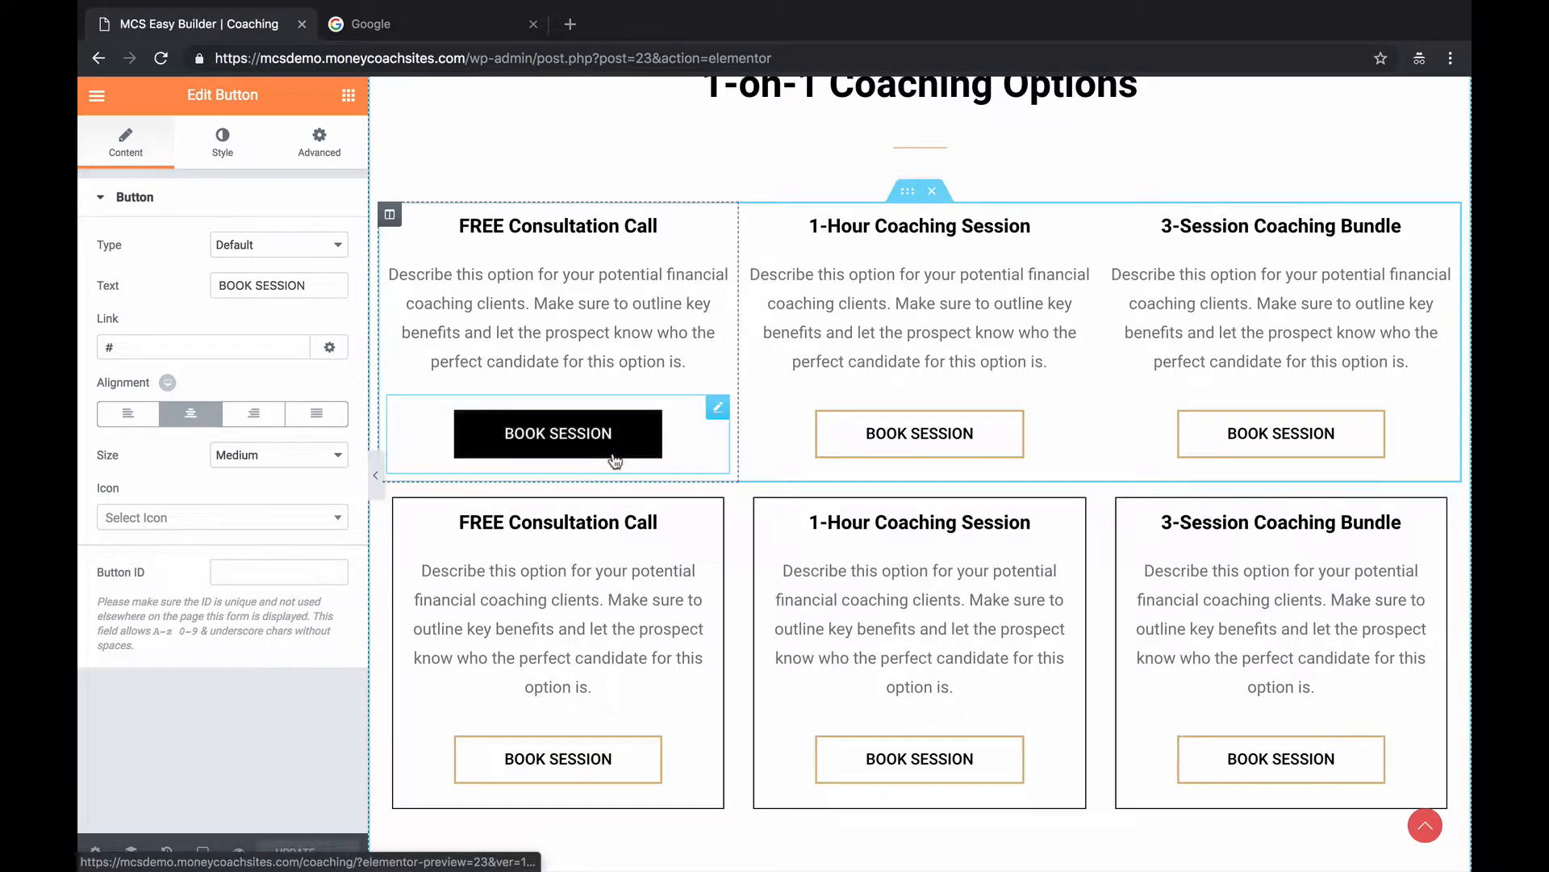
scroll(615, 460, down, 7)
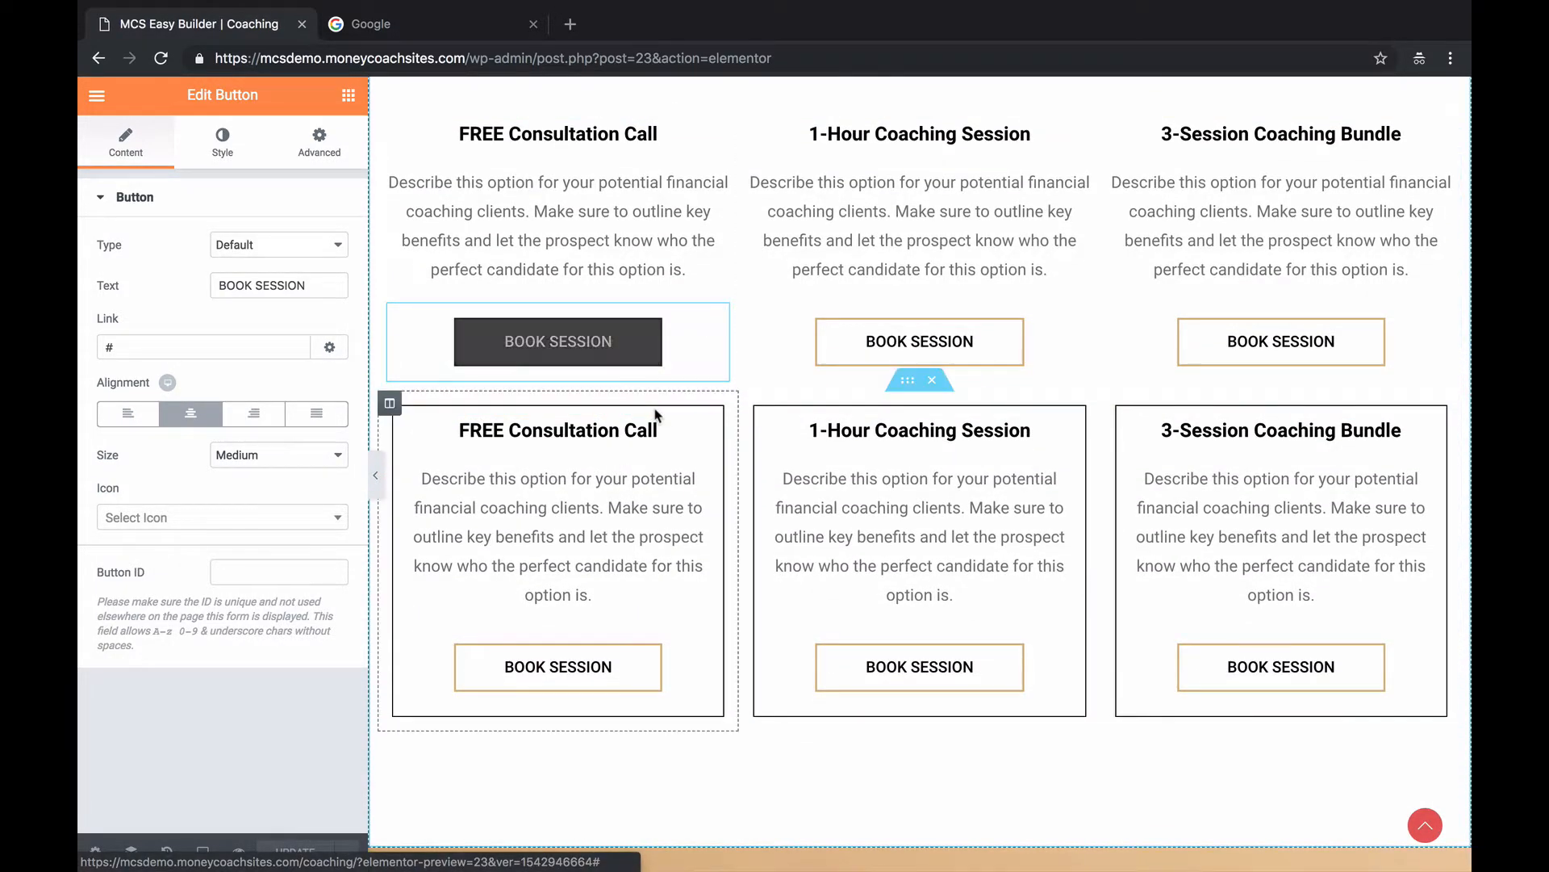
scroll(656, 415, down, 8)
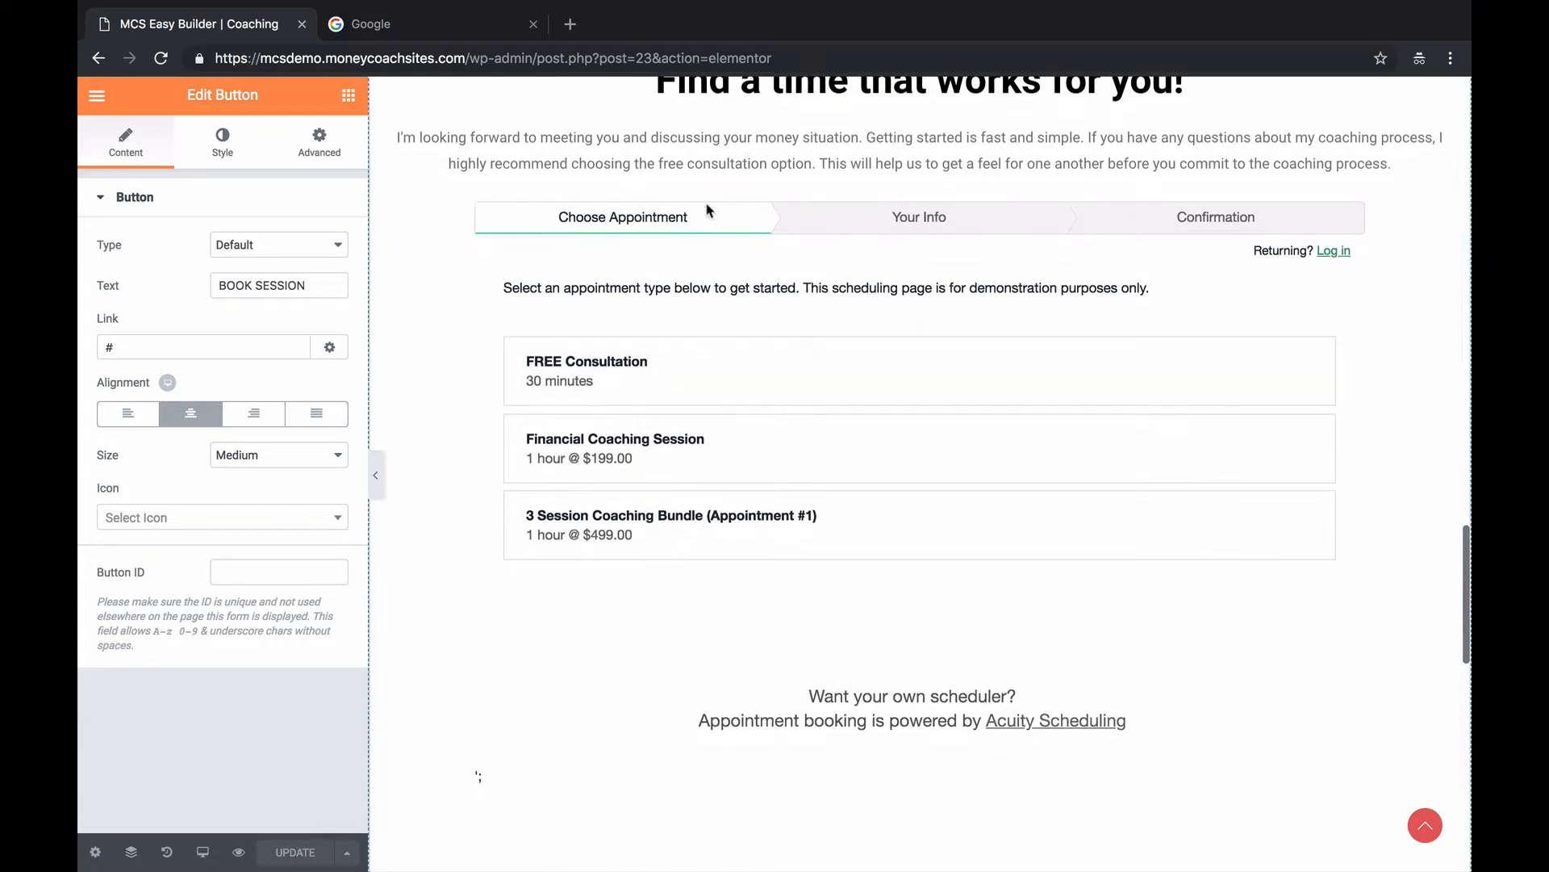
scroll(769, 408, up, 6)
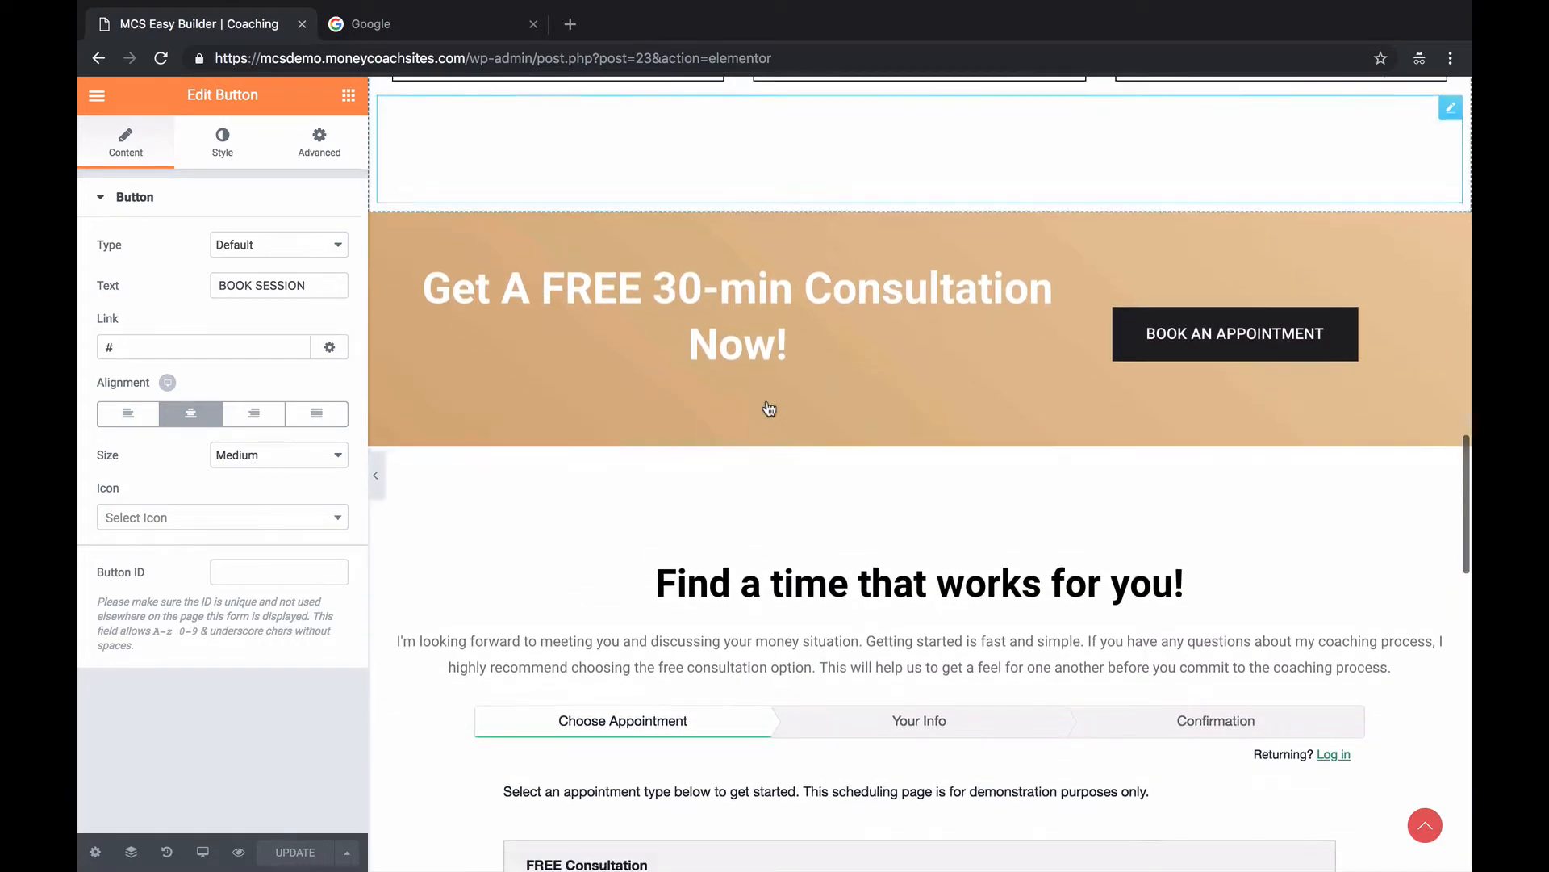
scroll(769, 408, up, 8)
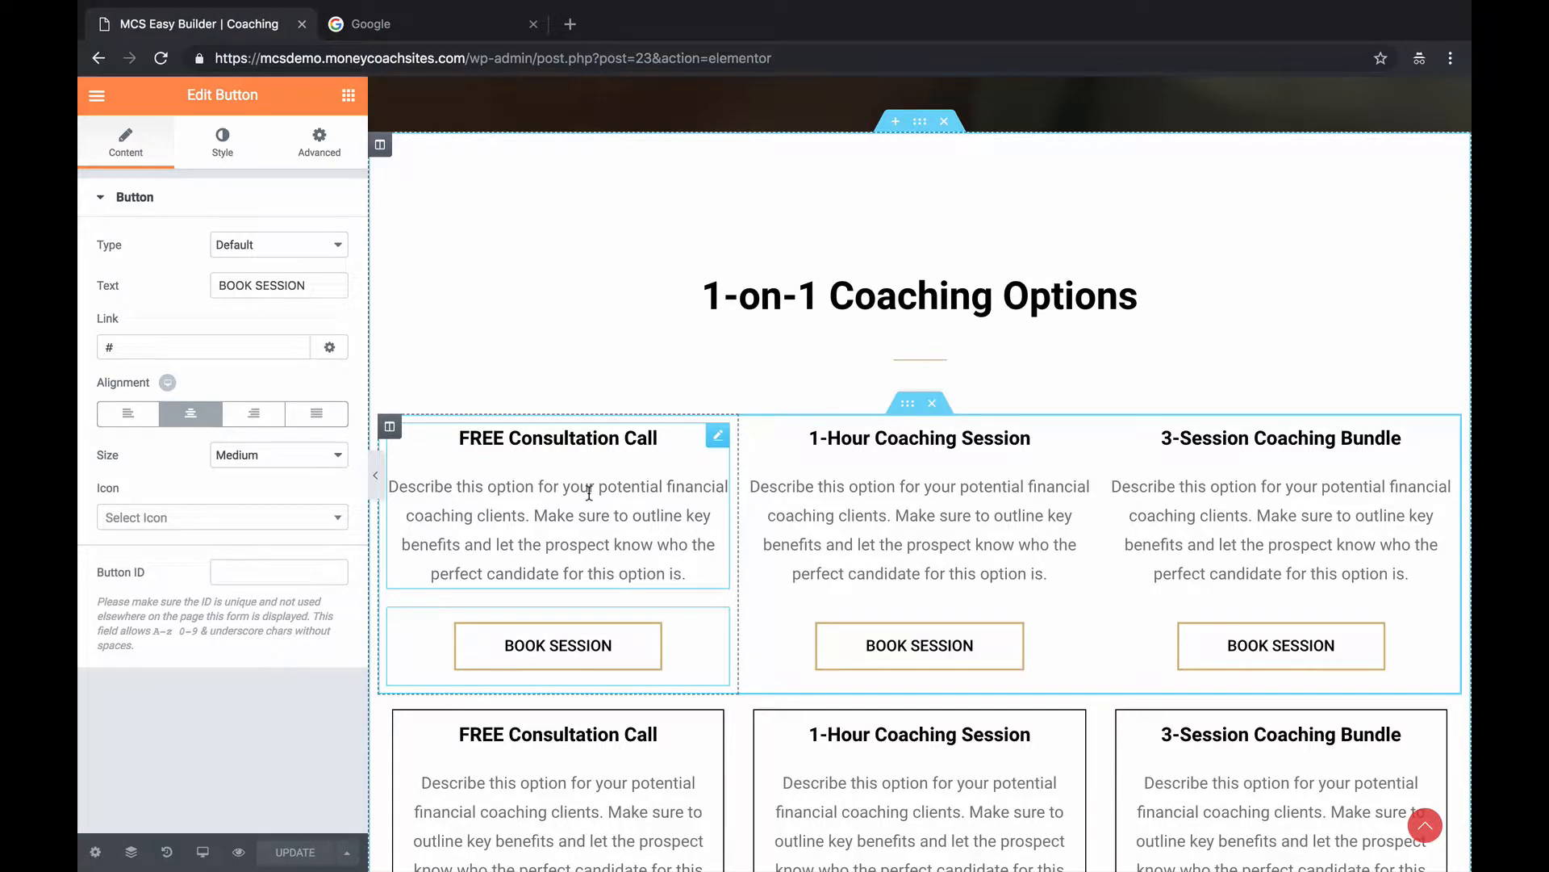
scroll(589, 492, down, 2)
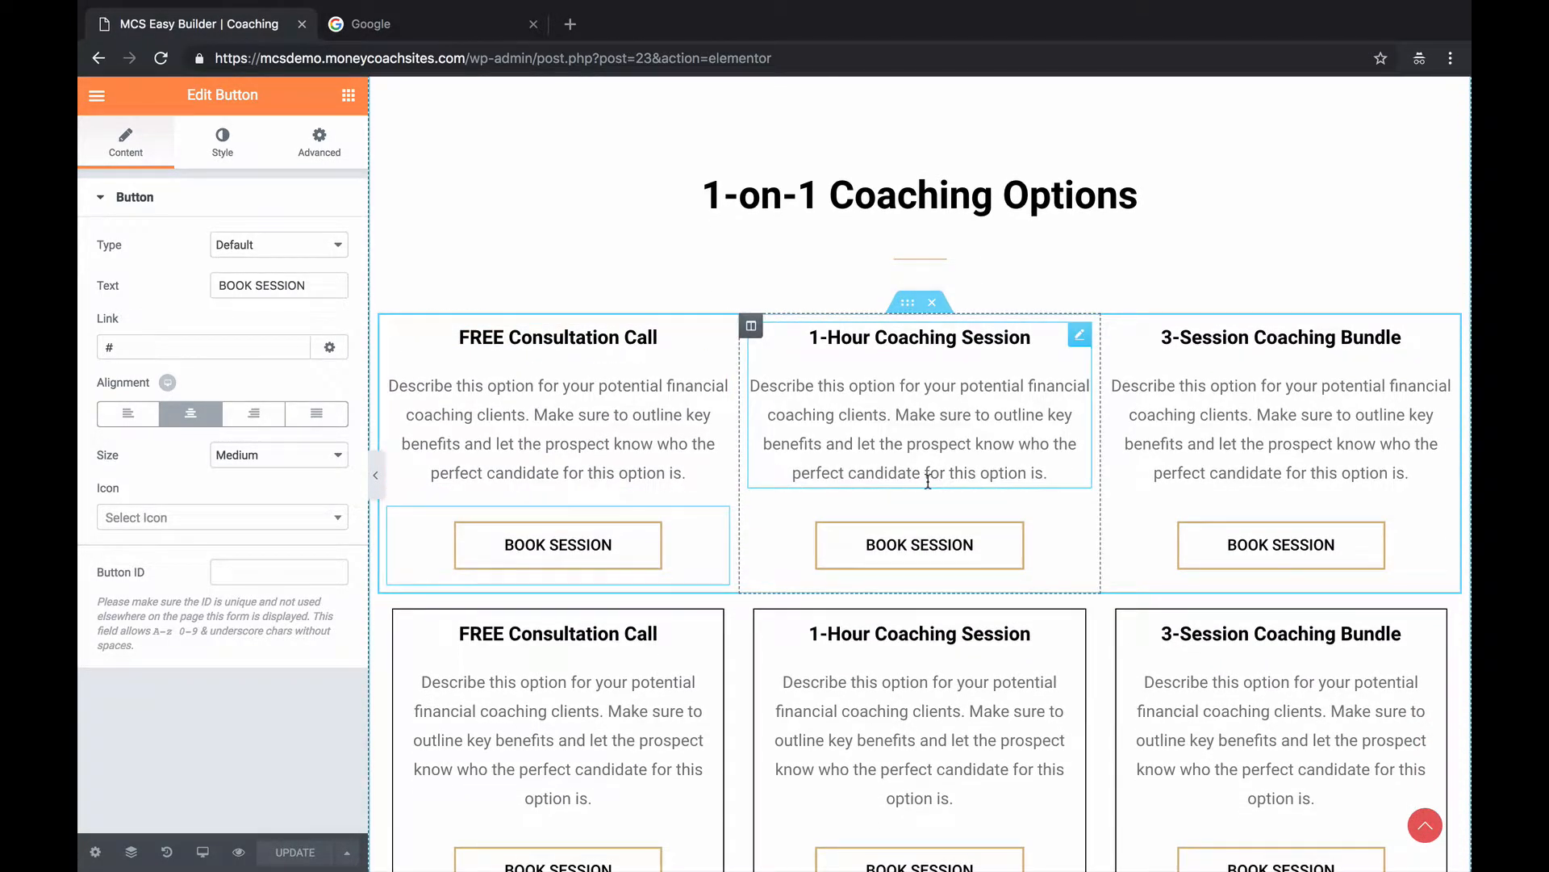
scroll(928, 482, down, 5)
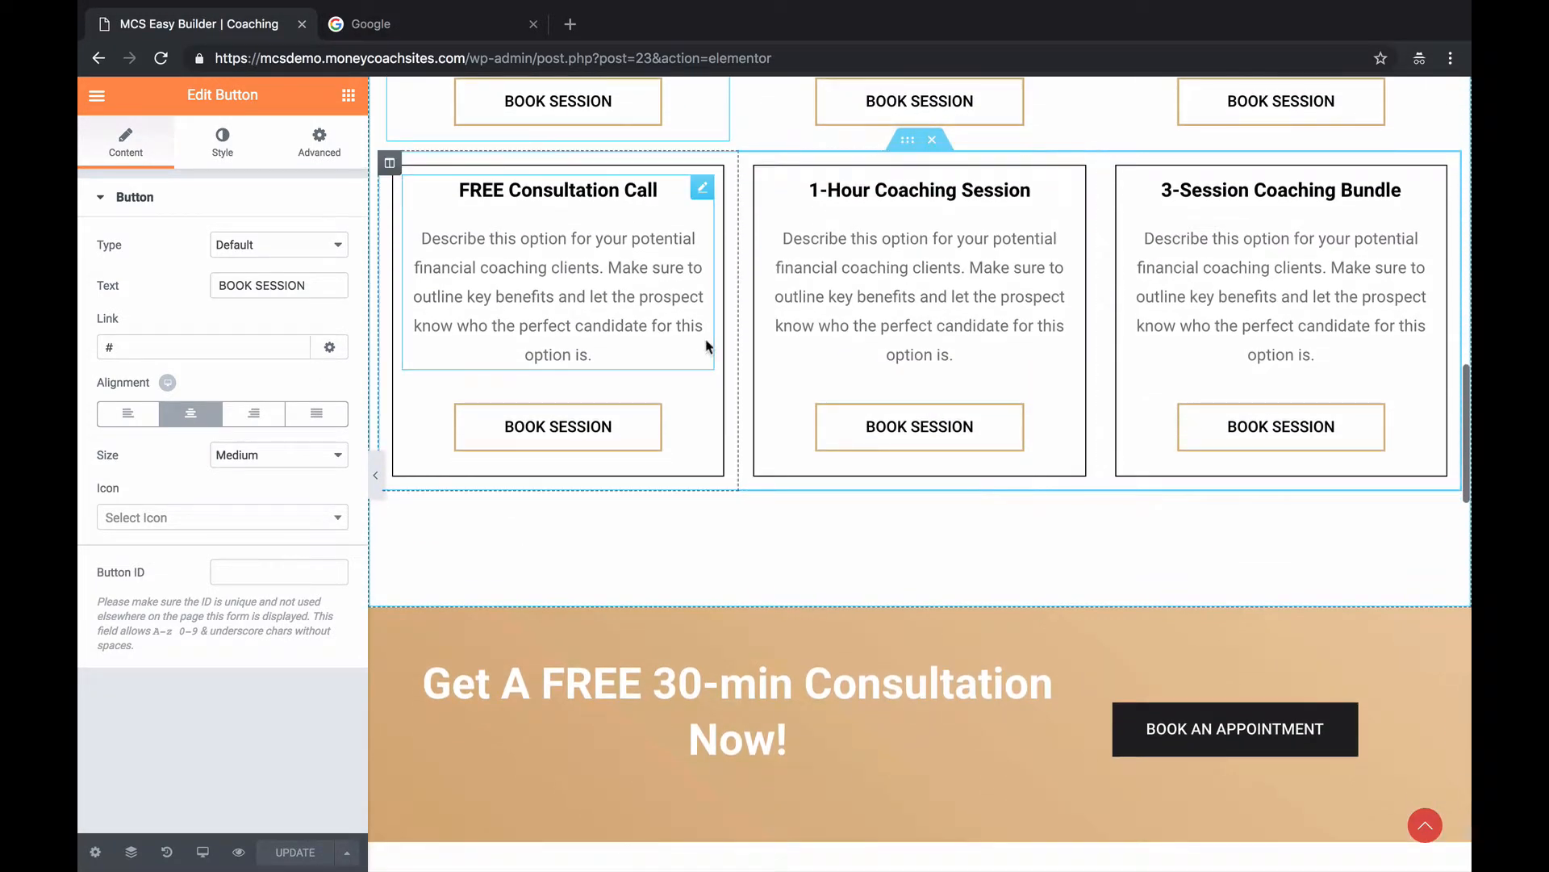
Clear the border color of the second row's FREE Consultation Call column, try a border width of 2, and set the border type to None.
click(393, 167)
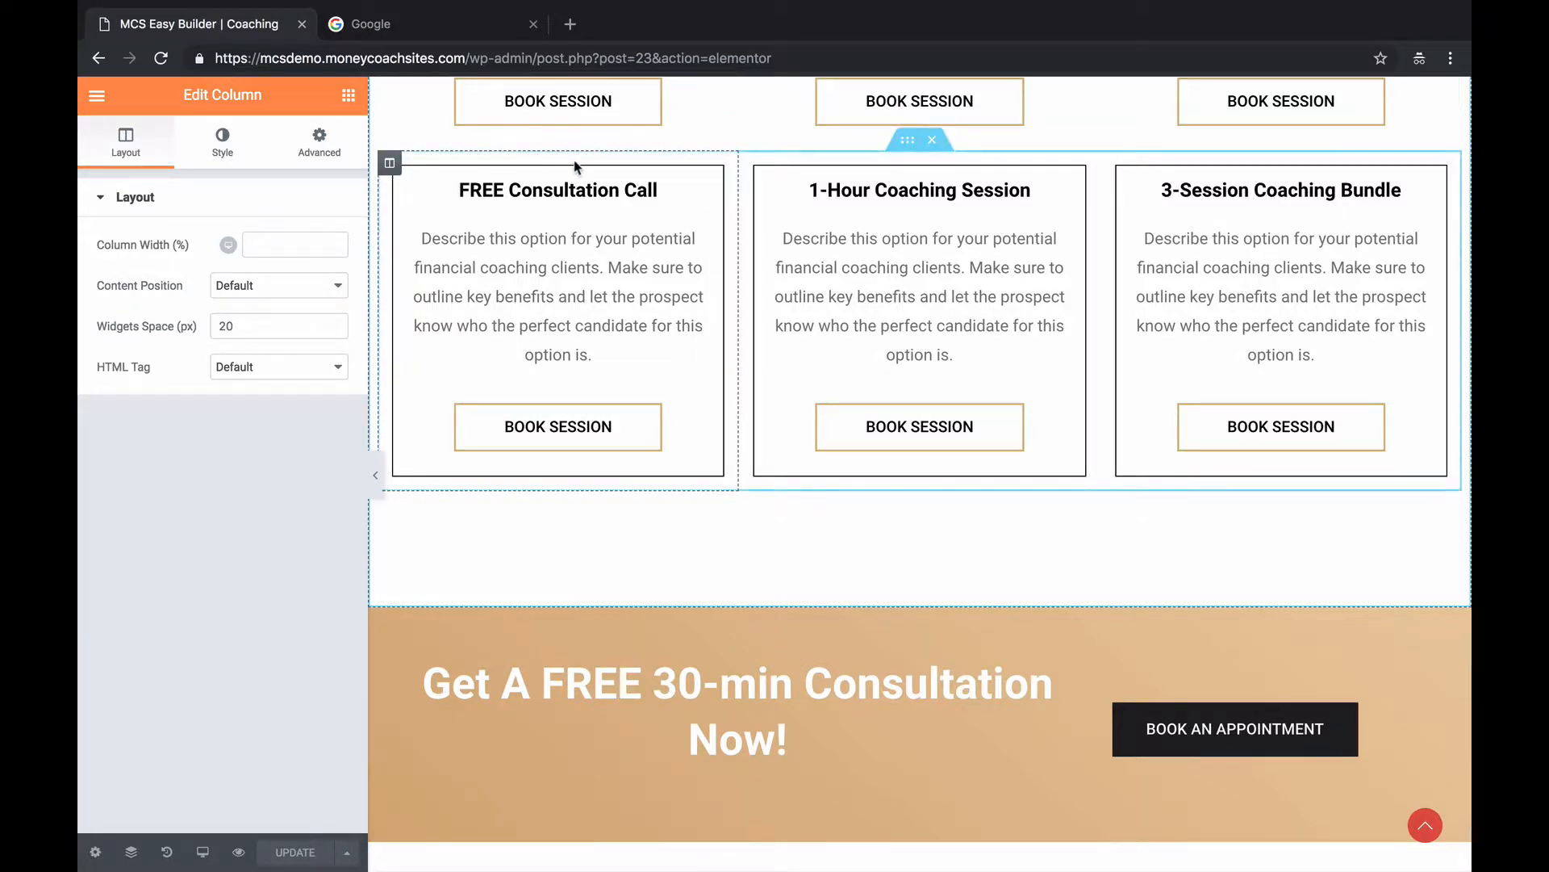
click(219, 146)
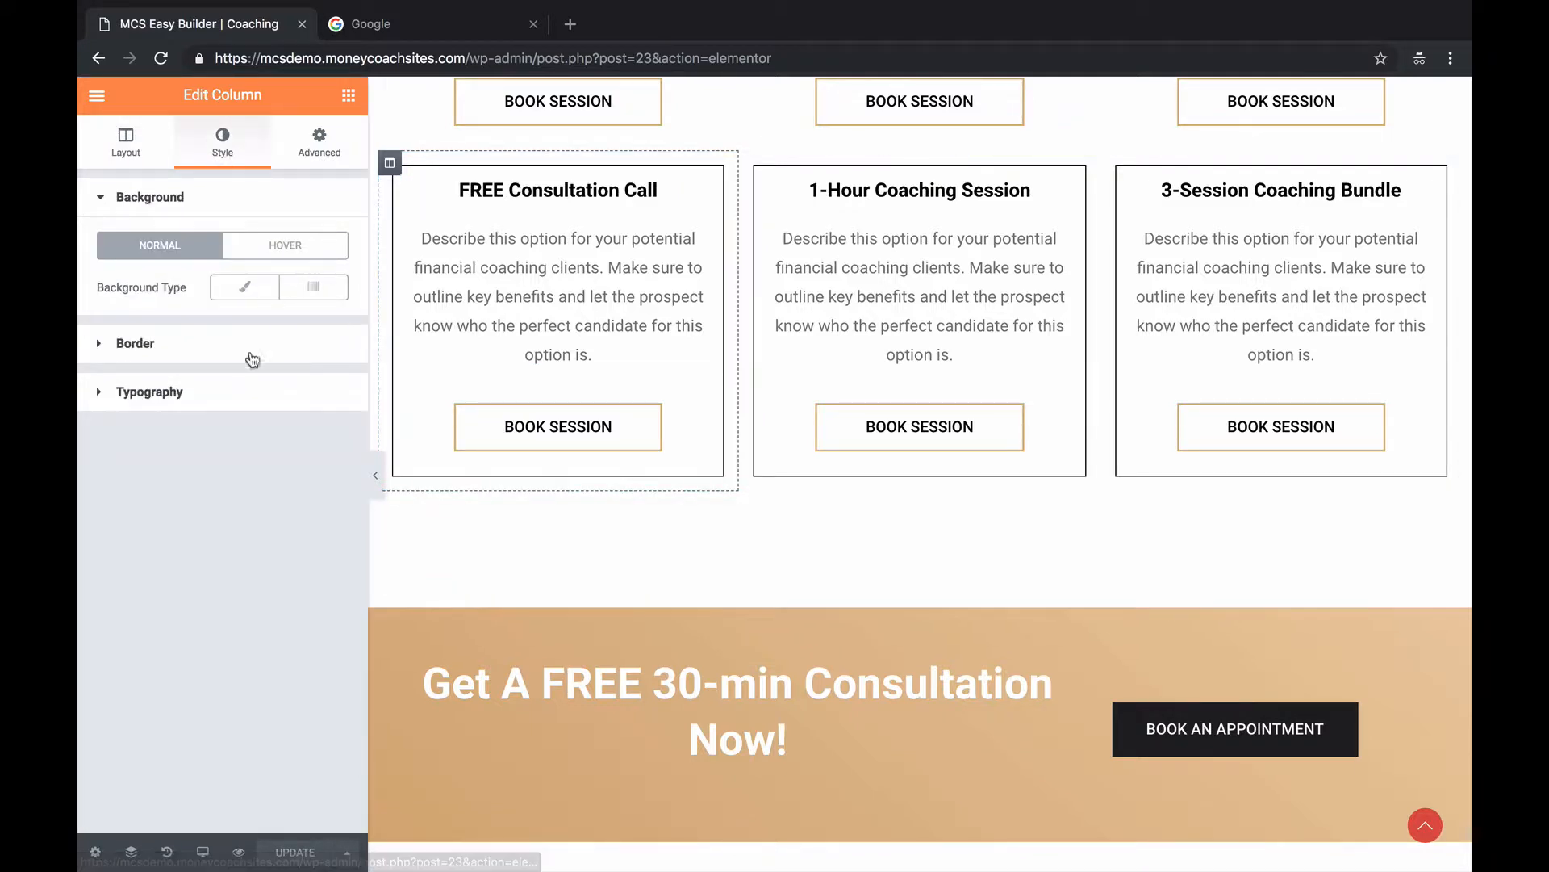
click(226, 346)
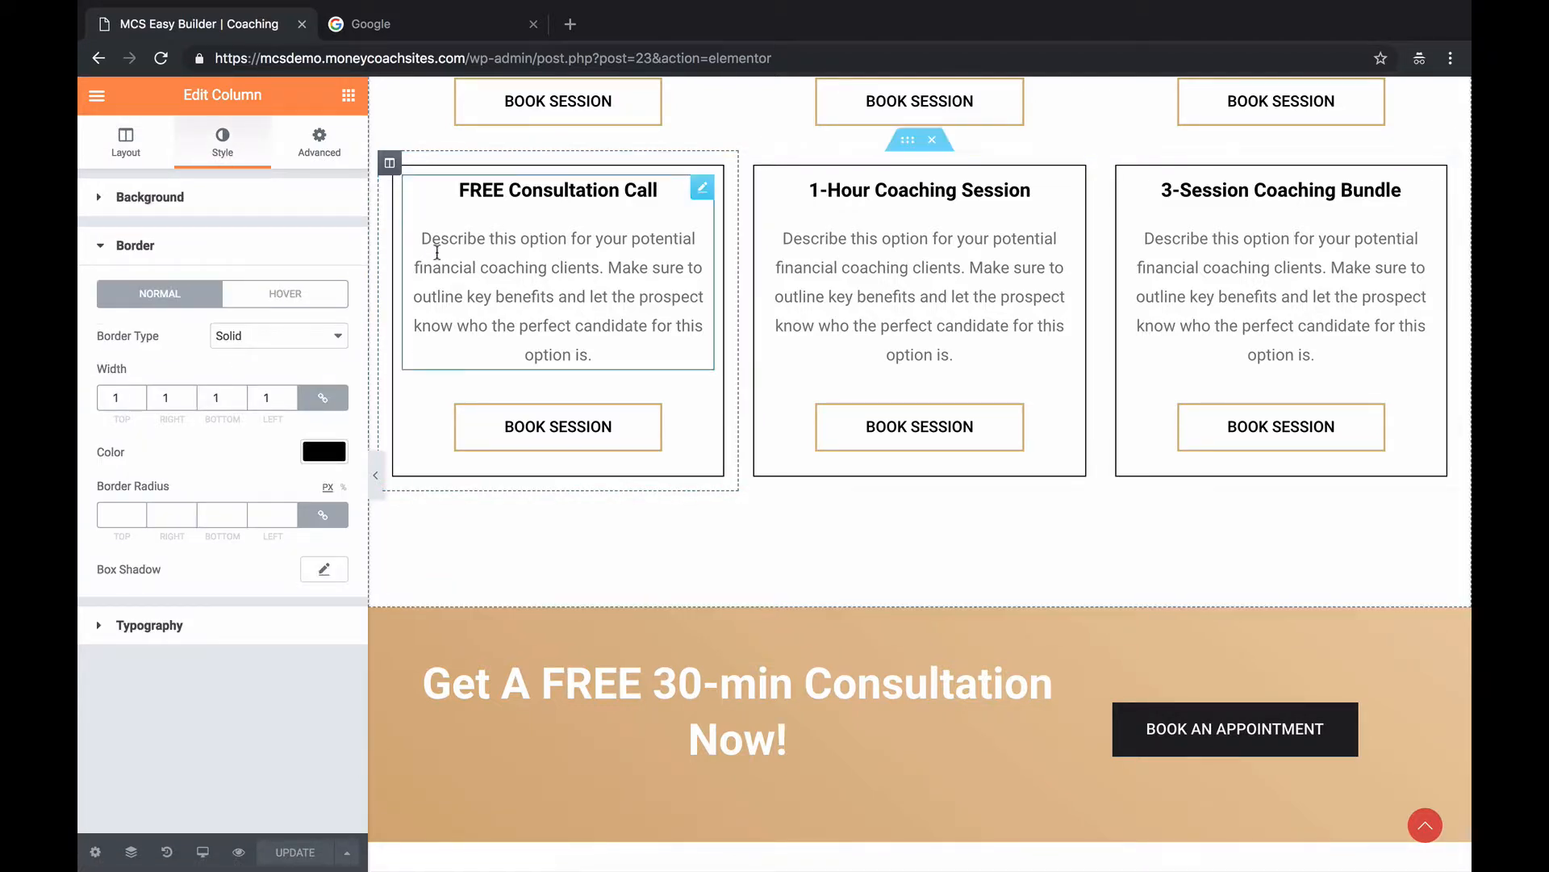
click(317, 452)
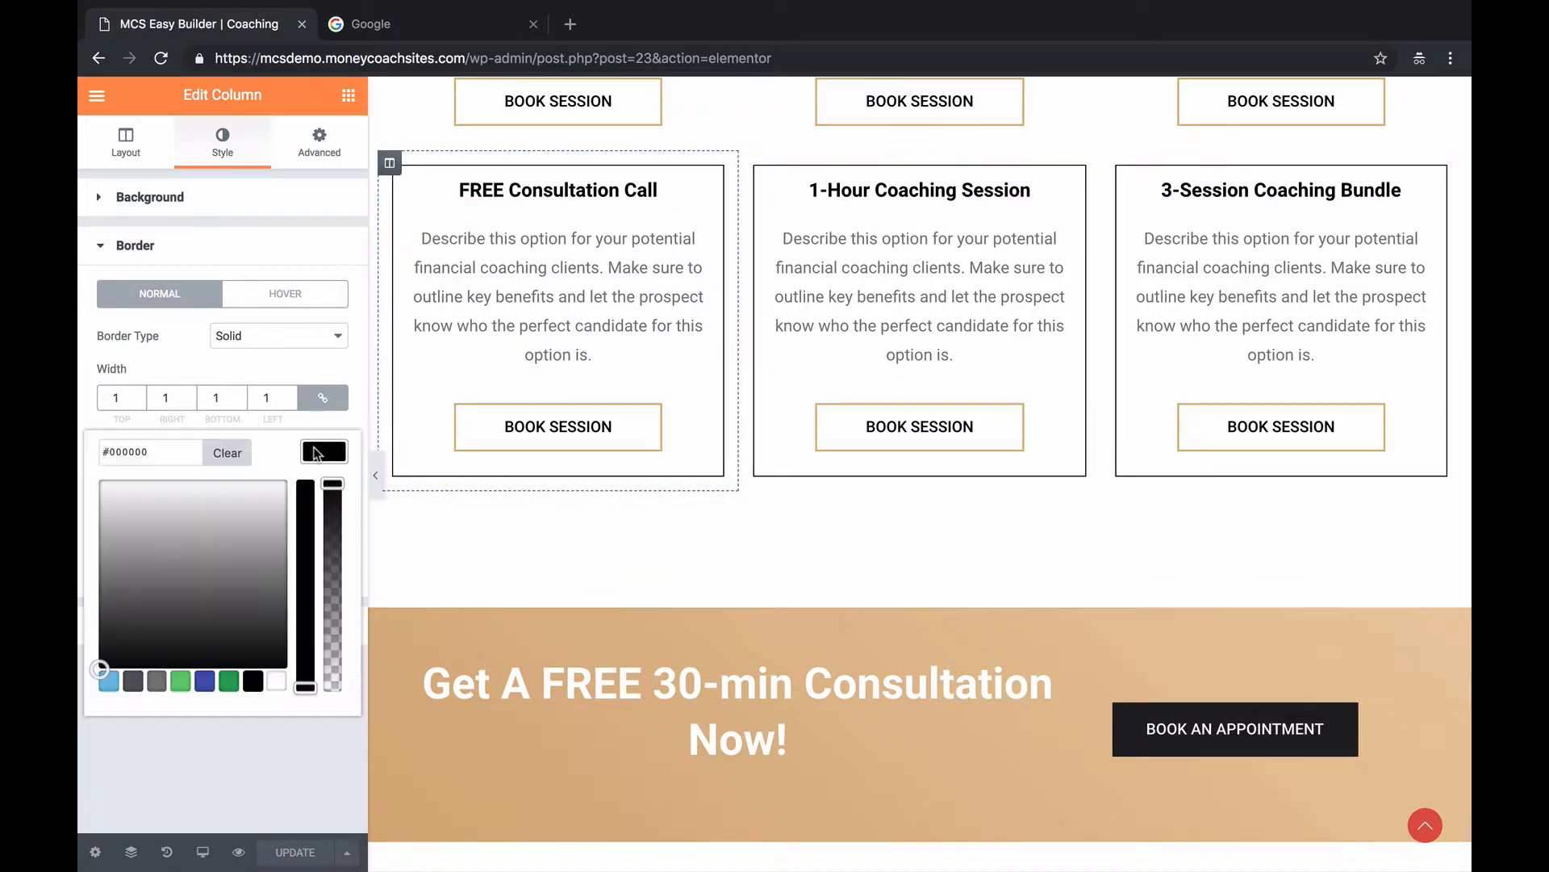
click(242, 451)
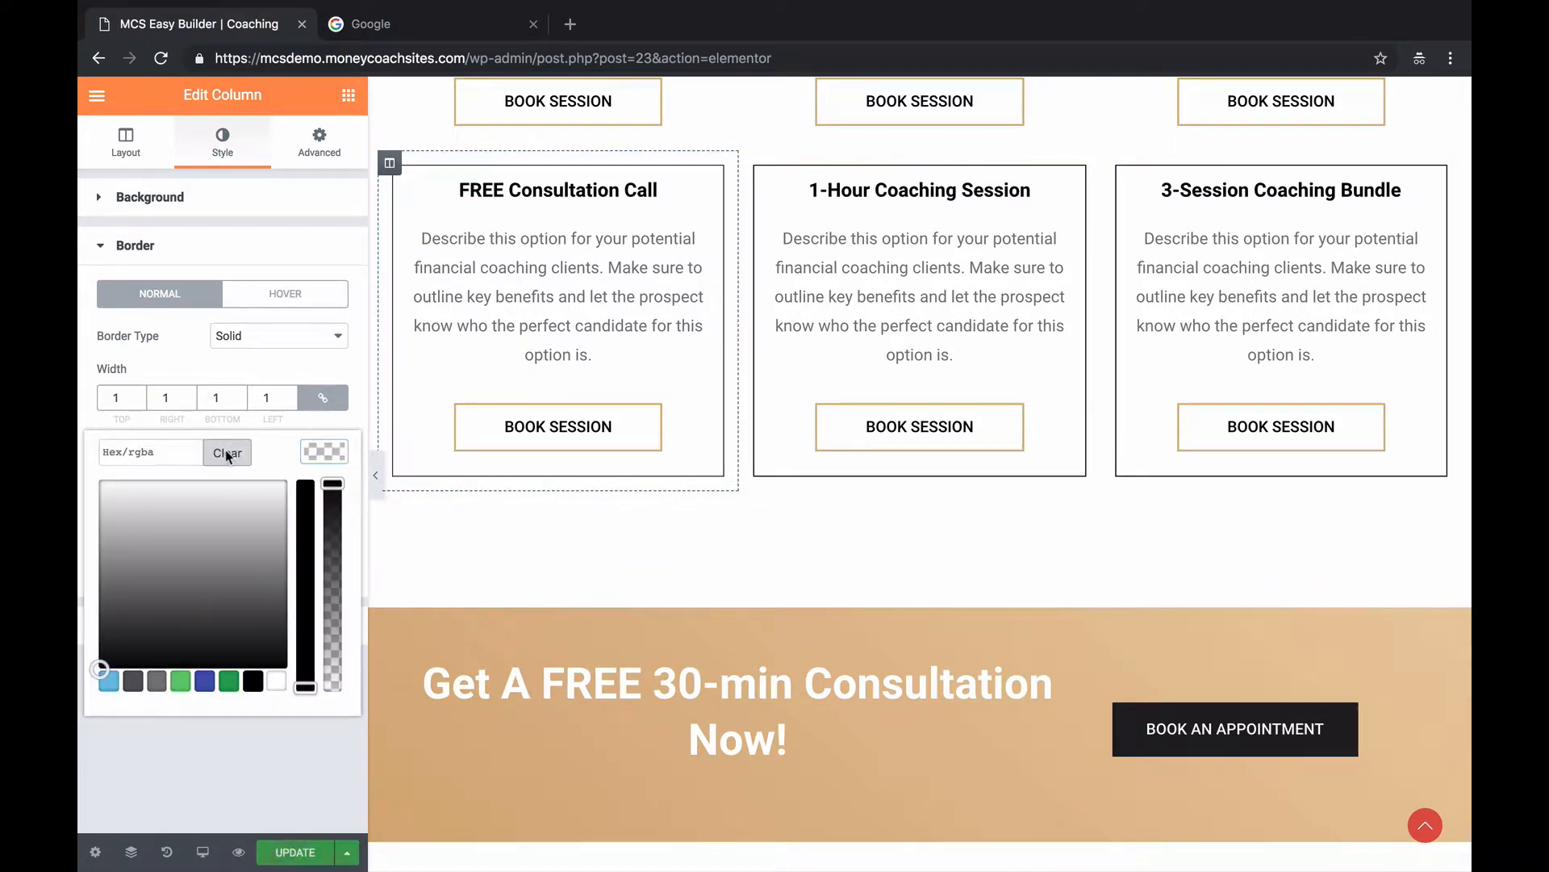
click(288, 395)
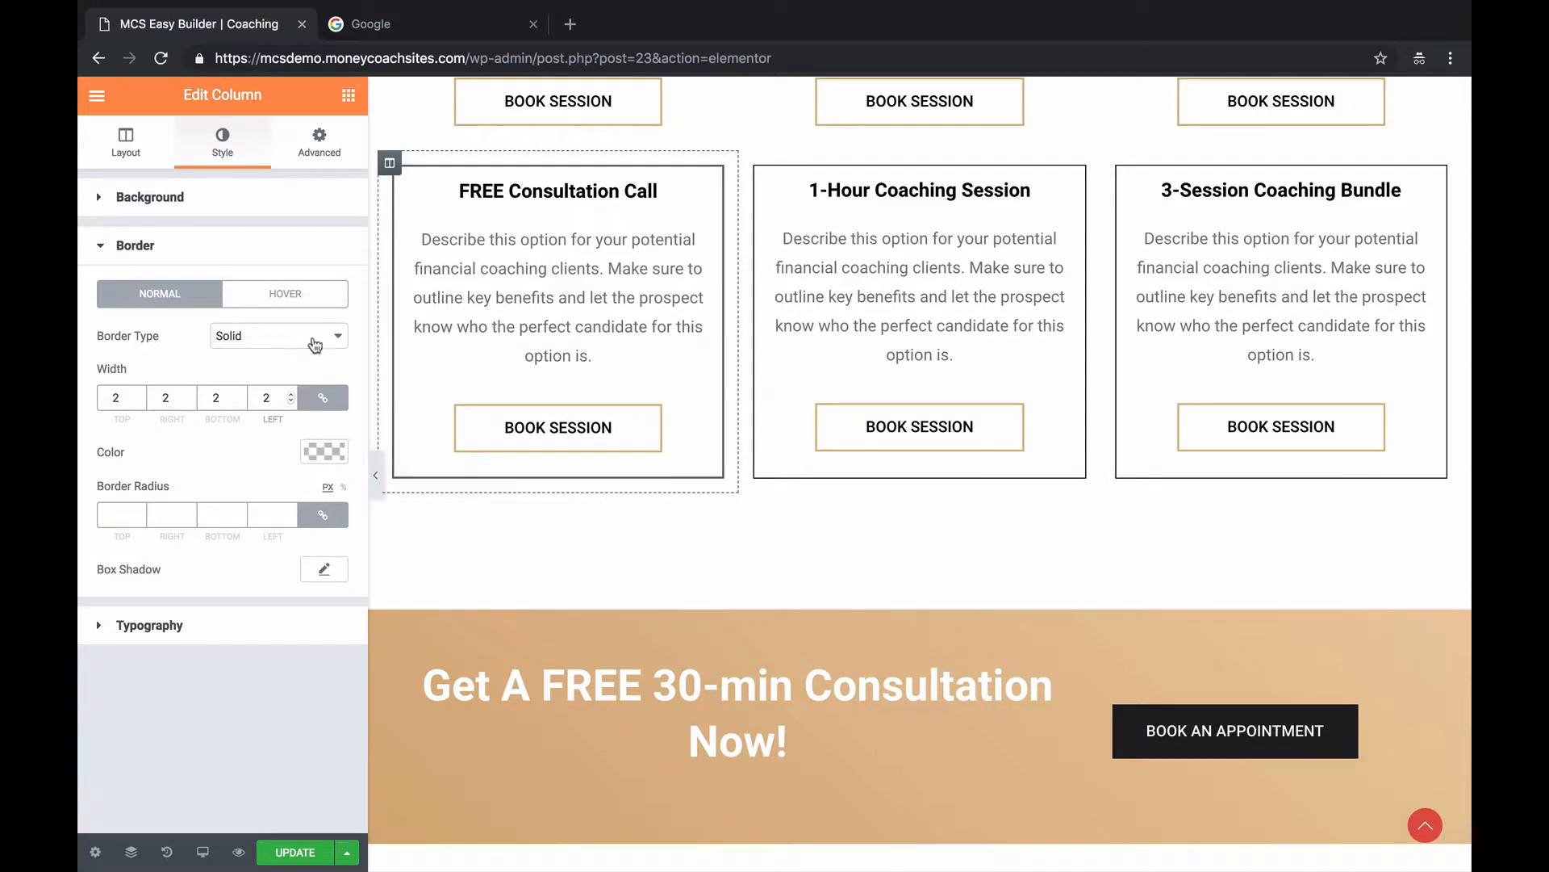
click(318, 339)
click(275, 318)
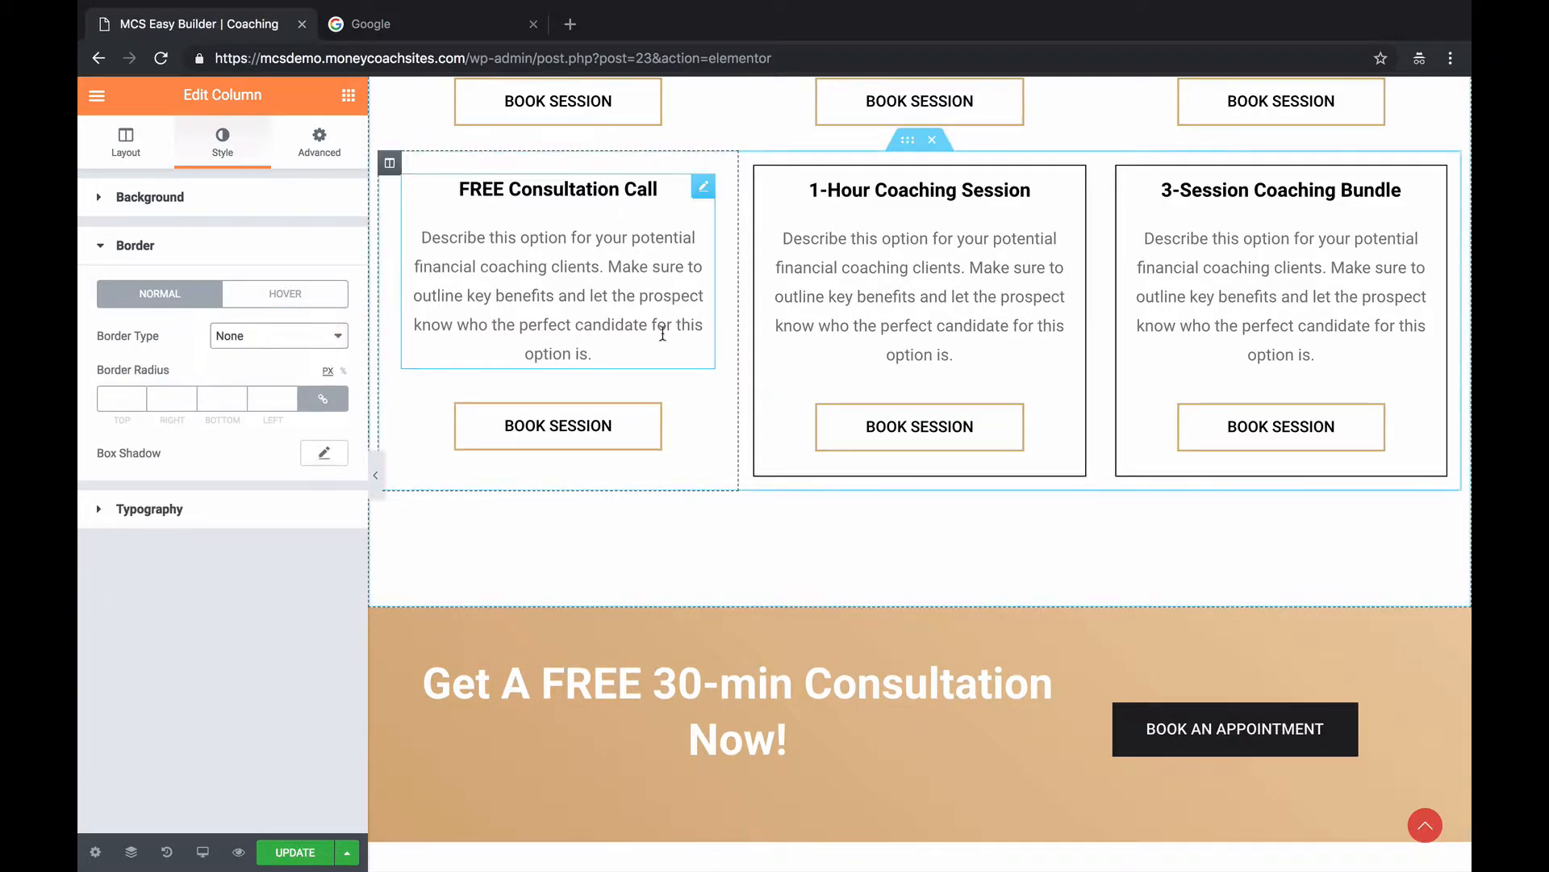
Set the first background gradient color of the "Get A FREE 30-min Consultation Now!" section to white (#ffffff).
scroll(682, 344, down, 3)
scroll(682, 344, down, 2)
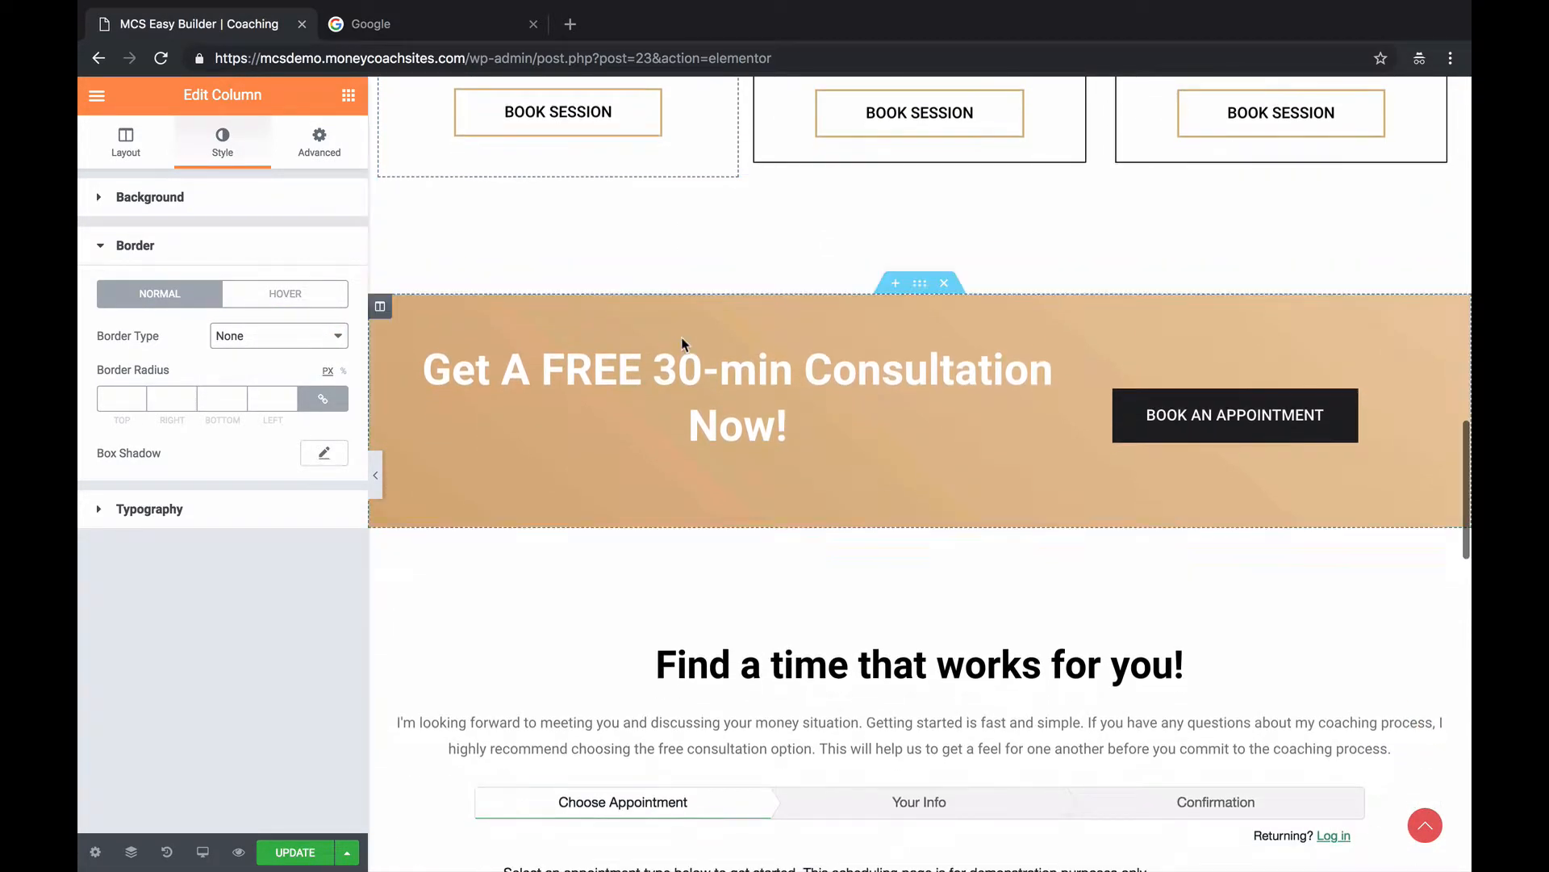
click(920, 284)
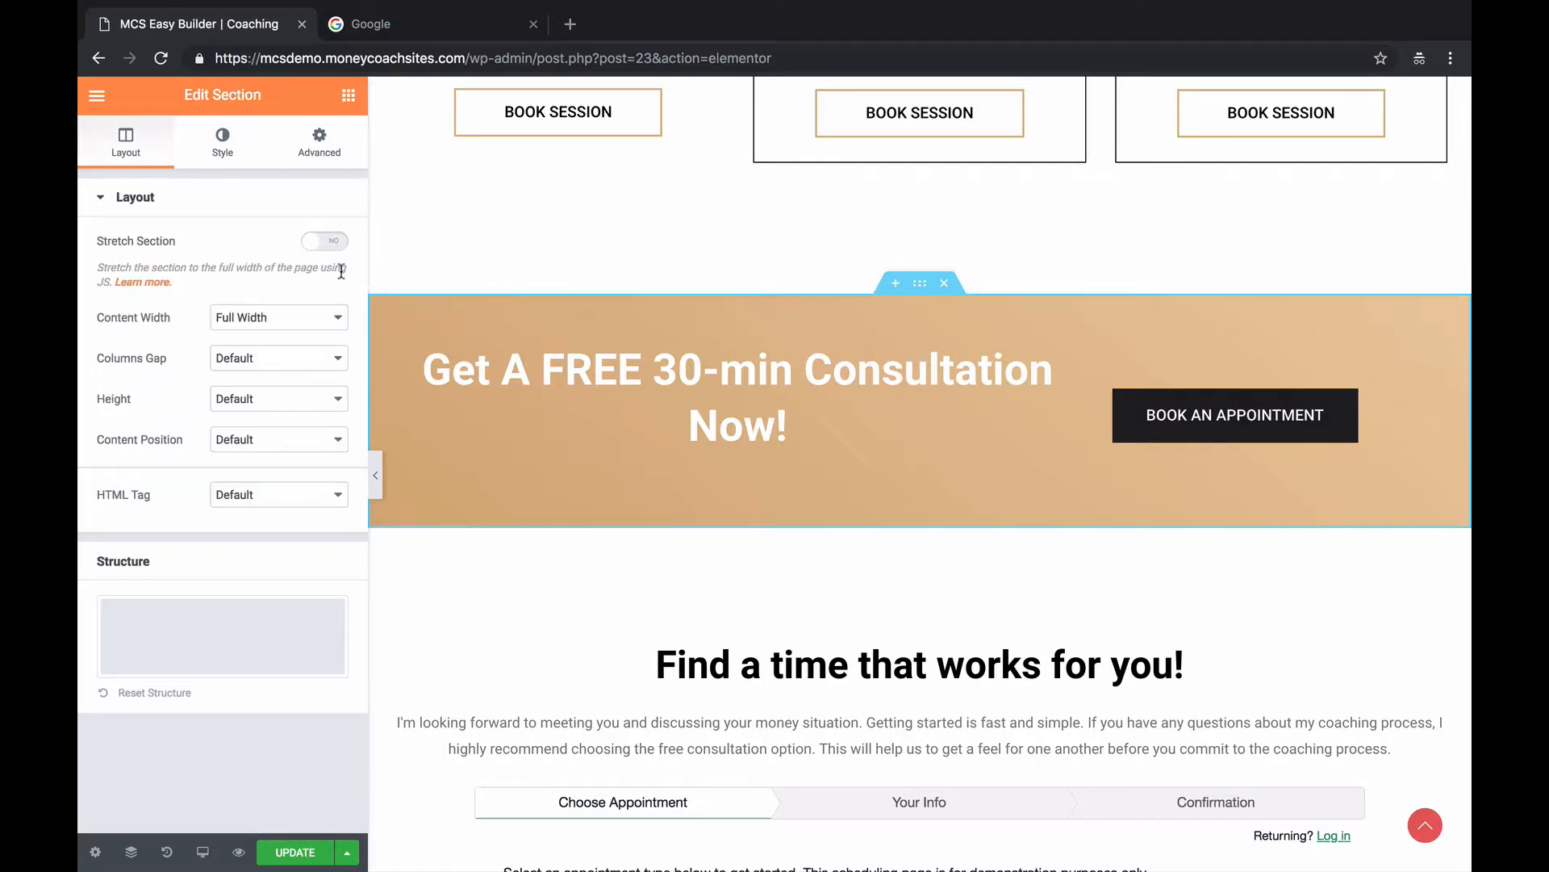
click(245, 160)
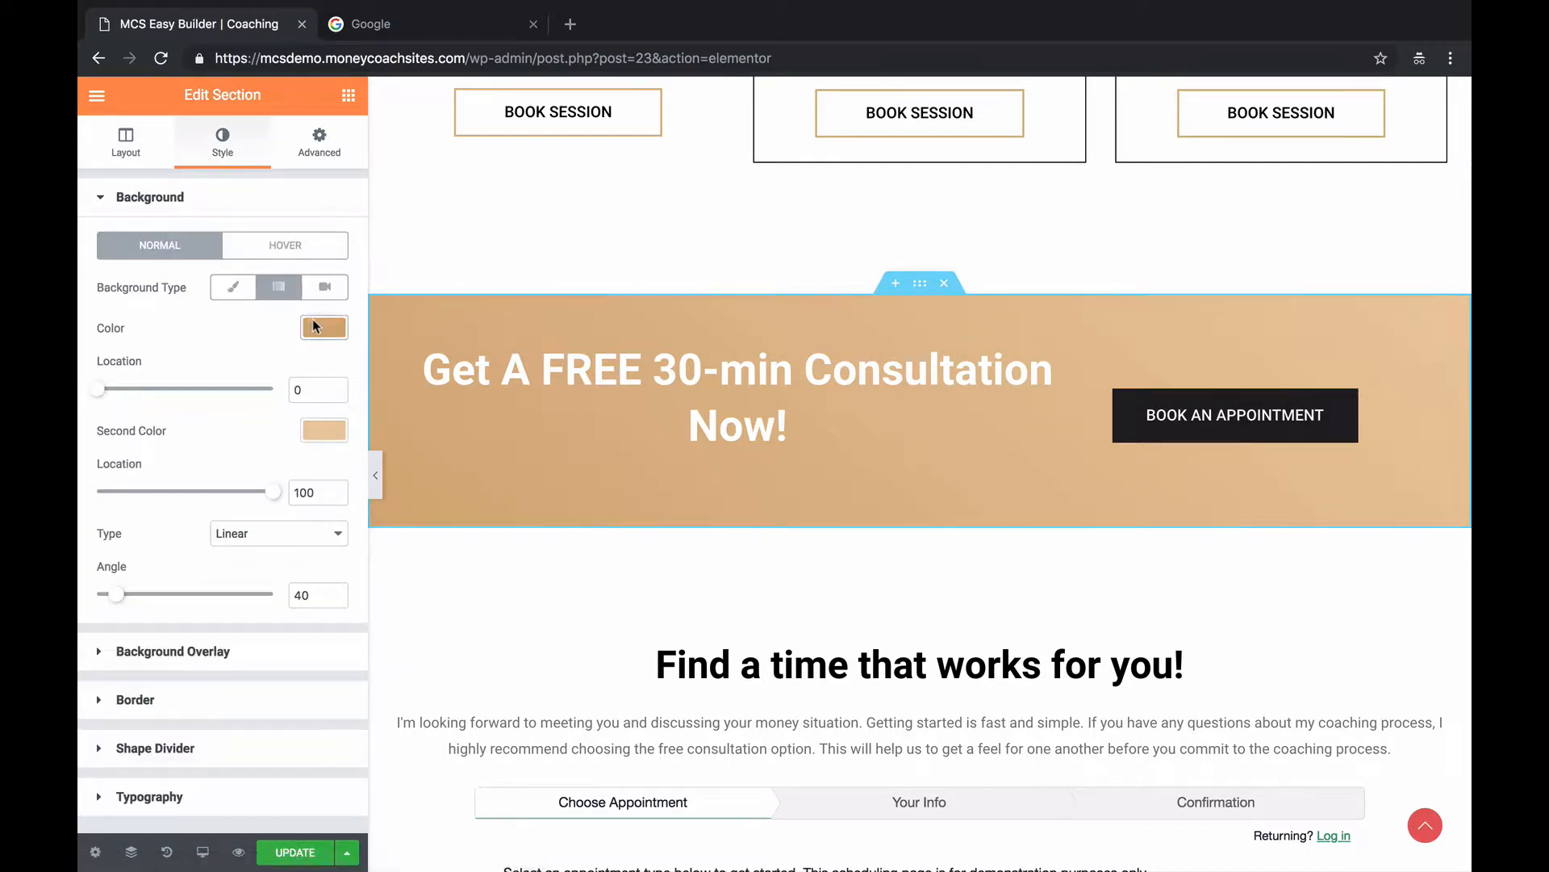
click(322, 327)
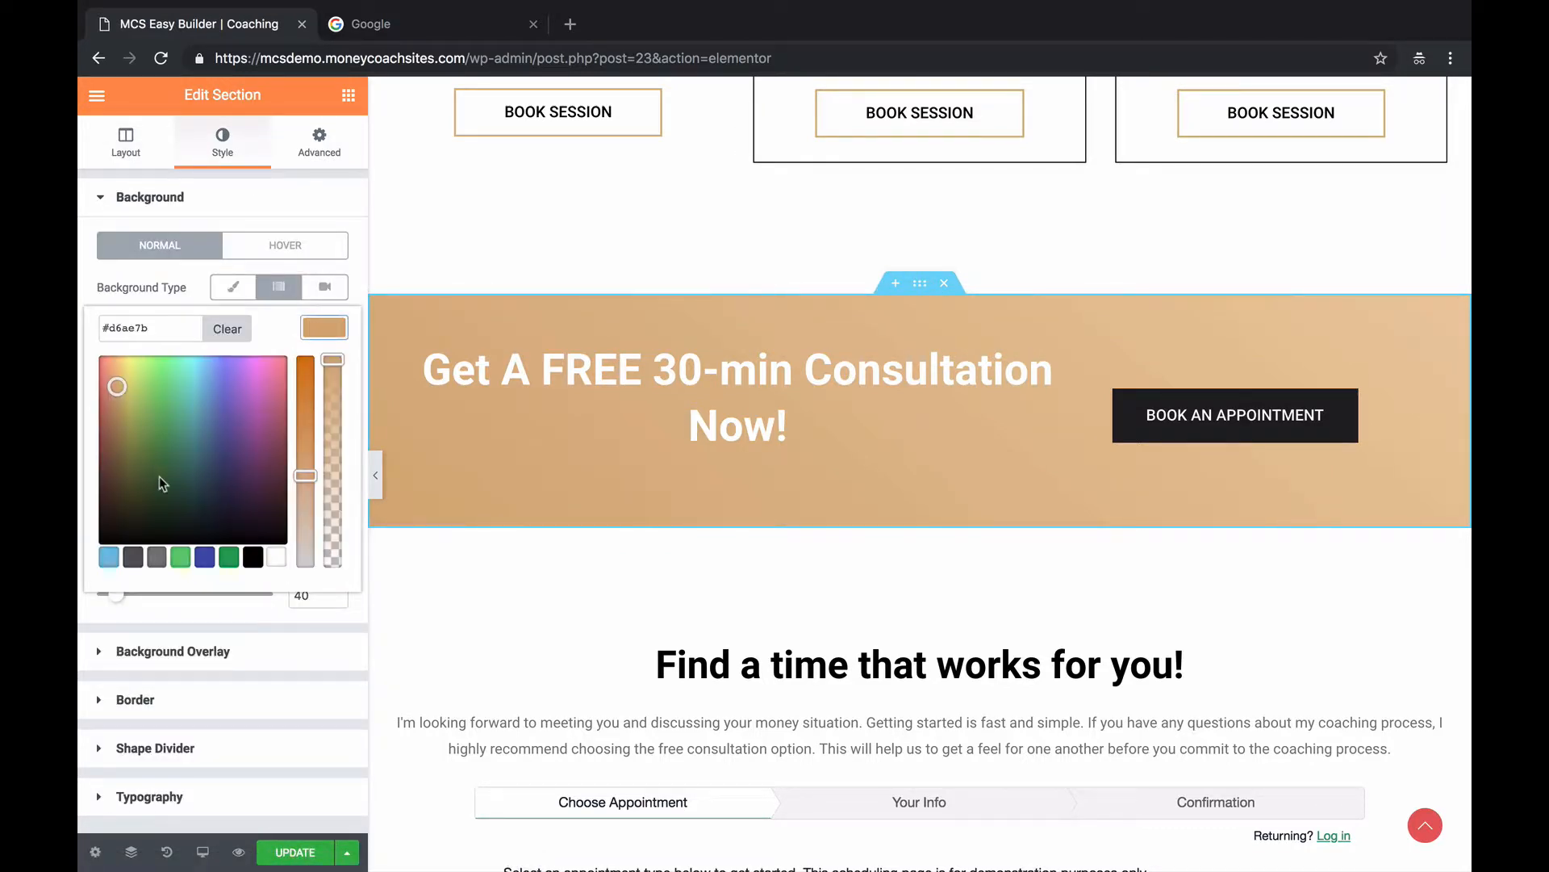
click(276, 557)
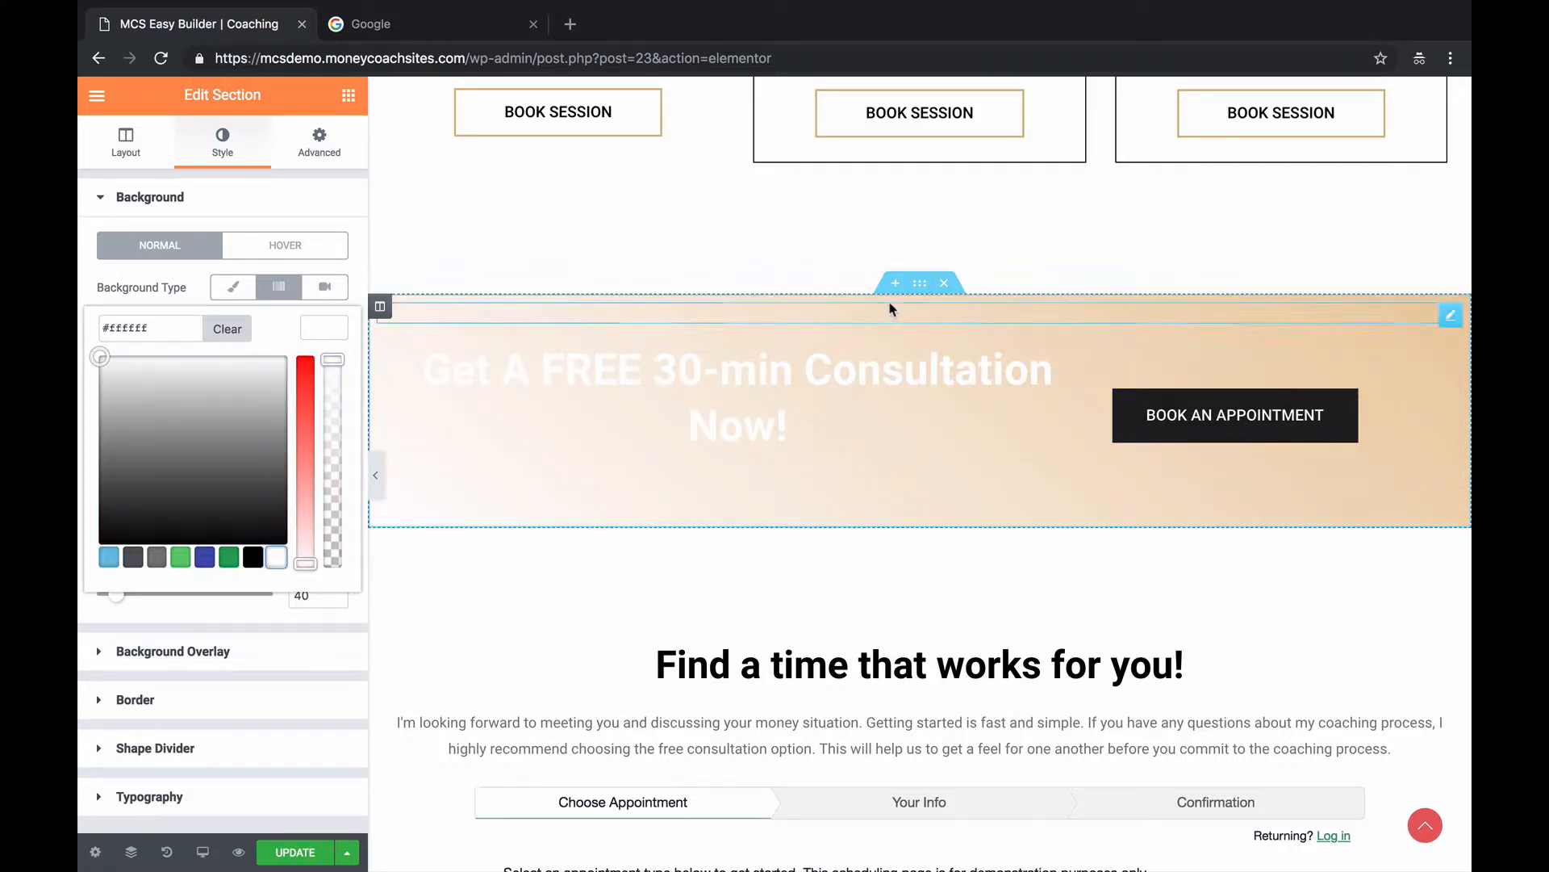
click(325, 328)
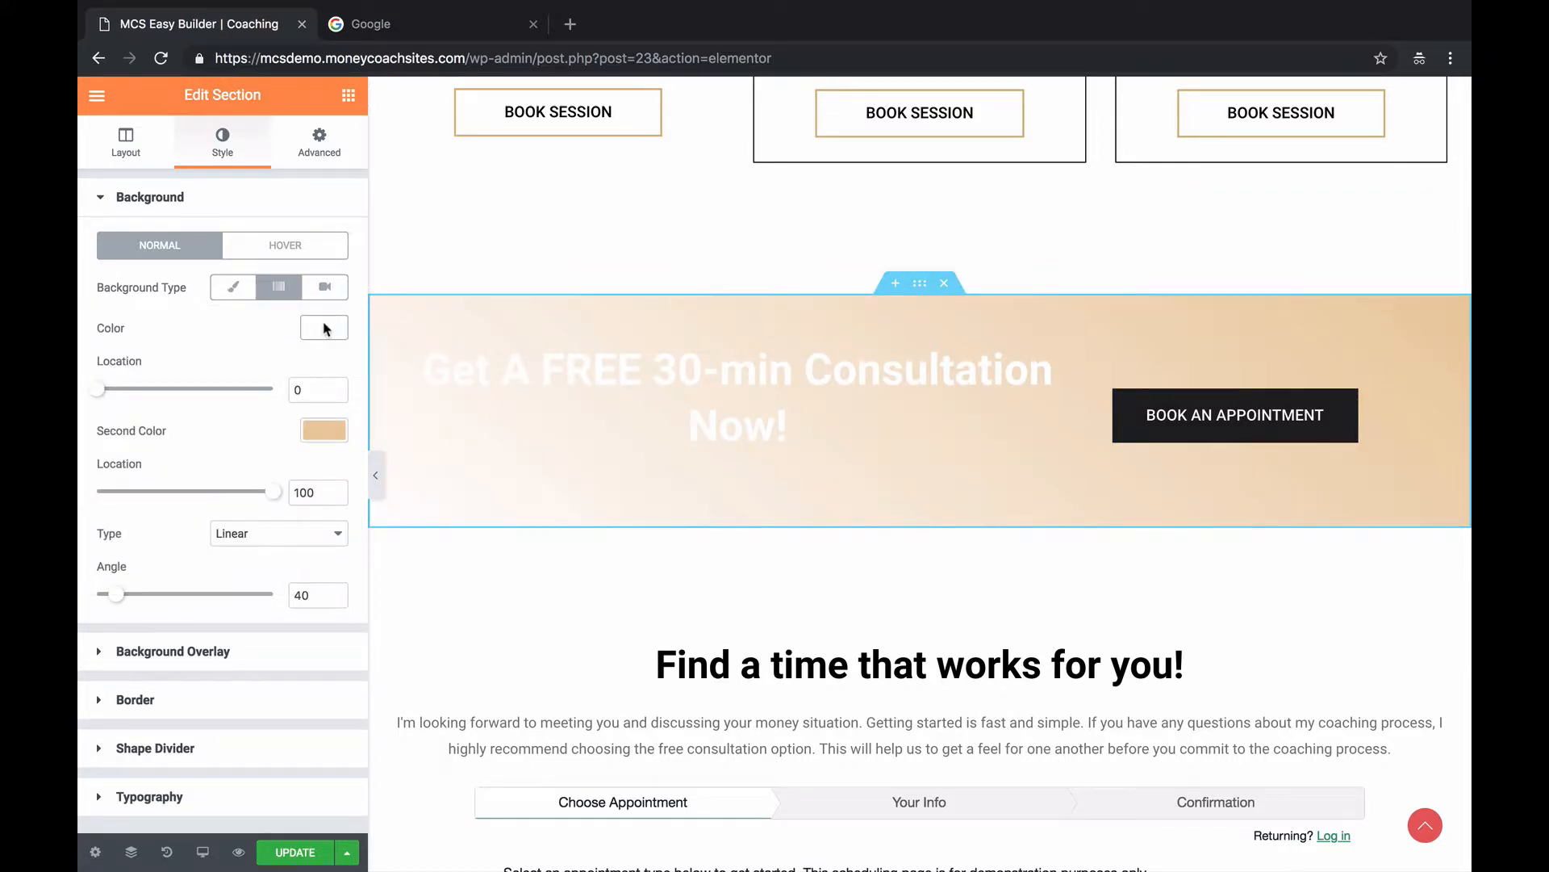
Try white as the consultation banner's second gradient color, and set it to black (#000000) instead.
click(325, 431)
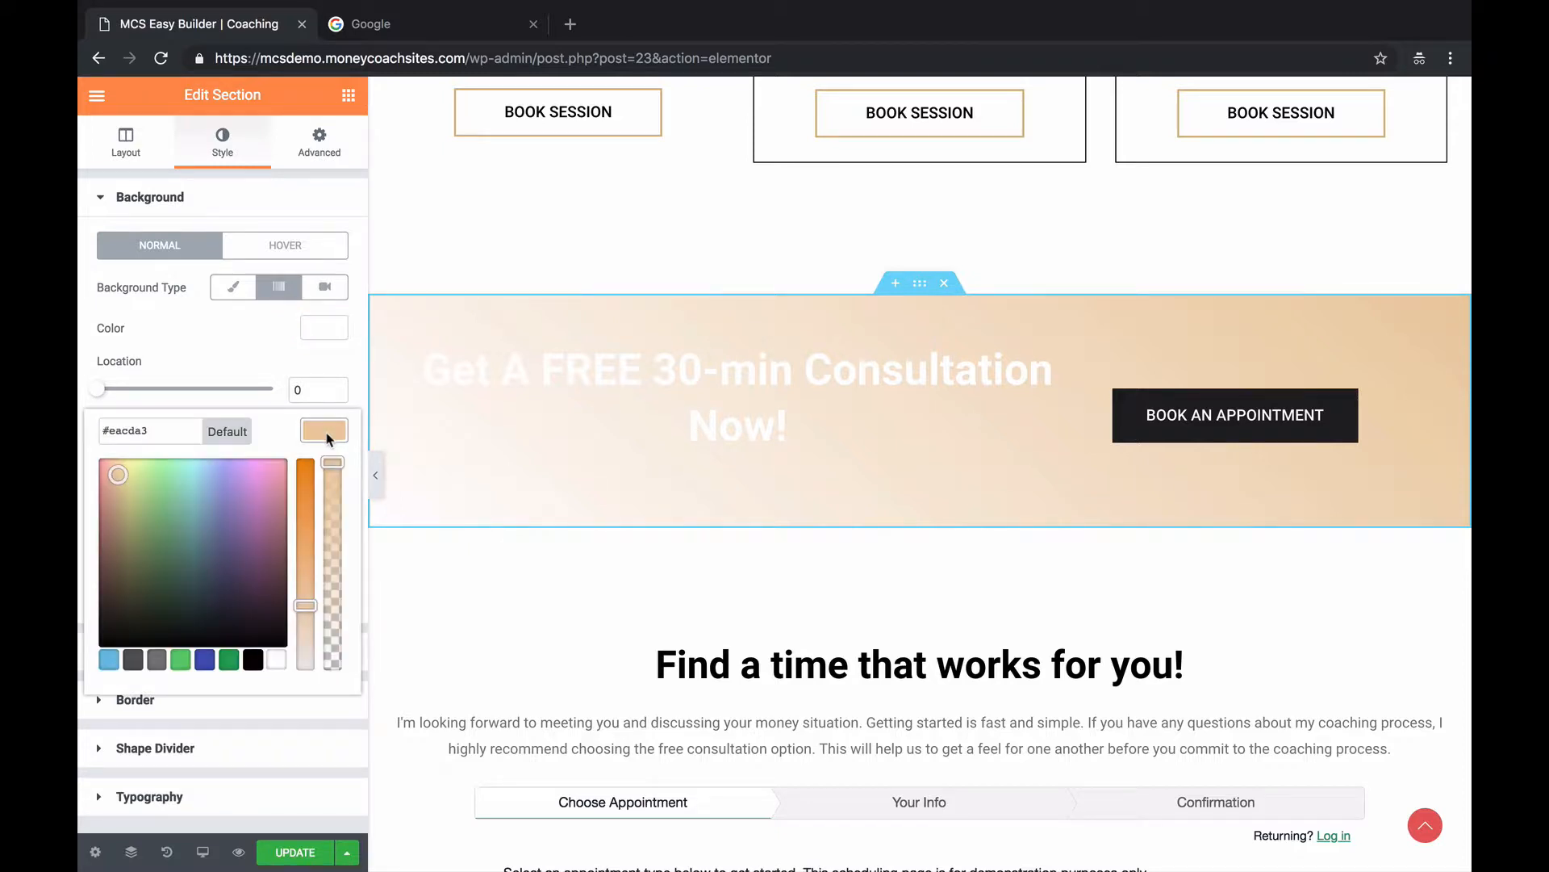
click(275, 663)
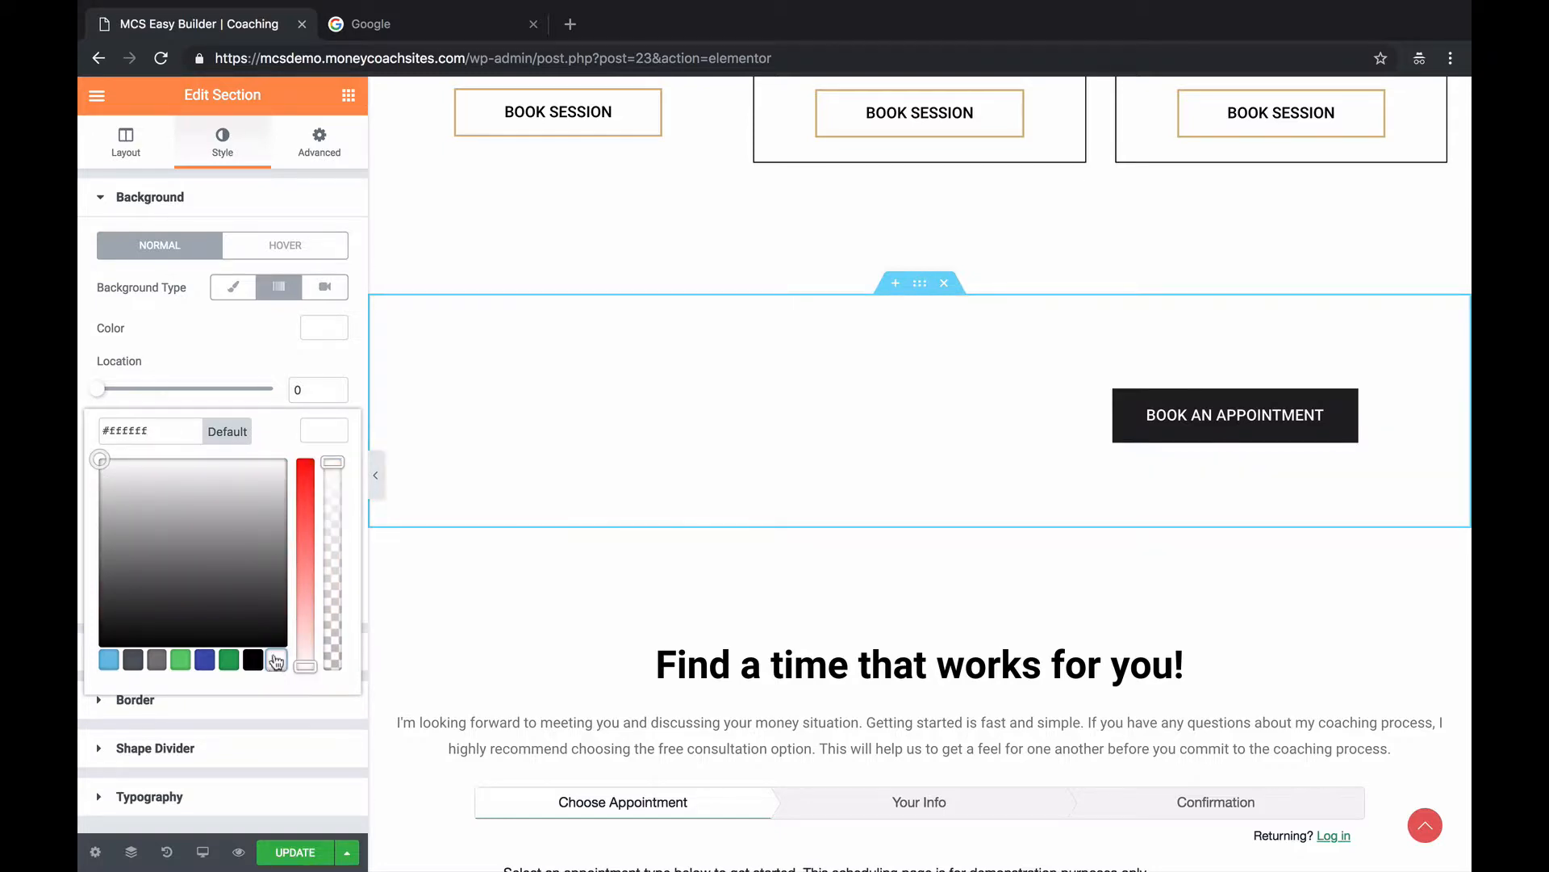
click(253, 661)
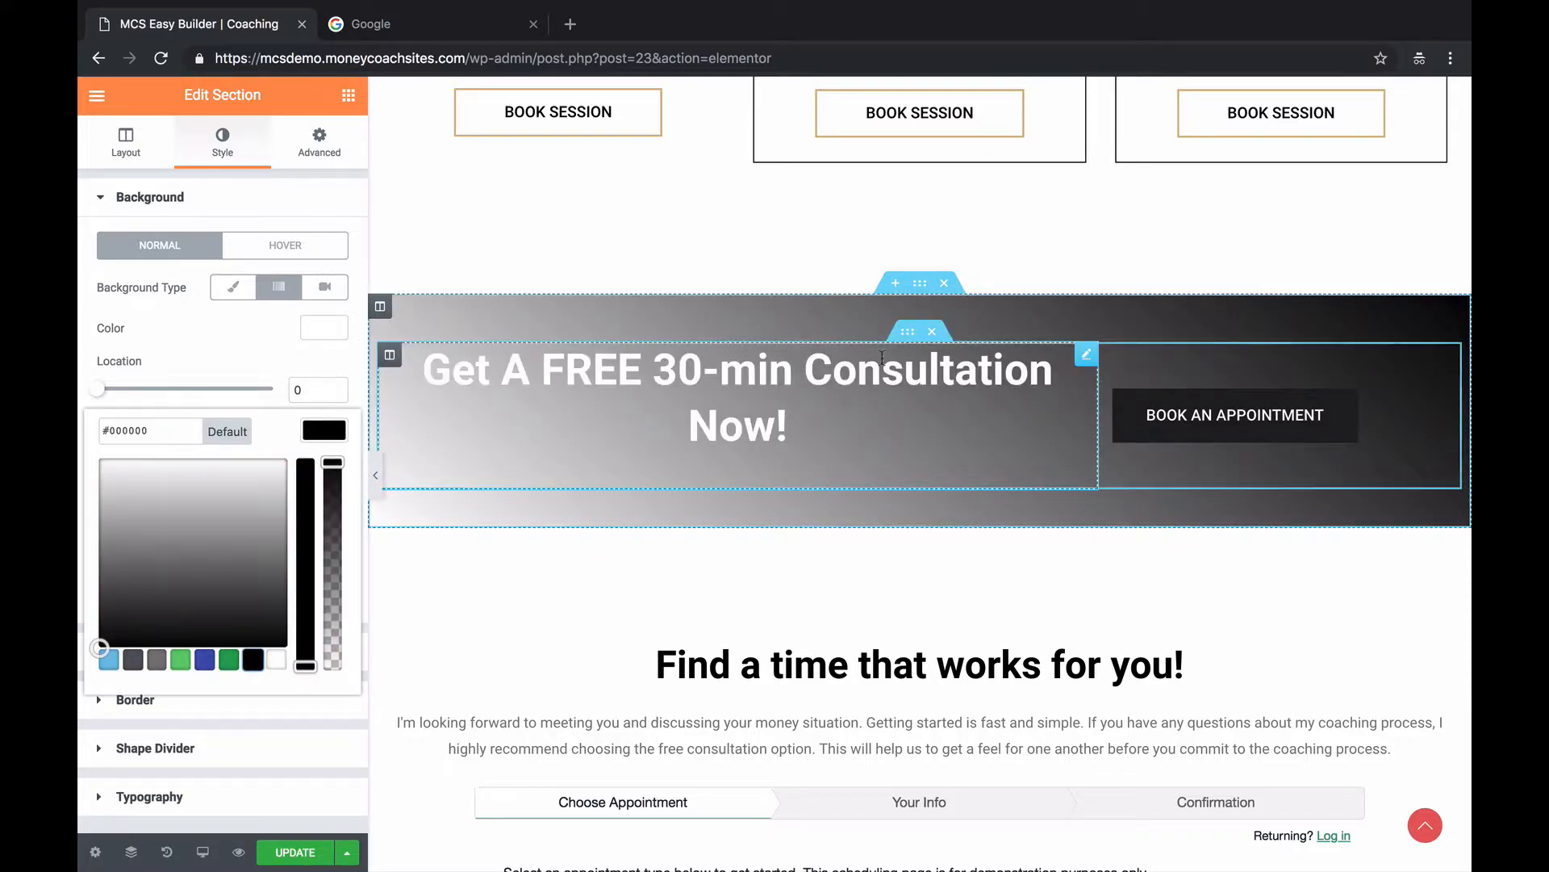
scroll(907, 356, down, 2)
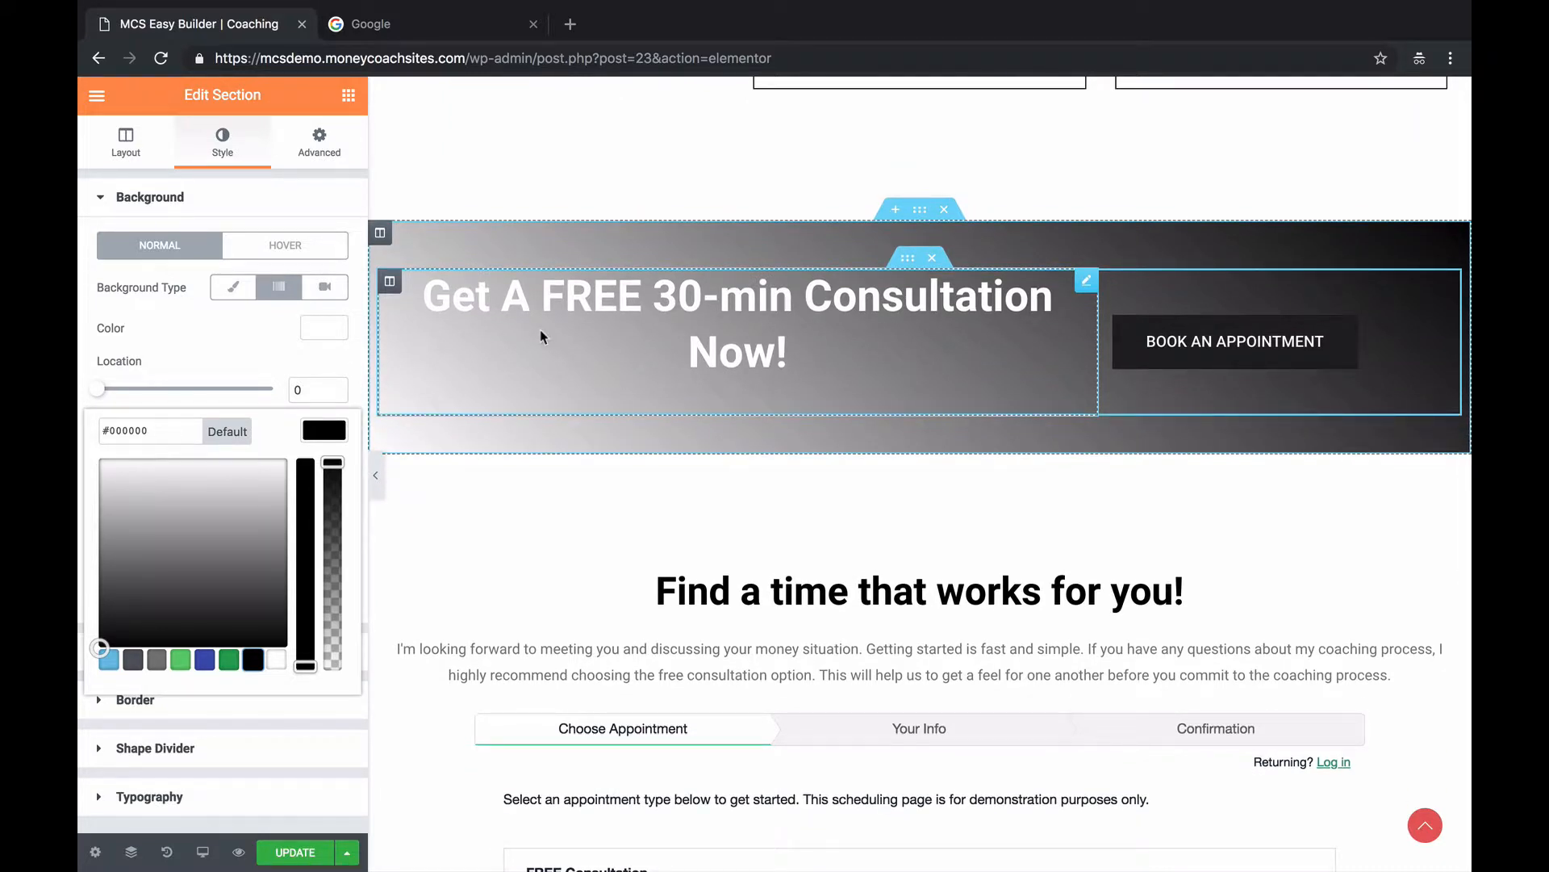
scroll(540, 330, down, 1)
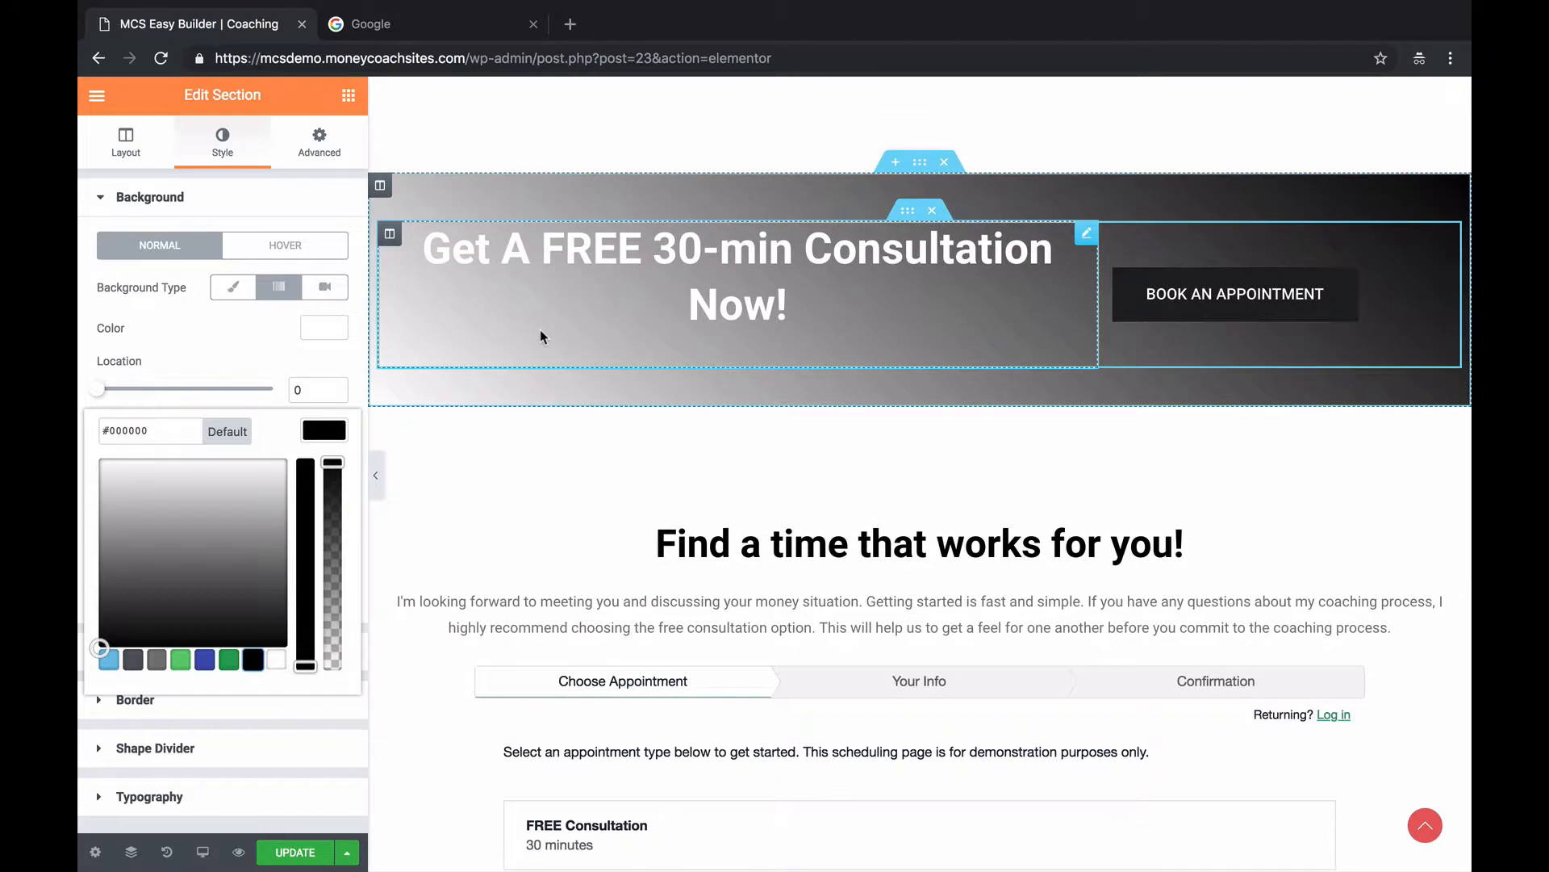
Examine the Coaching page below the consultation banner, including the "Find a time that works for you!" text settings and the appointment scheduler.
scroll(540, 336, down, 1)
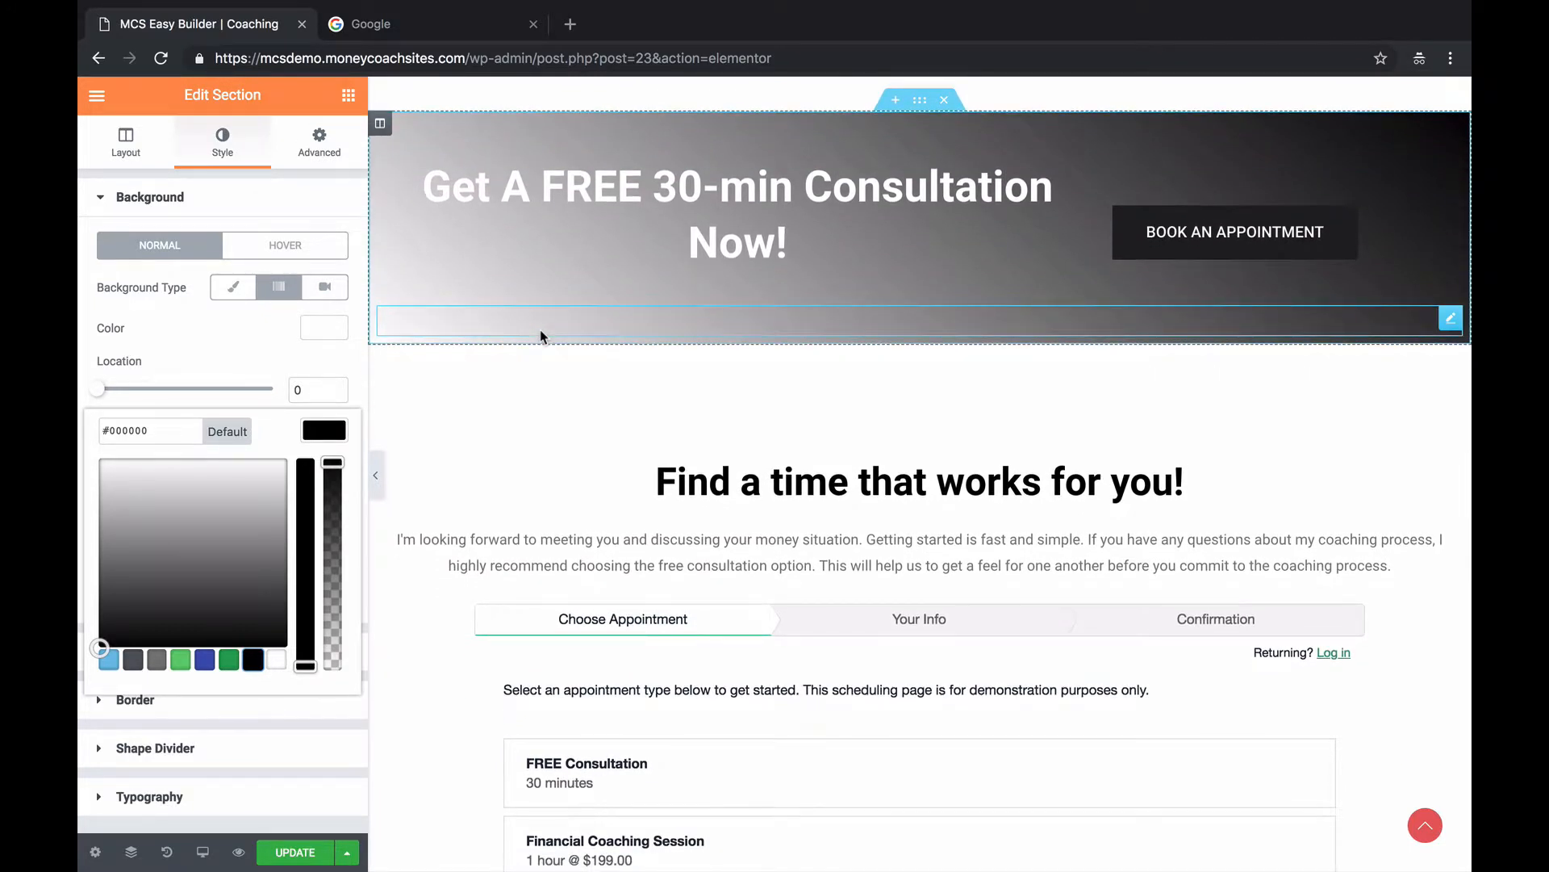
scroll(826, 275, down, 1)
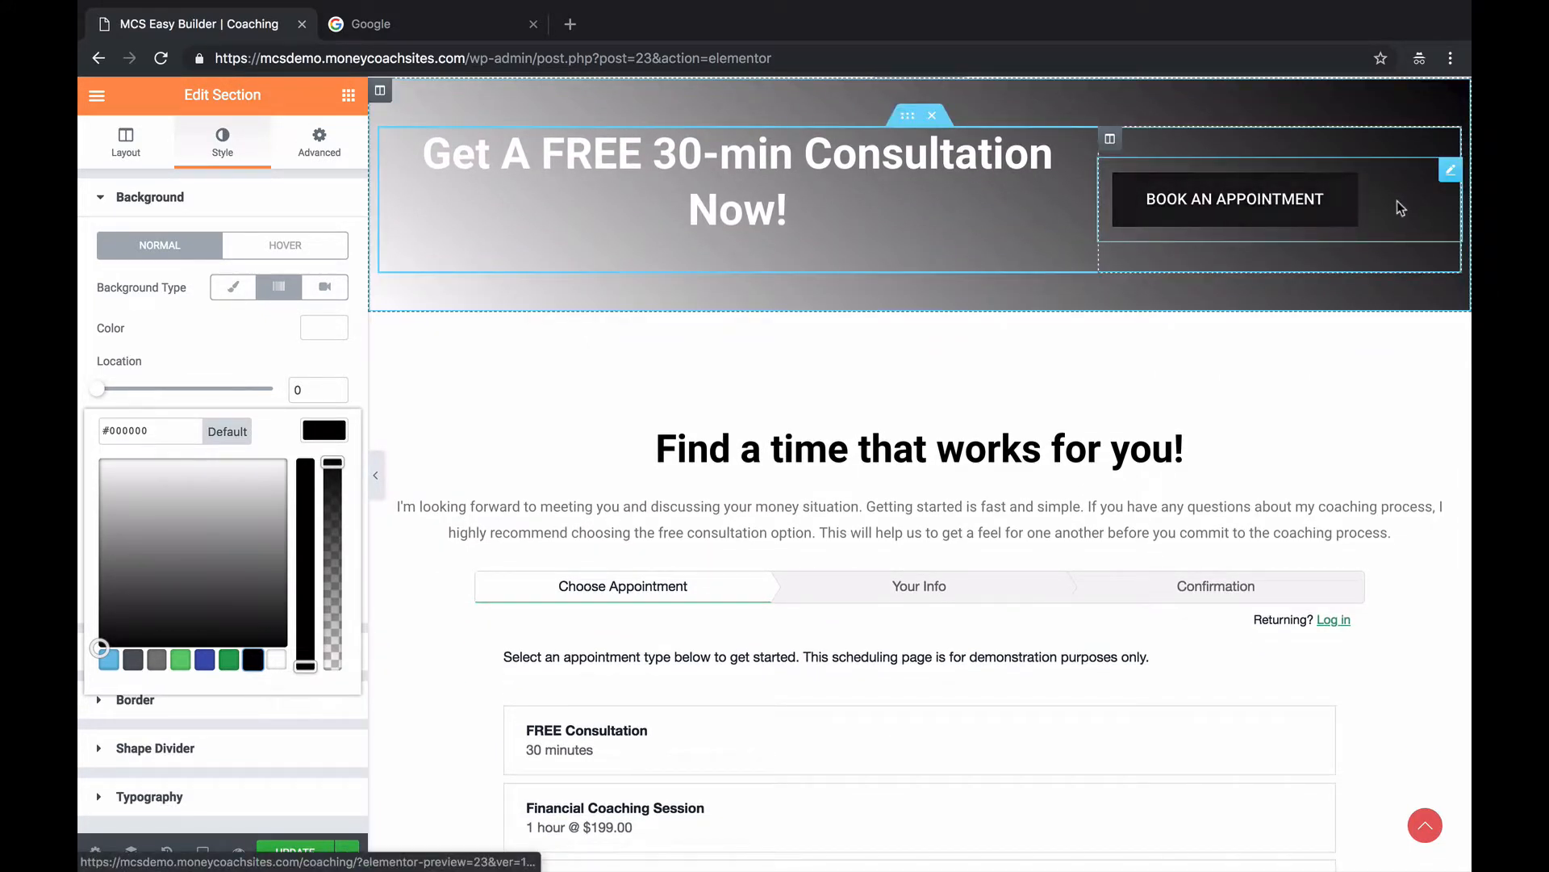
scroll(1192, 301, down, 1)
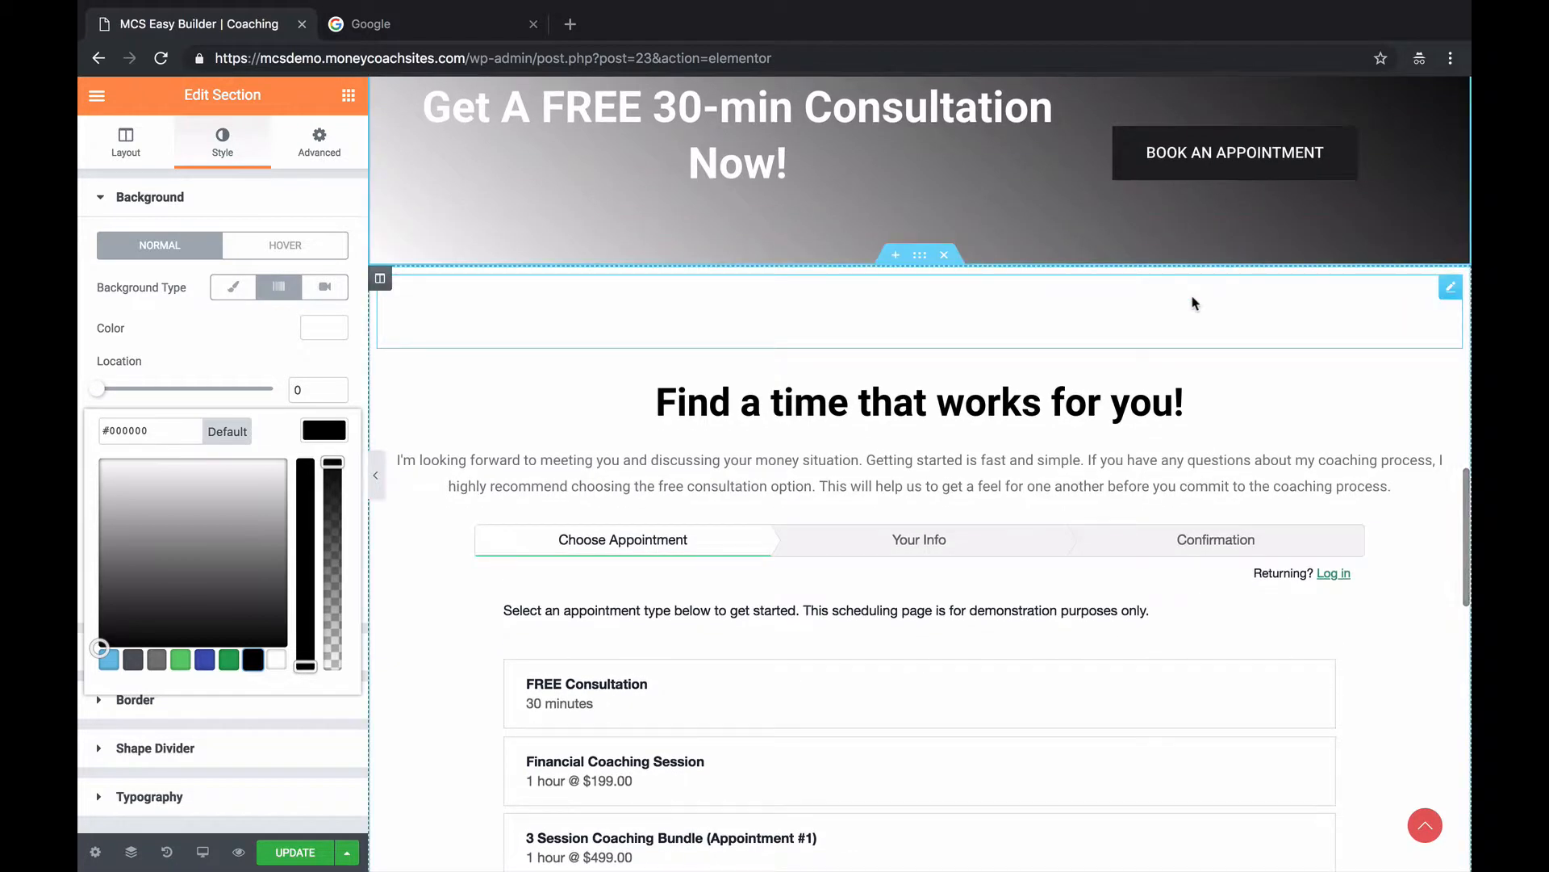
scroll(1185, 306, down, 1)
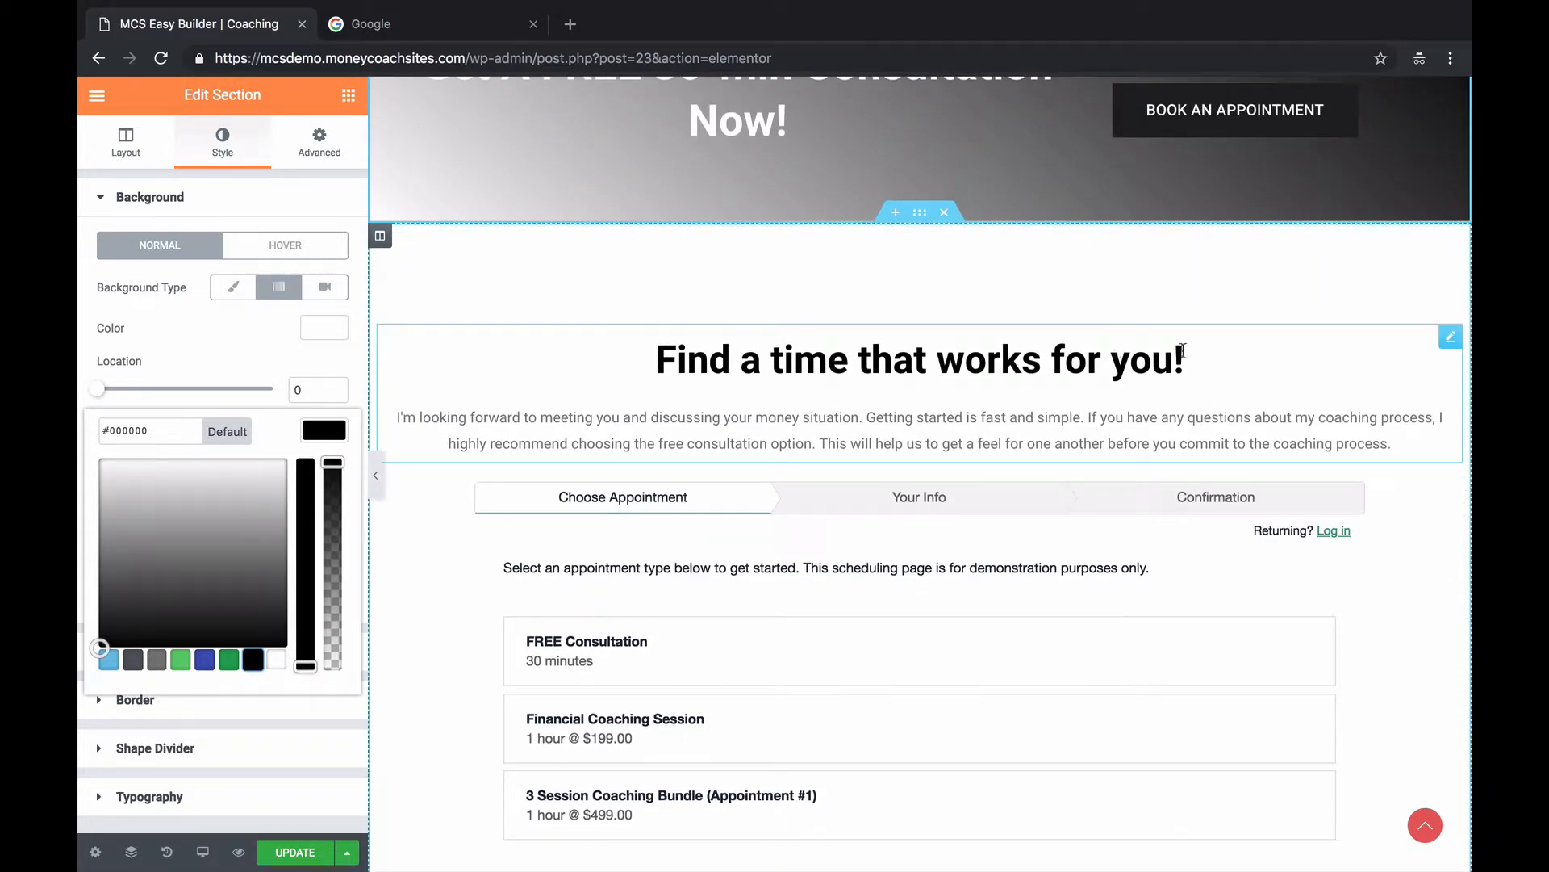
scroll(1241, 372, down, 1)
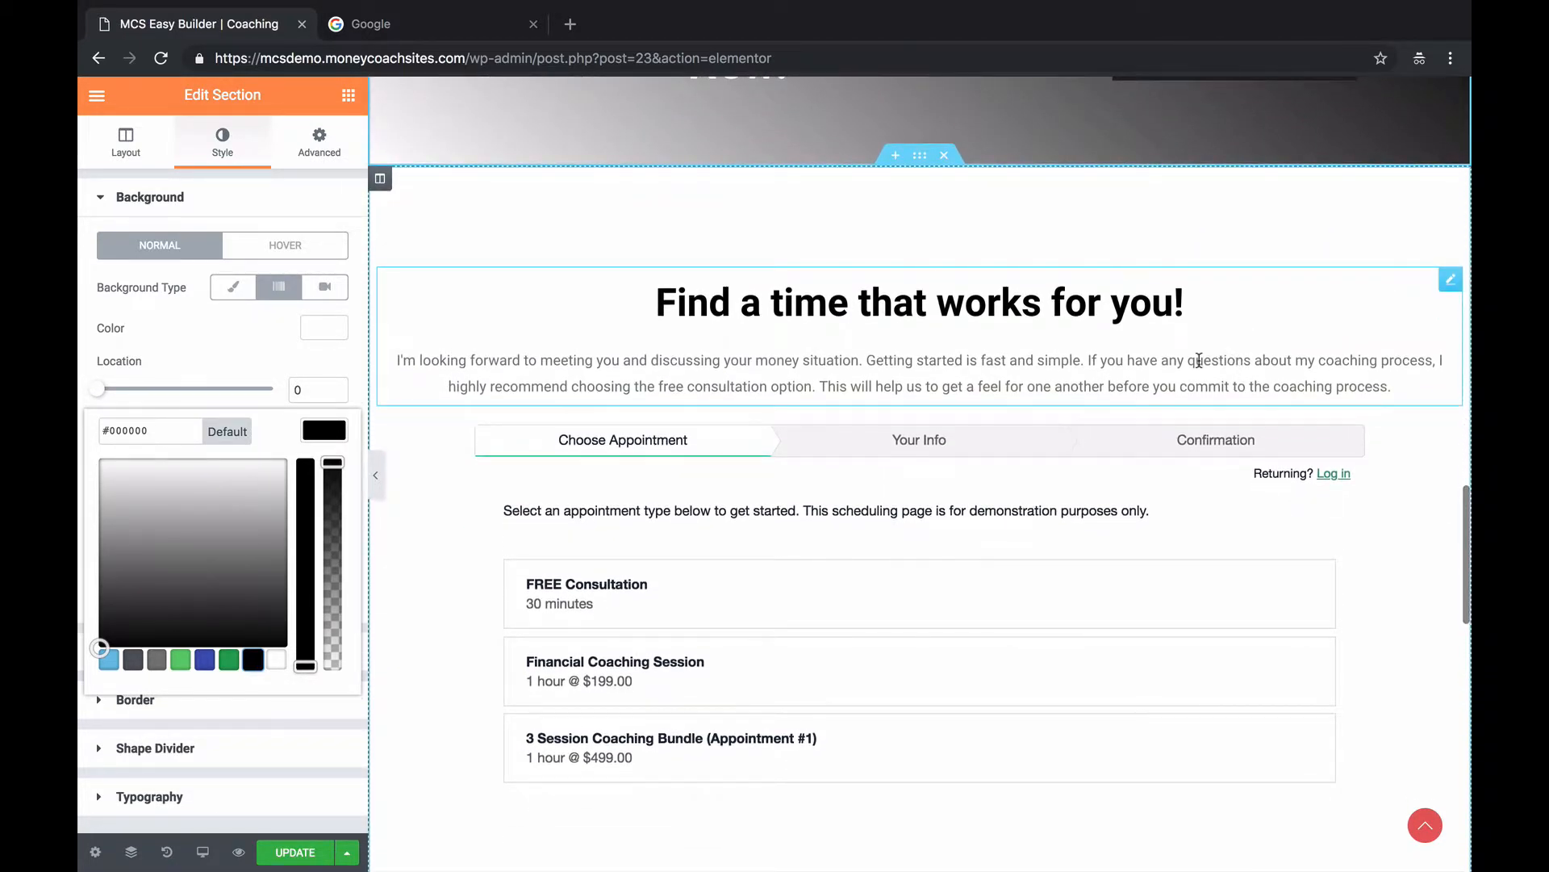
click(1200, 360)
scroll(1027, 378, down, 1)
scroll(1026, 379, down, 1)
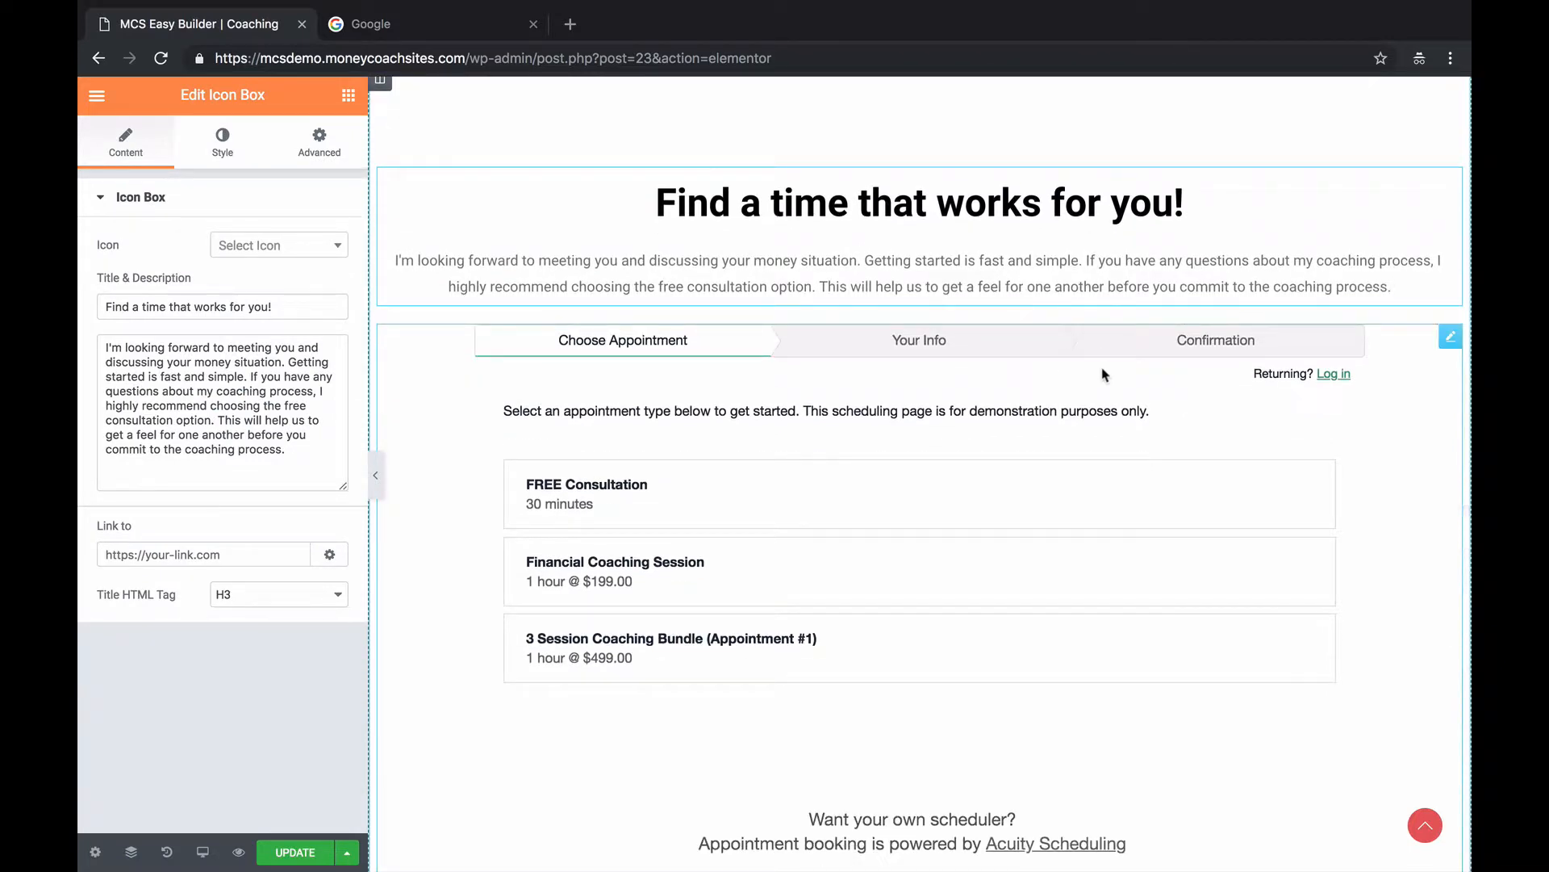
scroll(1129, 379, down, 1)
scroll(1130, 376, down, 1)
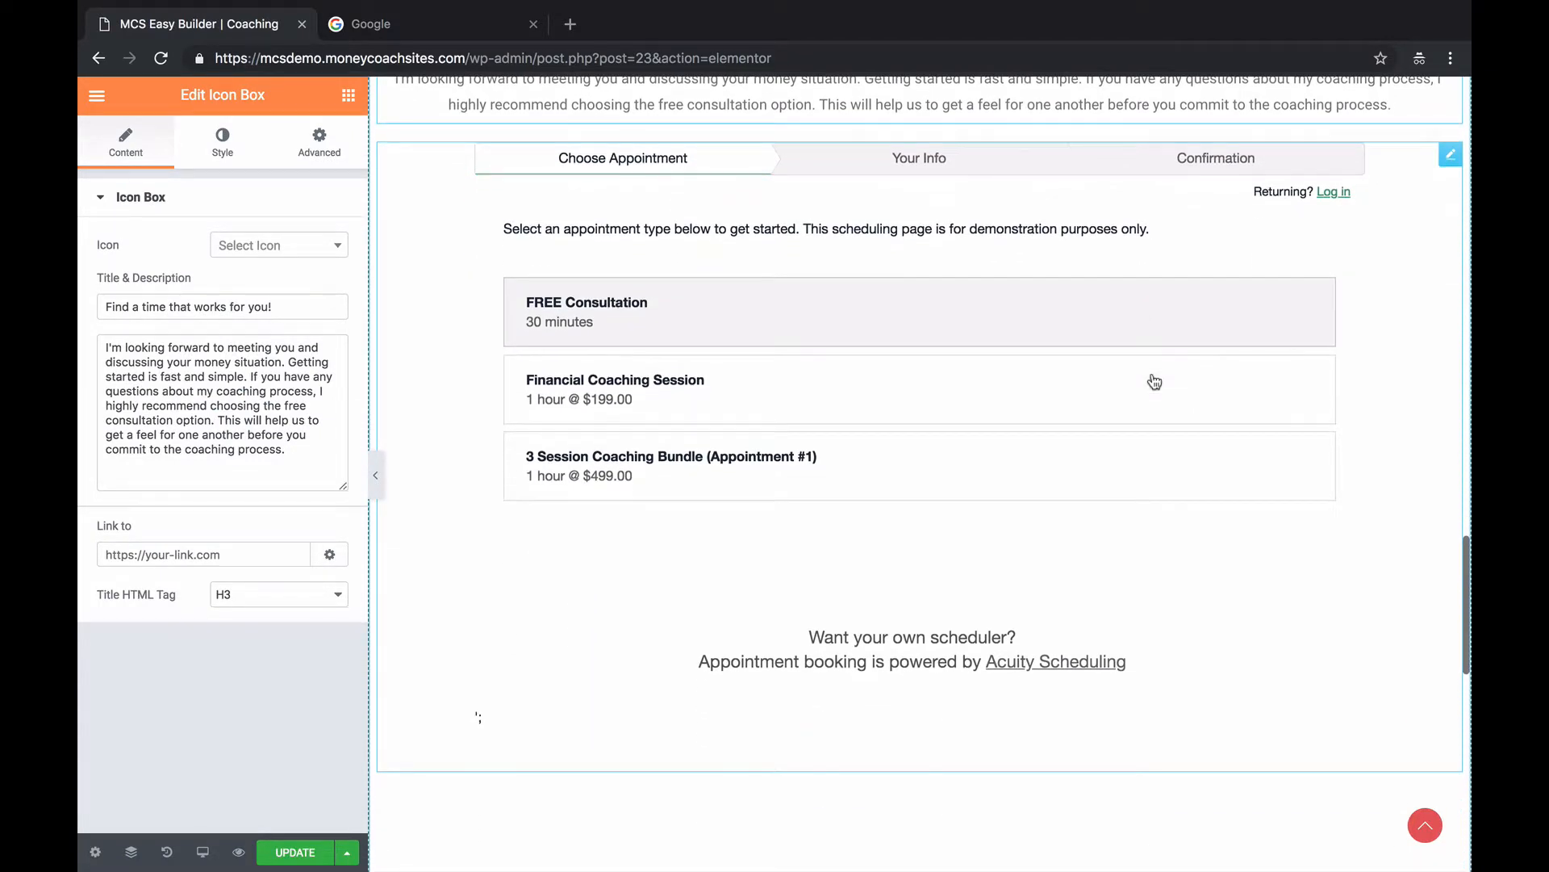
Copy the full HTML embed code of the appointment scheduler widget and delete that widget from the Coaching page.
click(1449, 157)
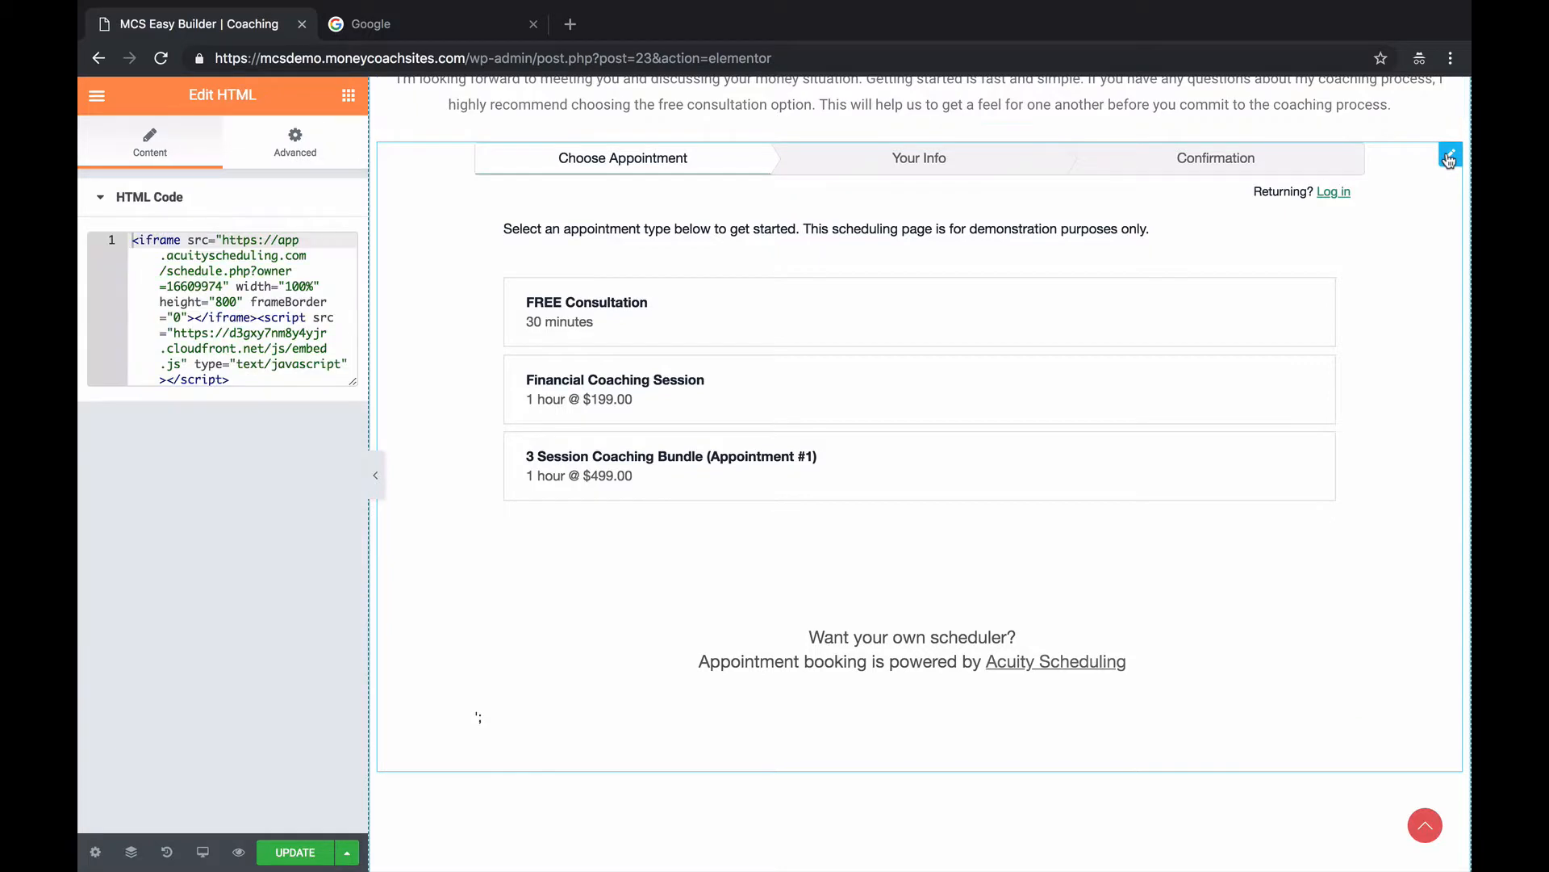
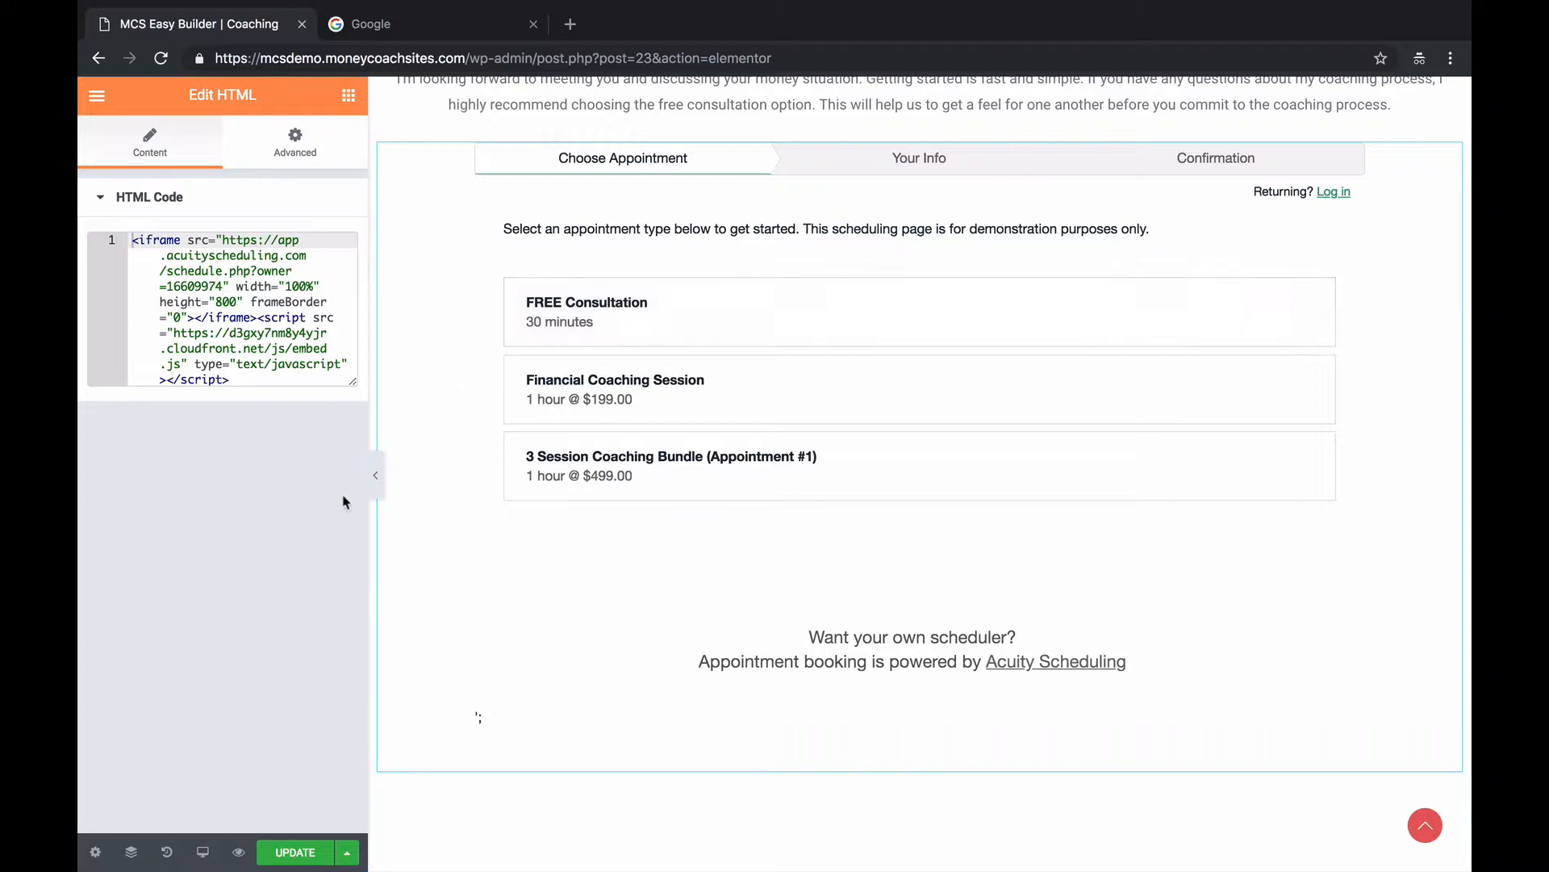
drag(275, 384, 80, 224)
right_click(218, 287)
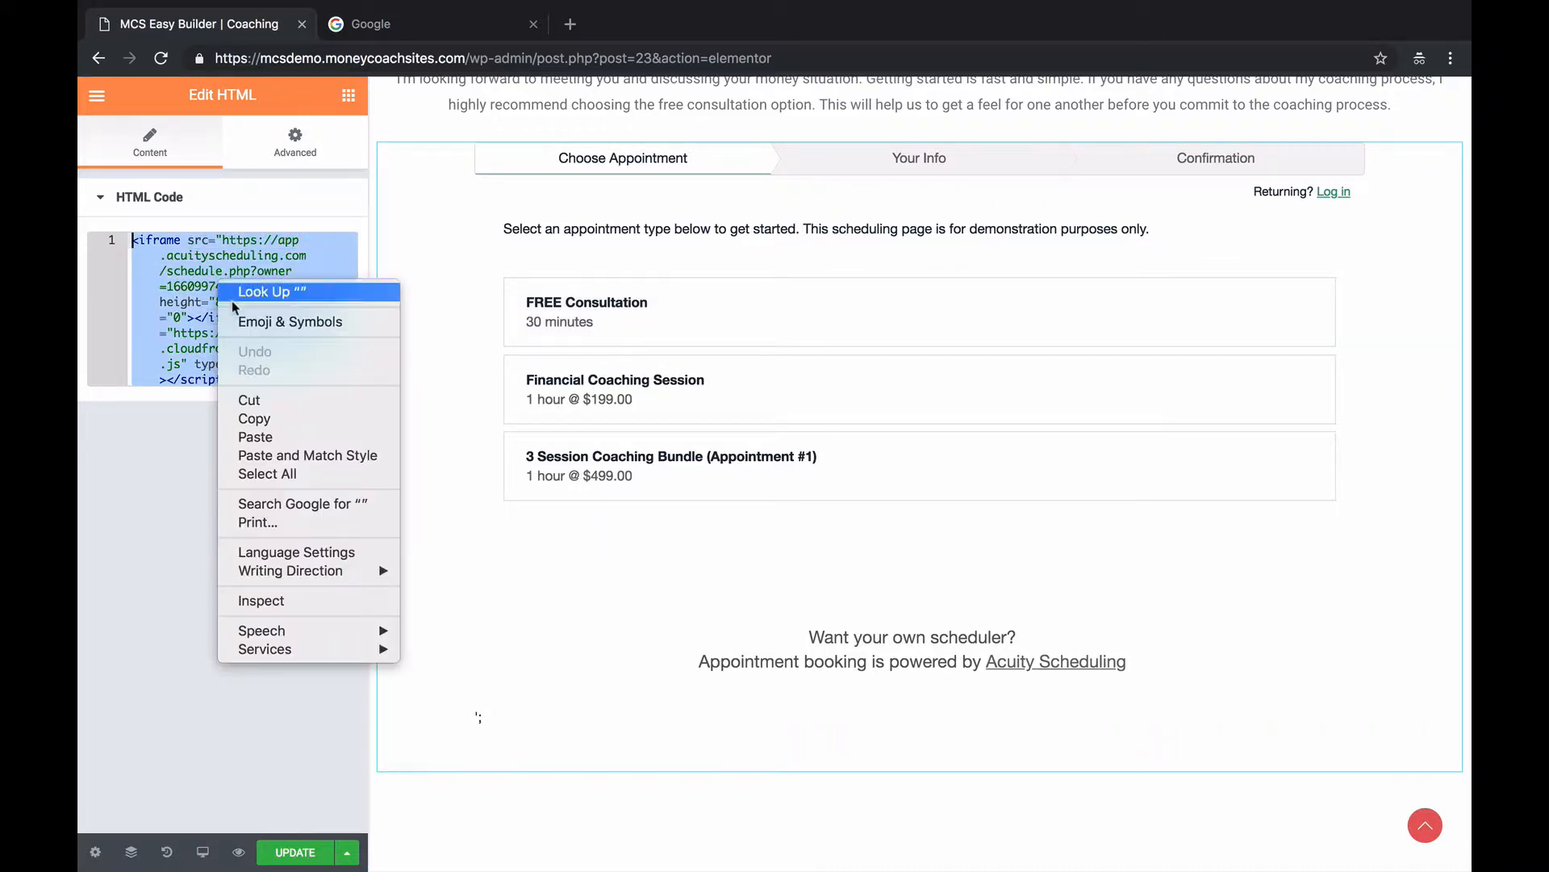
click(289, 420)
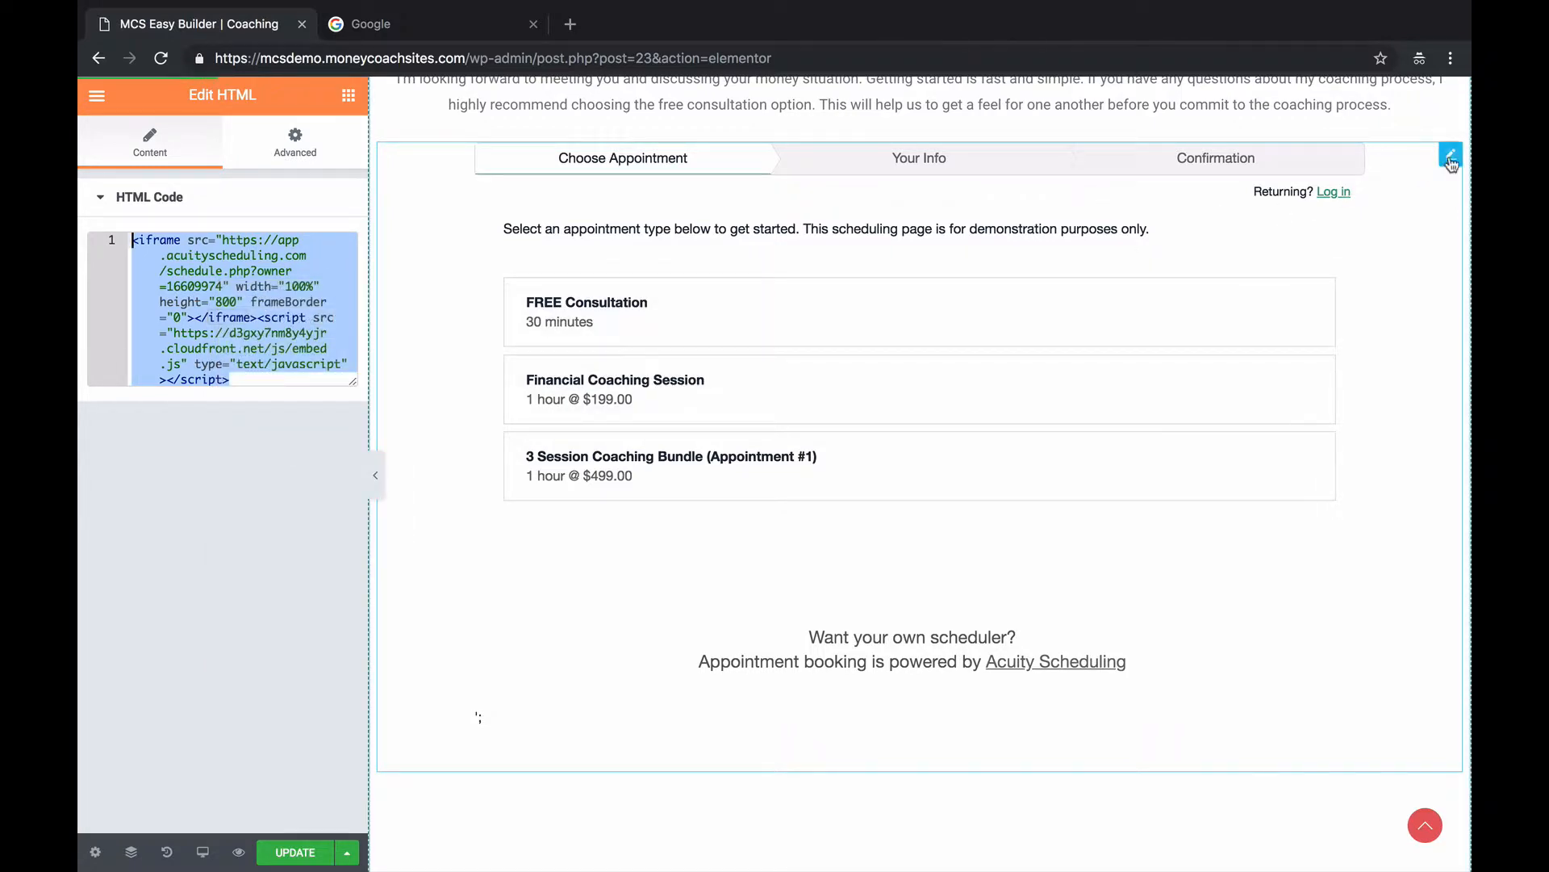
right_click(1450, 155)
click(1362, 440)
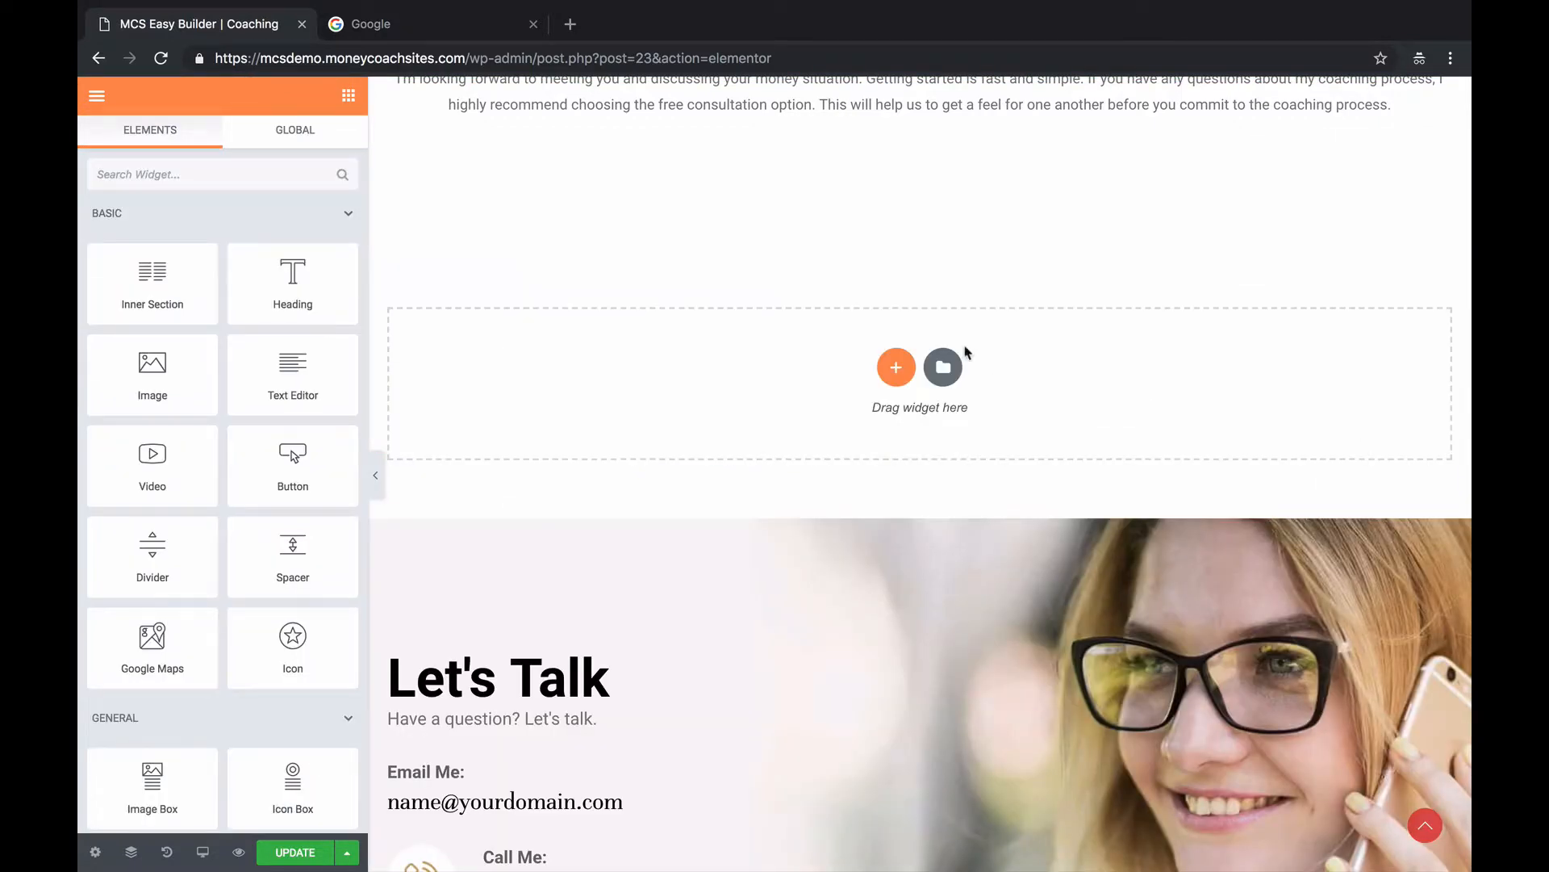
Add an HTML widget in a new section below the "Find a time that works for you!" text and paste the copied scheduler code.
scroll(967, 353, up, 3)
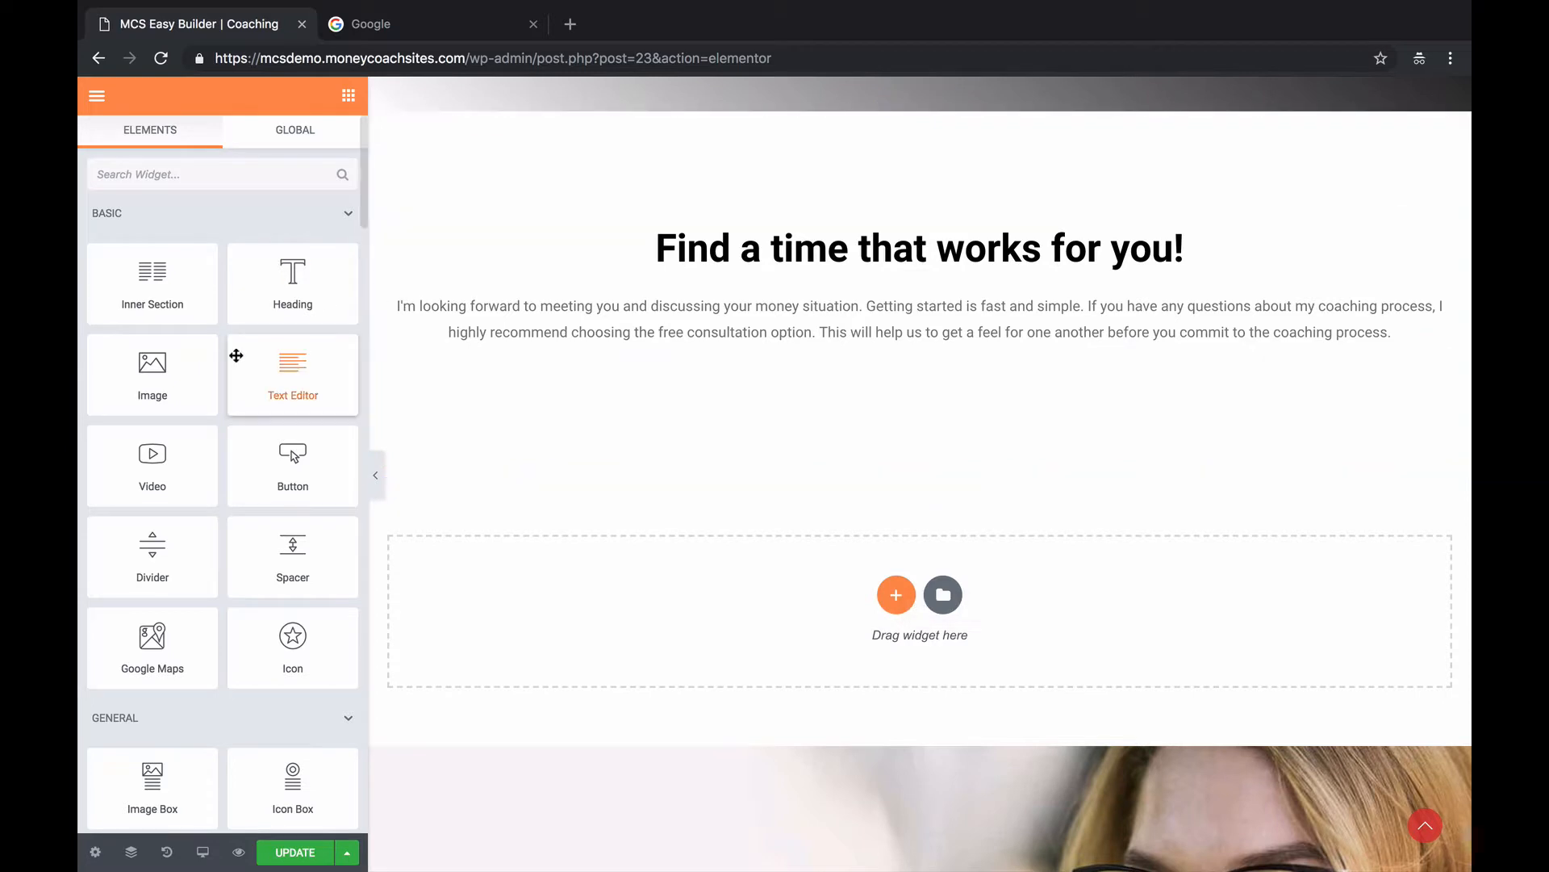
scroll(235, 355, down, 2)
scroll(236, 355, down, 10)
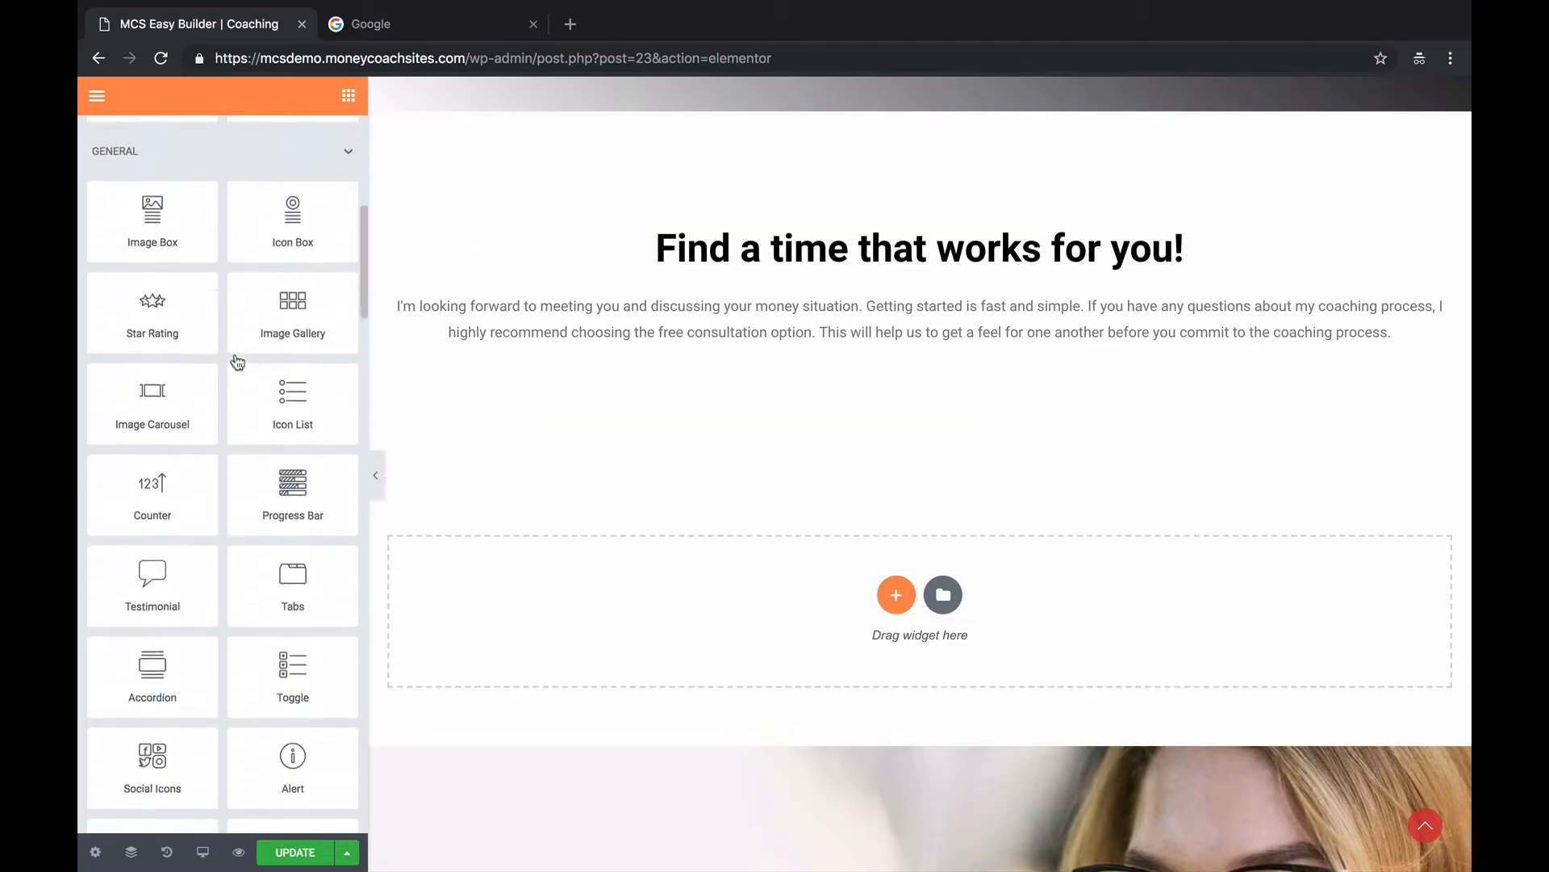
scroll(235, 355, down, 3)
drag(129, 432, 784, 613)
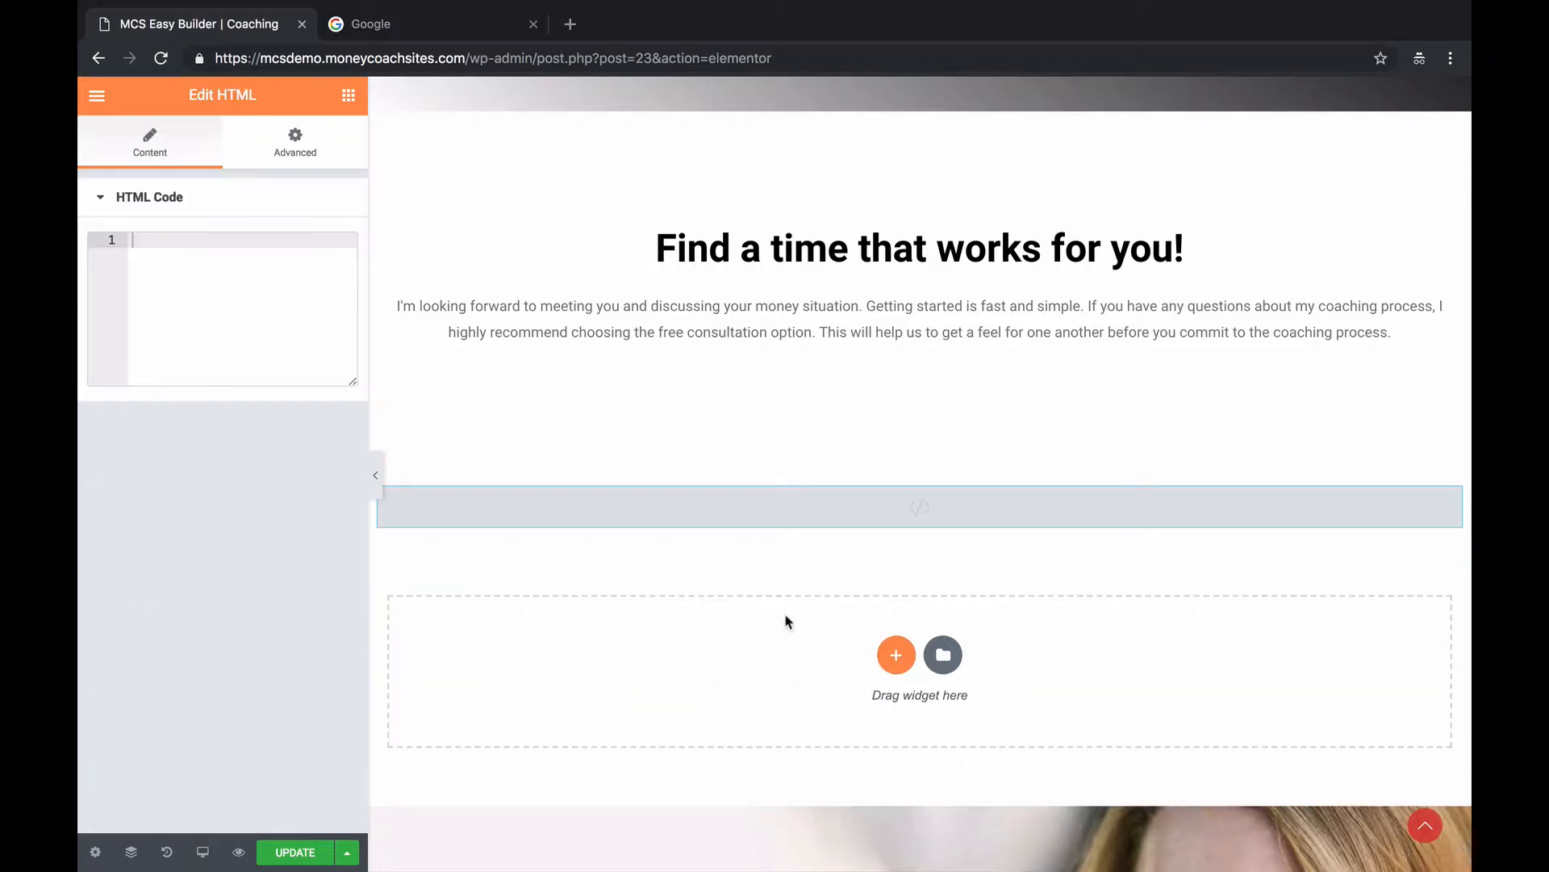
right_click(251, 244)
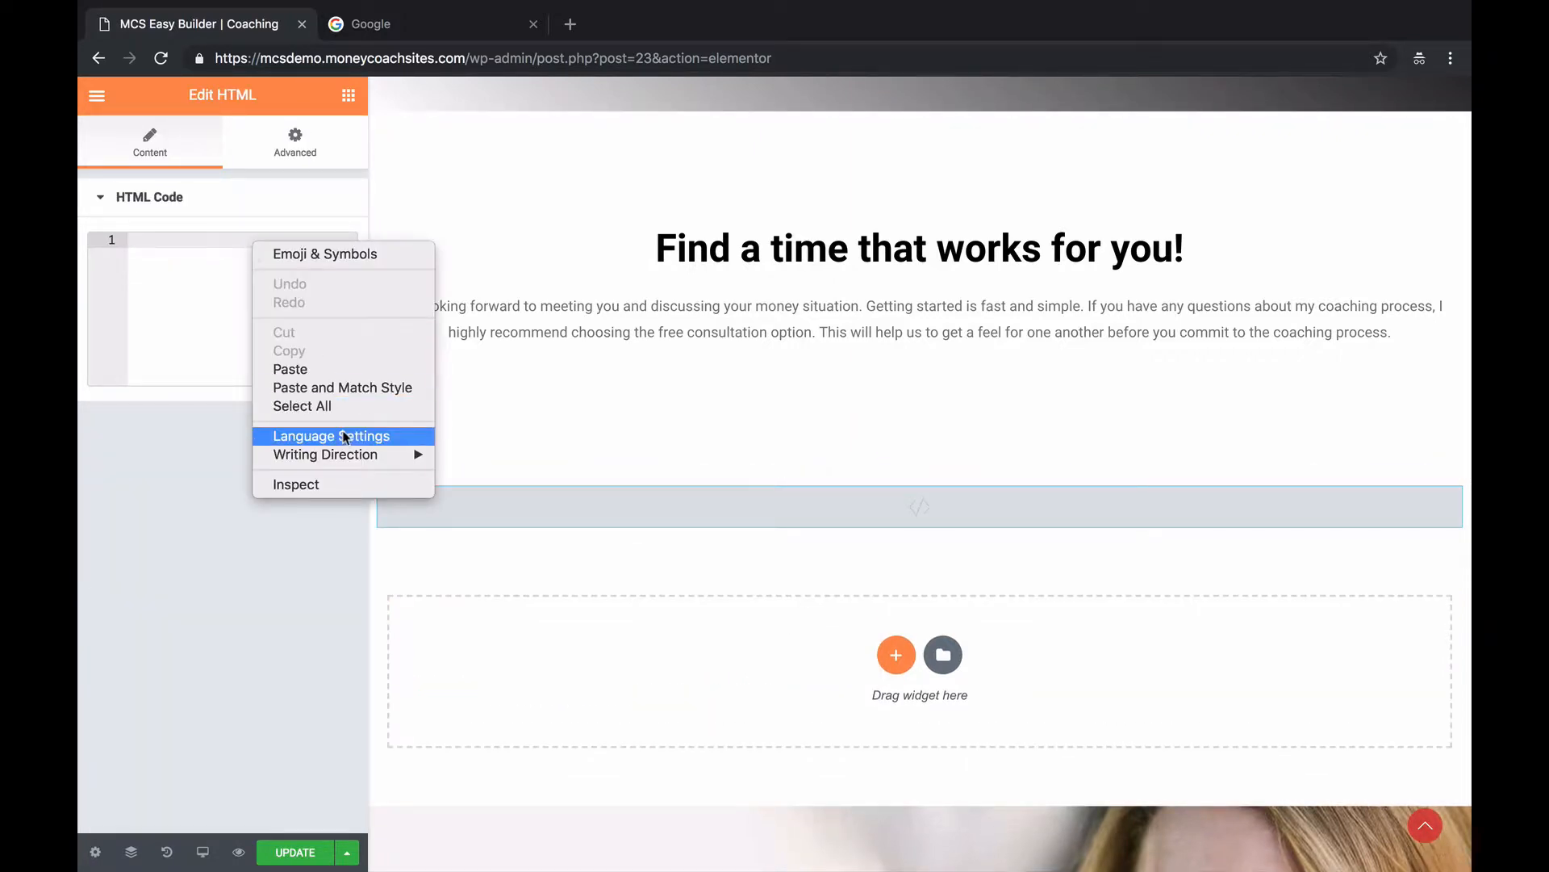
click(350, 370)
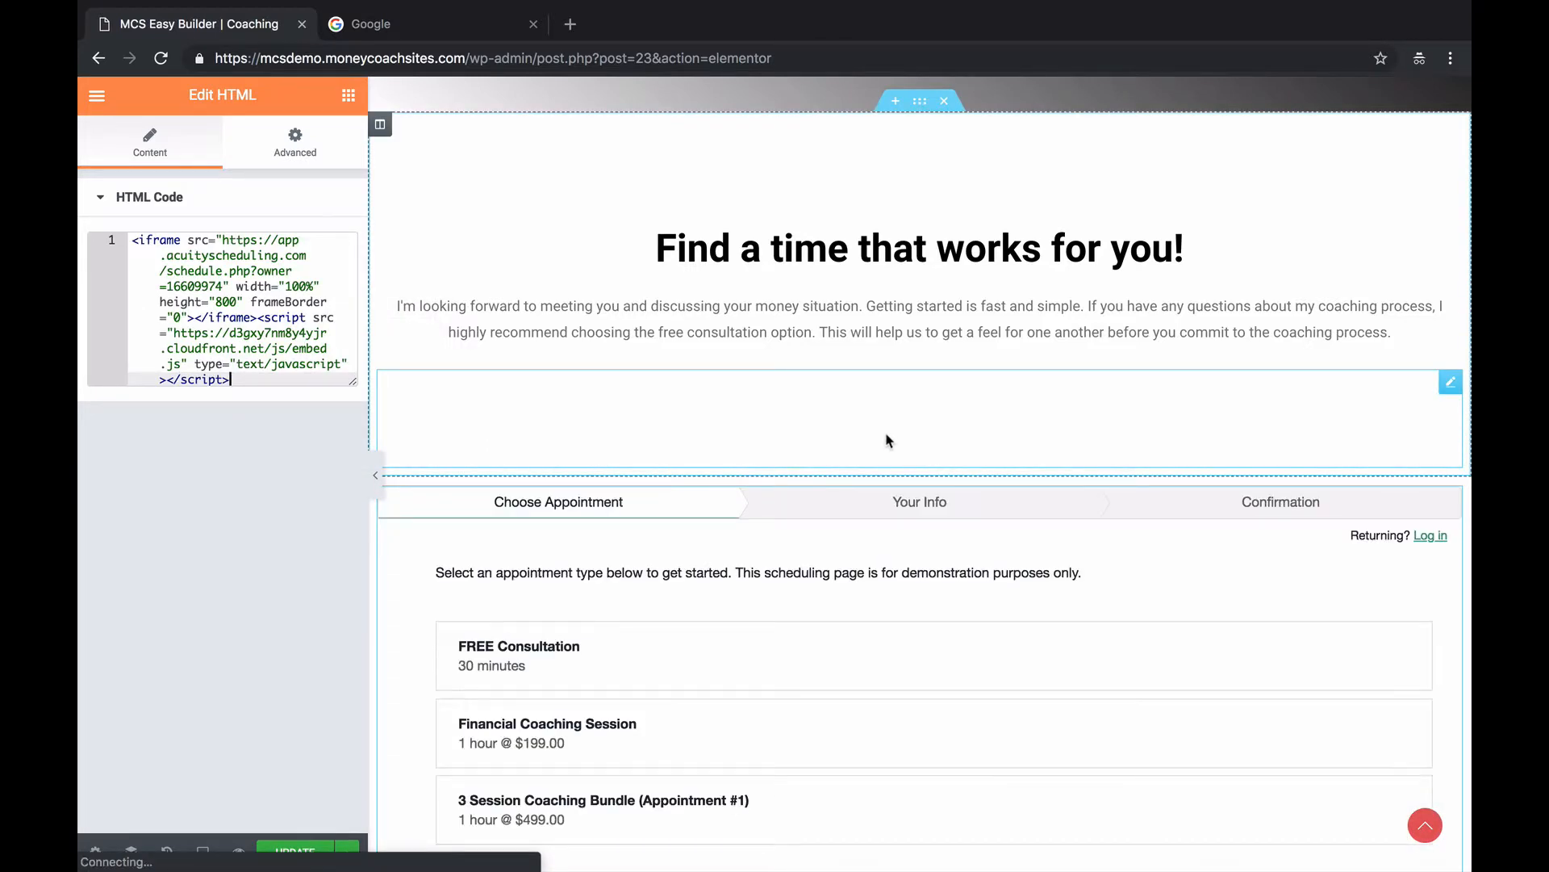
Examine the re-embedded appointment scheduler and look over the Coaching page up to its "Let's Work Together" header.
scroll(888, 440, down, 3)
scroll(888, 440, down, 3)
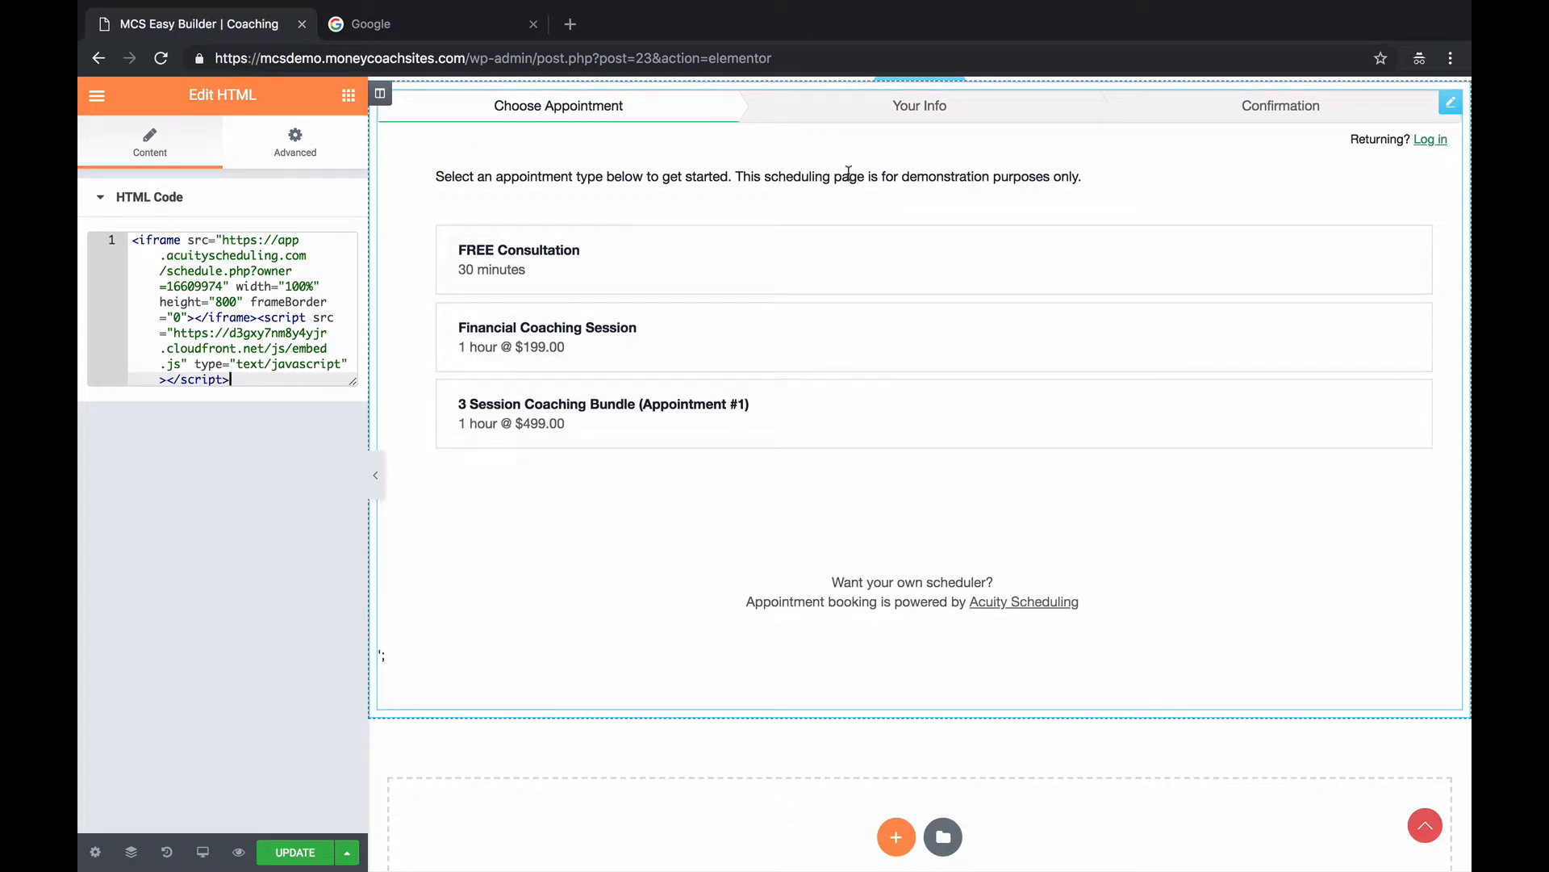
scroll(771, 258, down, 2)
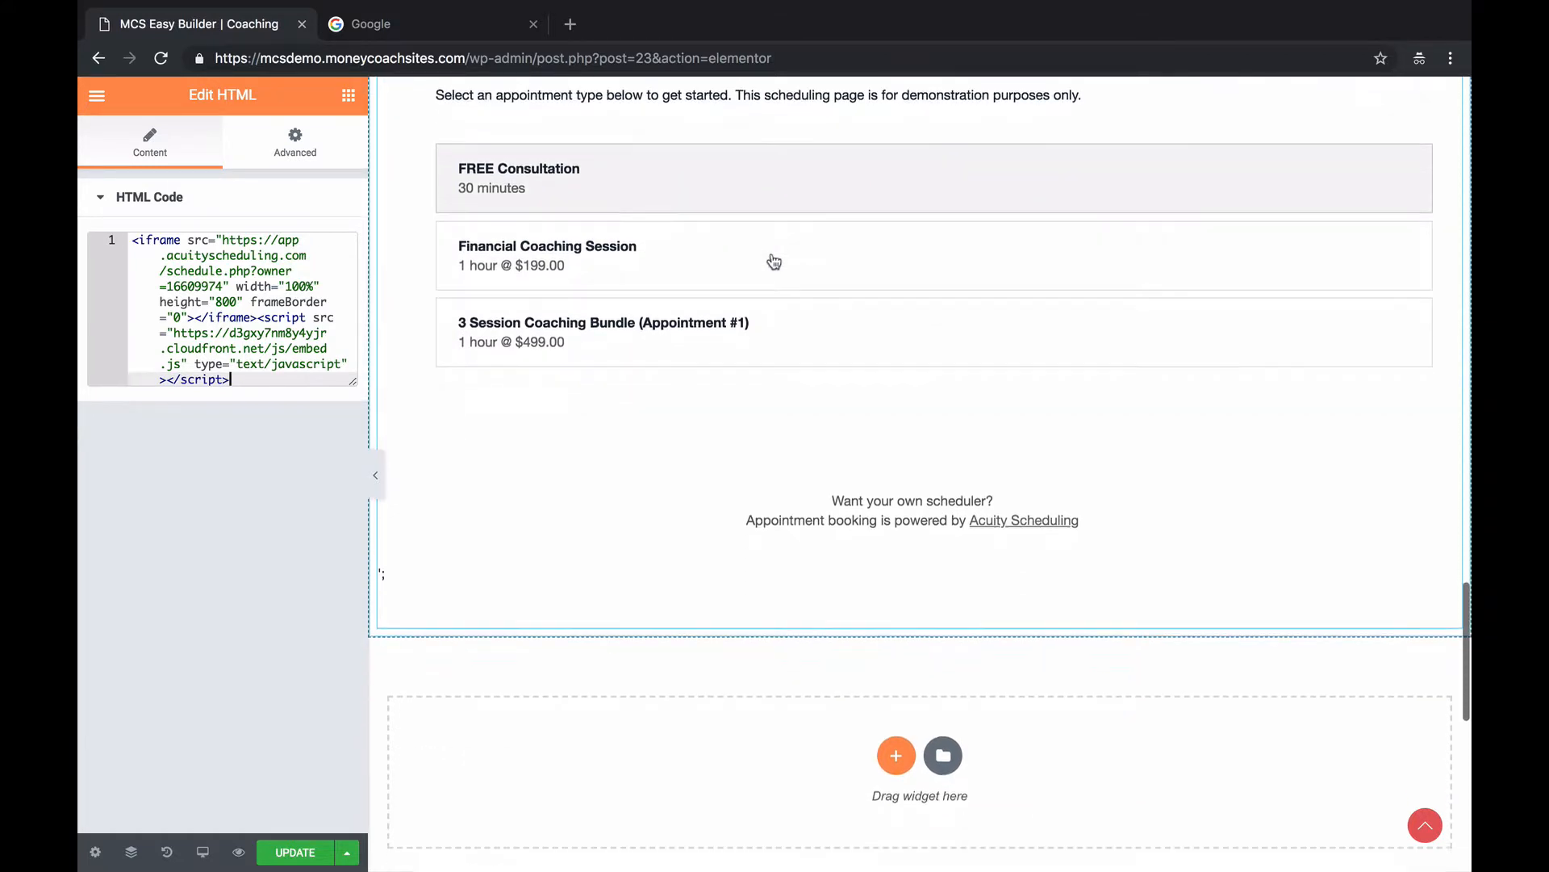
scroll(774, 261, up, 2)
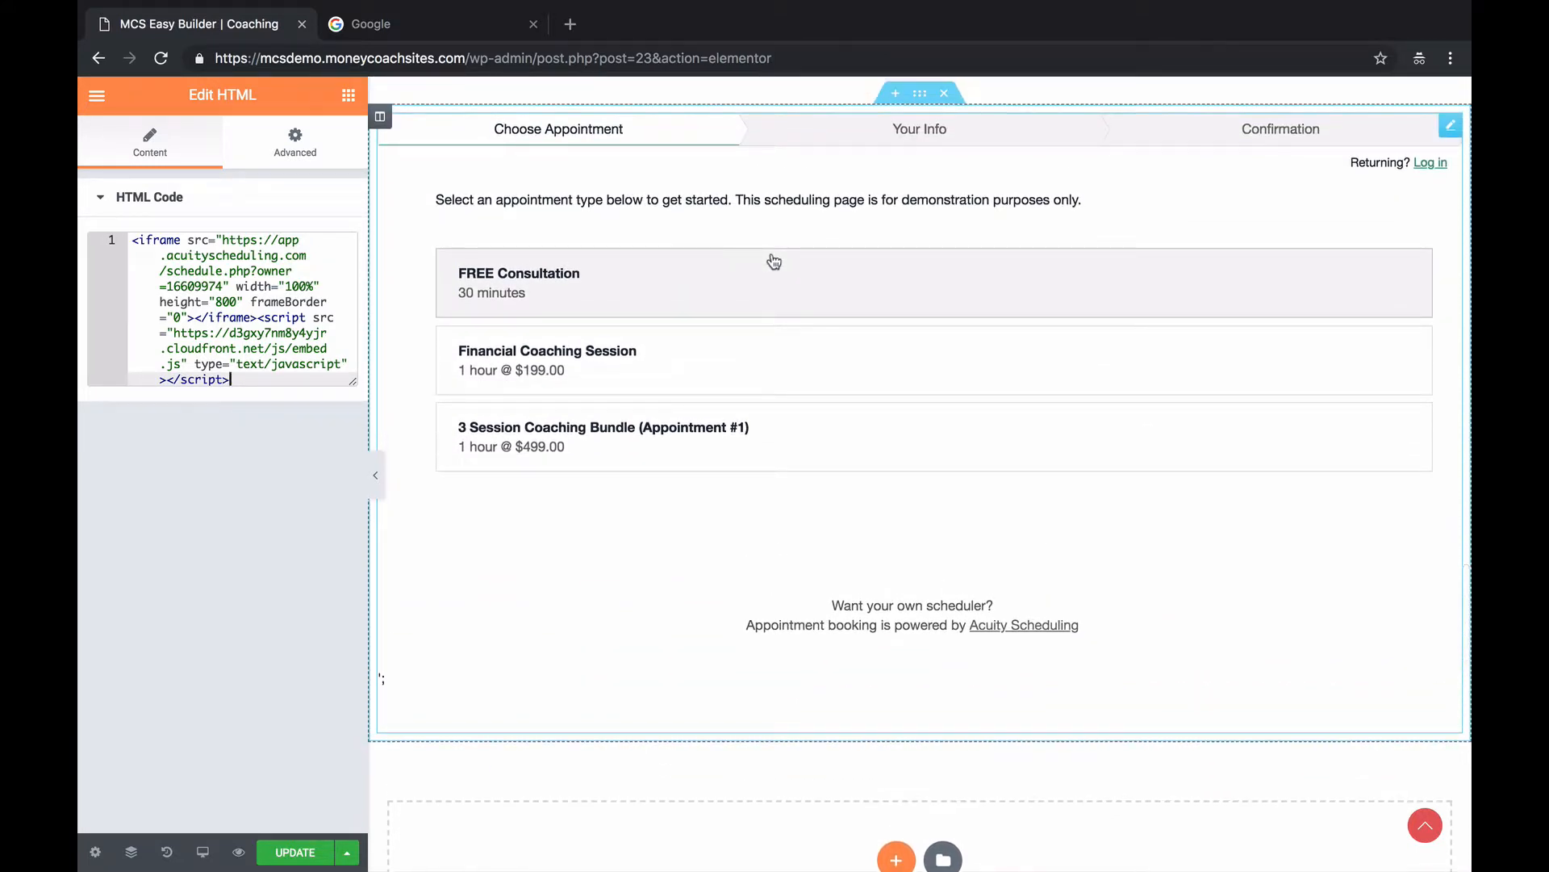
scroll(774, 261, up, 1)
scroll(774, 261, up, 1)
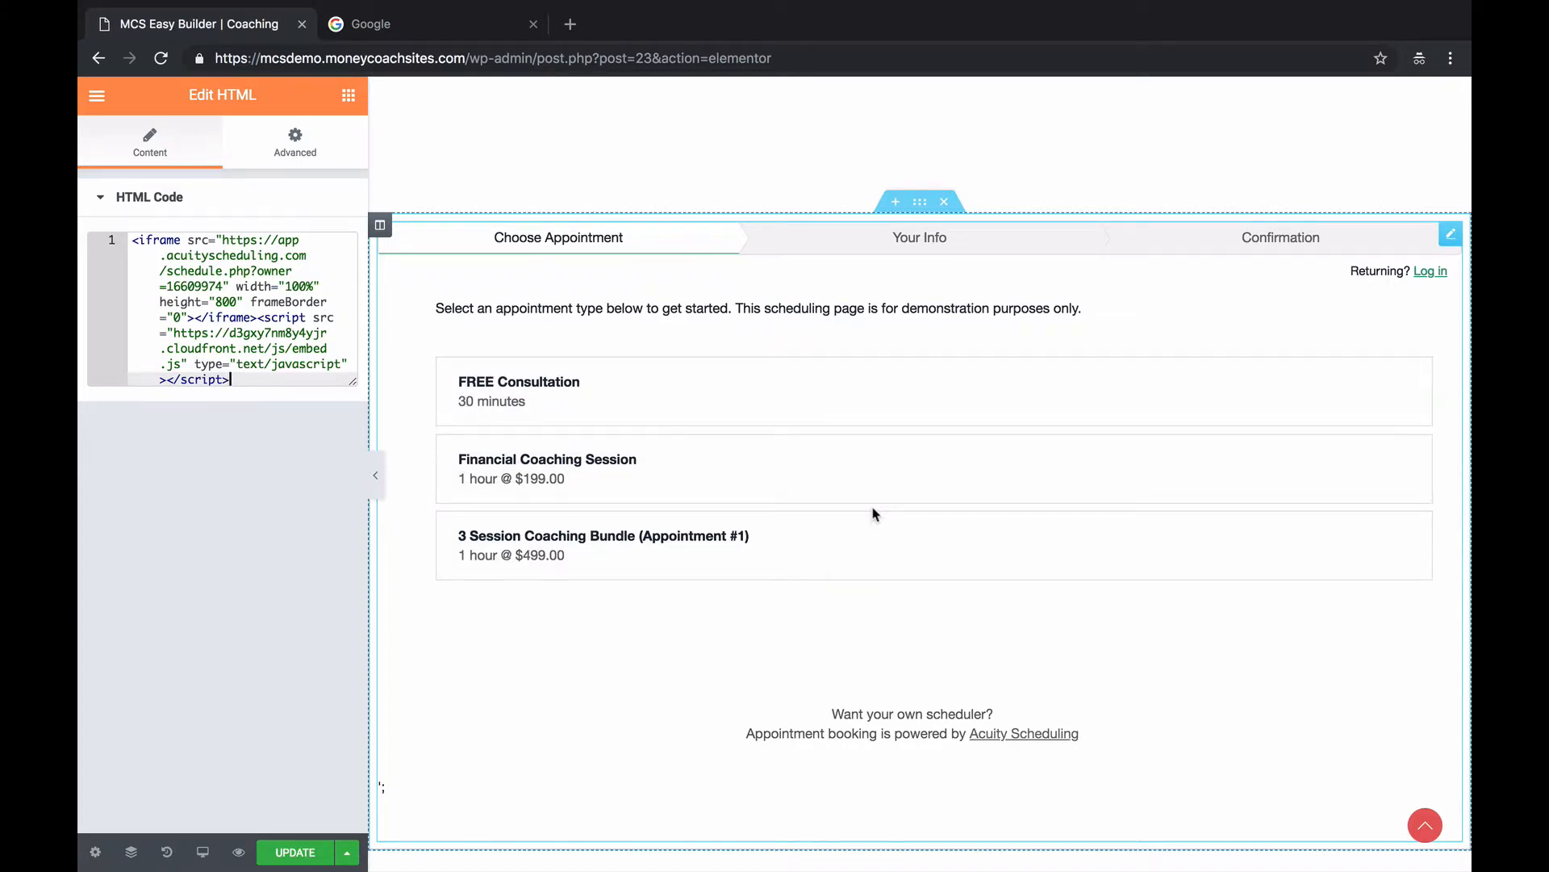
scroll(873, 514, down, 2)
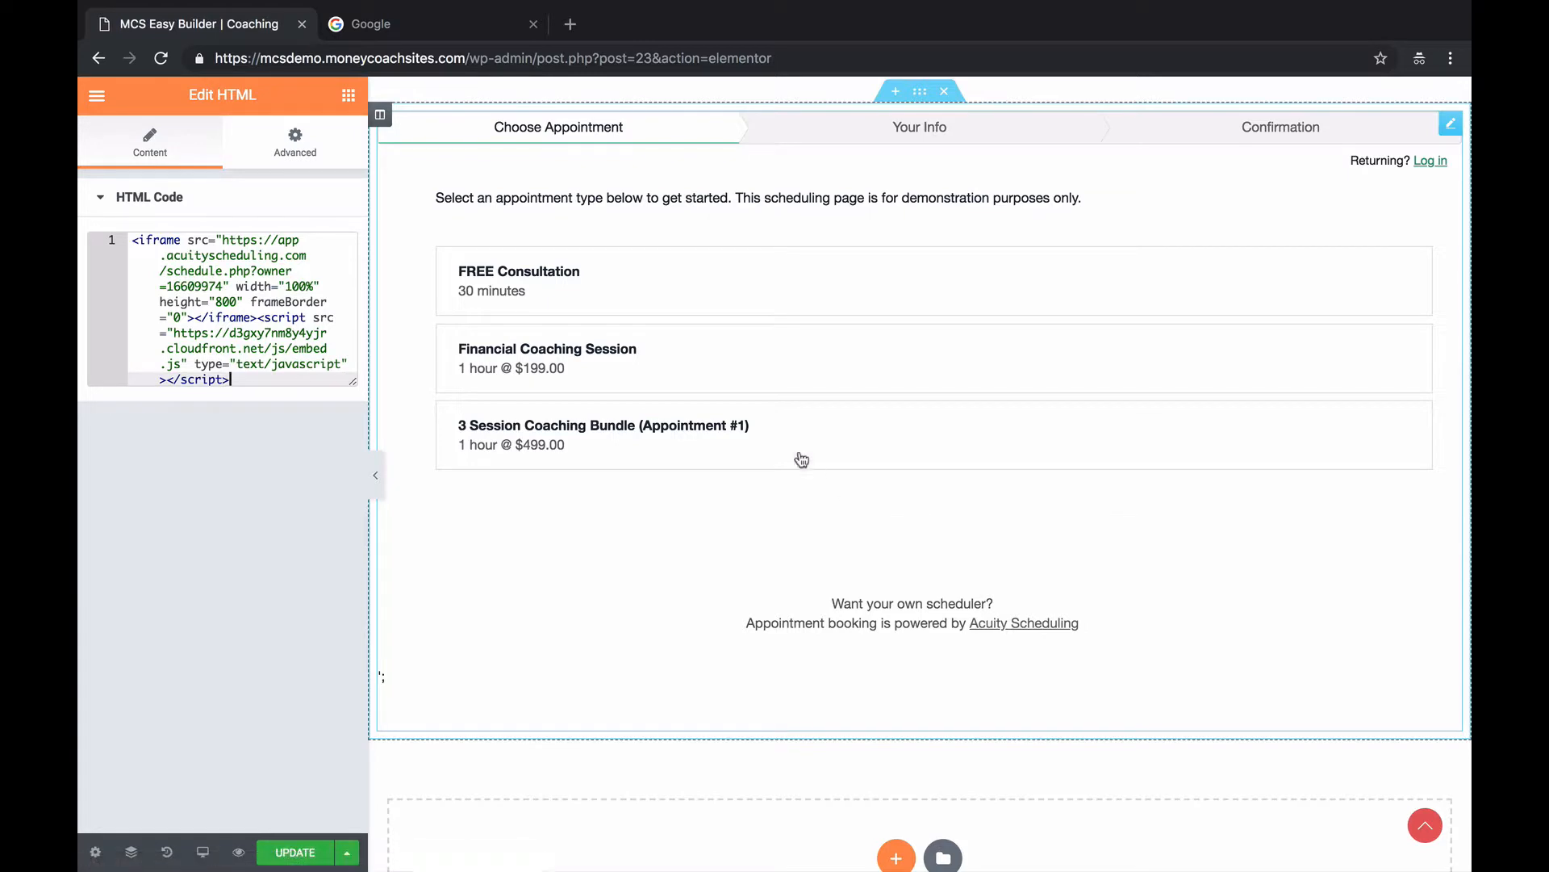
scroll(790, 447, up, 2)
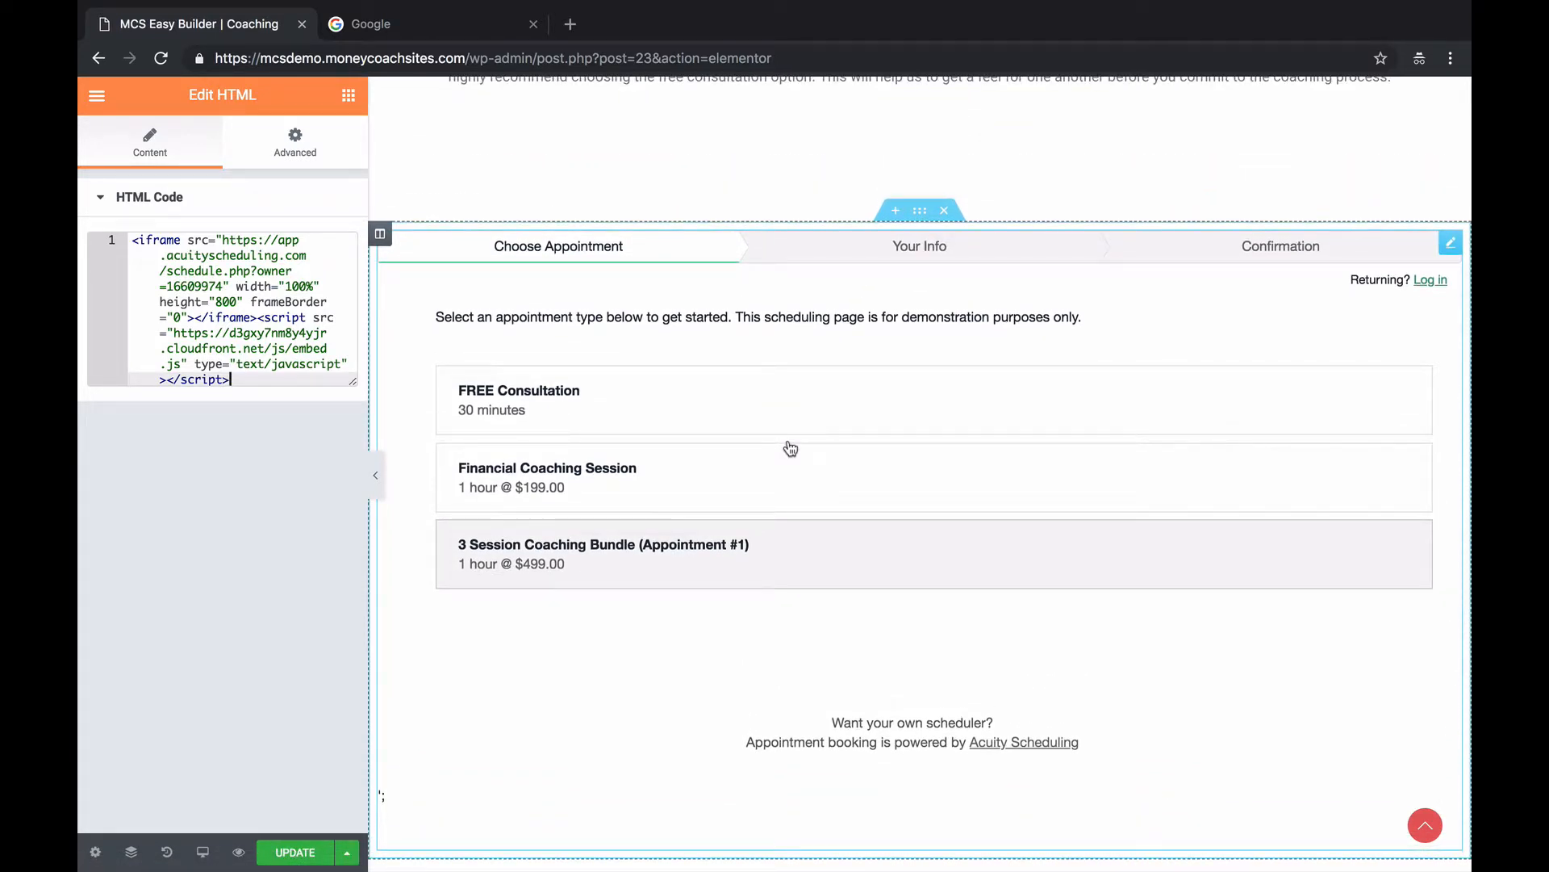
scroll(790, 447, down, 2)
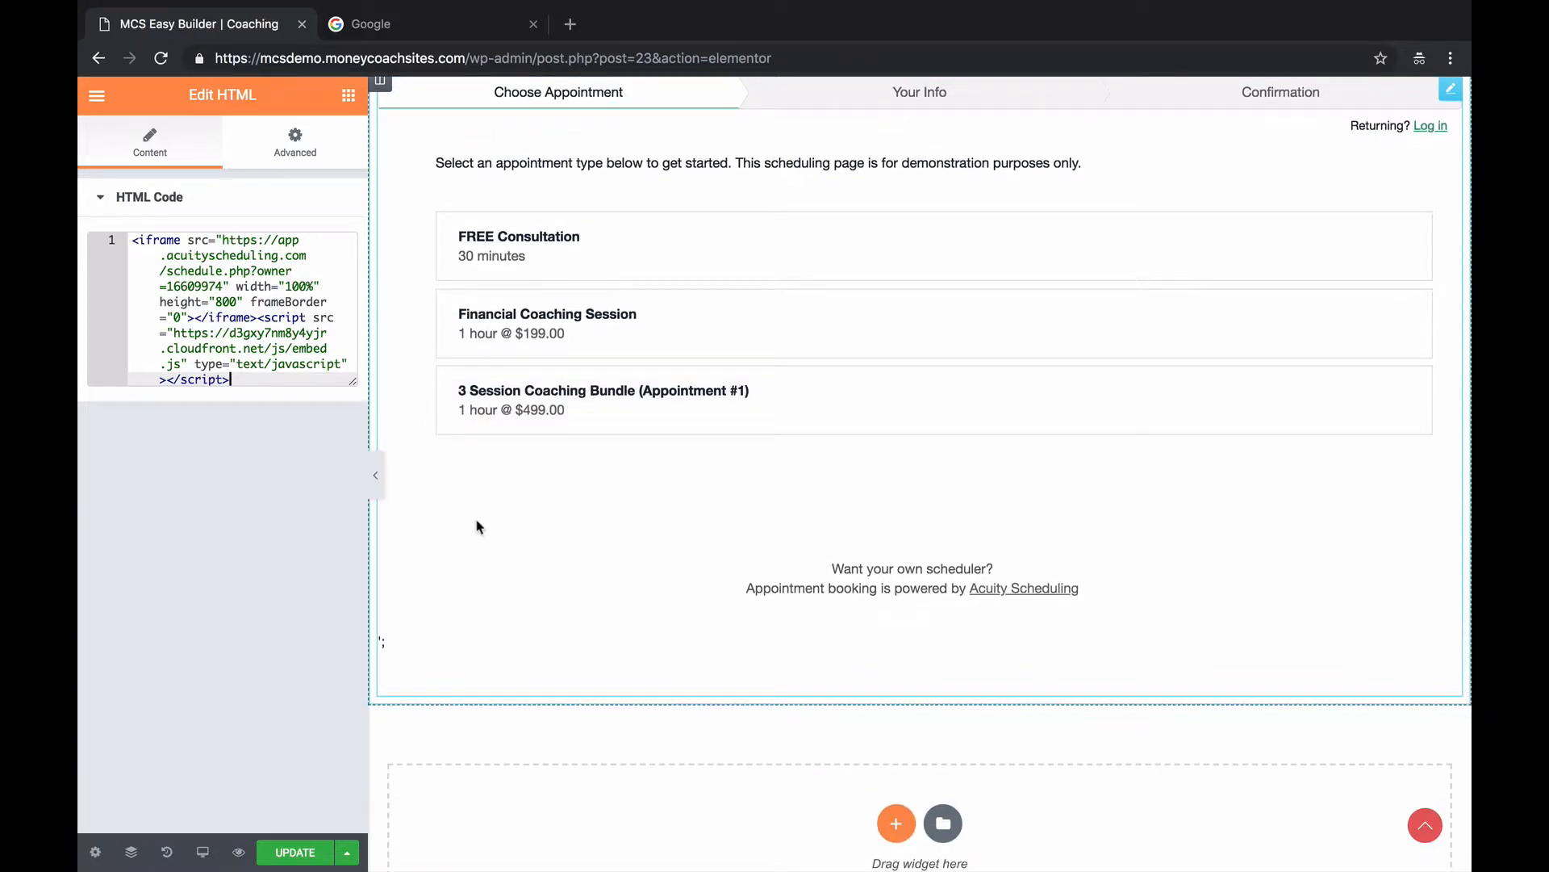
scroll(588, 425, down, 3)
scroll(584, 425, up, 12)
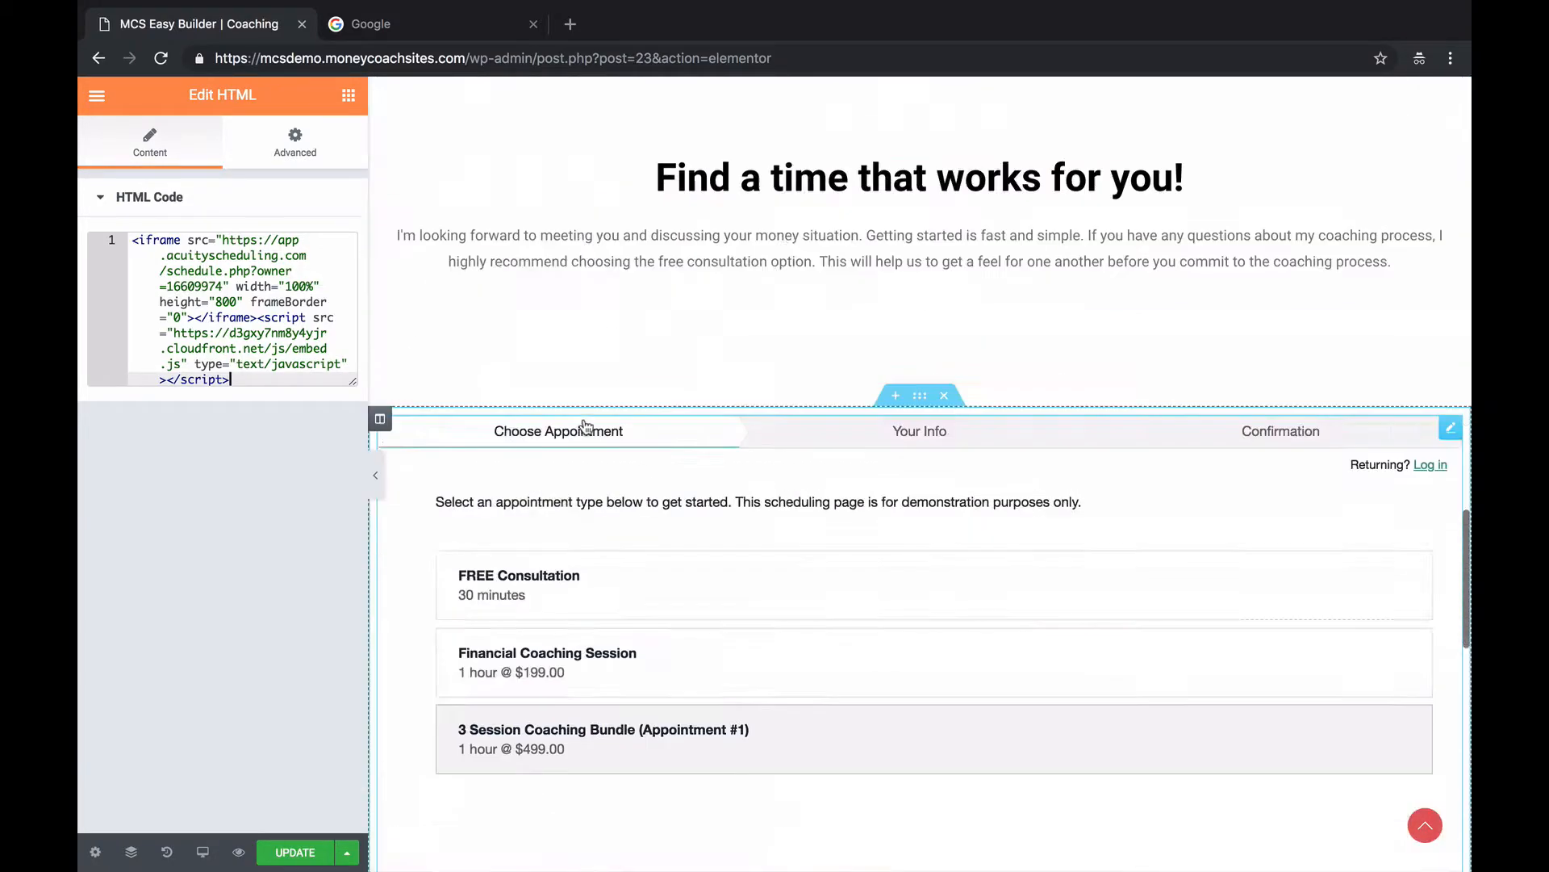
scroll(587, 426, up, 5)
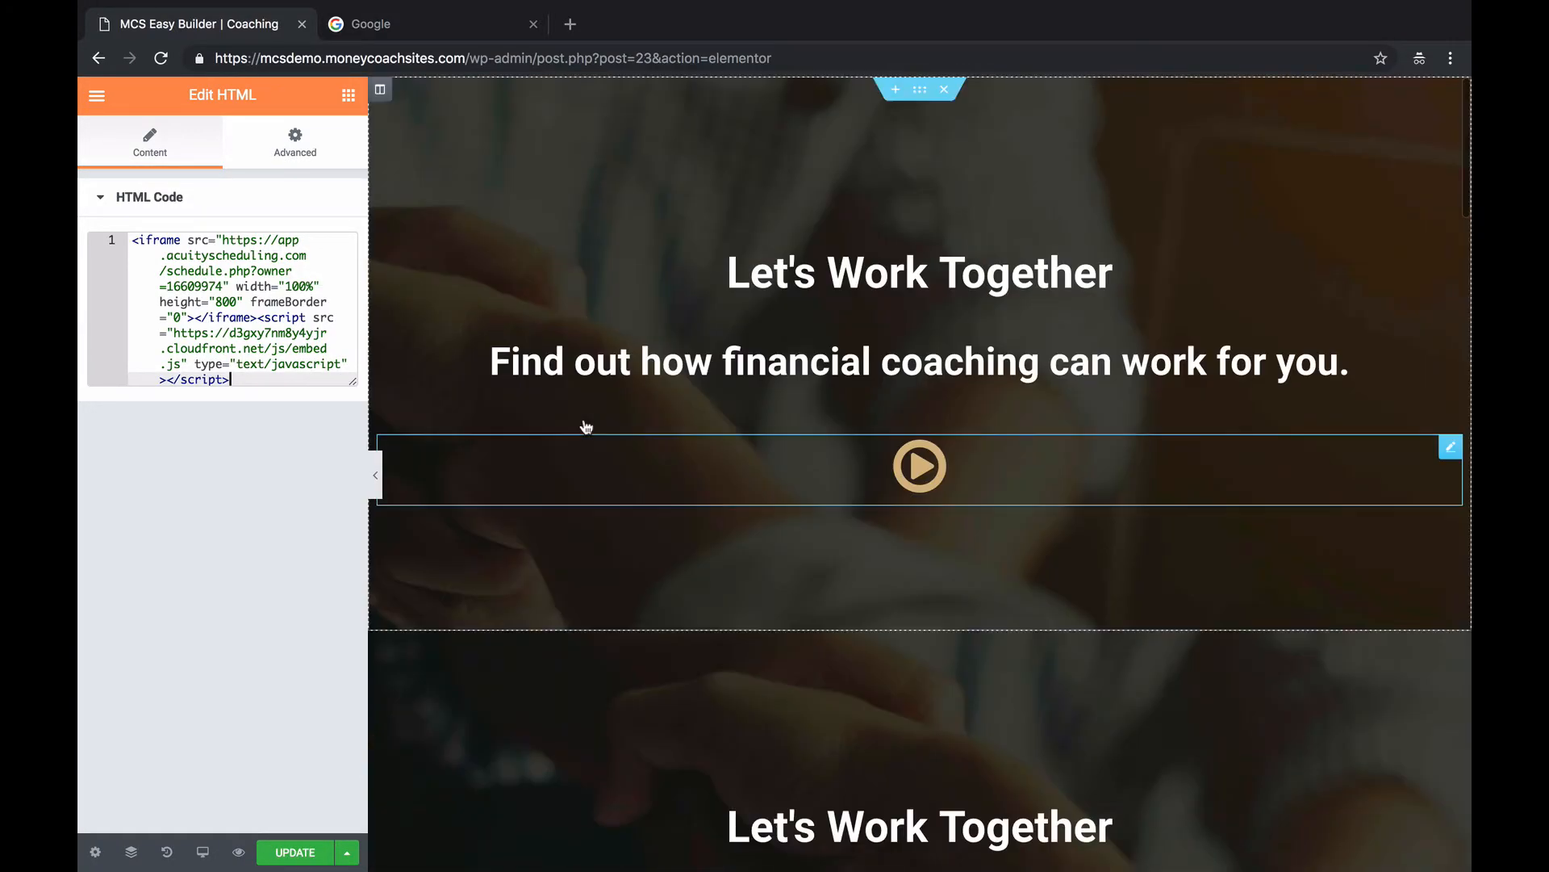
Update the Coaching page, and open the site's FAQ page for editing with MCS Easy Builder.
click(289, 853)
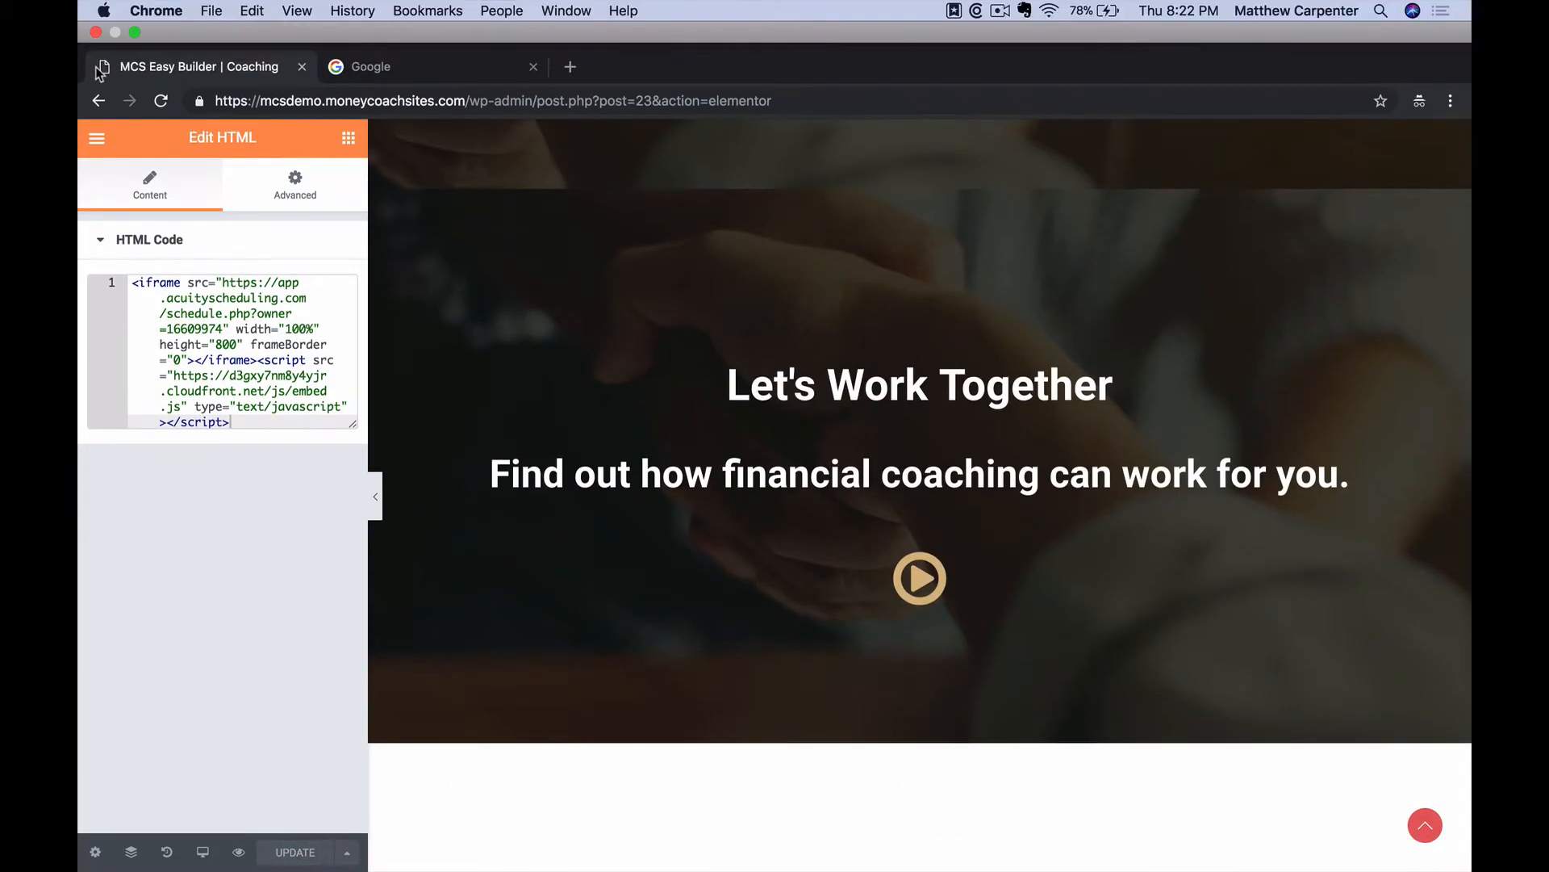
click(98, 59)
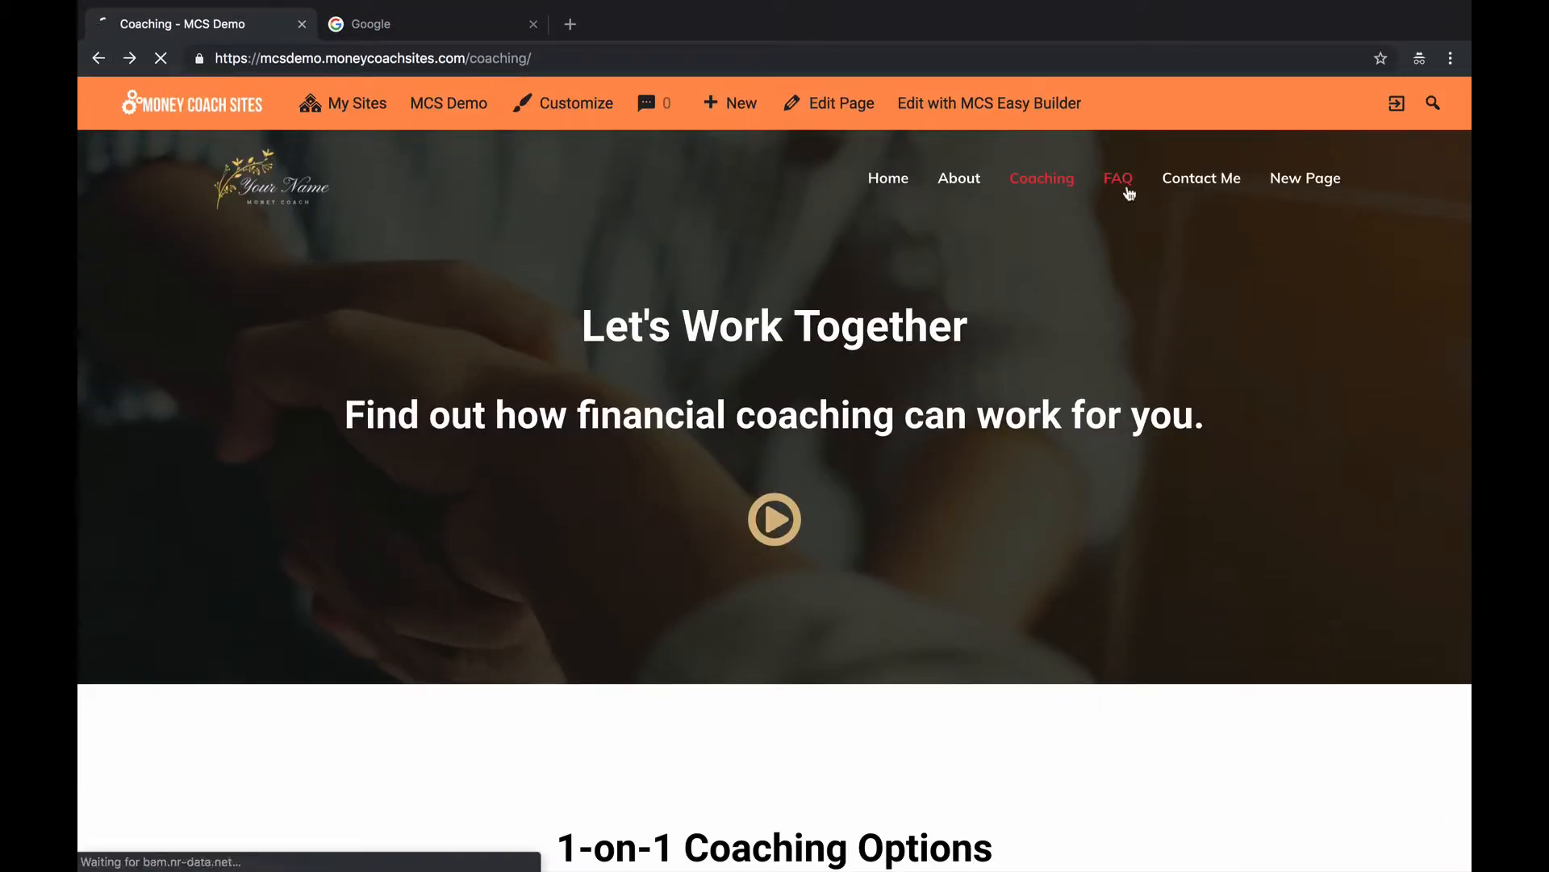
click(1128, 188)
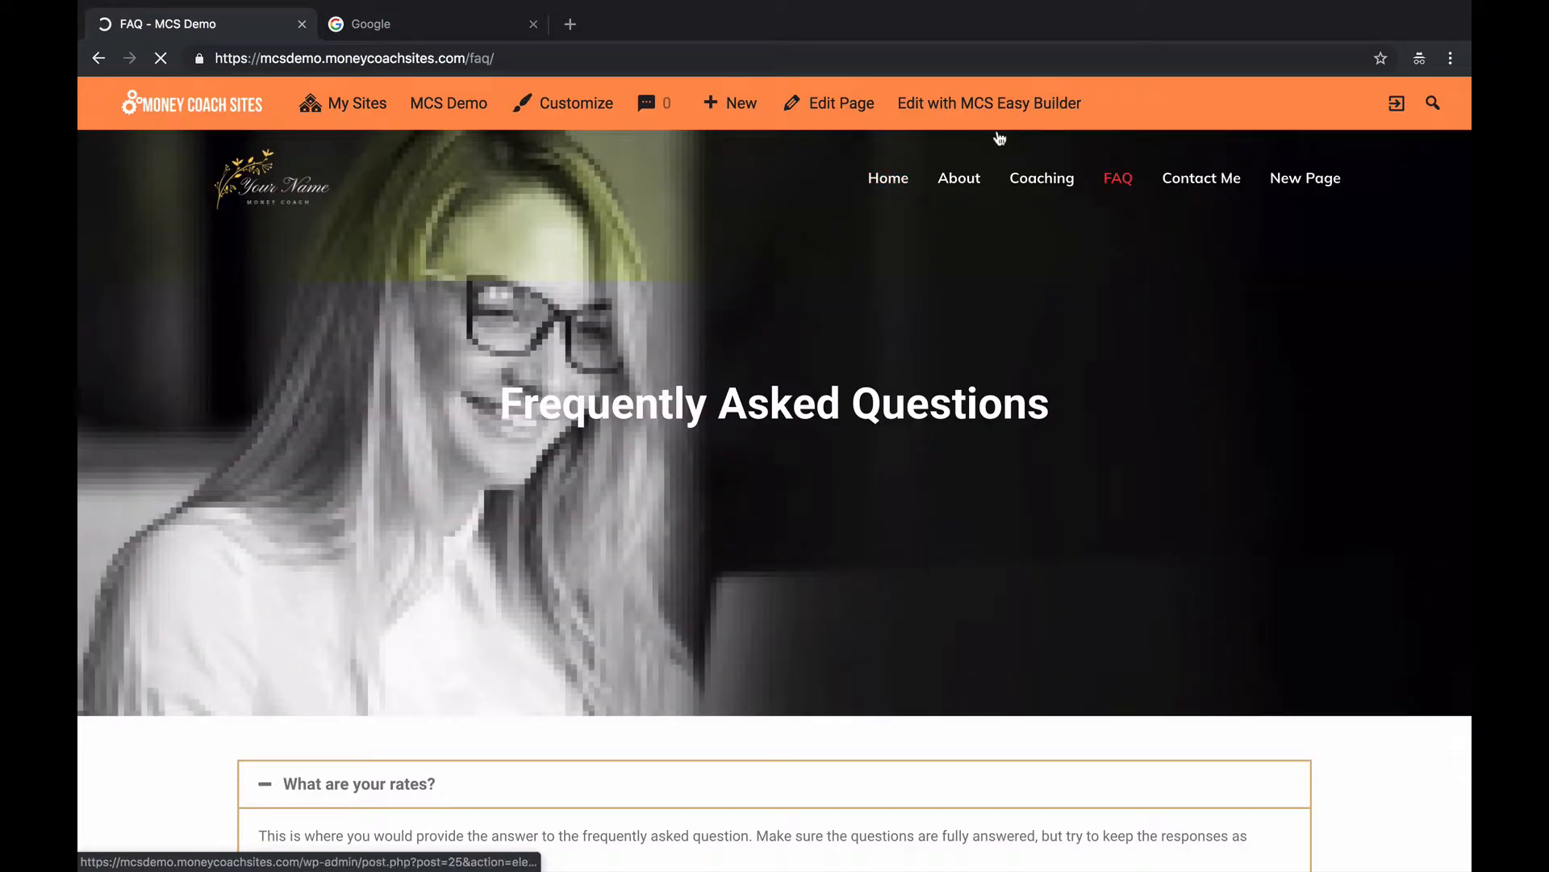
mouse_move(1000, 110)
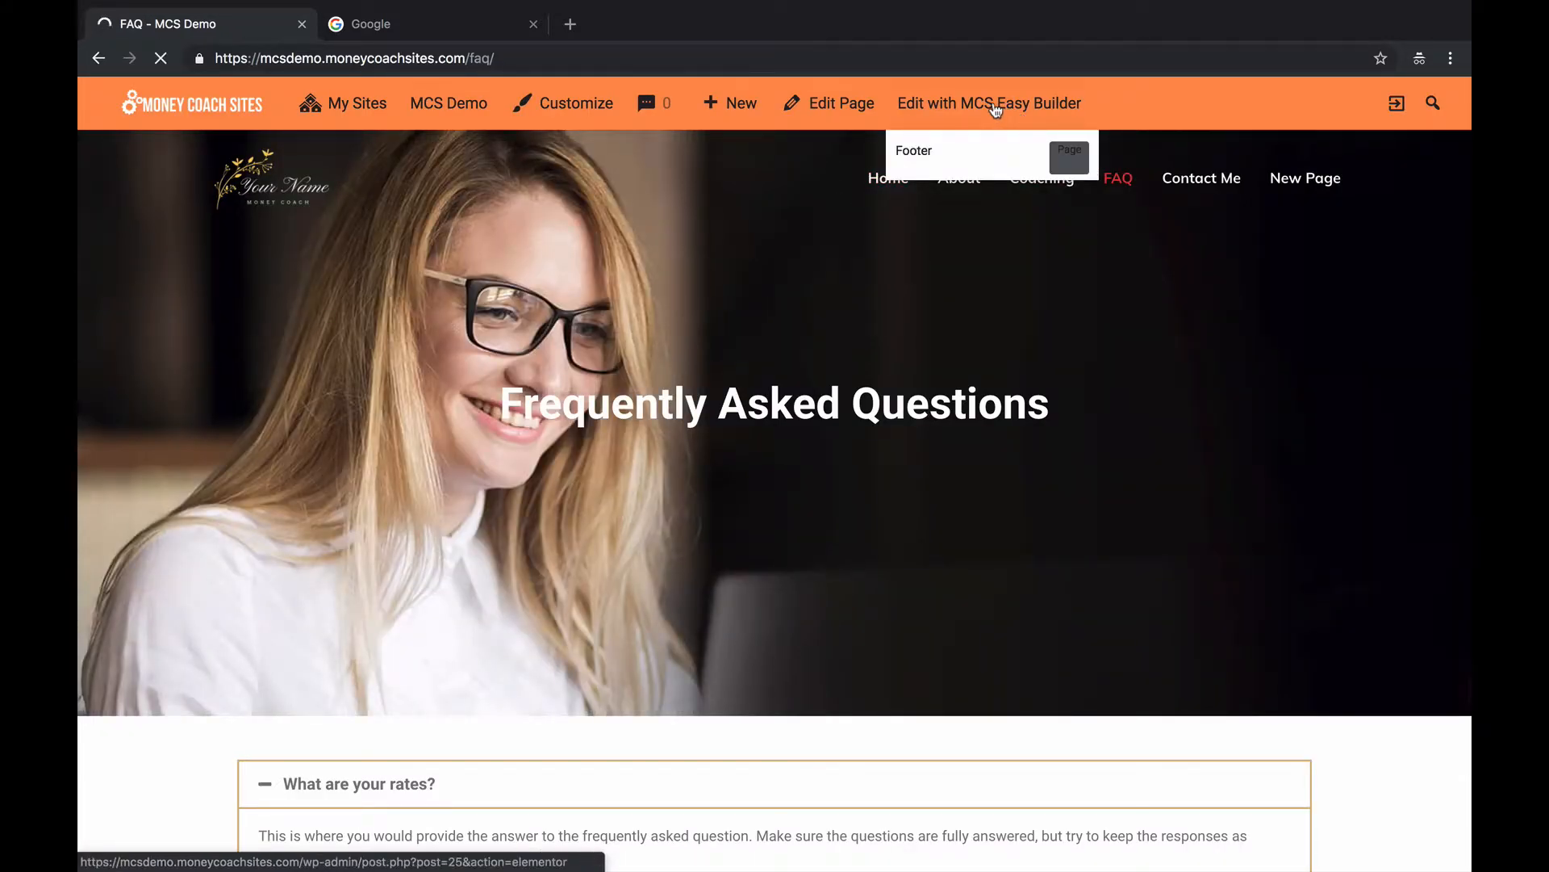
click(996, 111)
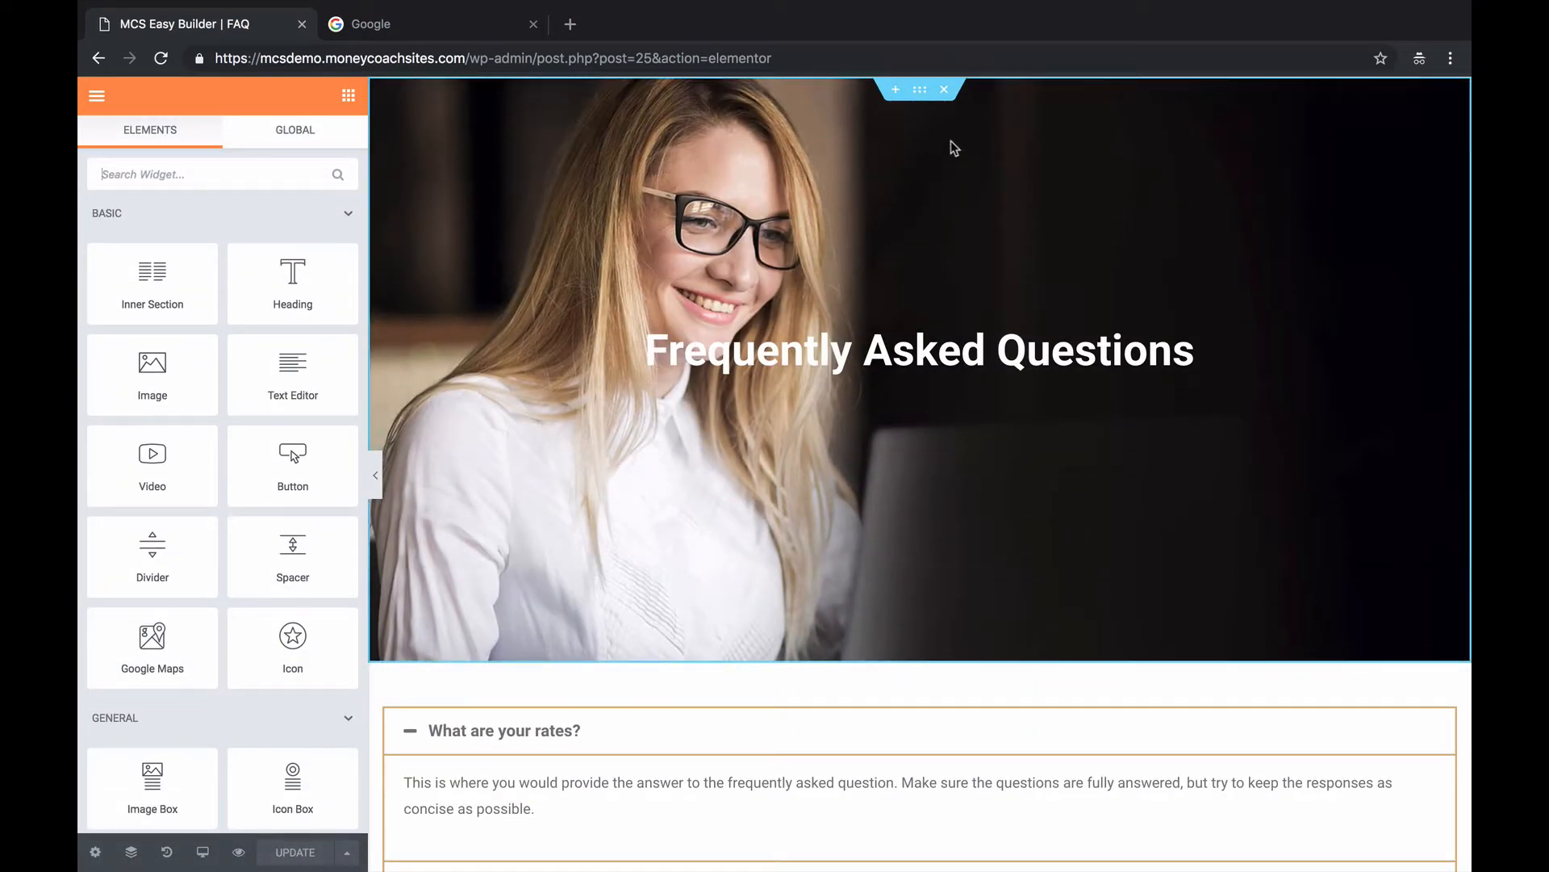
View the background style settings of the FAQ page's header section and the content settings of its "Frequently Asked Questions" heading.
click(922, 93)
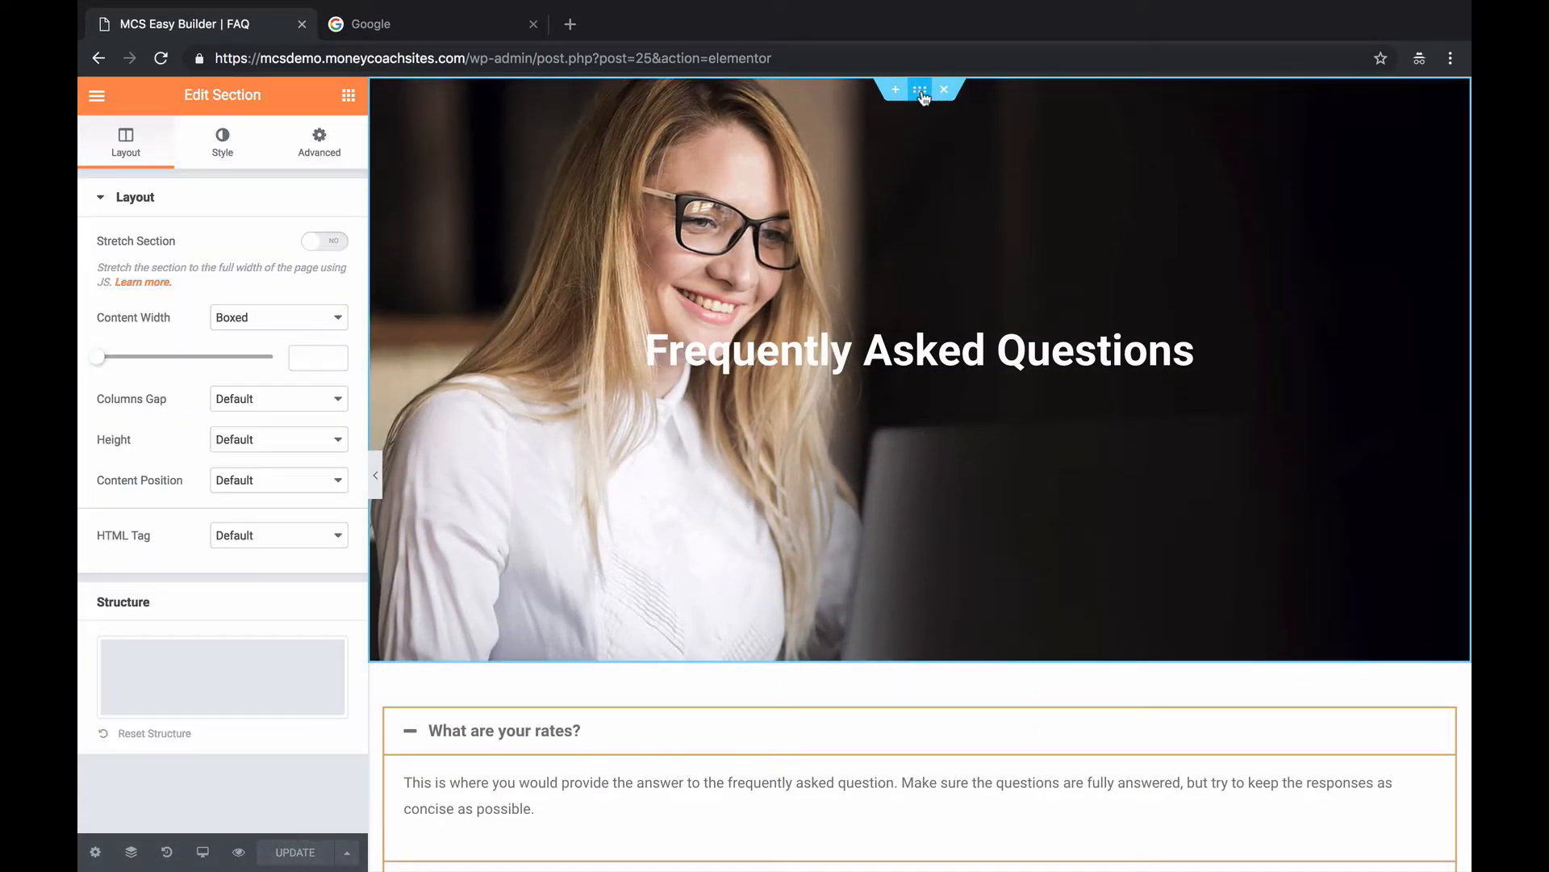
click(230, 143)
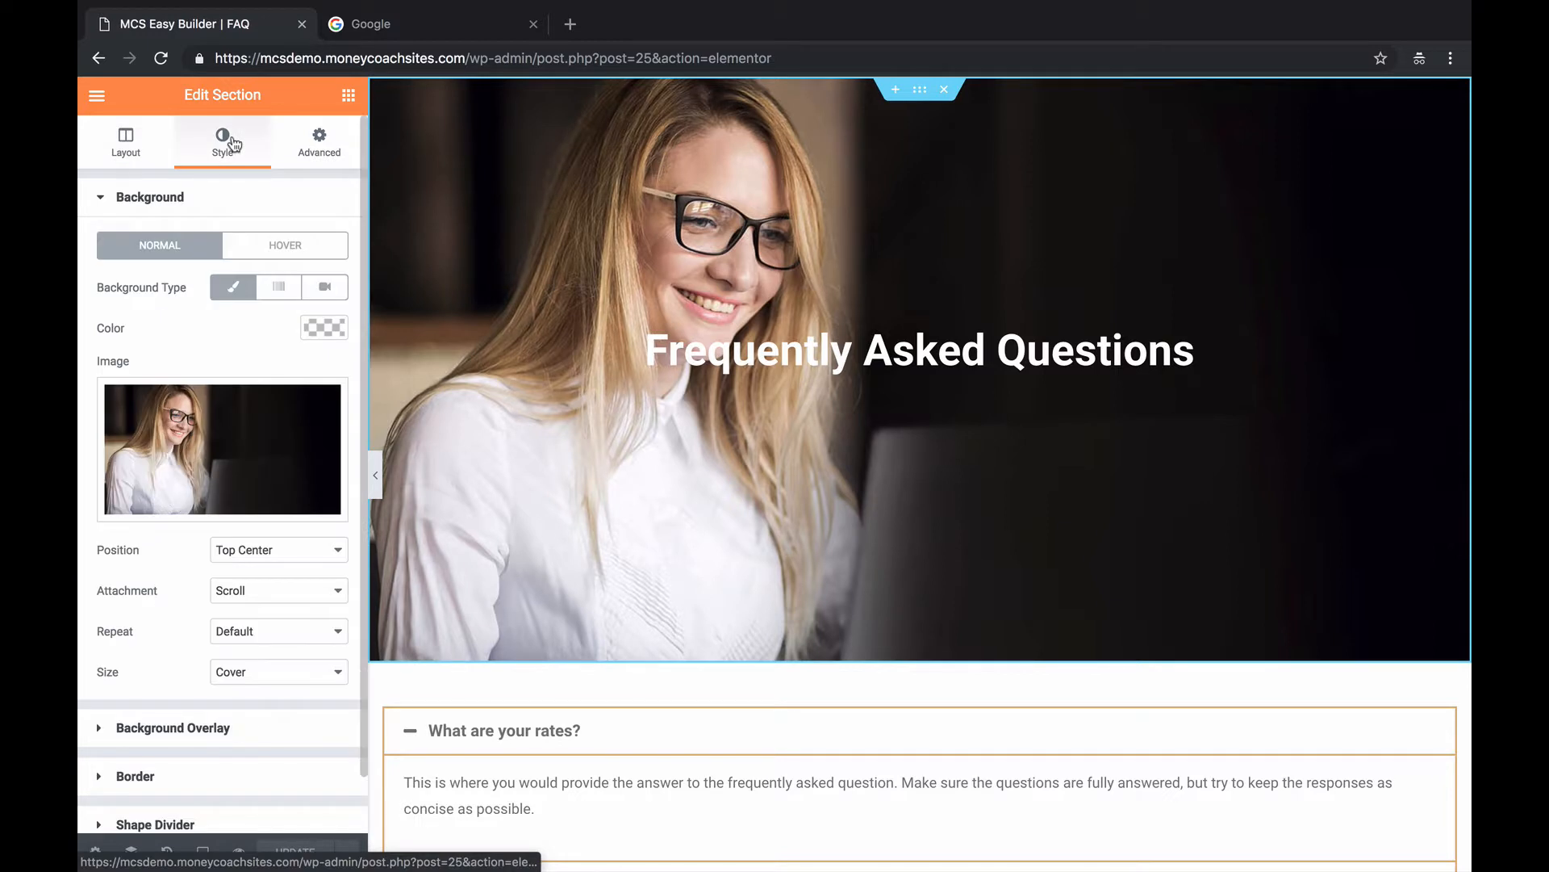
mouse_move(260, 405)
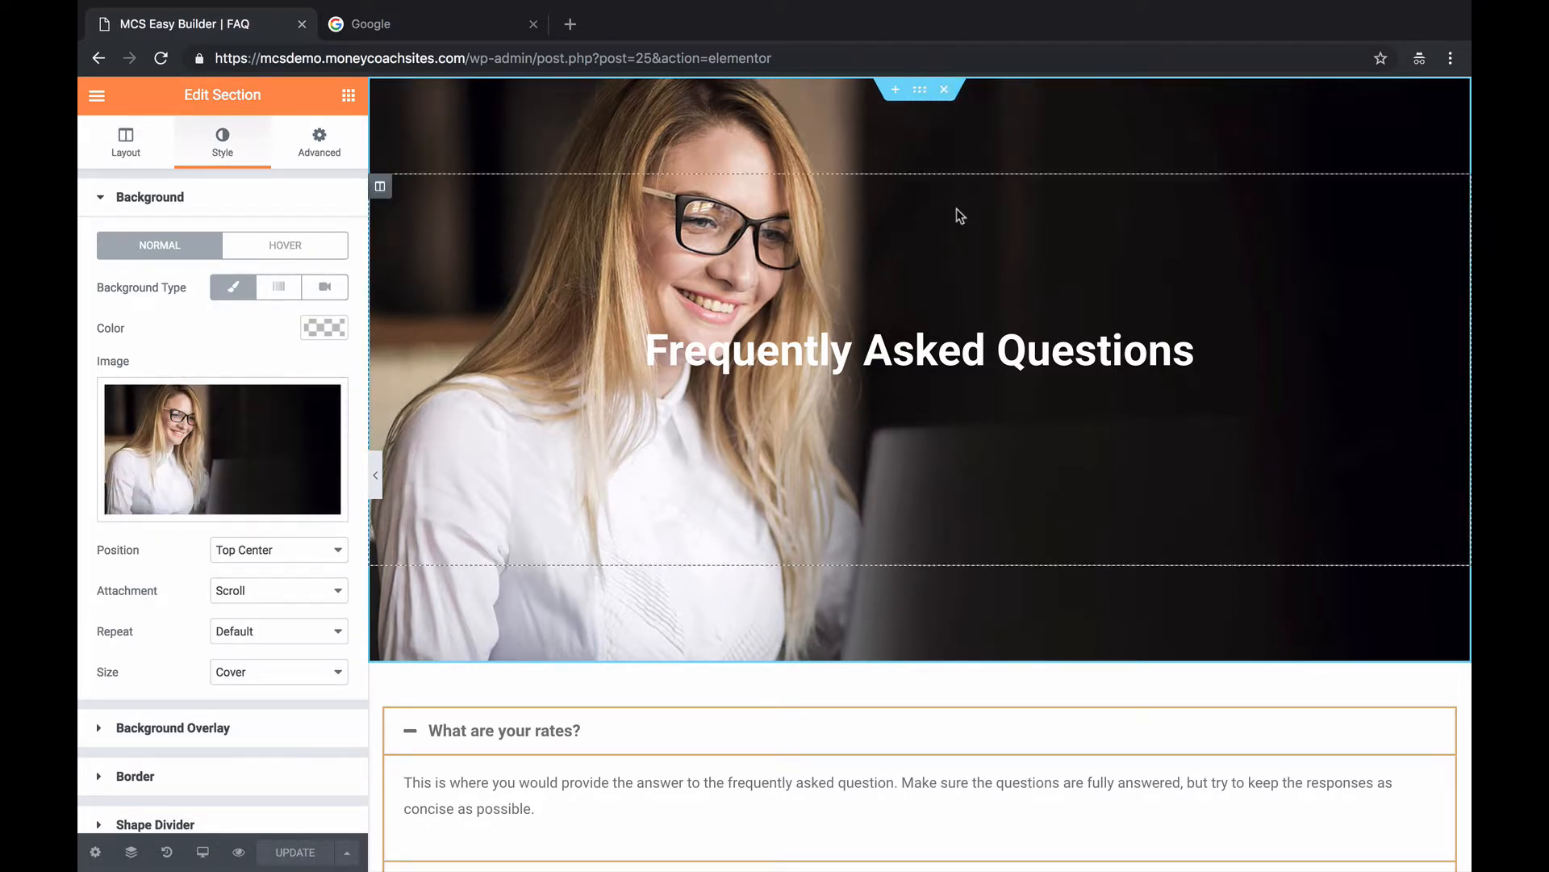
mouse_move(334, 407)
click(920, 350)
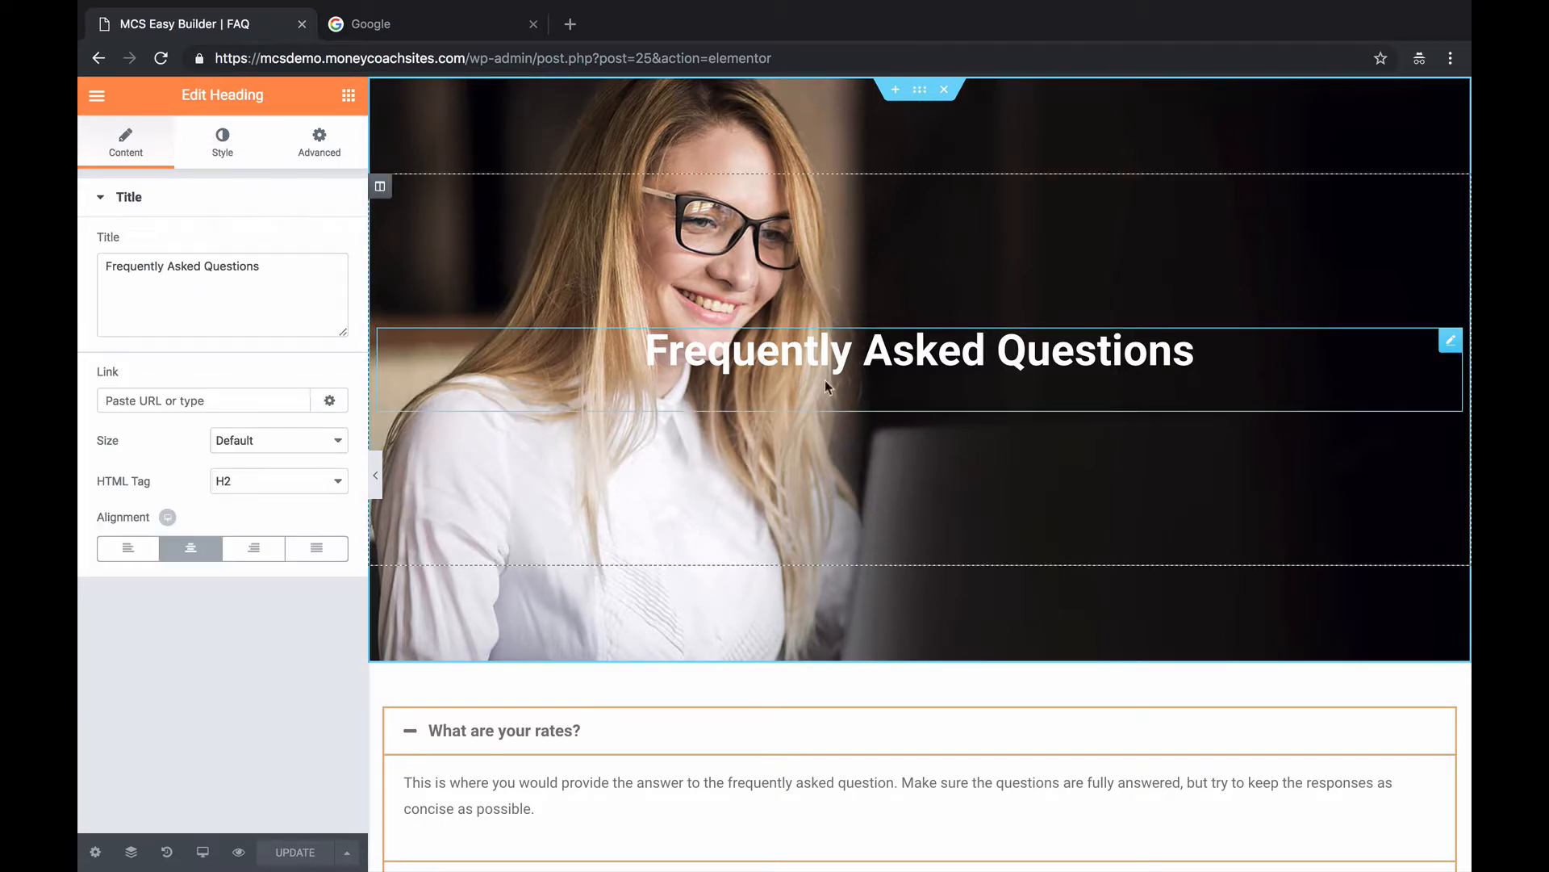
Open the FAQ accordion for editing and replace the answer to "What are your rates?" with "sdfuoasfjdoask".
scroll(825, 379, down, 2)
scroll(824, 379, up, 2)
scroll(737, 394, down, 2)
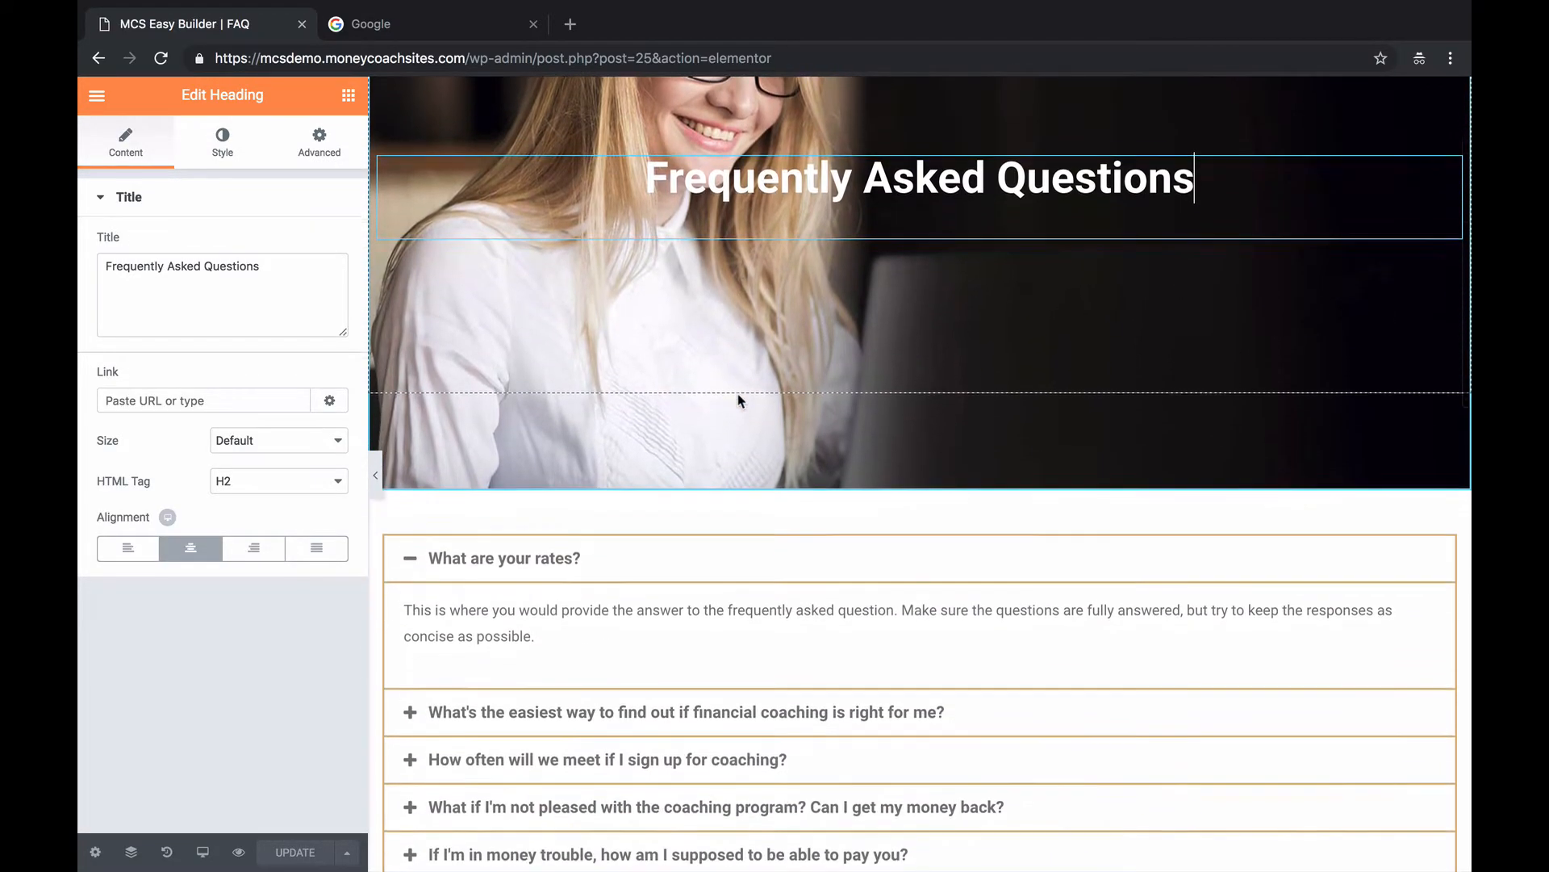
scroll(737, 394, down, 3)
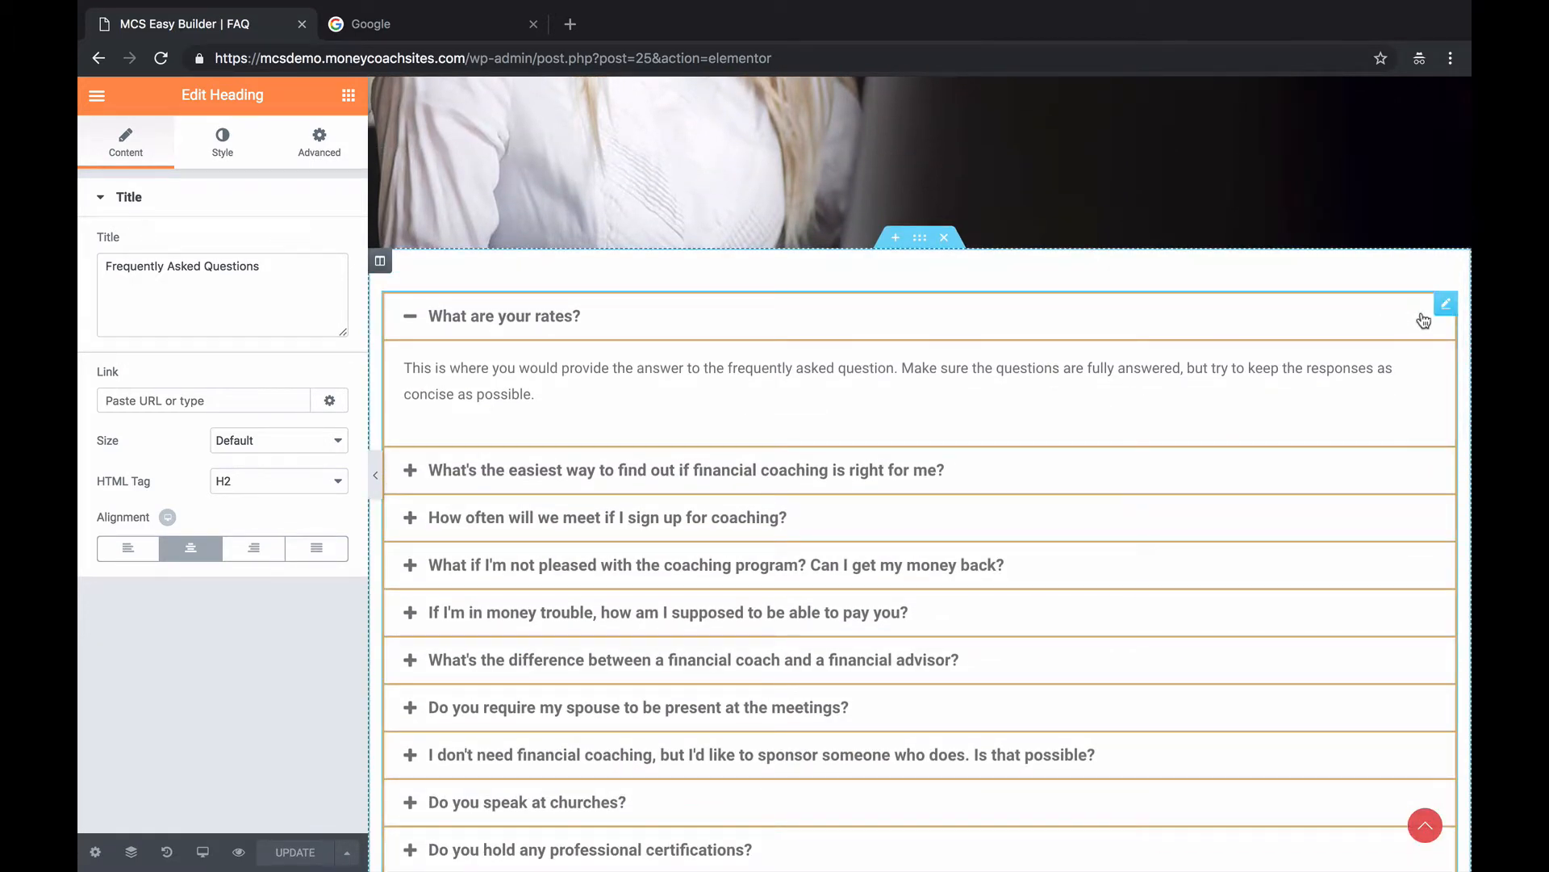
click(1446, 303)
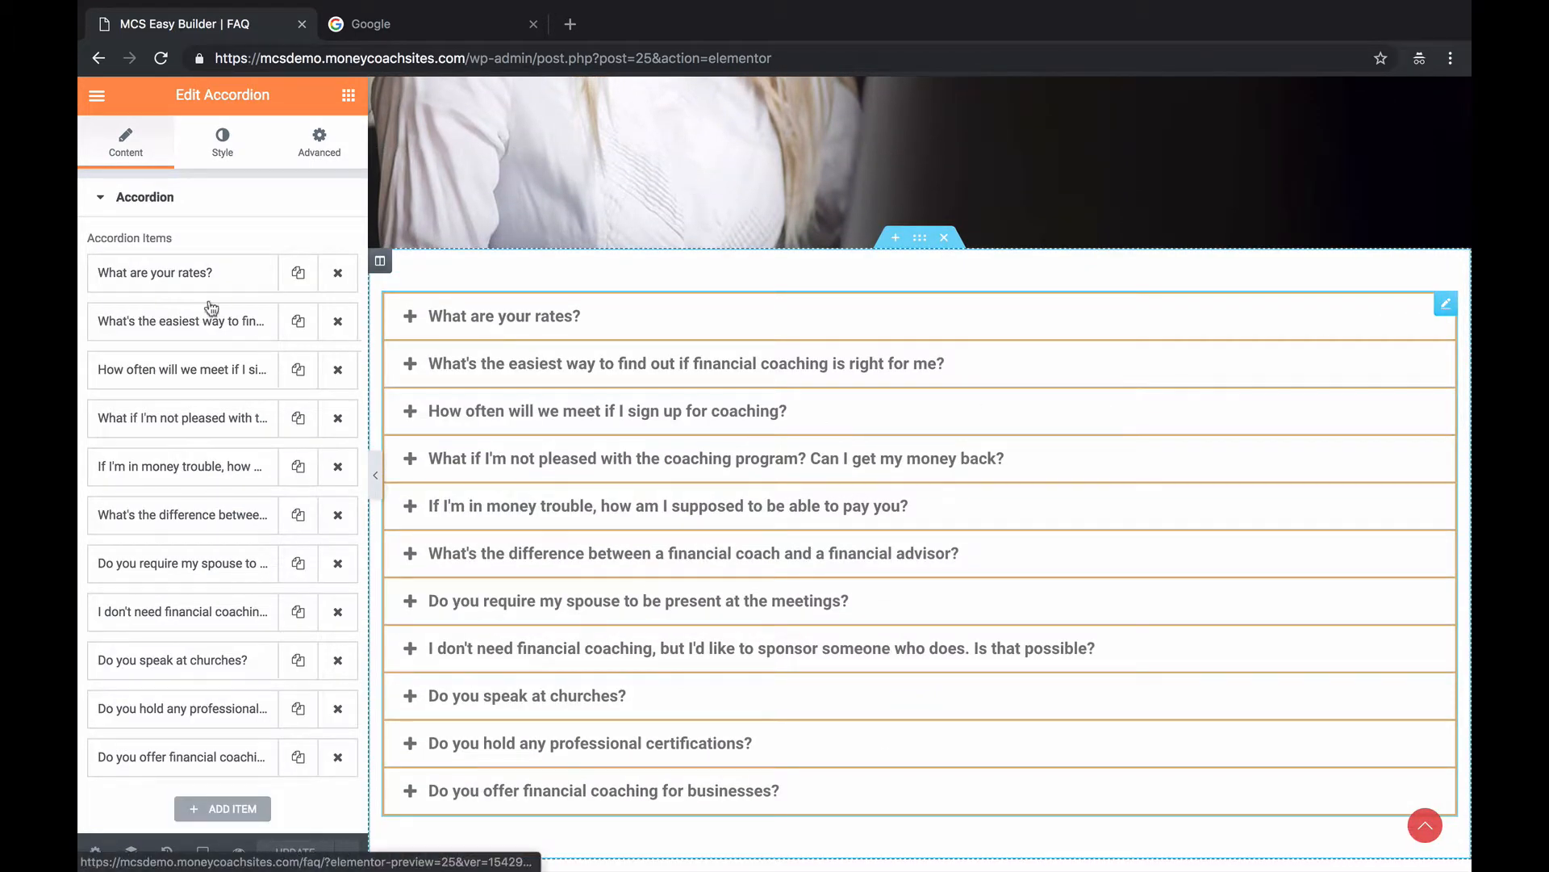
scroll(536, 410, down, 4)
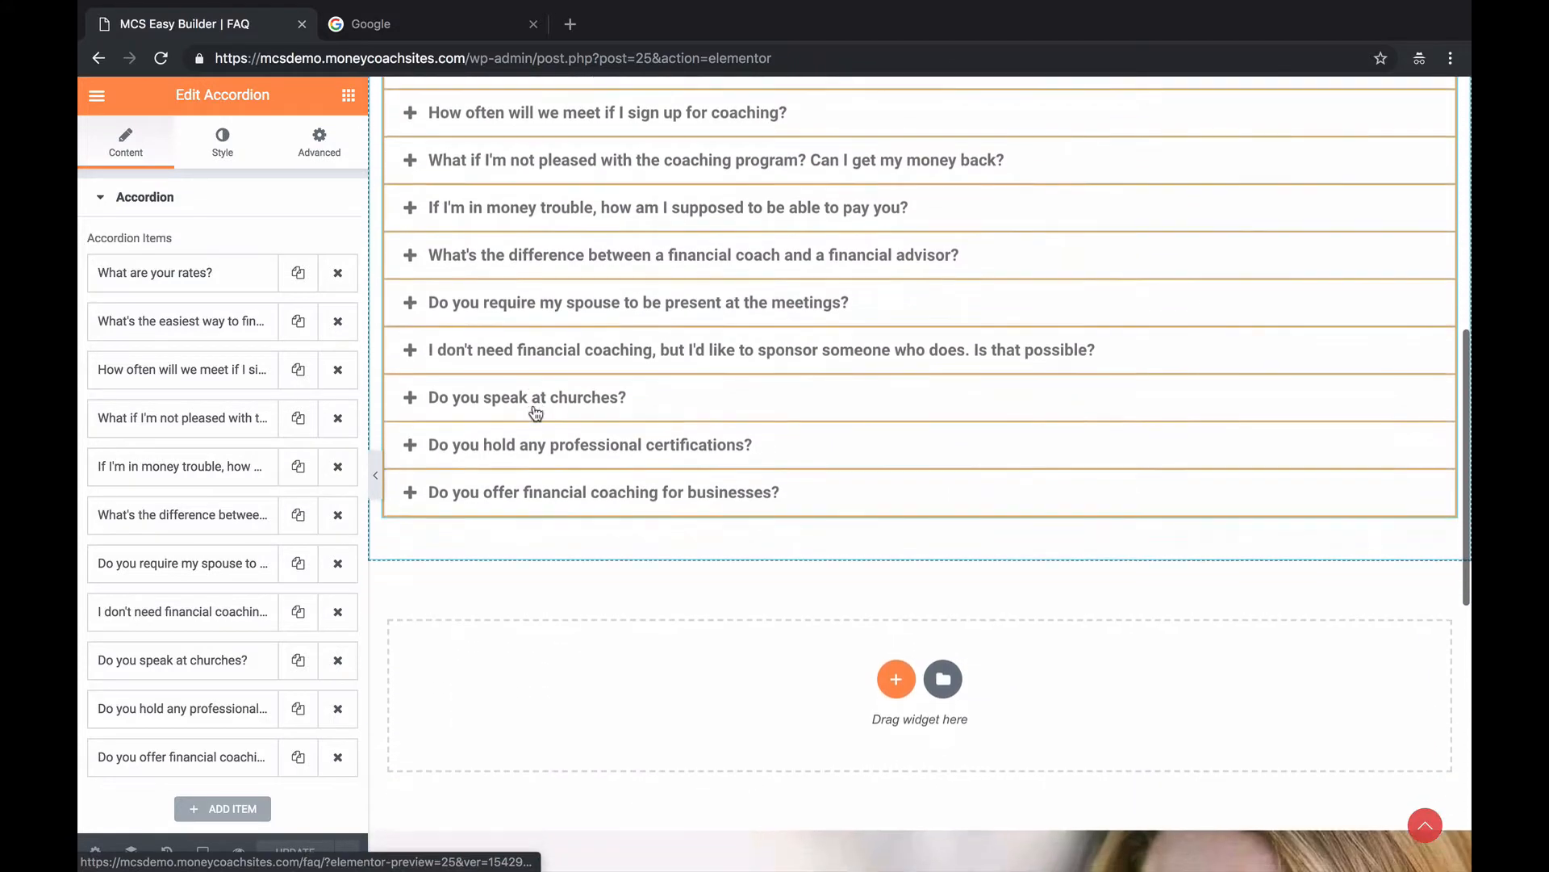
scroll(536, 410, up, 2)
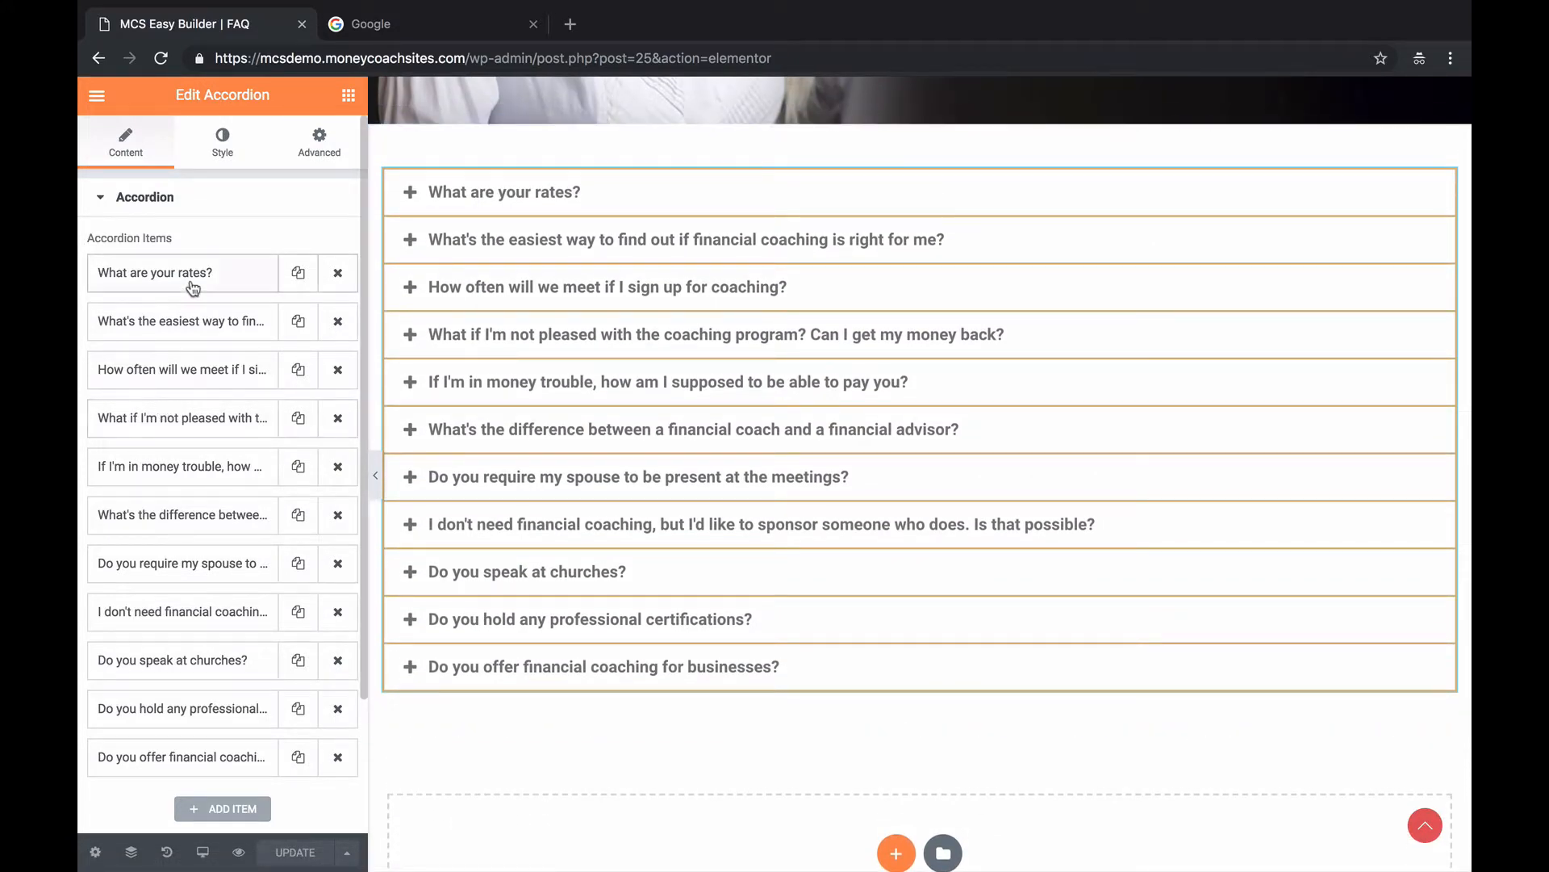
click(234, 279)
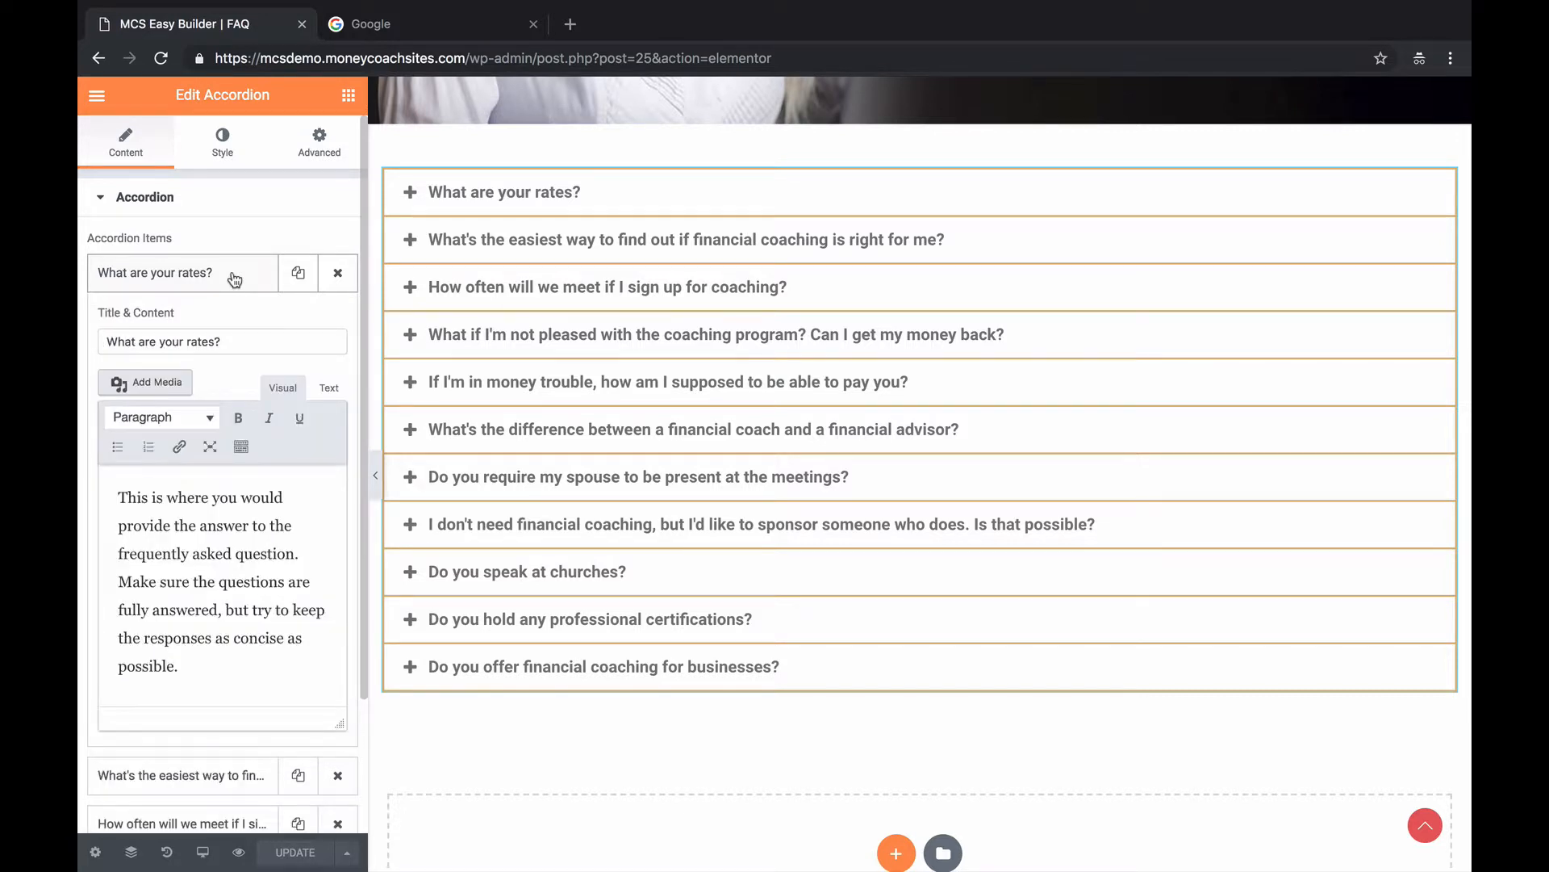
drag(225, 672, 79, 500)
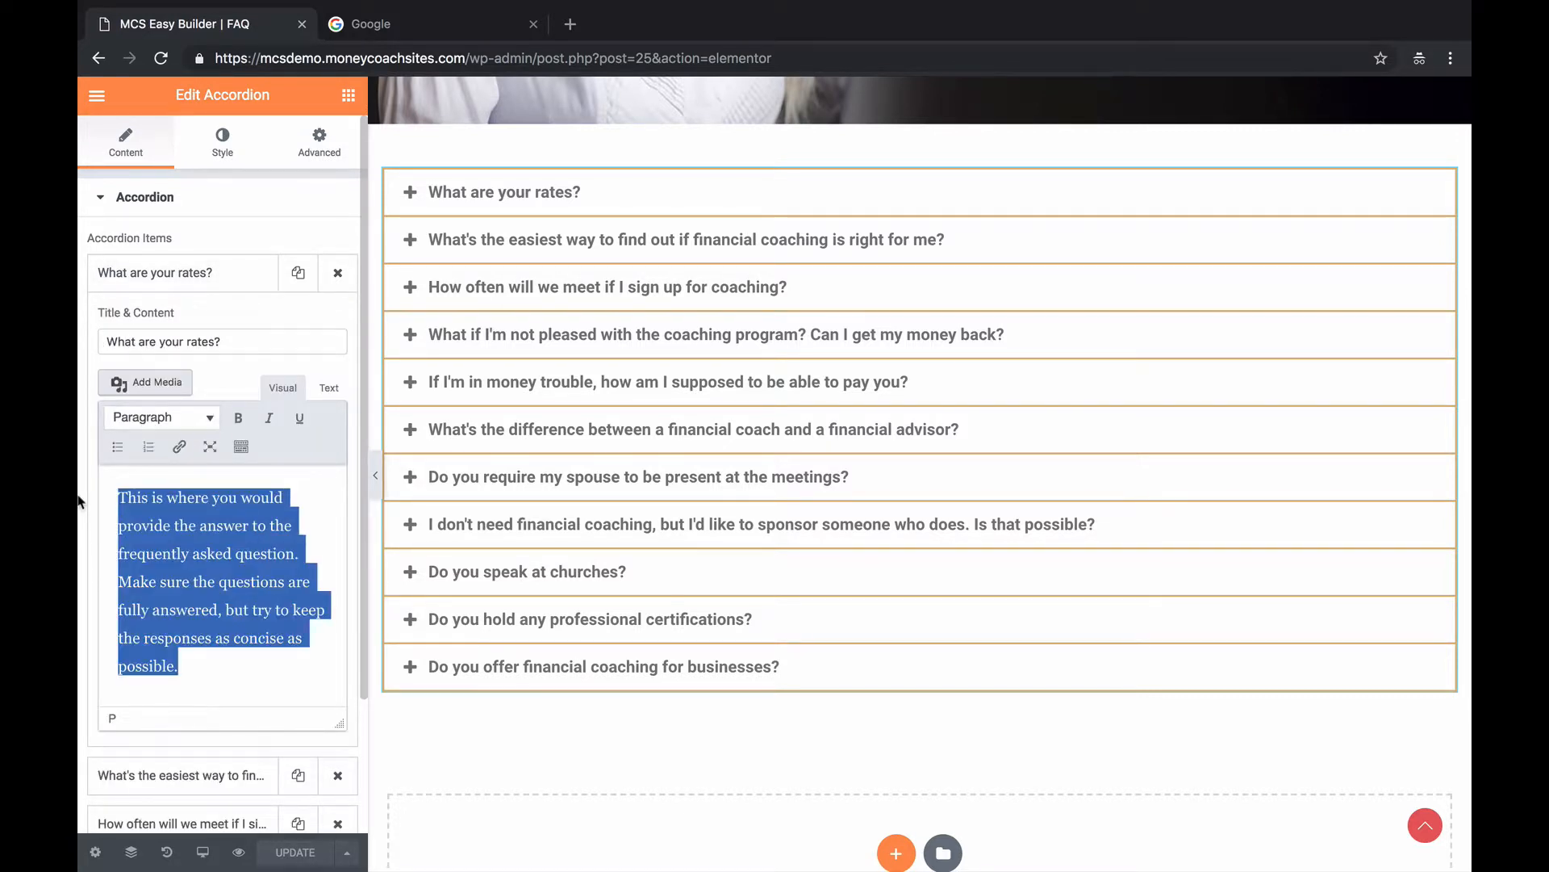
text(sdfuoasfjdoask)
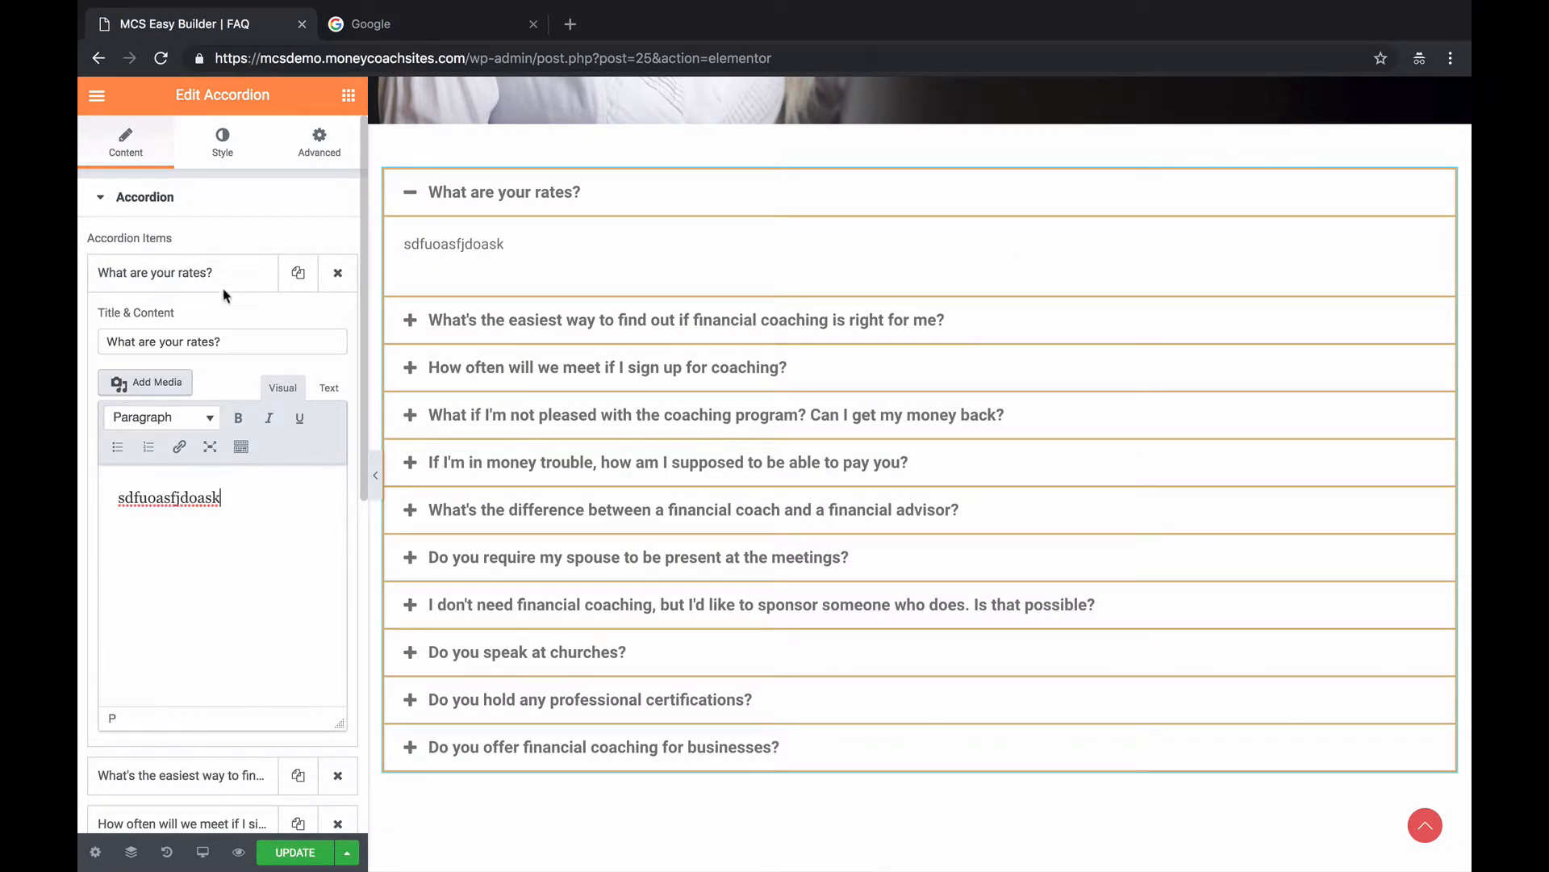
click(230, 283)
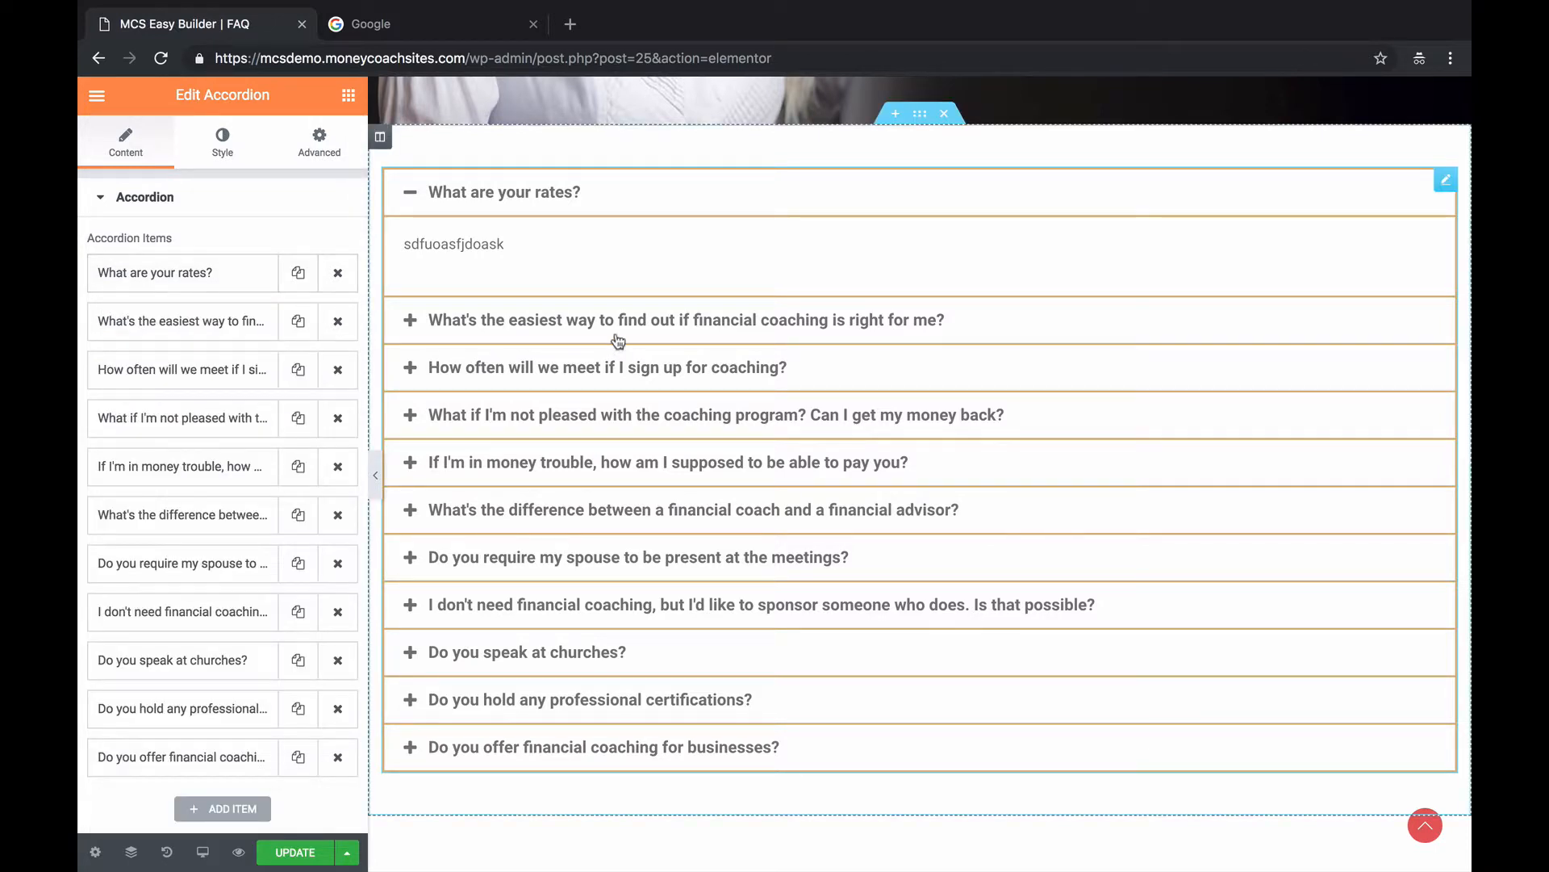
Preview the accordion without the editing panel, expanding the second and third questions, and return to its settings.
click(375, 475)
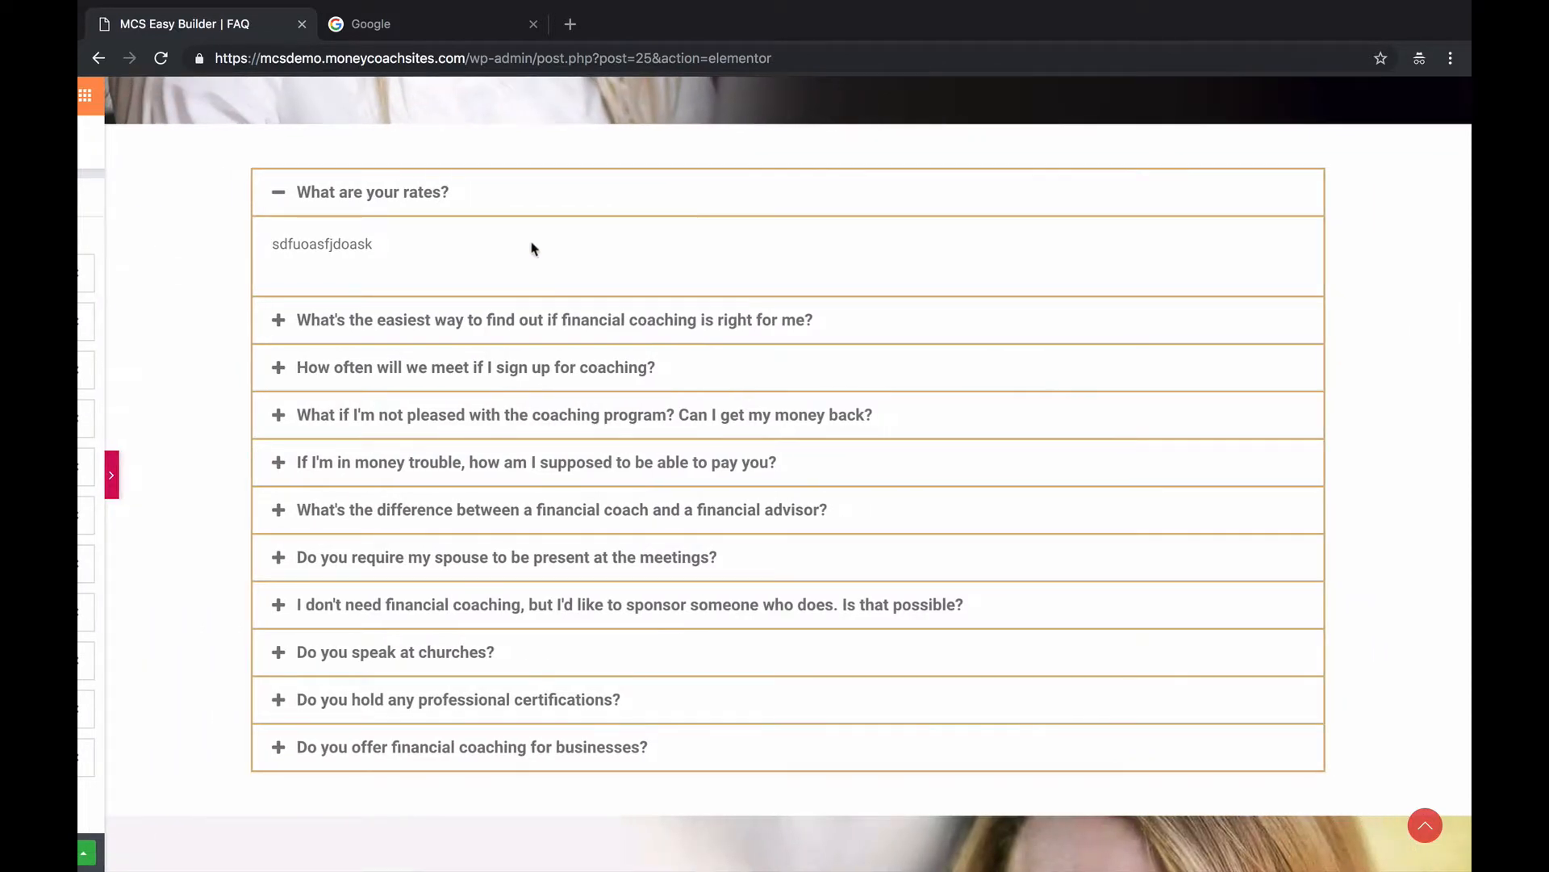
click(505, 212)
click(432, 197)
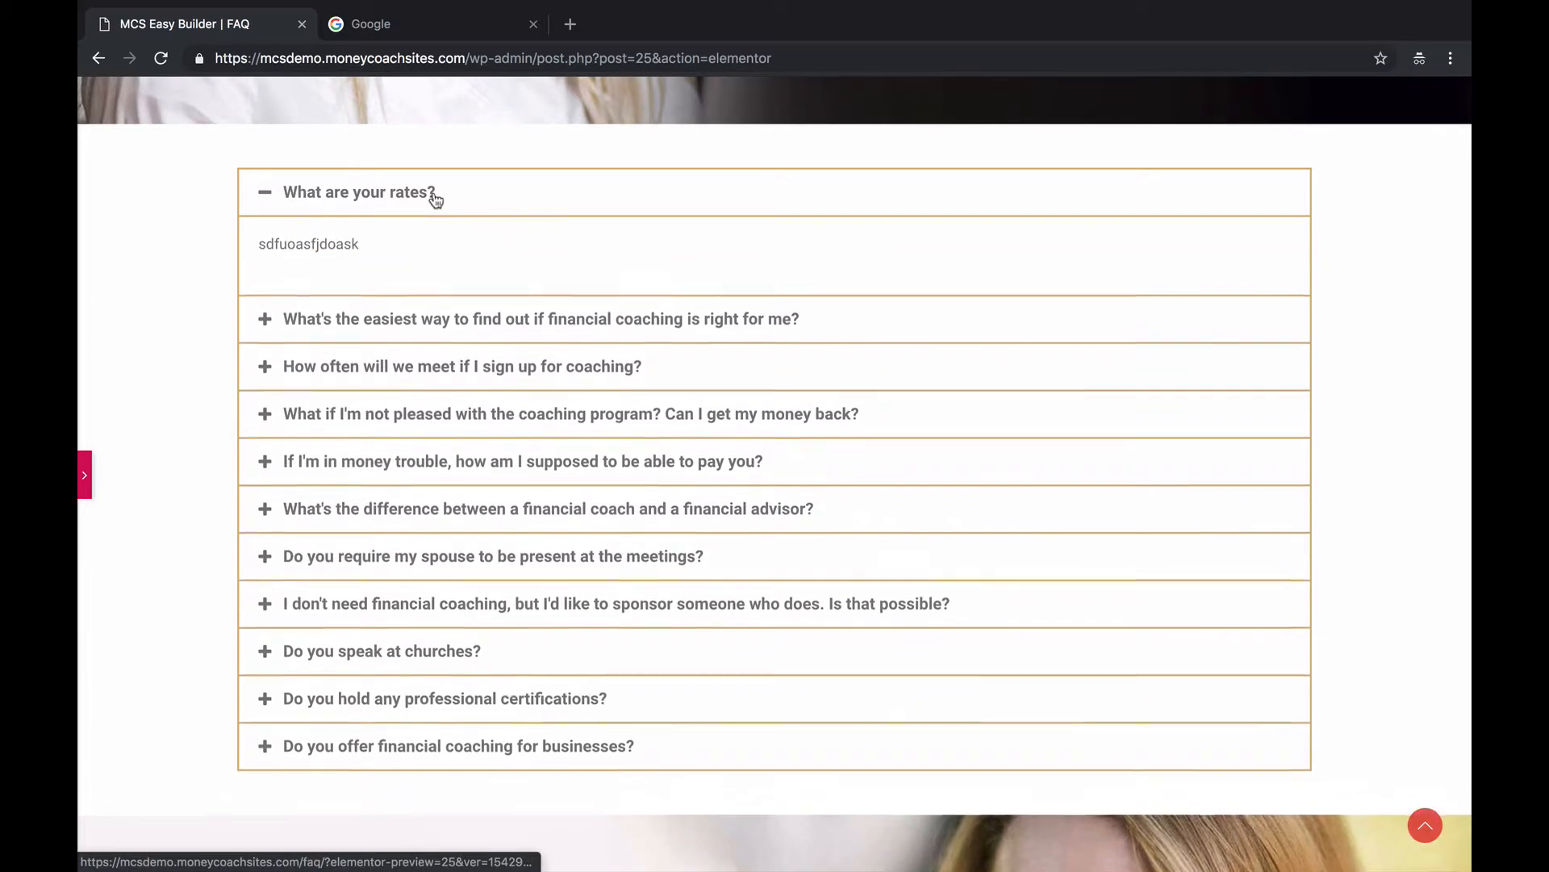
click(408, 315)
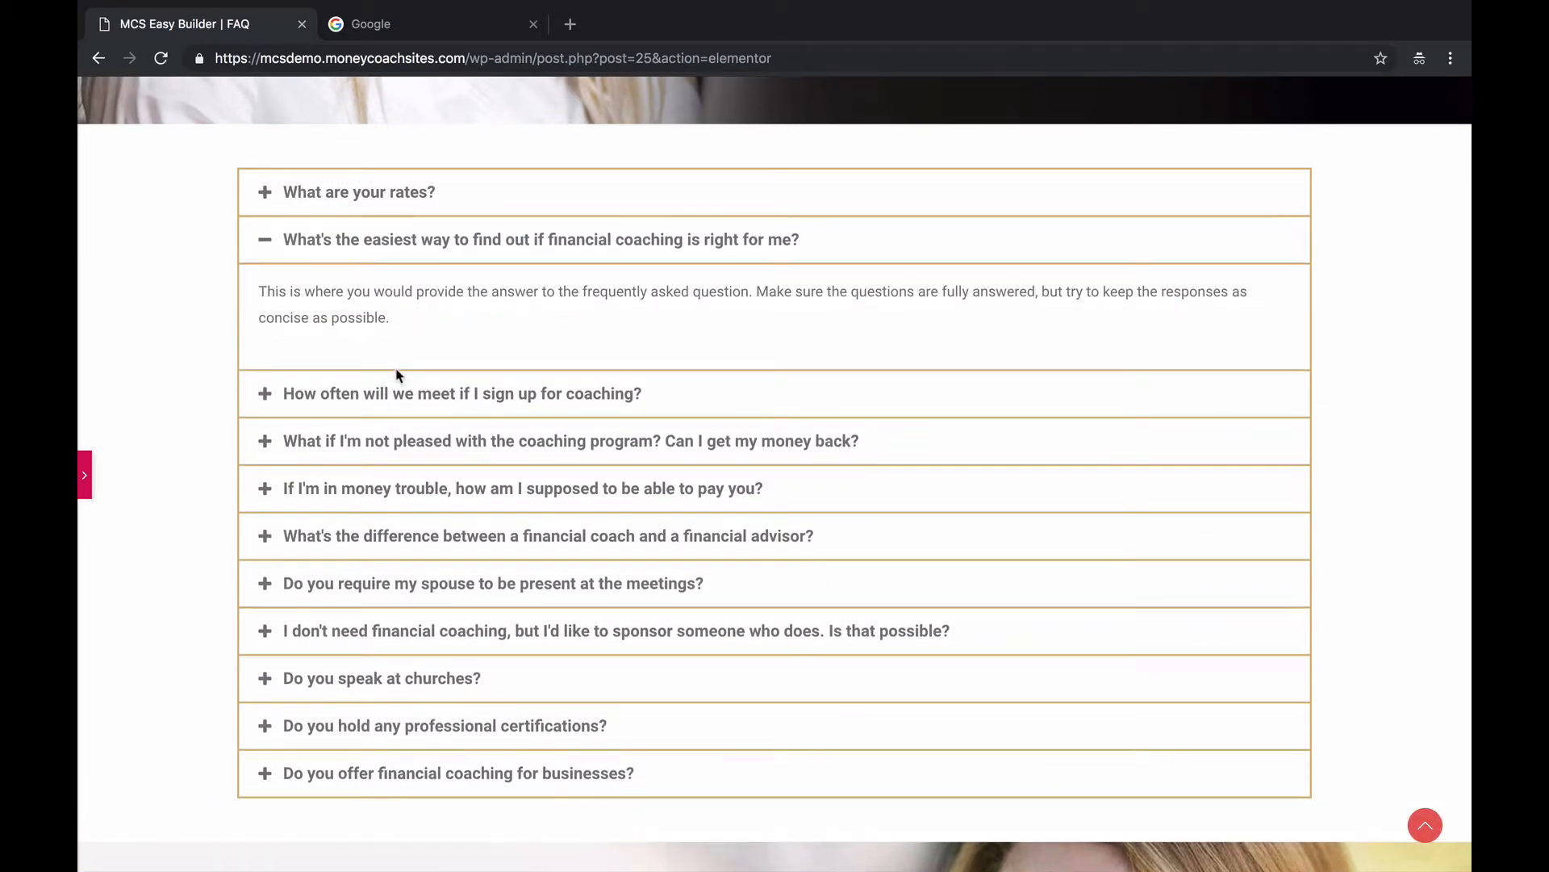
click(398, 394)
click(84, 474)
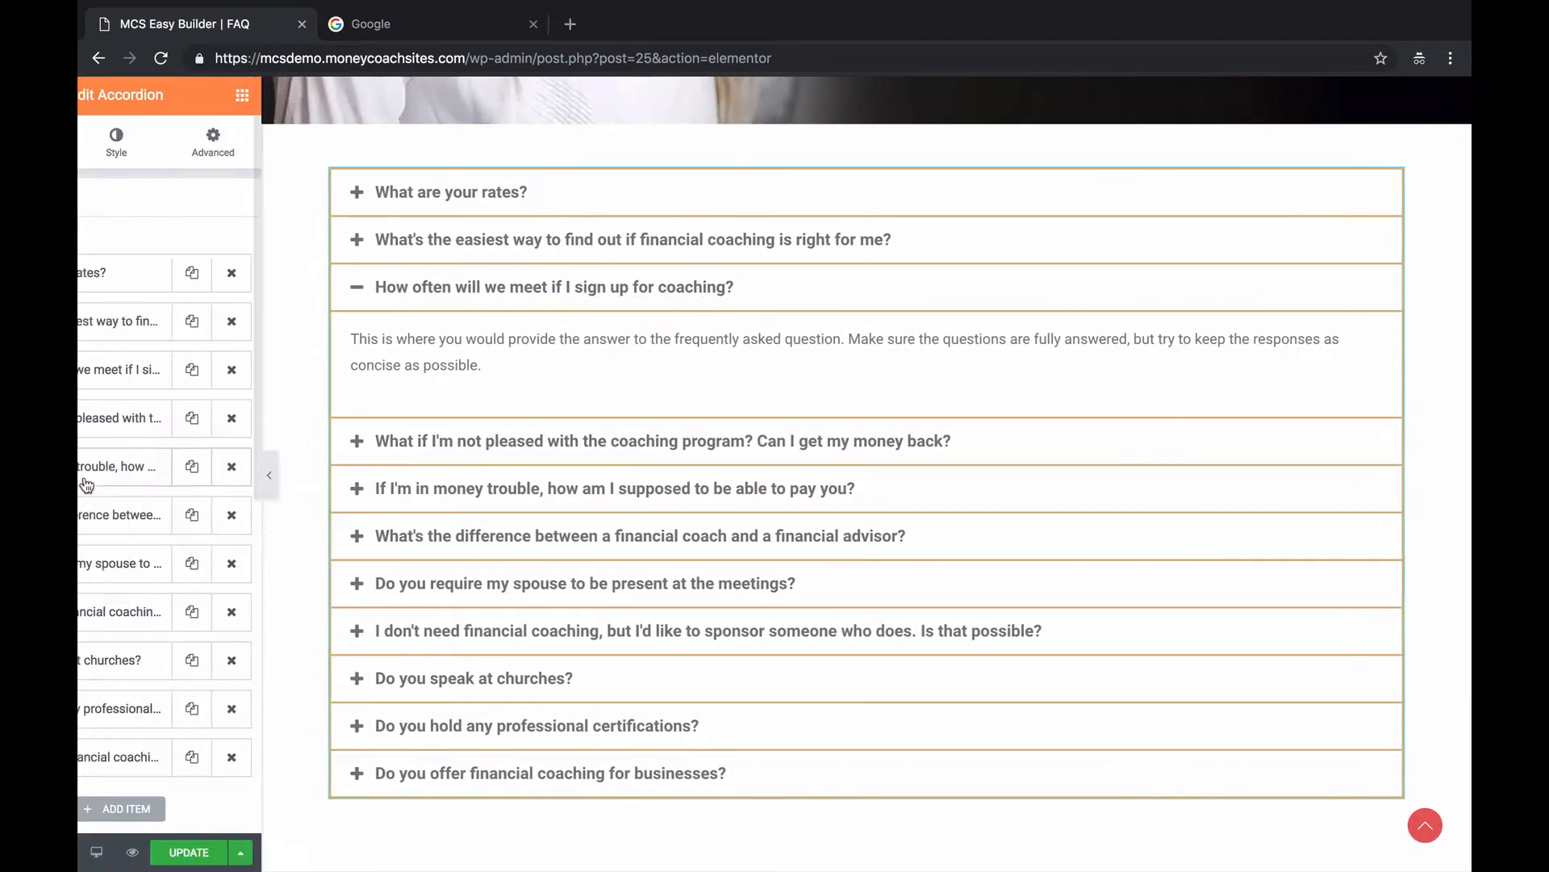
Delete the four accordion items from "How often will we meet if I sign up for coaching?" through the financial coach versus advisor question.
click(338, 369)
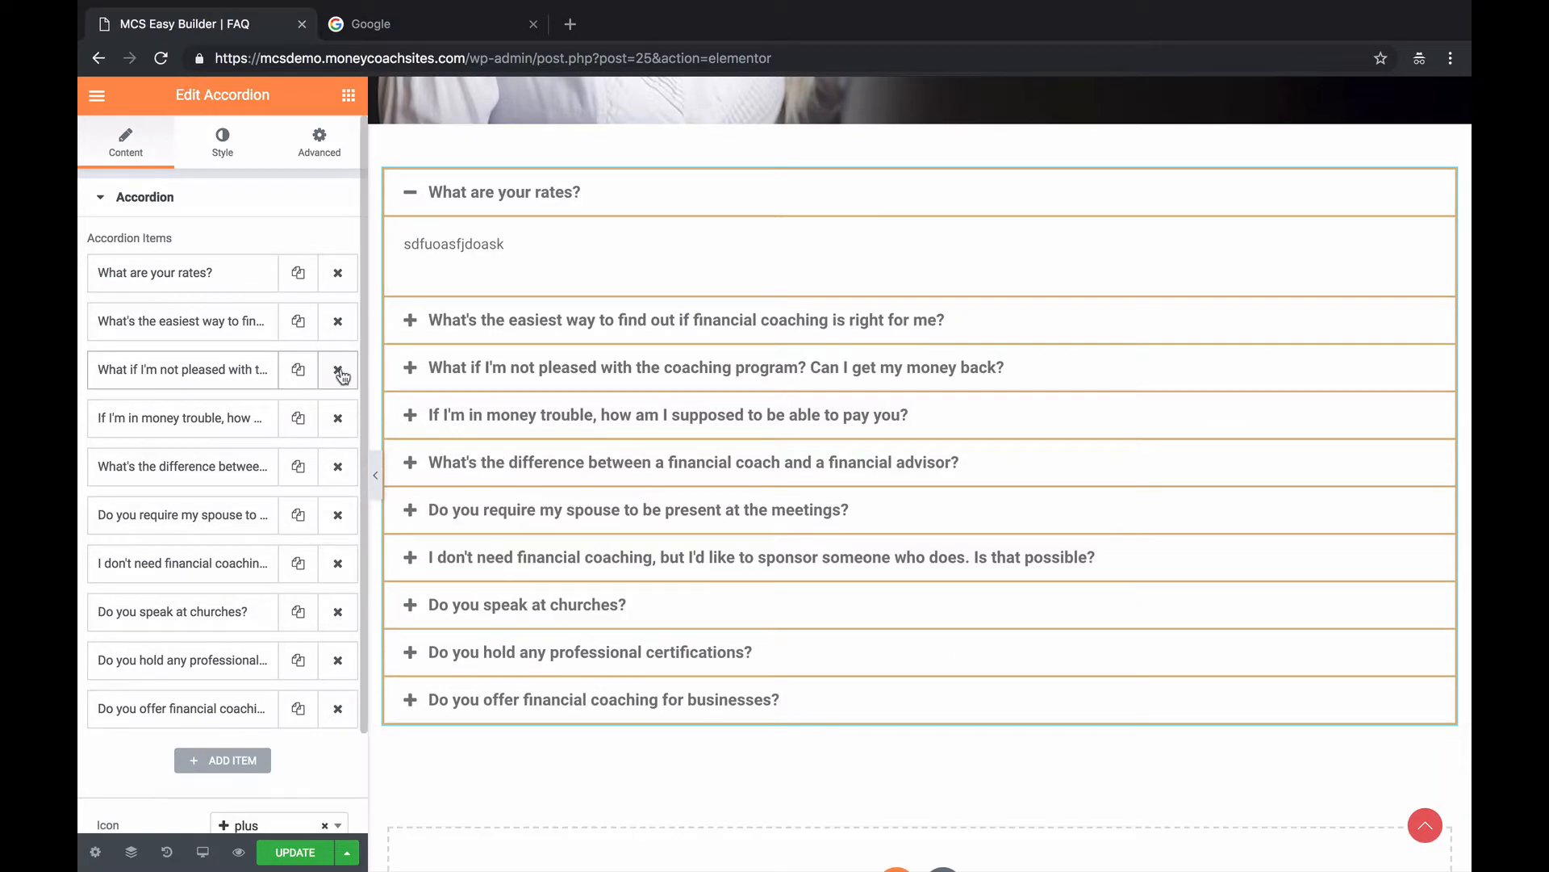
click(337, 370)
click(337, 370)
click(338, 369)
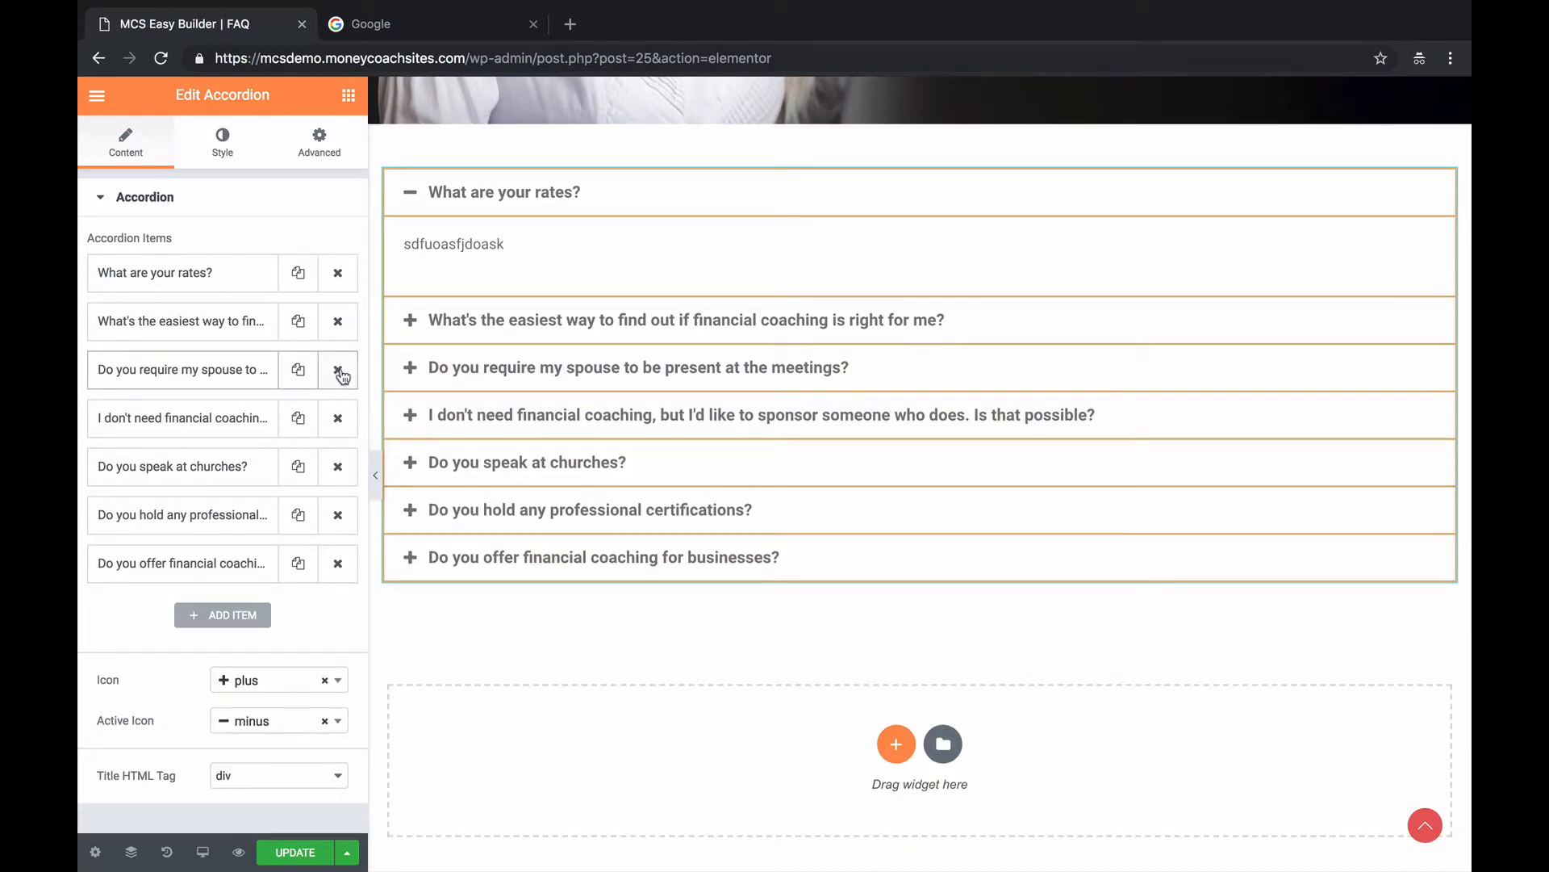
Add a new item at the end of the accordion, title it "What did ...?", and view its content field.
click(220, 615)
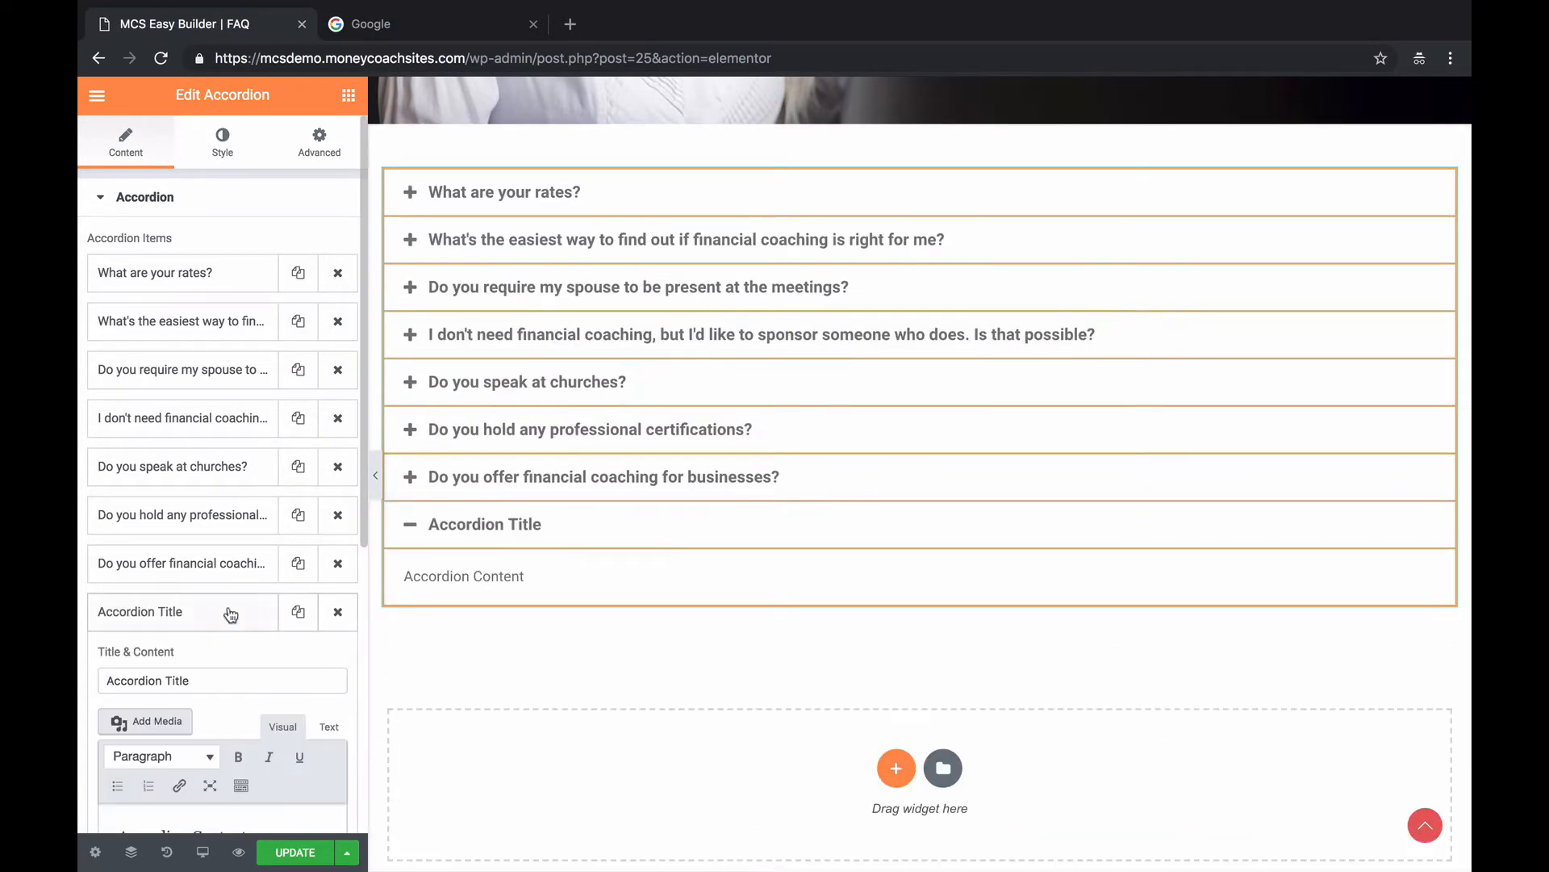
click(337, 613)
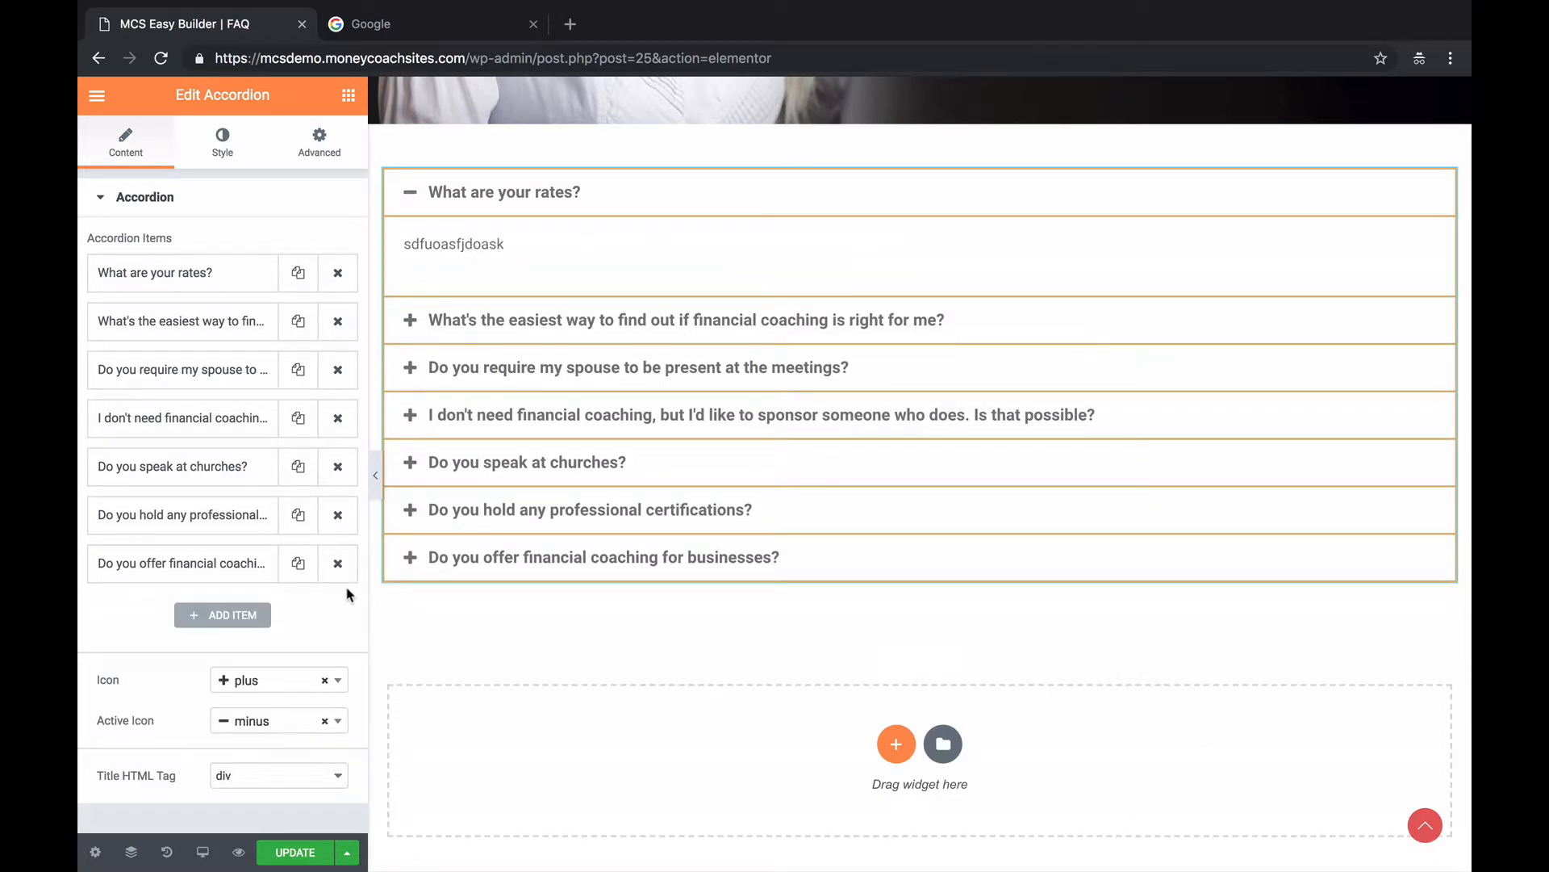
click(239, 615)
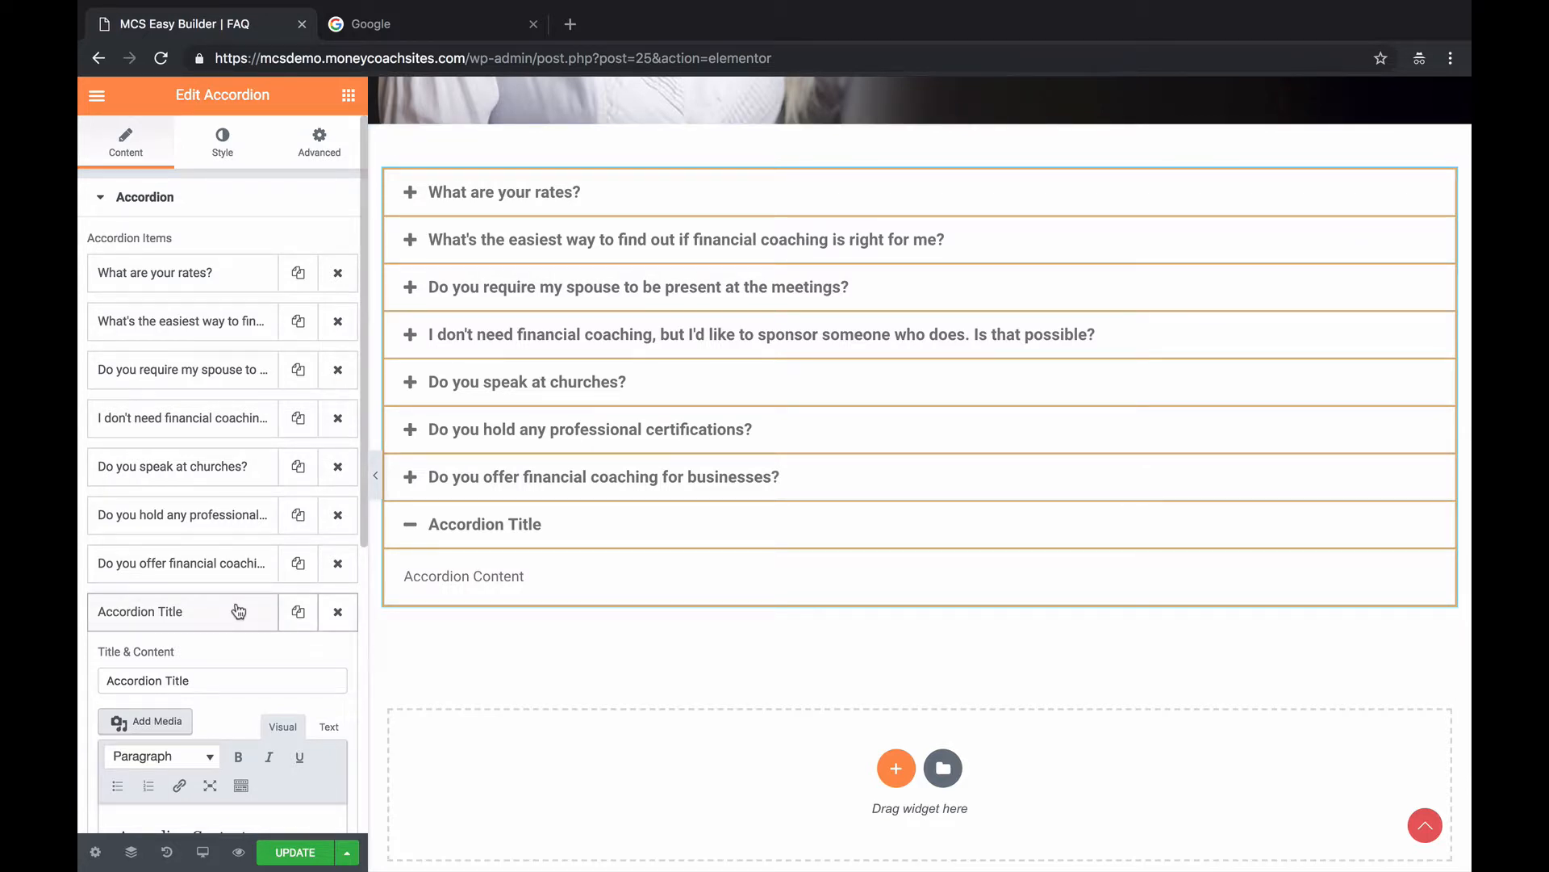
drag(197, 680, 78, 684)
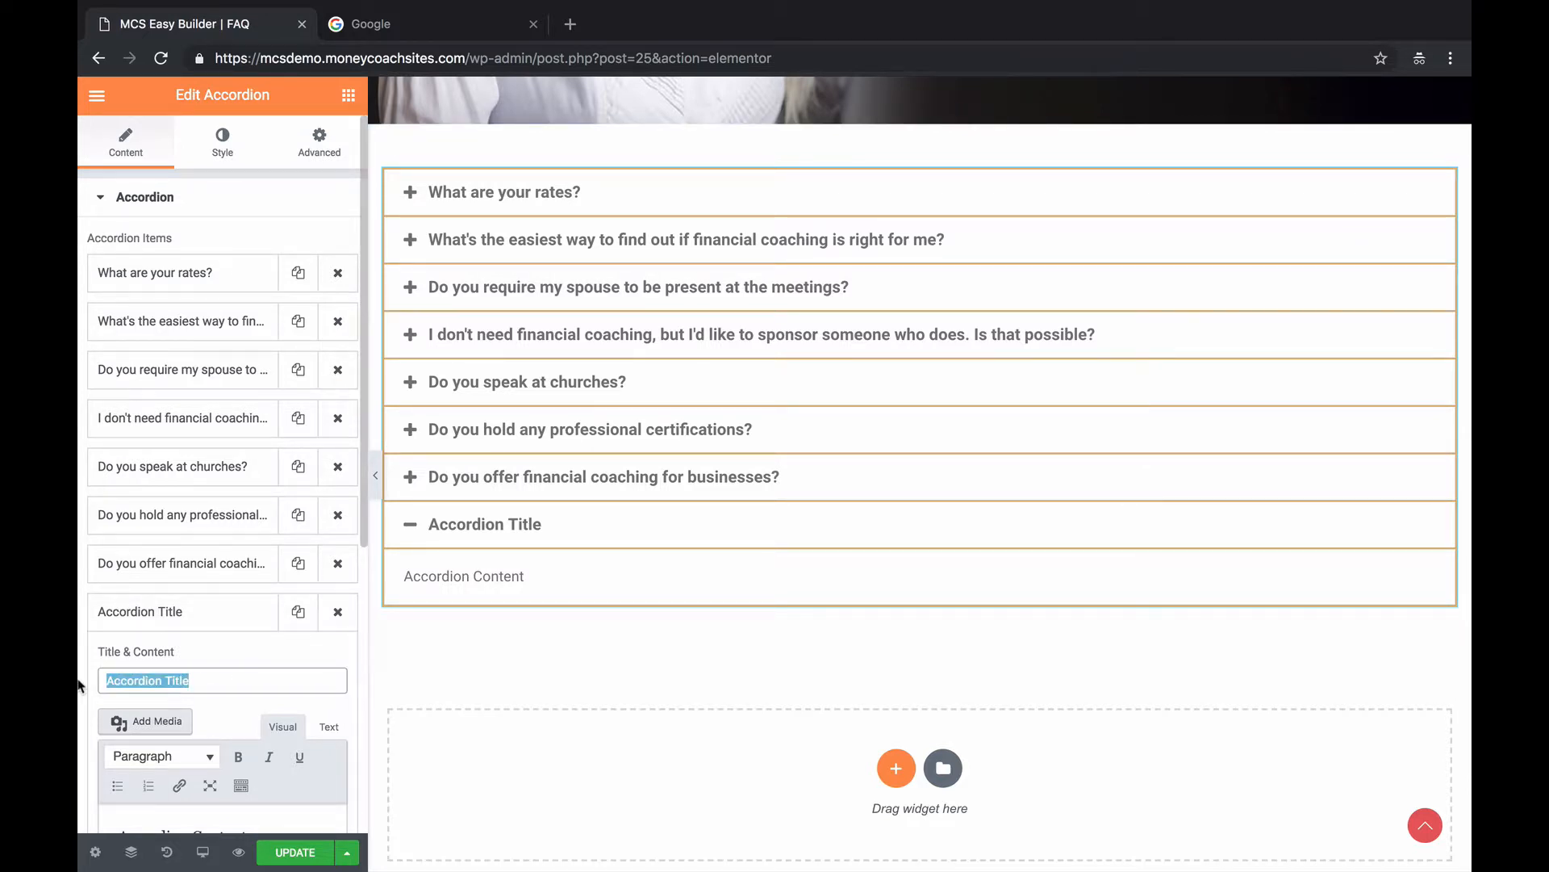
text(What did ...?)
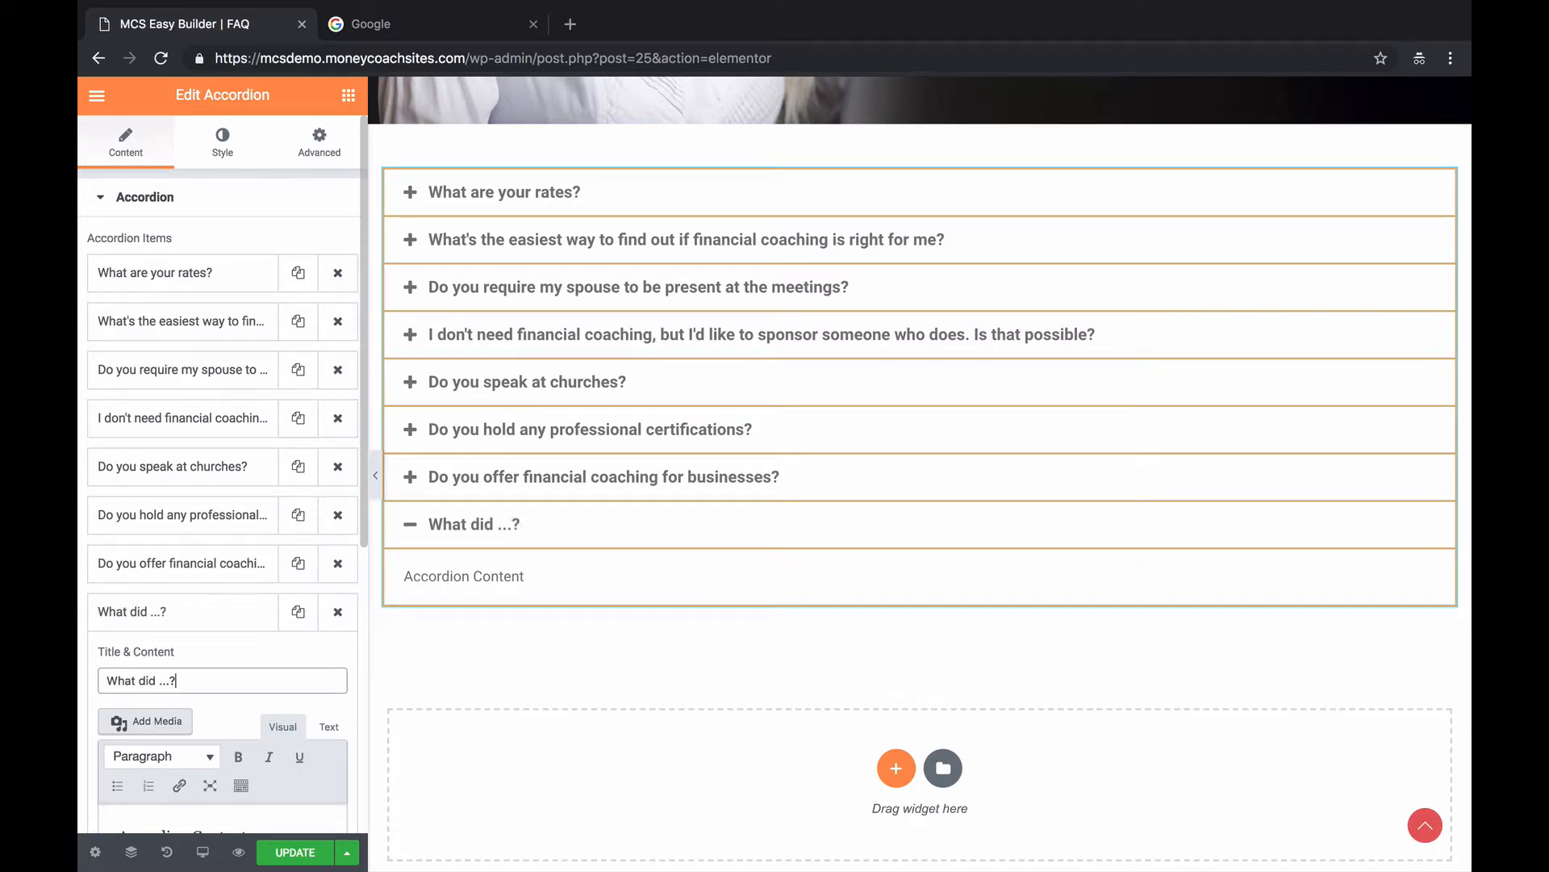
scroll(144, 655, down, 3)
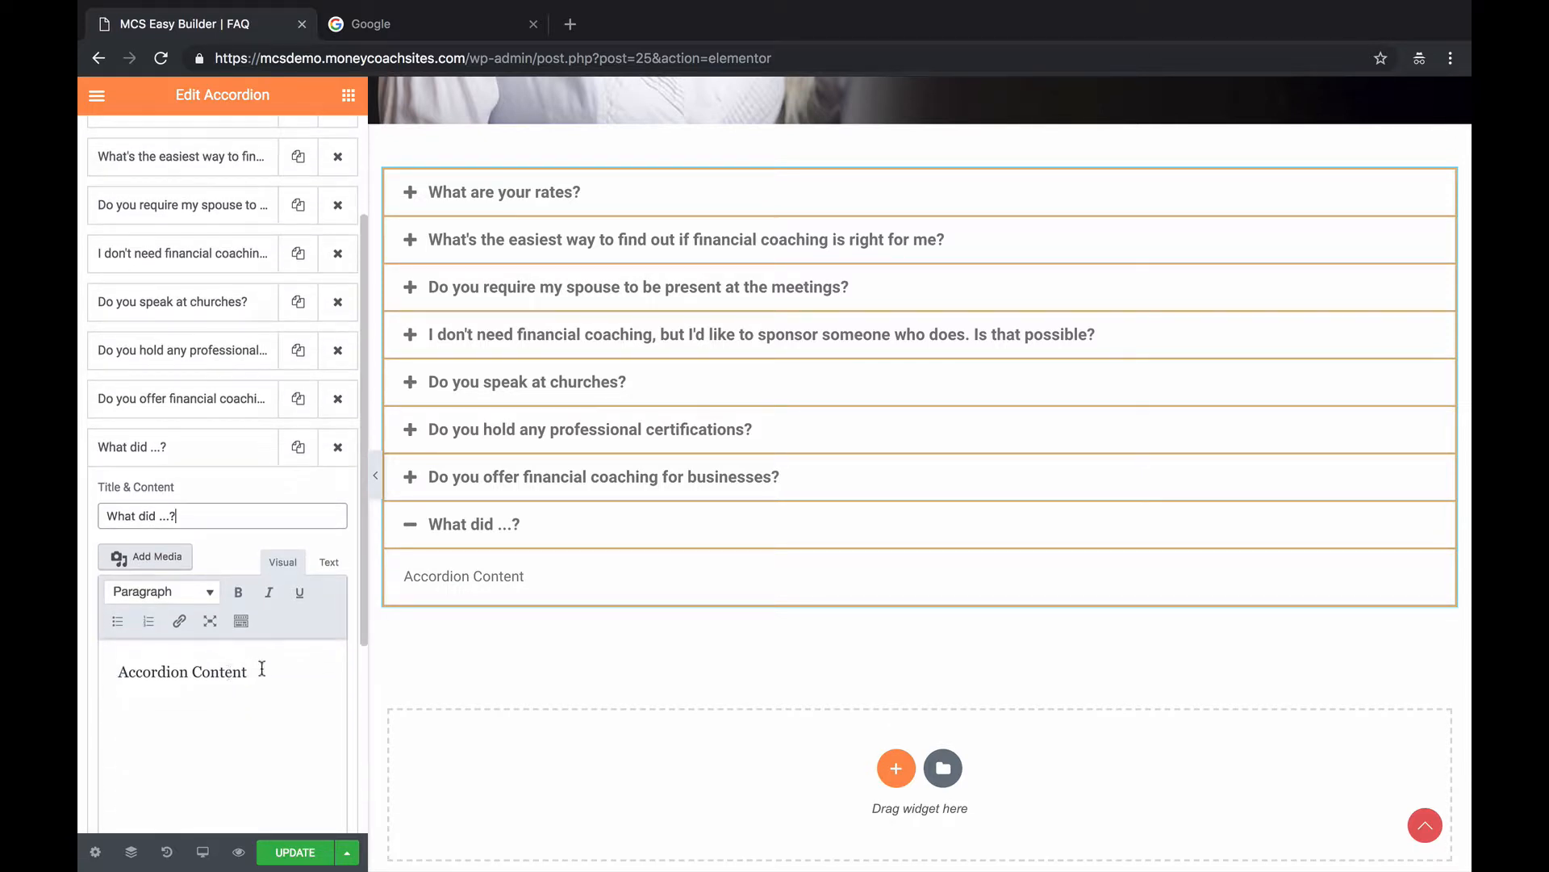
drag(262, 669, 93, 657)
scroll(93, 659, down, 5)
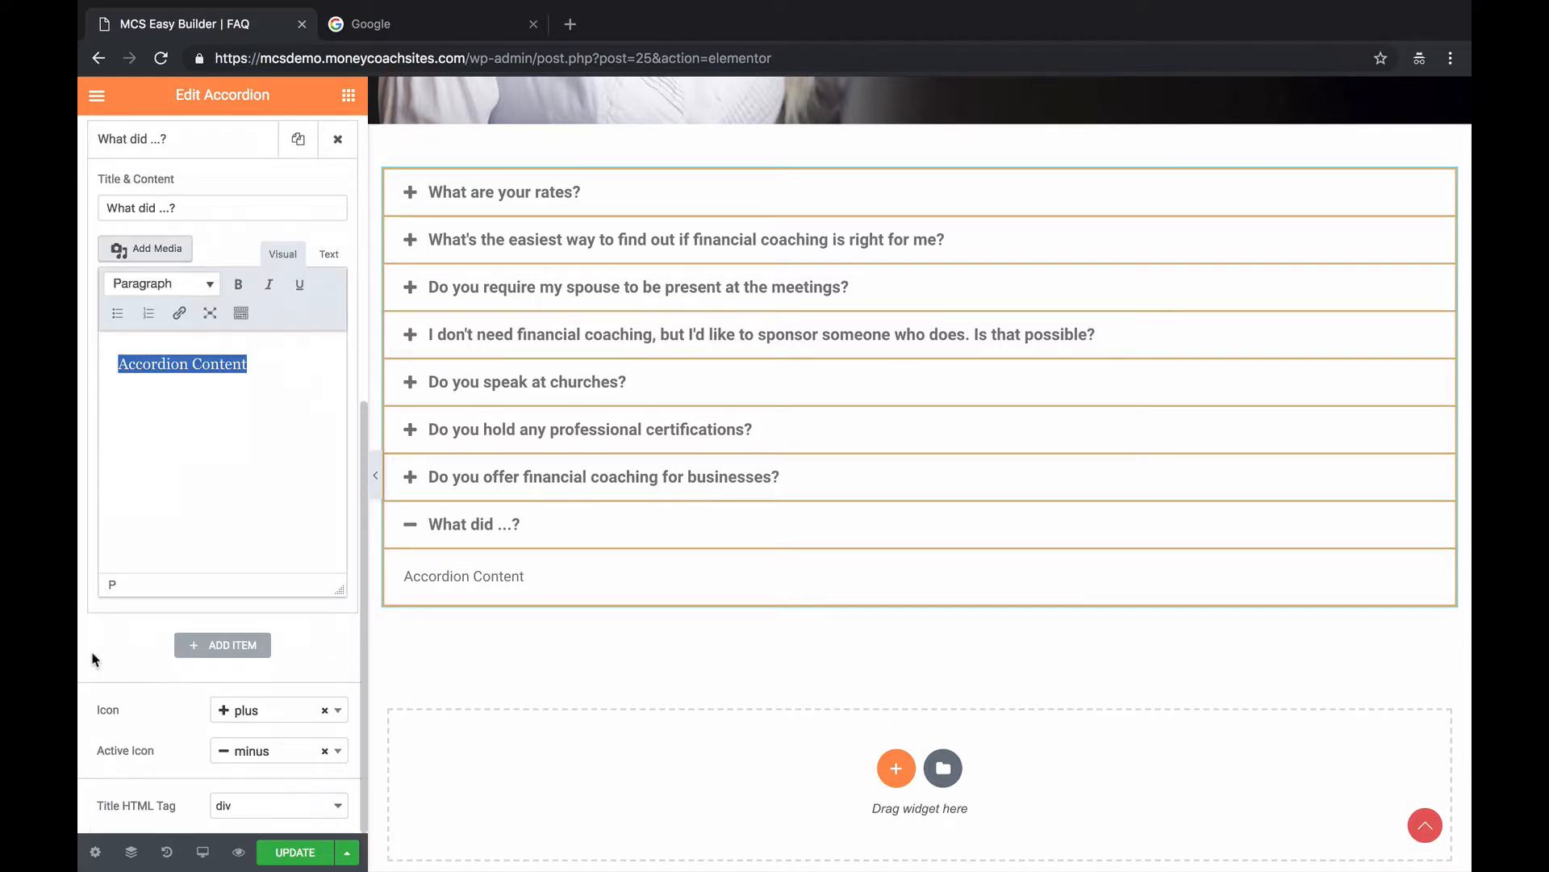
scroll(93, 659, up, 10)
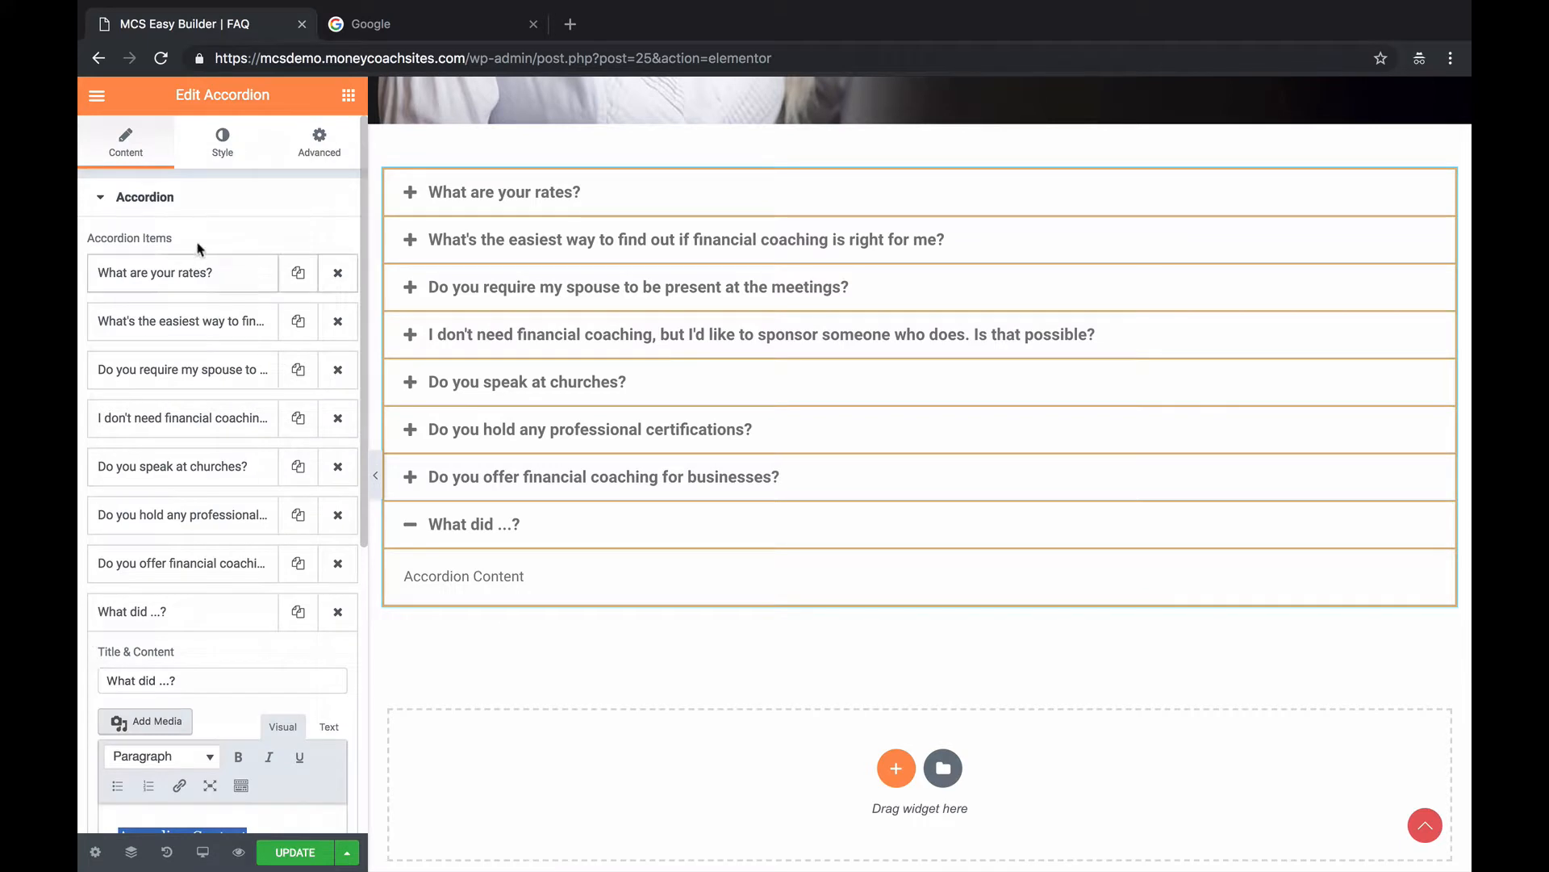
Change the accordion's border color to the dark blue preset in its style settings.
click(225, 161)
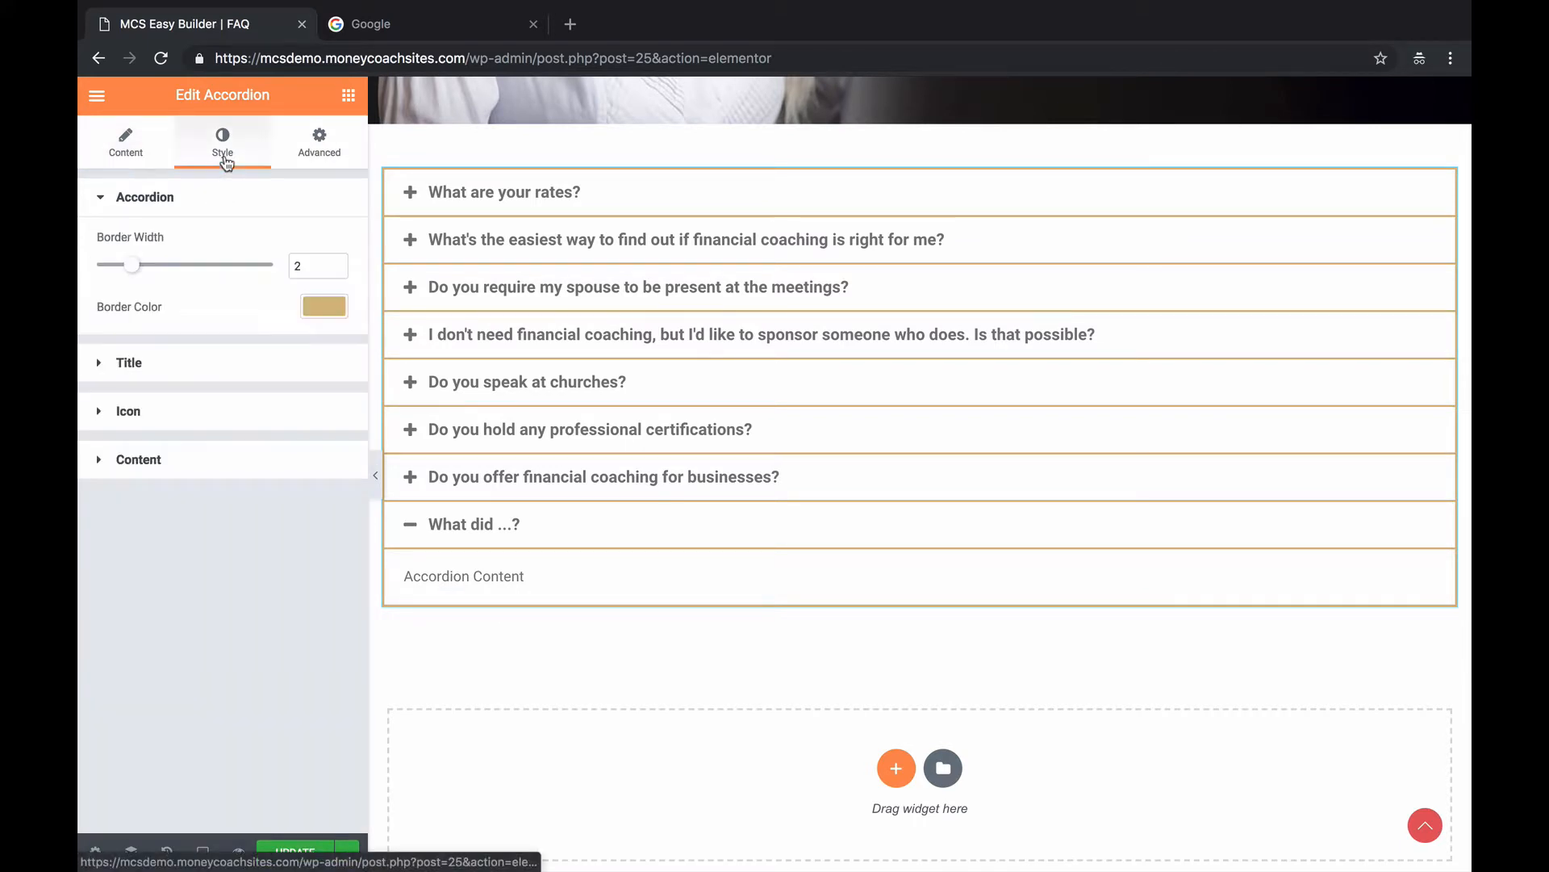
click(326, 308)
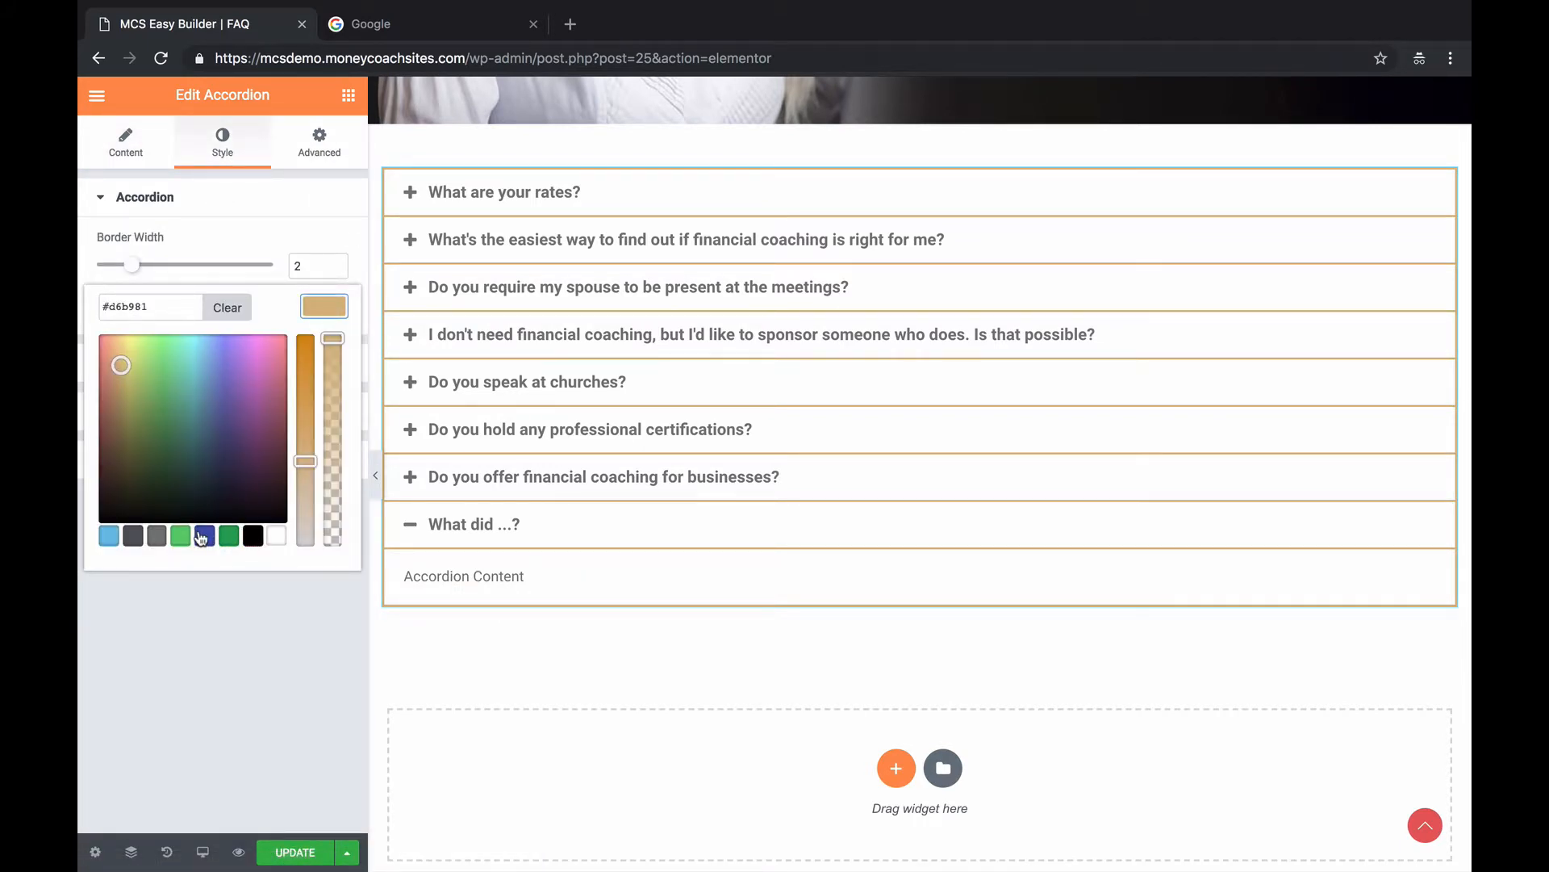
click(205, 535)
click(327, 309)
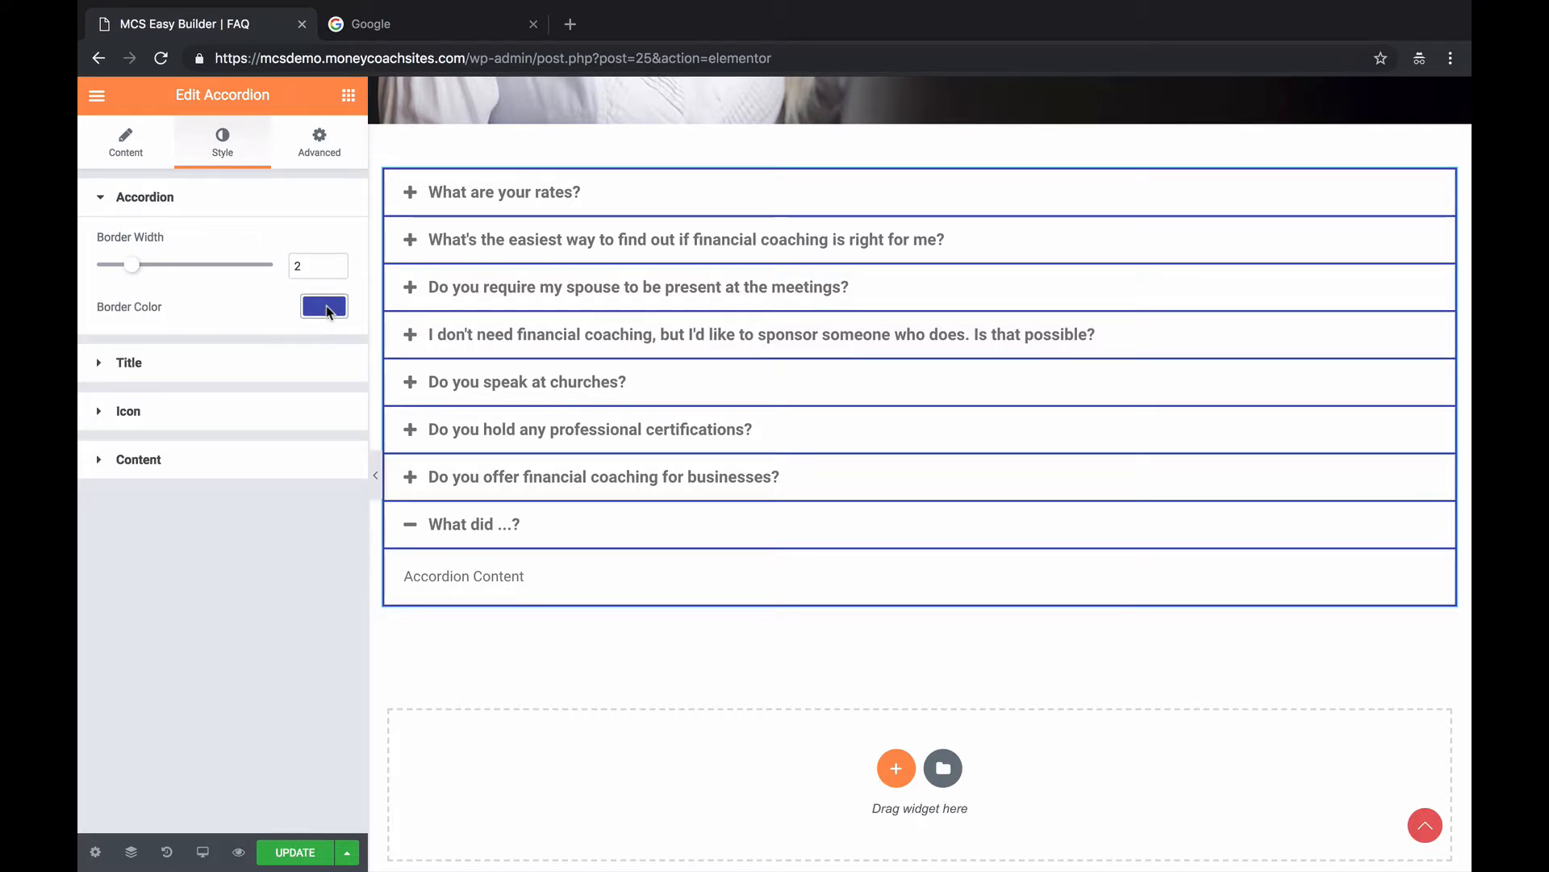
Set the accordion's title color to the light green preset #61ce70.
click(260, 372)
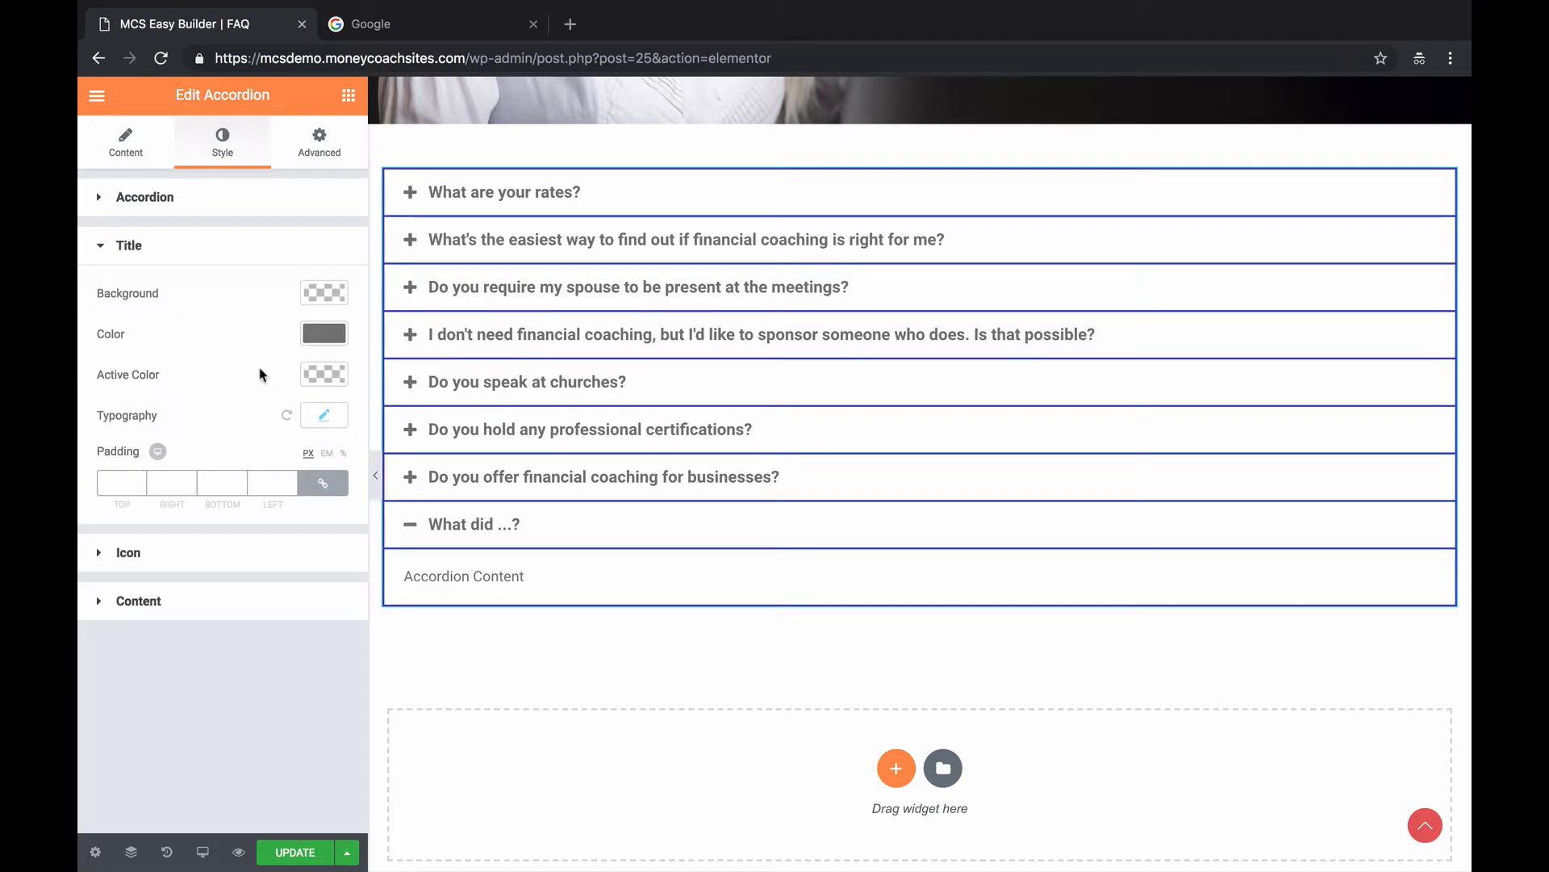
click(312, 337)
click(183, 565)
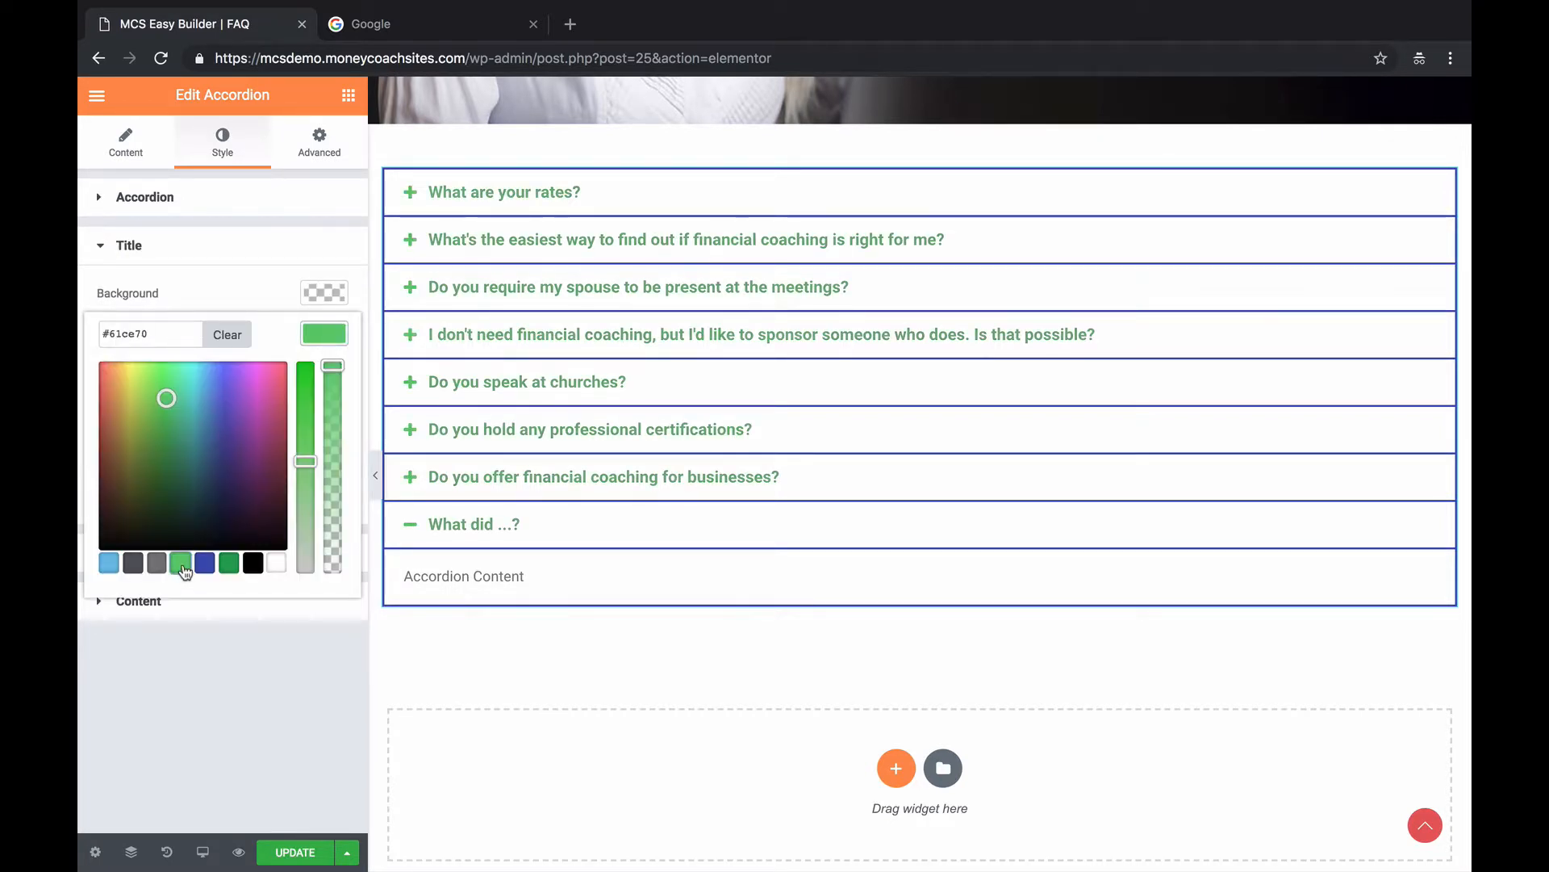
click(331, 336)
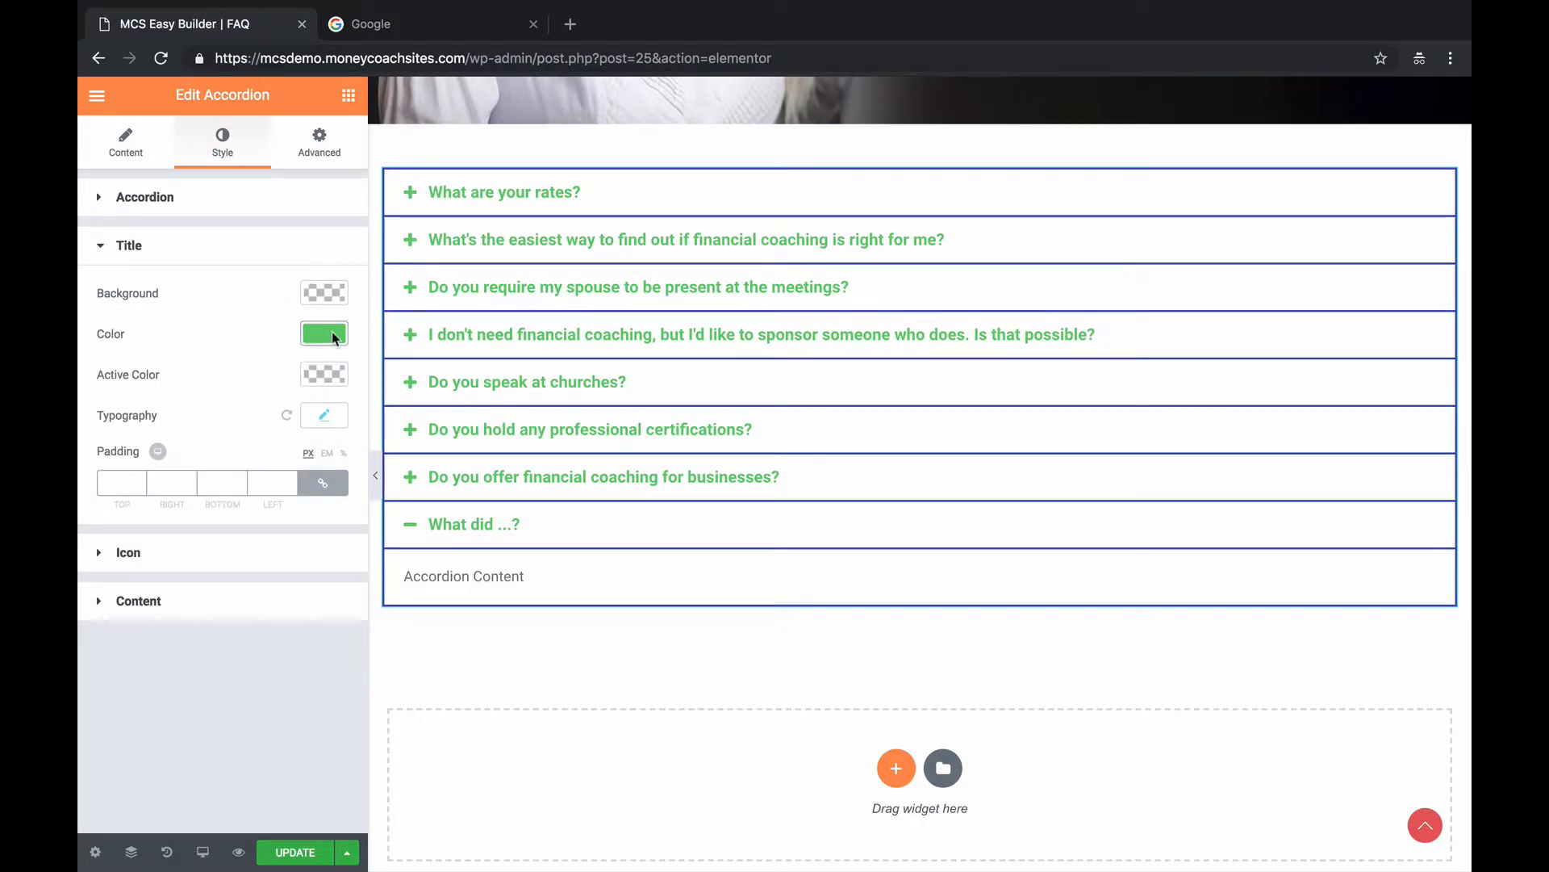
Set the accordion's icon color to the gray preset #7a7a7a.
click(233, 551)
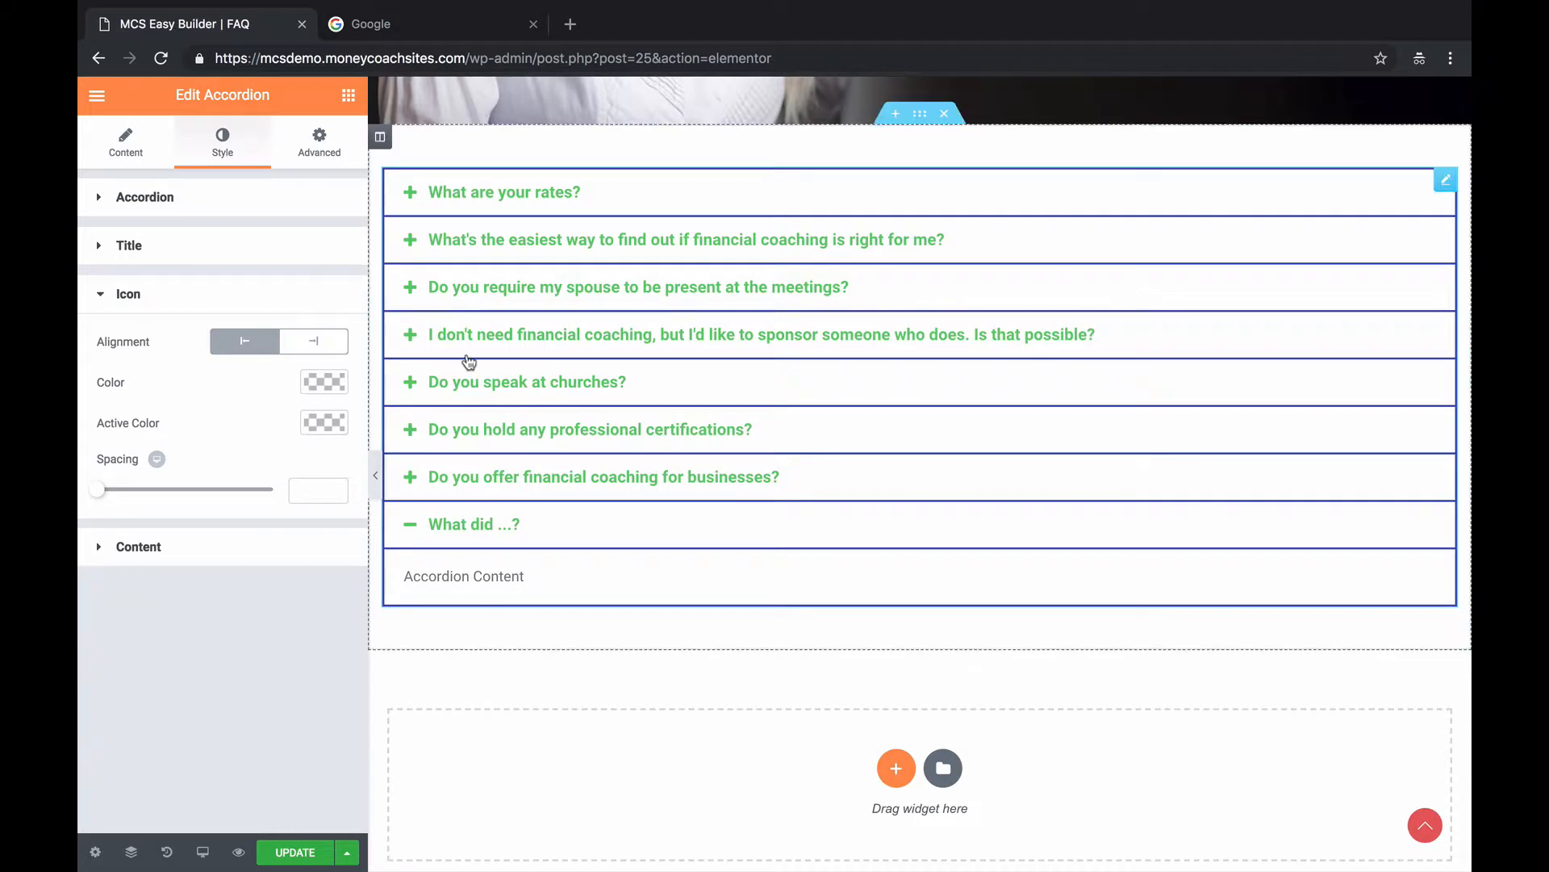
click(318, 386)
click(156, 611)
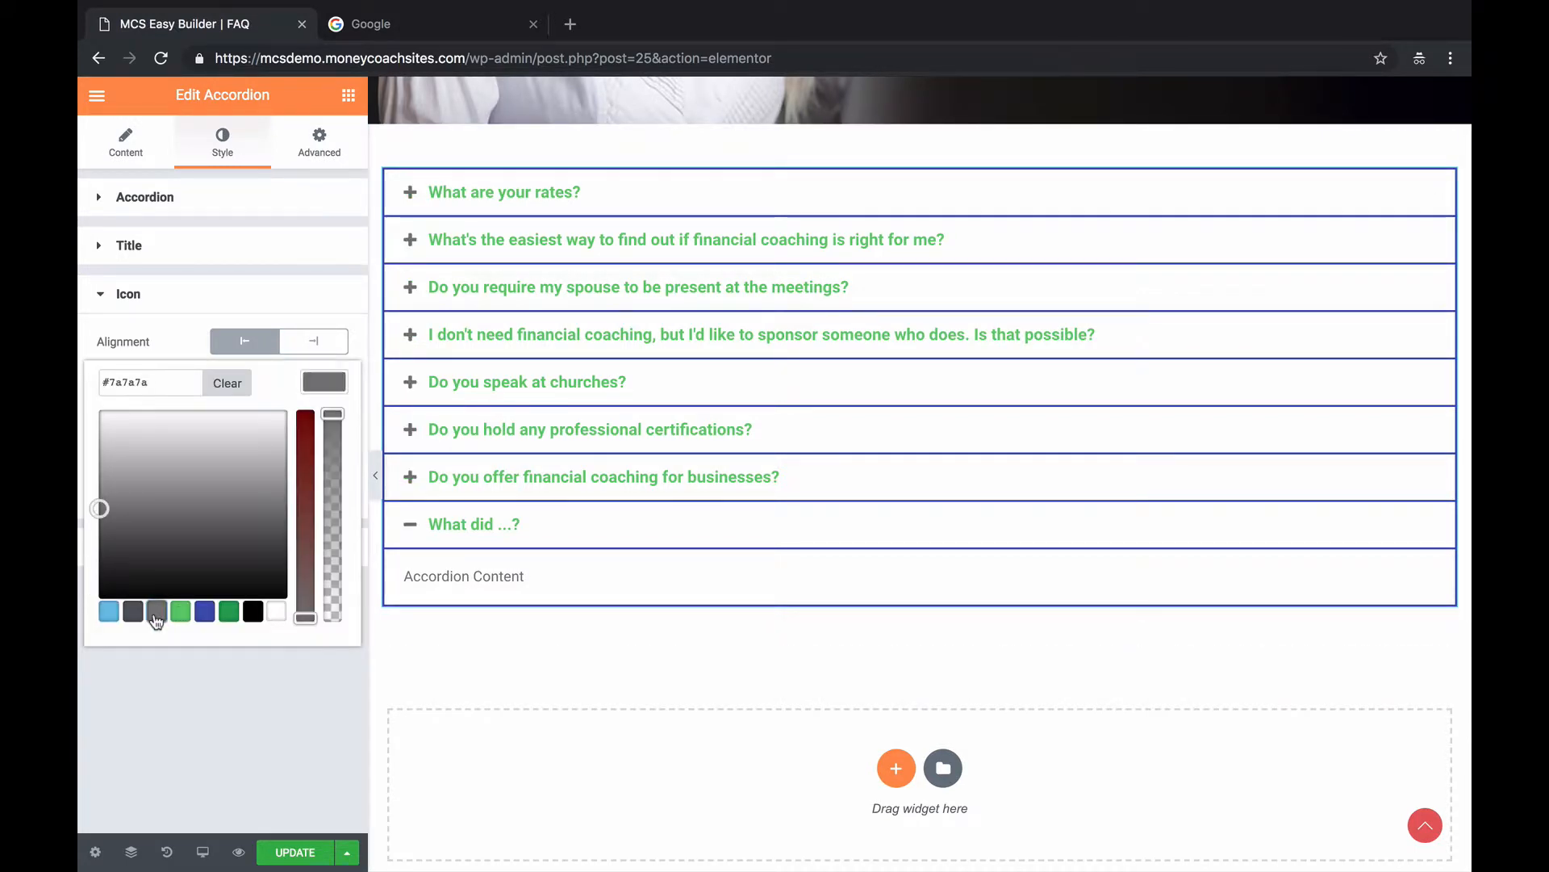
click(335, 386)
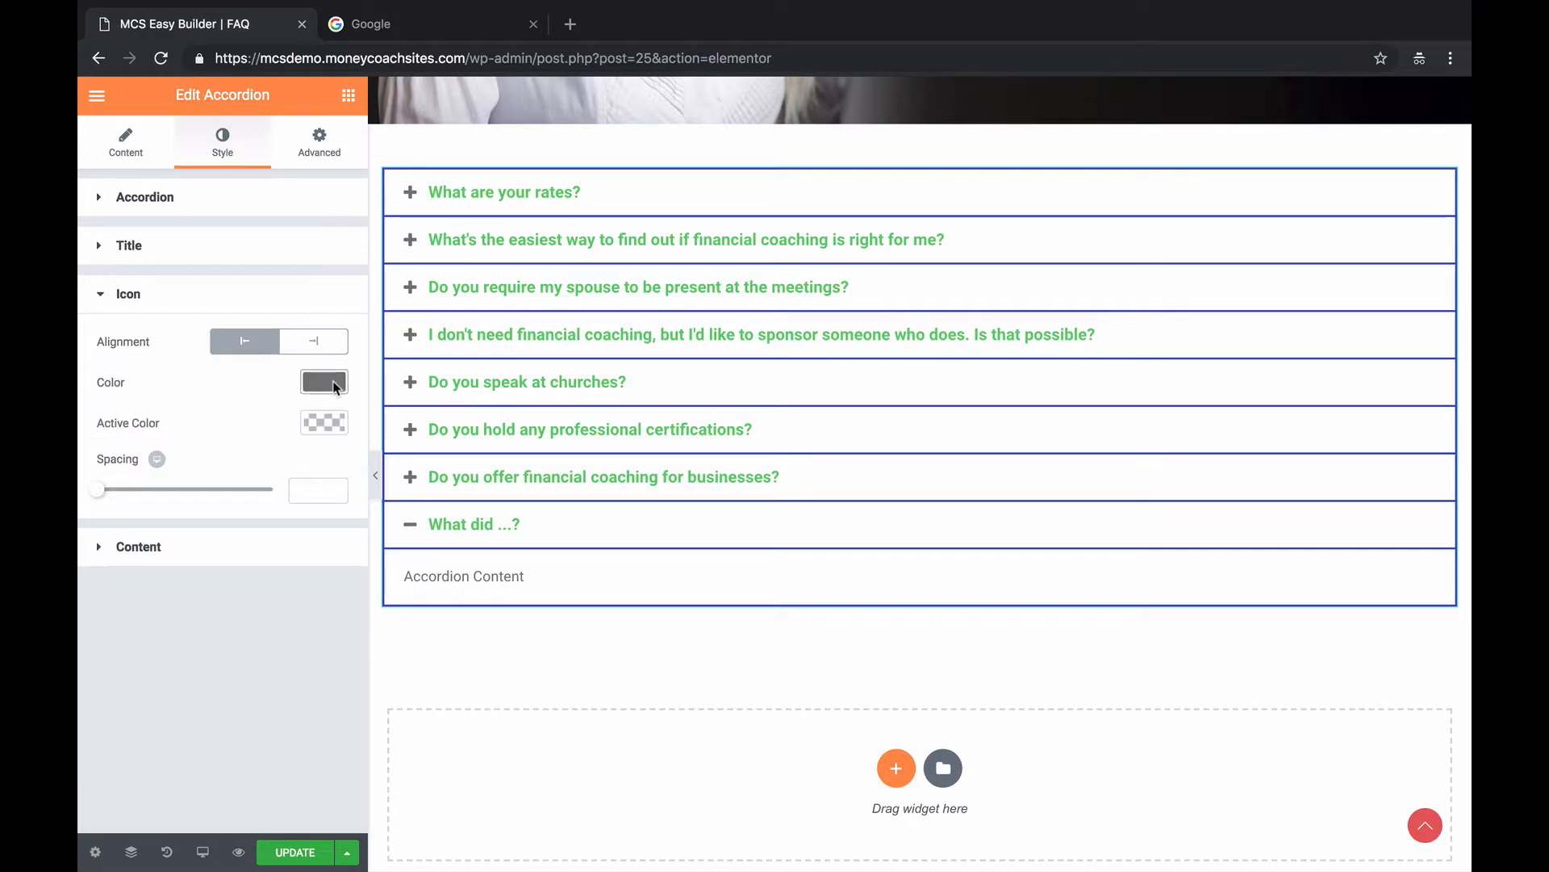
Set the accordion's icon to plus-square and its active icon to the outlined minus-square-o.
click(149, 151)
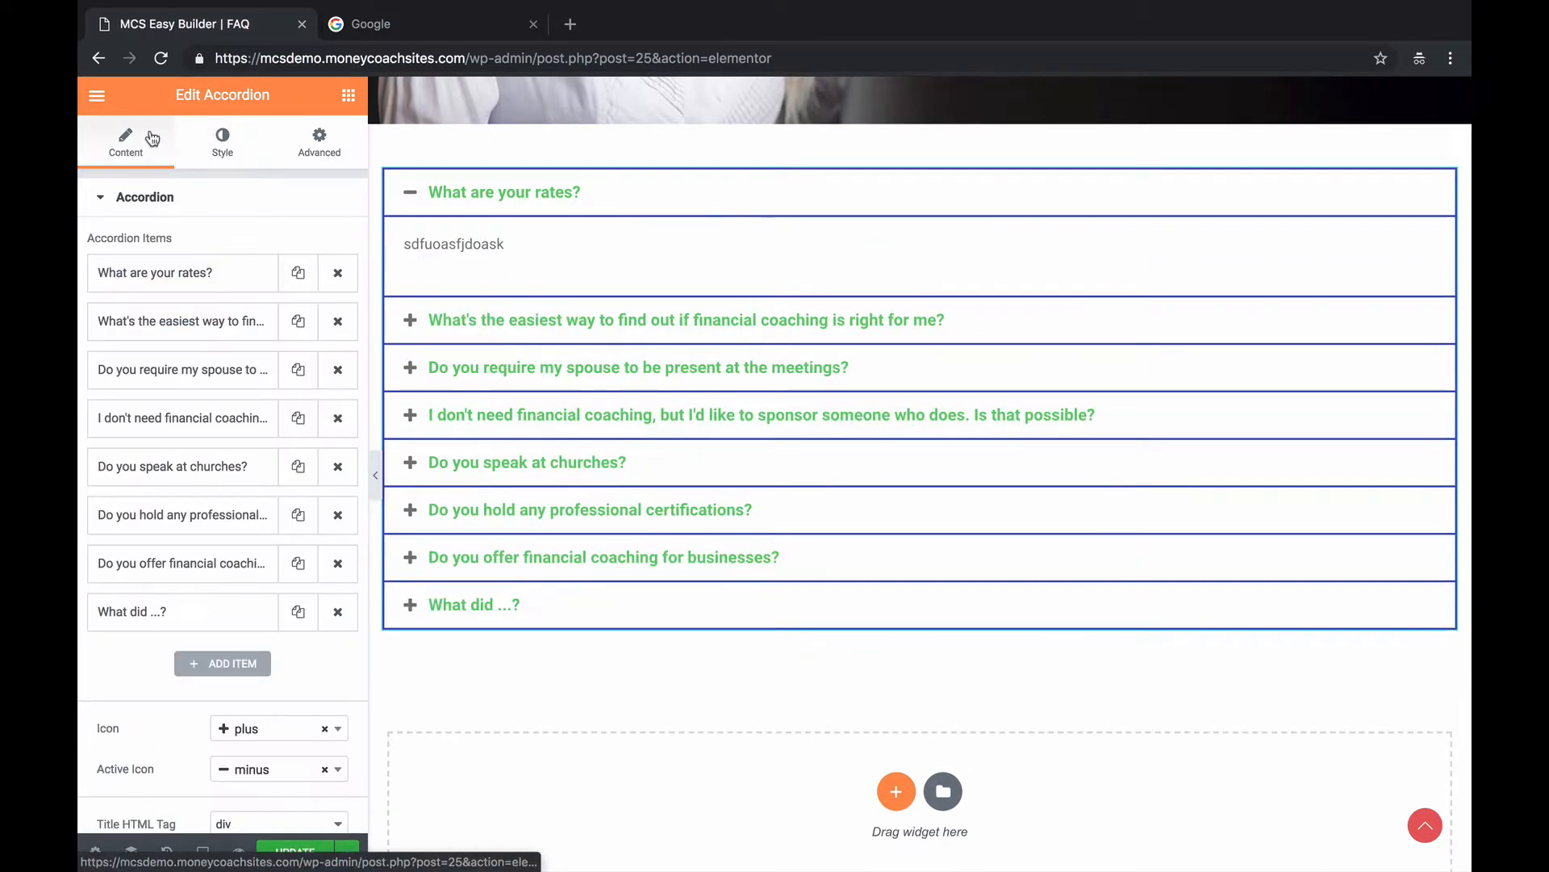
scroll(153, 410, down, 1)
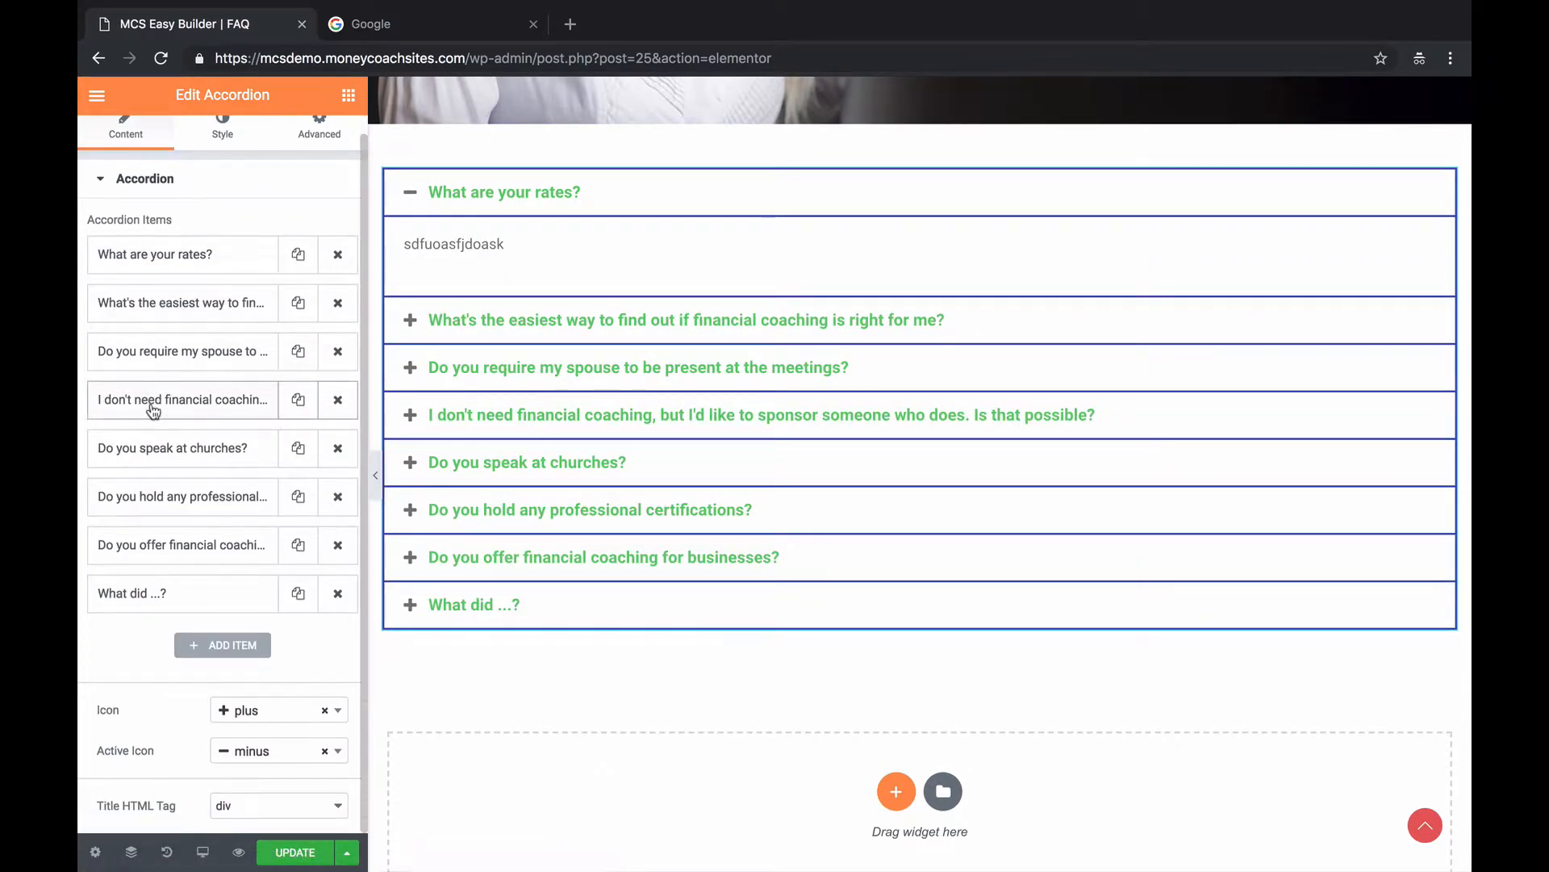
click(339, 712)
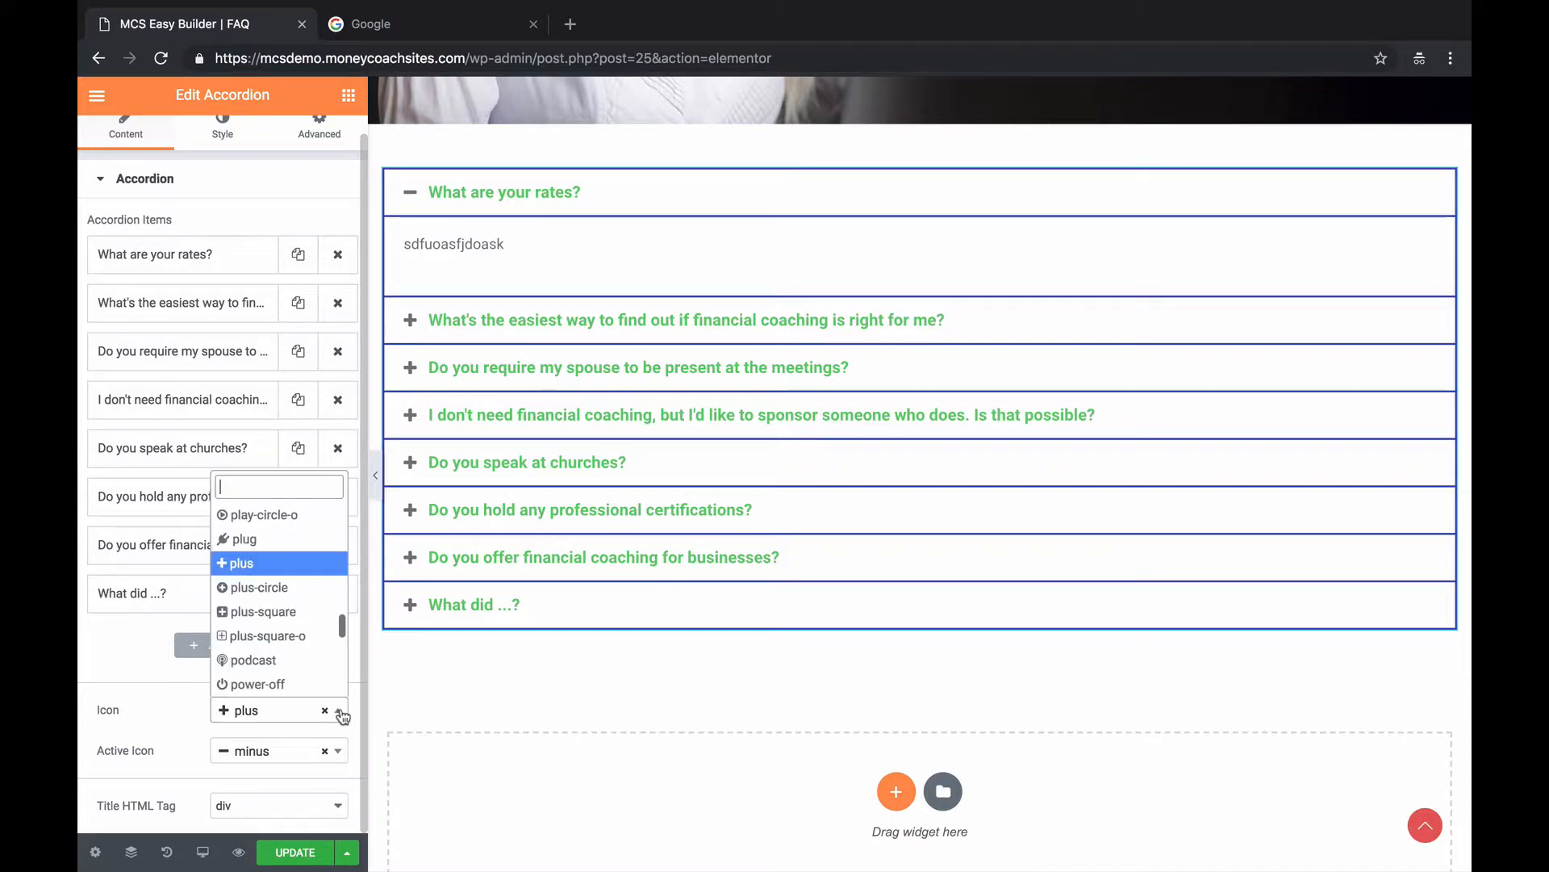
click(289, 617)
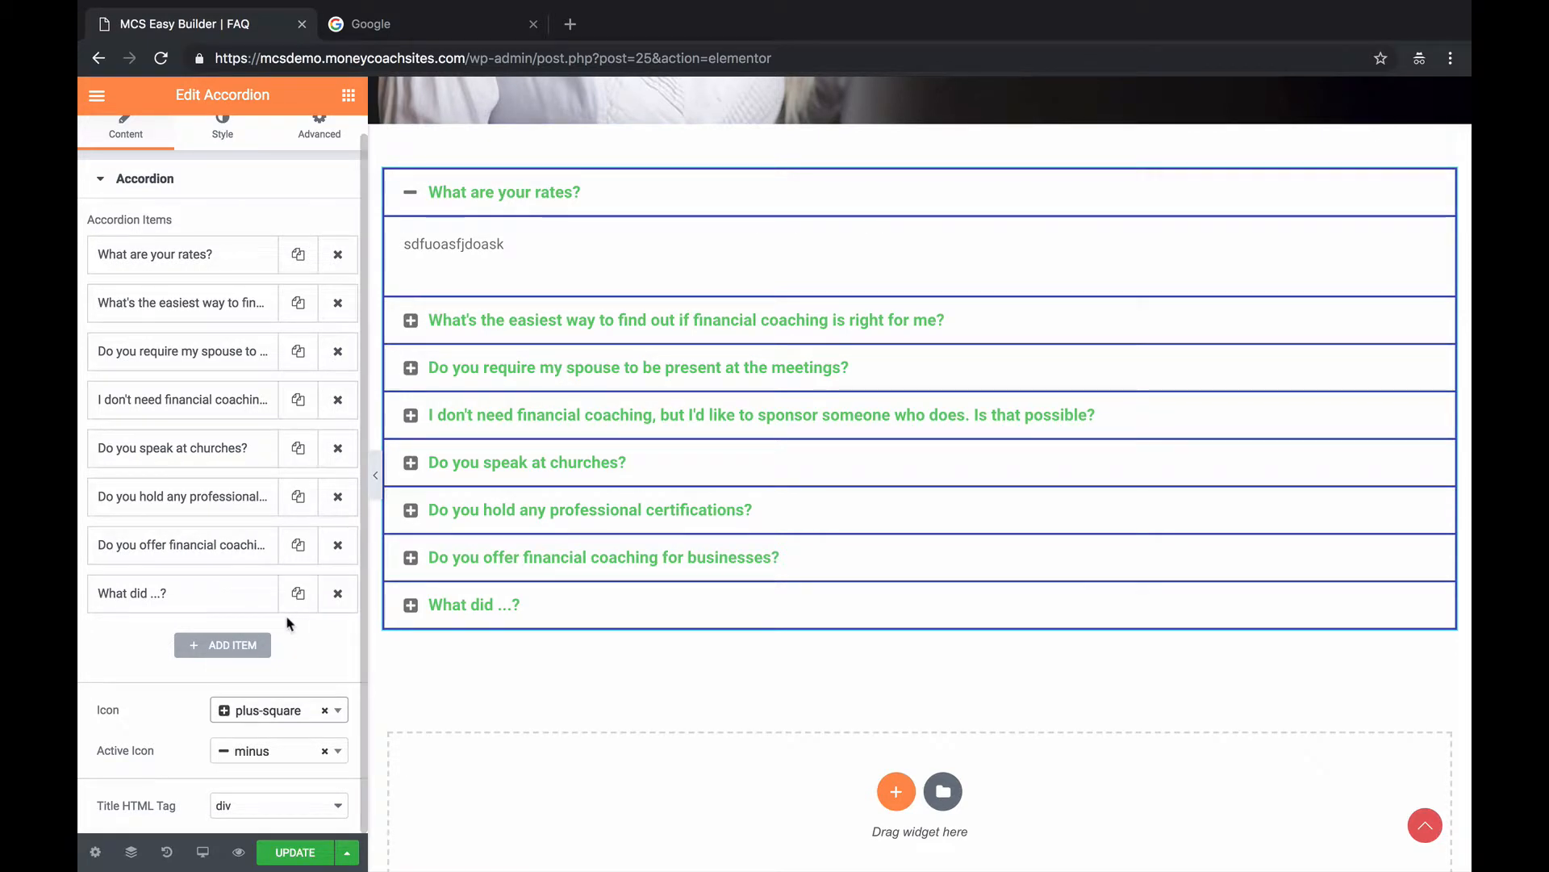
click(293, 753)
scroll(279, 686, down, 2)
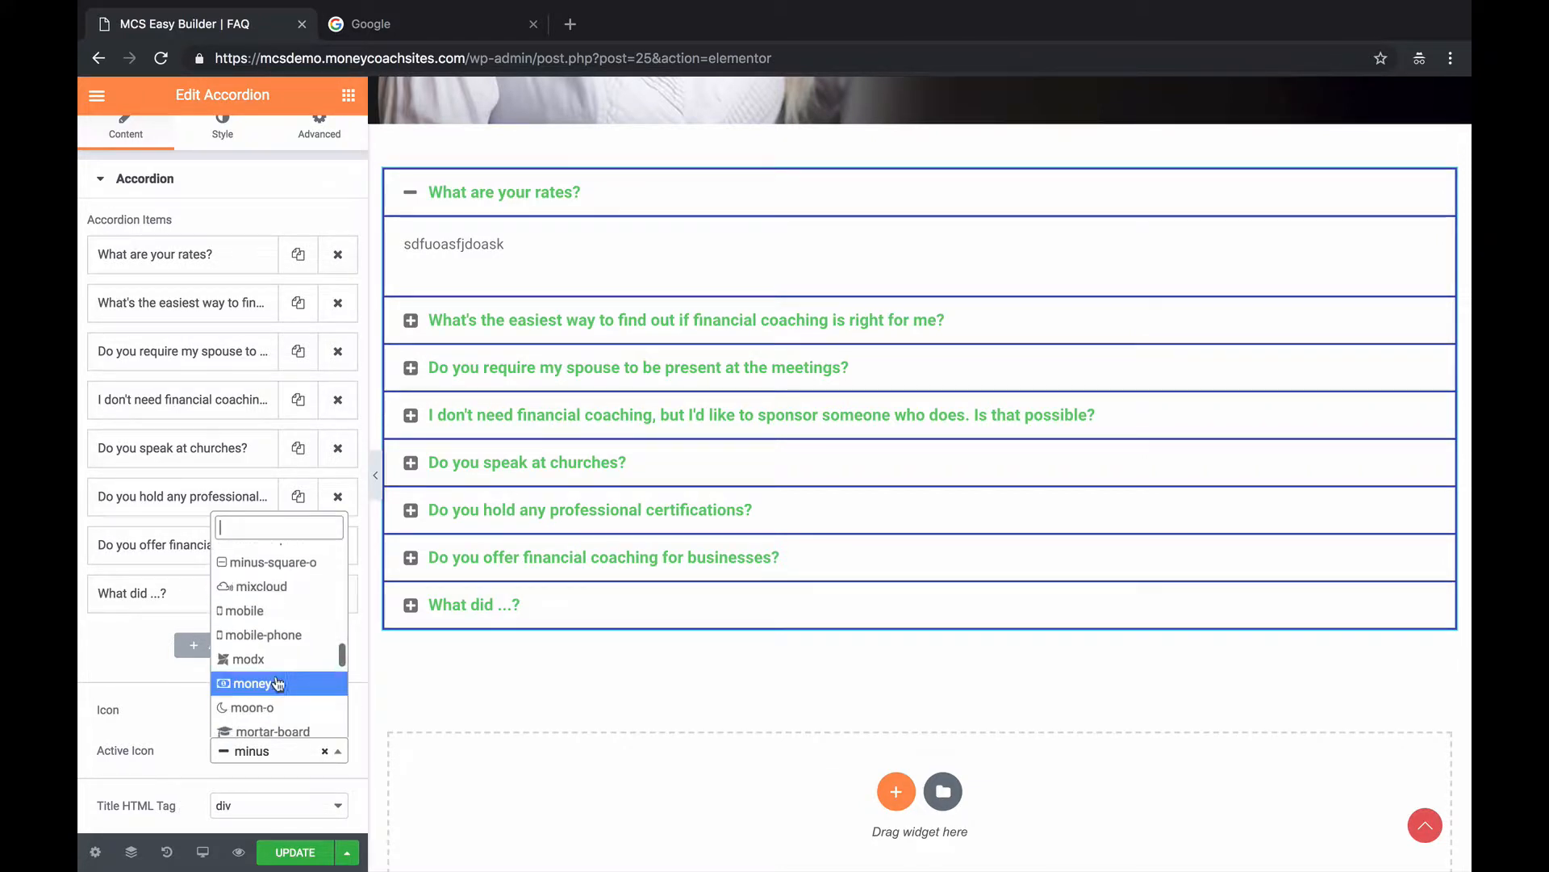
click(272, 562)
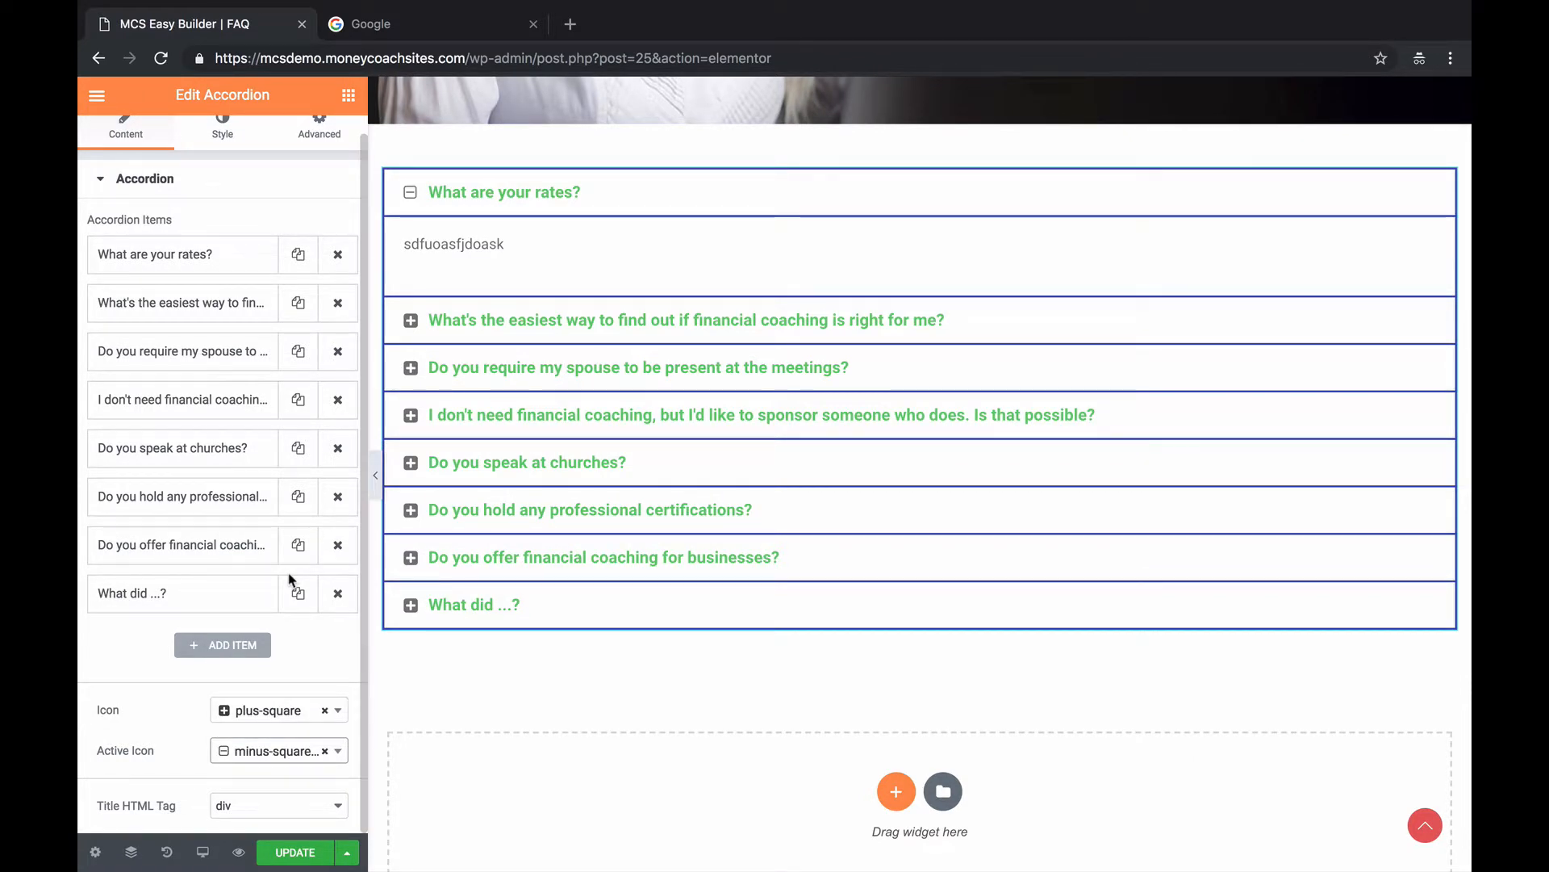
Update the FAQ page to save the accordion changes.
scroll(290, 580, up, 1)
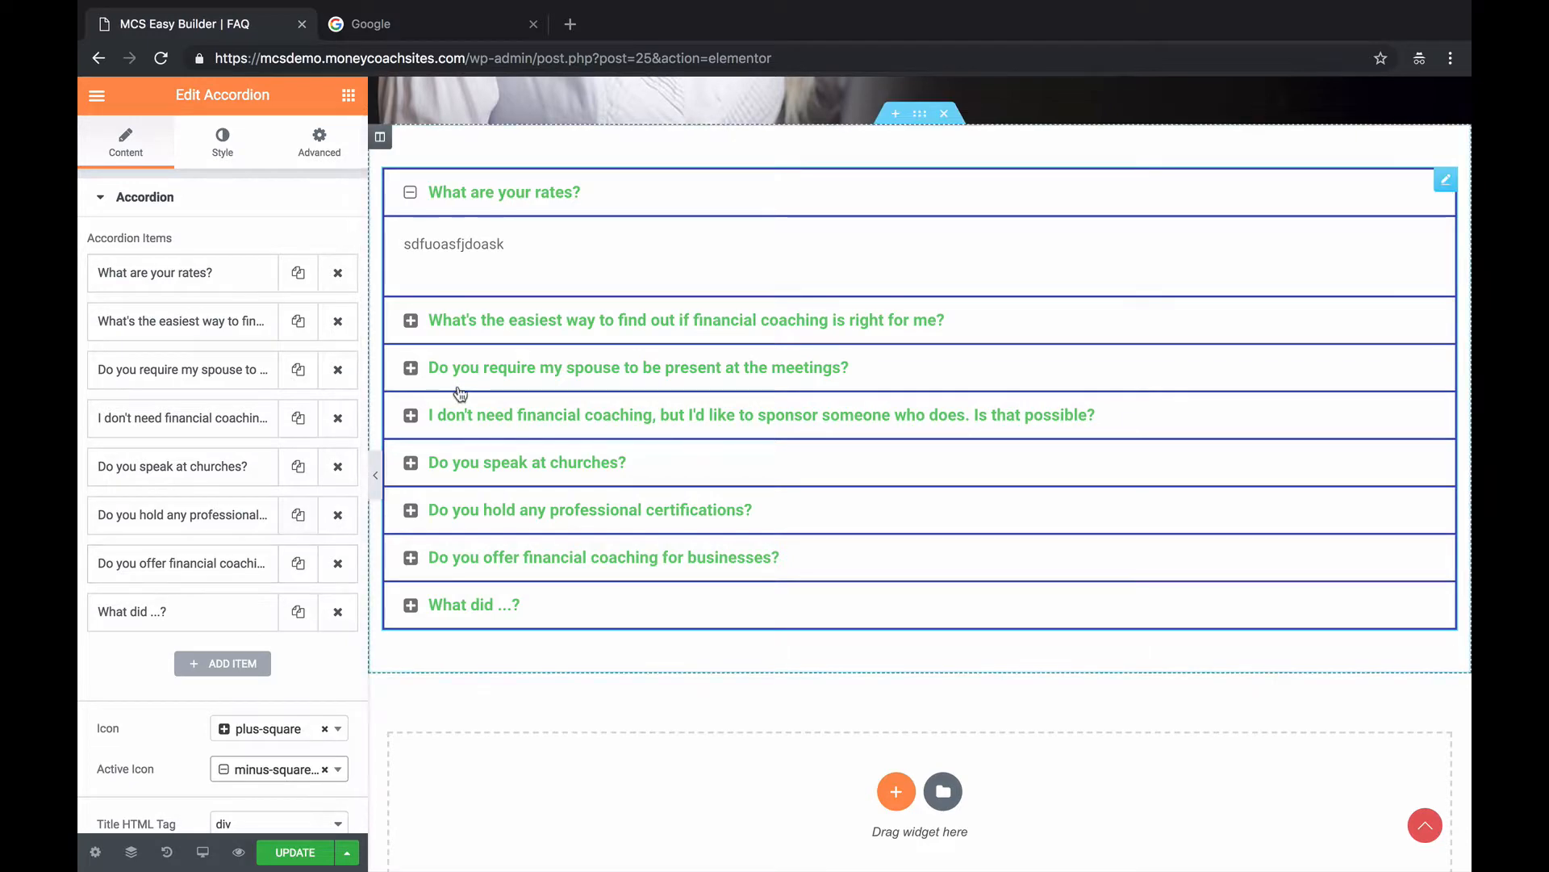
scroll(346, 390, down, 1)
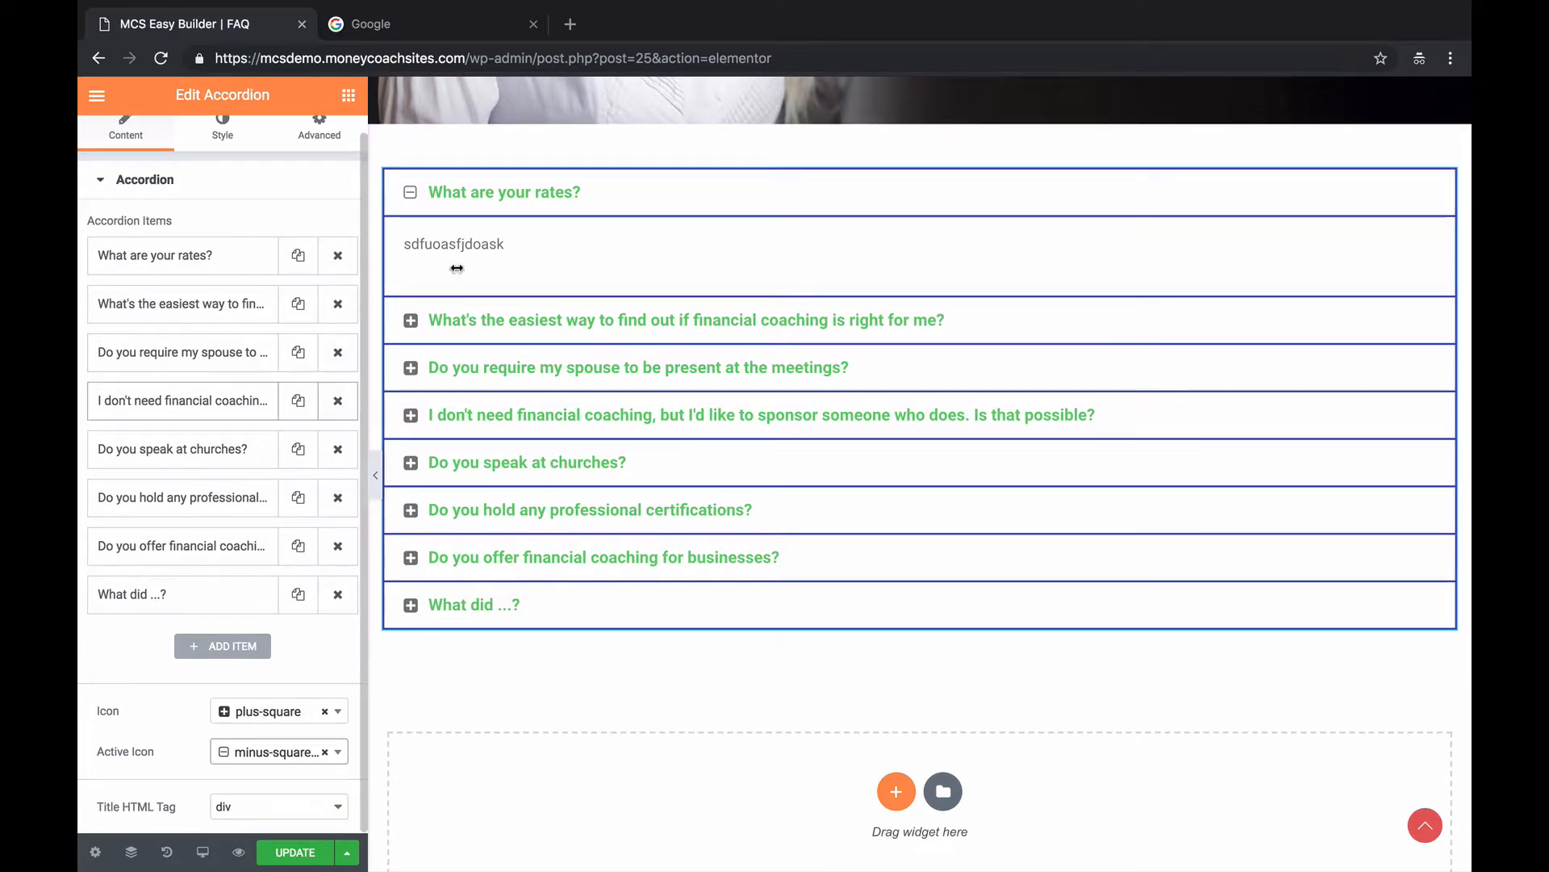
scroll(436, 258, up, 6)
scroll(500, 241, up, 1)
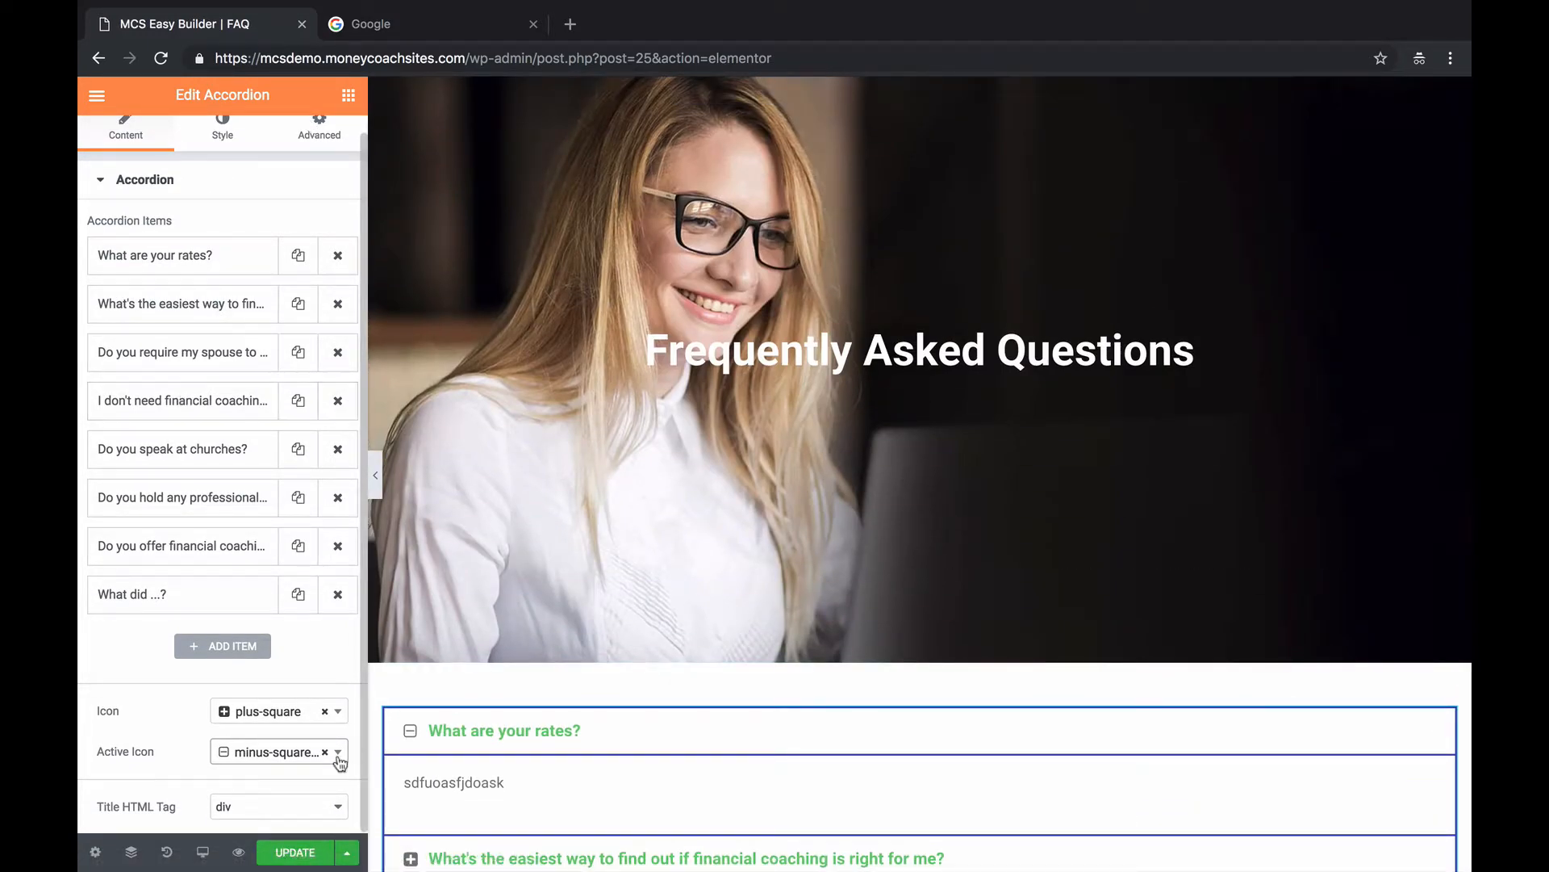
click(299, 852)
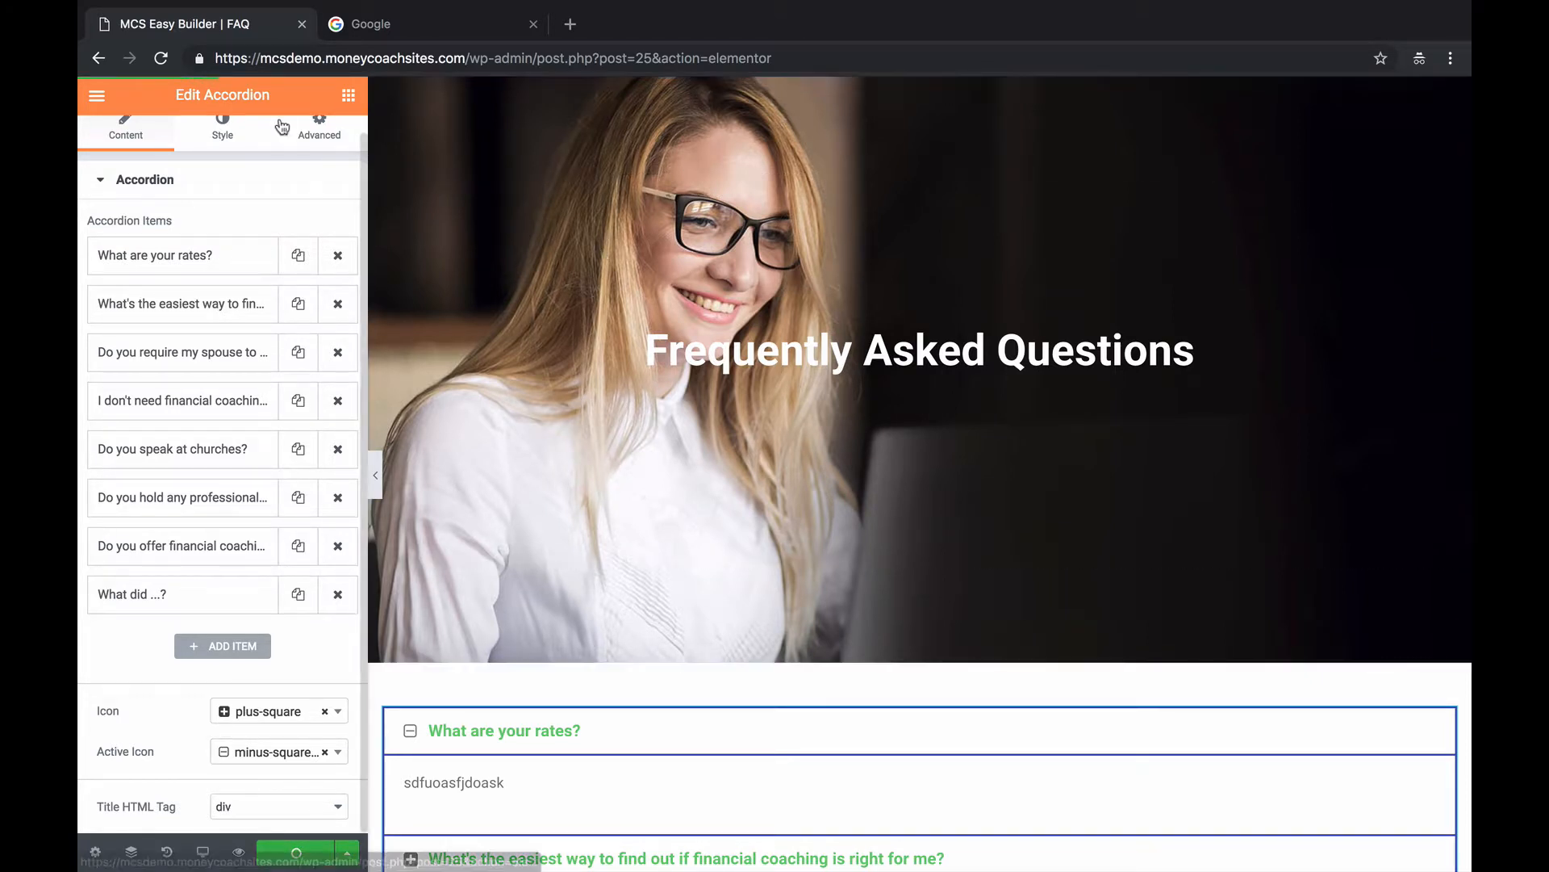
Return to the live site and open the Contact Me page for editing with MCS Easy Builder.
click(98, 58)
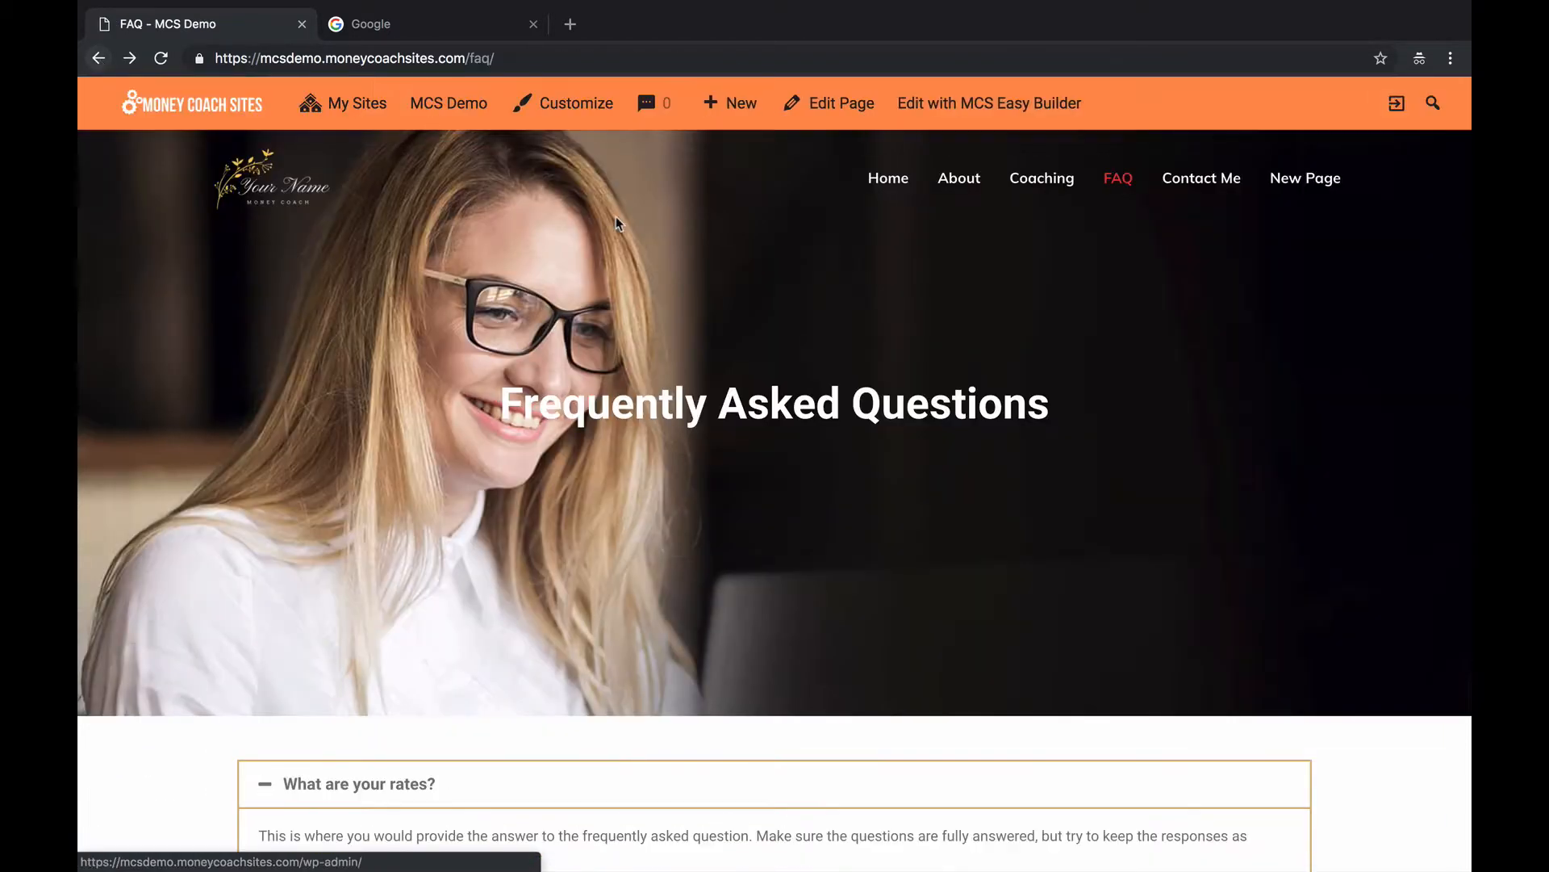
click(1224, 181)
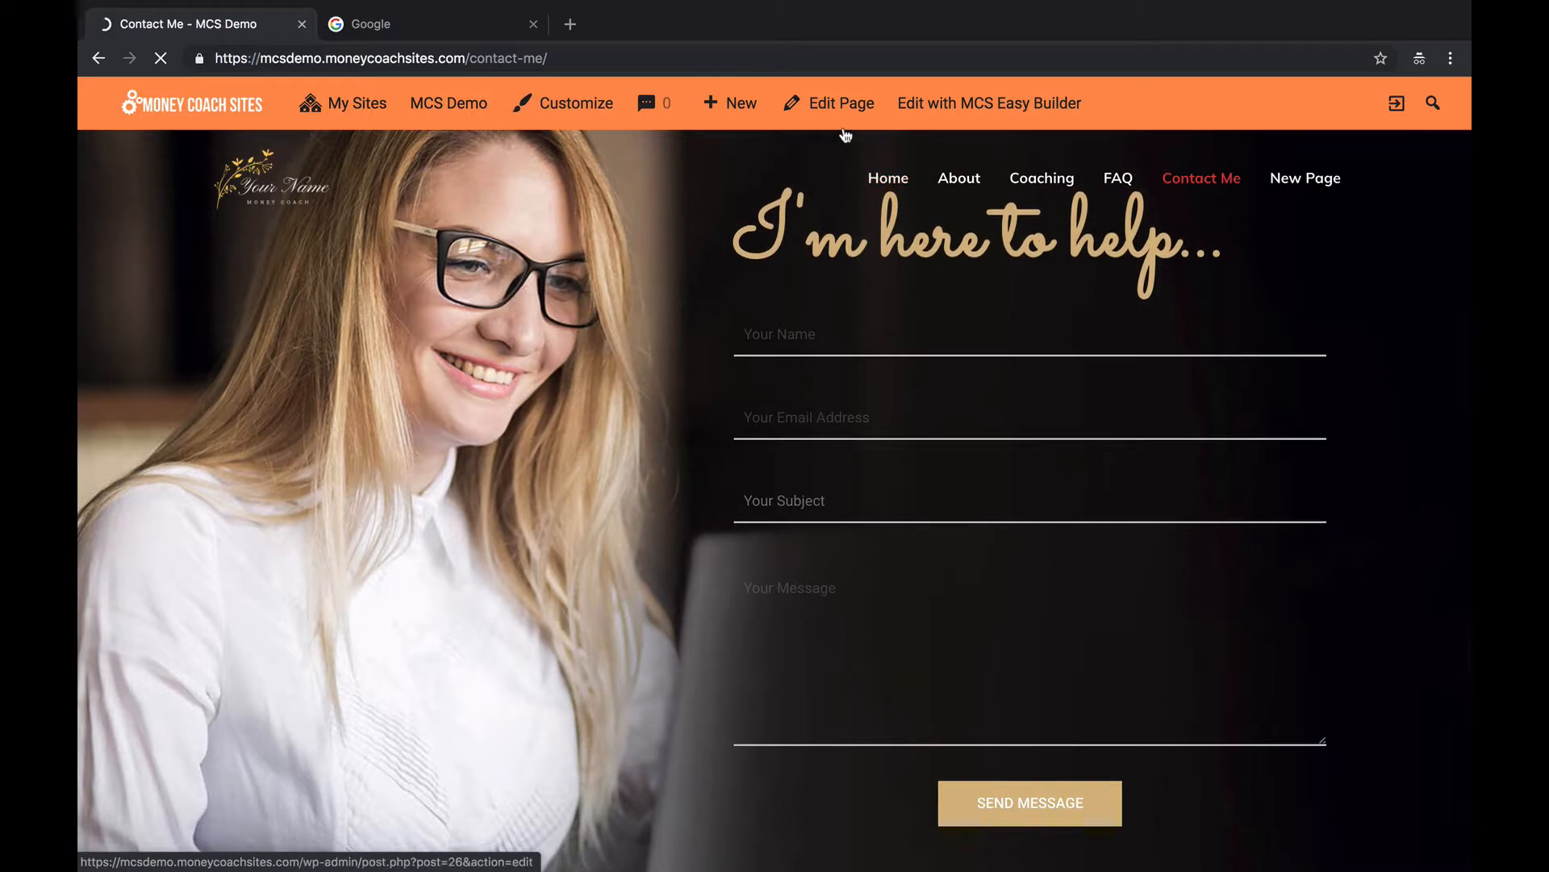
mouse_move(956, 101)
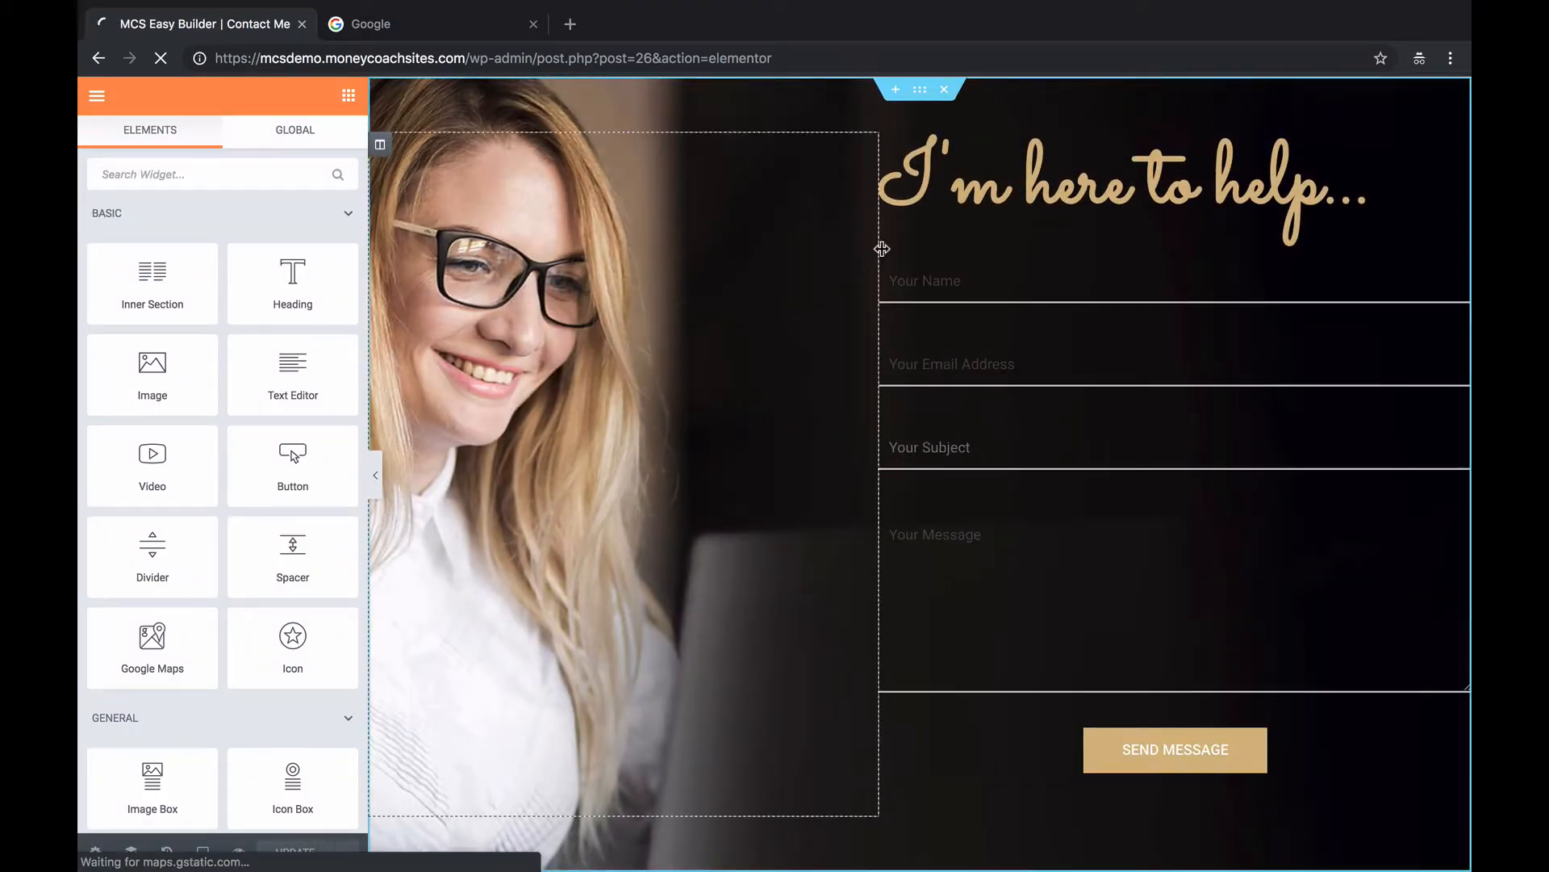
Open the background style settings of the "I'm here to help..." contact form section.
click(1055, 204)
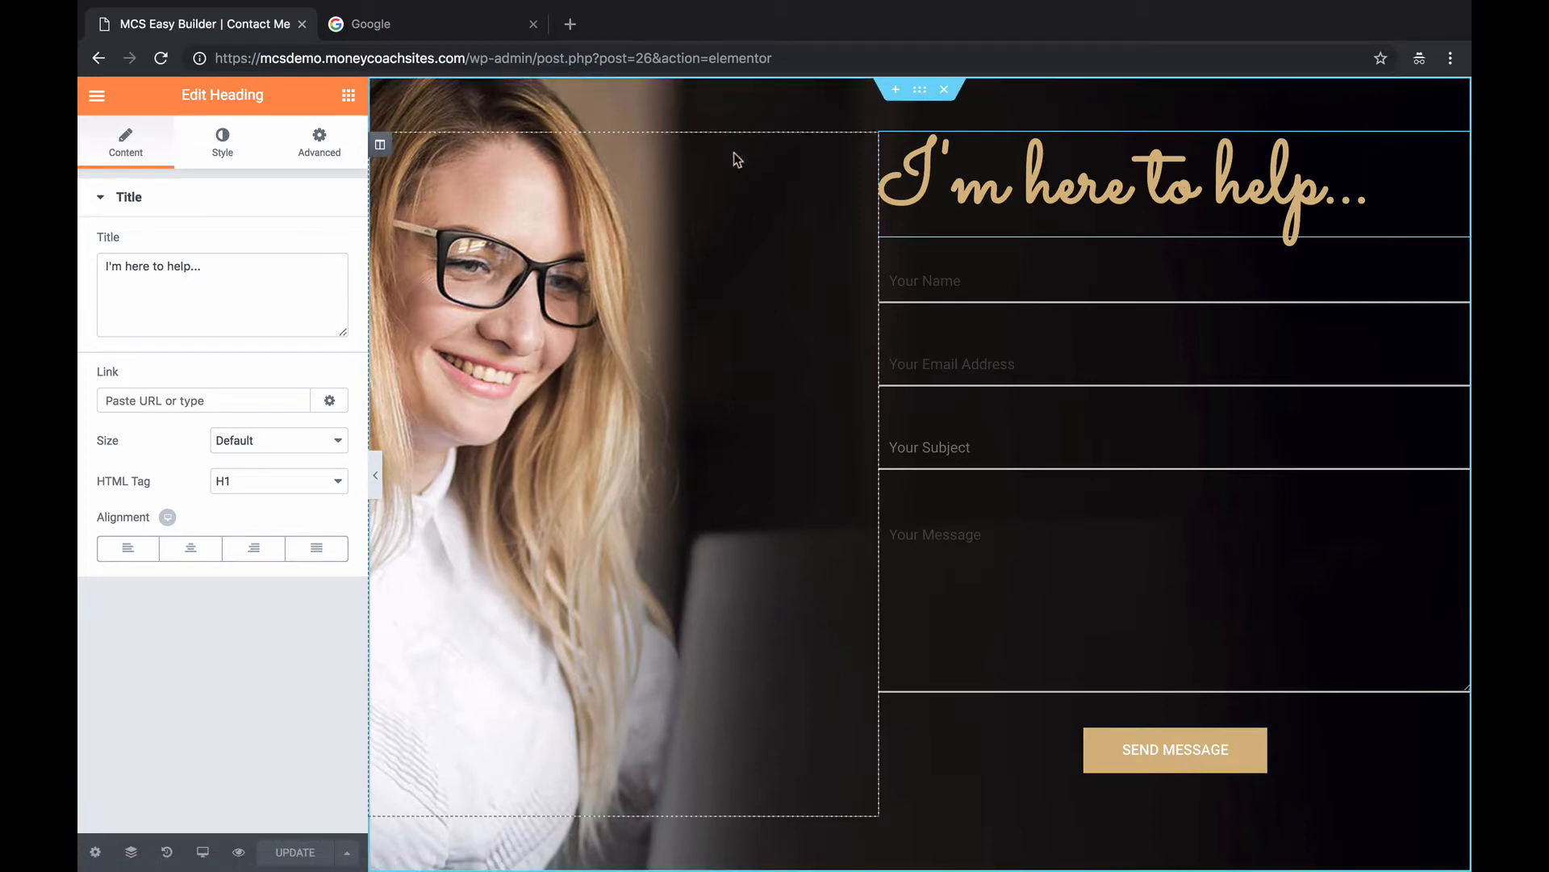
click(921, 92)
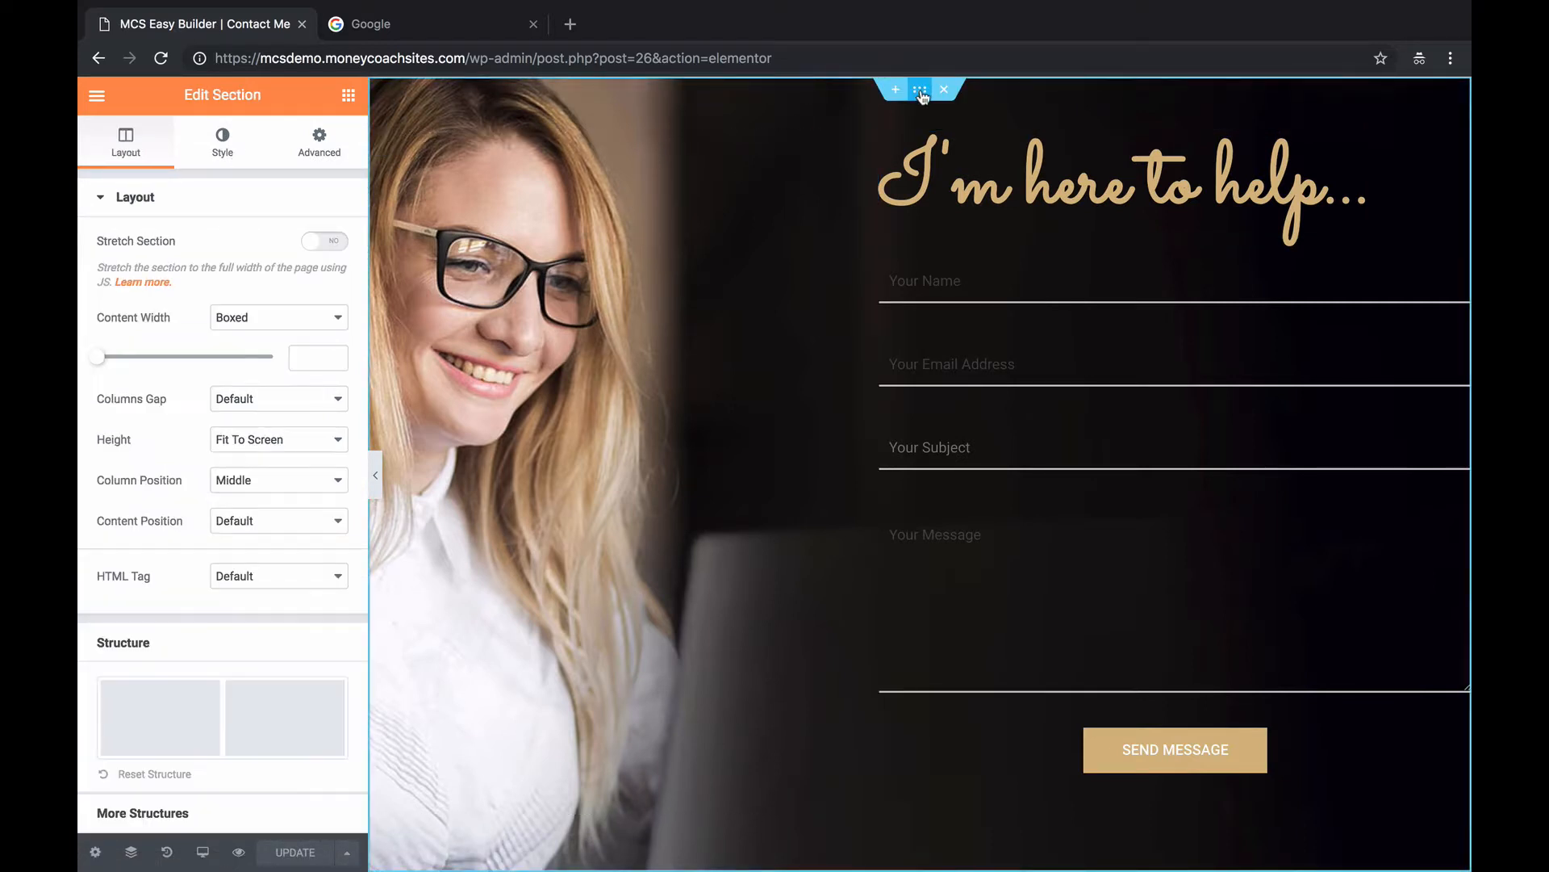
click(228, 150)
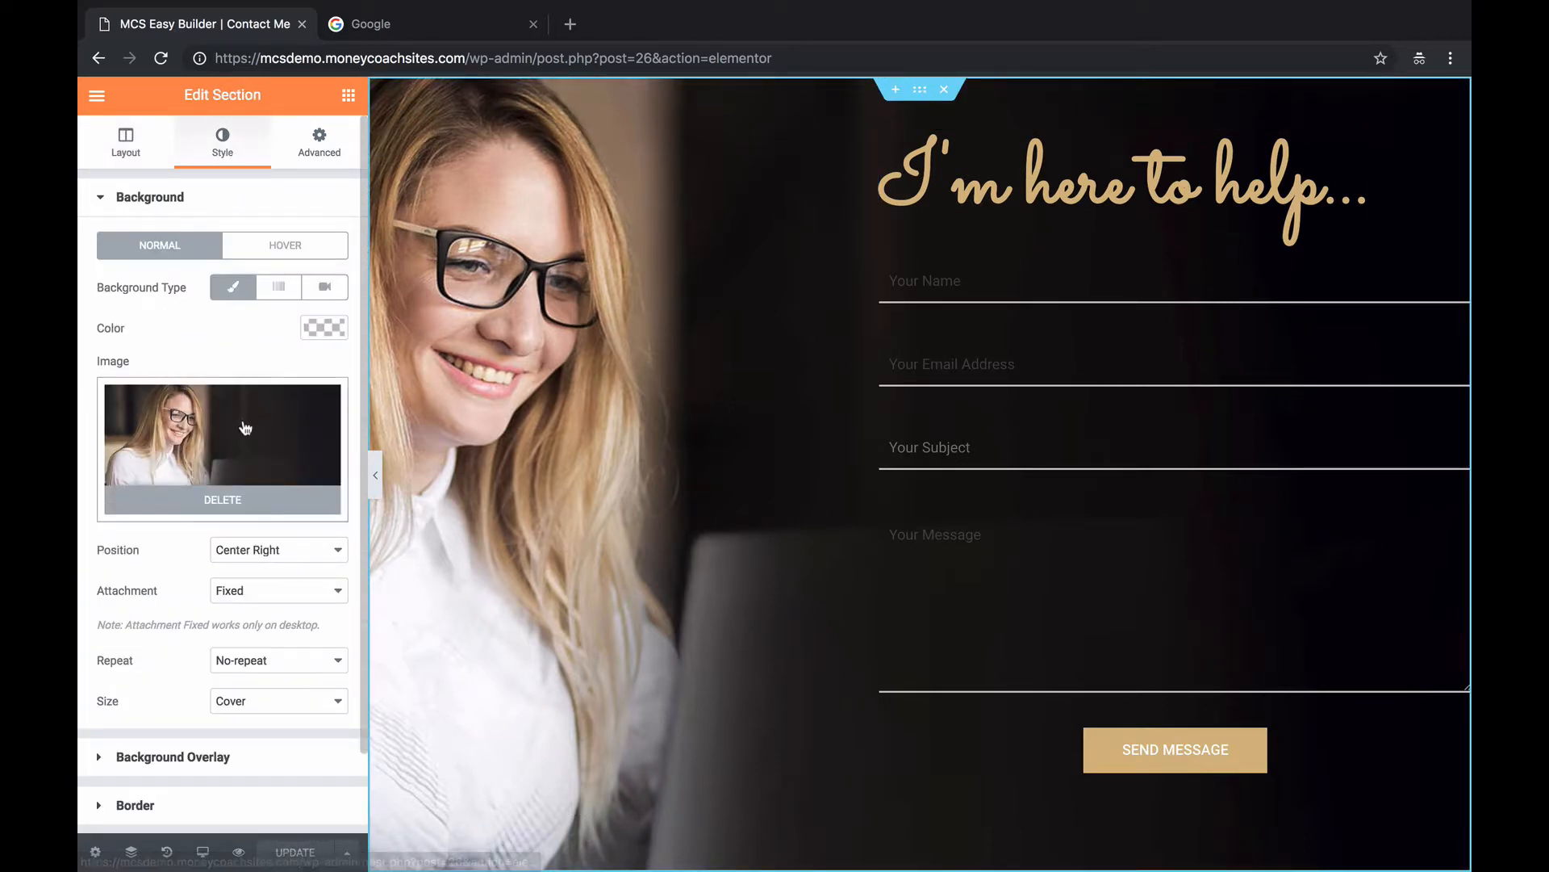
scroll(736, 309, down, 2)
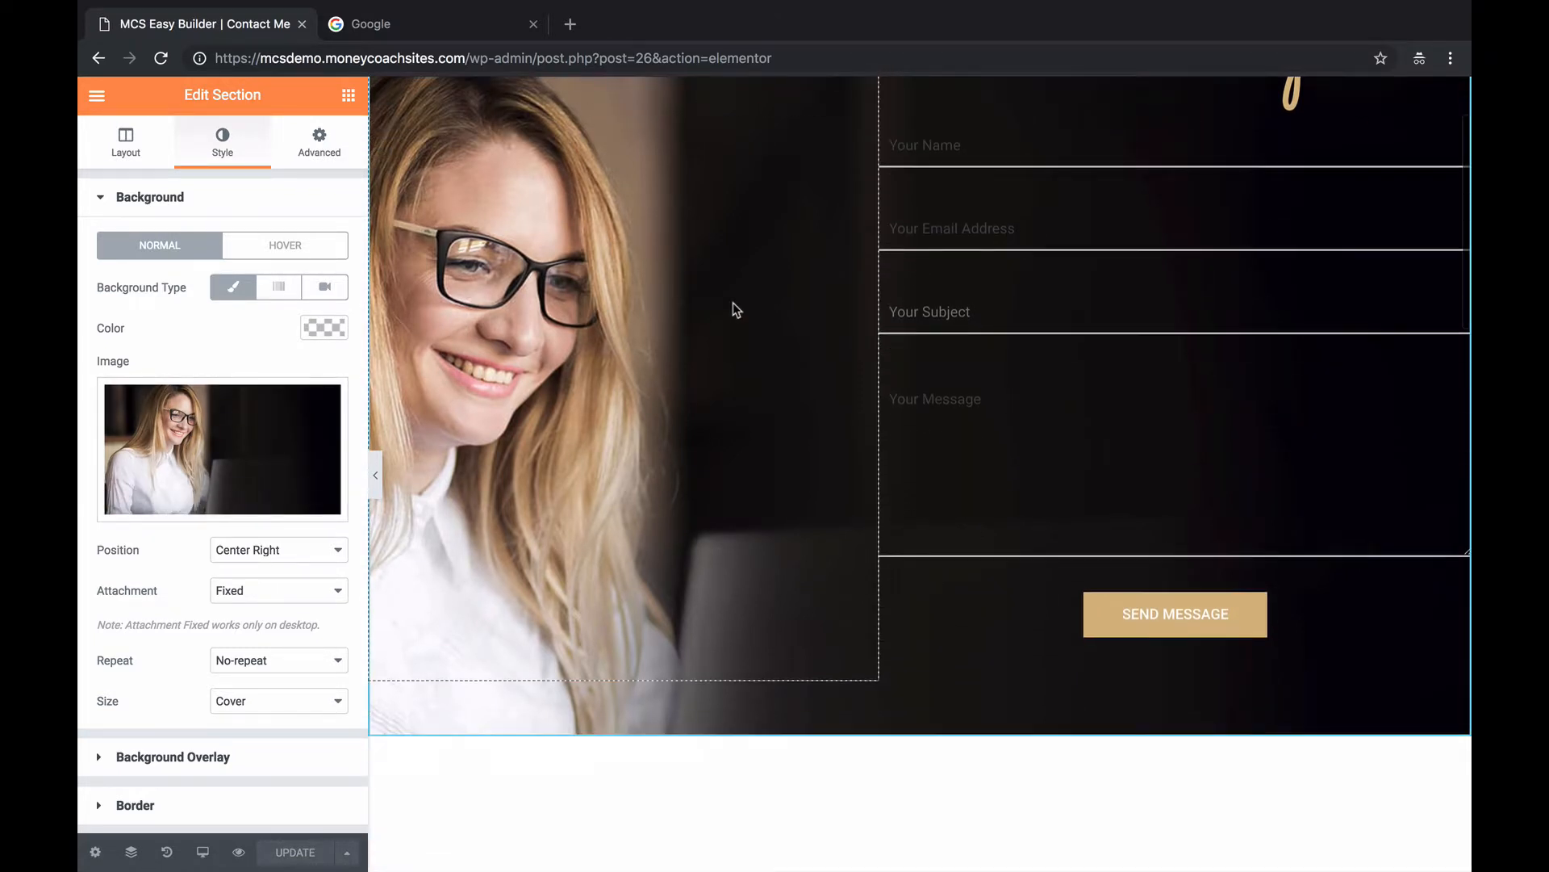
scroll(736, 309, down, 3)
scroll(729, 307, up, 5)
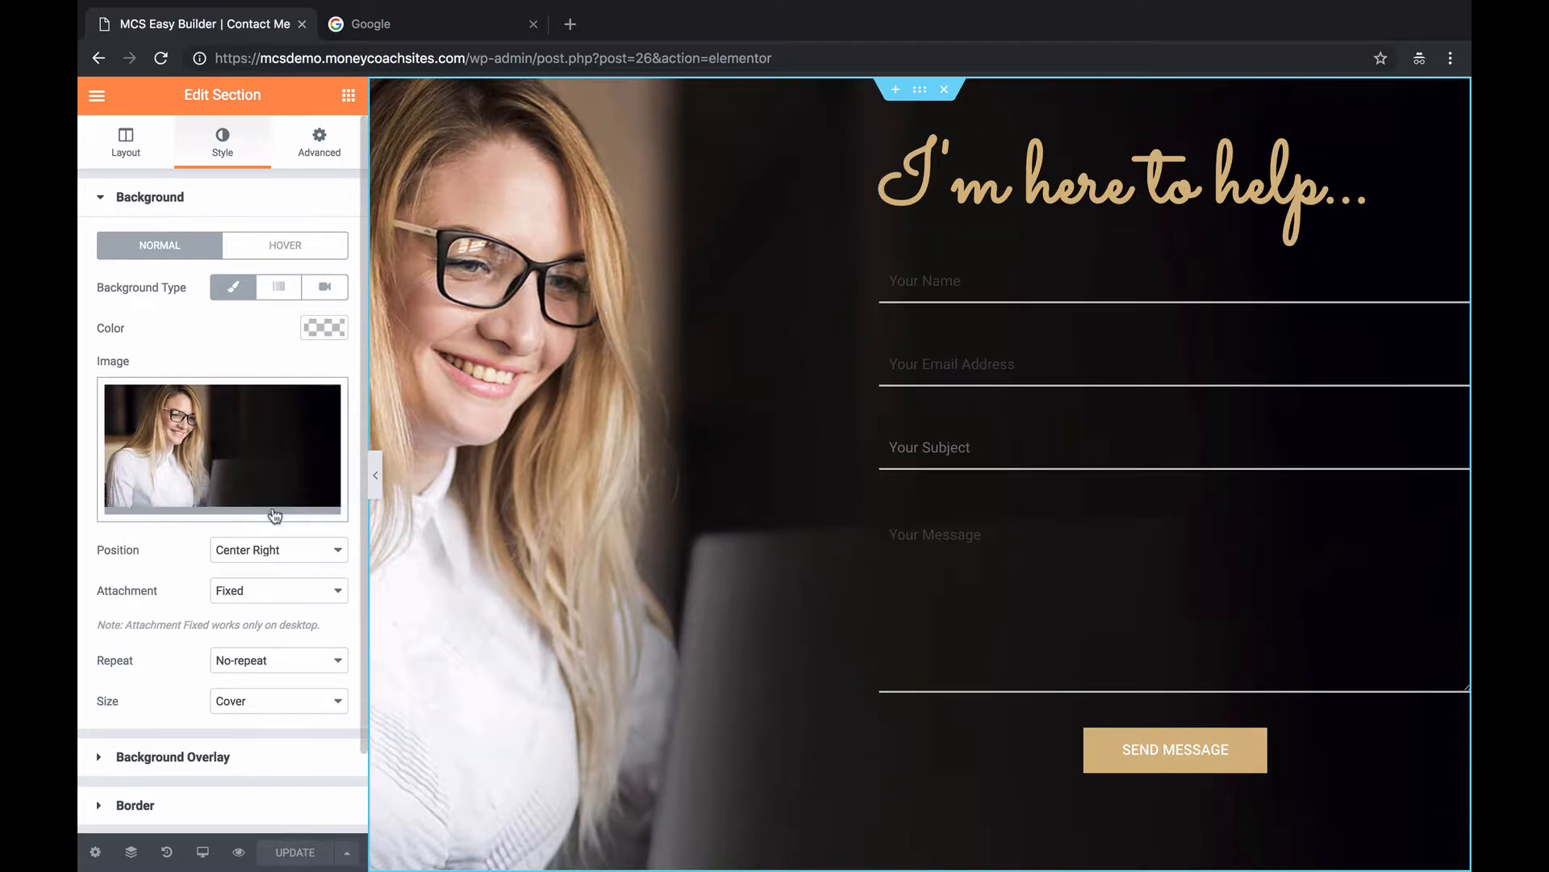
mouse_move(279, 424)
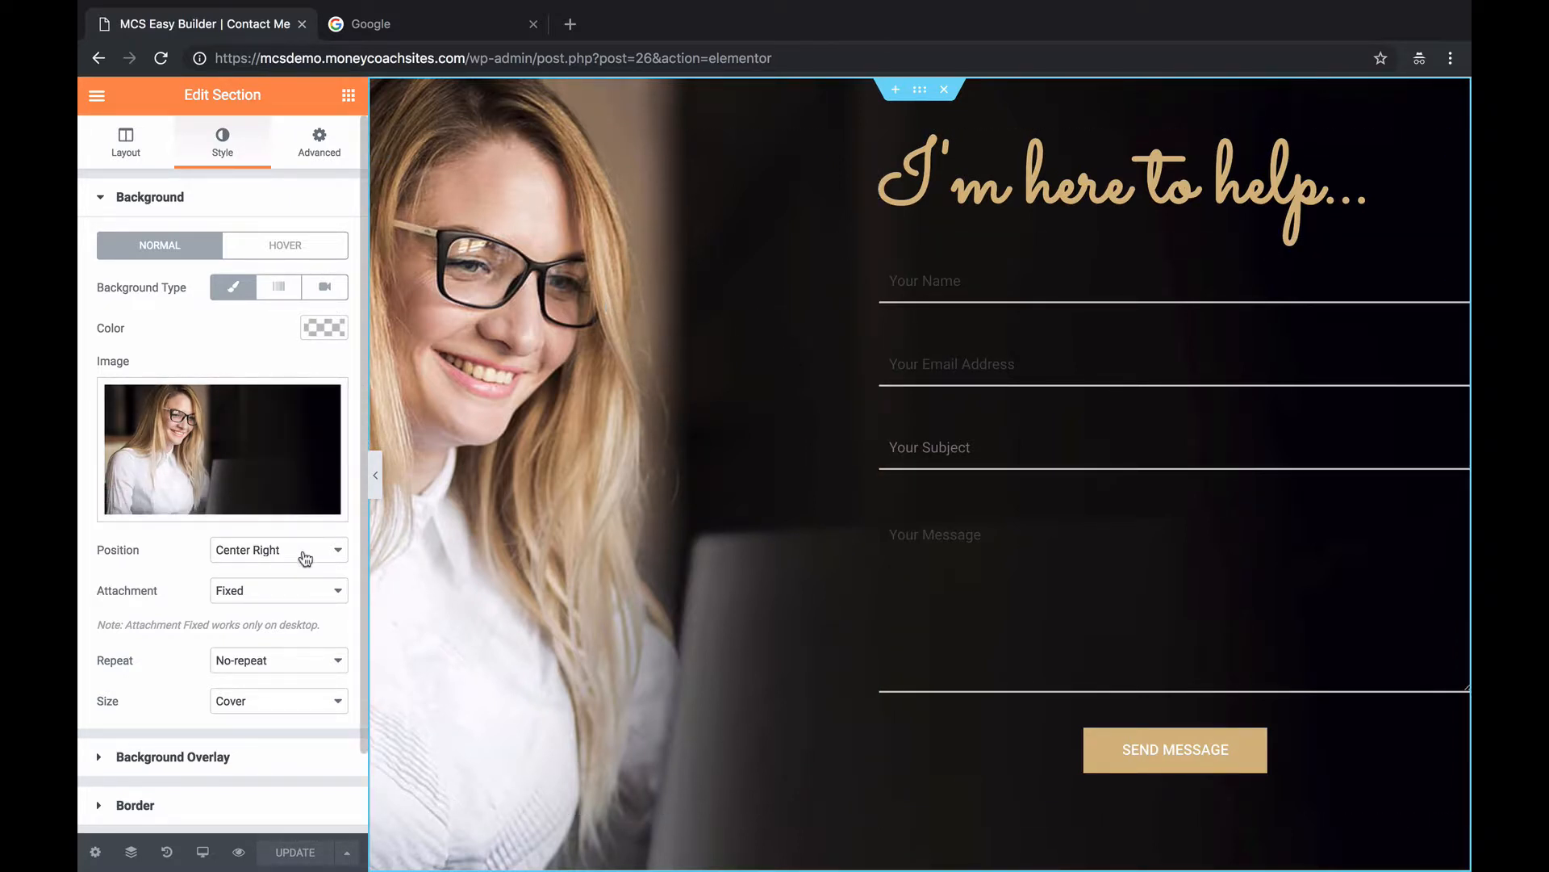
Try the Bottom Center, Top Right and Default positions for the contact section's background image.
click(305, 554)
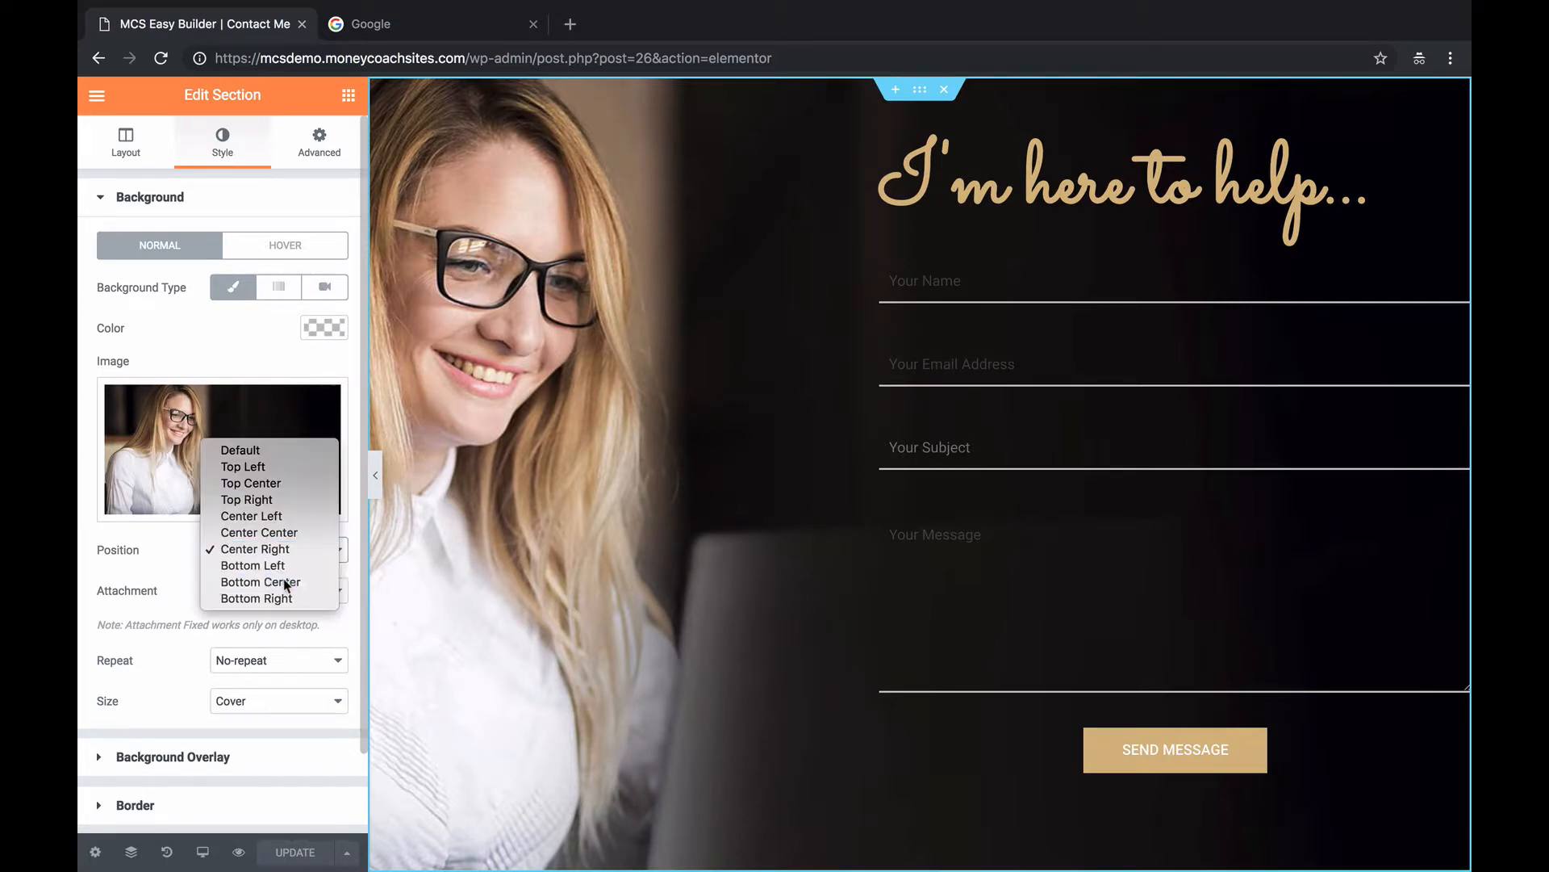
click(290, 581)
click(316, 552)
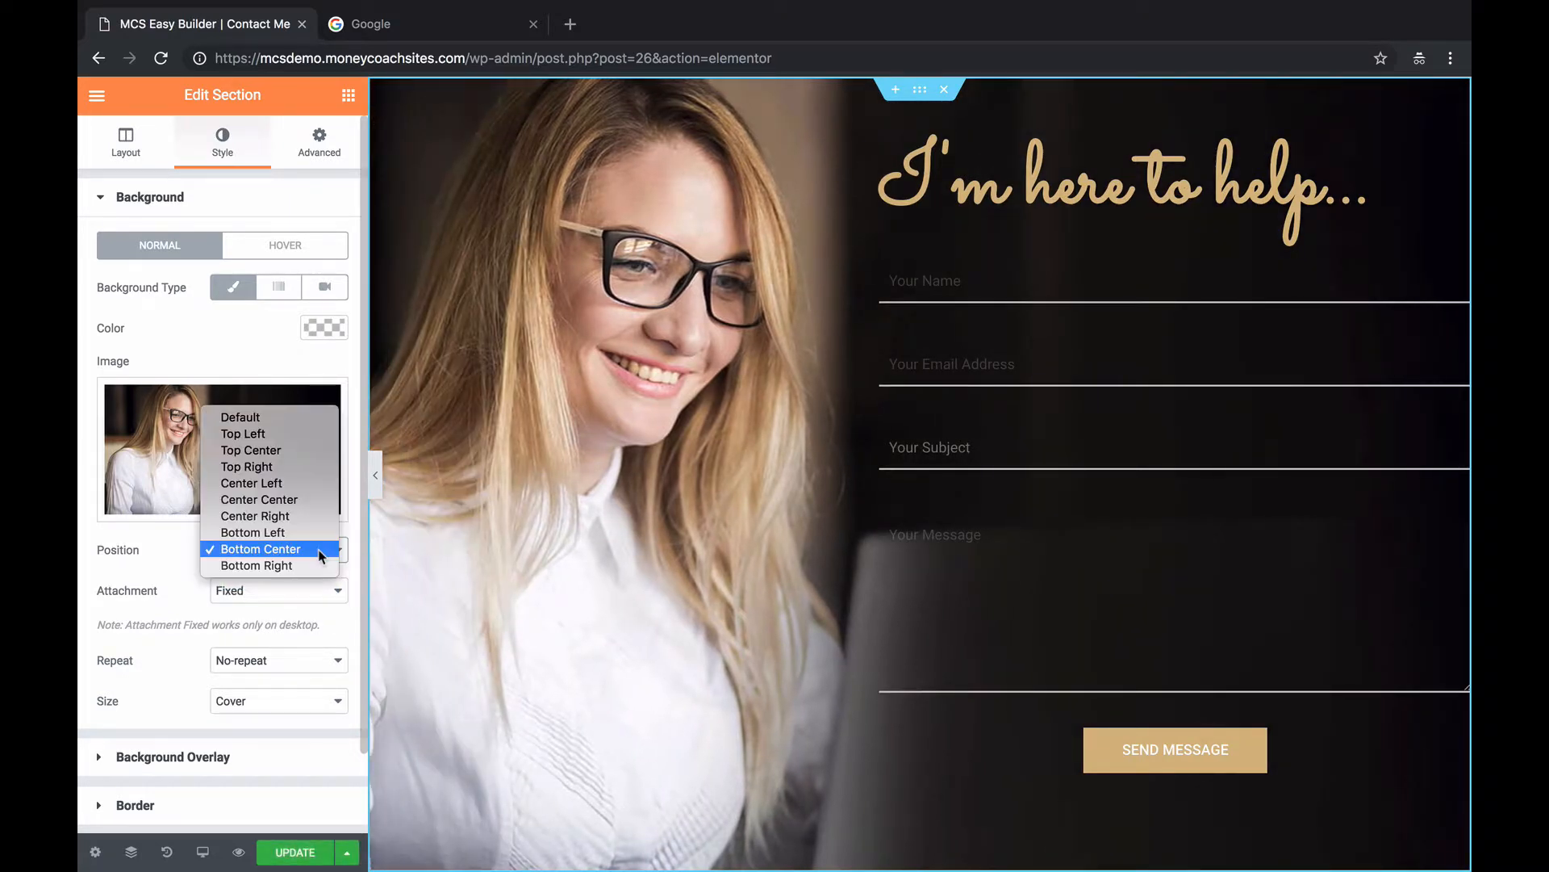
click(291, 468)
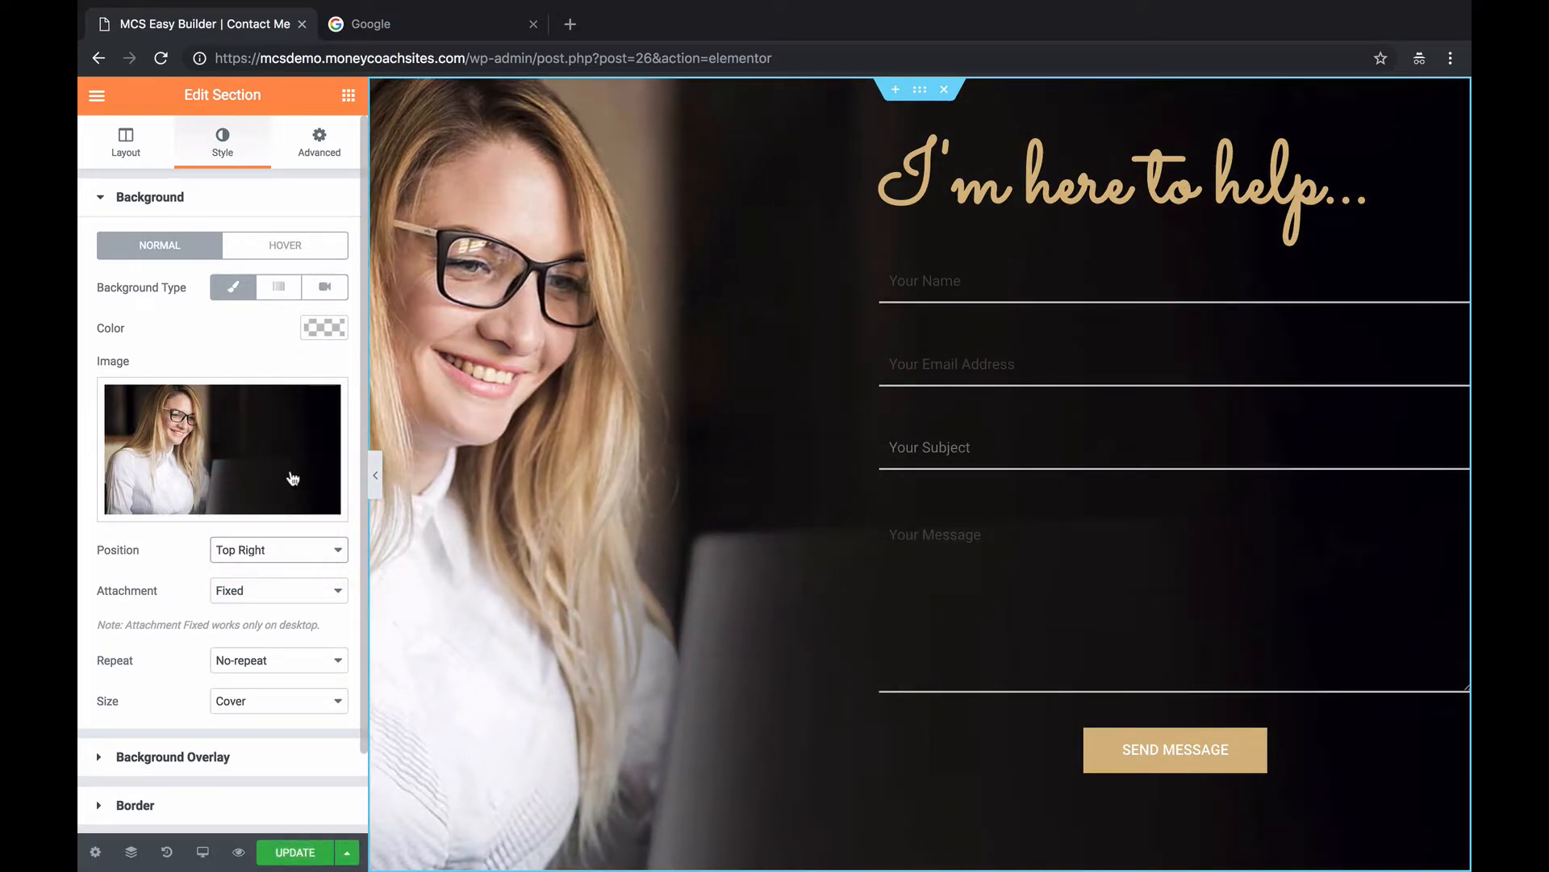
click(322, 549)
click(296, 500)
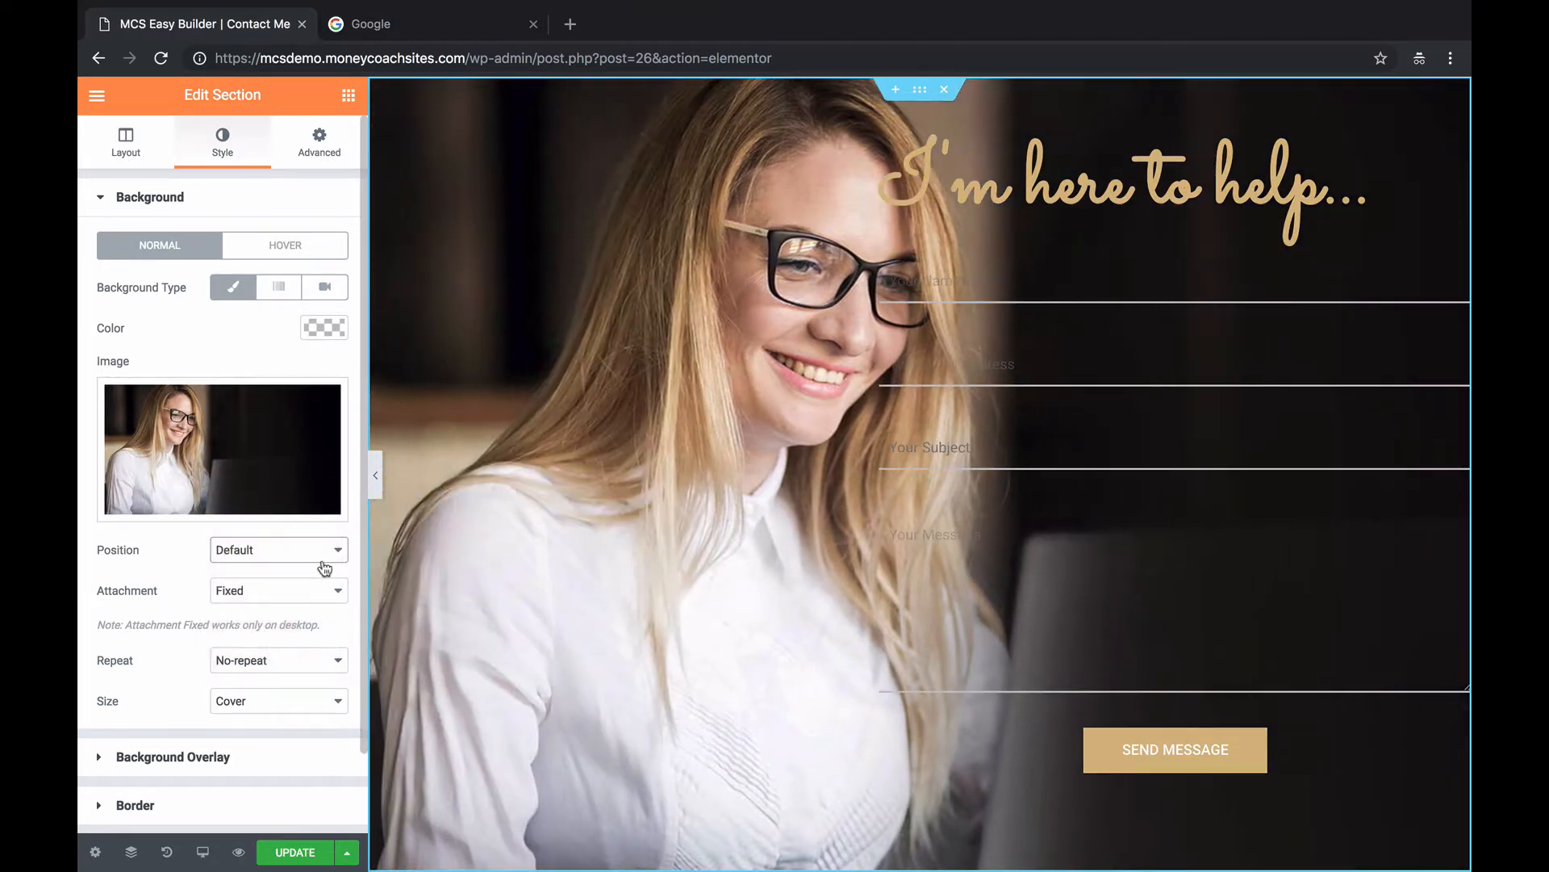
Set the contact section's background image position to Center Center.
click(329, 557)
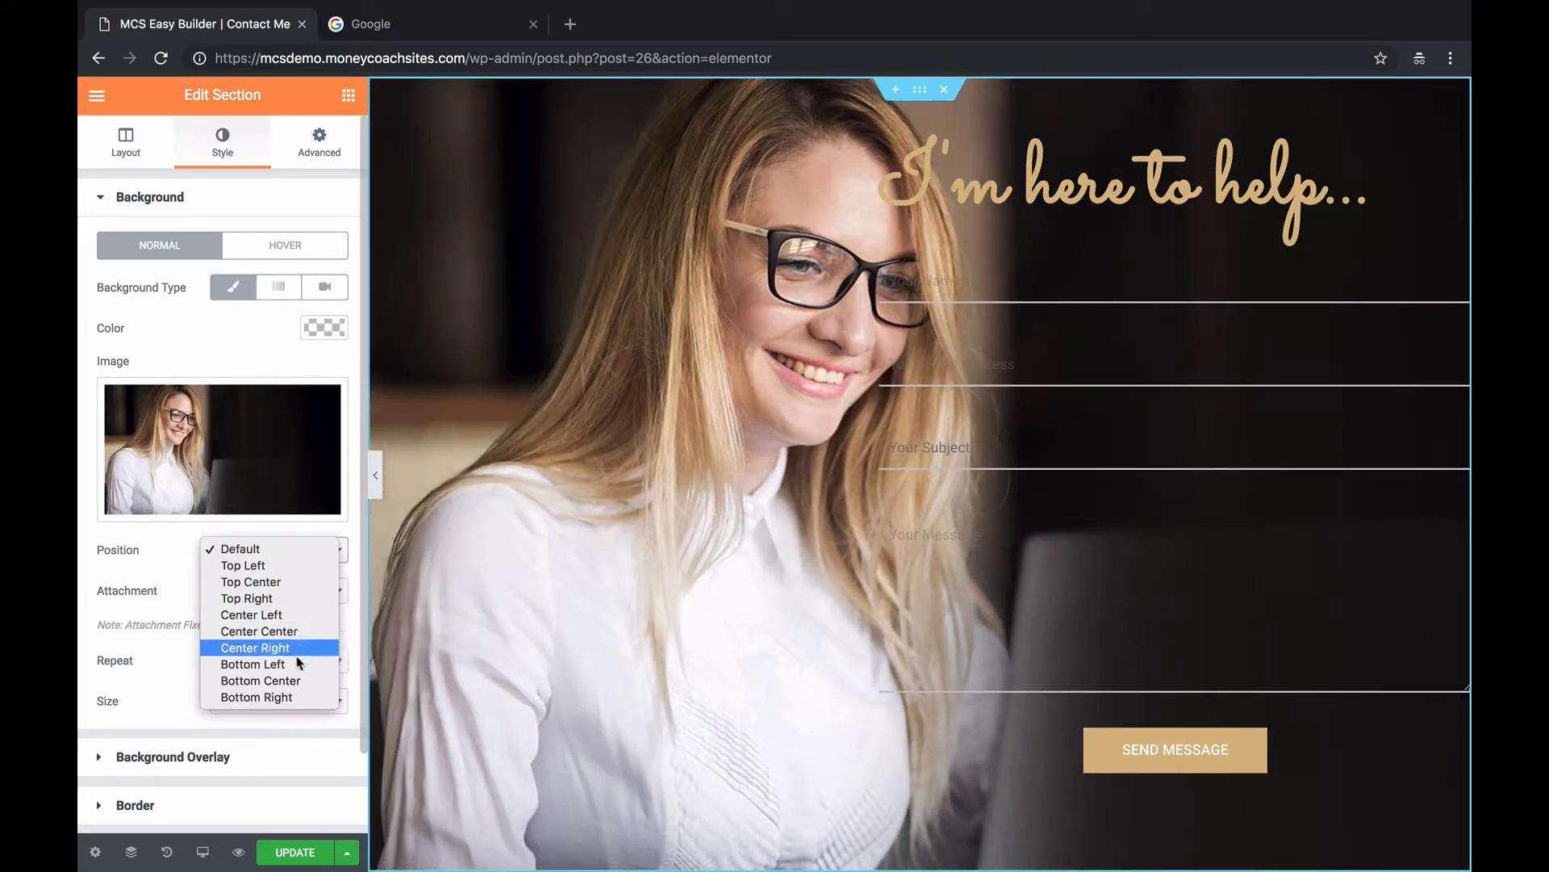
click(297, 632)
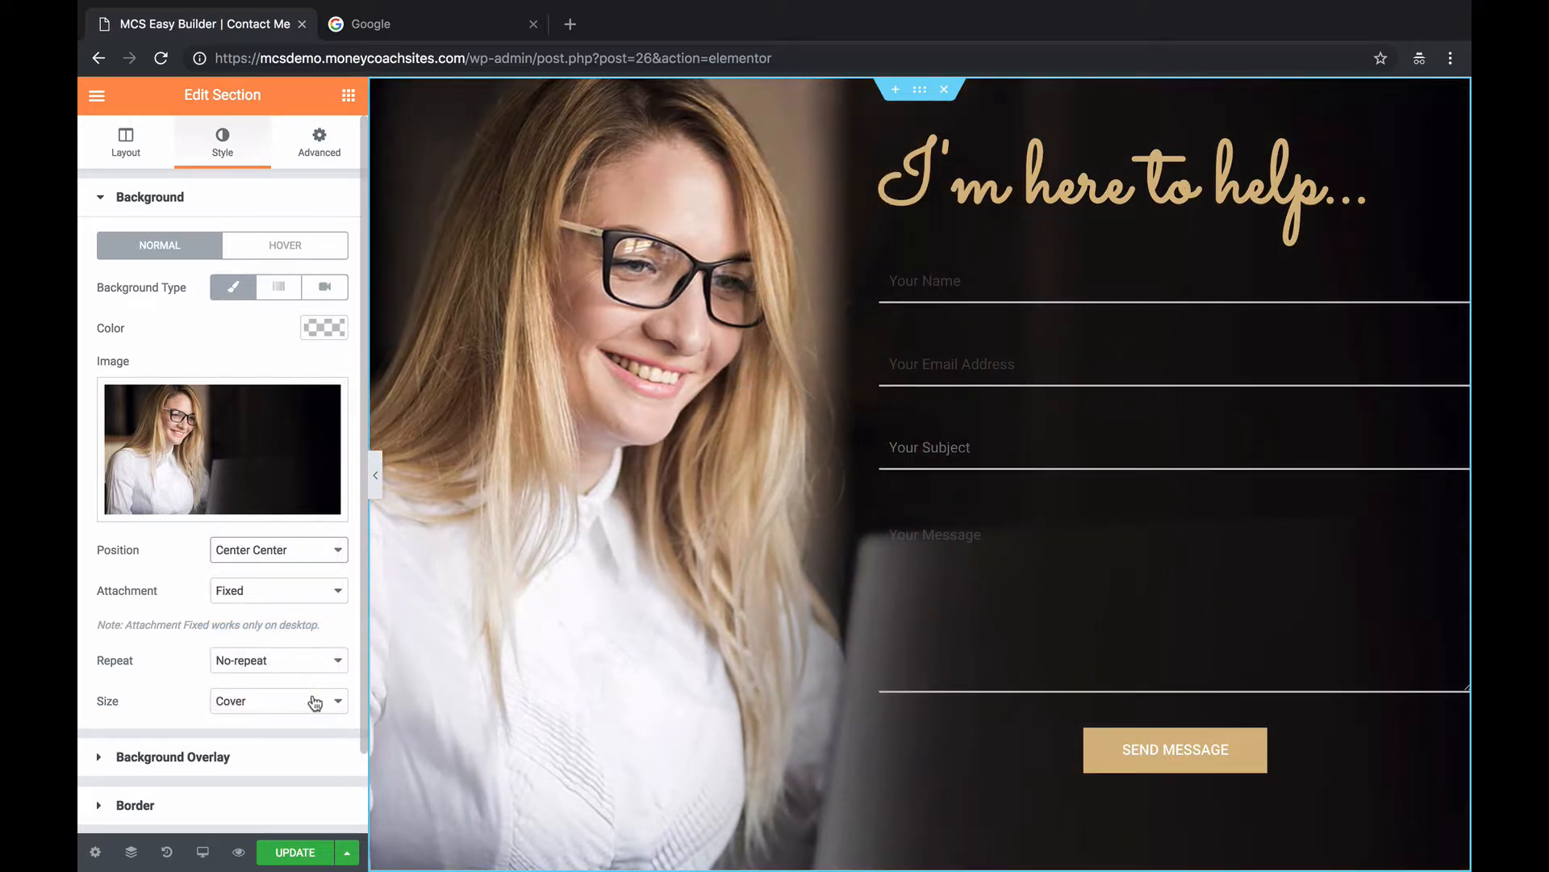
Try the Contain size on the contact section's background image and set it back to Cover.
click(314, 701)
click(305, 717)
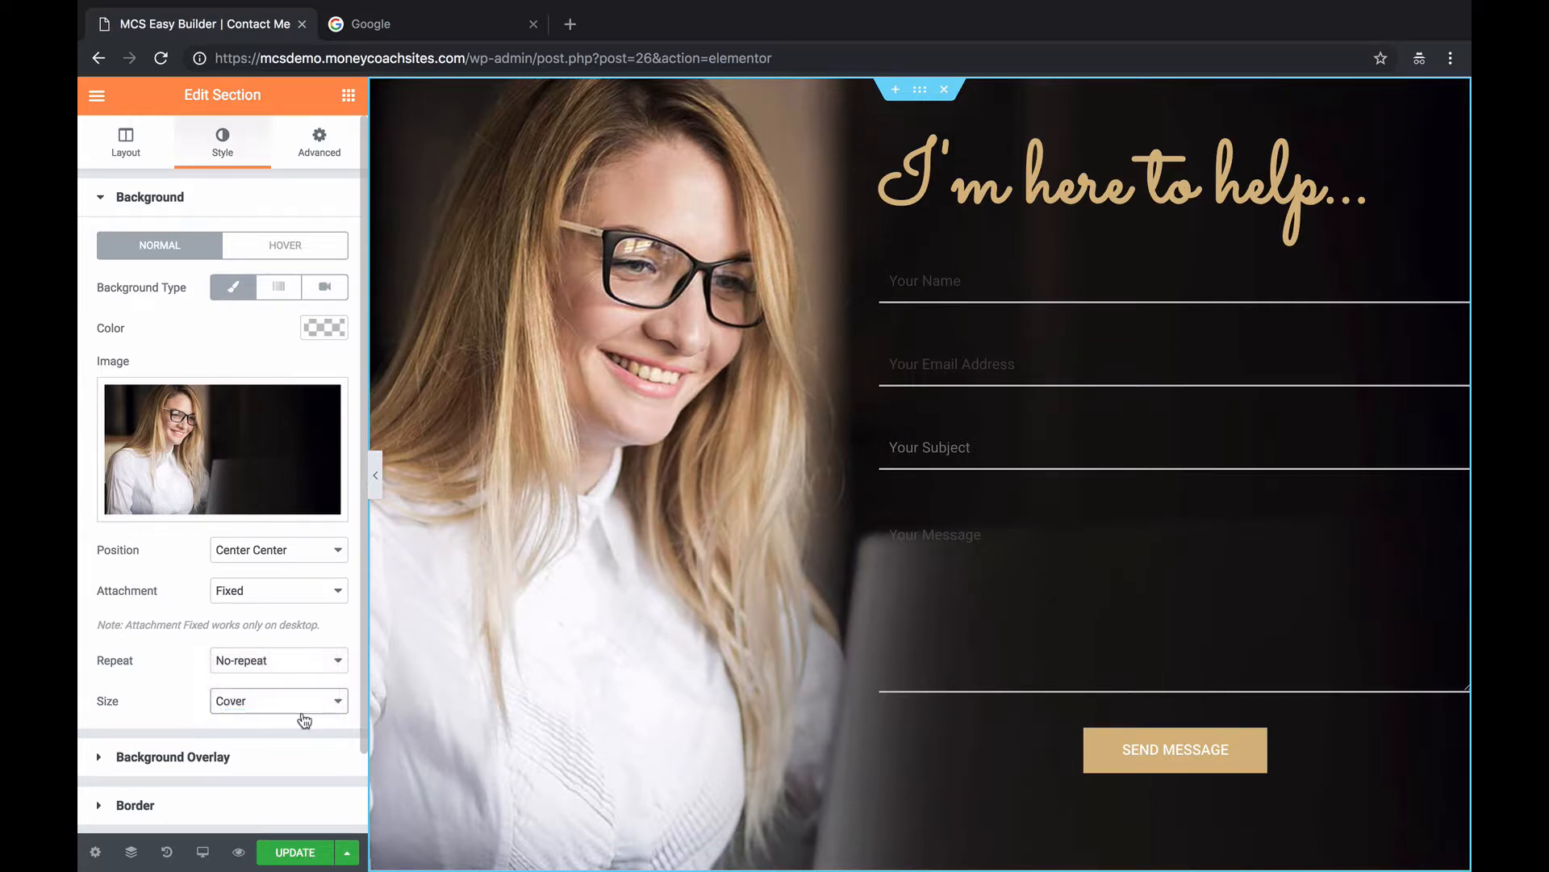
click(342, 701)
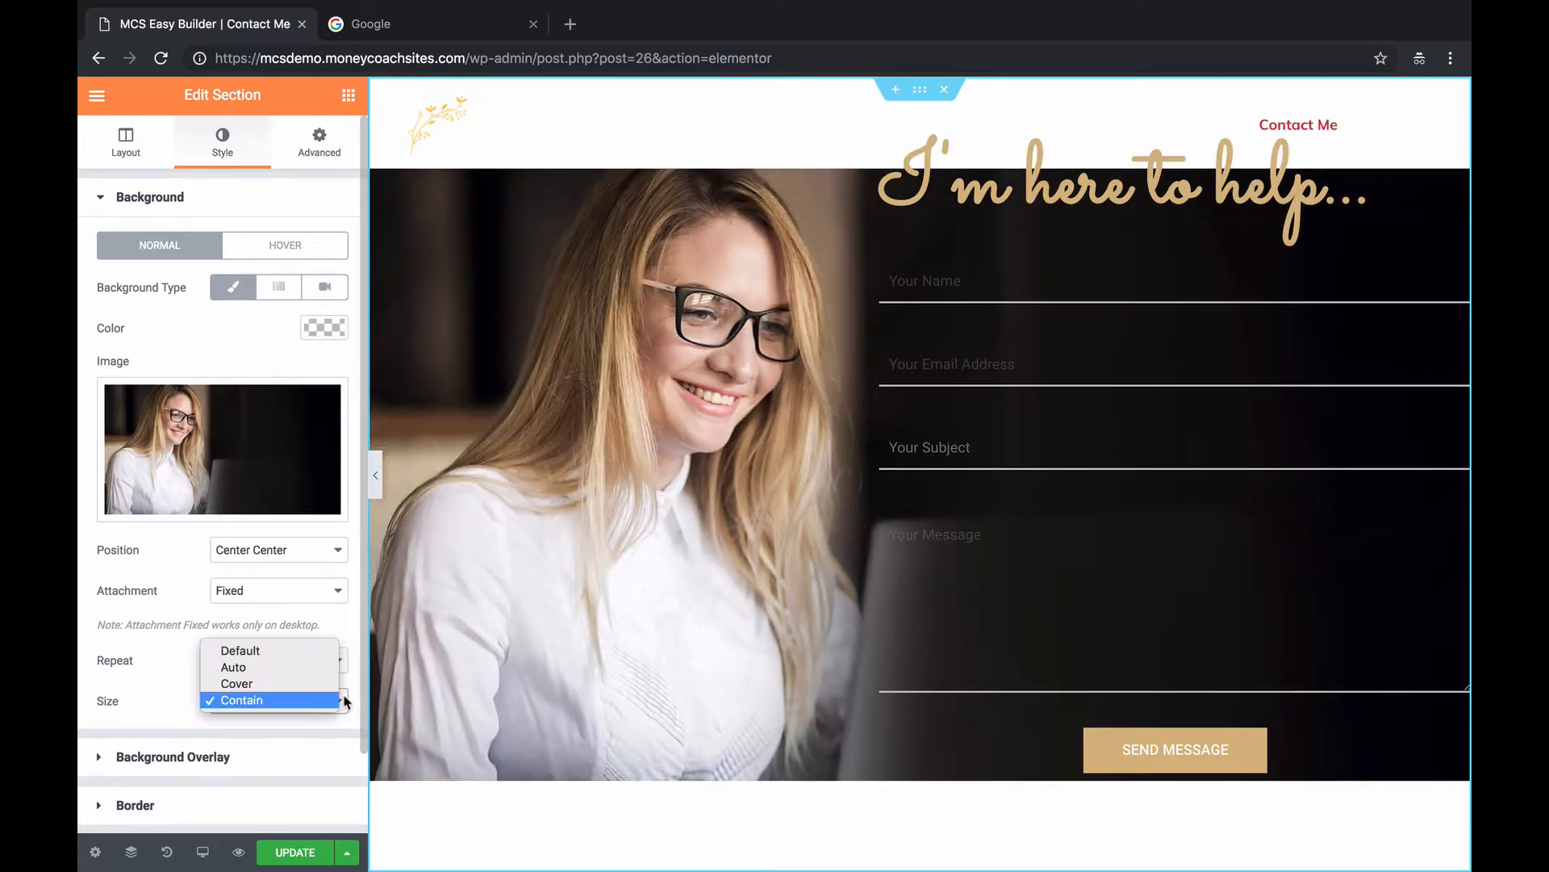
click(296, 683)
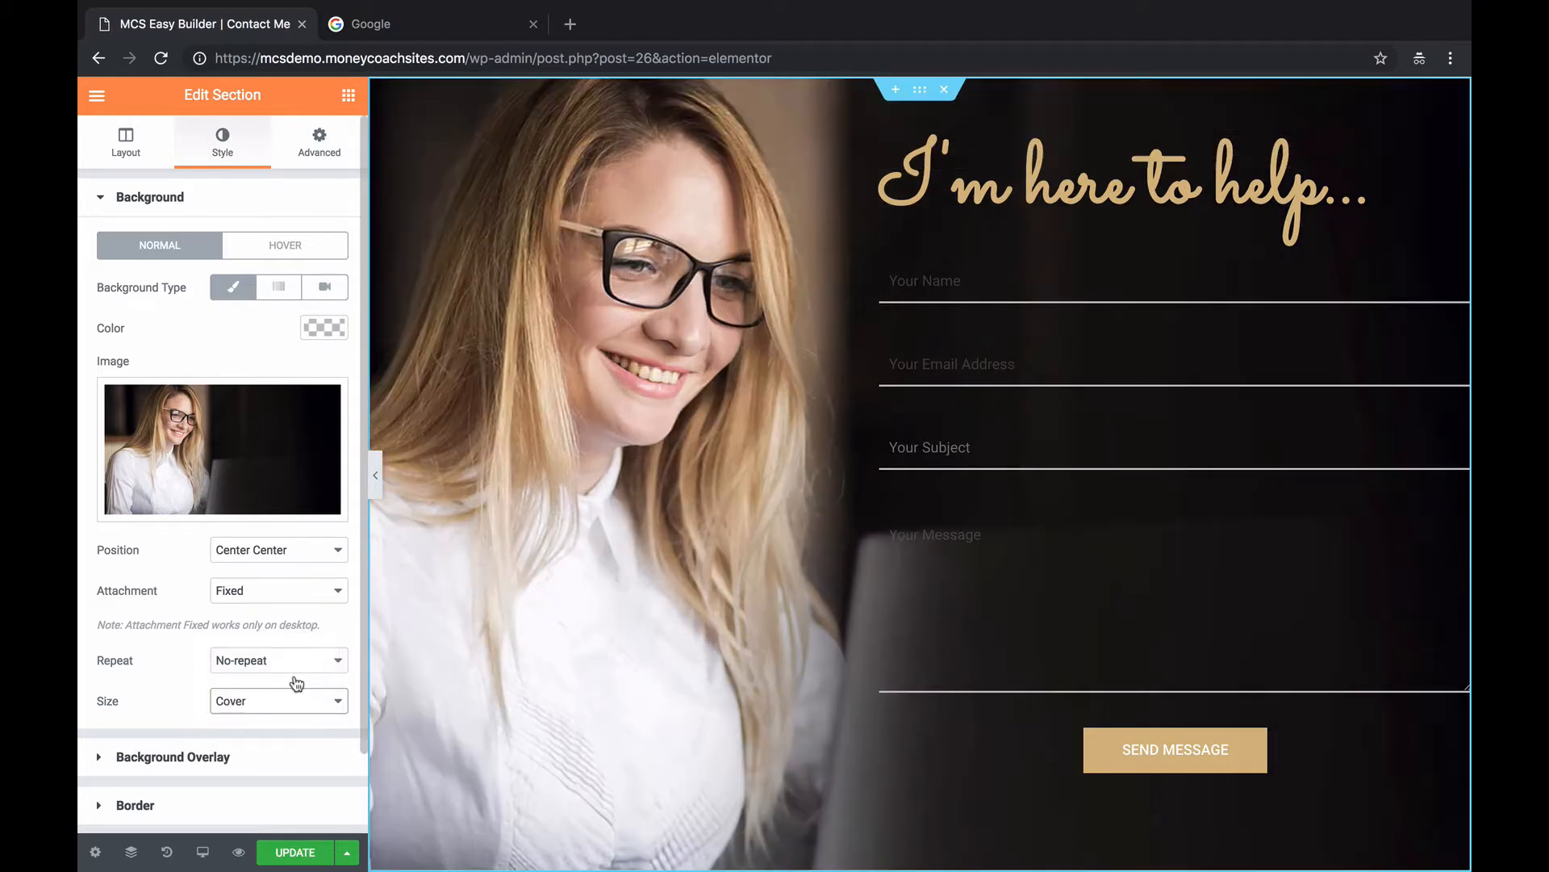
Look over the contact section's background overlay settings and the content settings of the "I'm here to help..." heading.
scroll(322, 688, down, 2)
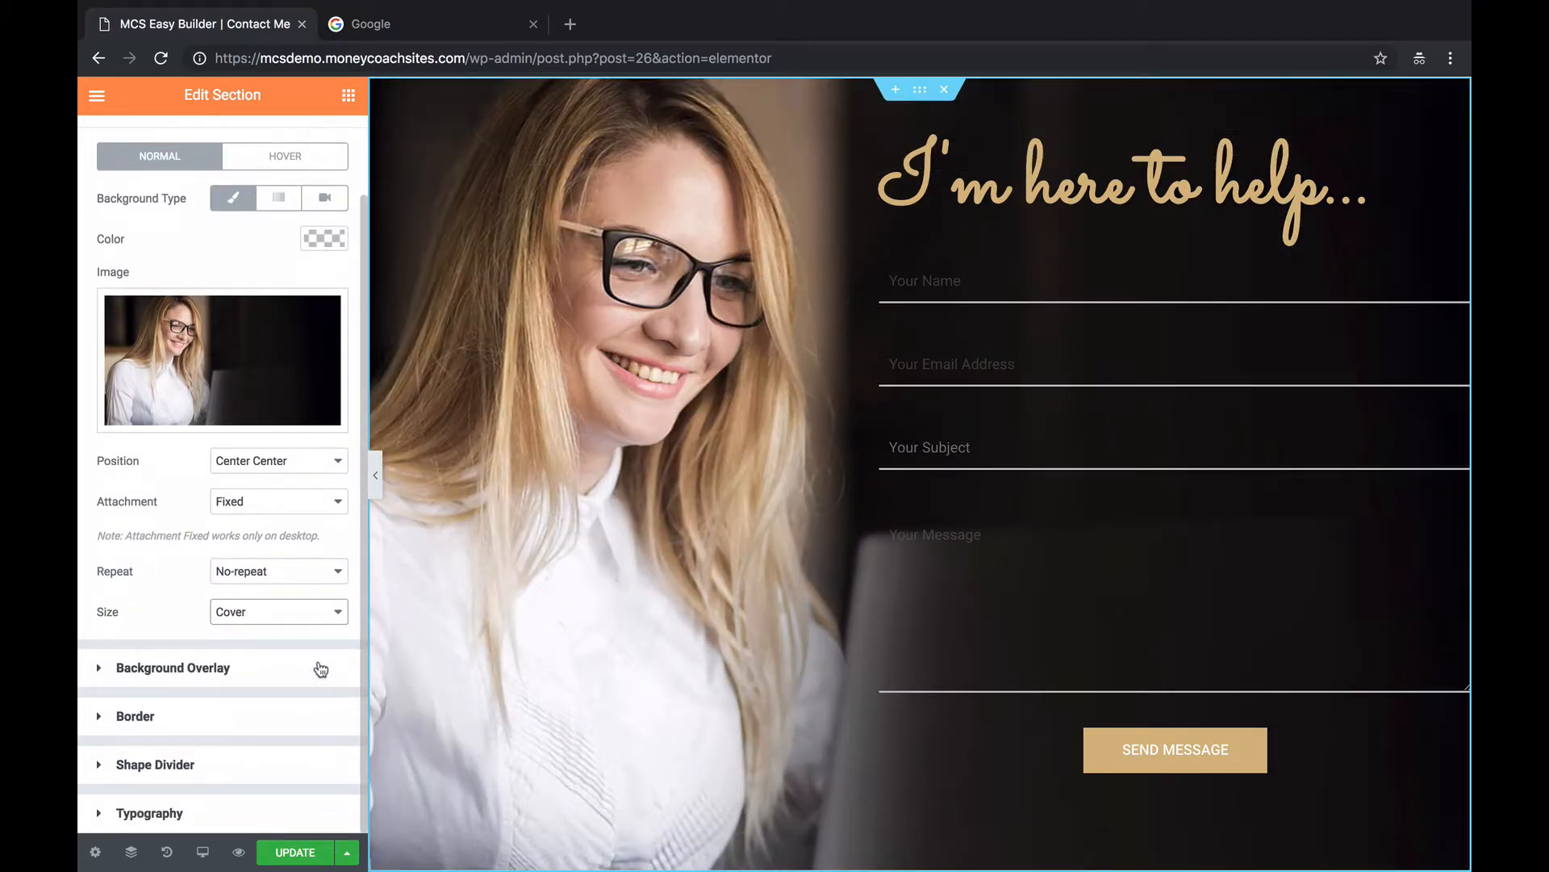
click(321, 669)
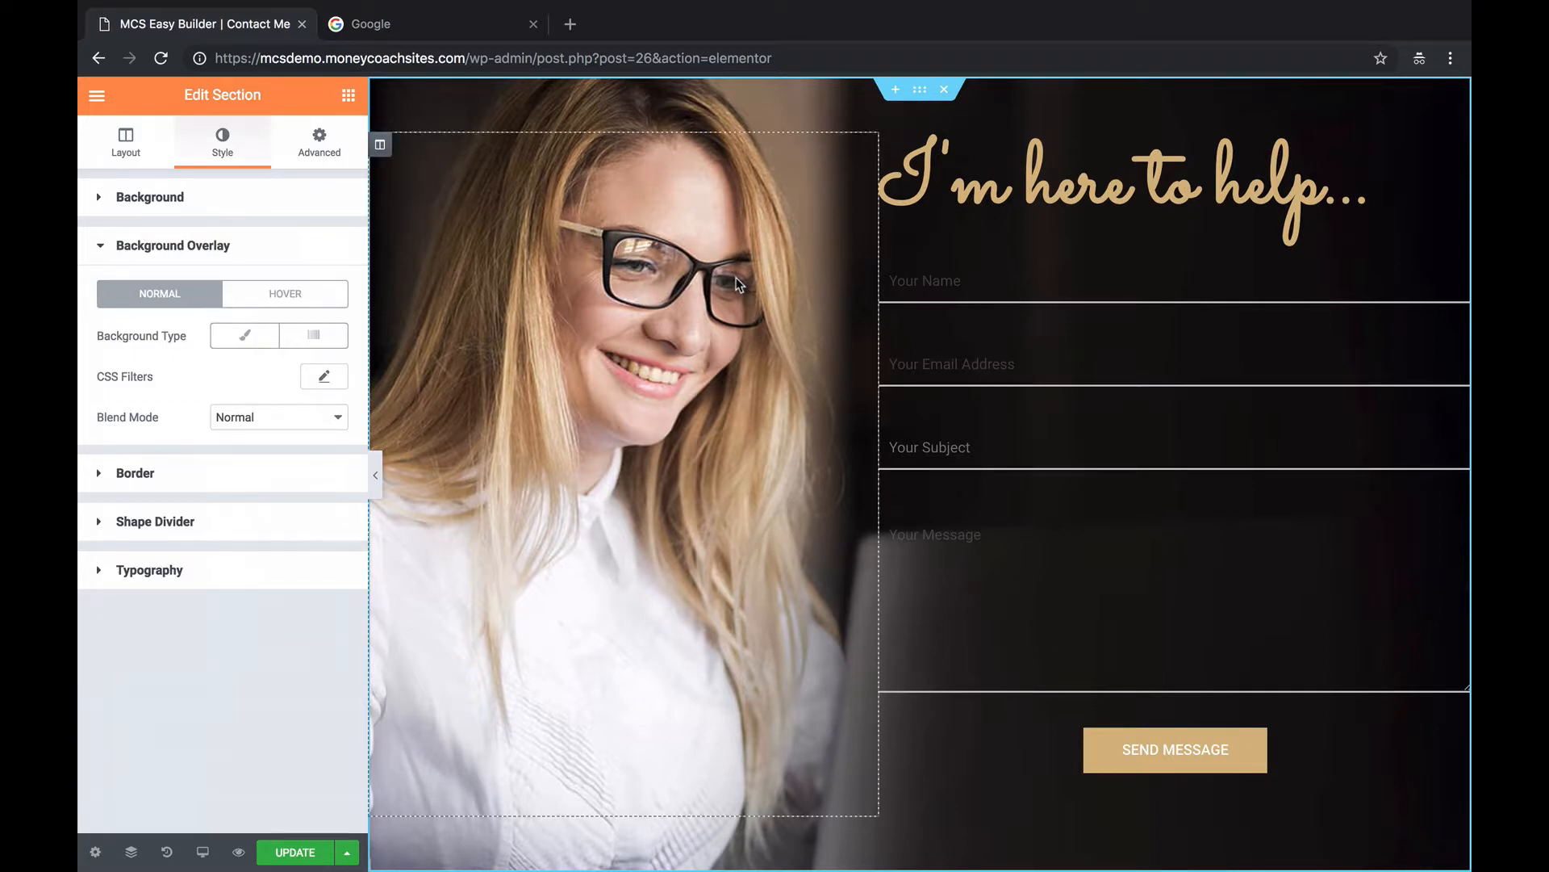
click(1099, 191)
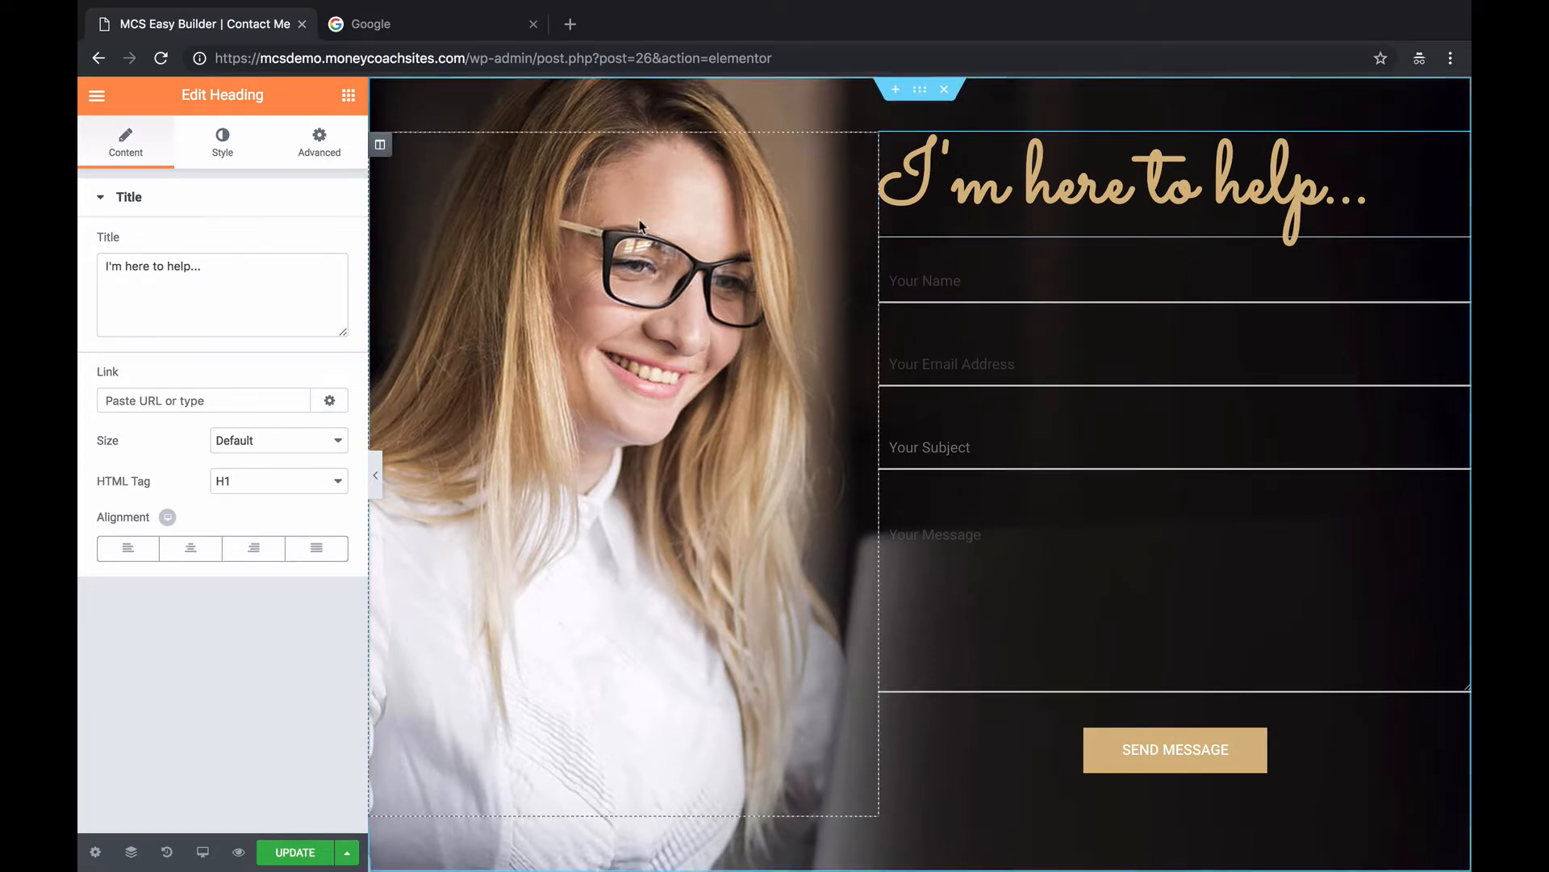
scroll(640, 226, down, 3)
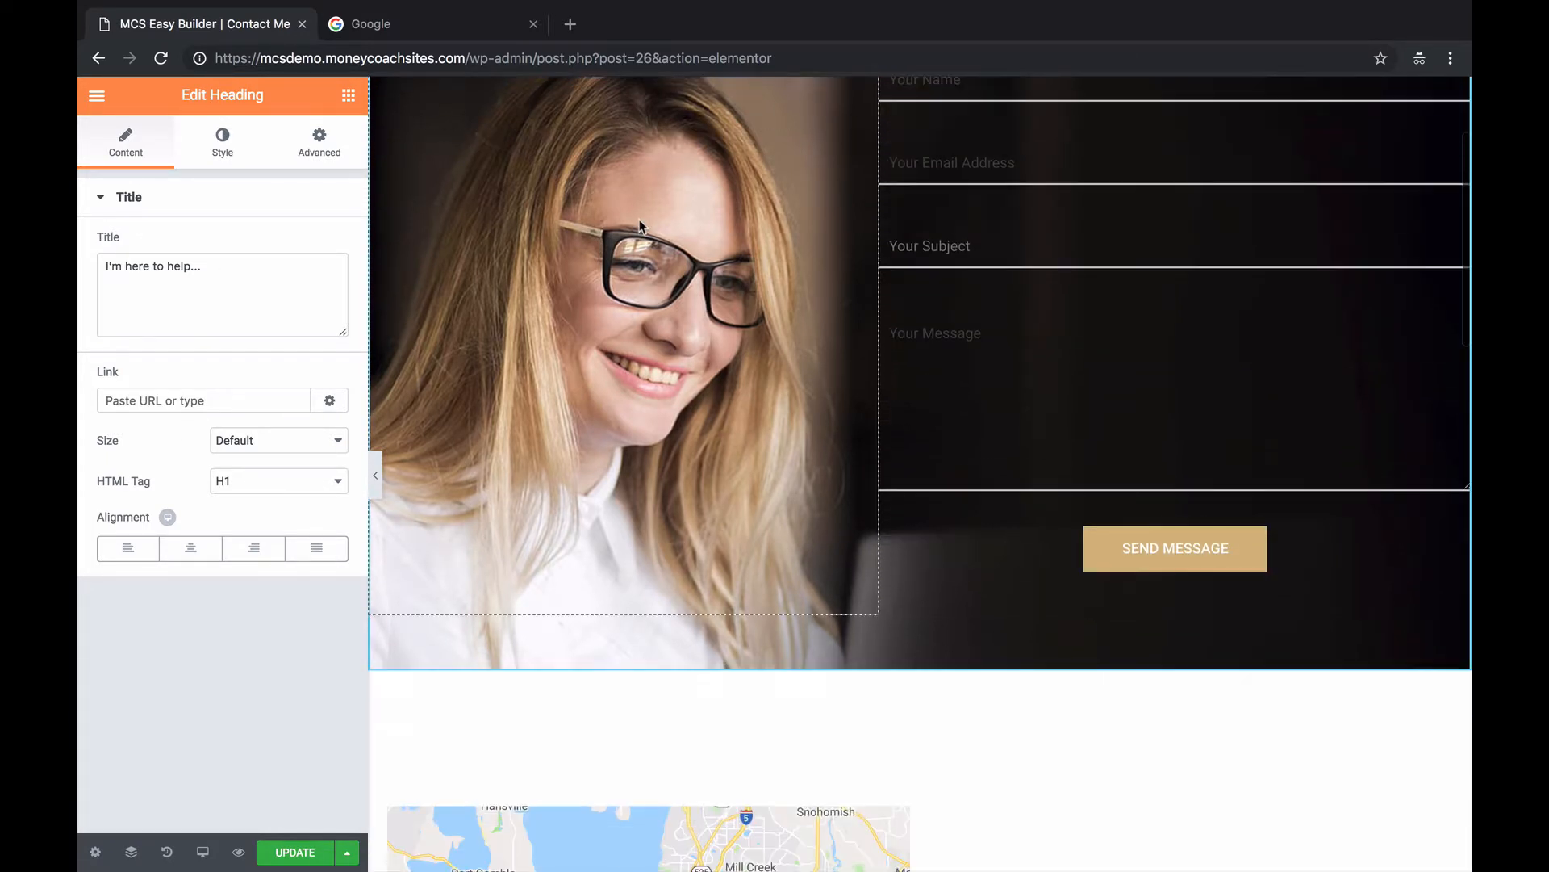
scroll(640, 225, up, 3)
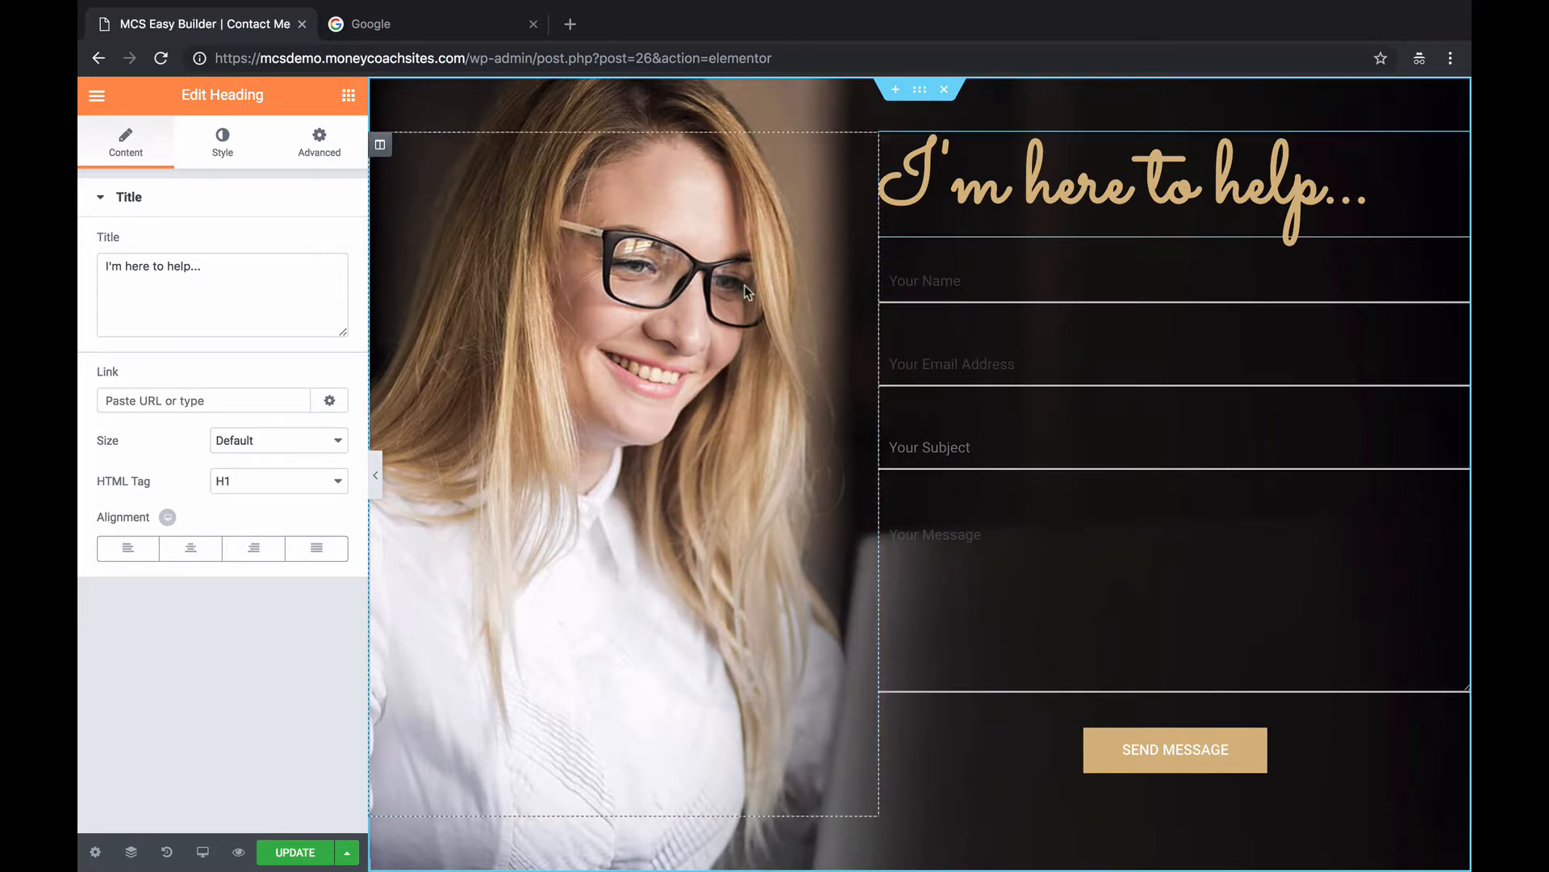
Give the contact section a classic background overlay in black (#000000).
click(919, 91)
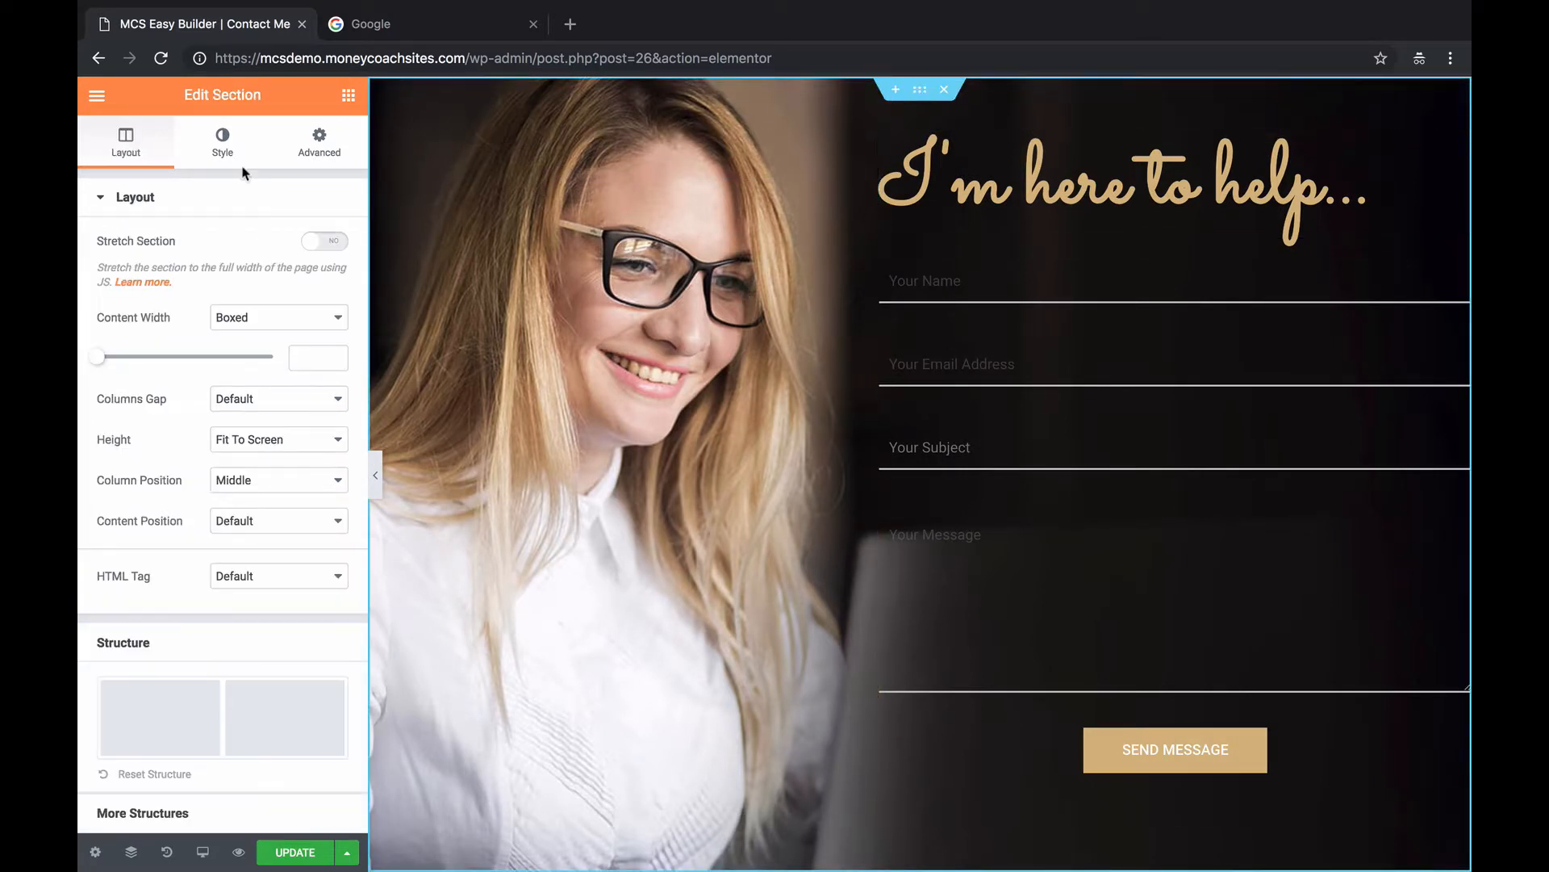
click(221, 144)
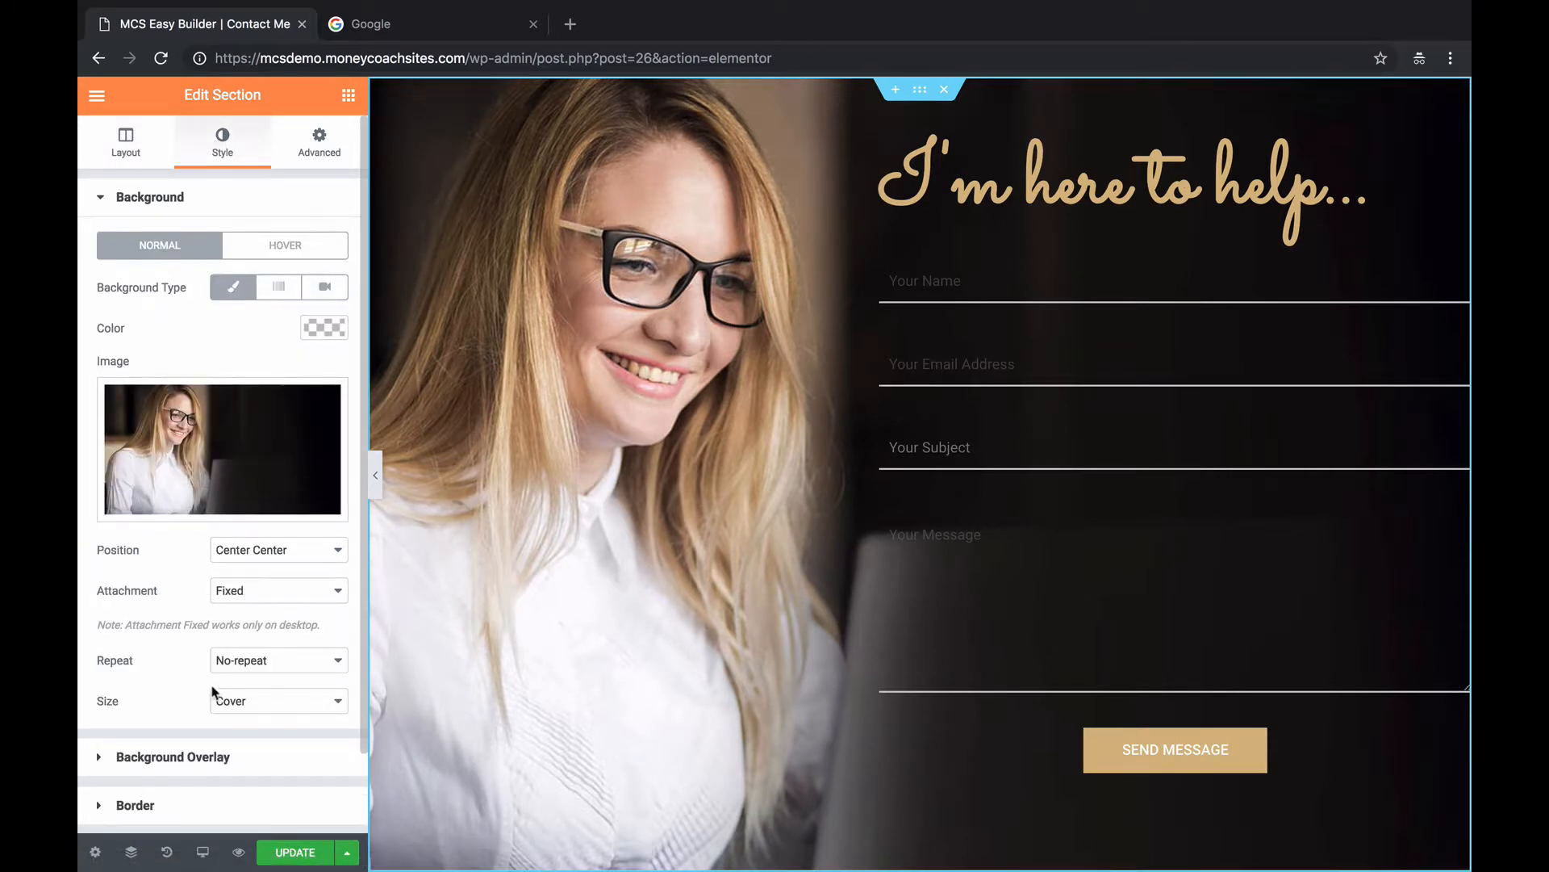
click(199, 754)
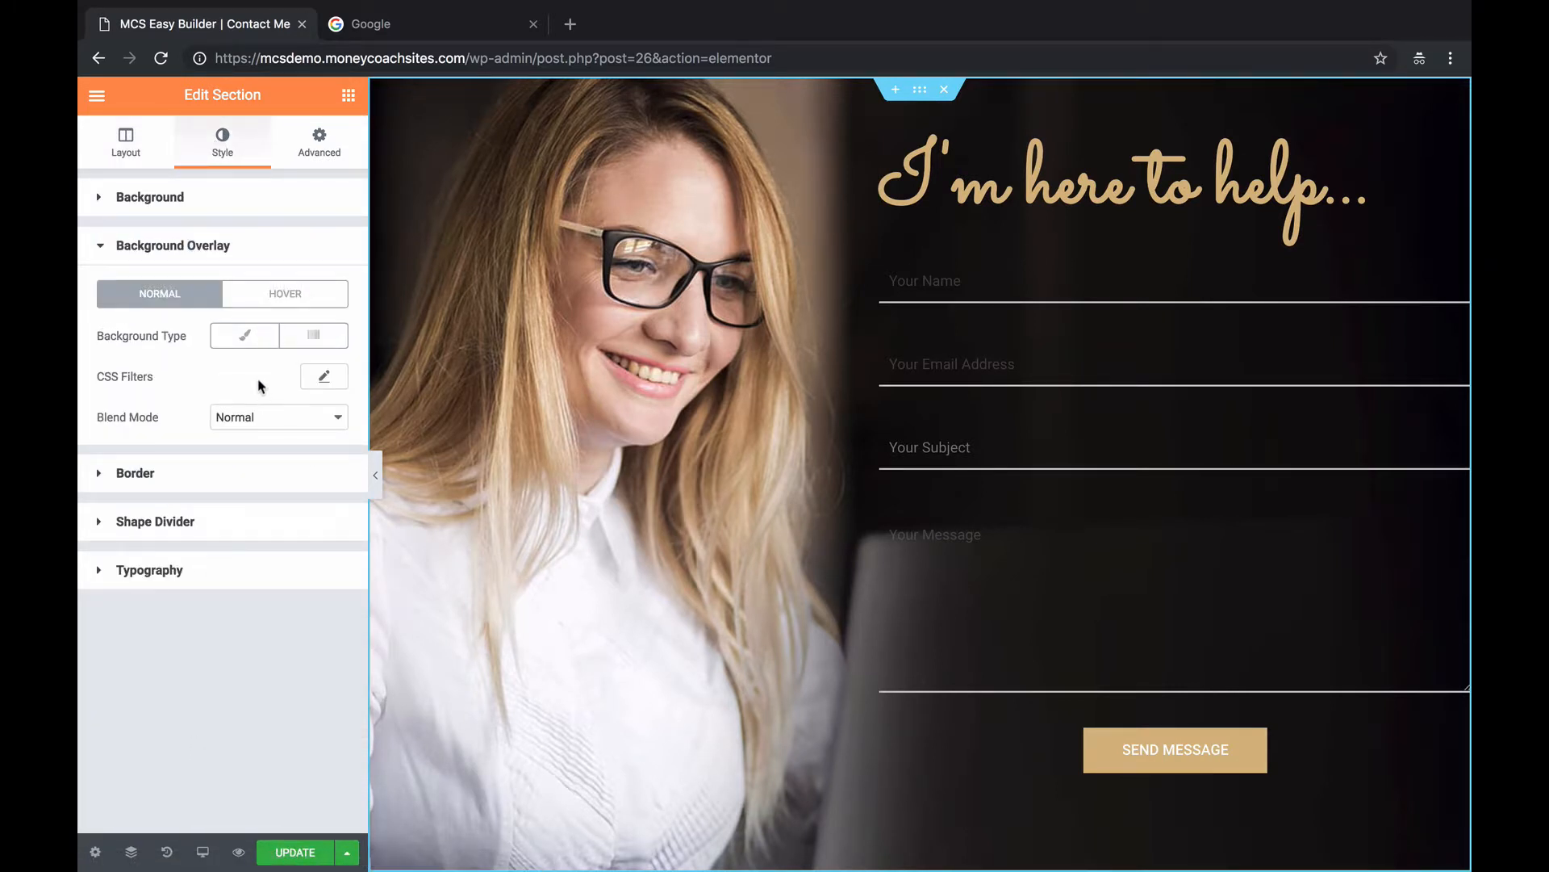
click(245, 335)
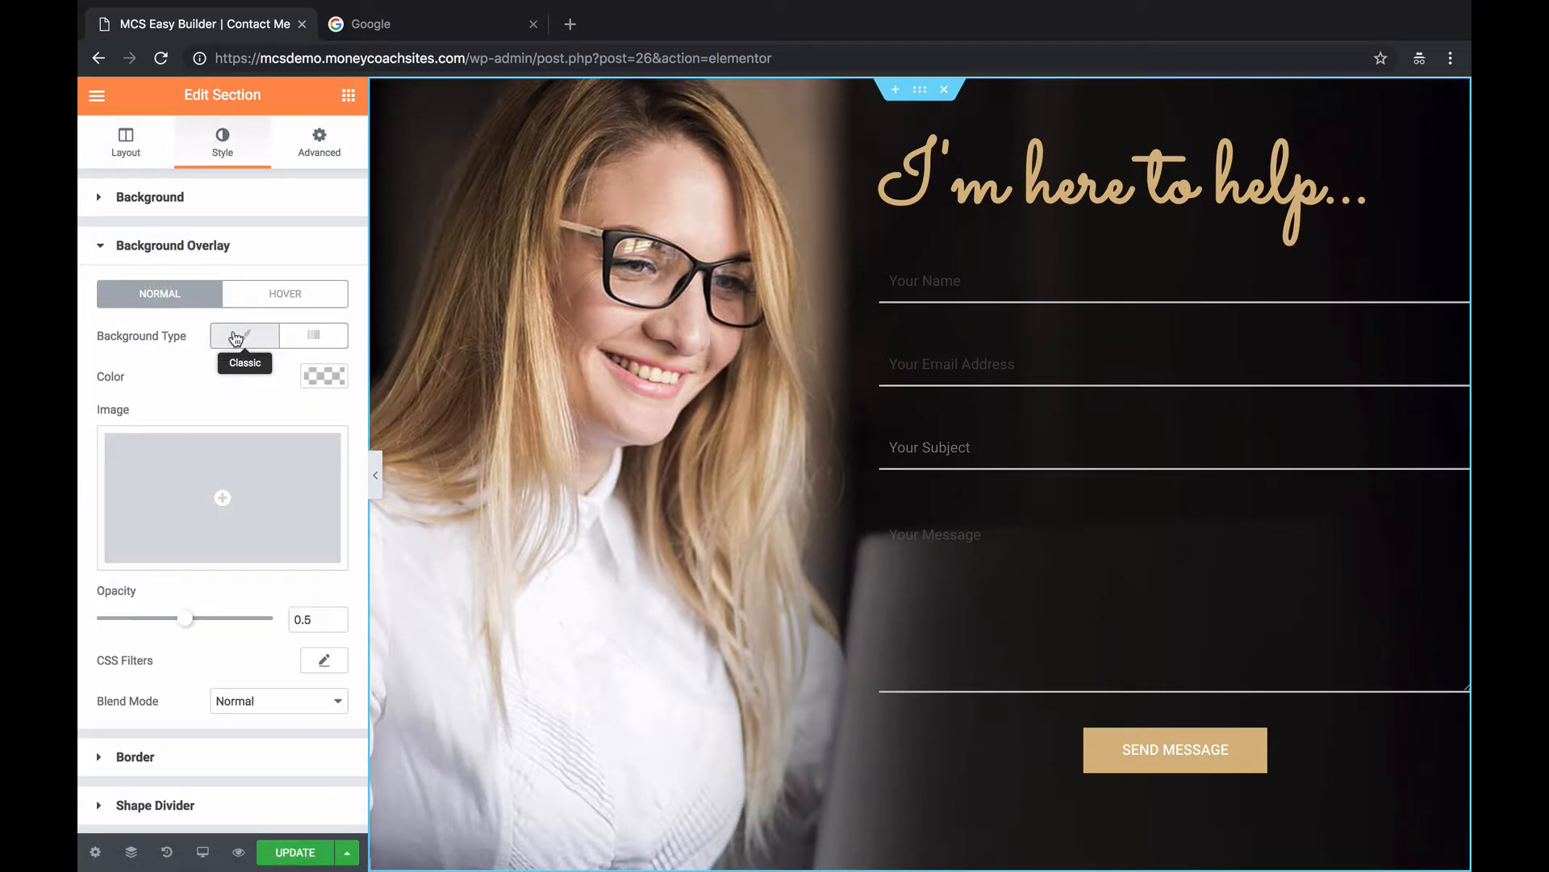
click(332, 370)
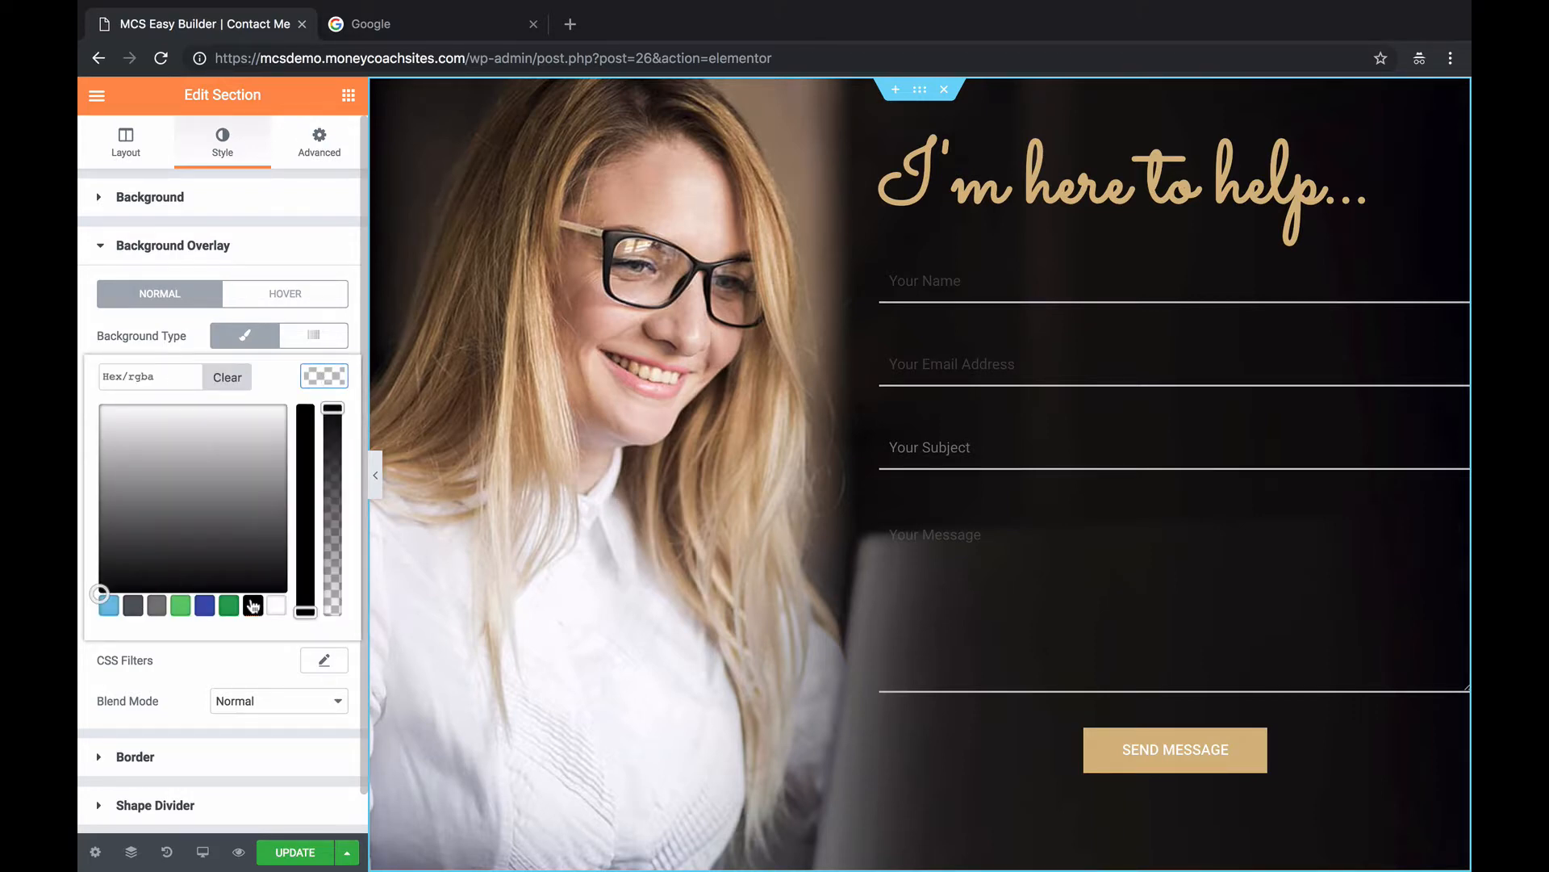
click(252, 606)
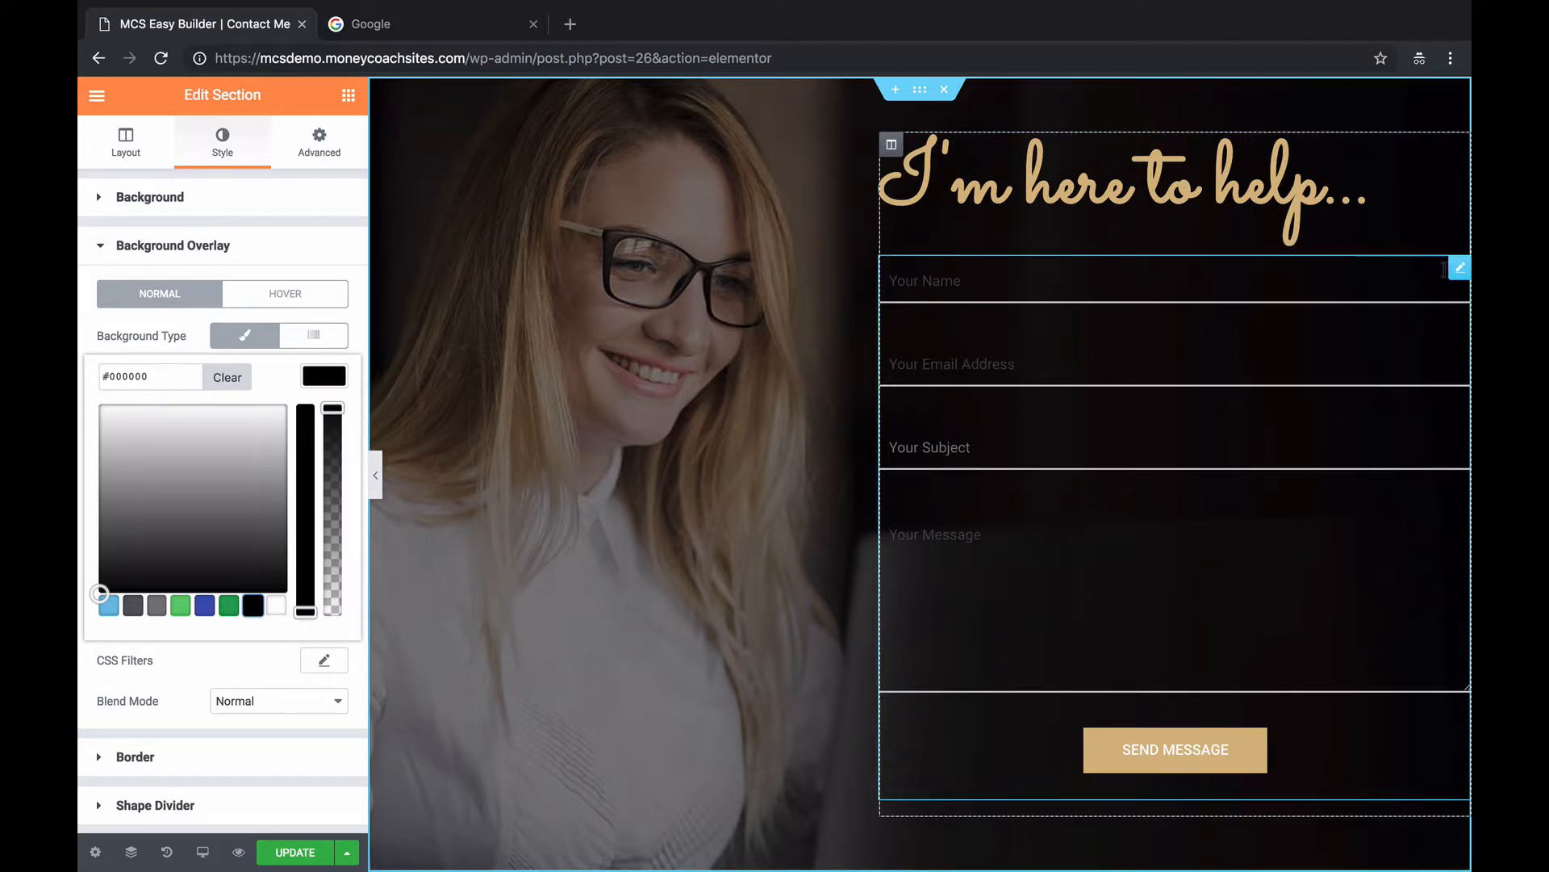
Try the Box field style on the contact form, keeping Contact Form 1 selected, and set the style back to Underline.
click(1460, 268)
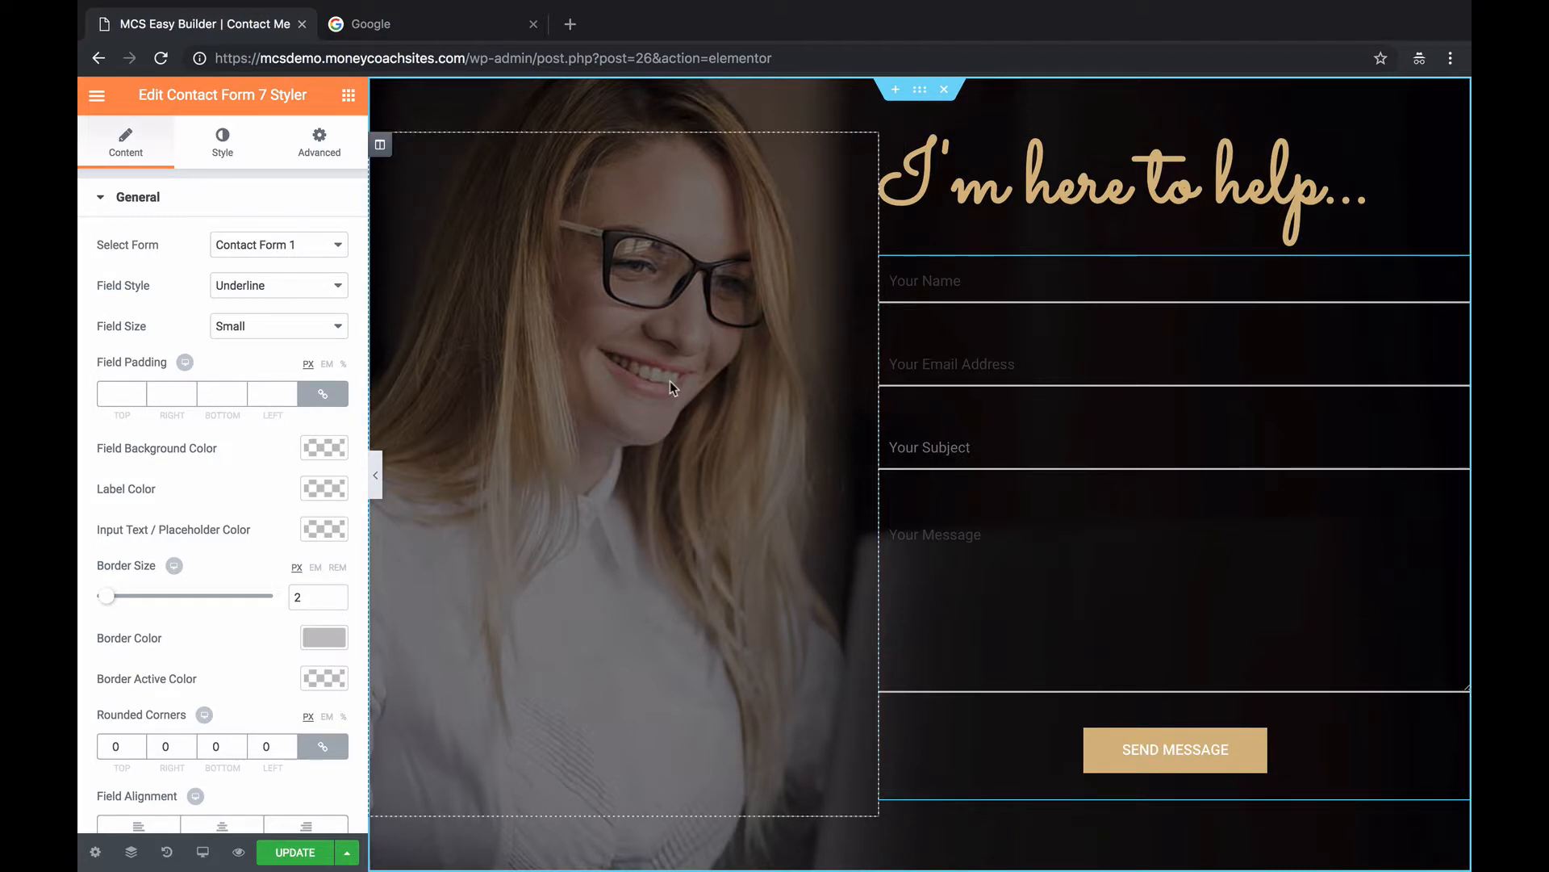
scroll(669, 381, down, 1)
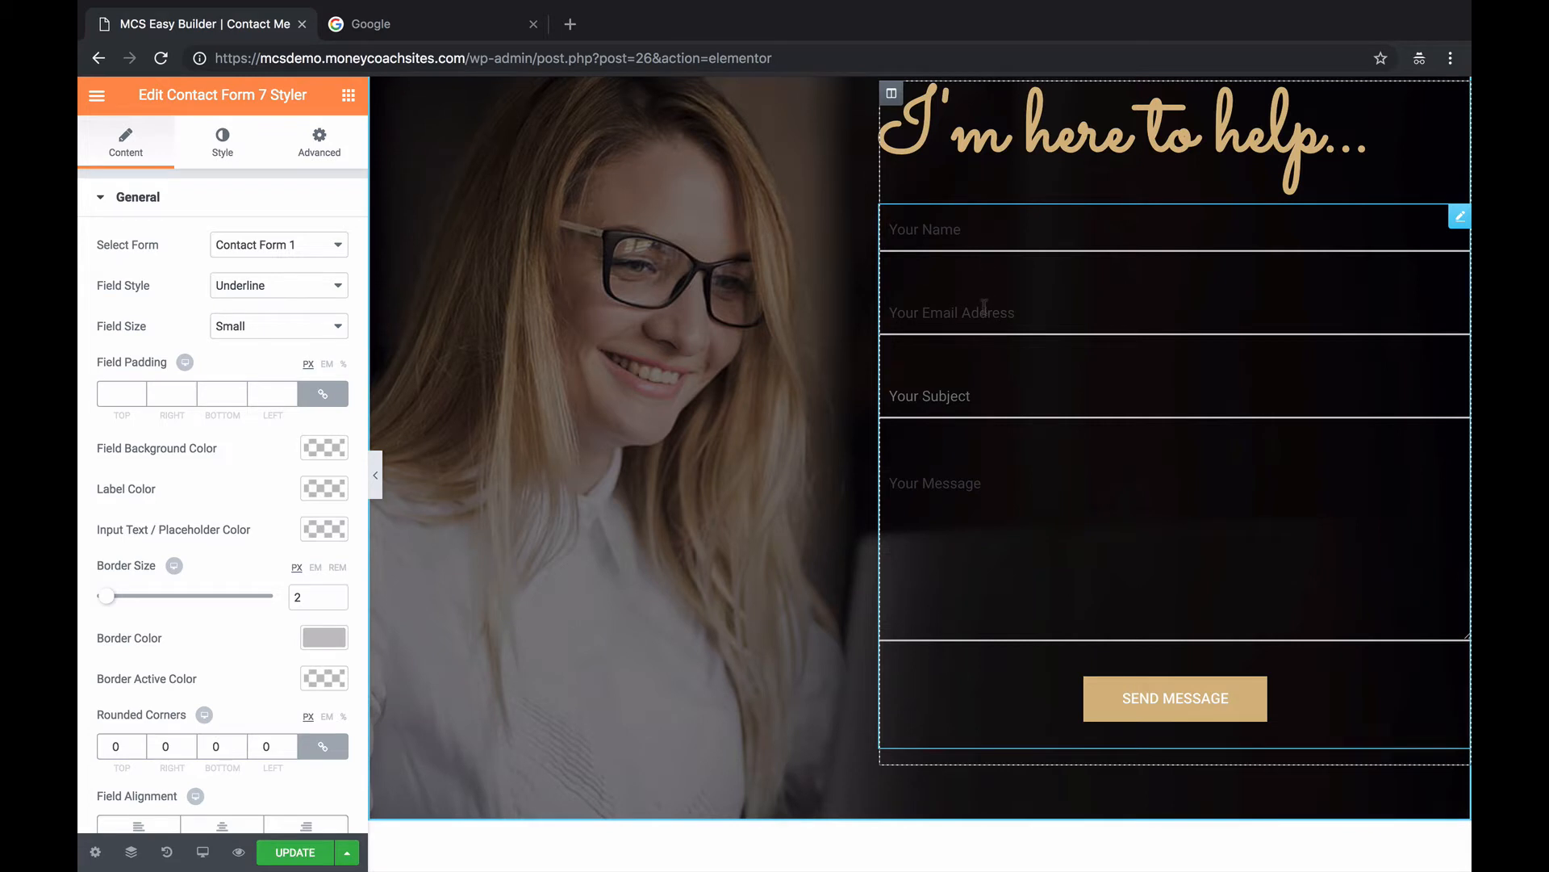
click(327, 255)
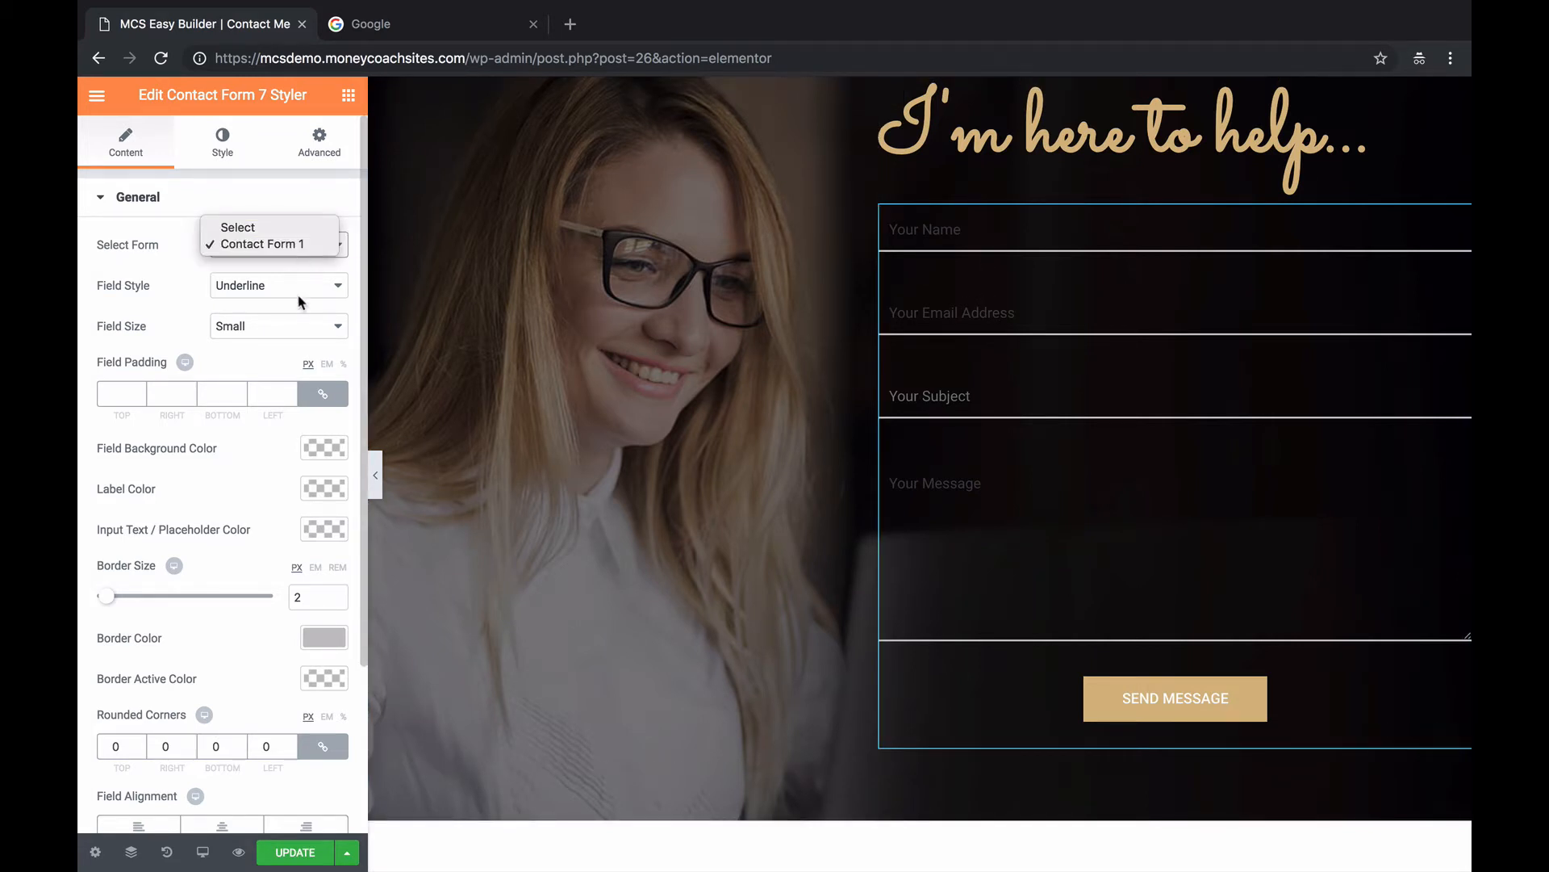
click(305, 244)
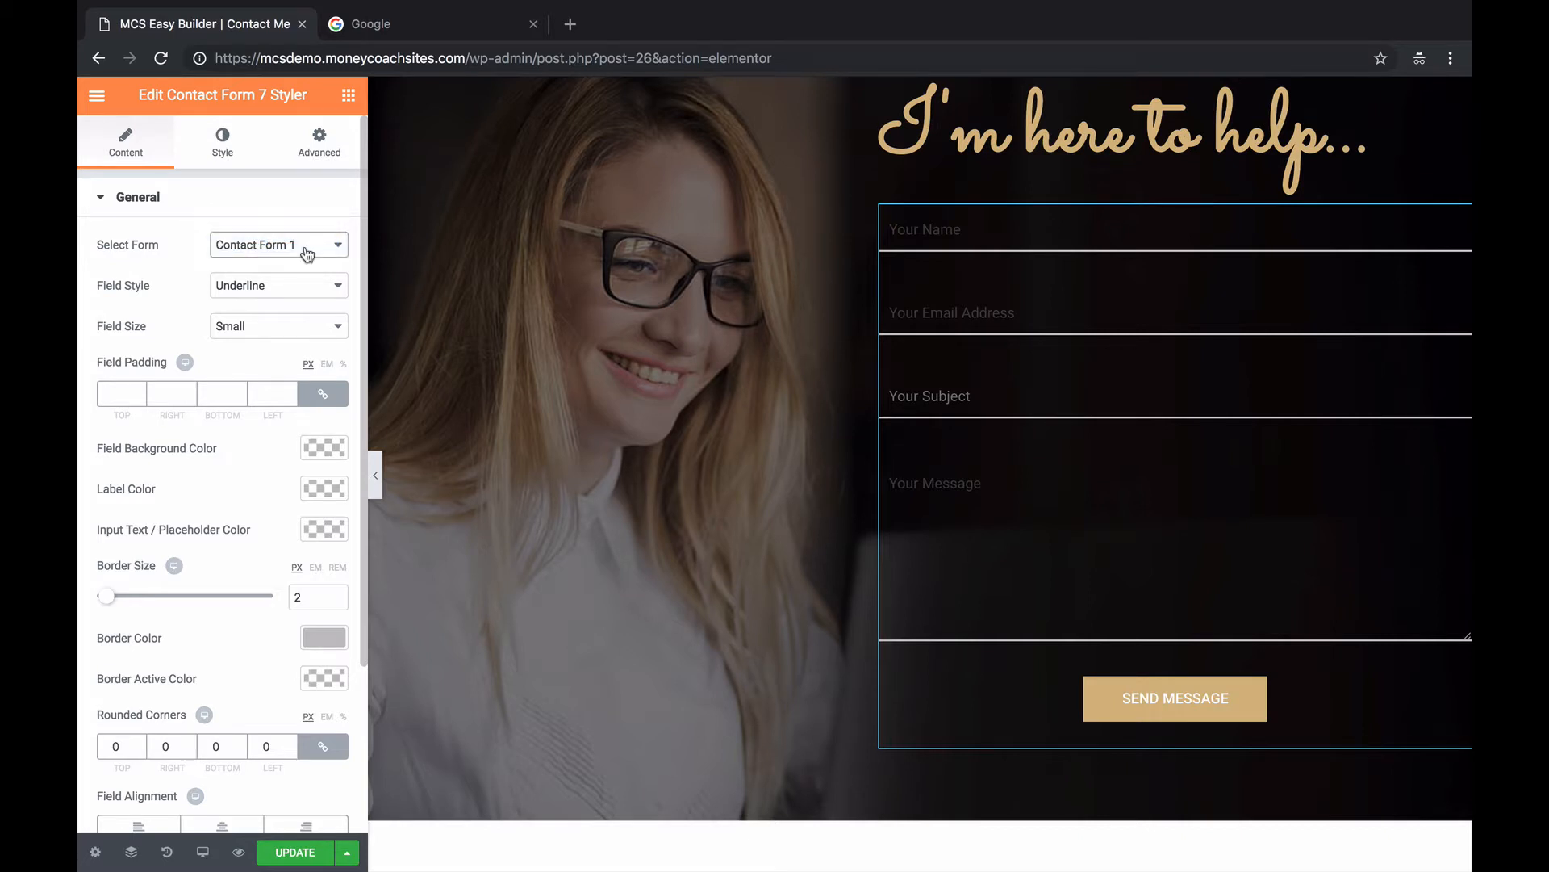
click(311, 287)
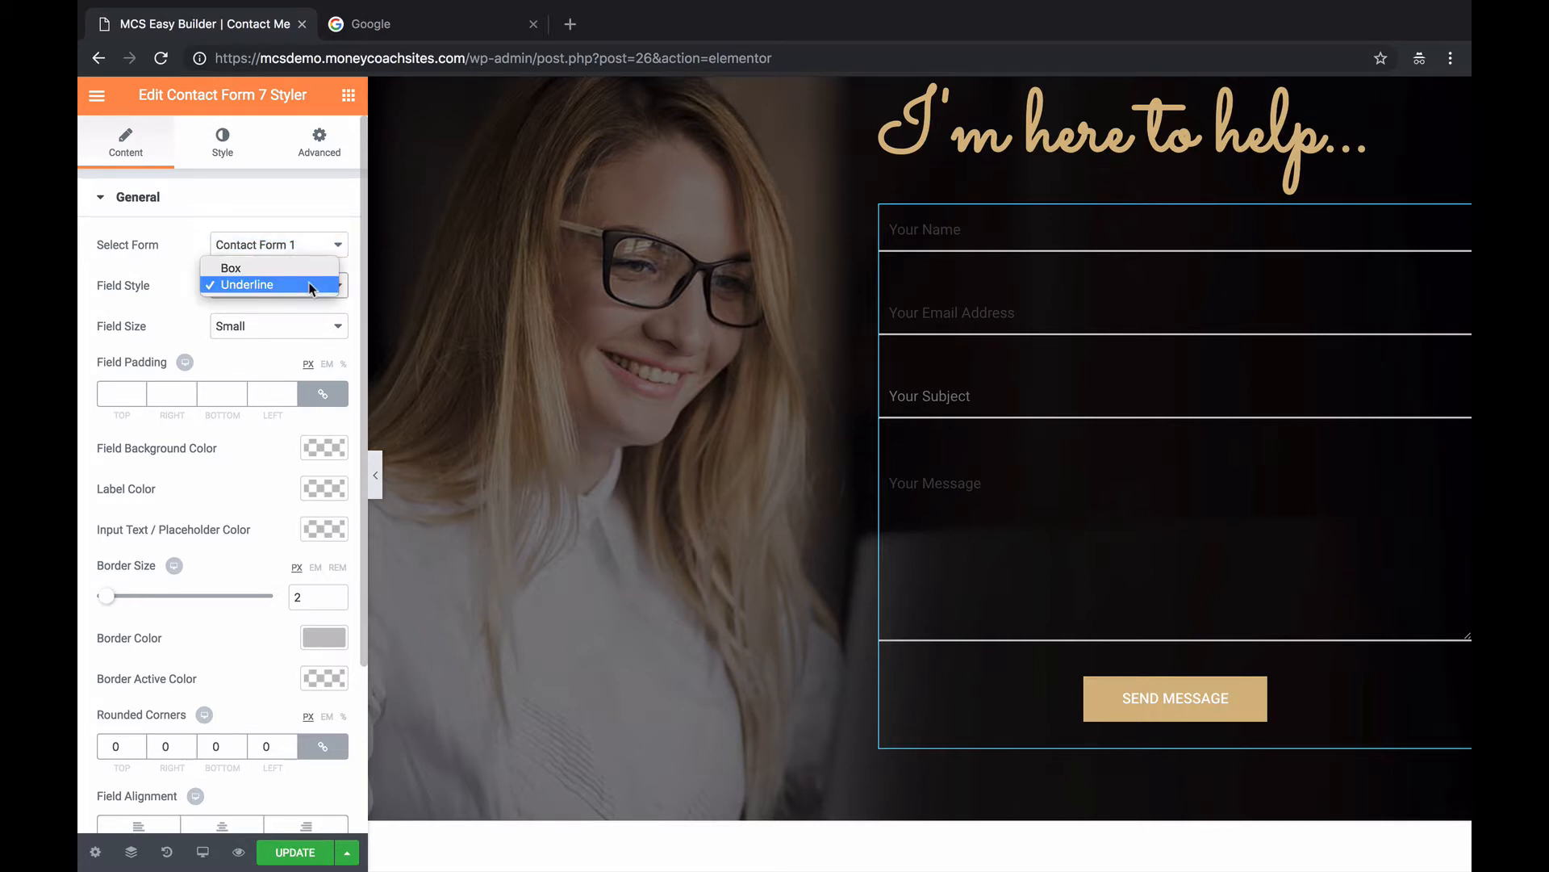
click(292, 269)
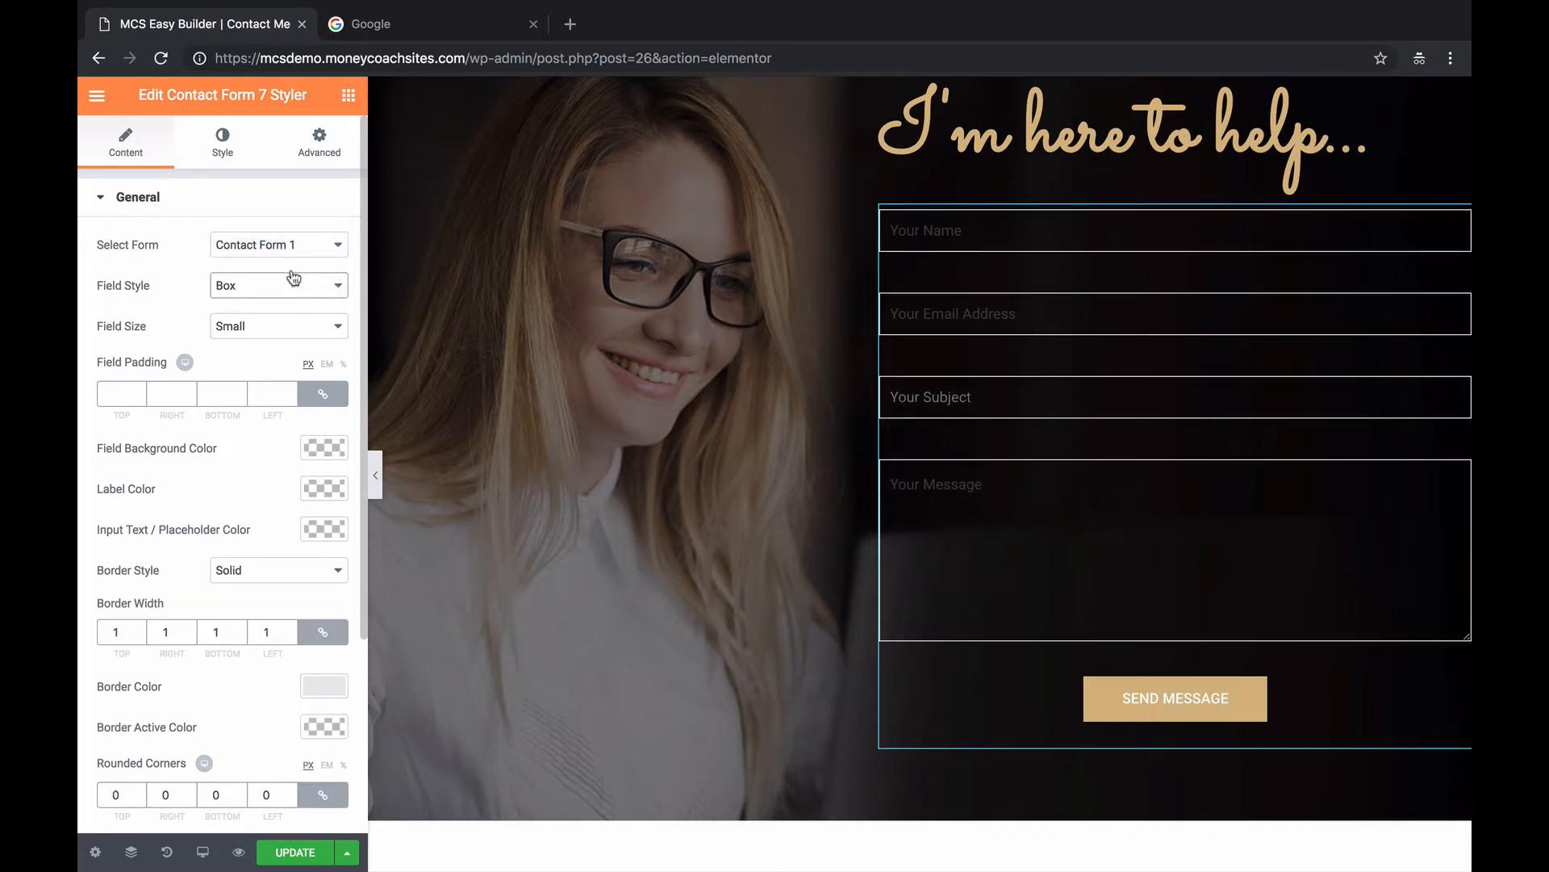
click(296, 285)
click(292, 298)
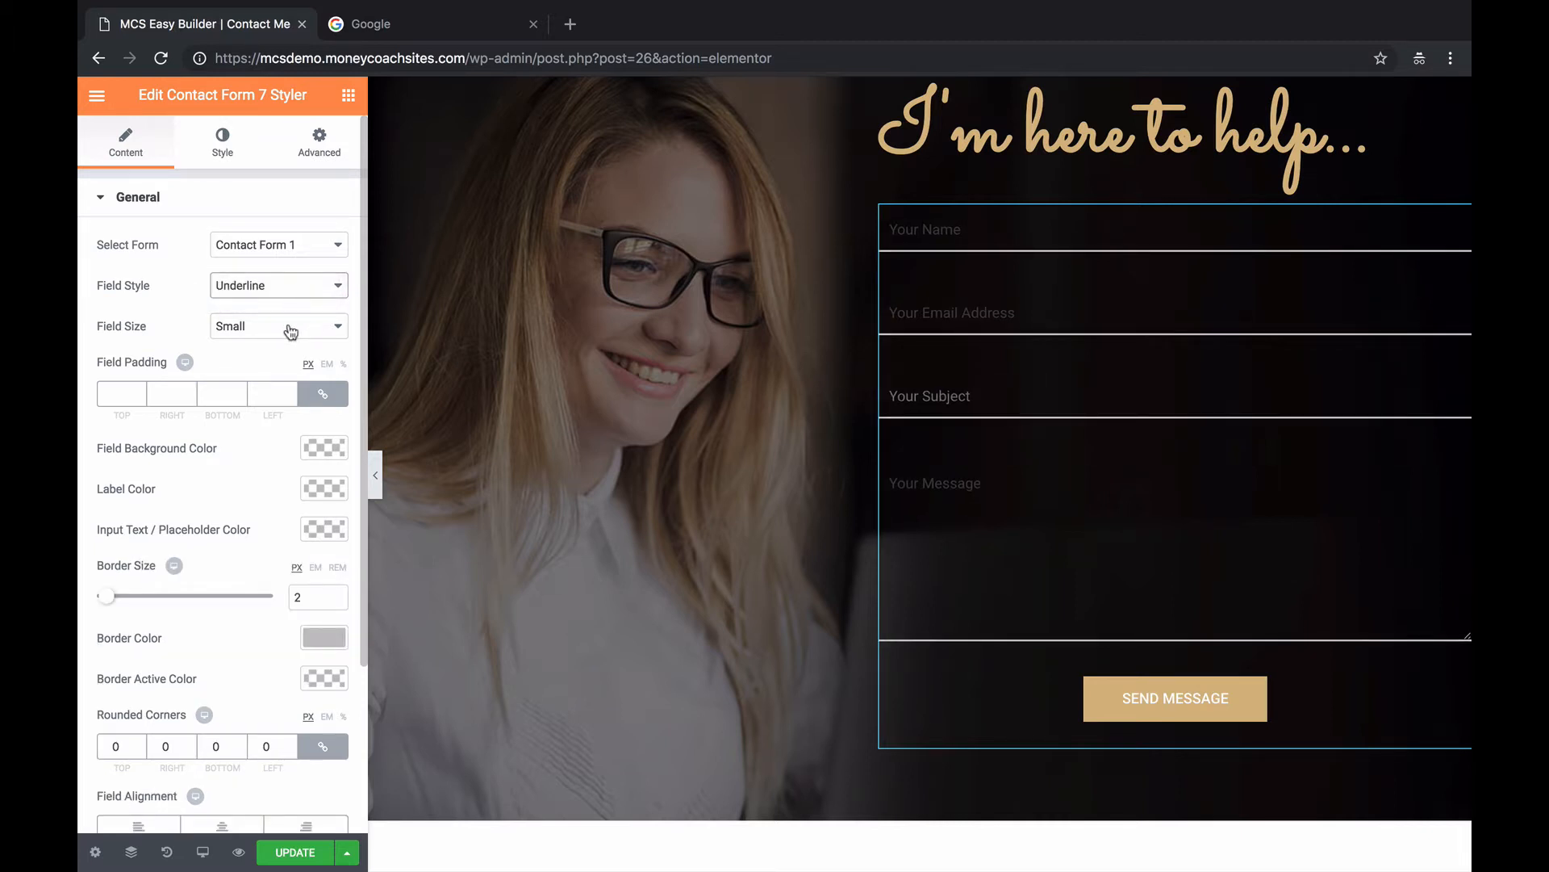
Try the Large field size on the contact form and set it back to Small.
scroll(300, 327, down, 1)
click(305, 297)
click(281, 321)
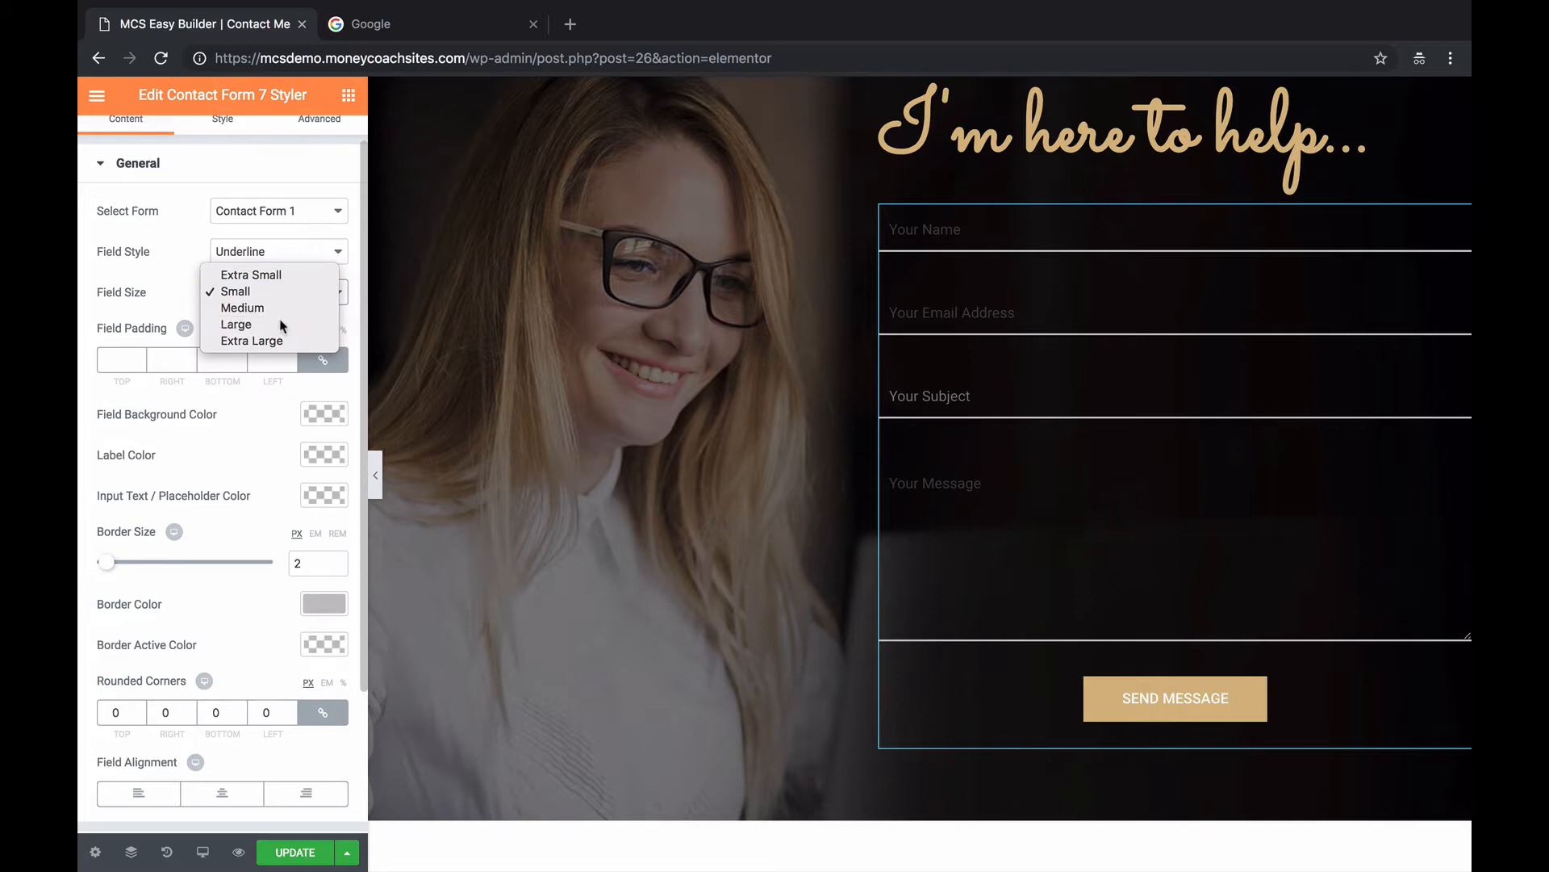
click(295, 301)
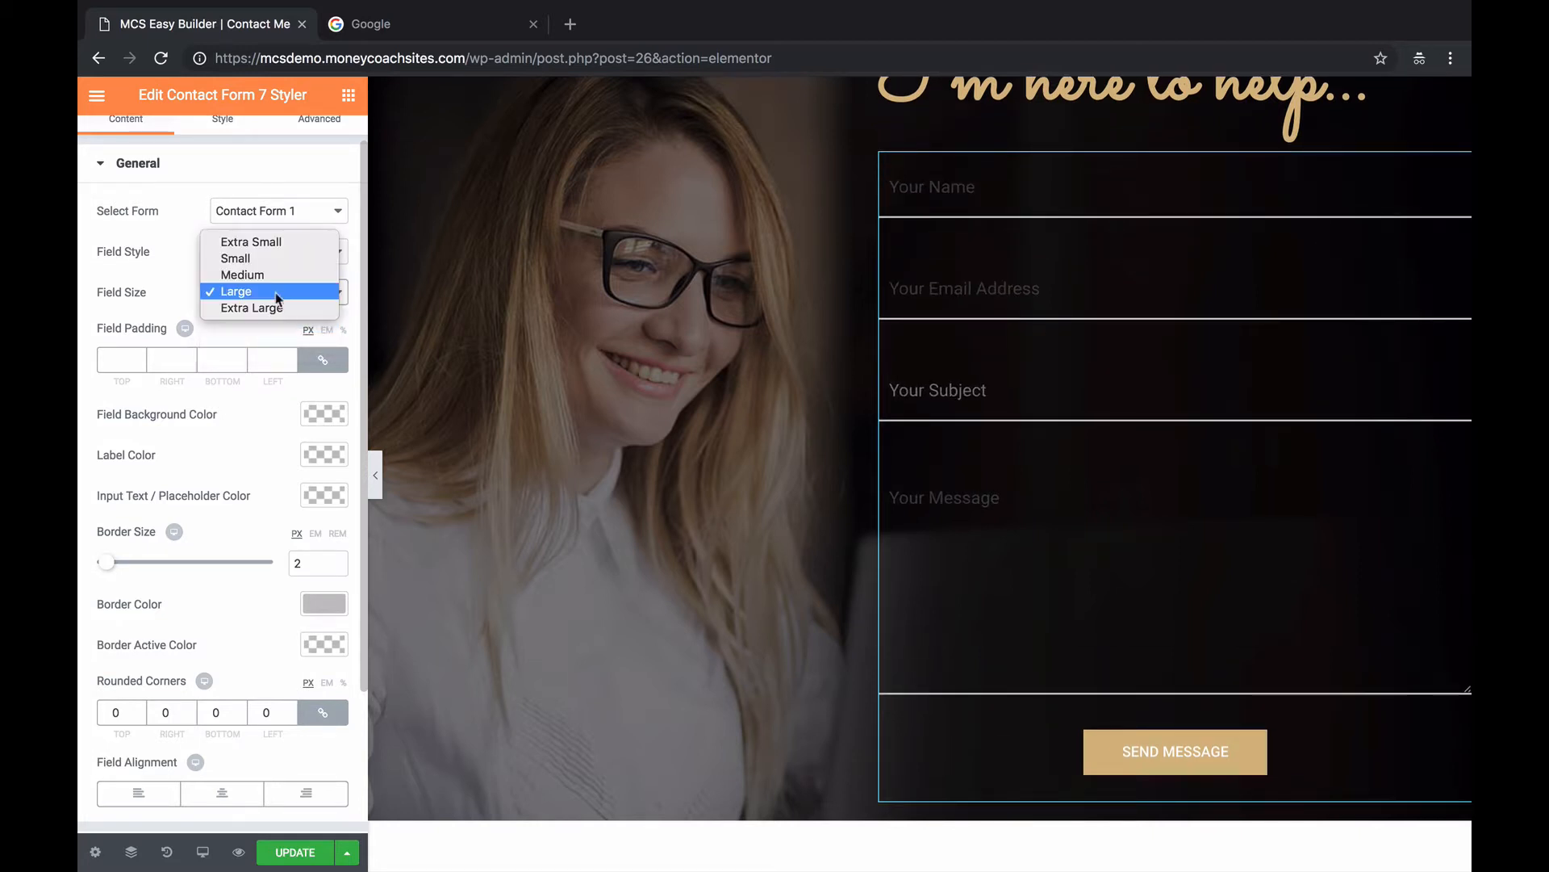
click(261, 260)
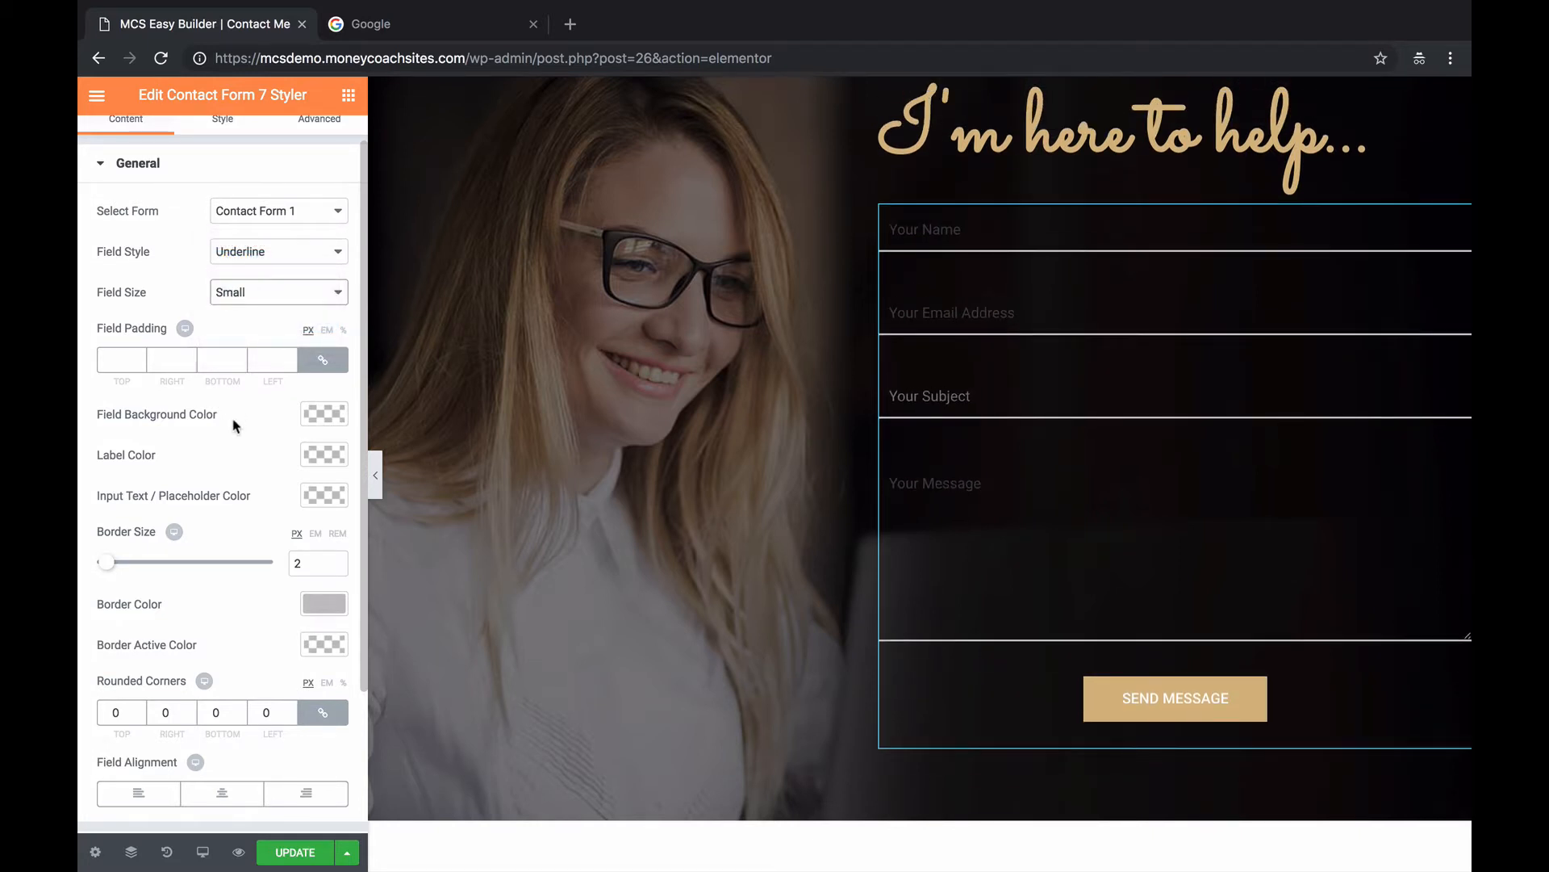
Look through the contact form's general settings and pick white as the field background color.
scroll(236, 420, down, 2)
scroll(267, 419, down, 2)
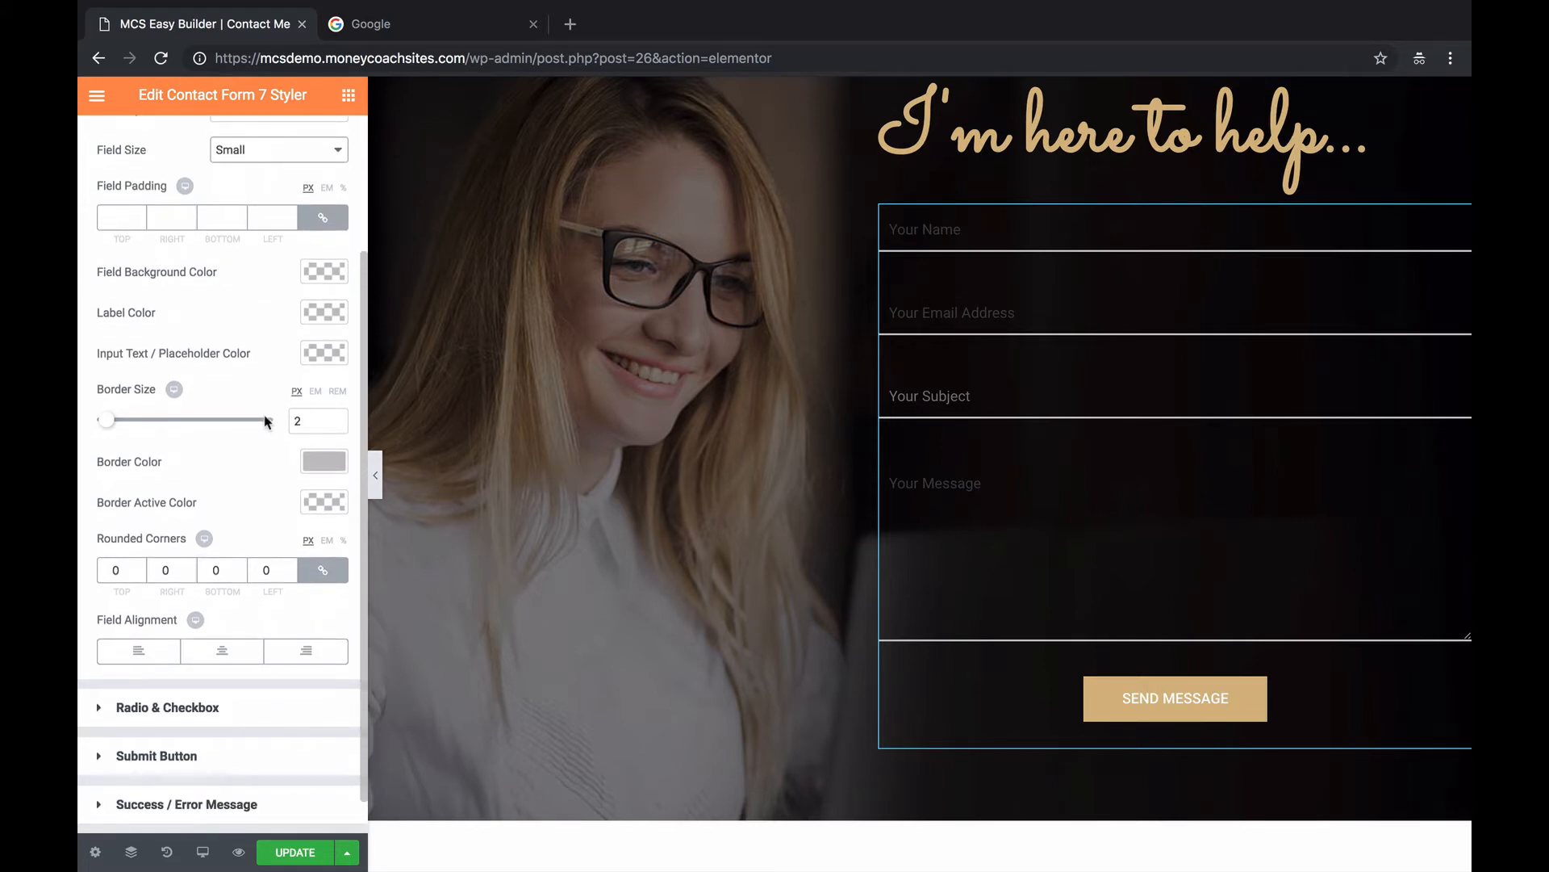
scroll(293, 416, down, 1)
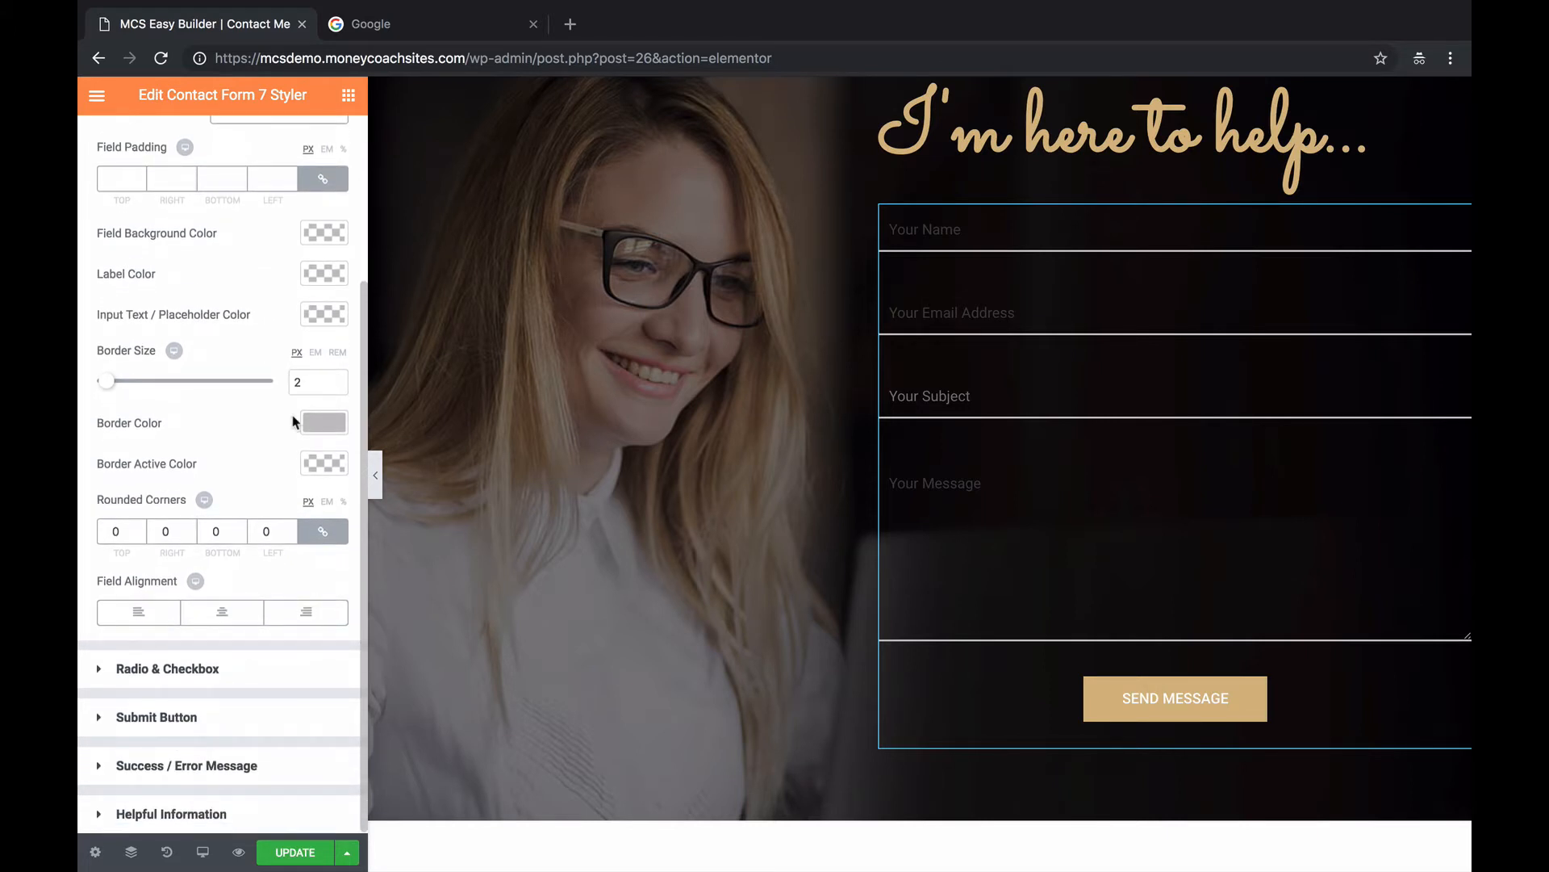
scroll(293, 419, up, 5)
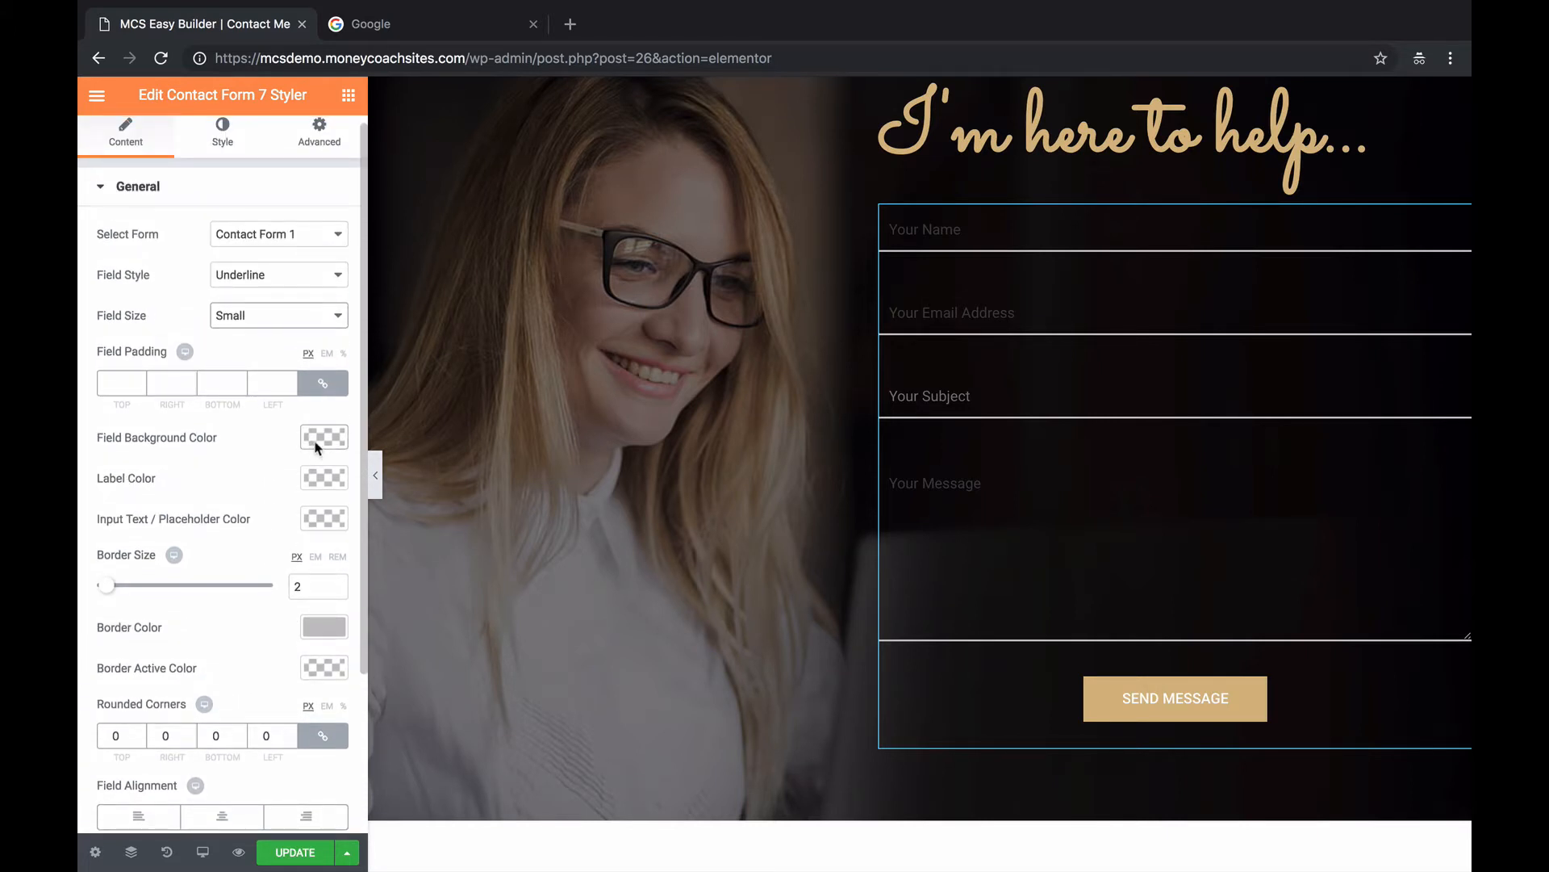
click(316, 445)
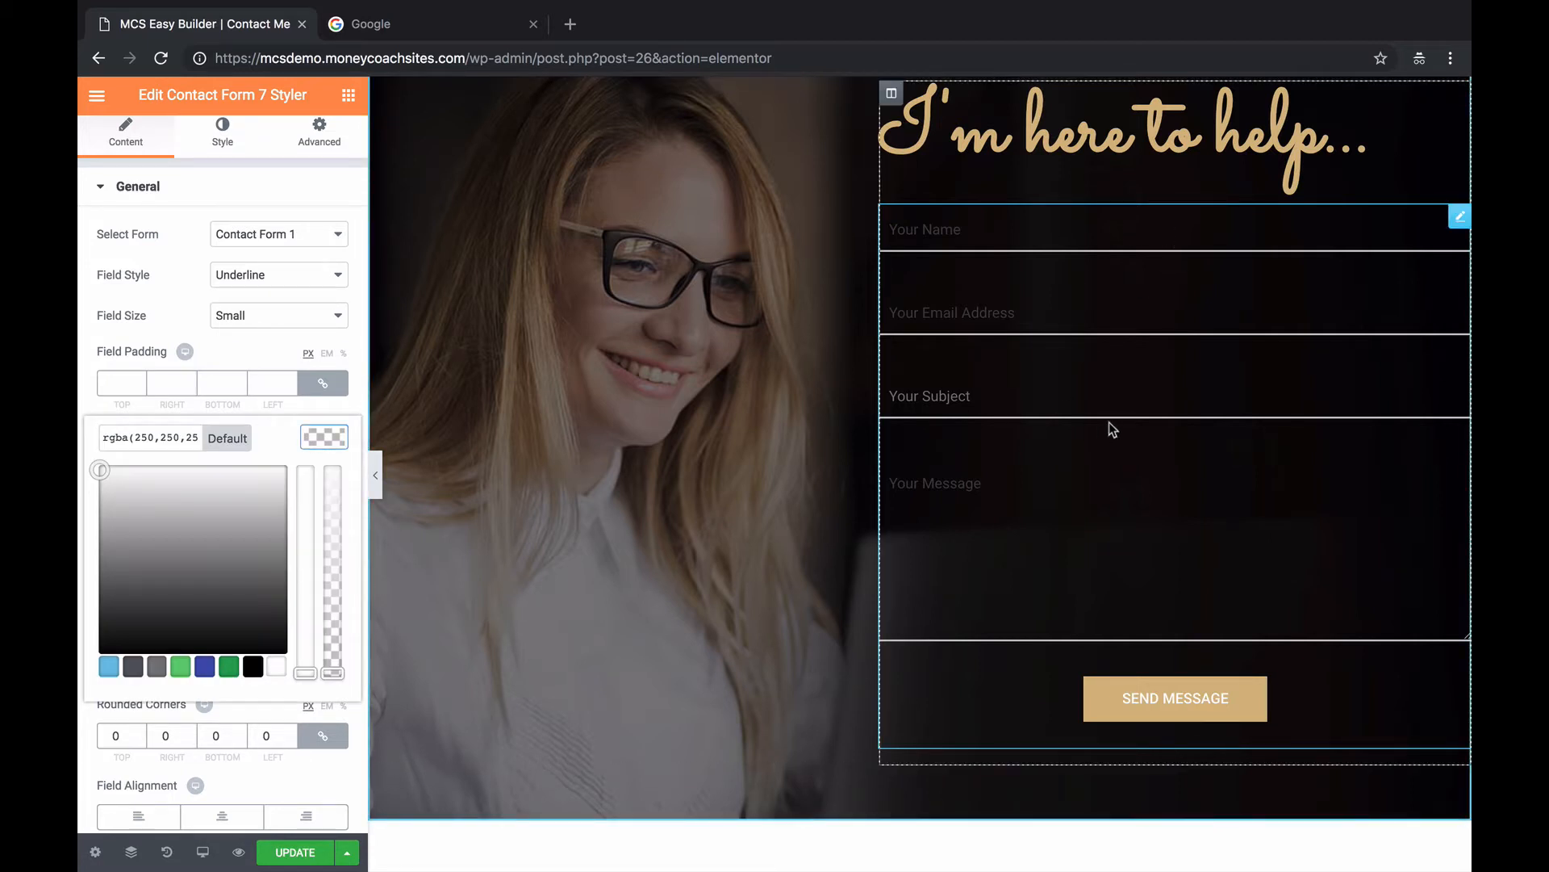
click(276, 667)
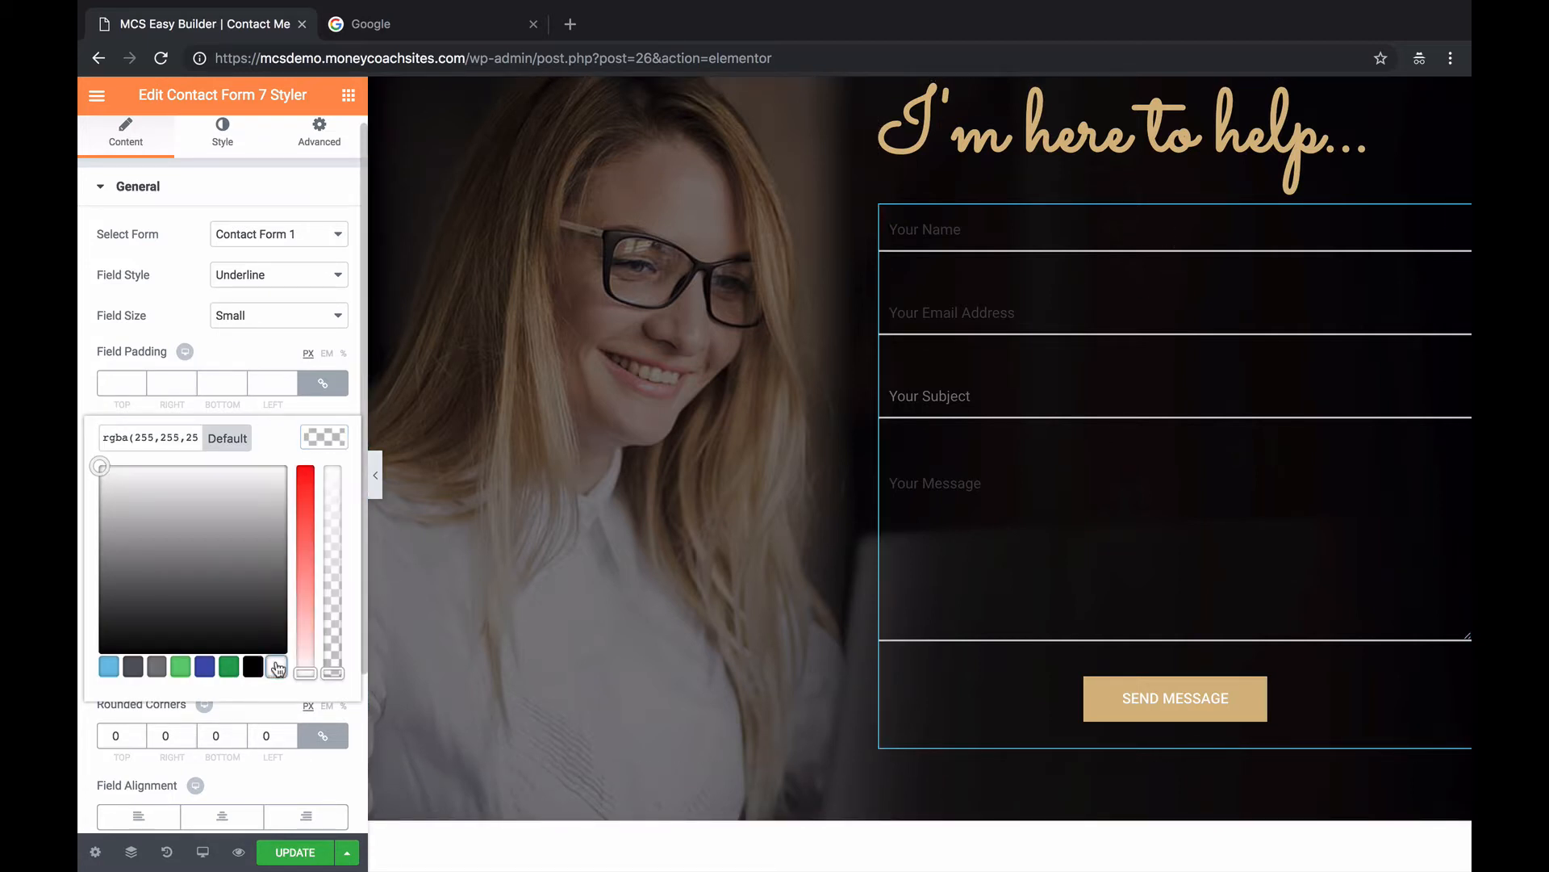
click(332, 441)
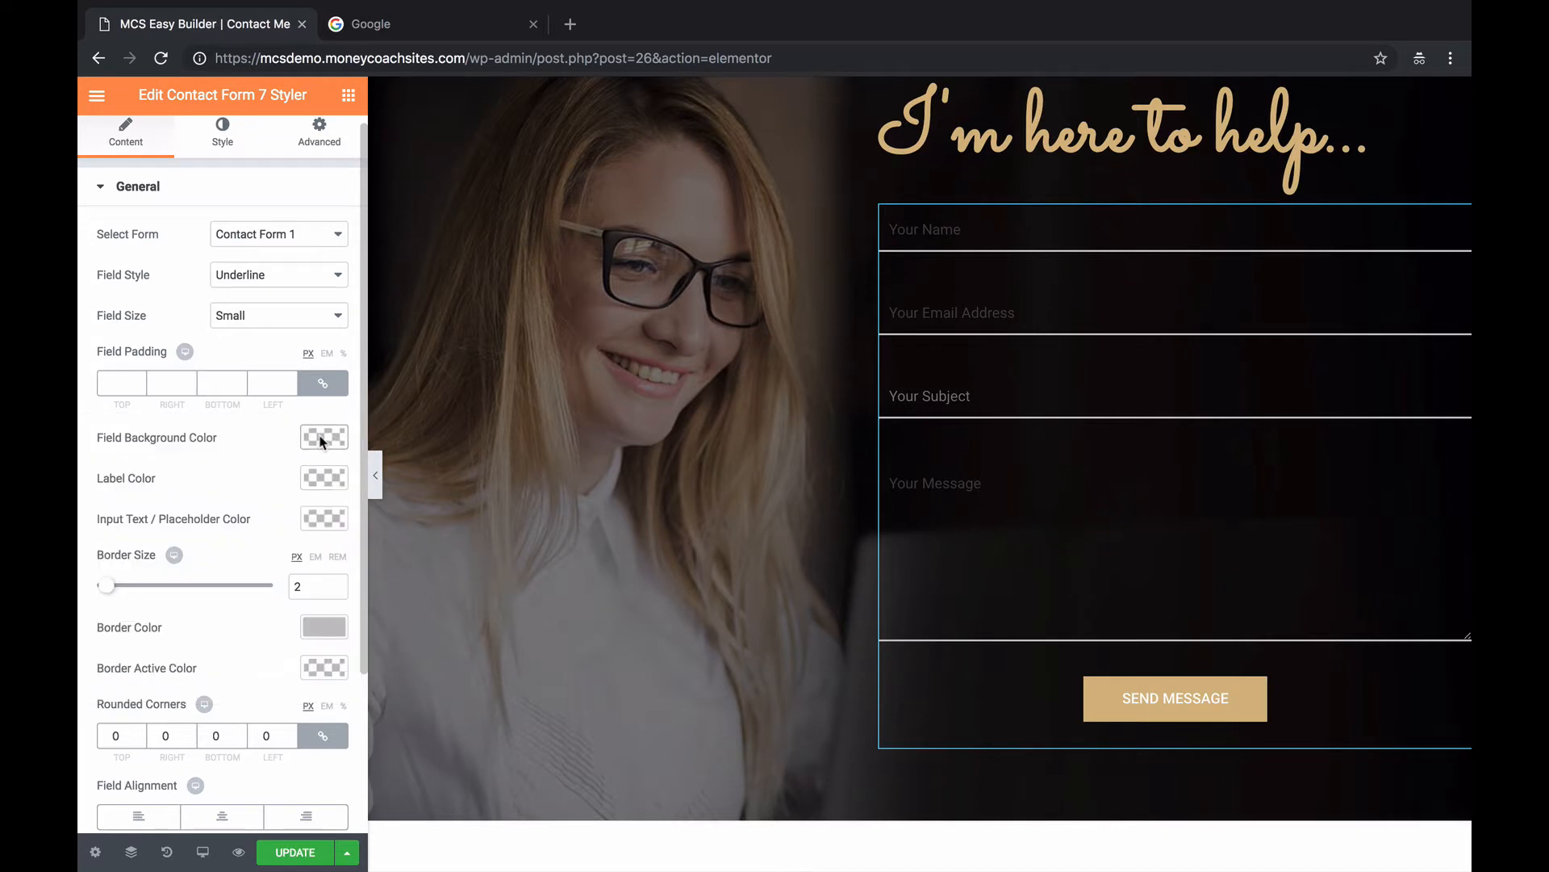
click(322, 441)
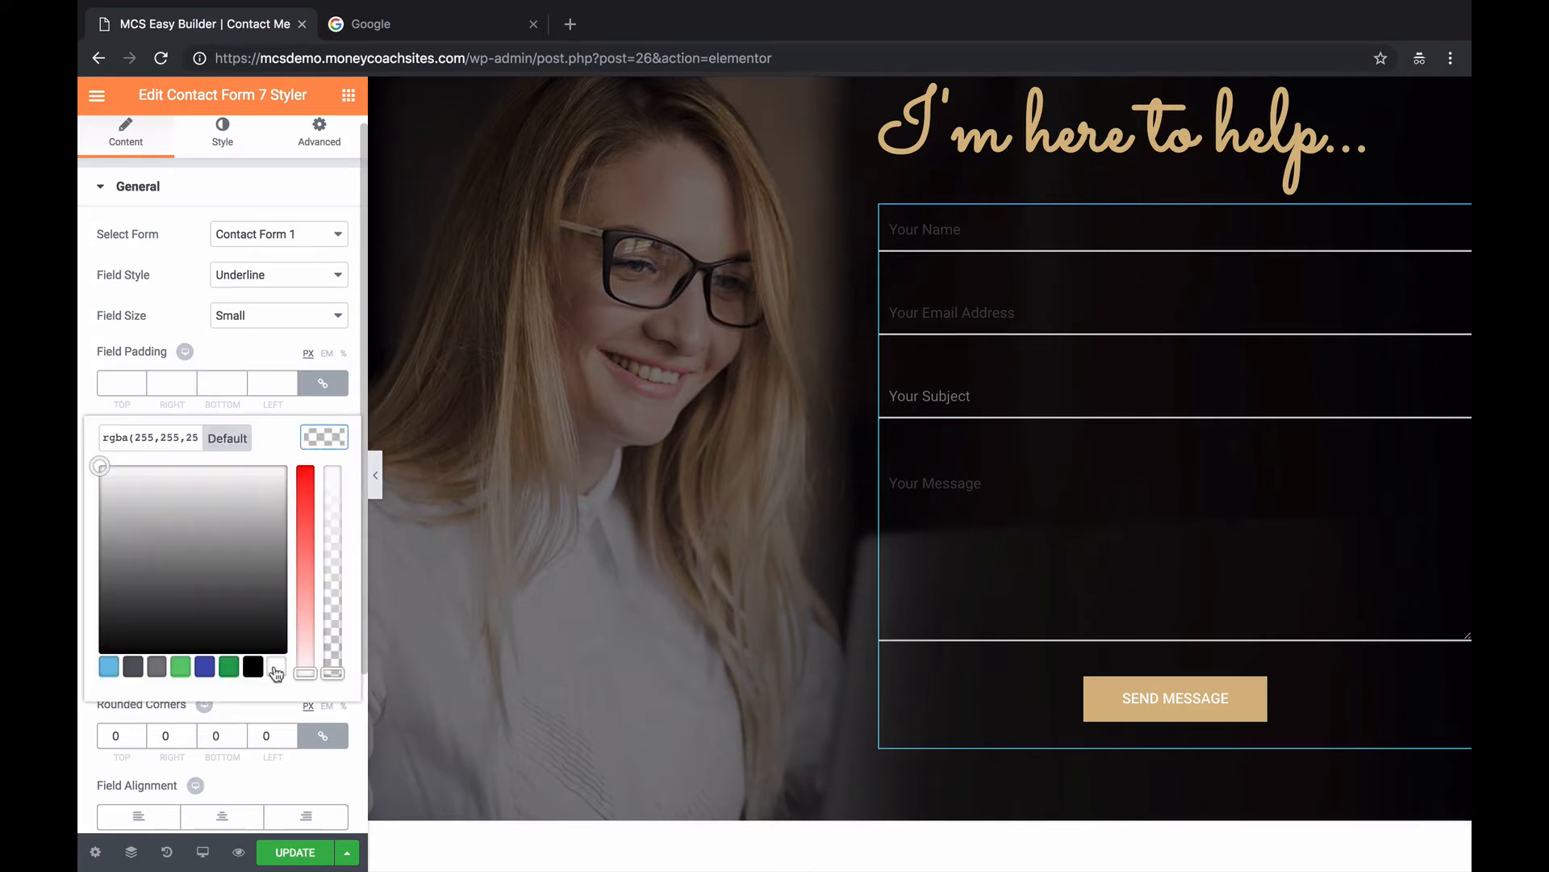
click(328, 437)
Switch the contact form's field style to Box and pick white again as the field background color.
click(288, 274)
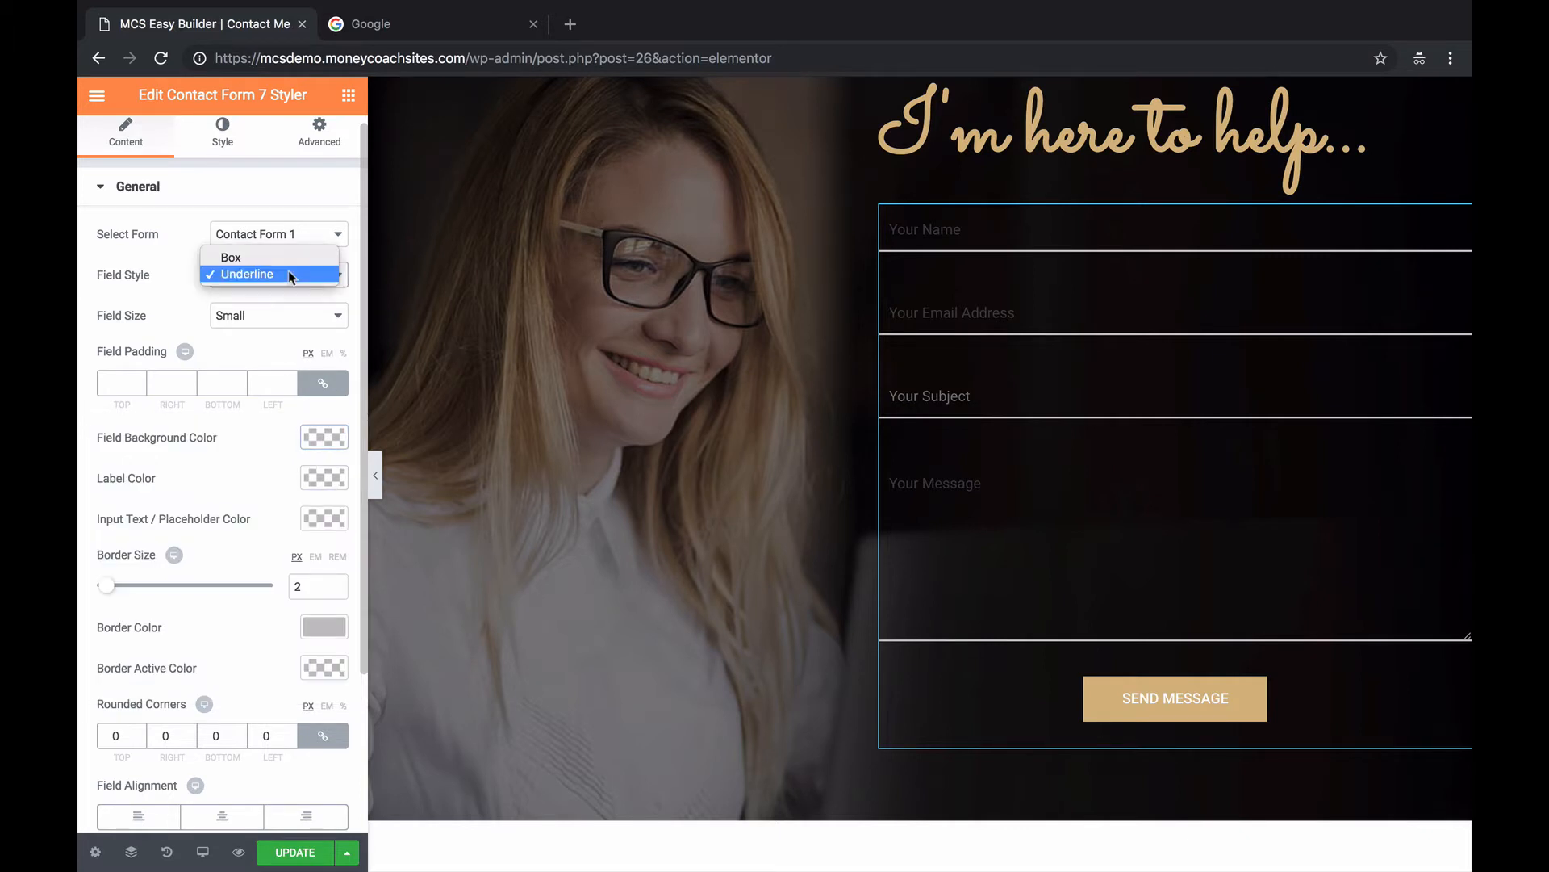
click(277, 259)
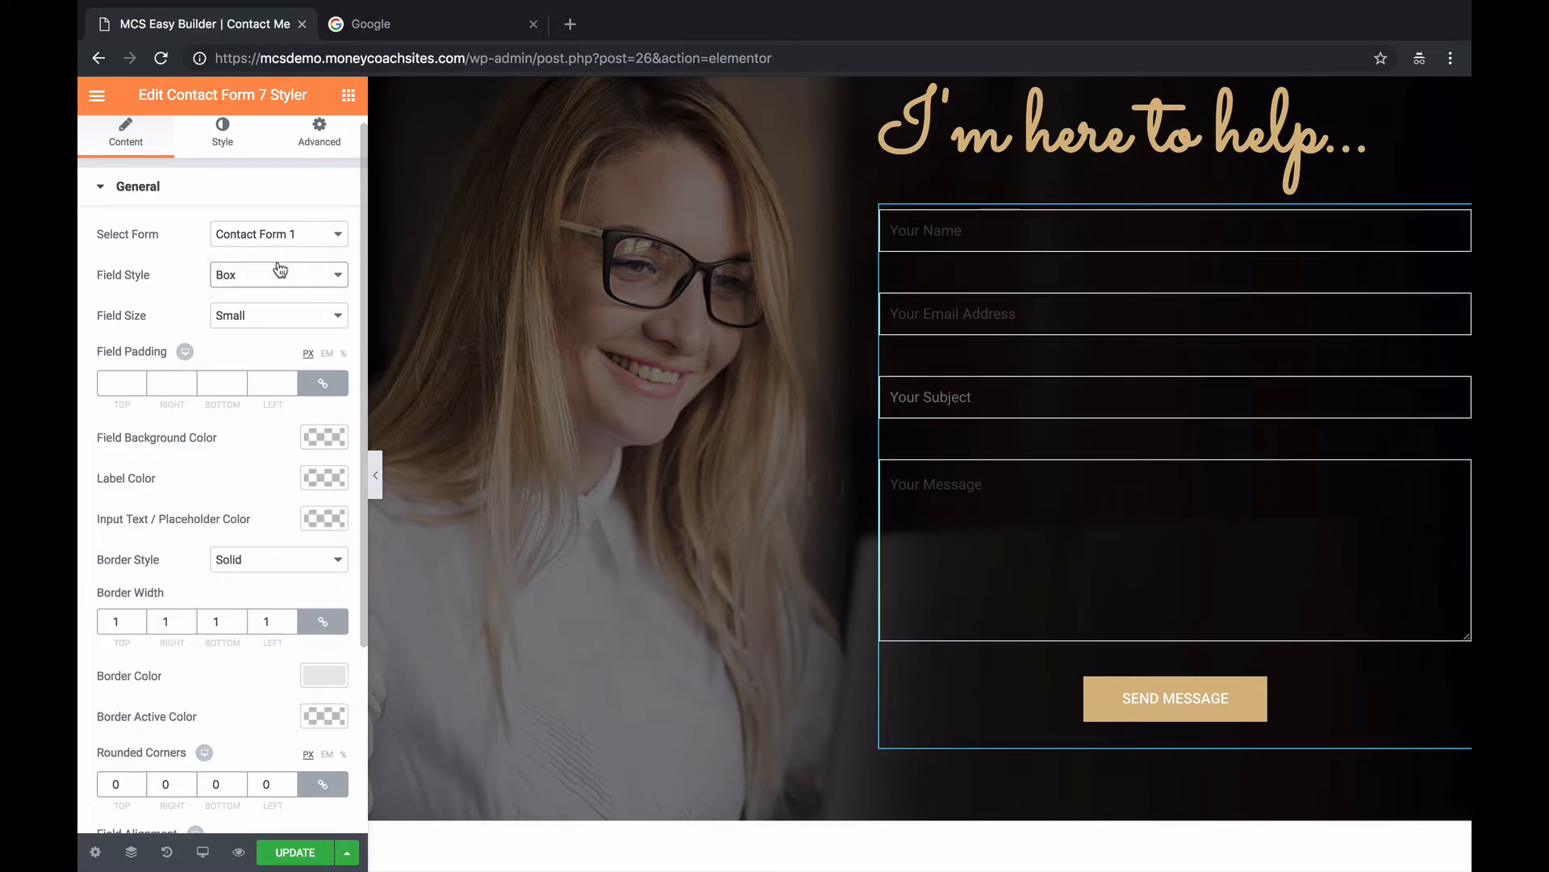
click(314, 441)
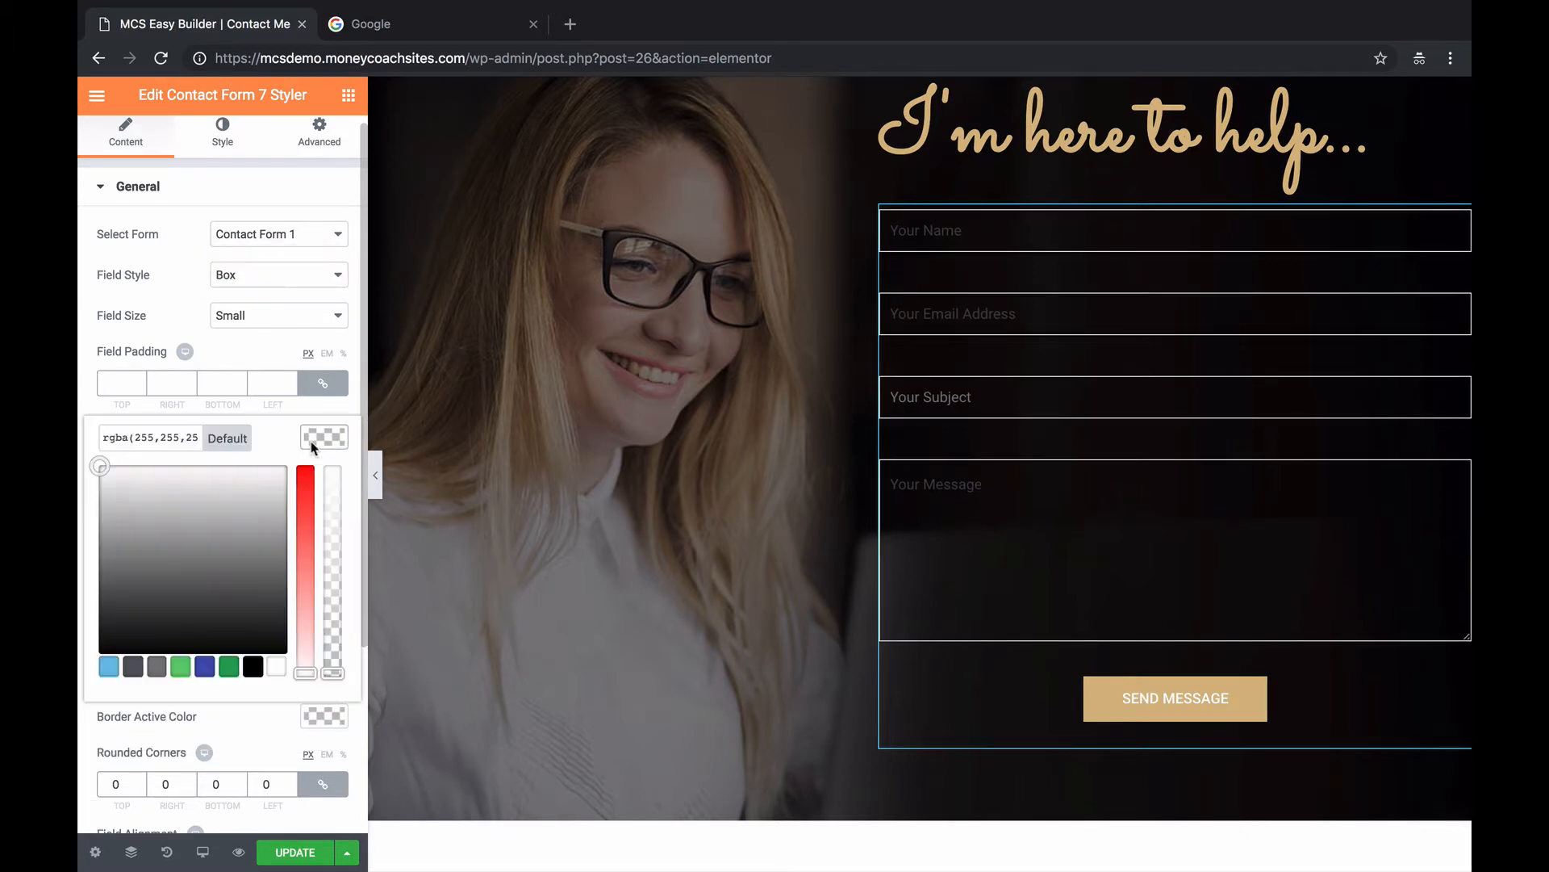
click(274, 667)
click(327, 437)
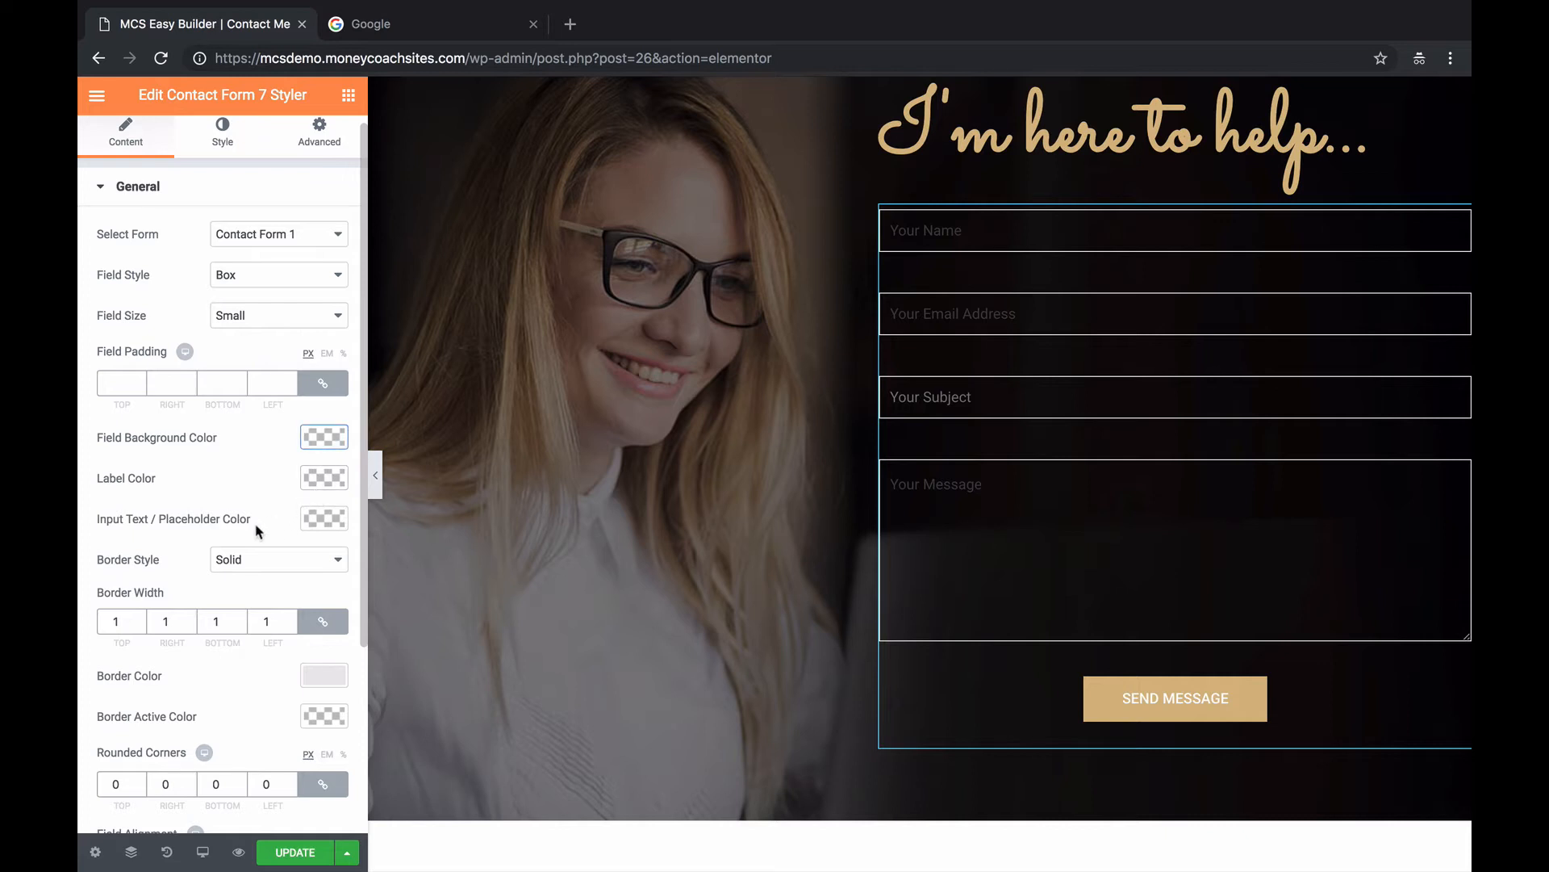
Change the background color of the form's Send Message button to green (#61ce70).
scroll(258, 530, down, 3)
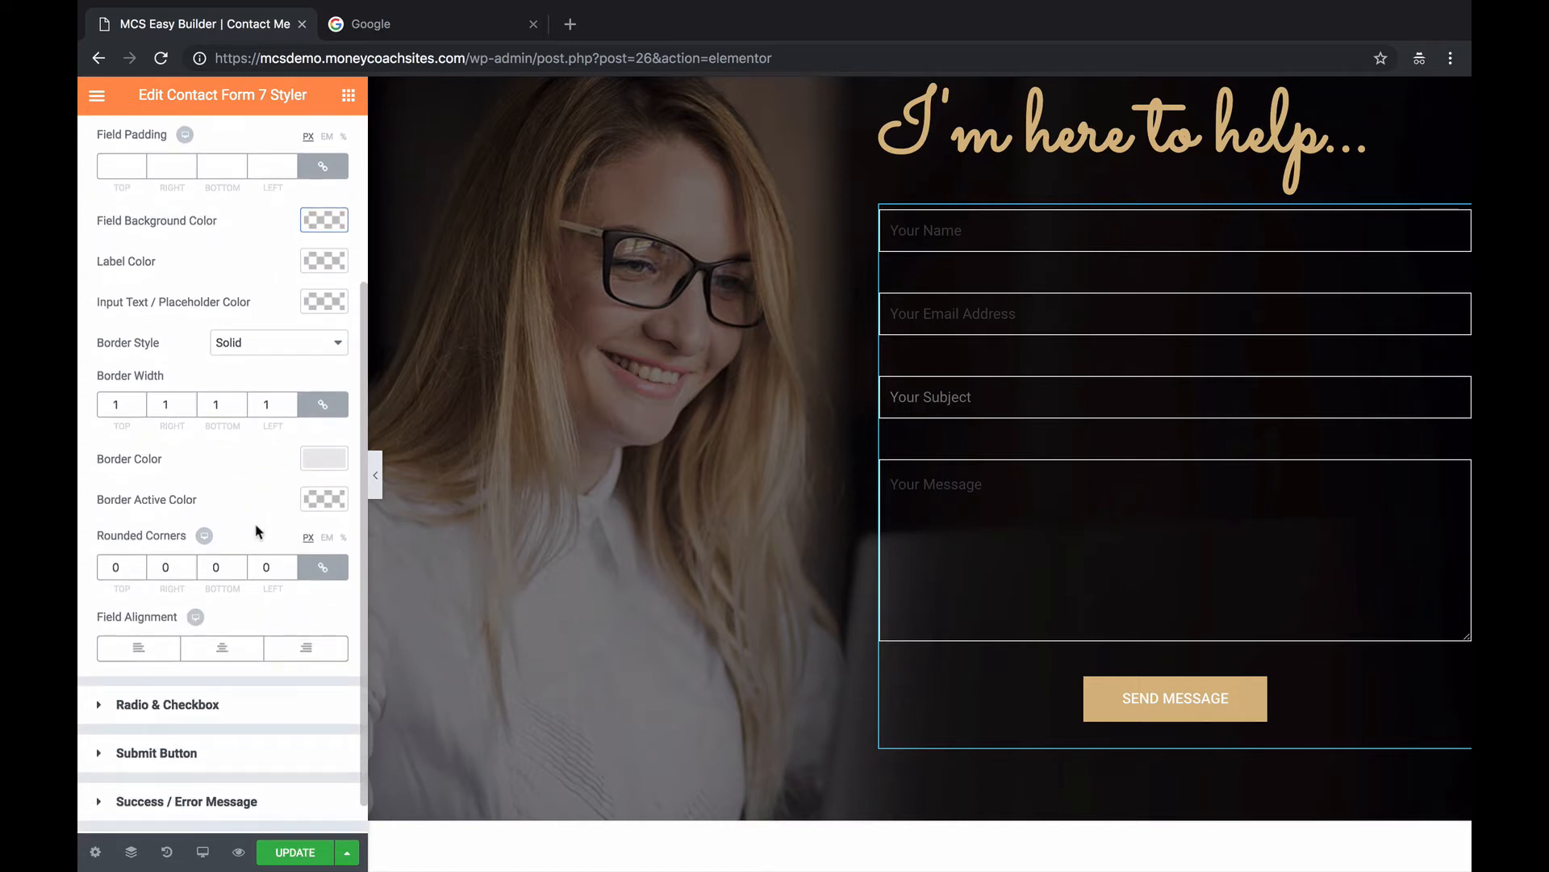
scroll(258, 530, down, 1)
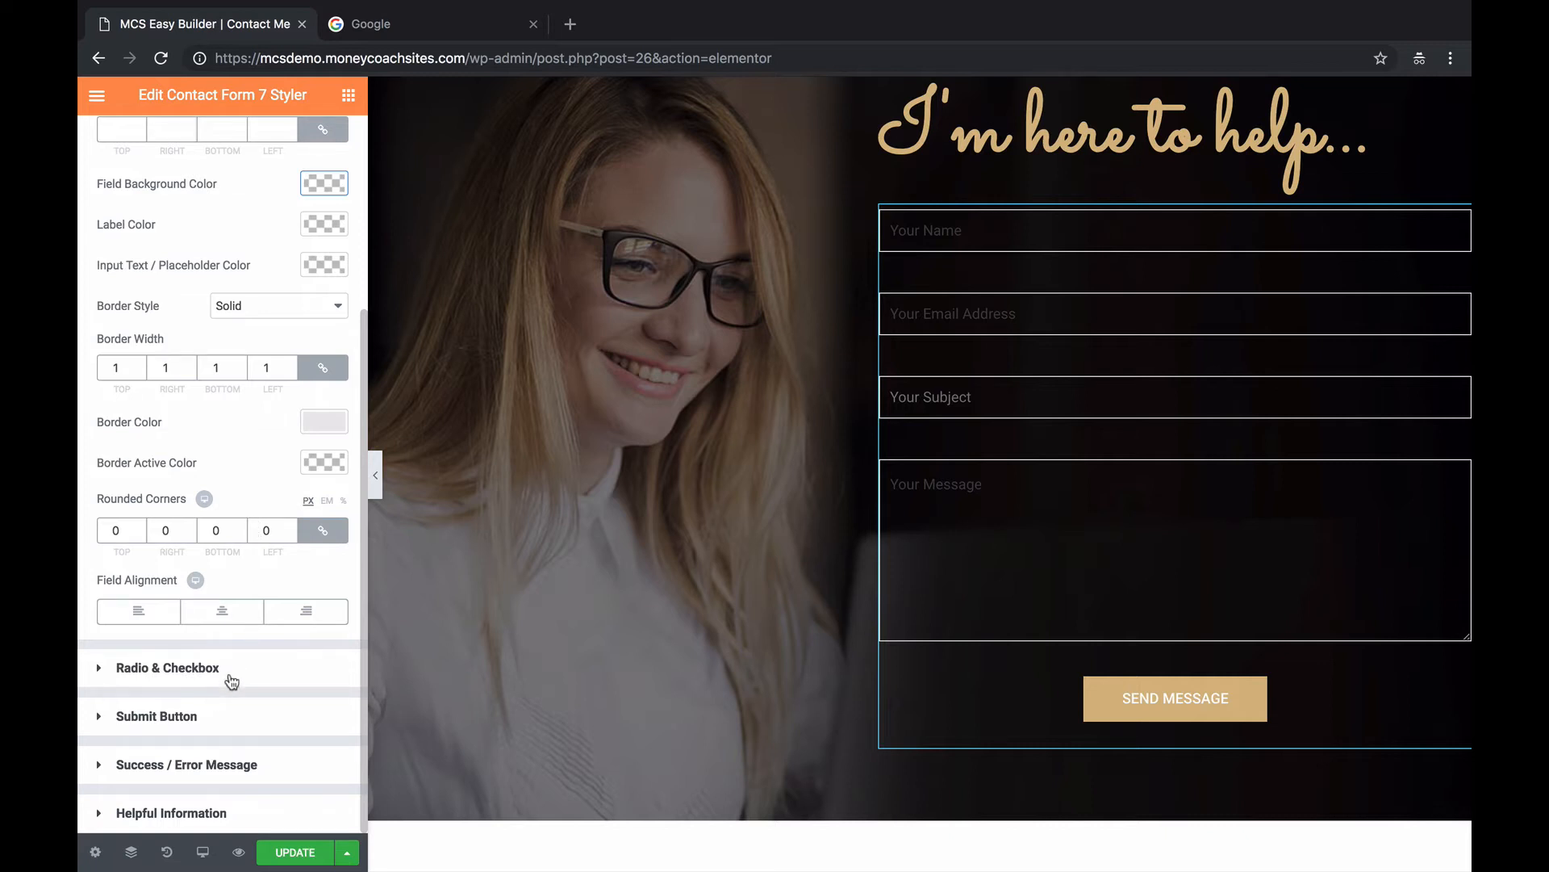
click(230, 714)
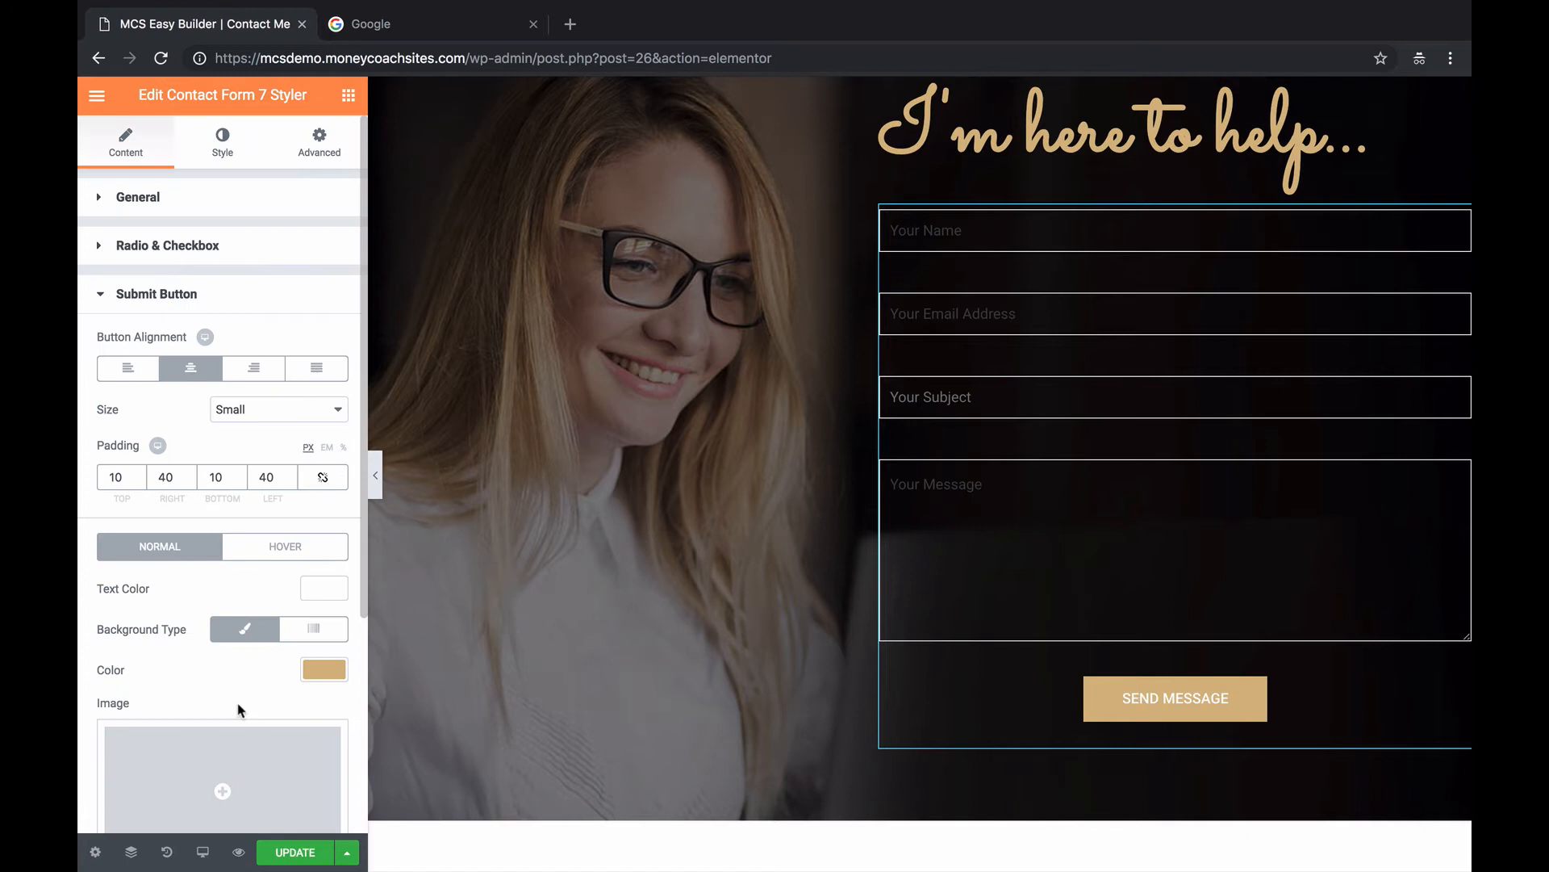
click(327, 676)
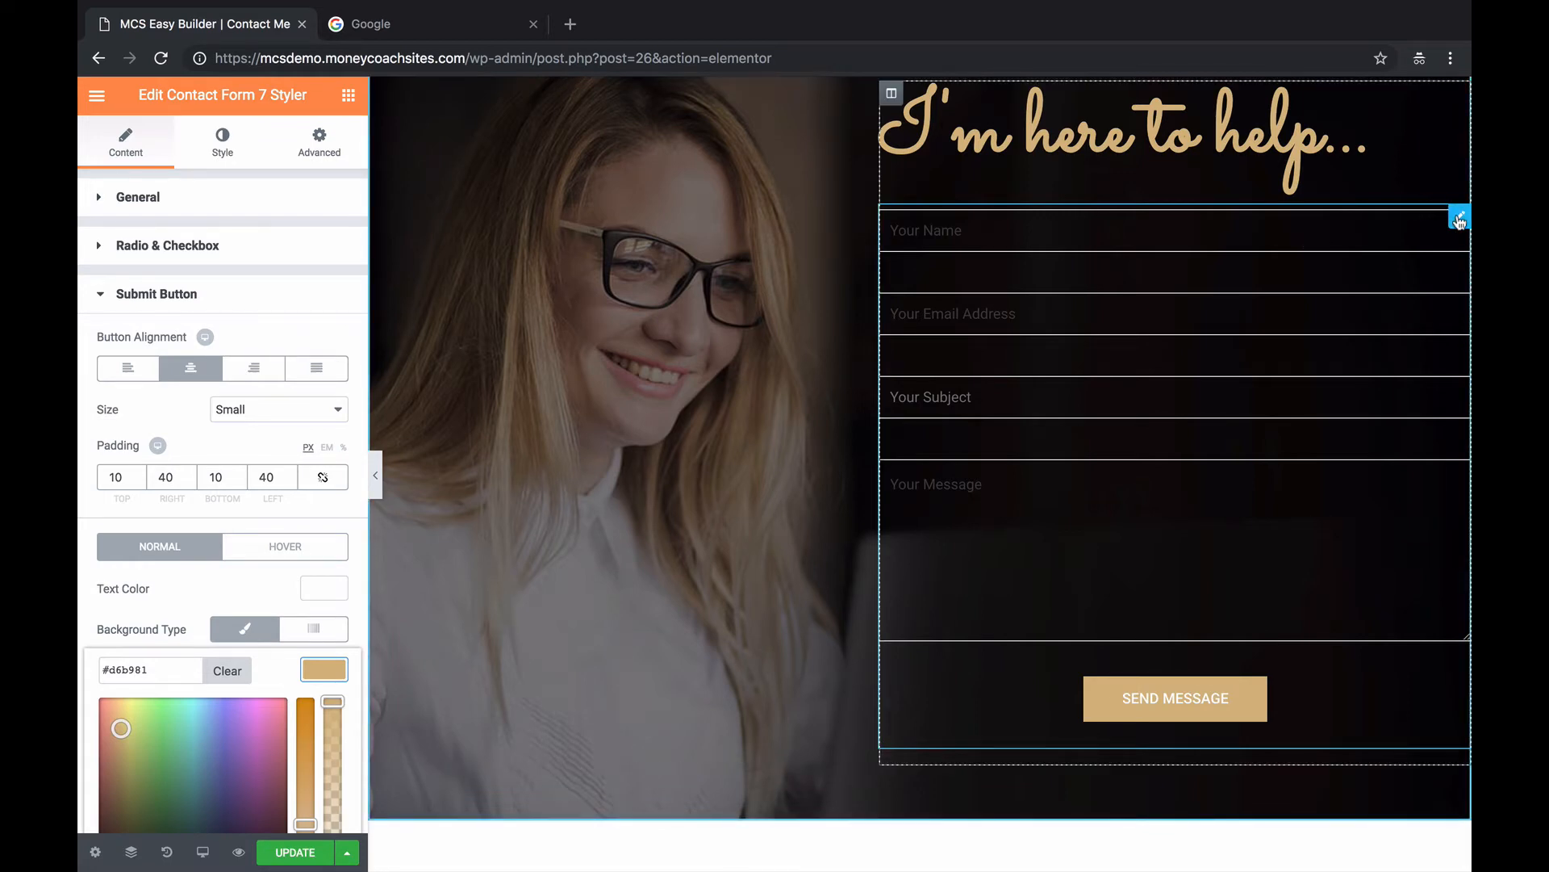
scroll(134, 456, down, 3)
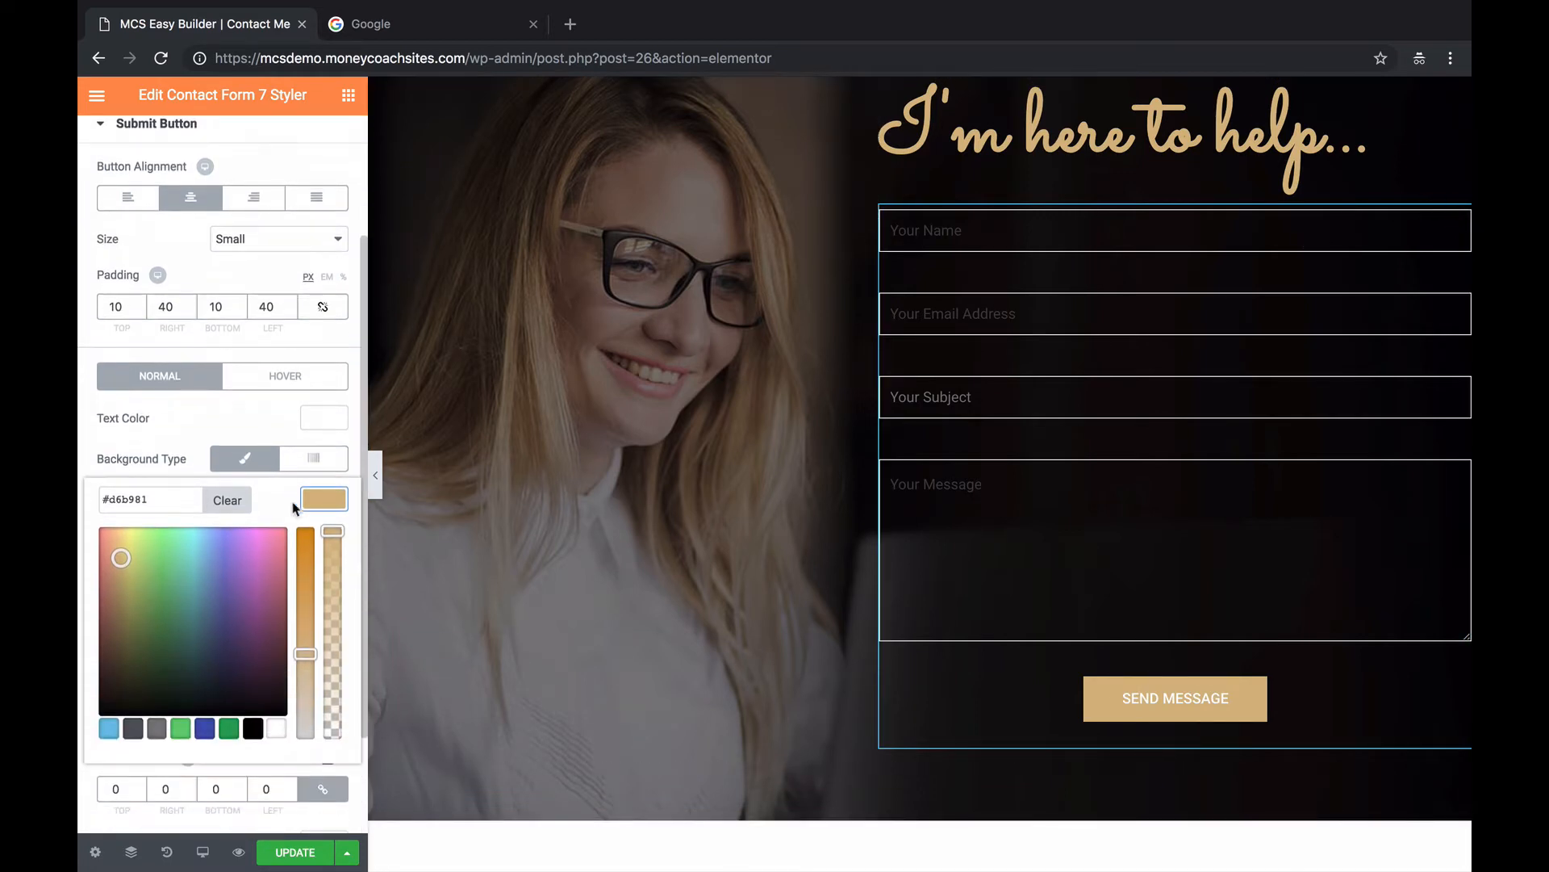
click(181, 728)
Set the Google map's address on the Contact Me page to Kennewick, WA and update the page.
scroll(757, 717, down, 7)
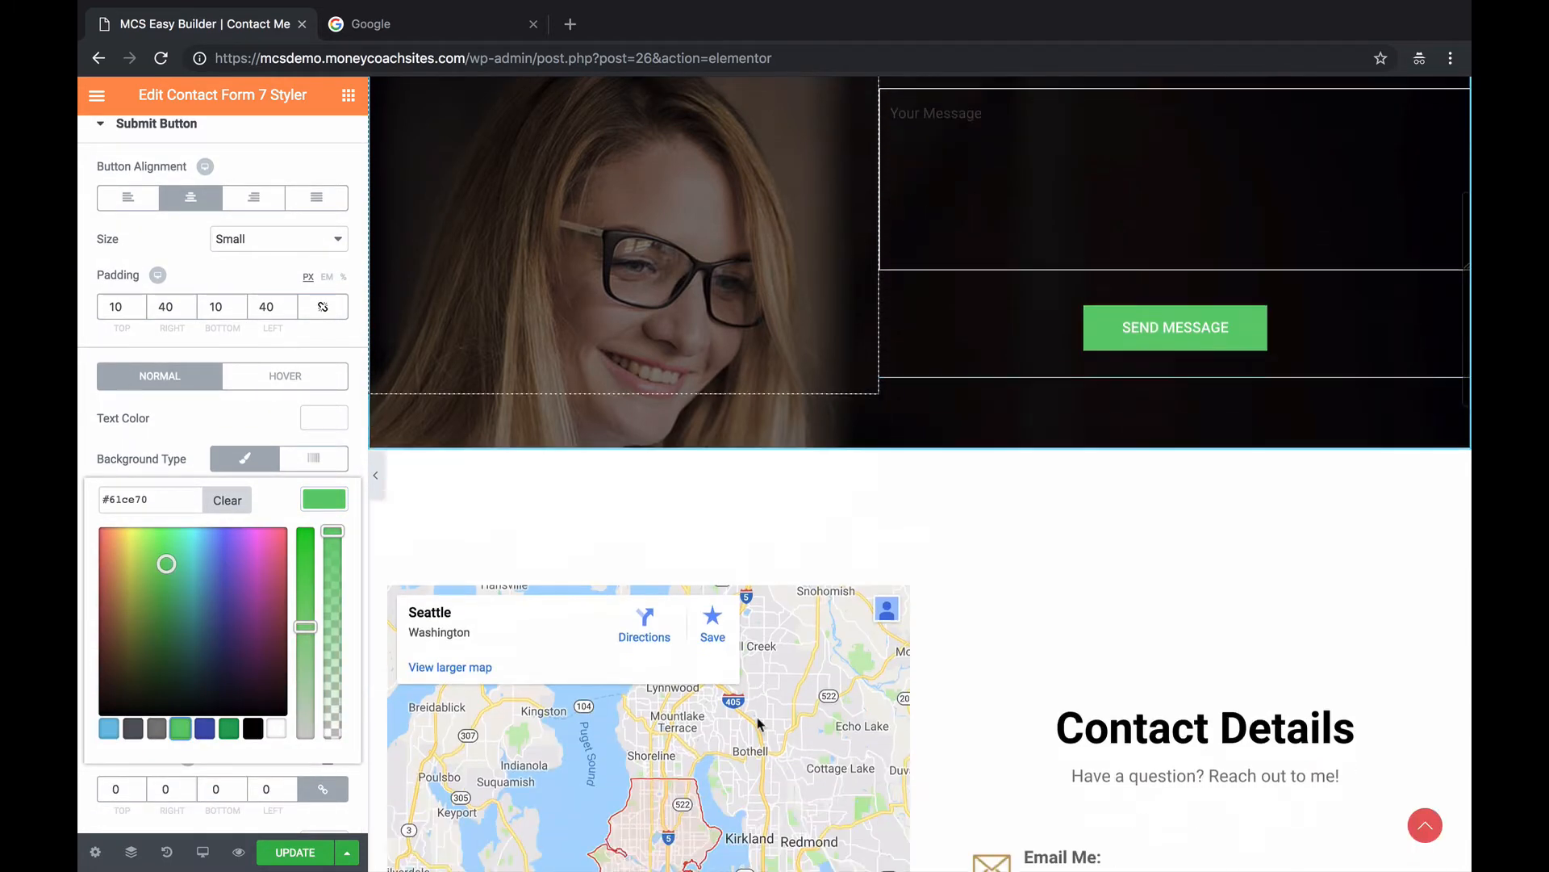
scroll(807, 565, down, 3)
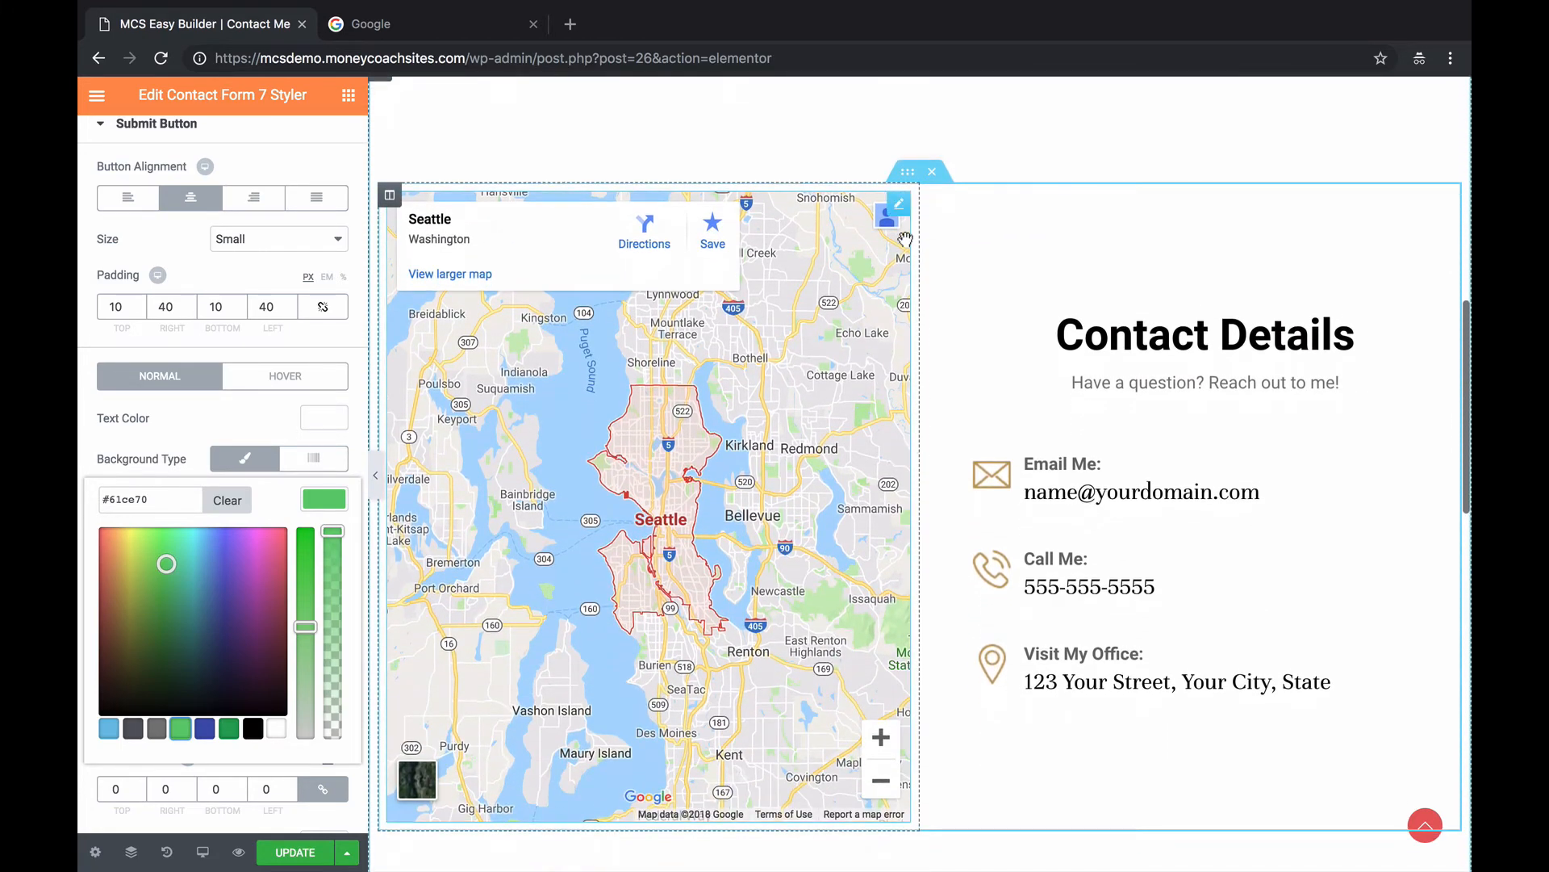
click(900, 208)
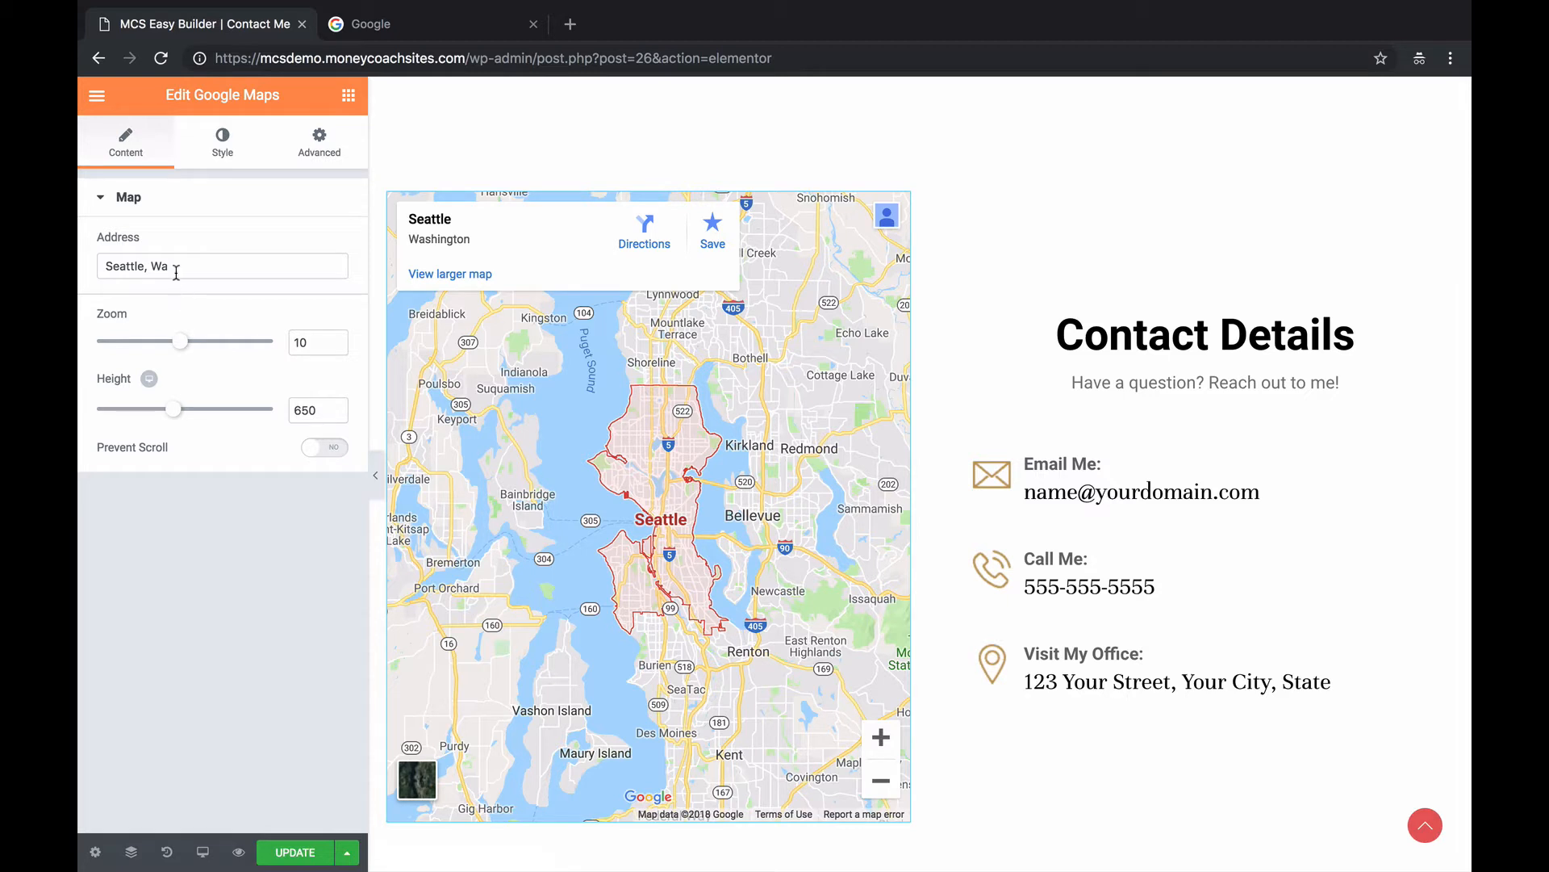
drag(168, 262, 79, 268)
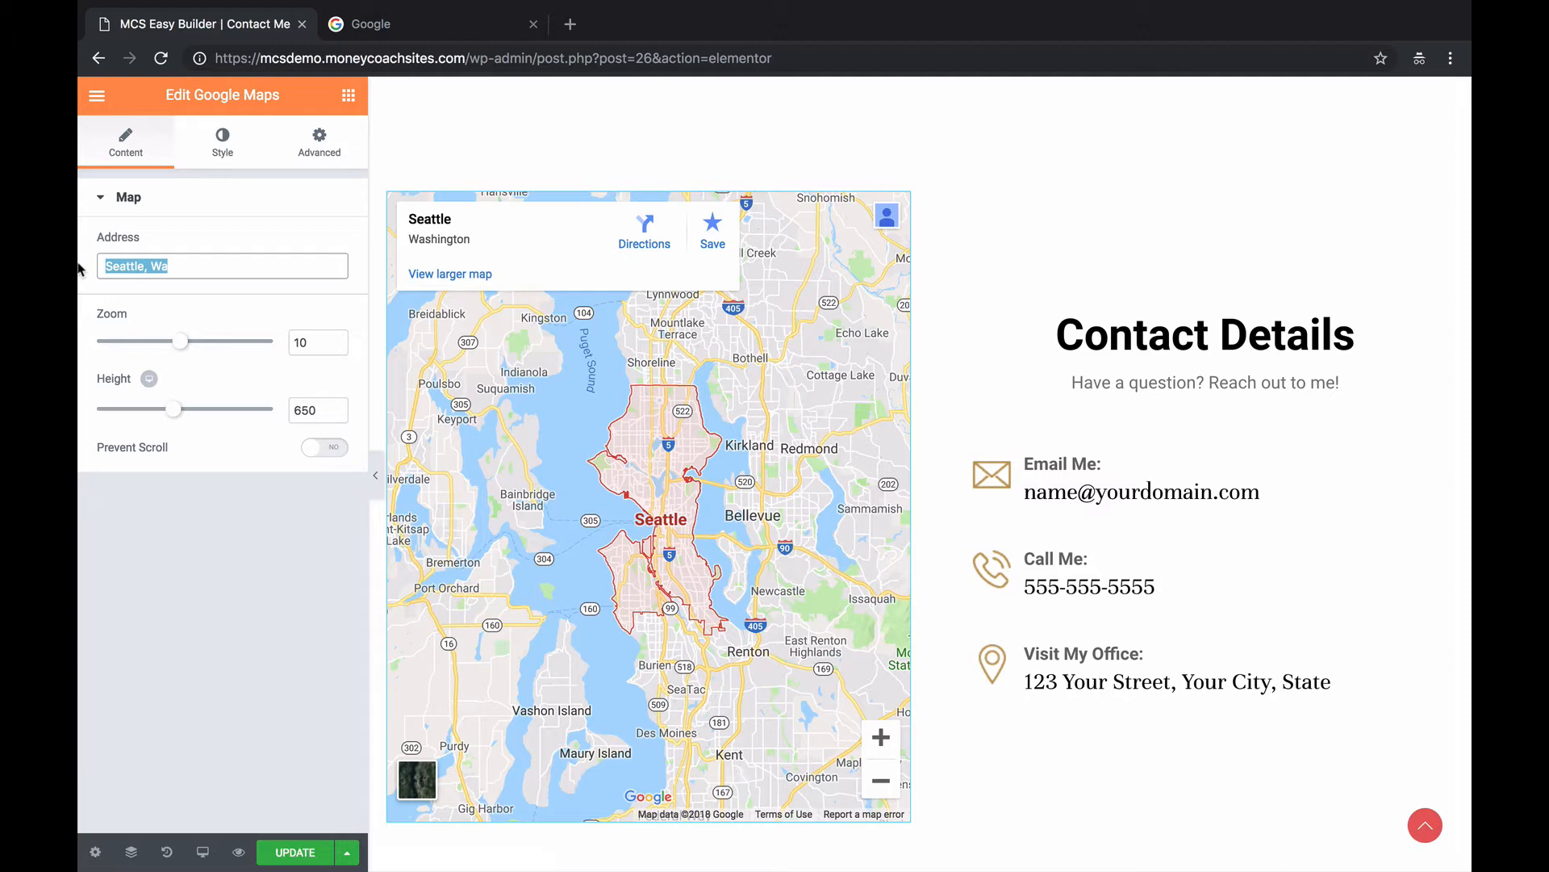
text(Kennewick)
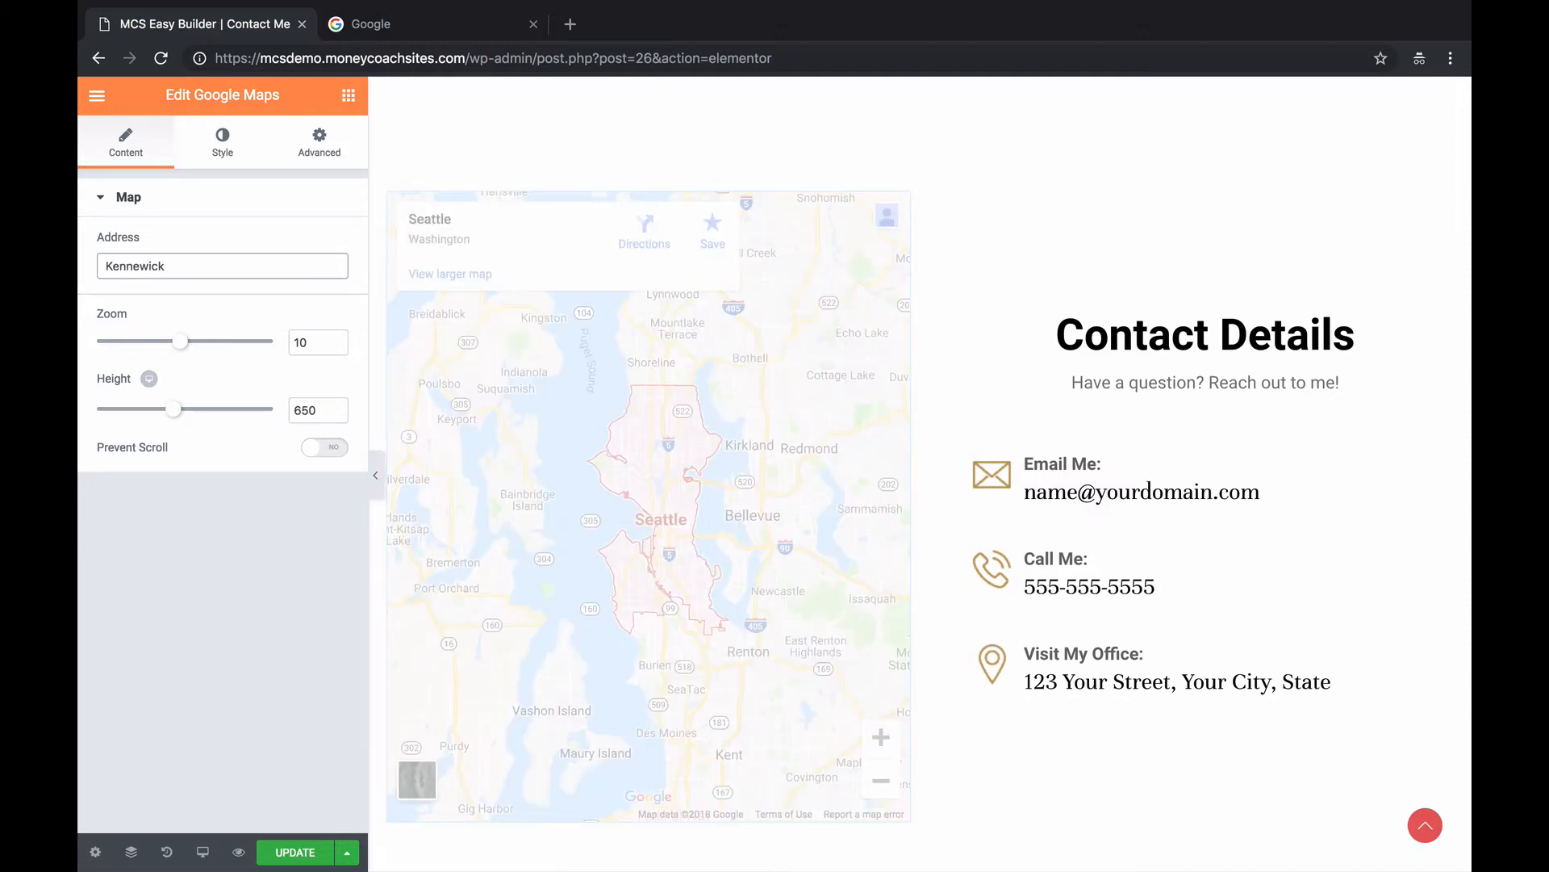
text(, WA)
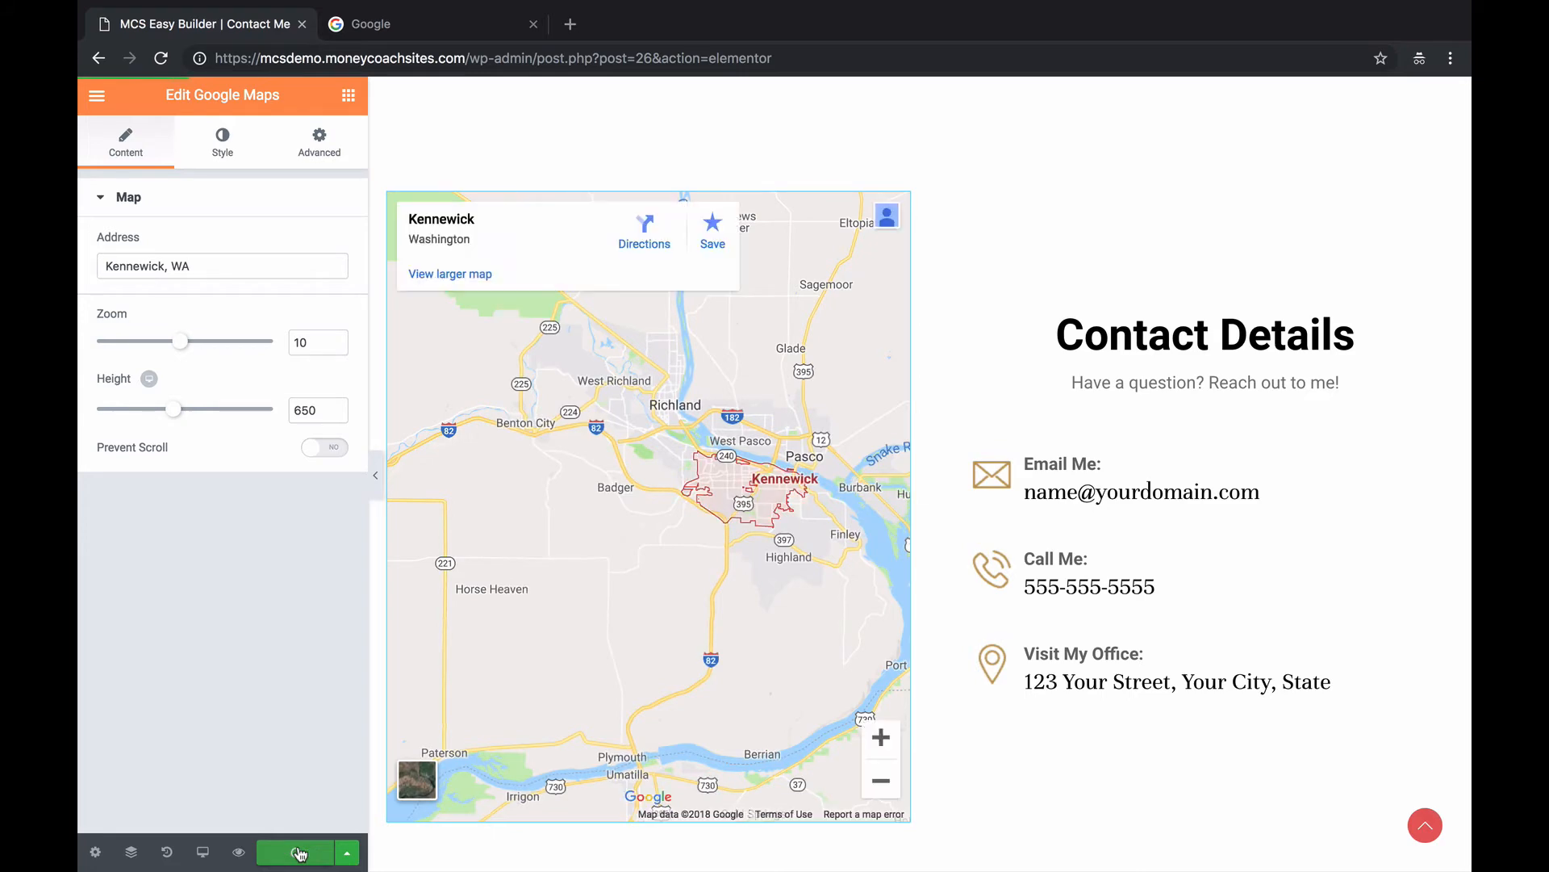
click(296, 852)
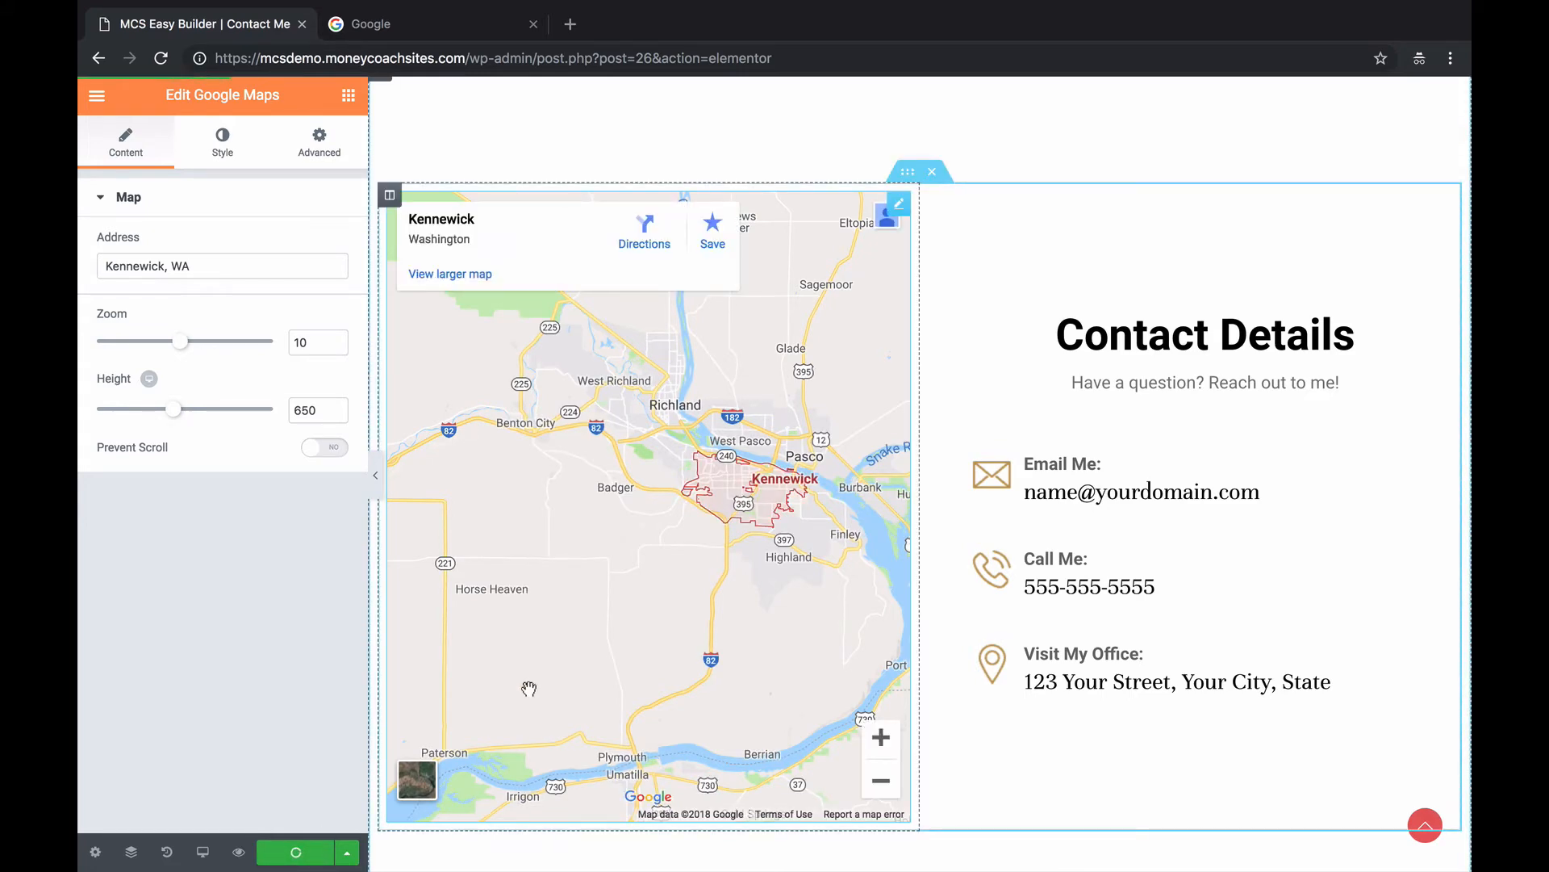
Raise the Kennewick map's zoom level to 15.
scroll(529, 688, down, 2)
scroll(528, 688, up, 1)
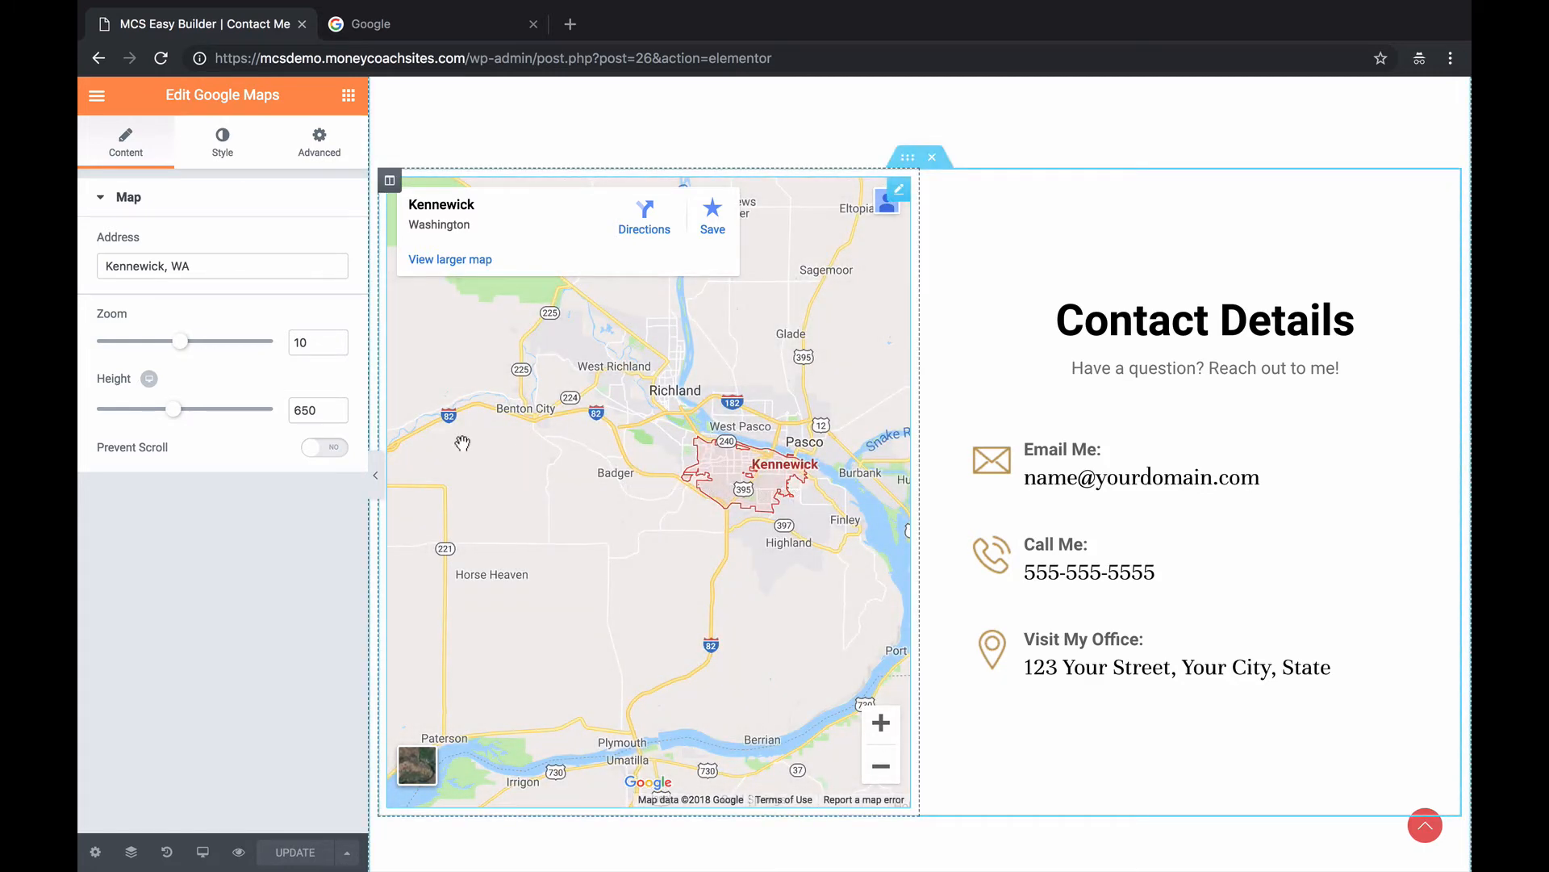
drag(182, 342, 233, 350)
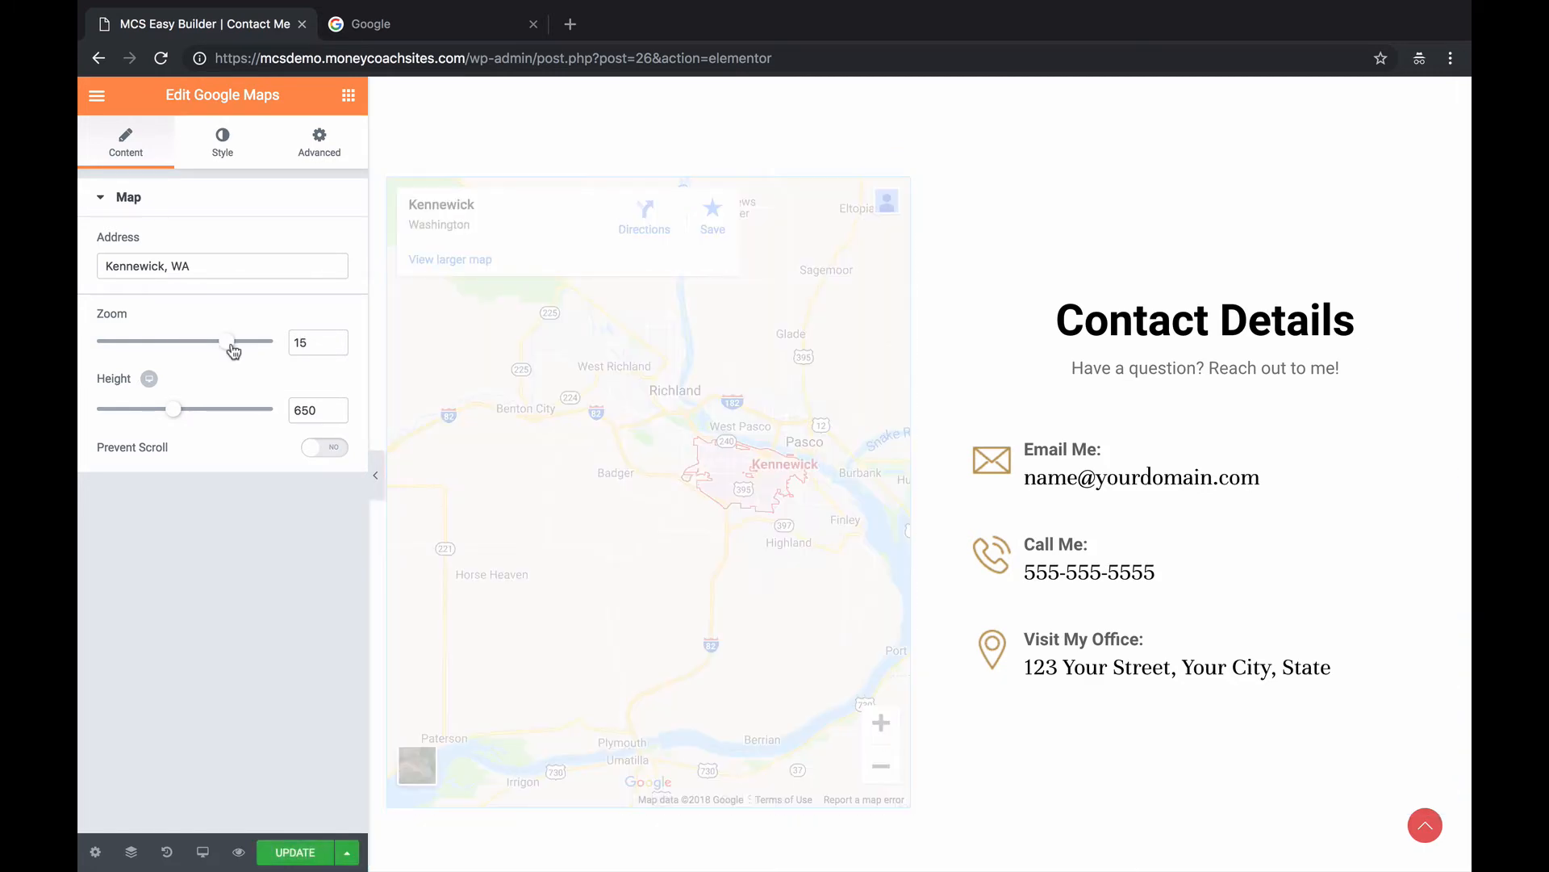
Browse the media library for the Email Me box's image, close it and delete the envelope icon.
click(1203, 310)
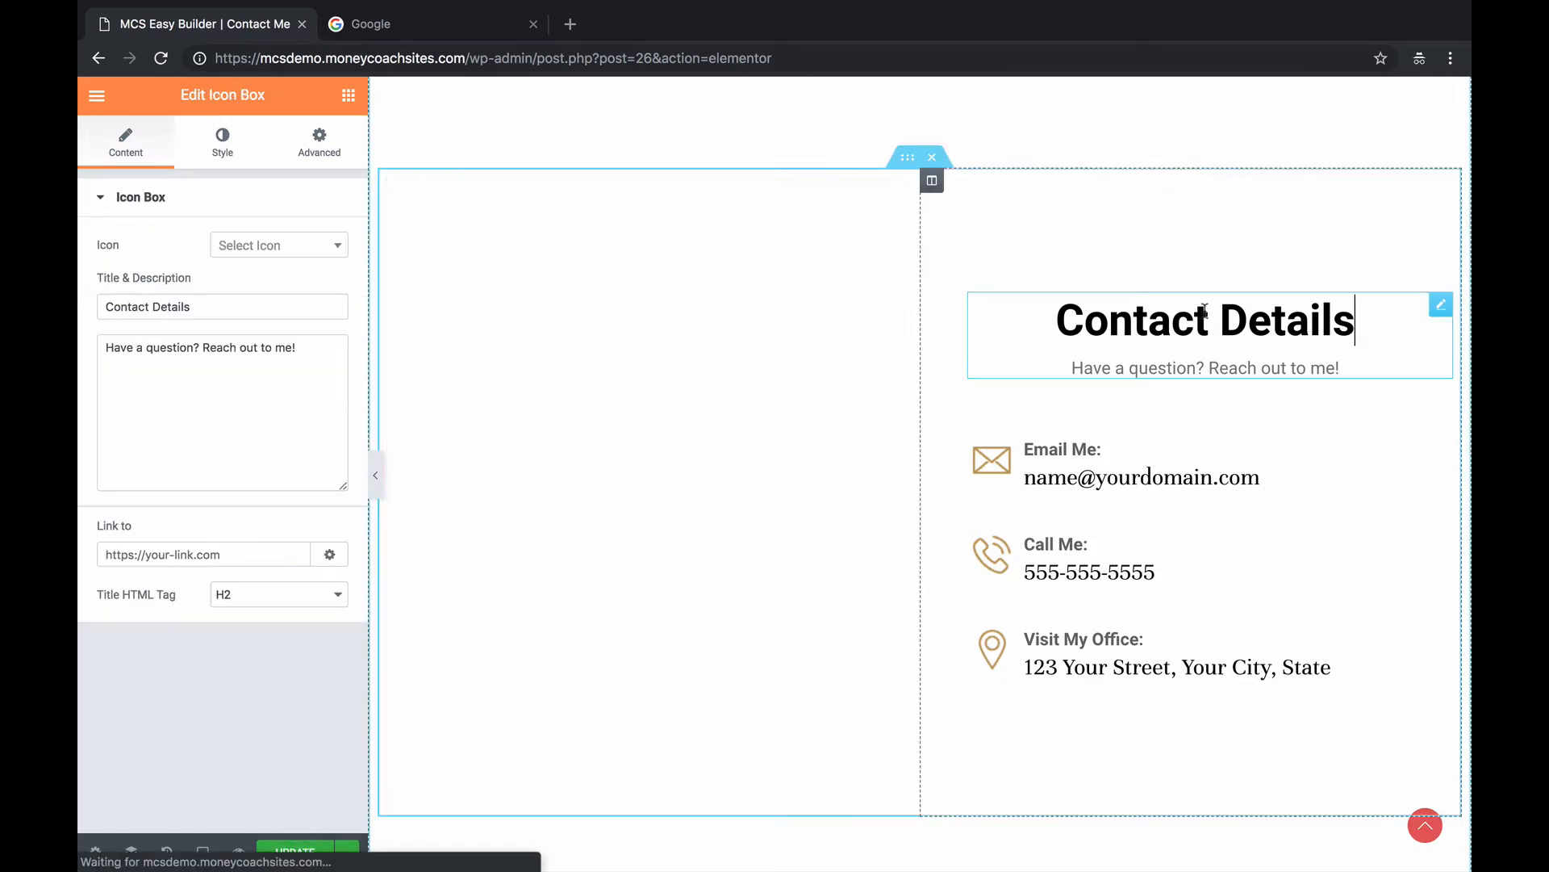
click(1188, 457)
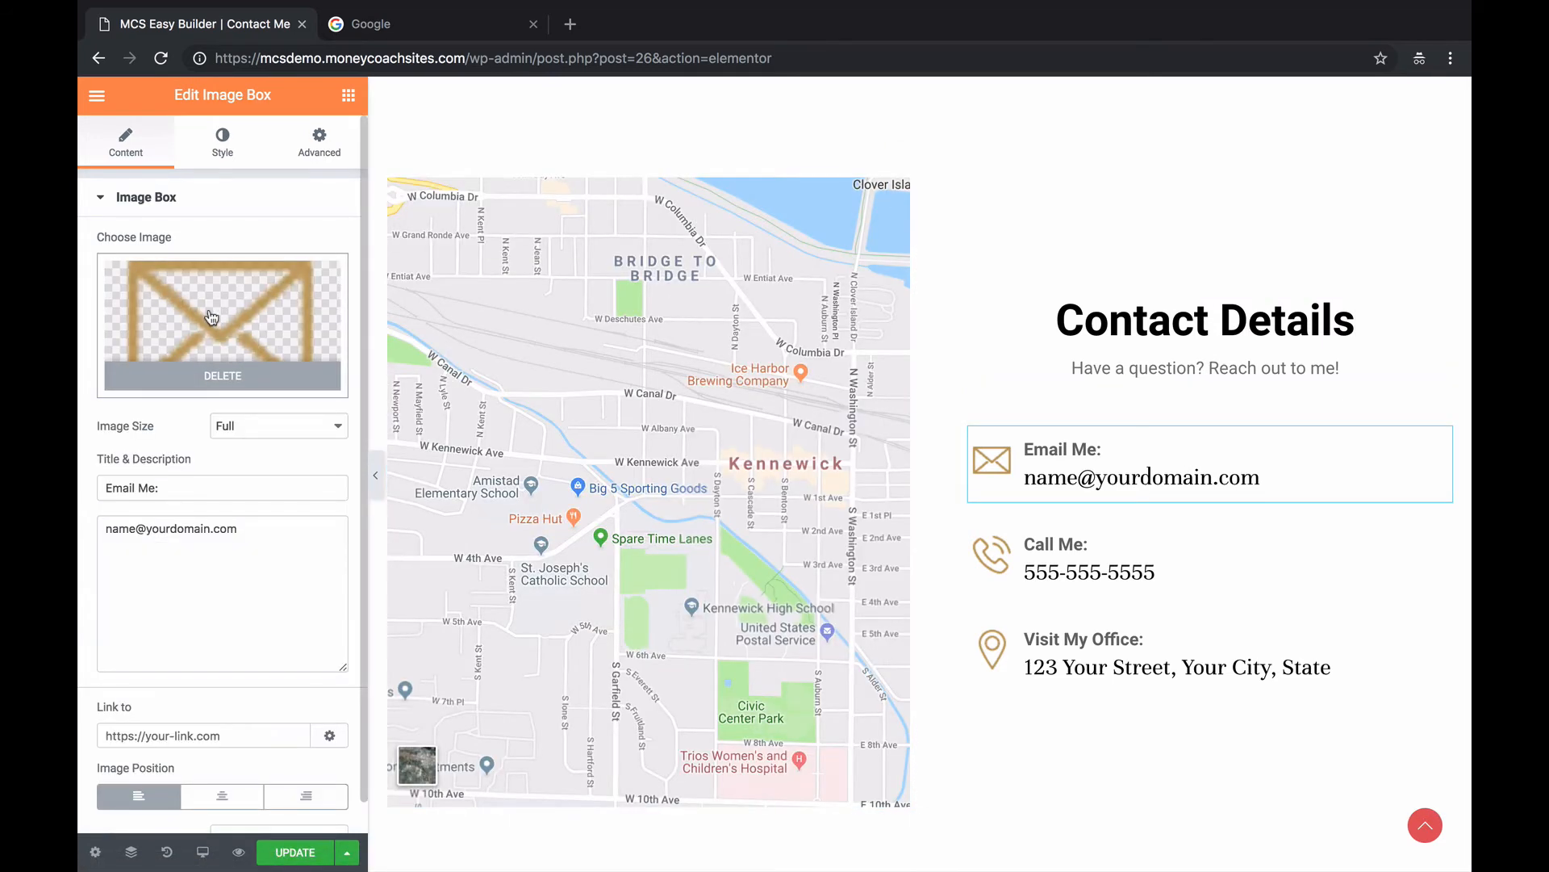
click(211, 360)
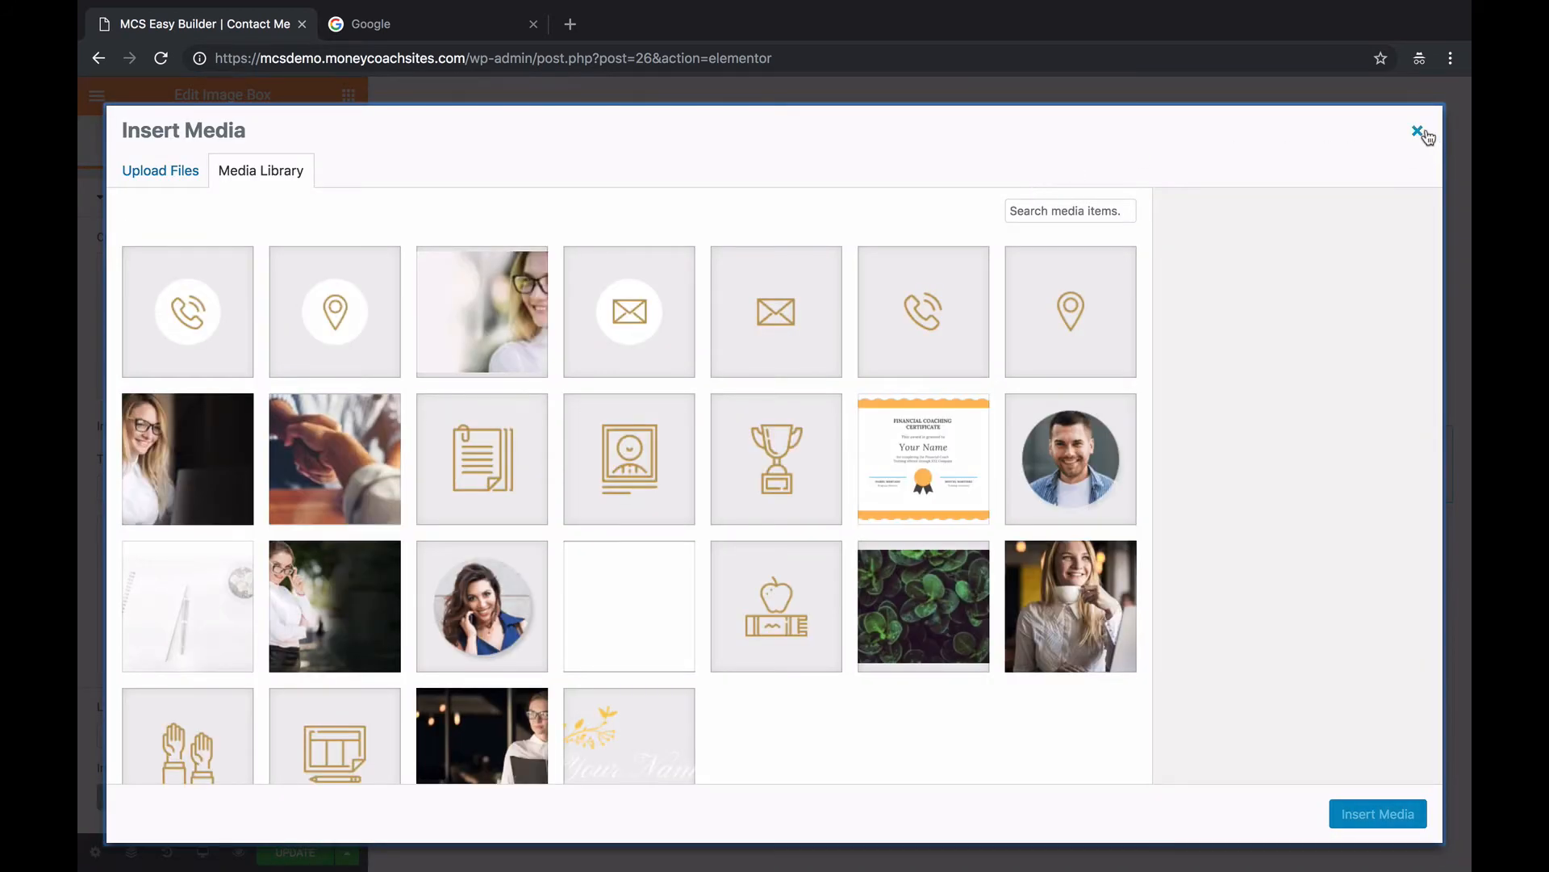
click(1425, 135)
click(231, 380)
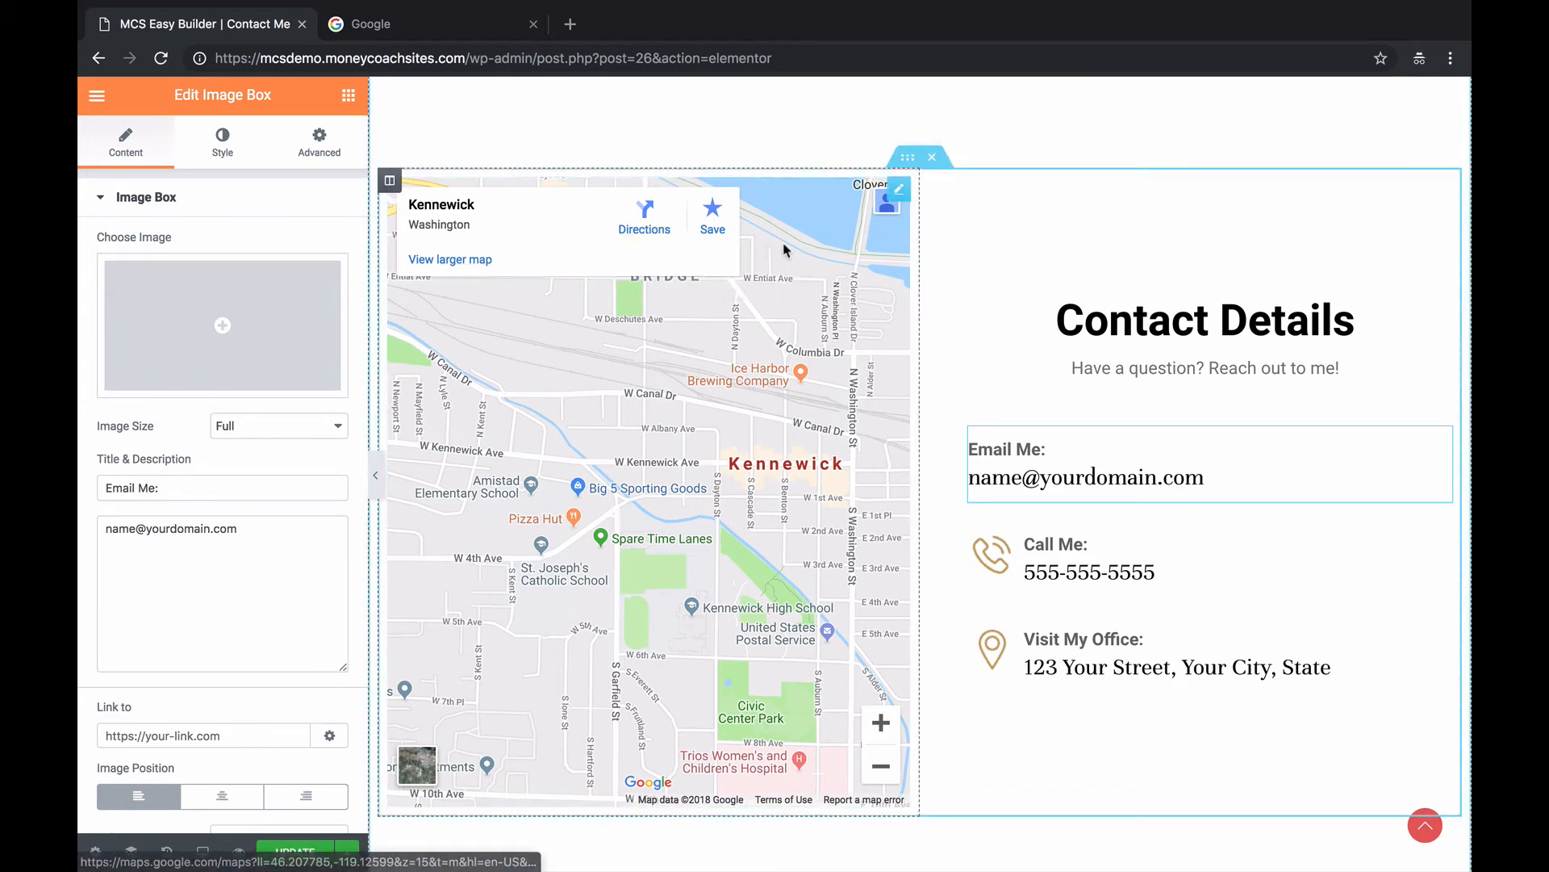
Change the background color of the "Stay up to date on the latest!" section to green (#61ce70).
scroll(1174, 581, down, 3)
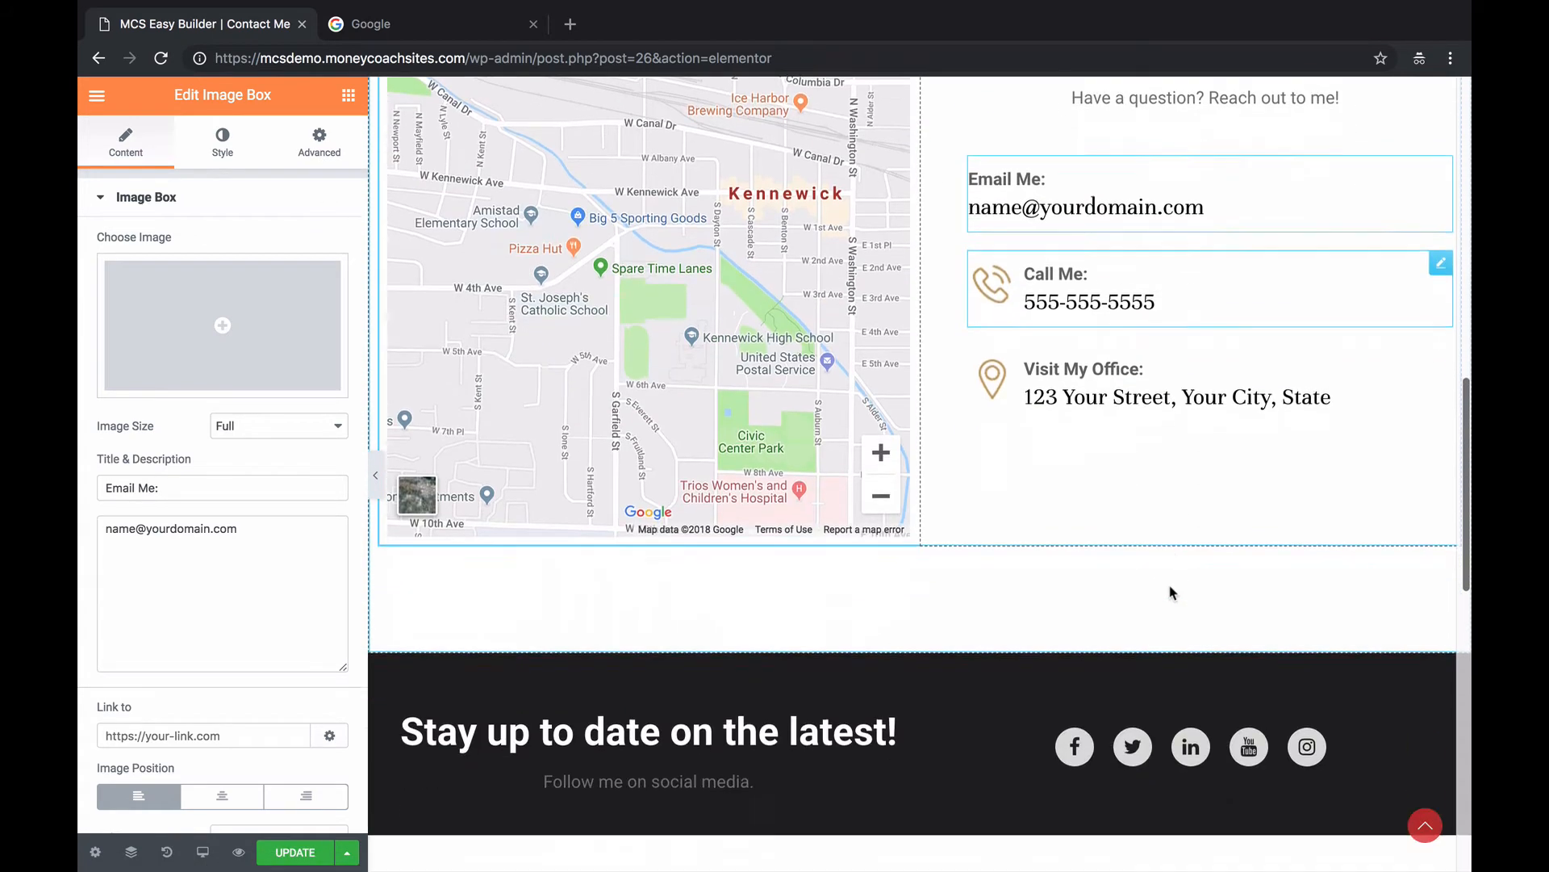
scroll(1172, 593, down, 3)
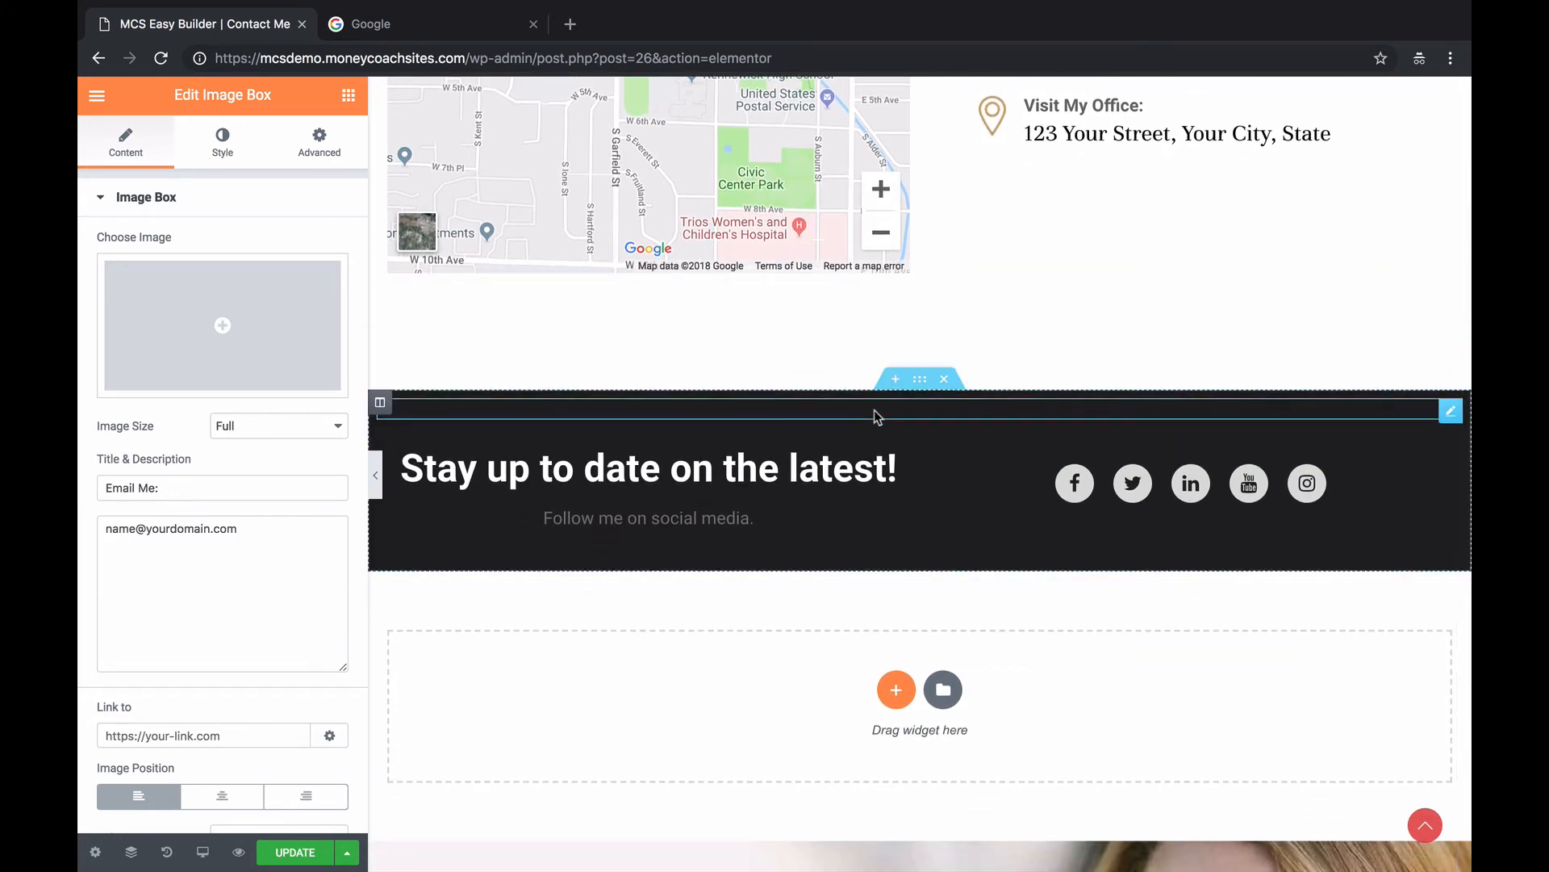
click(920, 378)
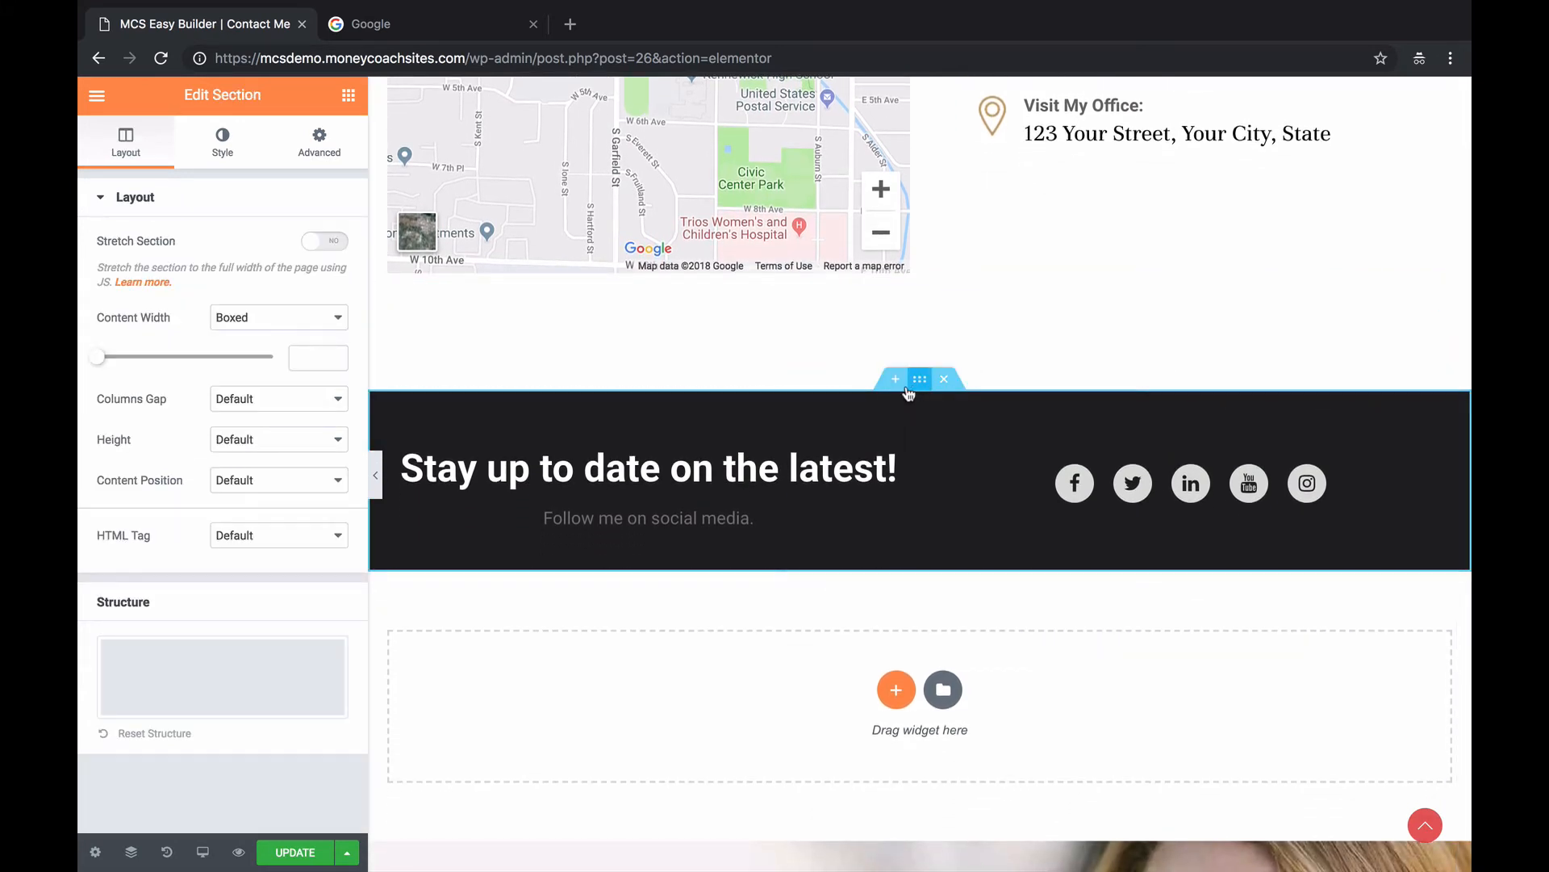
click(234, 166)
click(322, 330)
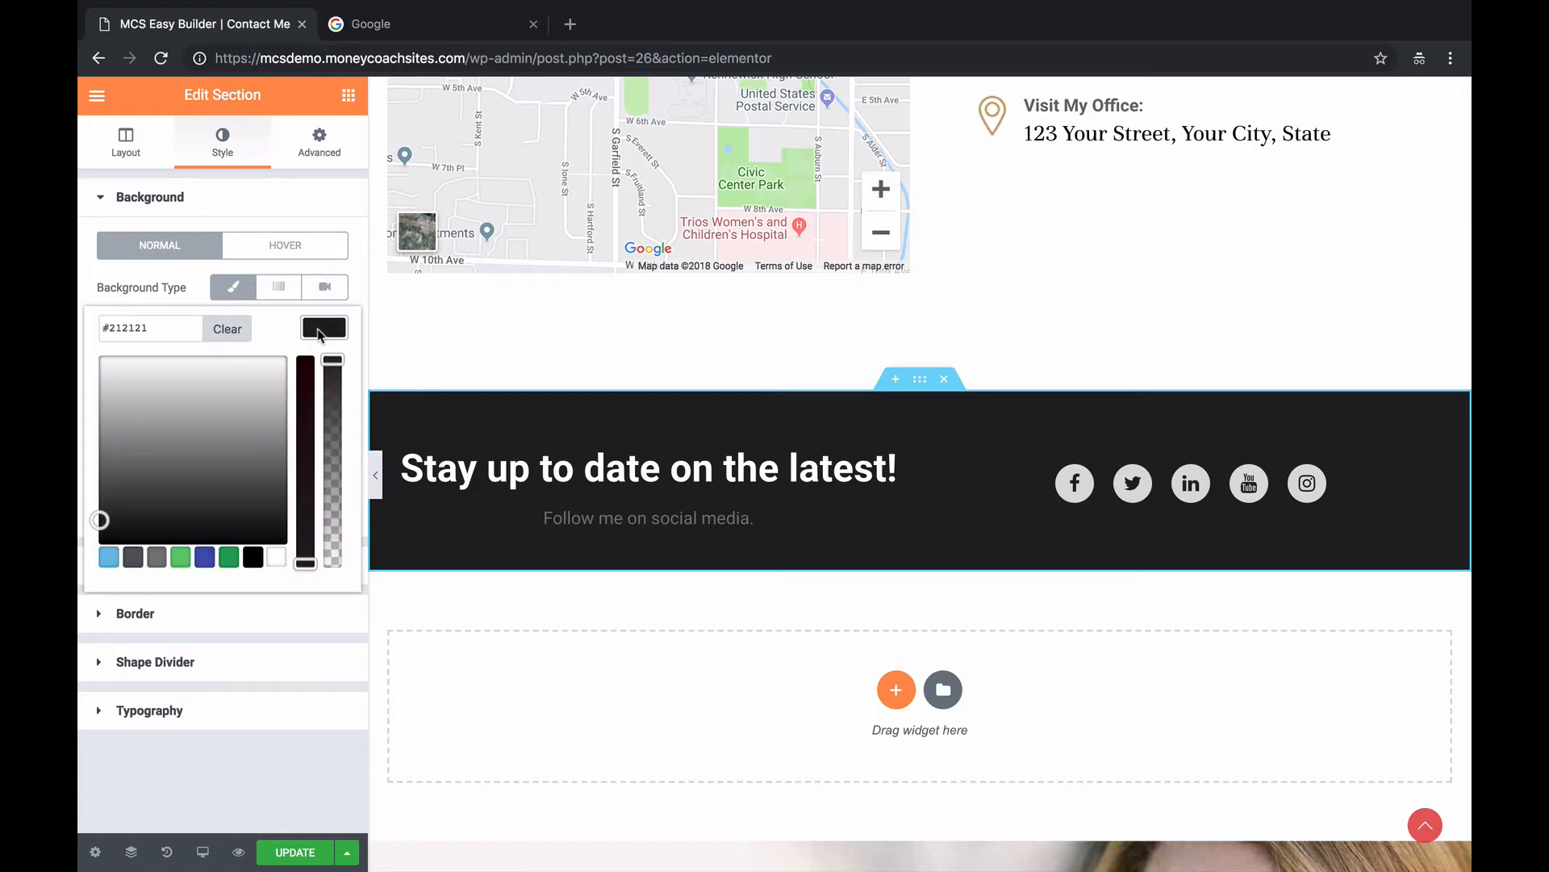
click(180, 557)
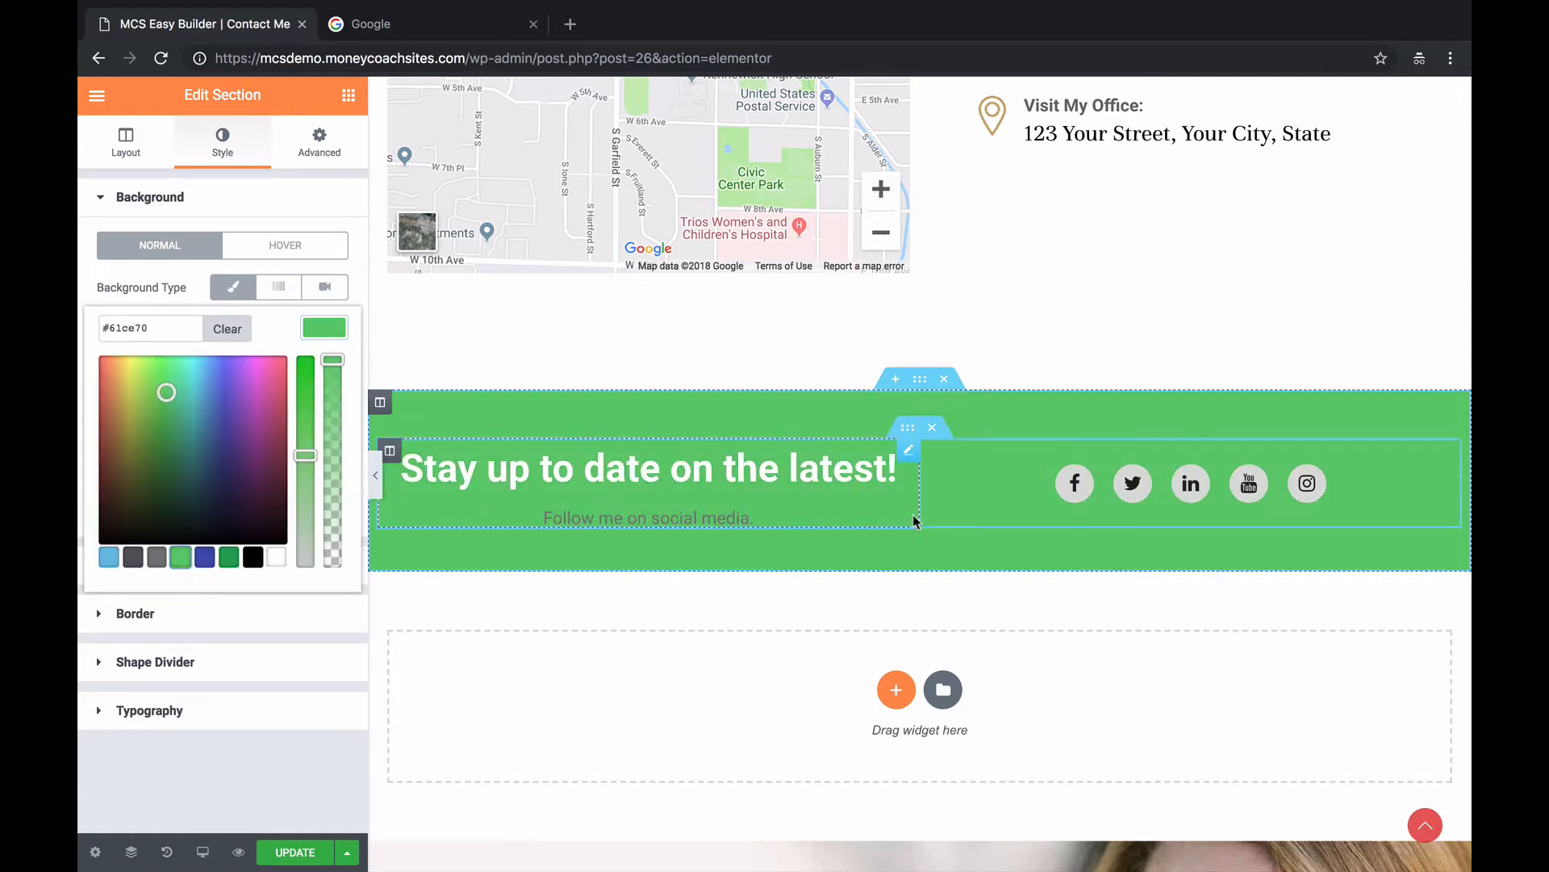
View the content settings of the social media section's text box and social icons.
click(777, 504)
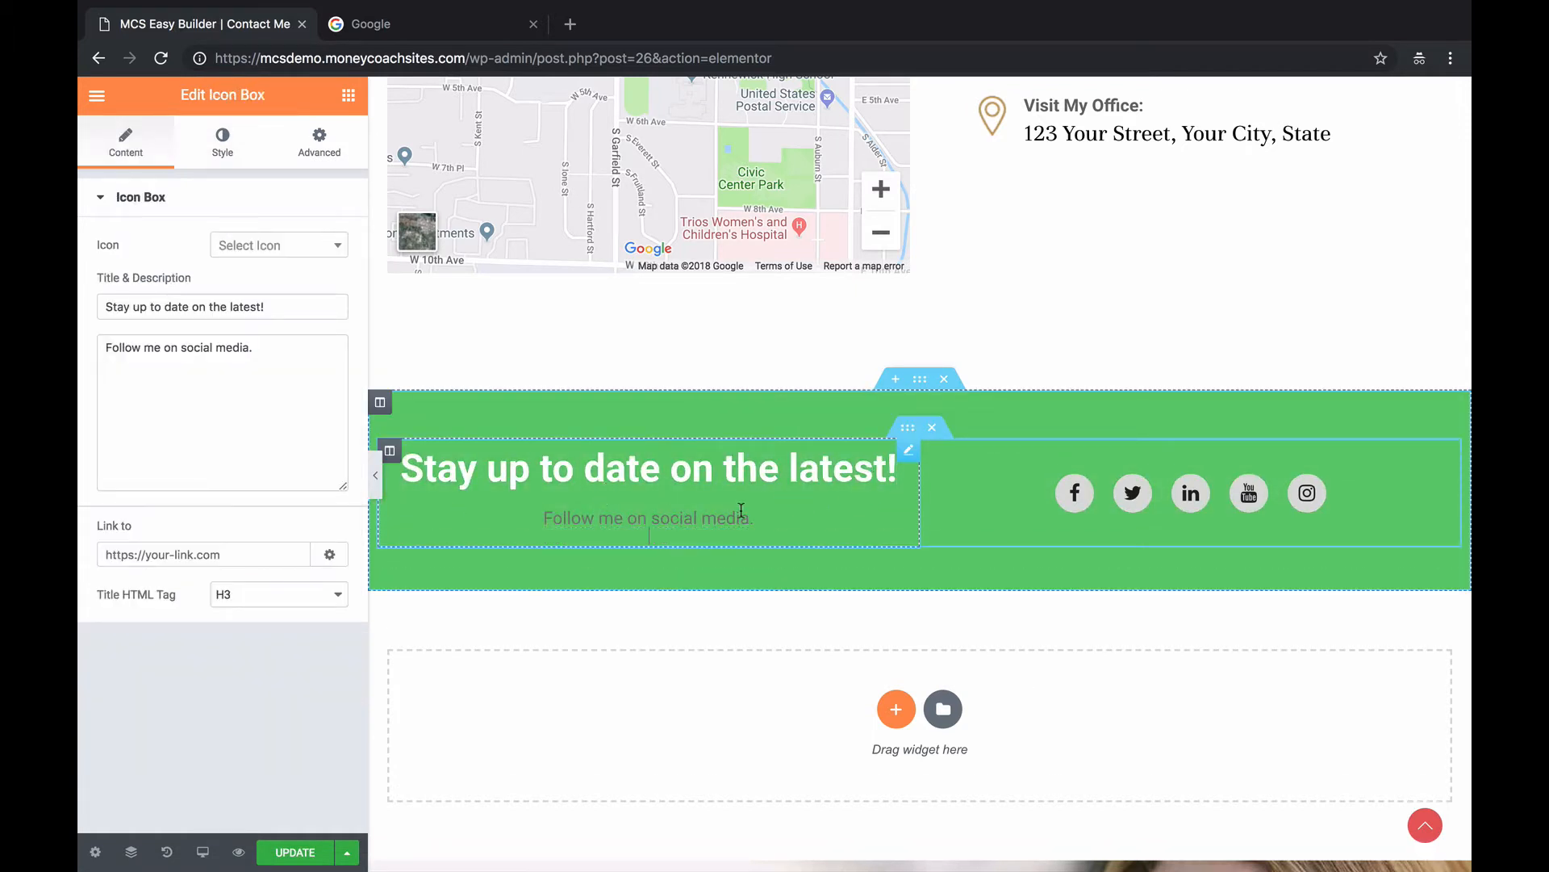
click(1044, 485)
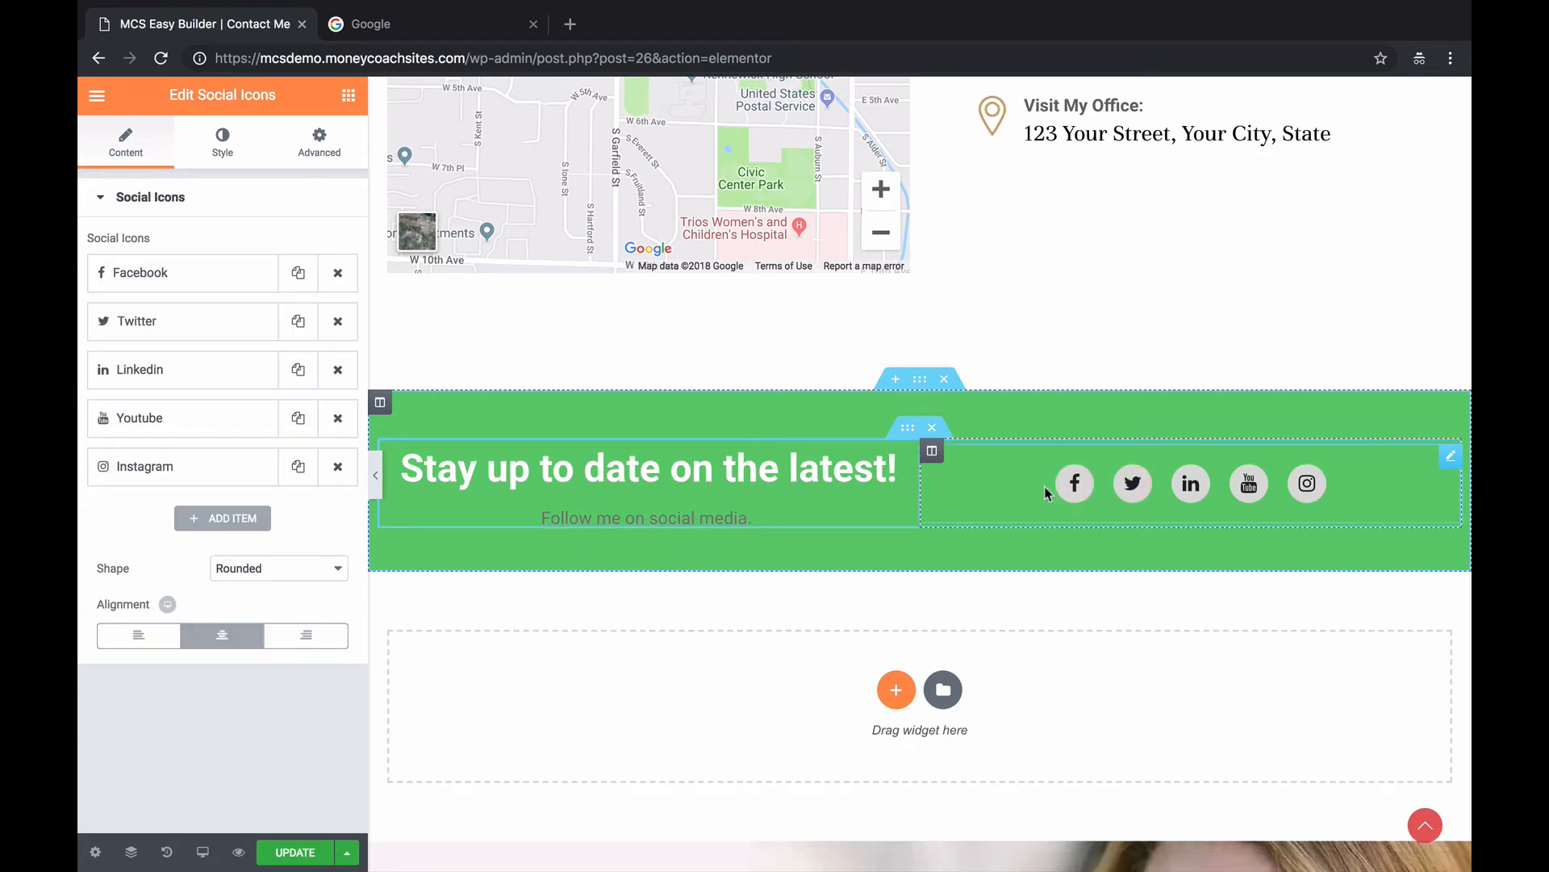
scroll(647, 462, down, 10)
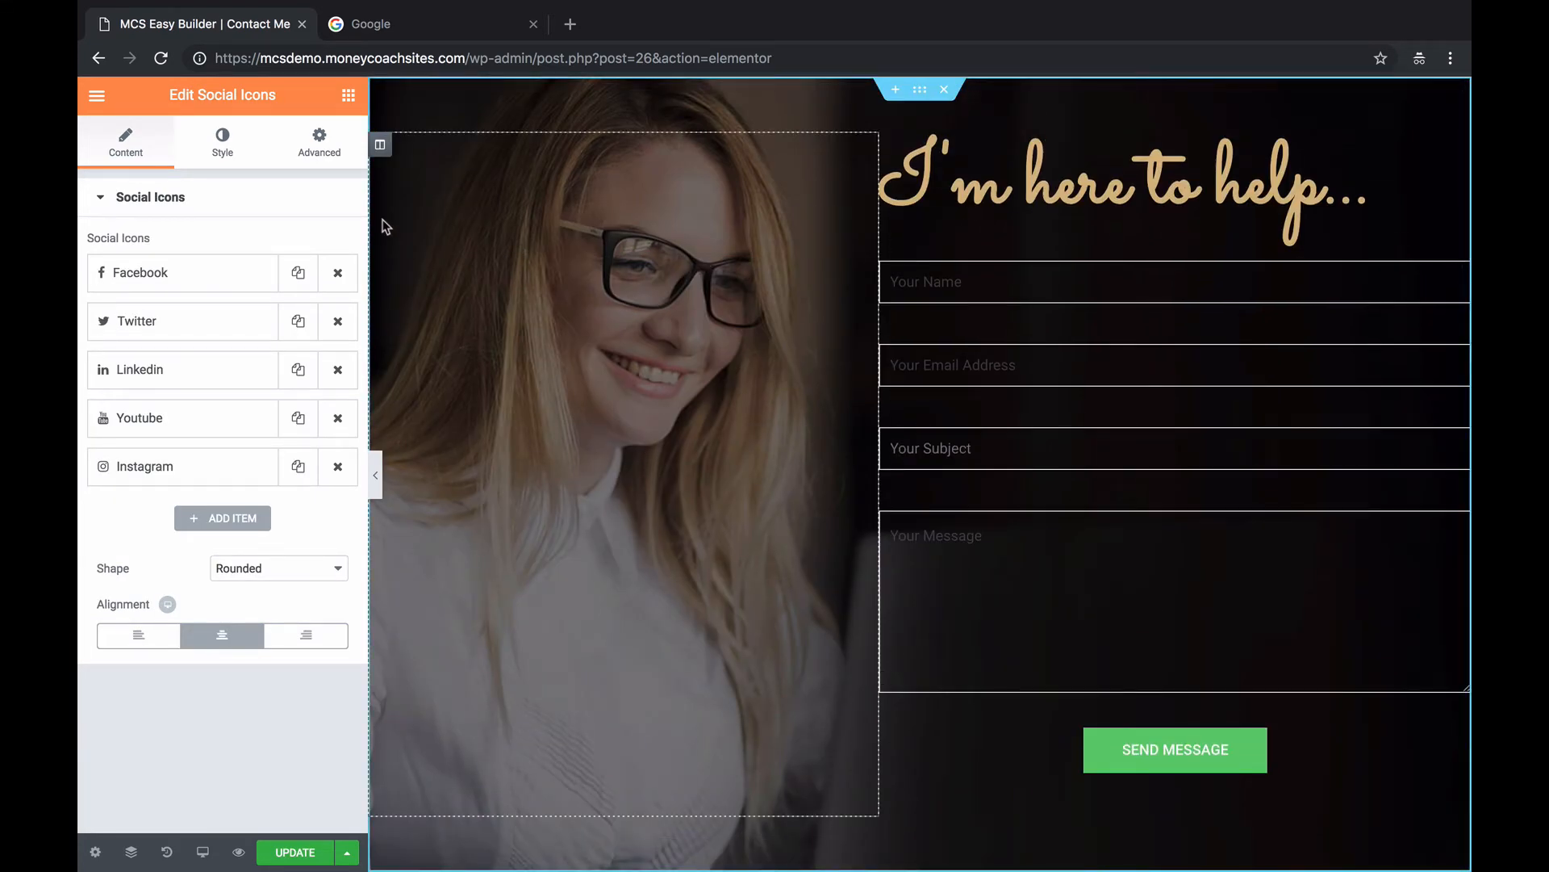
Leave the page builder without saving and open the Account page from the MCS Demo dashboard.
click(98, 96)
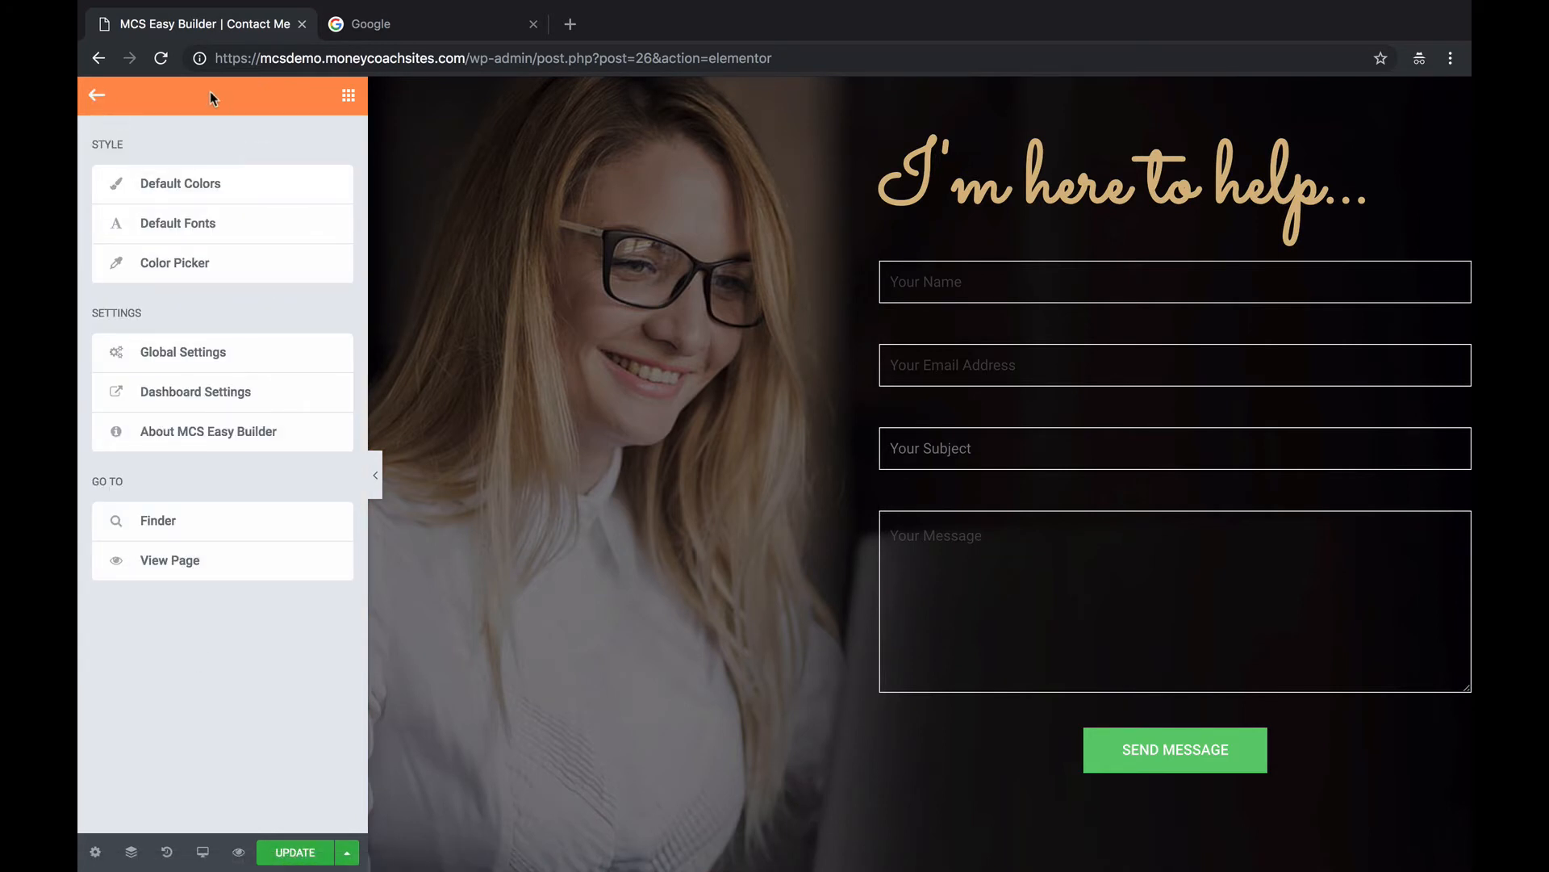
click(91, 56)
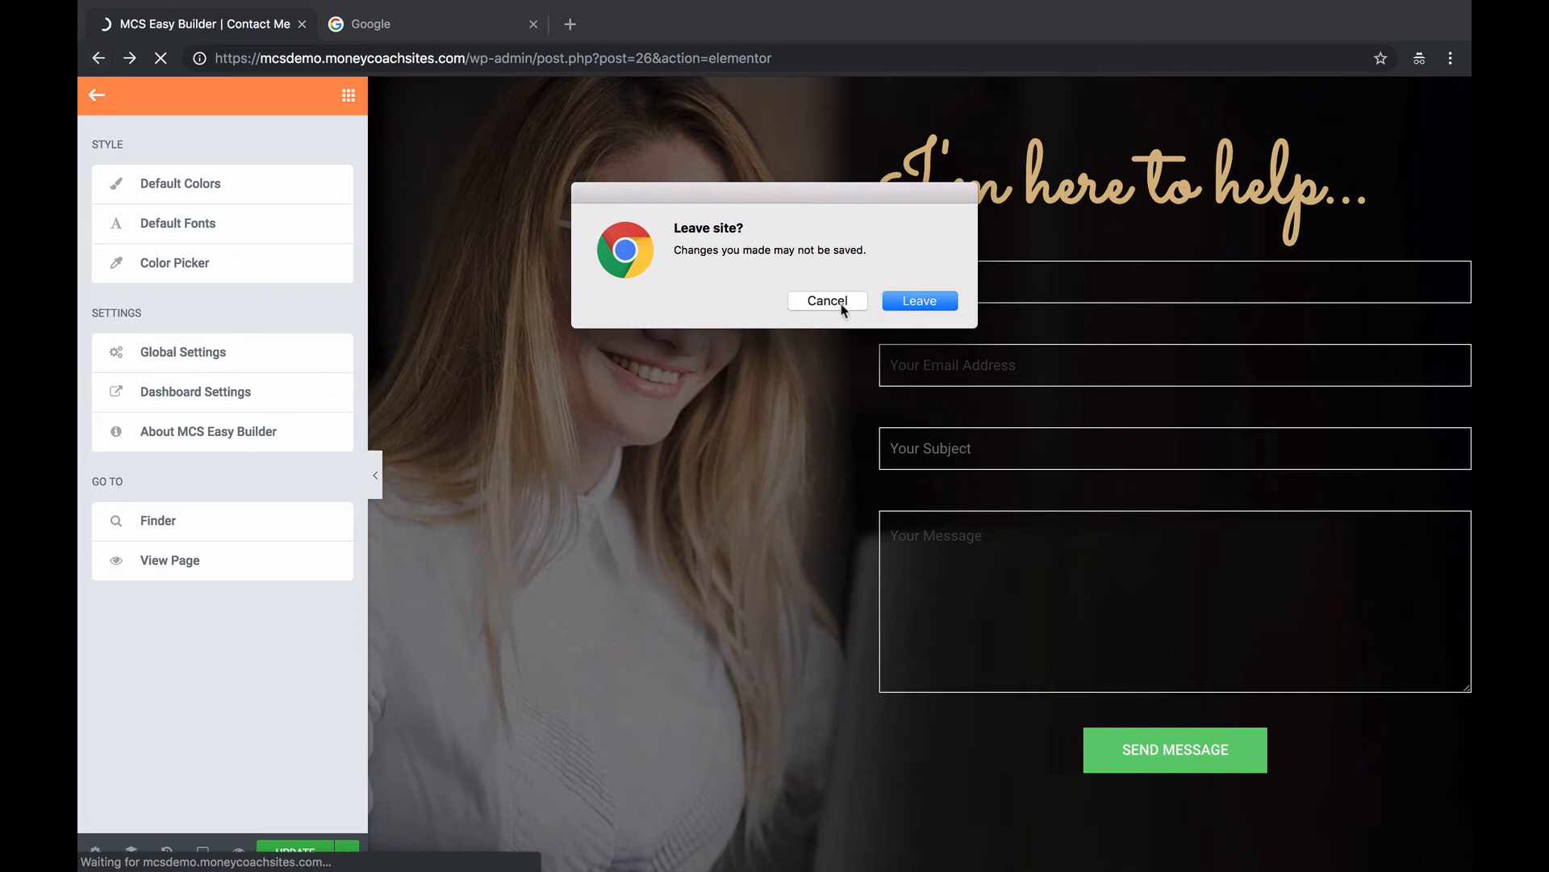
click(904, 296)
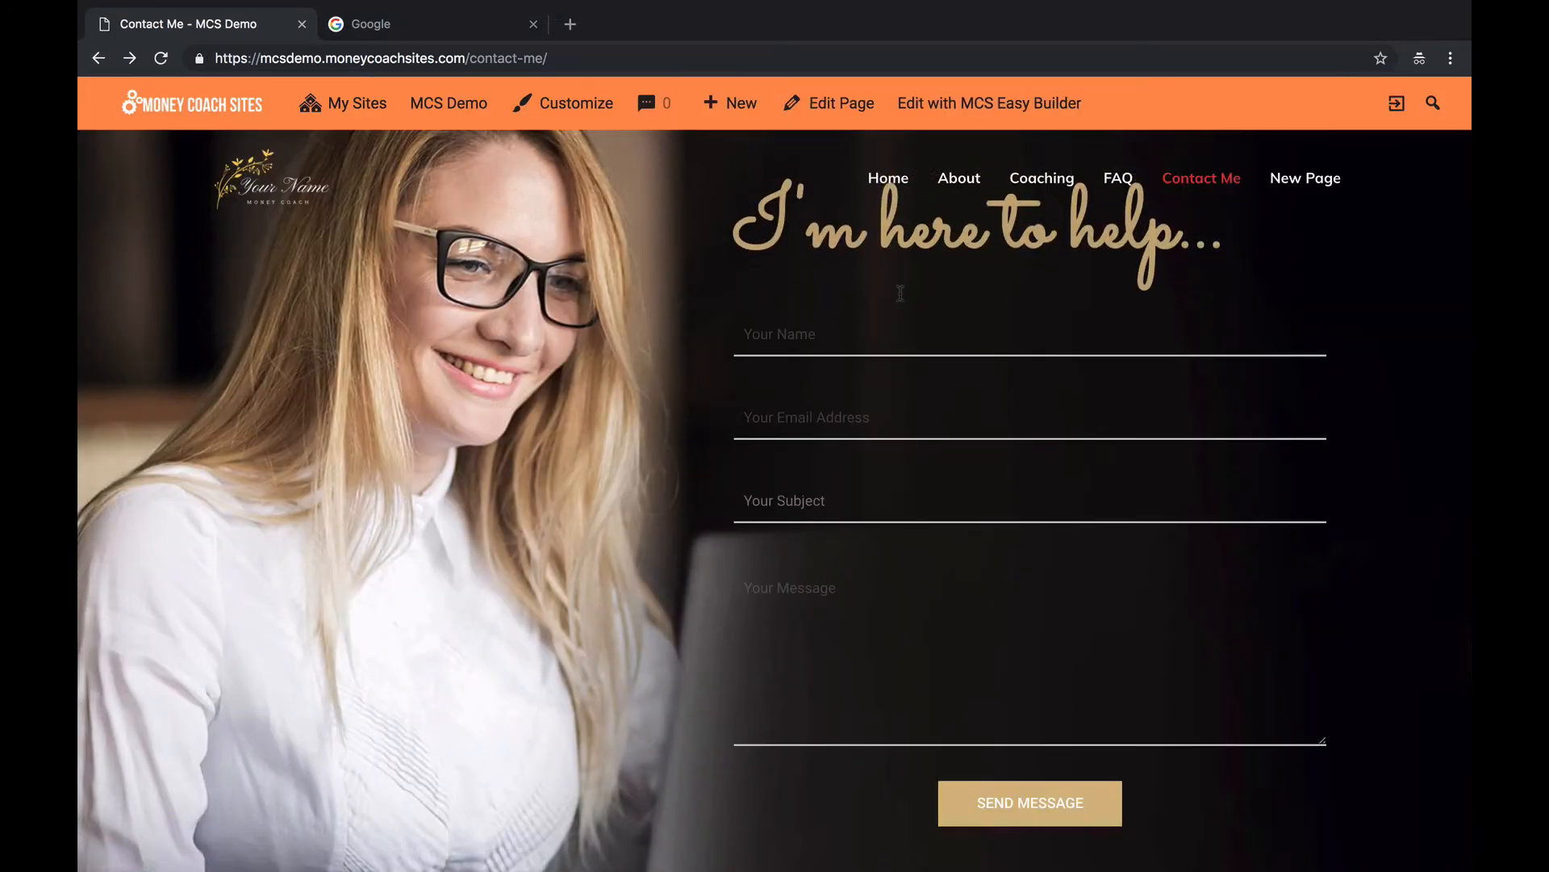
mouse_move(456, 113)
click(465, 161)
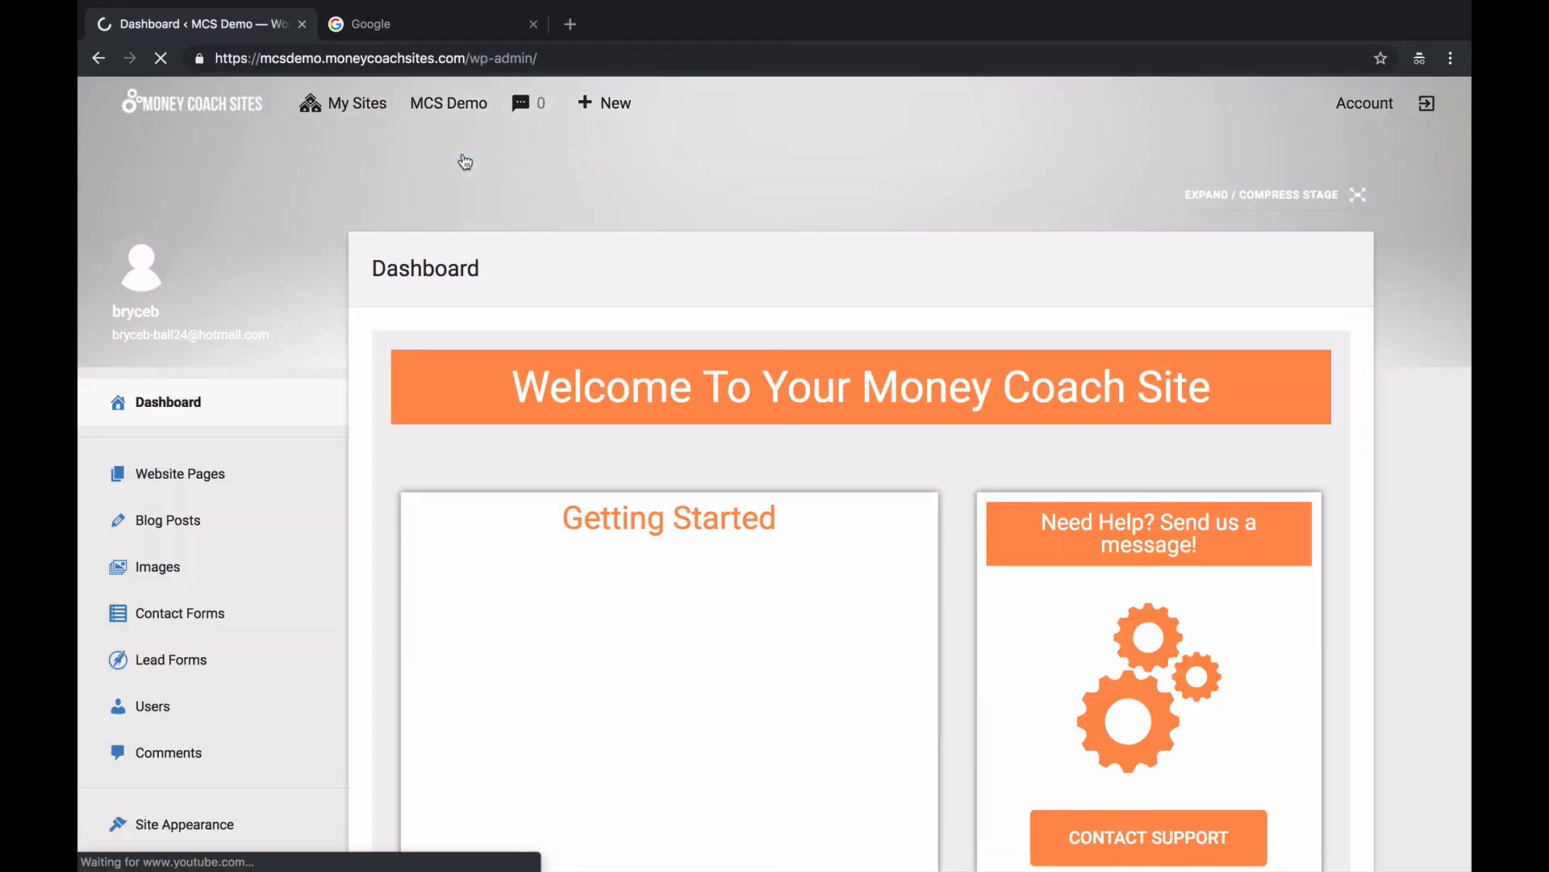
scroll(274, 451, down, 5)
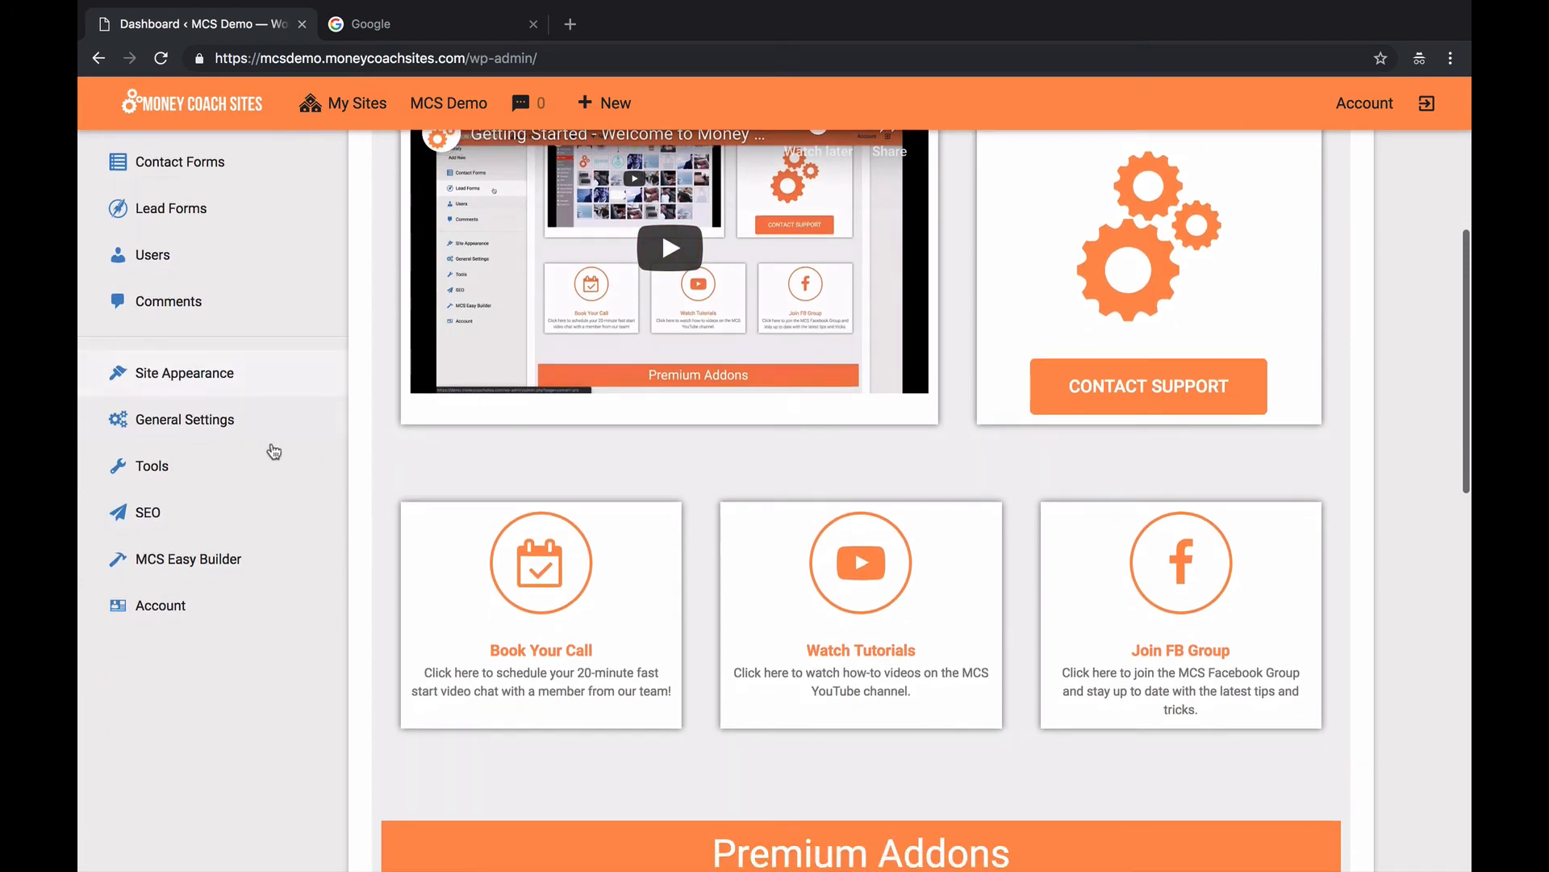
click(184, 611)
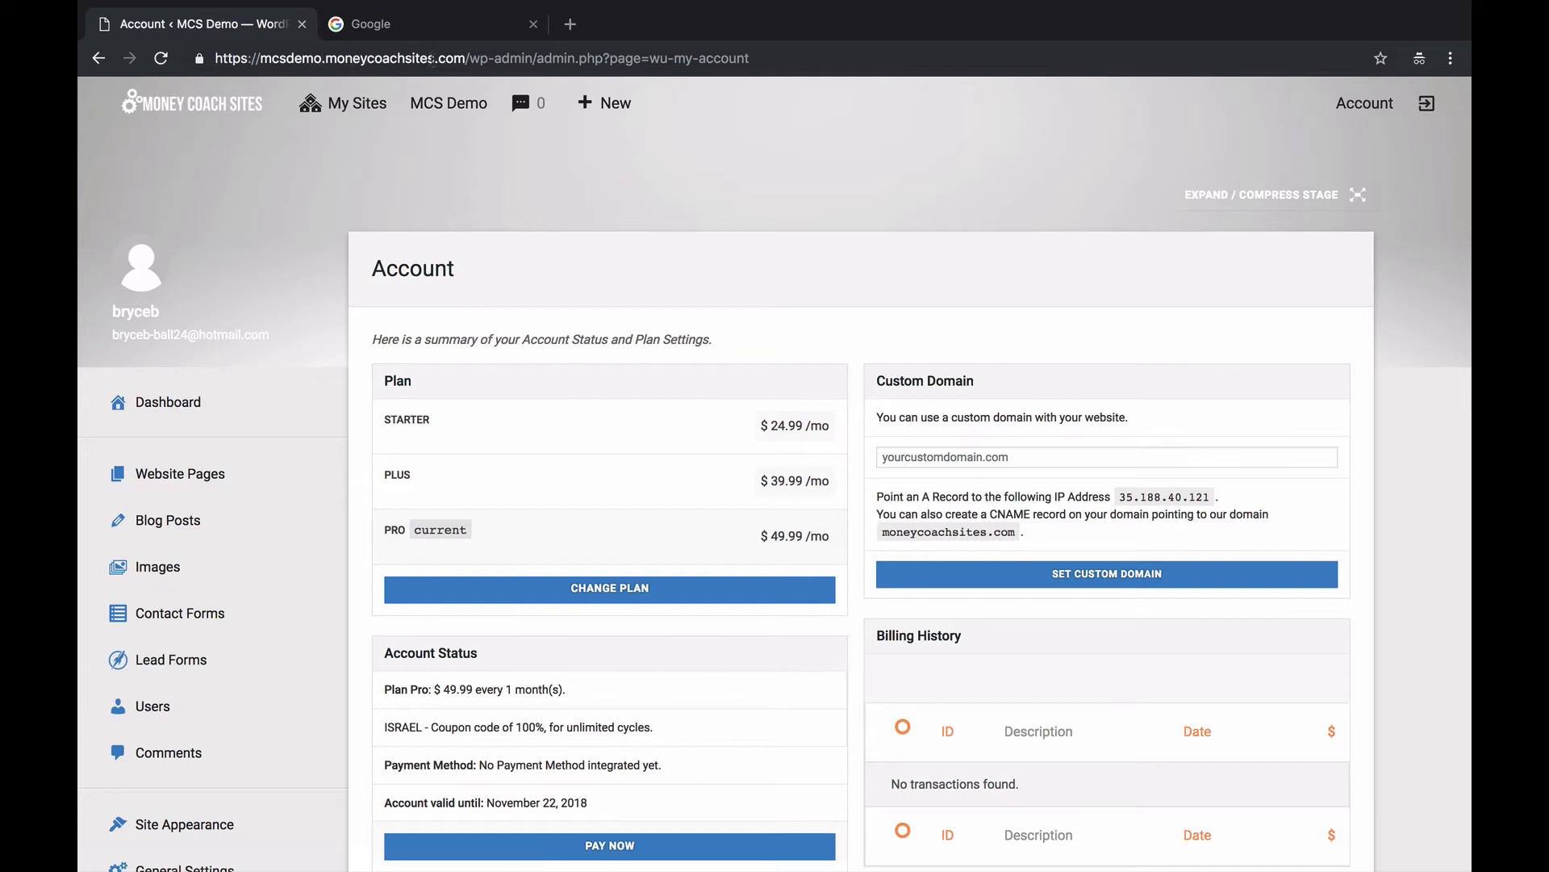
Review the plan options, account status and custom domain instructions on the Account page.
scroll(507, 240, down, 3)
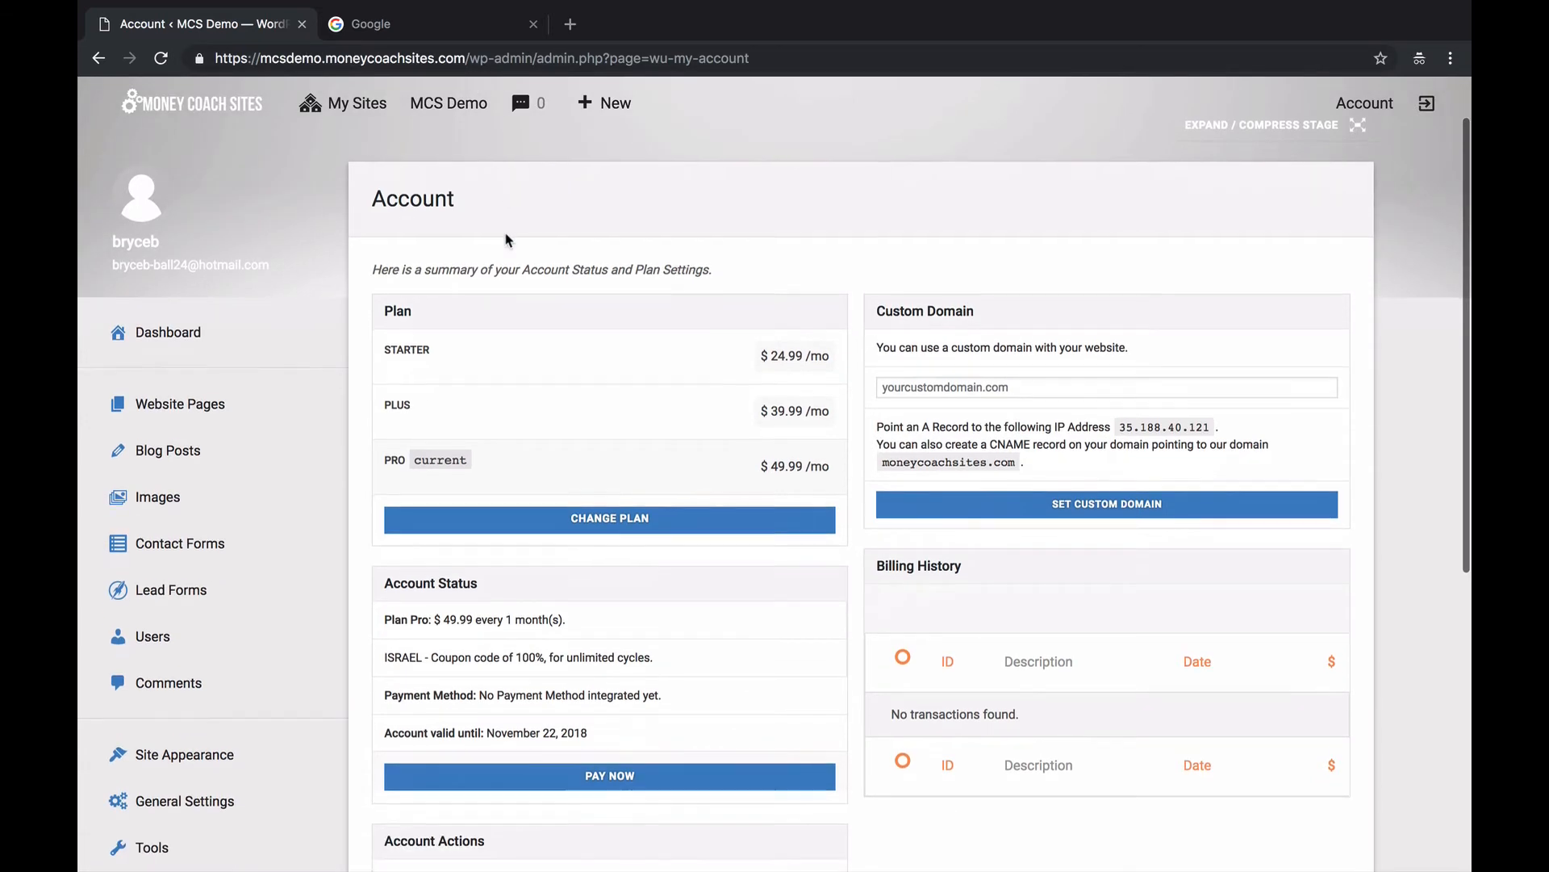
scroll(507, 240, up, 2)
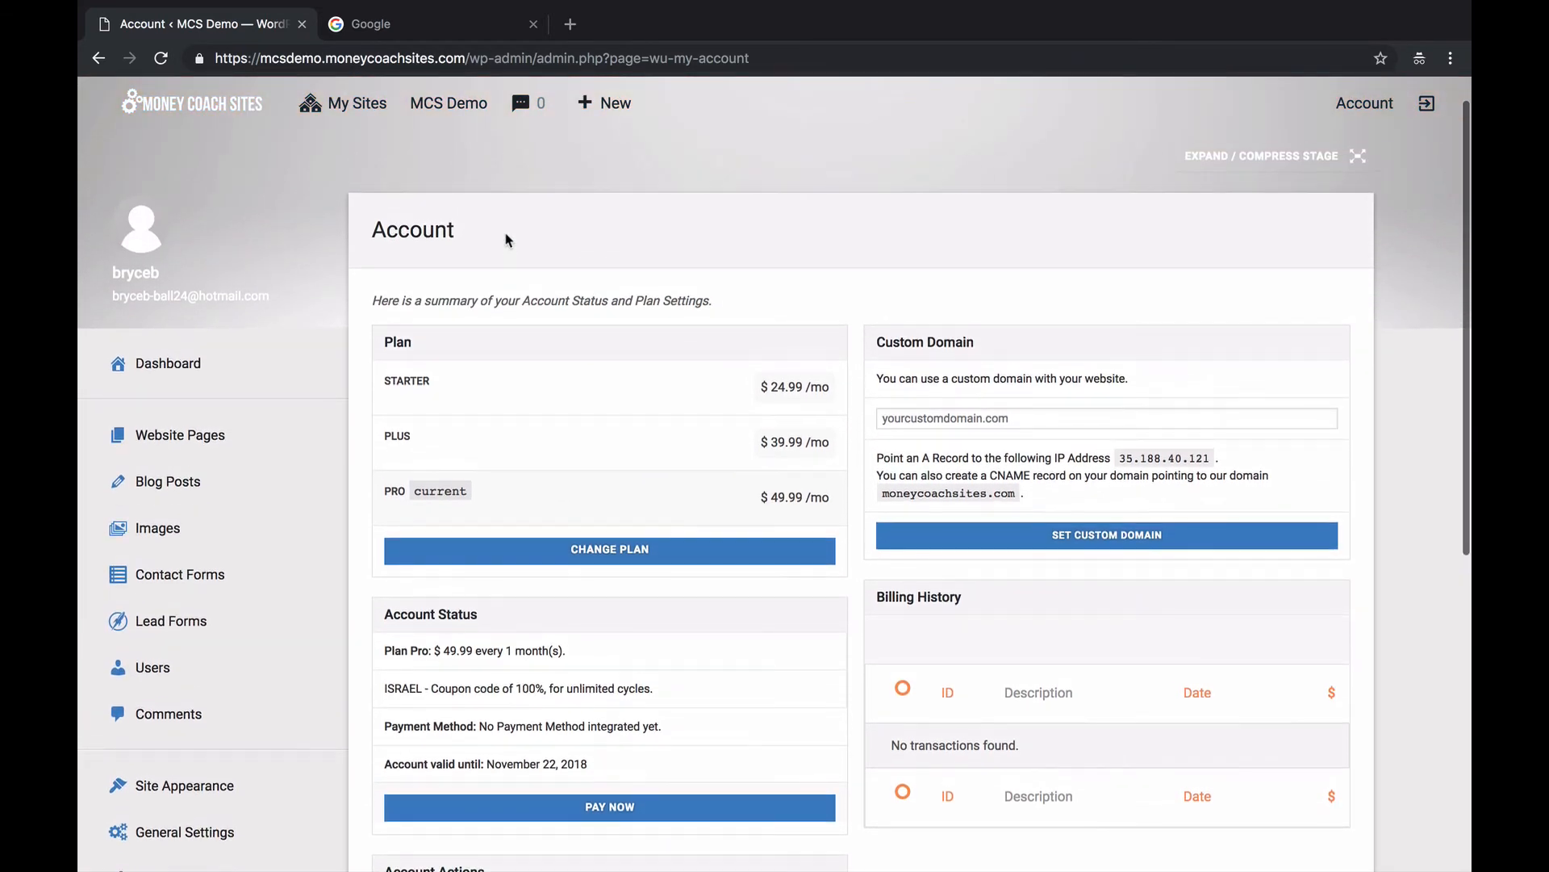
scroll(505, 240, down, 2)
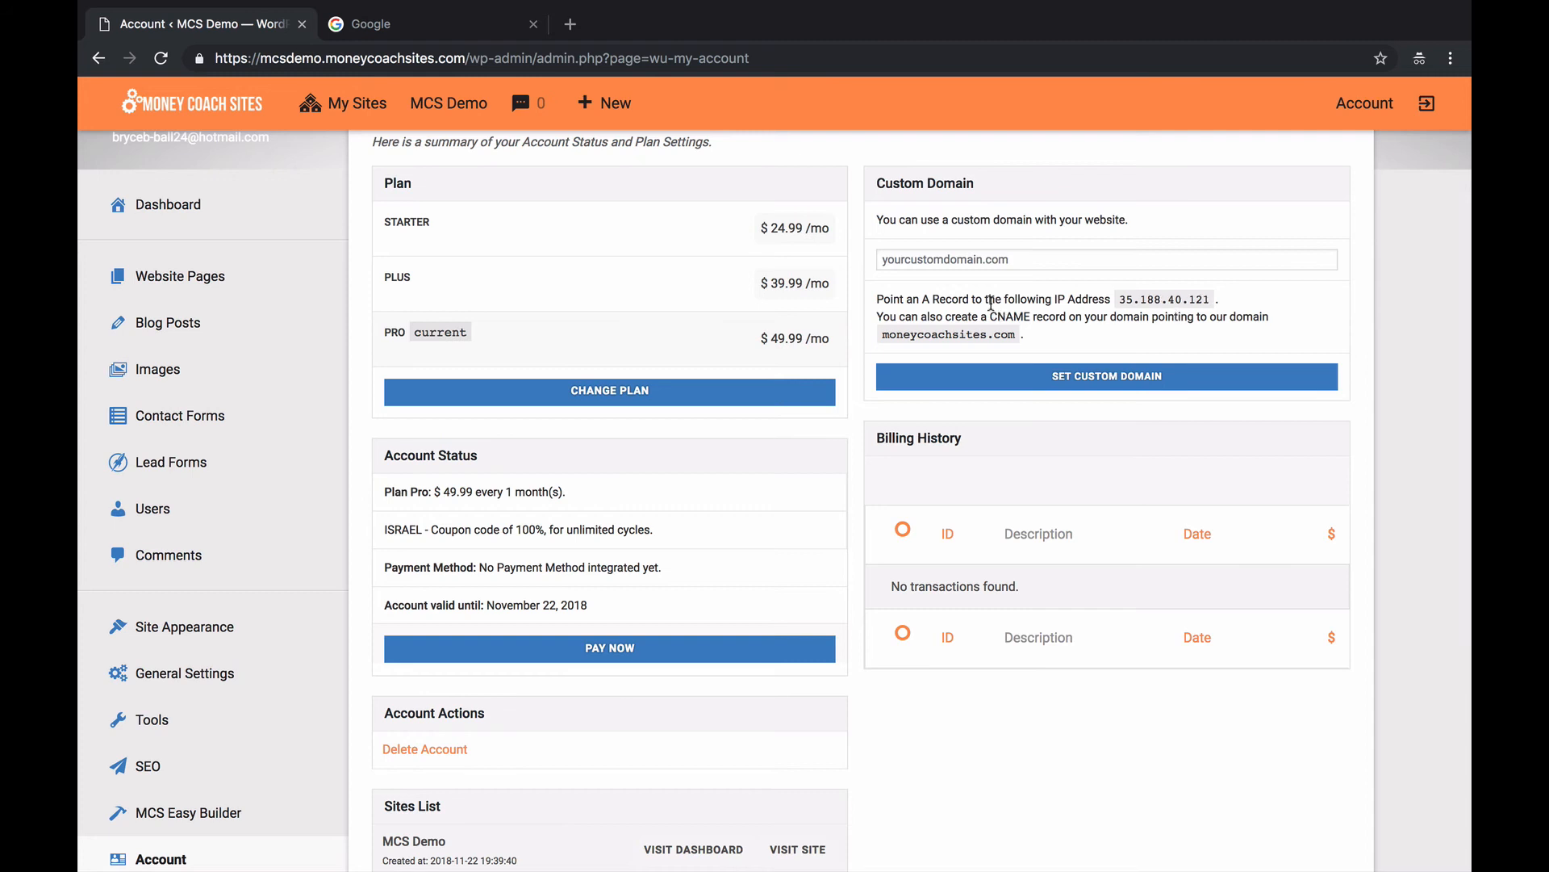
scroll(991, 304, down, 1)
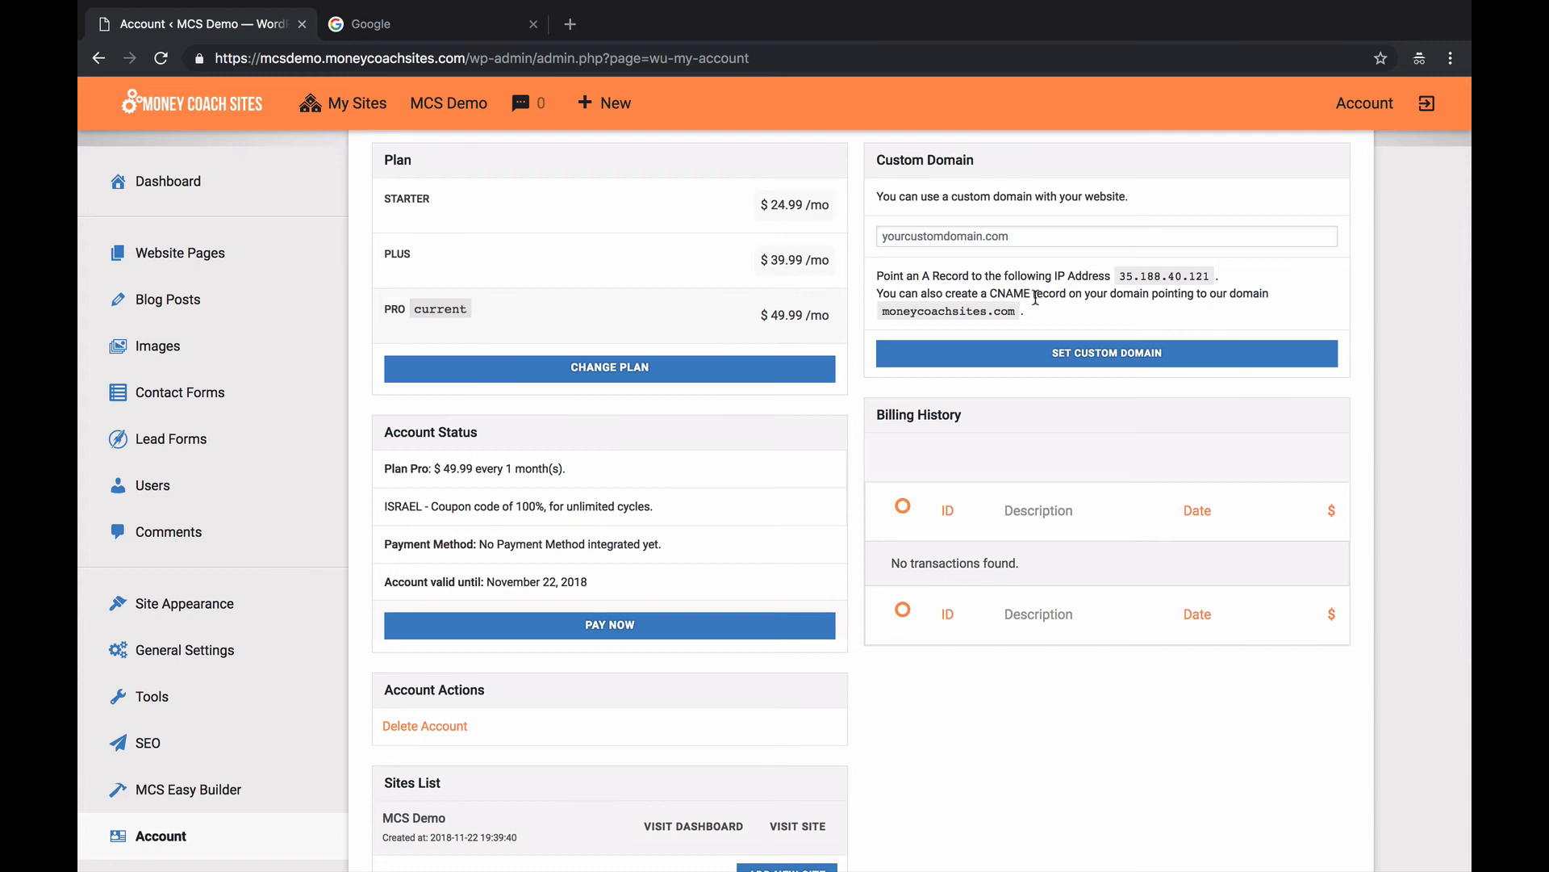
scroll(1082, 313, down, 1)
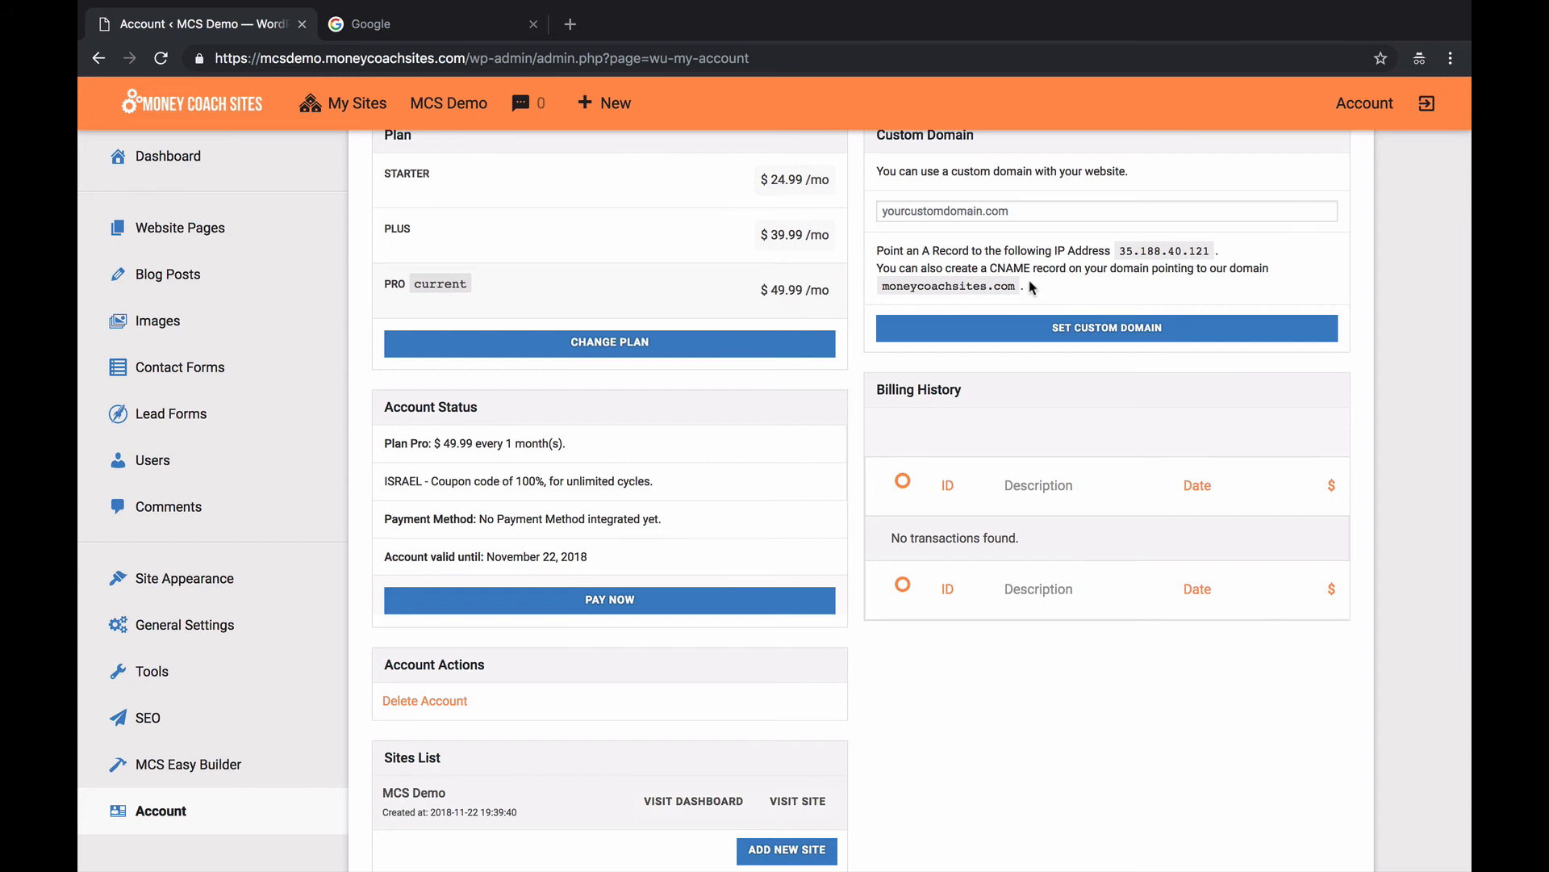
scroll(1031, 287, down, 2)
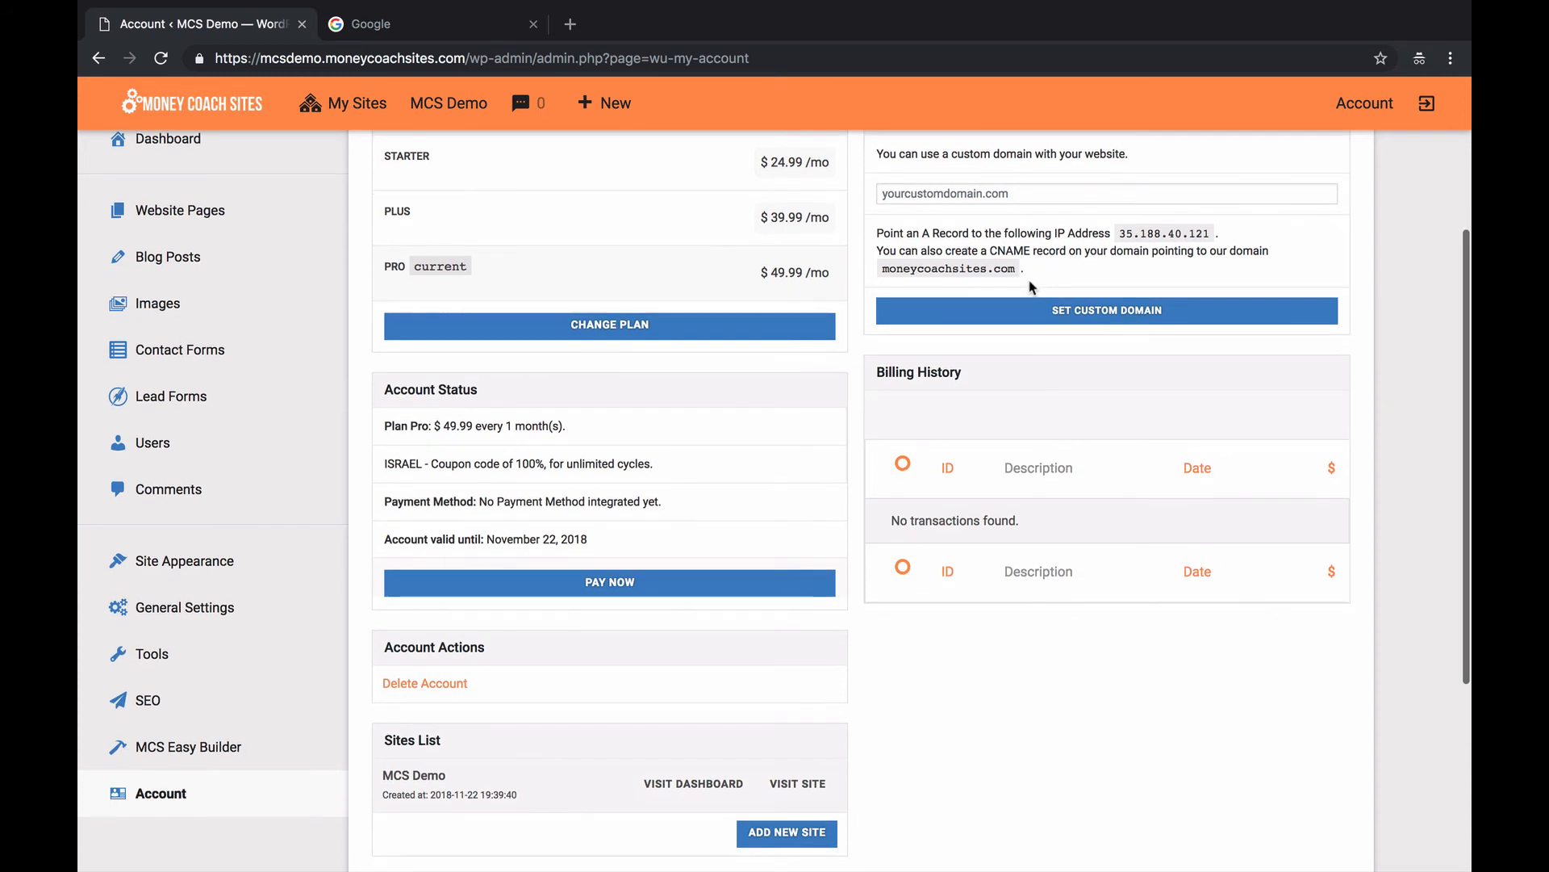
Enter johndoe.com as the custom domain and look over the account actions and sites list.
scroll(1032, 287, up, 3)
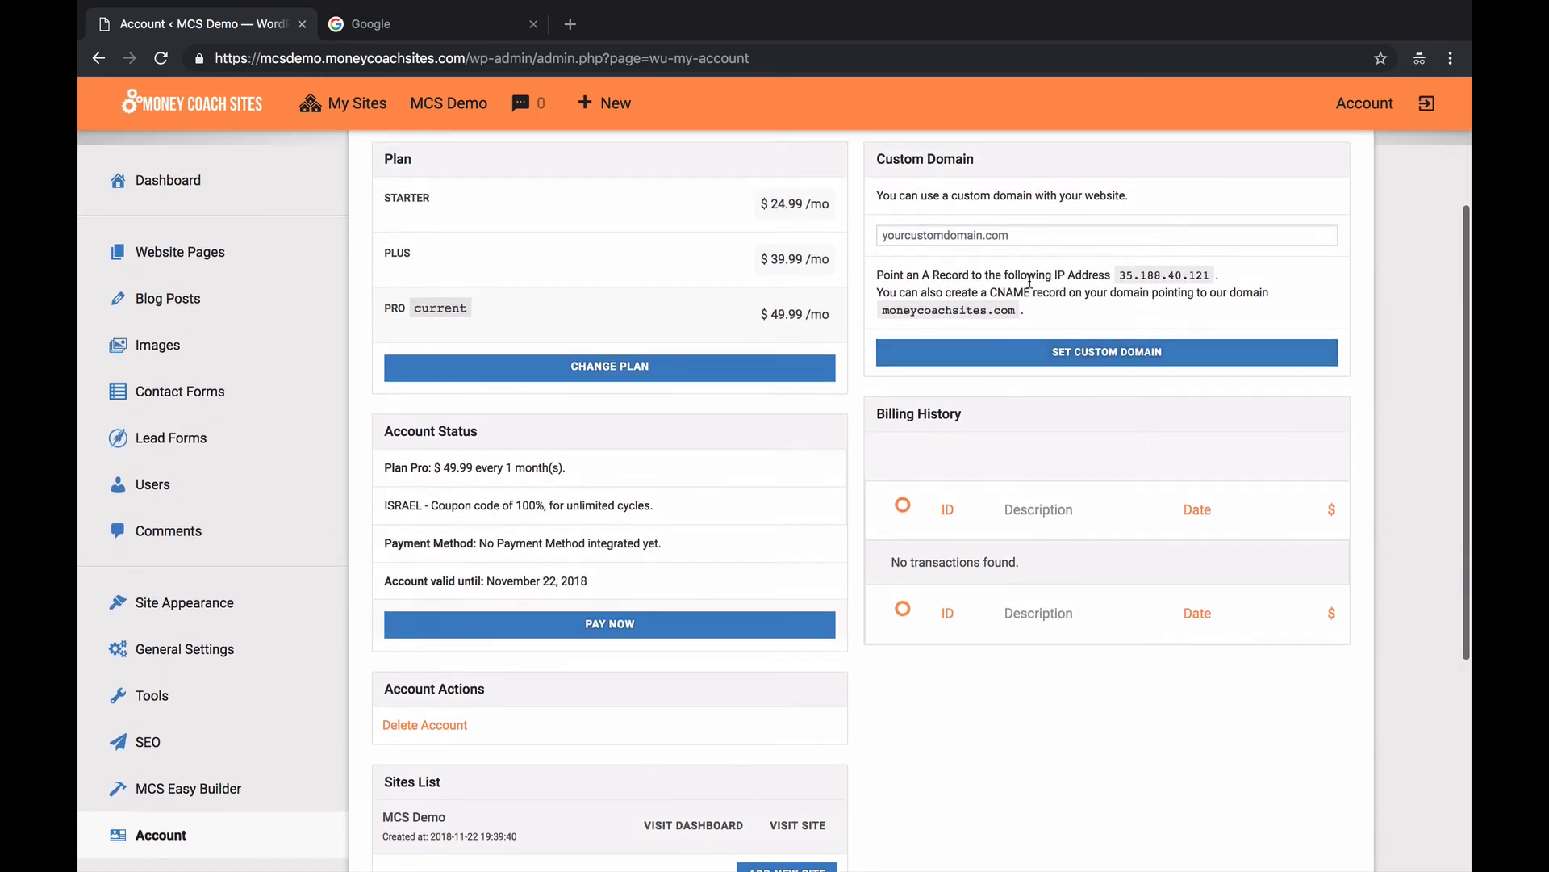
click(1044, 234)
text(john)
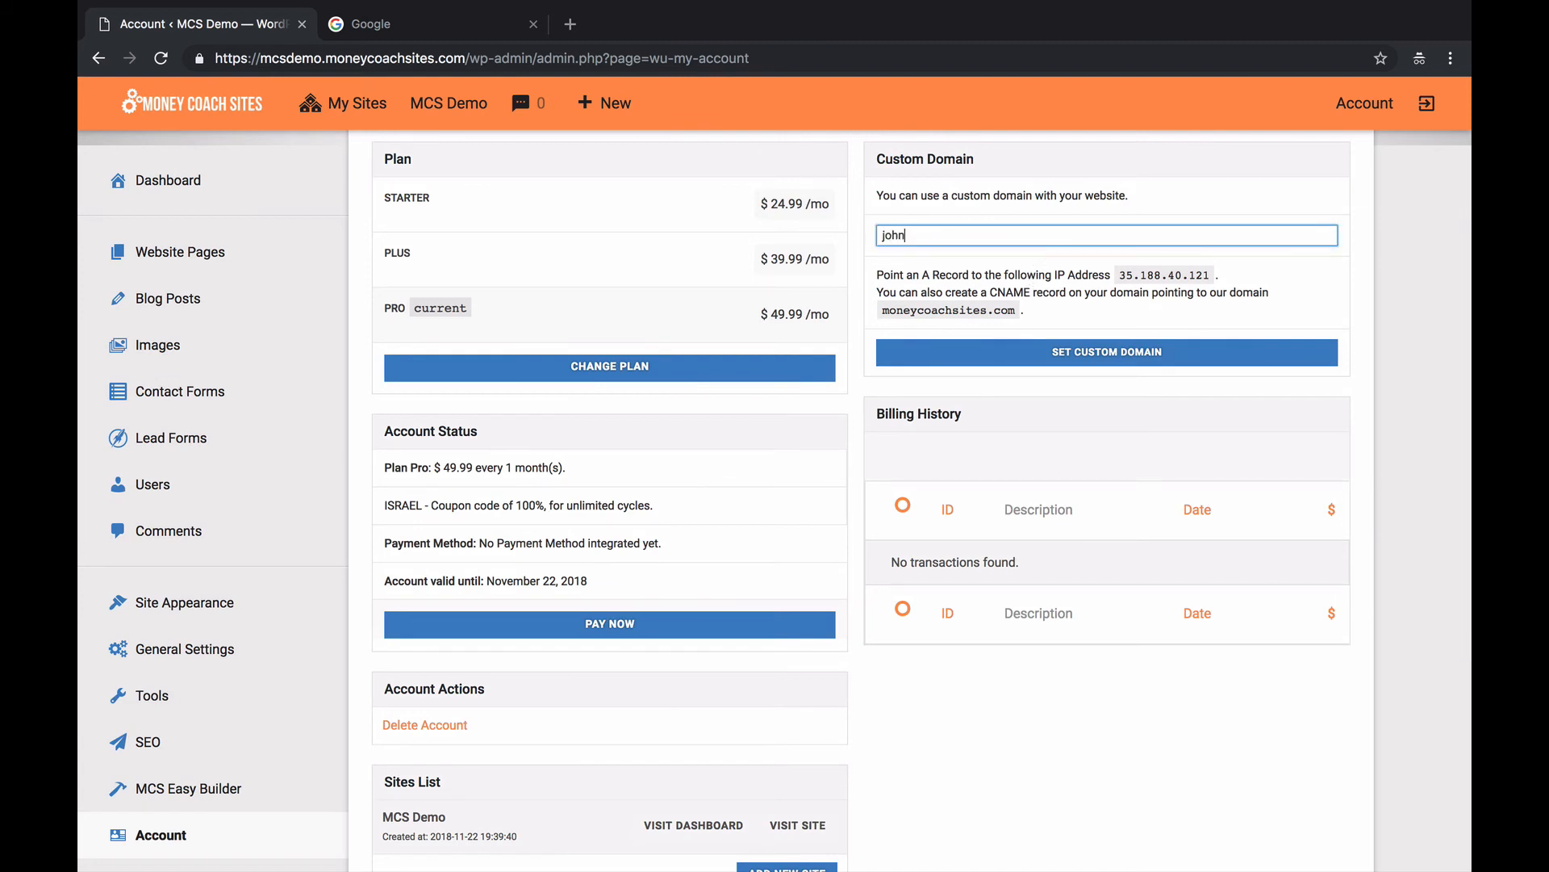
text(doe.com)
scroll(549, 399, down, 3)
scroll(549, 399, down, 1)
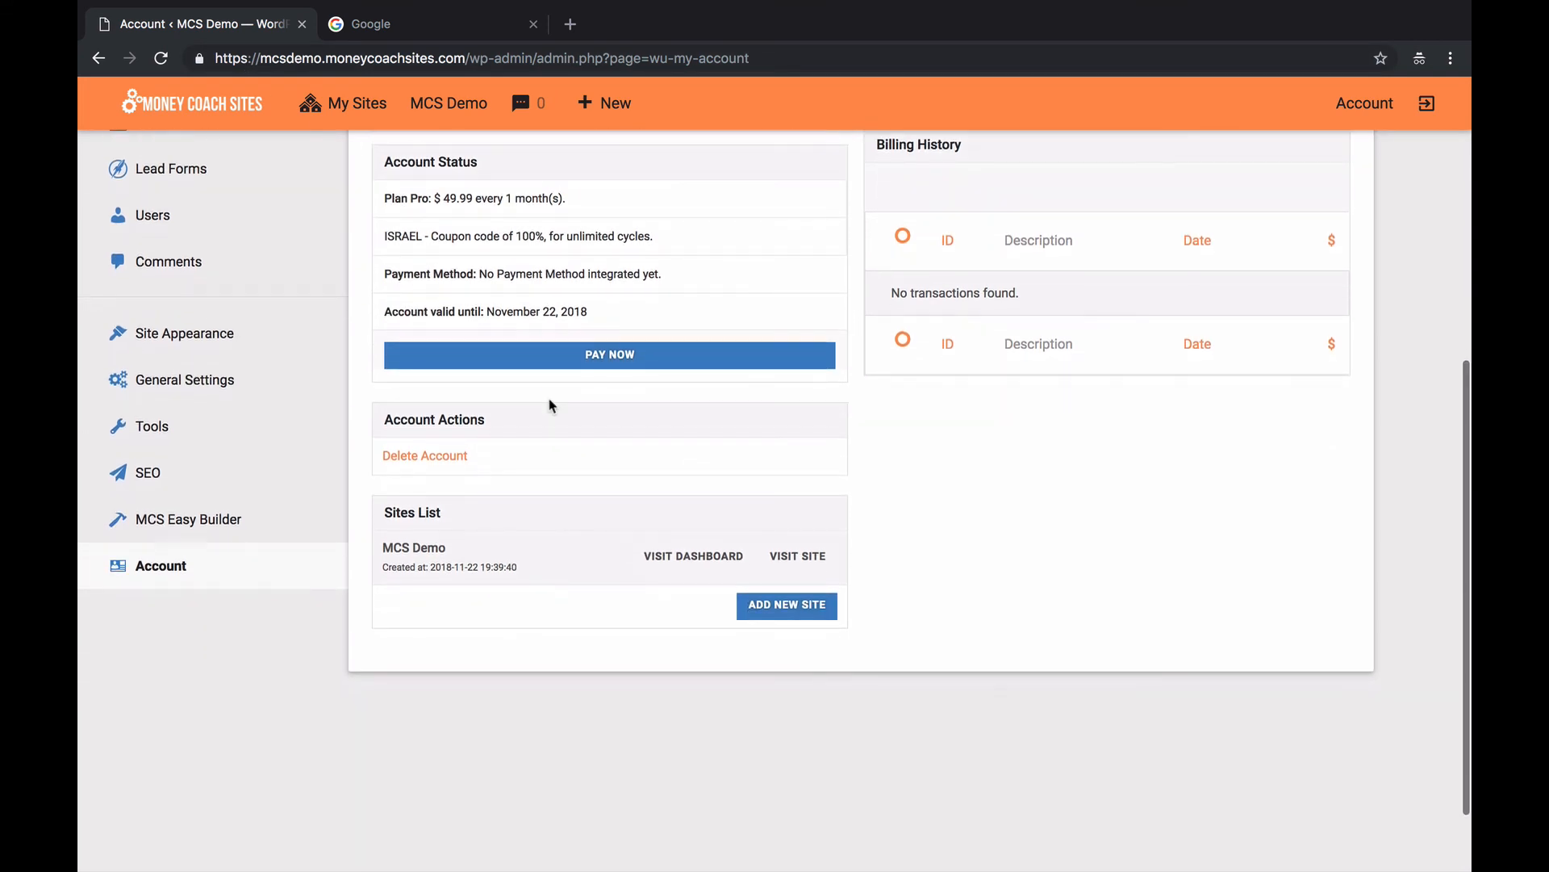
scroll(549, 405, up, 6)
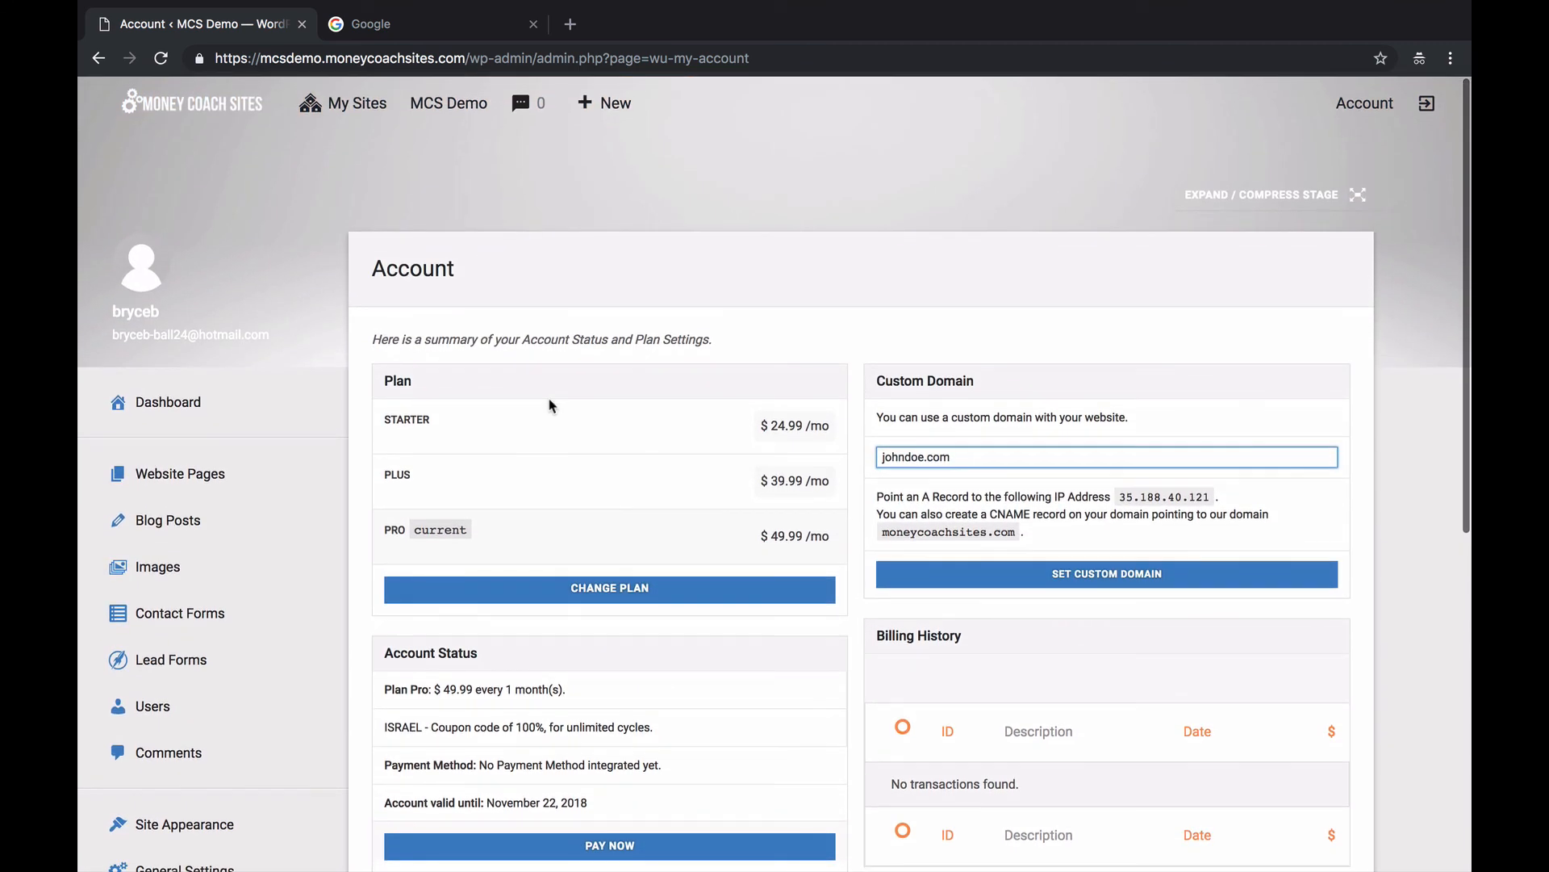
mouse_move(783, 5)
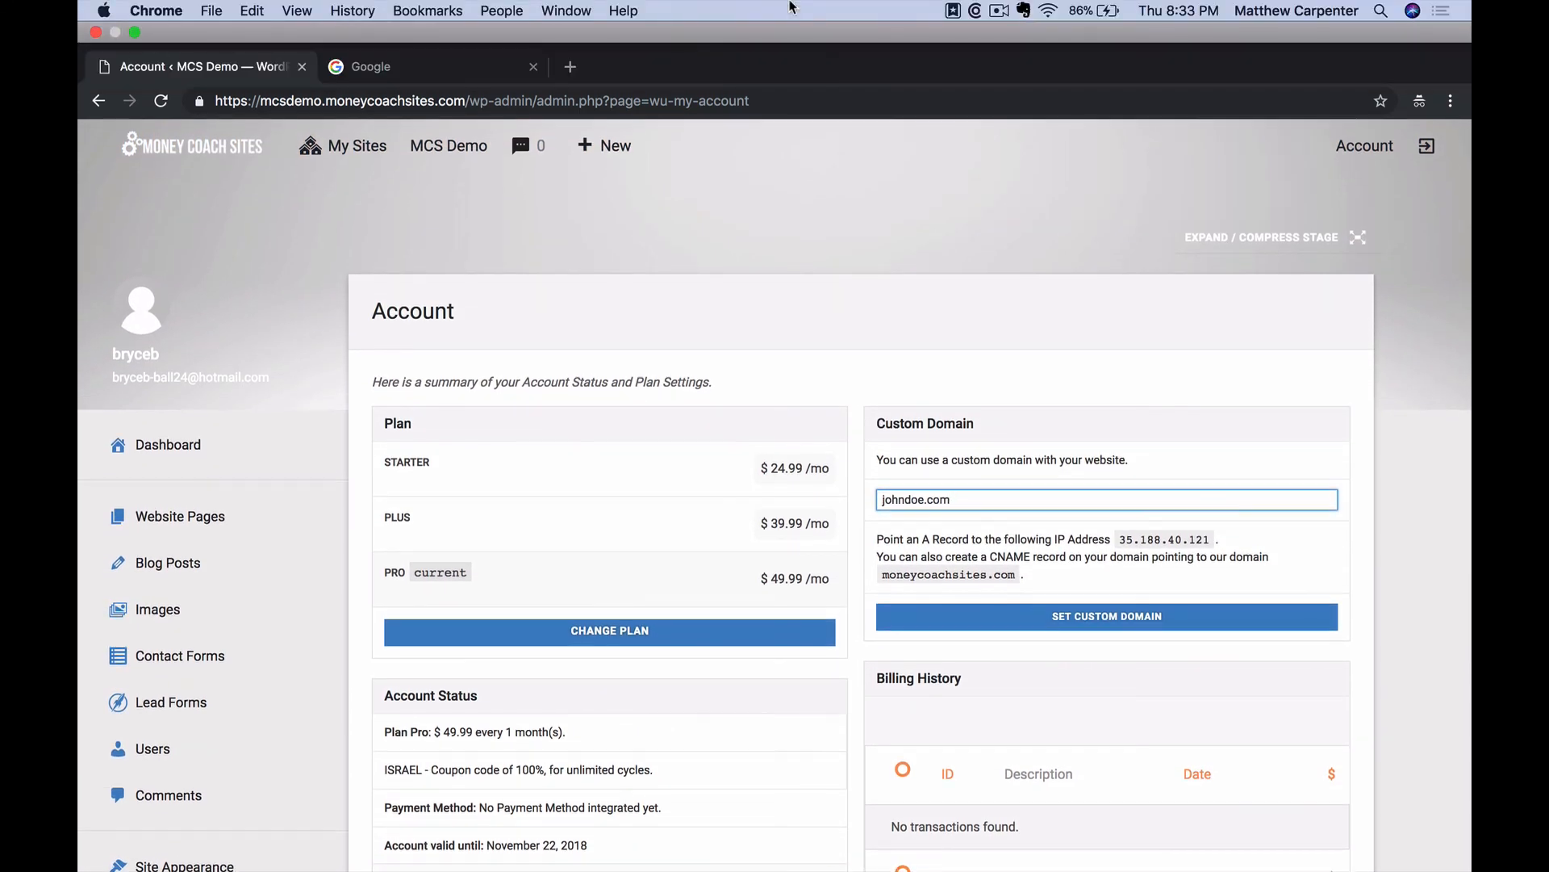
click(999, 11)
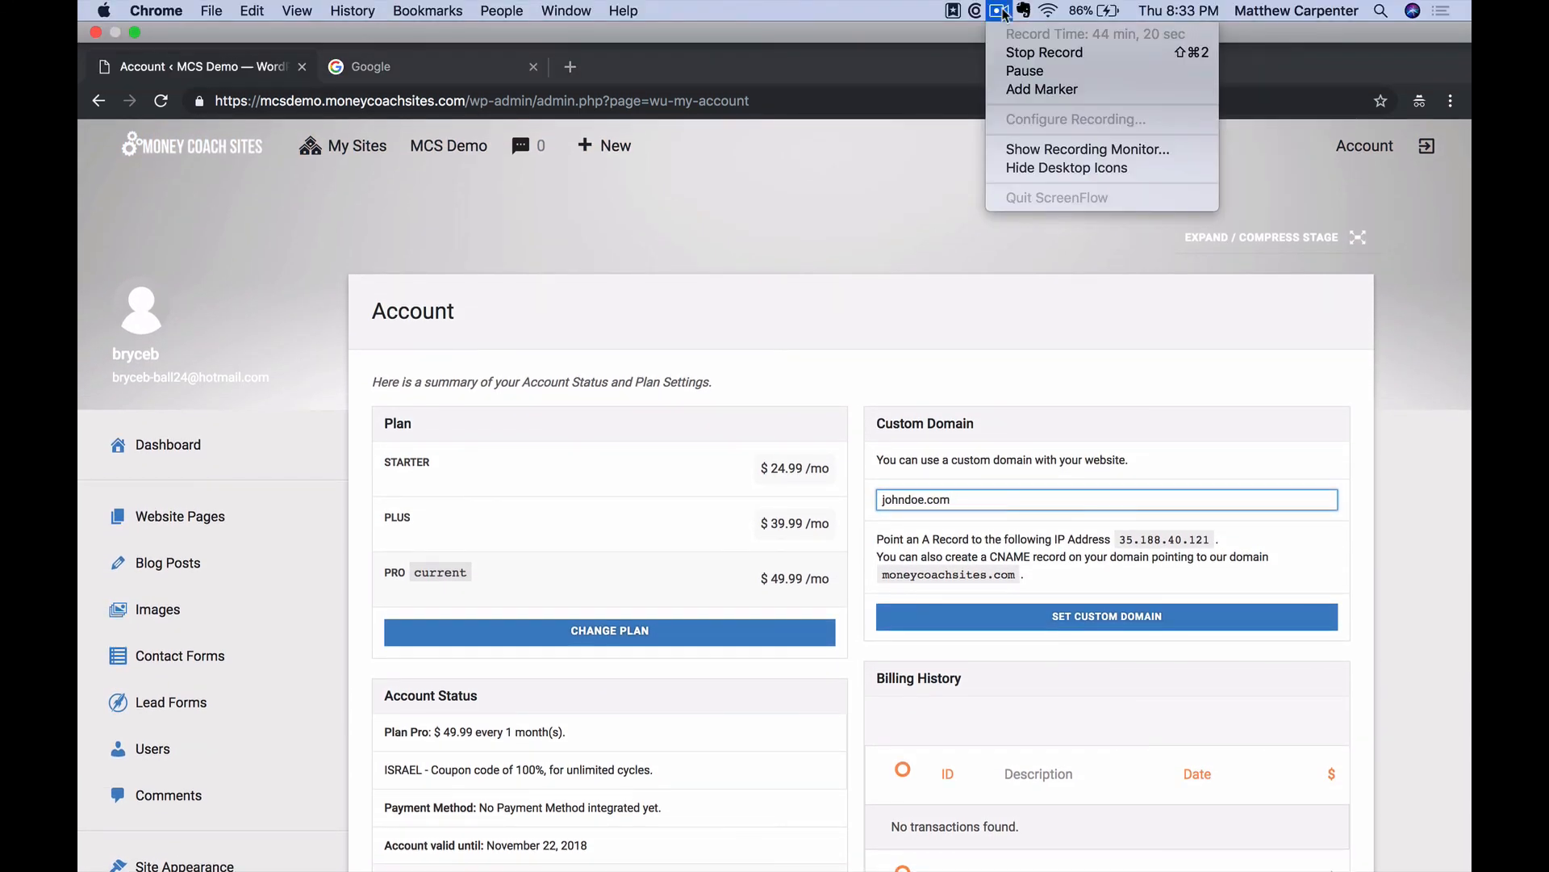